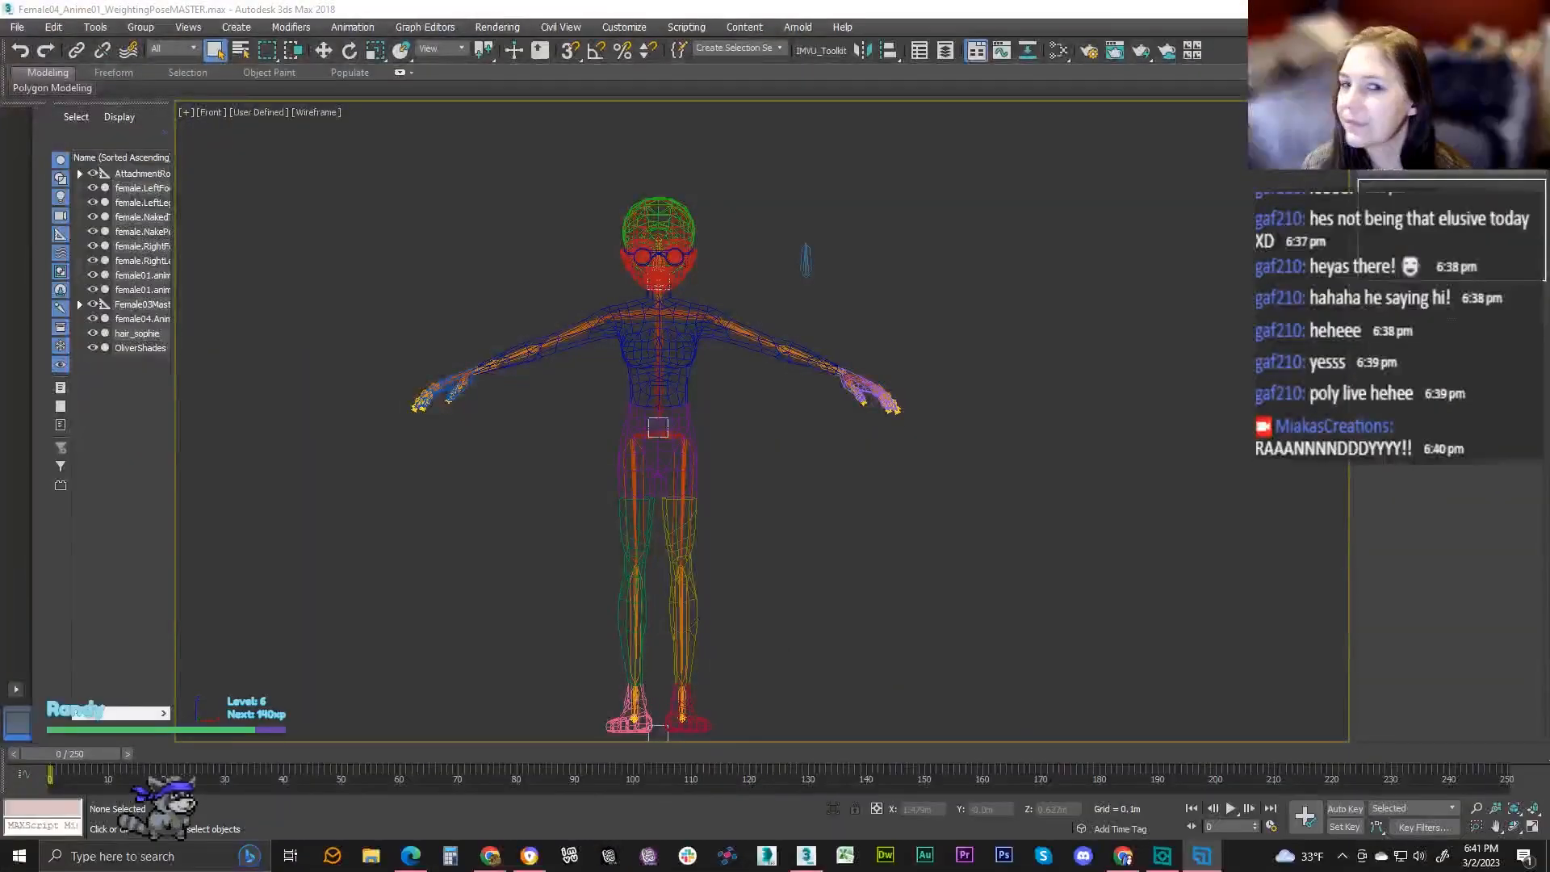
middle_click_drag(834, 515, 922, 514)
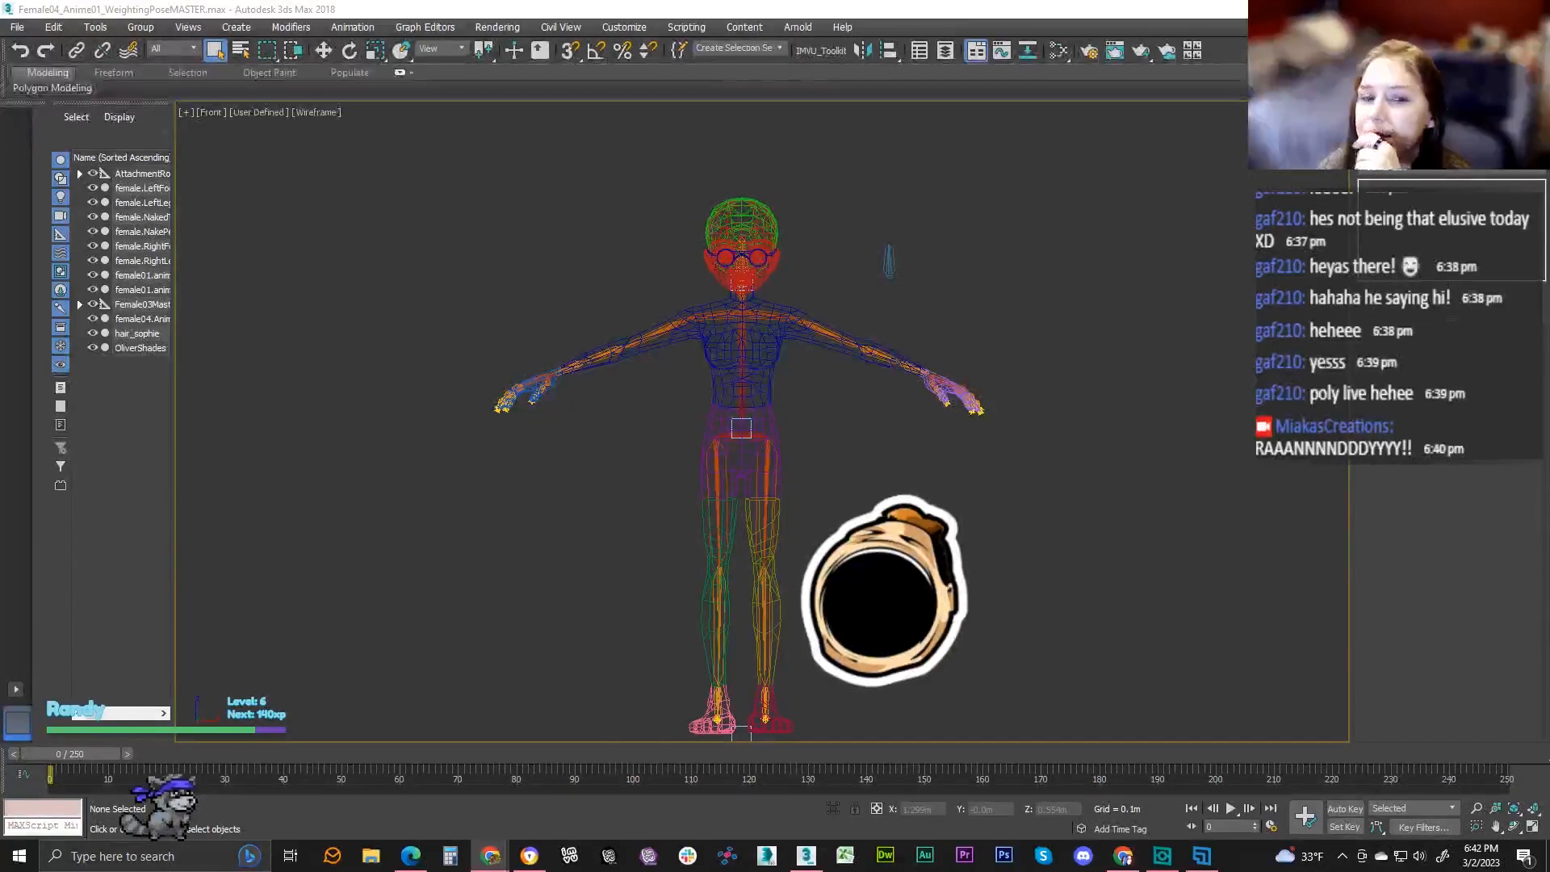
mouse_move(723, 420)
middle_mouse_down()
mouse_move(711, 364)
mouse_move(731, 411)
middle_mouse_up()
middle_click_drag(949, 457, 937, 488)
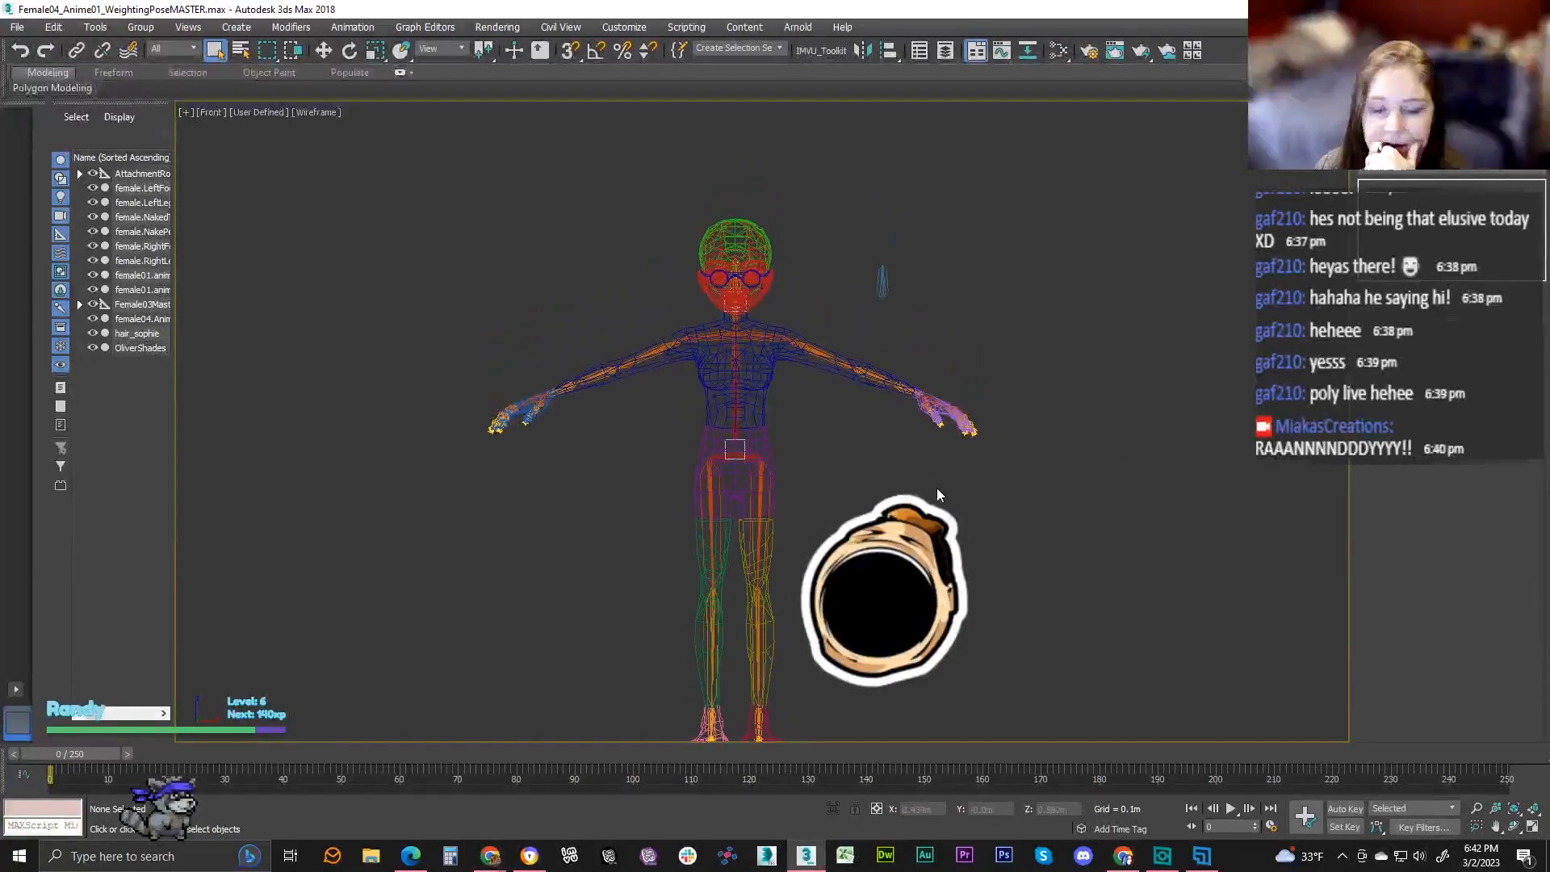
- Switch to a layout of two side-by-side viewports, Left and Front, and frame the character in both
left_click(16, 690)
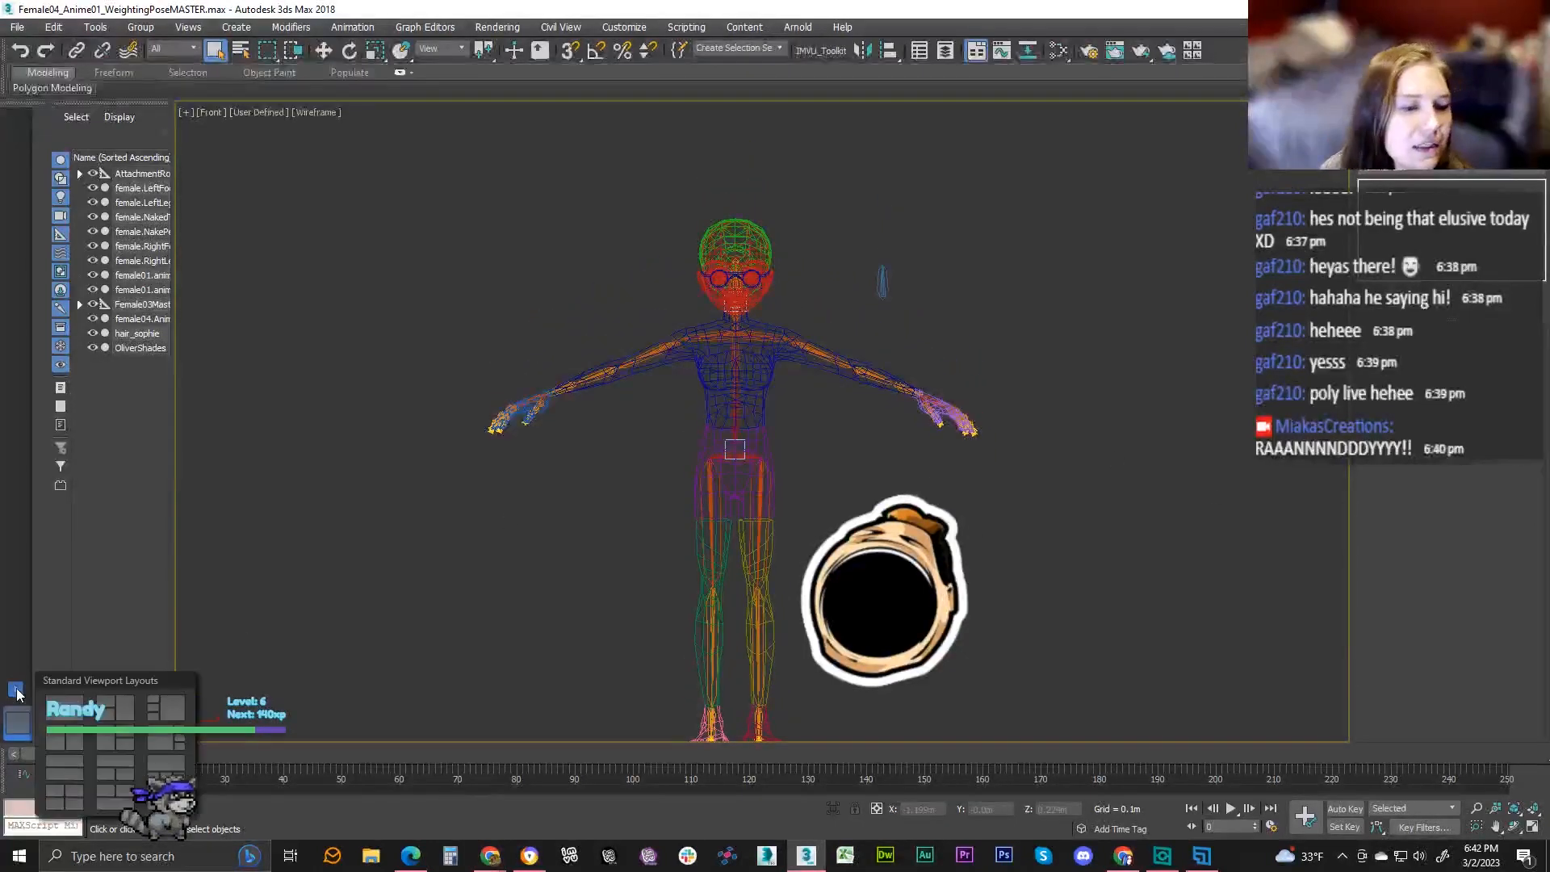
left_click(61, 737)
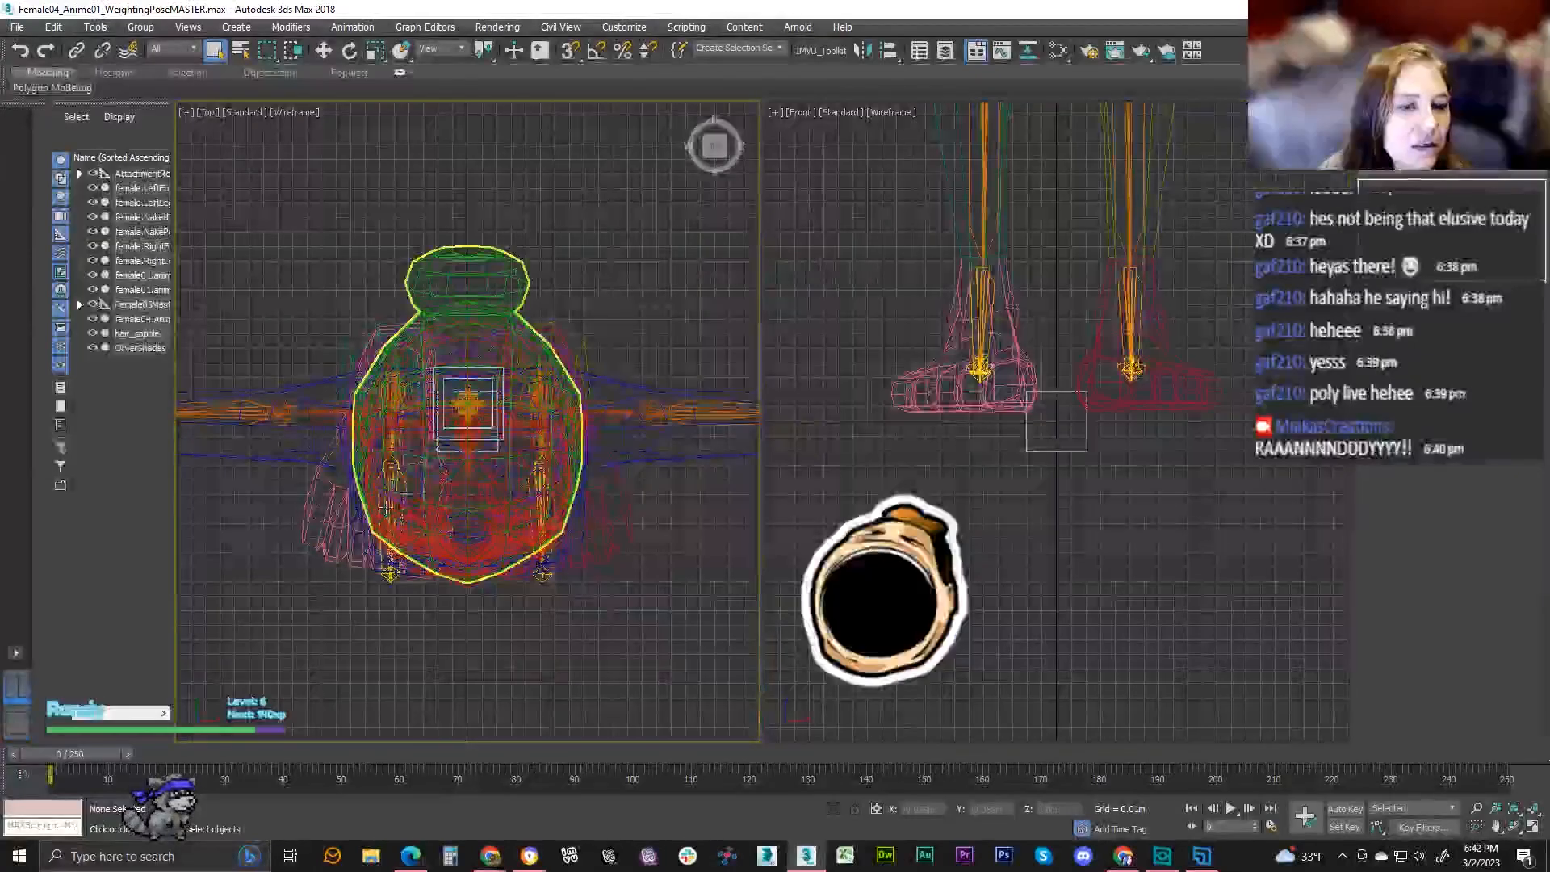
scroll(387, 573, "down", 5)
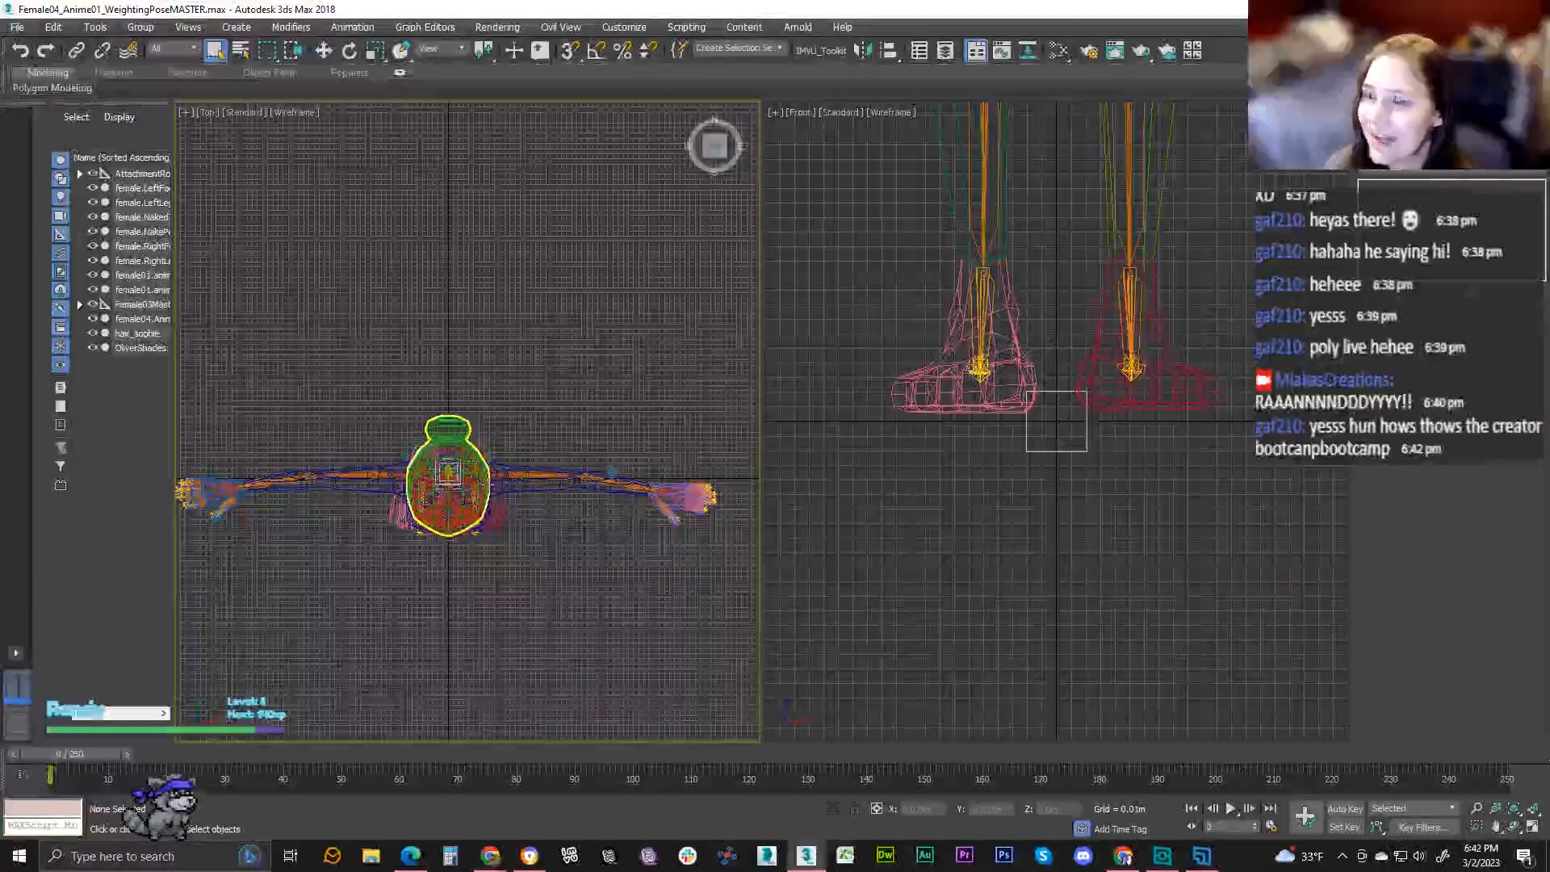
key("l")
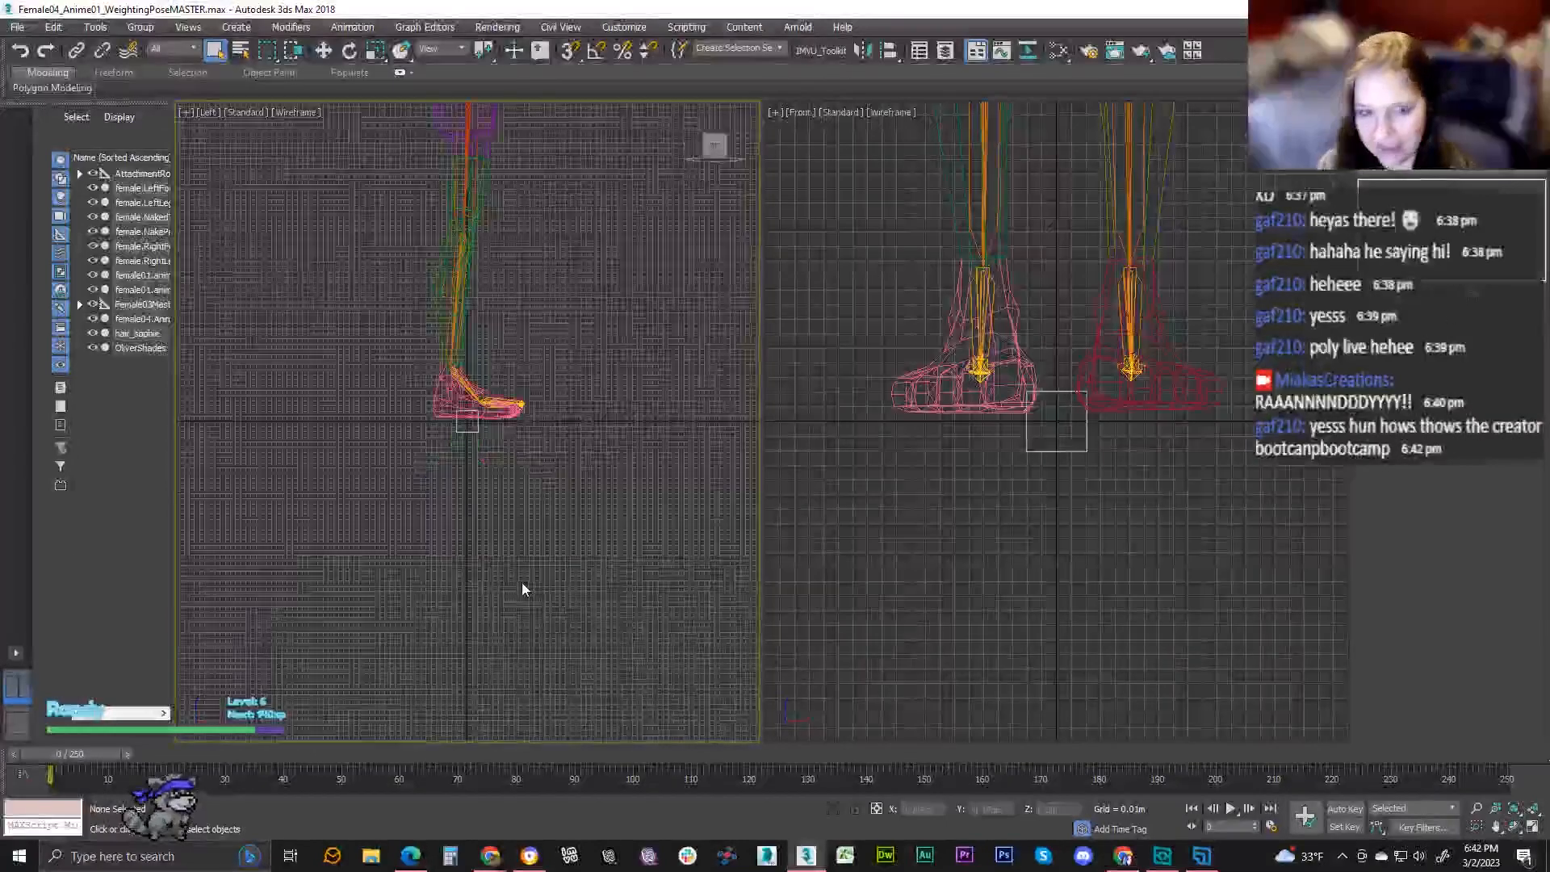
key("z")
left_click(1003, 556)
key("z")
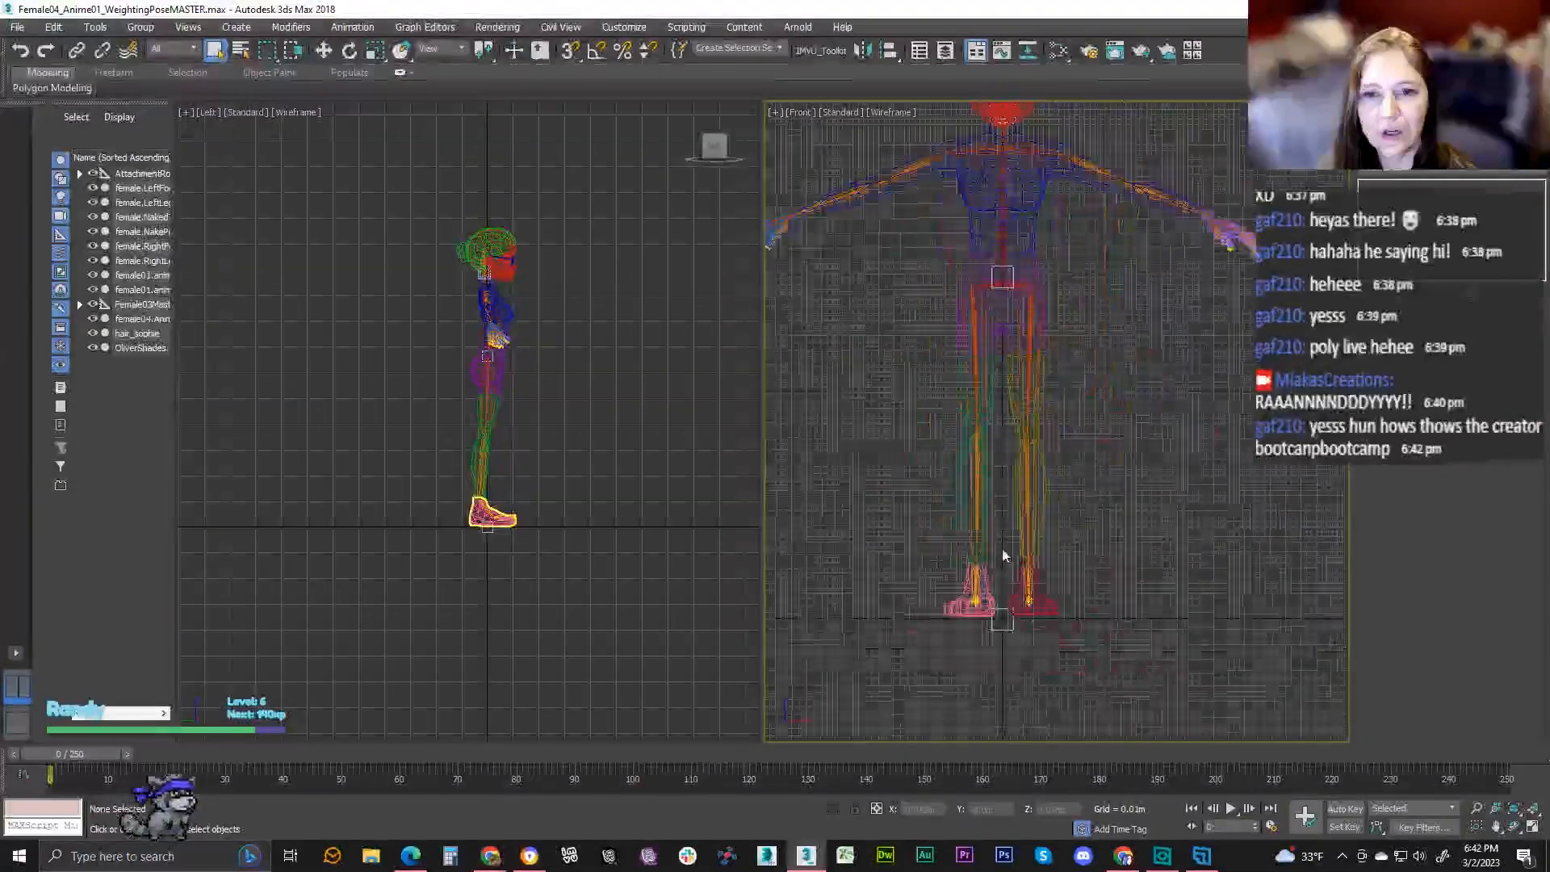
scroll(1004, 591, "down", 2)
scroll(972, 510, "up", 5)
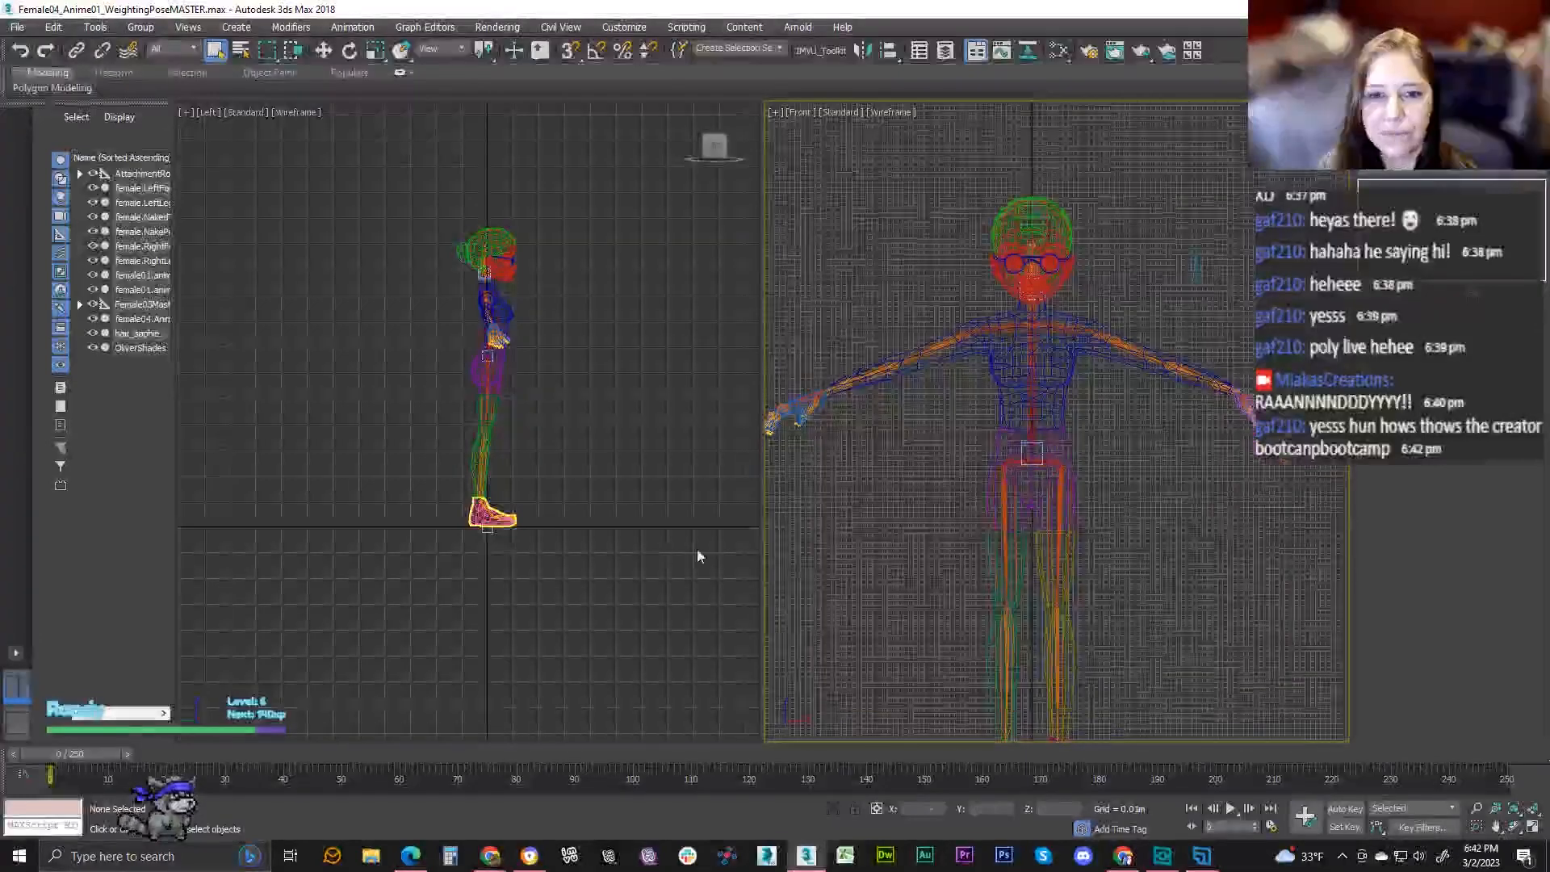
- Widen the Front viewport by narrowing the Left viewport, keeping the character in view in both
left_click_drag(765, 545, 633, 555)
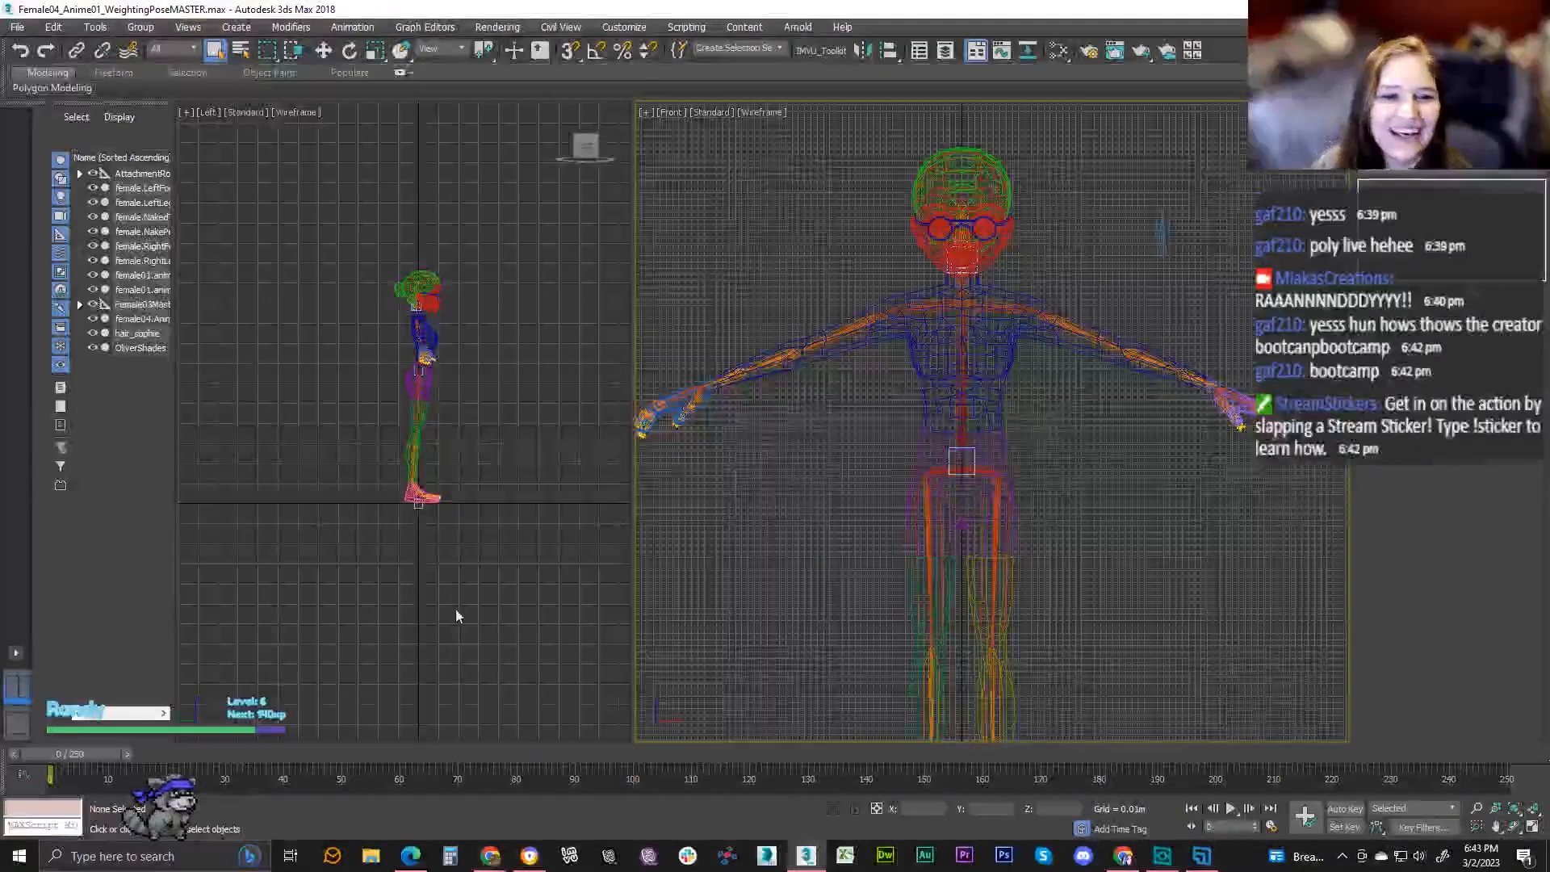
middle_click_drag(469, 548, 450, 598)
middle_click_drag(735, 429, 756, 448)
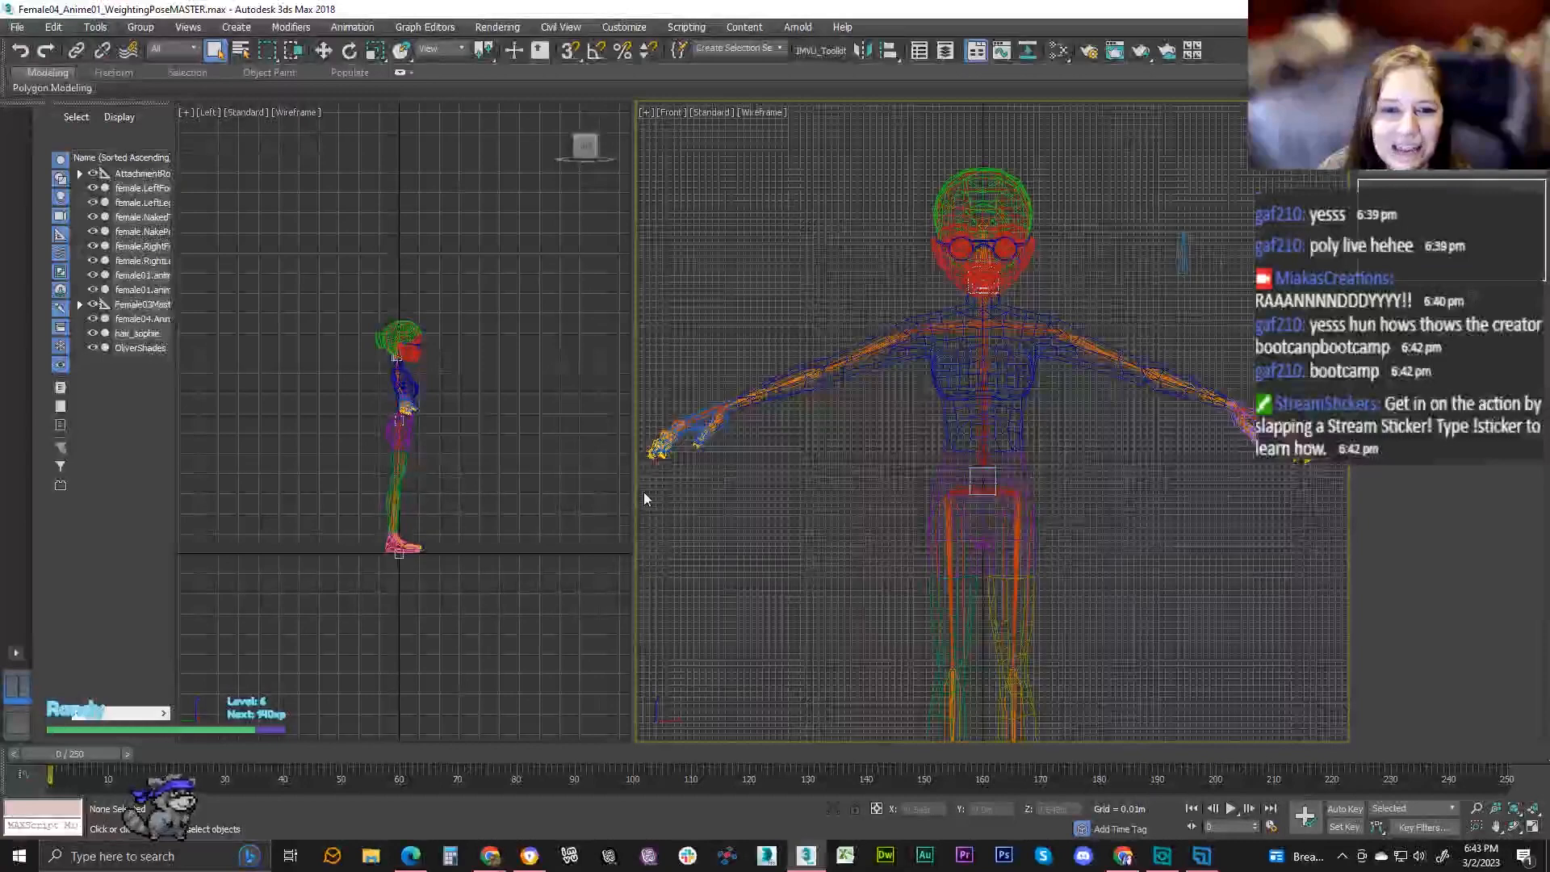
left_click_drag(624, 497, 554, 498)
- Delete the round glasses from the character's face
scroll(904, 348, "up", 10)
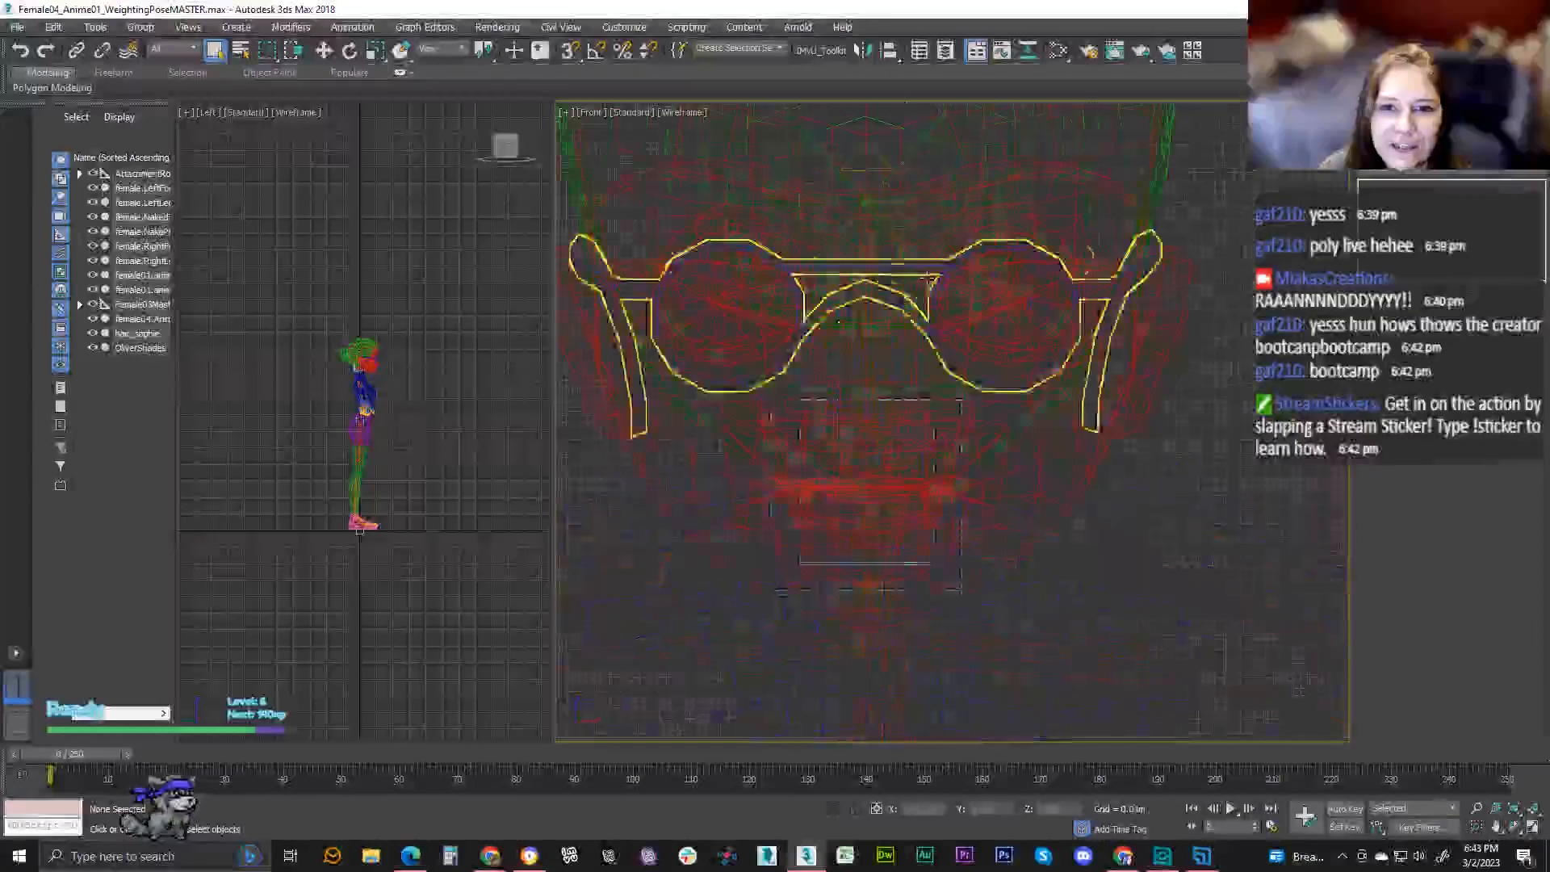
left_click(925, 318)
key("Delete")
scroll(1057, 510, "down", 10)
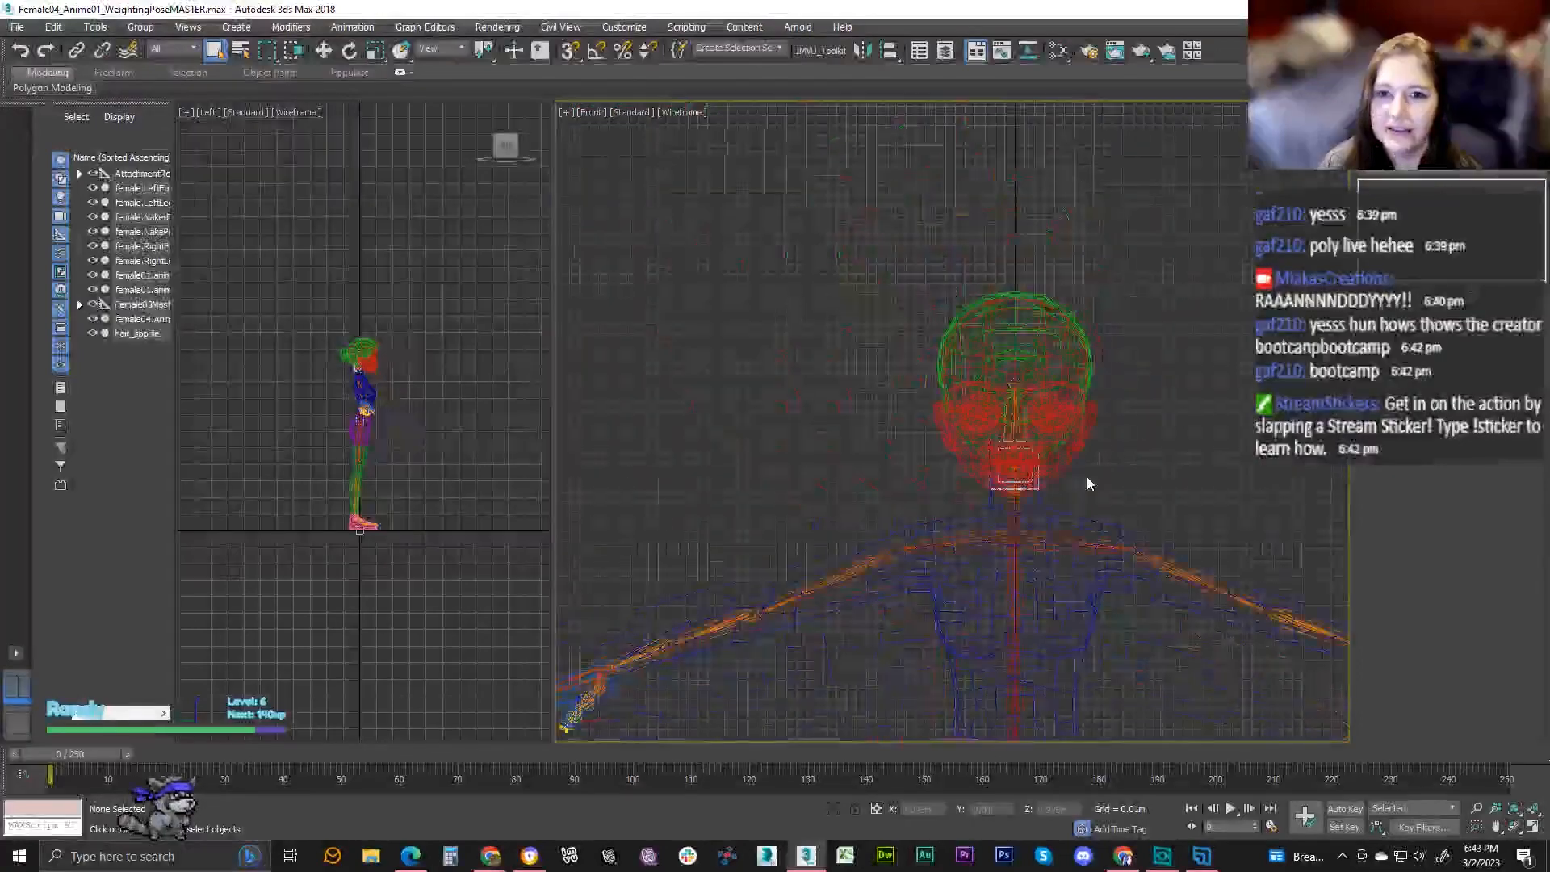
- Draw an open six-point Line in the Front view from the neck over the shoulder to the hip, curving it beside the chest
scroll(1086, 482, "down", 6)
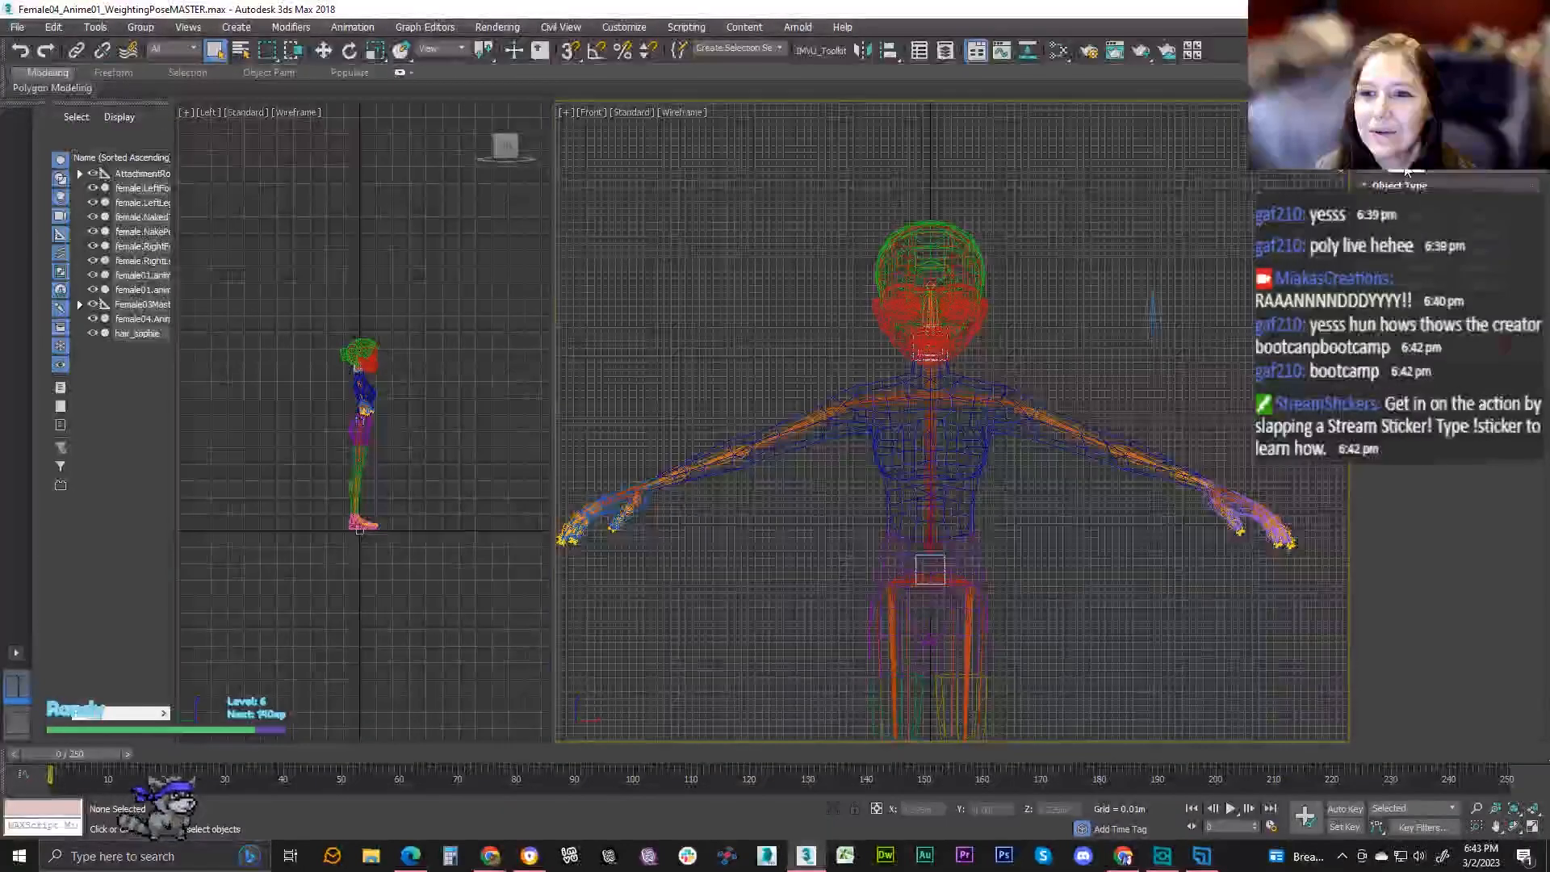
left_click(1479, 170)
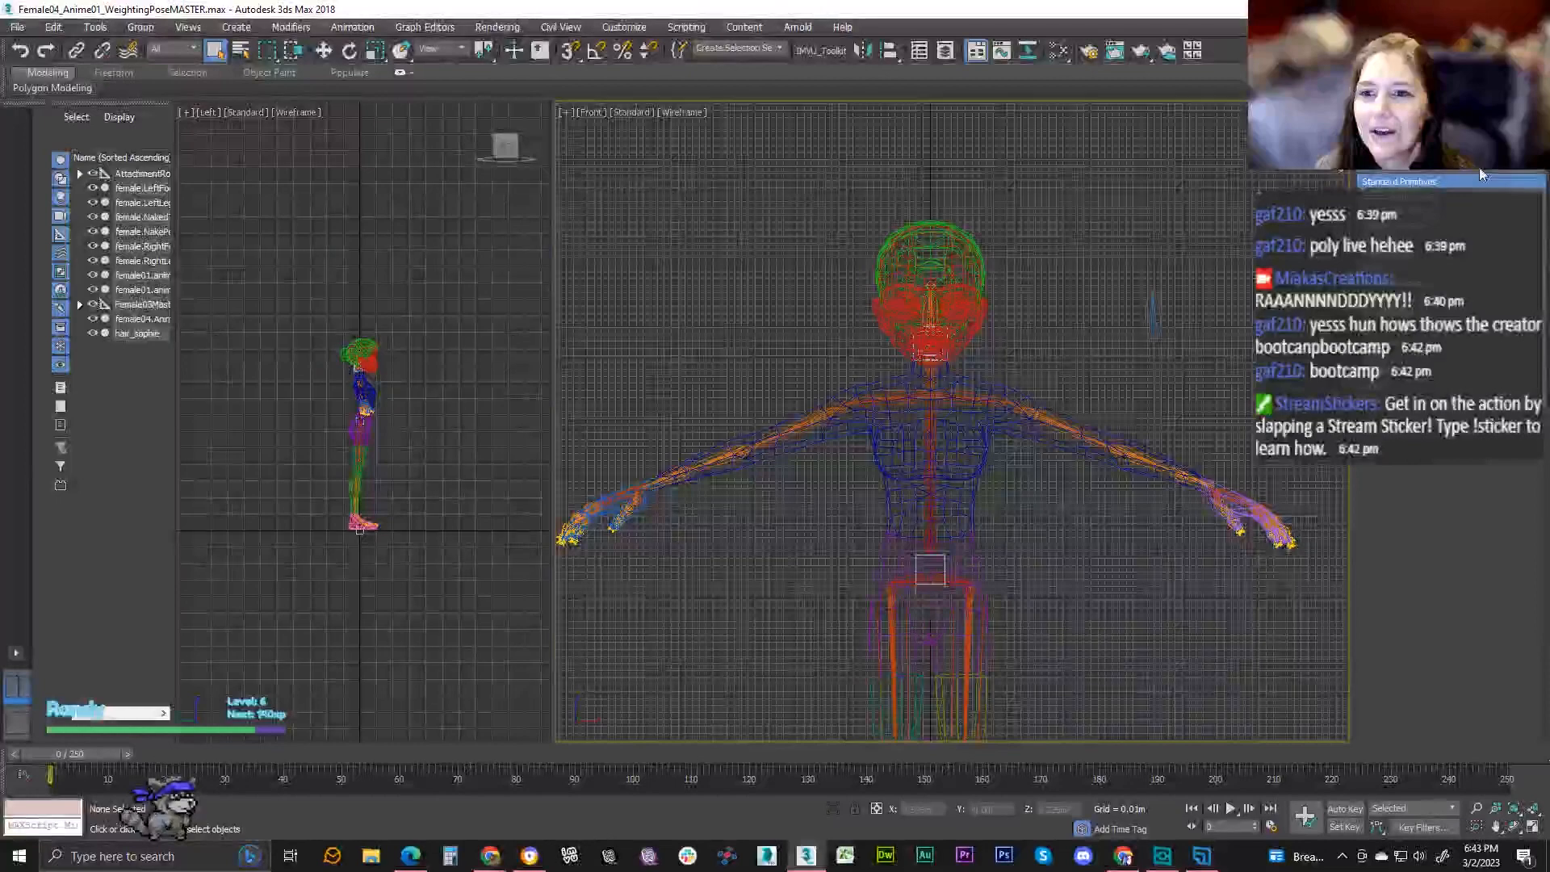
left_click(1480, 171)
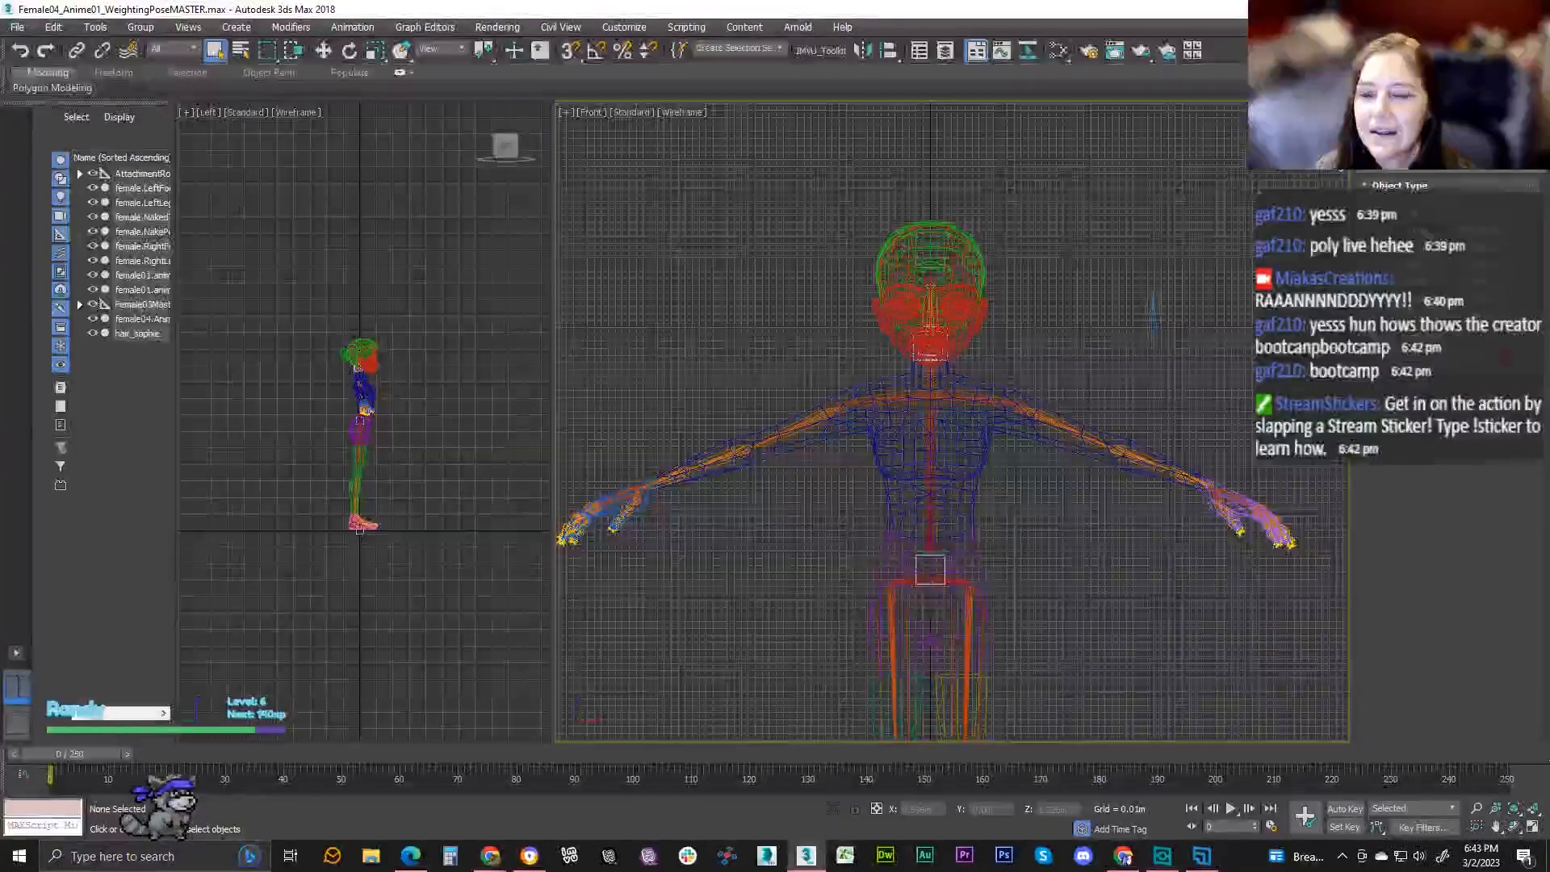
left_click(1424, 233)
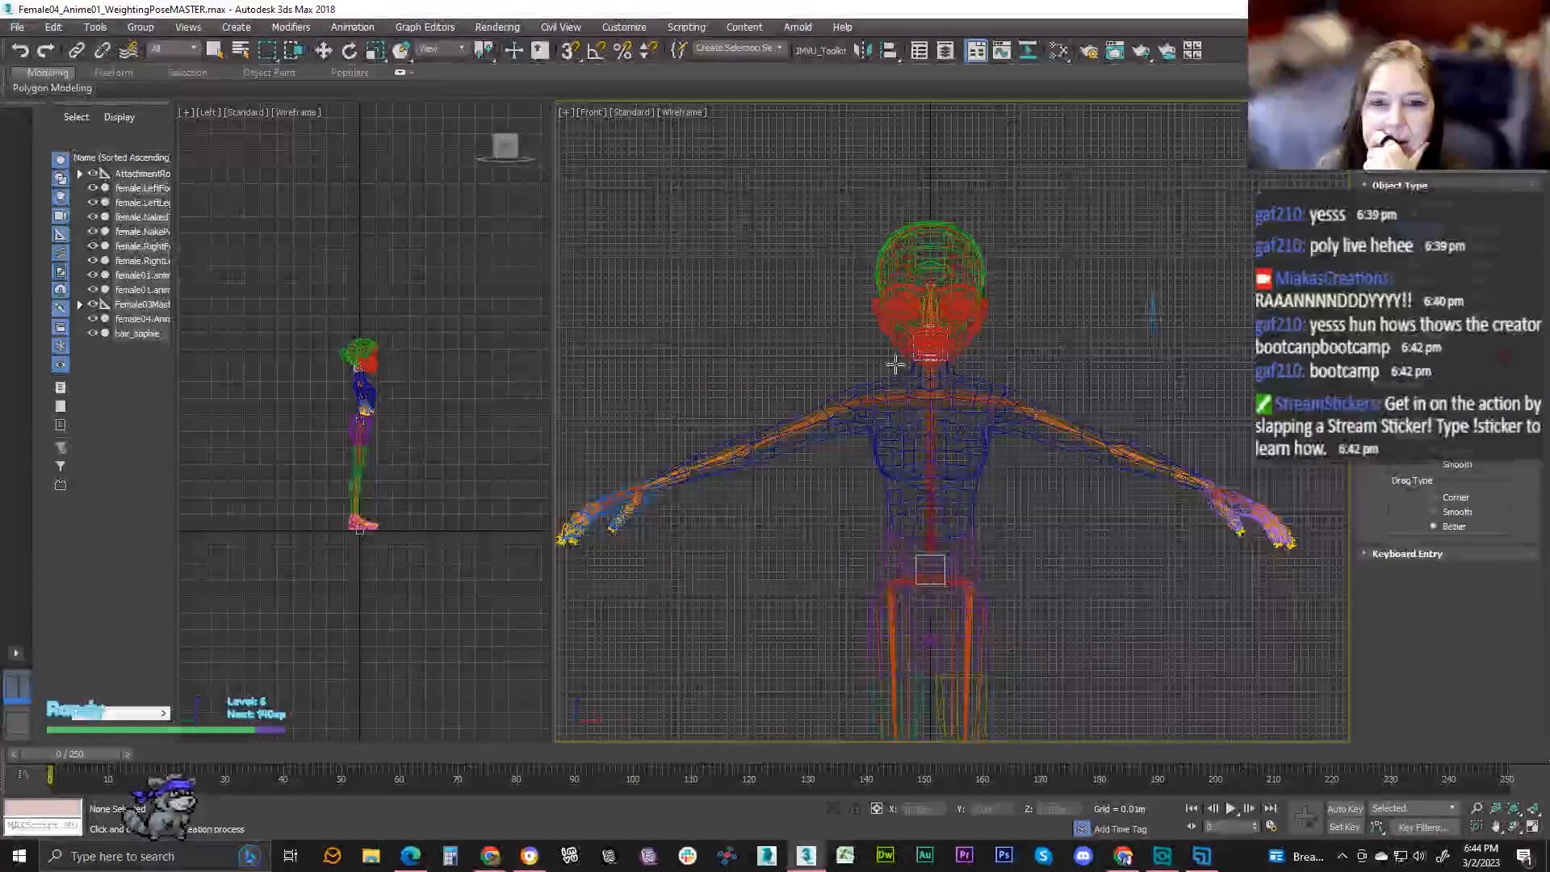
left_click(896, 365)
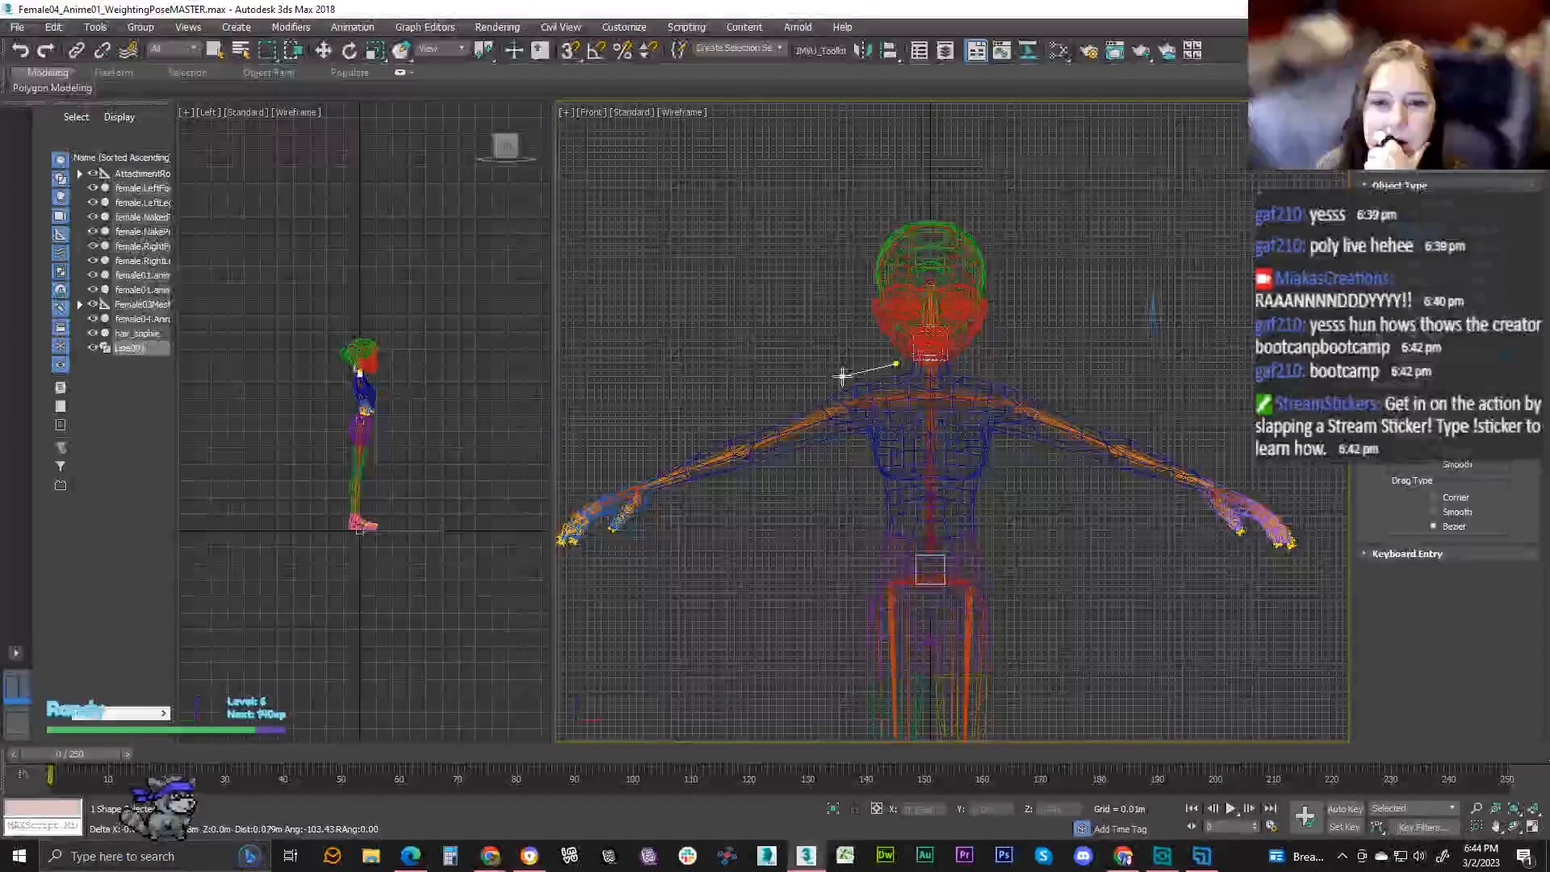
left_click(842, 376)
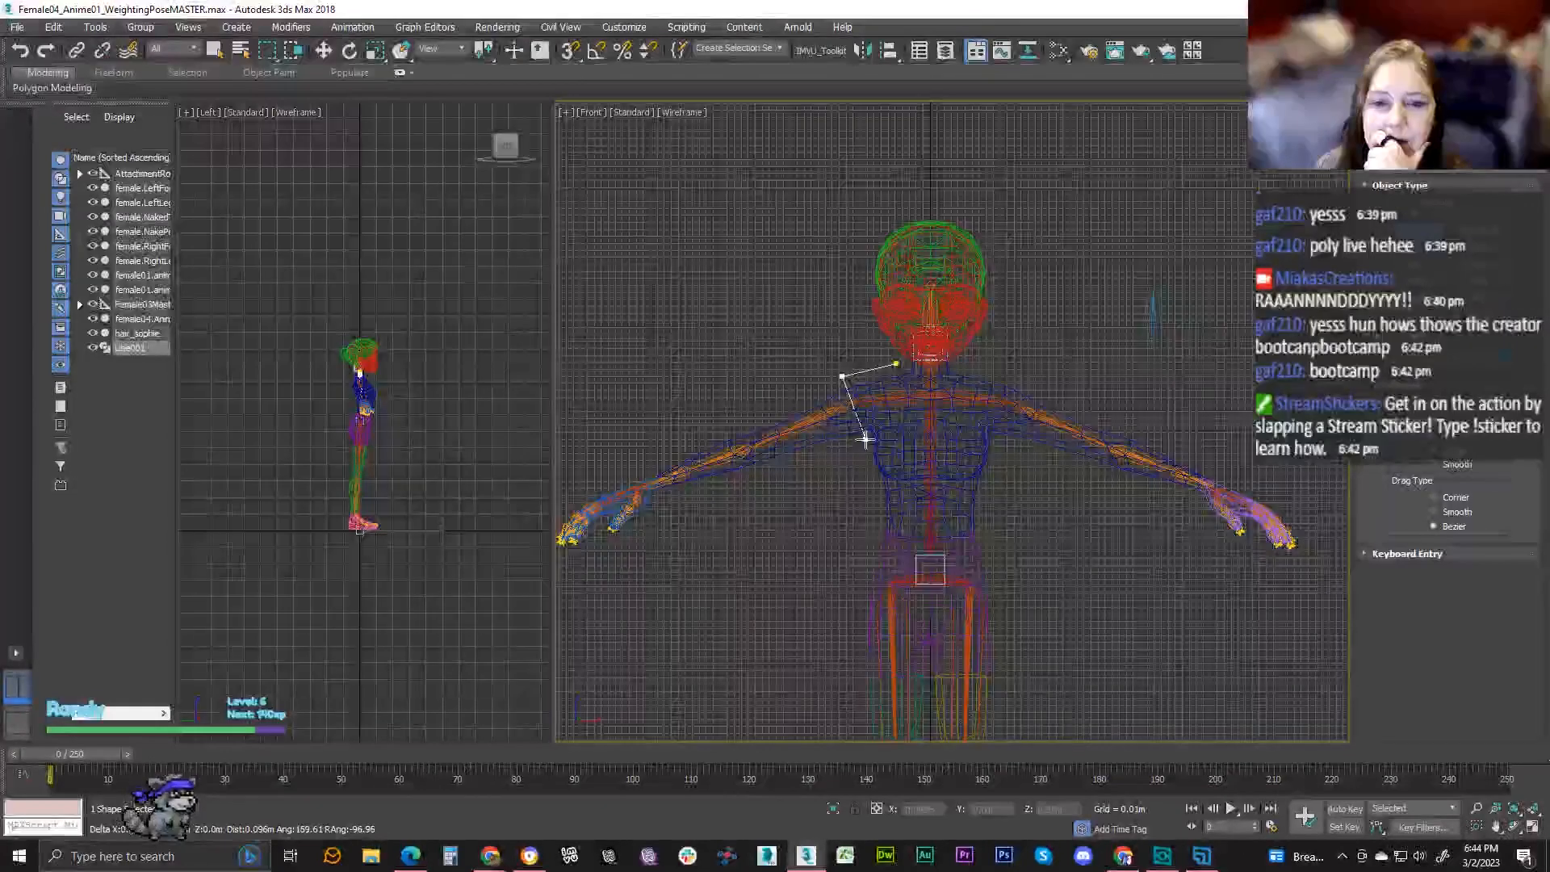
left_click_drag(865, 438, 845, 496)
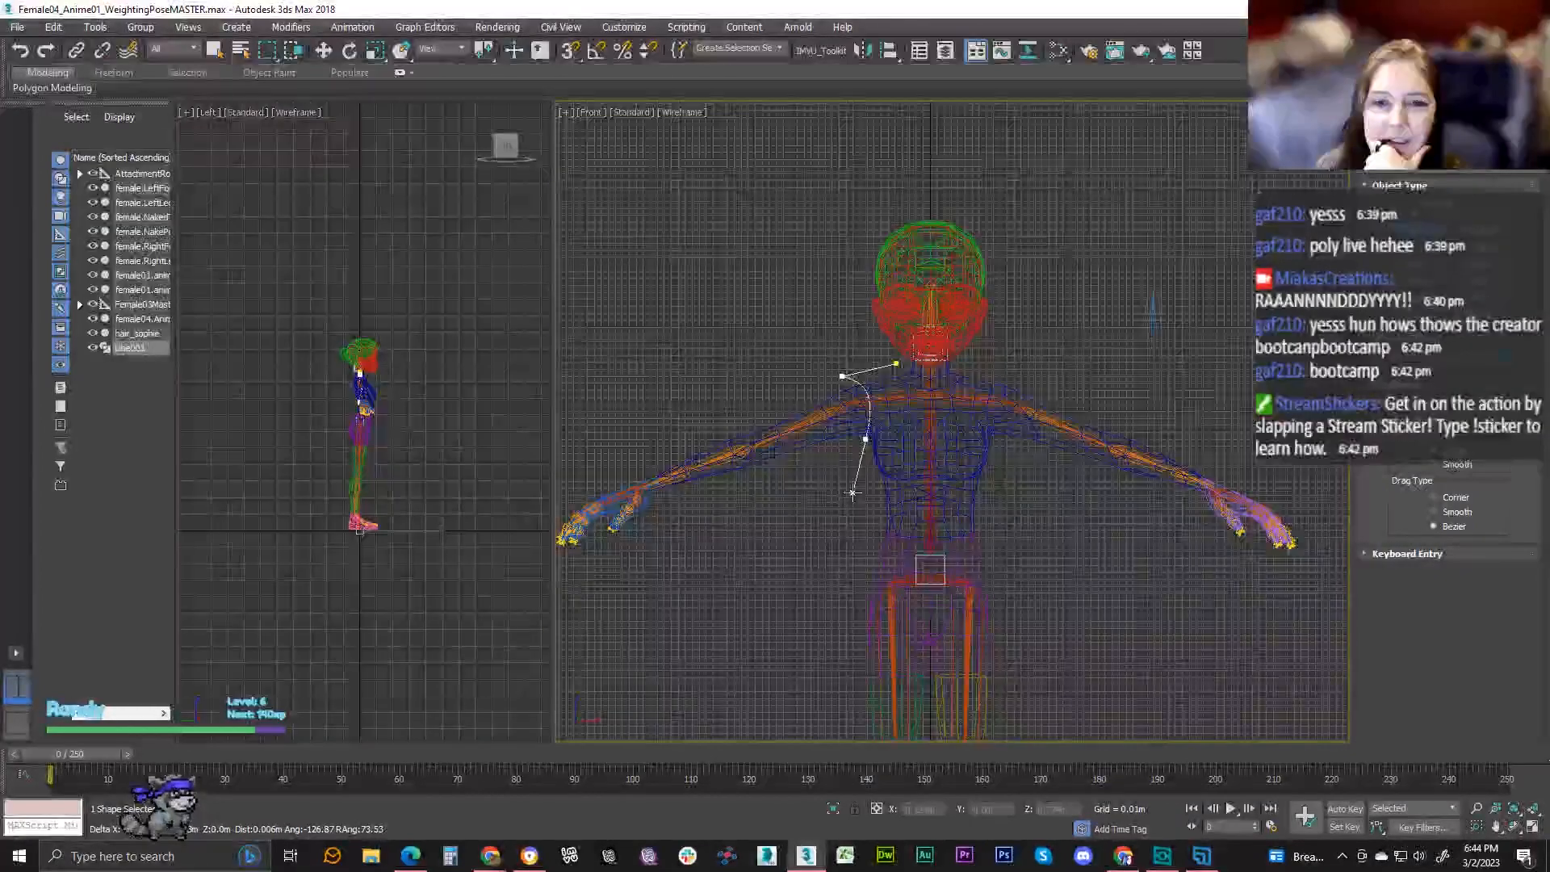
left_click_drag(855, 492, 875, 545)
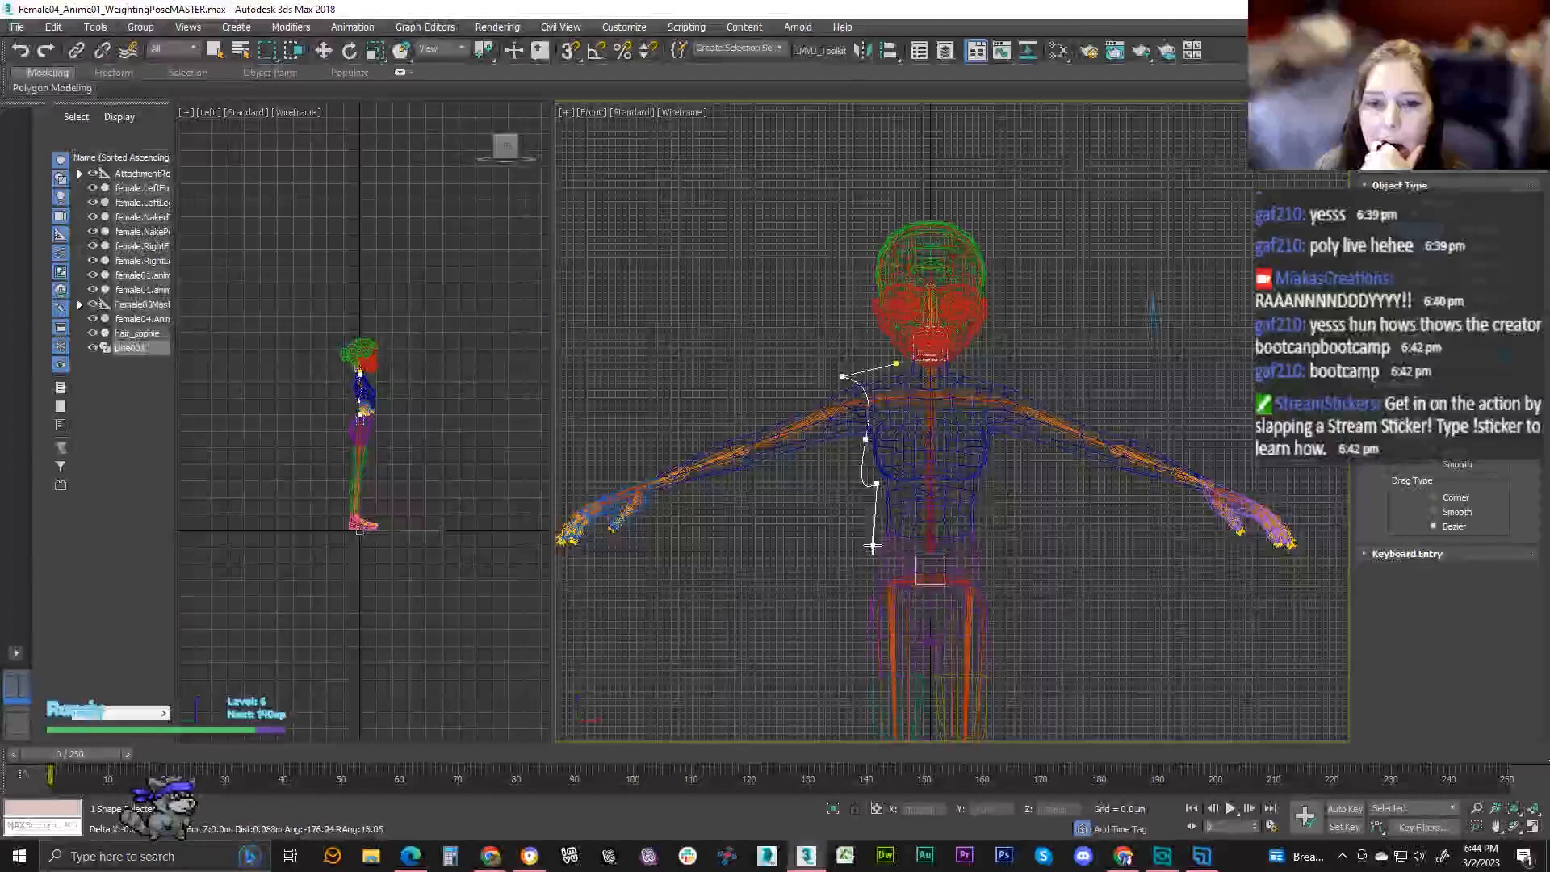
left_click(868, 547)
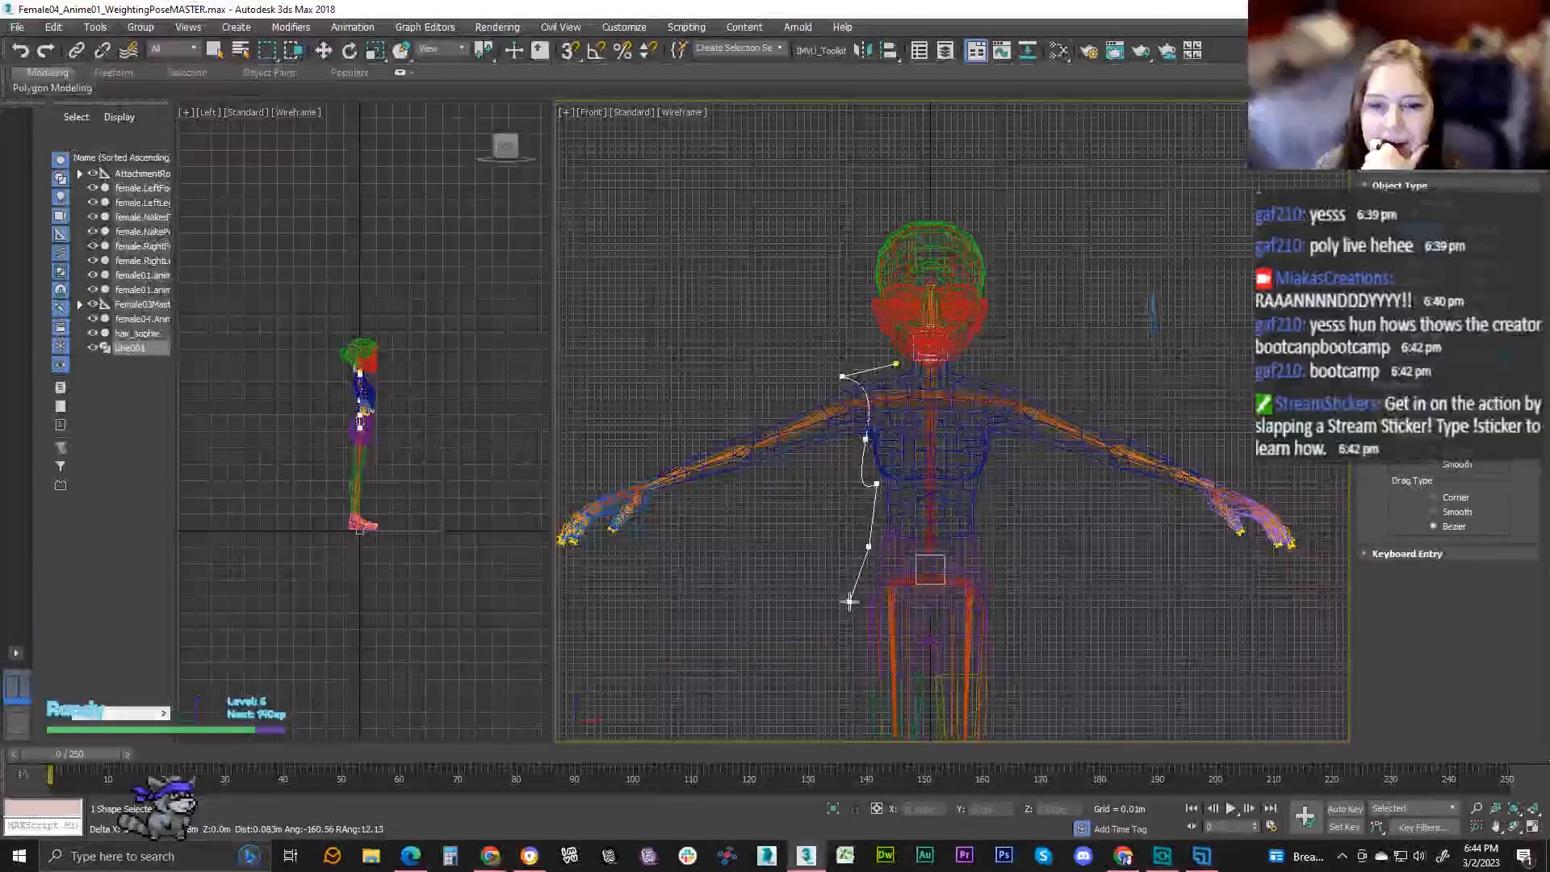
left_click(853, 607)
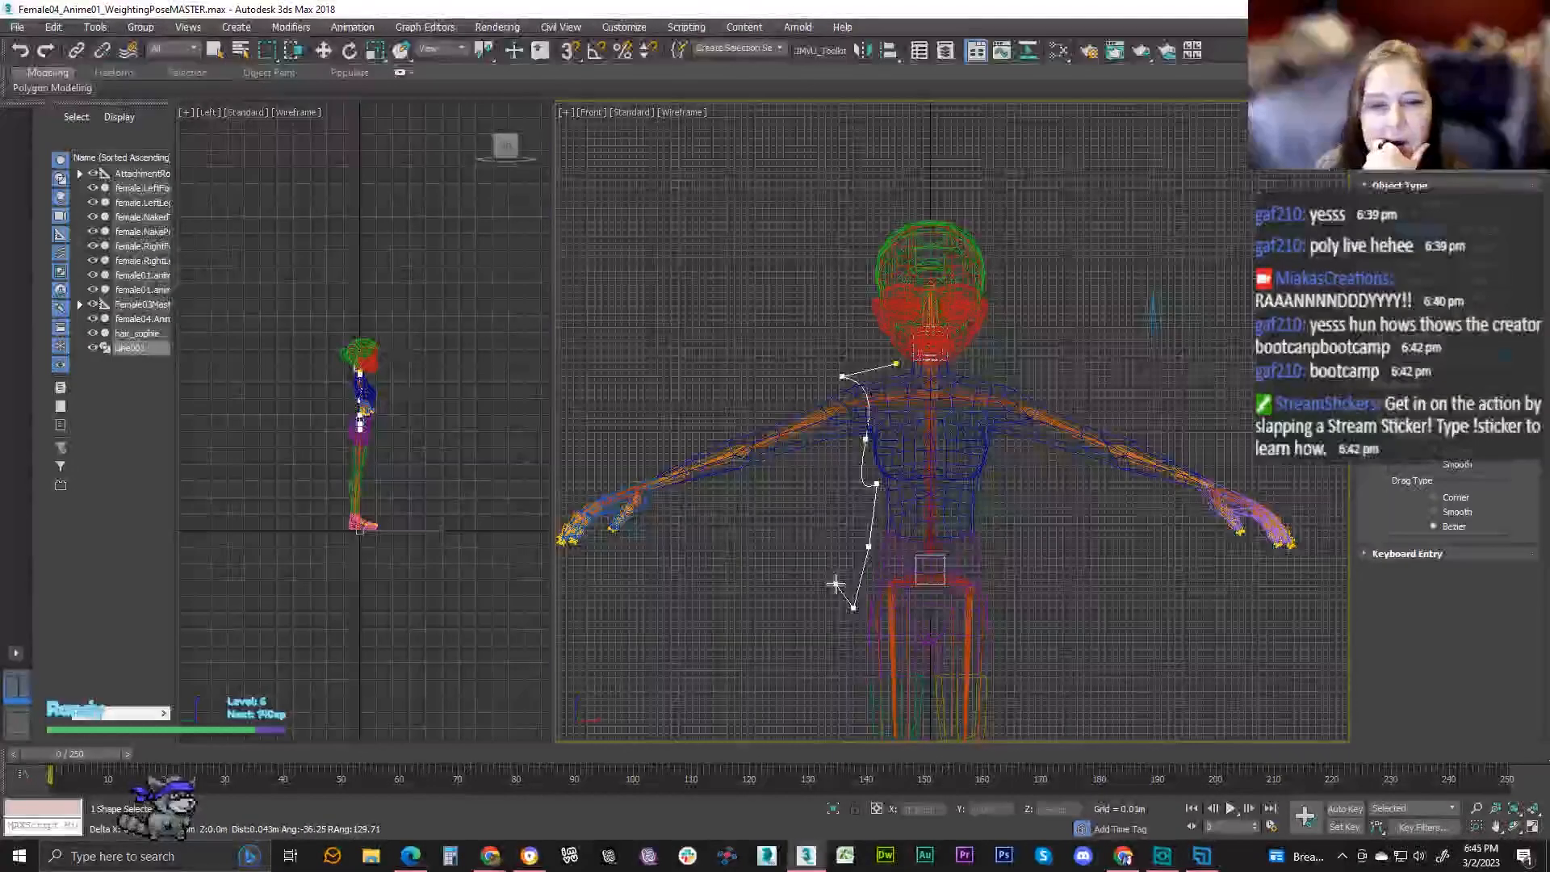
right_click(839, 593)
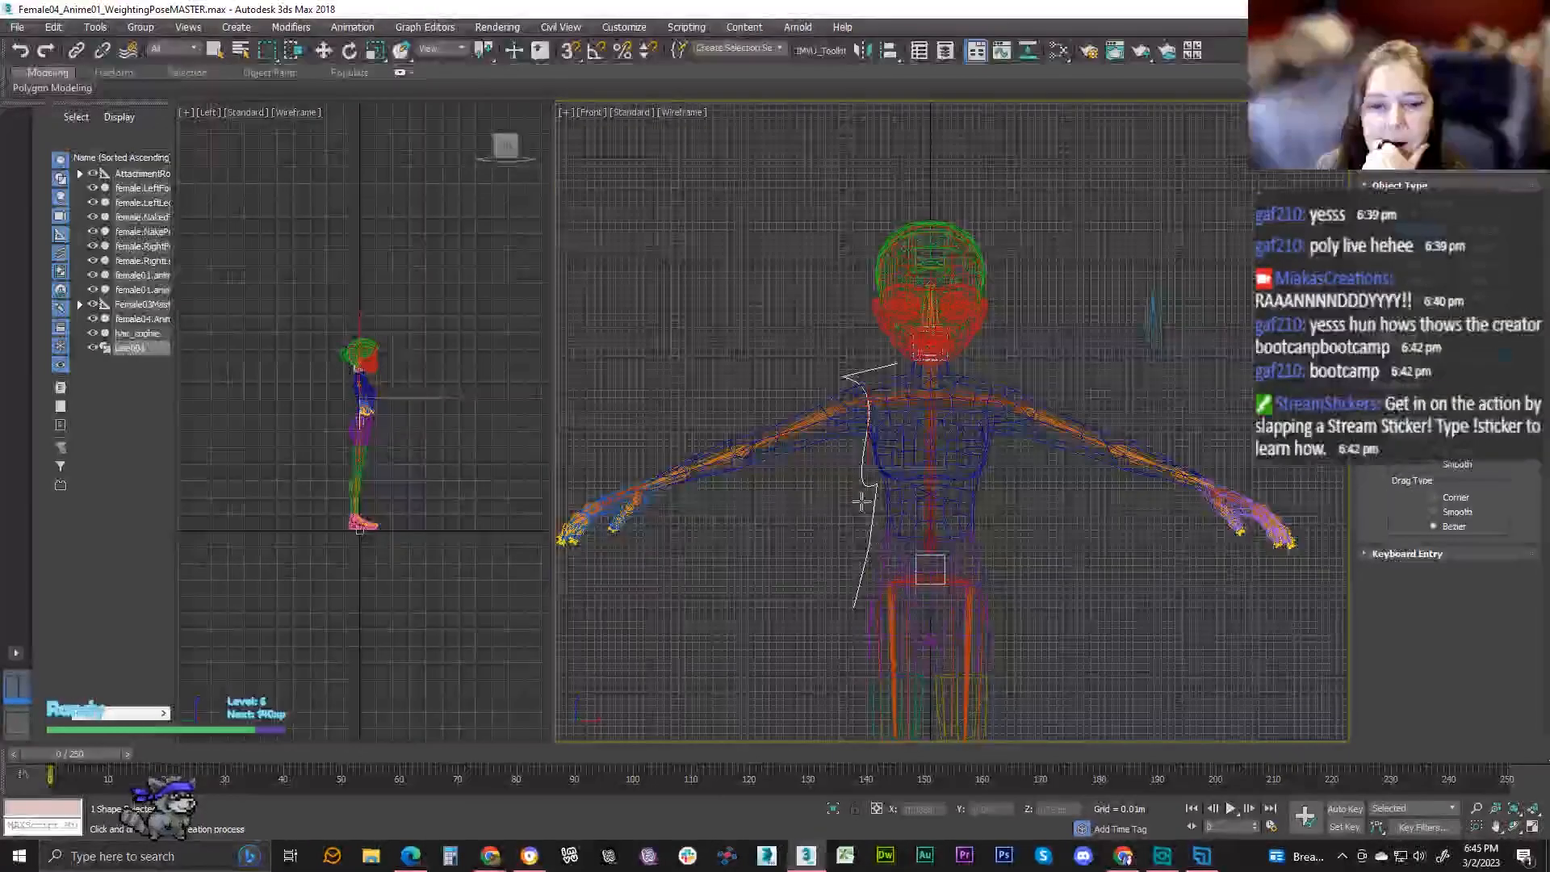
- Edit the line at vertex level and set the fourth vertex, beside the lower chest, to Corner
left_click(1374, 184)
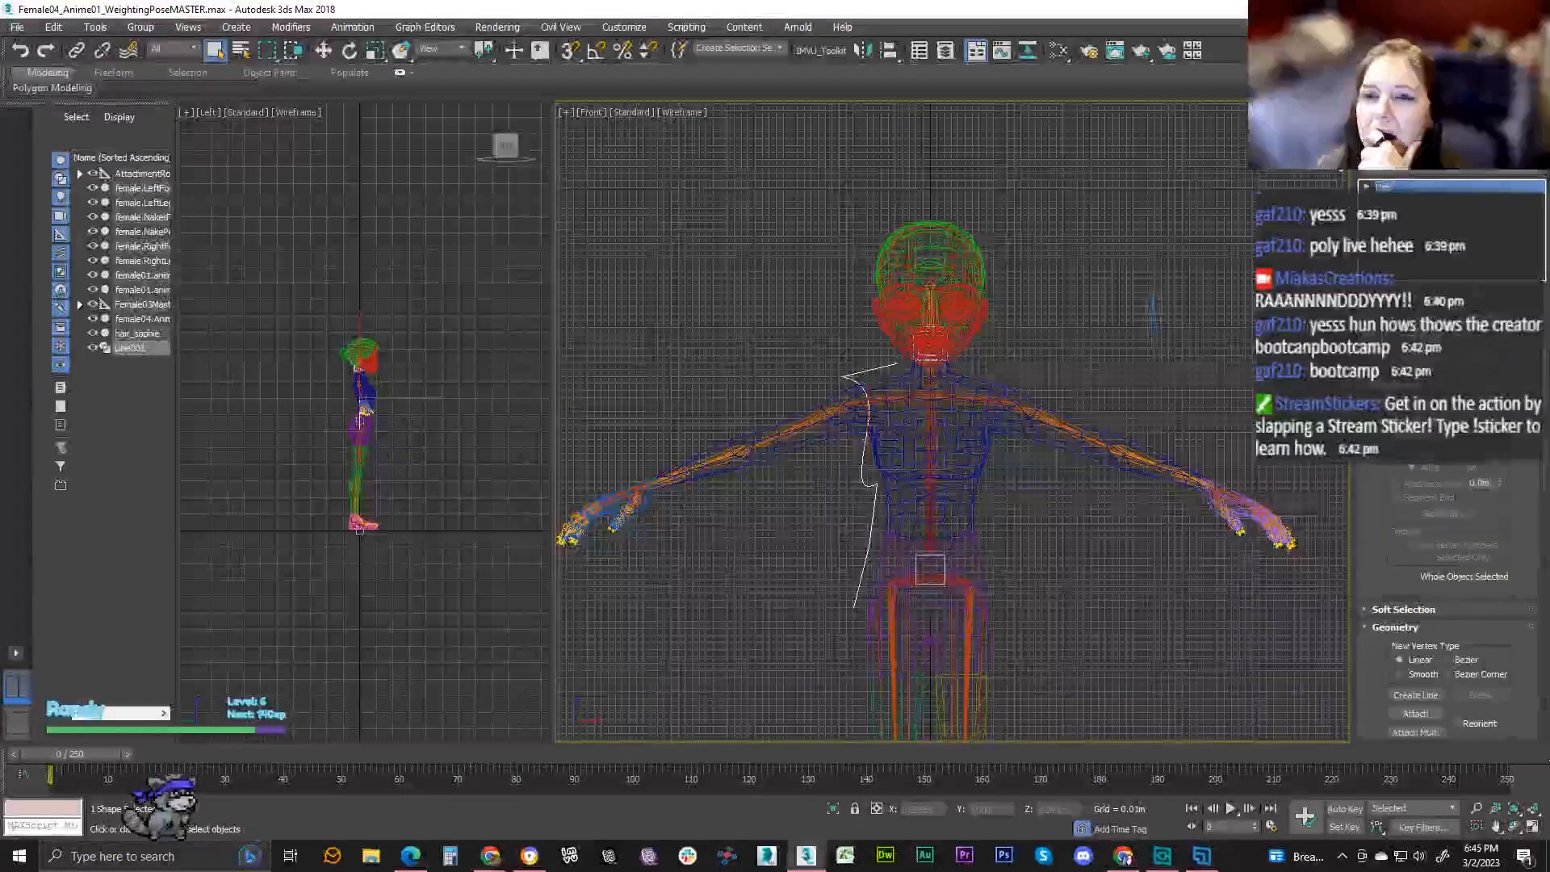
key("2")
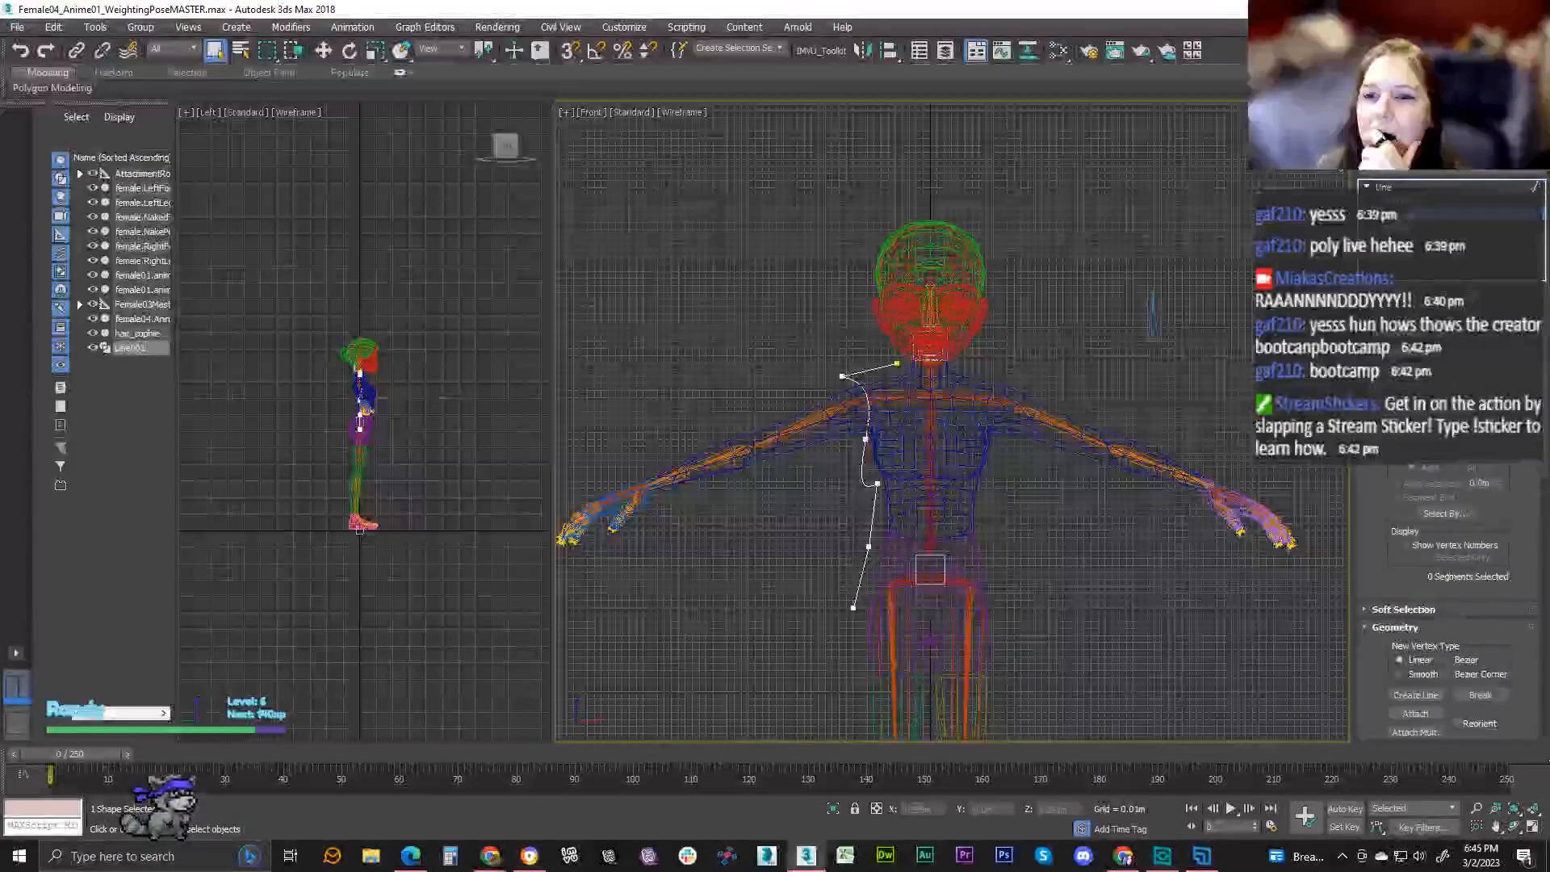
left_click(1422, 202)
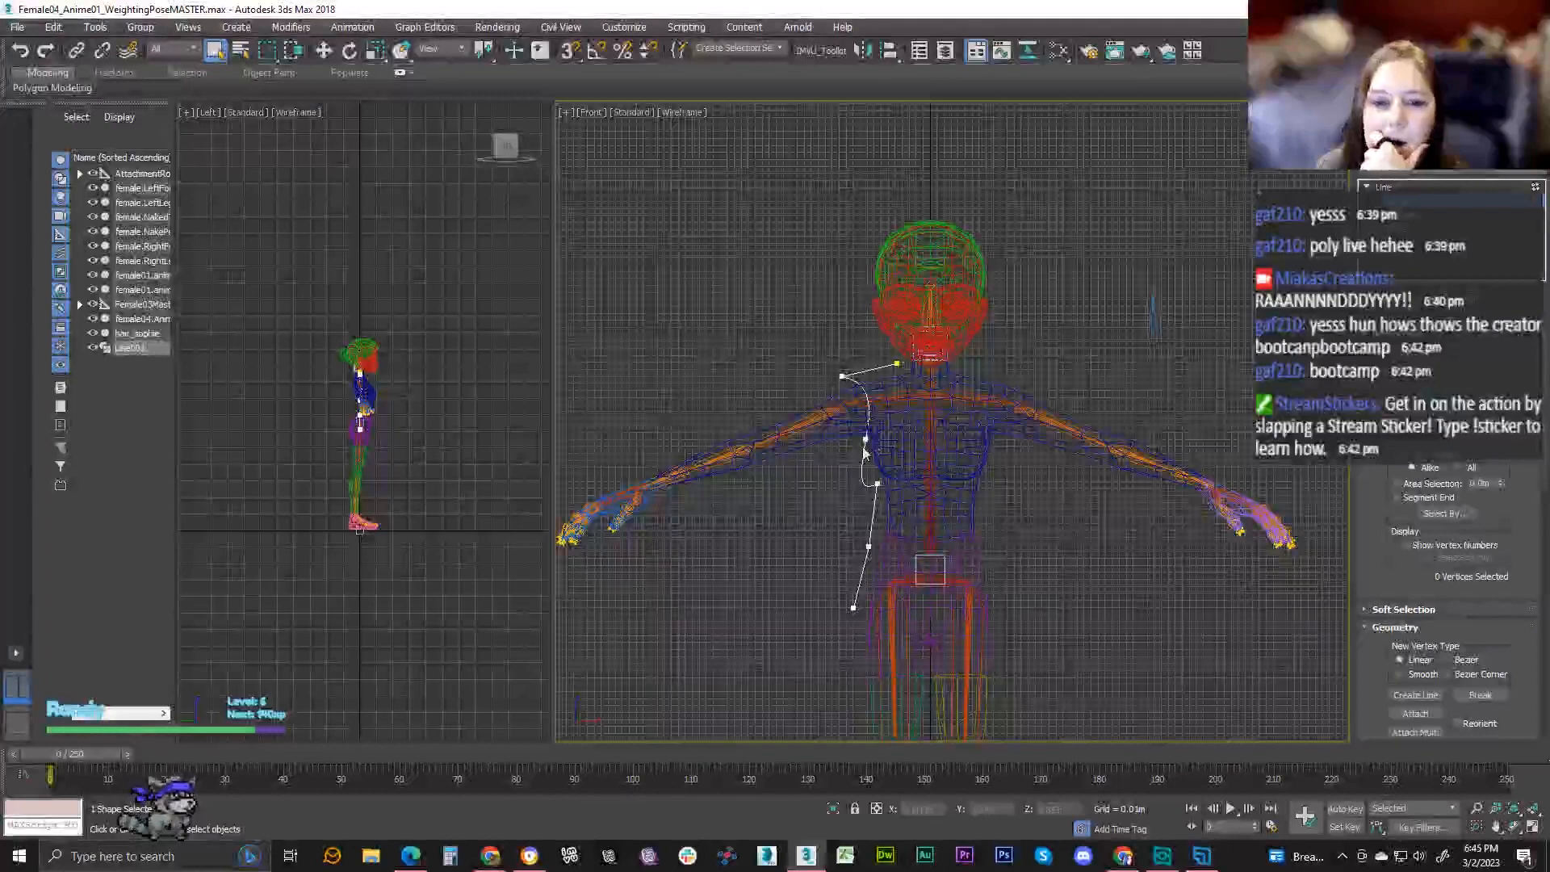
scroll(870, 443, "up", 4)
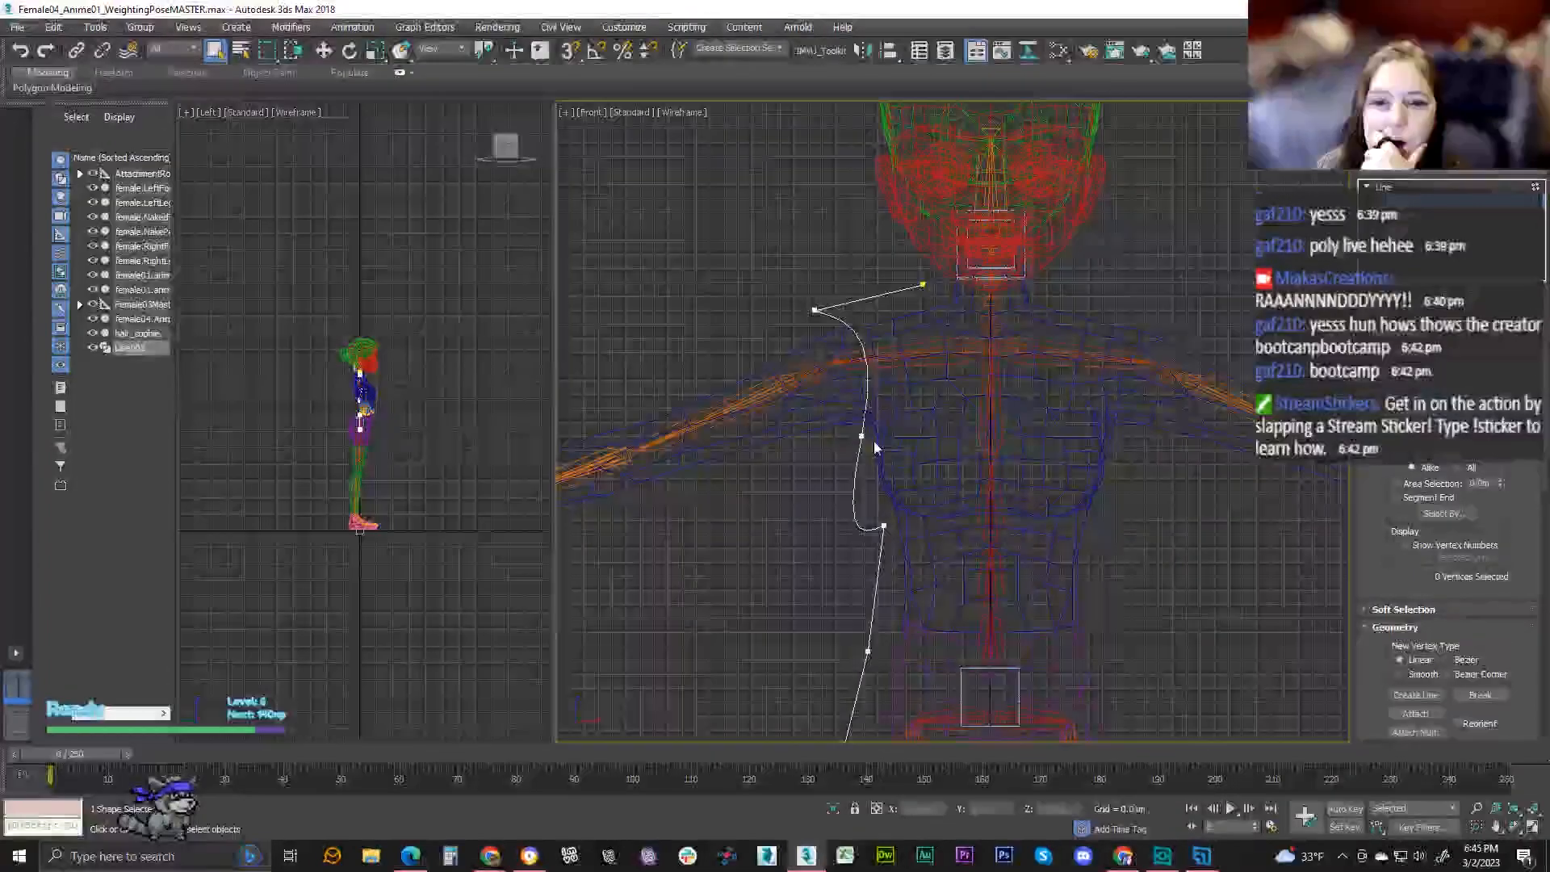
right_click(883, 527)
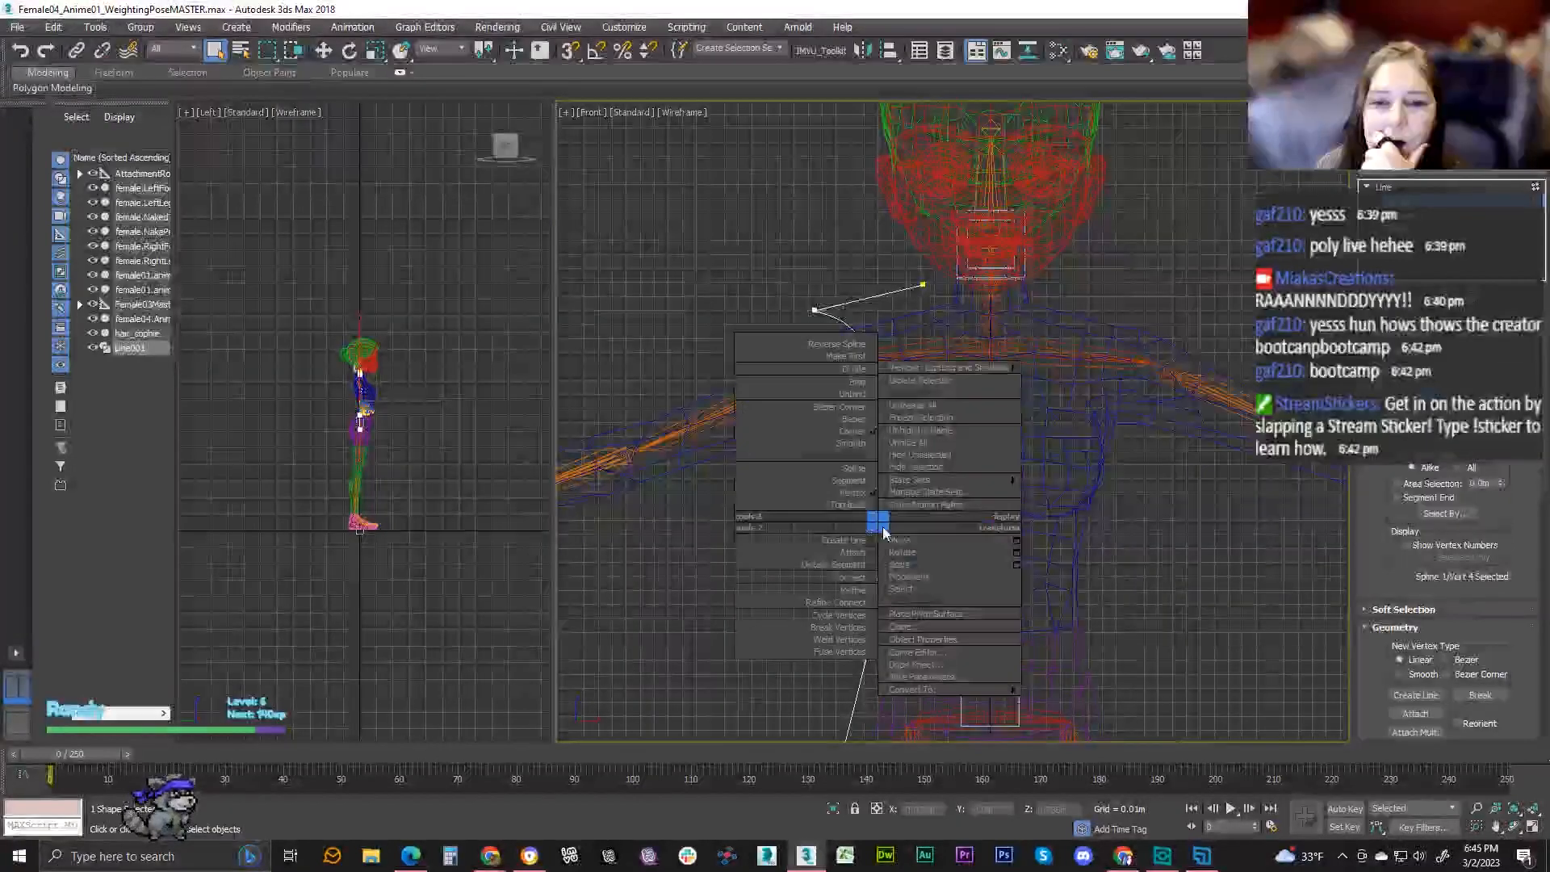
left_click(853, 419)
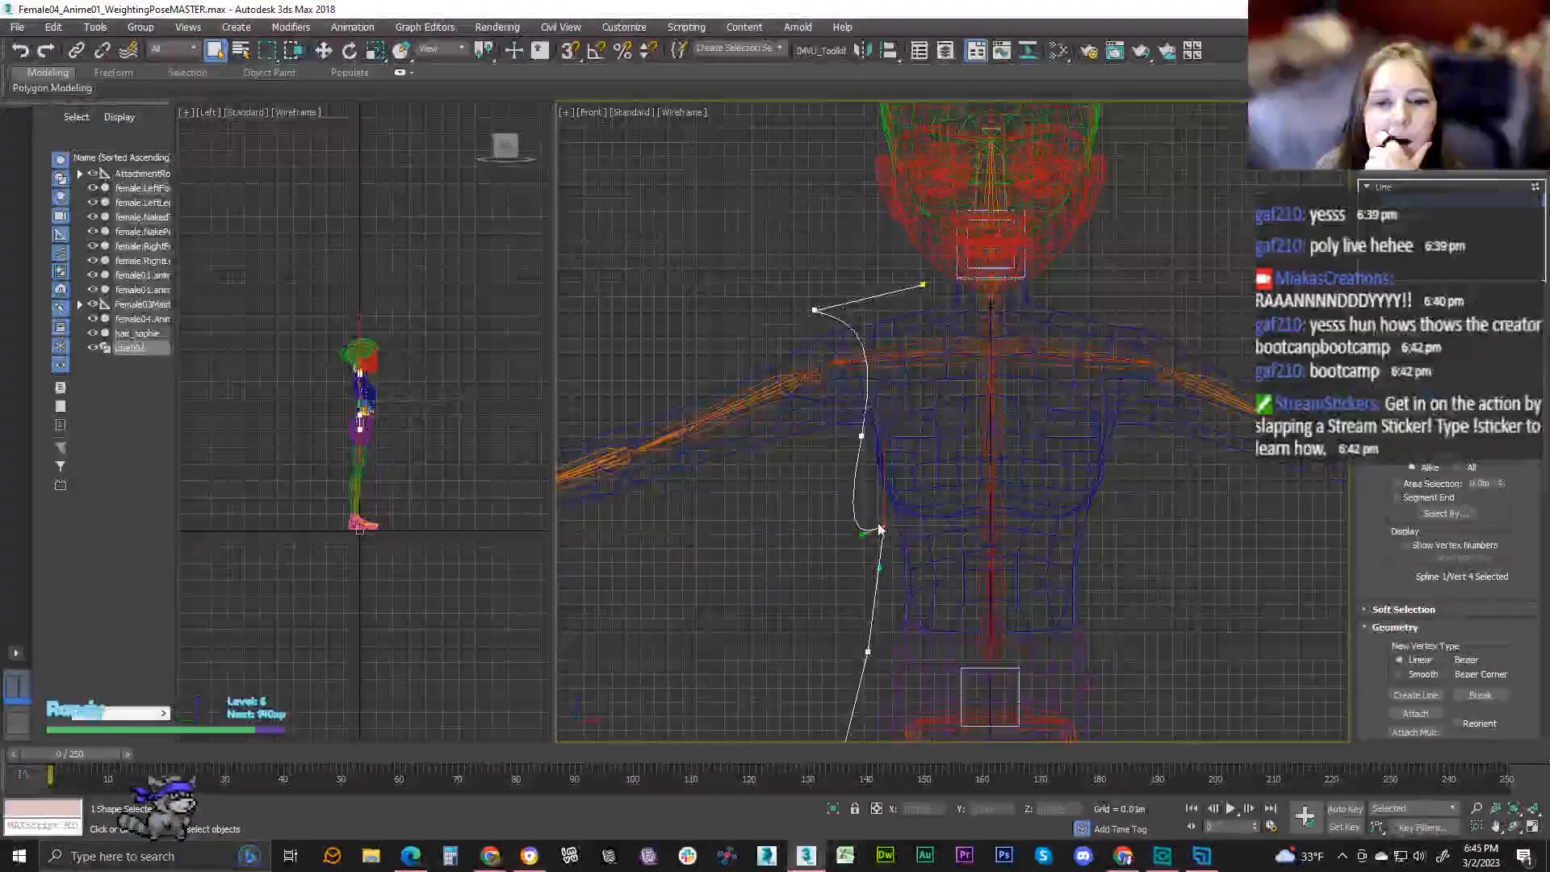
right_click(883, 526)
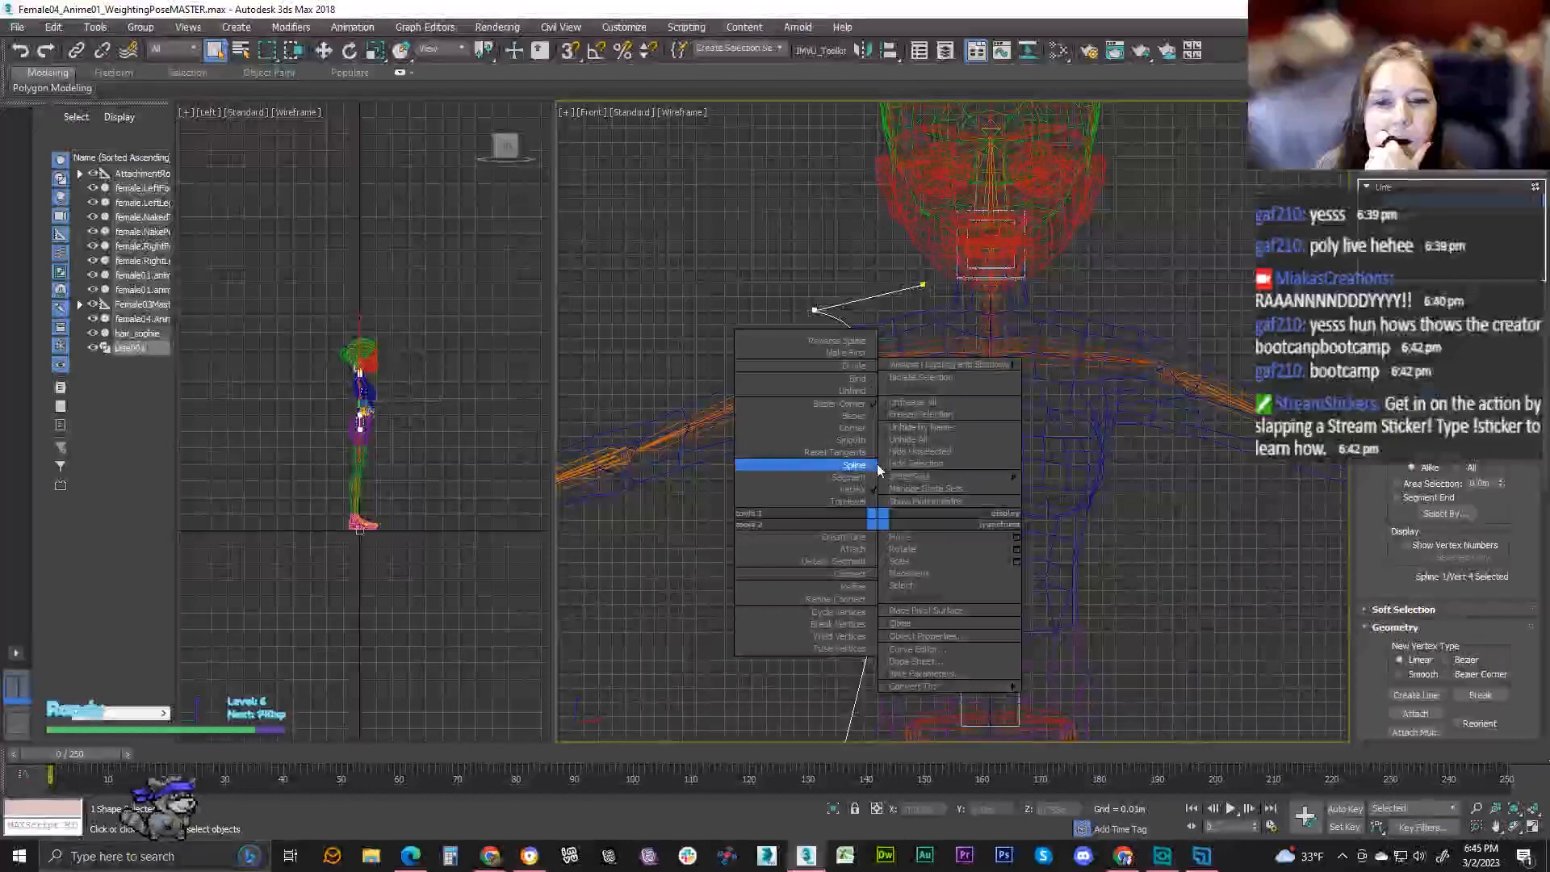
left_click(860, 431)
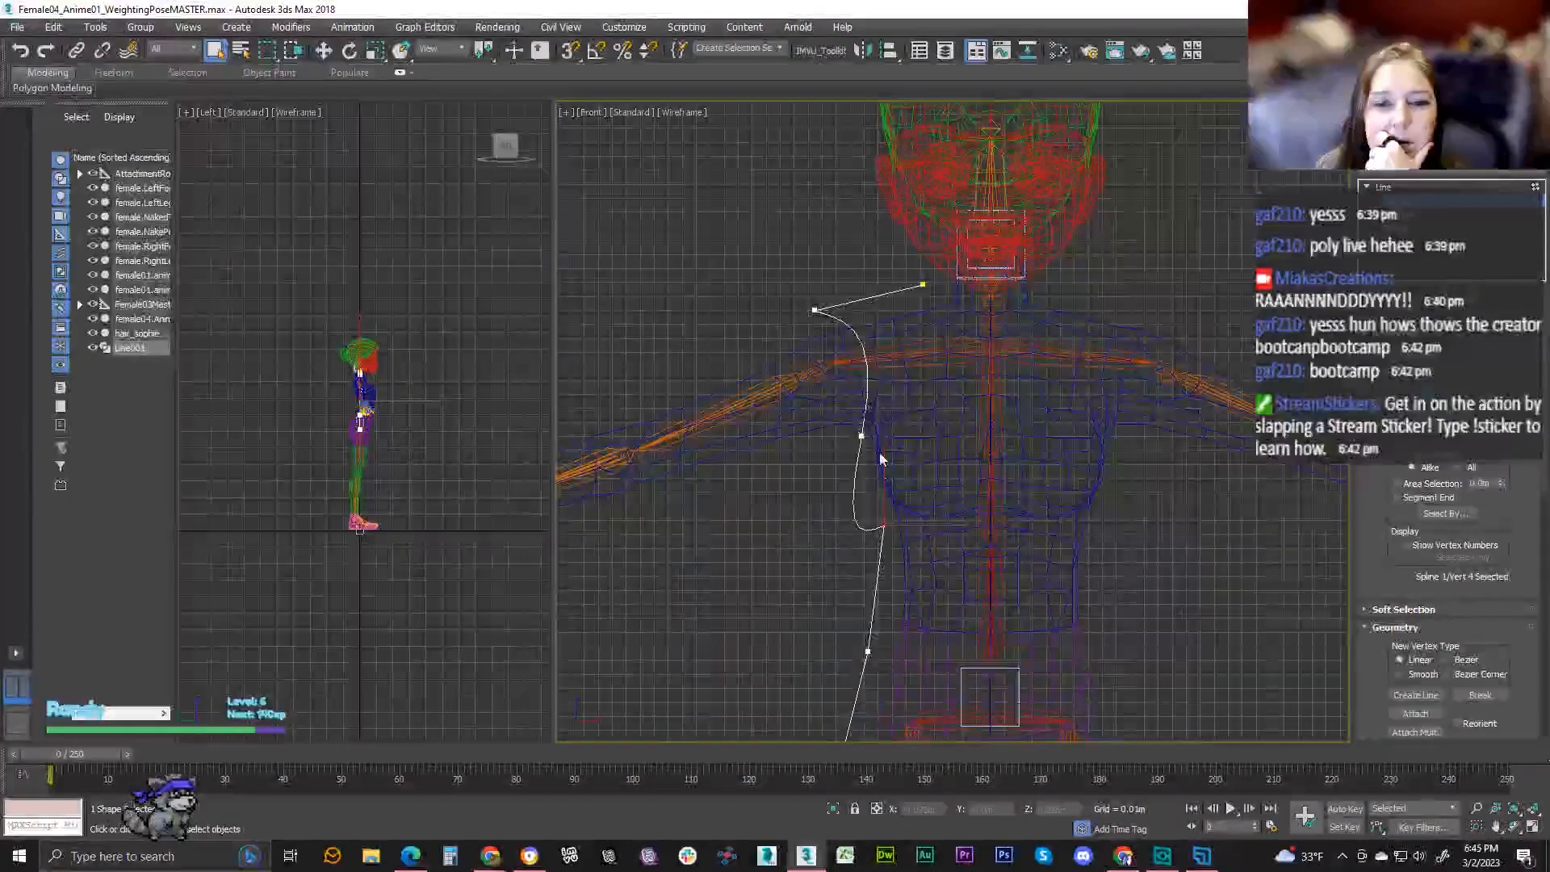
- Set the line's third vertex, beside the armpit, to Bezier Corner and keep that vertex selected
right_click(860, 436)
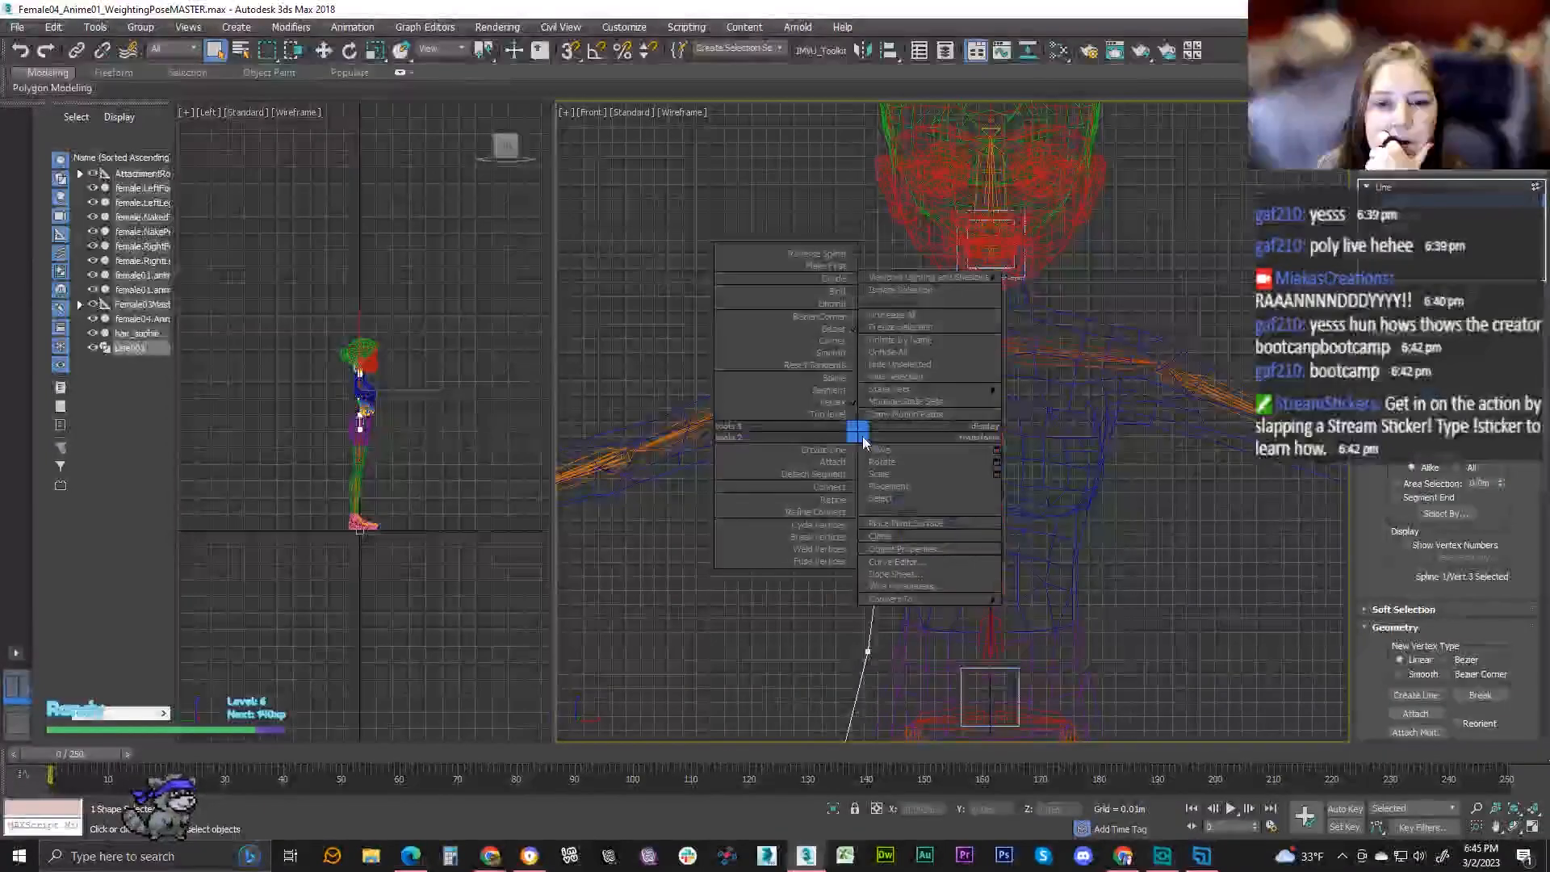
left_click(840, 317)
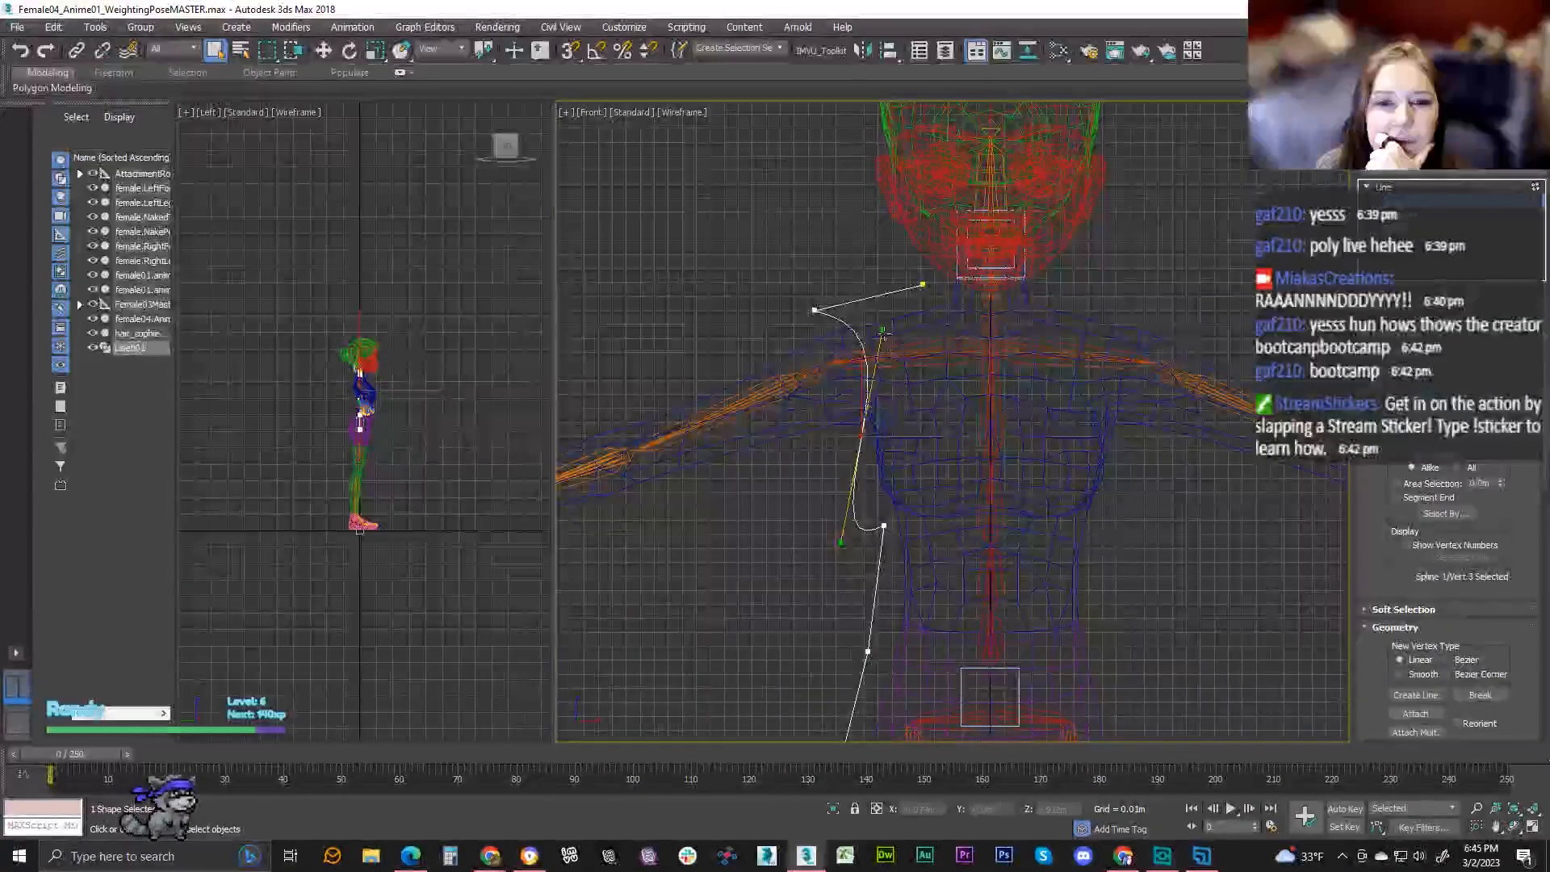
left_click(889, 357)
left_click(861, 436)
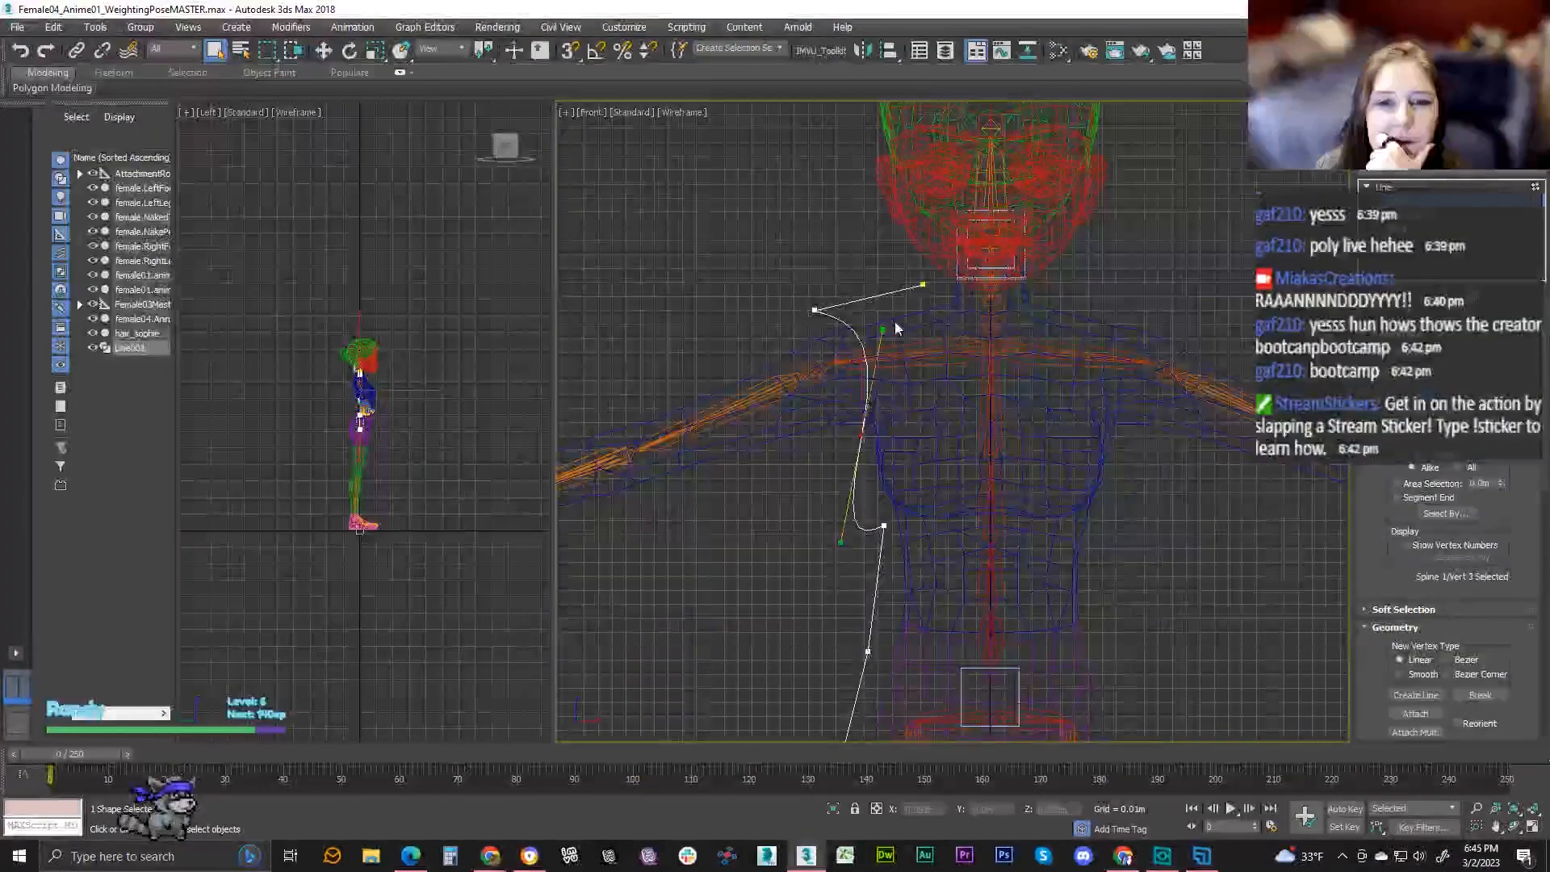
left_click(882, 331)
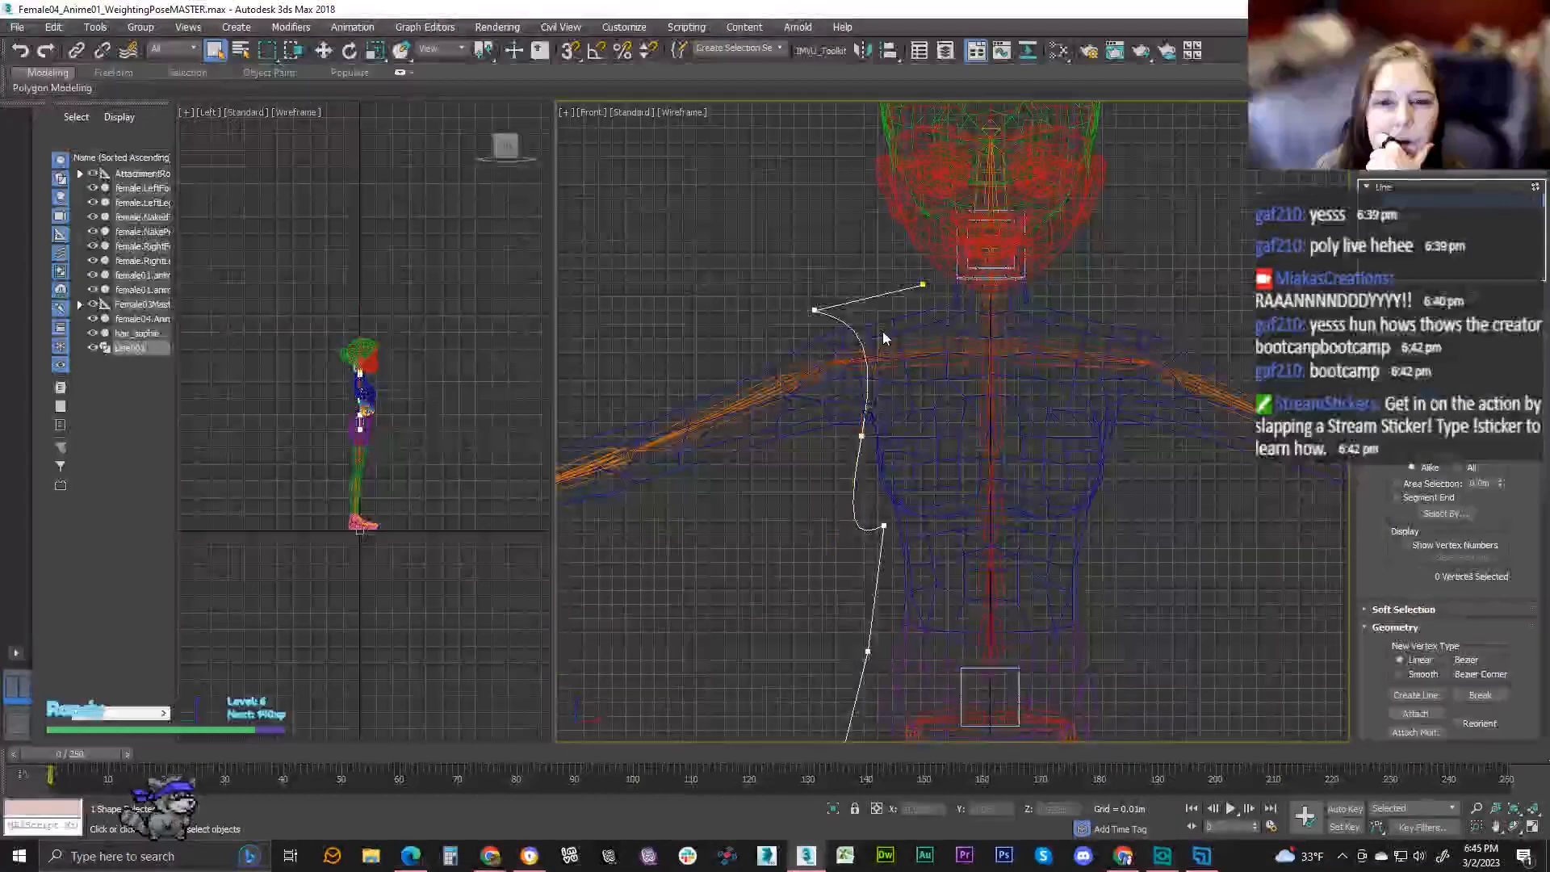
left_click(860, 437)
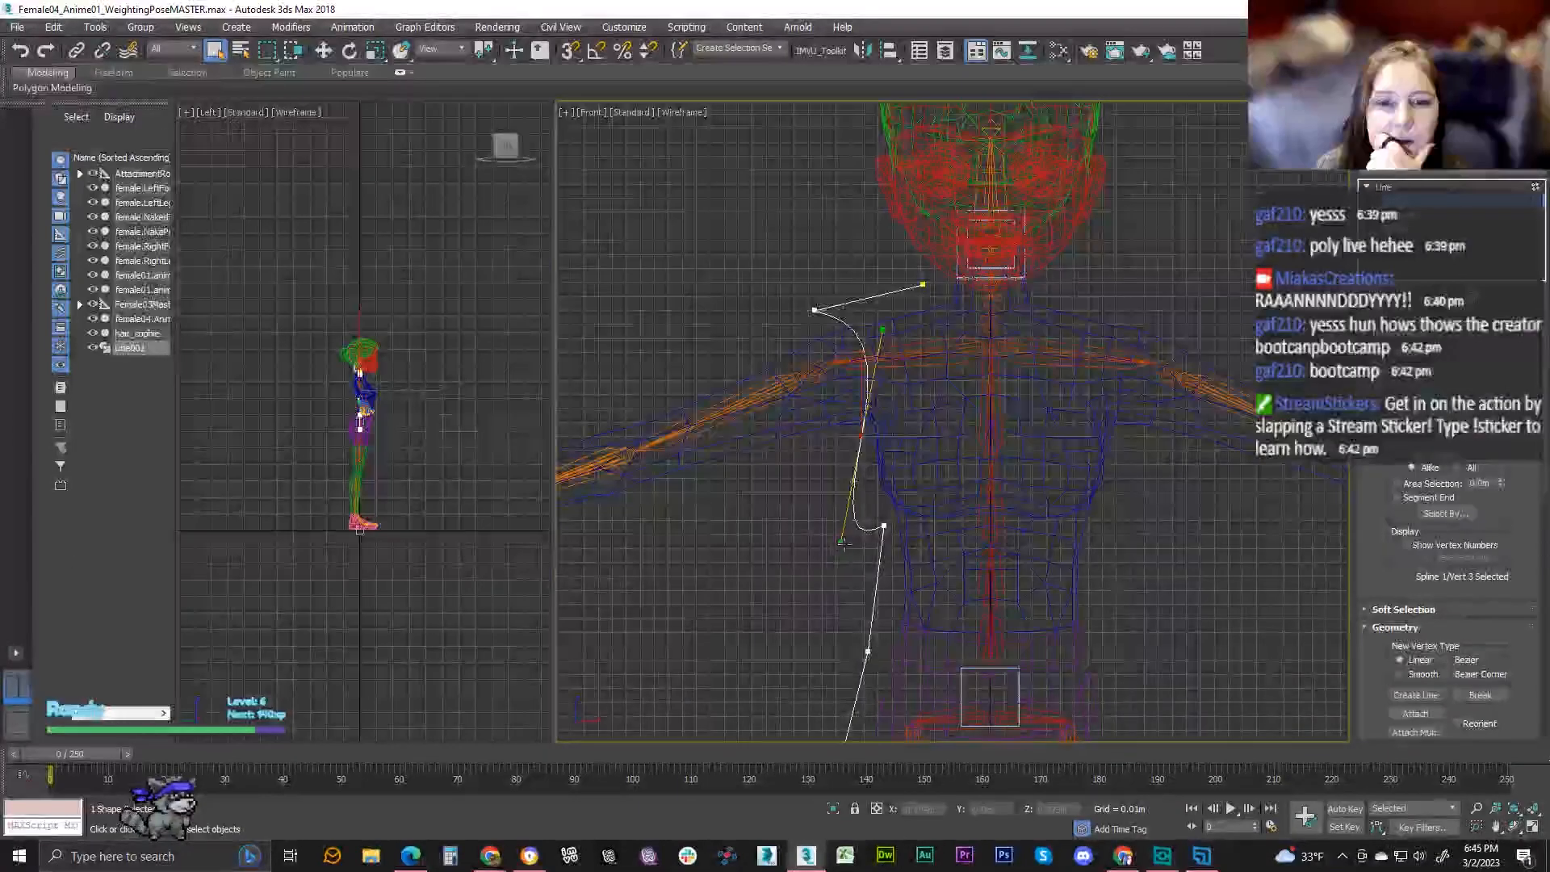
- Move the armpit vertex's tangent handles to straighten the segment below it and soften the shoulder curve above it
left_click(324, 51)
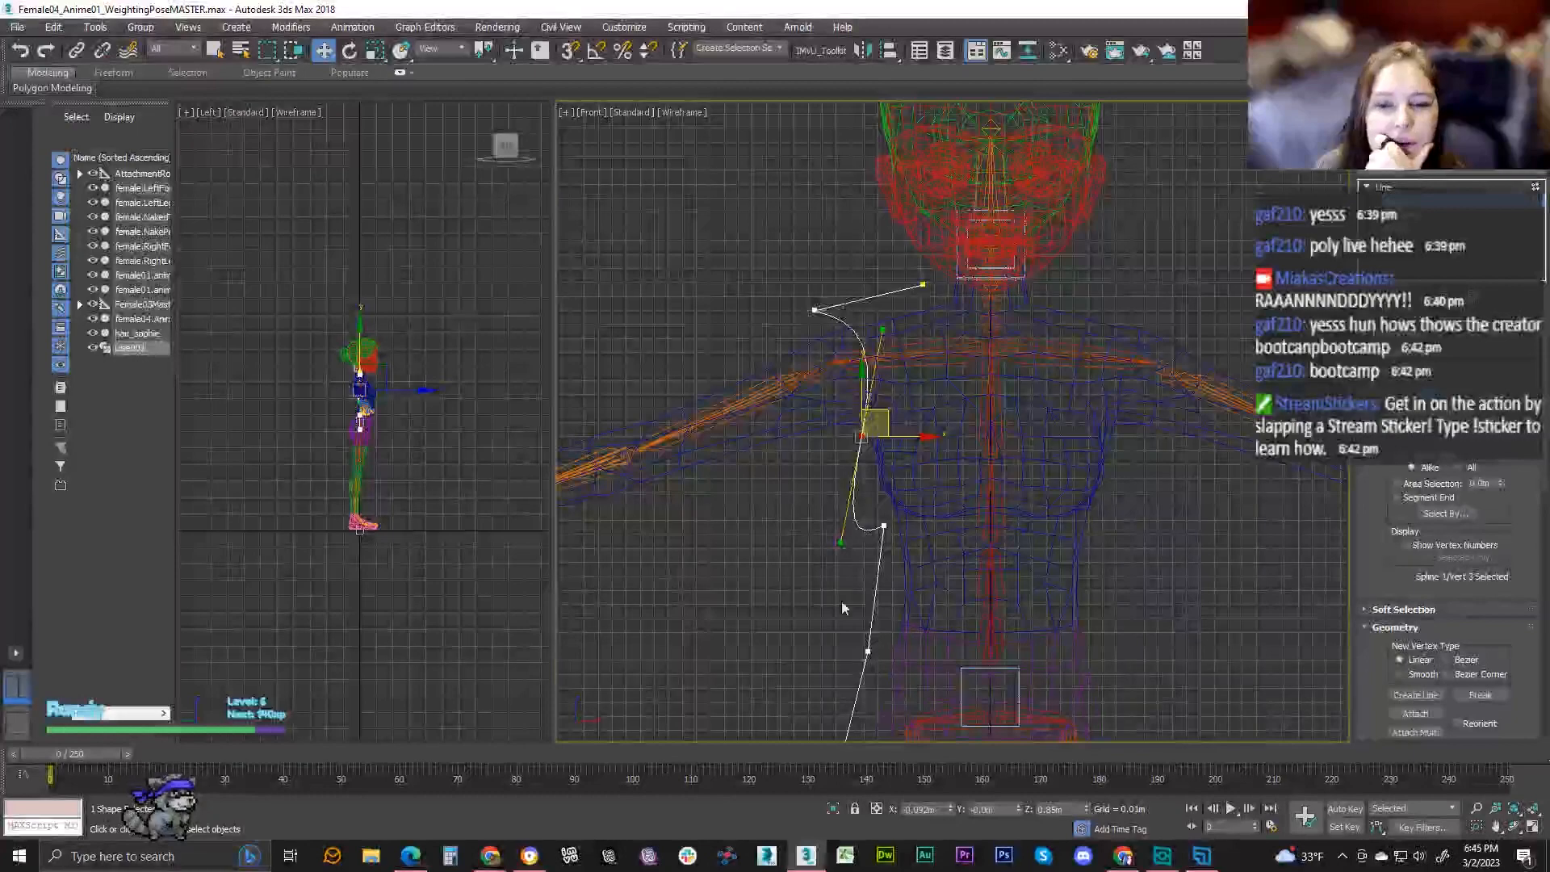
left_click_drag(841, 543, 865, 454)
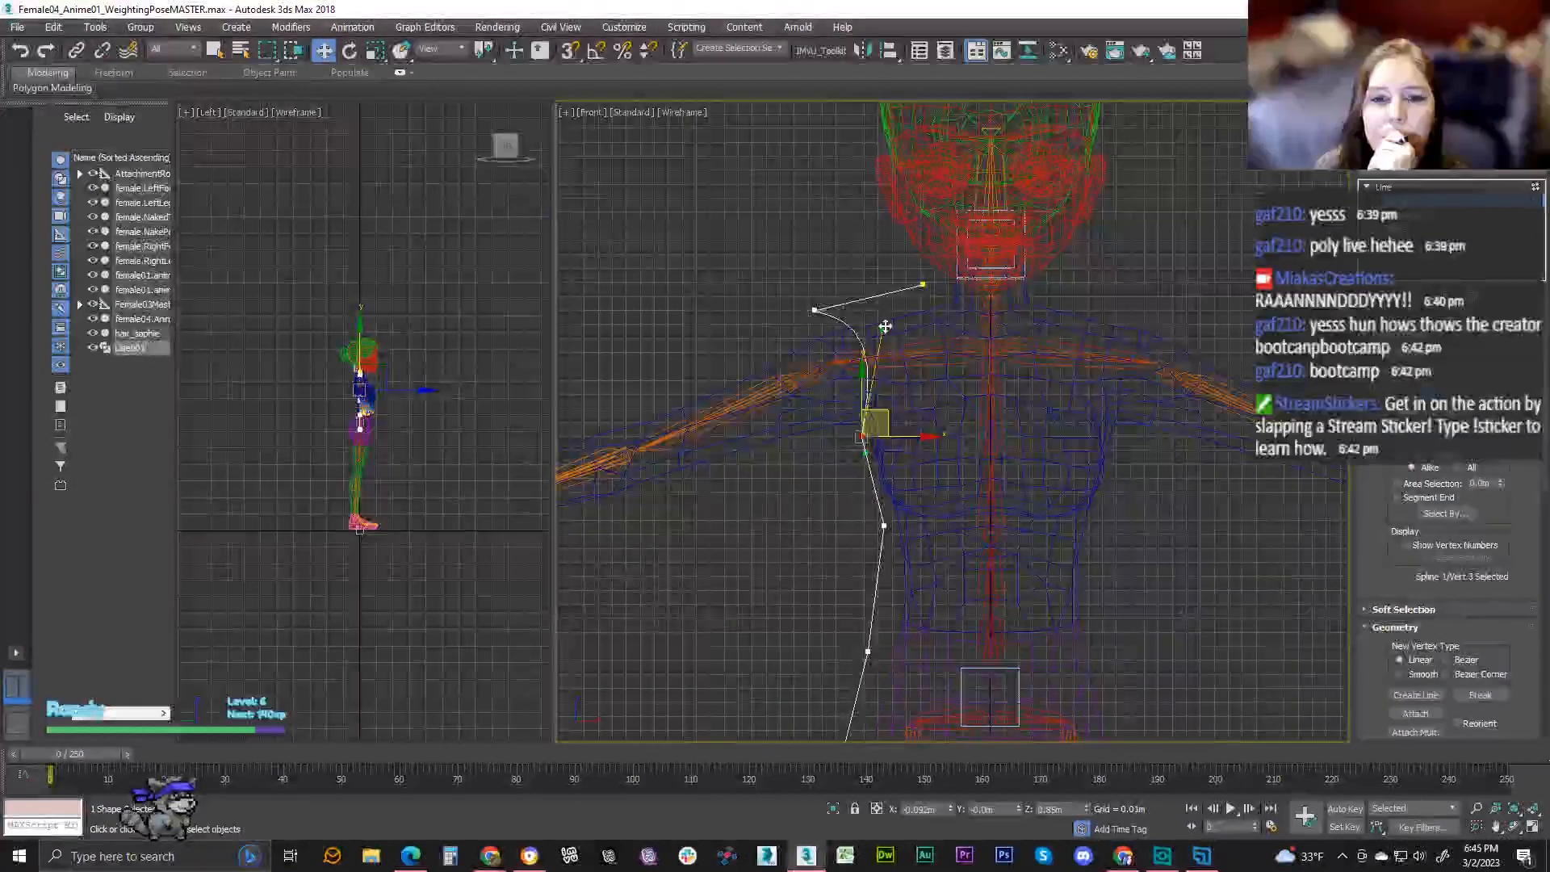
left_click_drag(882, 331, 888, 345)
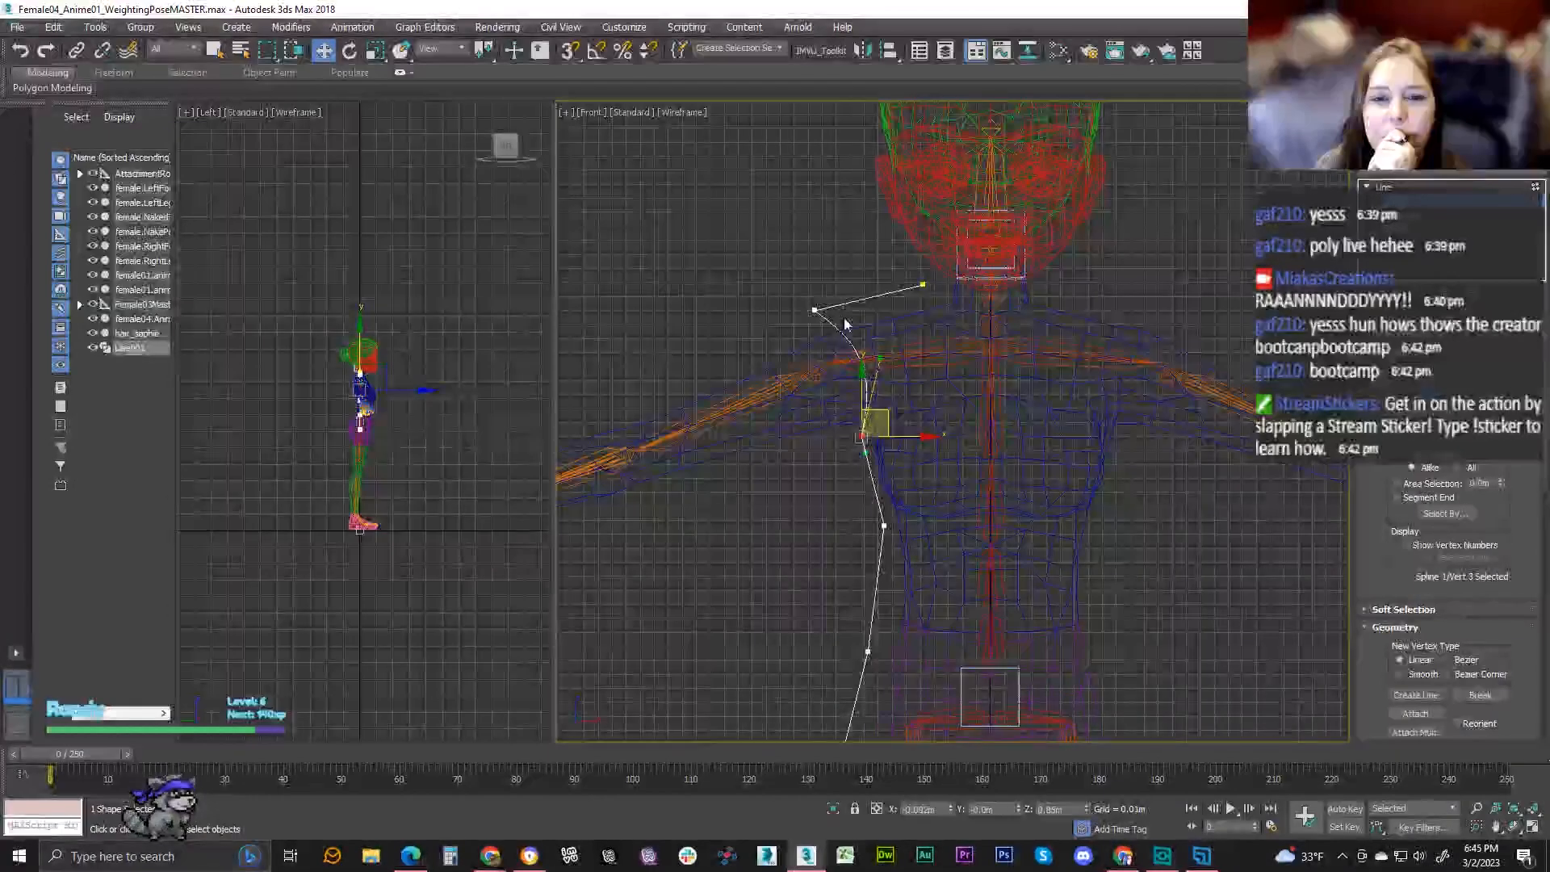
- Move the shoulder-tip vertex slightly down and inward, and bring the neck-end vertex outward and down toward the shoulder
left_click(813, 311)
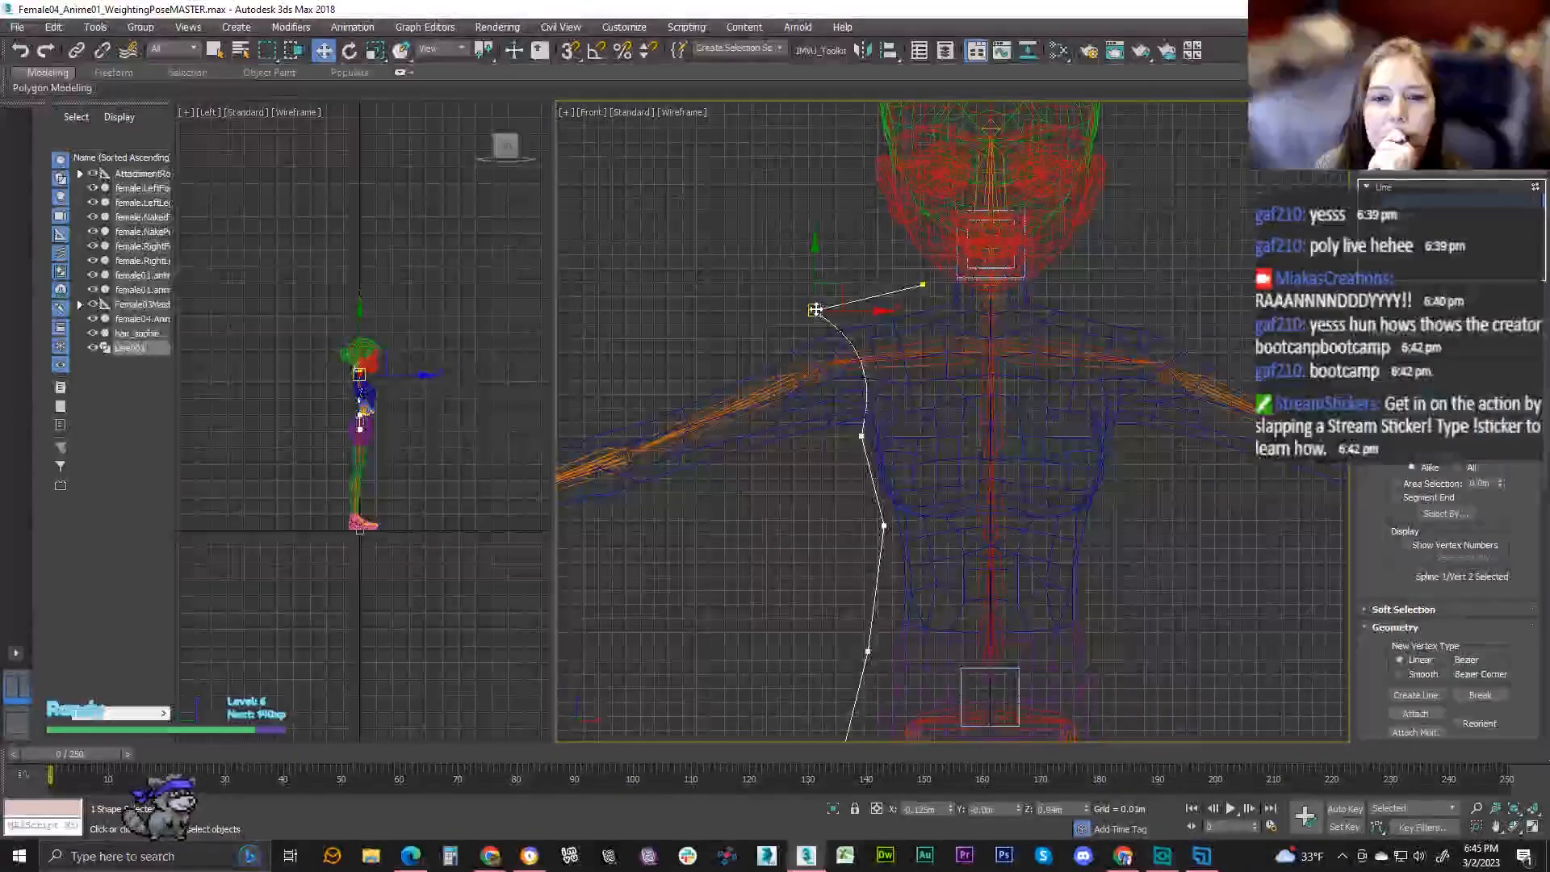
left_click_drag(815, 309, 832, 326)
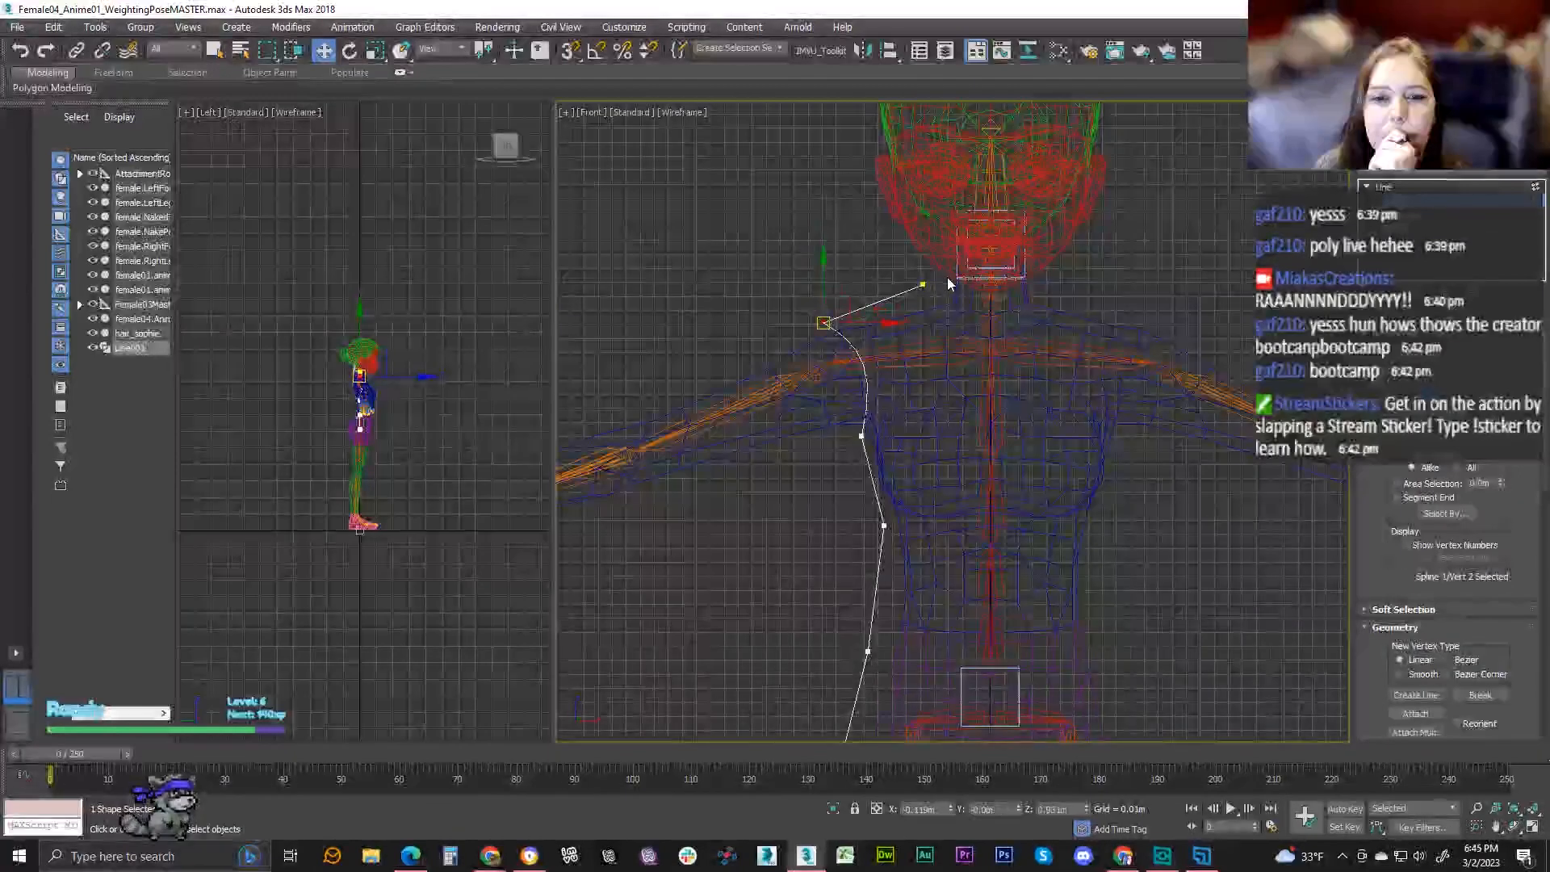
left_click_drag(924, 291, 891, 305)
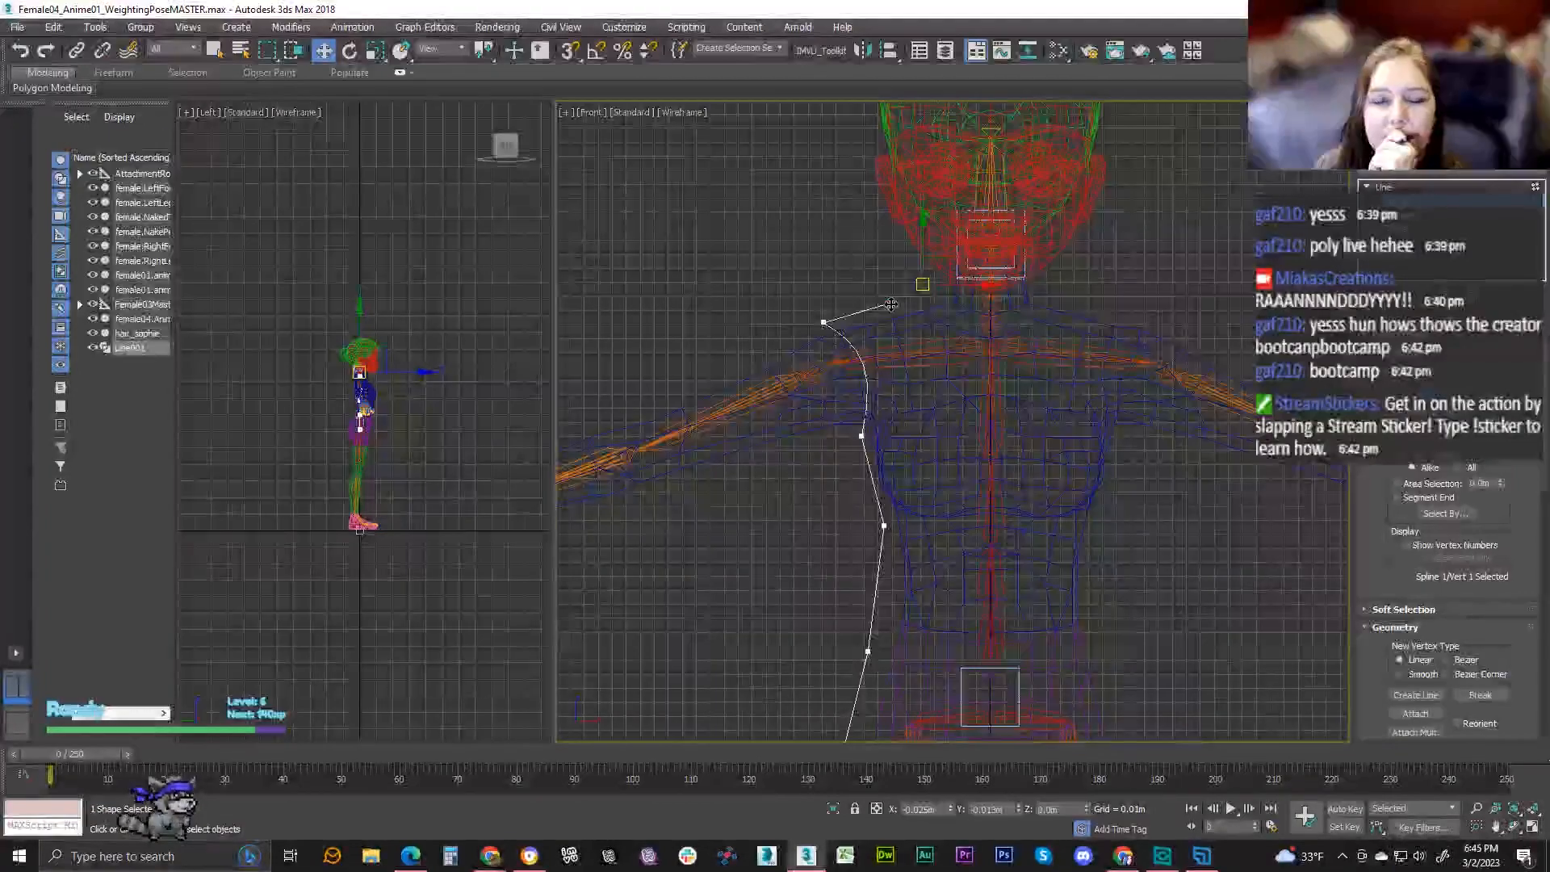
left_click_drag(891, 305, 889, 305)
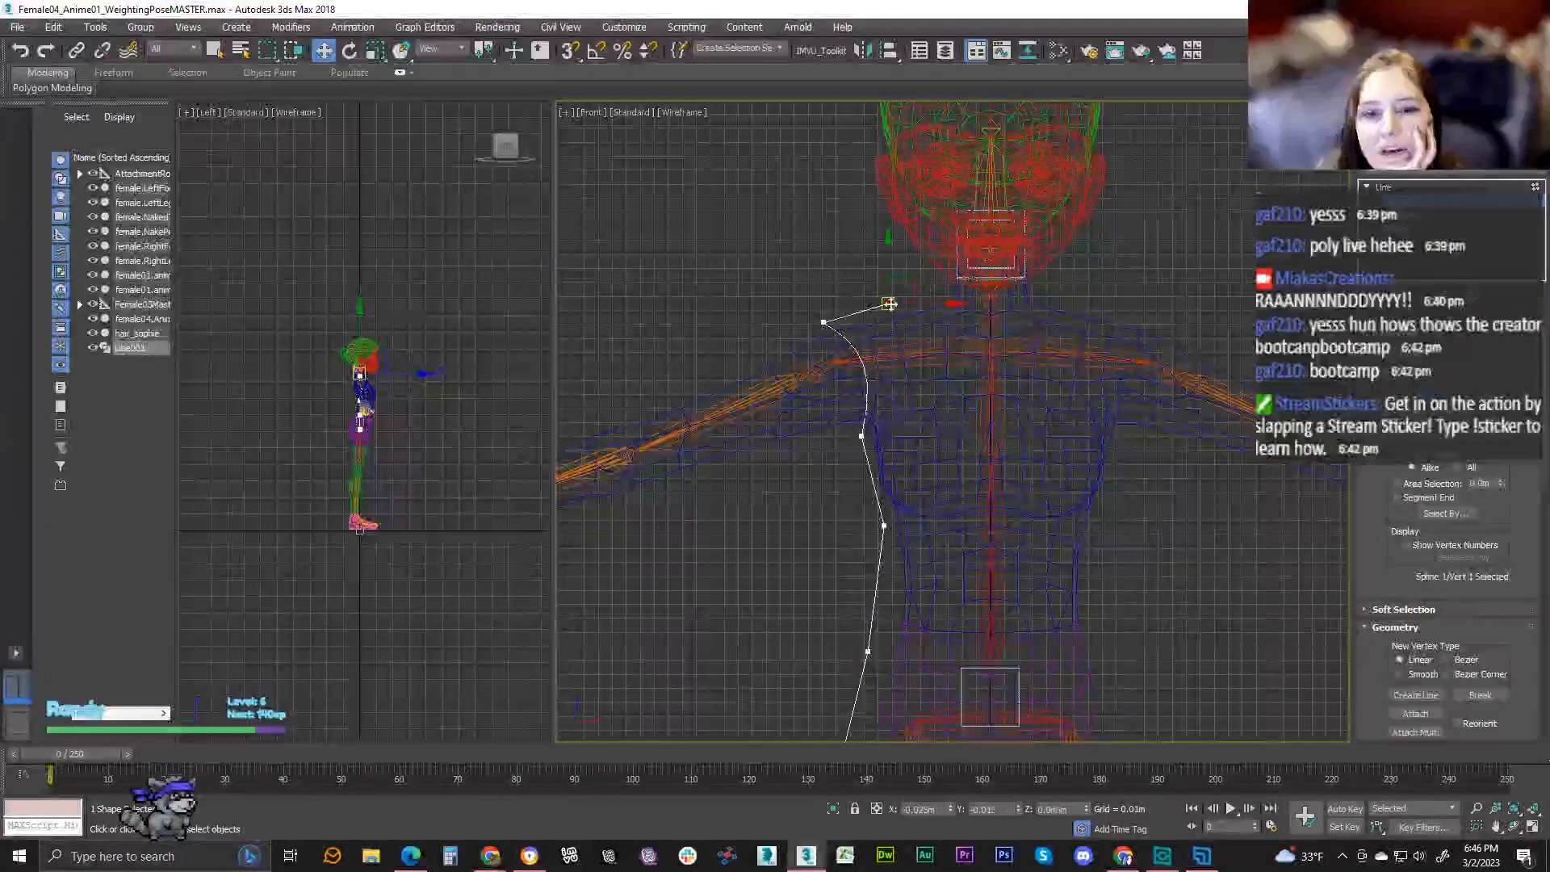
- Shift the armpit and lower-chest vertices slightly outward and down, and raise the waist vertex a little
left_click_drag(861, 436, 853, 444)
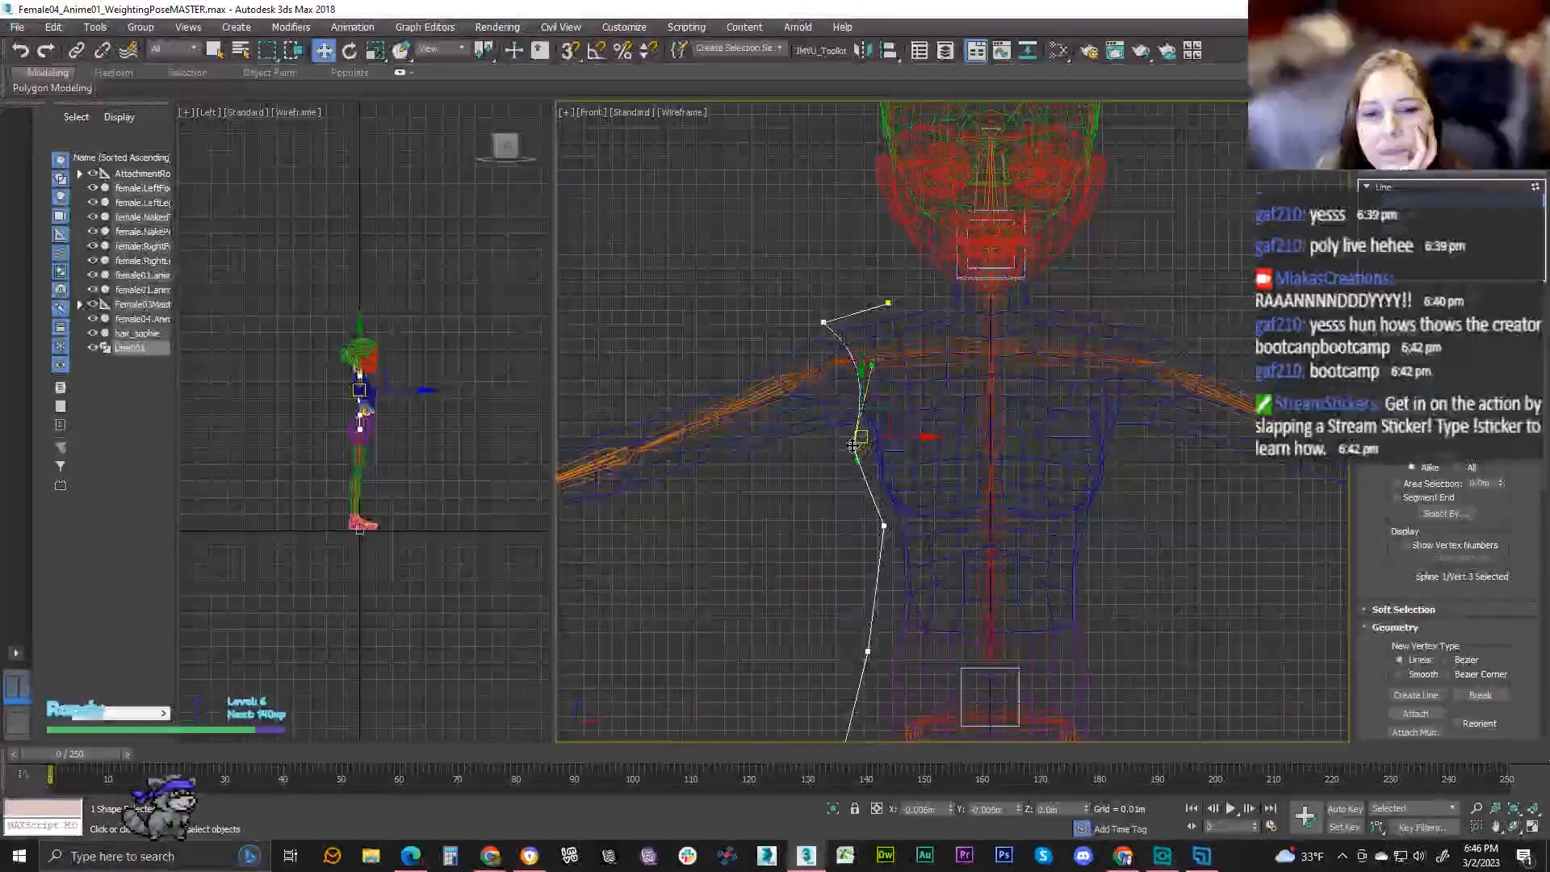
left_click_drag(884, 526, 875, 534)
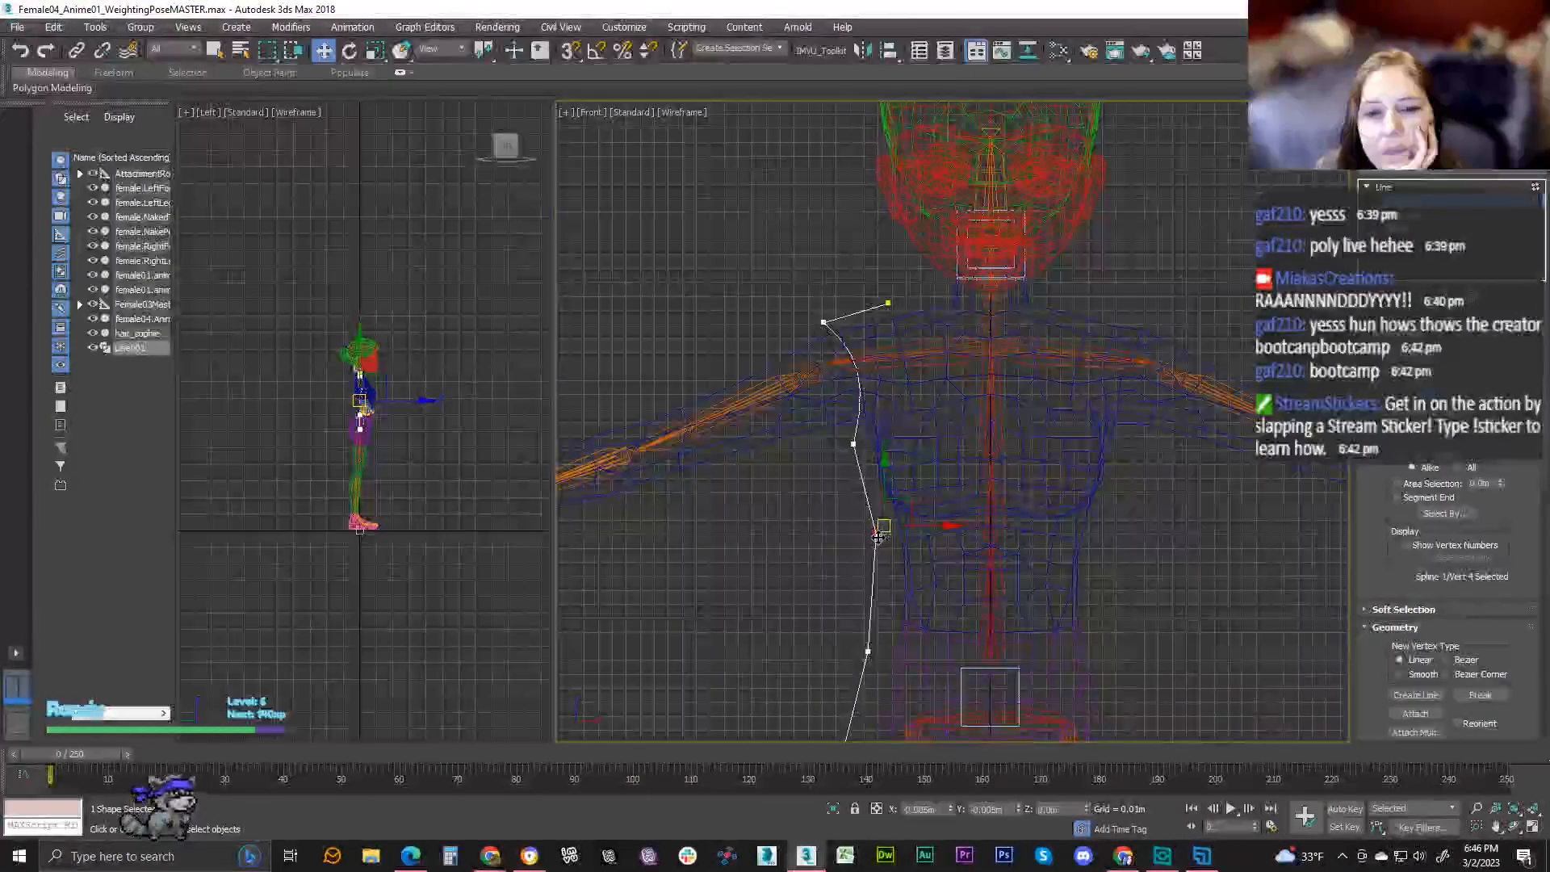
left_click_drag(866, 651, 870, 626)
scroll(712, 621, "down", 3)
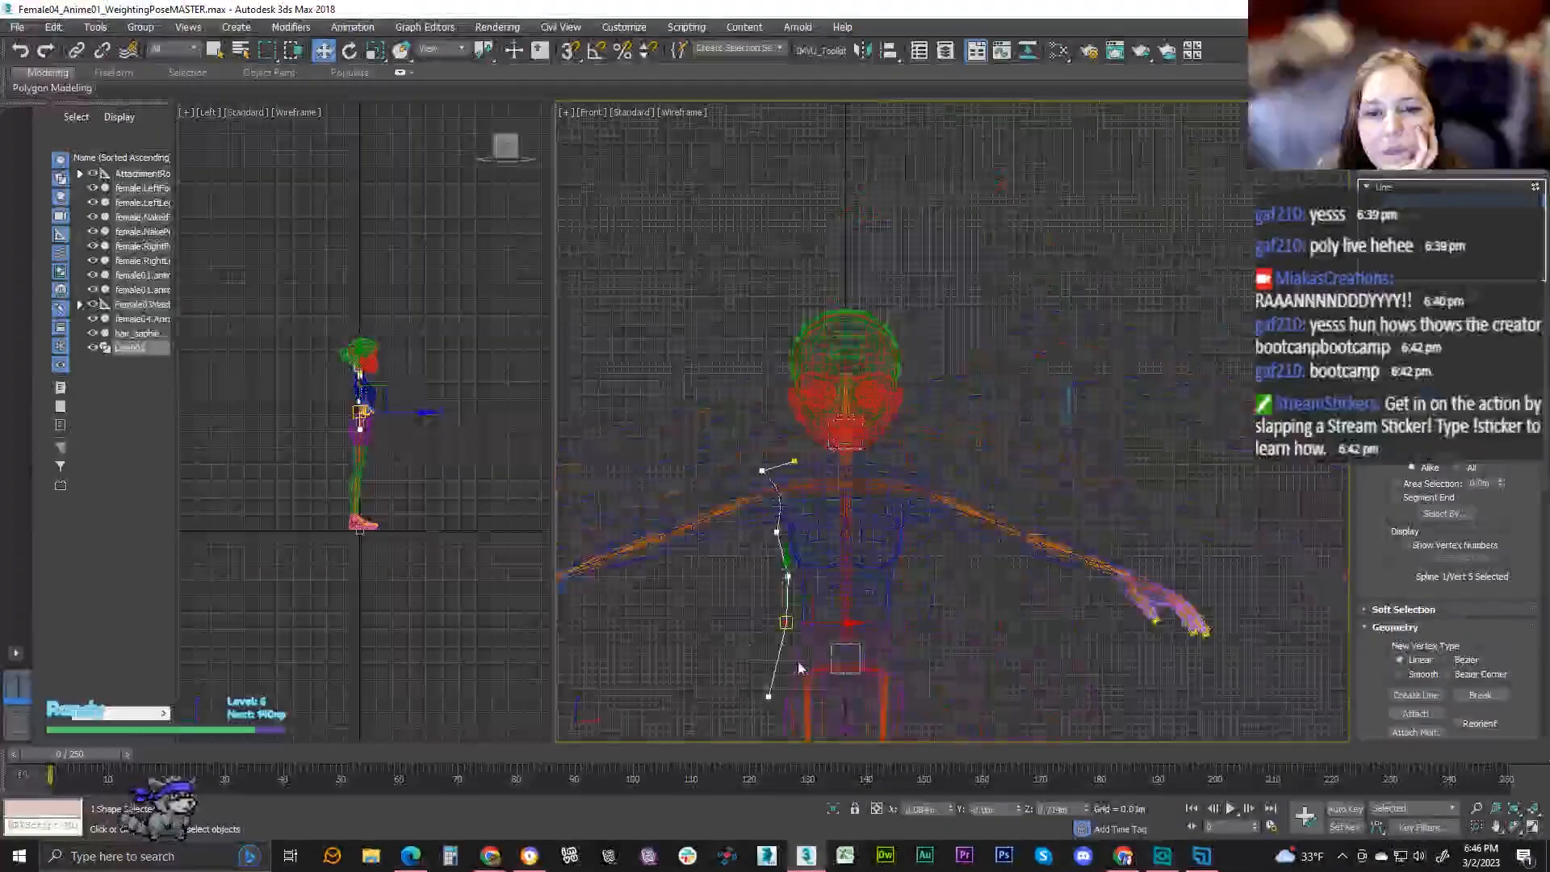
scroll(767, 658, "up", 3)
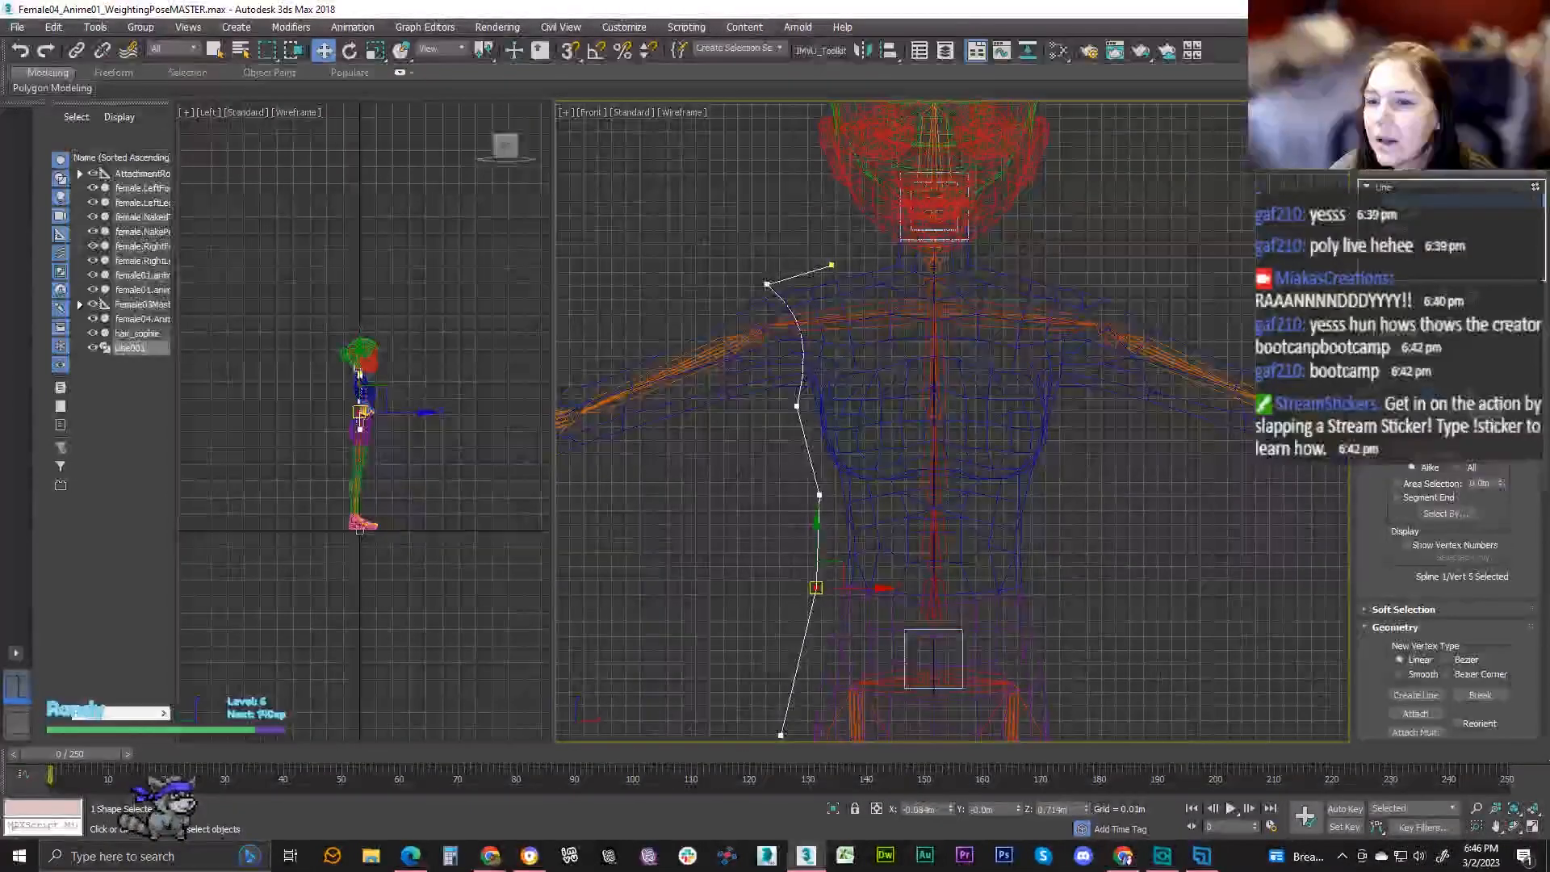
- Leave sub-object editing and clone the whole torso line as a Copy along X to the opposite side of the body
left_click(749, 256)
left_click(800, 277)
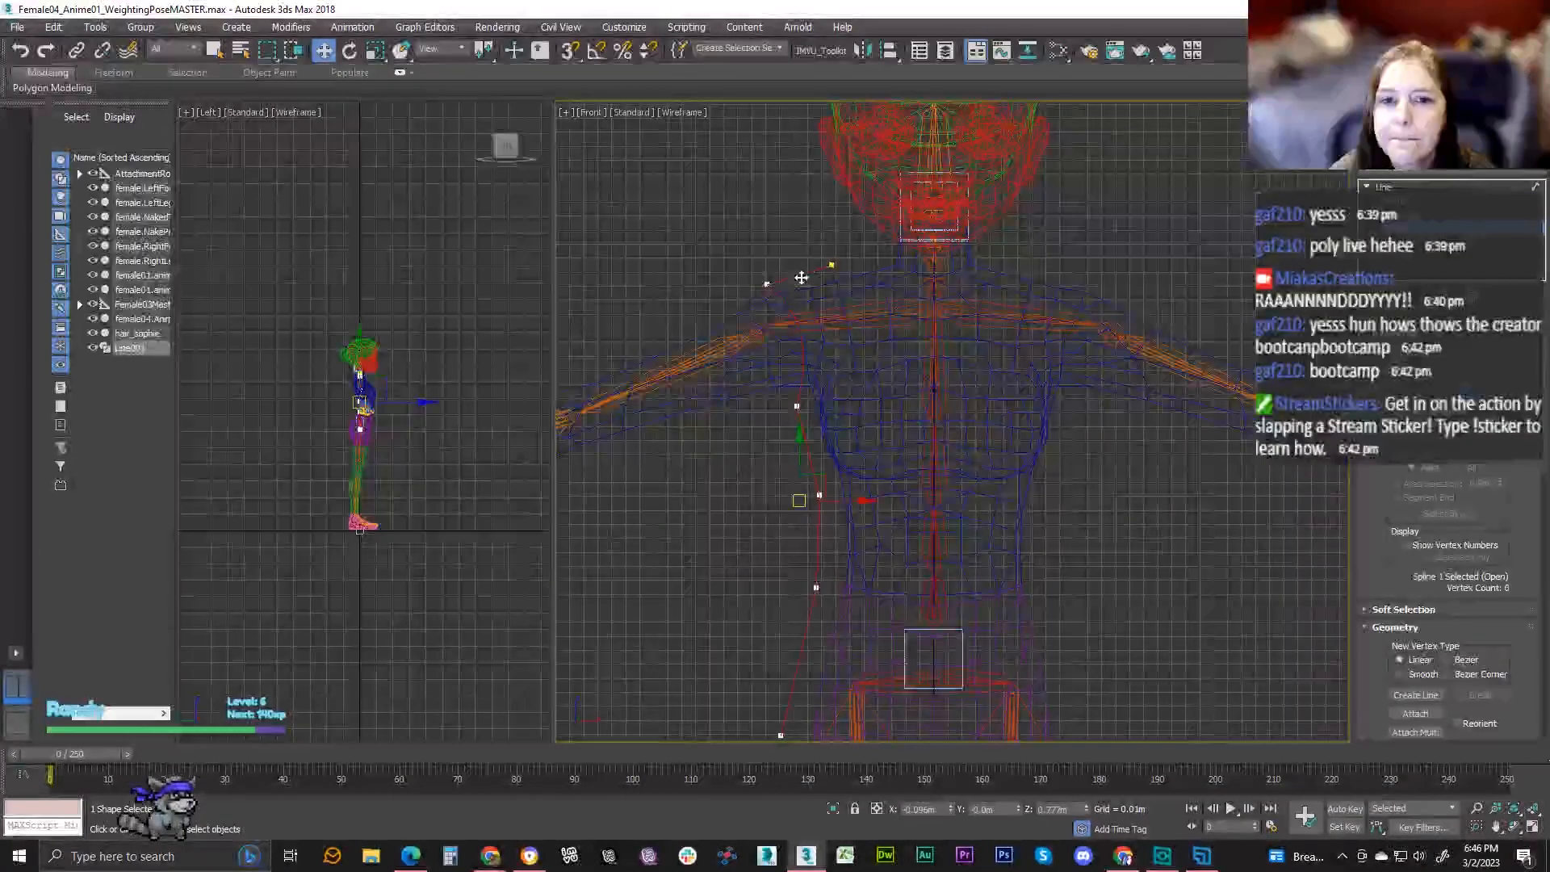
middle_click_drag(802, 439, 781, 429)
left_click(1400, 187)
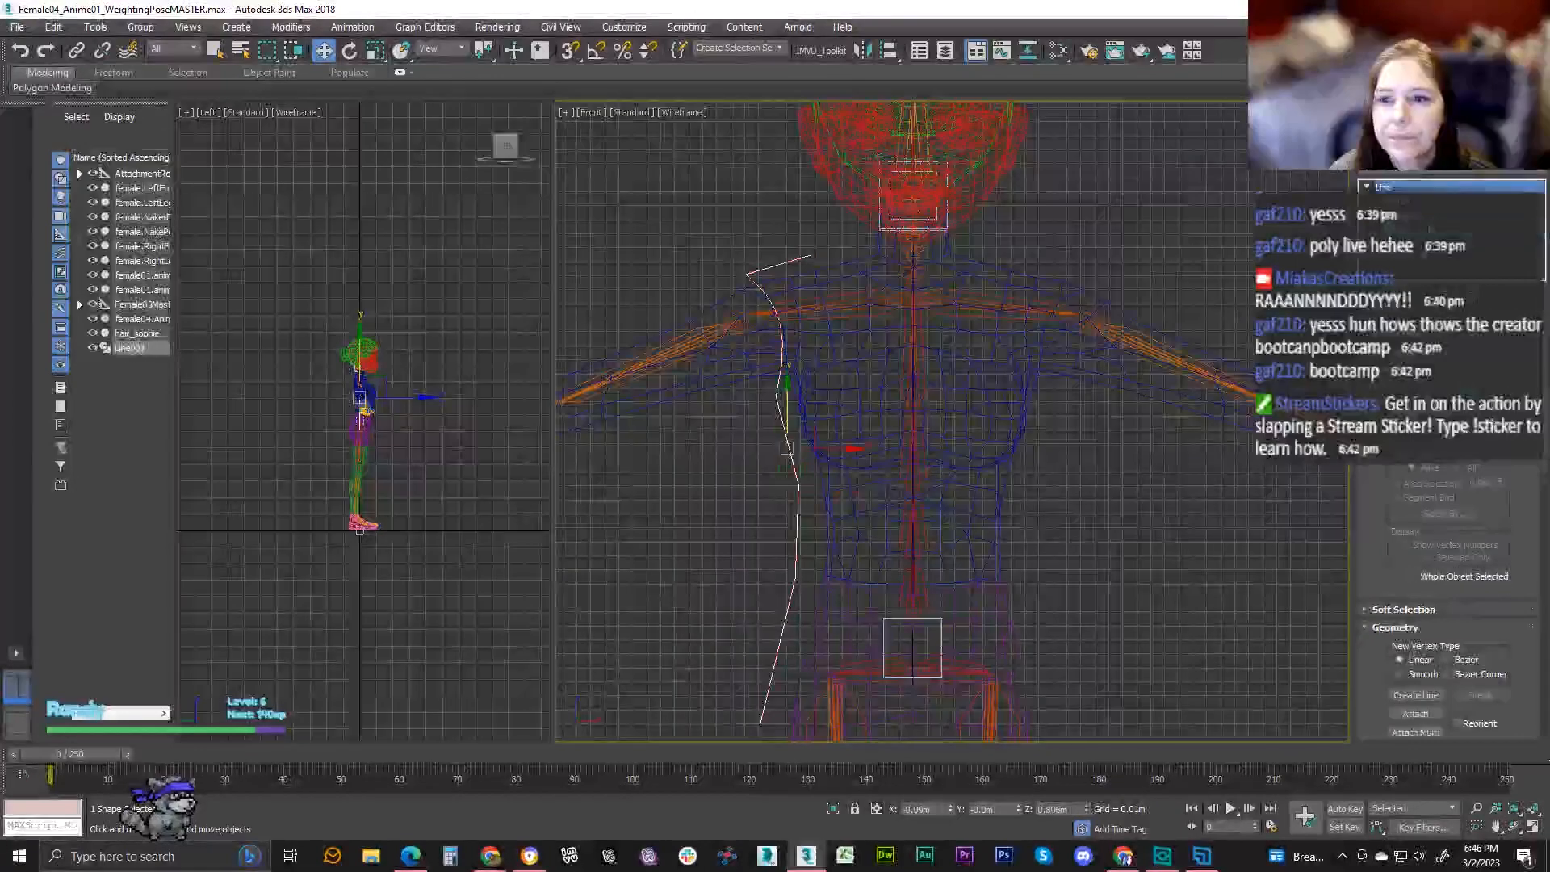
middle_click_drag(858, 392, 841, 388)
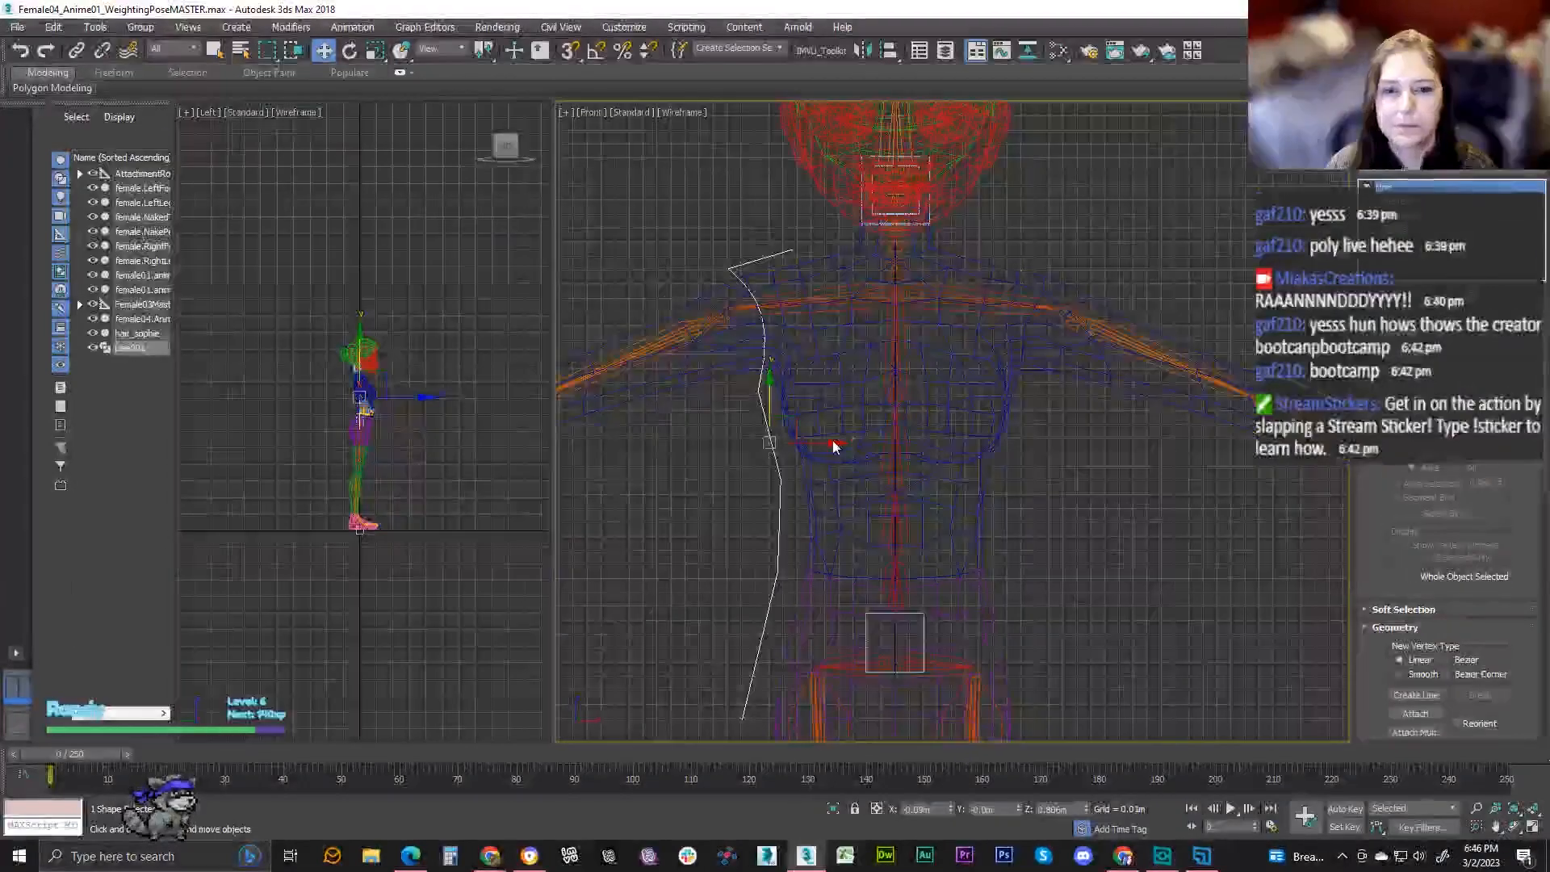
middle_click_drag(834, 440, 792, 419)
scroll(793, 420, "down", 2)
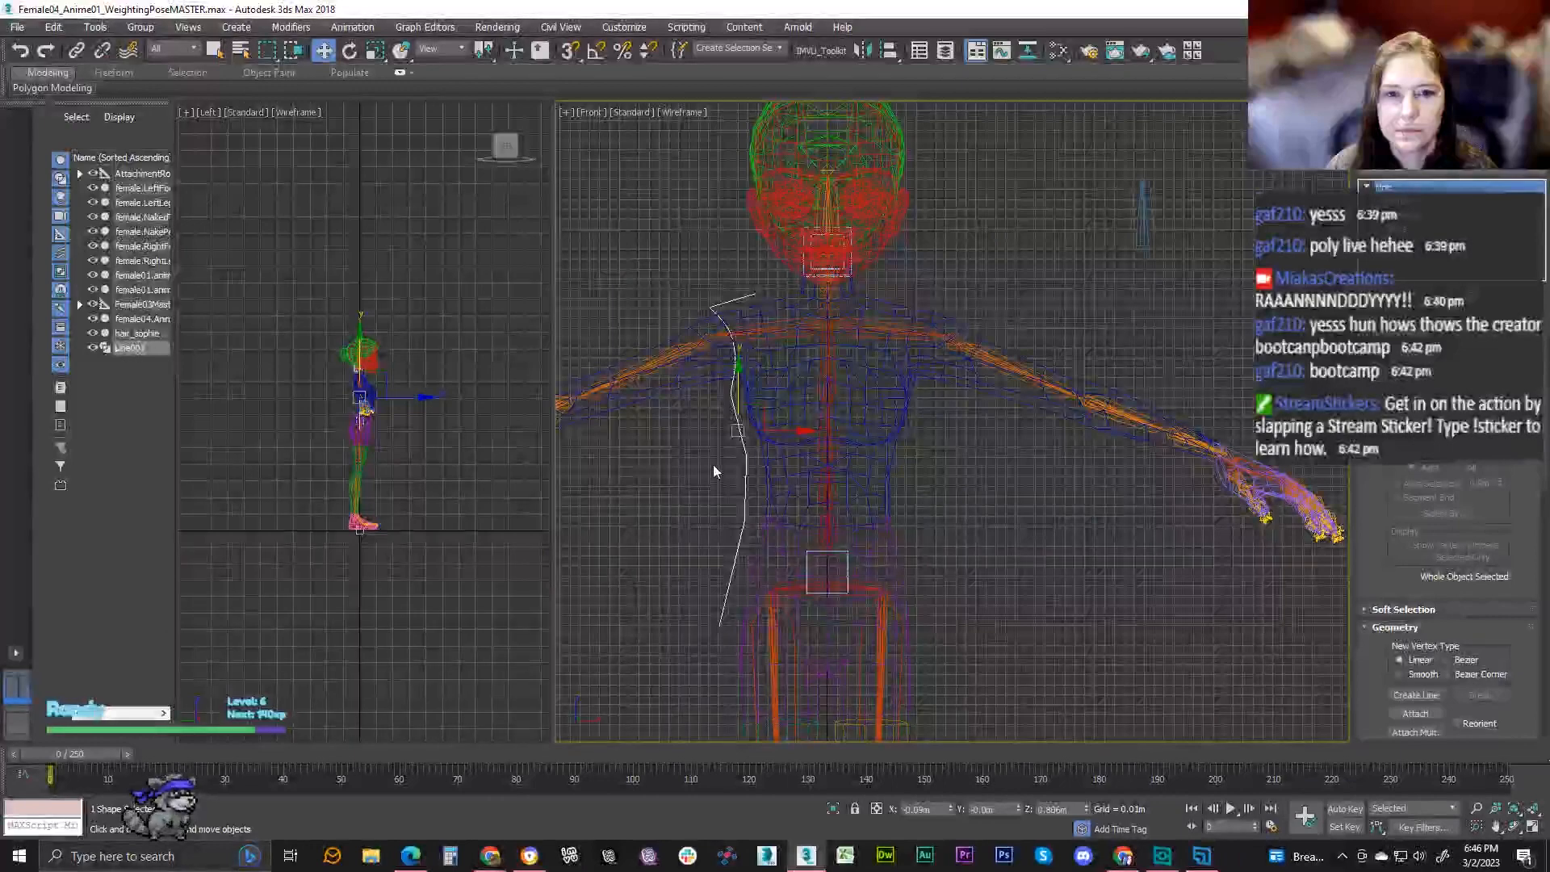
middle_click_drag(720, 525, 703, 531)
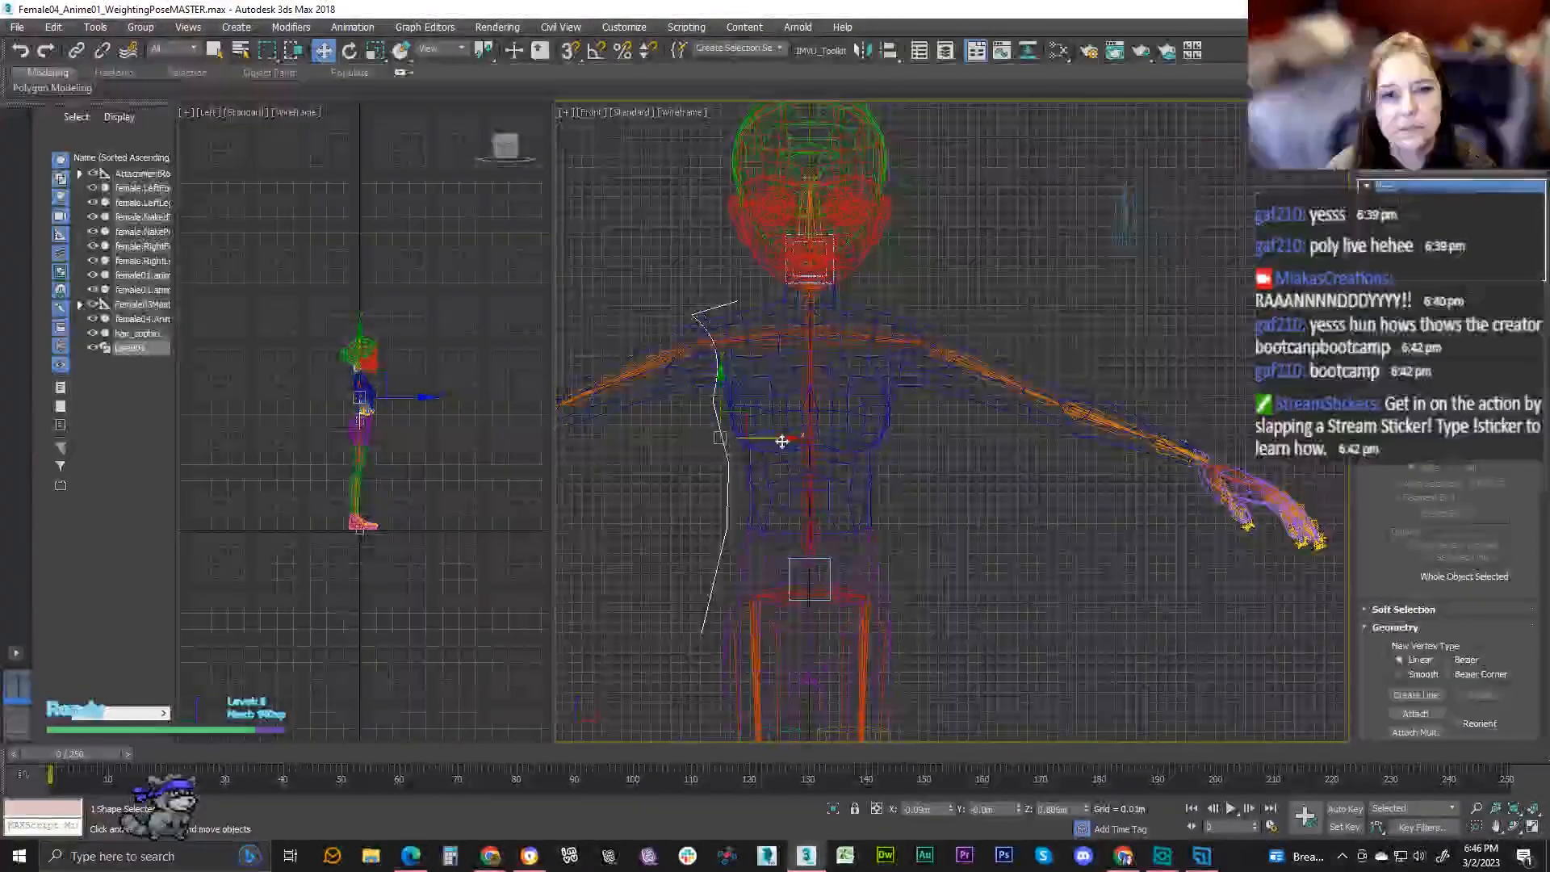
left_click_drag(803, 438, 967, 437)
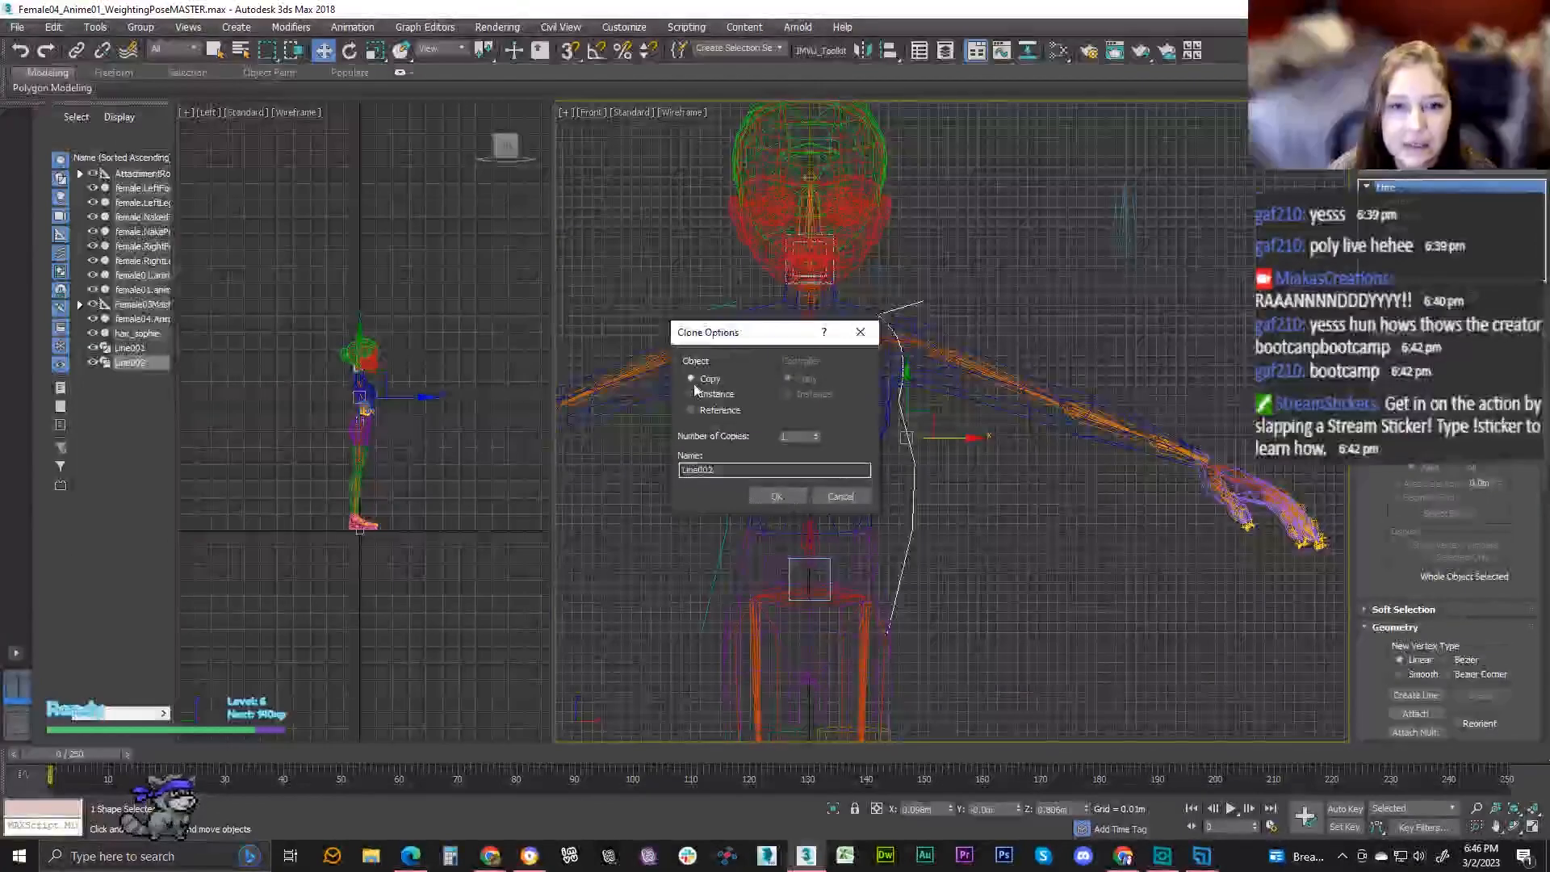
left_click(772, 496)
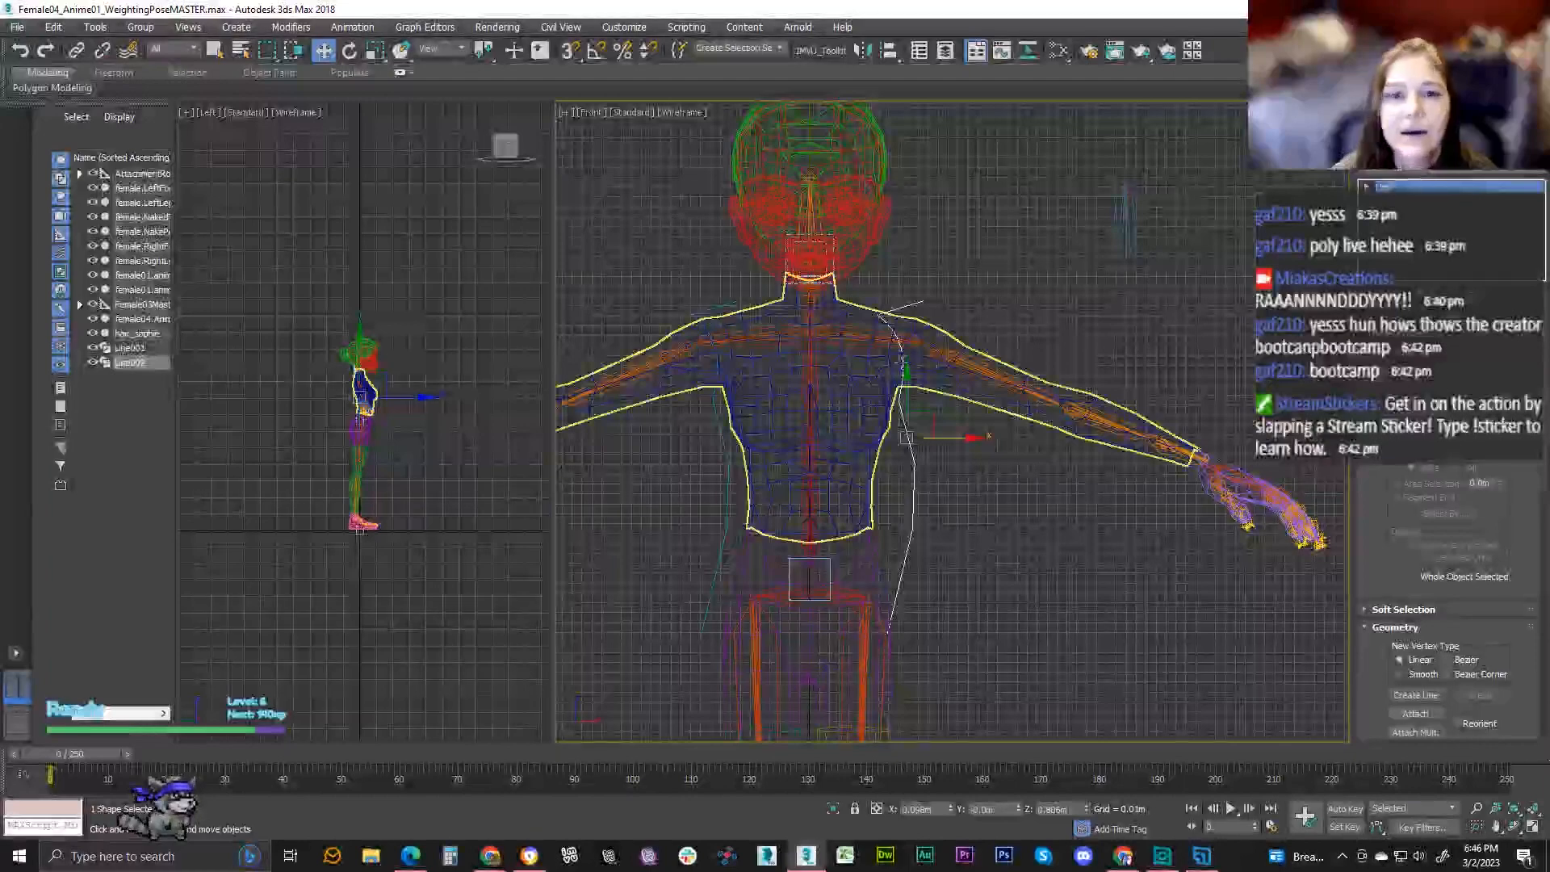
- Mirror the copied line on the X axis with No Clone
left_click(862, 50)
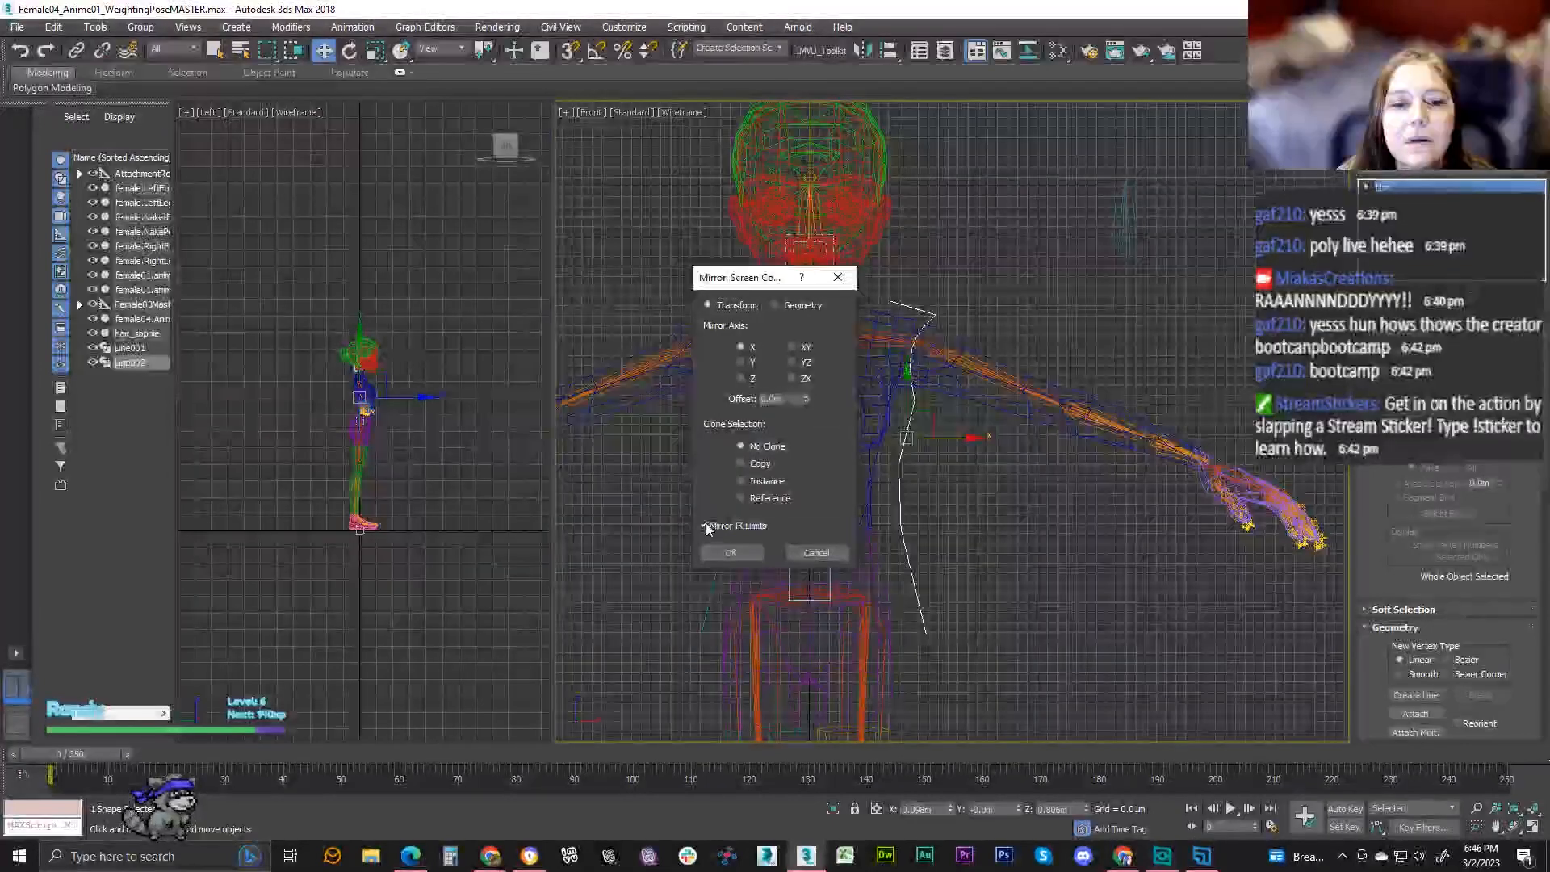
left_click(706, 525)
left_click(731, 552)
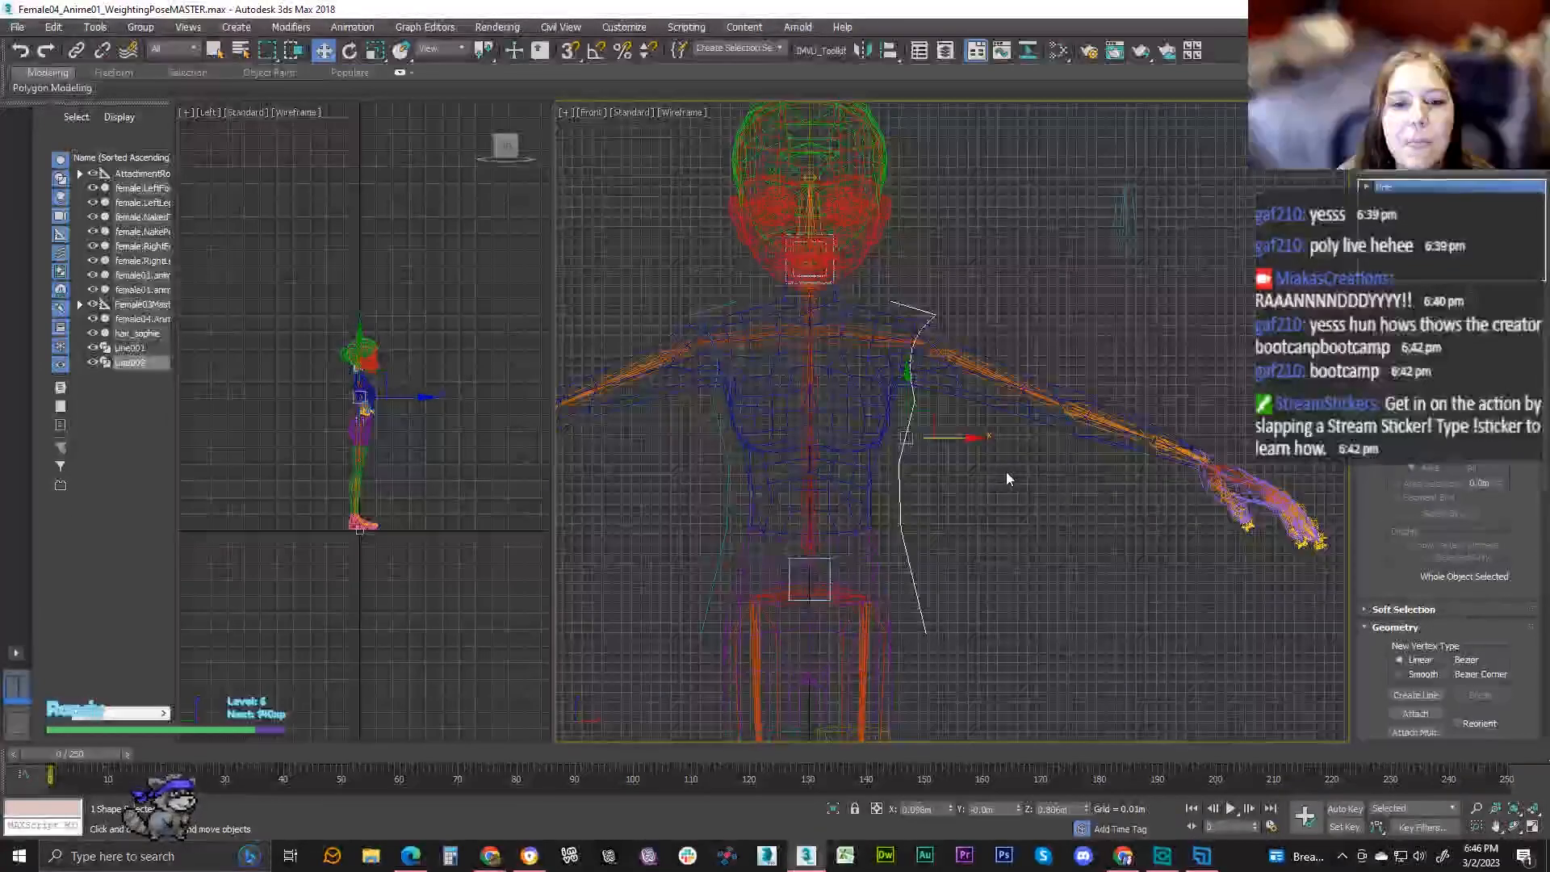
- Set the mirrored line's X position to 0.09 m to match the original line's distance from the body's centre
scroll(1002, 471, "up", 1)
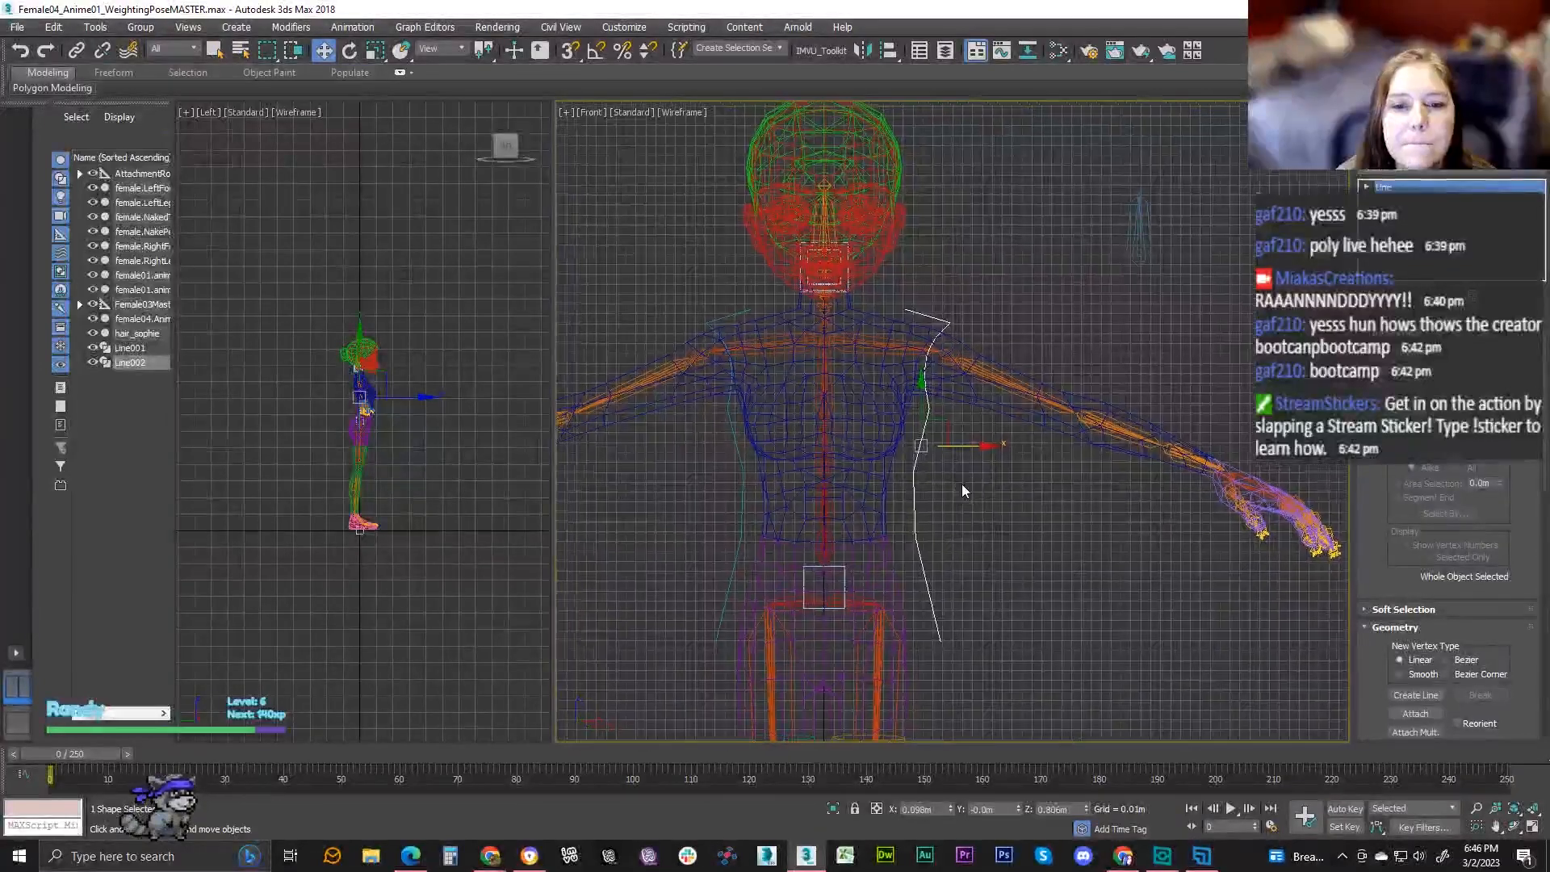
left_click(740, 497)
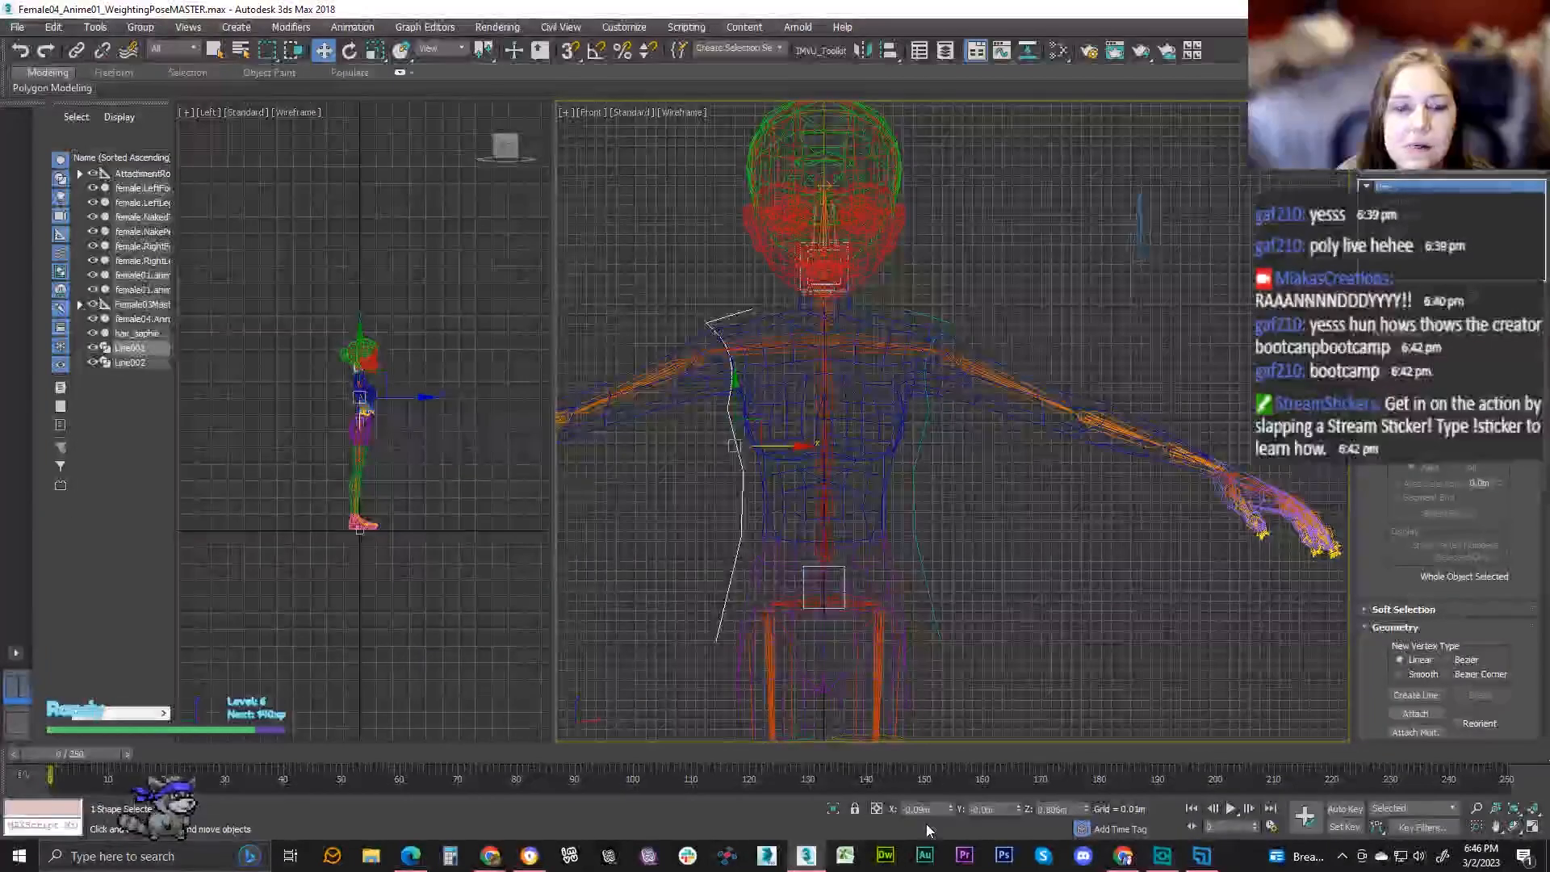
left_click(913, 483)
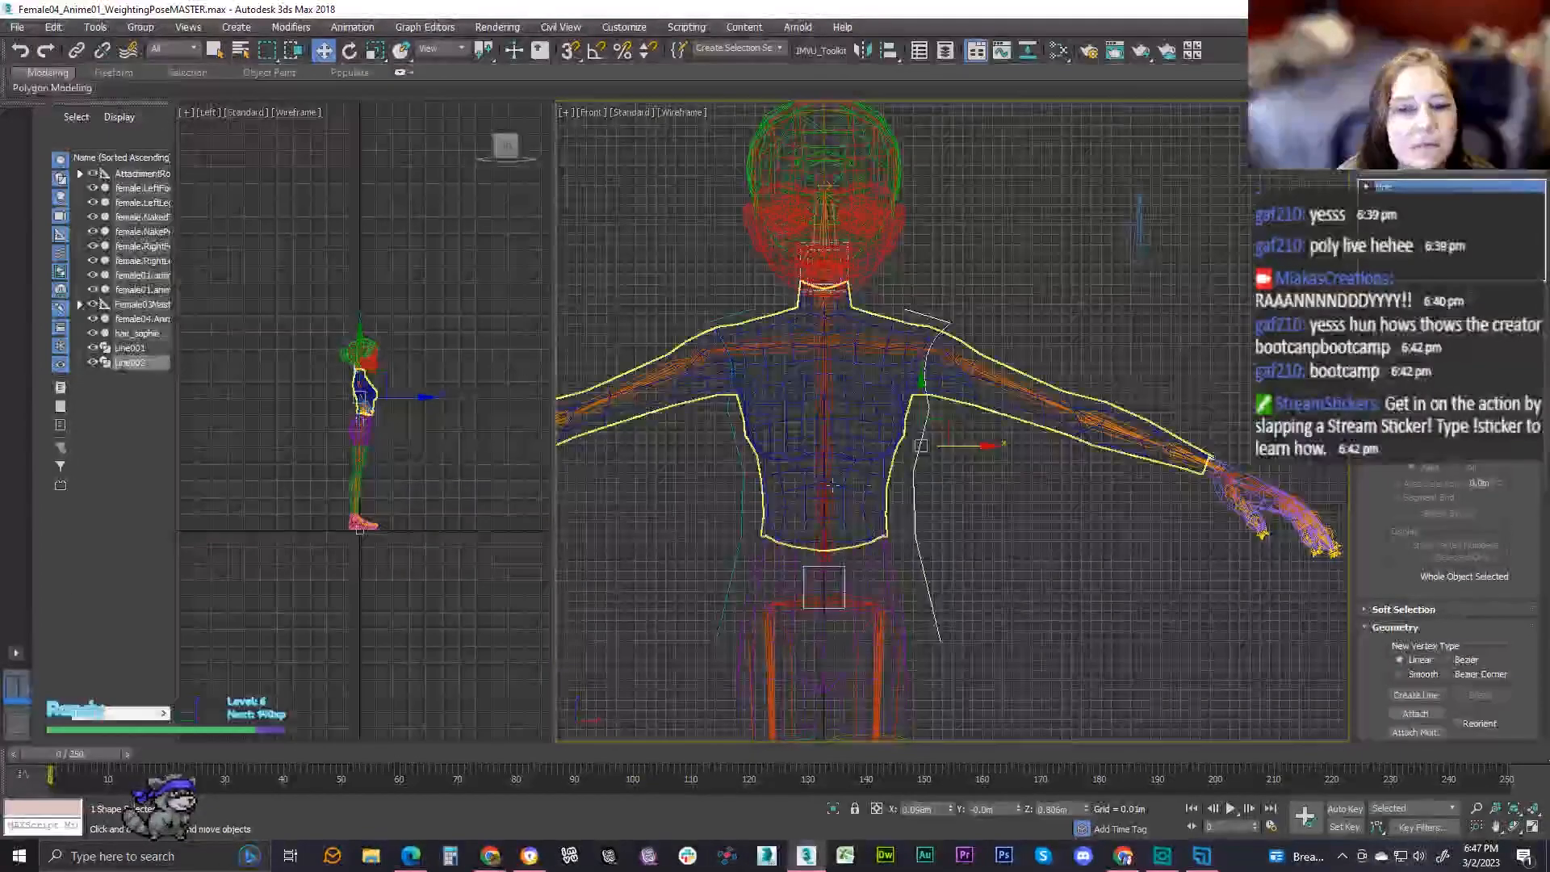
left_click(742, 491)
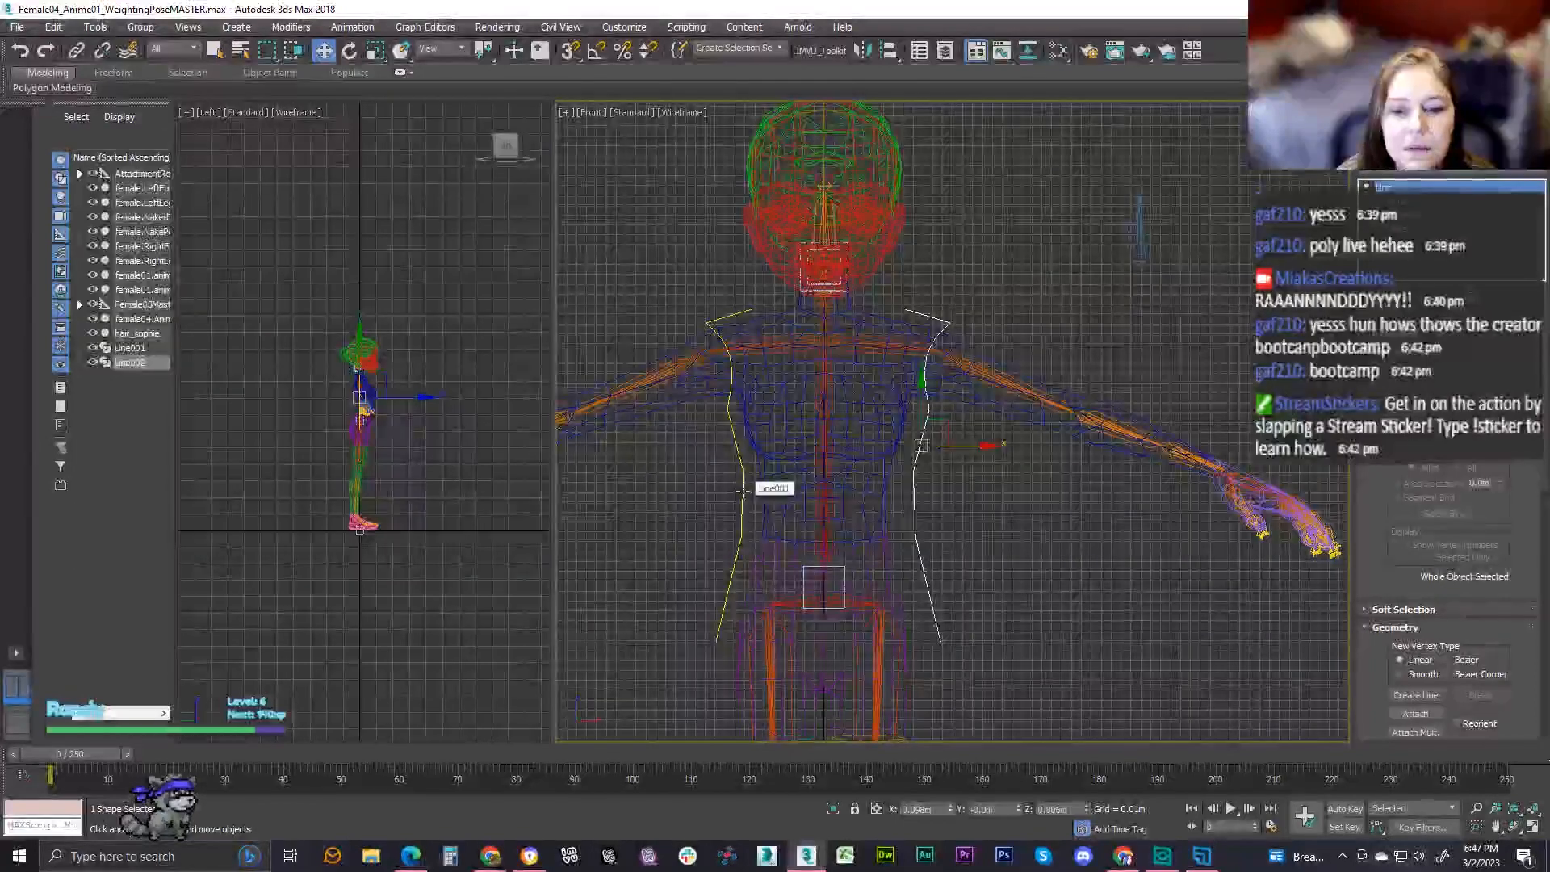
left_click(914, 520)
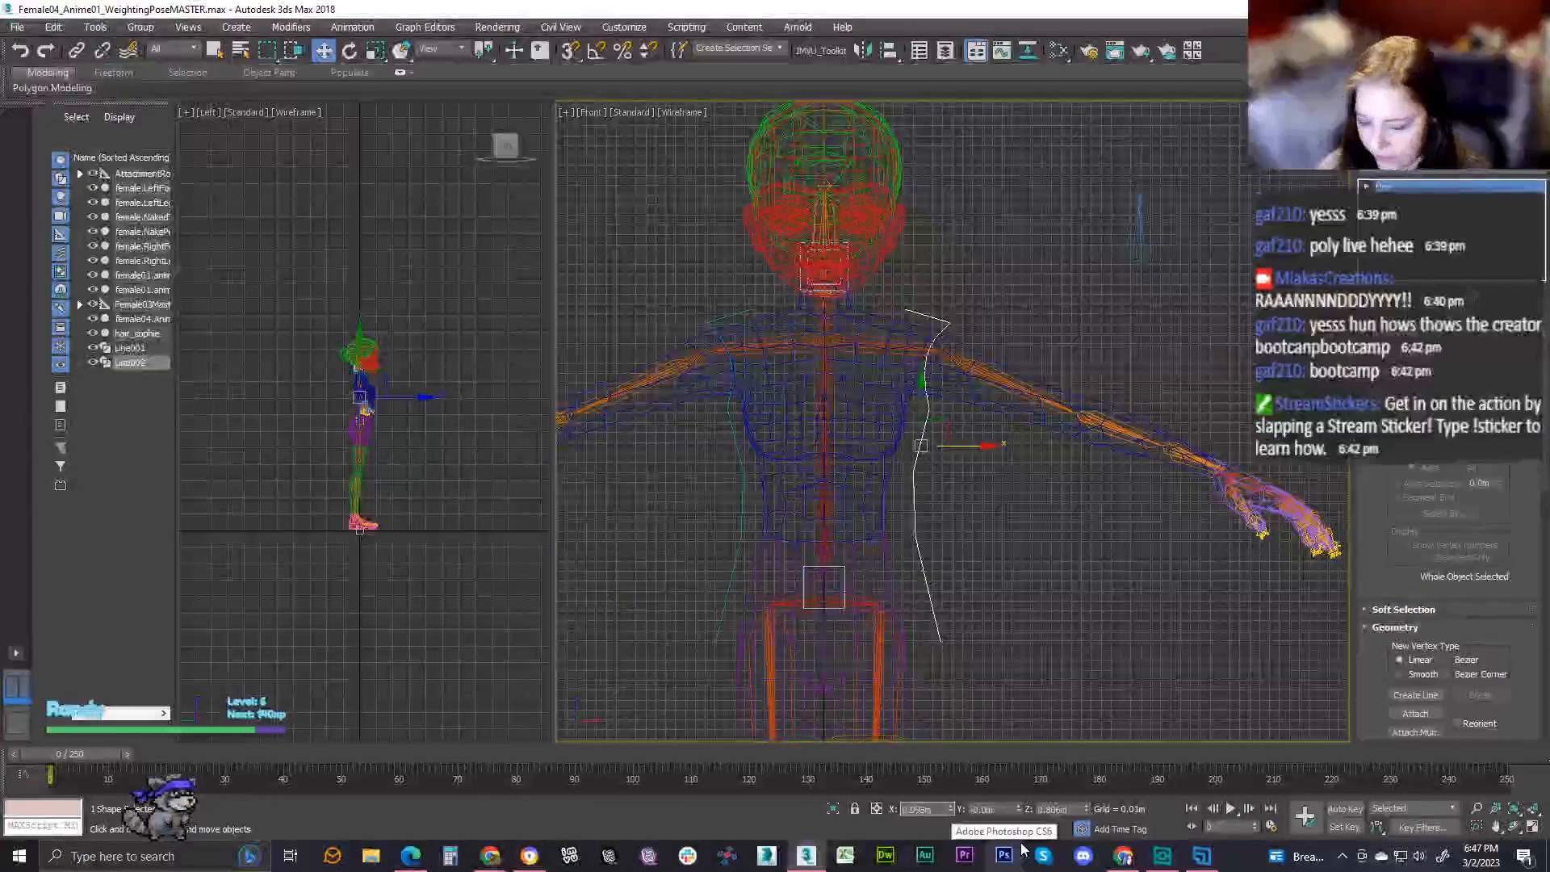
key("Return")
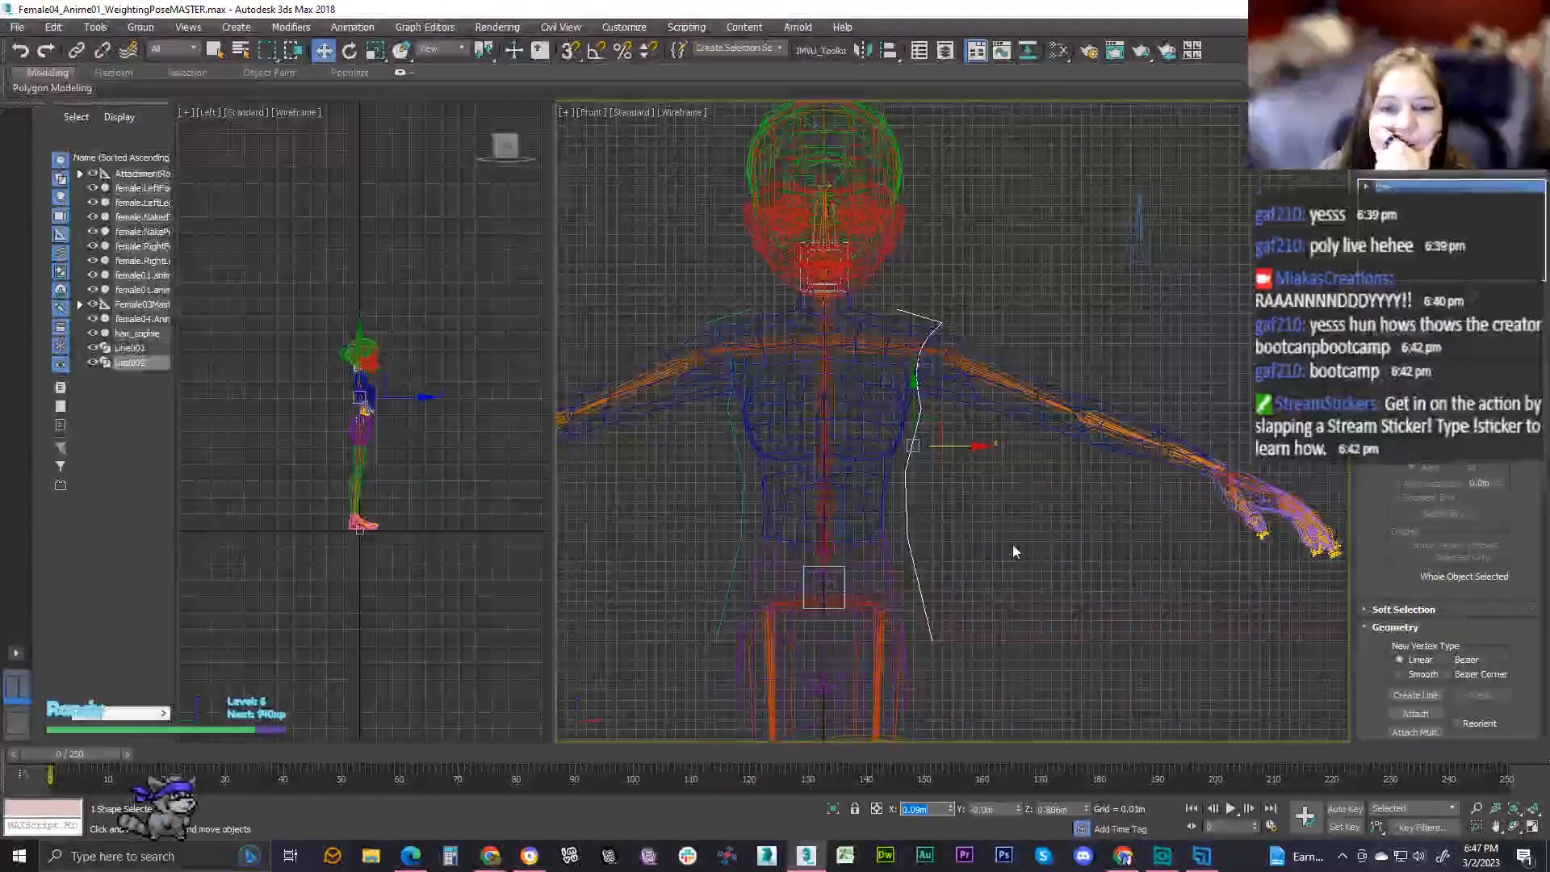
- Attach the mirrored line to the original torso line and switch the combined shape to vertex level
left_click(740, 504)
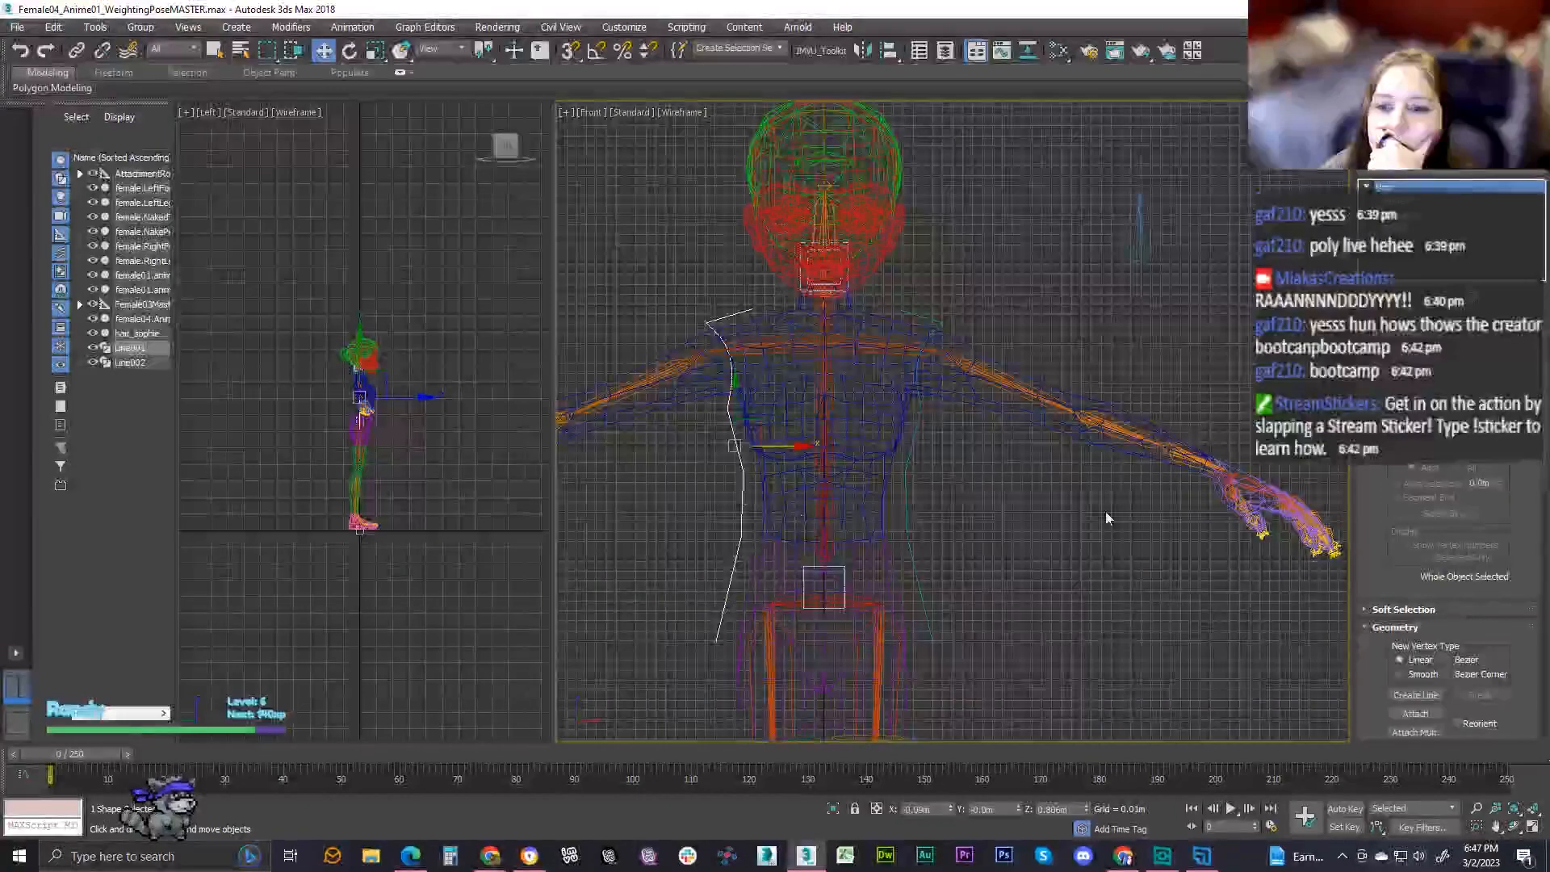
left_click(1415, 713)
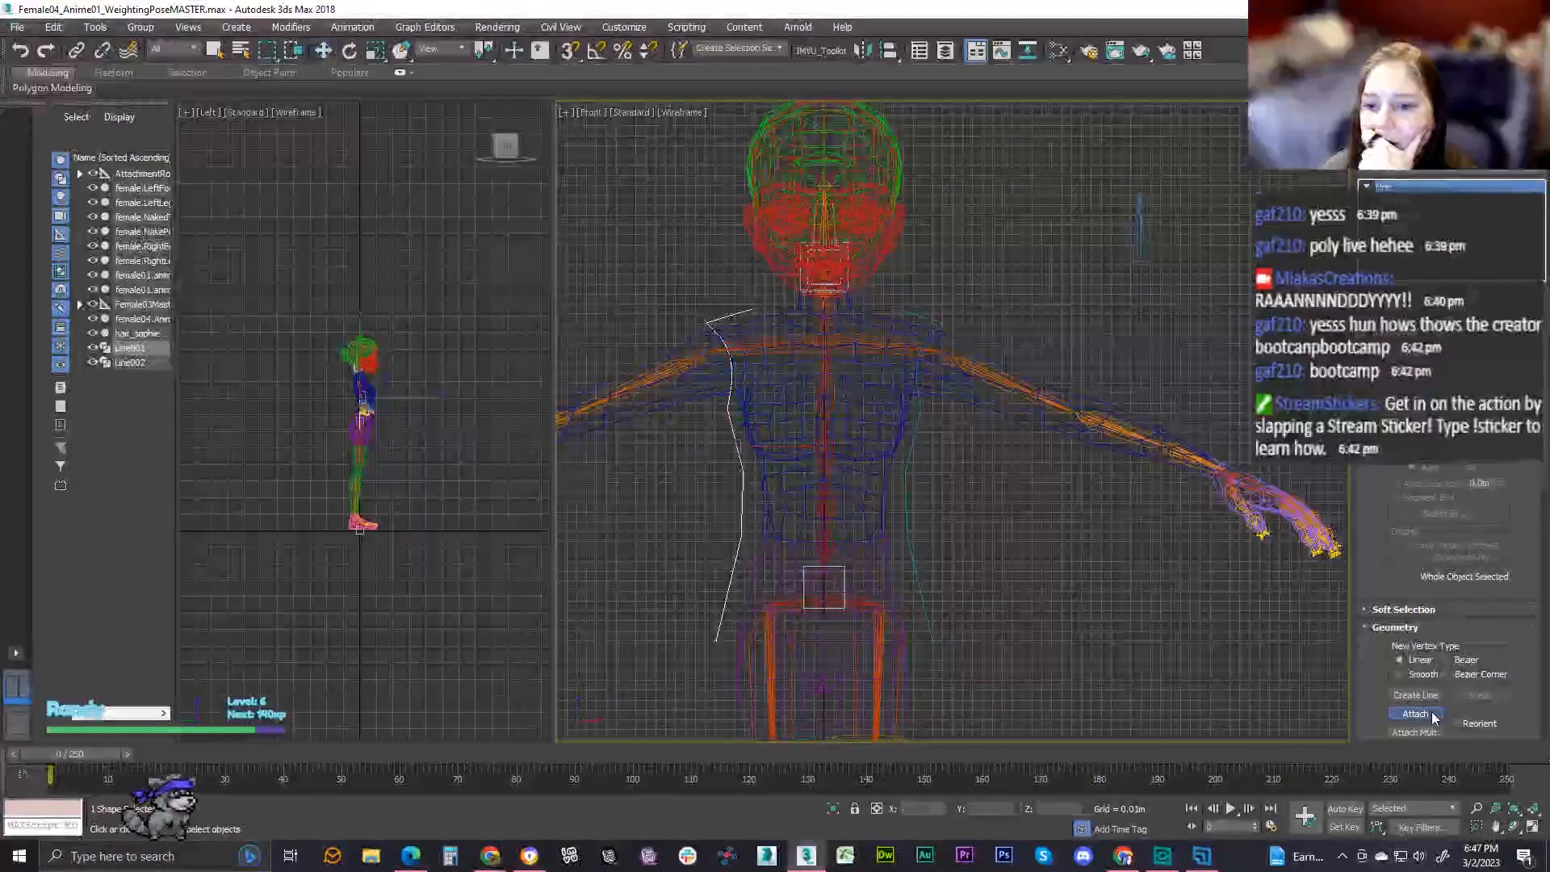
left_click(925, 572)
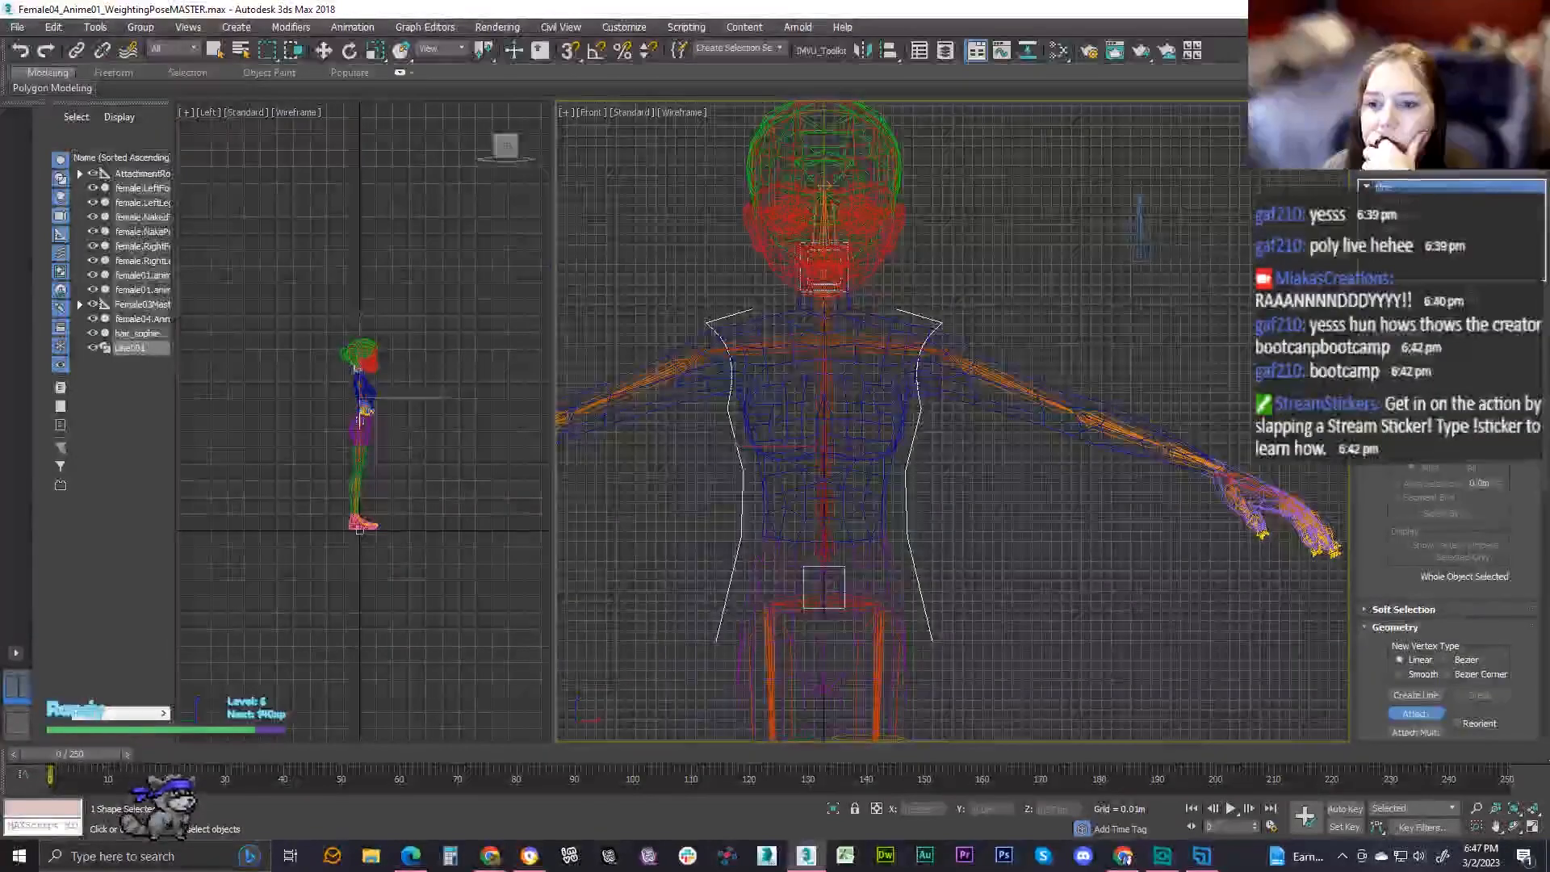
key("1")
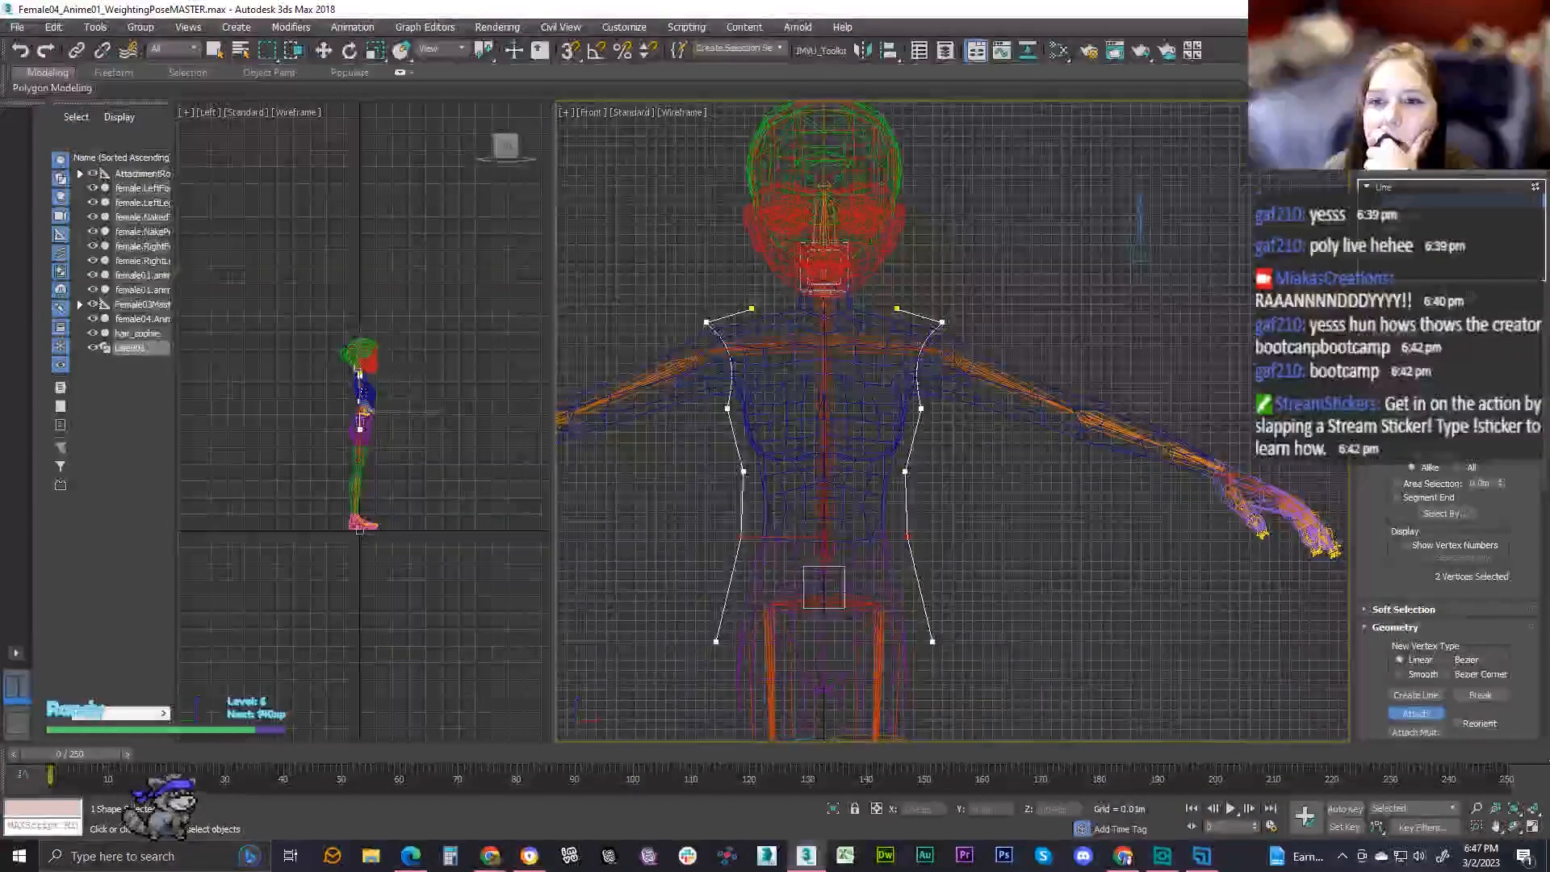
left_click(323, 50)
left_click_drag(733, 243, 880, 339)
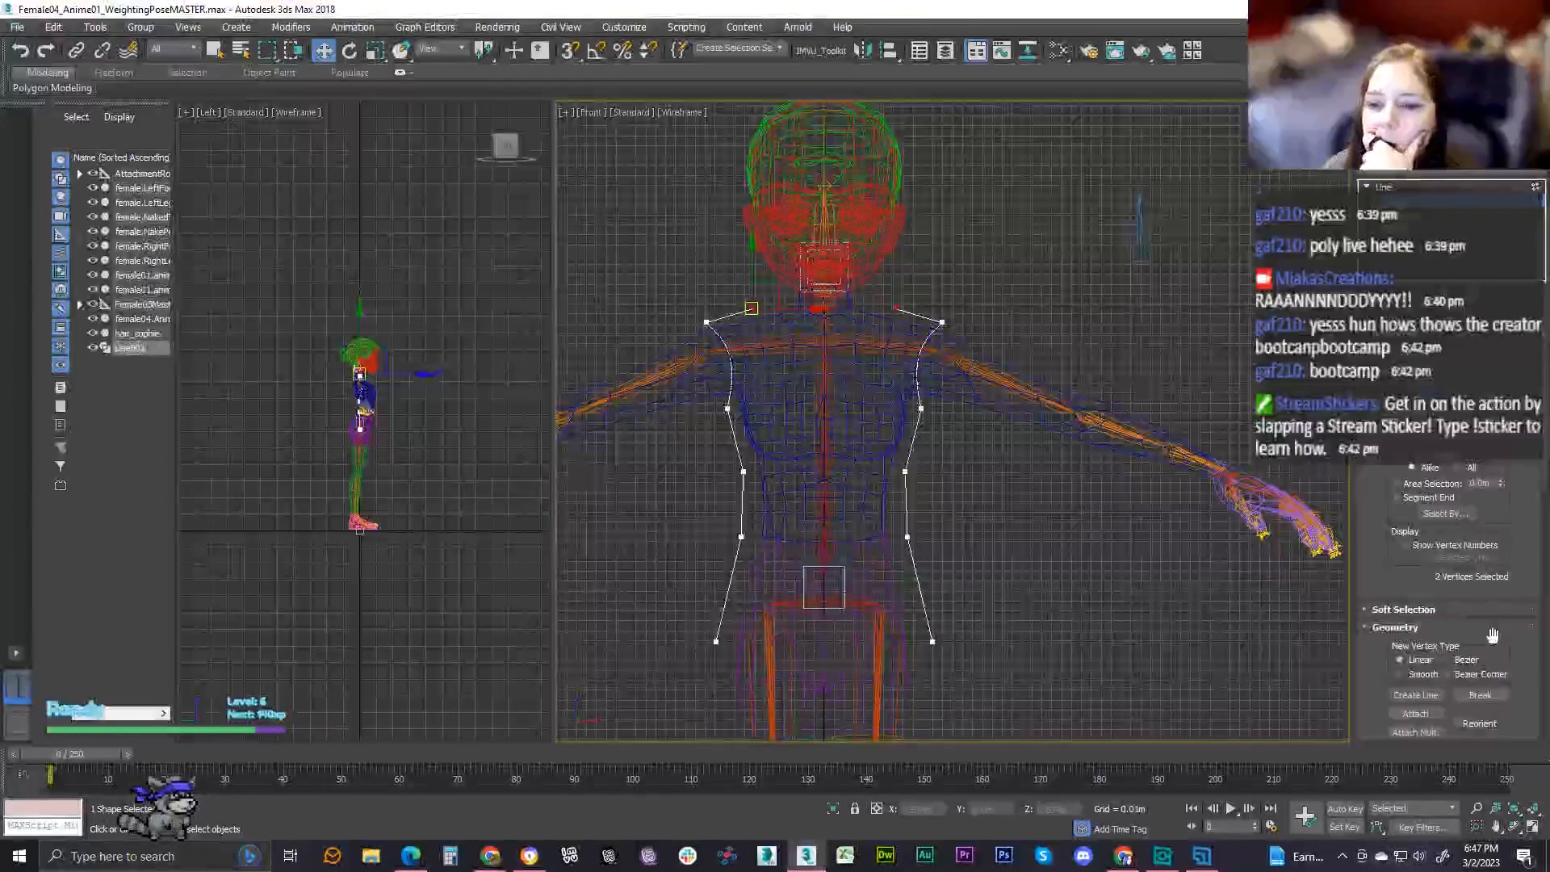
left_click(1435, 702)
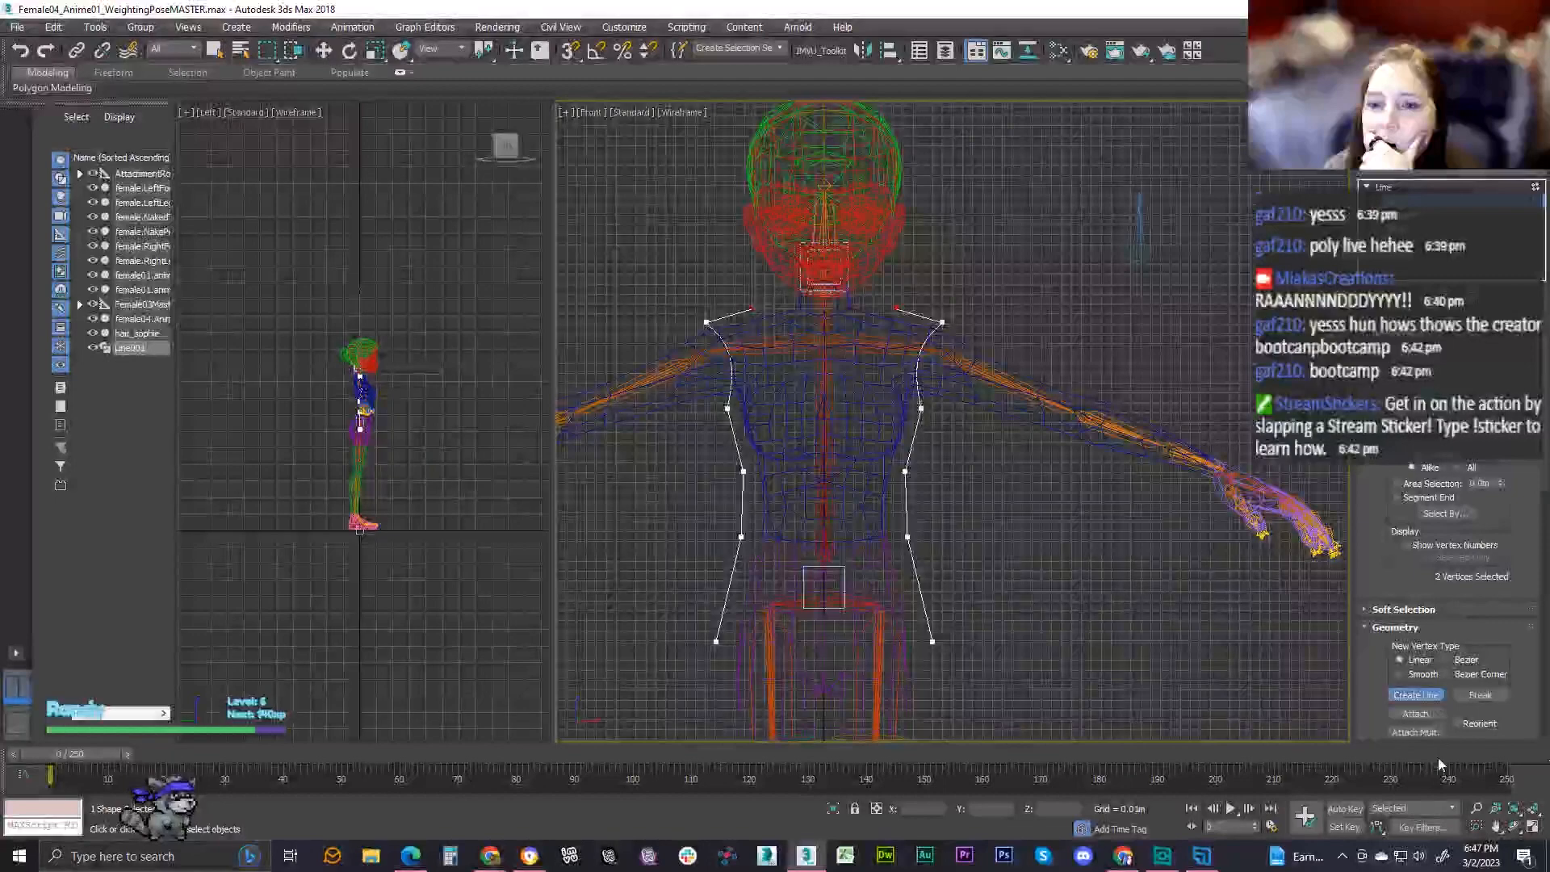
left_click(1425, 698)
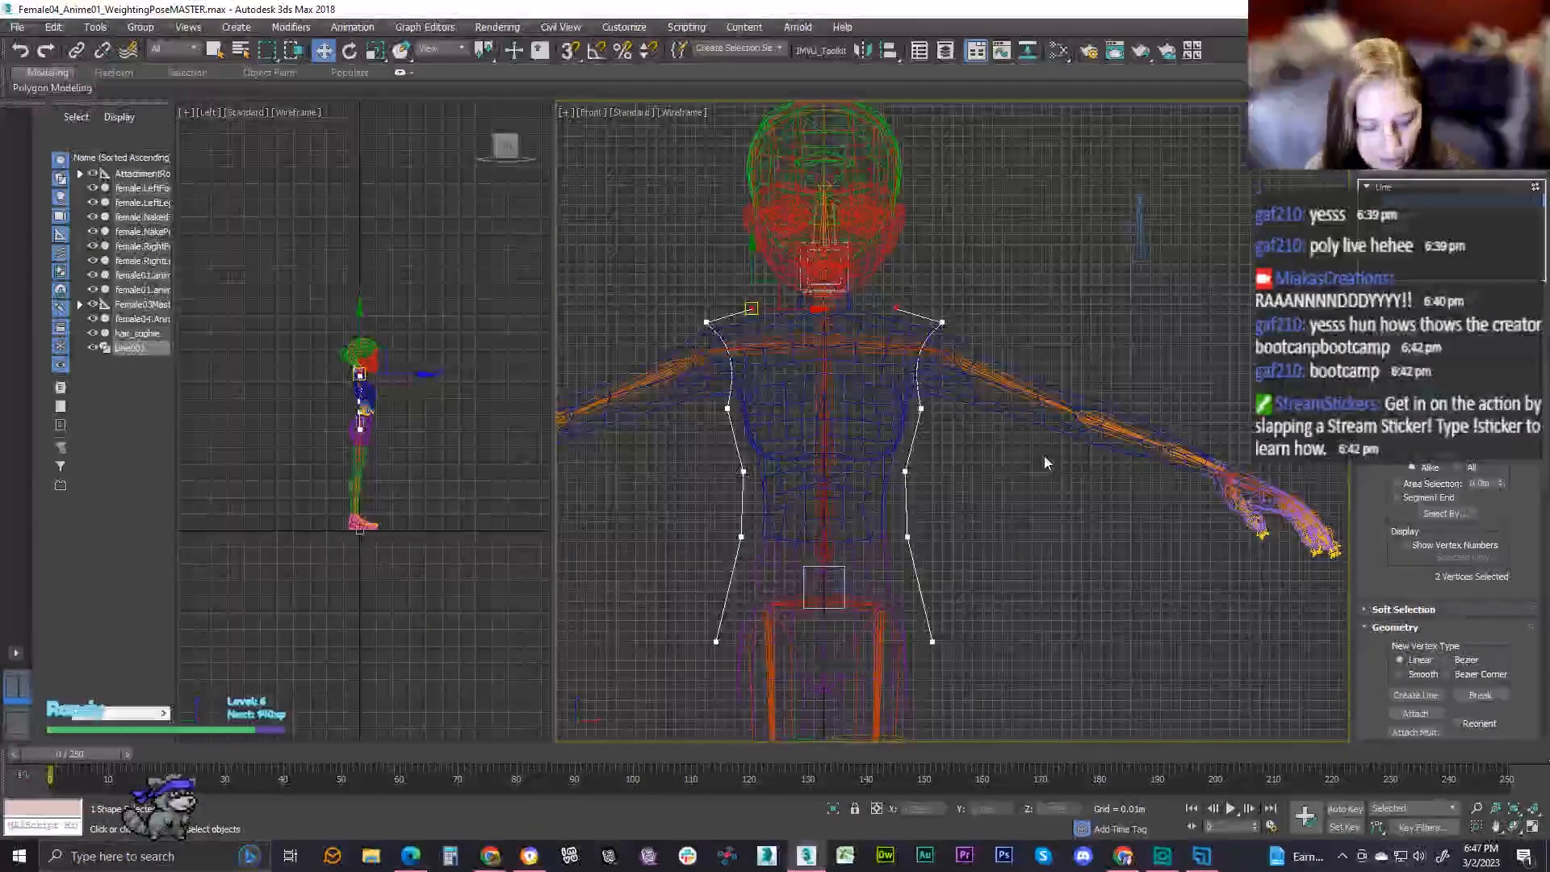
key("ctrl+z")
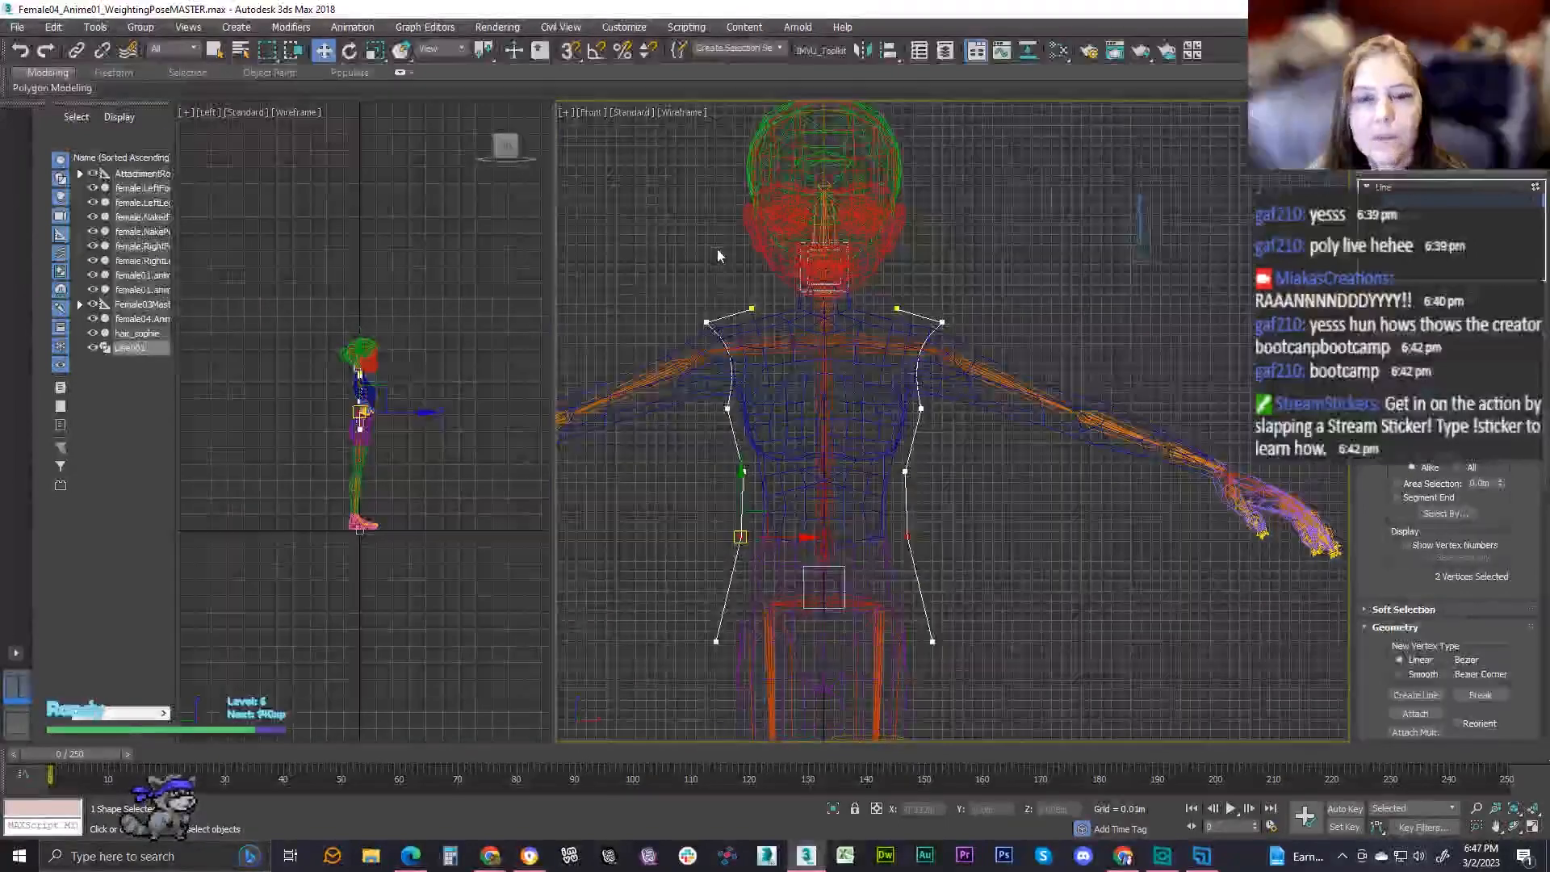
- Join the outline's two top end vertices beside the neck with a straight segment using Refine with Connect enabled and Connect Only
left_click_drag(715, 246, 916, 339)
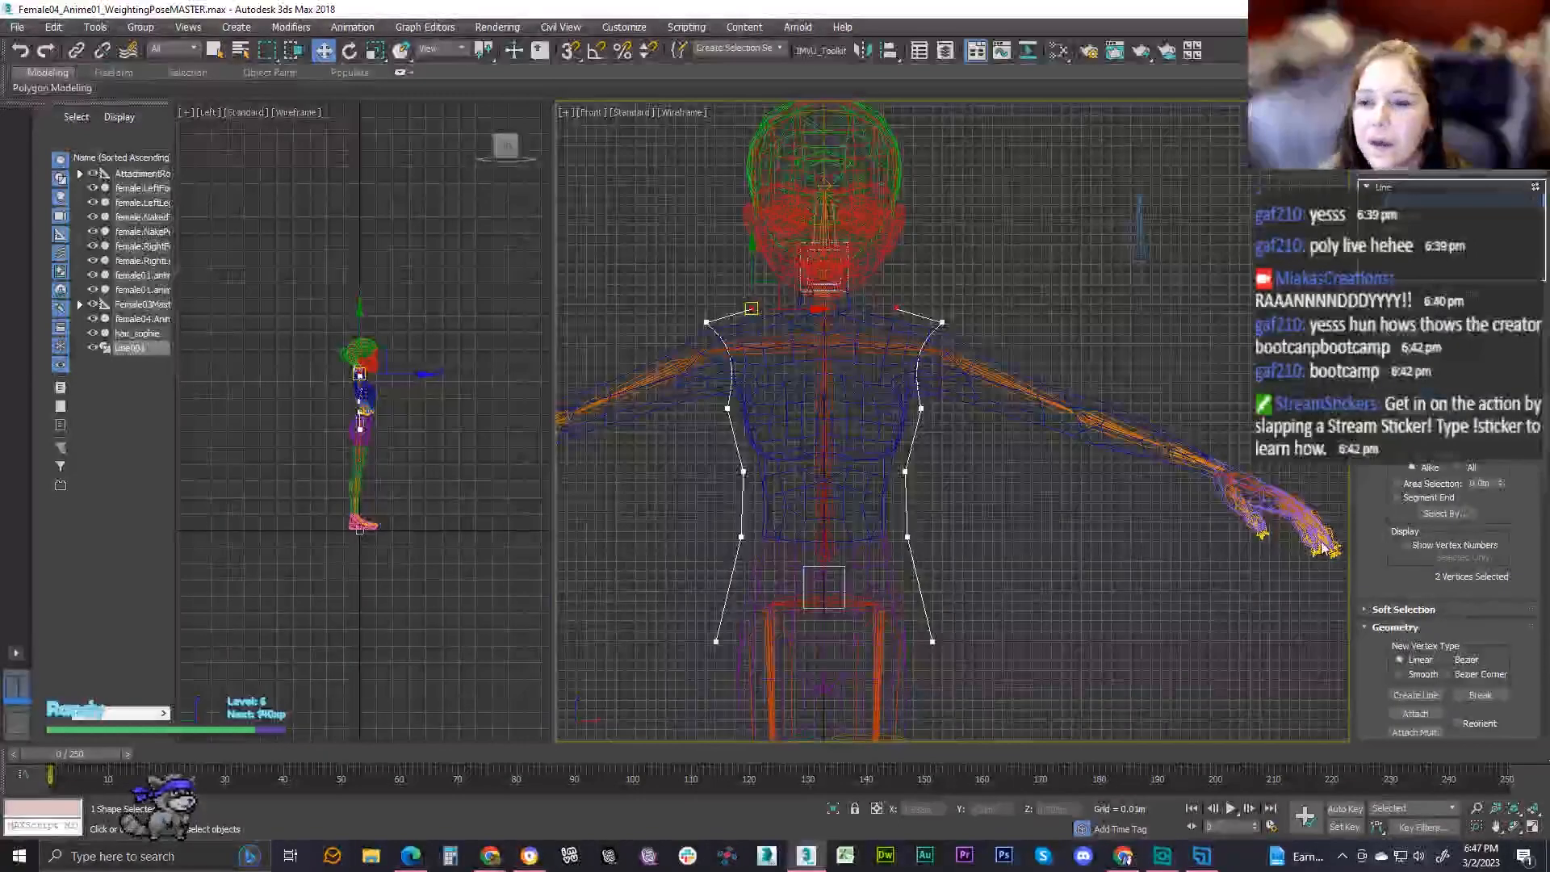
scroll(1400, 577, "down", 2)
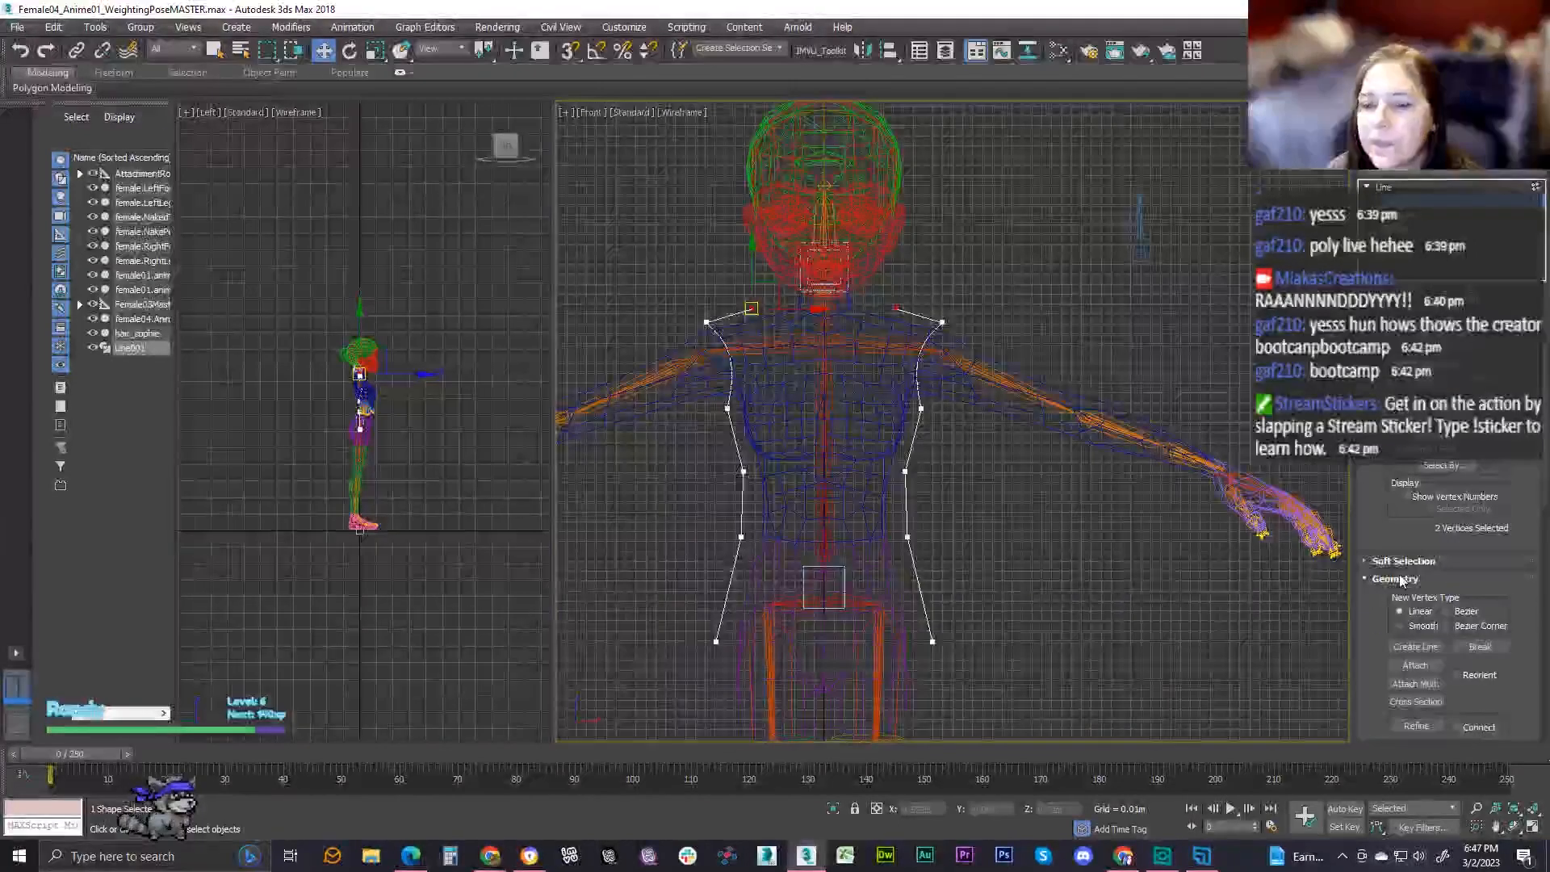
scroll(1395, 577, "down", 3)
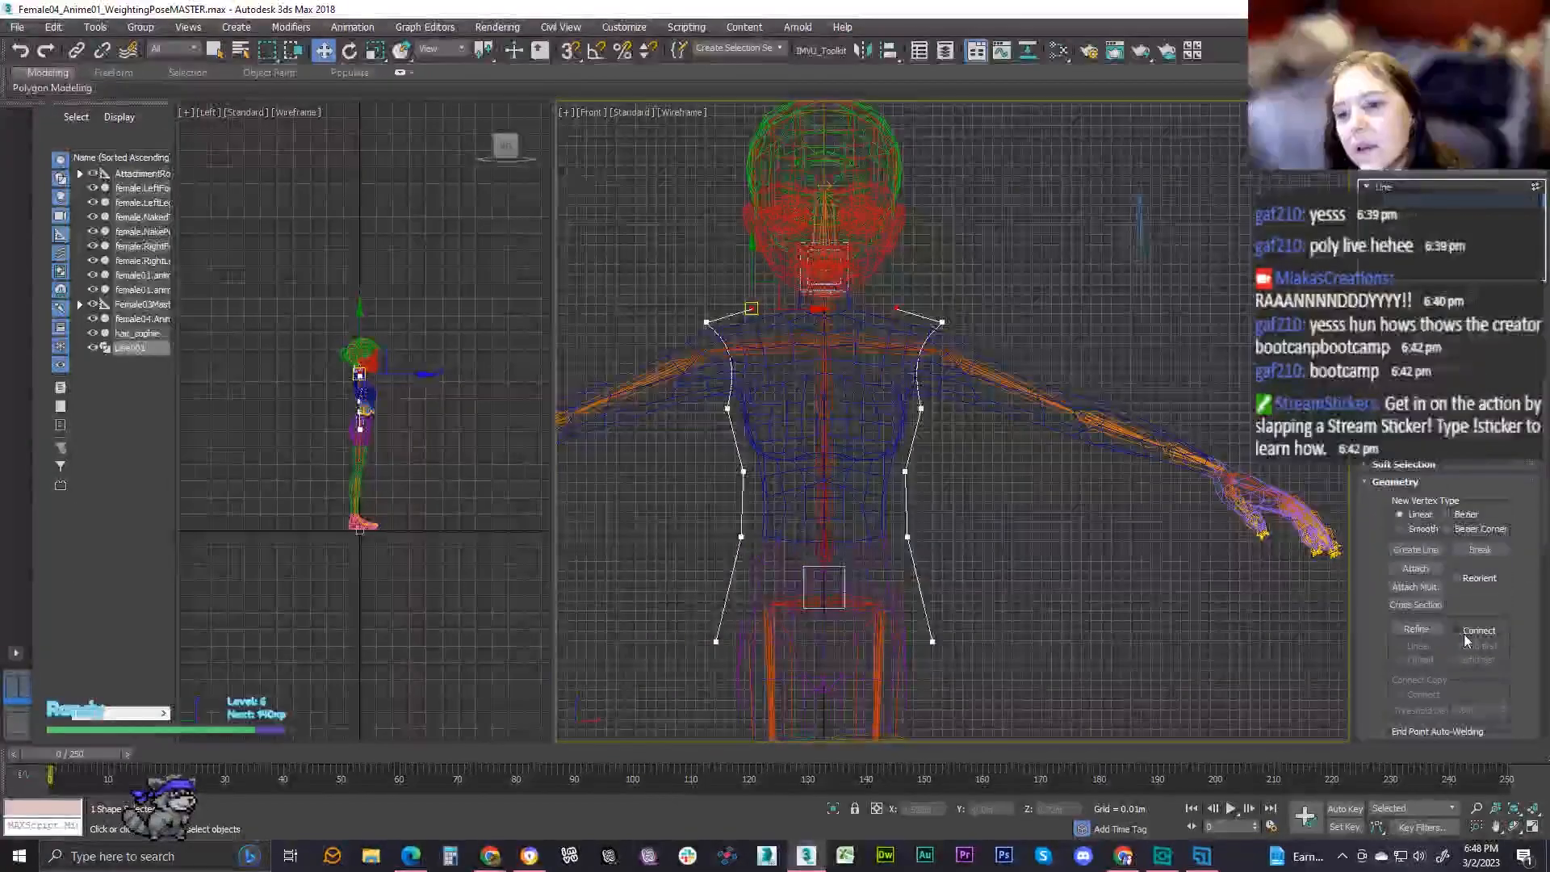
left_click(1420, 633)
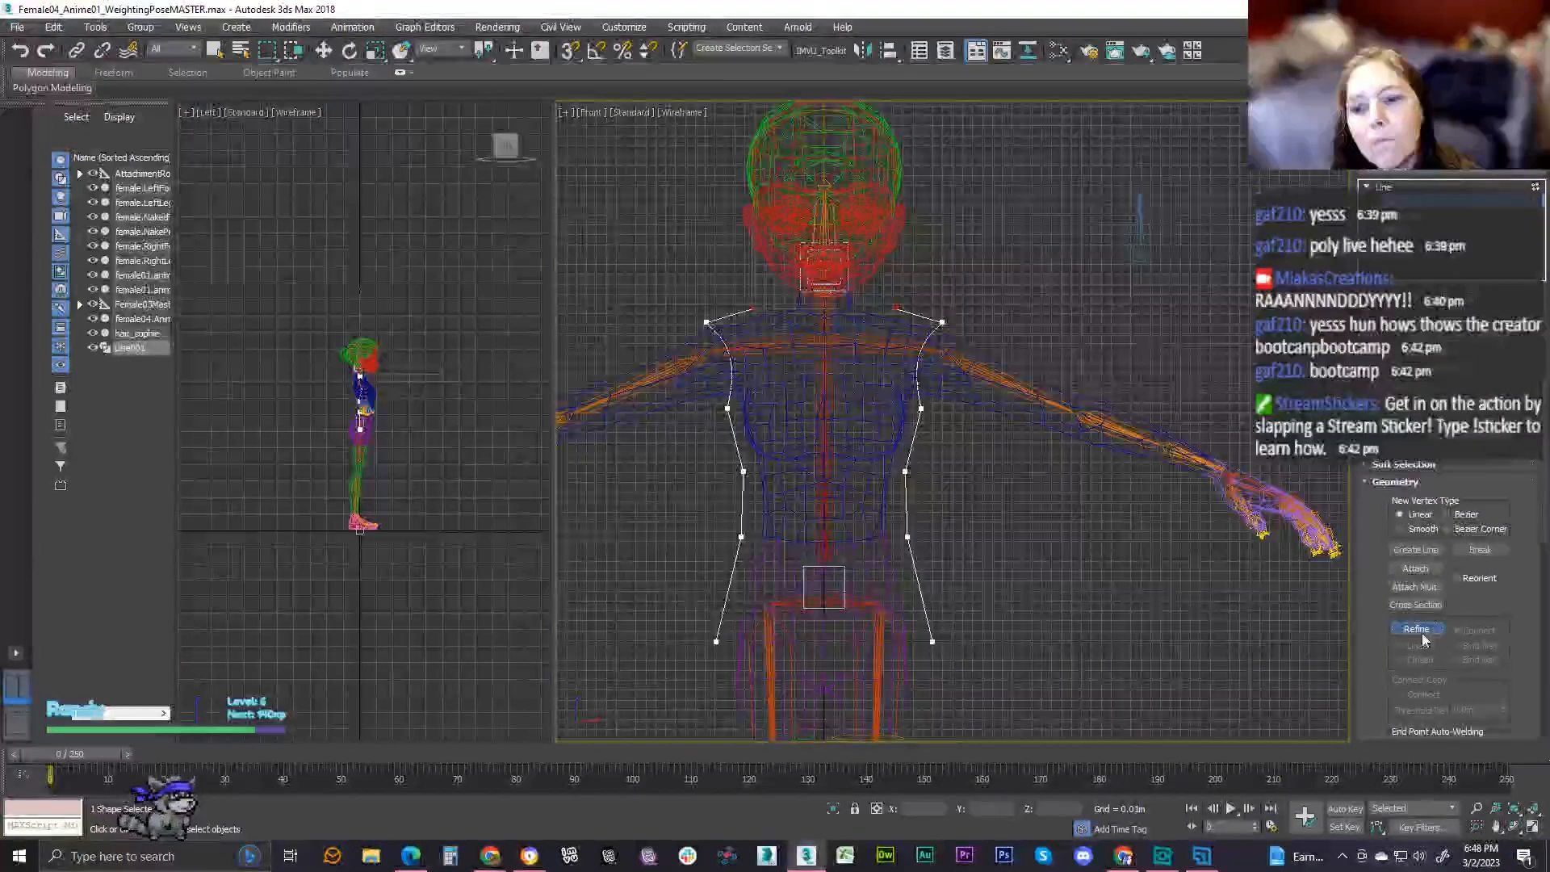
left_click(1423, 630)
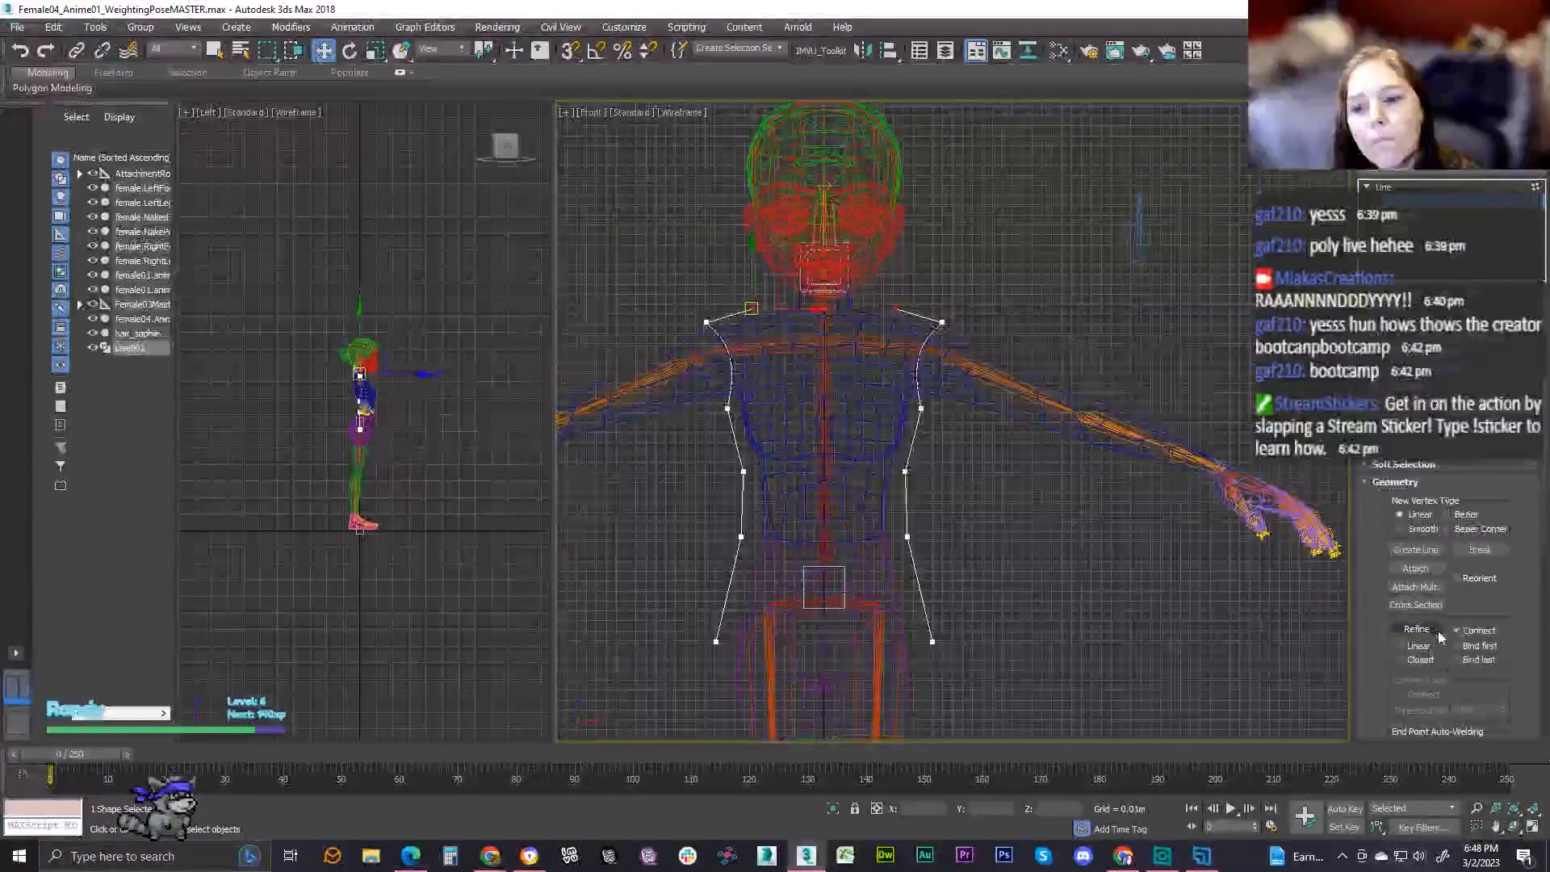
left_click(1423, 629)
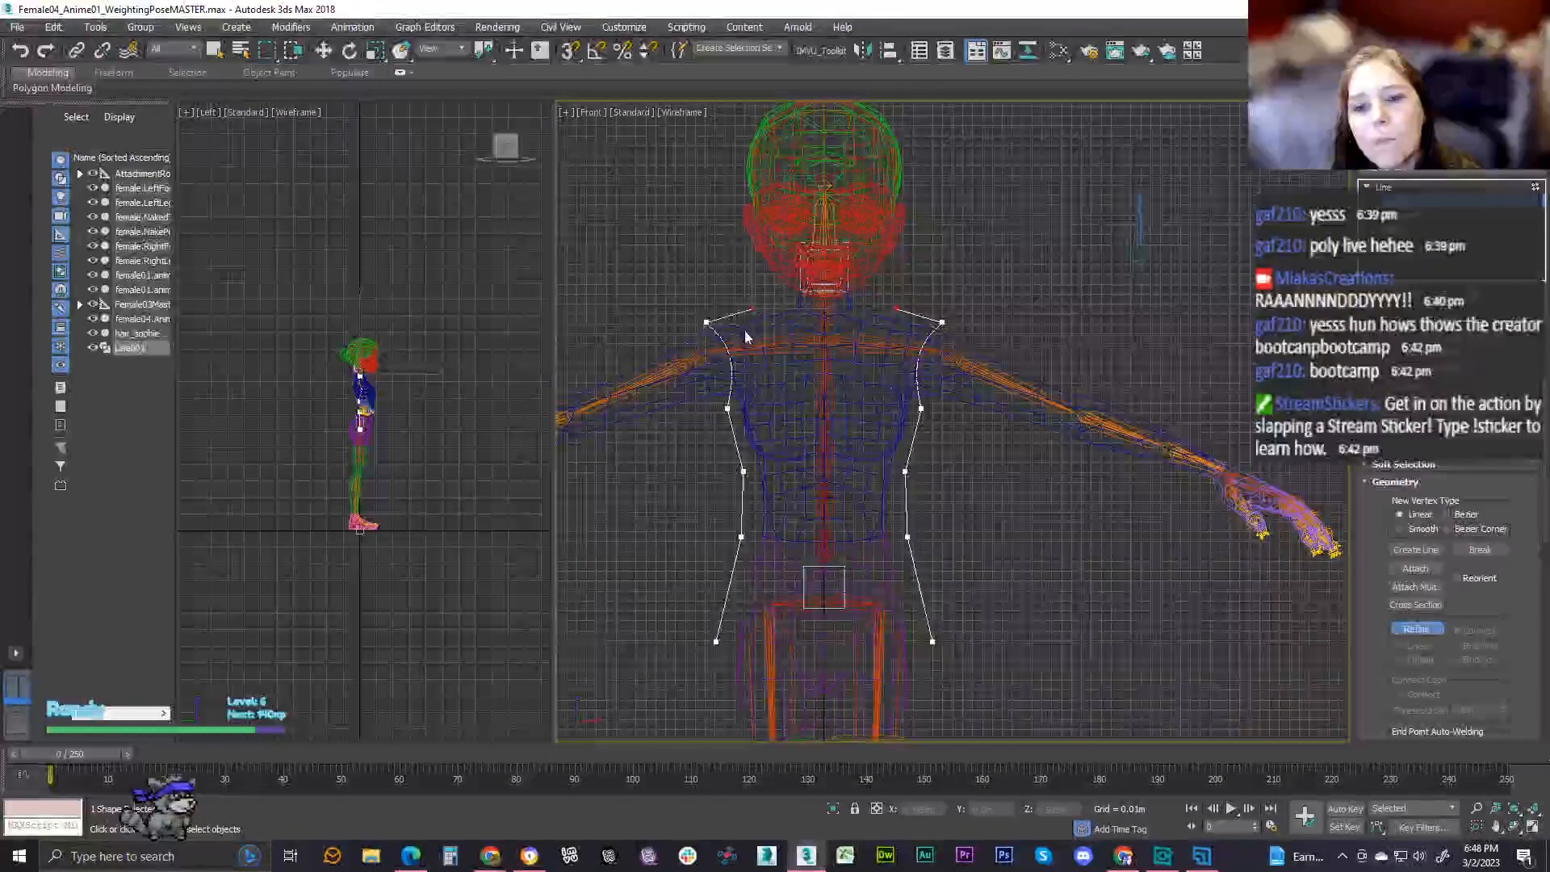
left_click(894, 316)
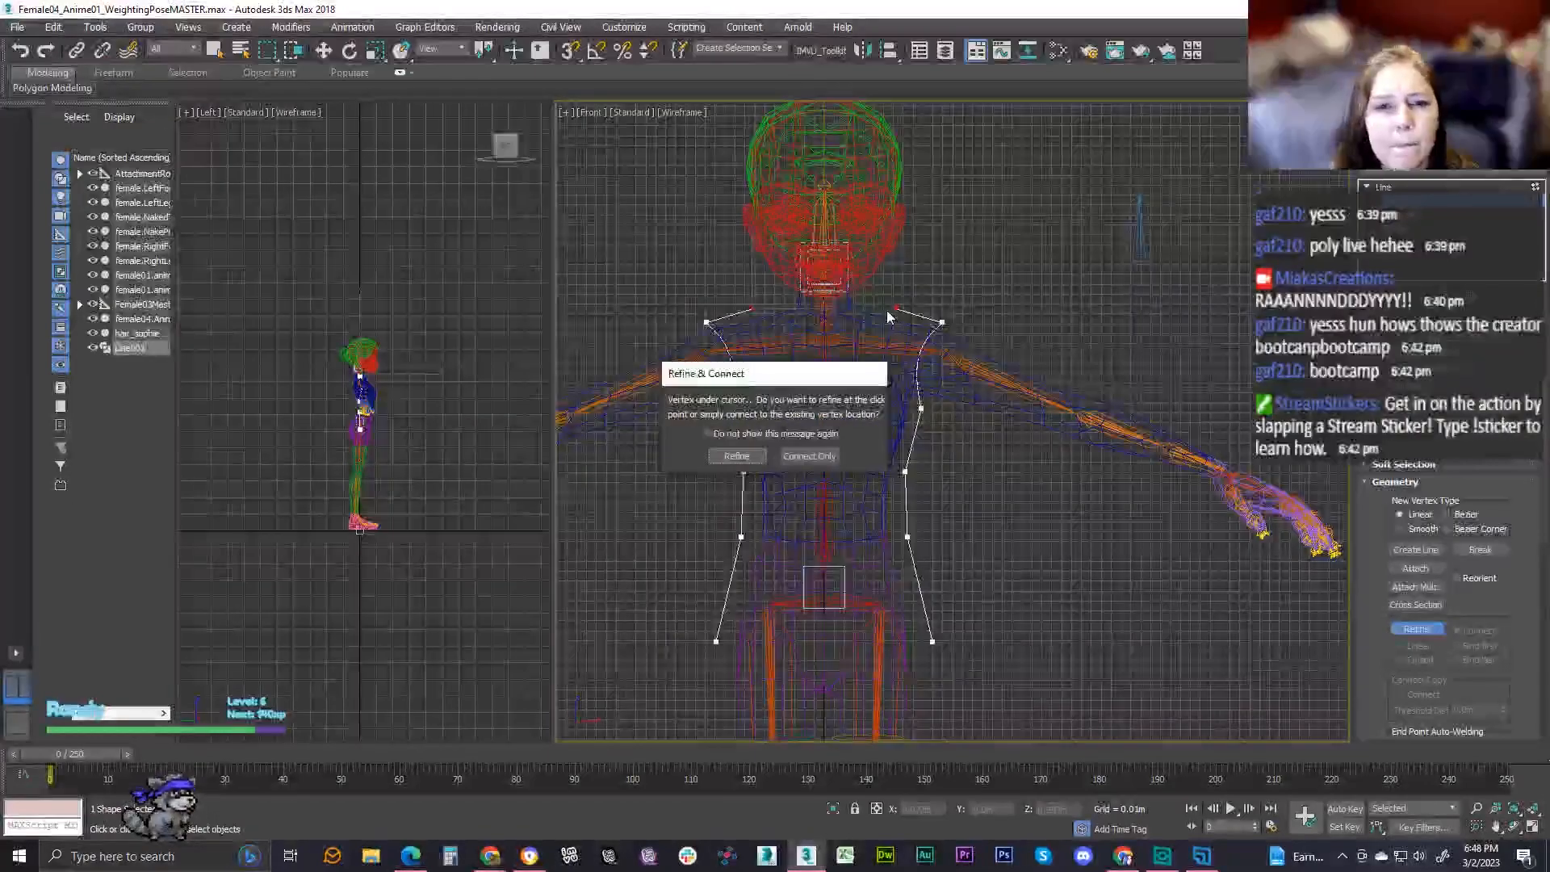
left_click(809, 455)
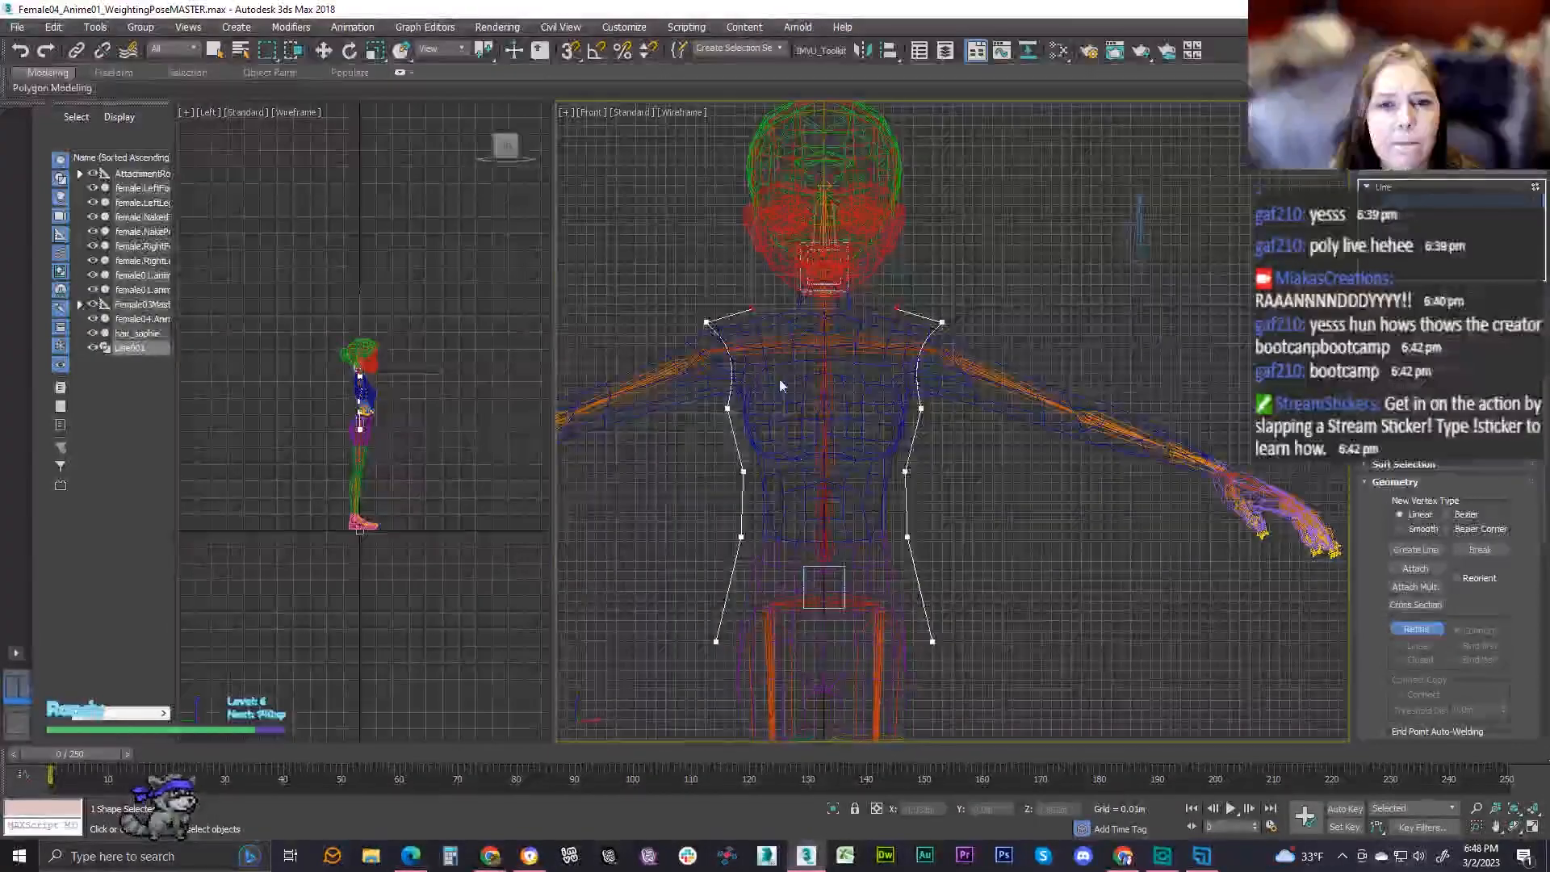
left_click(727, 408)
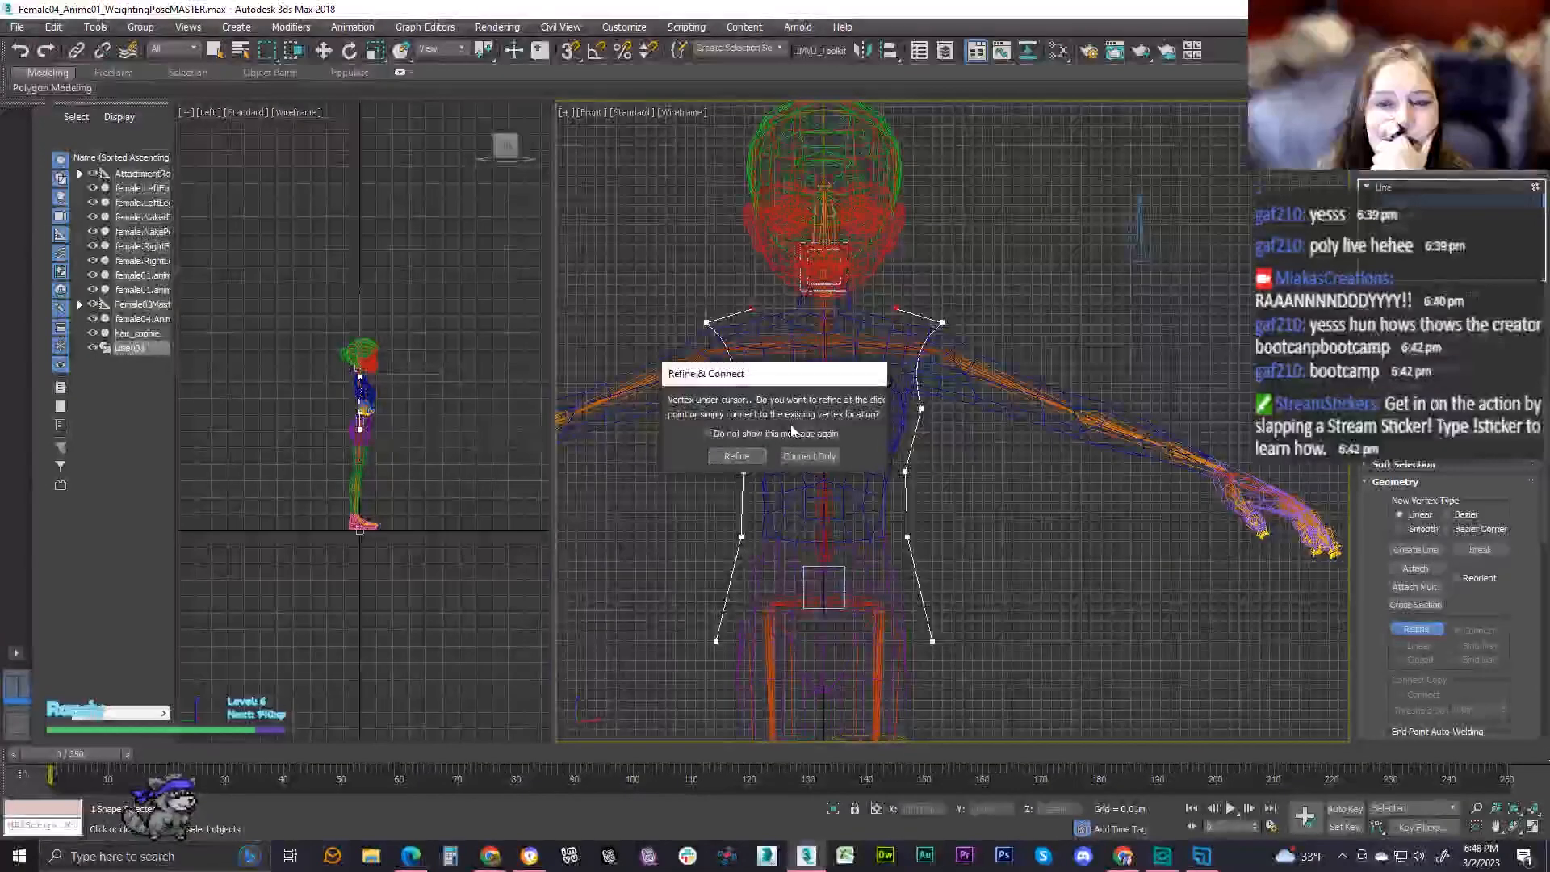
left_click(809, 455)
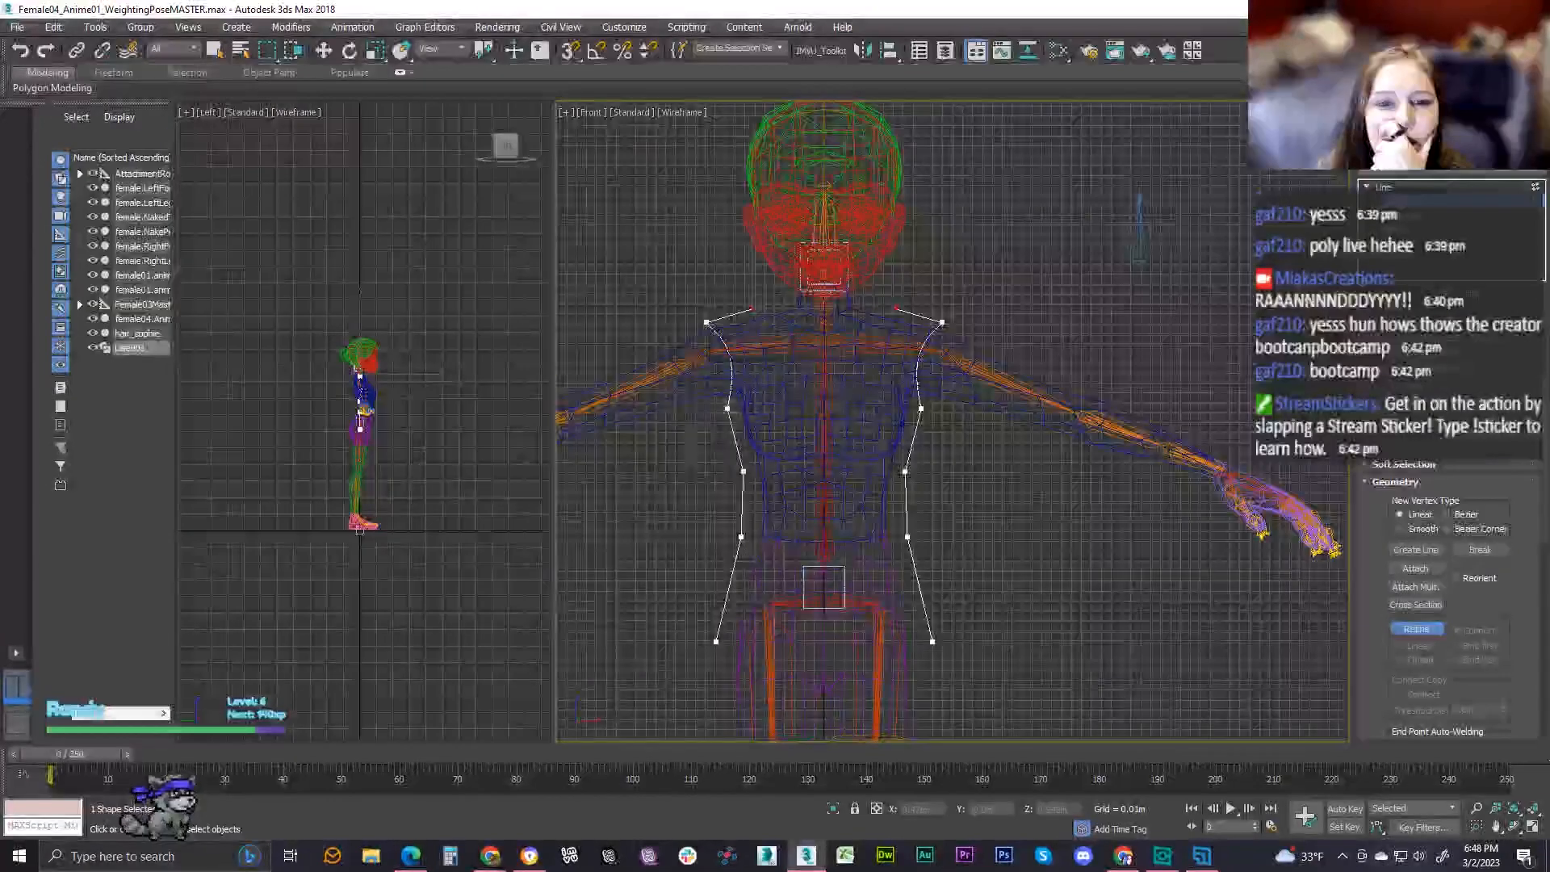
left_click(1390, 626)
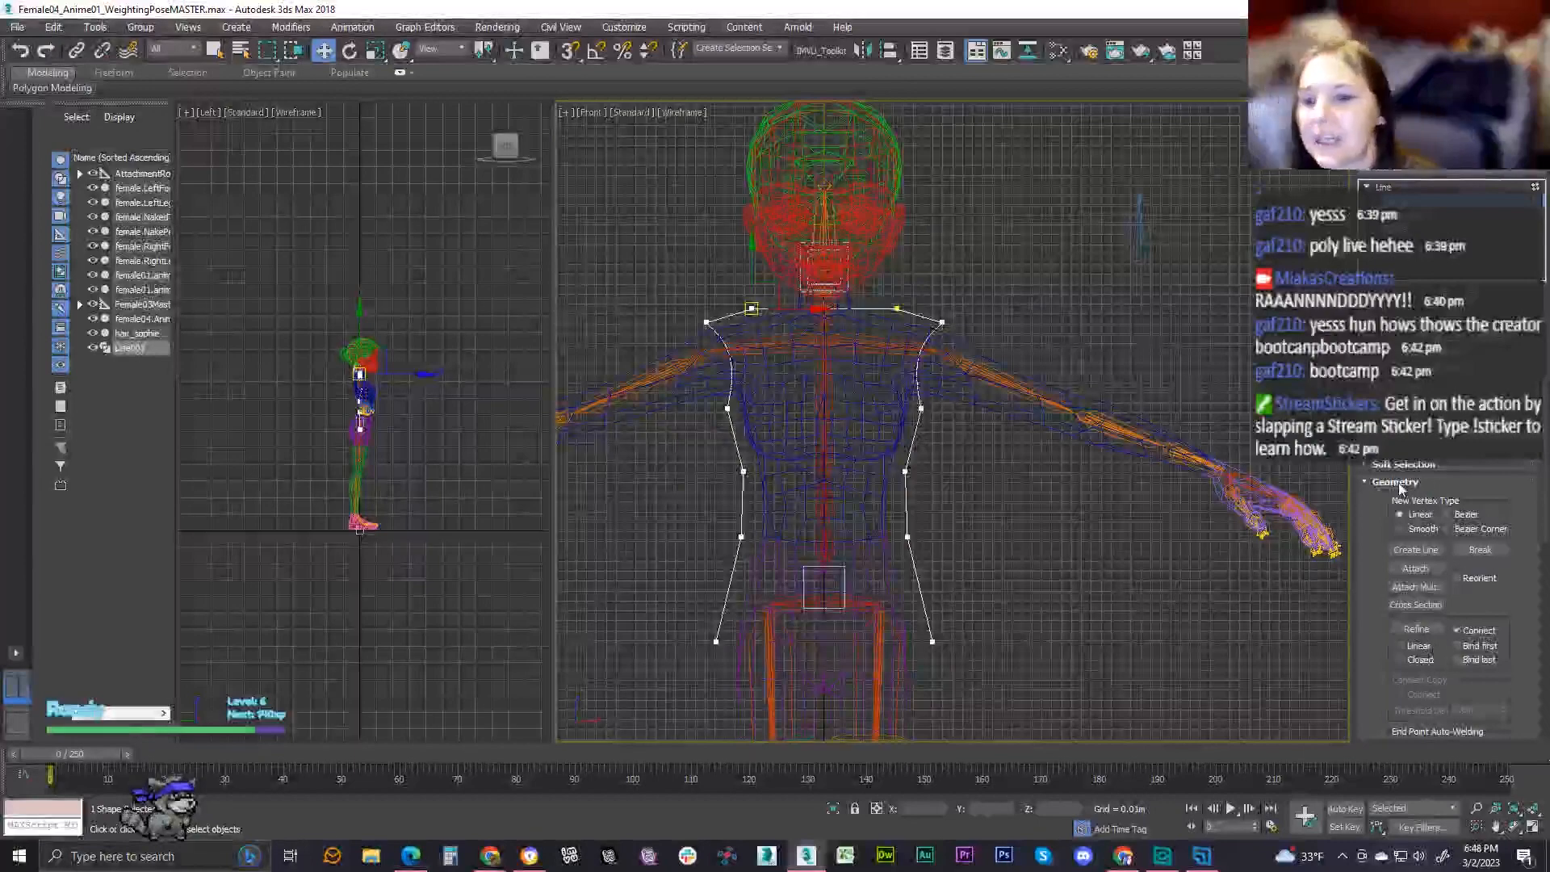
scroll(1412, 490, "up", 3)
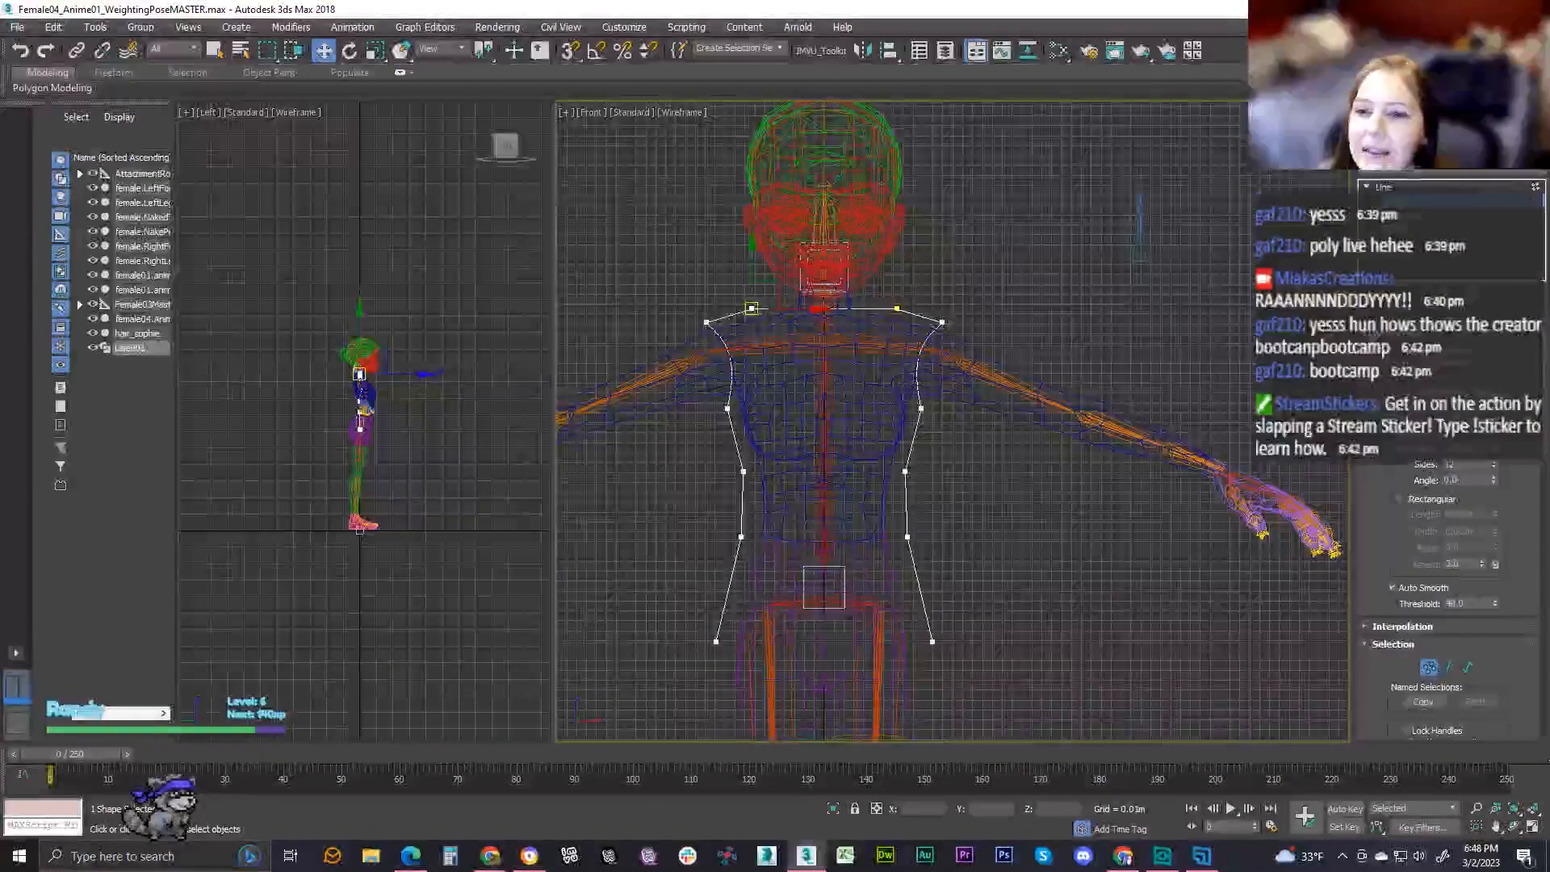
scroll(1448, 565, "up", 1)
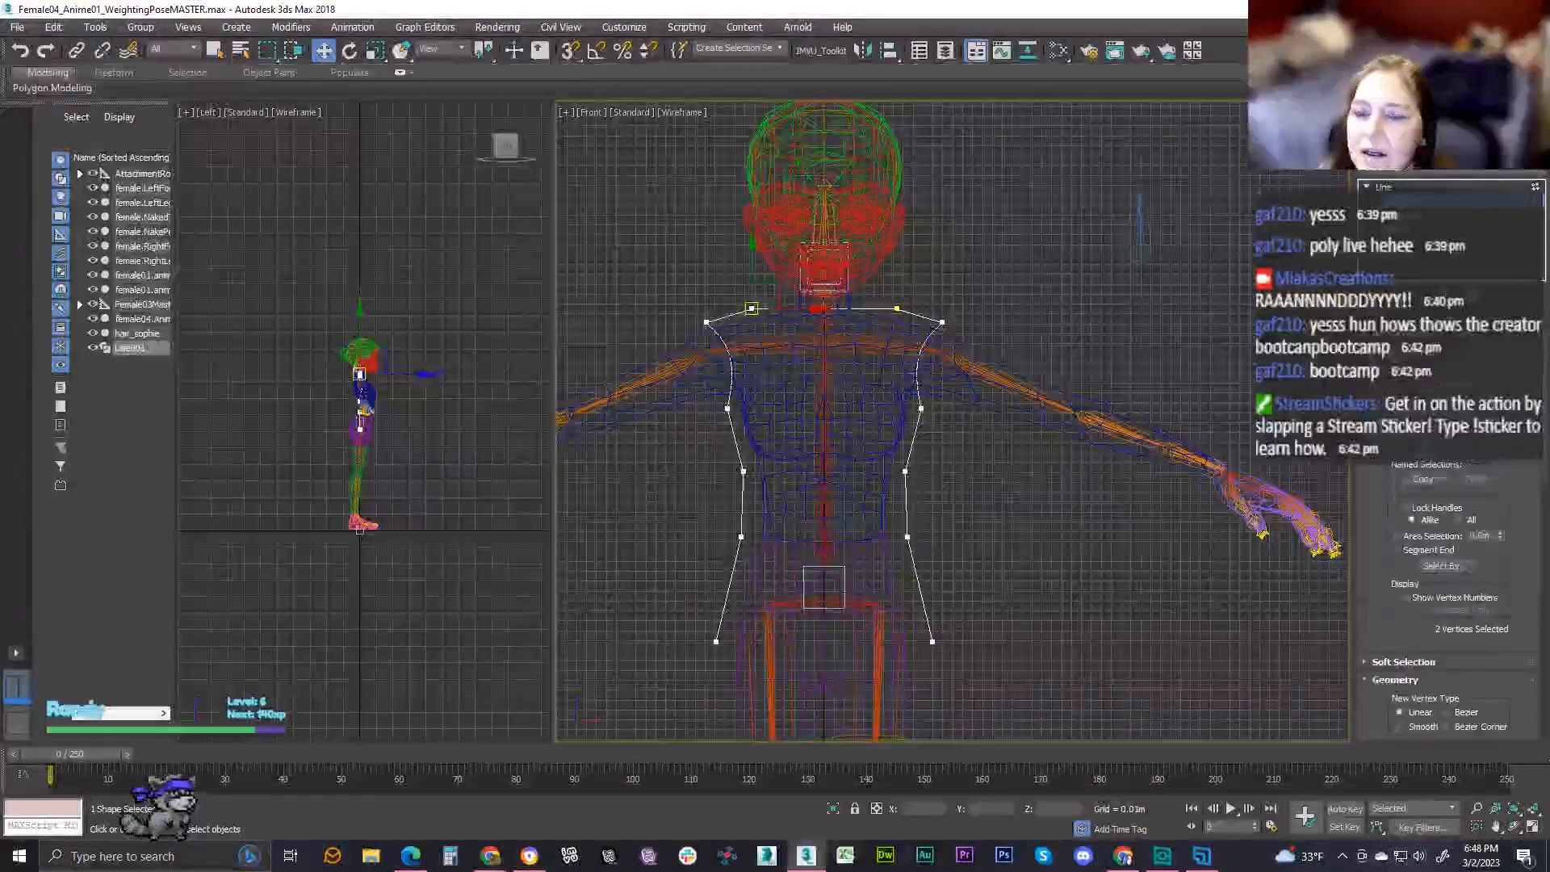
scroll(1448, 565, "down", 1)
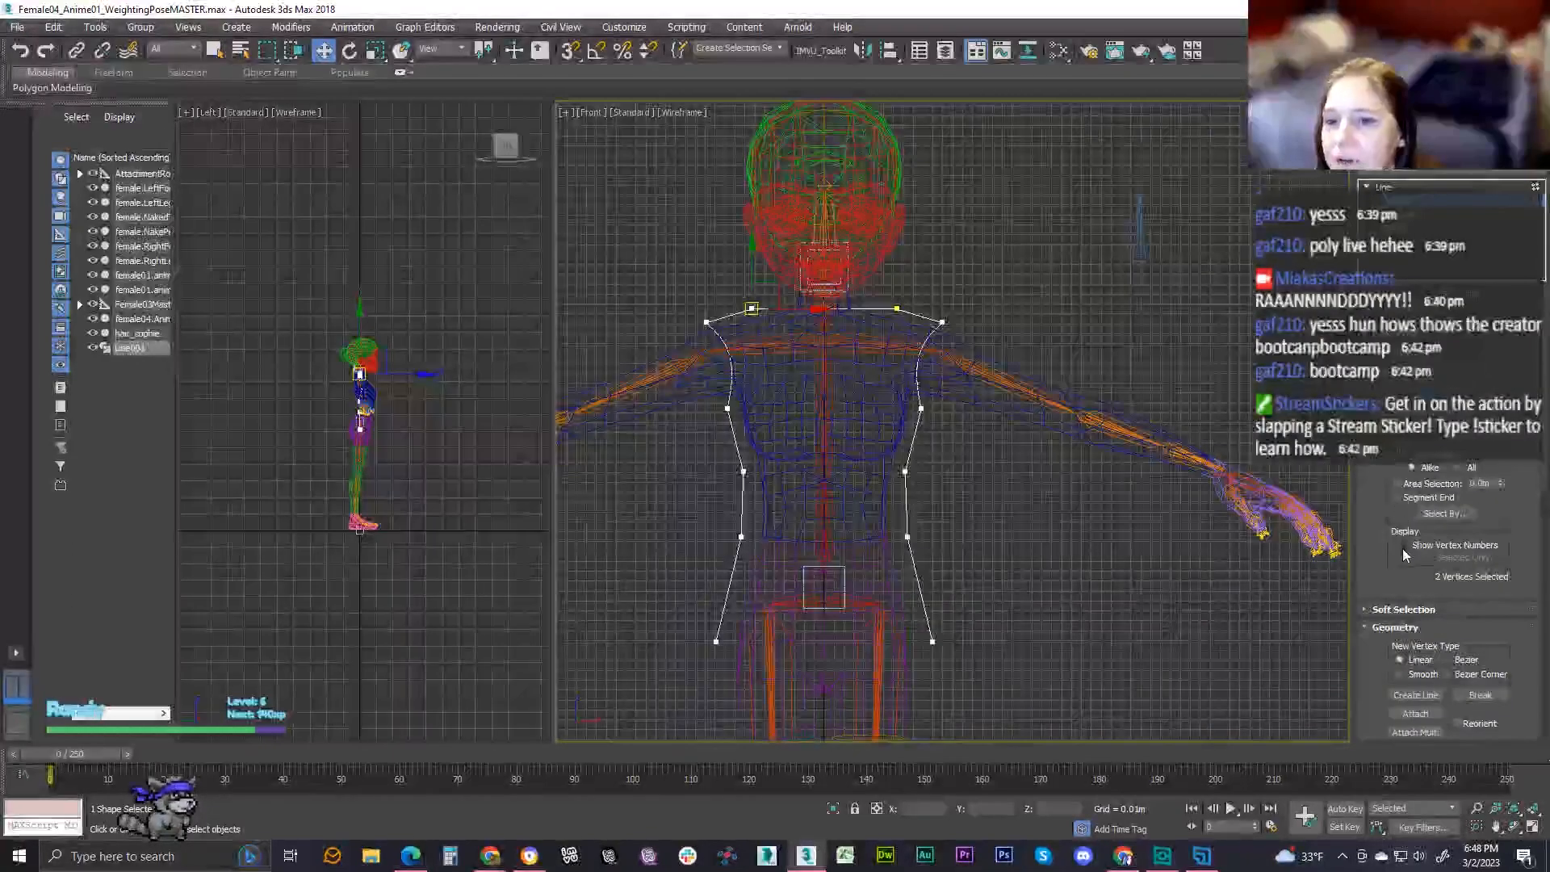
scroll(1394, 583, "down", 1)
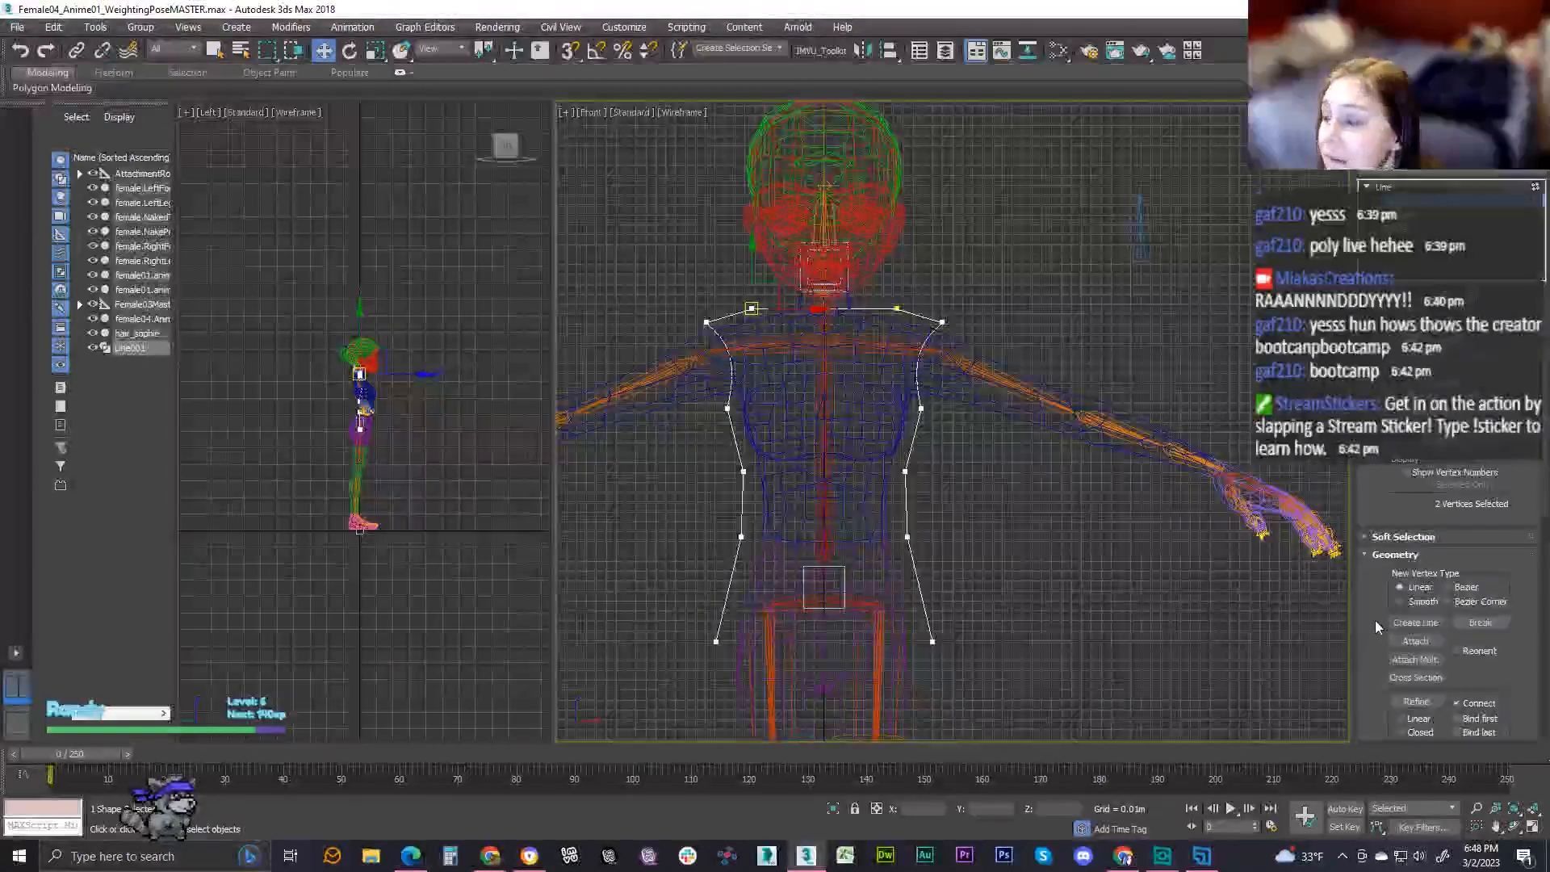
scroll(1376, 621, "down", 1)
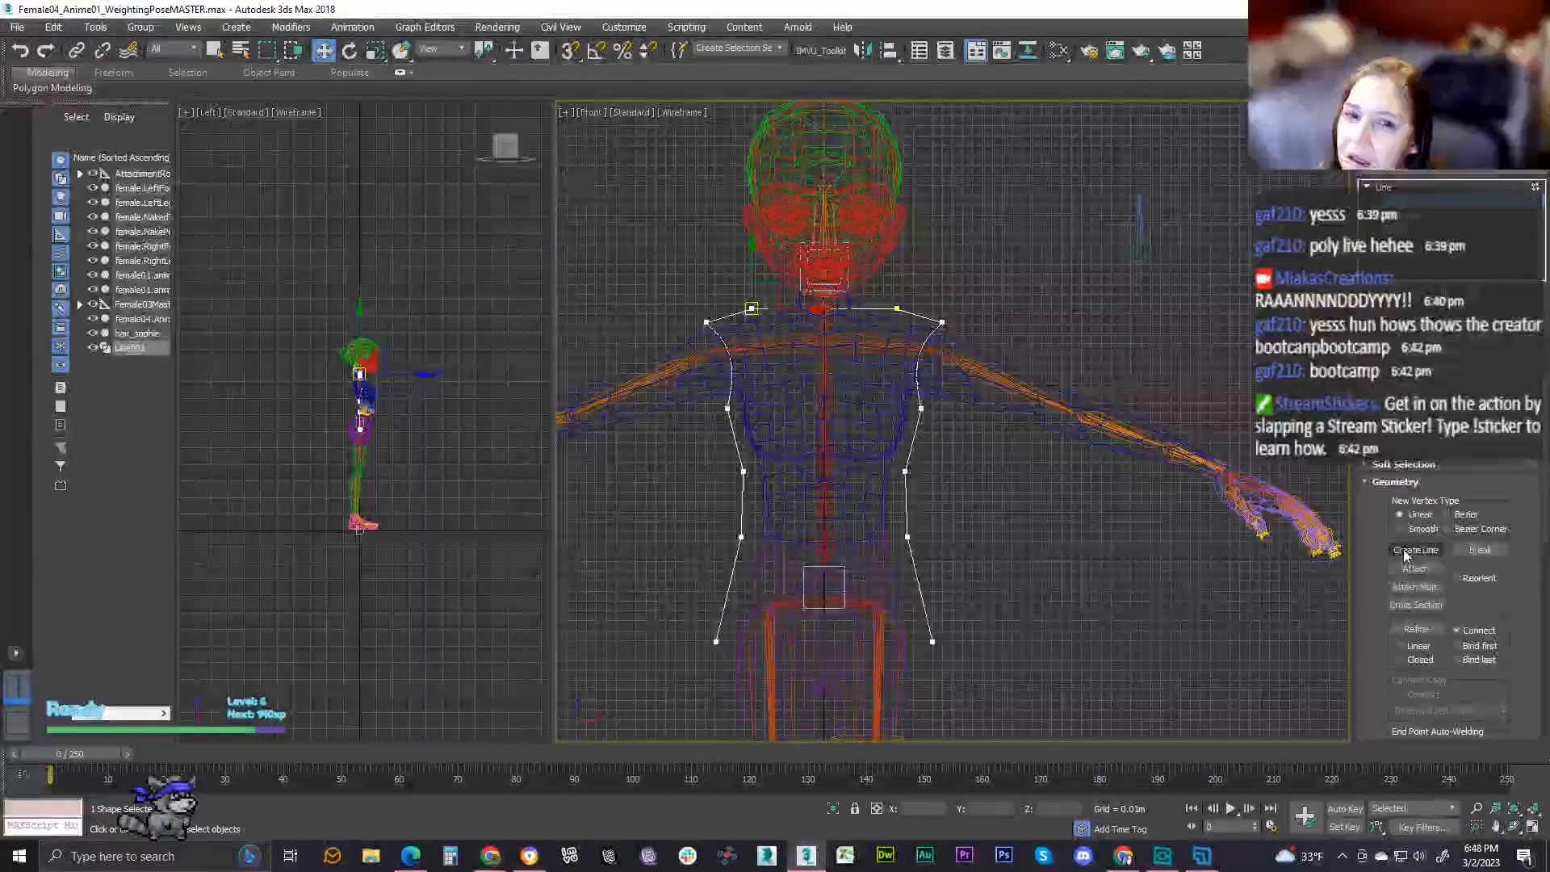
- Clear the vertex selection and select the two bottom end vertices of the outline at hip level
left_click(961, 266)
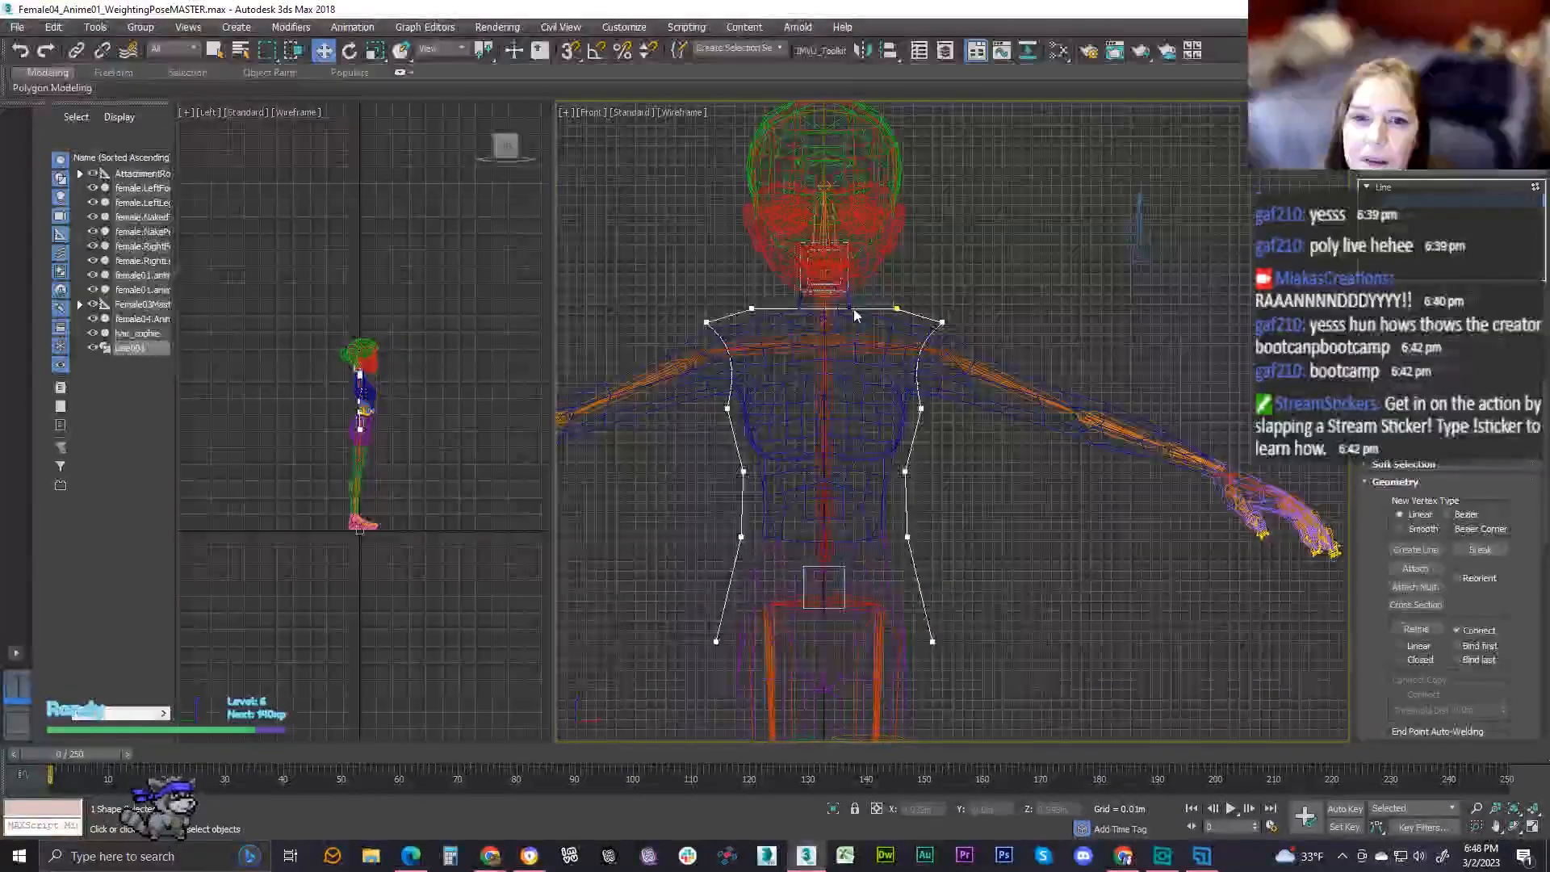
left_click(1398, 213)
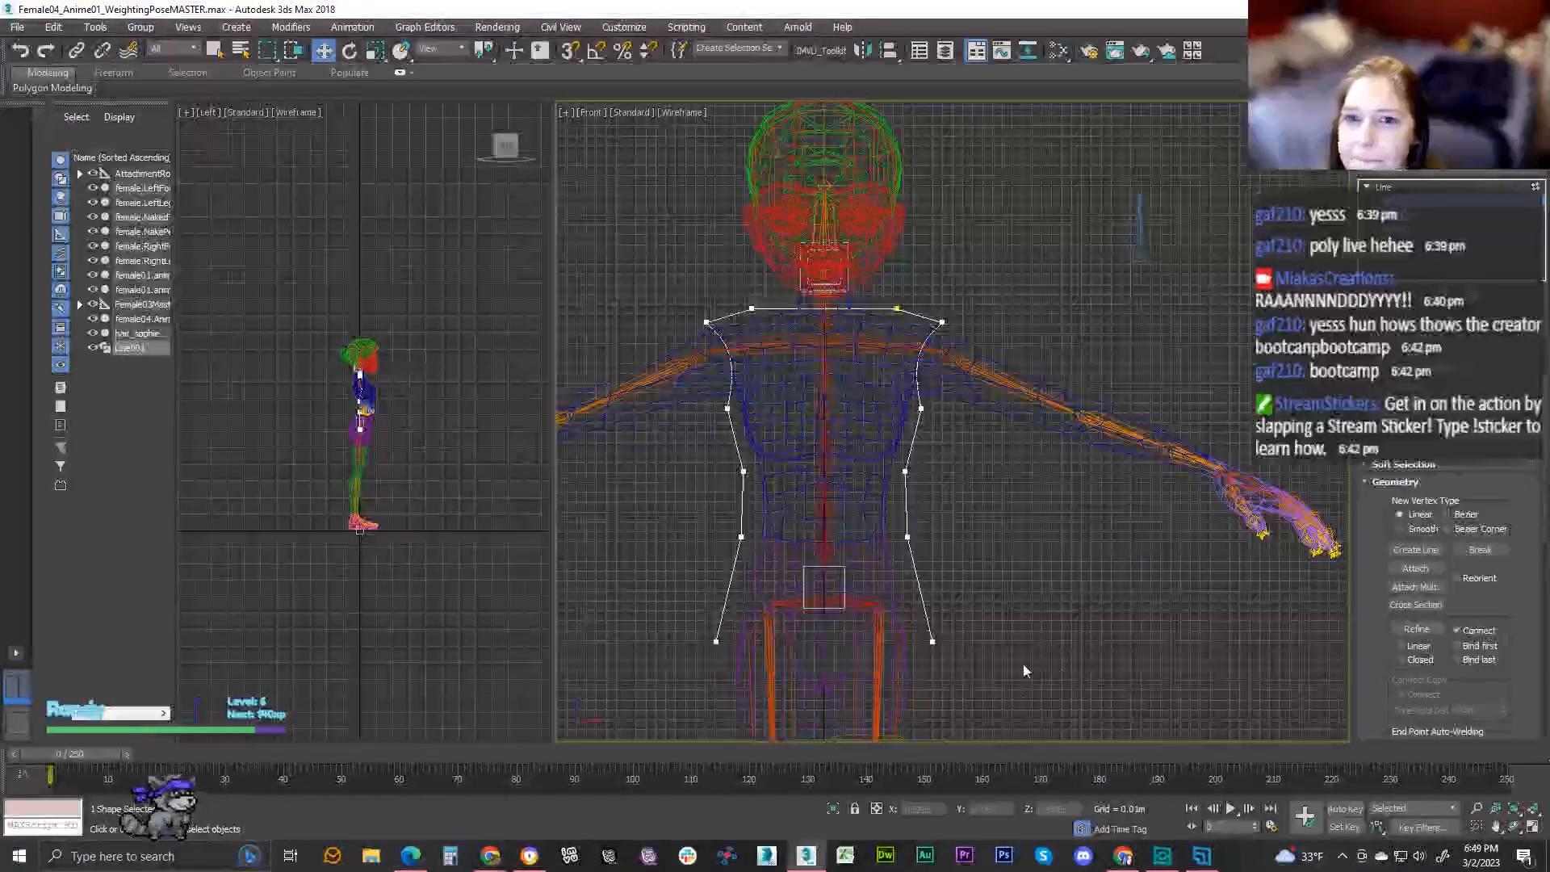
left_click_drag(959, 669, 849, 625)
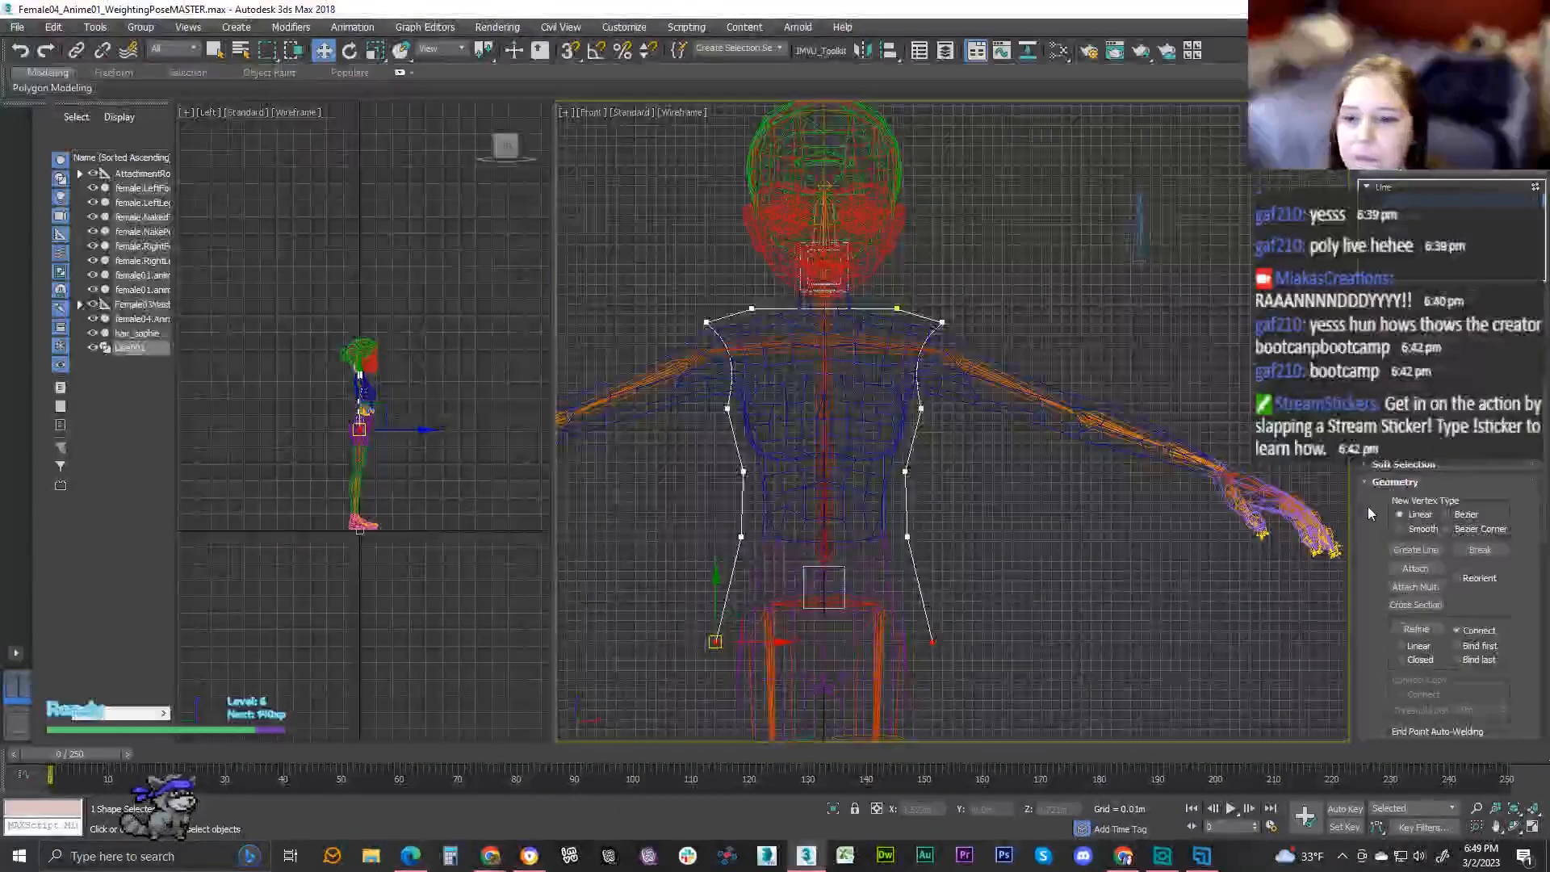
left_click(1417, 550)
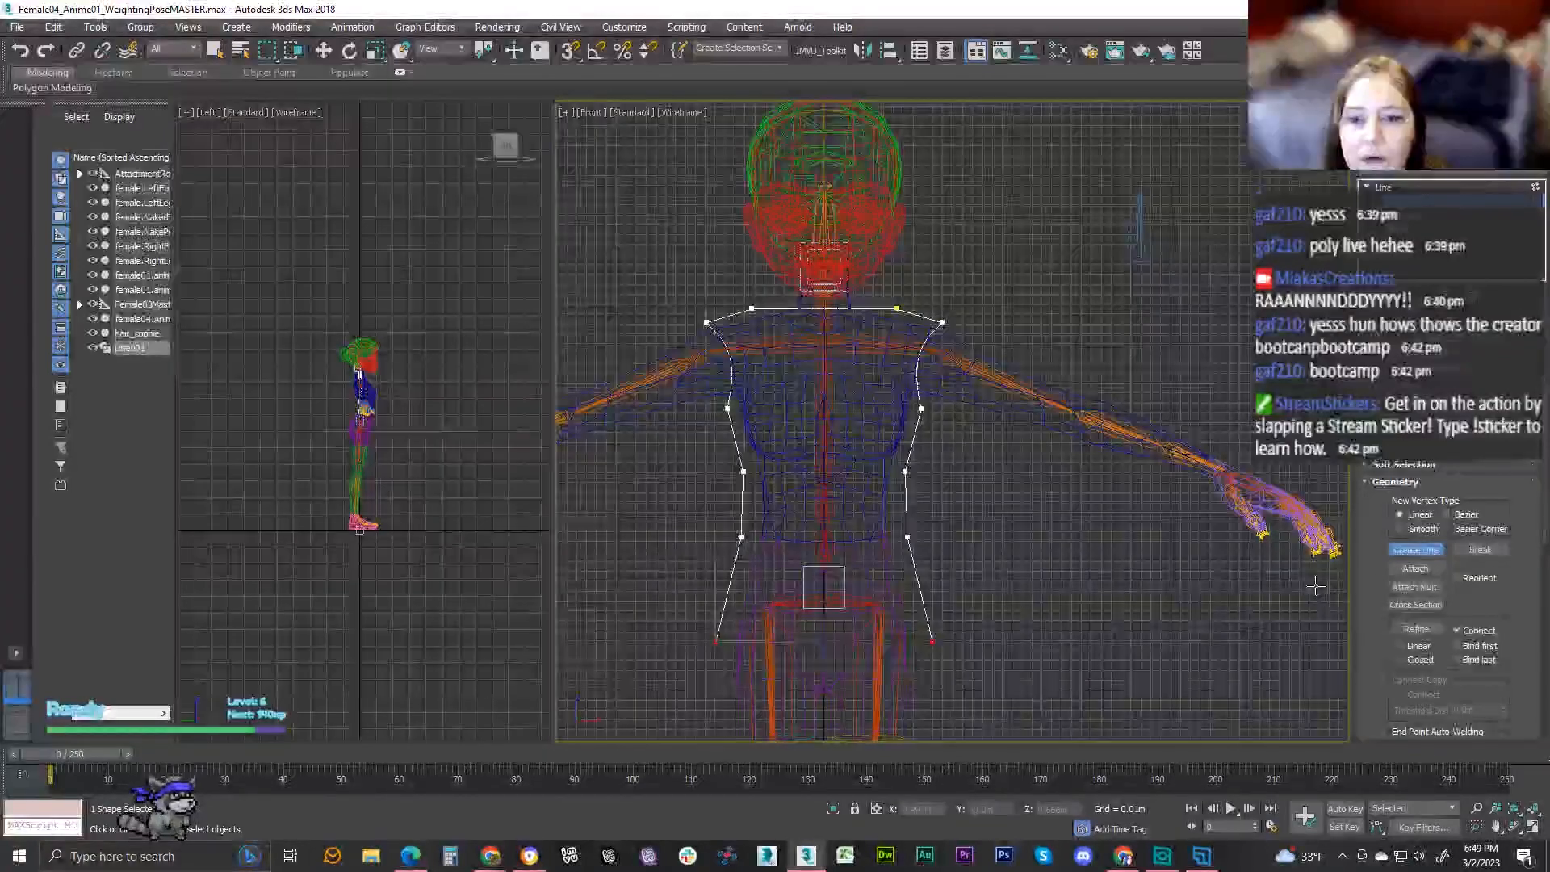
left_click(711, 642)
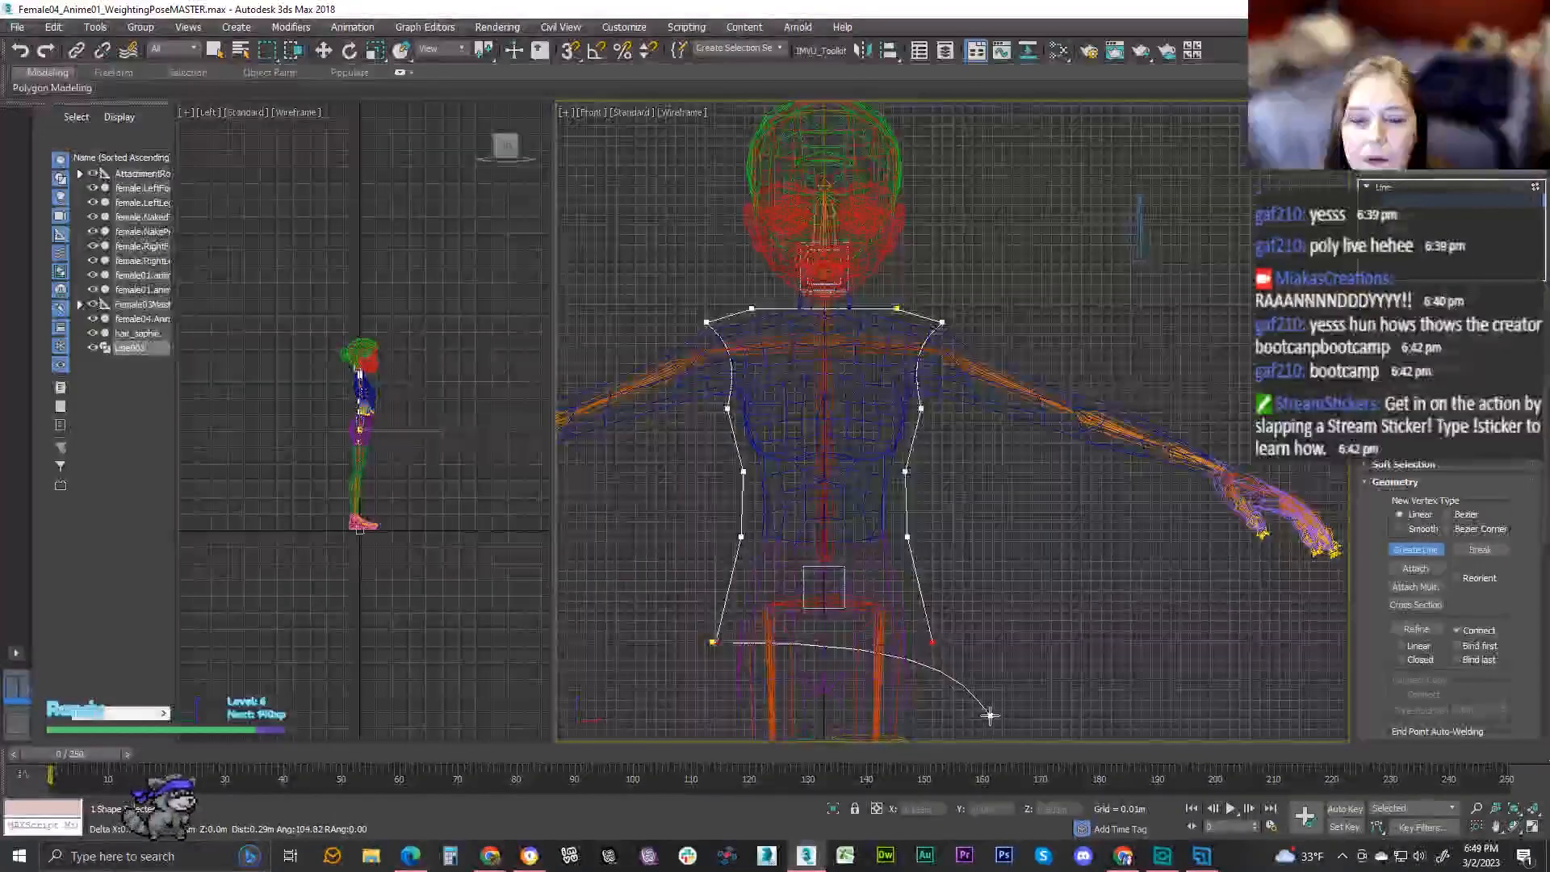
right_click(1022, 724)
key("w")
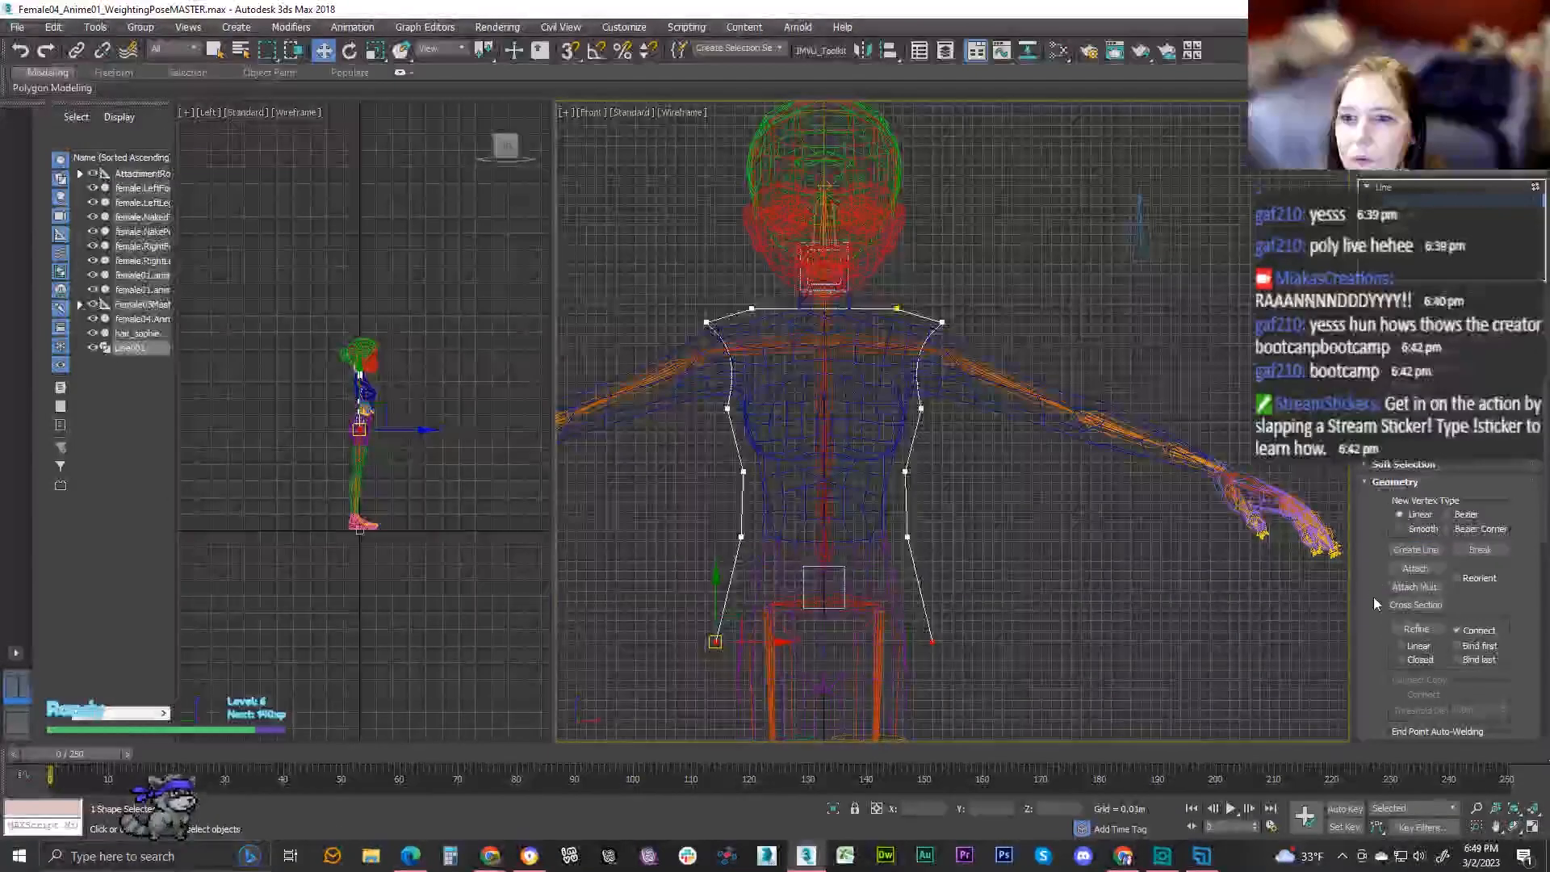
- Try to bridge the two bottom end vertices at the hips using Refine with Connect enabled and Connect Only
scroll(1372, 597, "down", 3)
scroll(1373, 603, "down", 3)
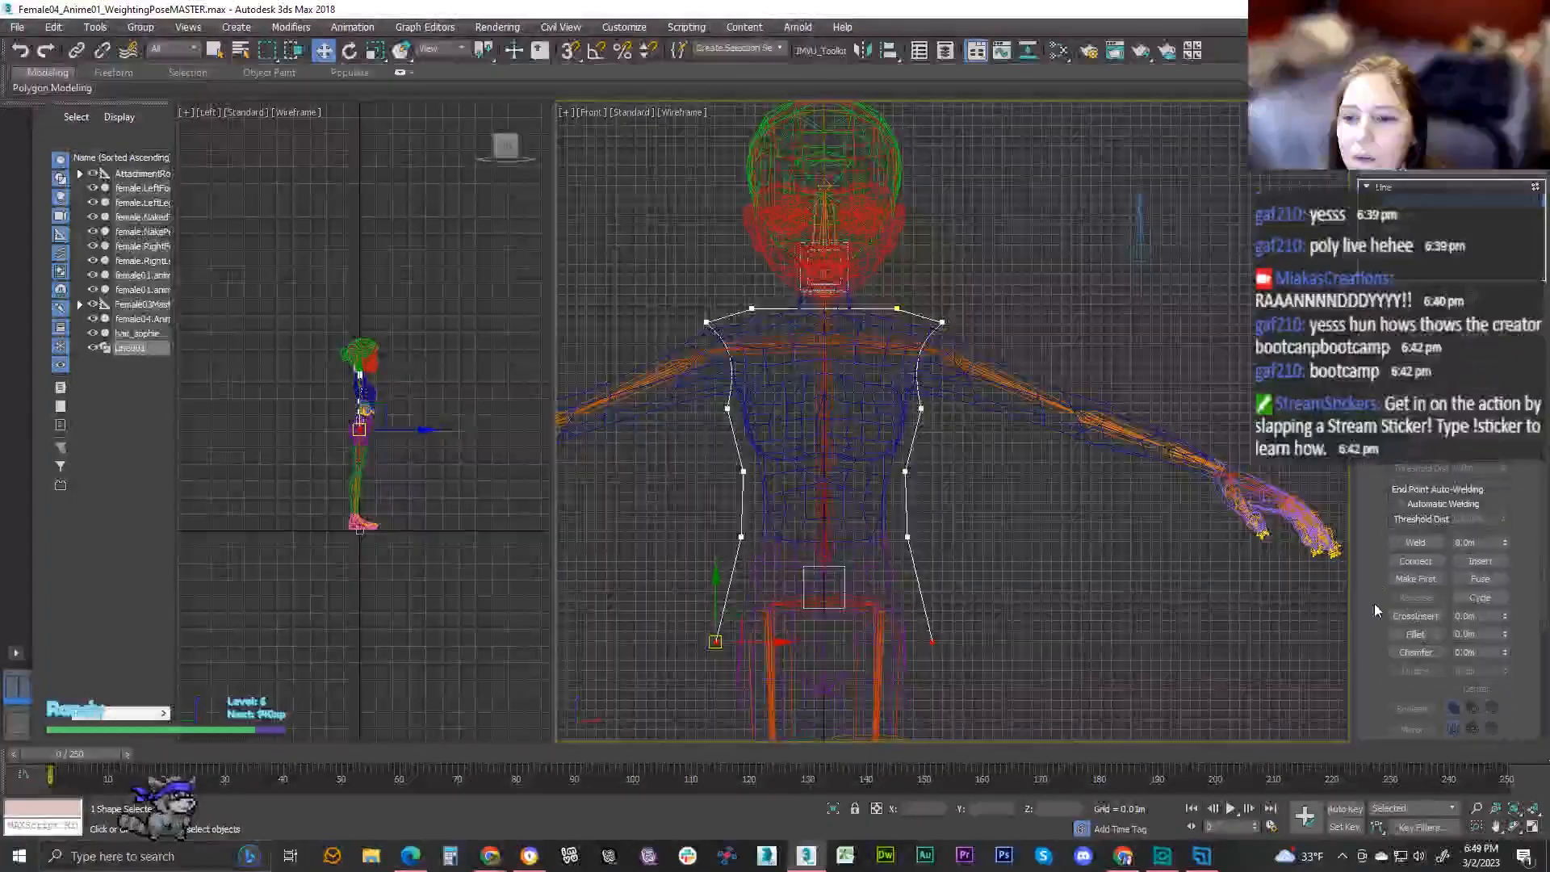
scroll(1374, 603, "up", 3)
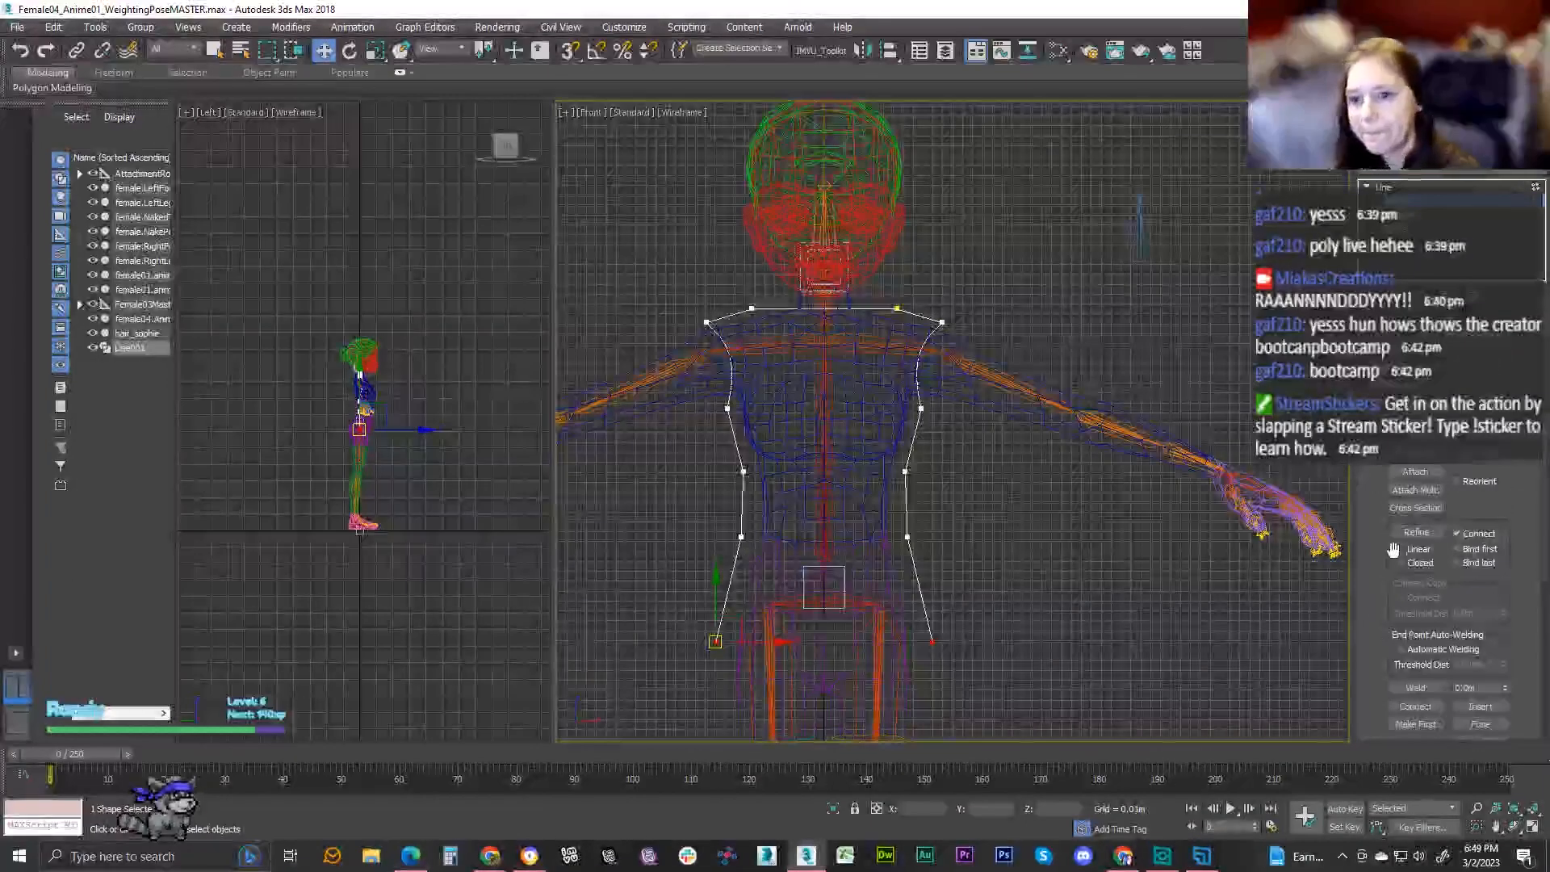
left_click(1415, 532)
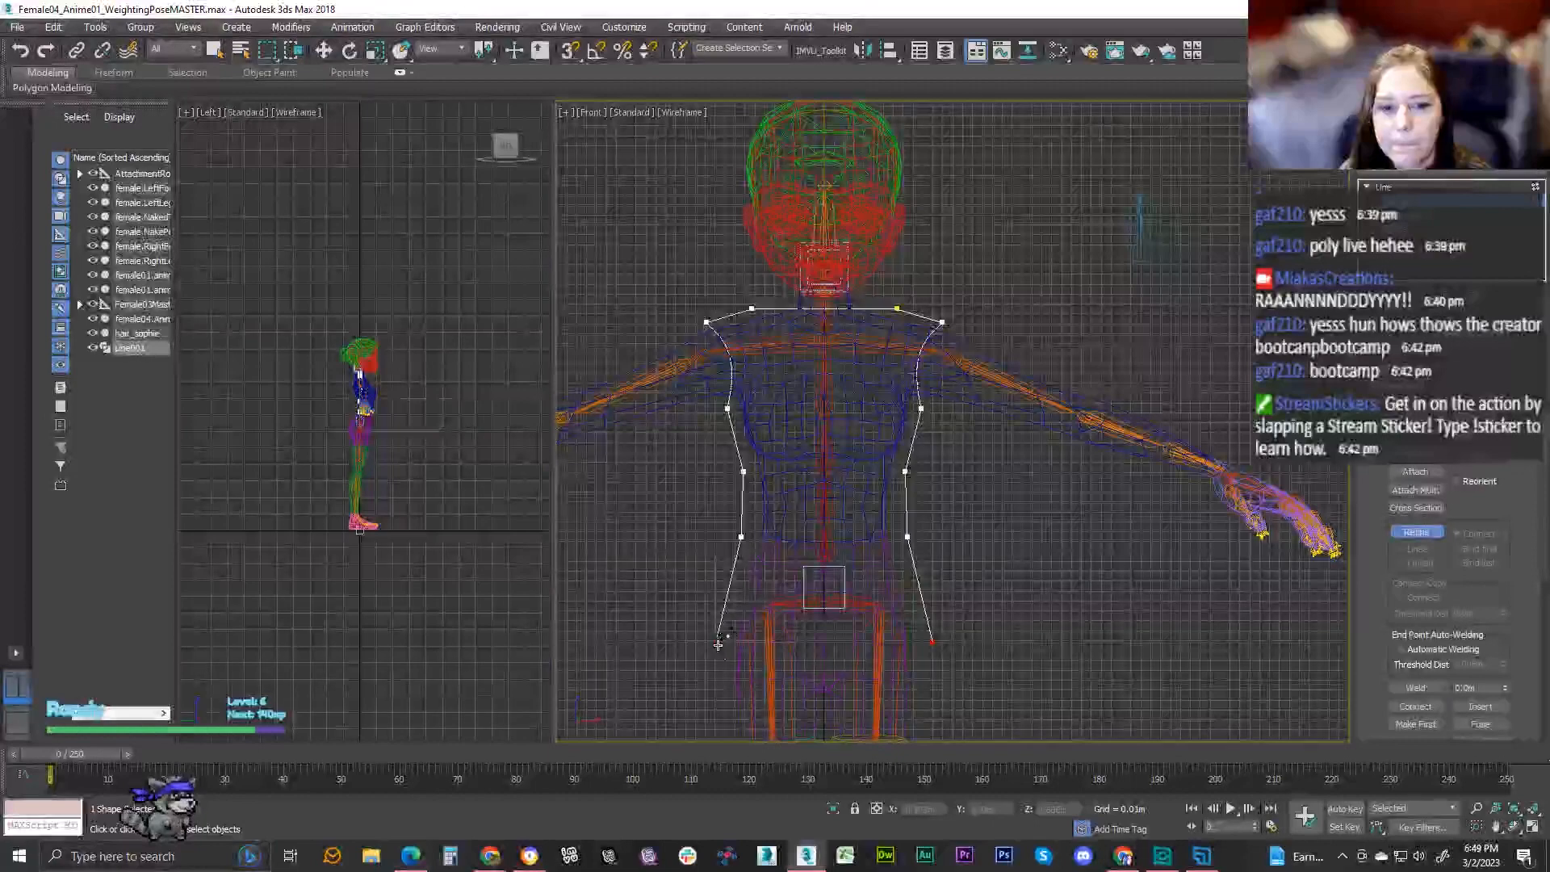
left_click(933, 637)
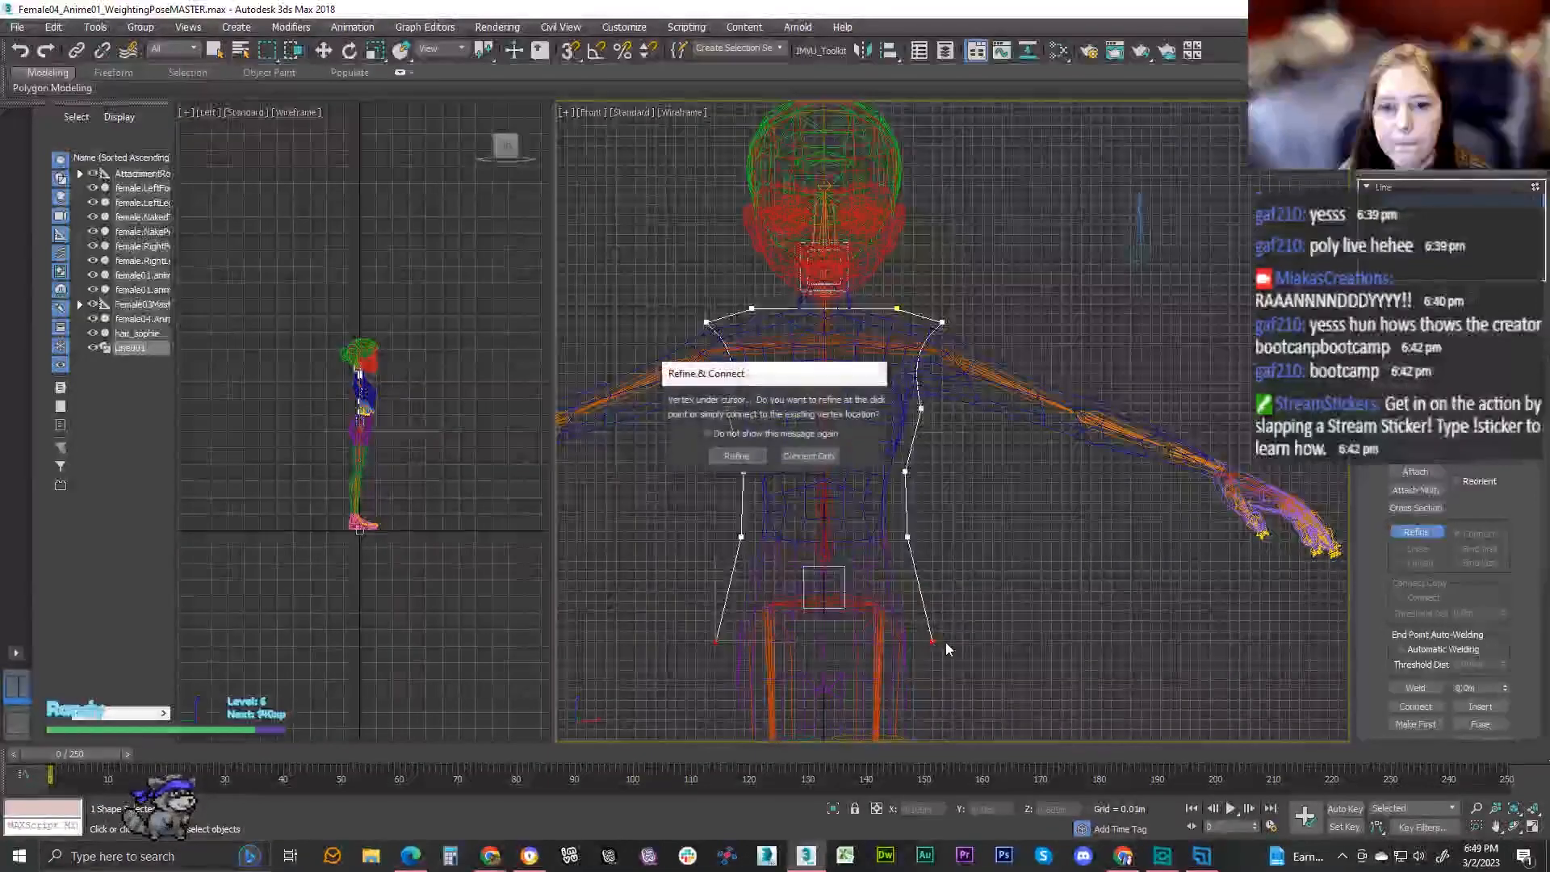
left_click(808, 456)
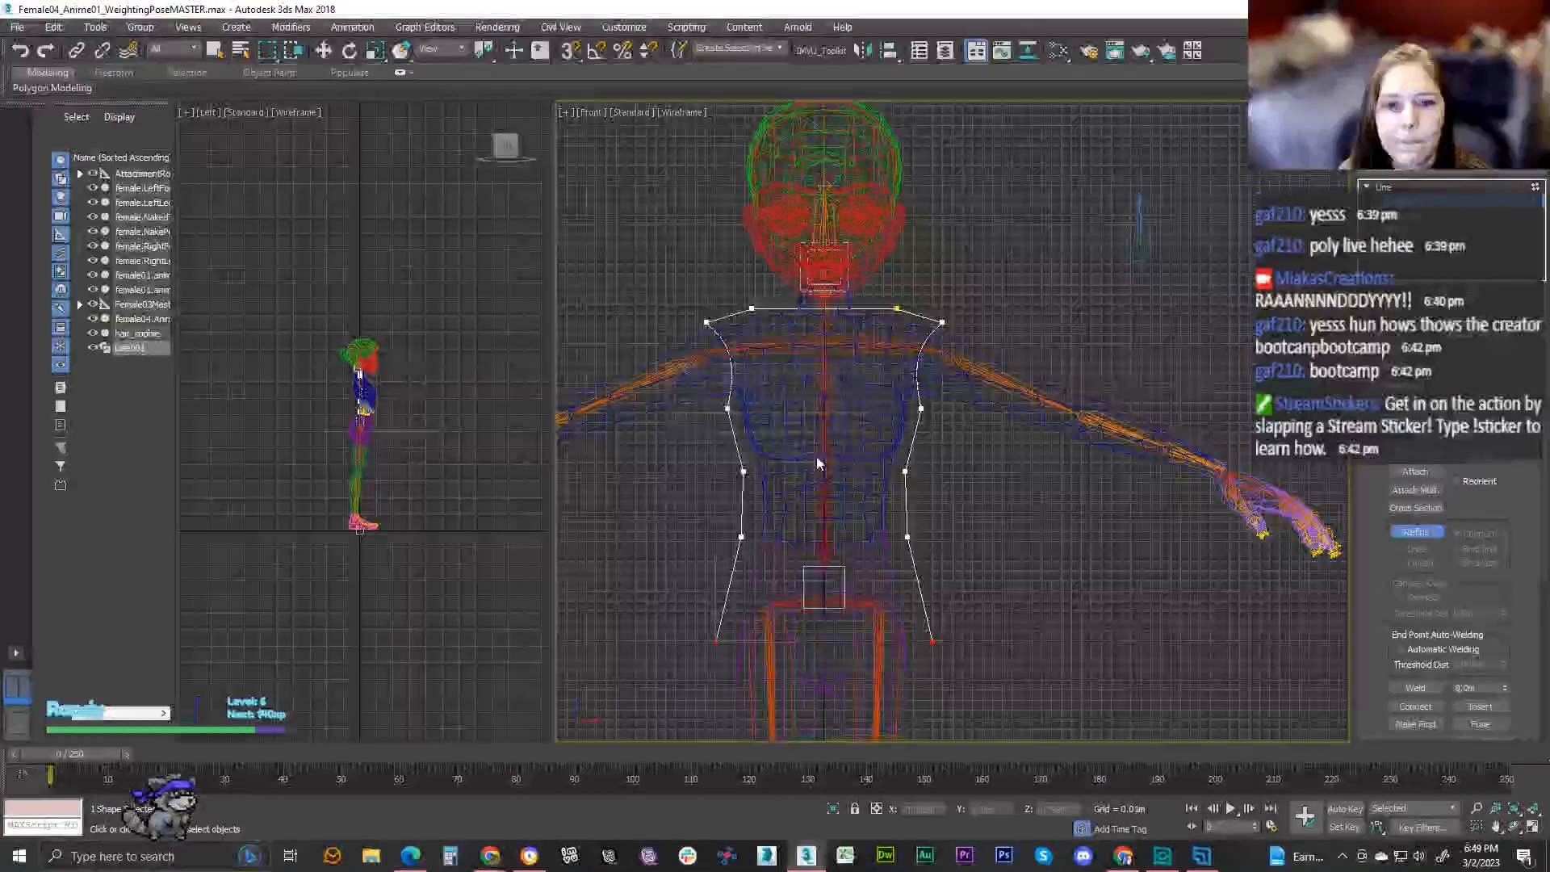
right_click(1174, 549)
- Retry joining the outline's two bottom end vertices with Refine Connect, choosing Refine for the existing vertex
right_click(1157, 602)
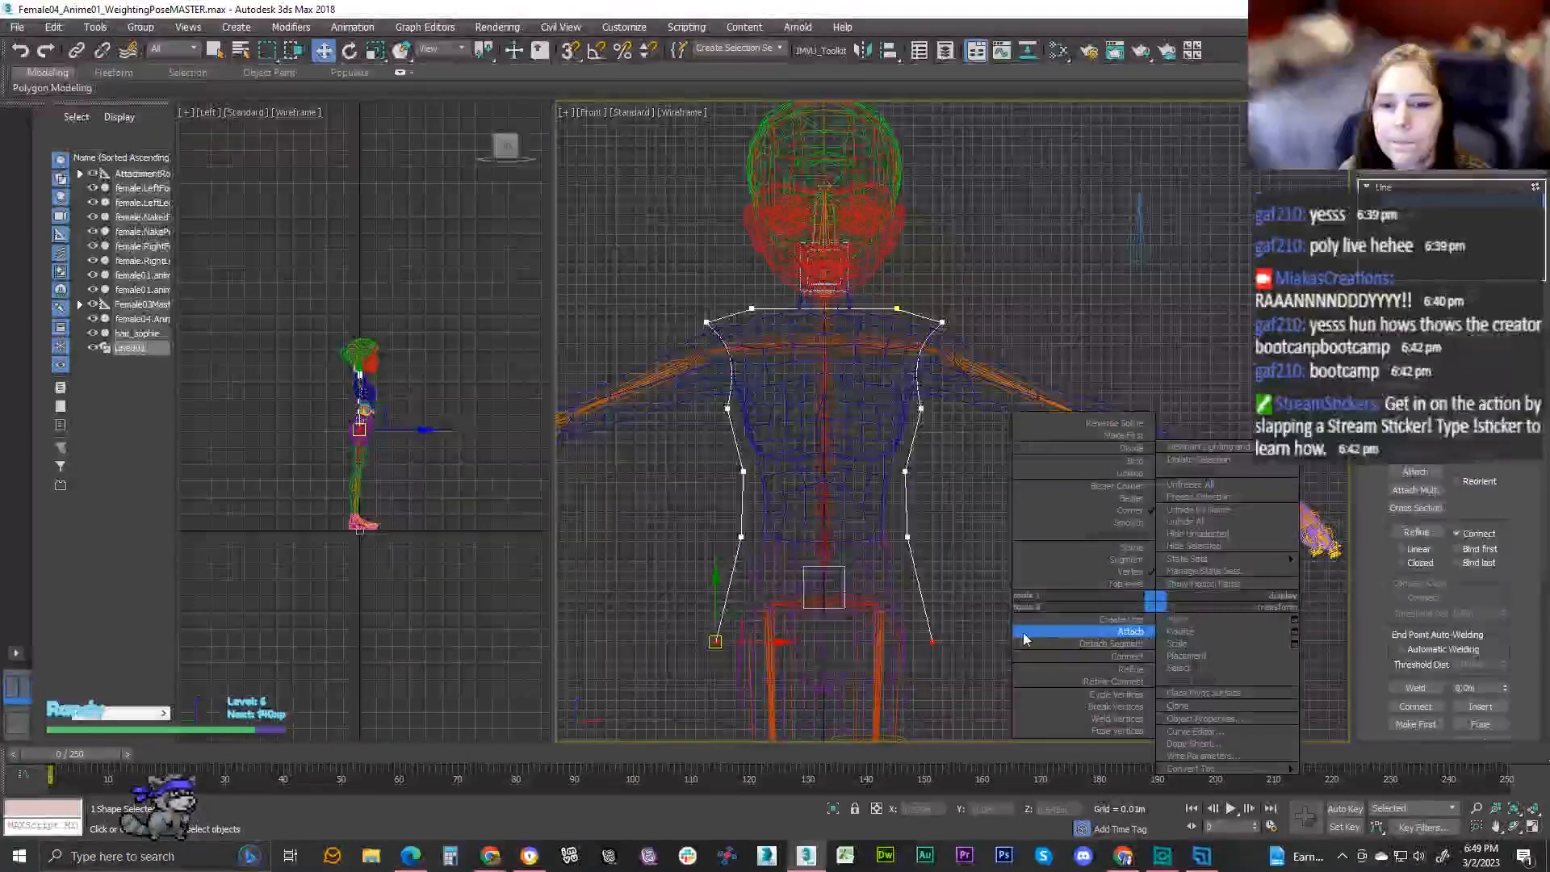
left_click(875, 678)
left_click(715, 642)
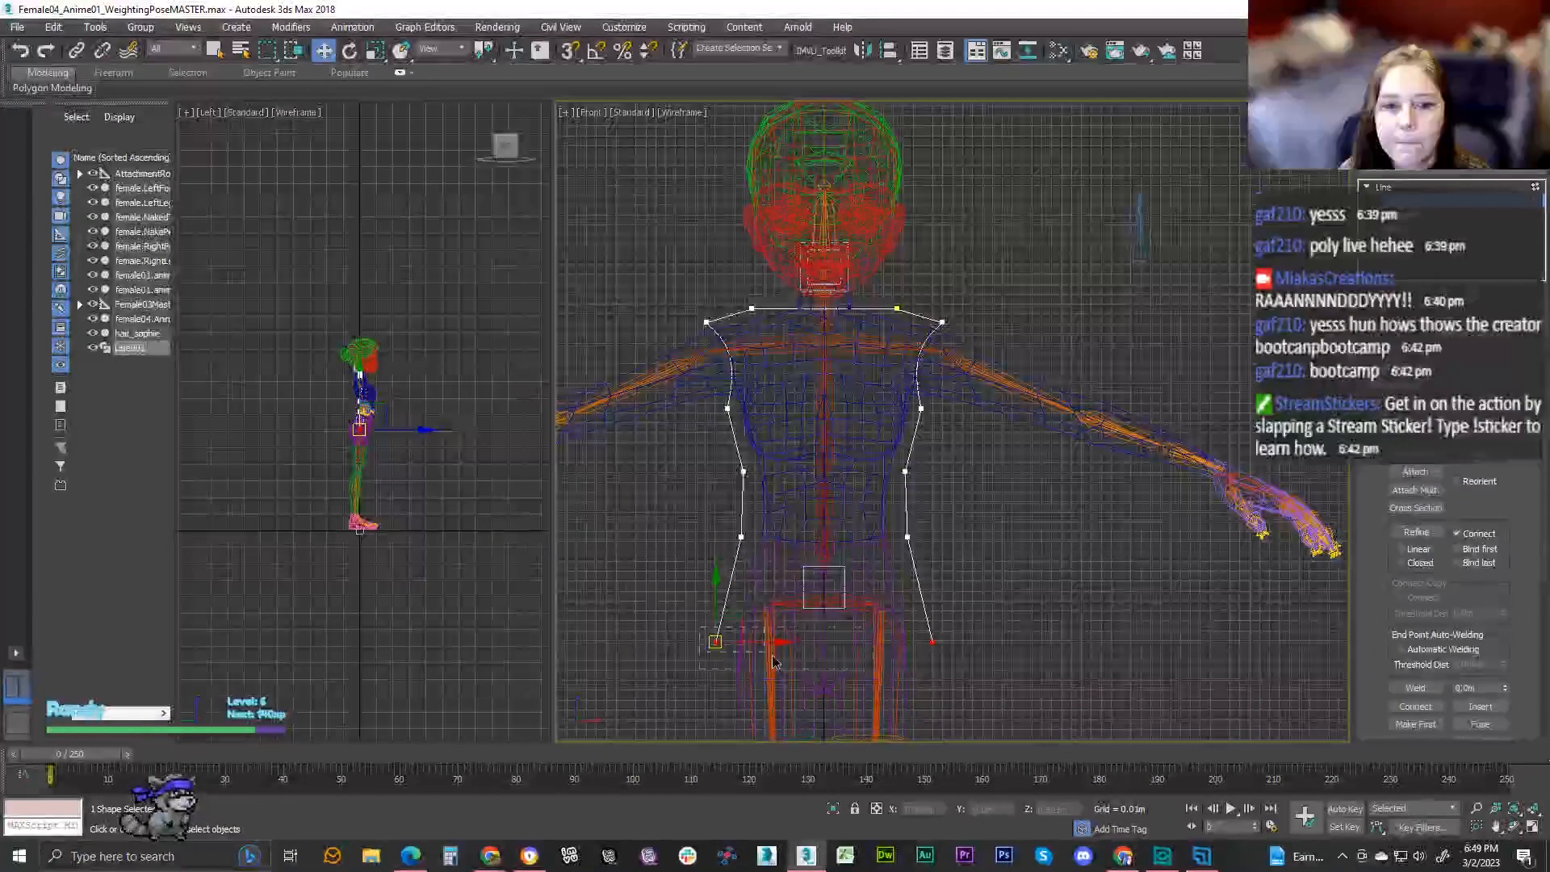
right_click(938, 643)
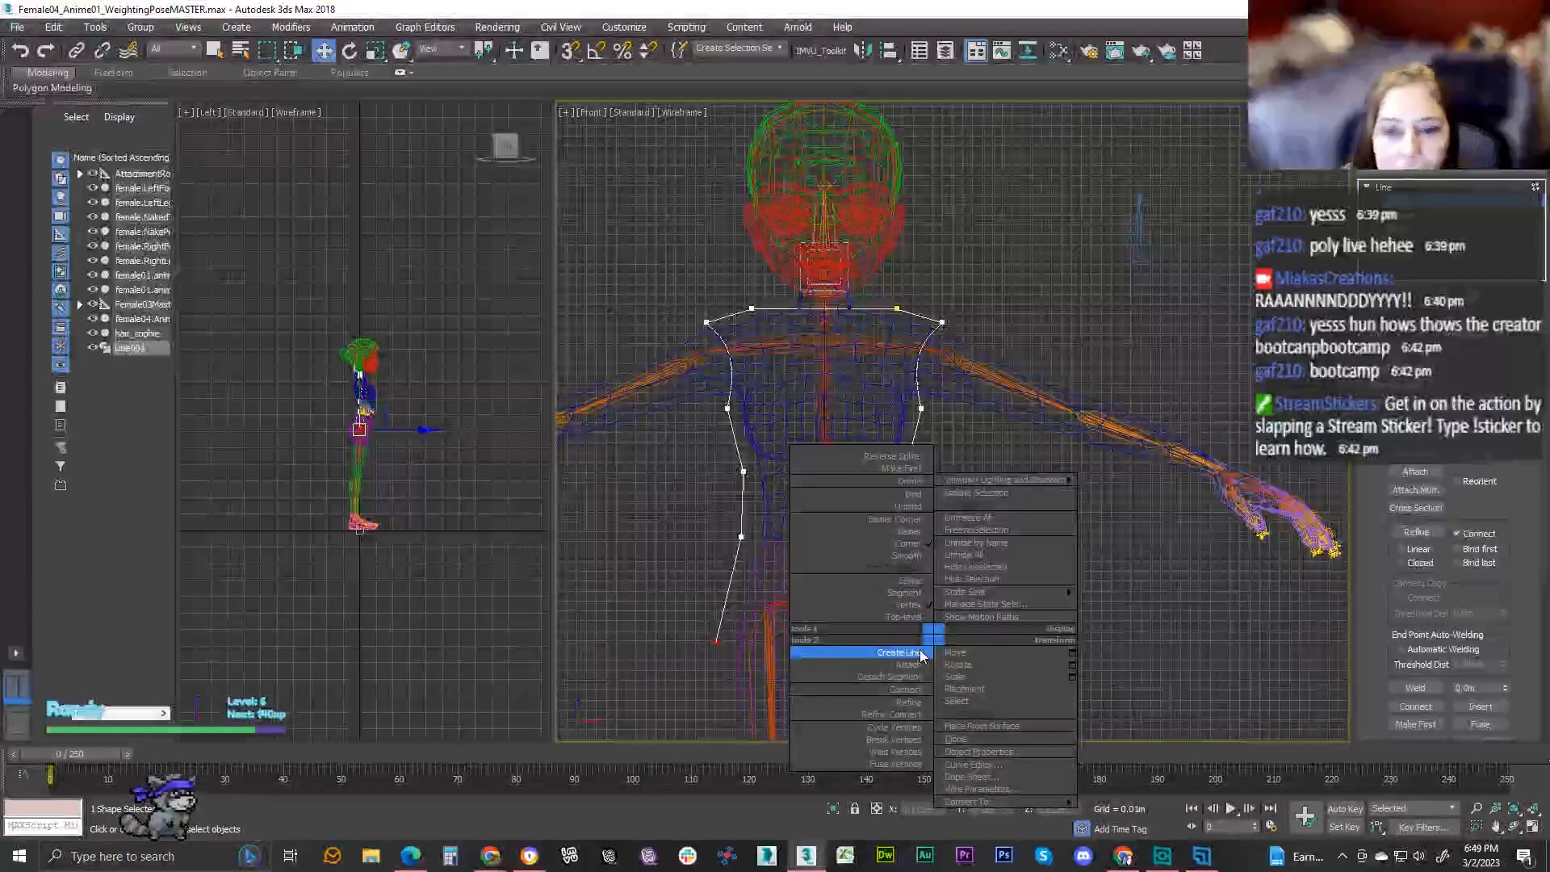
left_click(913, 717)
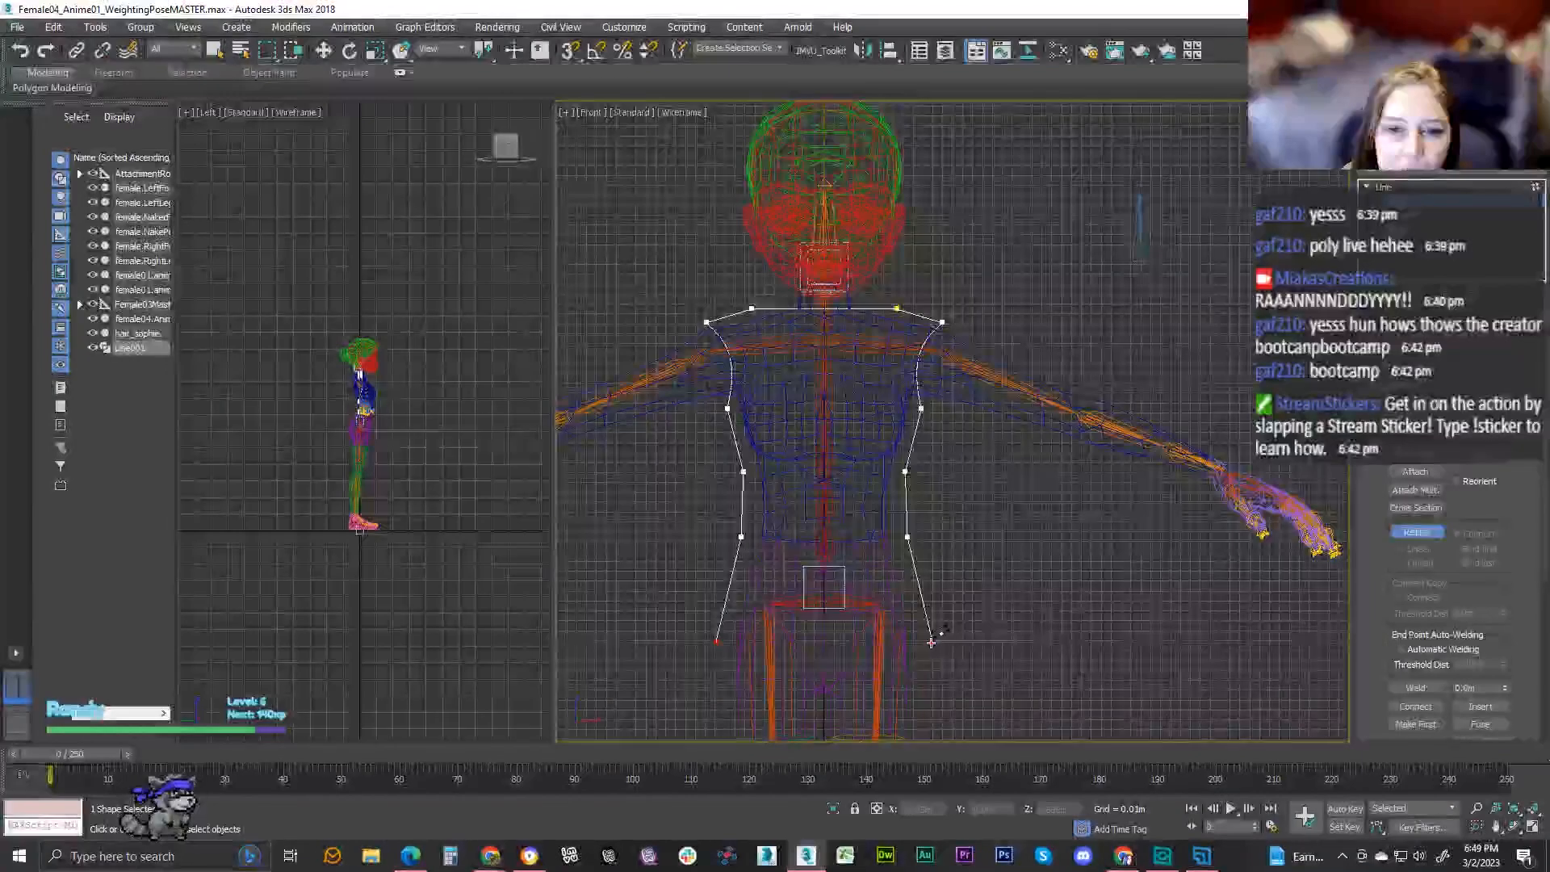
left_click(716, 641)
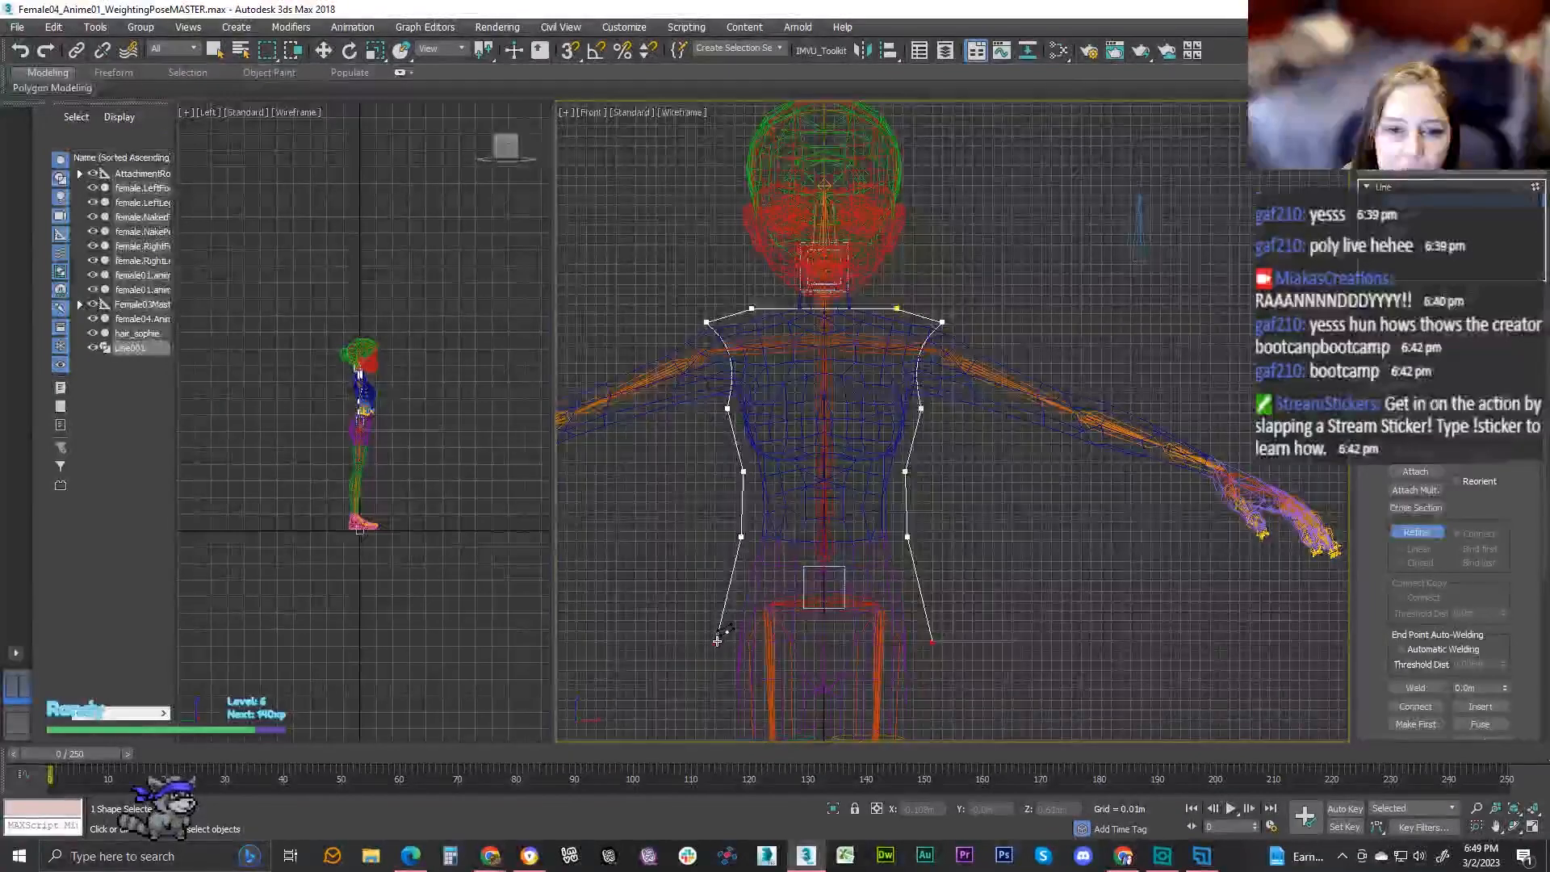
left_click(932, 642)
left_click(736, 456)
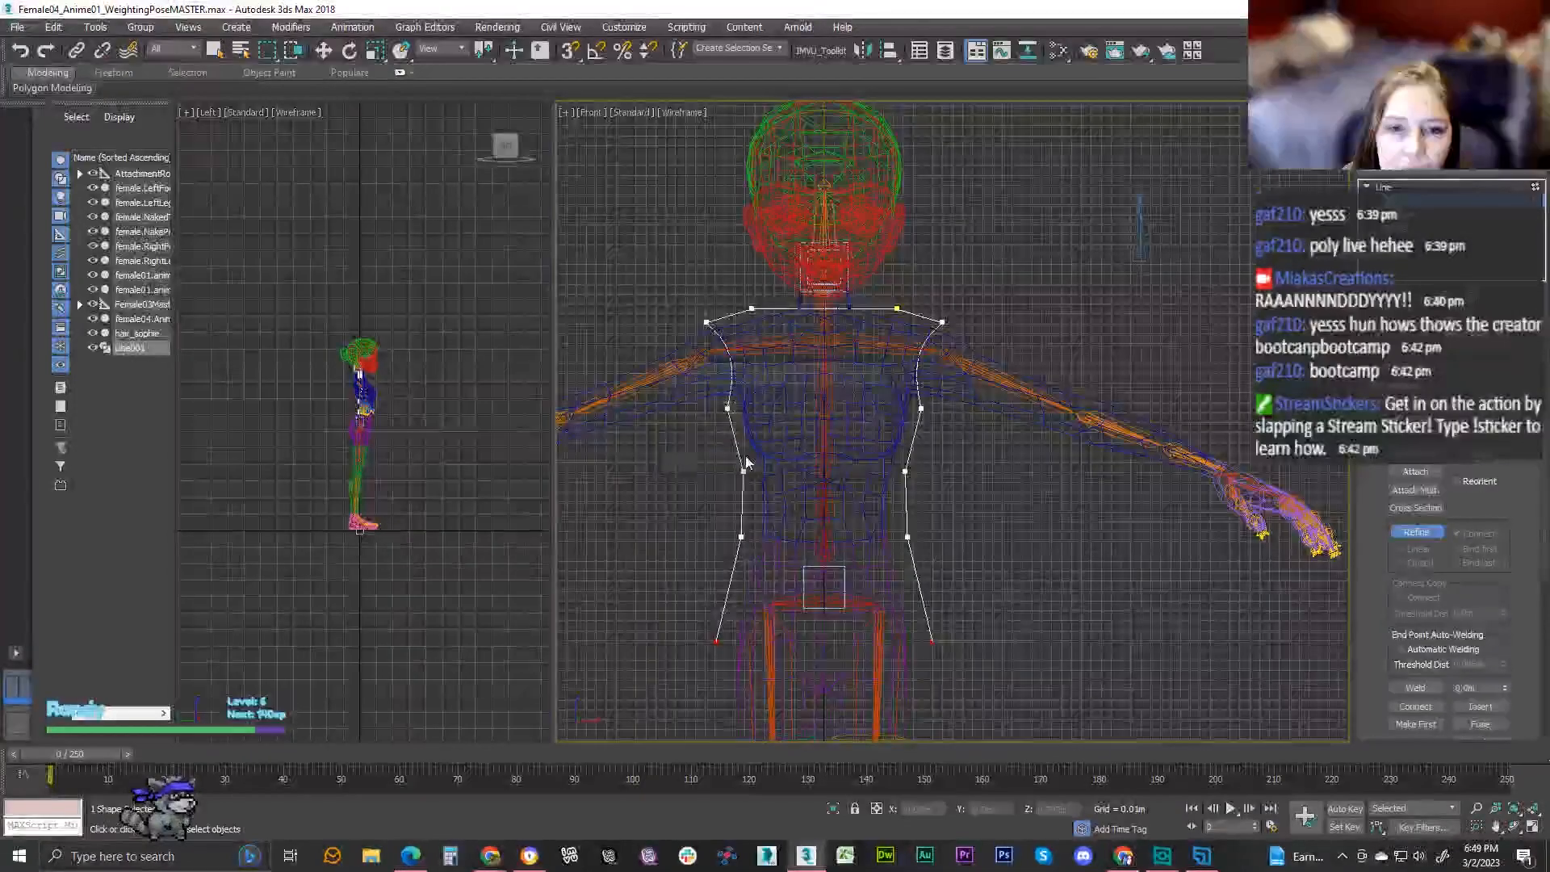
- Try Refine with Connect once more from the left hem vertex to the right one, choosing Connect Only
left_click(716, 640)
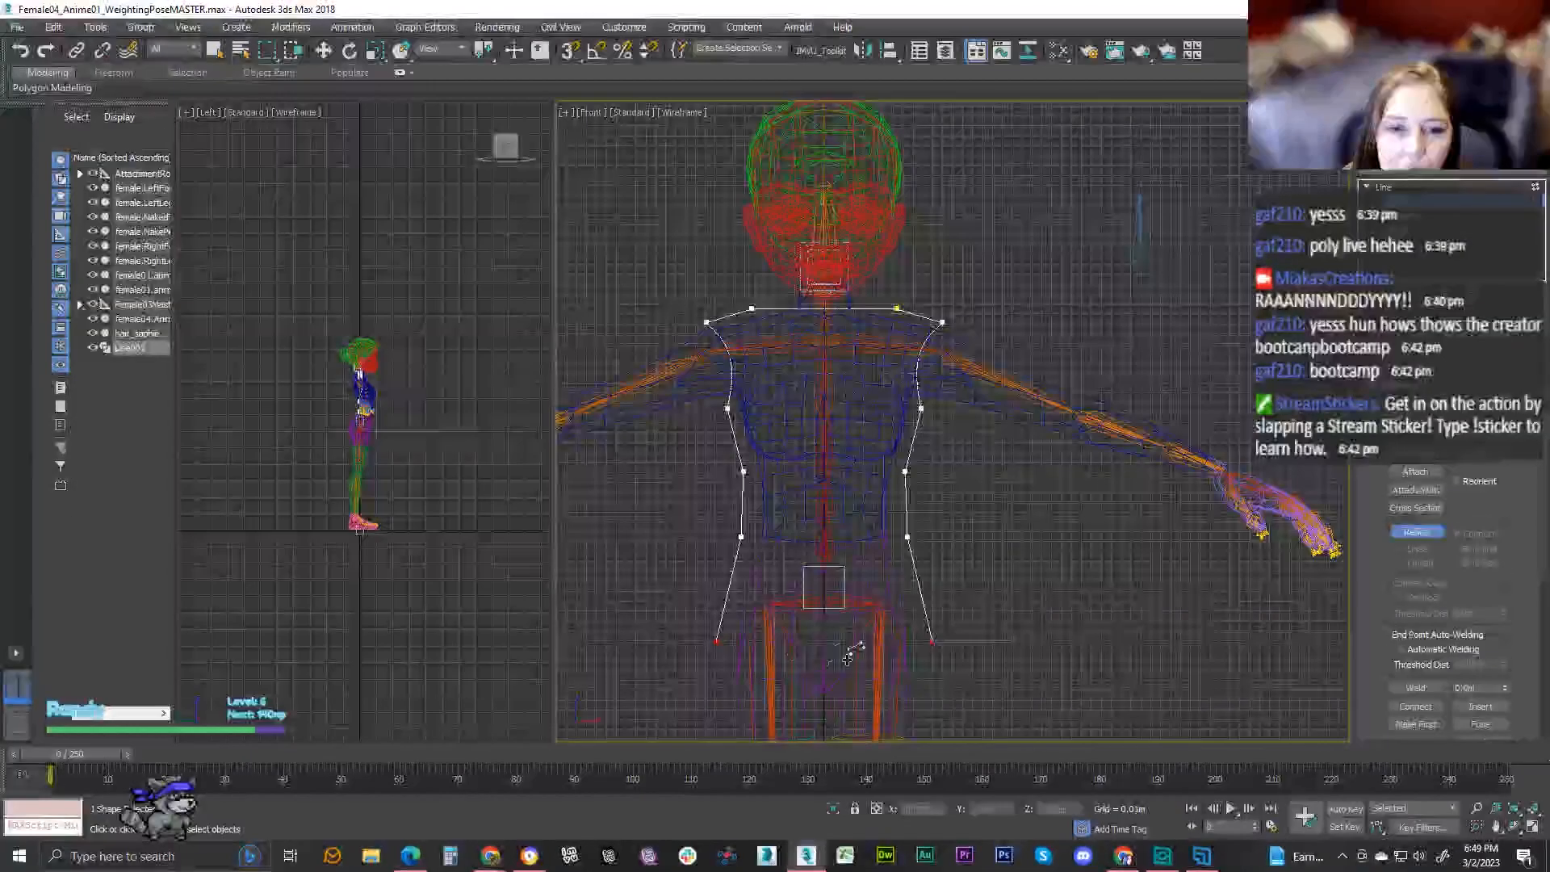
left_click(934, 641)
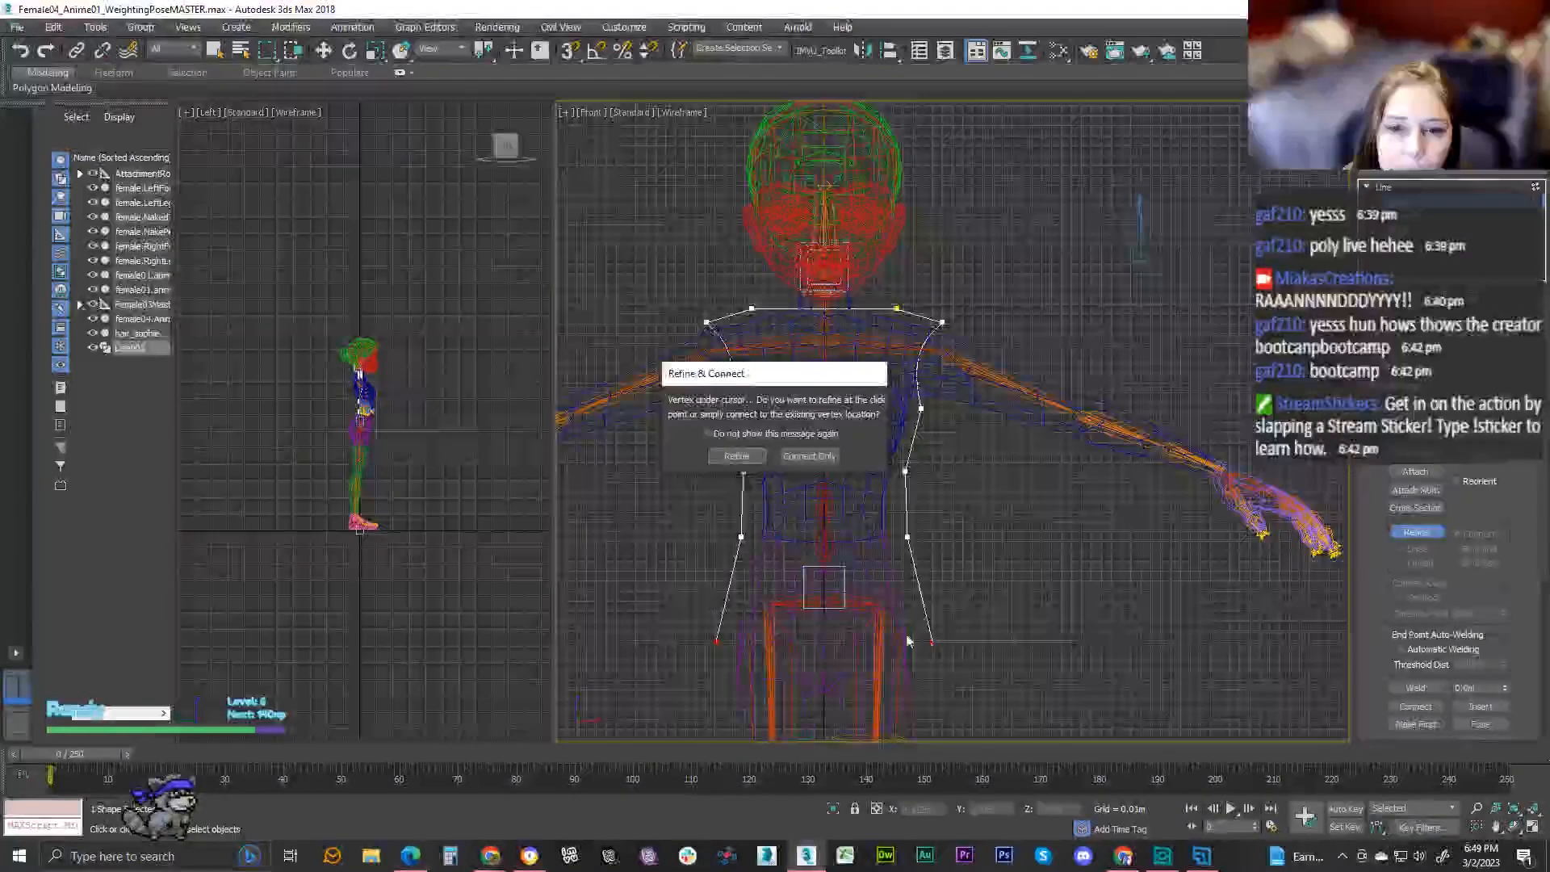
left_click(807, 457)
key("w")
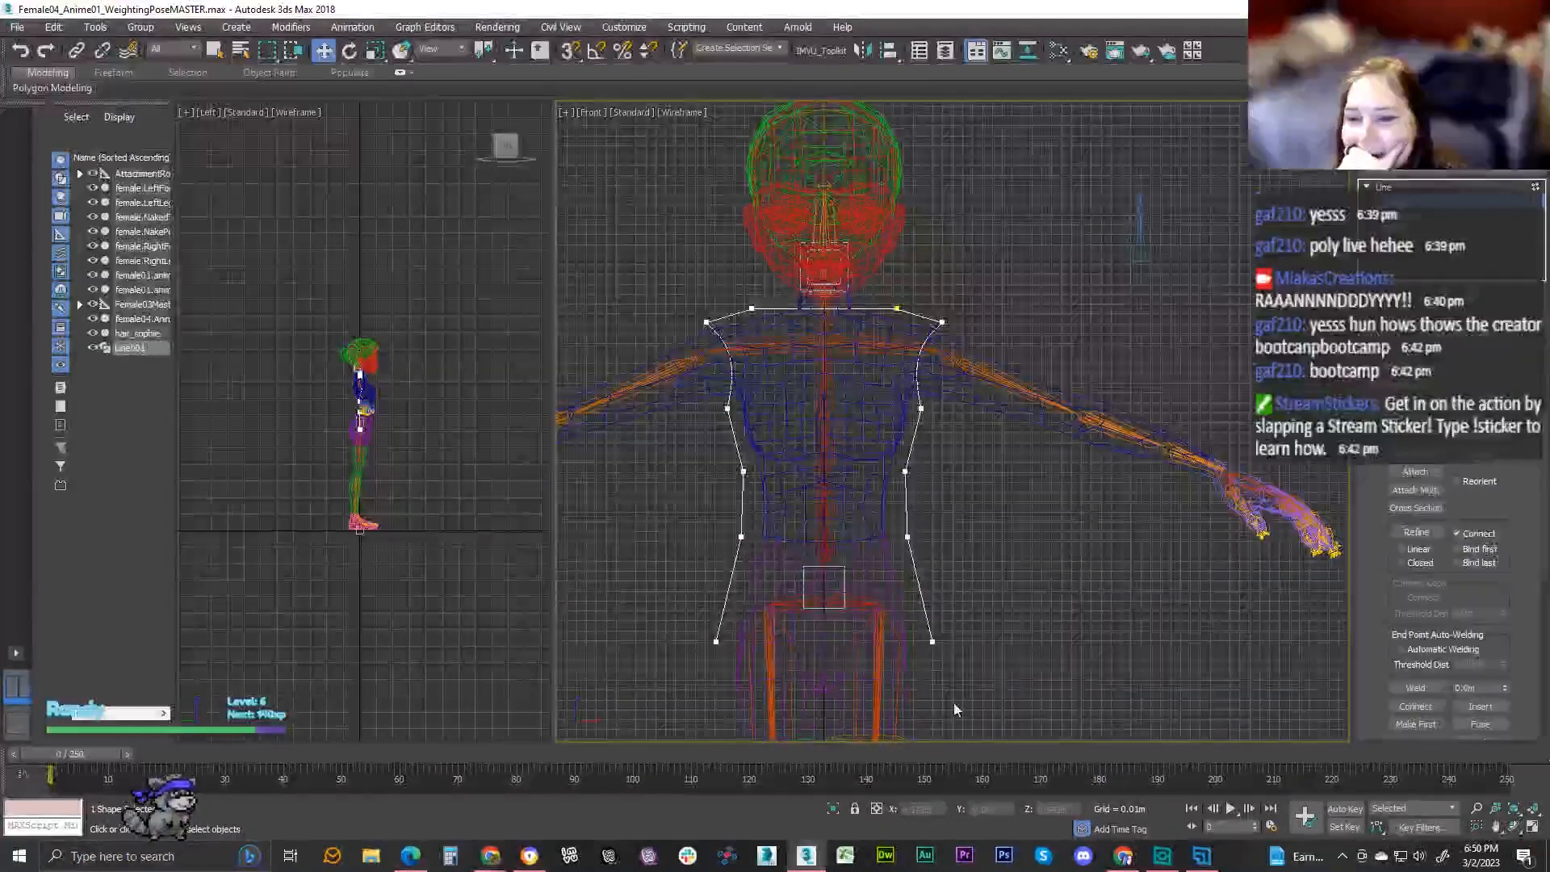
- Select both bottom end vertices and try to join them with the Connect command
left_click_drag(983, 687, 981, 684)
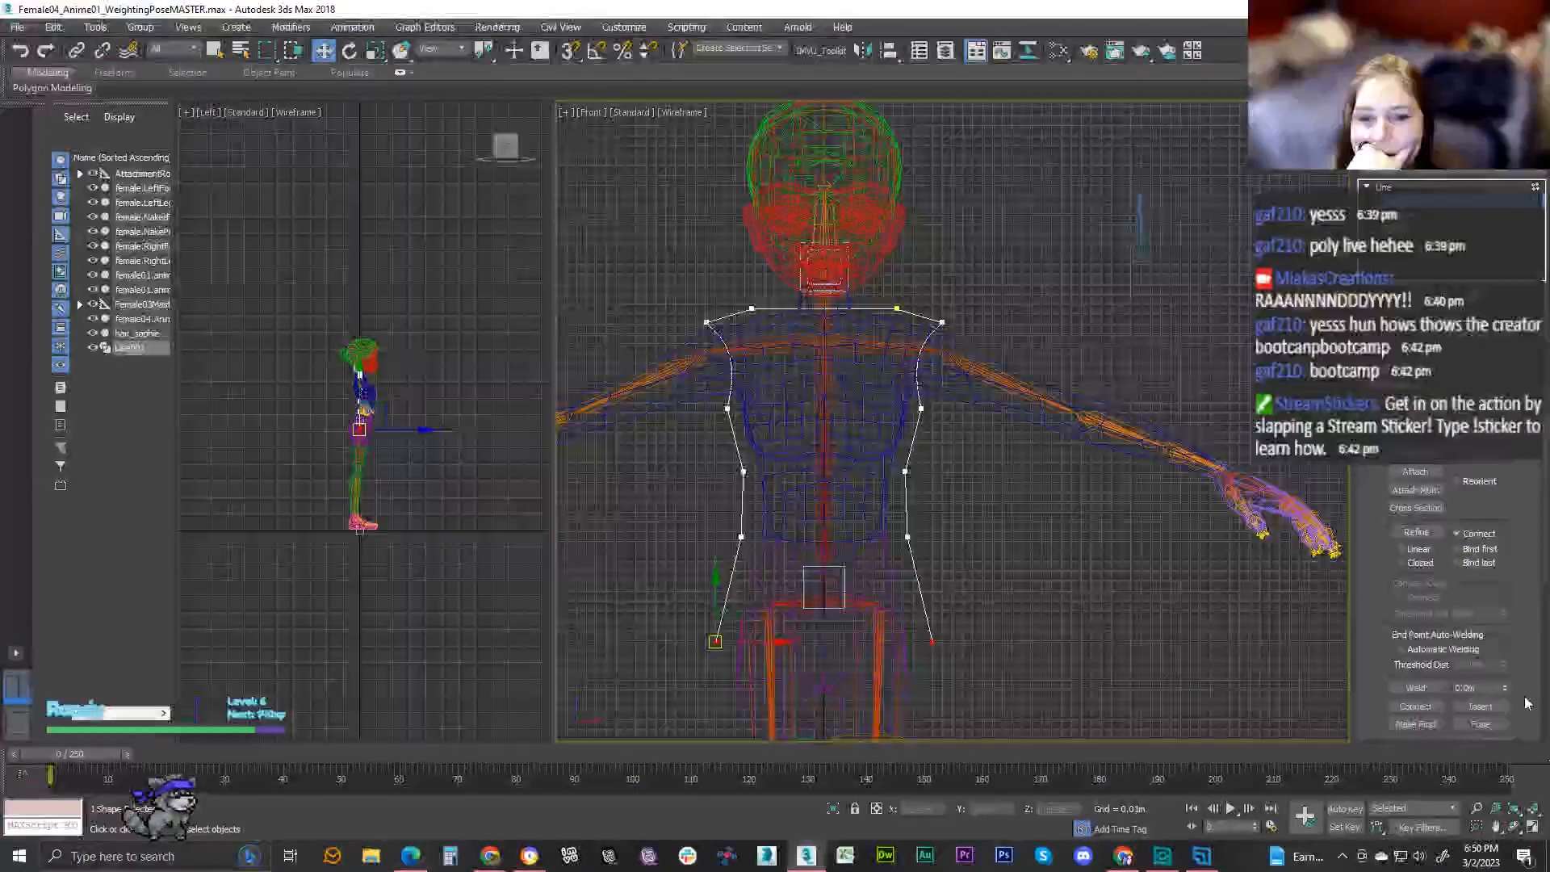
left_click(1421, 707)
scroll(1422, 705, "down", 2)
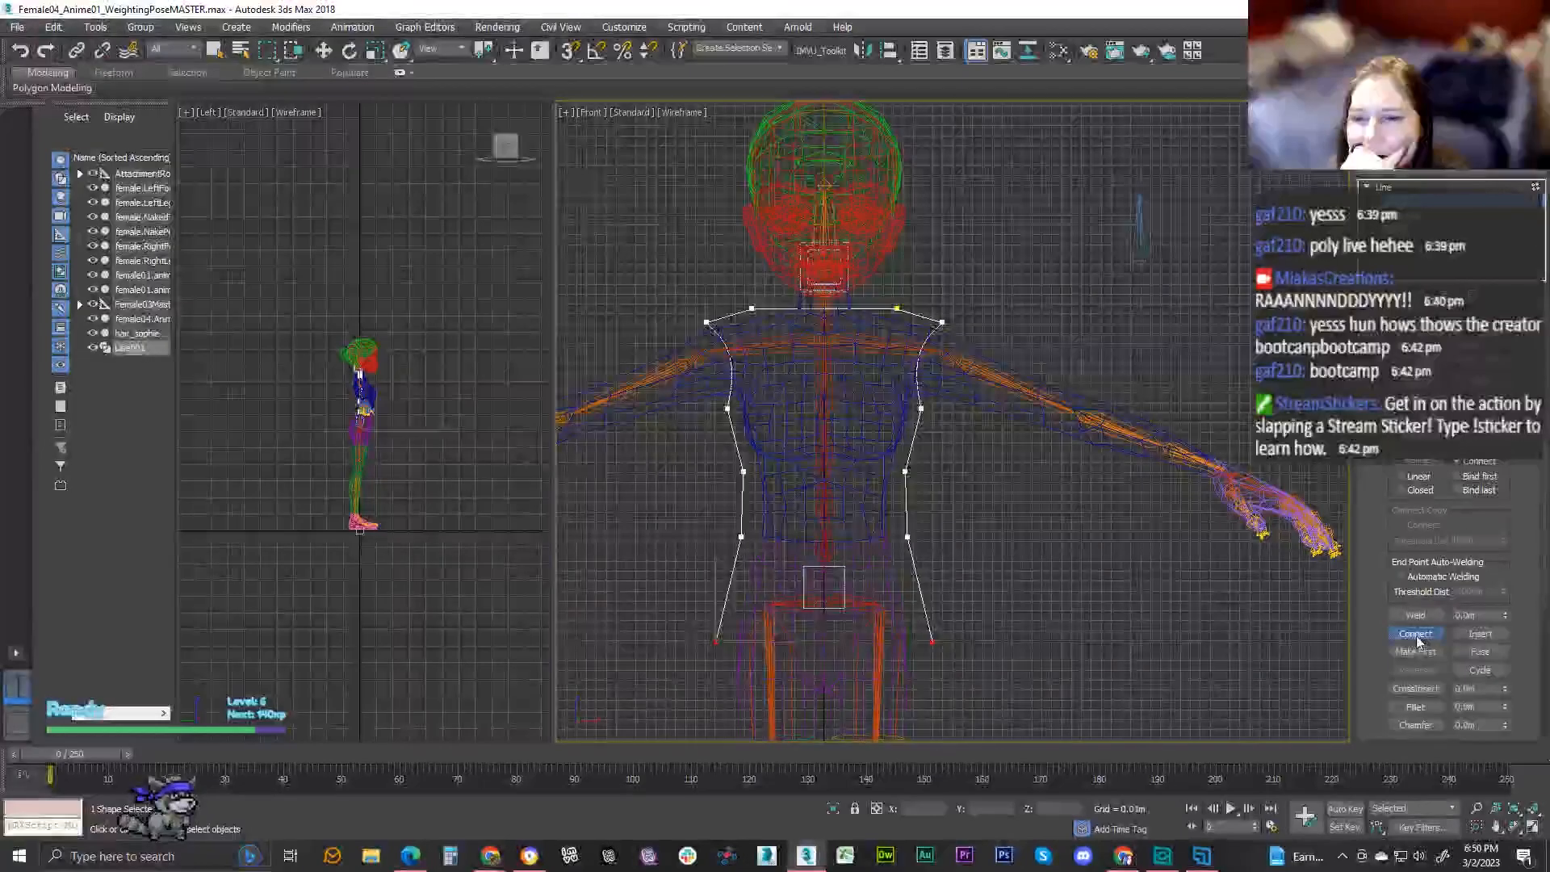
left_click(1416, 634)
- At segment level, use Create Line to draw a straight hem between the two bottom end vertices, accepting the vertex weld
scroll(1416, 639, "down", 2)
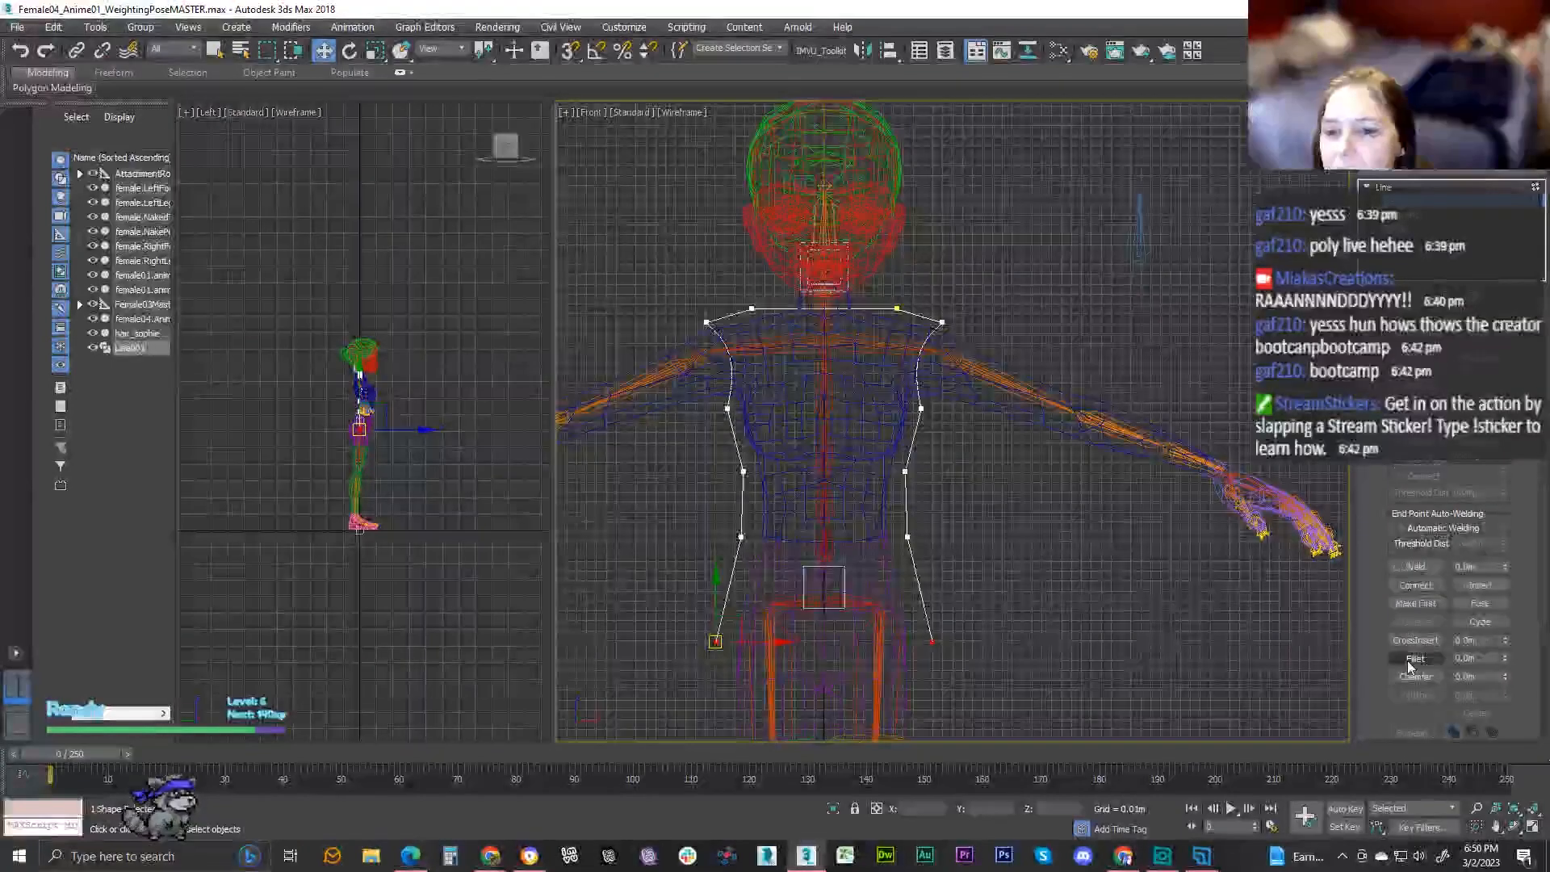
scroll(1378, 706, "down", 7)
scroll(1378, 705, "down", 3)
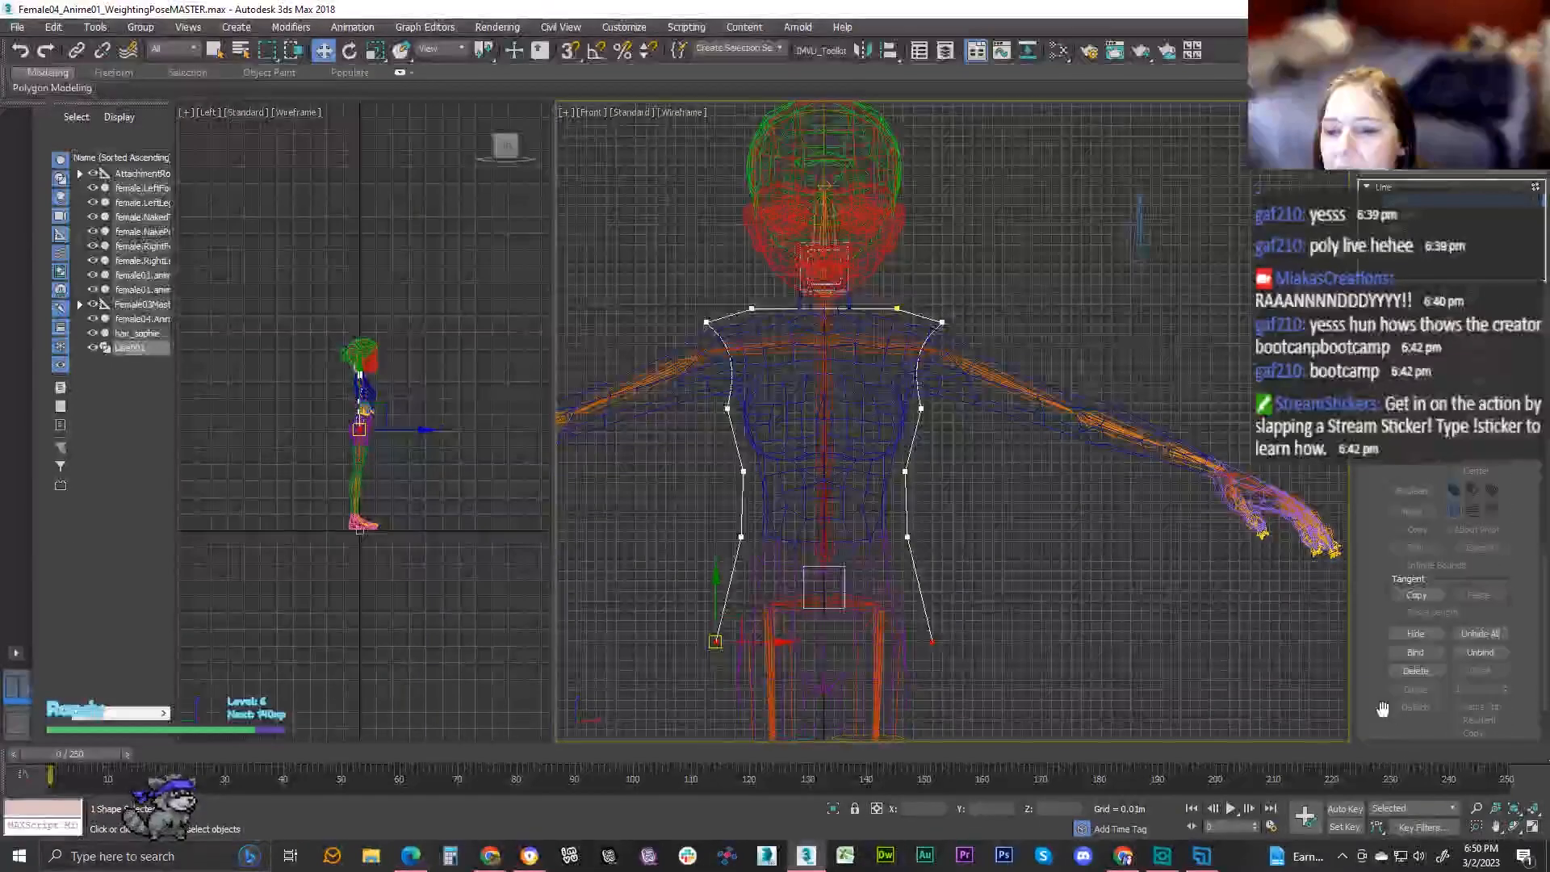
scroll(1382, 709, "up", 15)
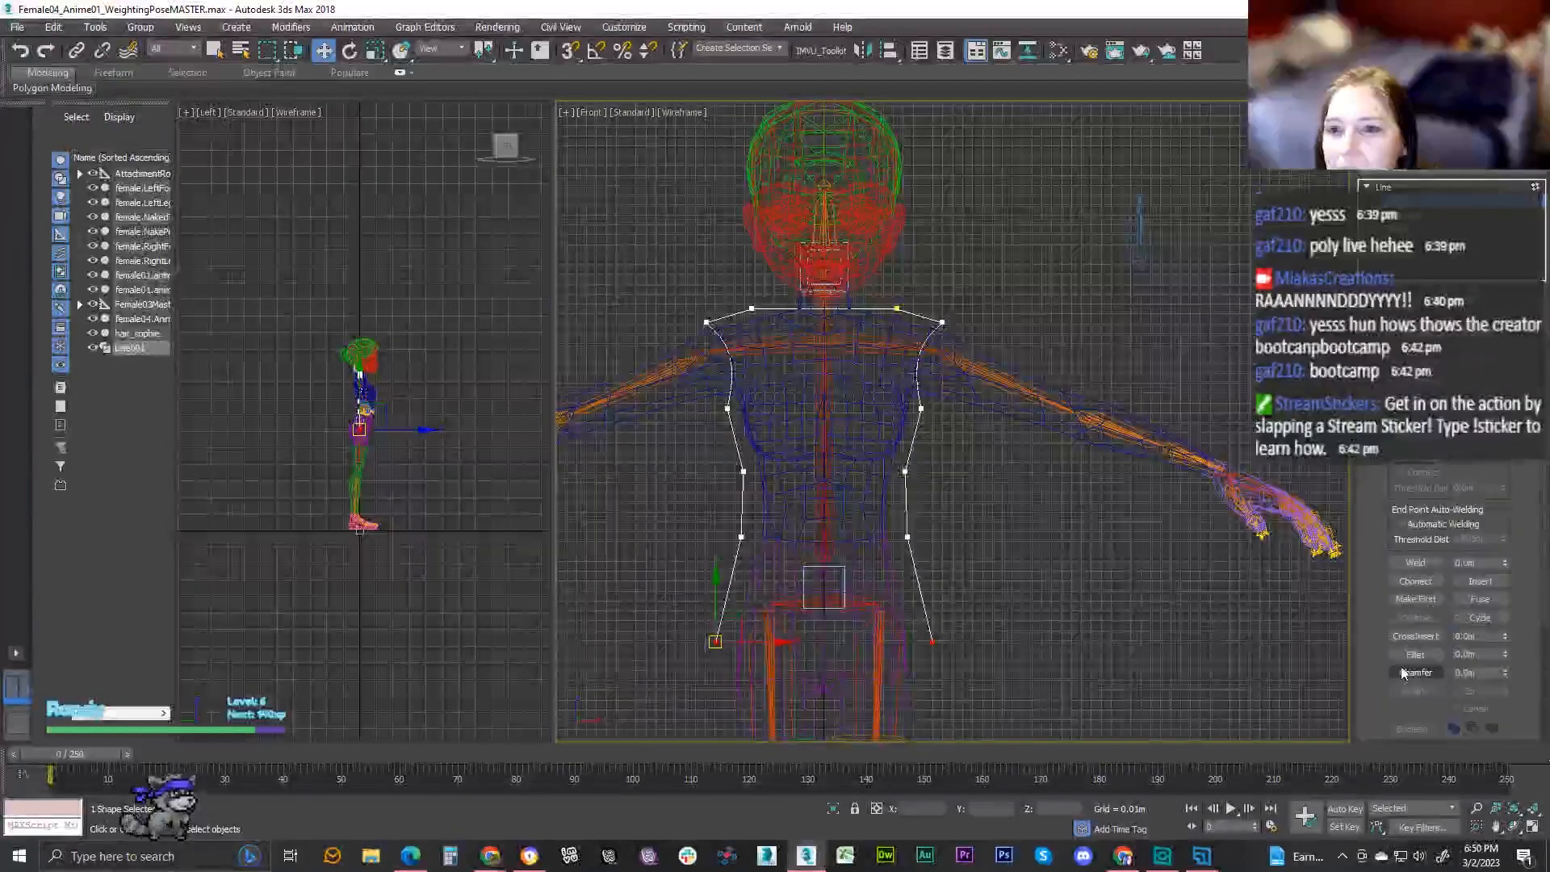
scroll(1397, 667, "up", 6)
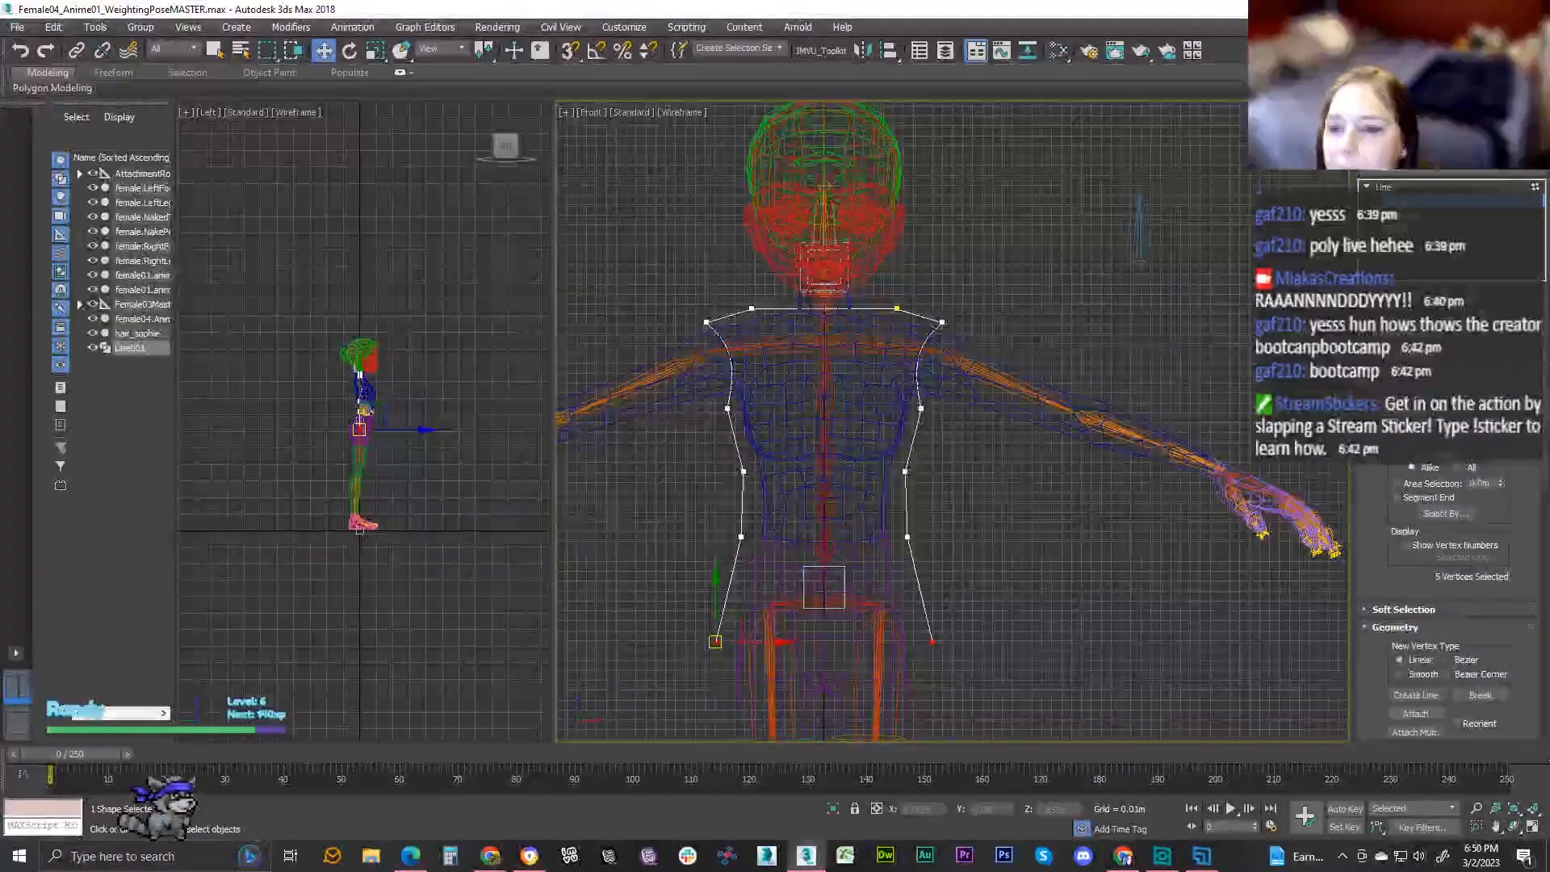
key("2")
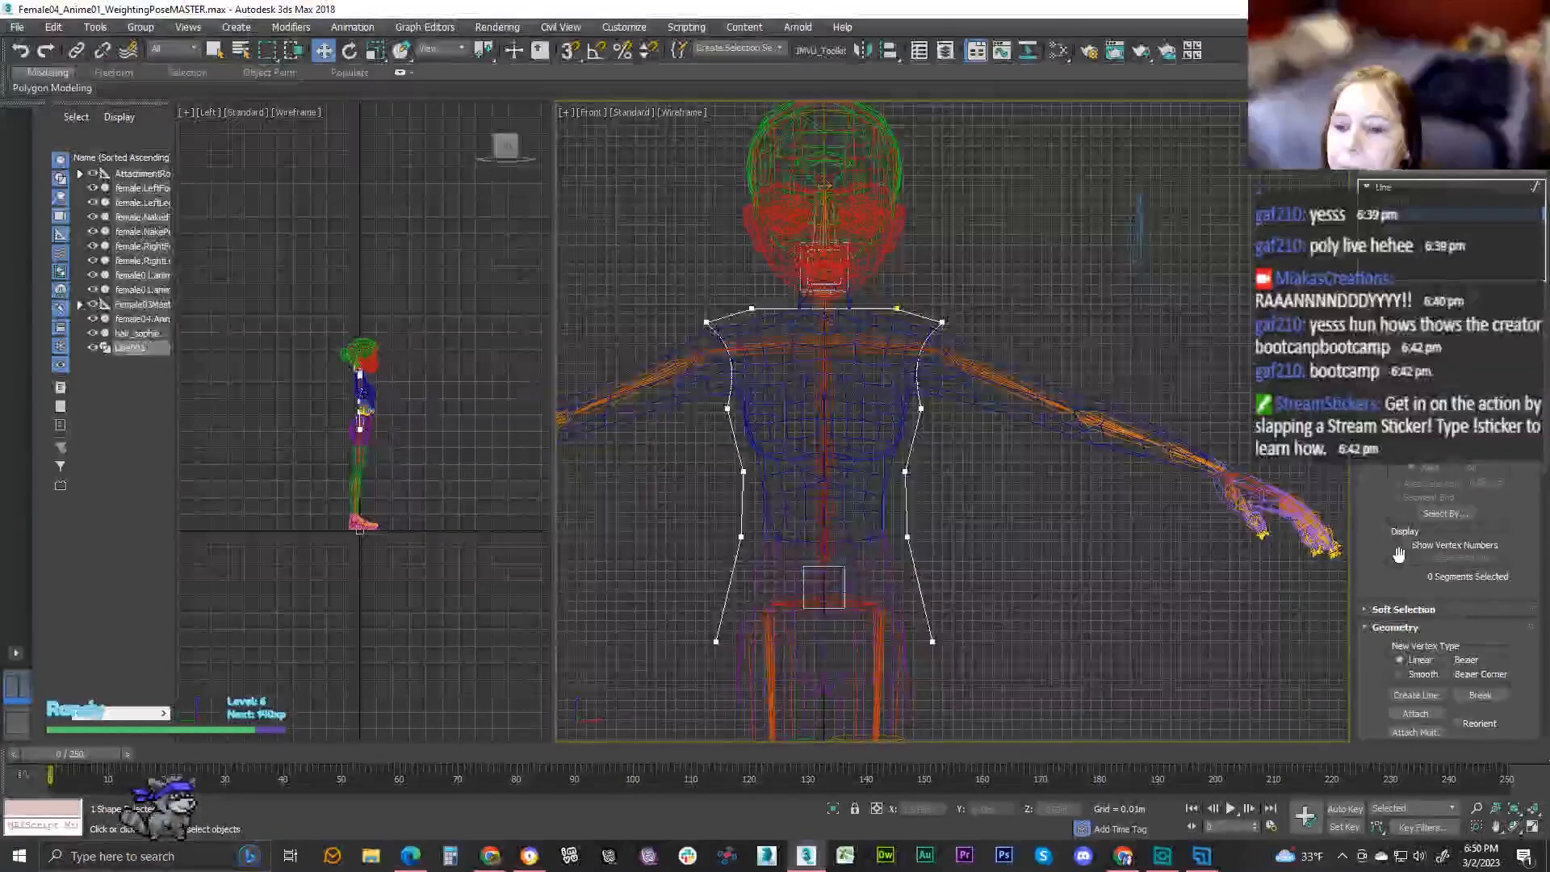
scroll(1400, 557, "down", 2)
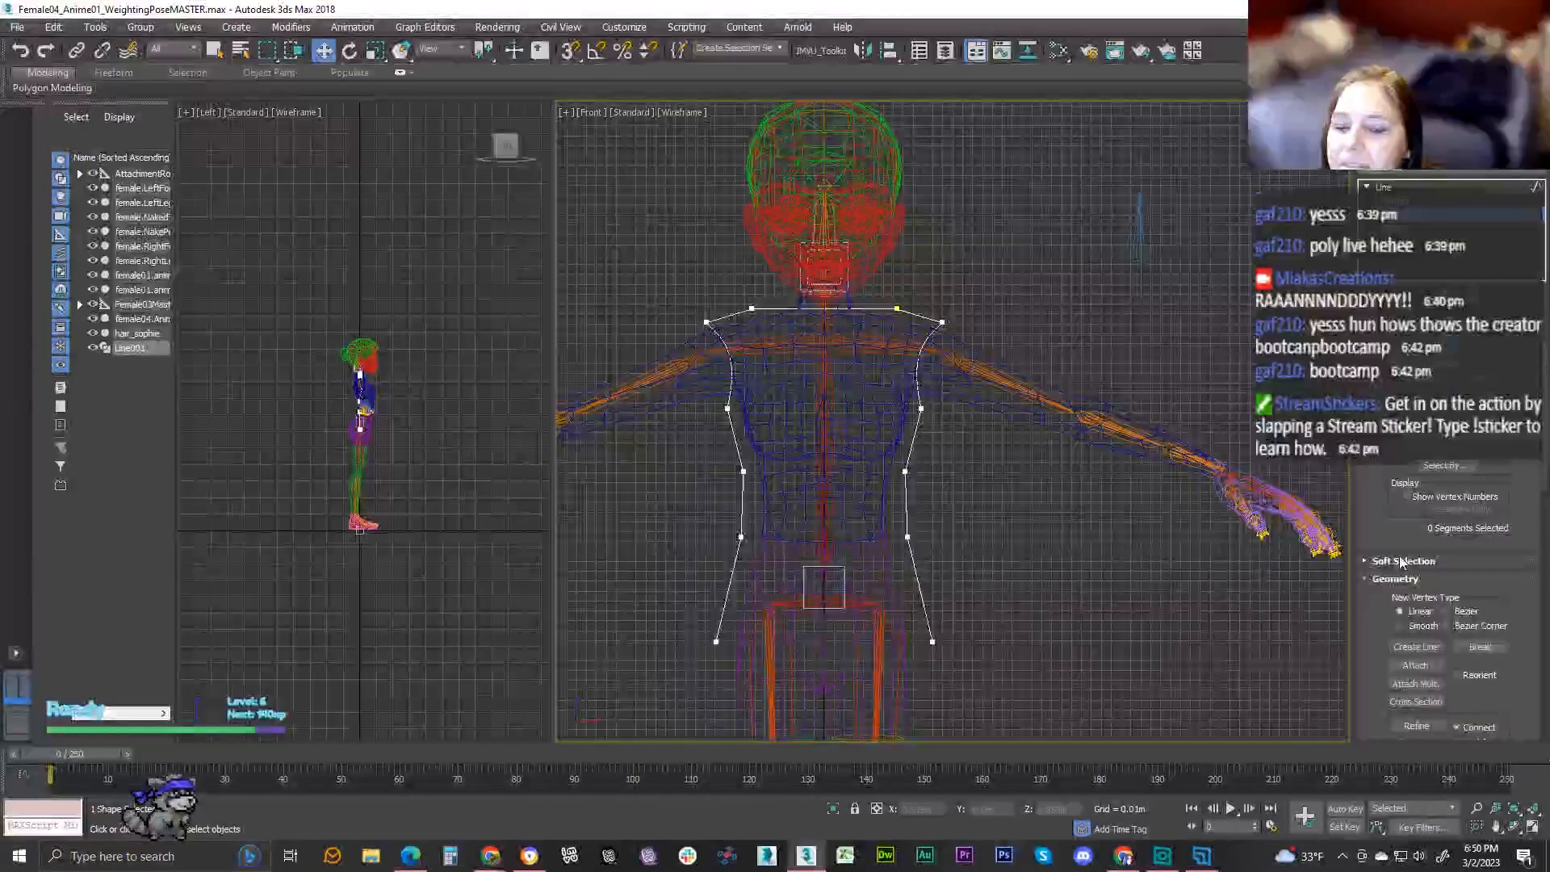
left_click(1416, 646)
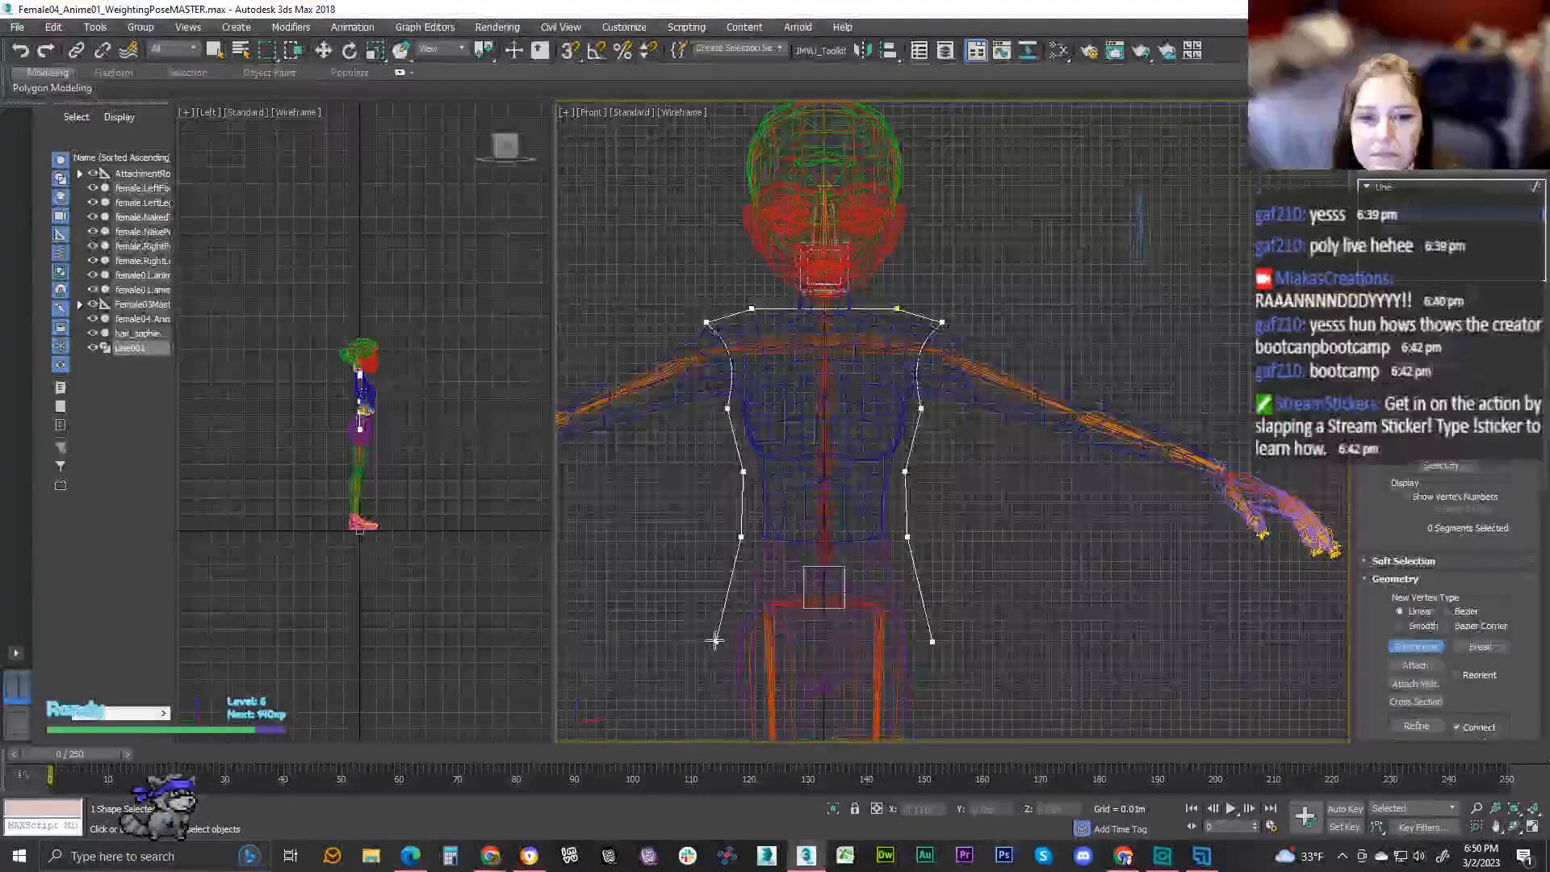
left_click(714, 642)
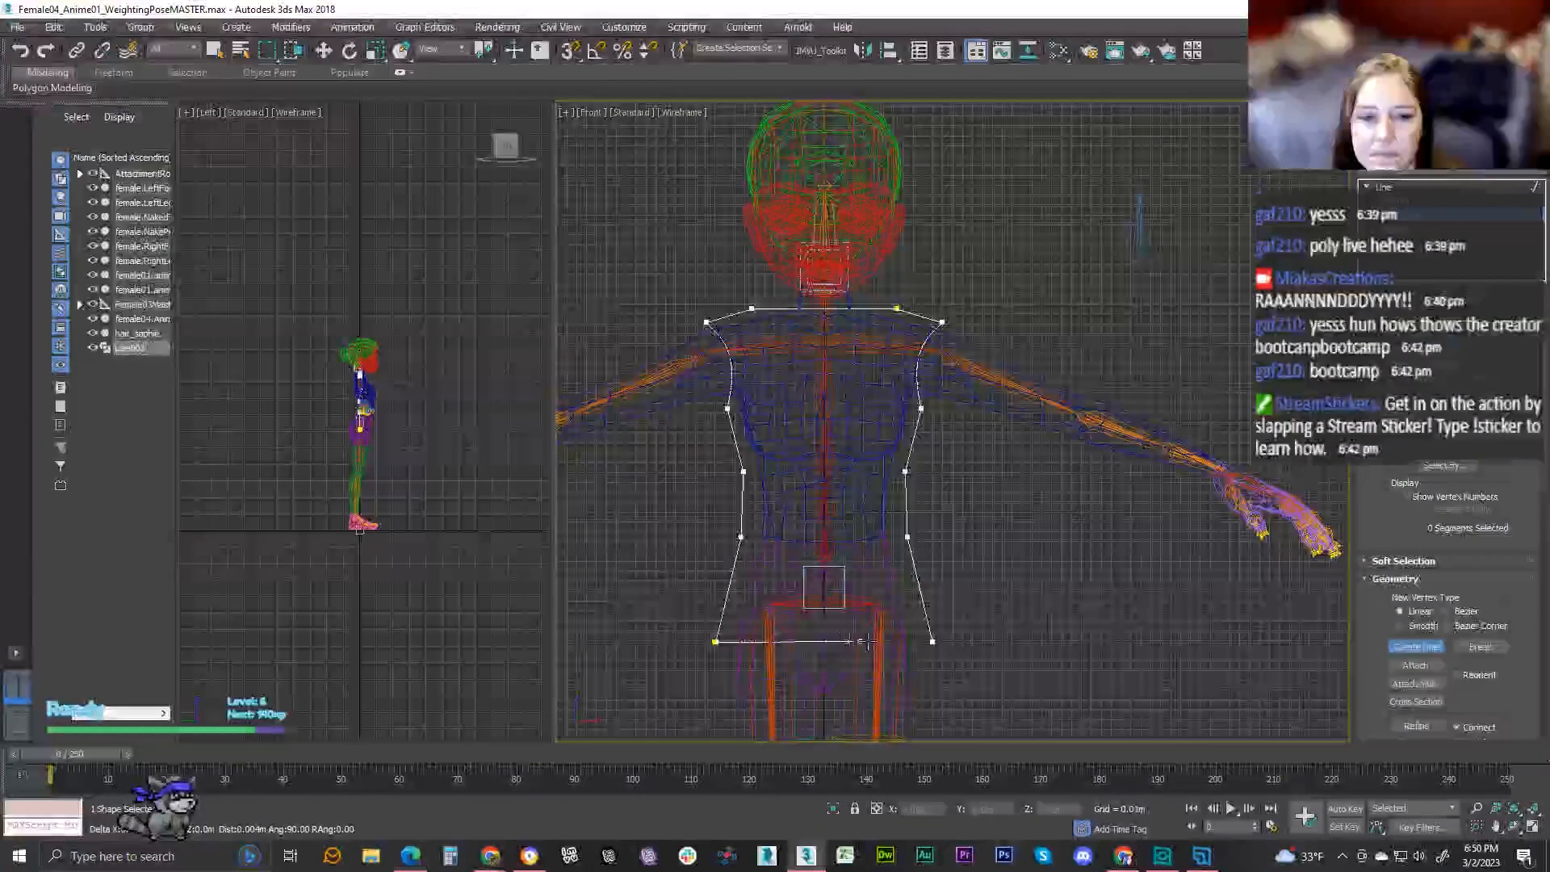
left_click(933, 641)
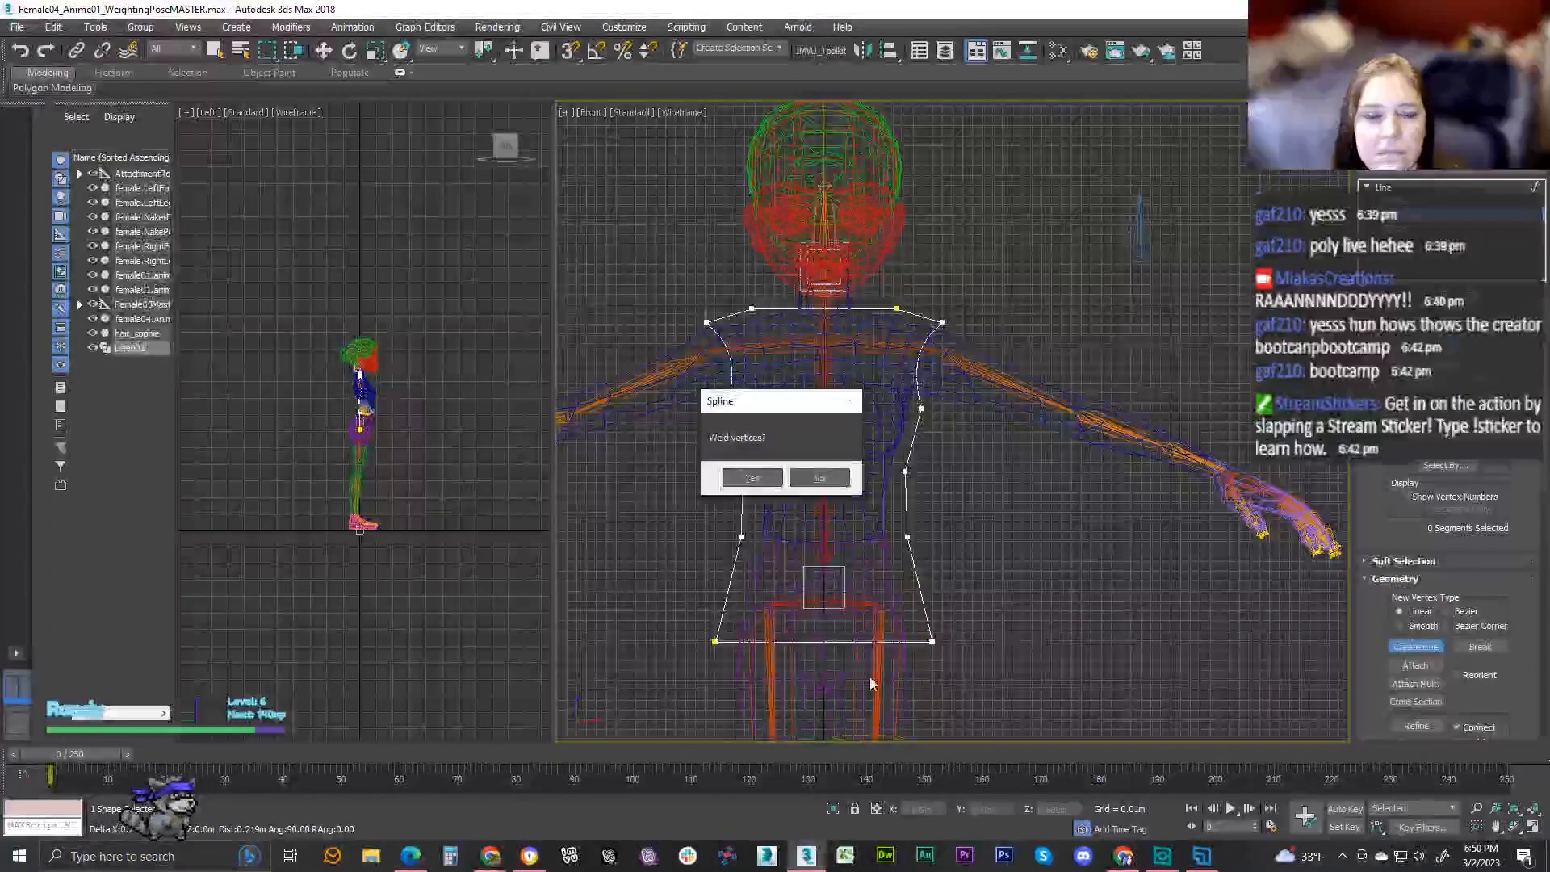
left_click(751, 479)
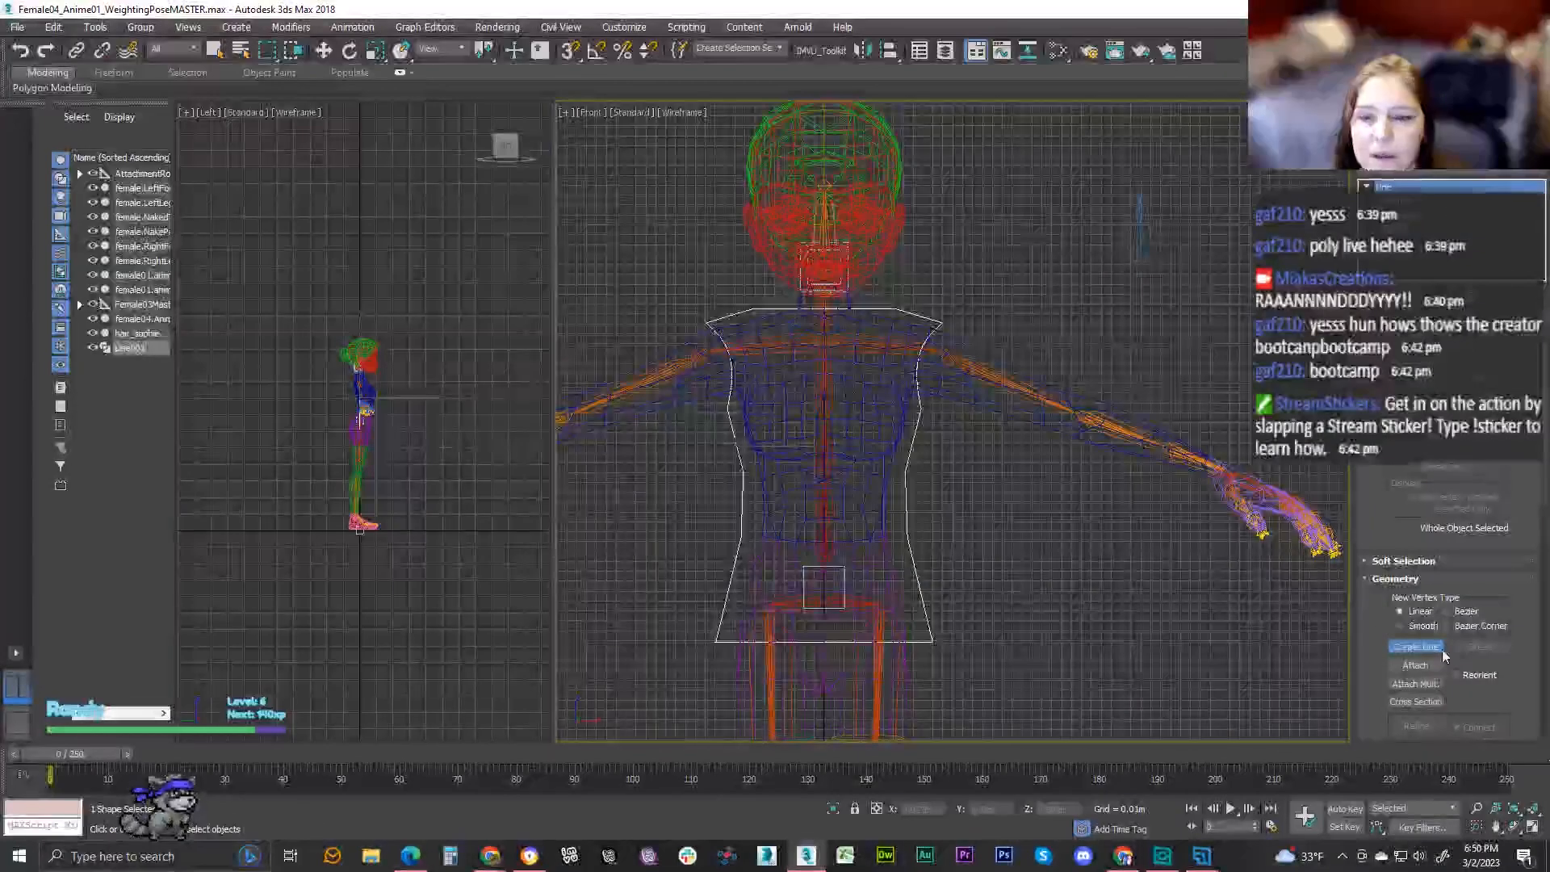
- Switch the outline to vertex level and leave the Create Line command without adding another segment
left_click(1400, 200)
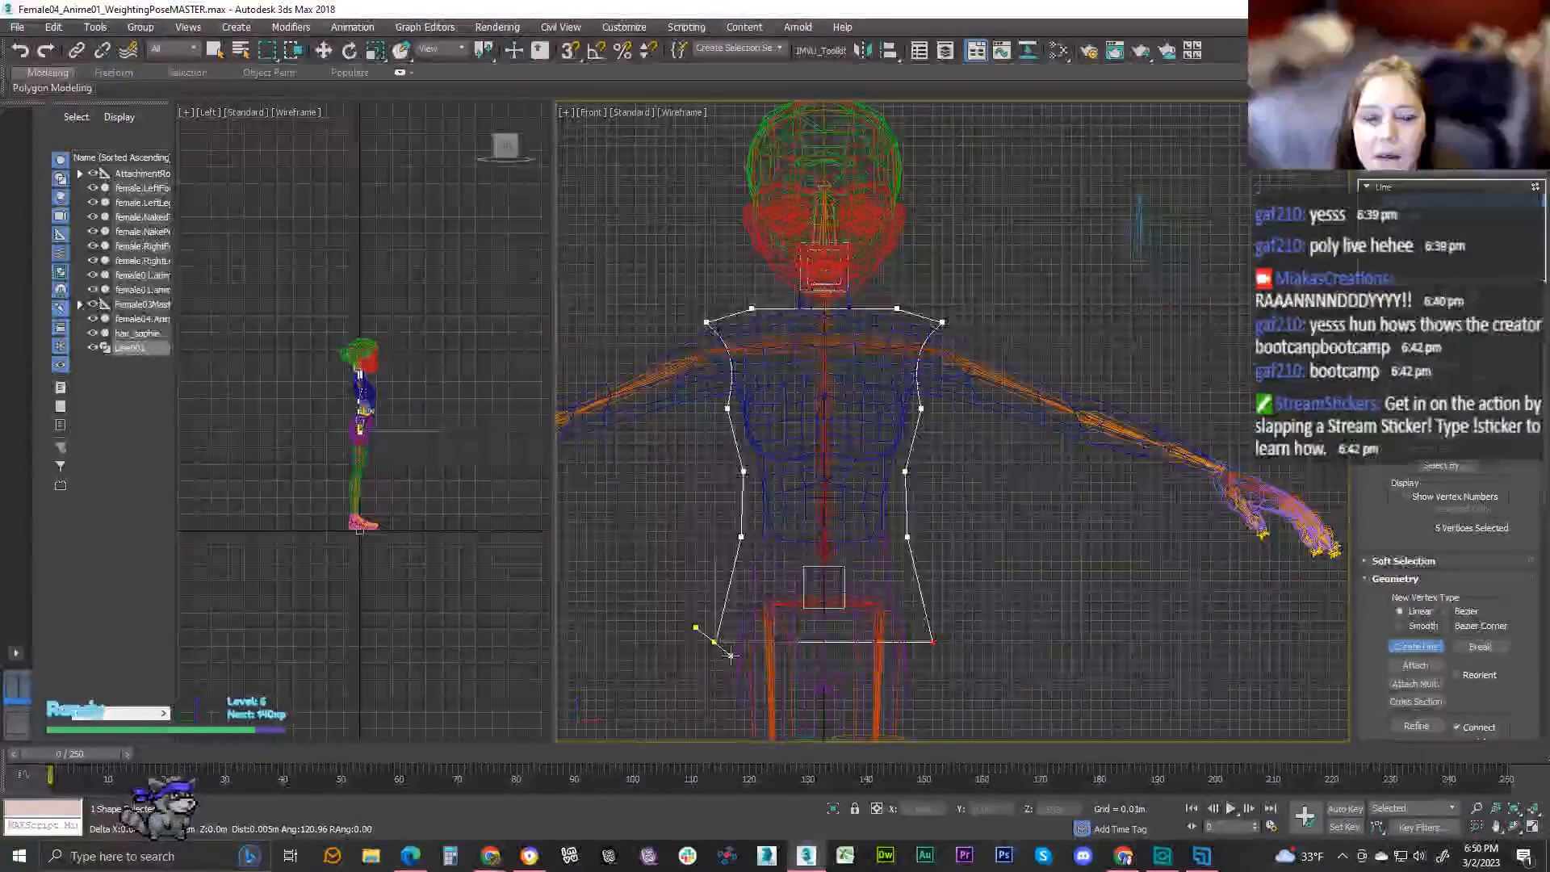
left_click(291, 27)
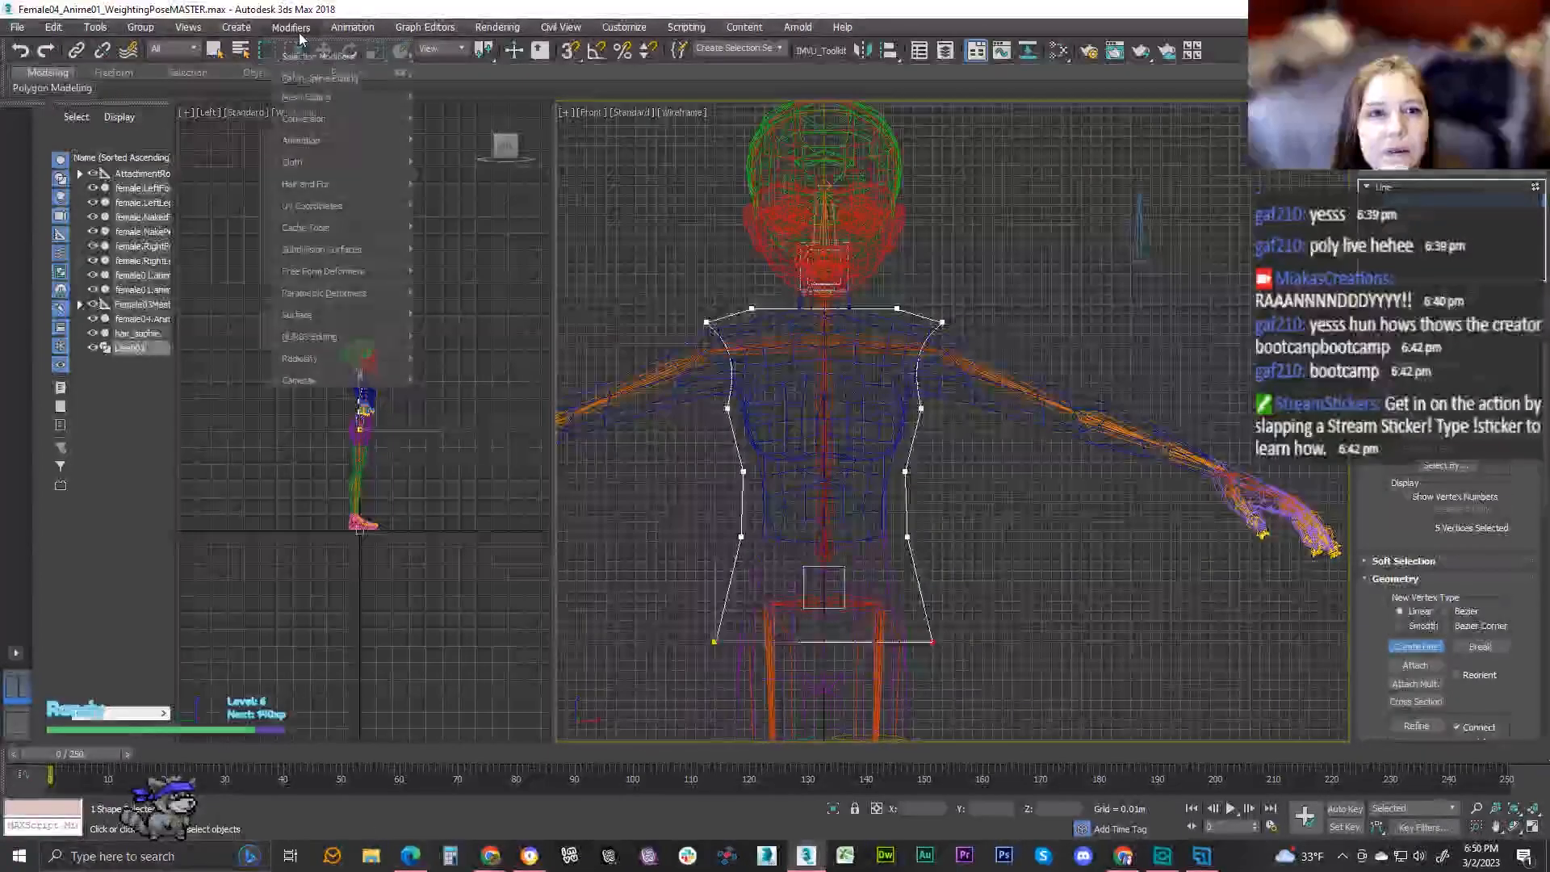
left_click(321, 50)
- Weld the two overlapping vertices at the hem's left corner using a weld threshold of 0.373 m
left_click_drag(689, 583, 741, 678)
scroll(726, 667, "down", 4)
scroll(726, 666, "up", 7)
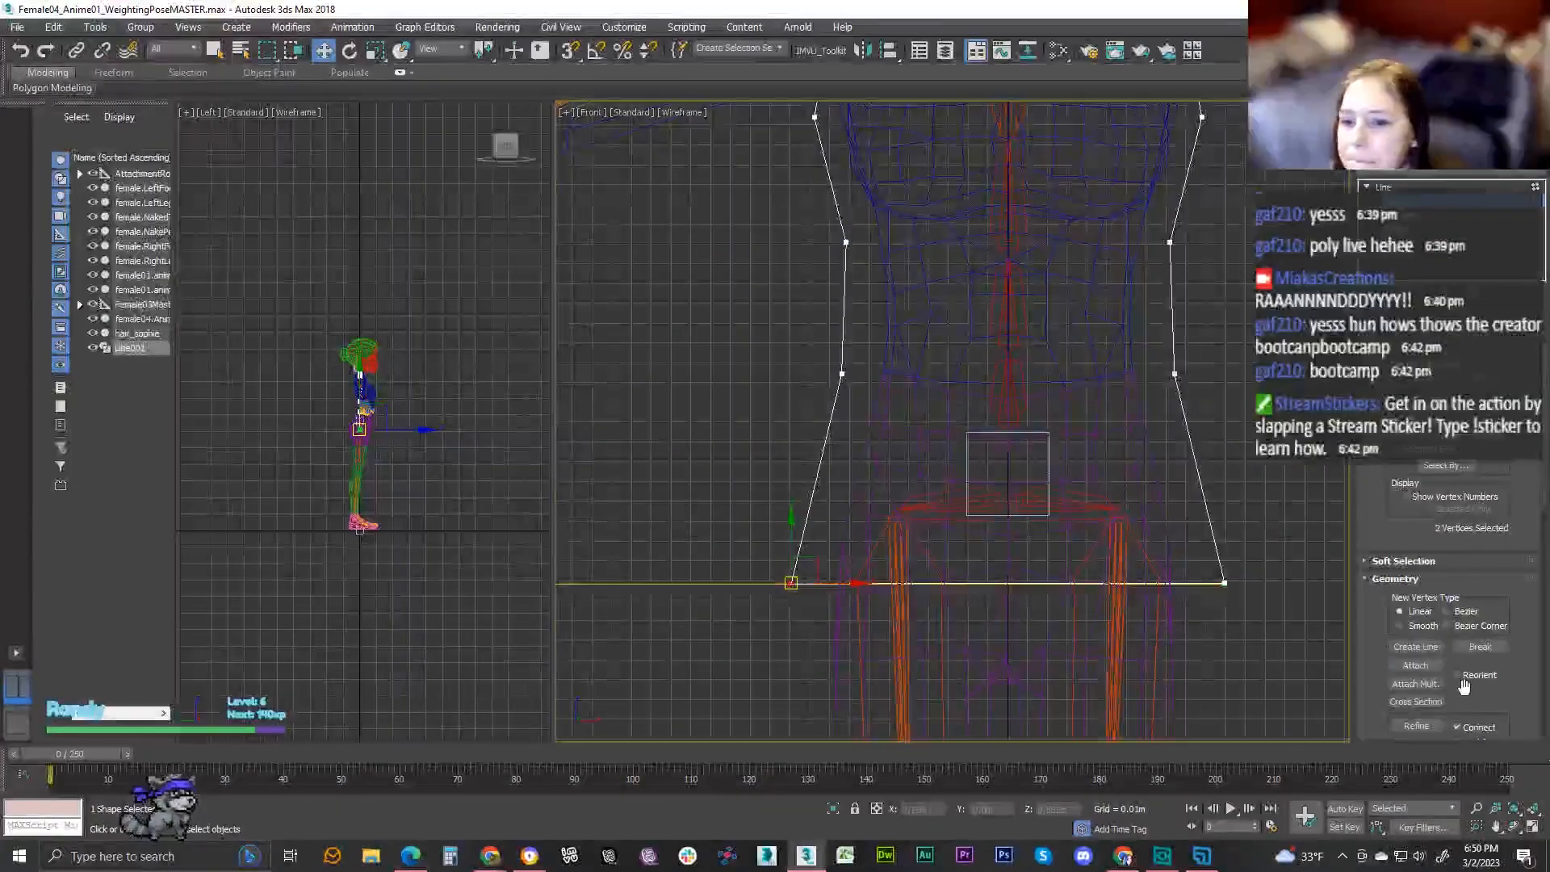
scroll(1485, 710, "up", 2)
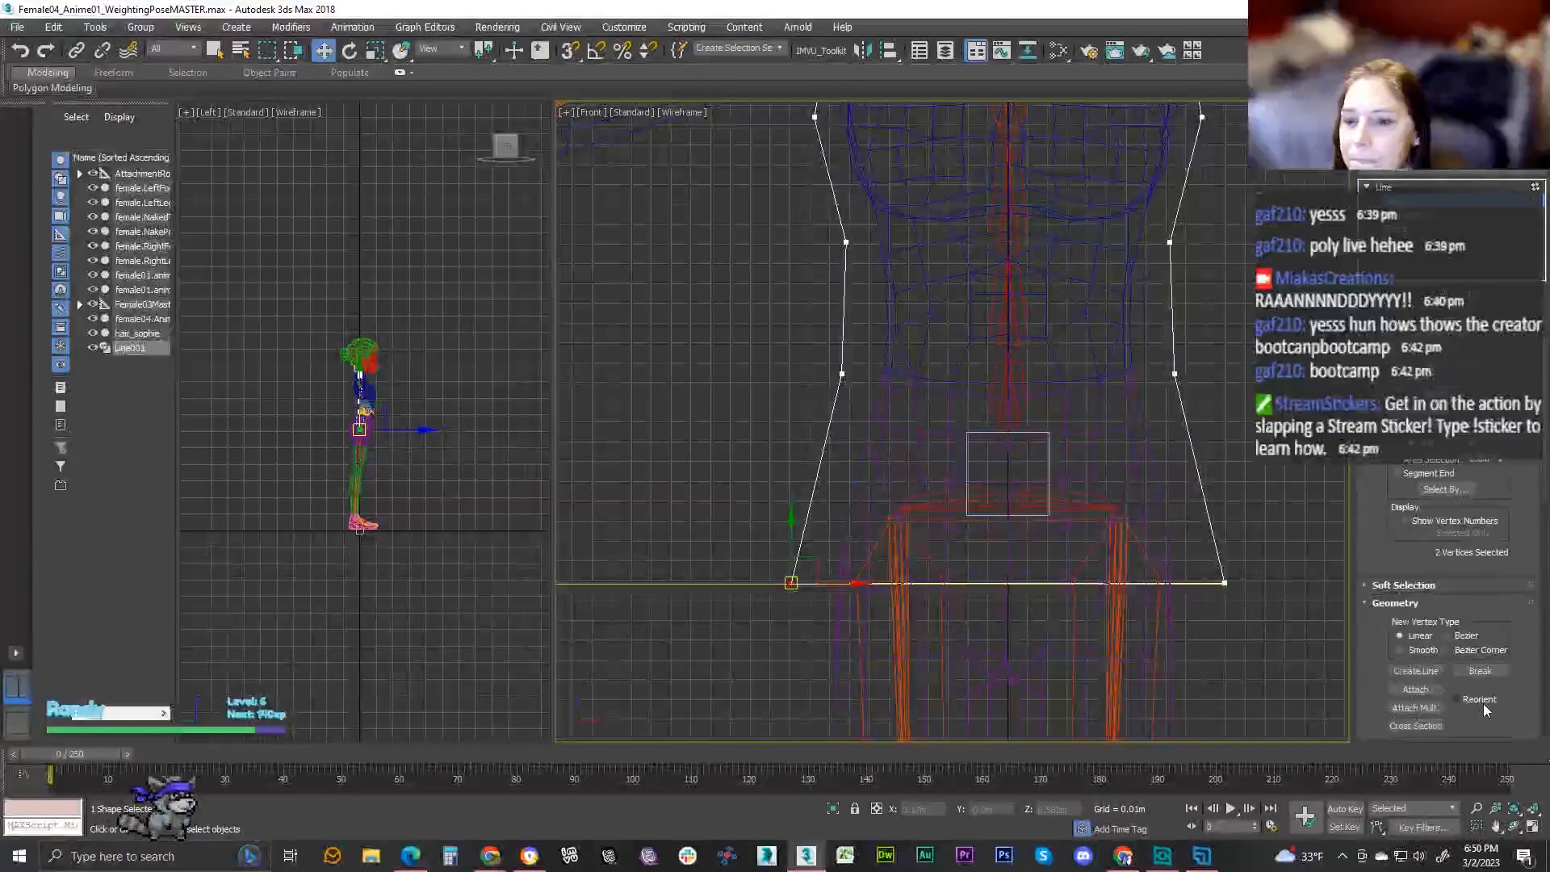
scroll(1483, 709, "up", 2)
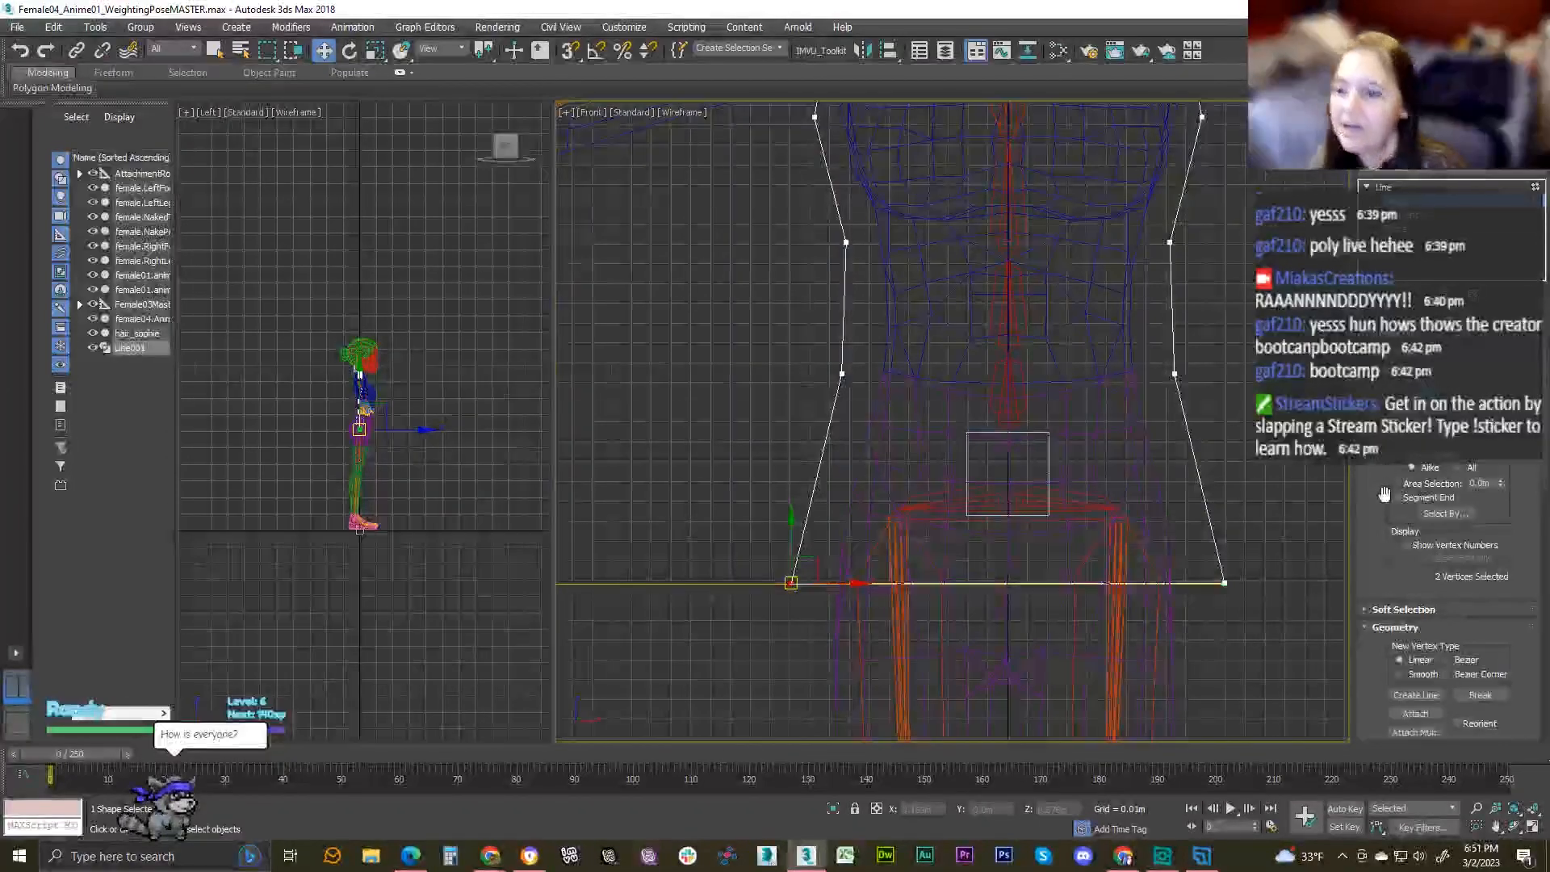
scroll(1498, 633, "down", 2)
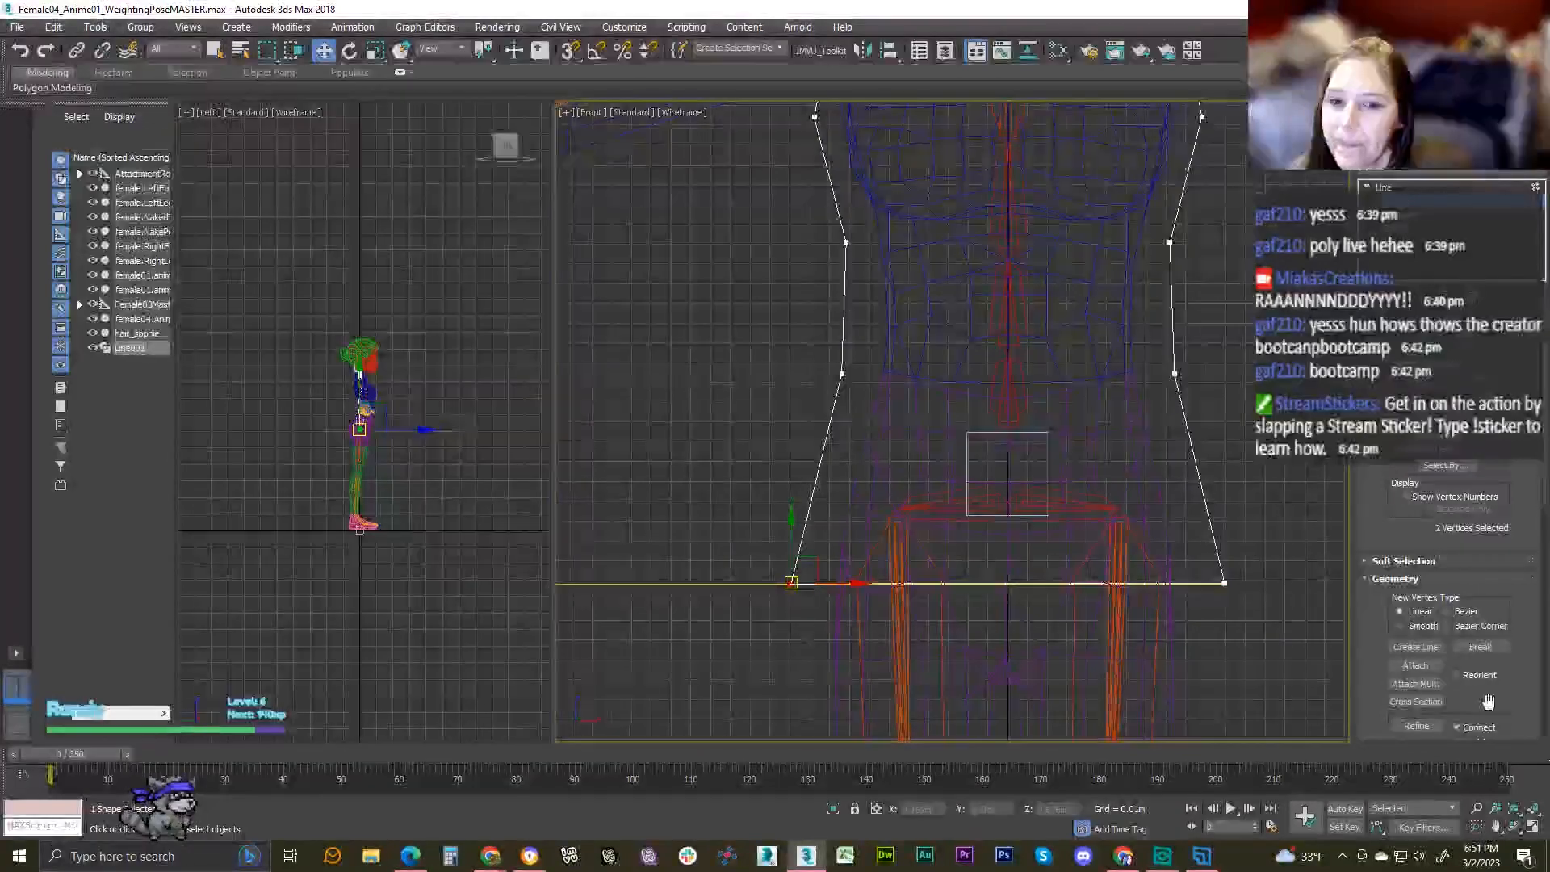
scroll(1489, 701, "down", 3)
scroll(1488, 702, "down", 7)
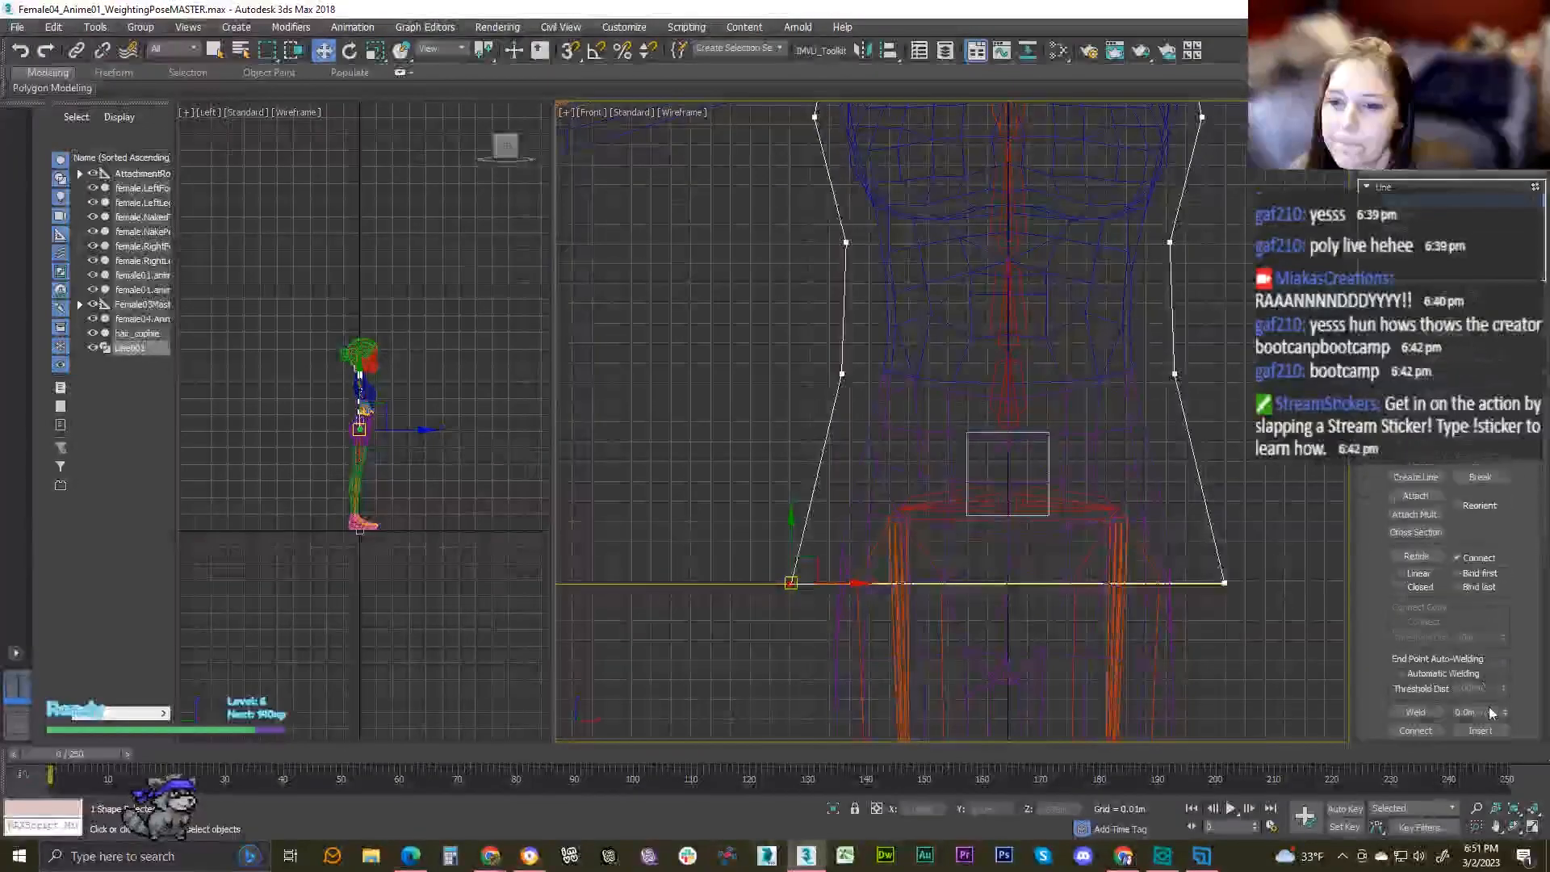
left_click(1435, 642)
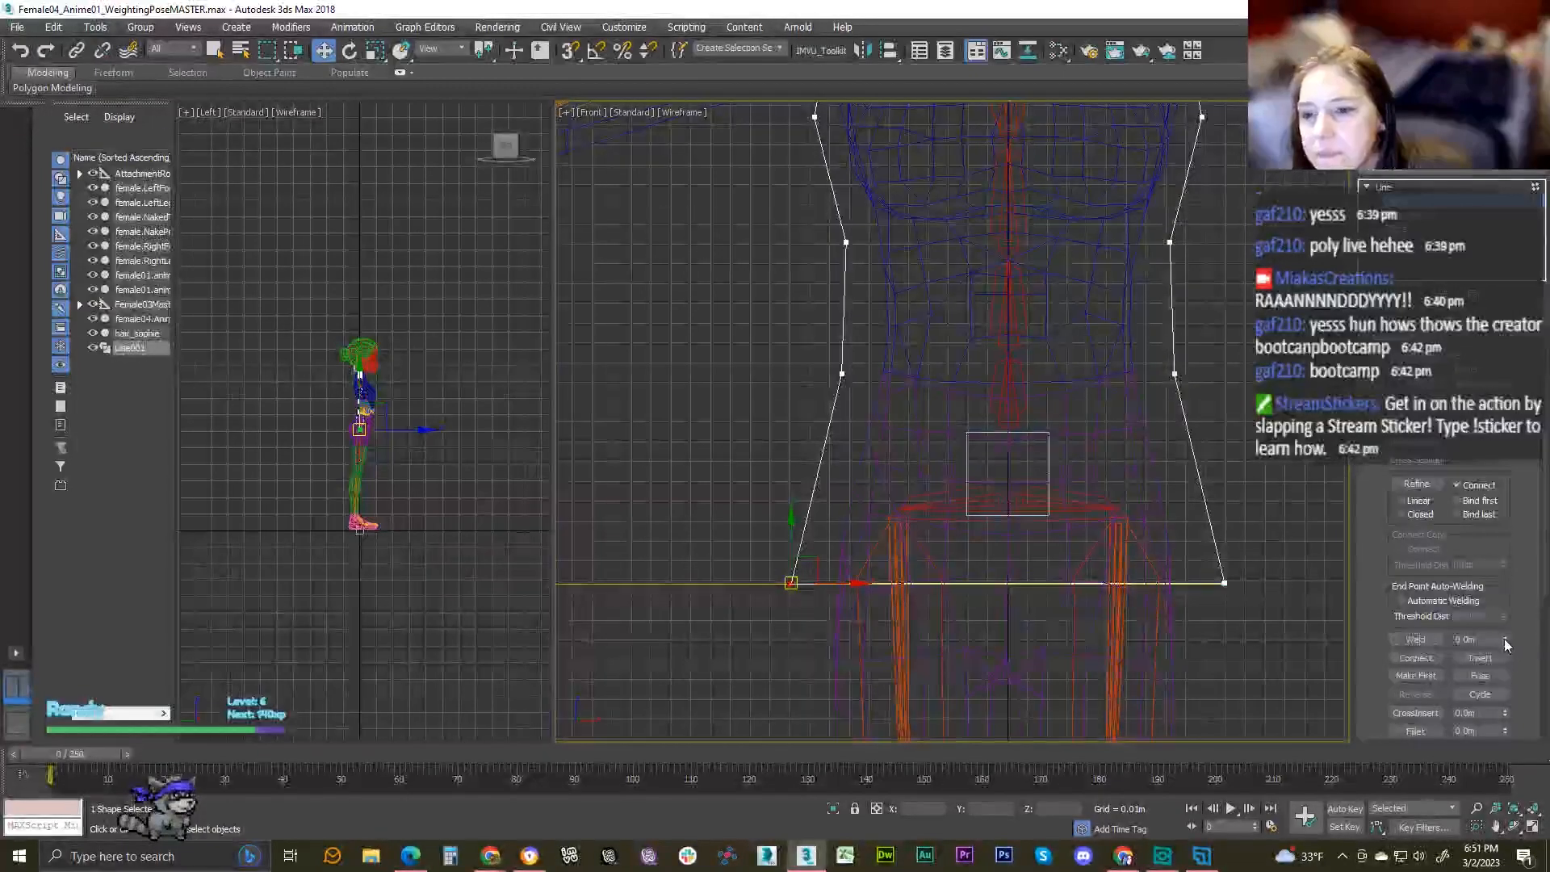
left_click_drag(1505, 637, 1505, 631)
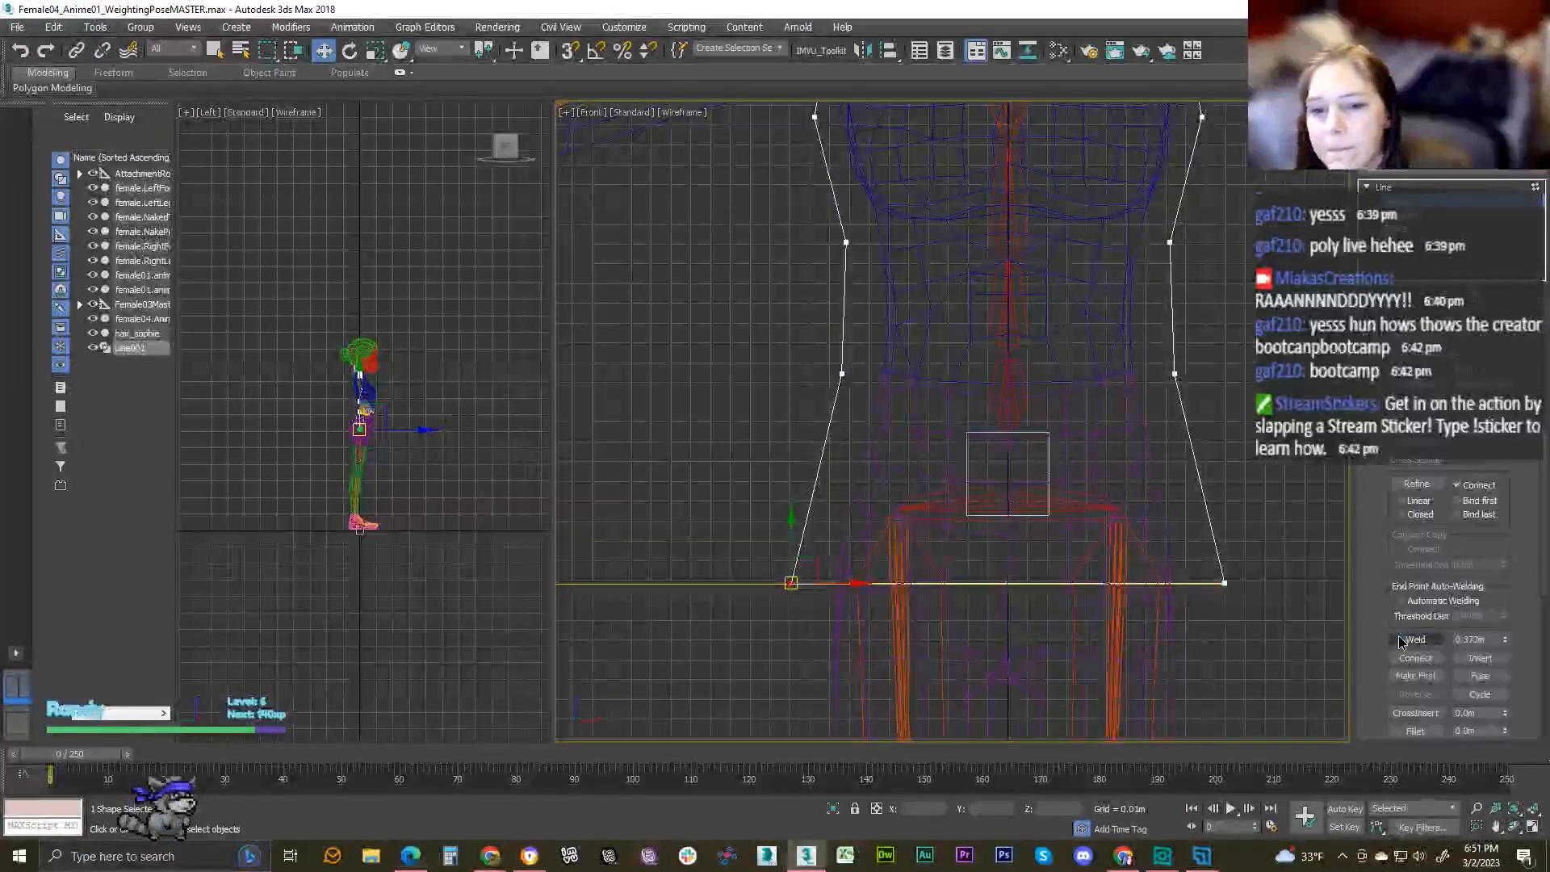
left_click(1400, 640)
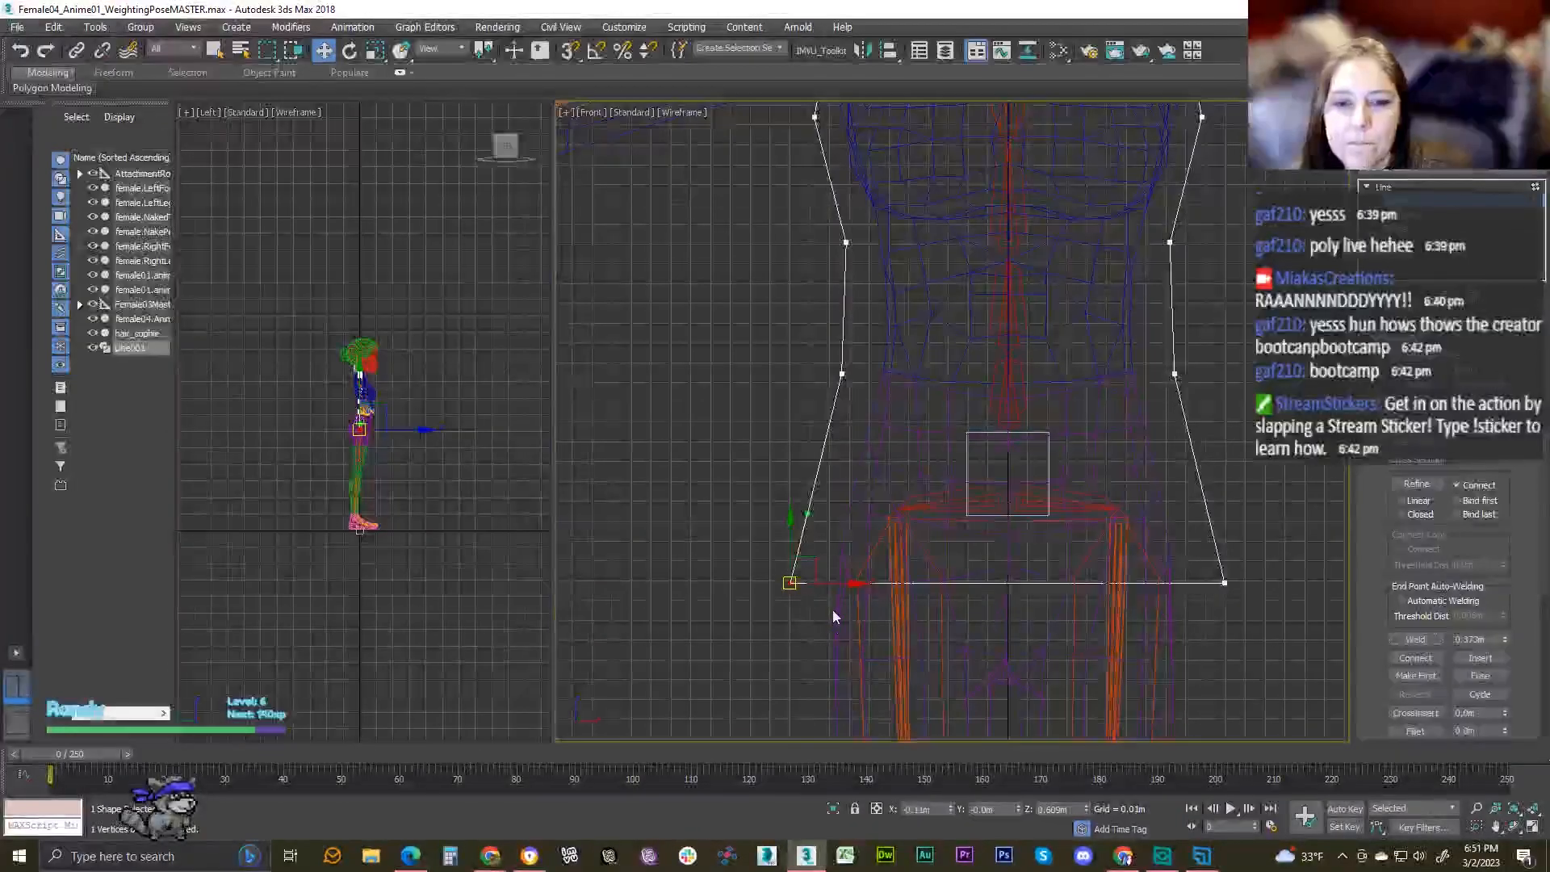
- Convert the welded vertex at the hem's left corner to the Corner type
right_click(793, 583)
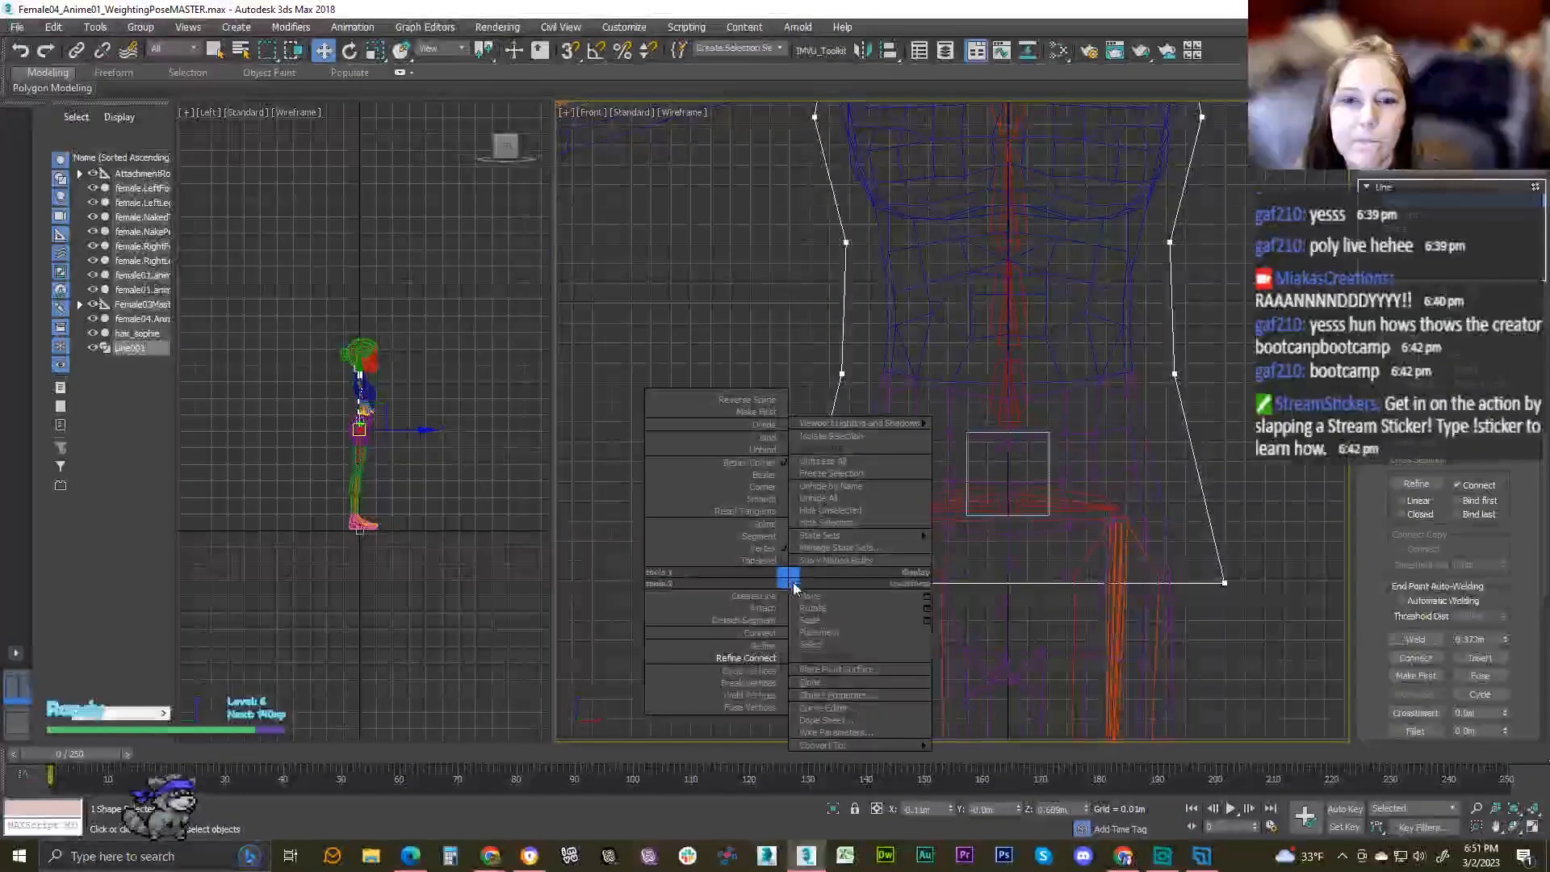
left_click(762, 488)
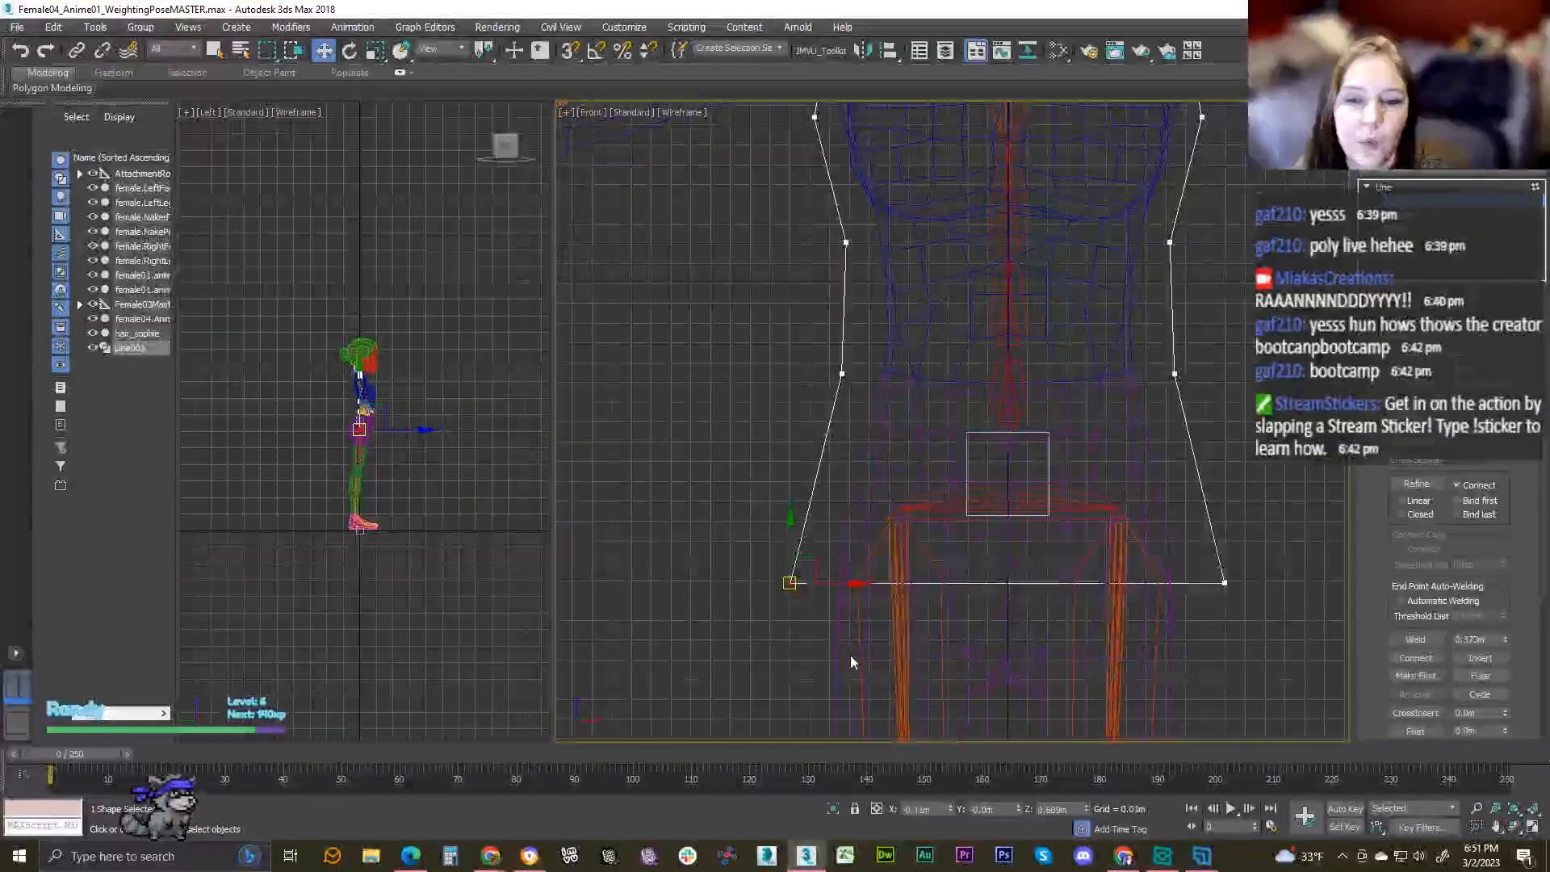
scroll(908, 652, "down", 3)
scroll(908, 659, "up", 3)
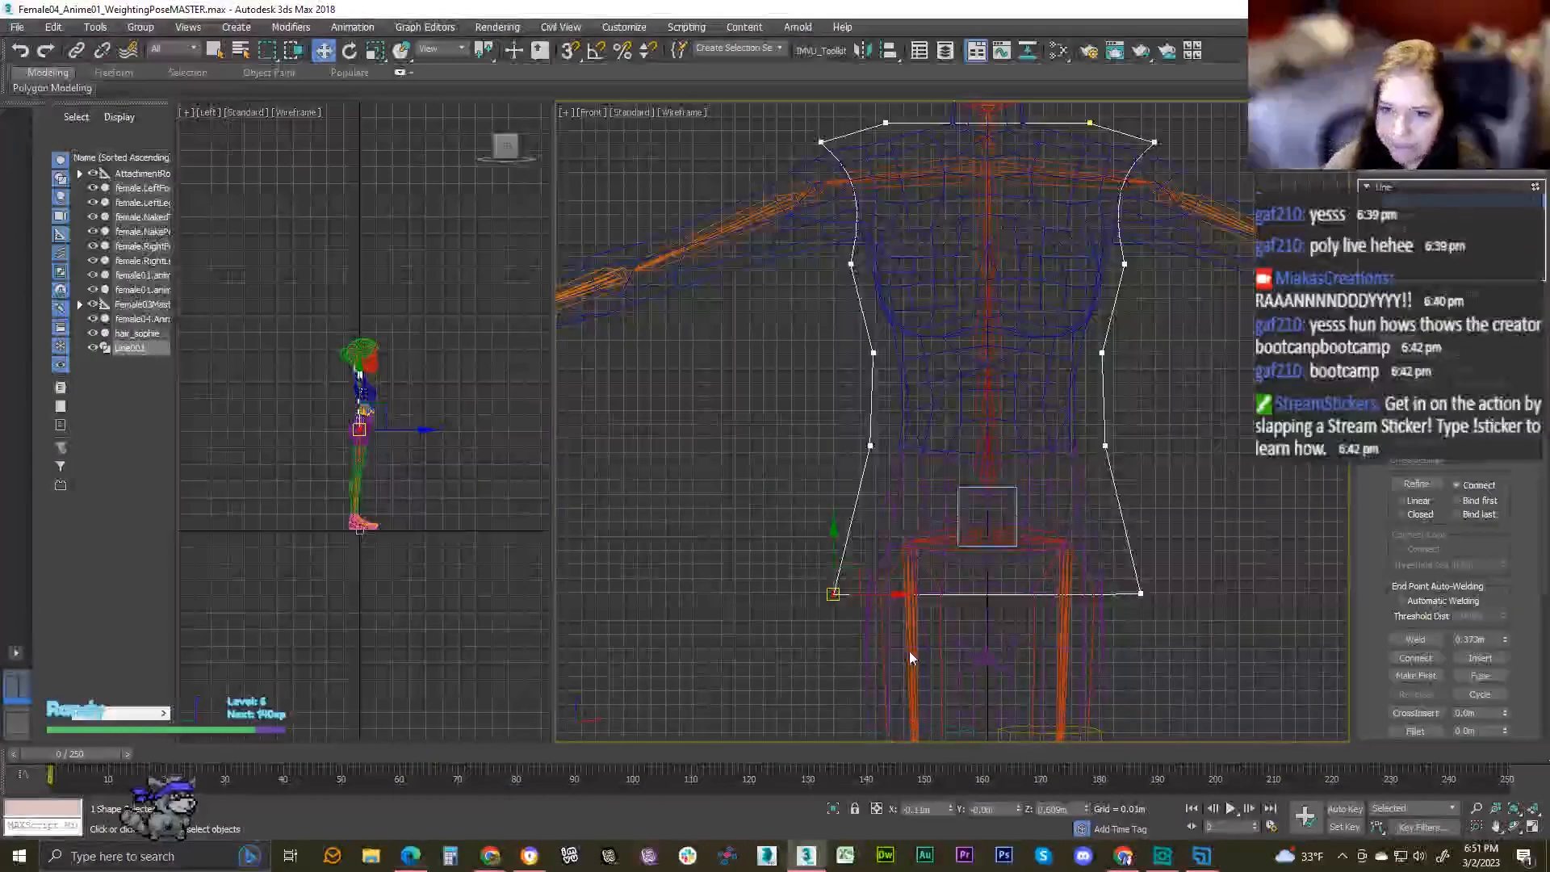
scroll(1015, 473, "up", 5)
scroll(974, 420, "down", 5)
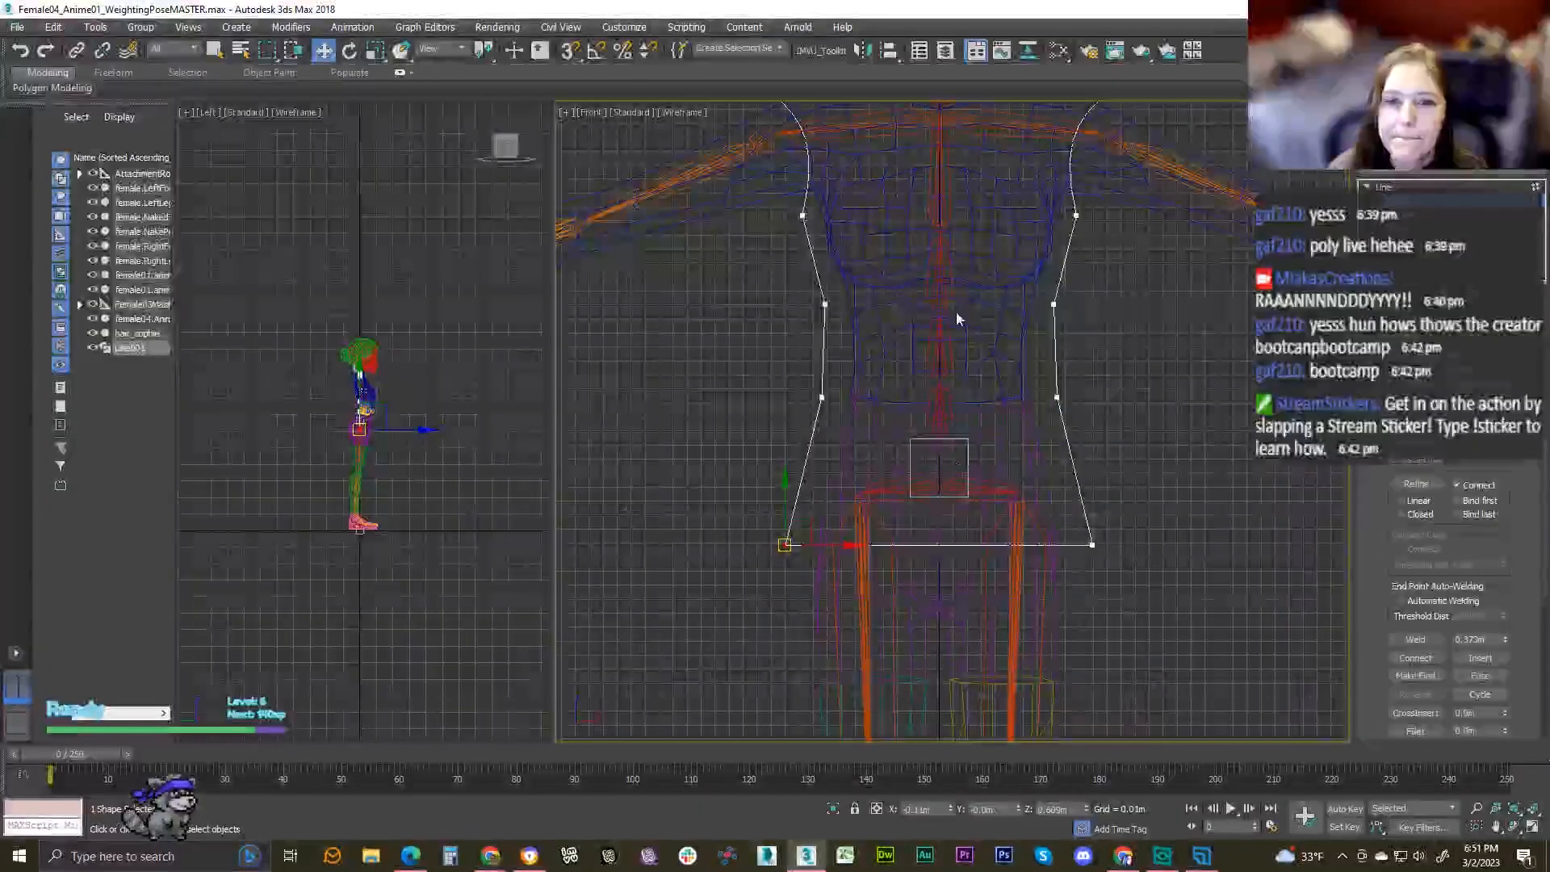
- At segment level, select the straight neckline segment between the two shoulders of the outline
middle_click_drag(956, 311, 937, 588)
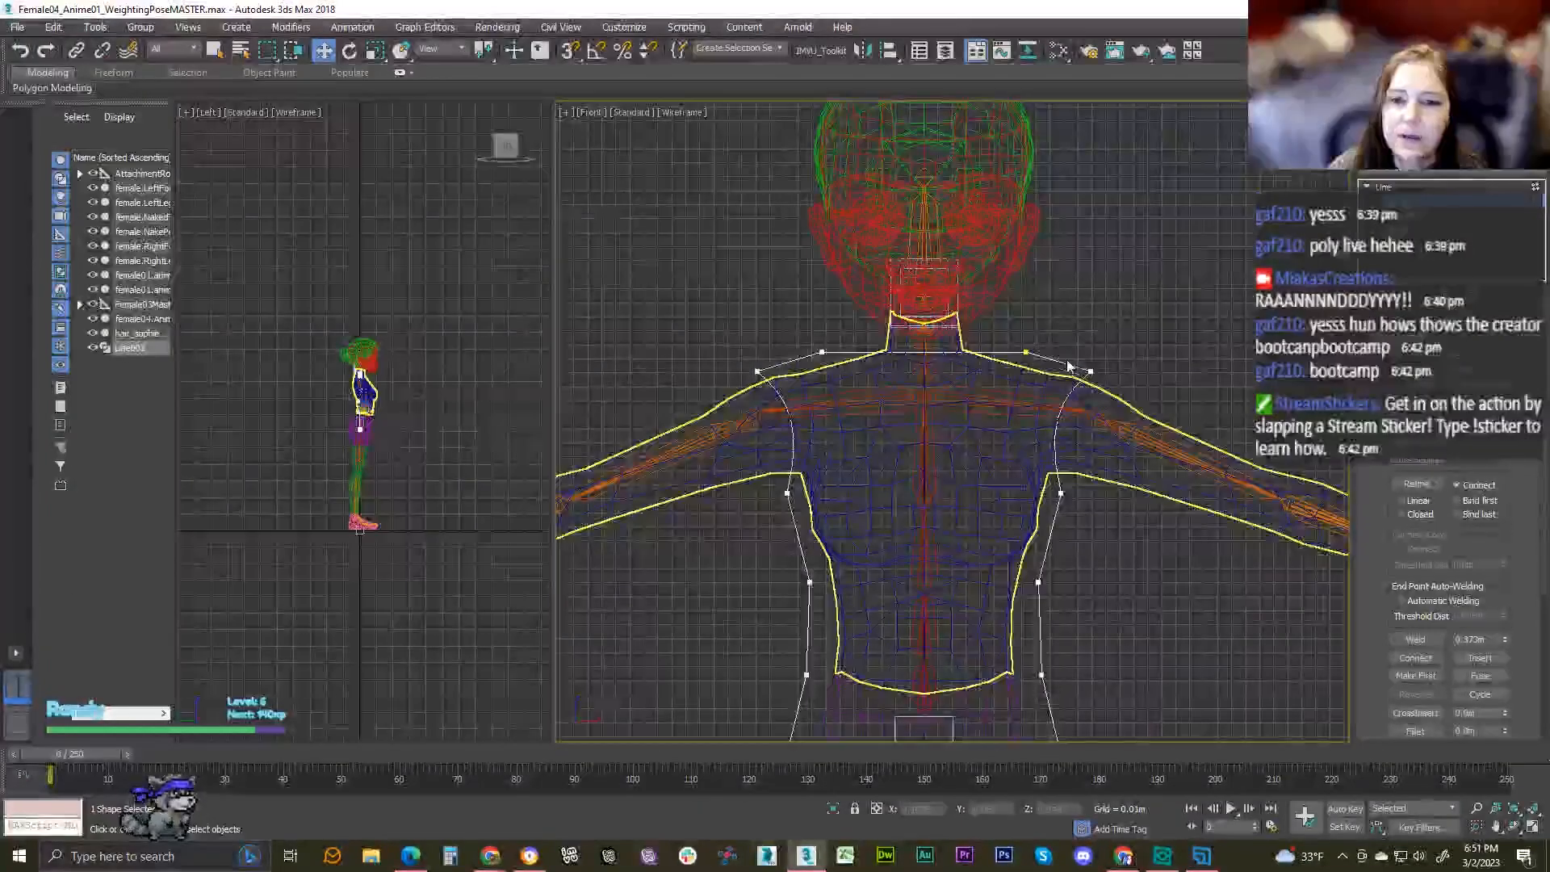
left_click(1025, 352)
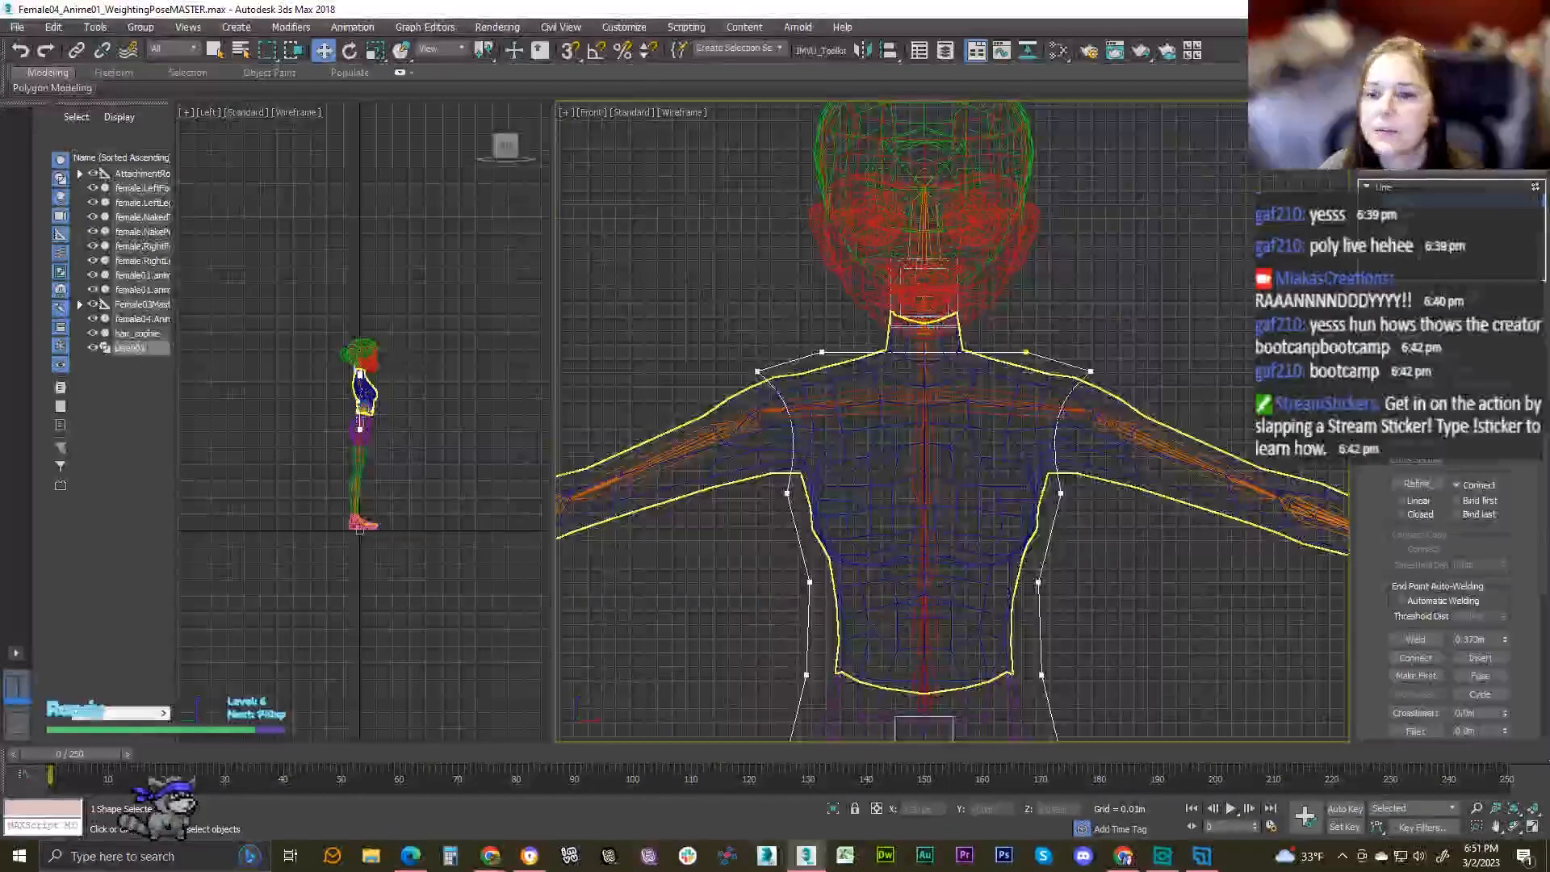
key("2")
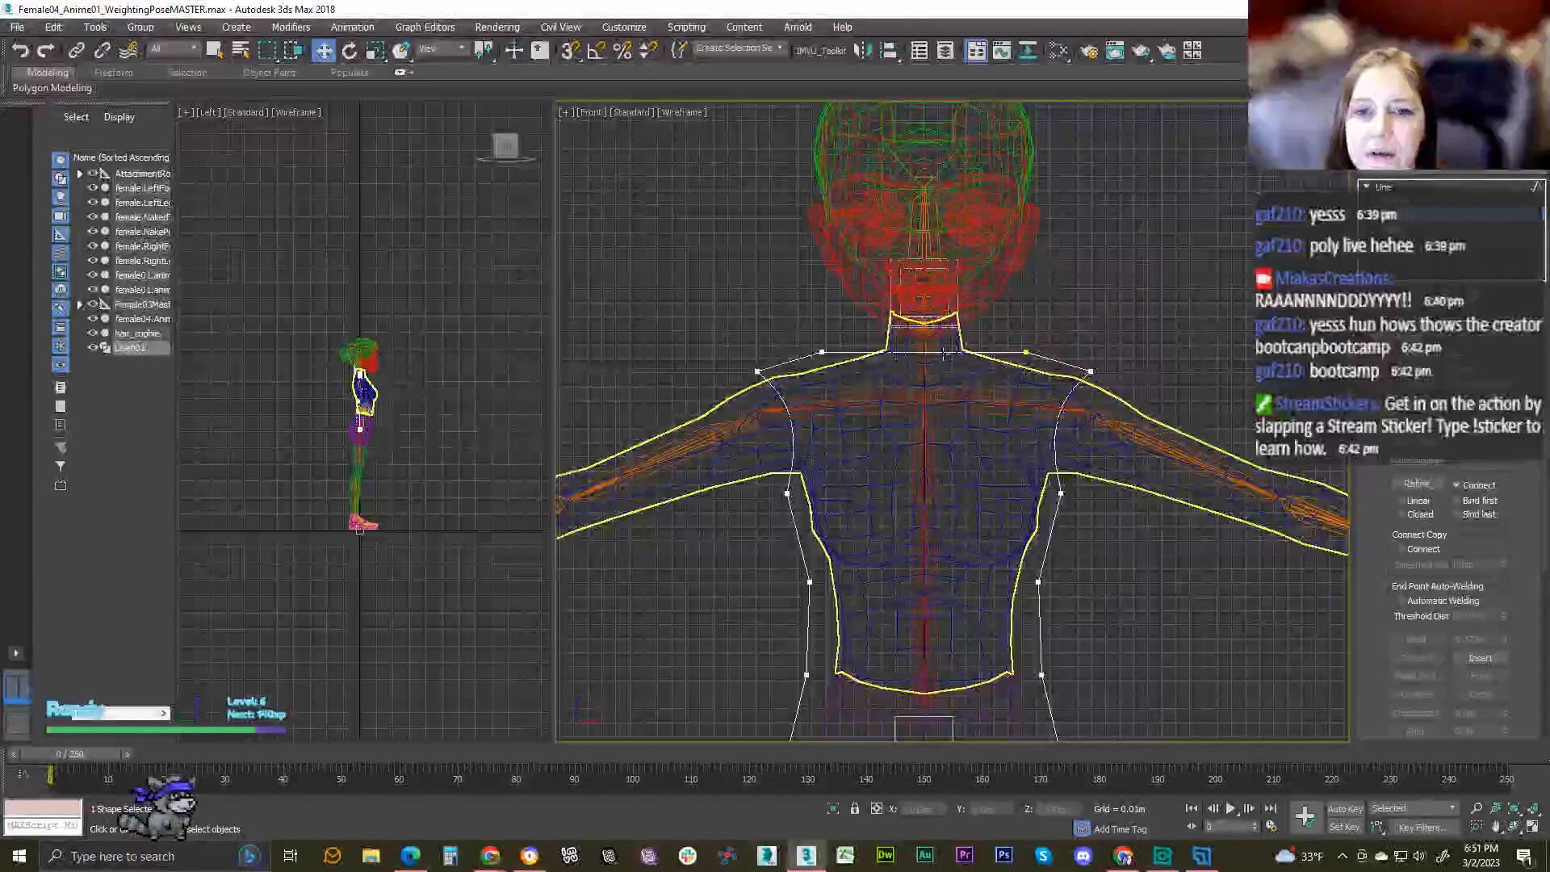
left_click(945, 353)
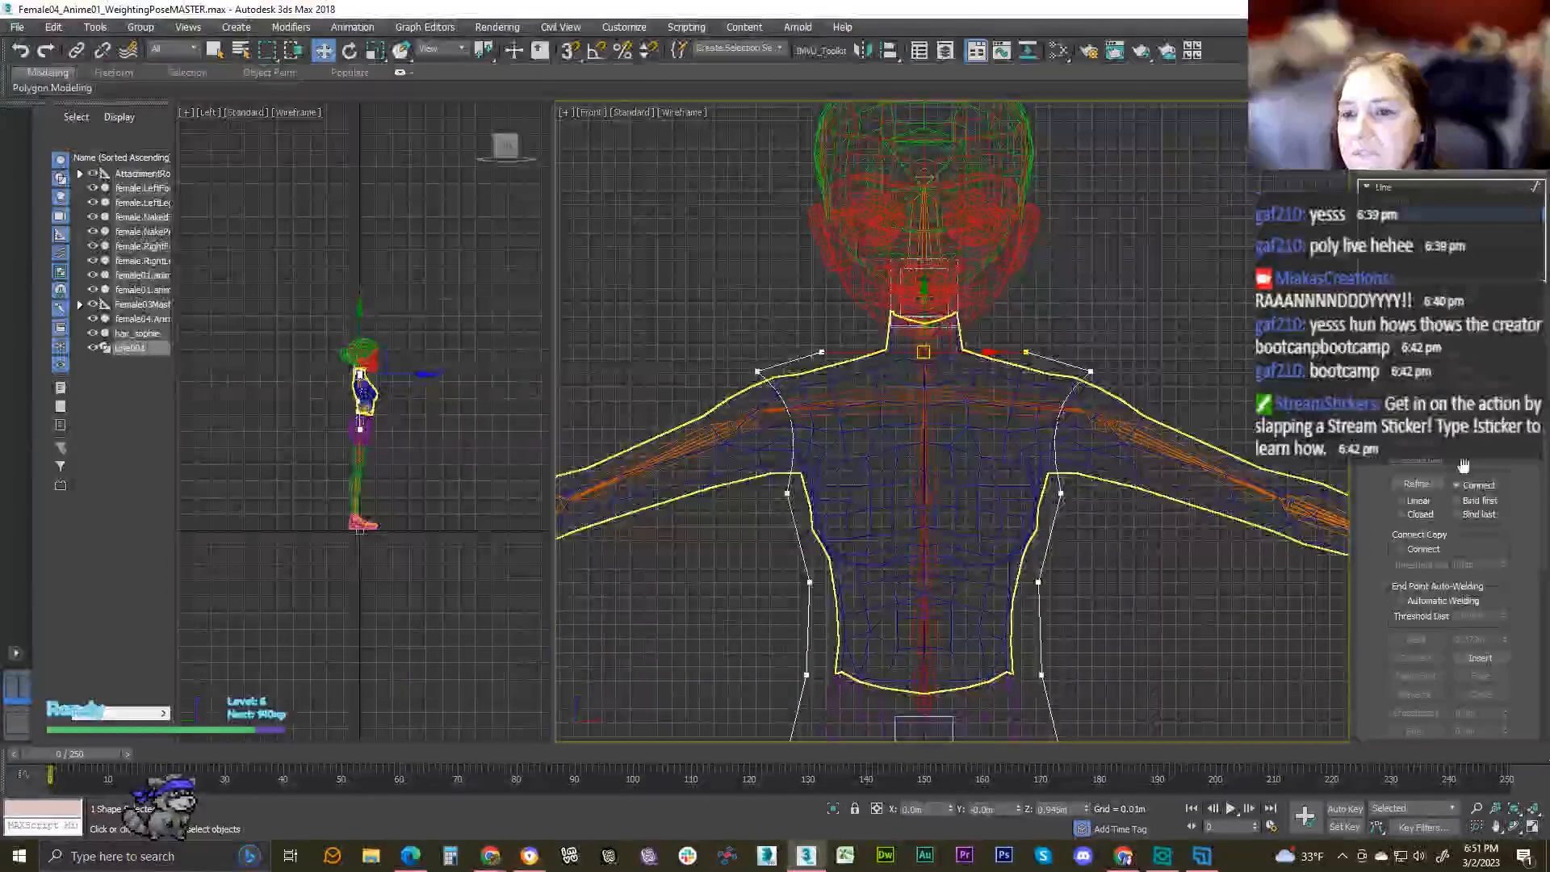
scroll(1463, 464, "down", 5)
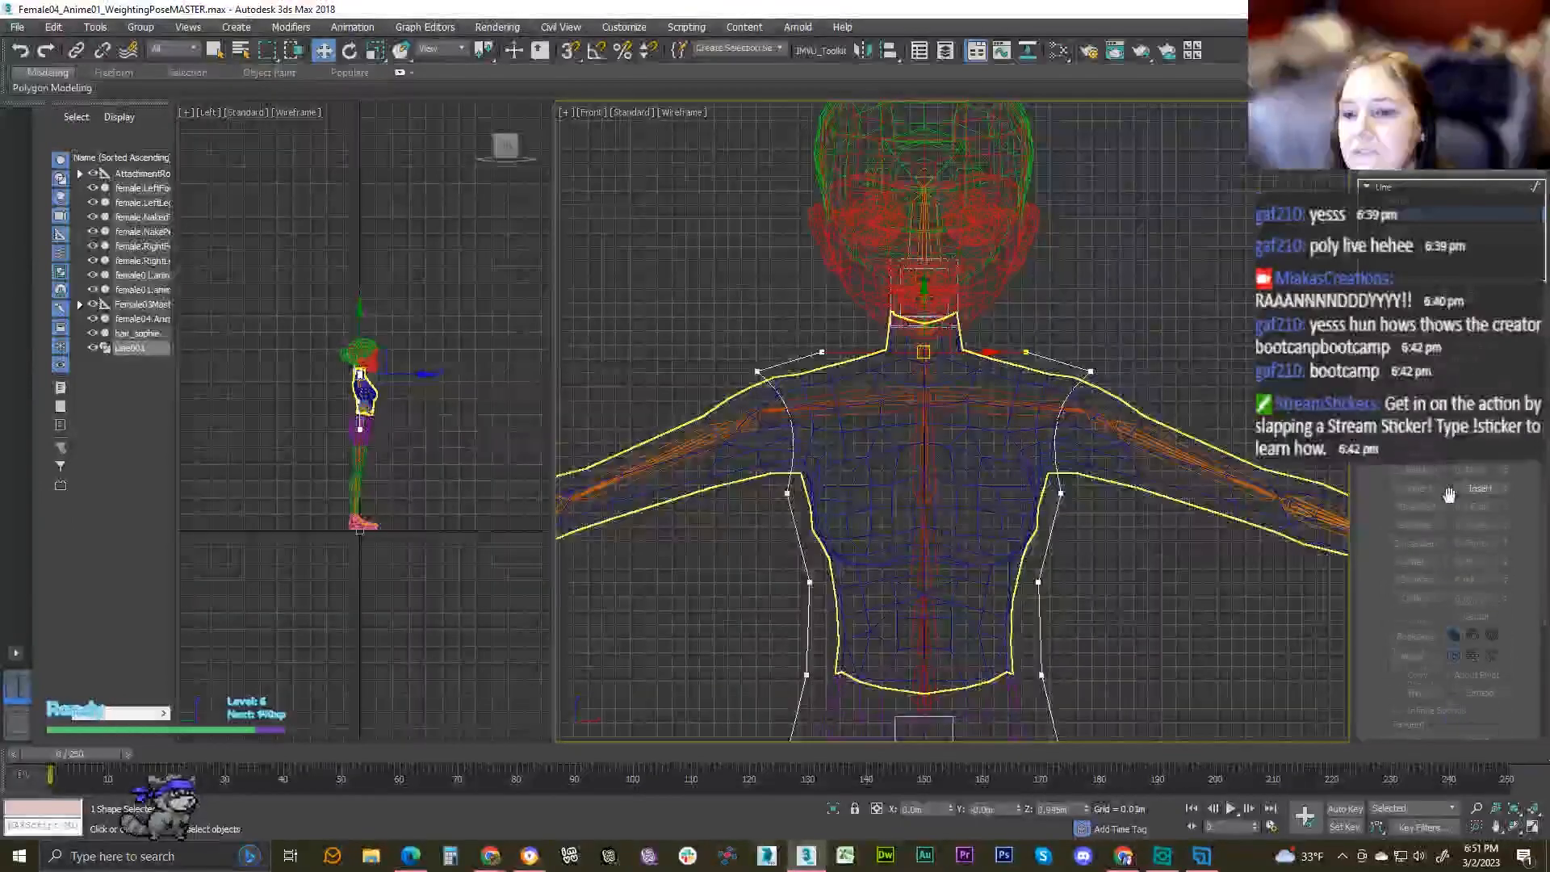
scroll(1445, 497, "up", 2)
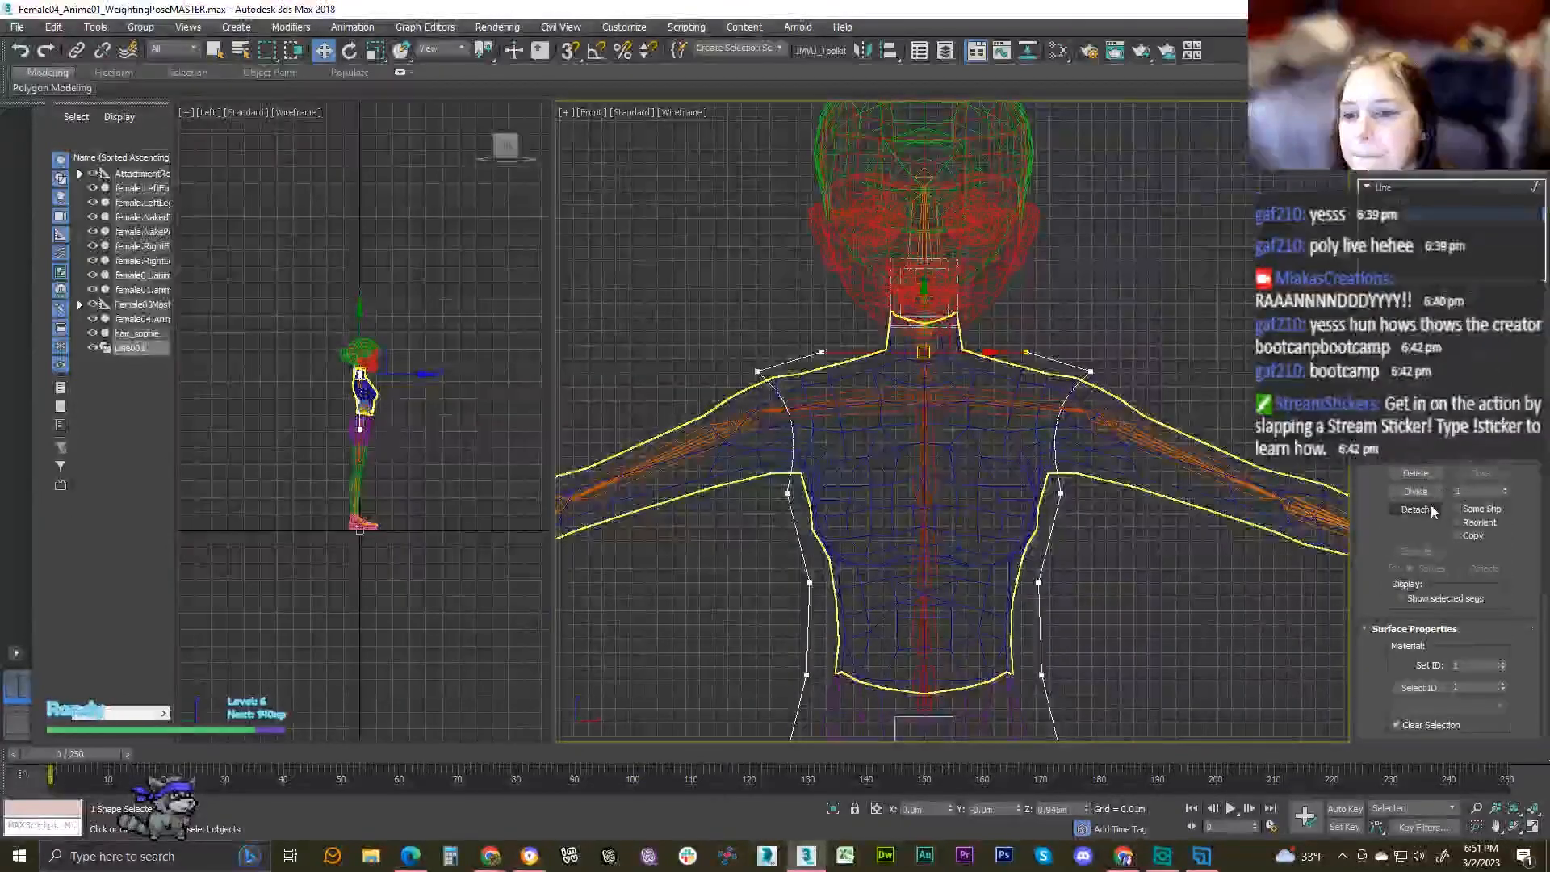
scroll(1408, 535, "up", 10)
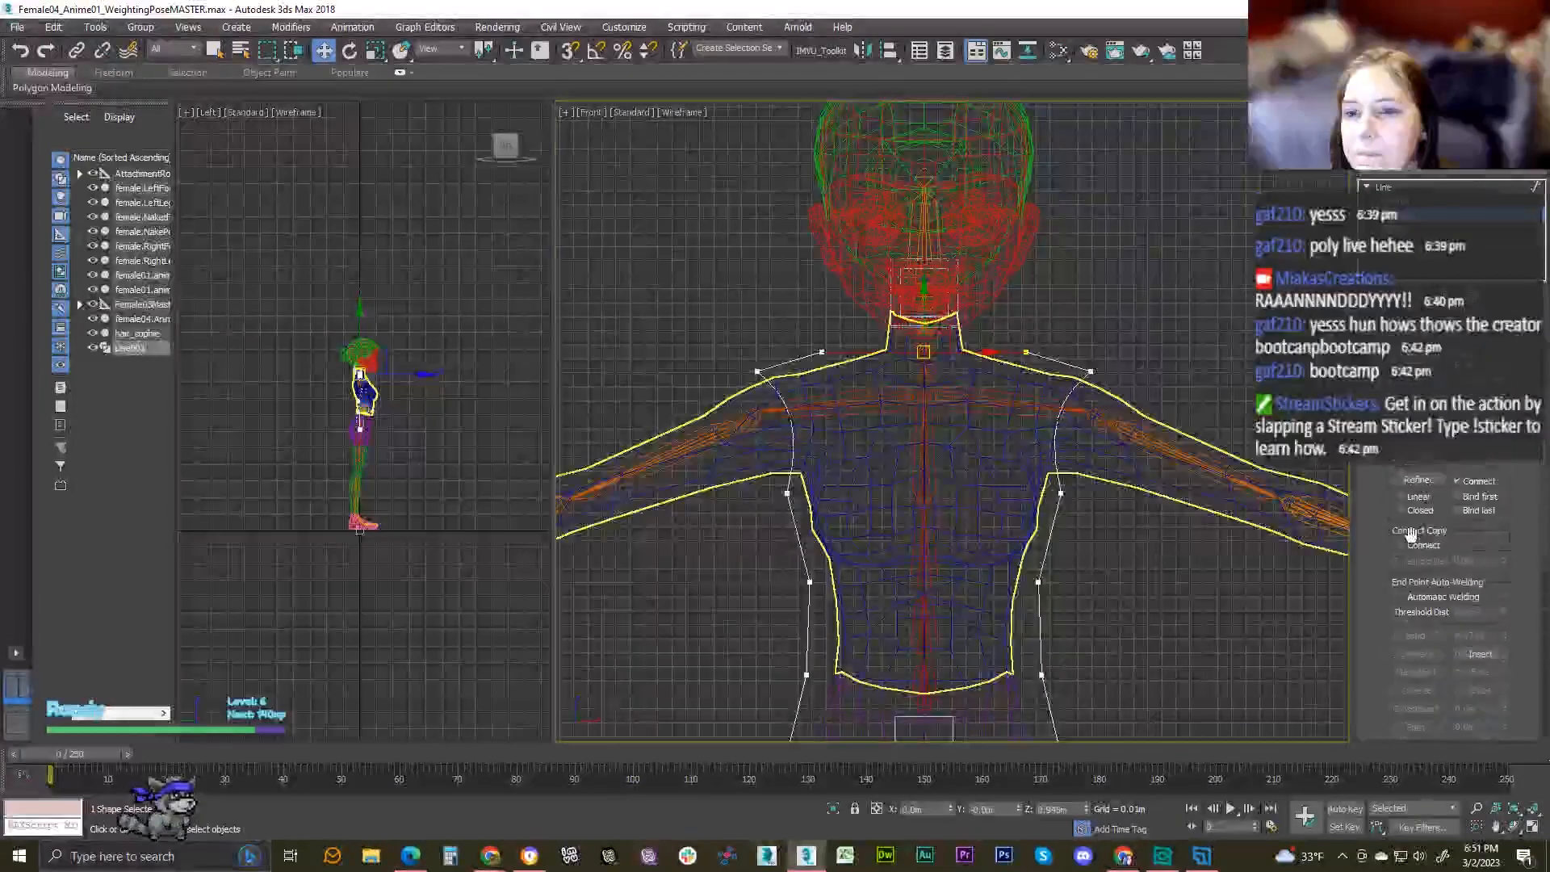
scroll(1413, 535, "up", 1)
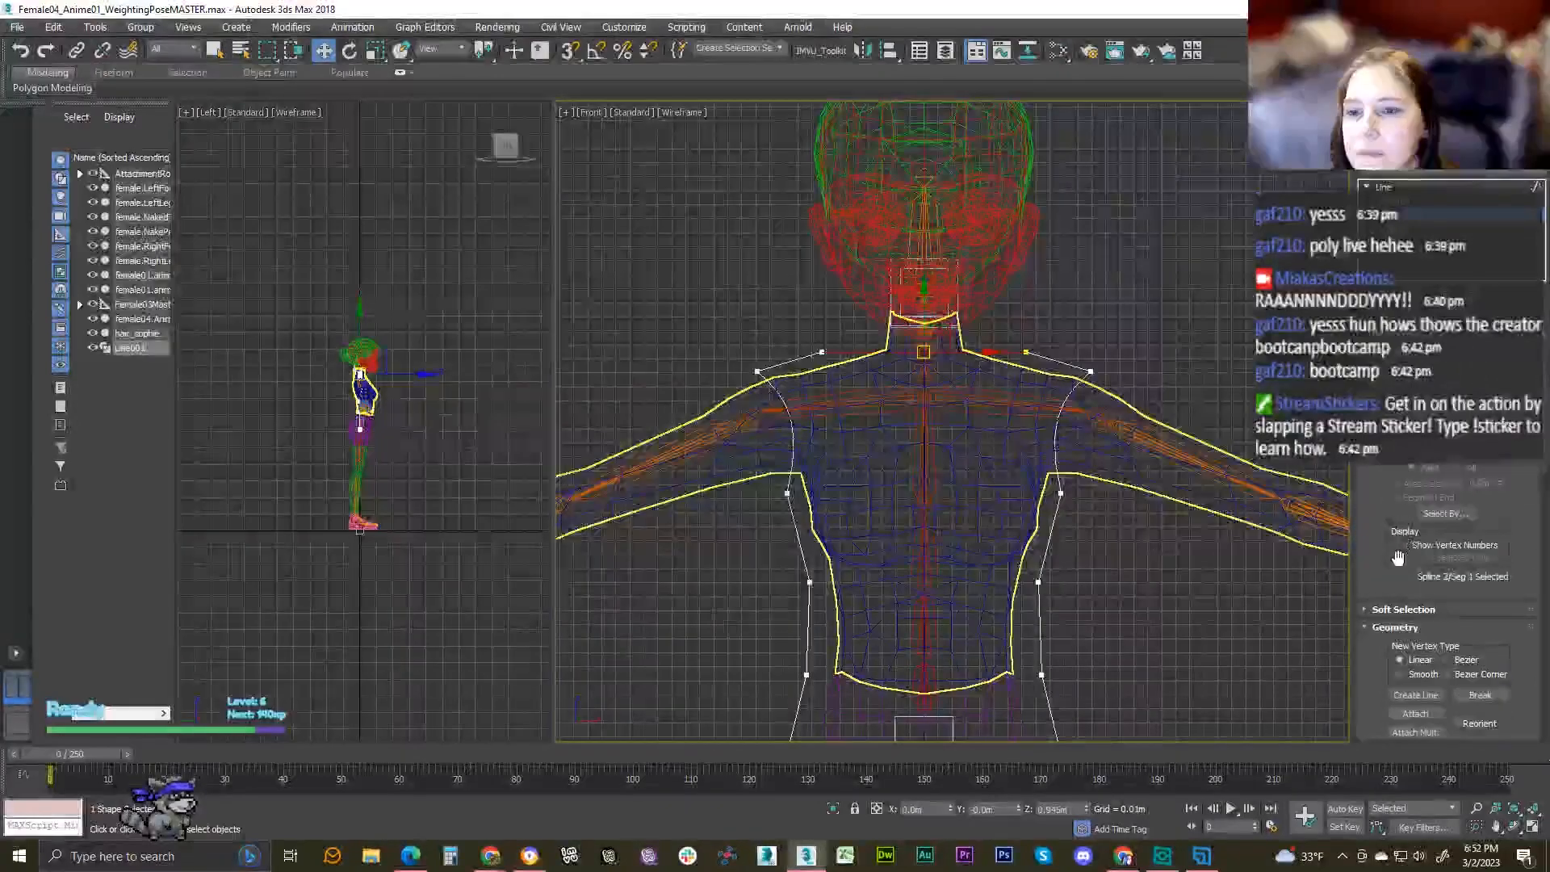
scroll(1445, 565, "up", 5)
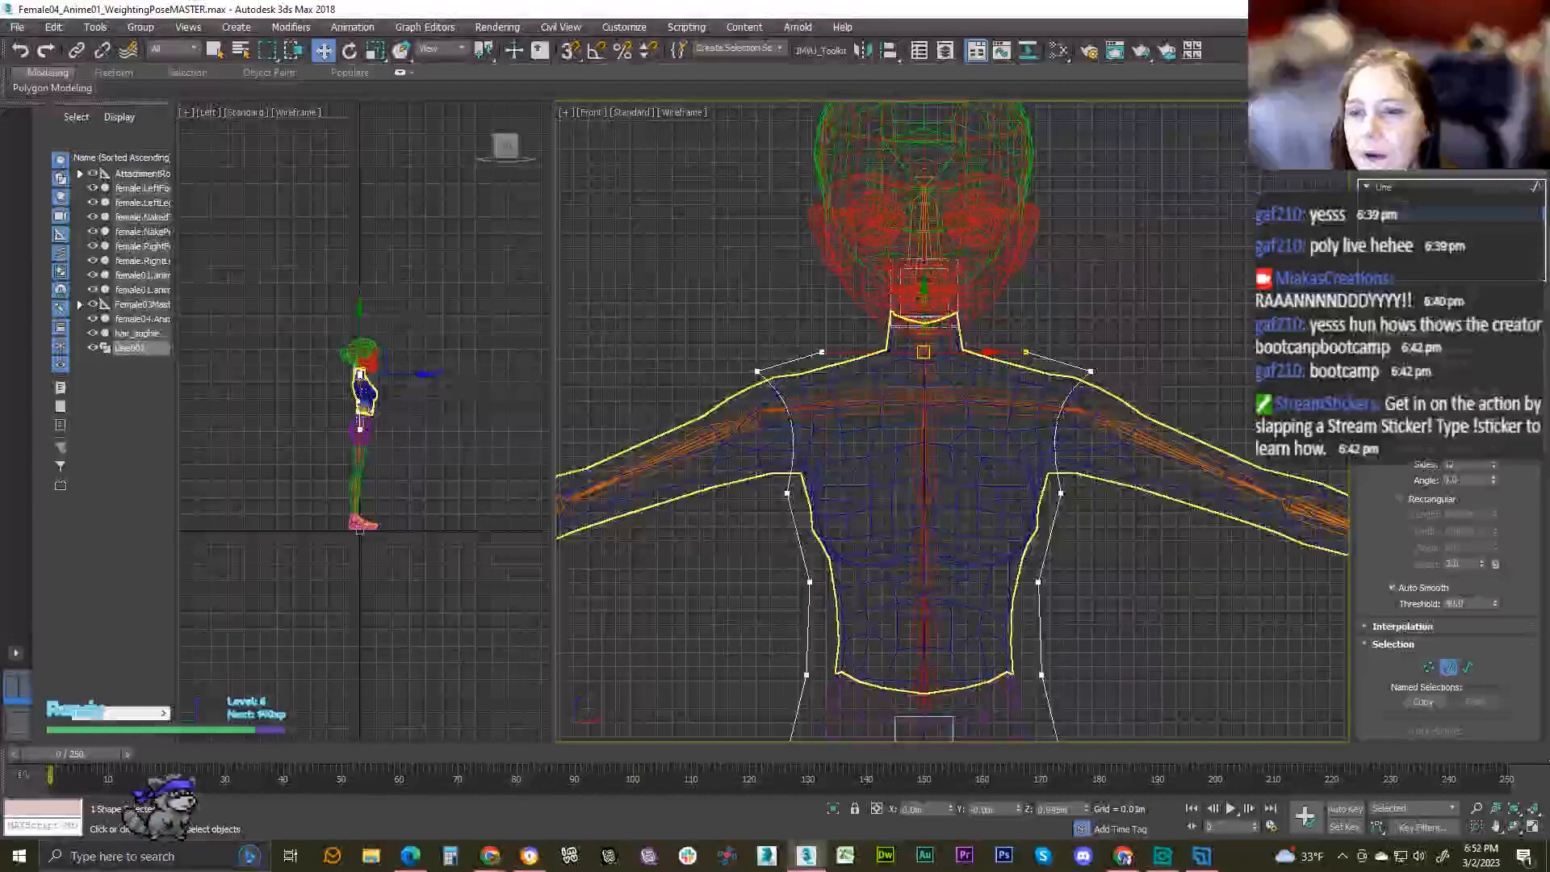
scroll(1383, 538, "down", 5)
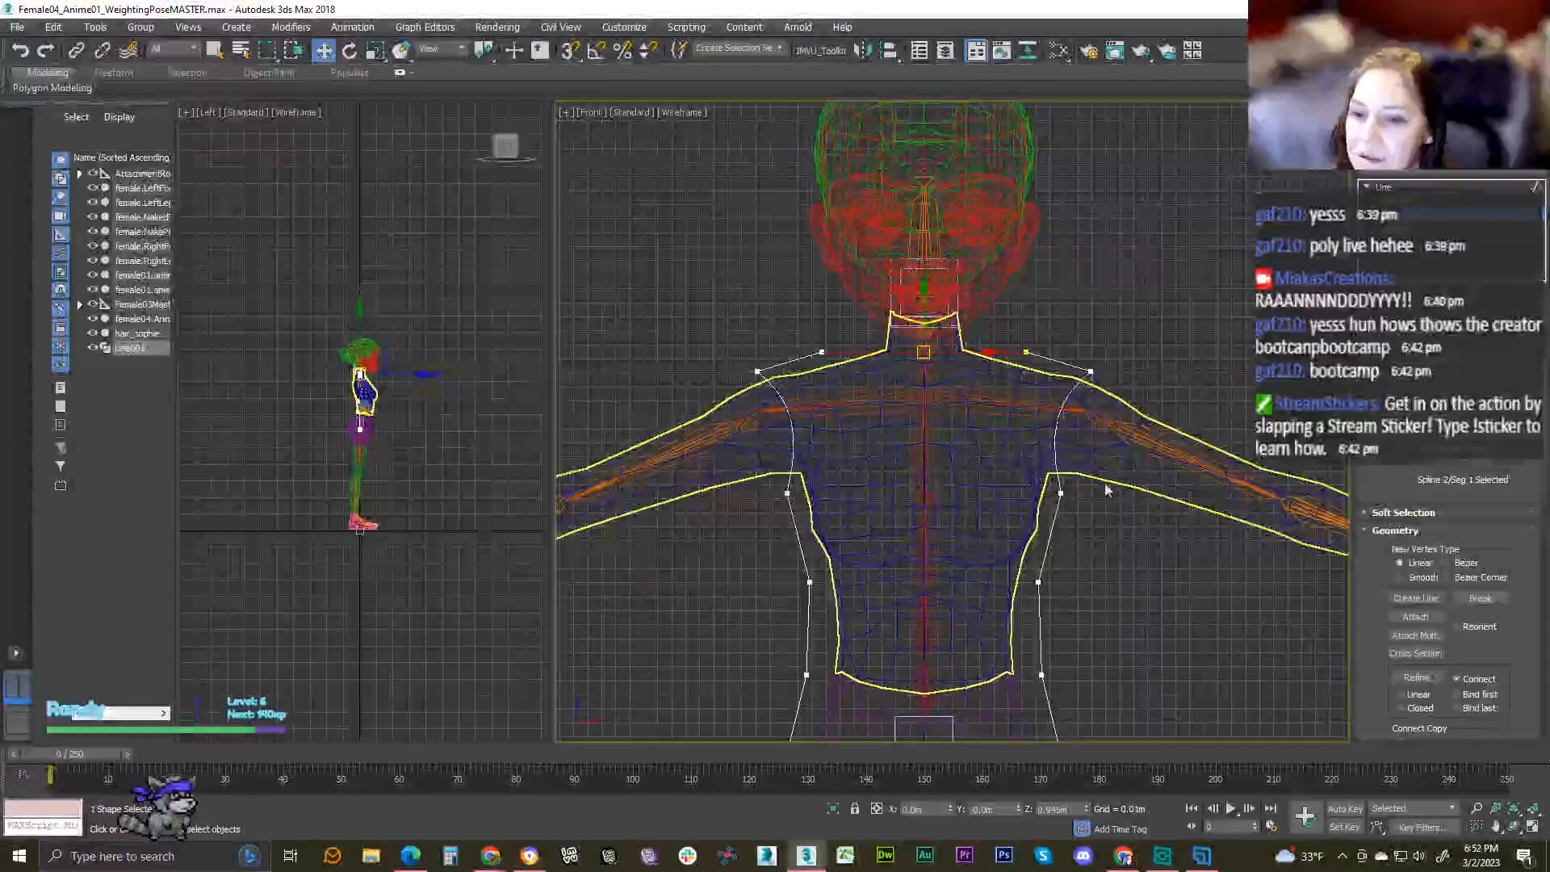
- Use Refine Connect to insert a vertex at the centre of the straight neckline, then leave the command
right_click(924, 353)
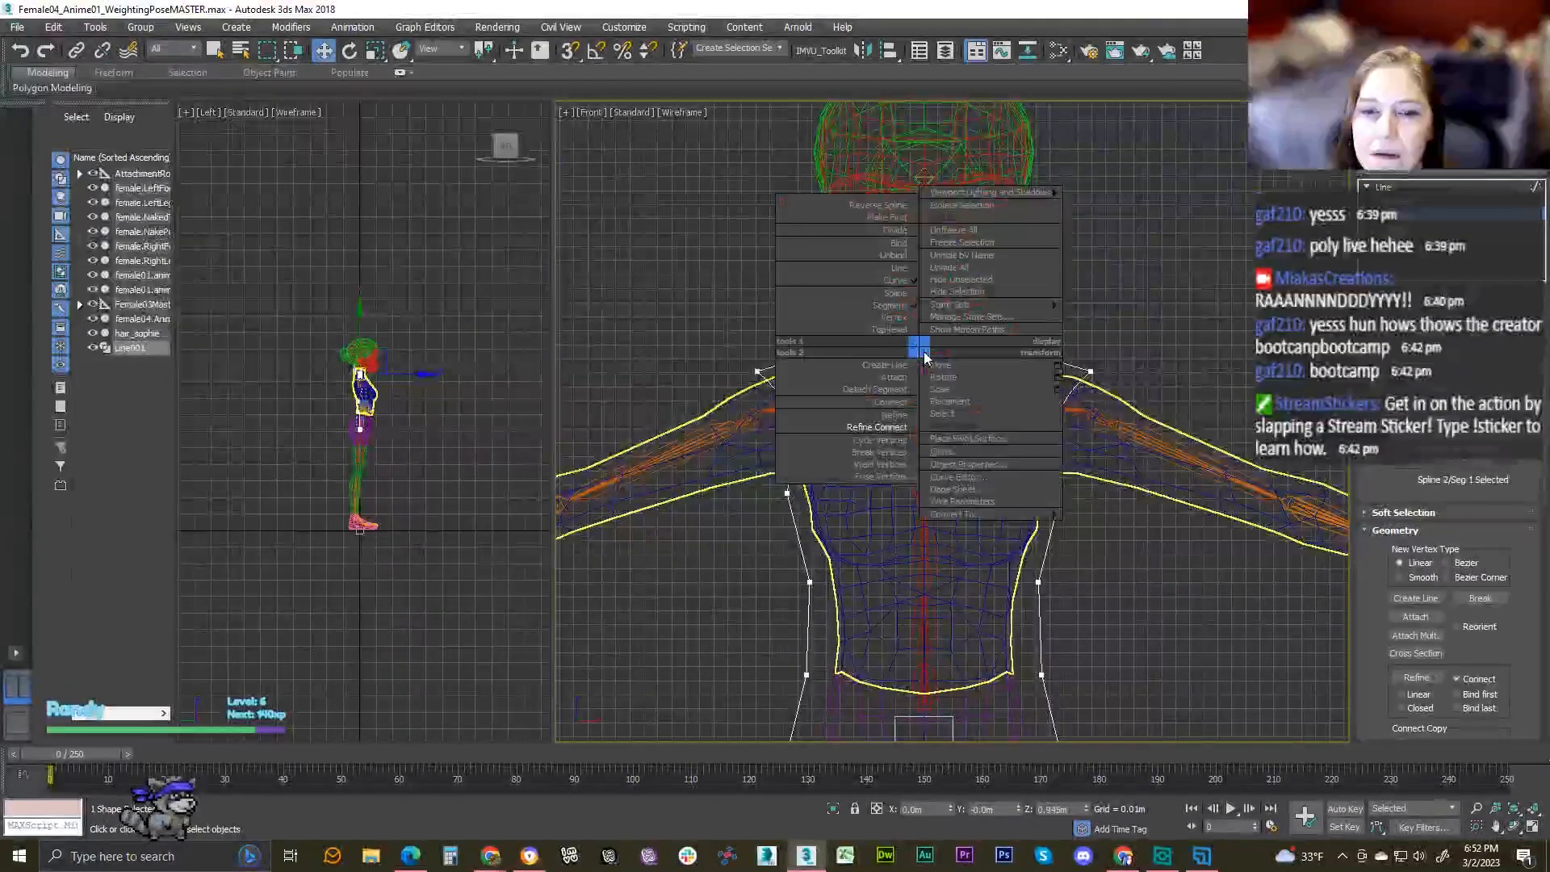
left_click(888, 427)
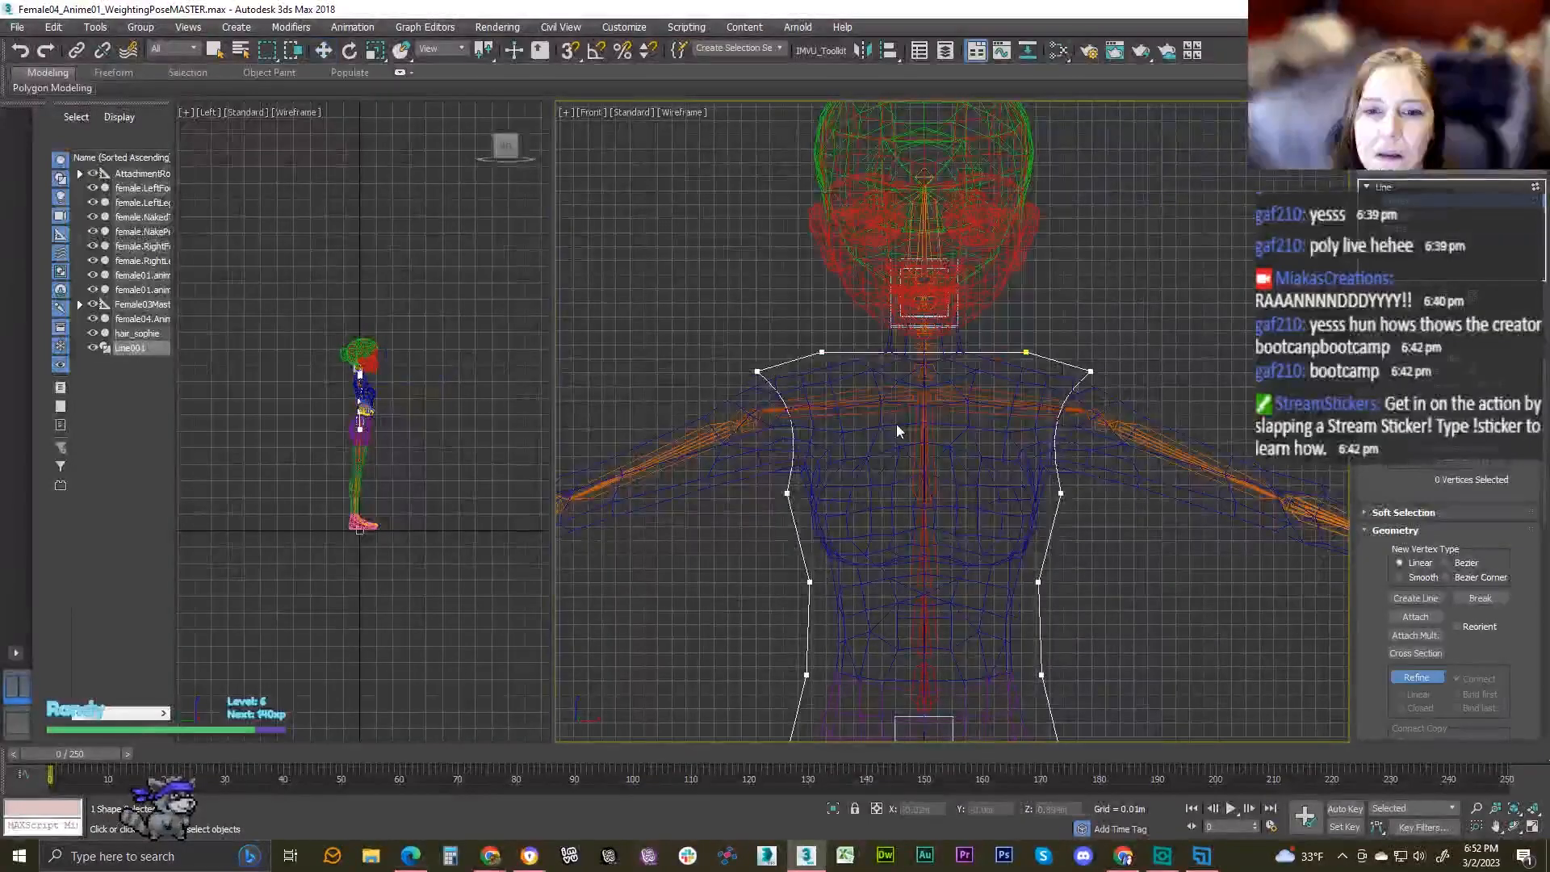
left_click(923, 353)
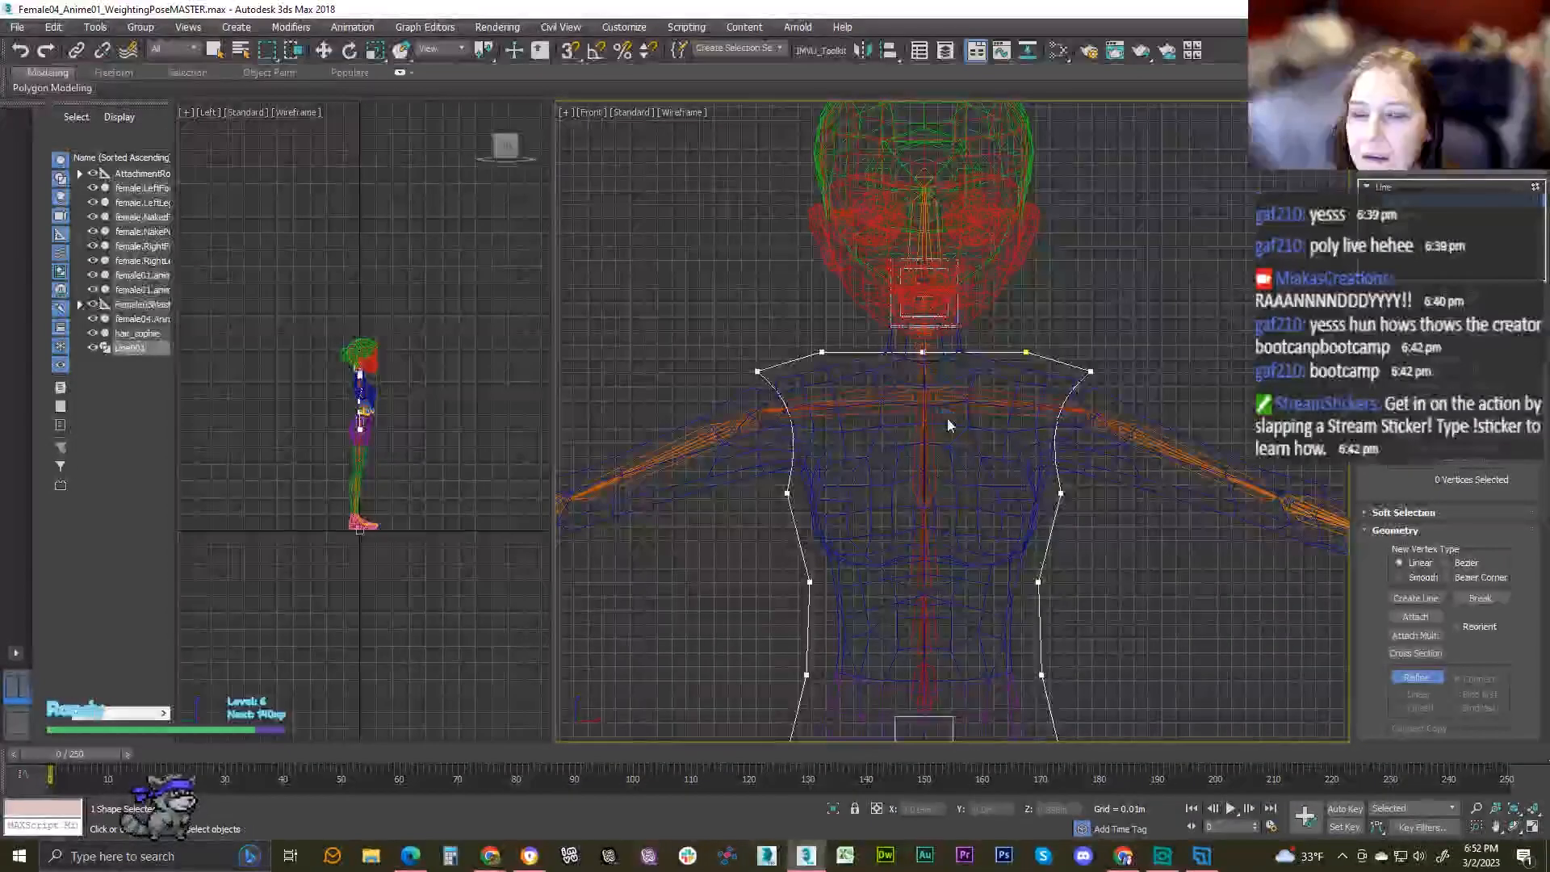
key("w")
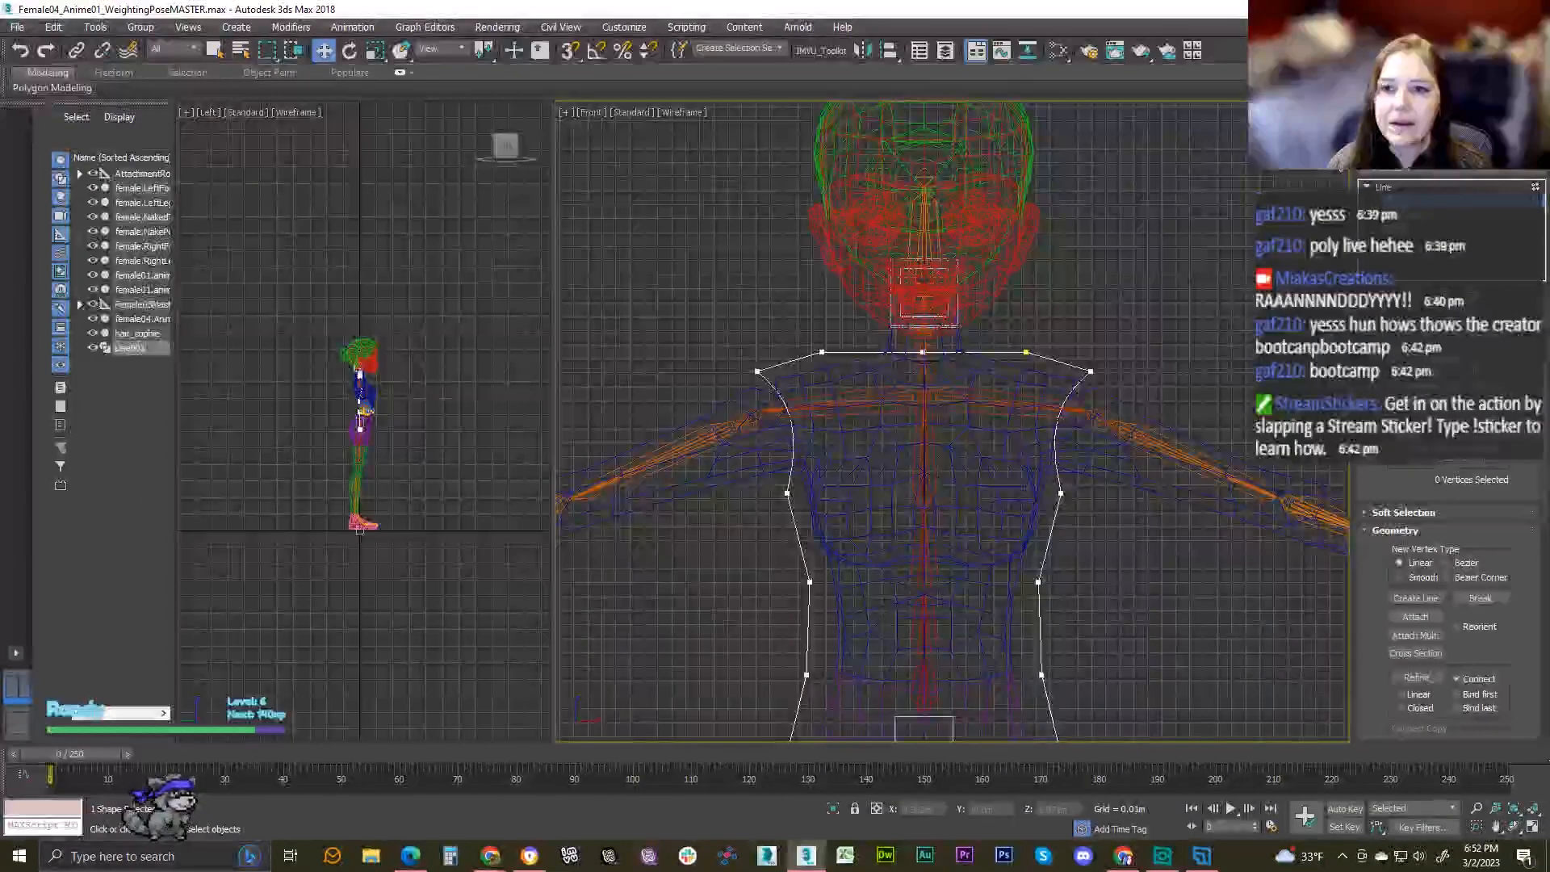
- Exit sub-object editing and clone the whole outline along X as one independent copy placed beside the figure's torso
left_click(1382, 186)
scroll(1074, 494, "down", 5)
middle_click_drag(1072, 489, 895, 525)
scroll(952, 493, "up", 2)
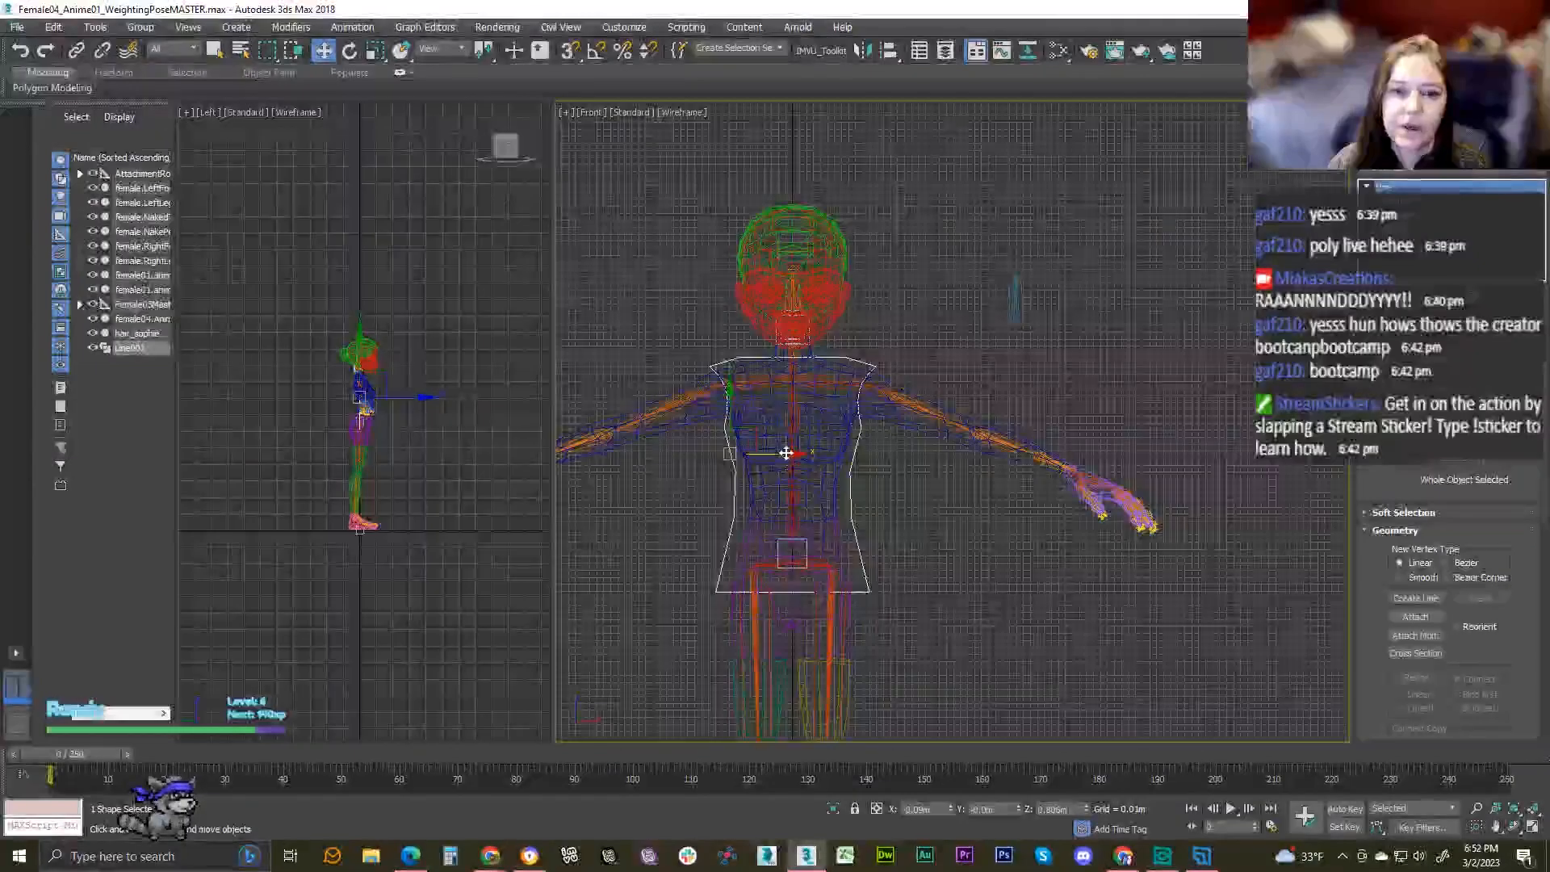
mouse_move(778, 455)
left_mouse_down()
mouse_move(999, 457)
mouse_move(978, 467)
left_mouse_up()
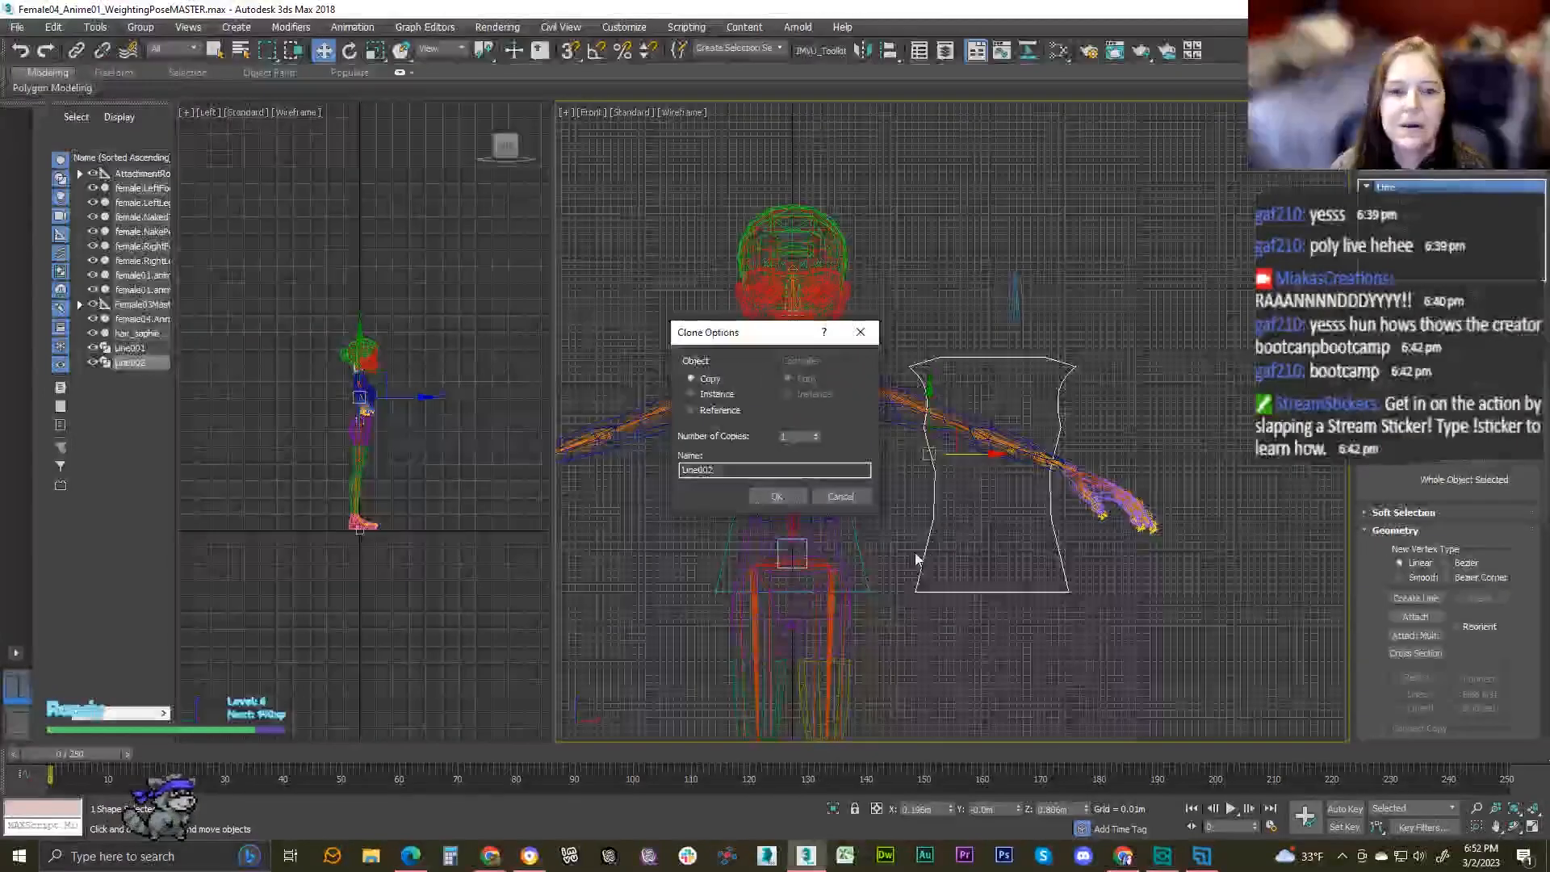
key("Return")
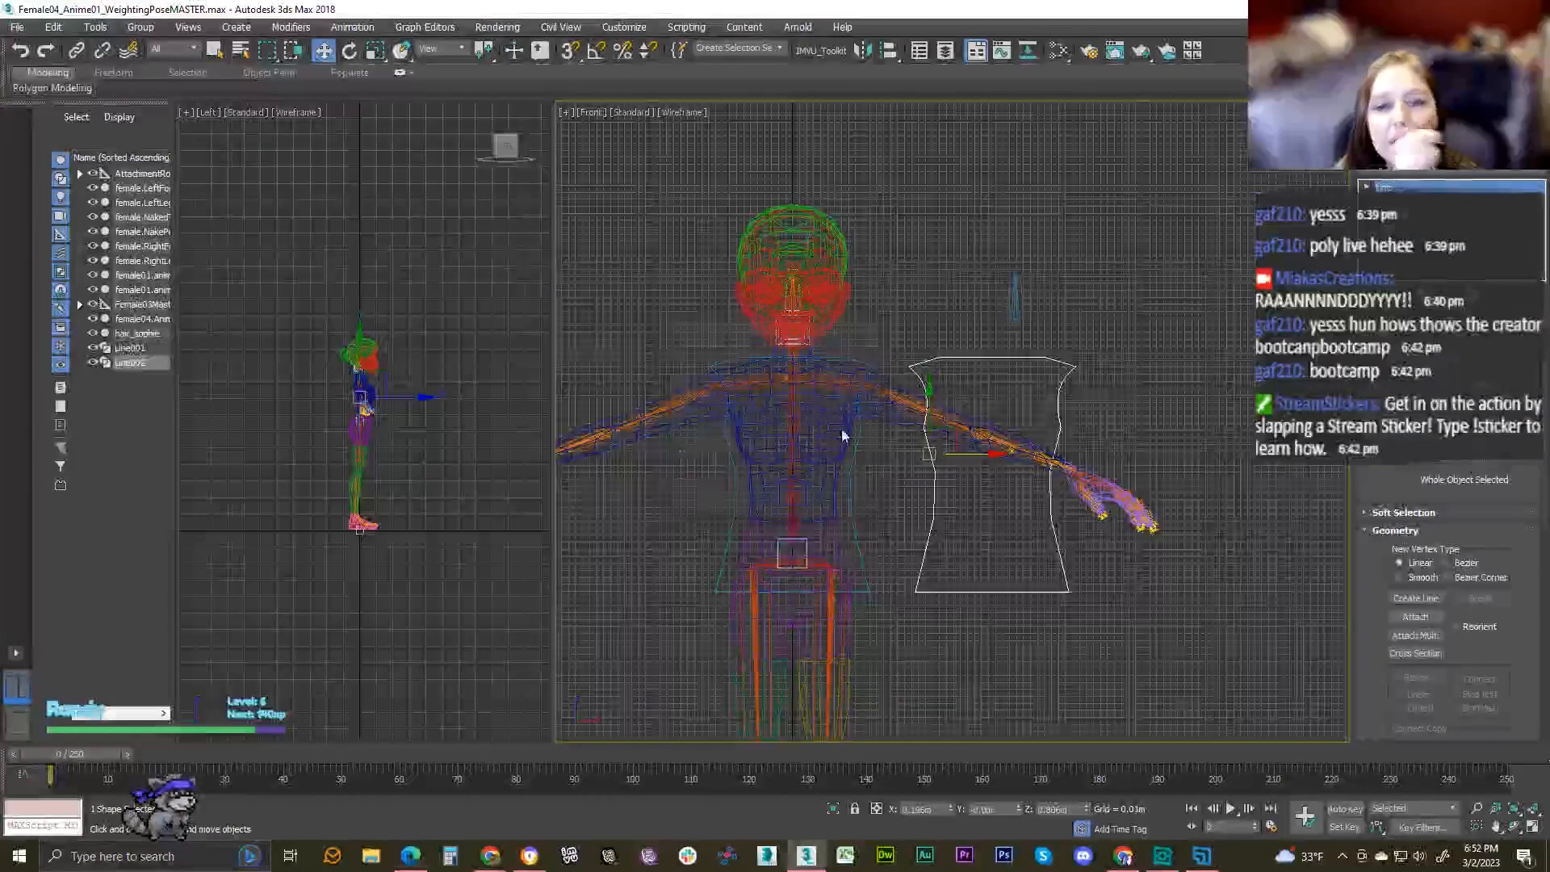
- On the original outline over the body, move the neckline's centre vertex down to mid-chest to form a deep scooped front neckline
scroll(837, 432, "up", 4)
left_click(906, 355)
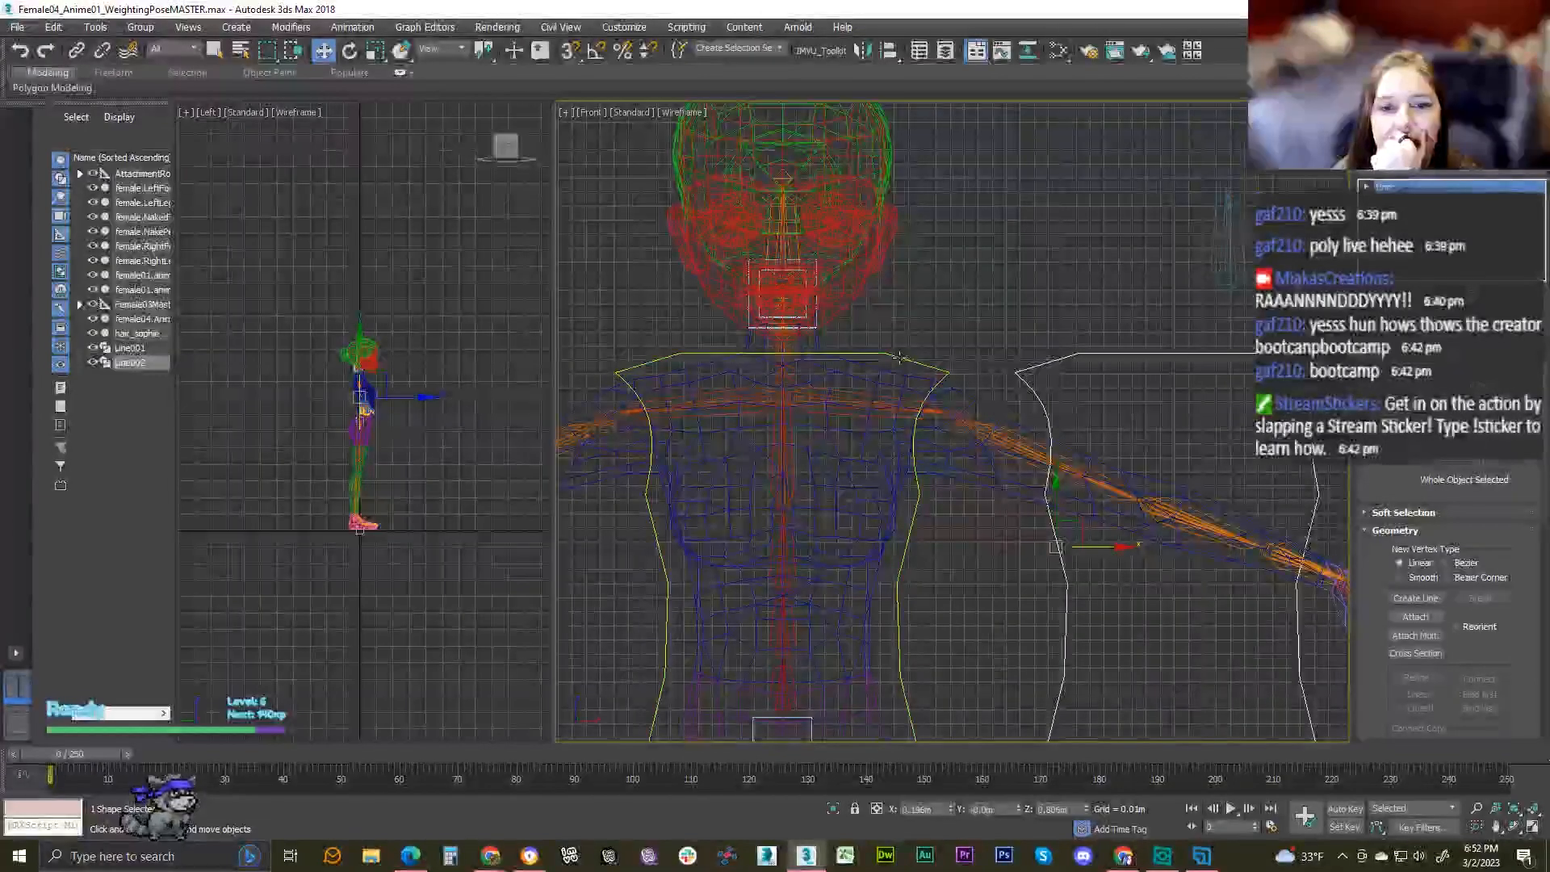
key("1")
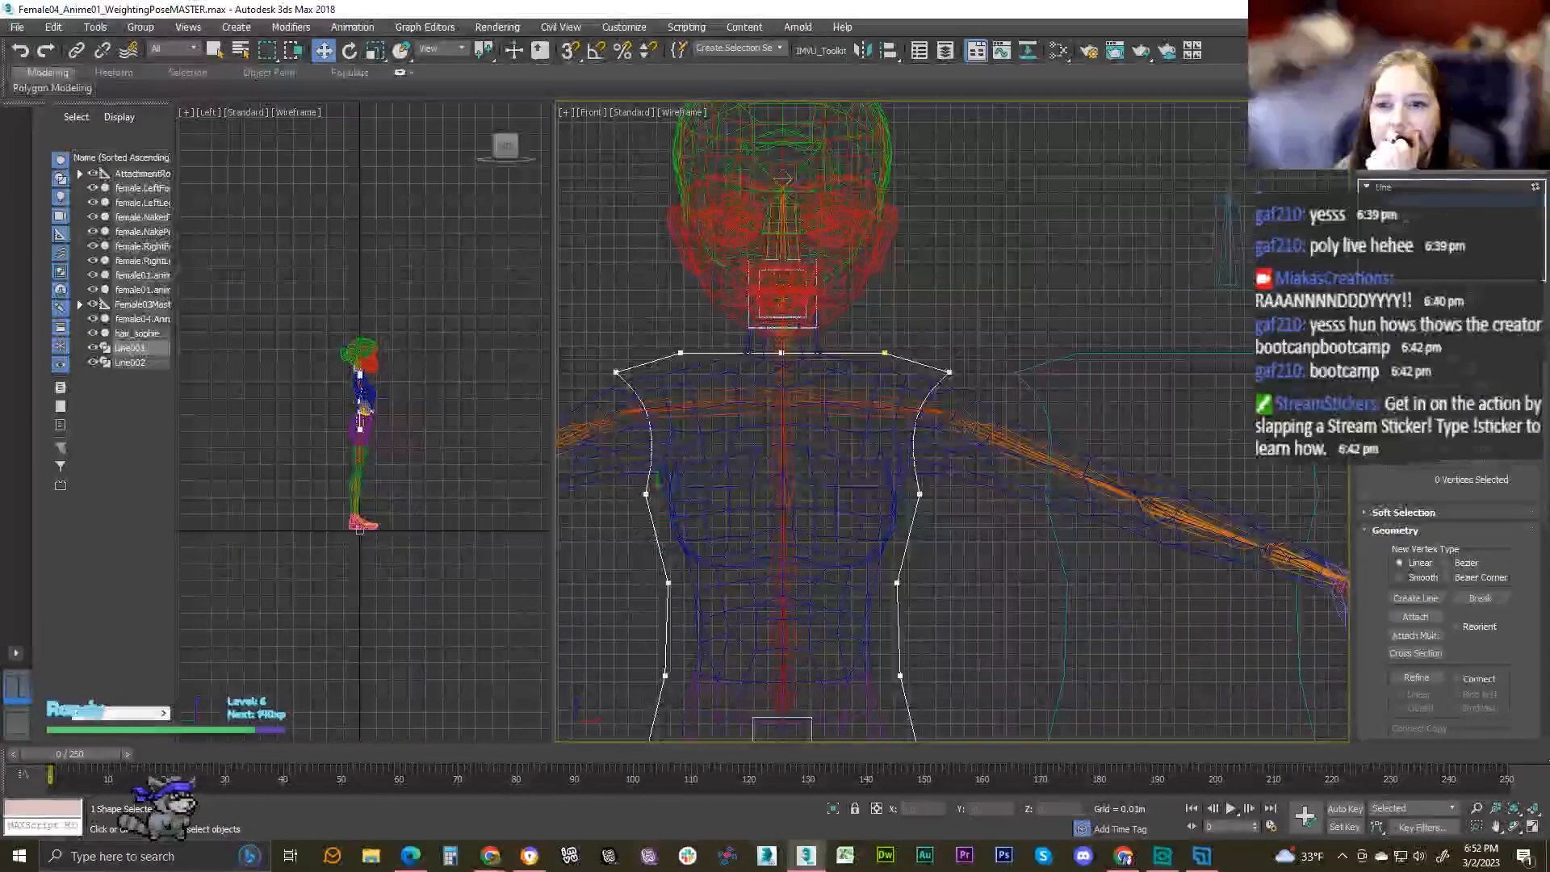
left_click(781, 352)
left_click_drag(782, 327, 763, 486)
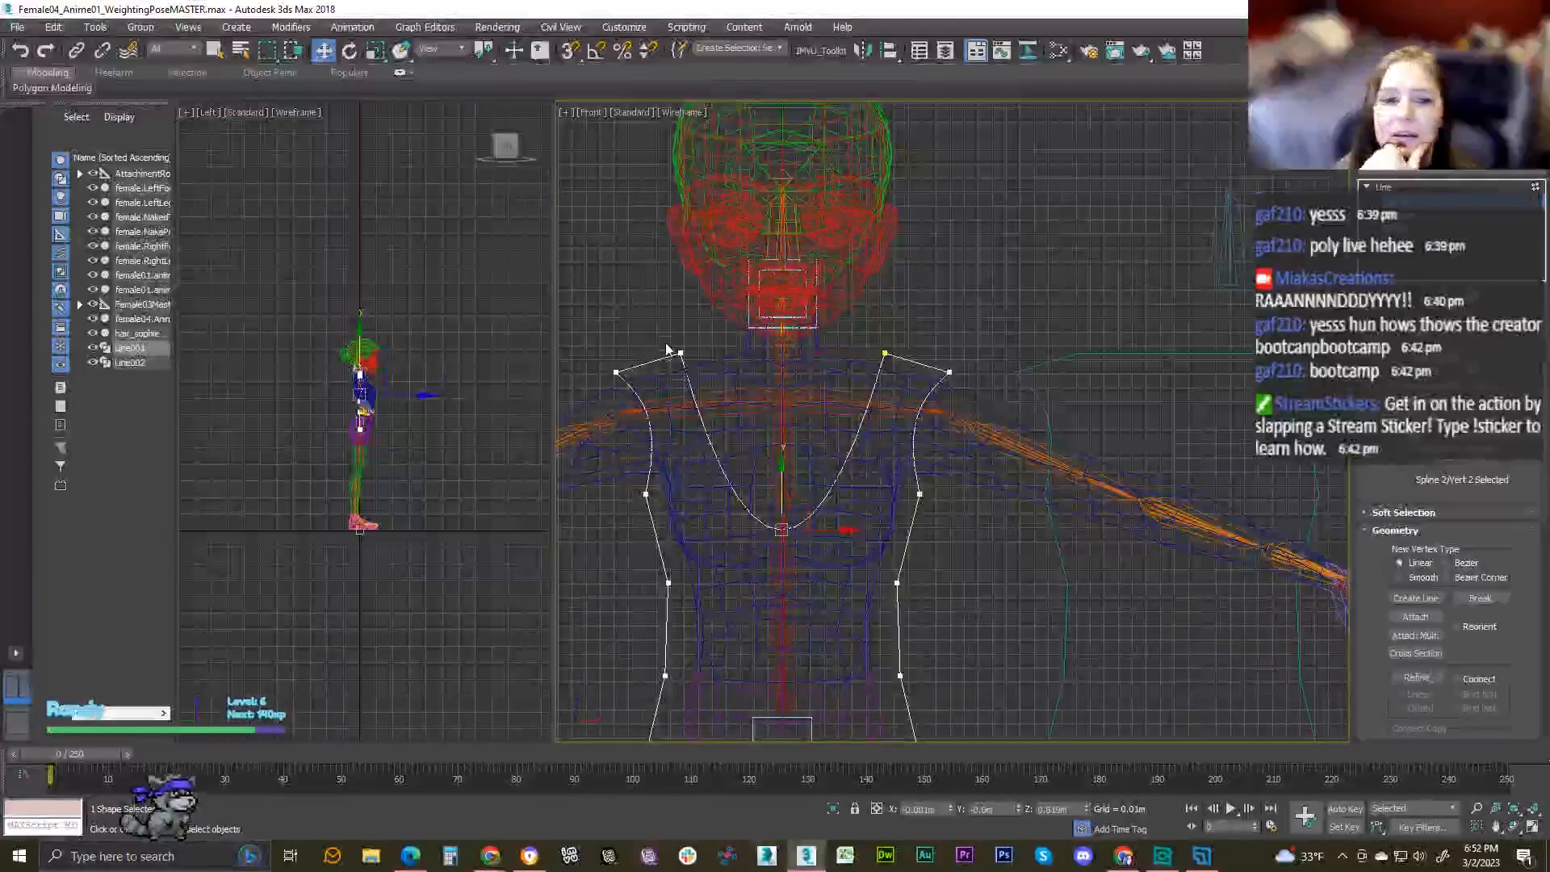
left_click_drag(873, 365, 899, 364)
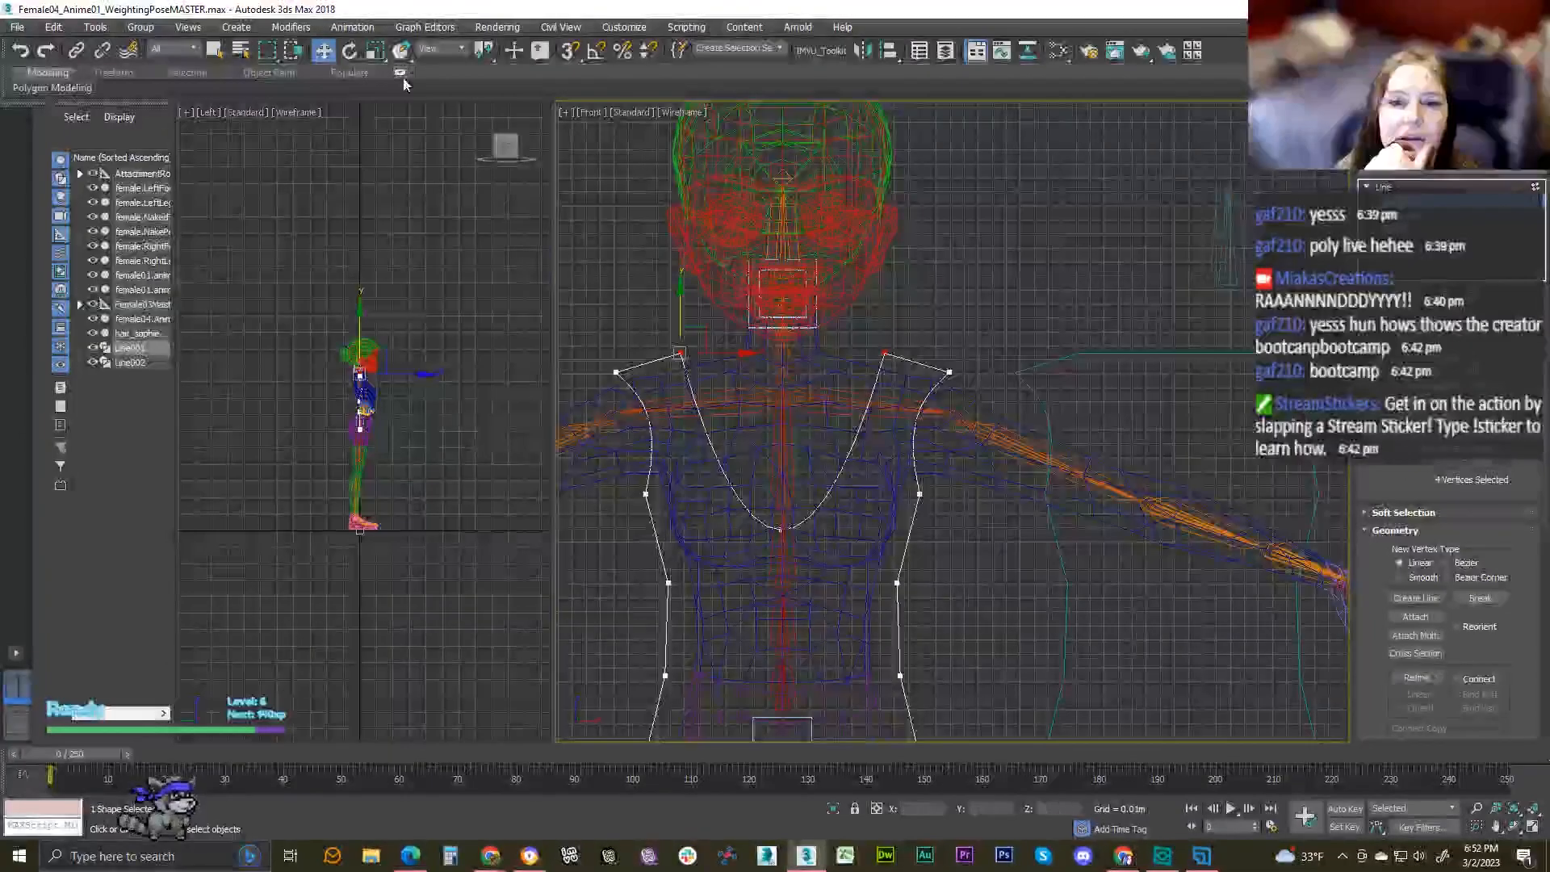
left_click(374, 51)
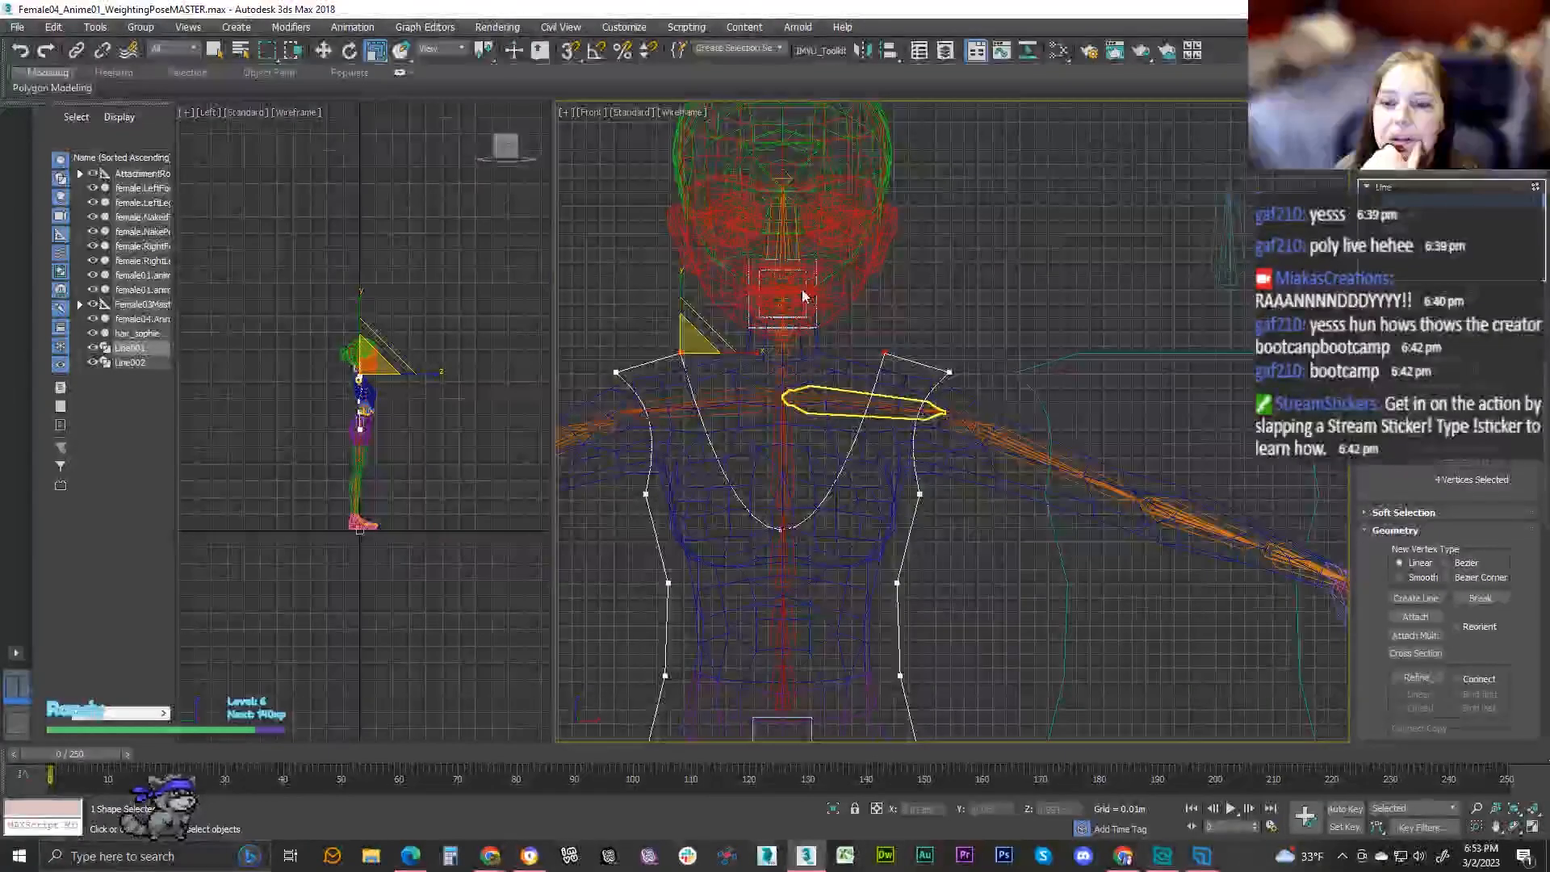
left_click(323, 50)
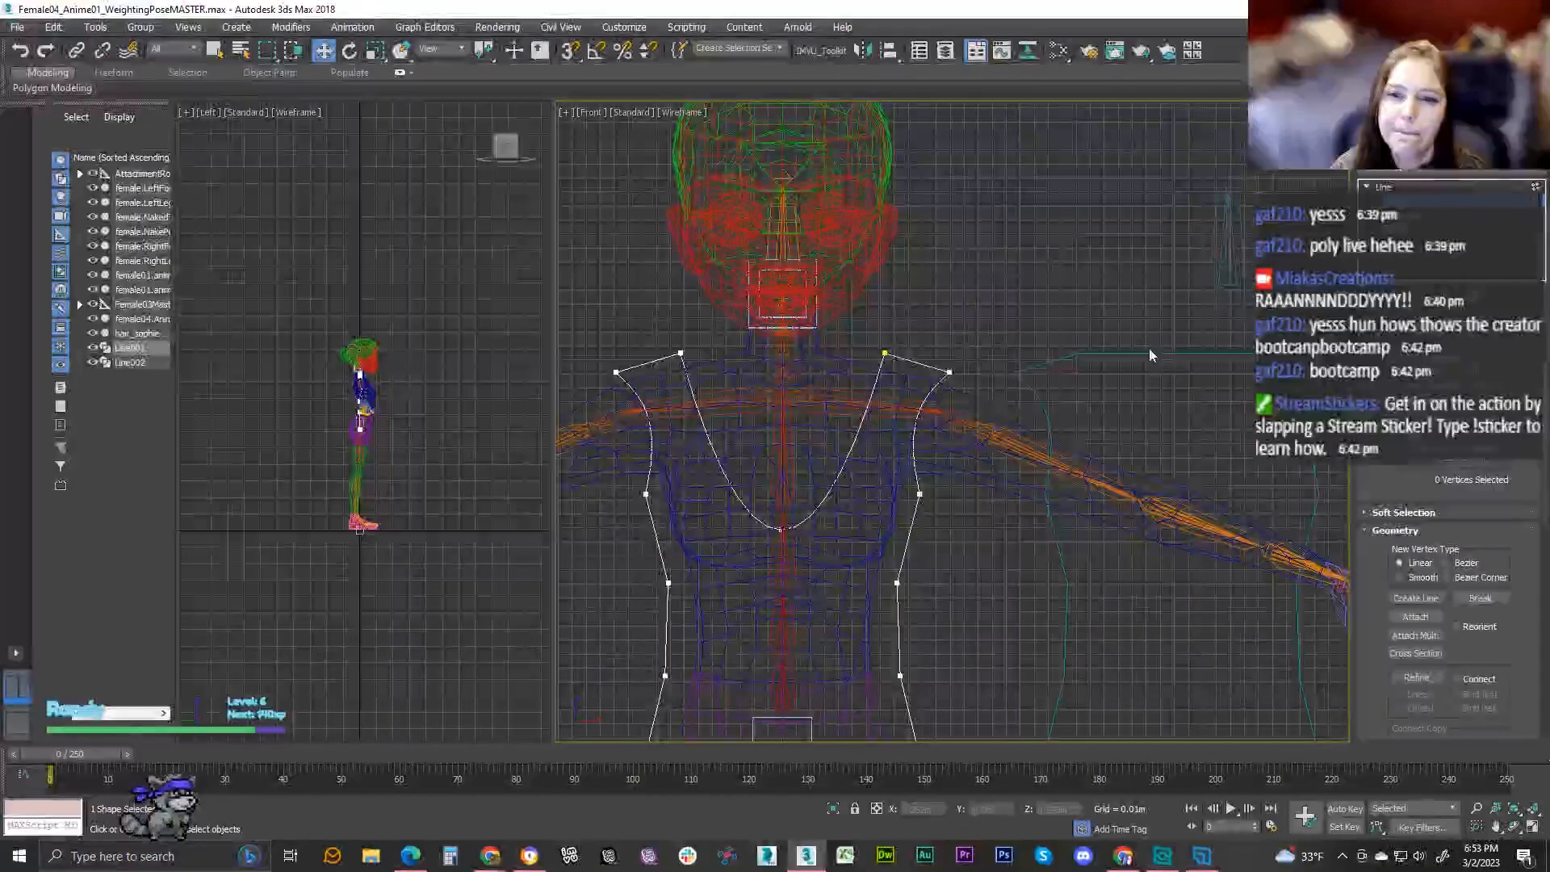
- On the copied outline, lower the neckline's centre vertex slightly to form a shallow curved neckline, then exit vertex level
key("1")
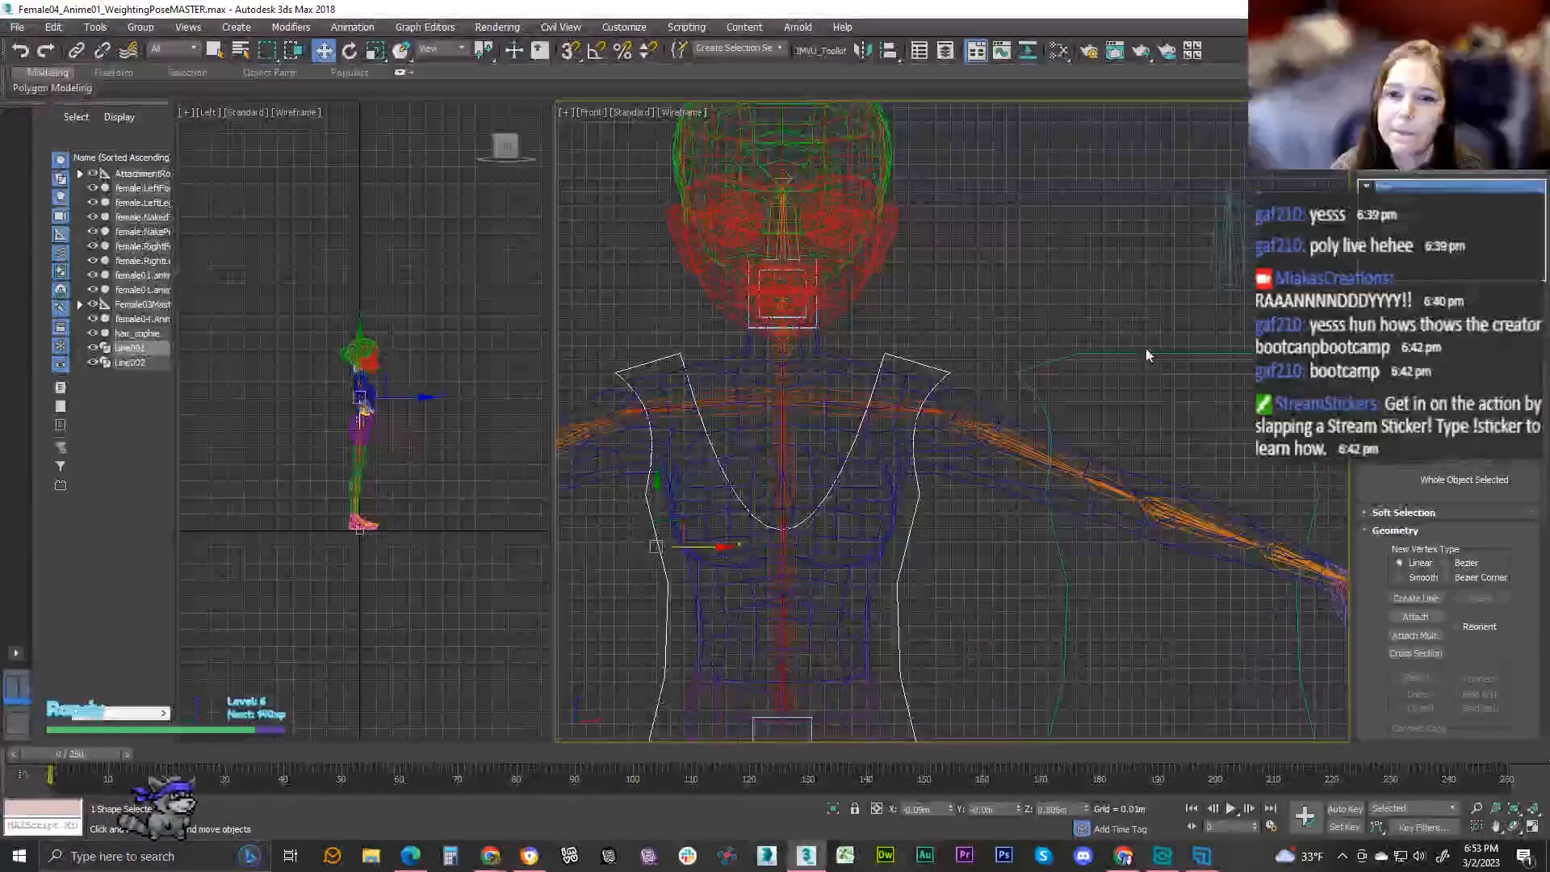
left_click(1145, 350)
middle_click_drag(1149, 425, 1054, 401)
key("1")
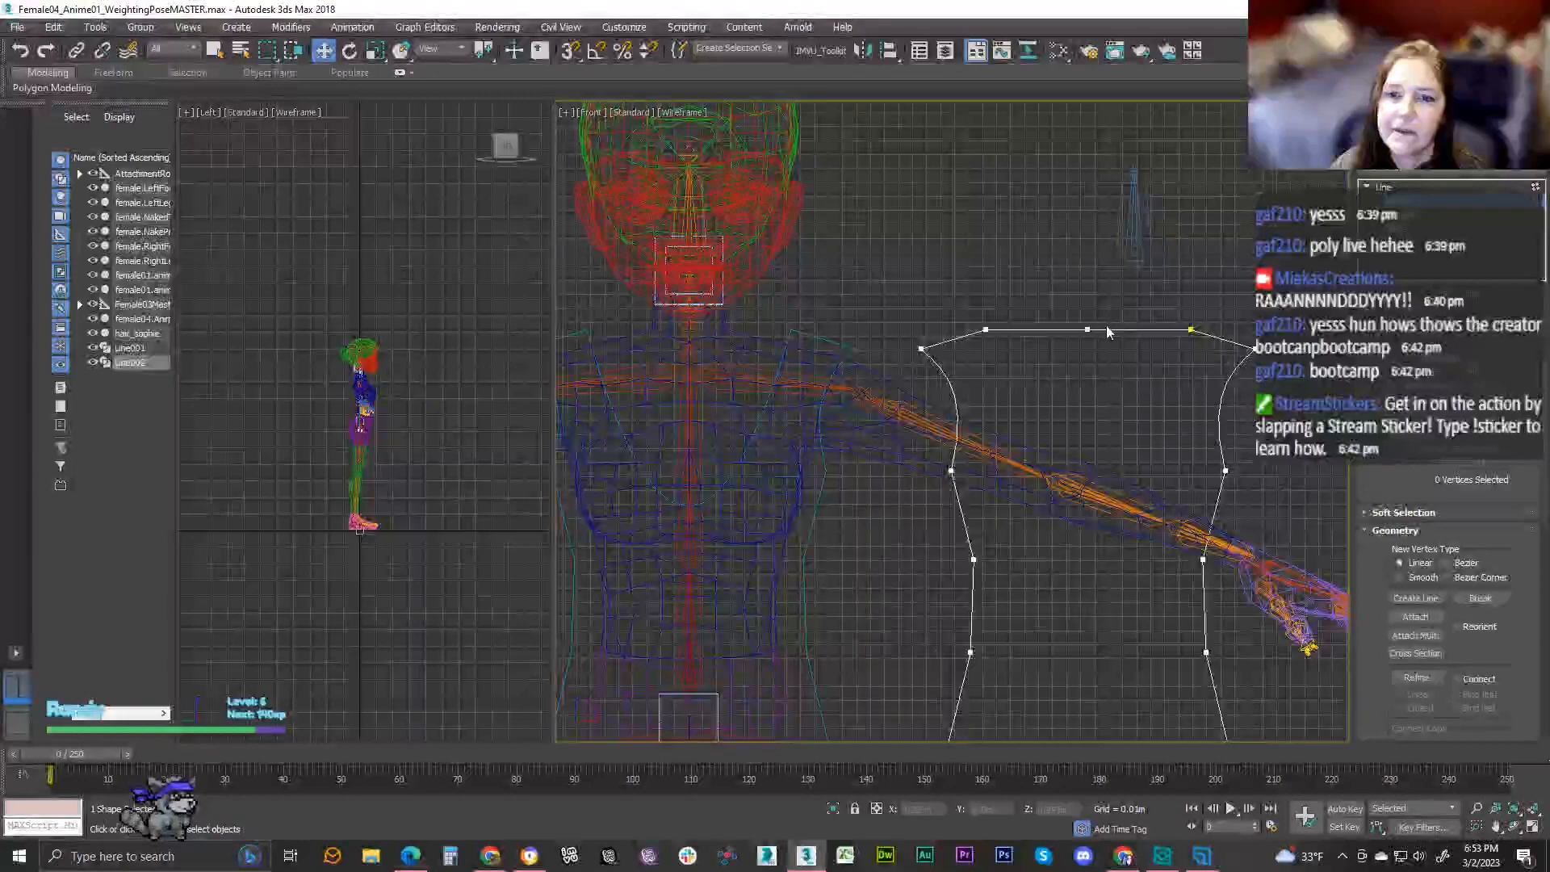
left_click(1088, 330)
left_click_drag(1089, 285, 1107, 321)
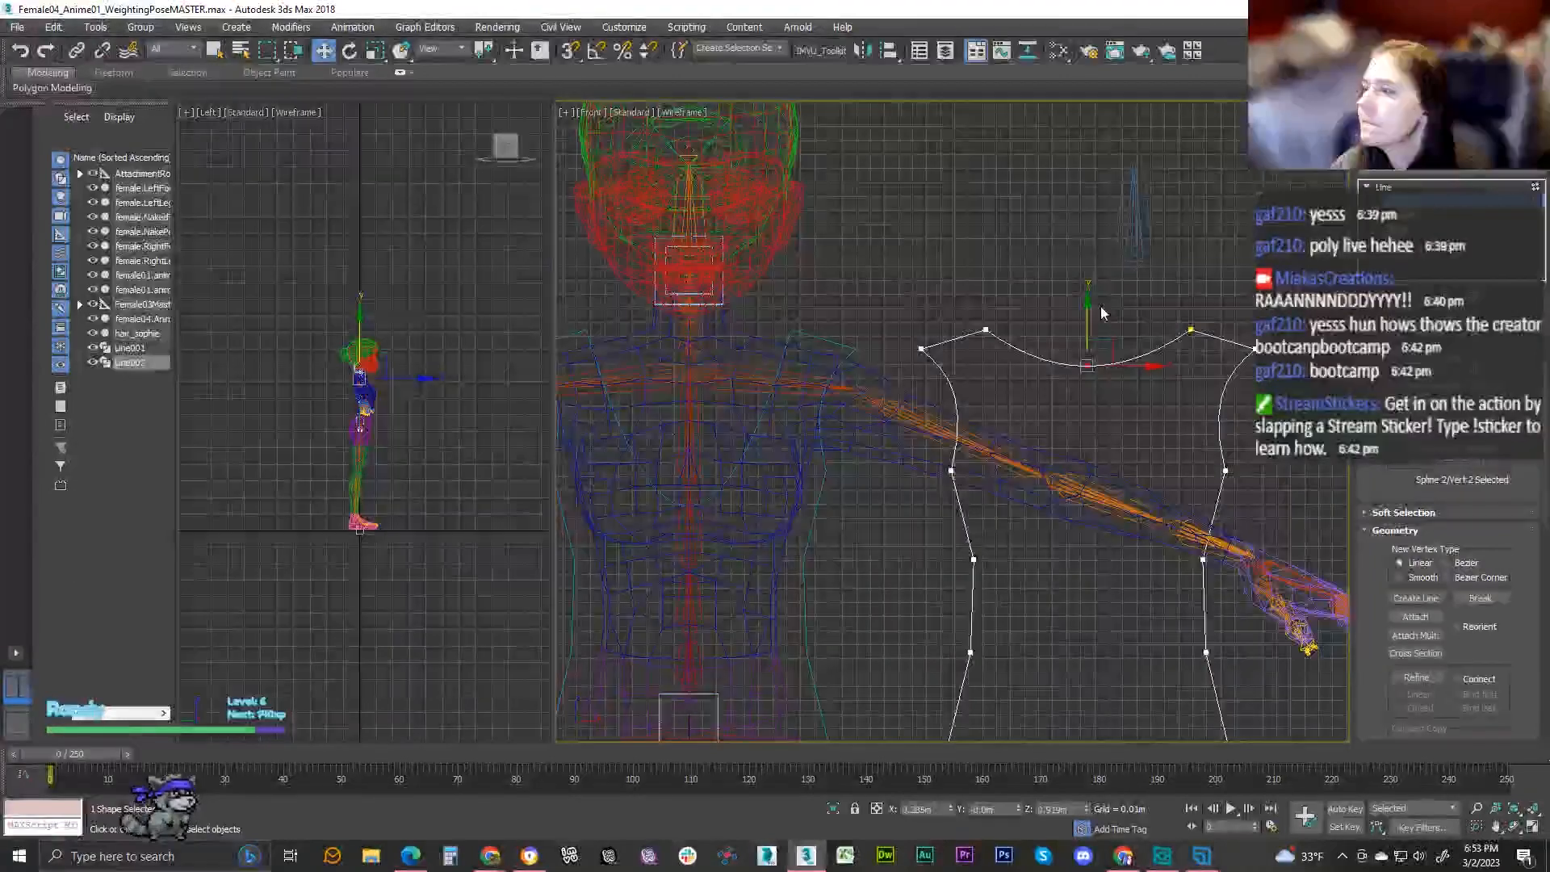
scroll(960, 339, "down", 4)
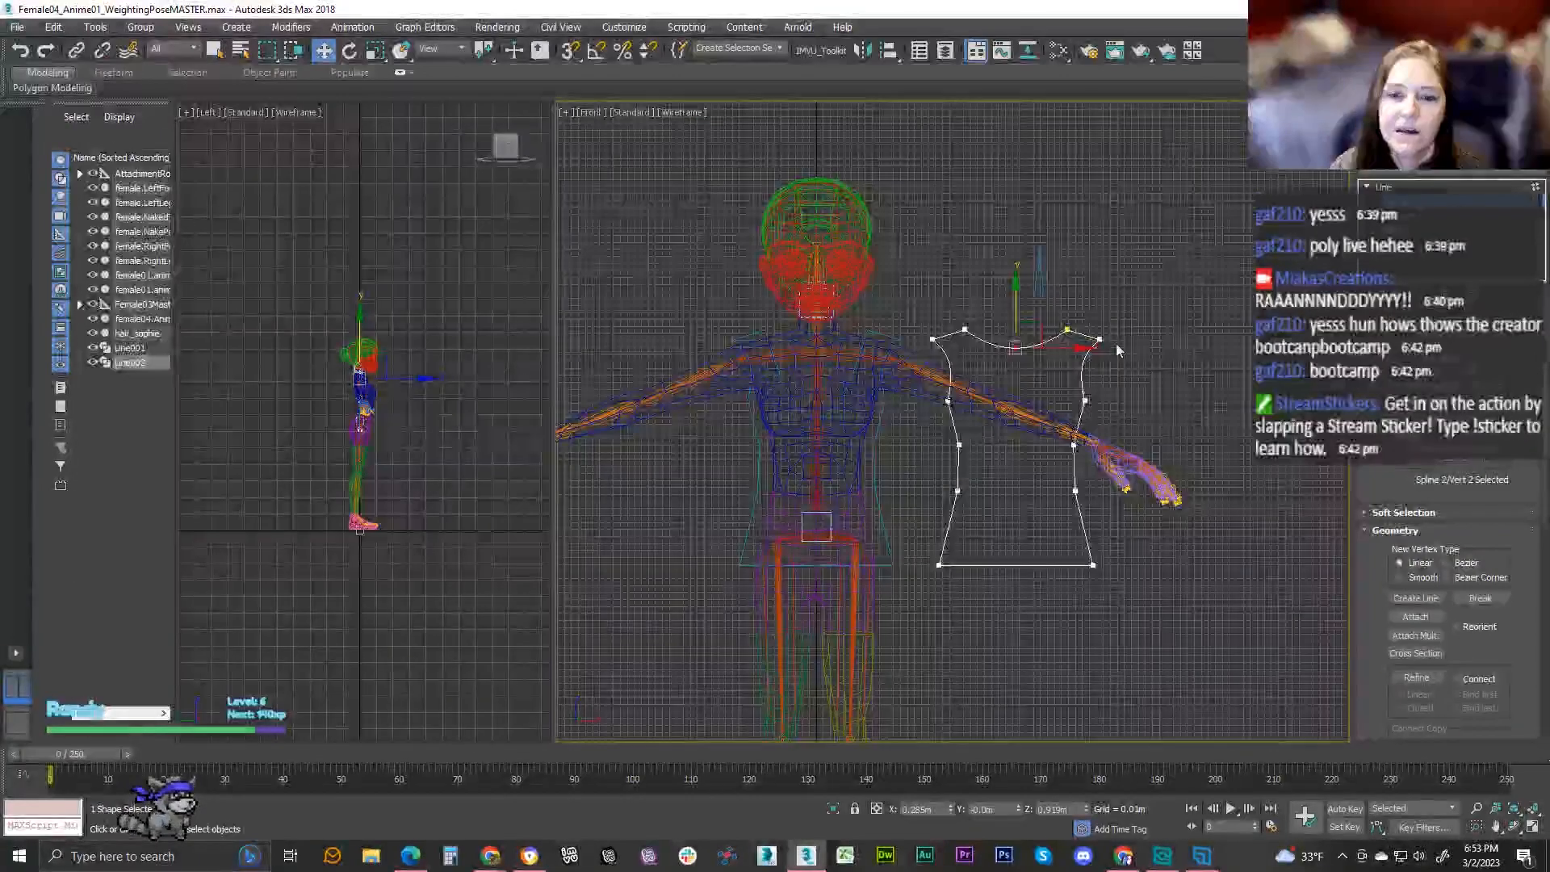
left_click(881, 305)
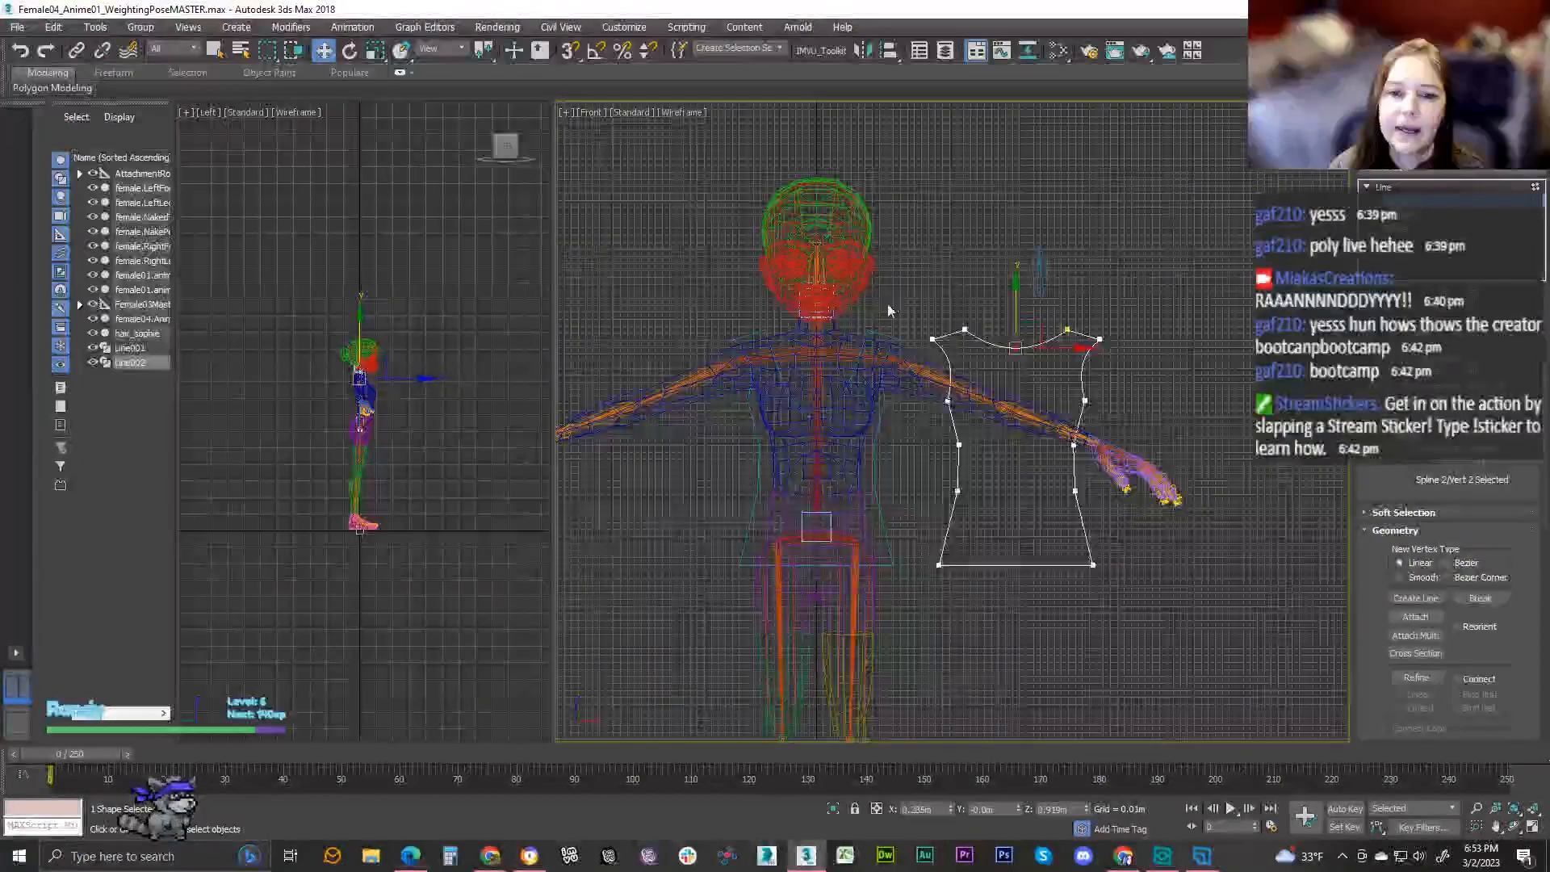
key("1")
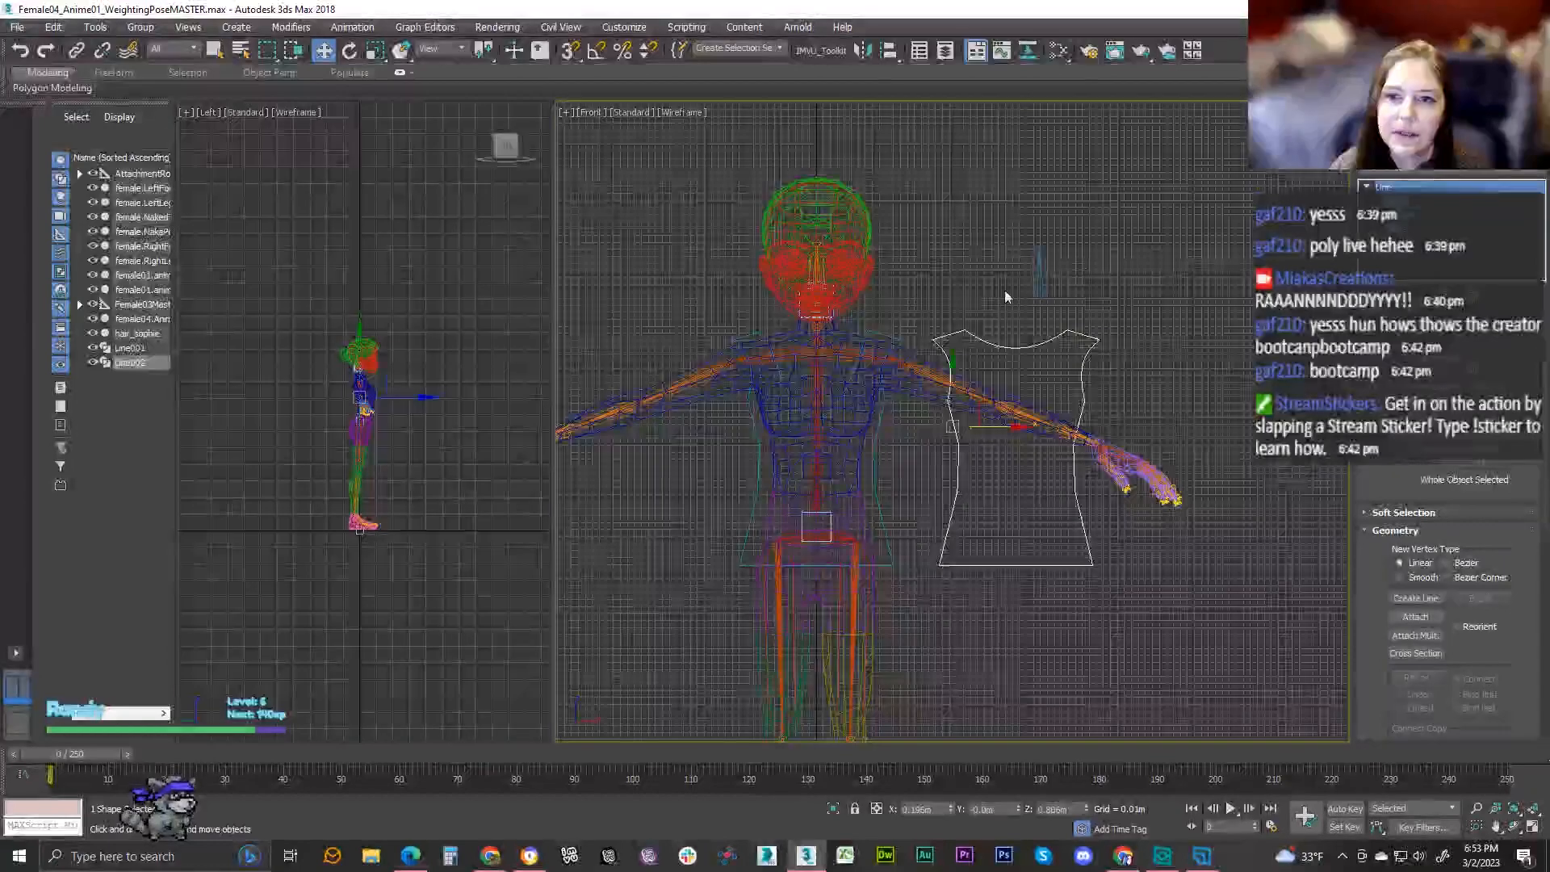
- Select the original deep-necked outline over the body and rename it tanktop
left_click(898, 333)
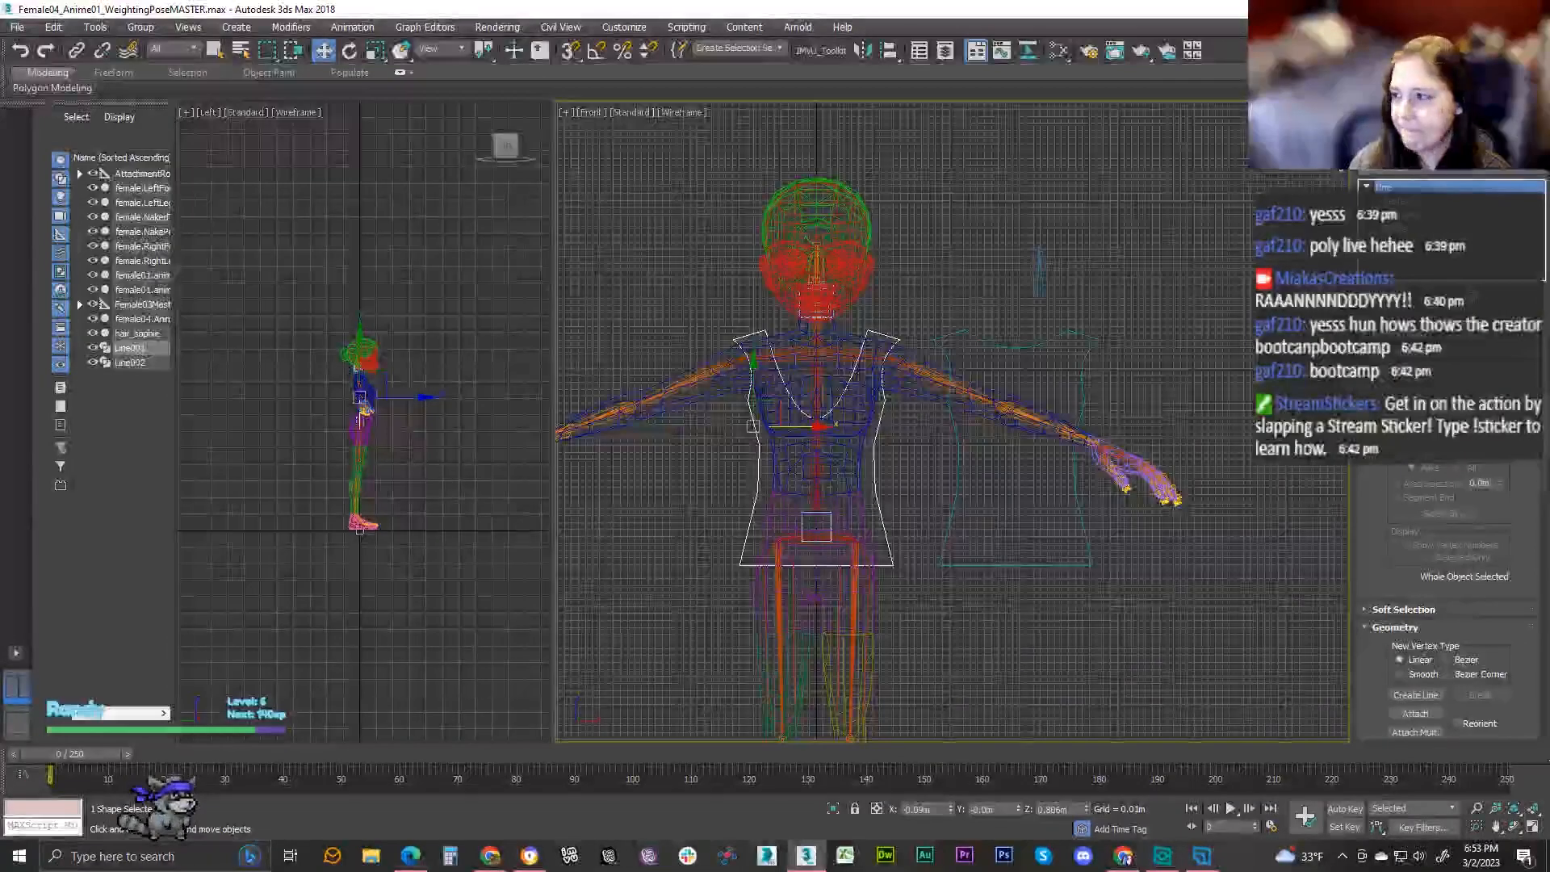
type("tanktop")
key("Return")
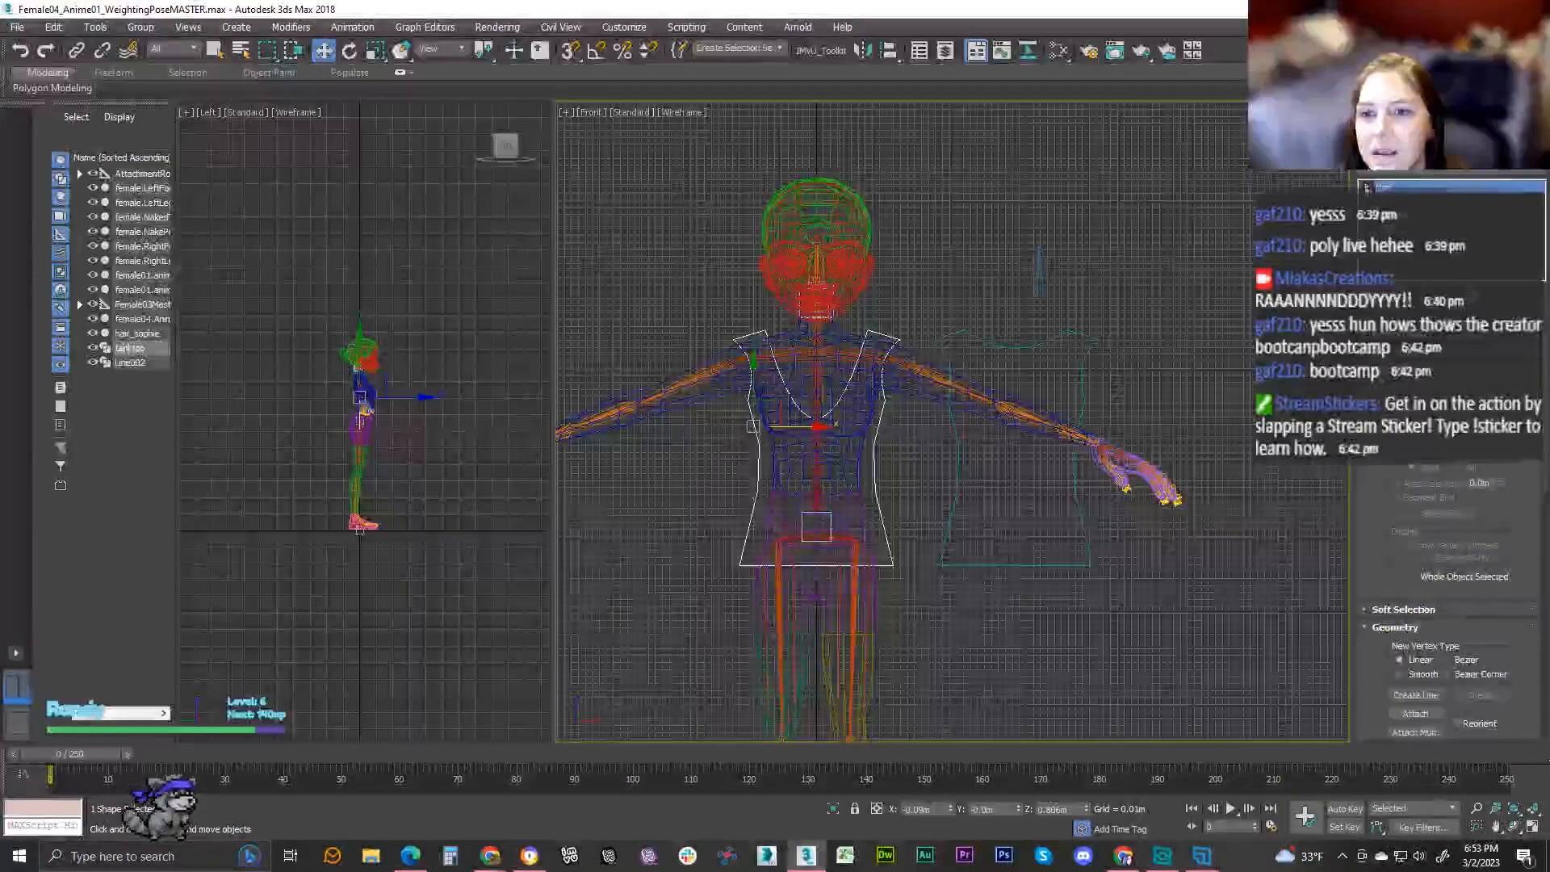
- Attach the copied shallow-necked outline to the tanktop outline over the body so both form one shape
scroll(1423, 691, "down", 3)
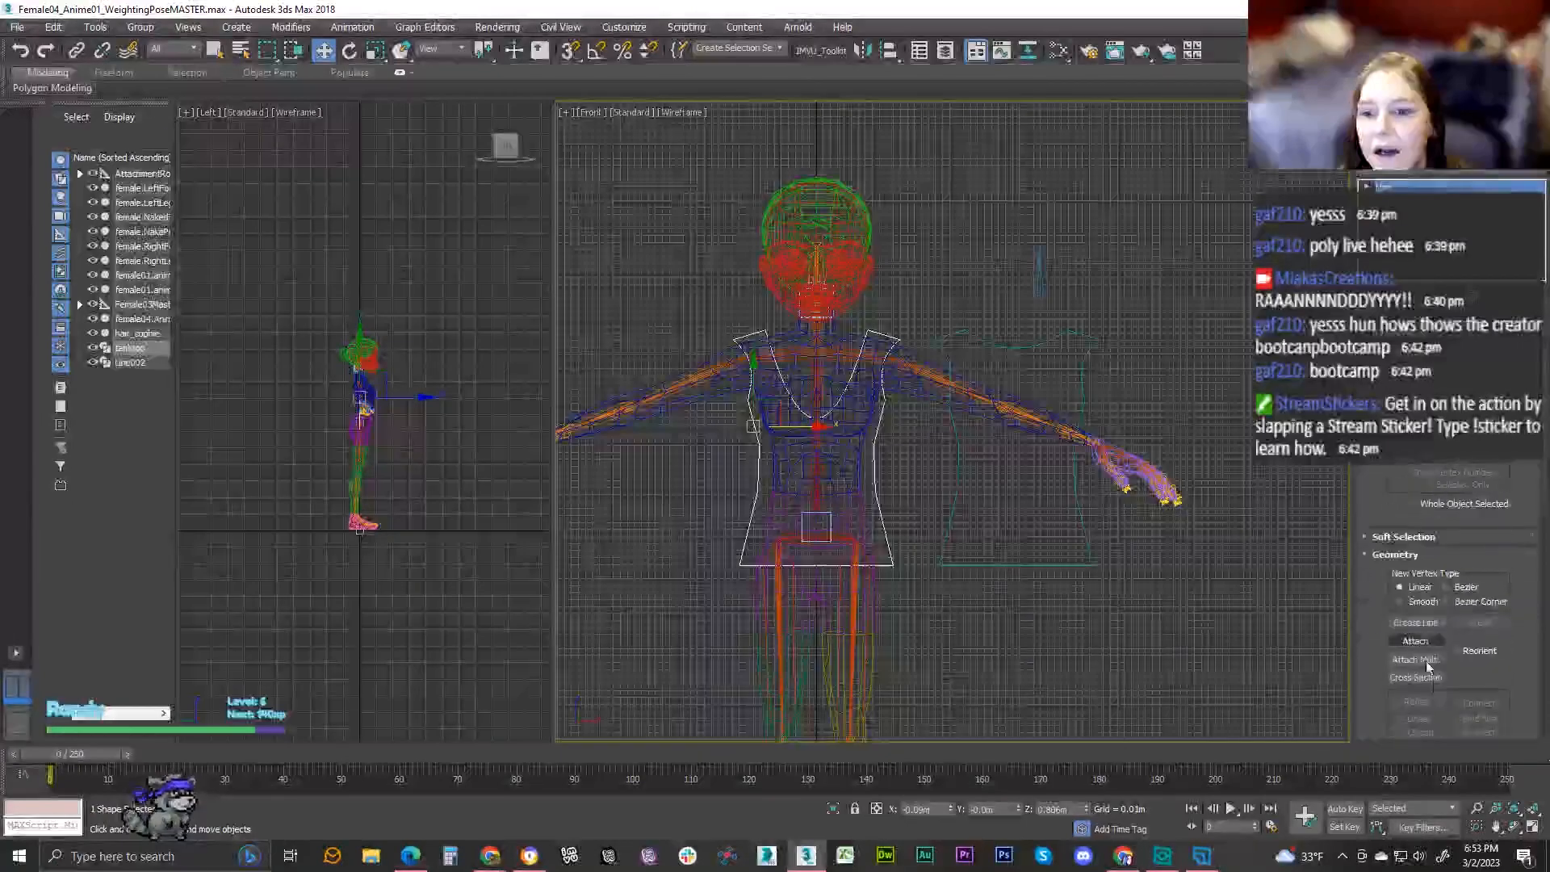
left_click(951, 563)
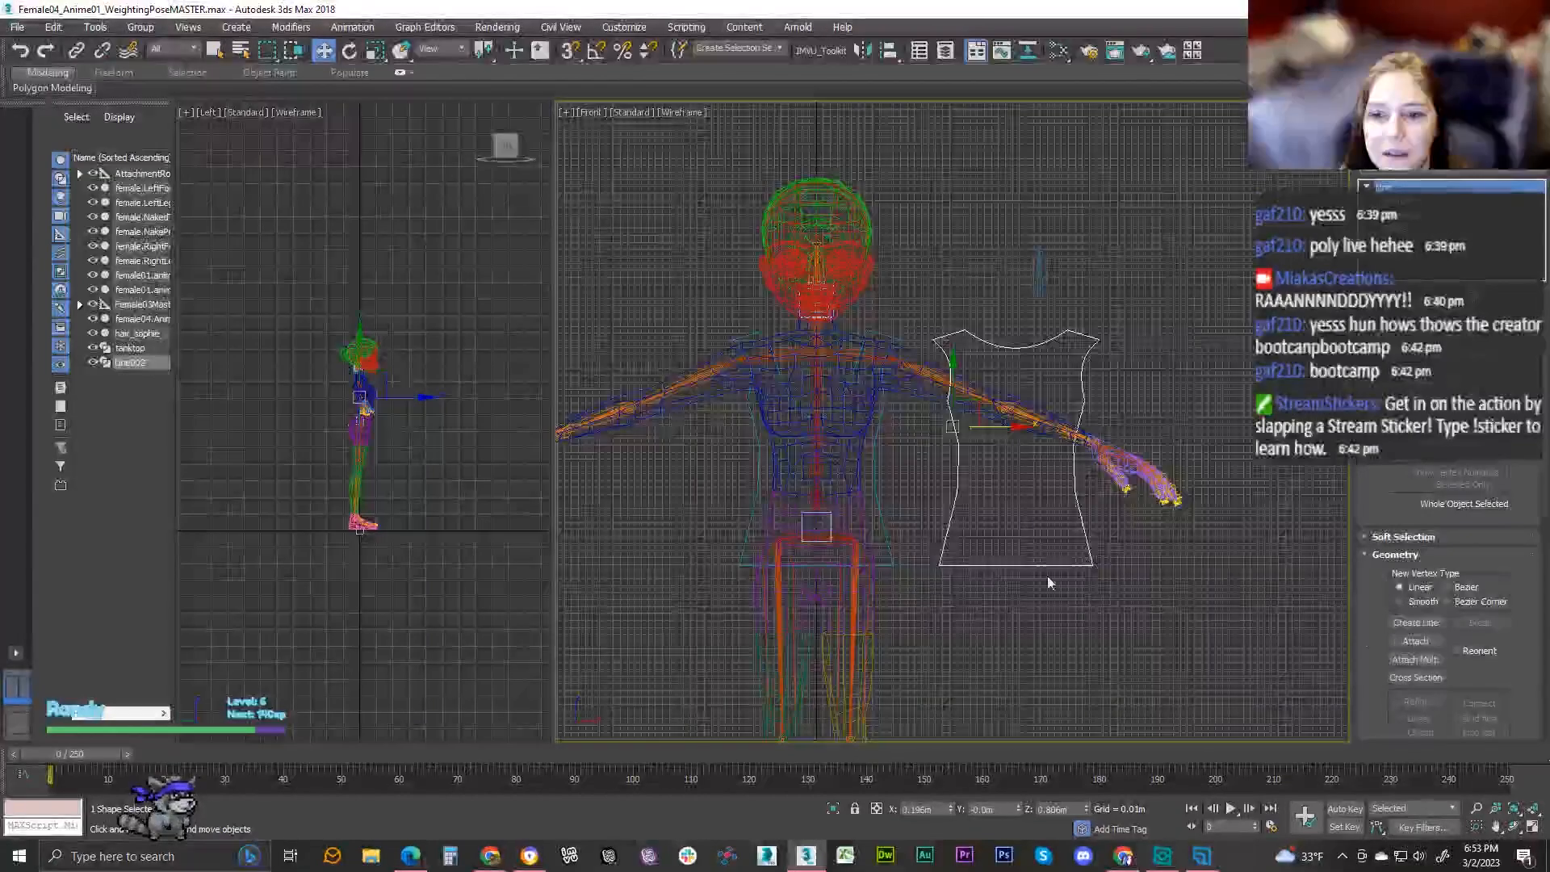
left_click(888, 561)
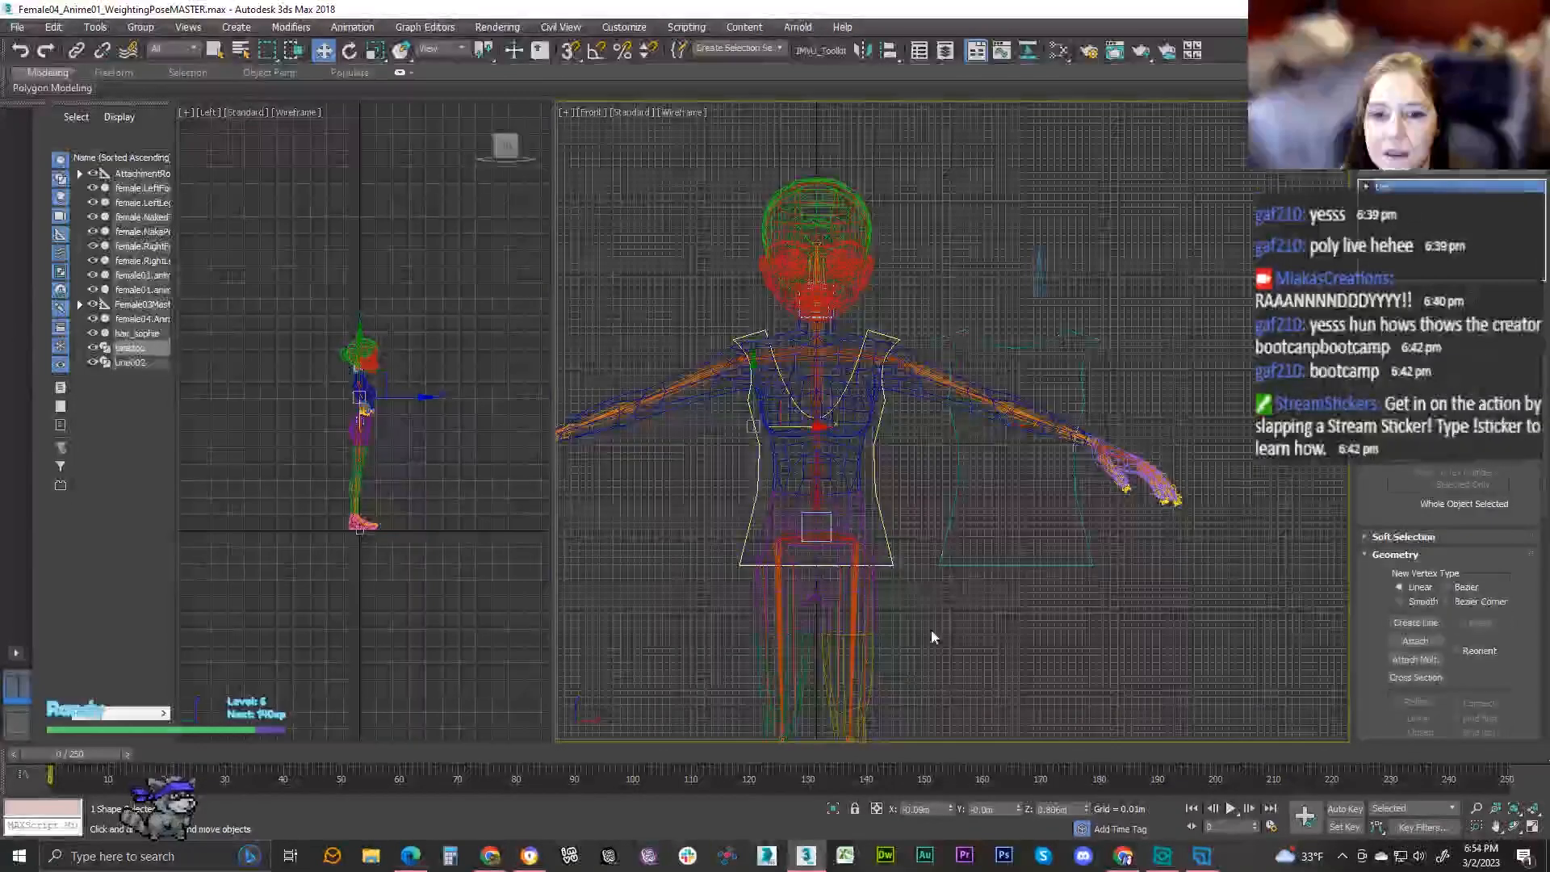
left_click(1425, 645)
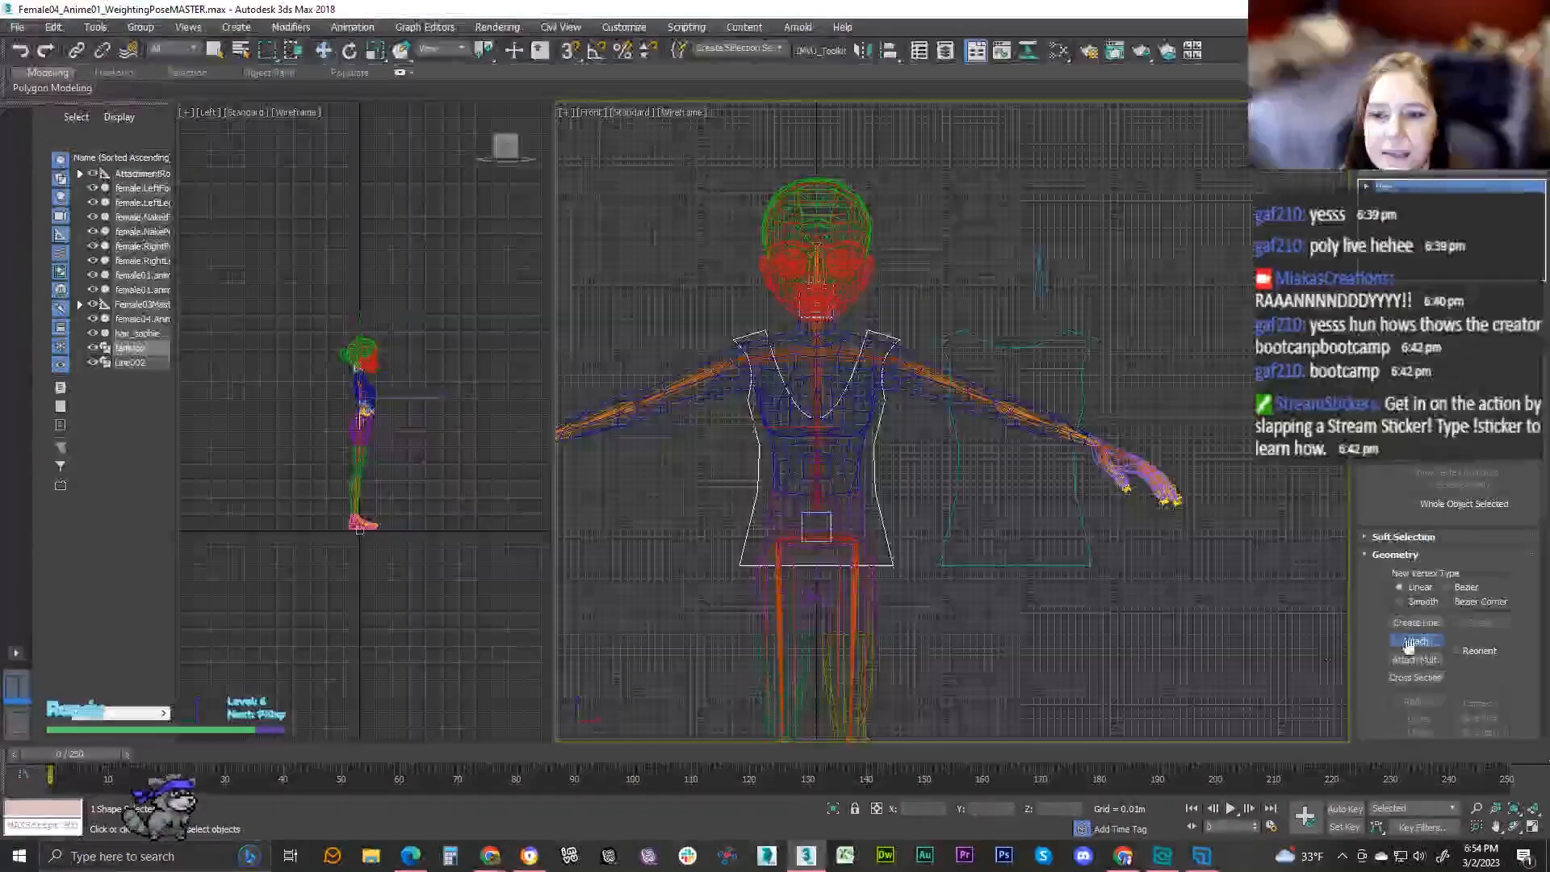
left_click(985, 568)
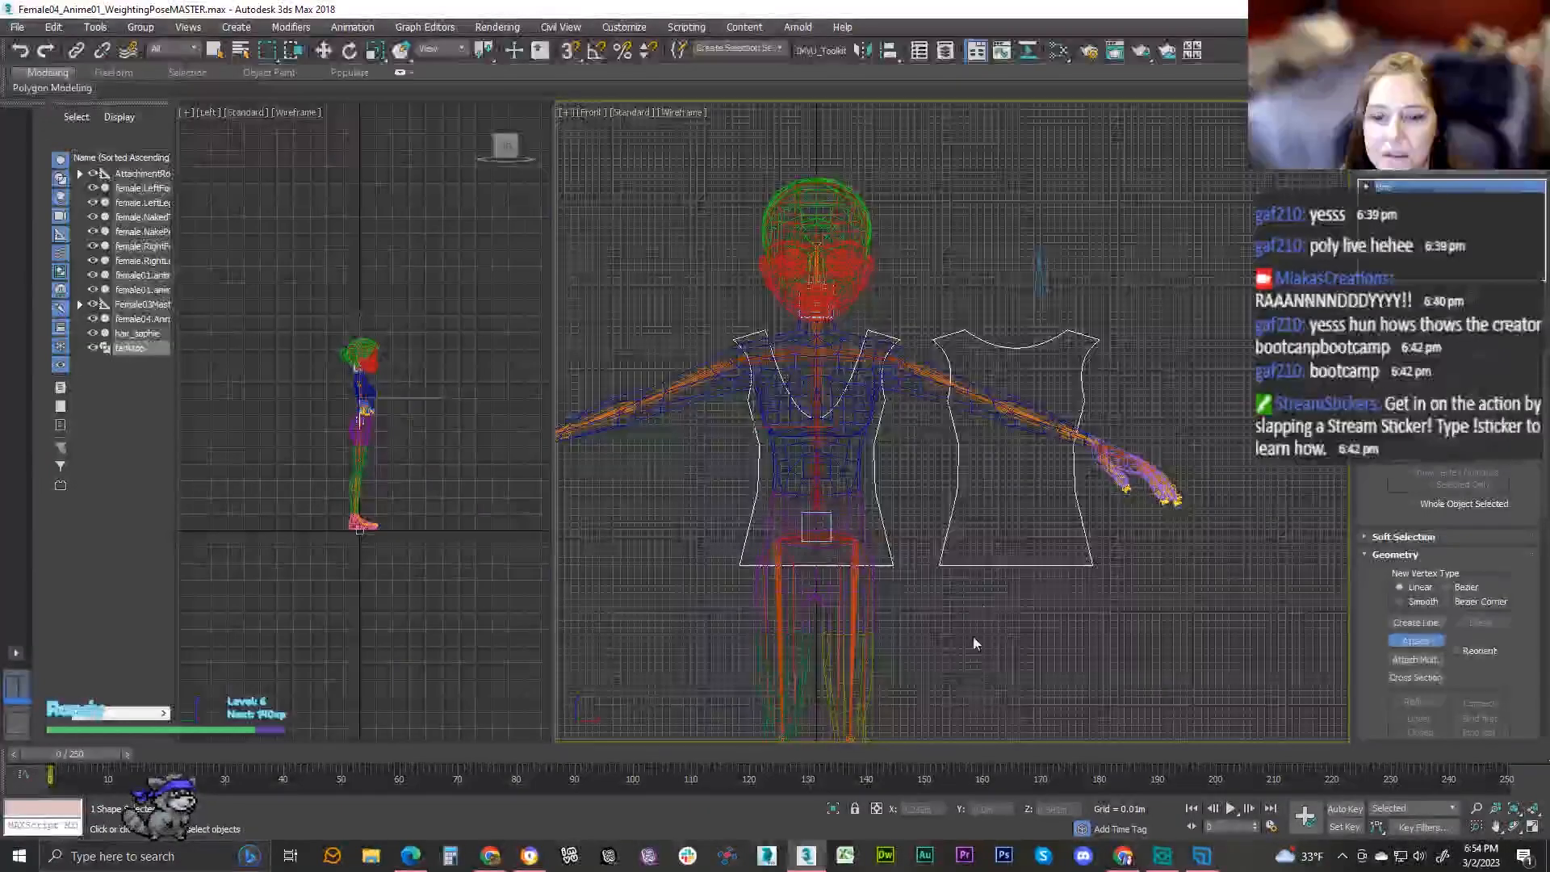
key("w")
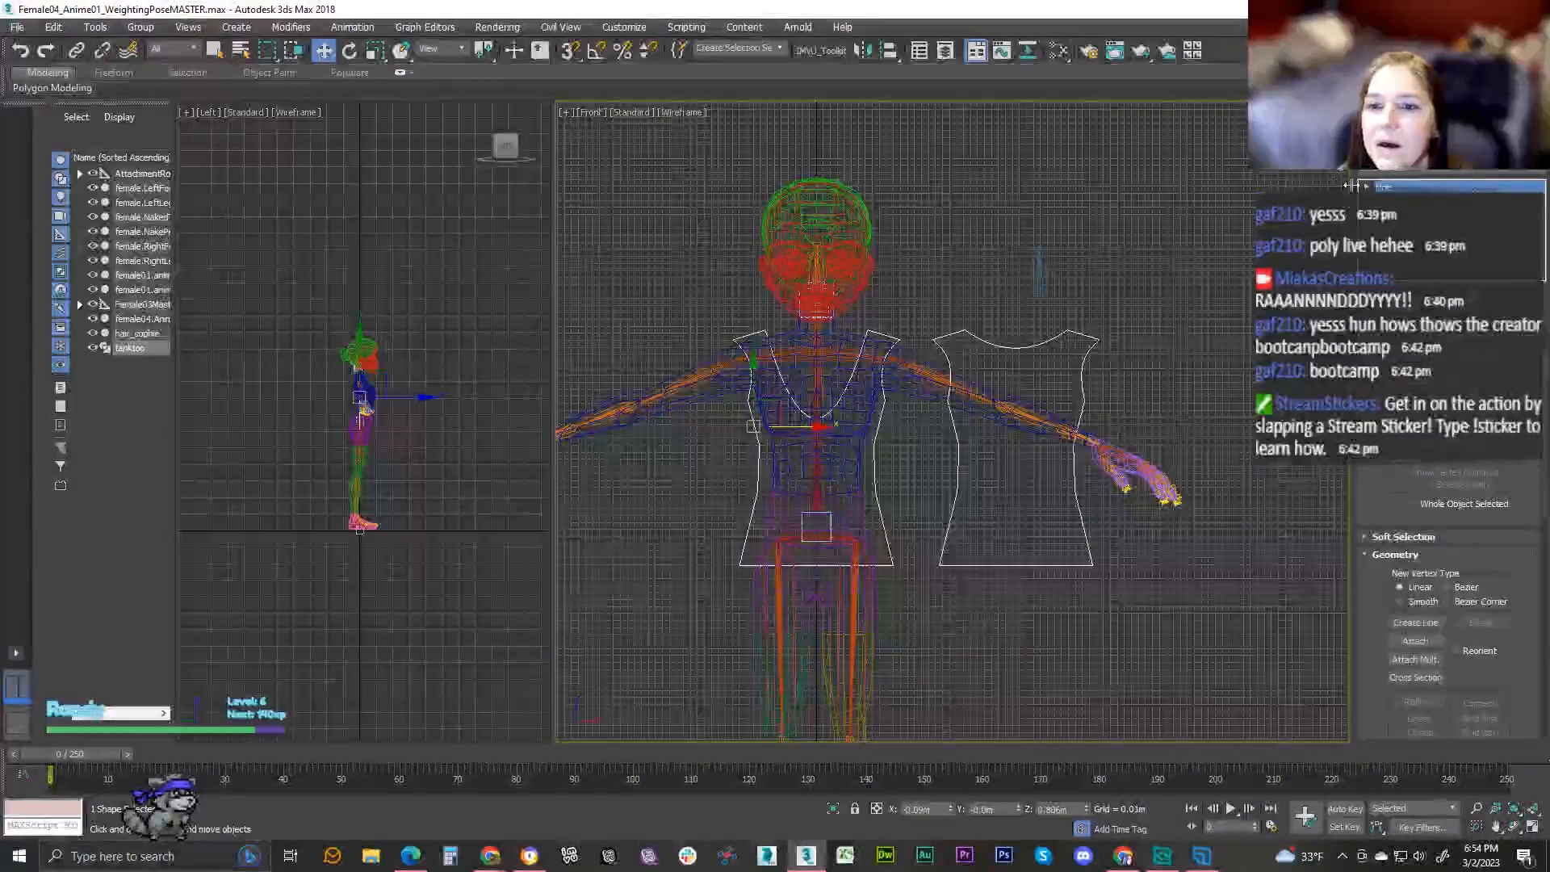
- Add a Garment Maker modifier to the combined tanktop shape and dismiss its warning
left_click(1540, 176)
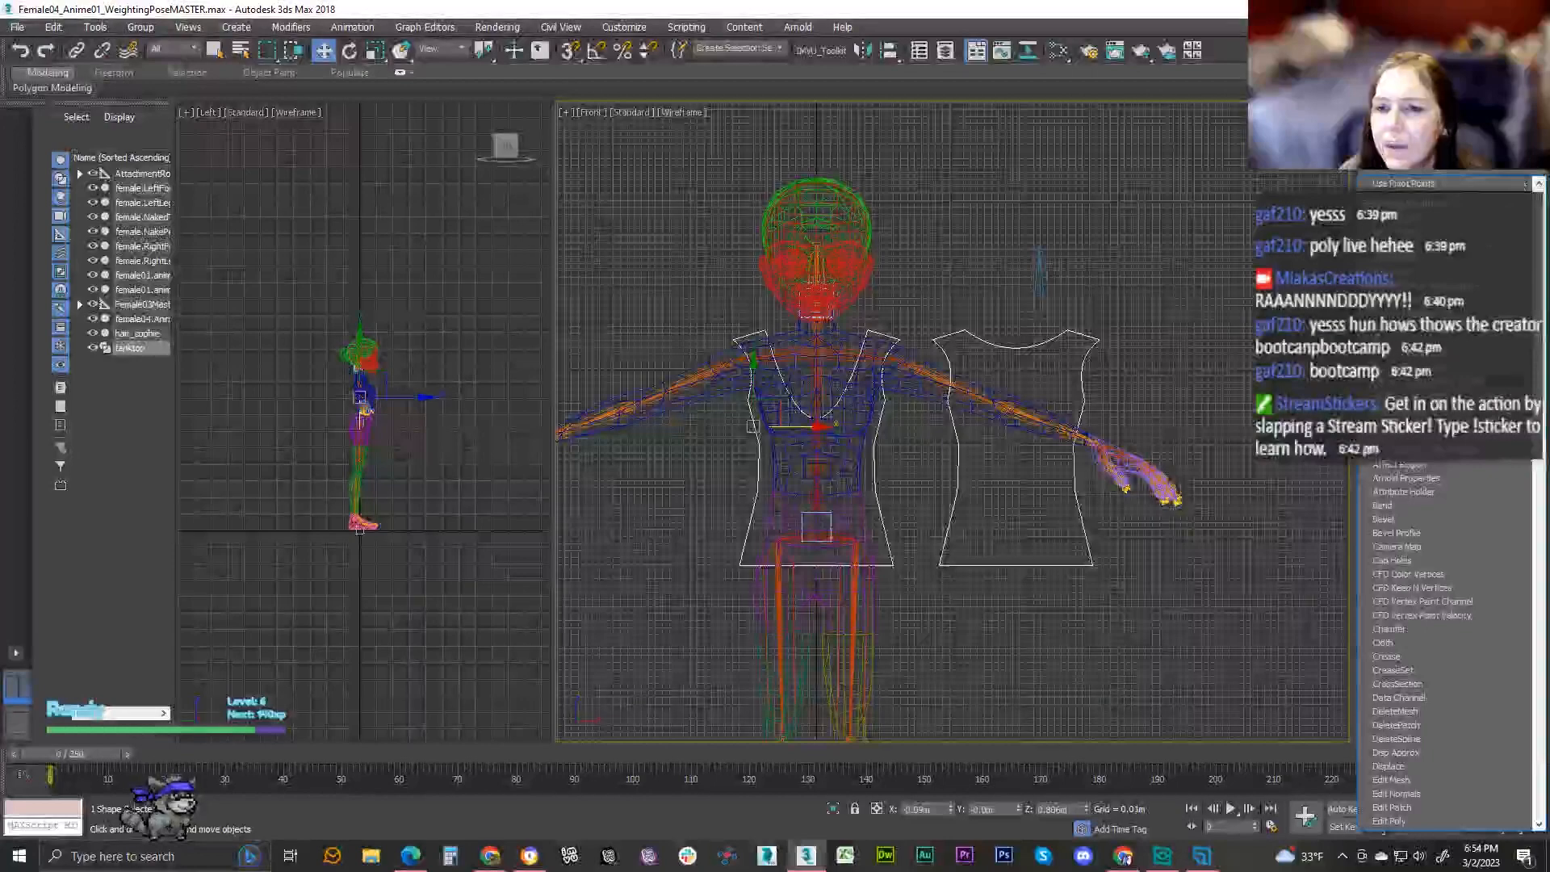
scroll(1424, 670, "down", 3)
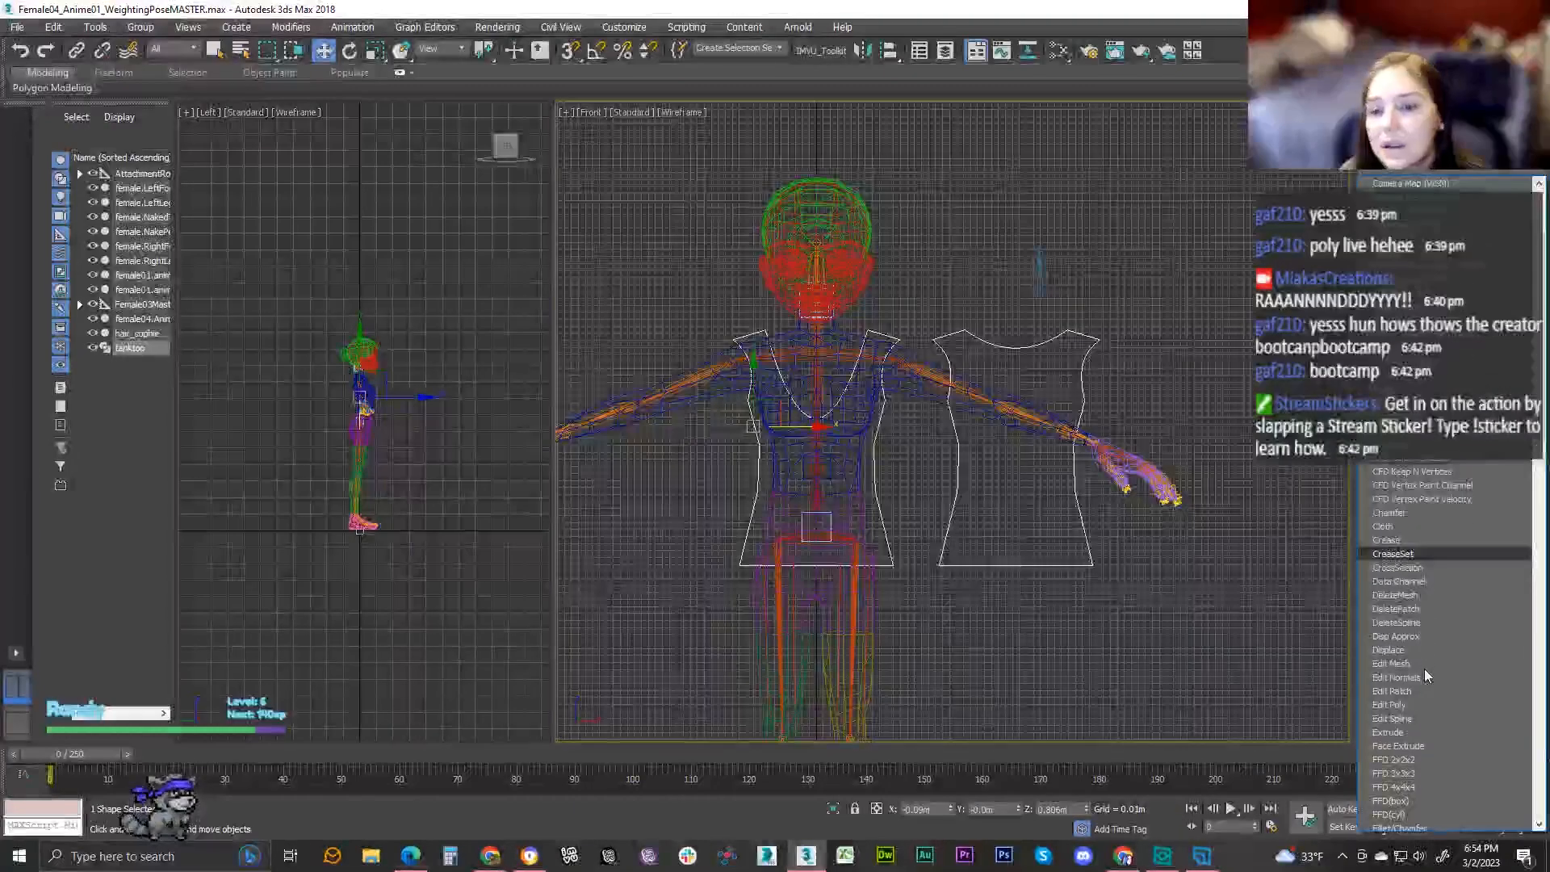
scroll(1423, 669, "down", 2)
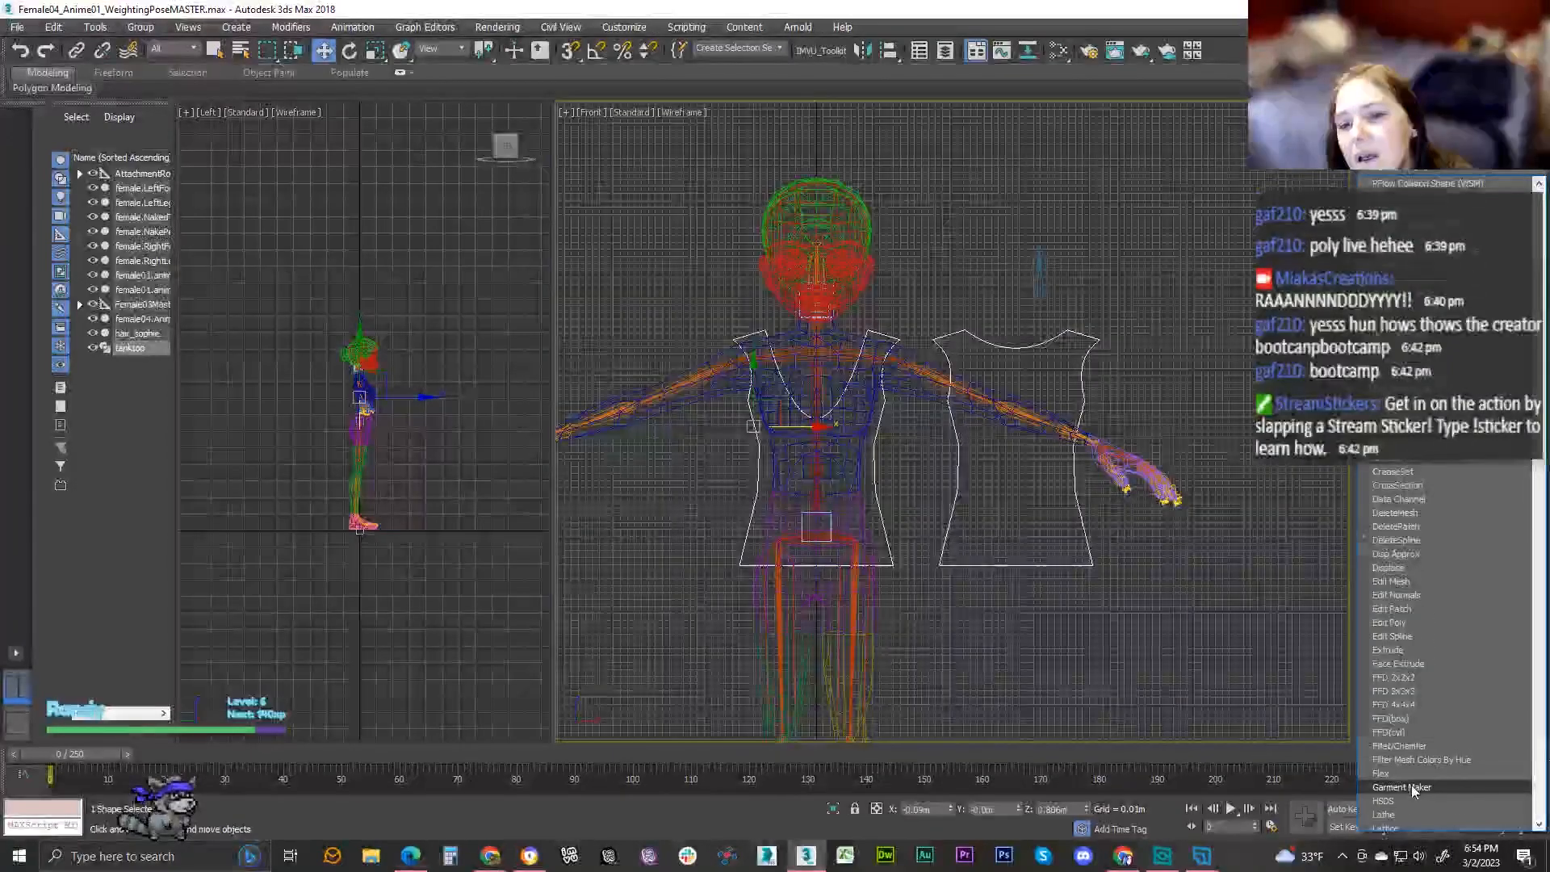
left_click(1410, 787)
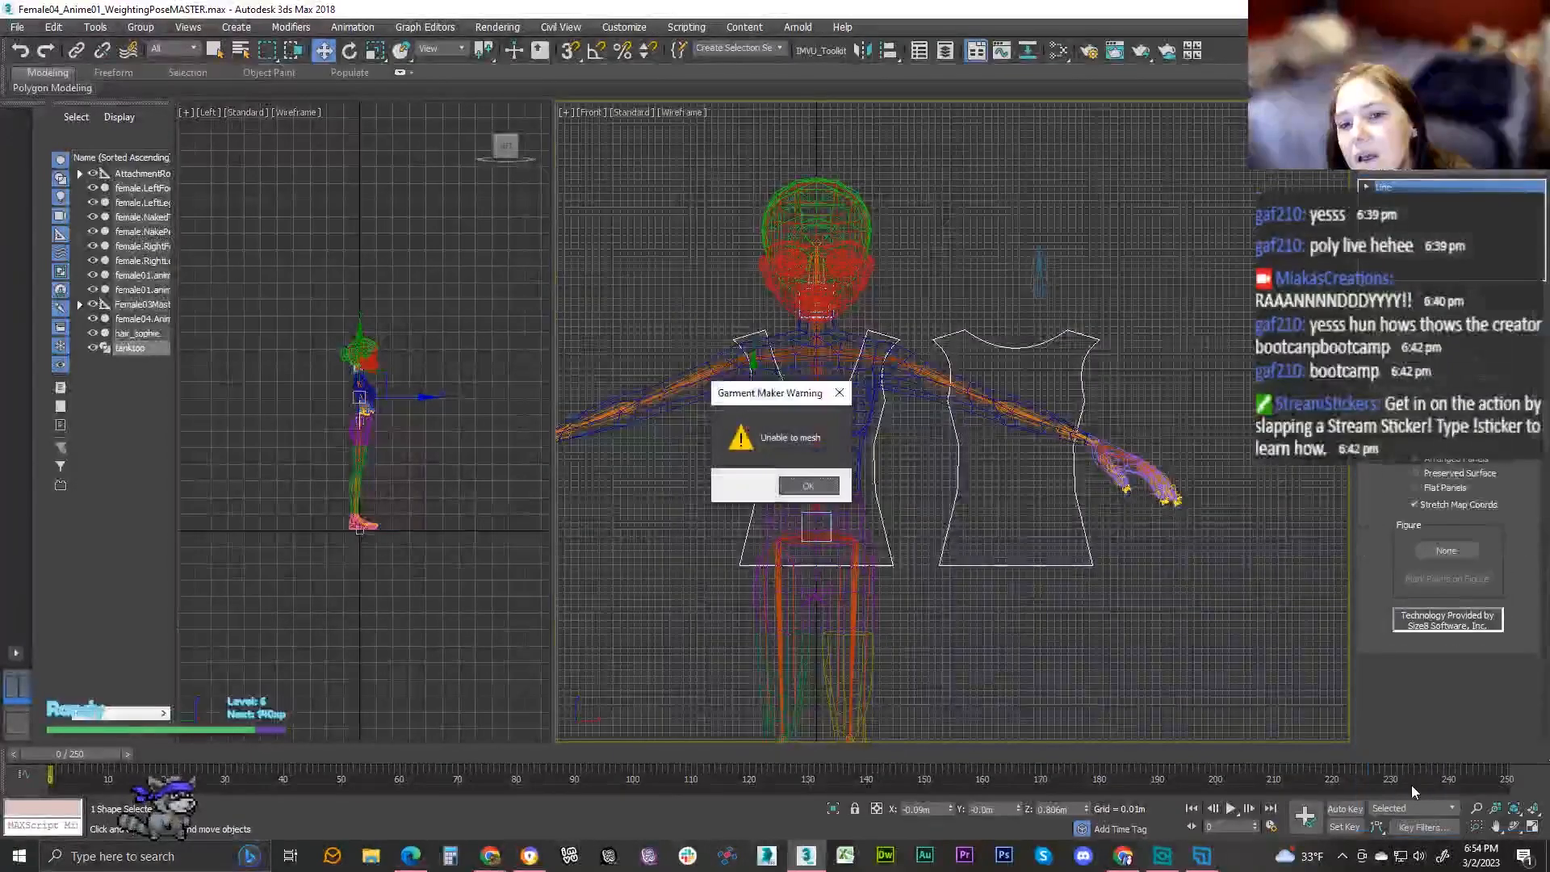
left_click(831, 485)
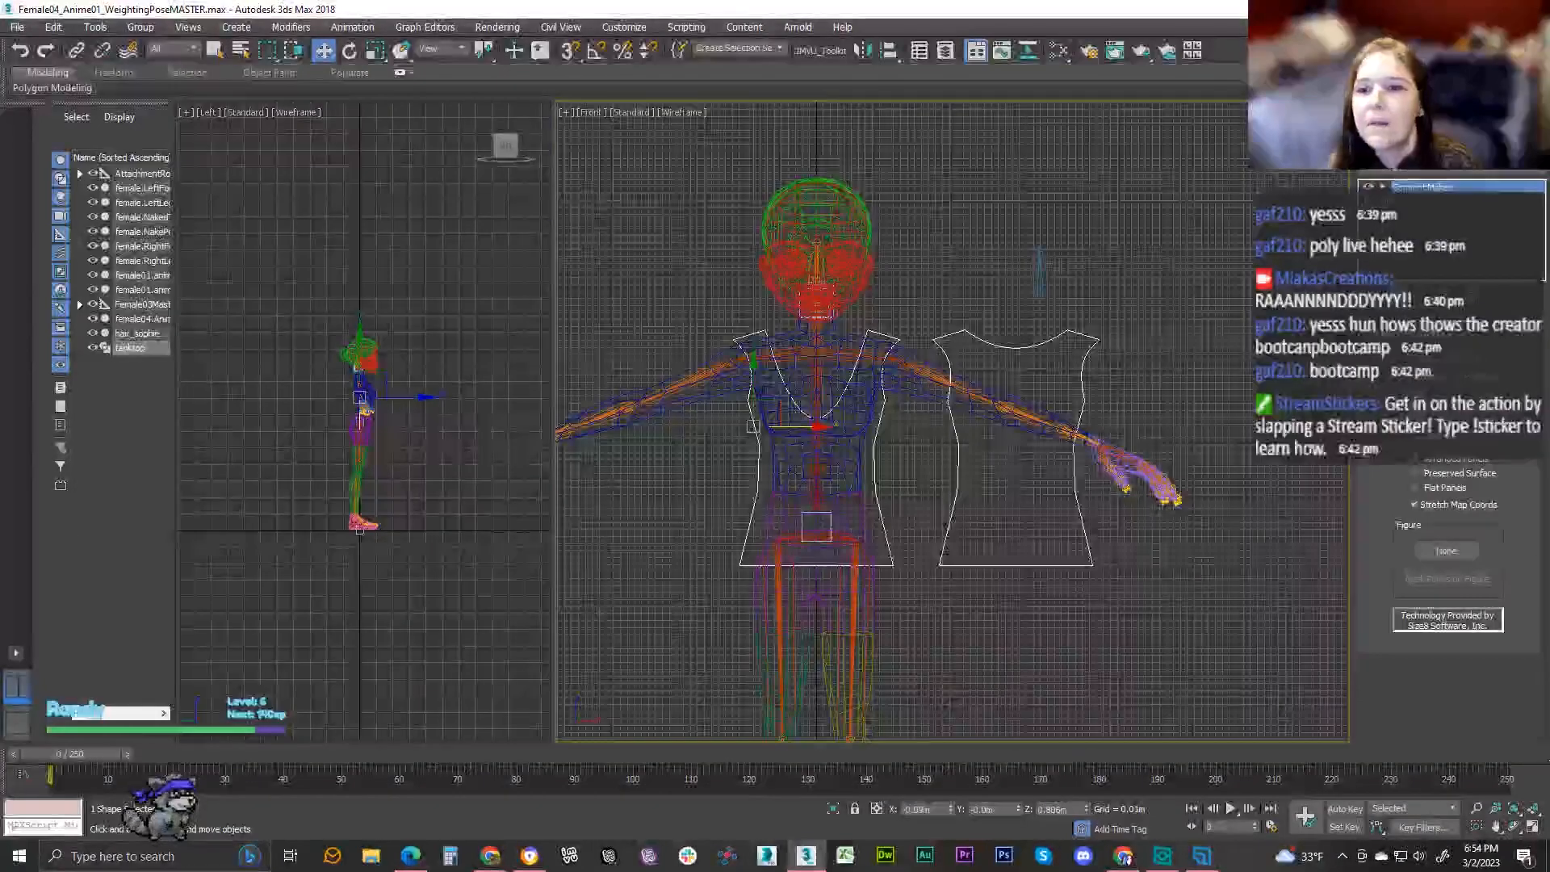
- Return to the base line's vertex level, select all vertices of both outlines and break them
left_click(1420, 200)
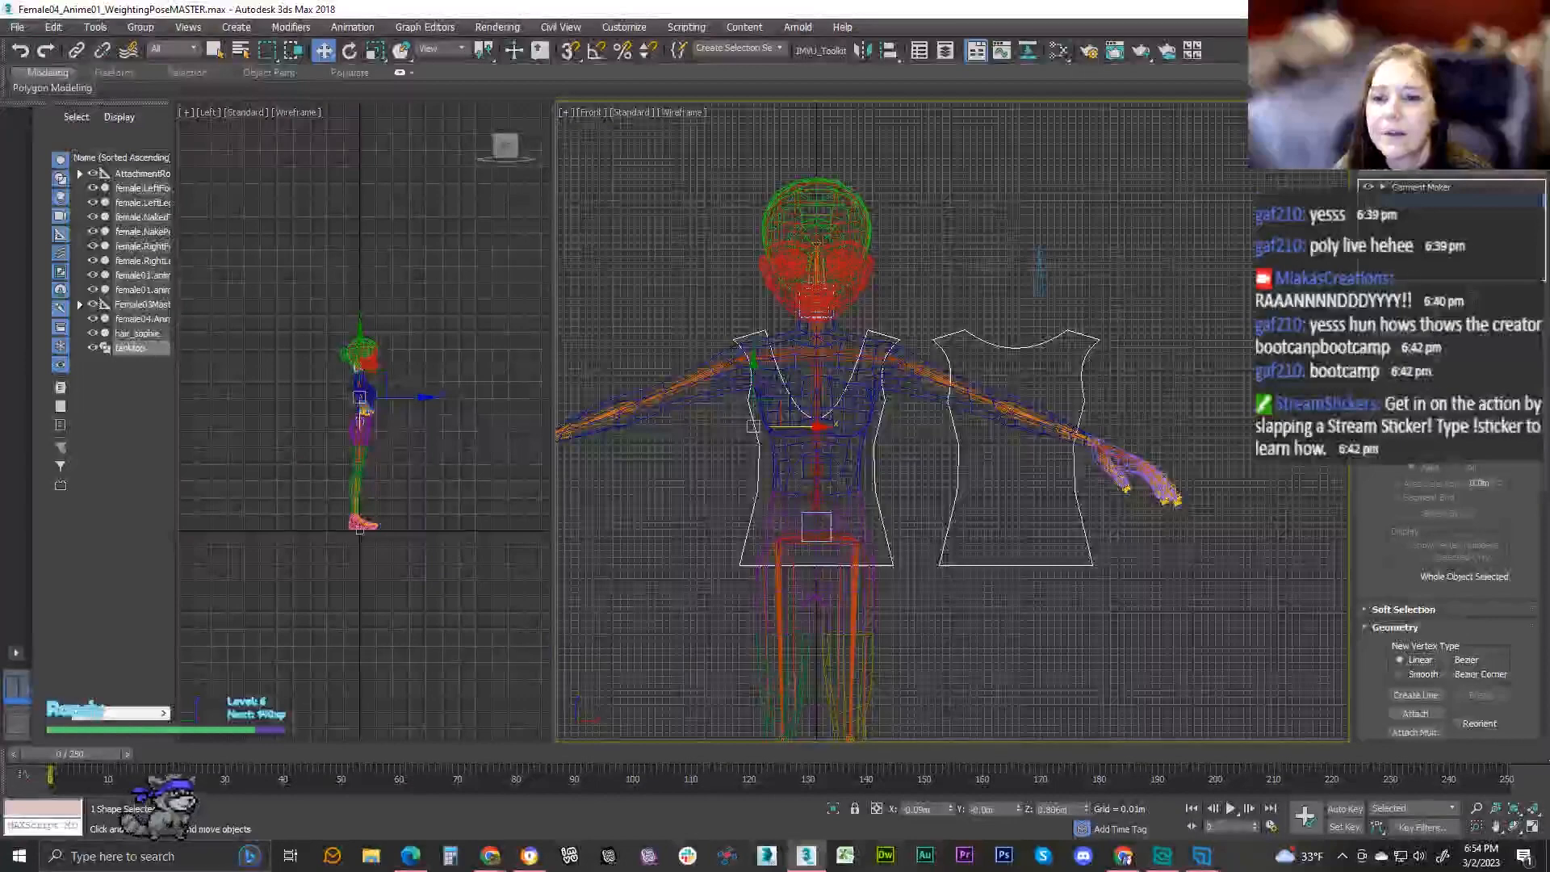
key("1")
left_click_drag(710, 310, 1216, 621)
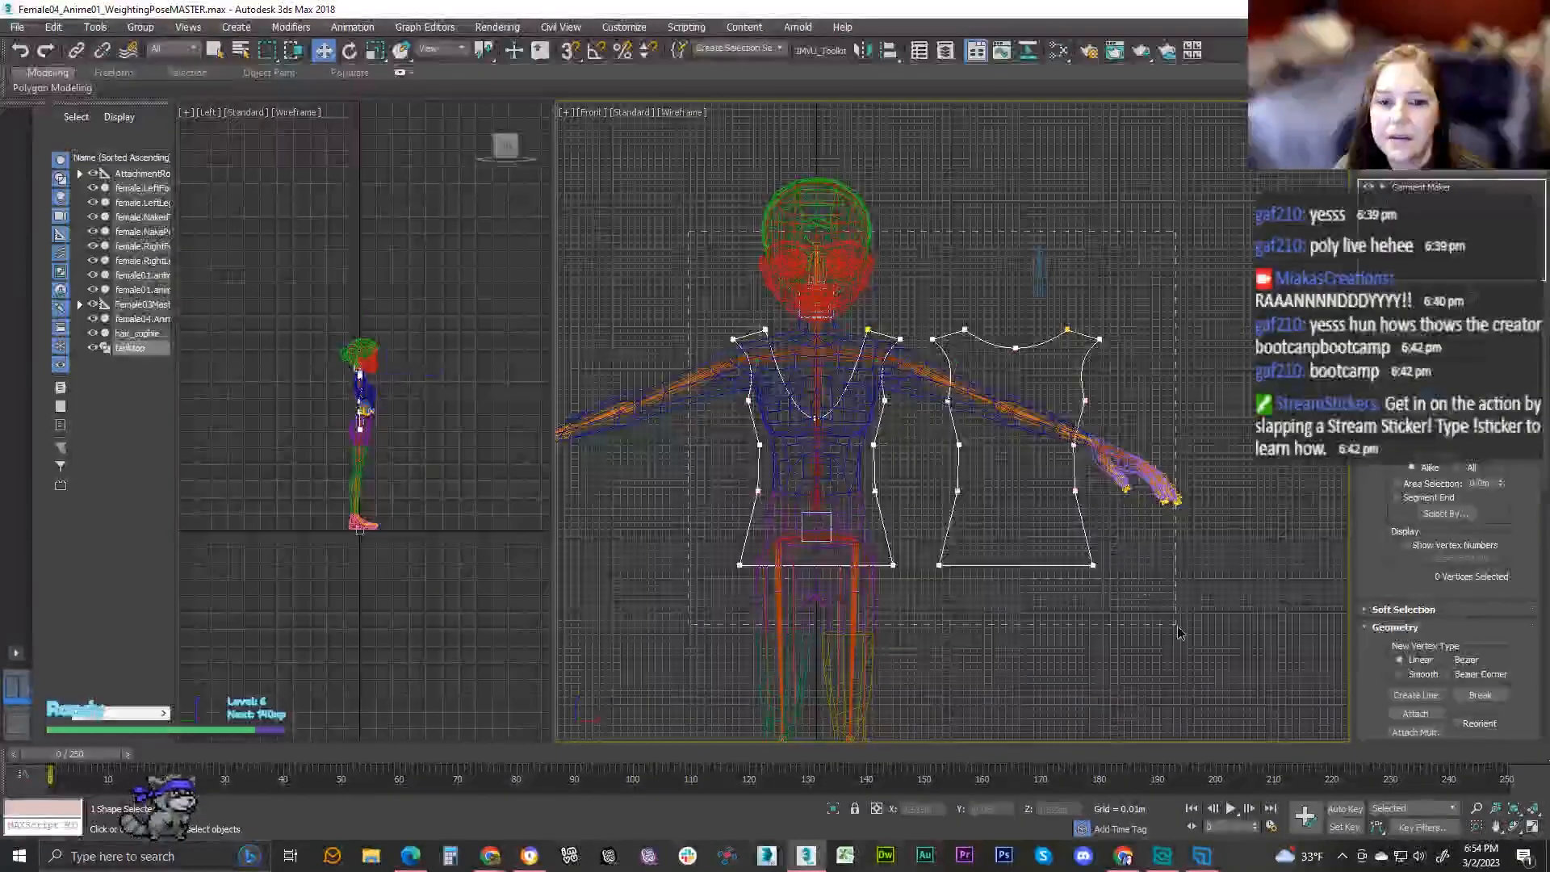
left_click(1472, 699)
left_click_drag(673, 243, 1130, 597)
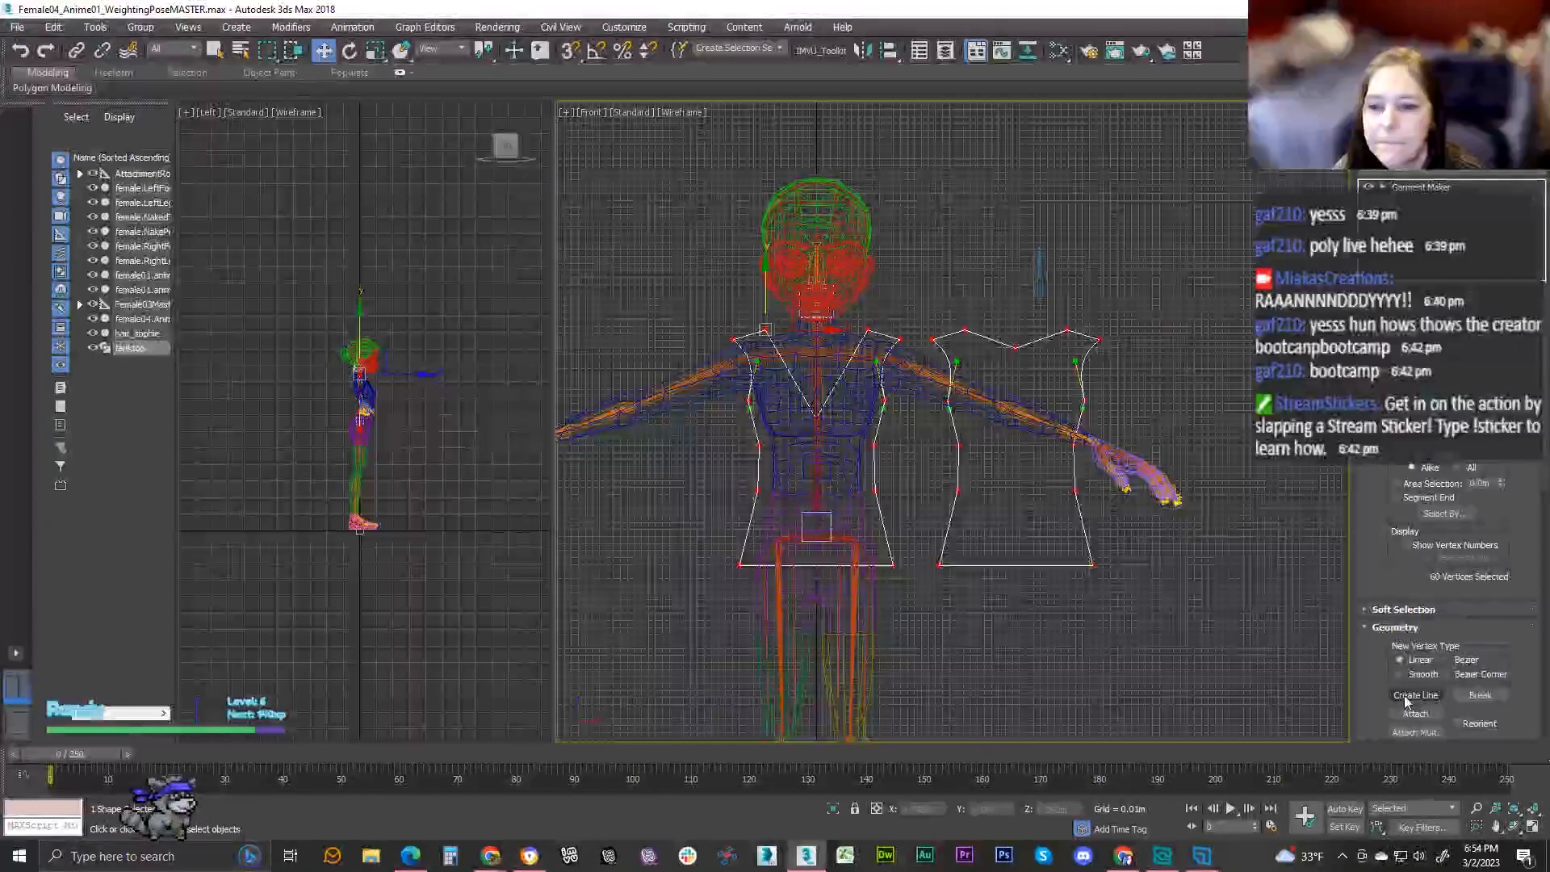
left_click(1471, 694)
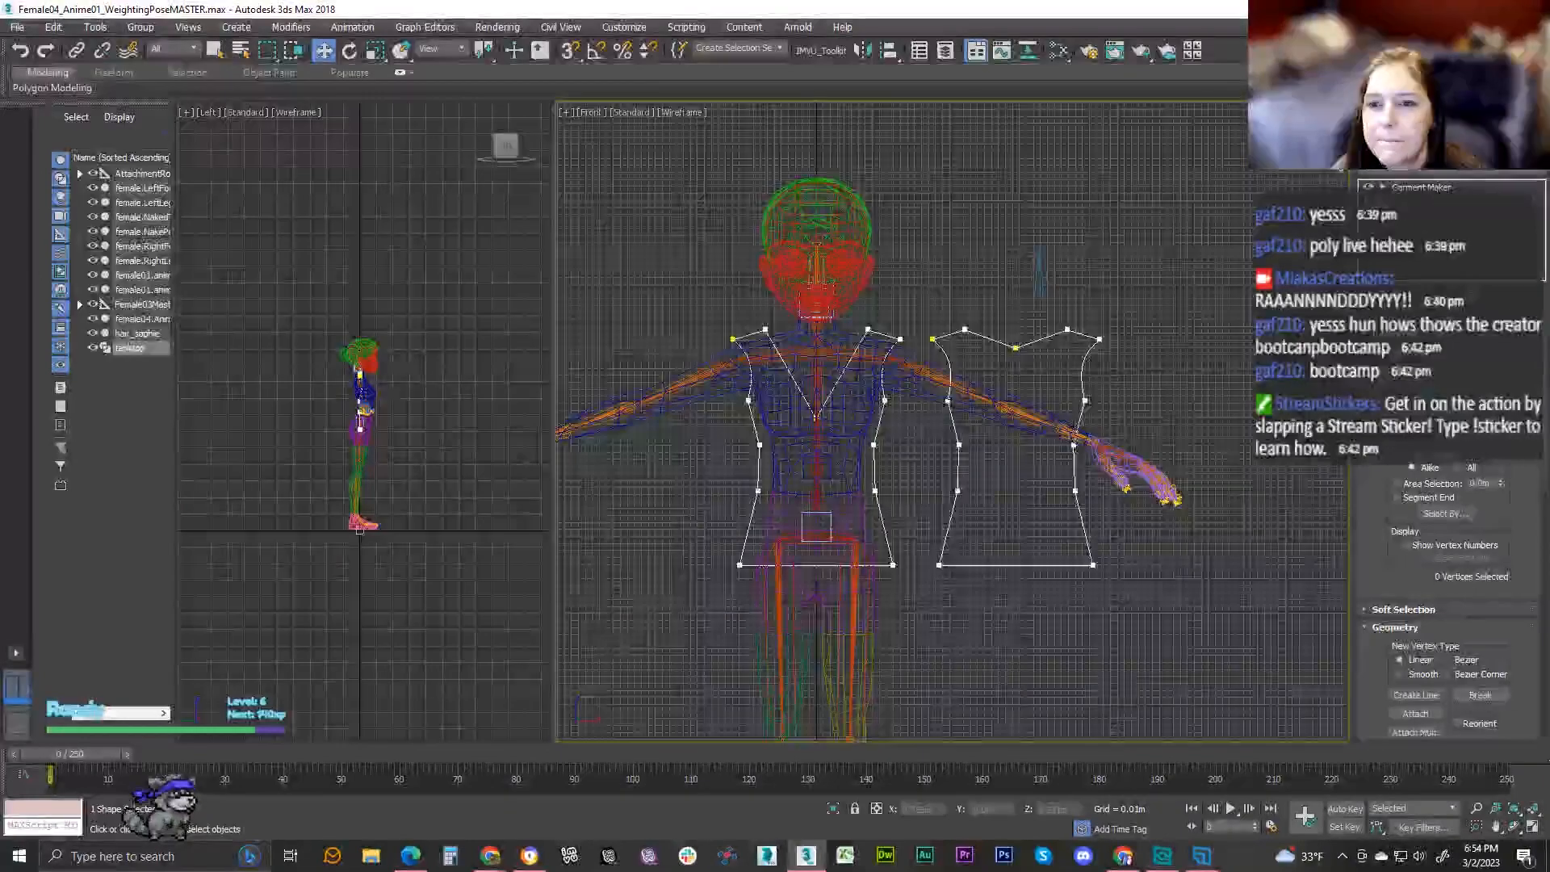
- Try to mesh the broken outlines by returning to the Garment Maker modifier, and dismiss its warnings
left_click(1435, 188)
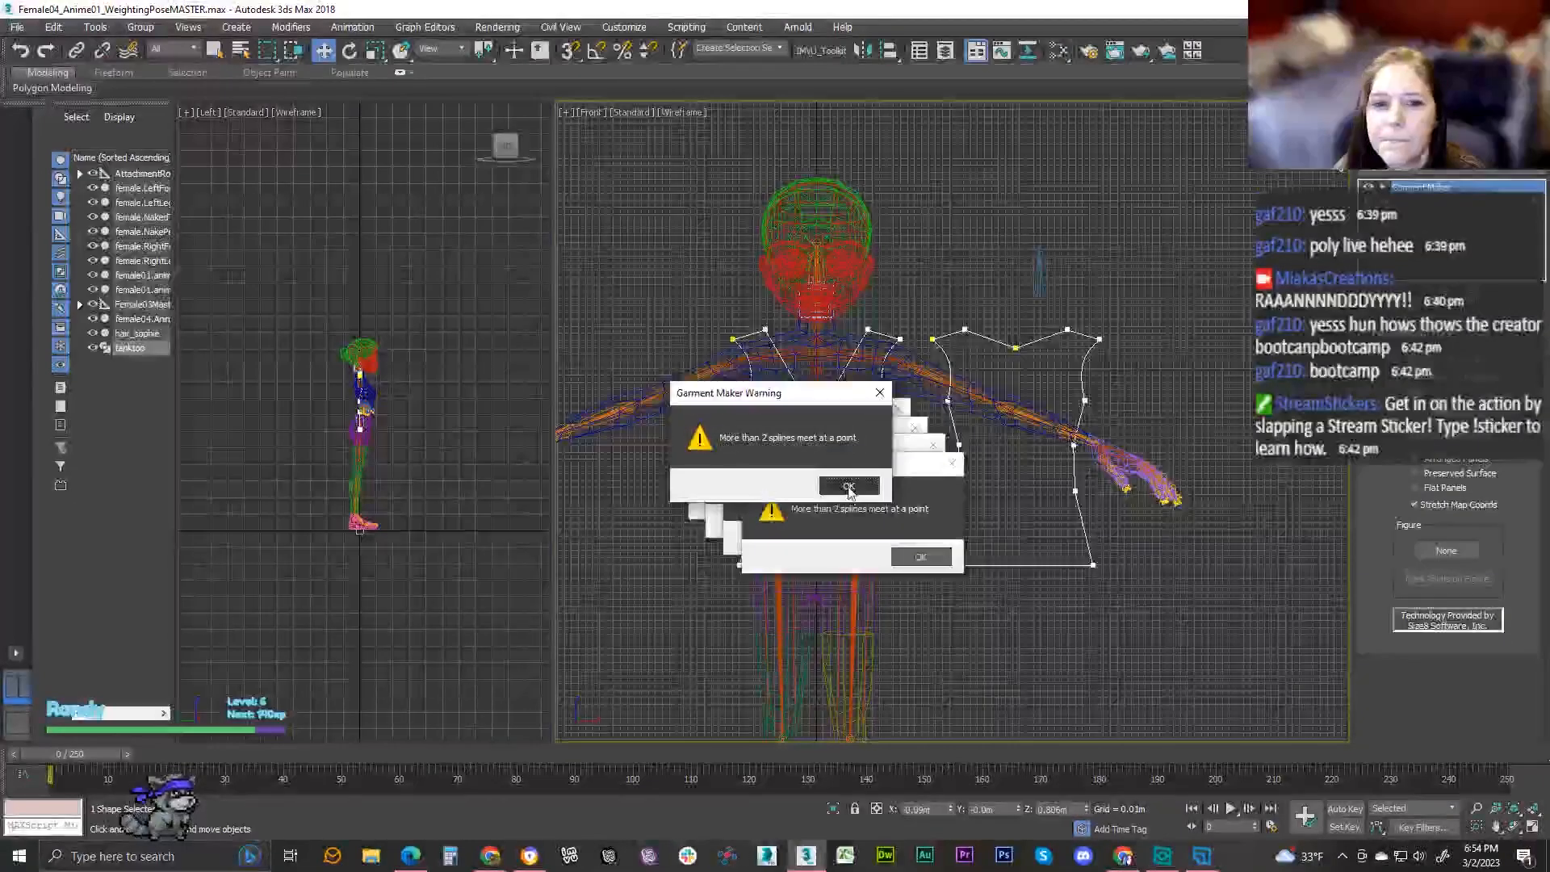
left_click(848, 485)
left_click(907, 555)
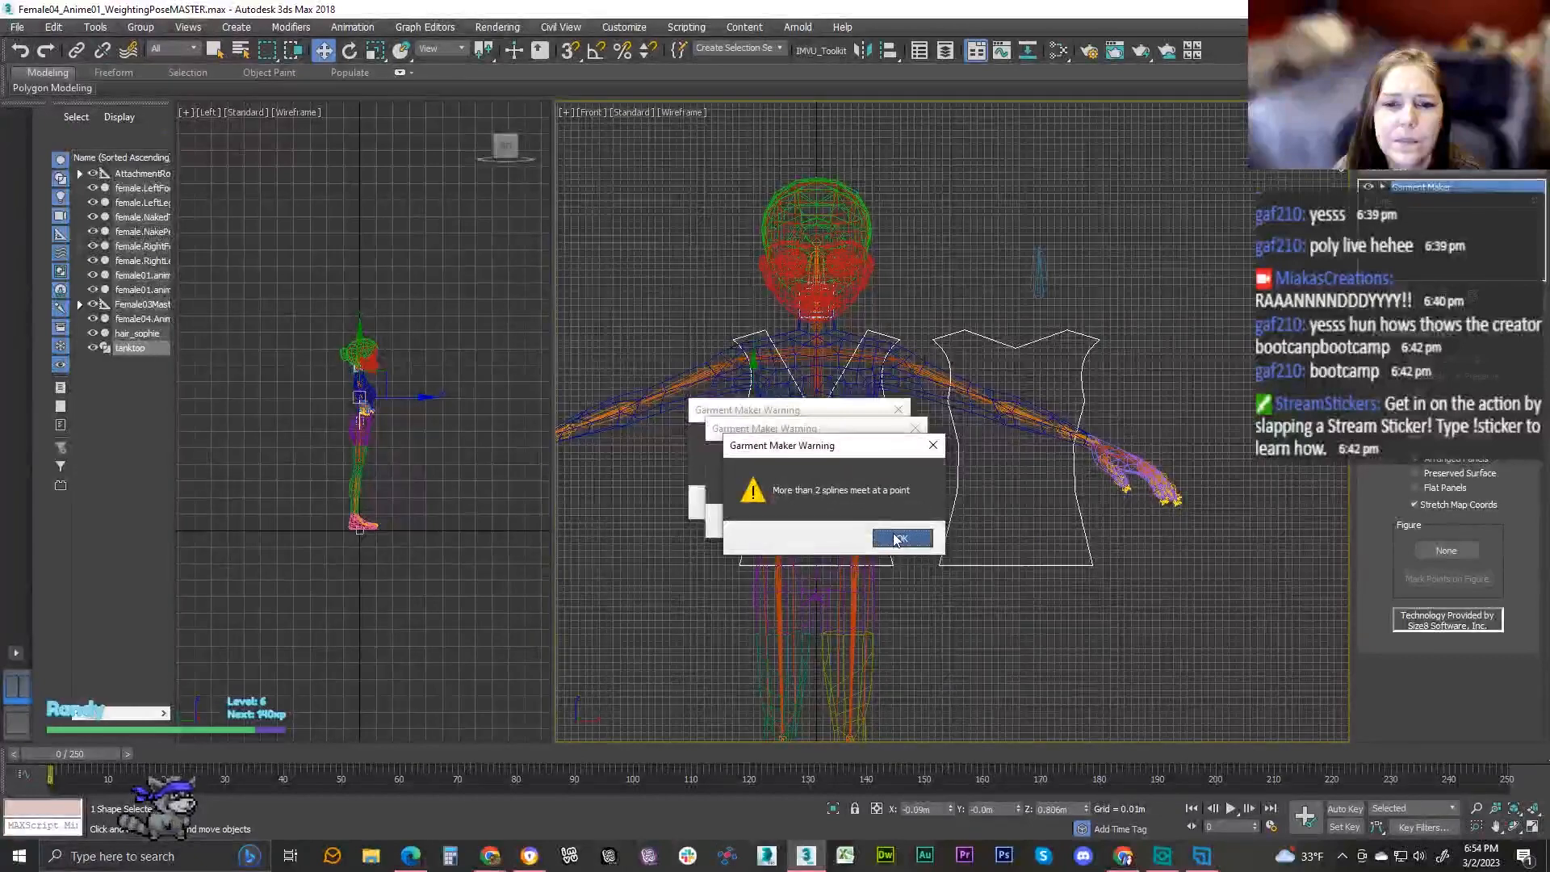
left_click(932, 444)
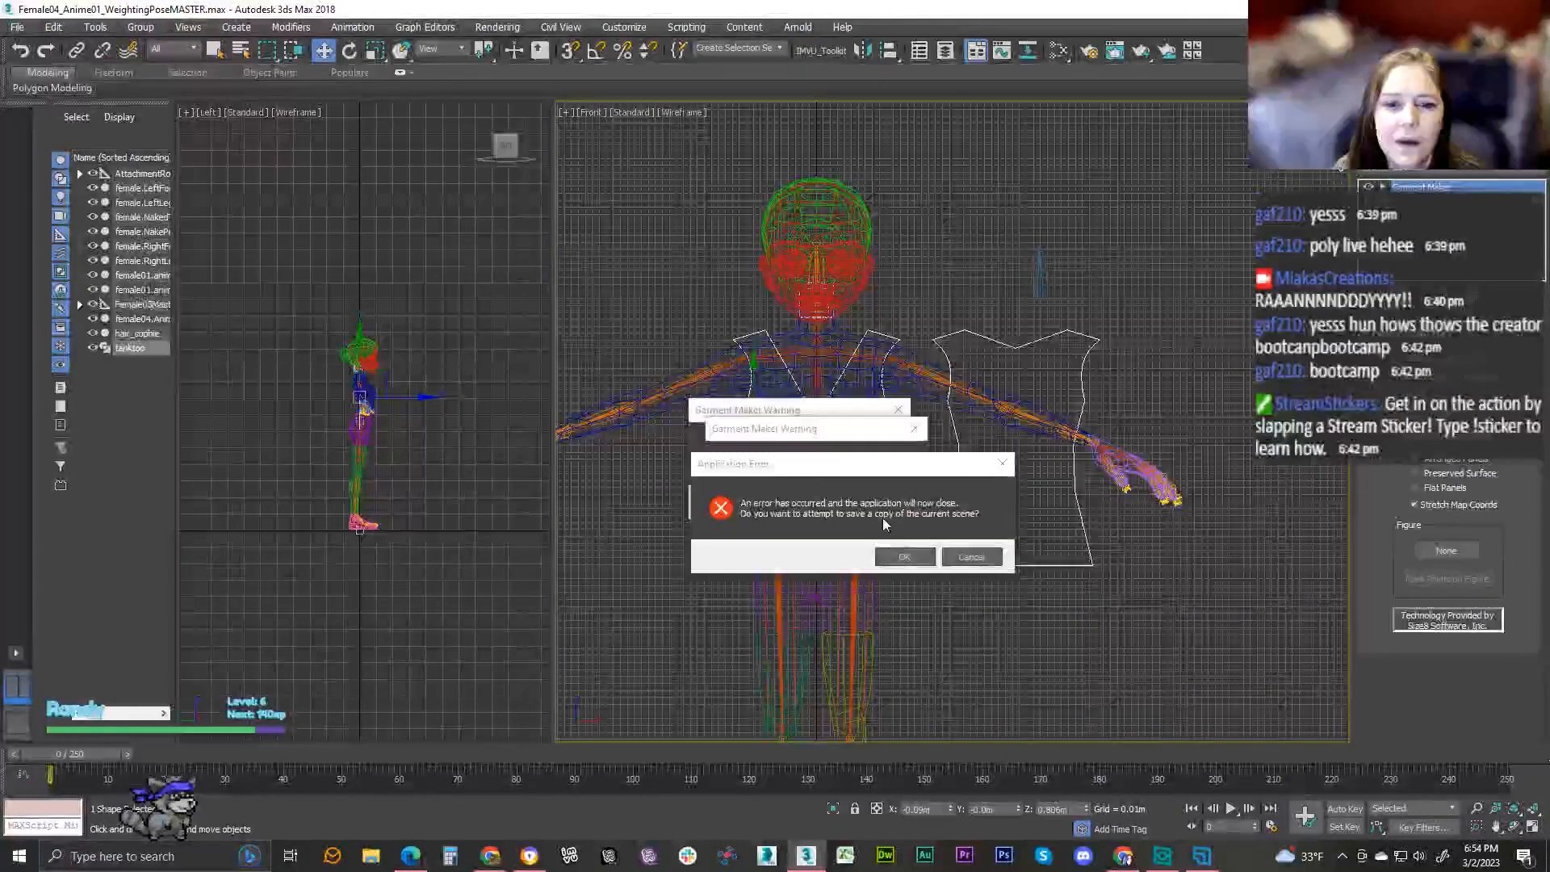
- Save a recovery copy of the scene on the application error, and cancel the error report without sending it
left_click(914, 565)
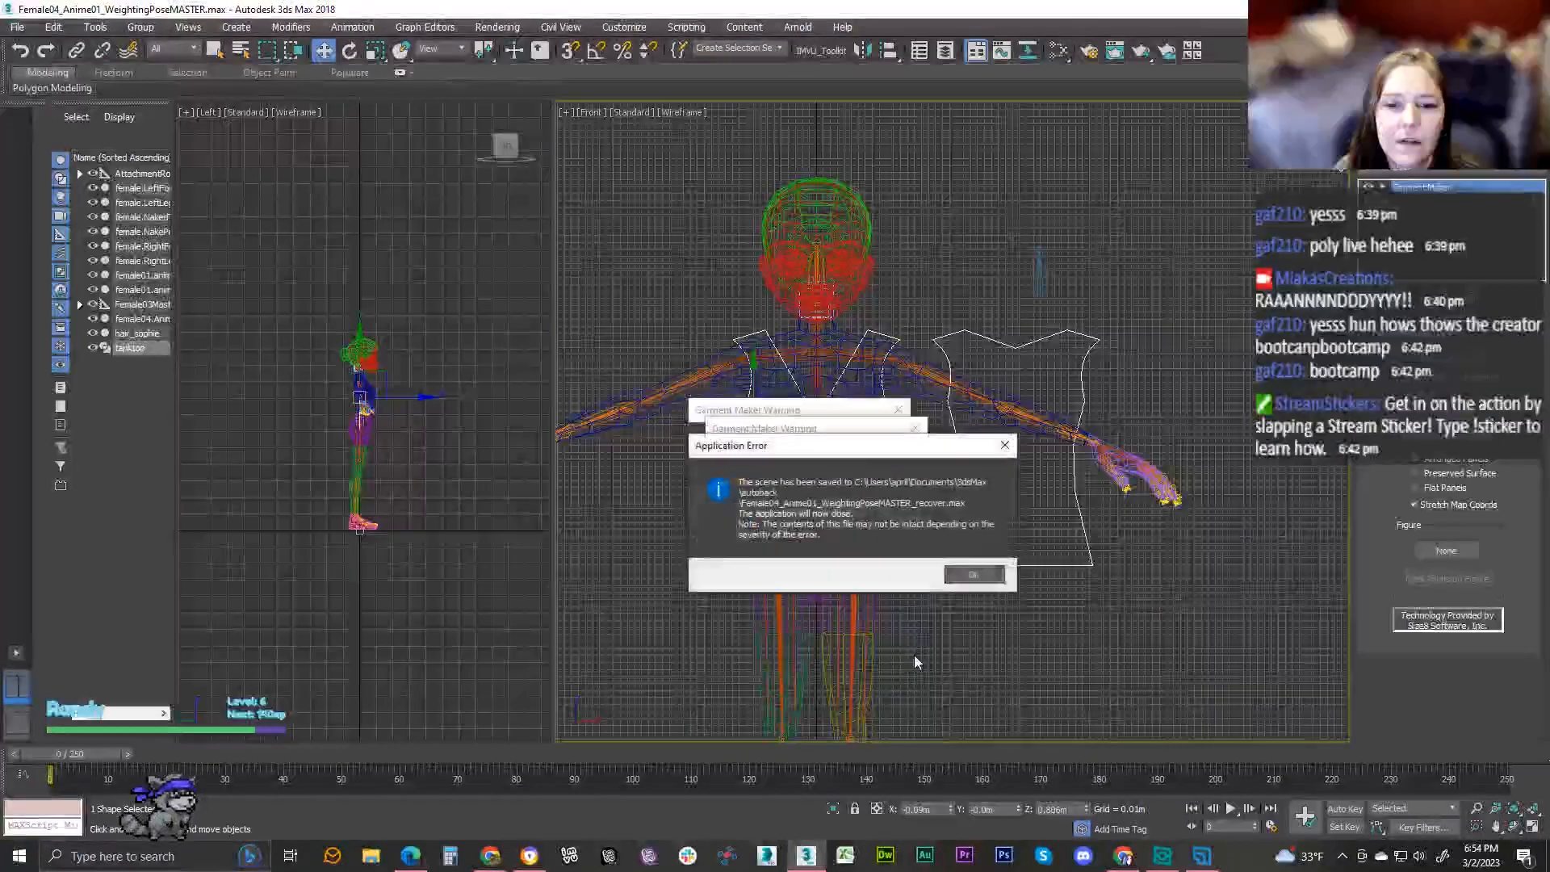
left_click(973, 574)
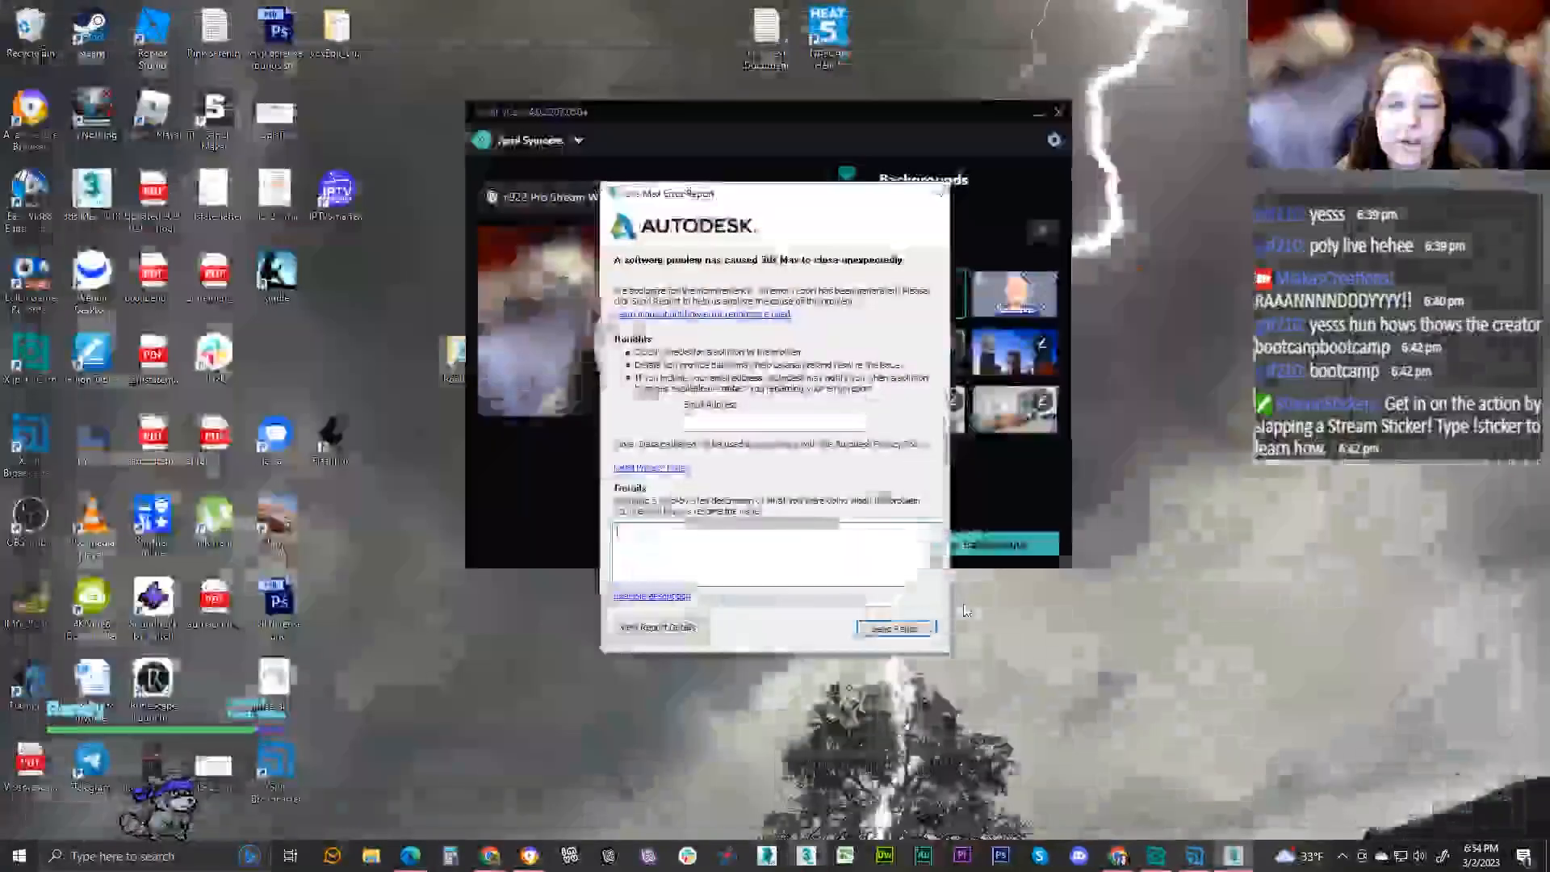
left_click(936, 194)
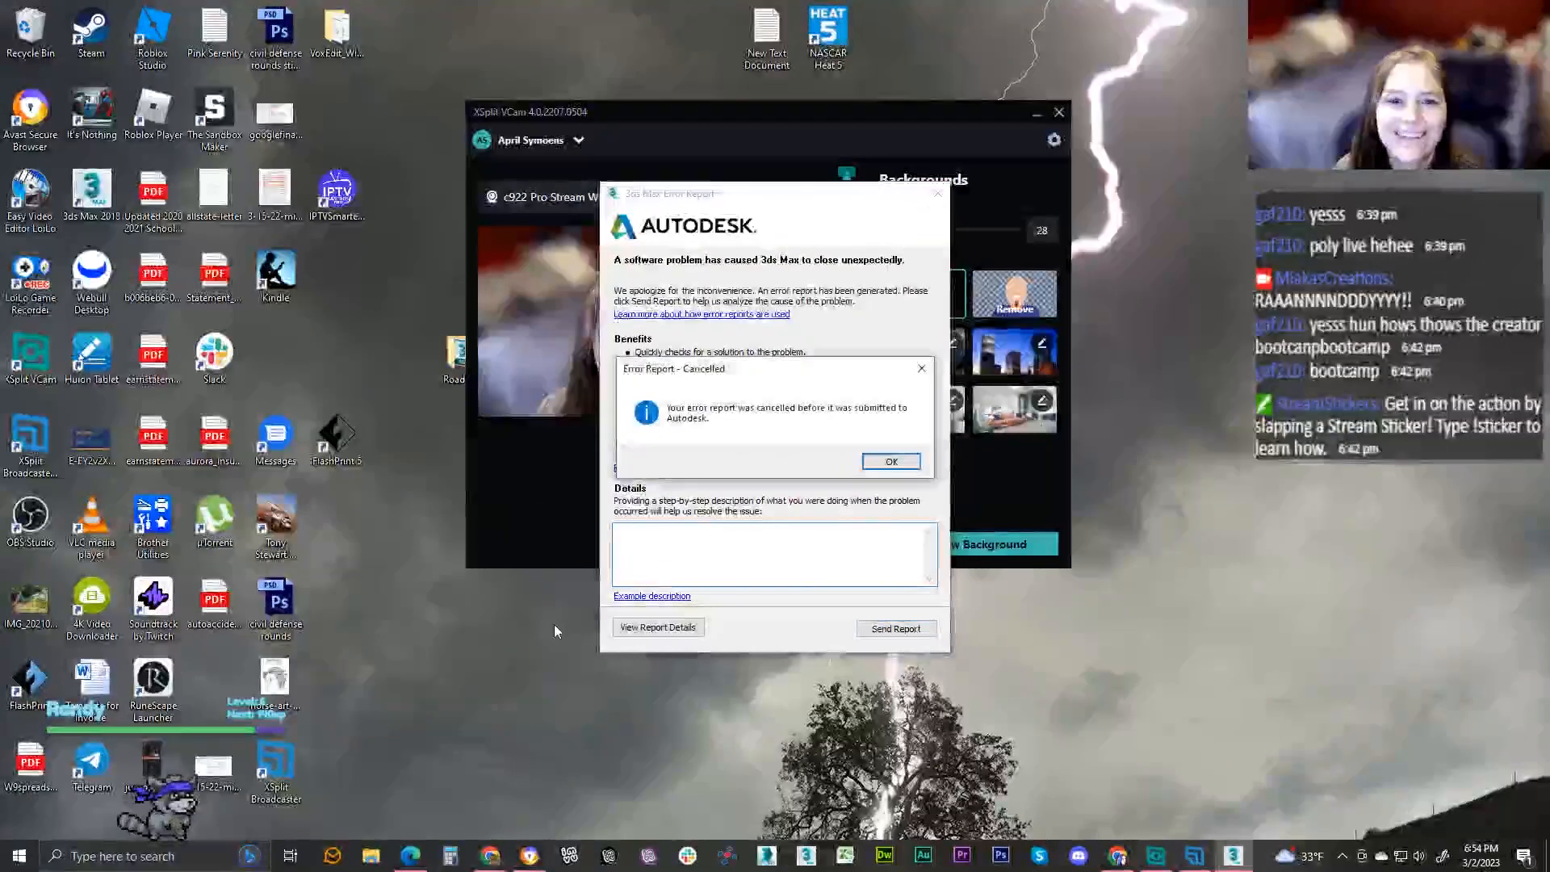
left_click(899, 461)
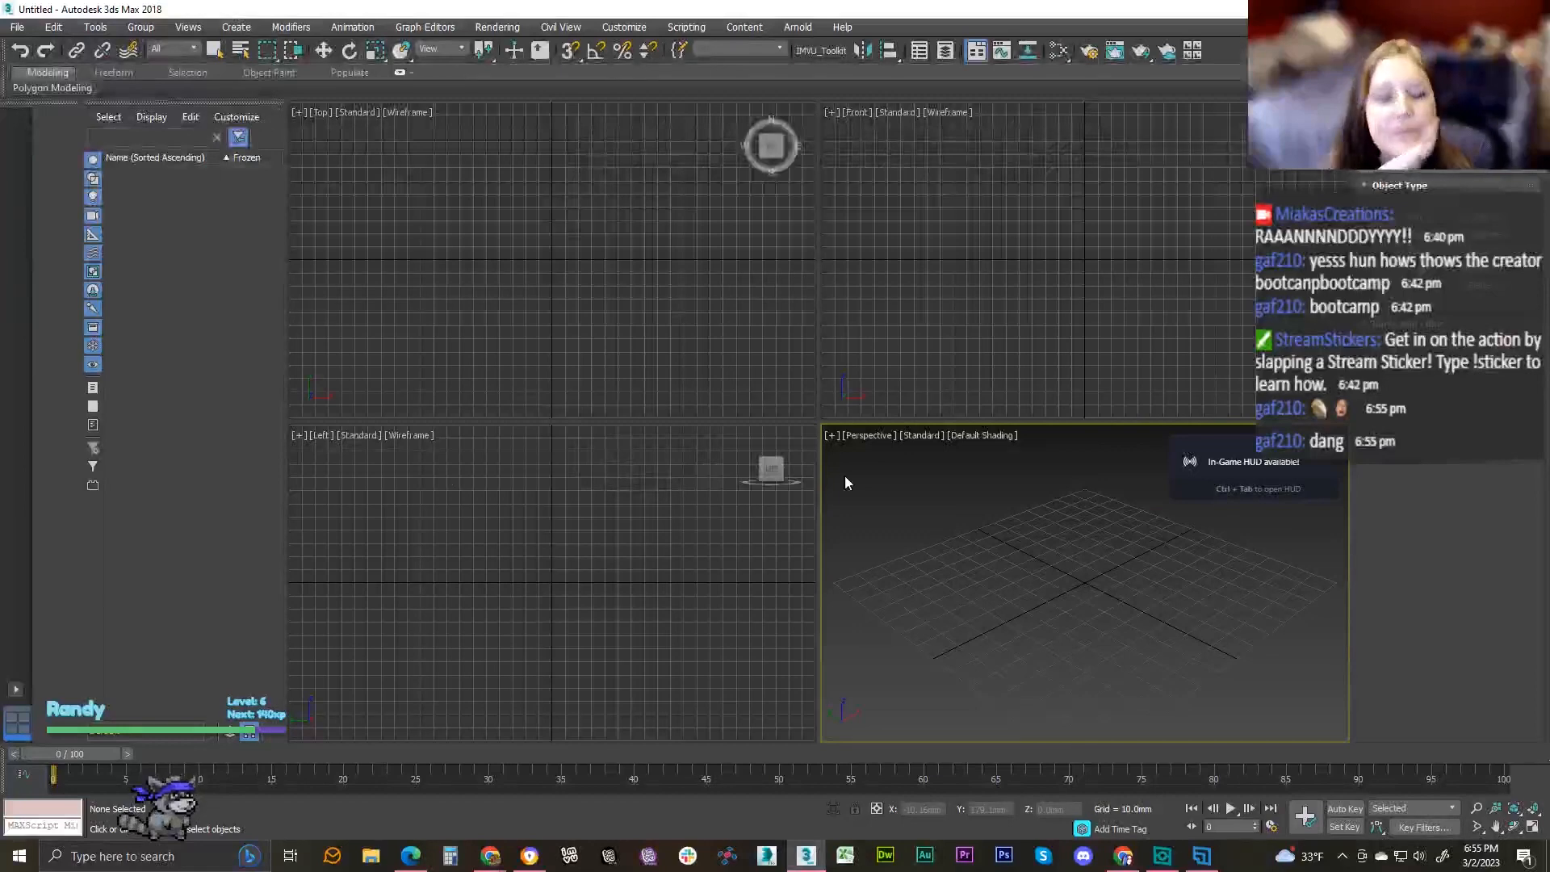
- Open the recent scene Female04_Anime01_WeightingPoseMASTER_recover.max, dismissing the garment warning and continuing past the missing external files
left_click(16, 27)
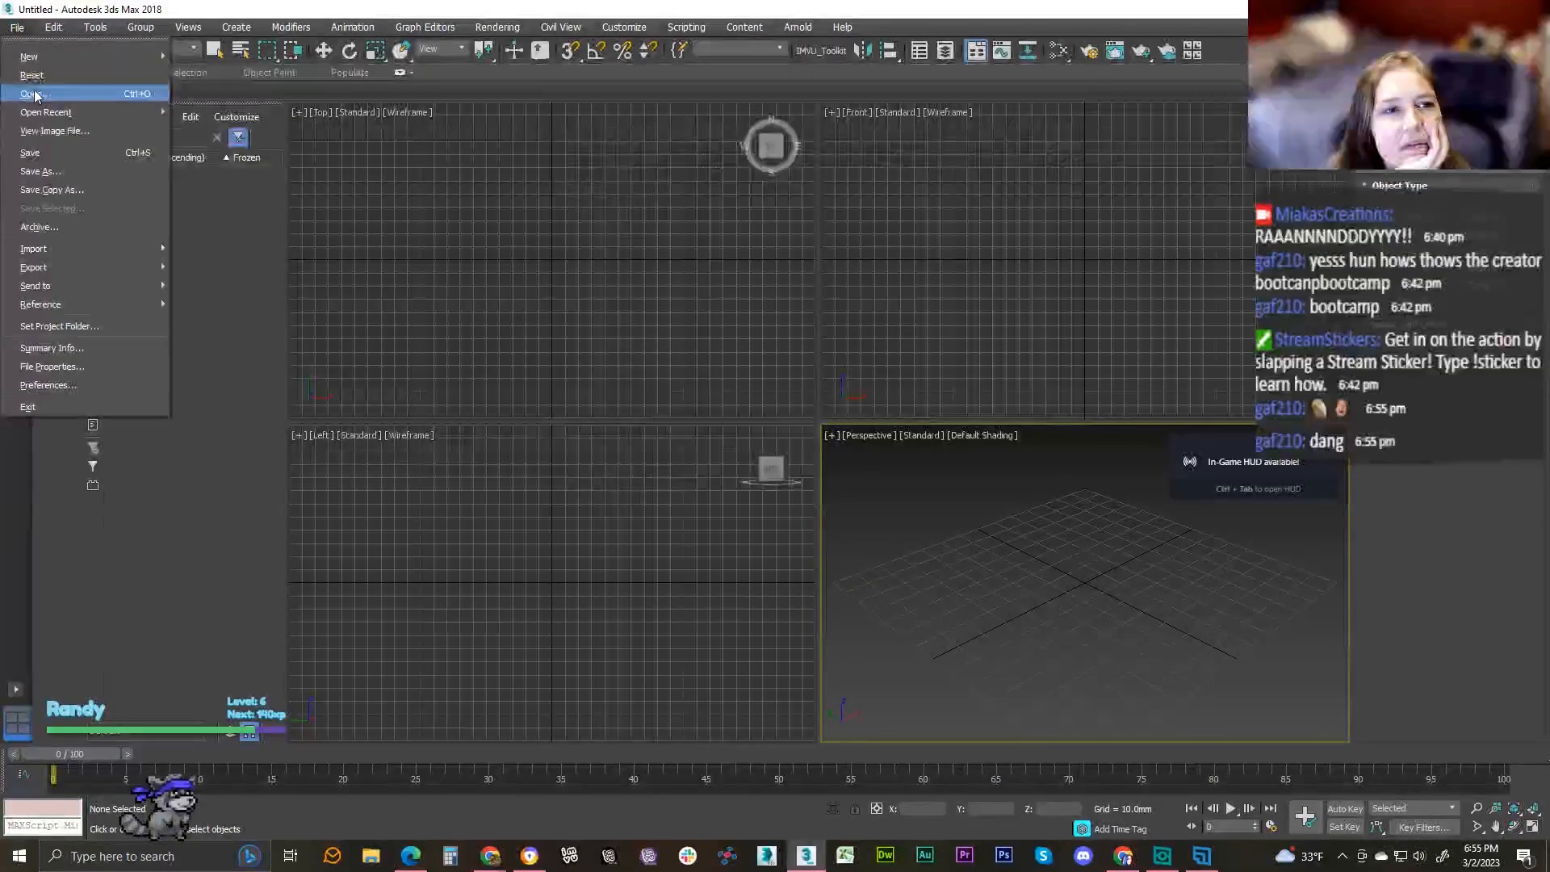
mouse_move(57, 113)
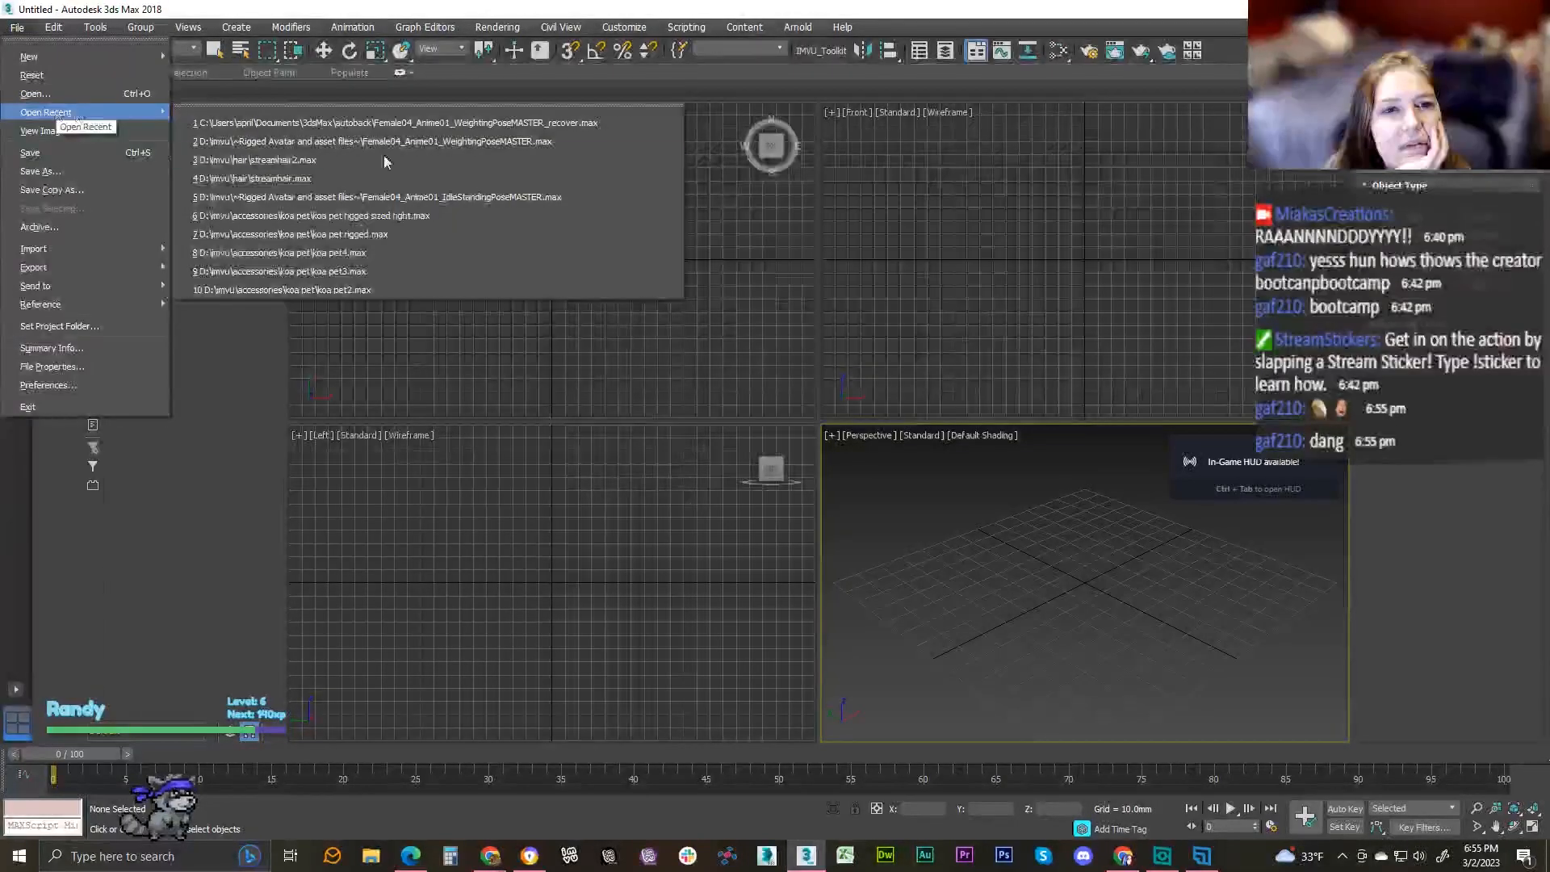
left_click(449, 122)
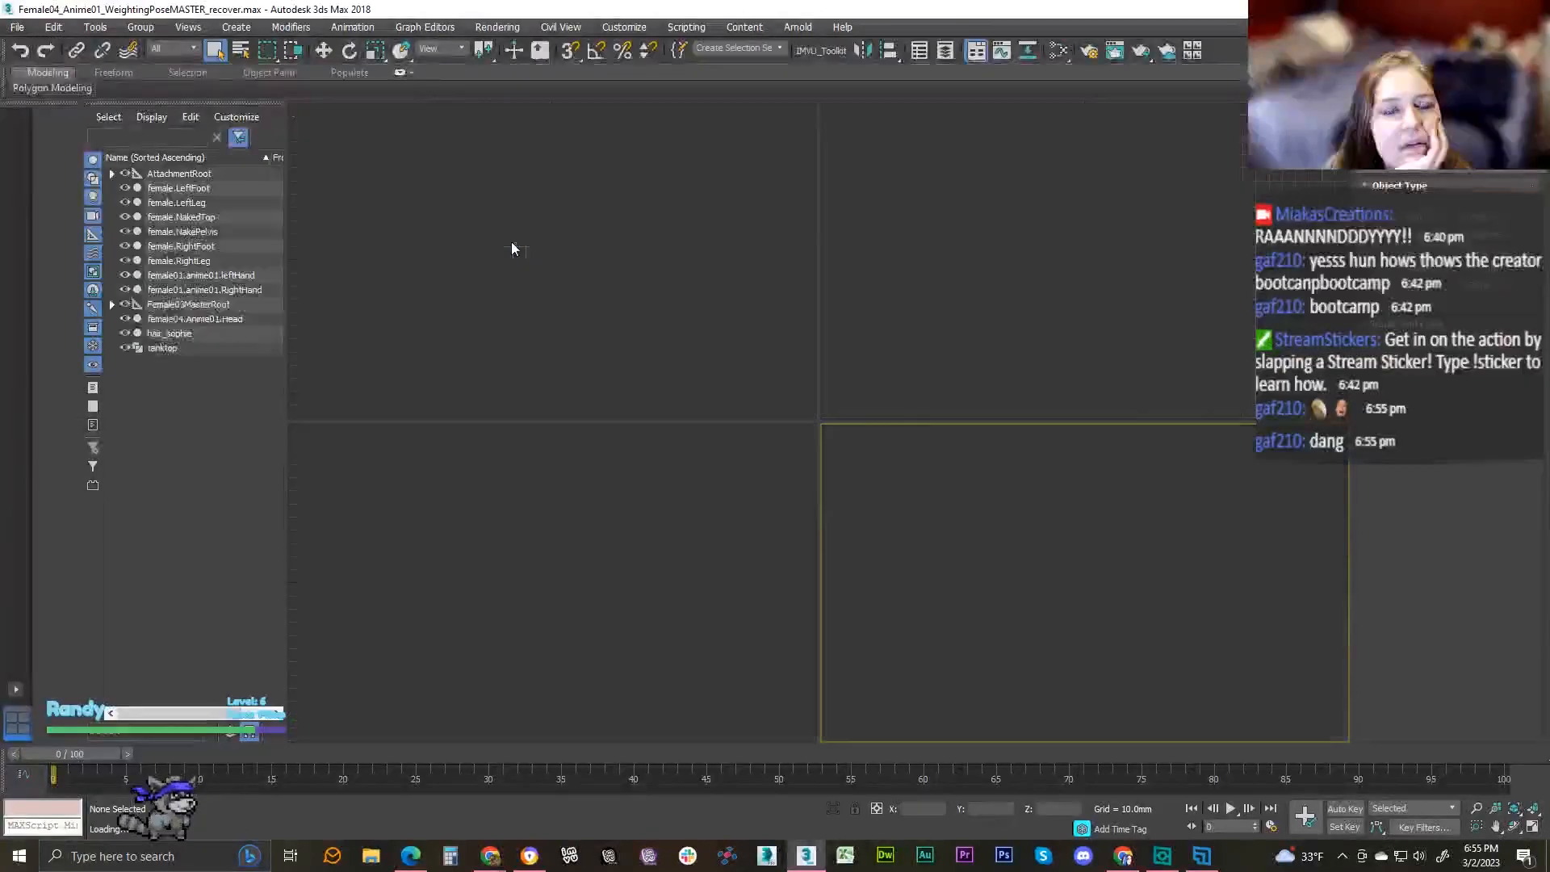
left_click(774, 558)
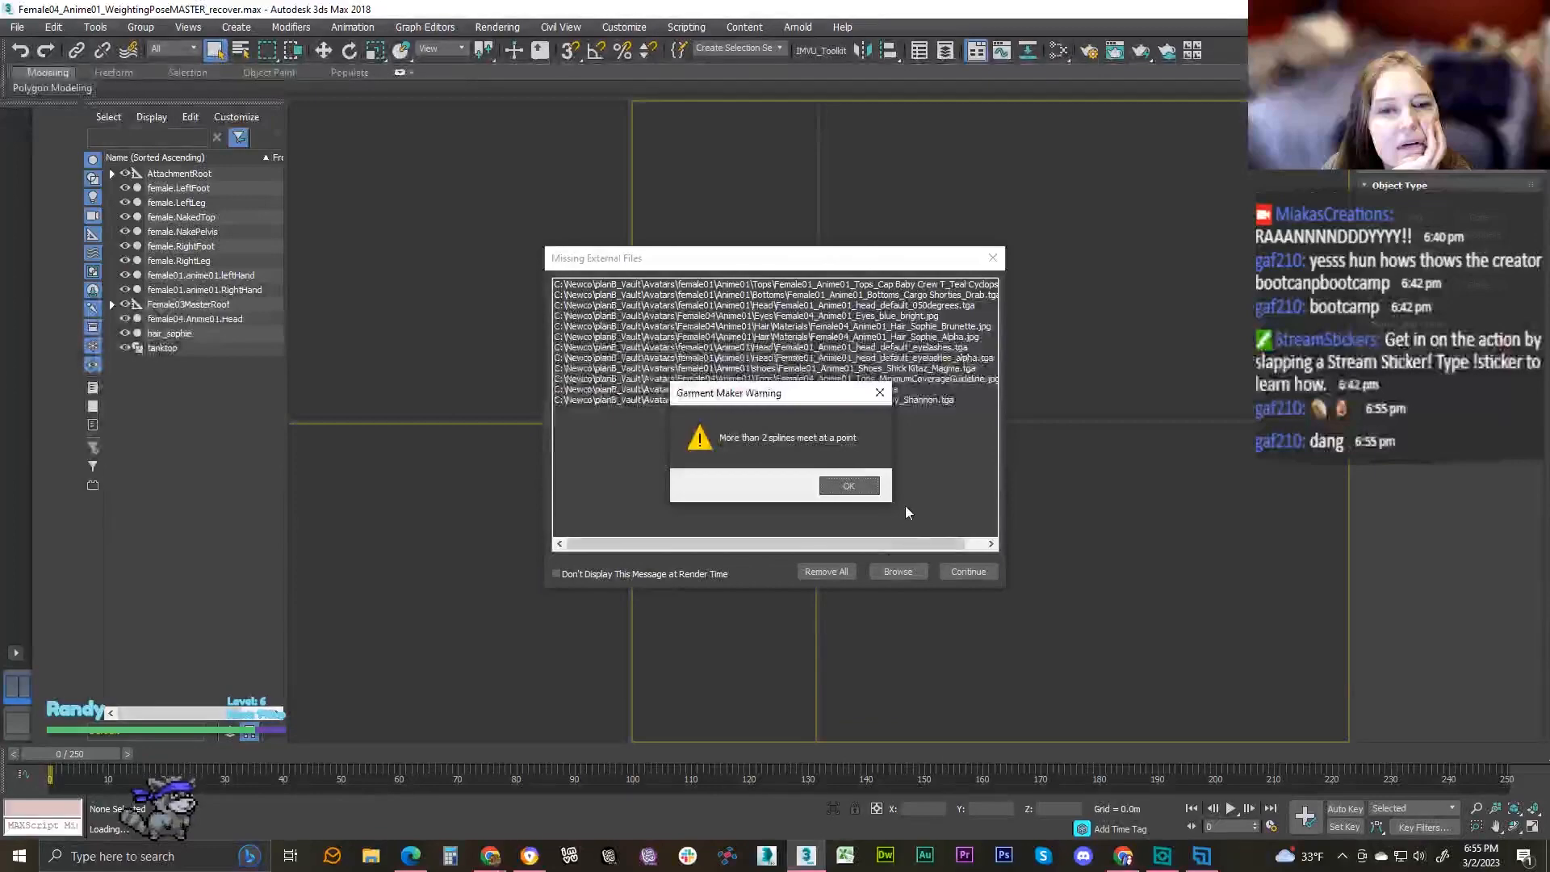
left_click(849, 485)
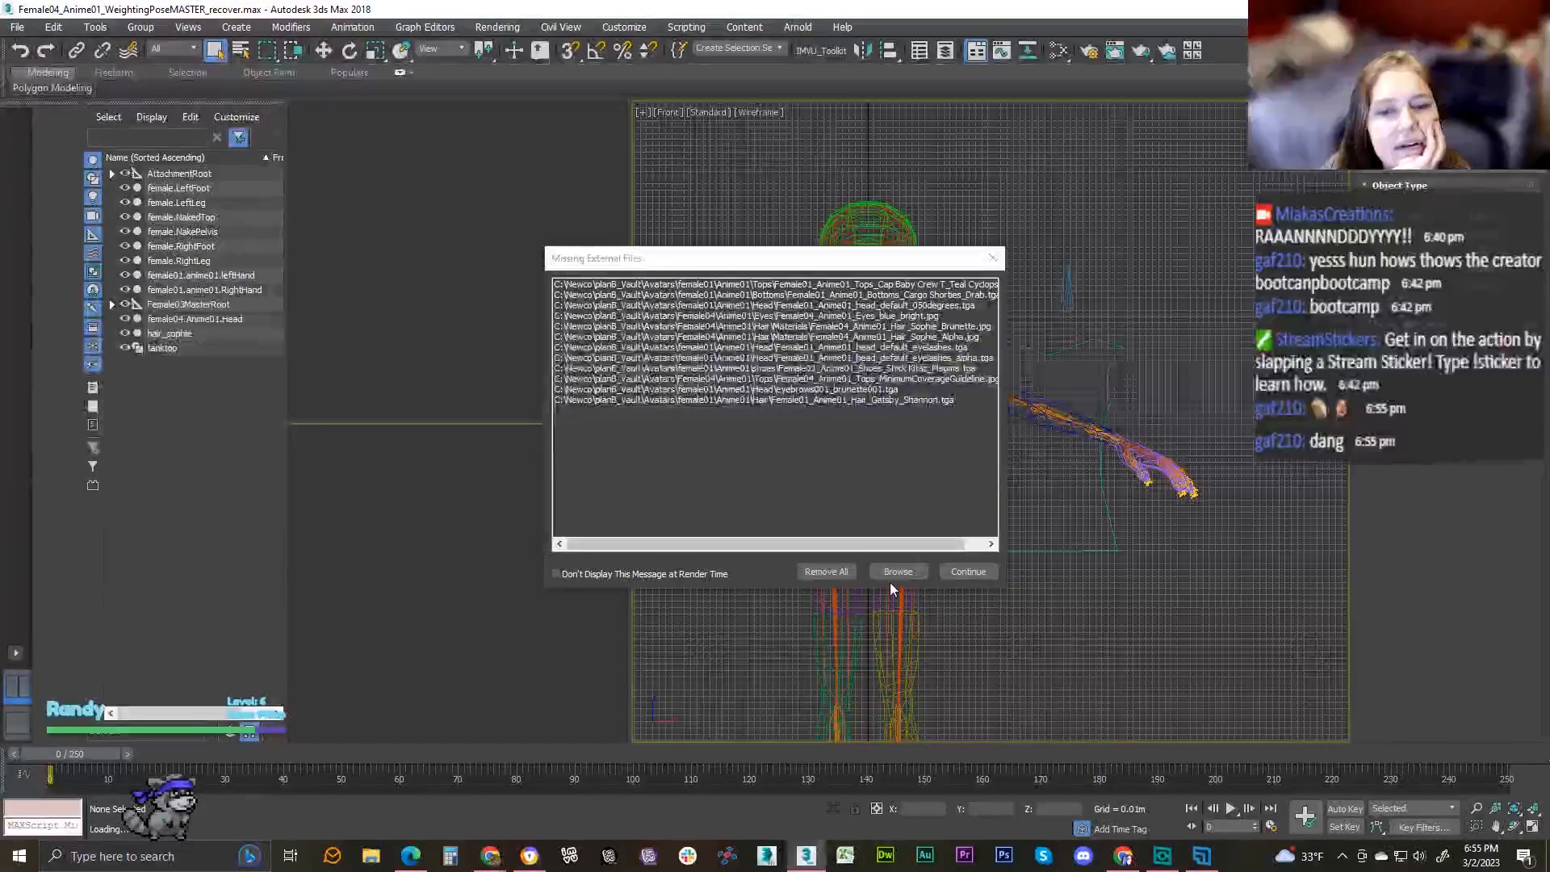
left_click(976, 571)
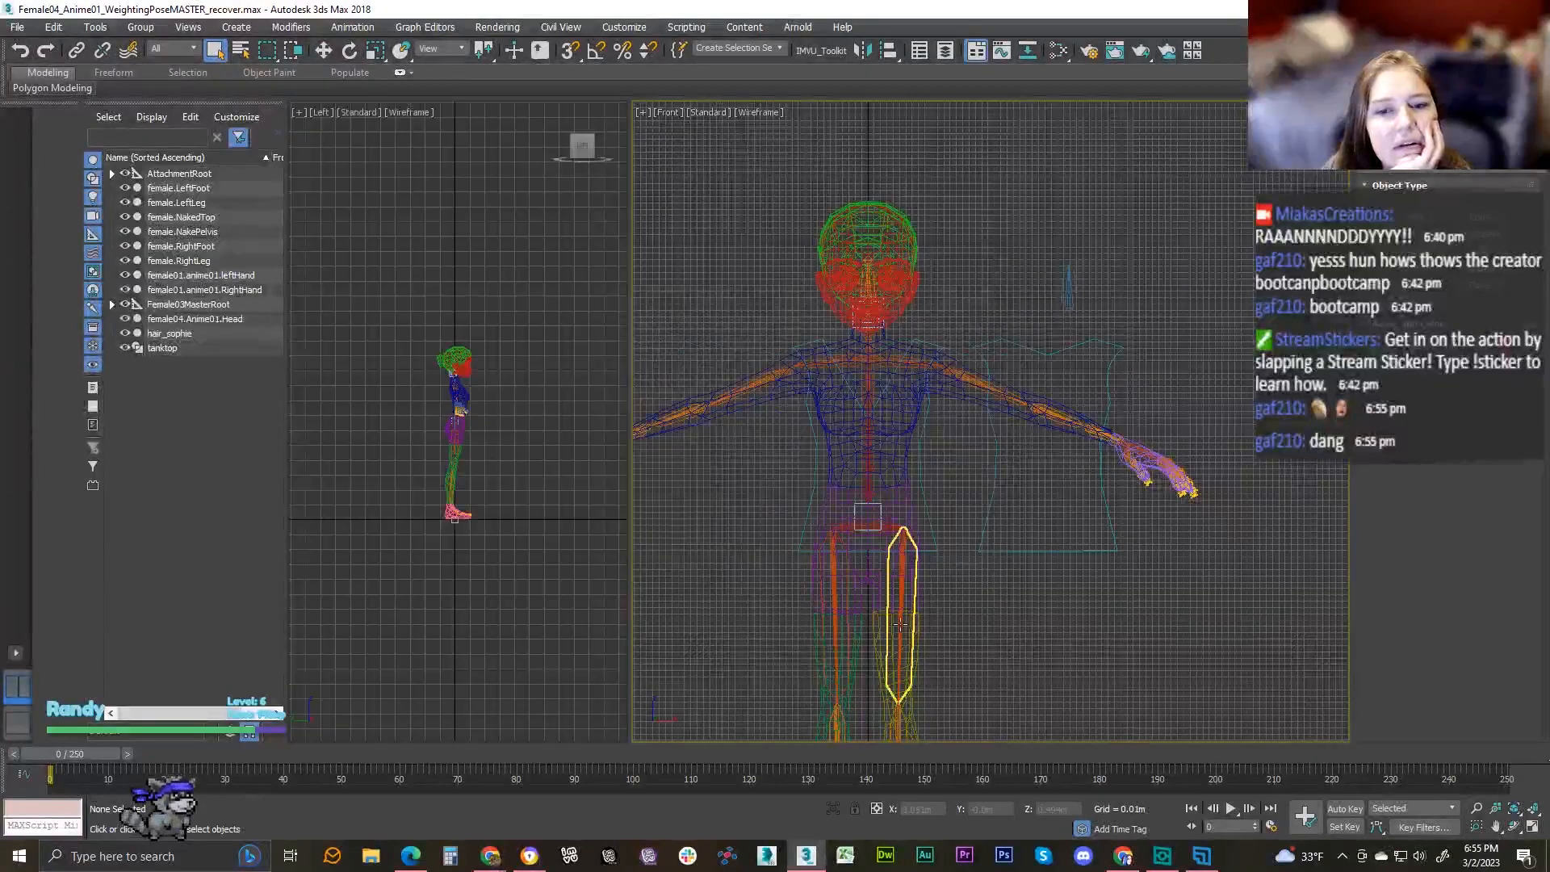
- Select the tanktop shape in the recovered scene, show its modifiers and dismiss the Garment Maker warnings
left_click(960, 467)
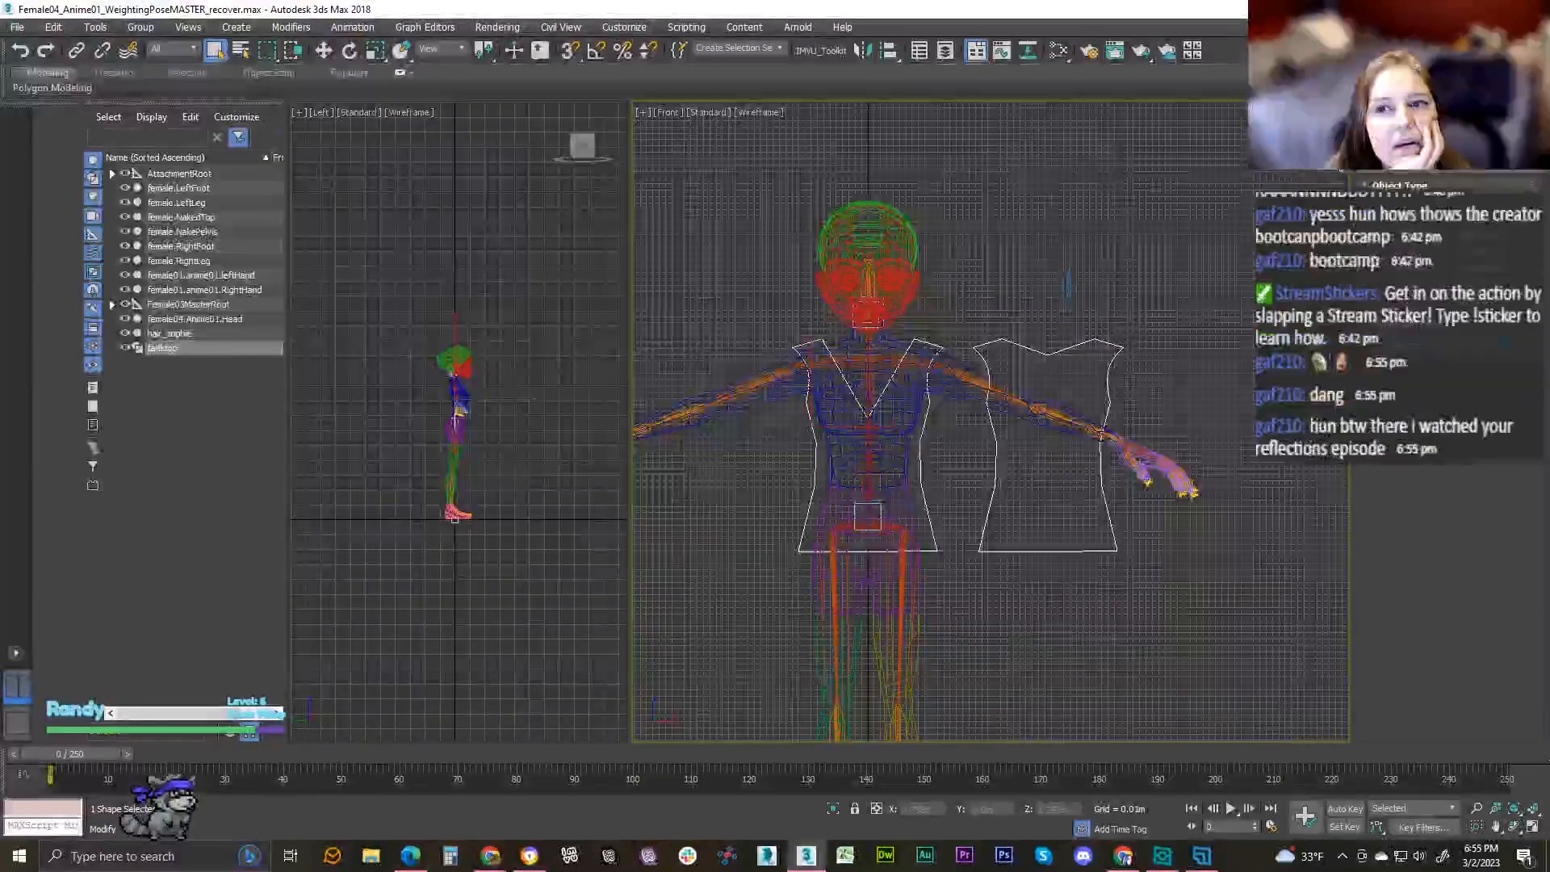
left_click(1417, 181)
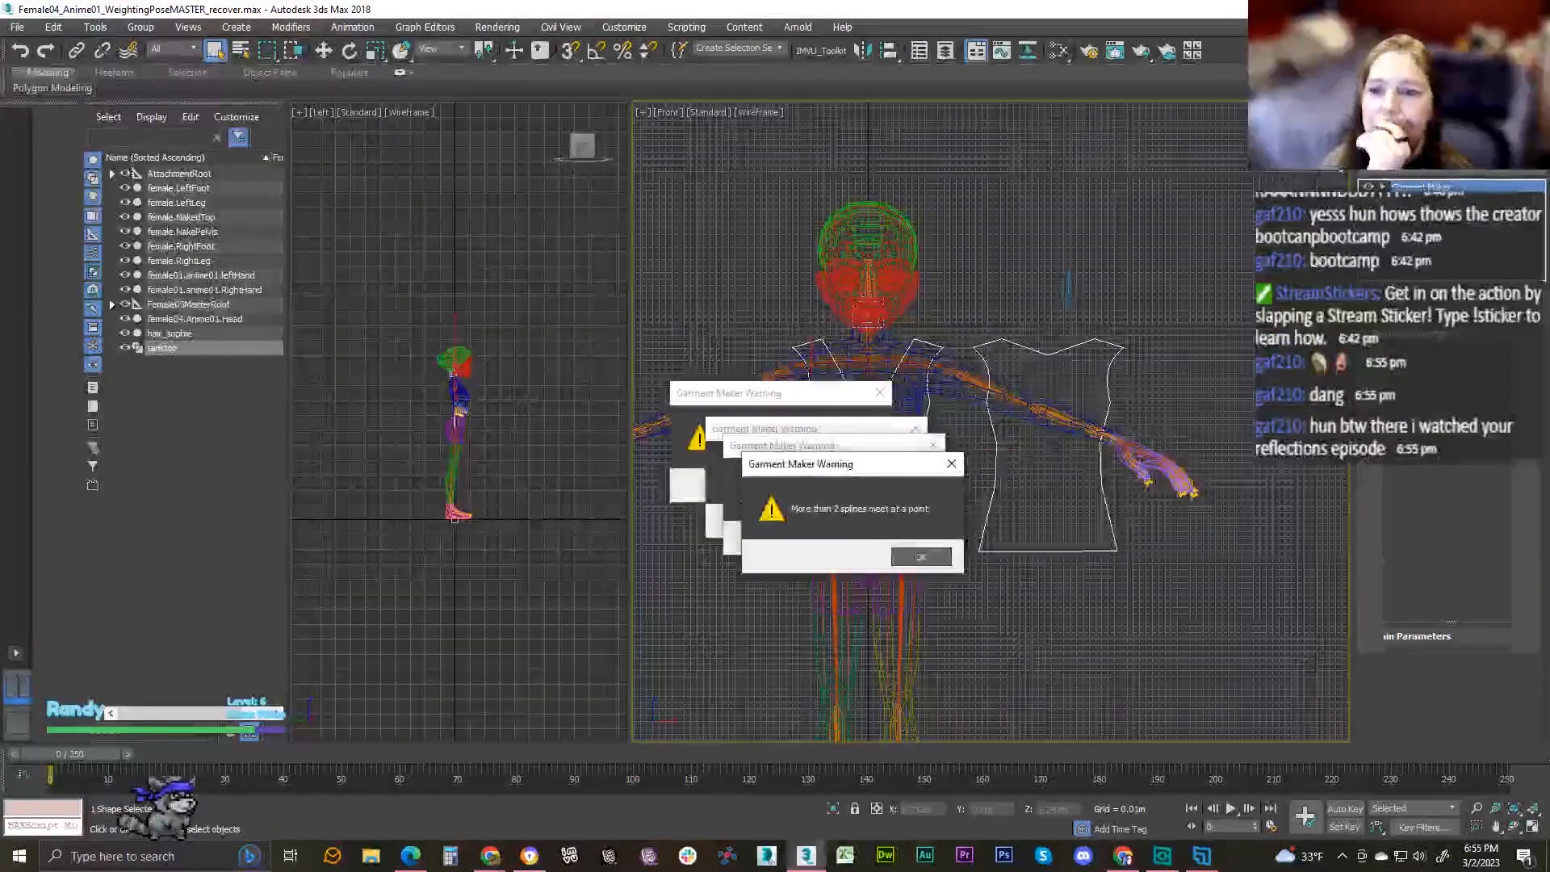
left_click(916, 560)
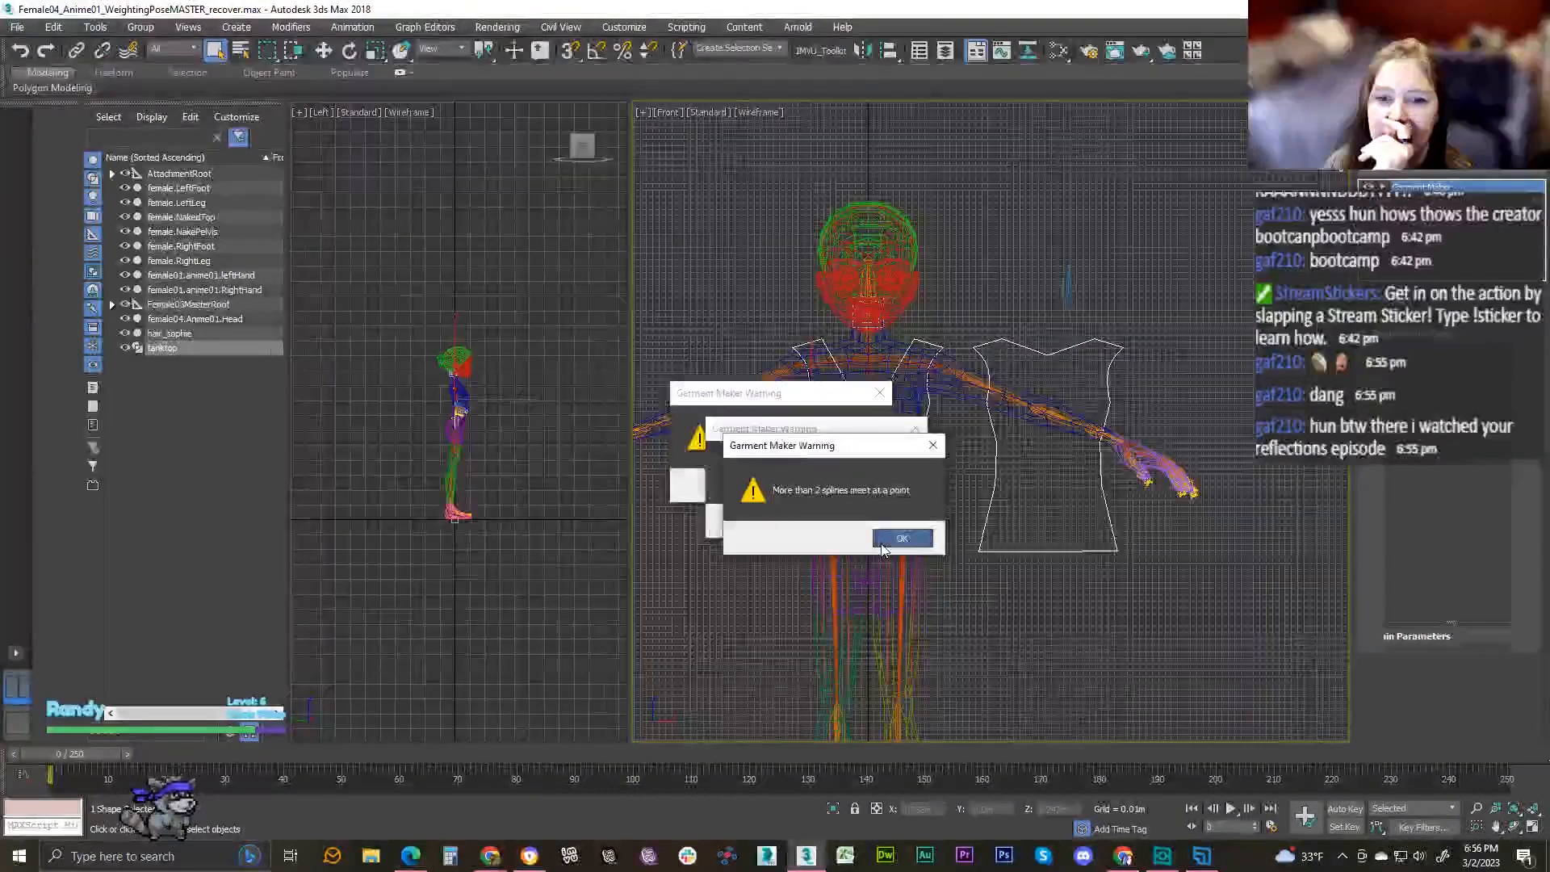
left_click(918, 571)
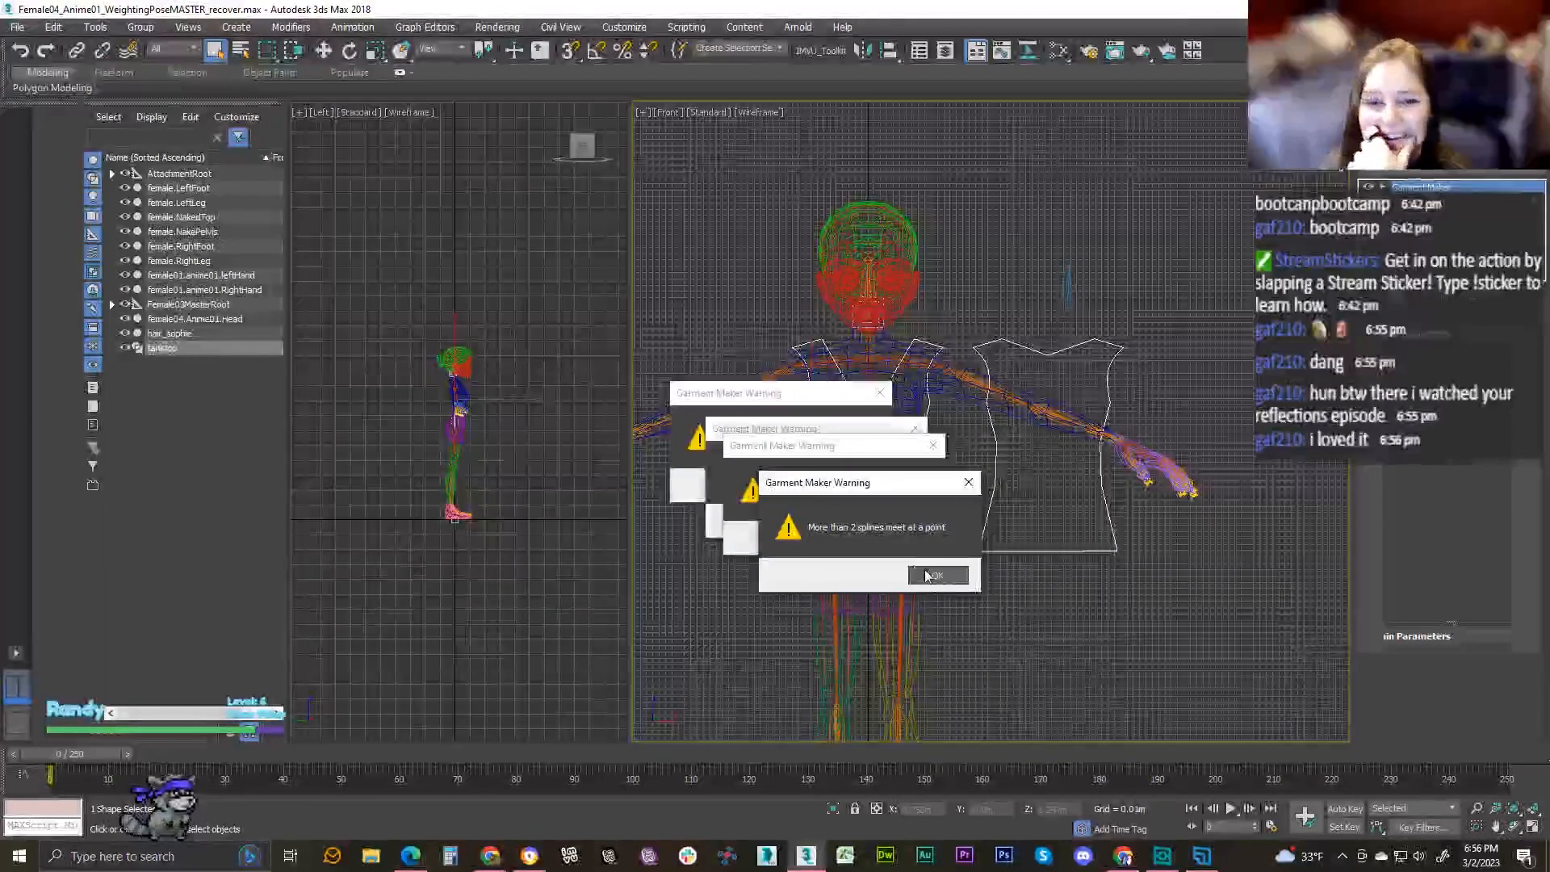
- Save another recovery copy of the already recovered scene, acknowledge the shutdown and cancel its error report
left_click(935, 576)
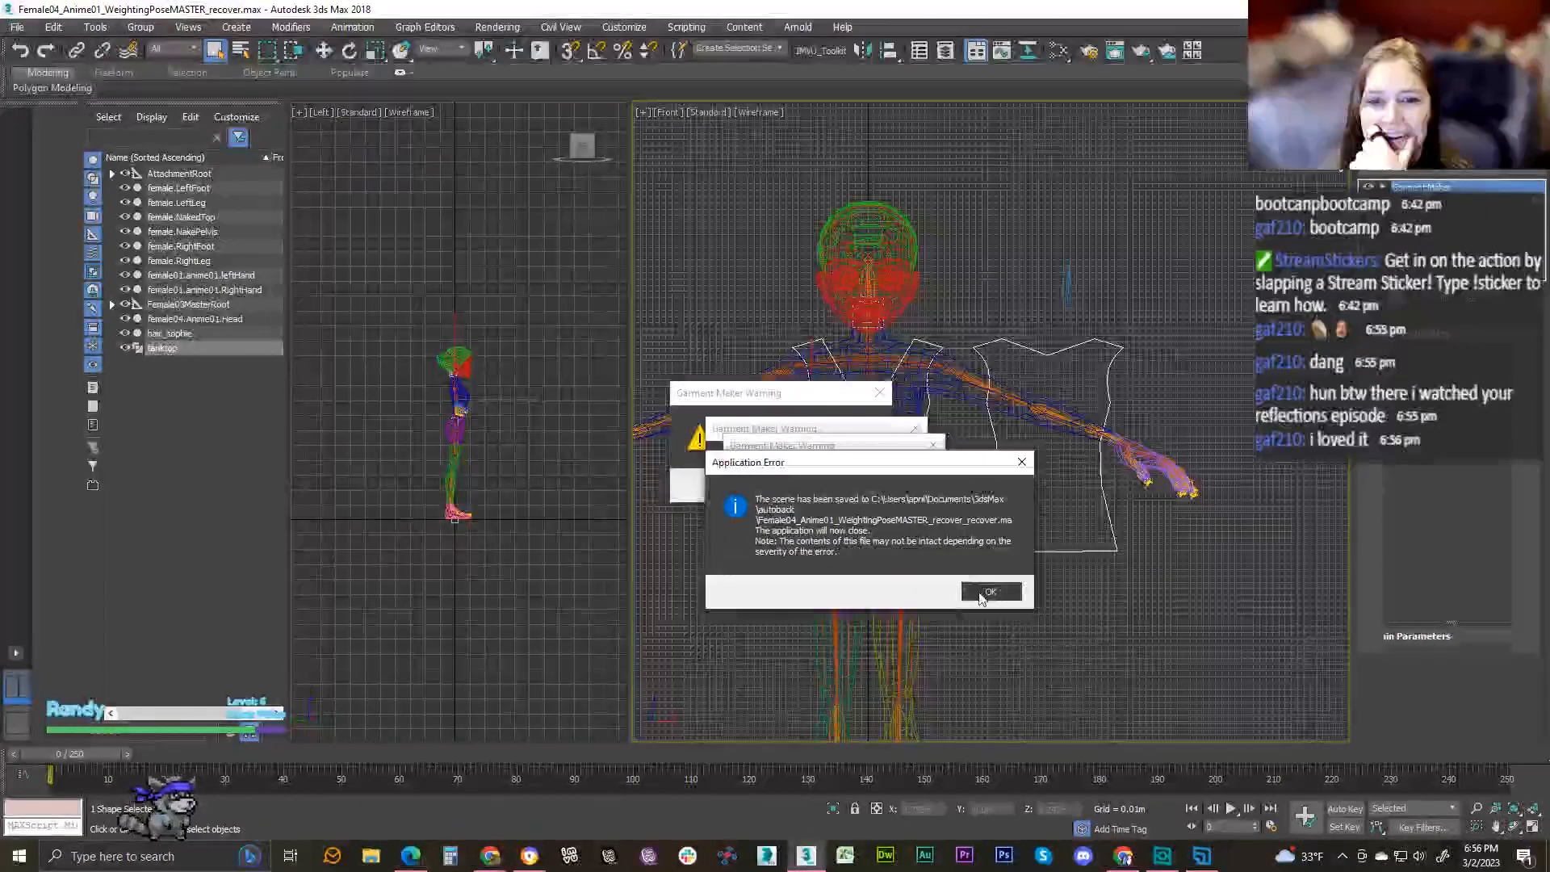
left_click(980, 596)
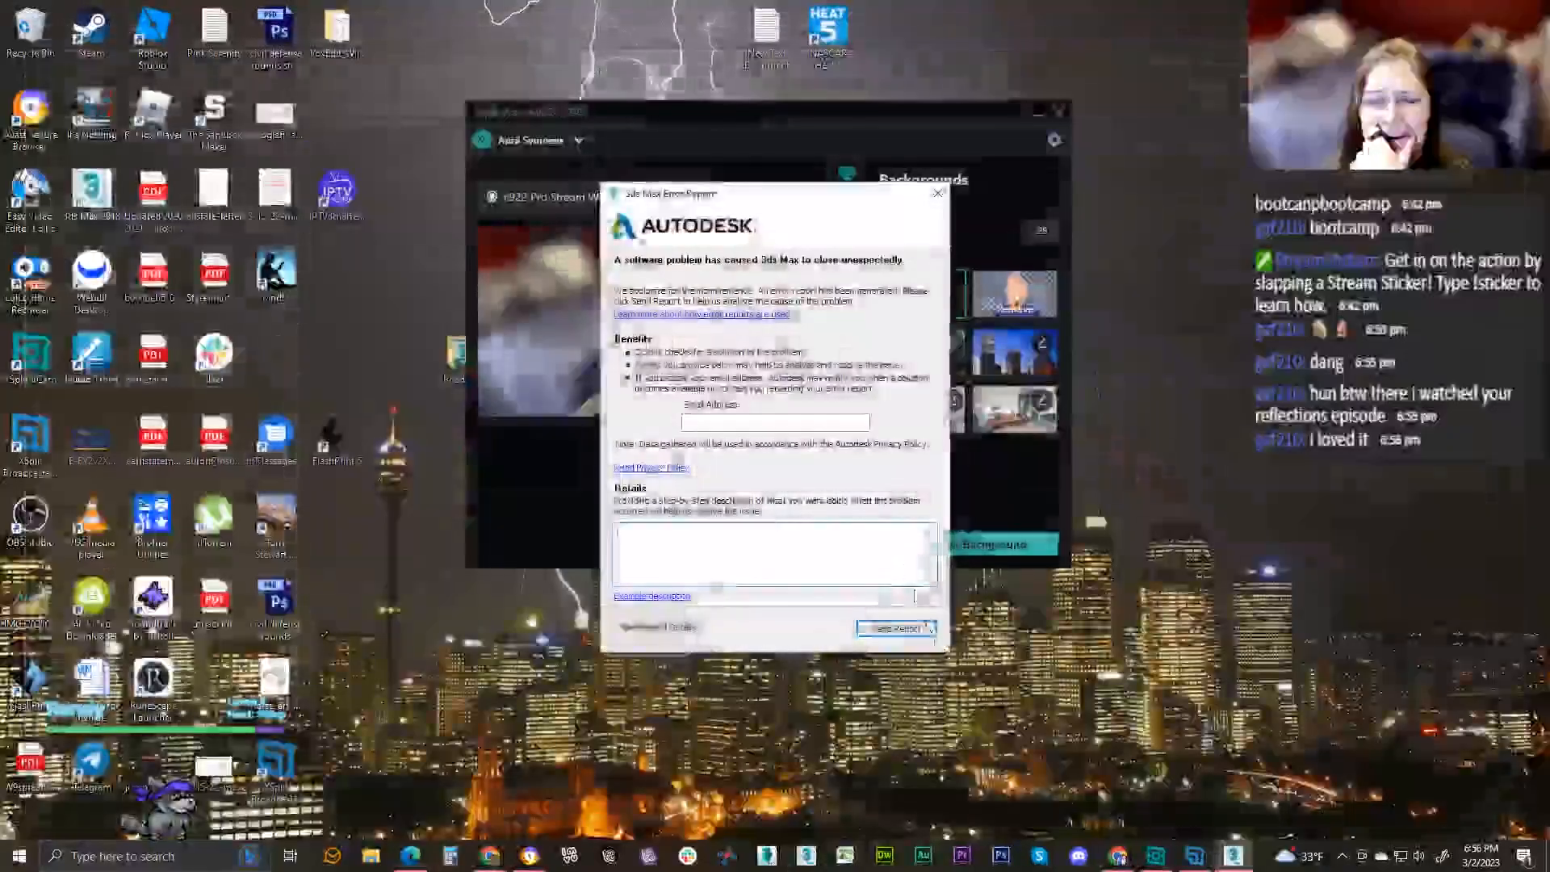
left_click(937, 193)
left_click(894, 464)
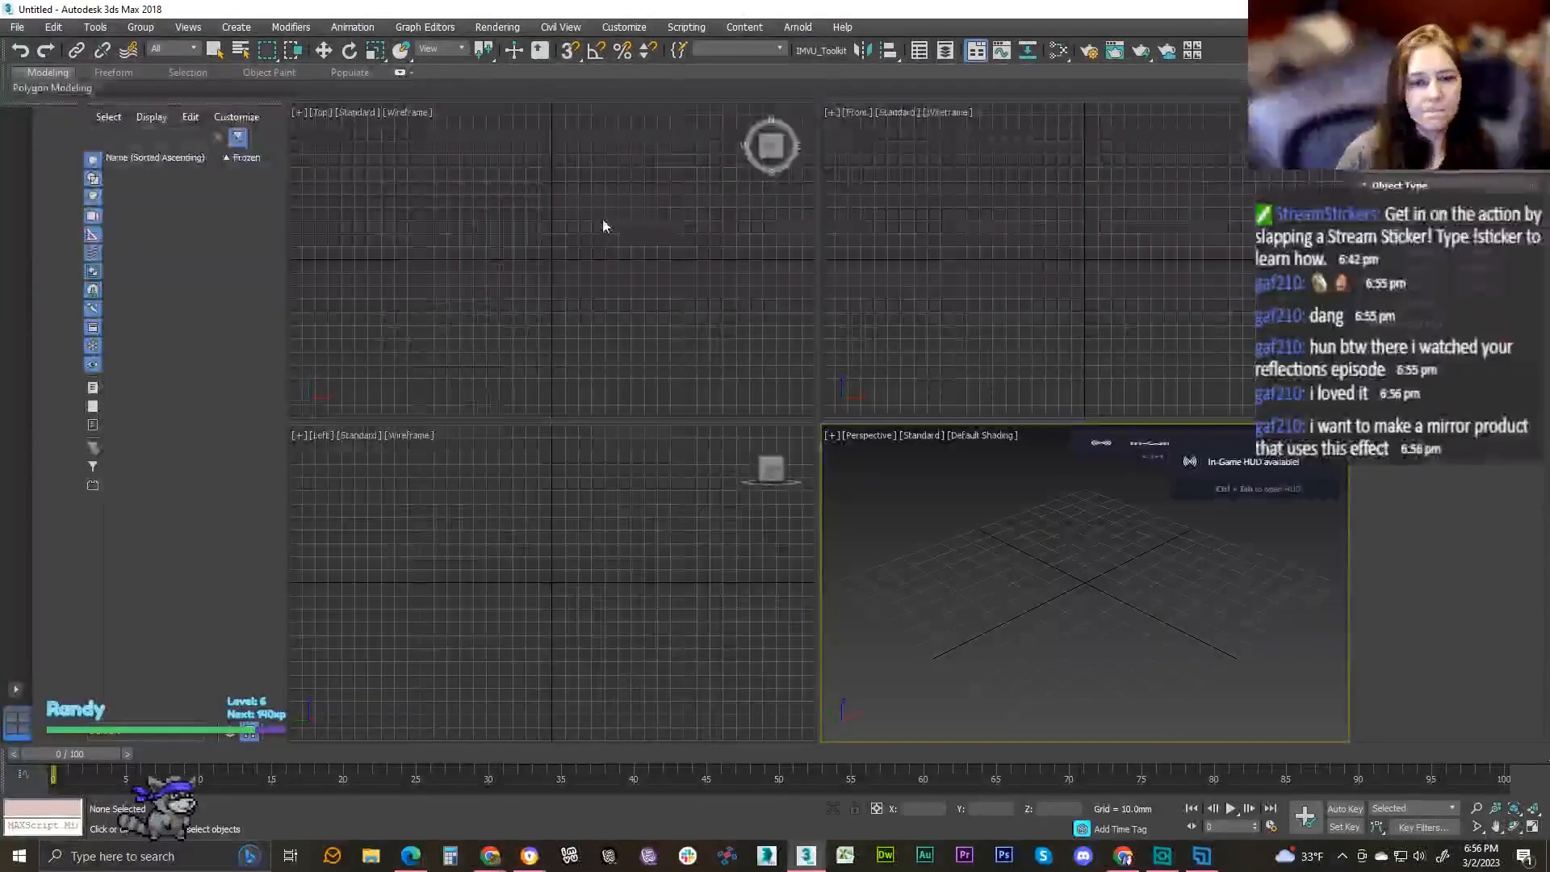
- Open the recent scene Female04_Anime01_WeightingPoseMASTER_recover_recover.max, adopting the file's gamma settings, dismissing the garment warning and continuing past the missing files
left_click(16, 28)
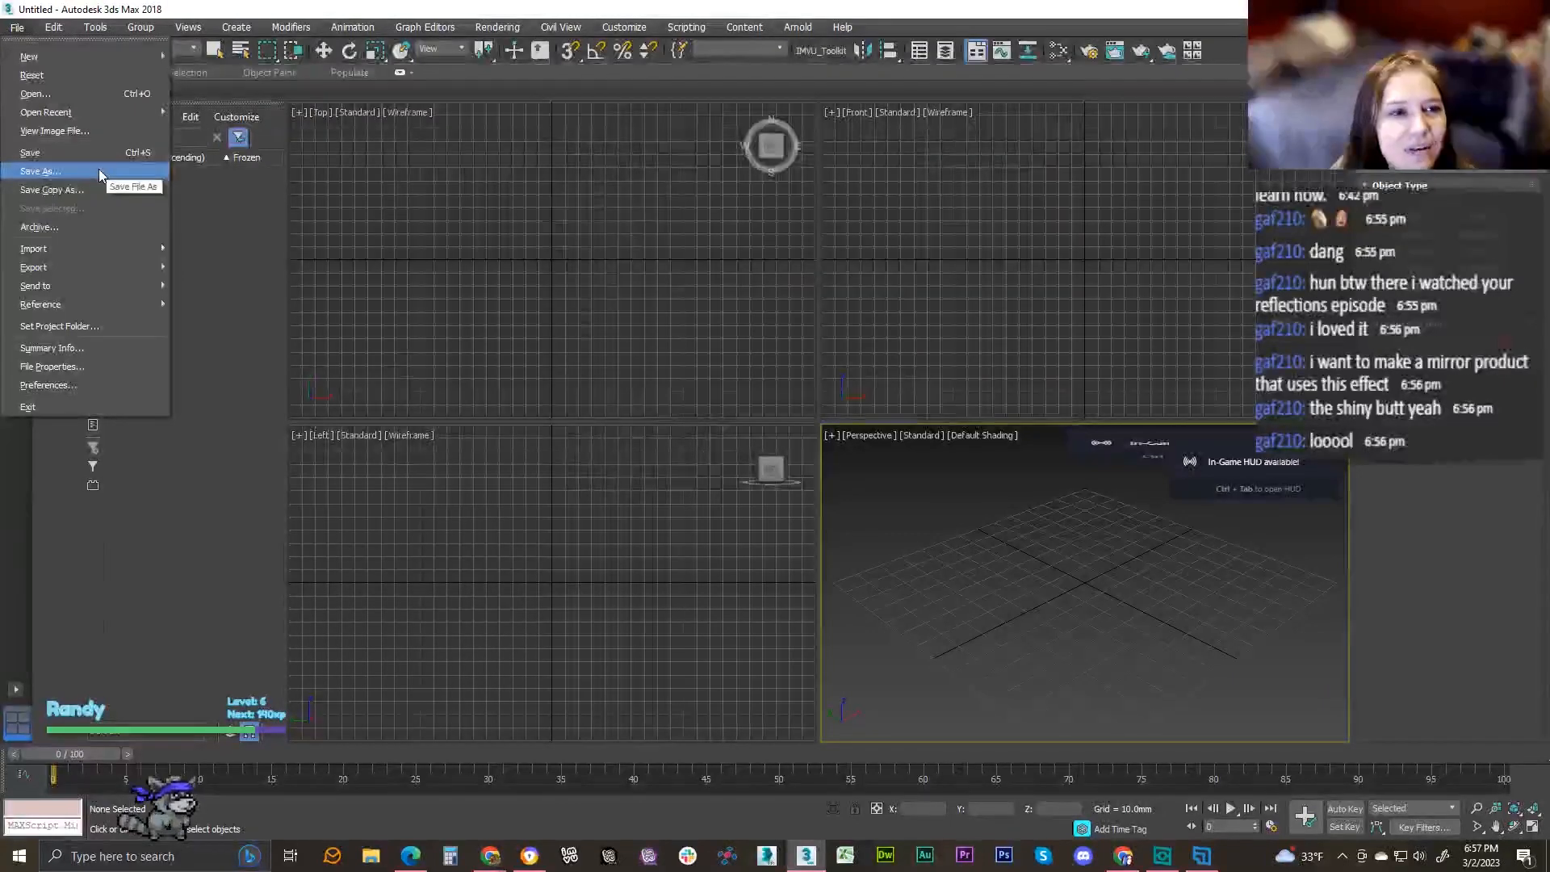
mouse_move(117, 116)
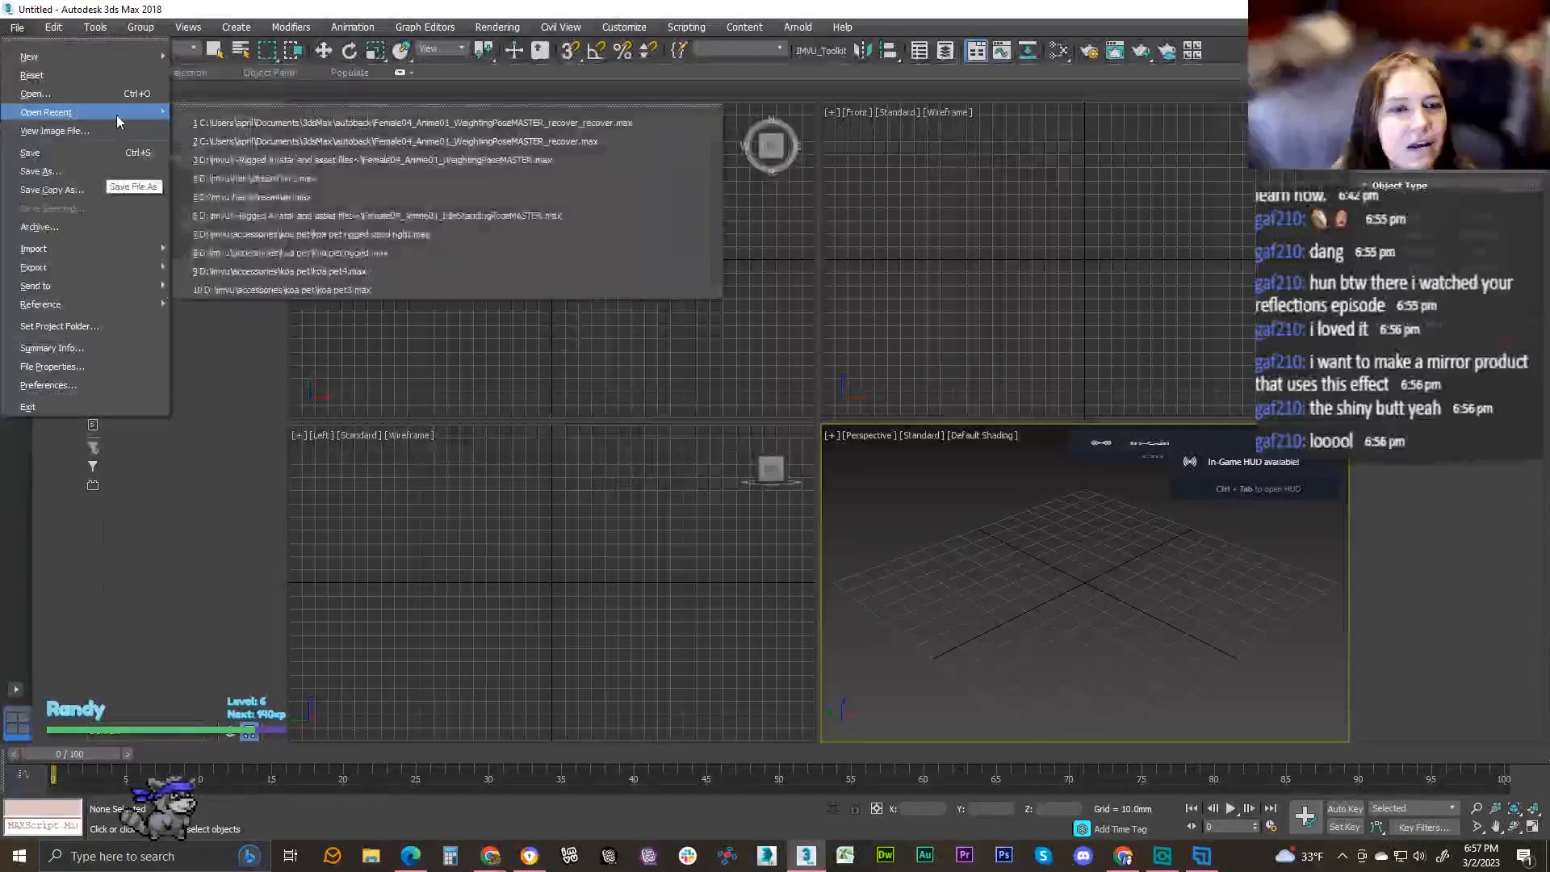
left_click(238, 125)
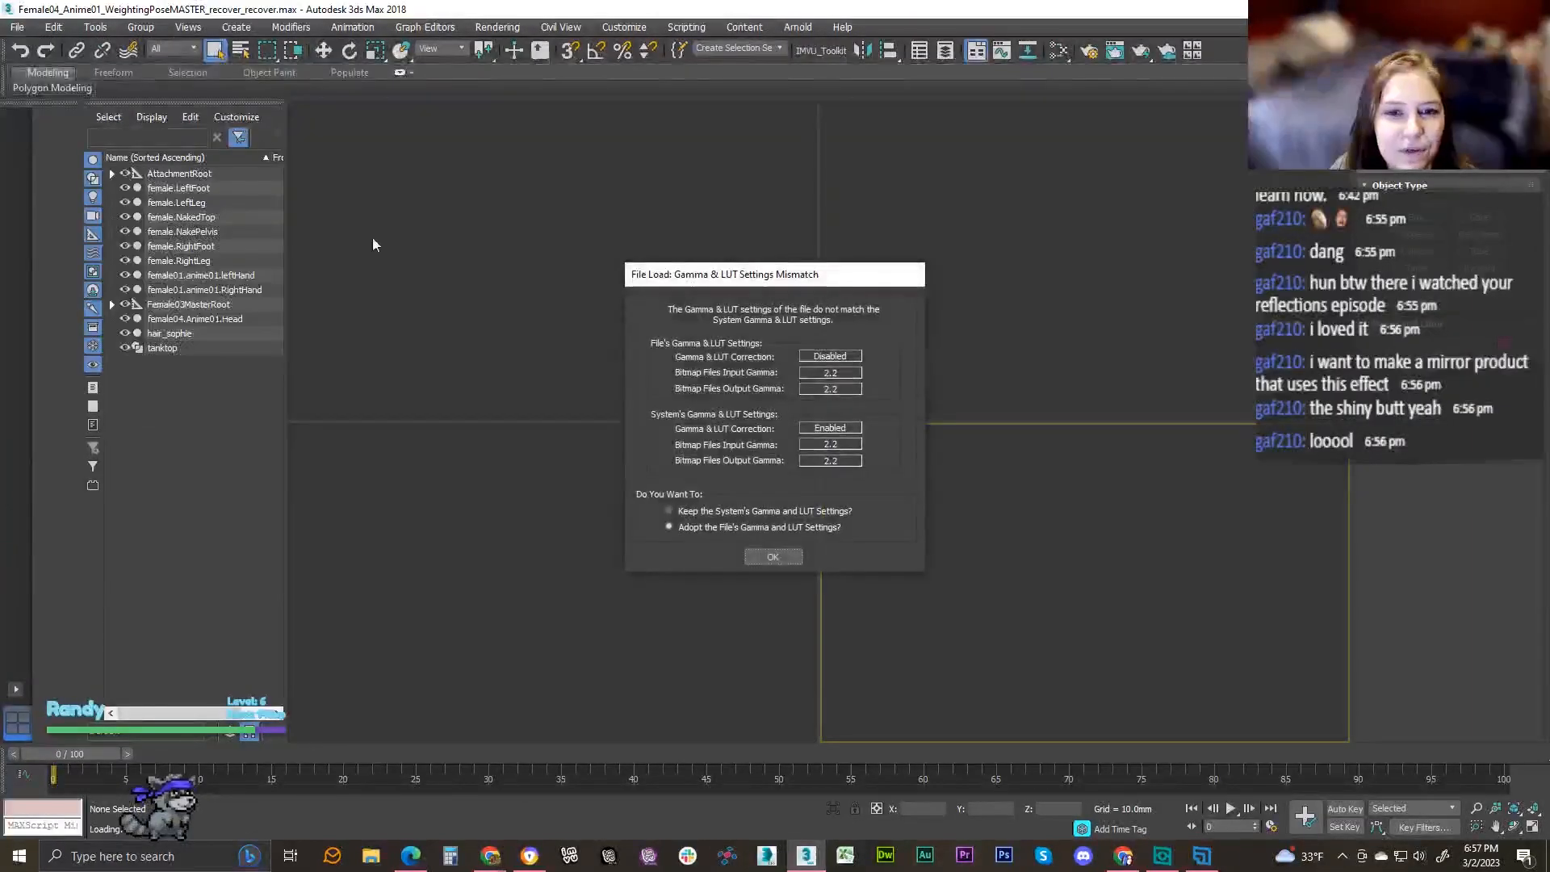
left_click(768, 554)
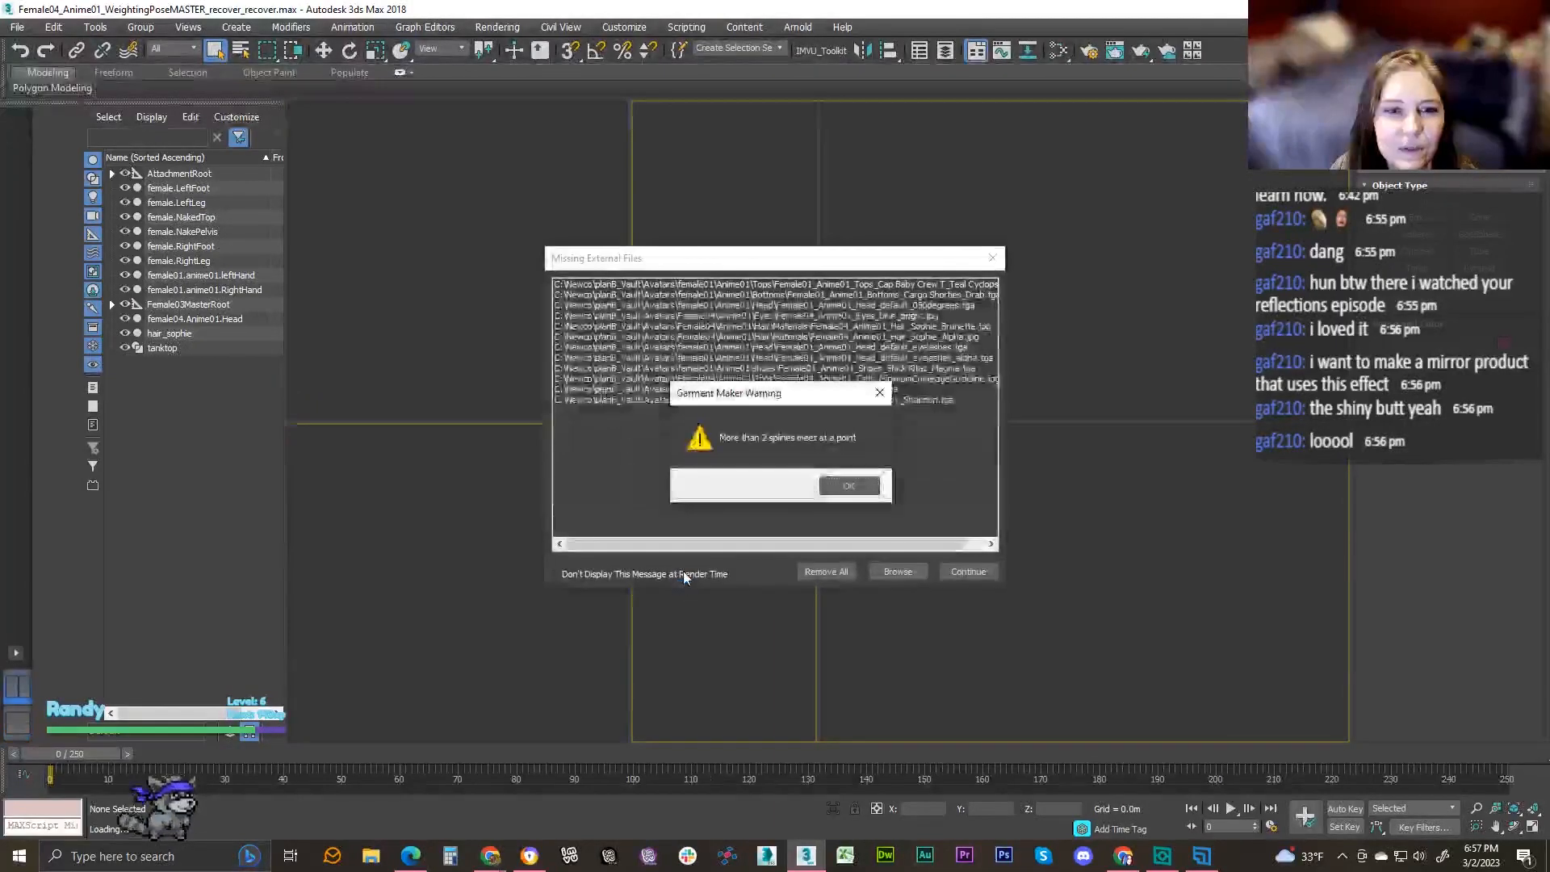
left_click(851, 486)
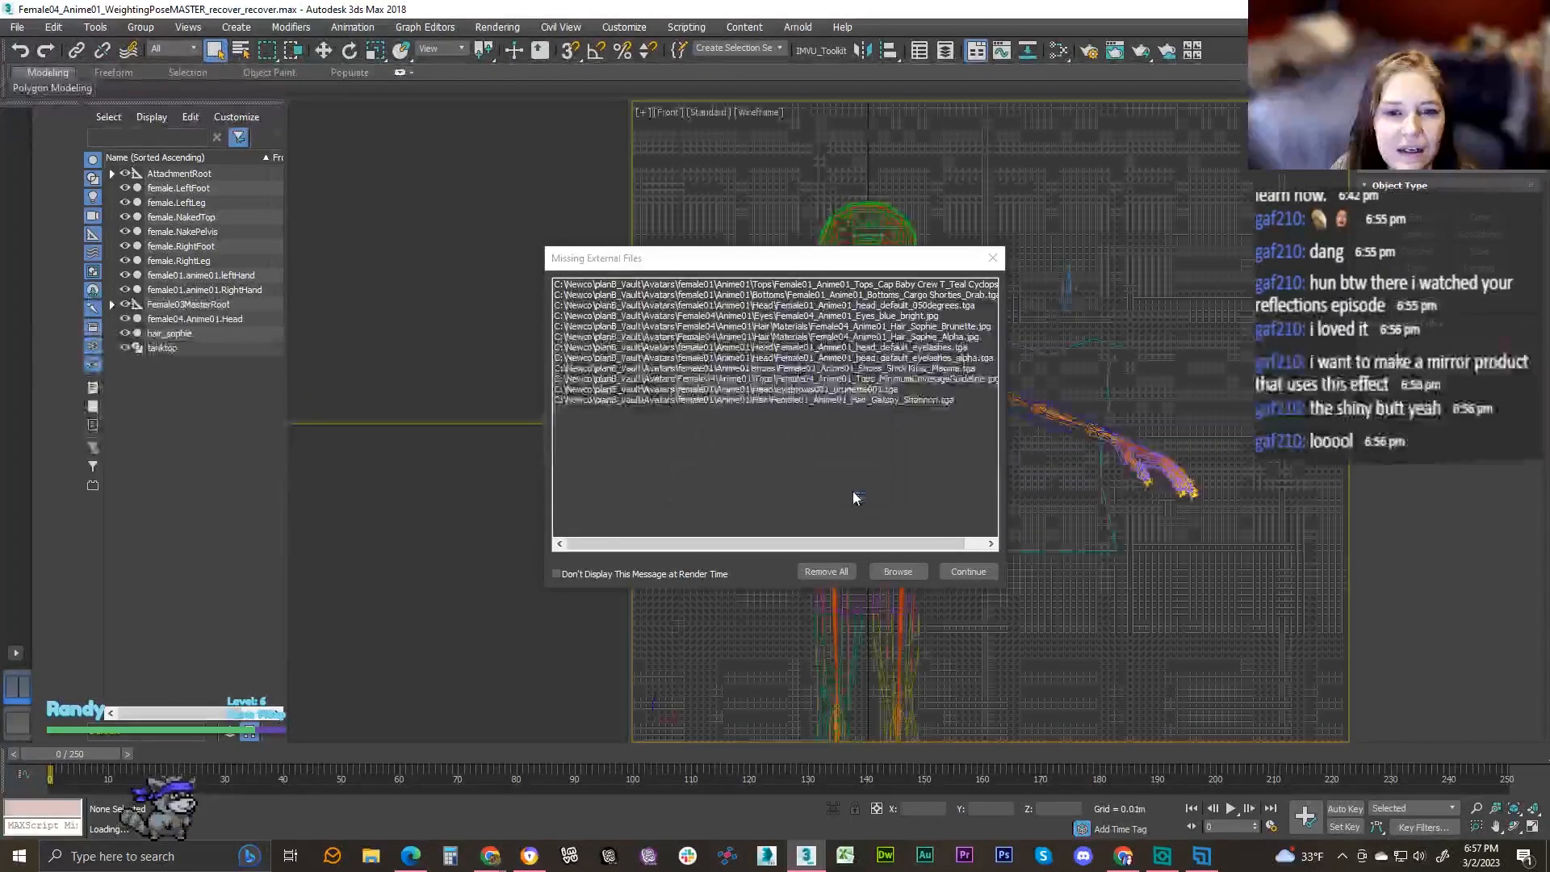
left_click(957, 573)
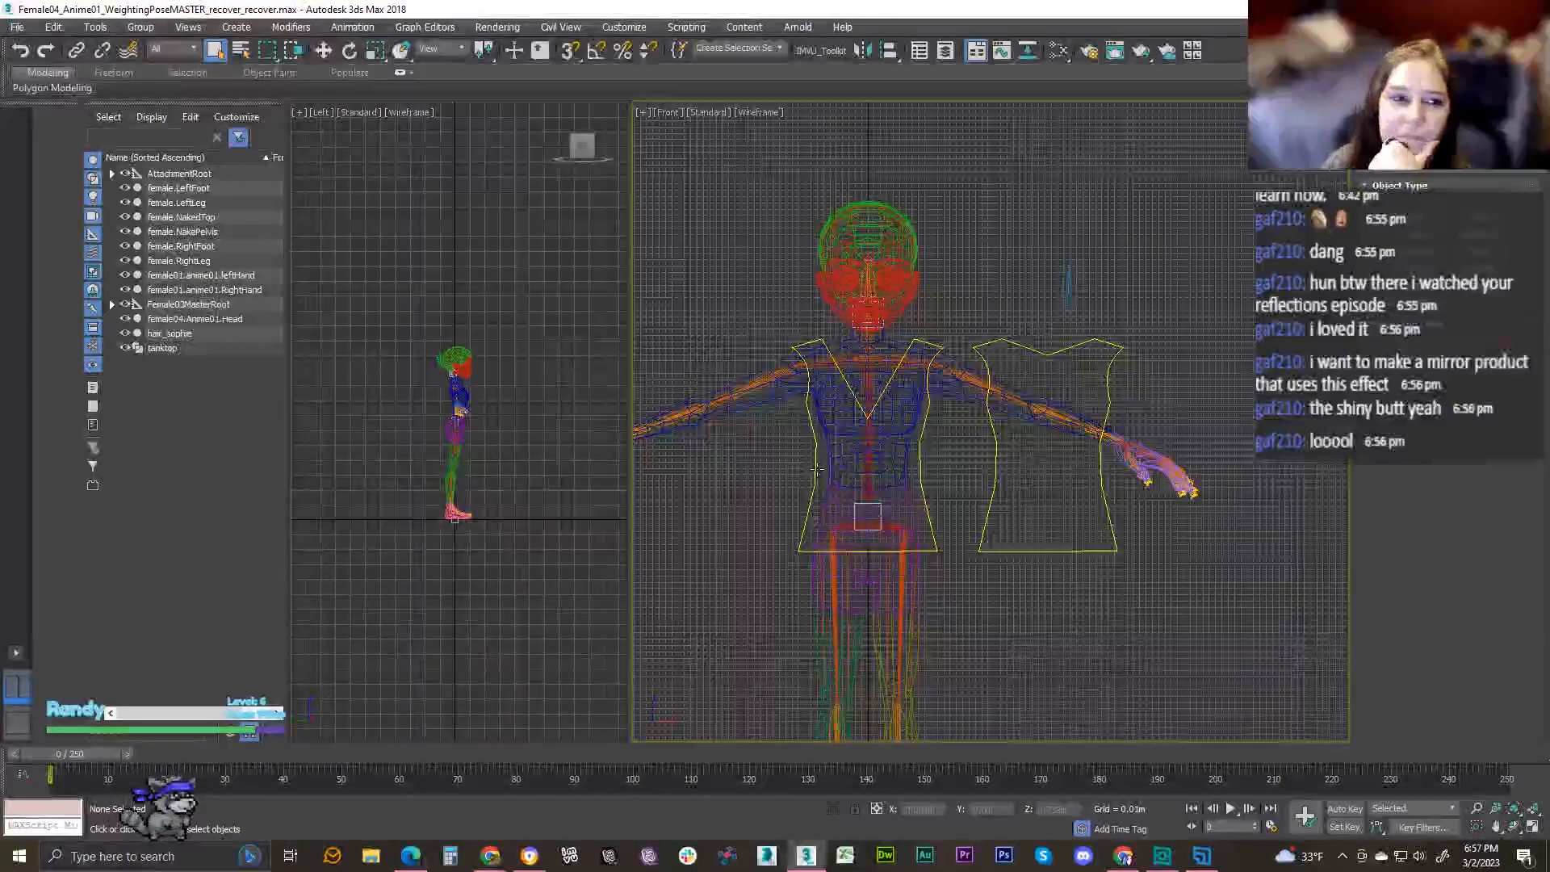
- Select the tanktop shape in the front view and show its modifiers
right_click(988, 501)
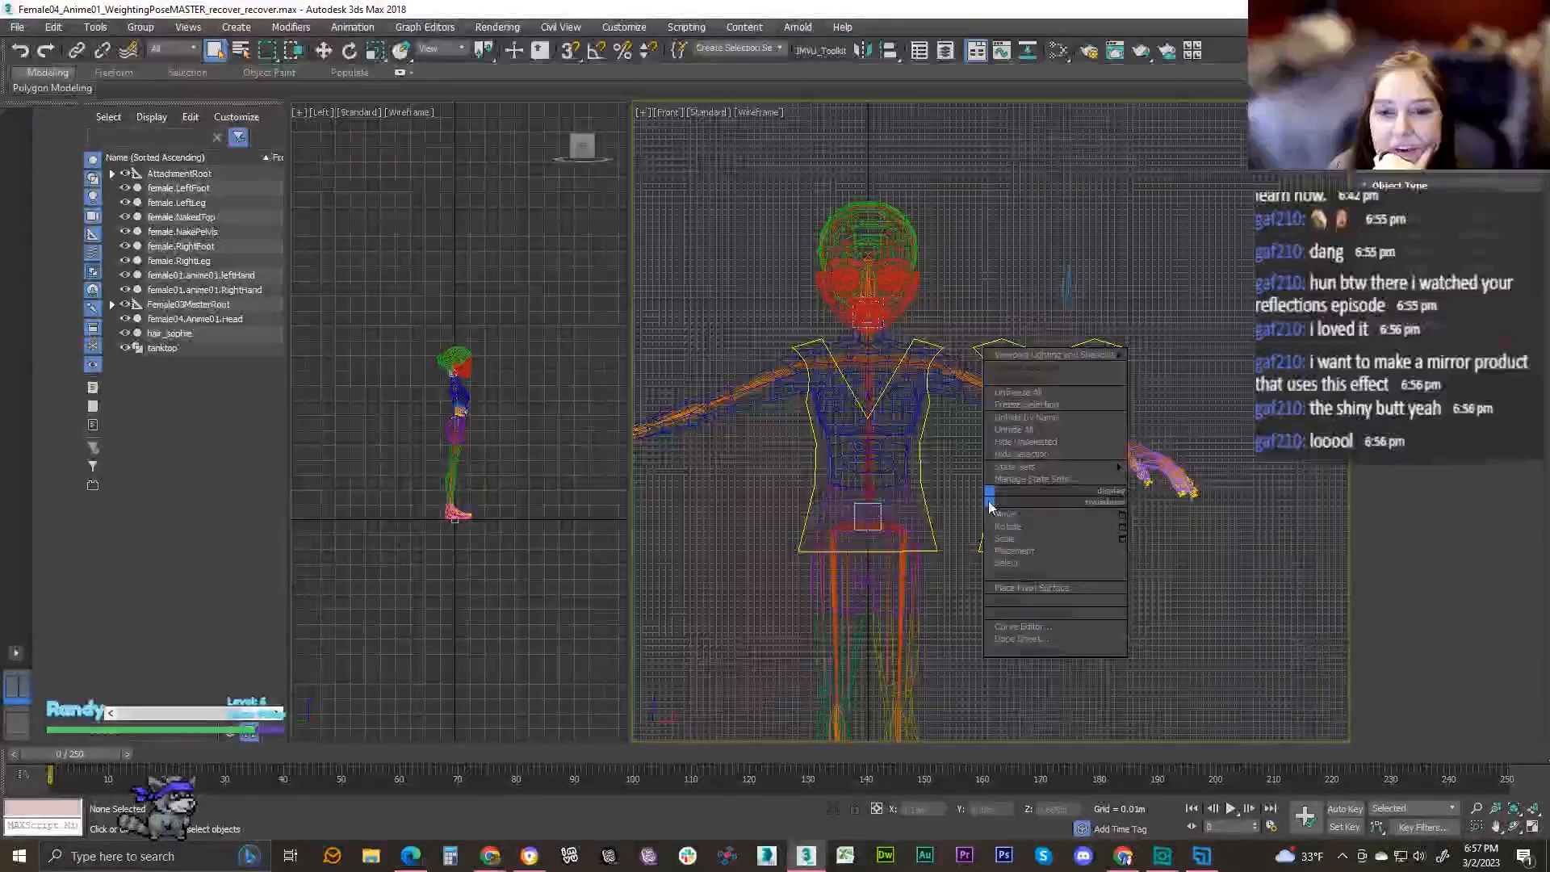
left_click(998, 286)
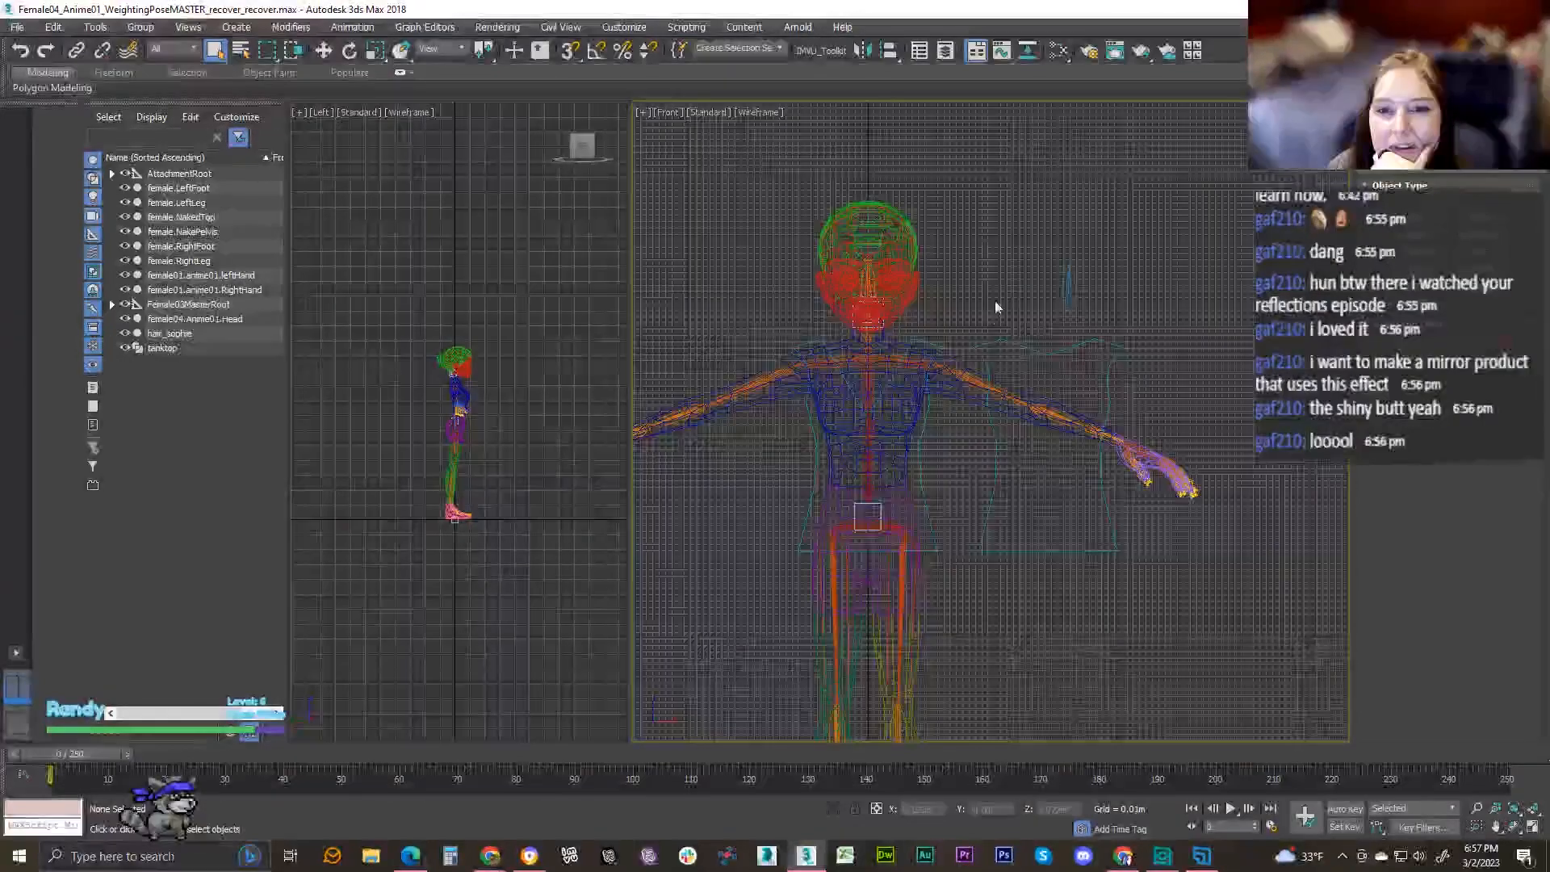
left_click(999, 342)
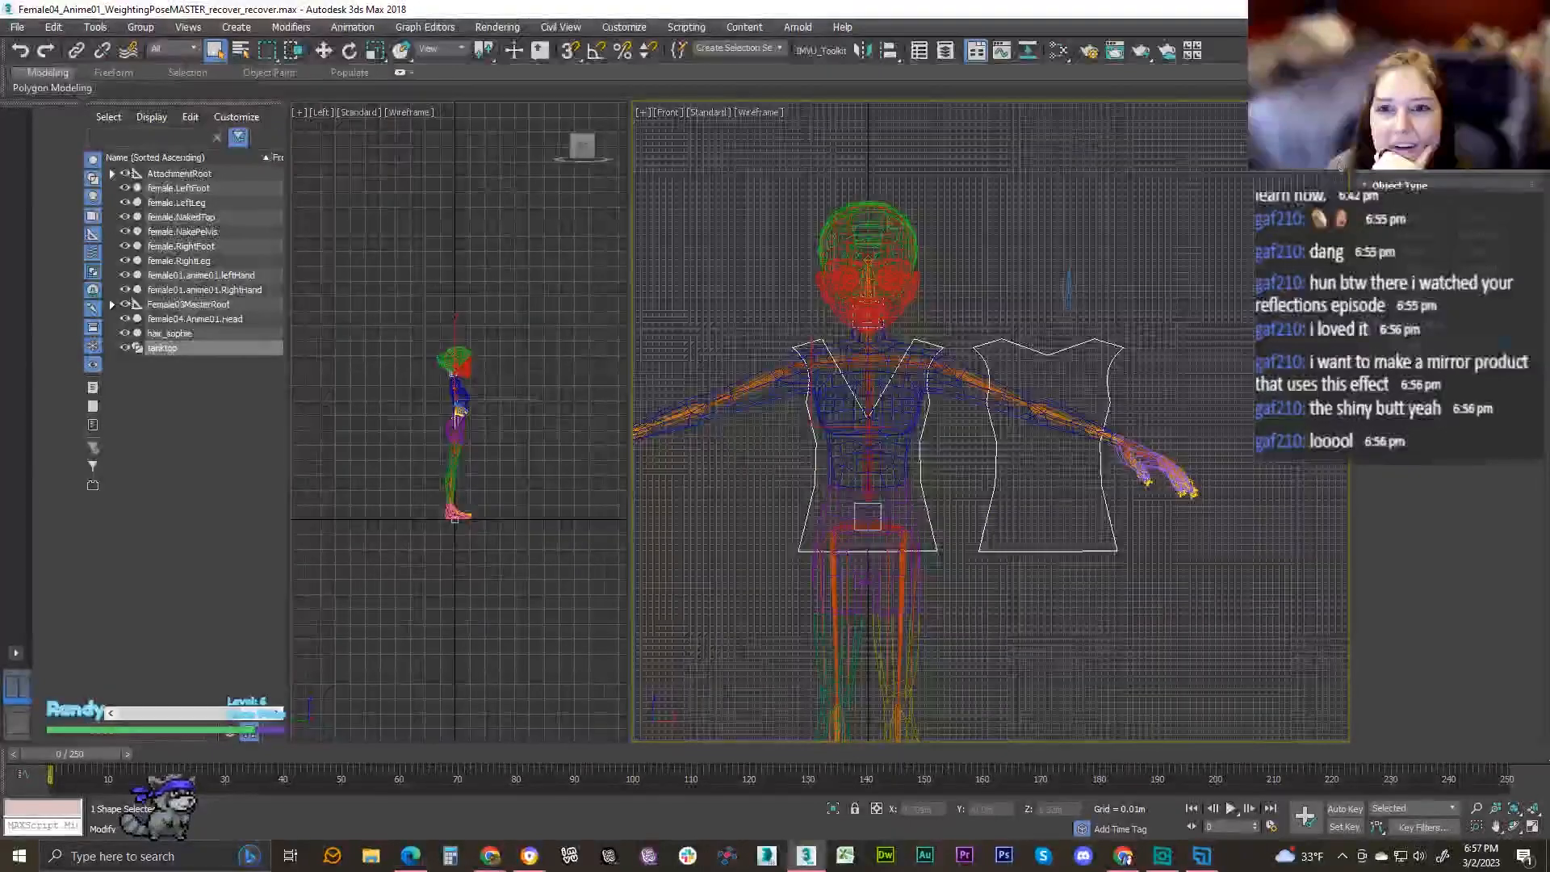
left_click(1398, 113)
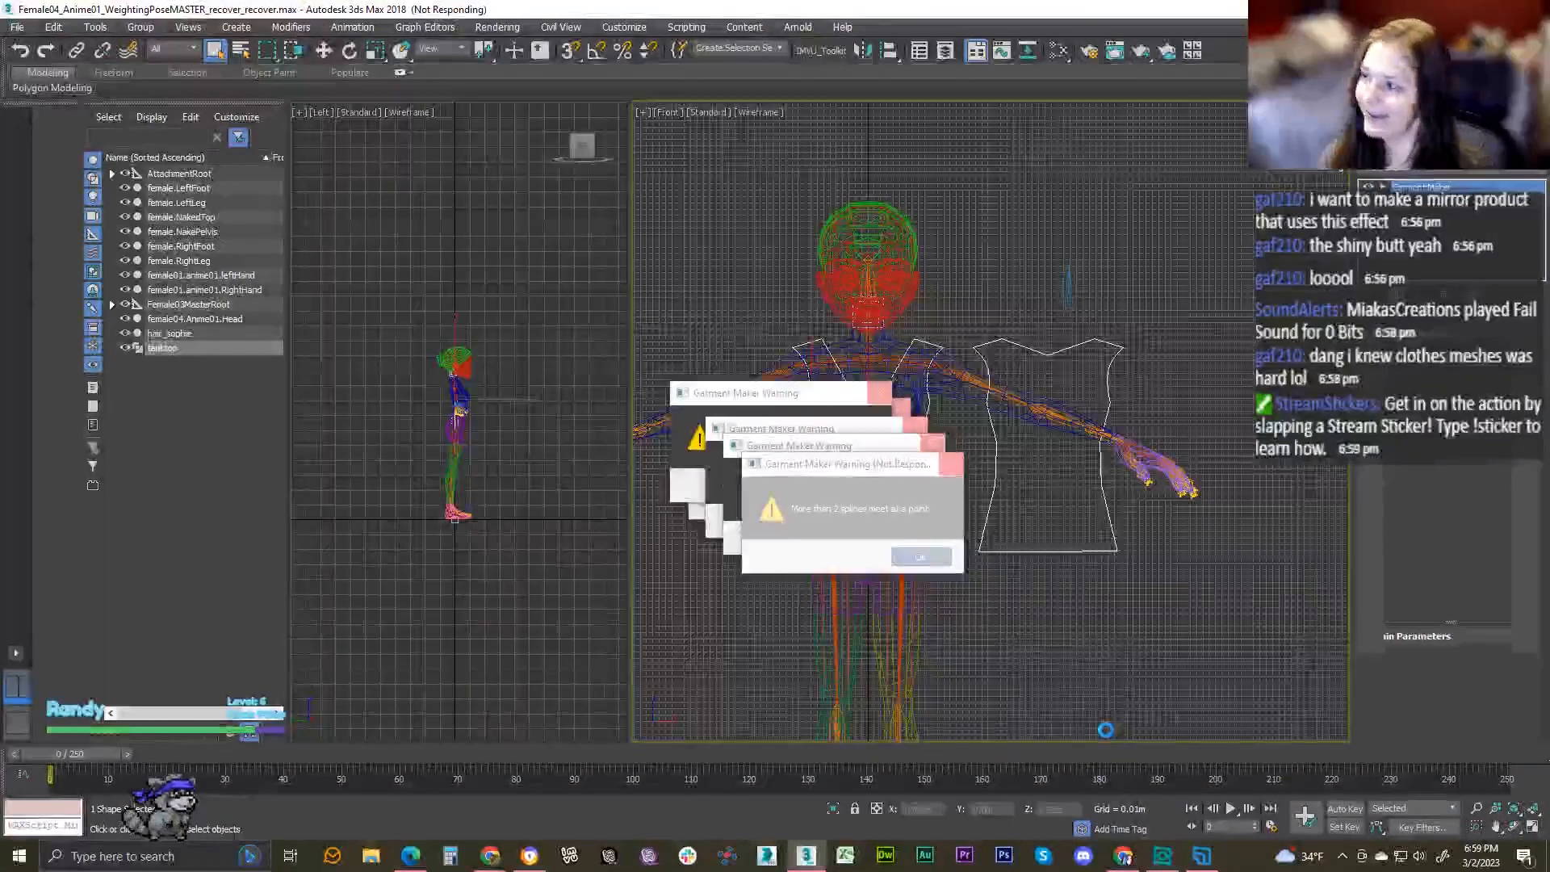
- Close the unresponsive 3ds Max session and start 3ds Max 2018 again
right_click(806, 857)
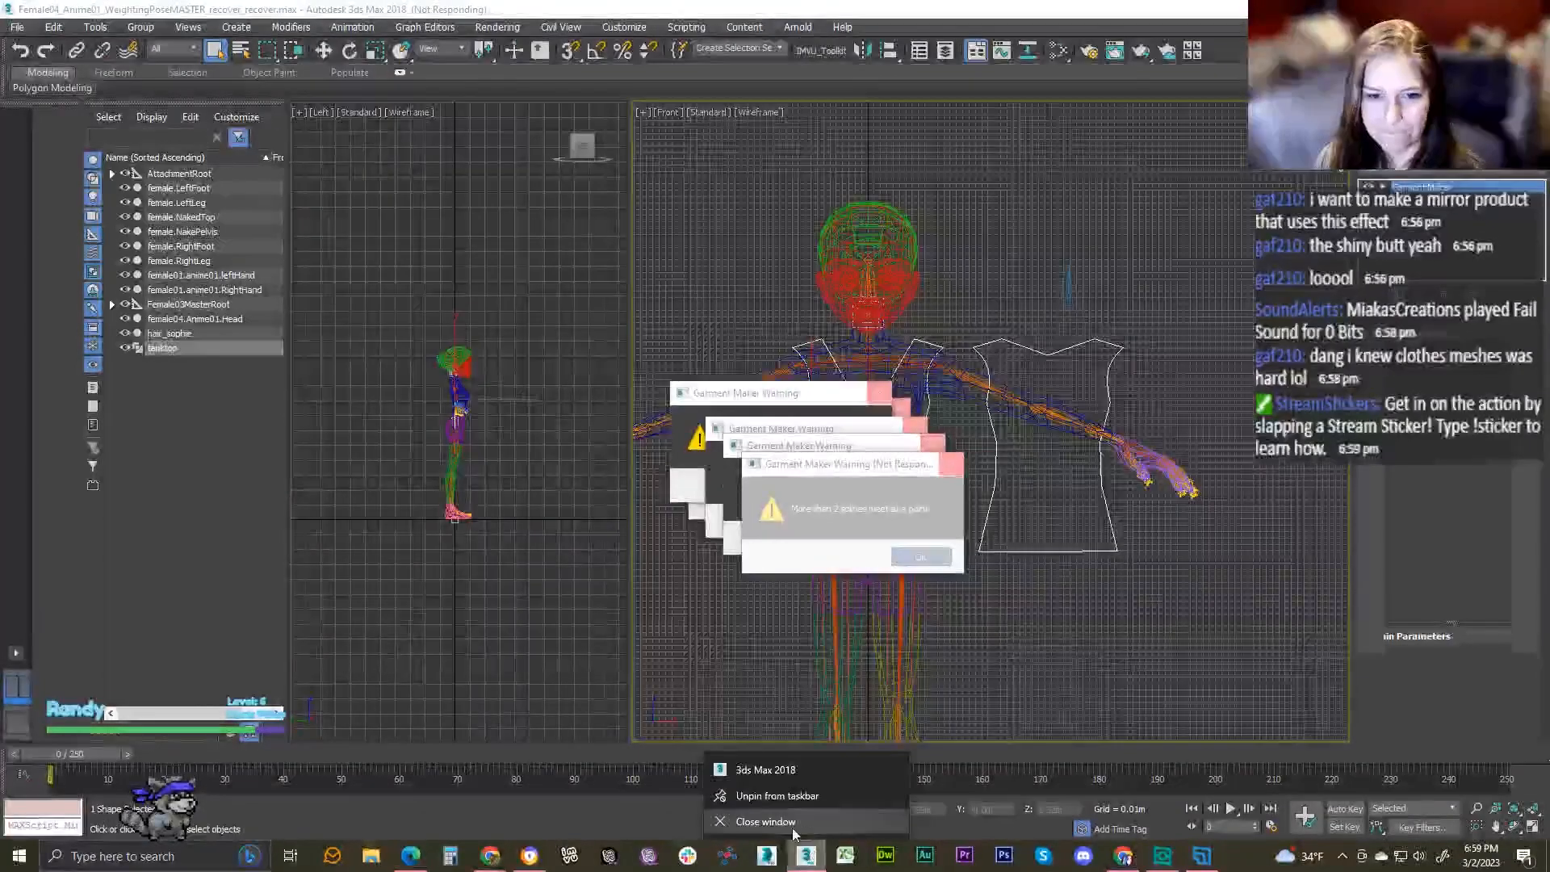
left_click(792, 823)
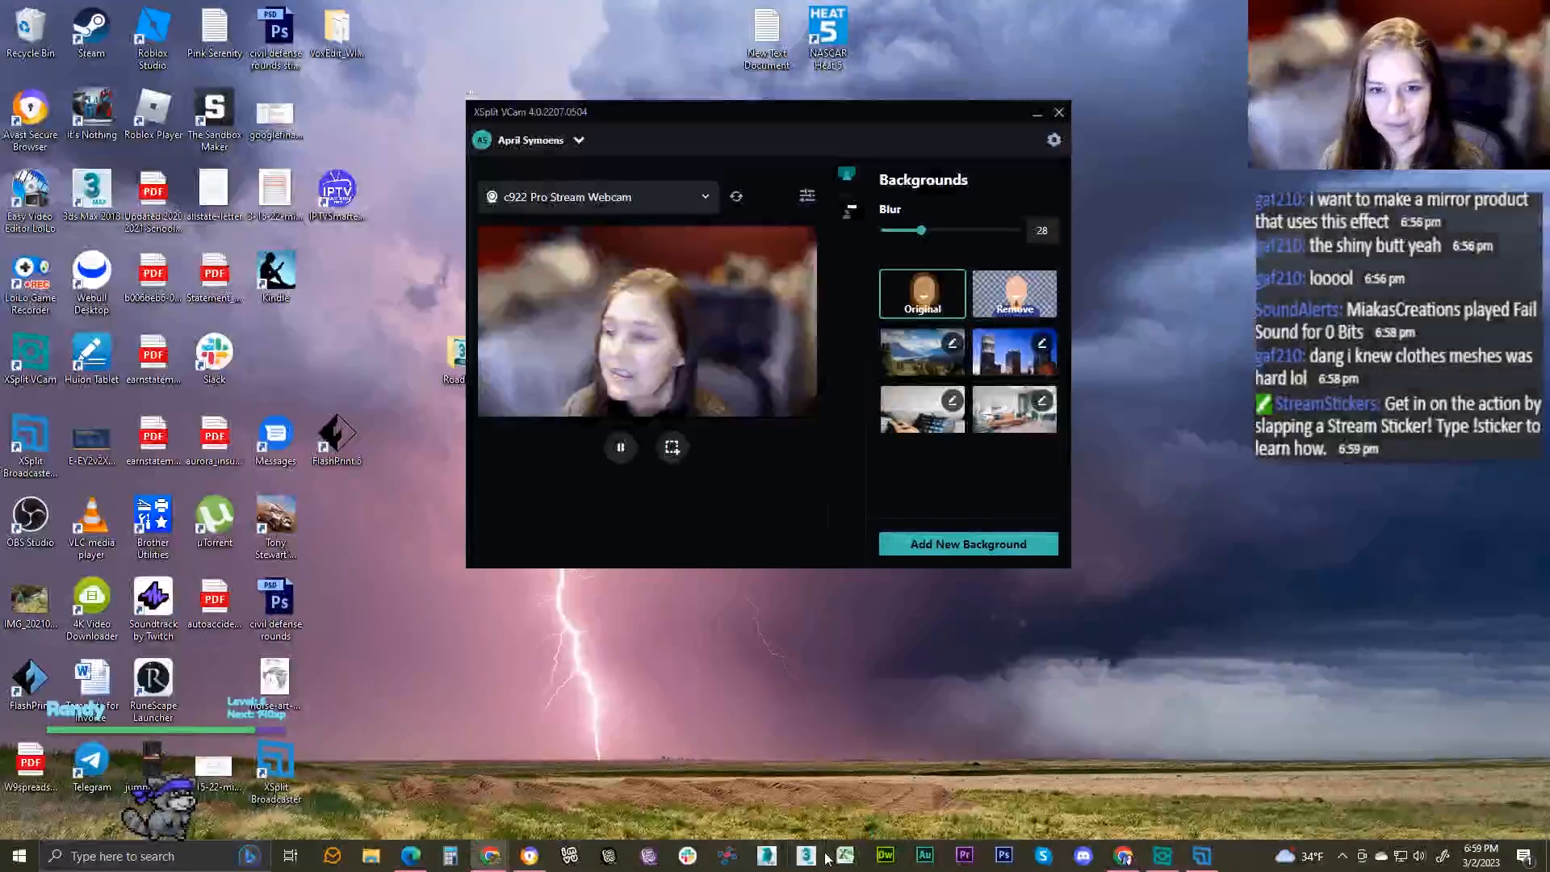
left_click(806, 857)
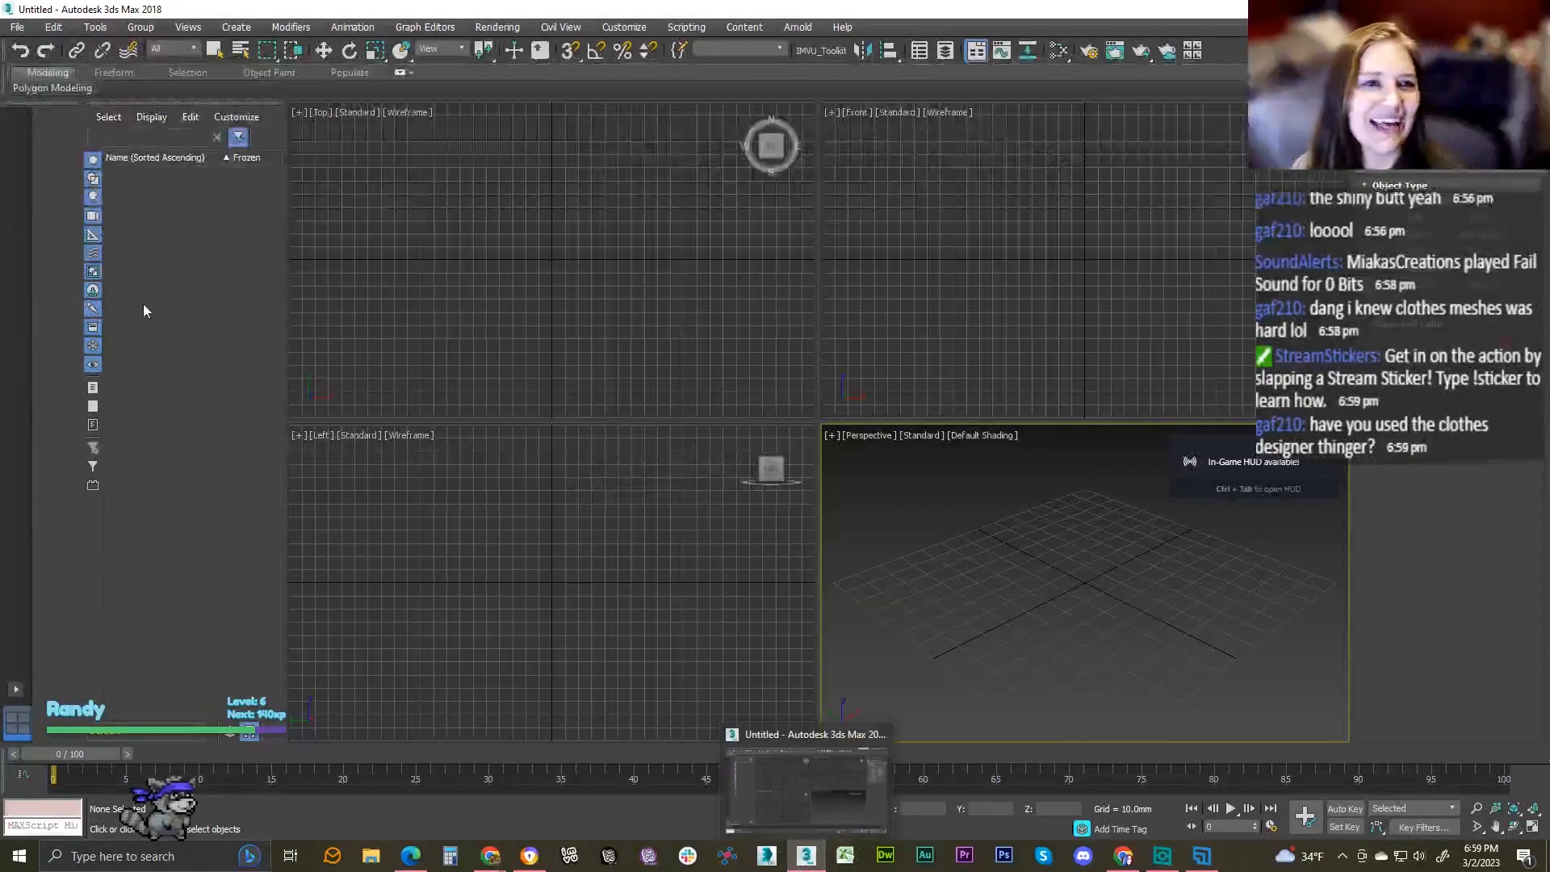
- Open the original recent scene Female04_Anime01_WeightingPoseMASTER.max, adopting the file's gamma and LUT settings
left_click(17, 27)
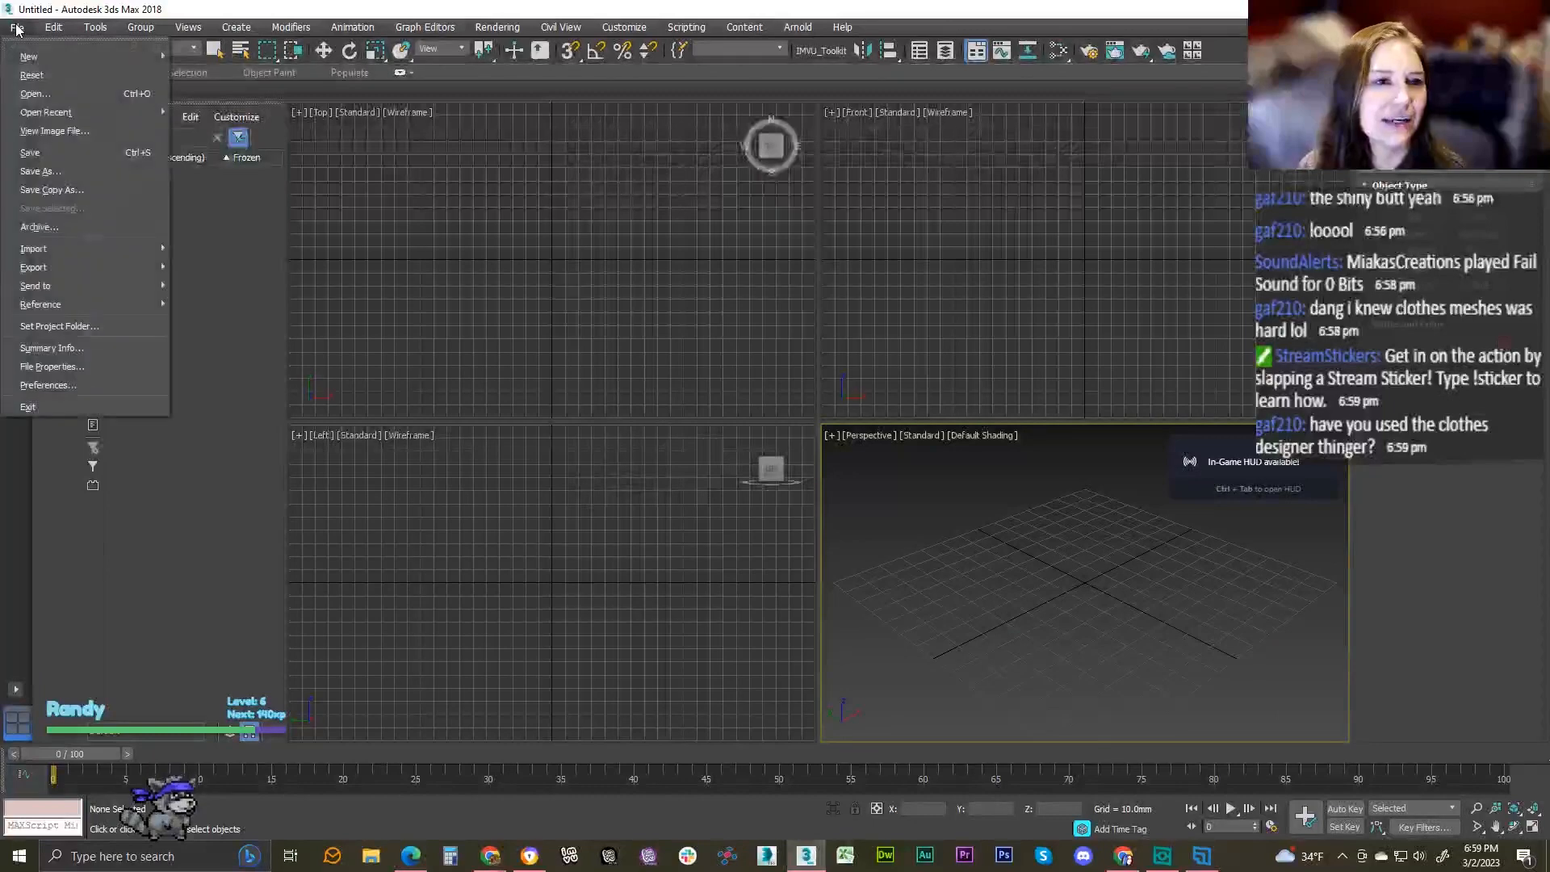
mouse_move(90, 106)
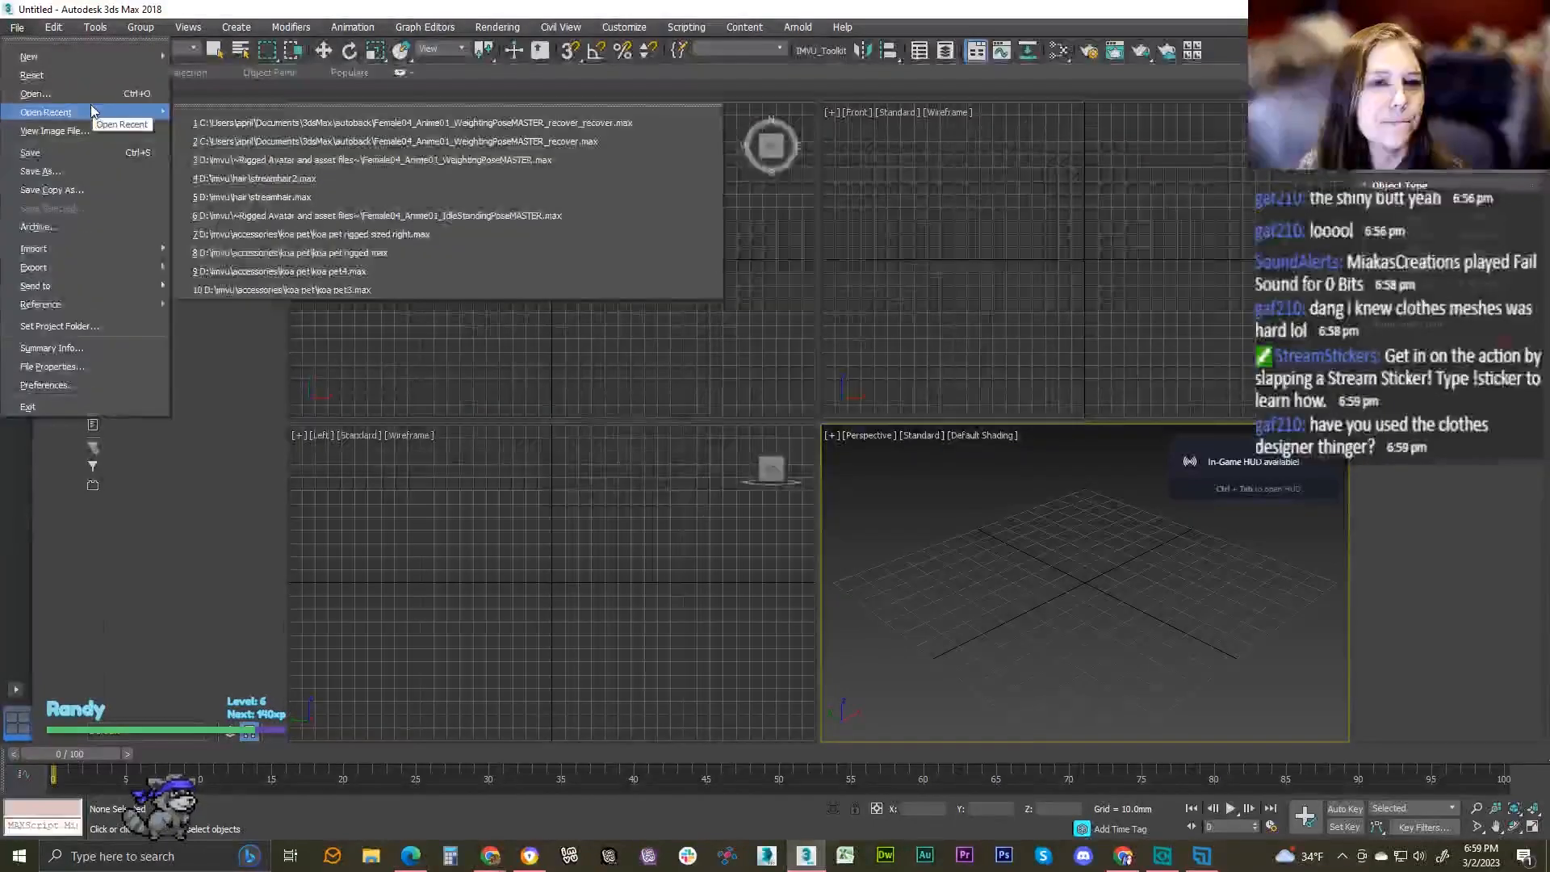
left_click(372, 163)
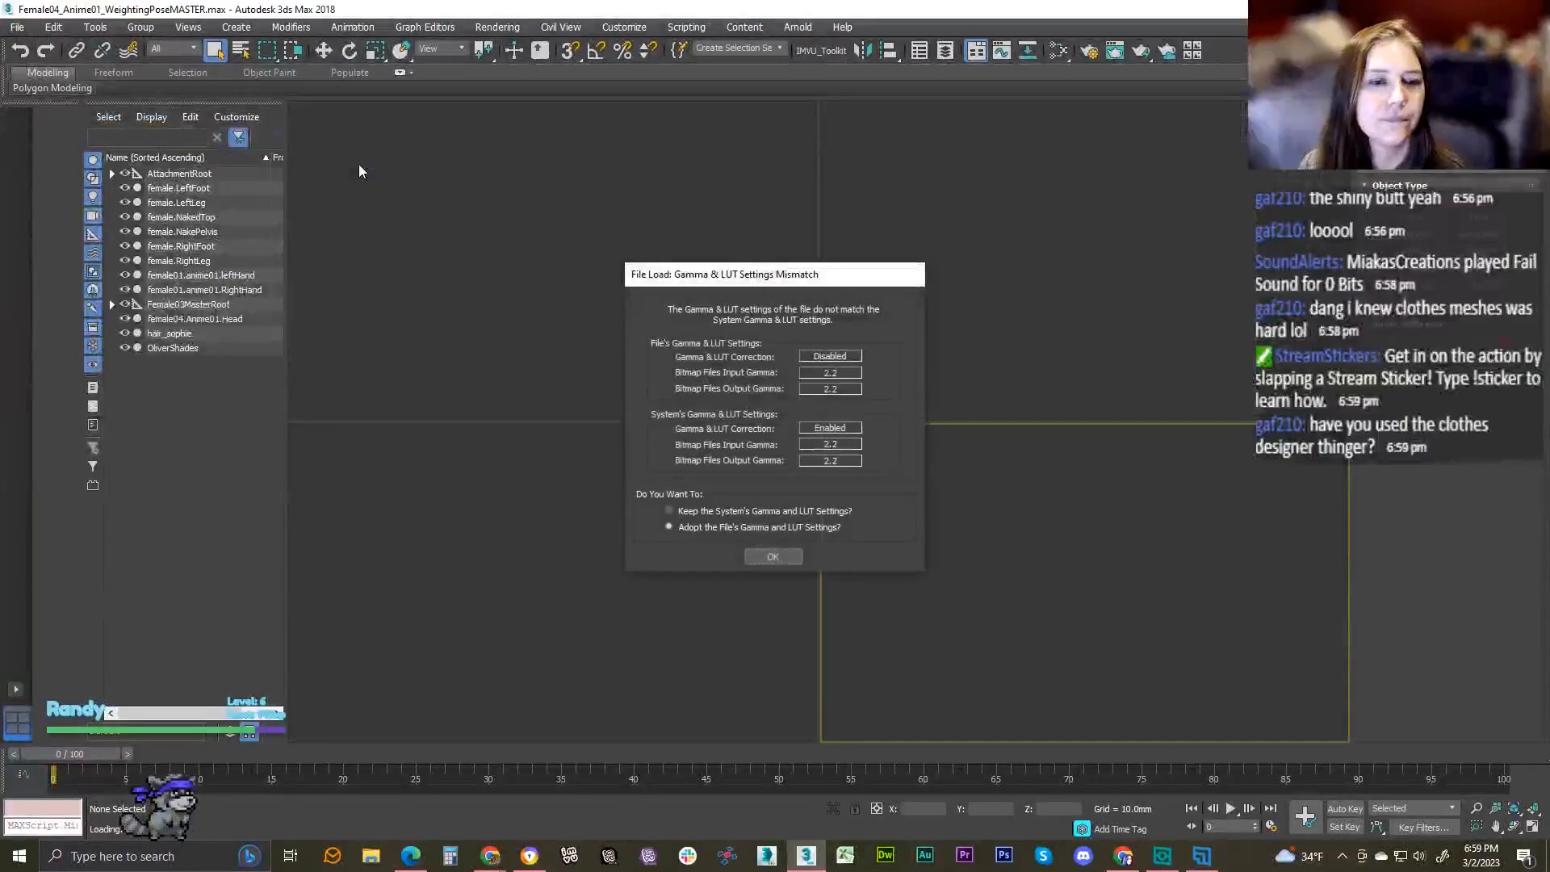
left_click(762, 558)
scroll(698, 506, "down", 8)
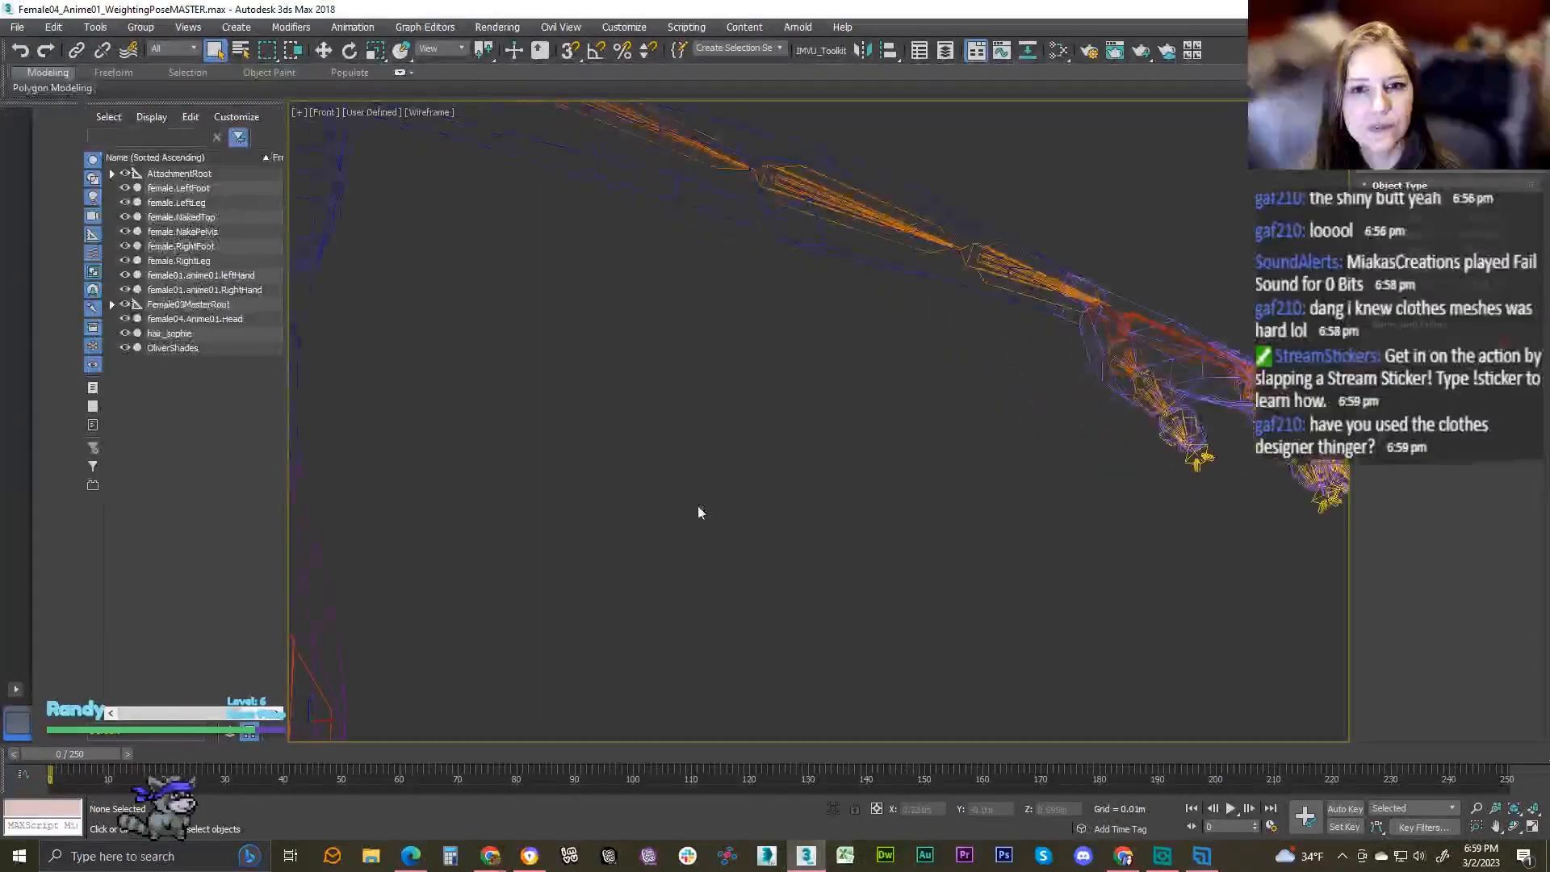
middle_click_drag(681, 544, 729, 478)
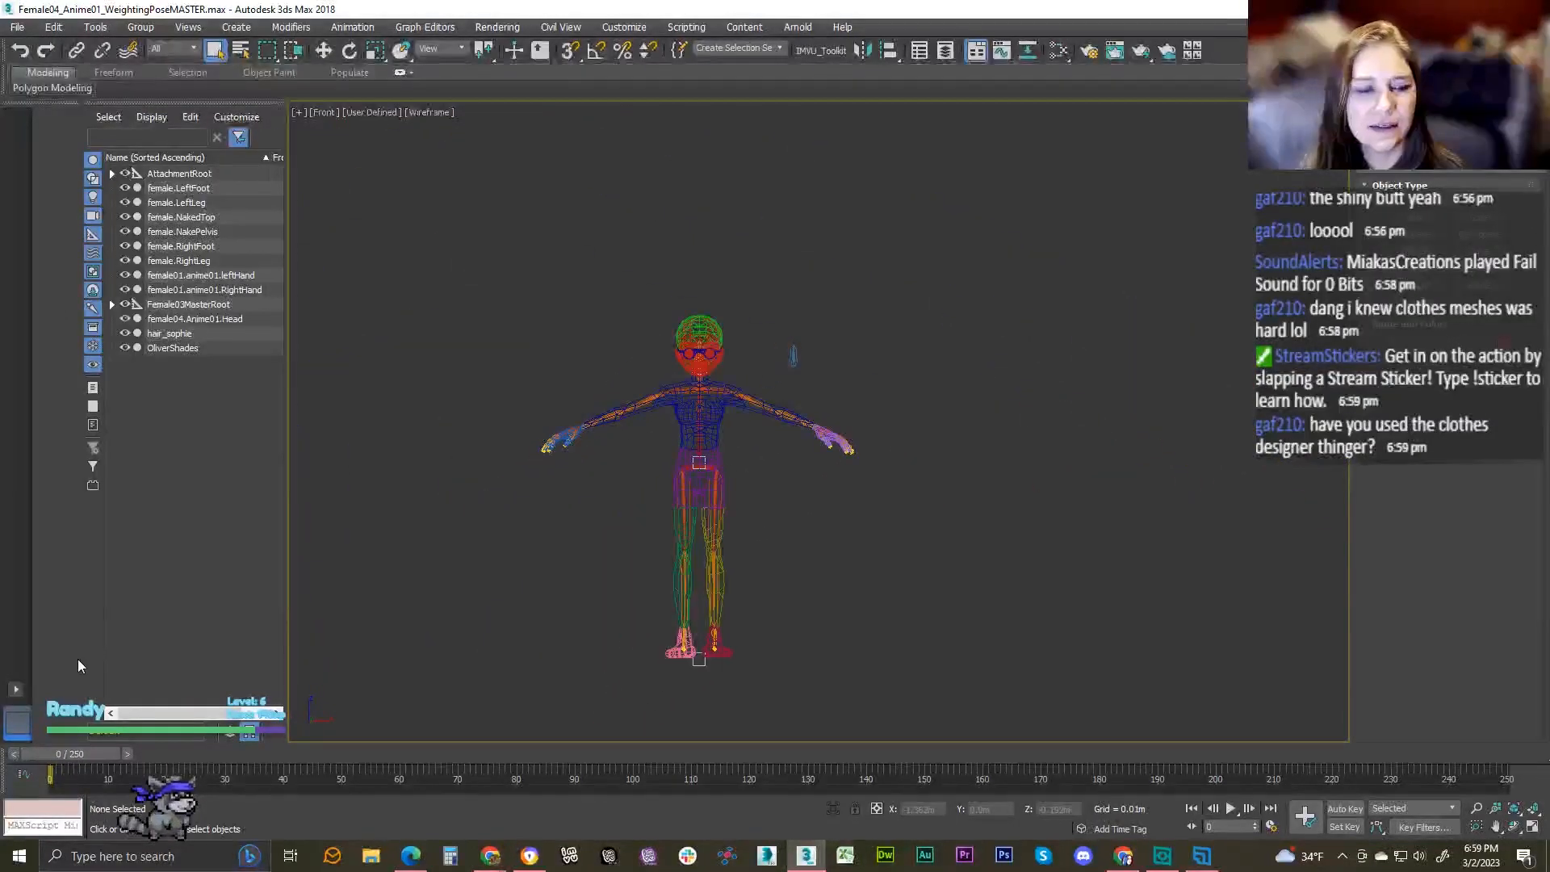
- Switch to a layout of two side-by-side viewports showing Left and Front, widen the Front one and fit the whole character in it
left_click(15, 688)
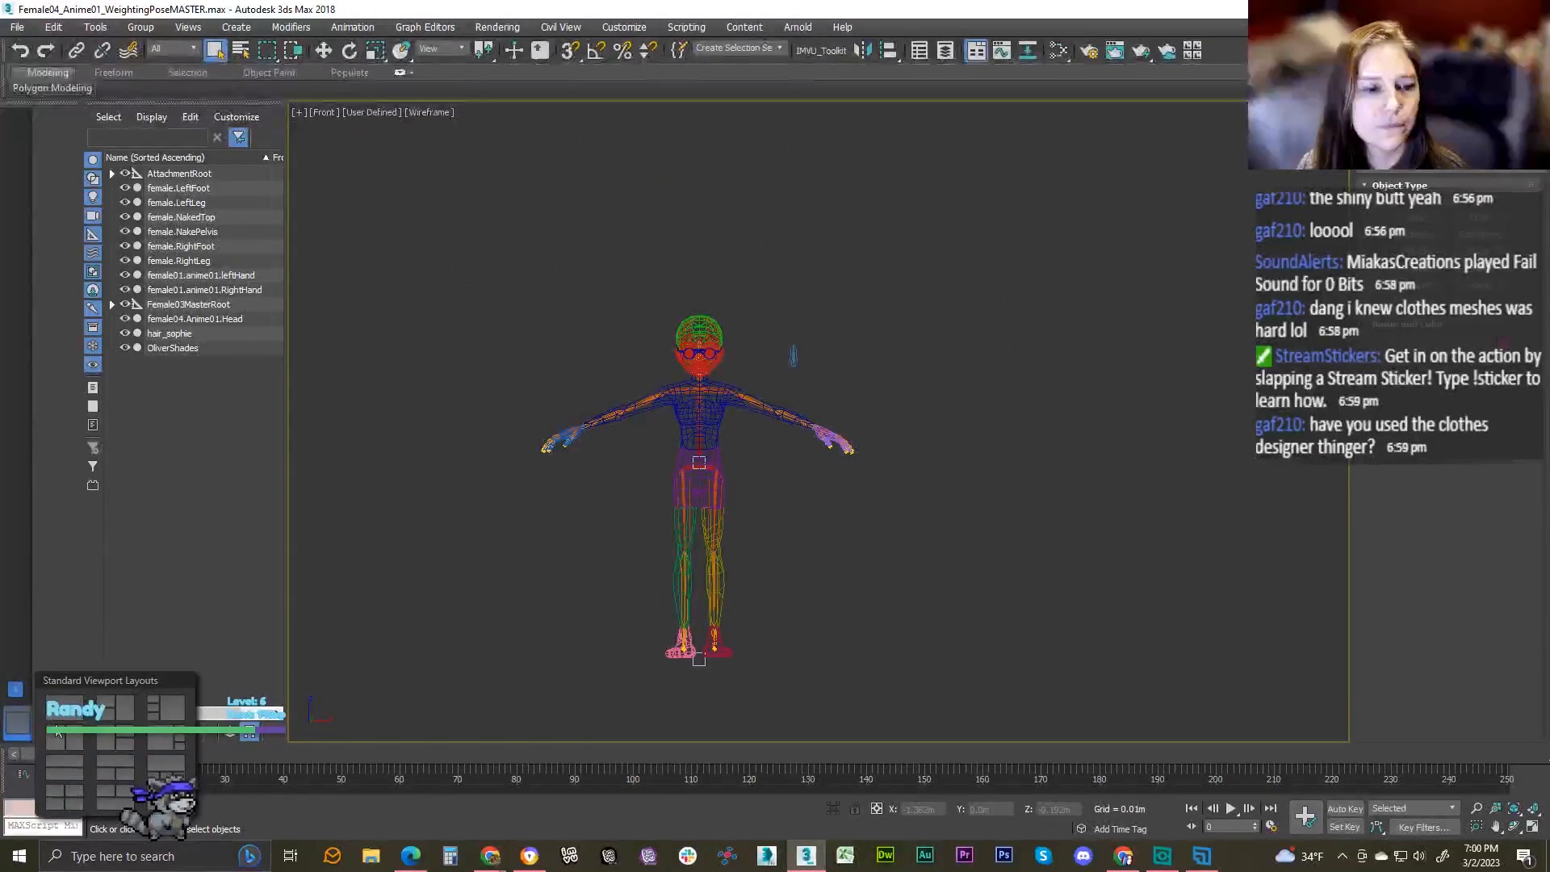
left_click(63, 739)
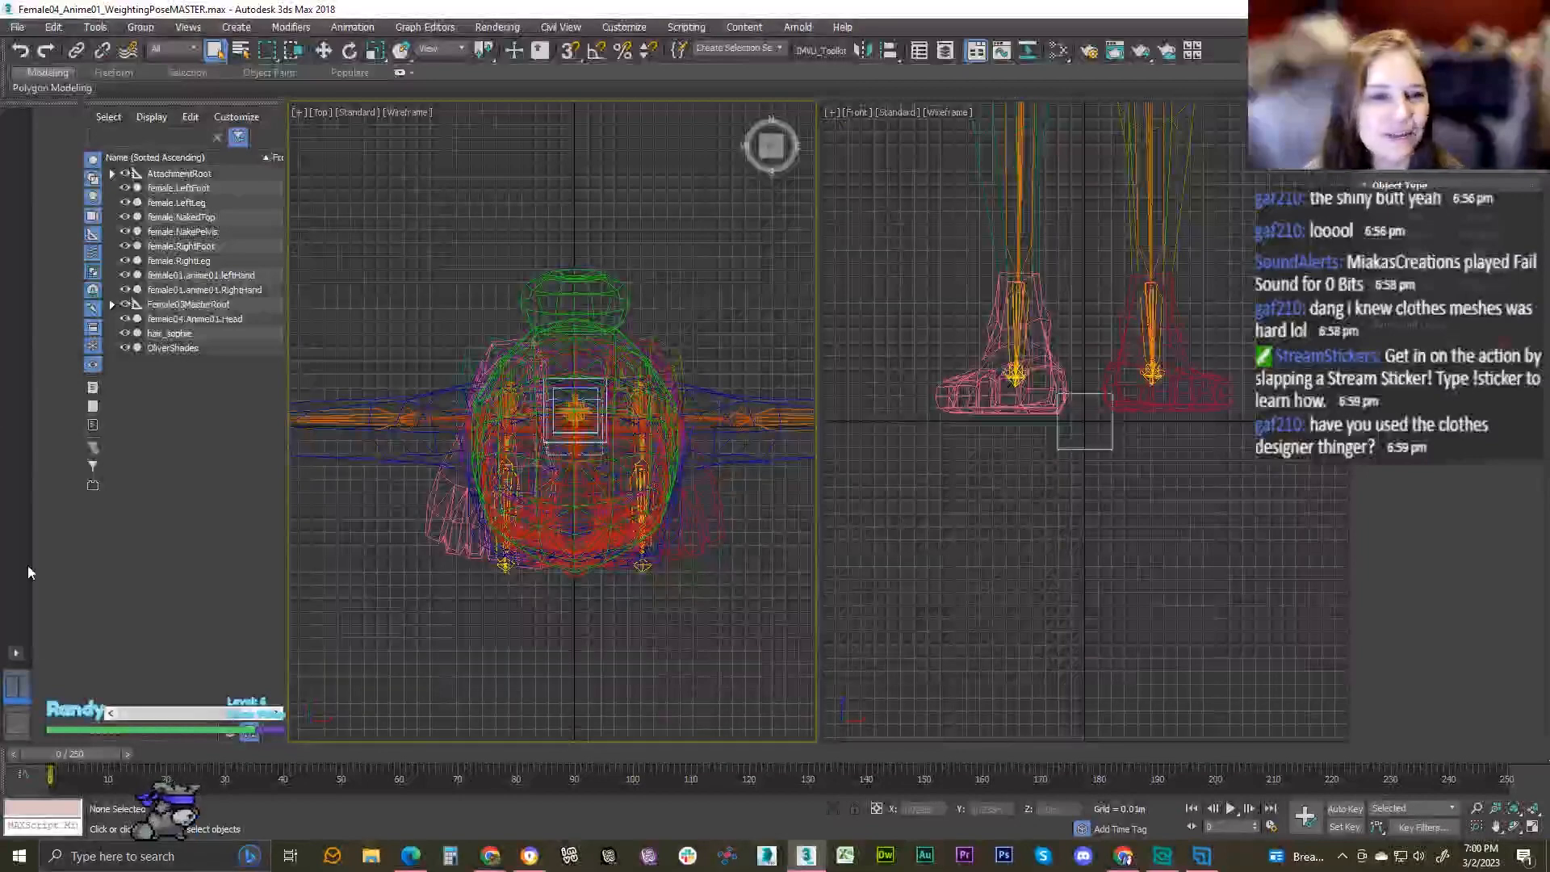
key("l")
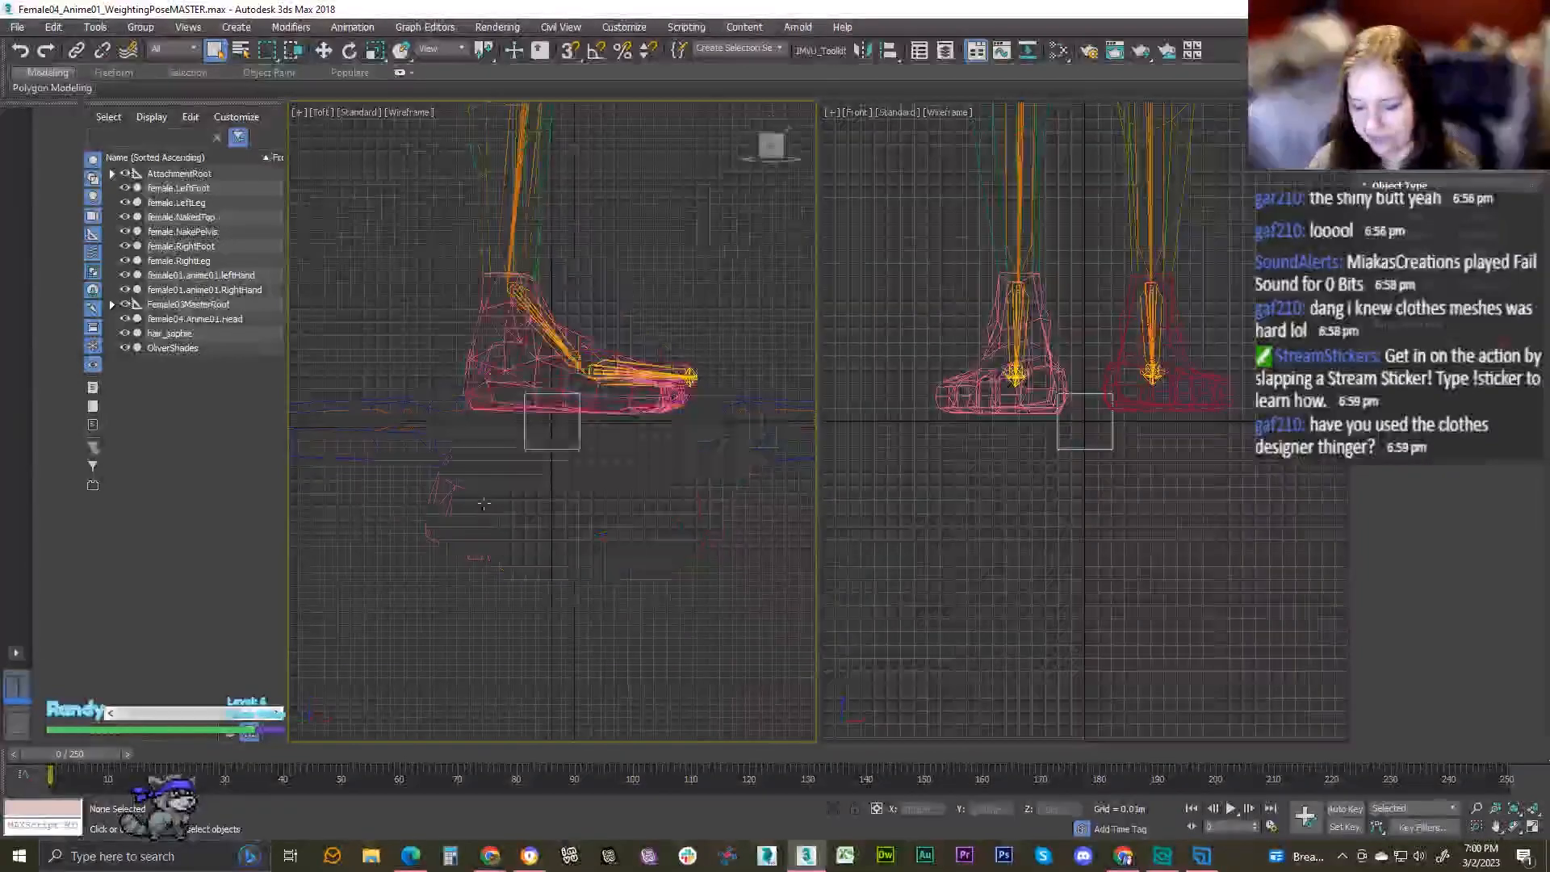
scroll(503, 497, "down", 3)
scroll(587, 542, "up", 1)
scroll(1186, 339, "down", 3)
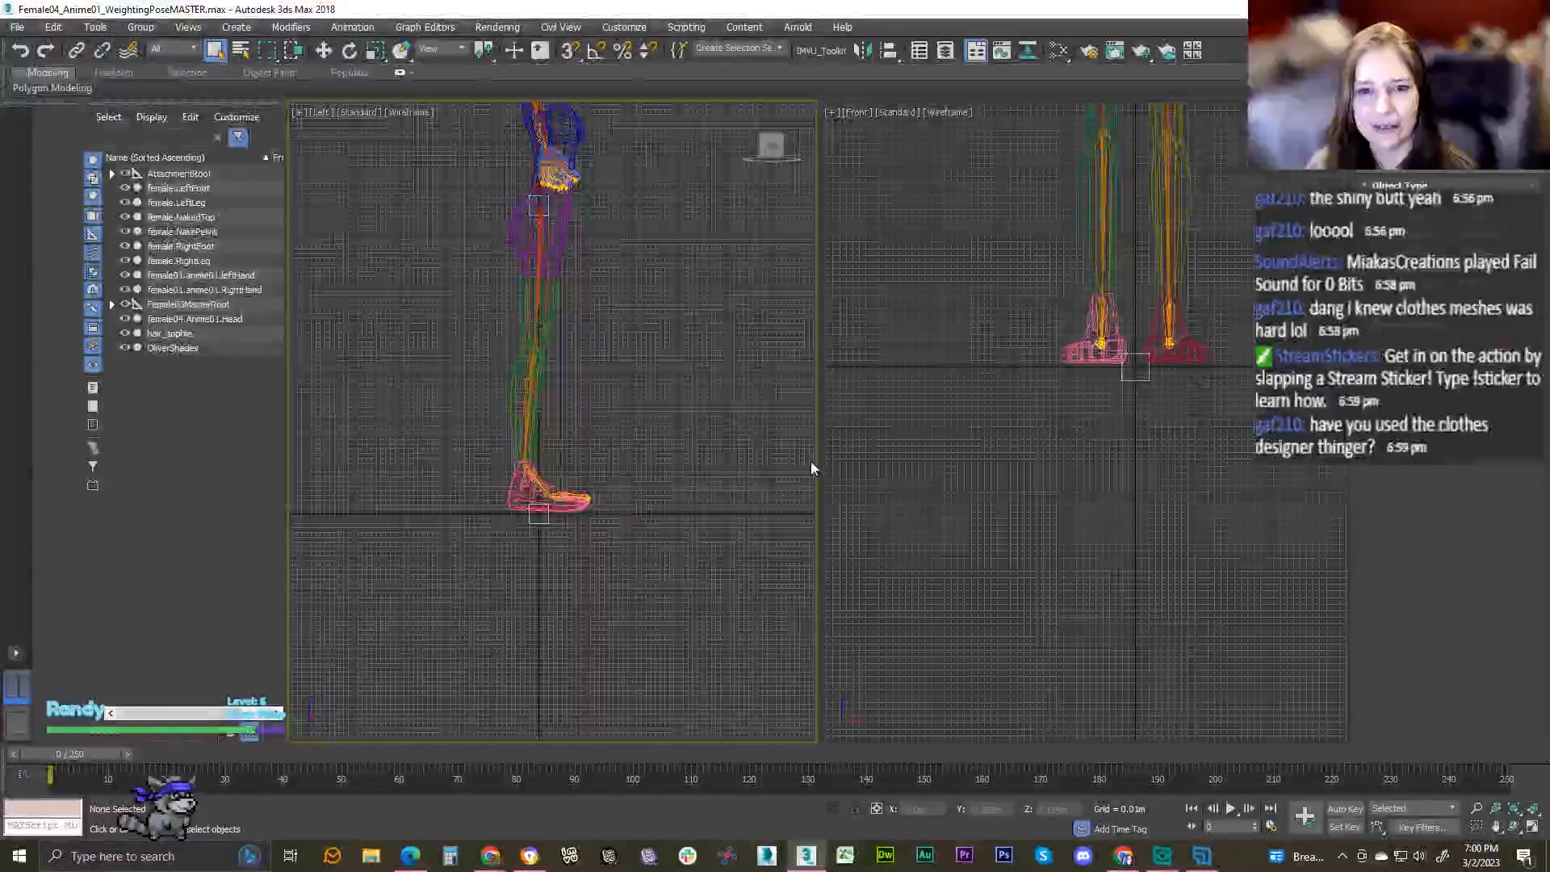
left_click_drag(719, 482, 718, 482)
key("z")
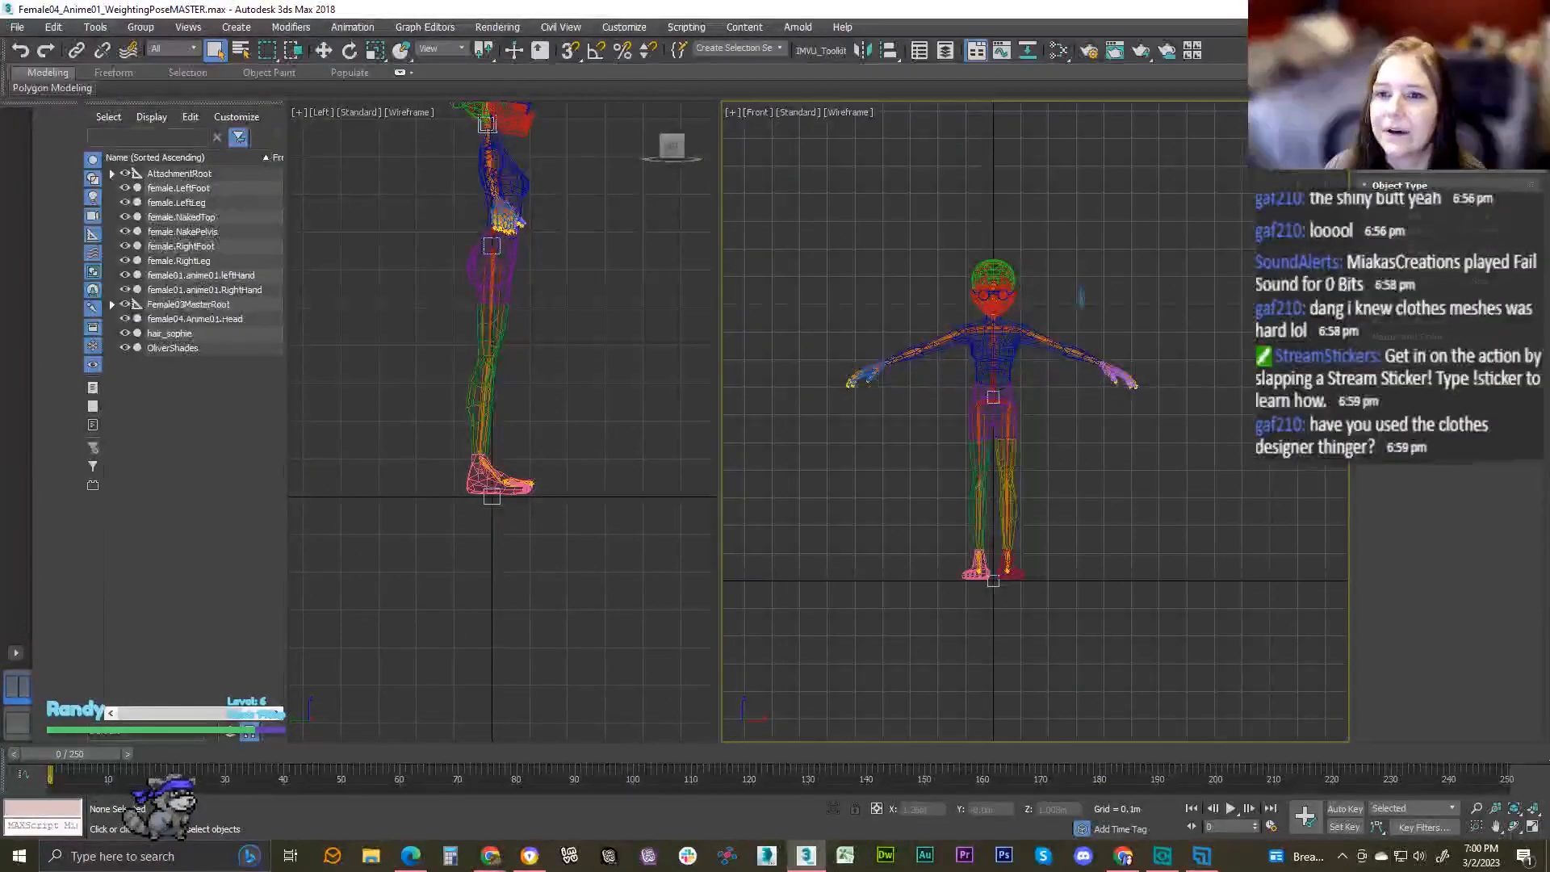
- With the Line tool in the Front view, trace one side of the shirt outline from the neck over shoulder, short sleeve and waist to the hem corner
left_click(1416, 231)
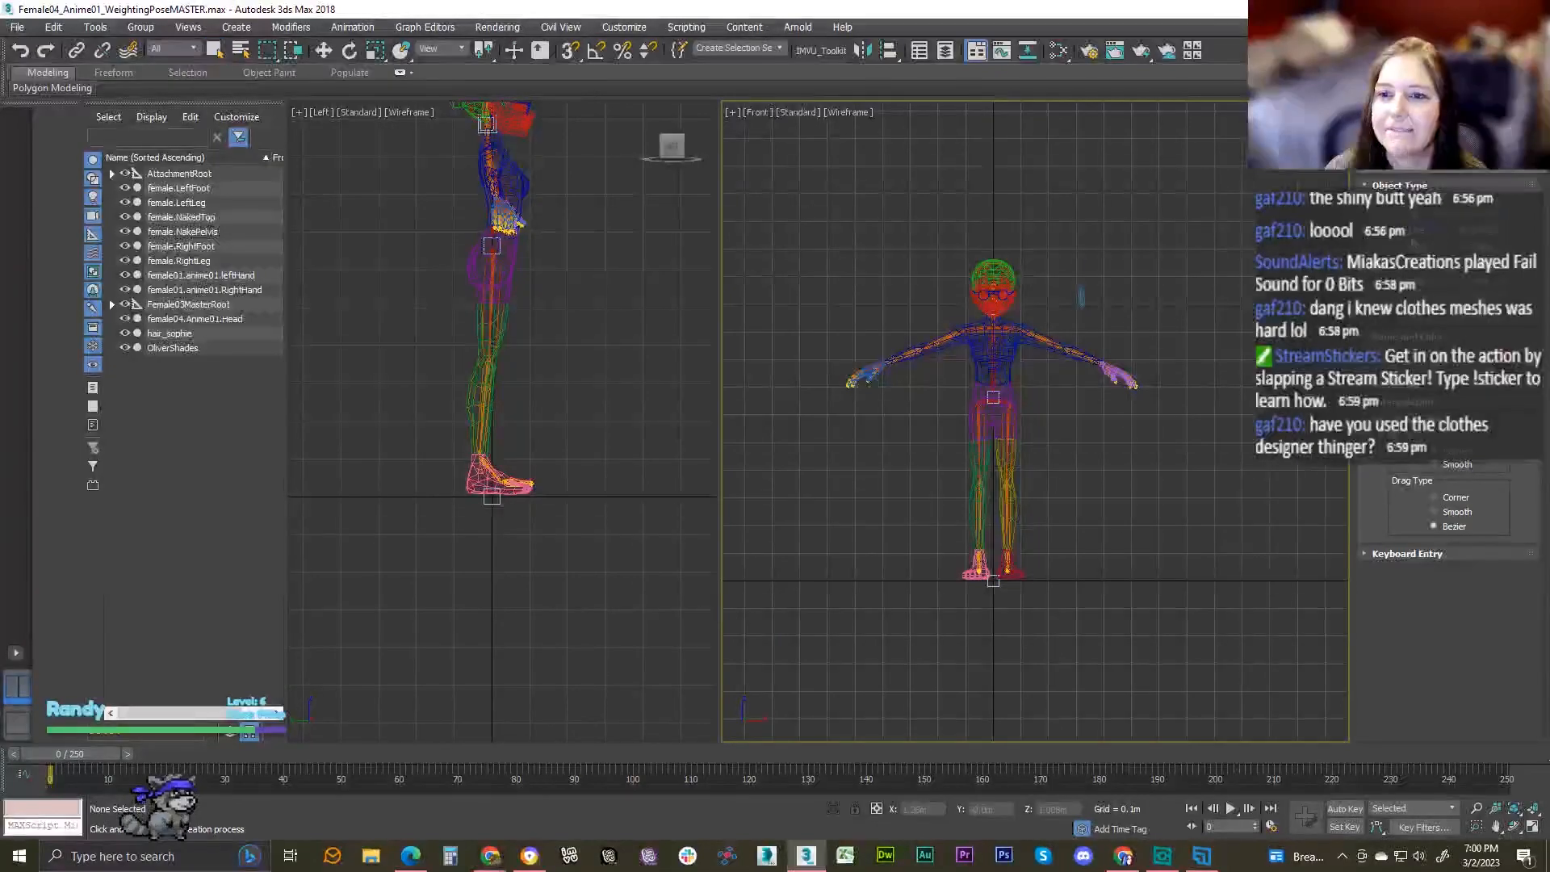
scroll(928, 350, "up", 6)
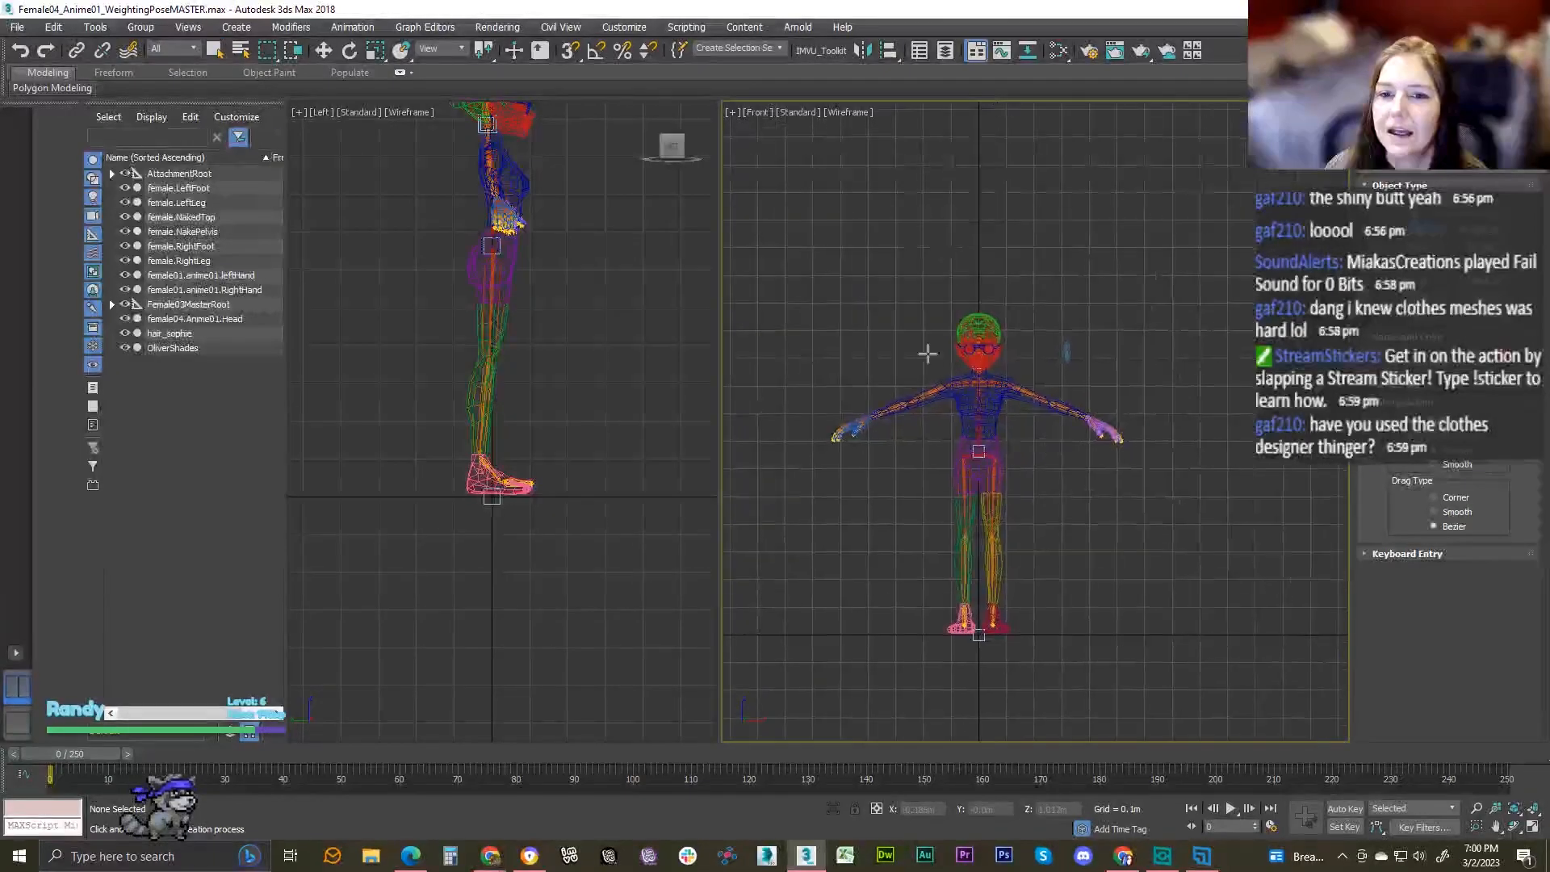
scroll(921, 310, "up", 3)
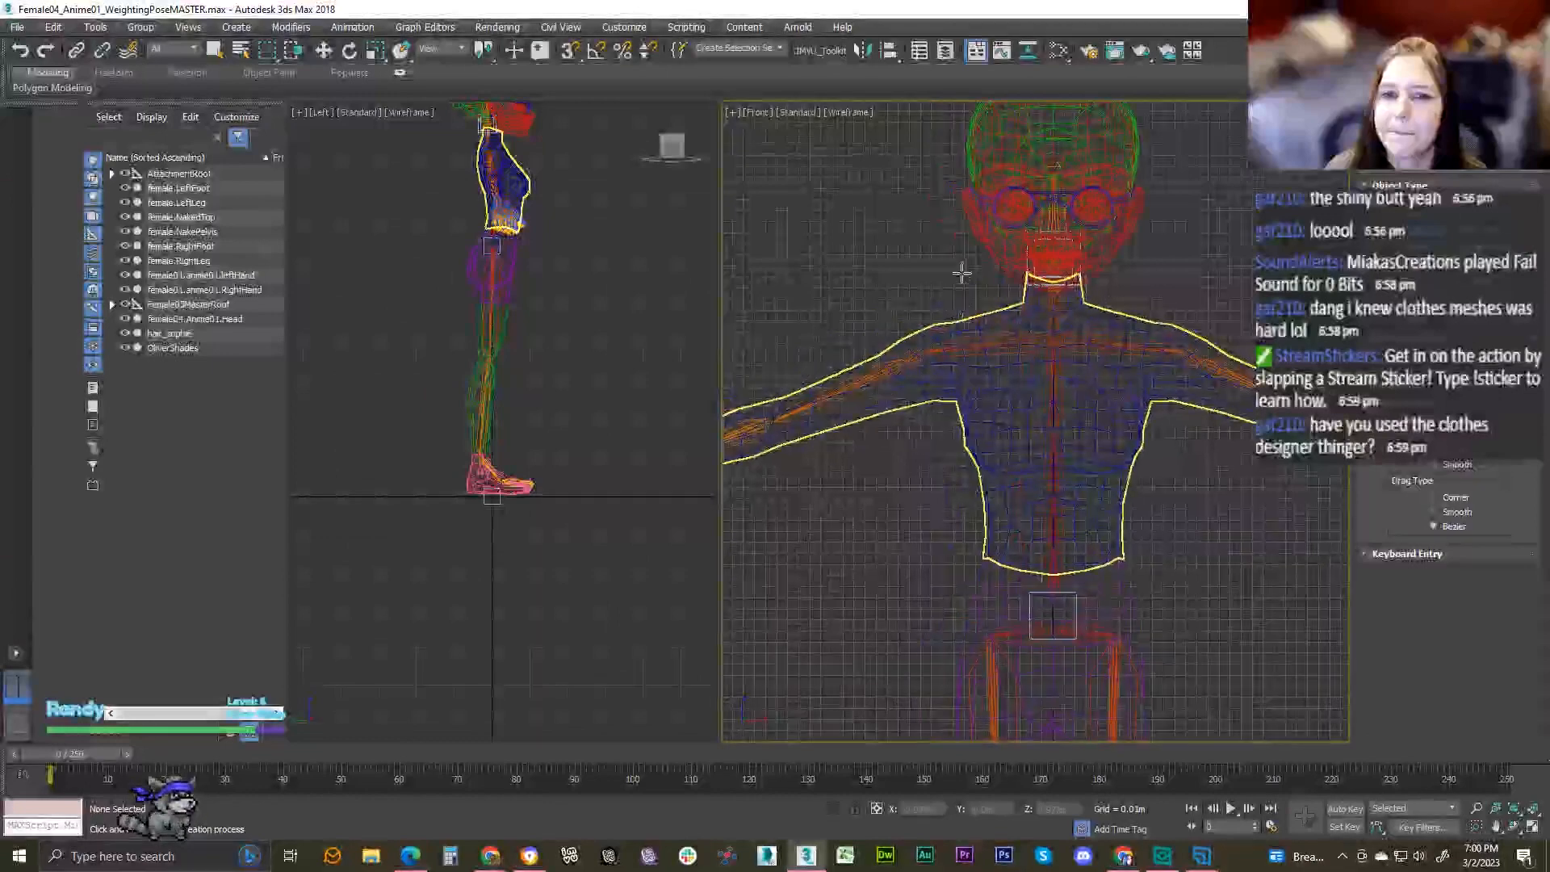
left_click(1008, 293)
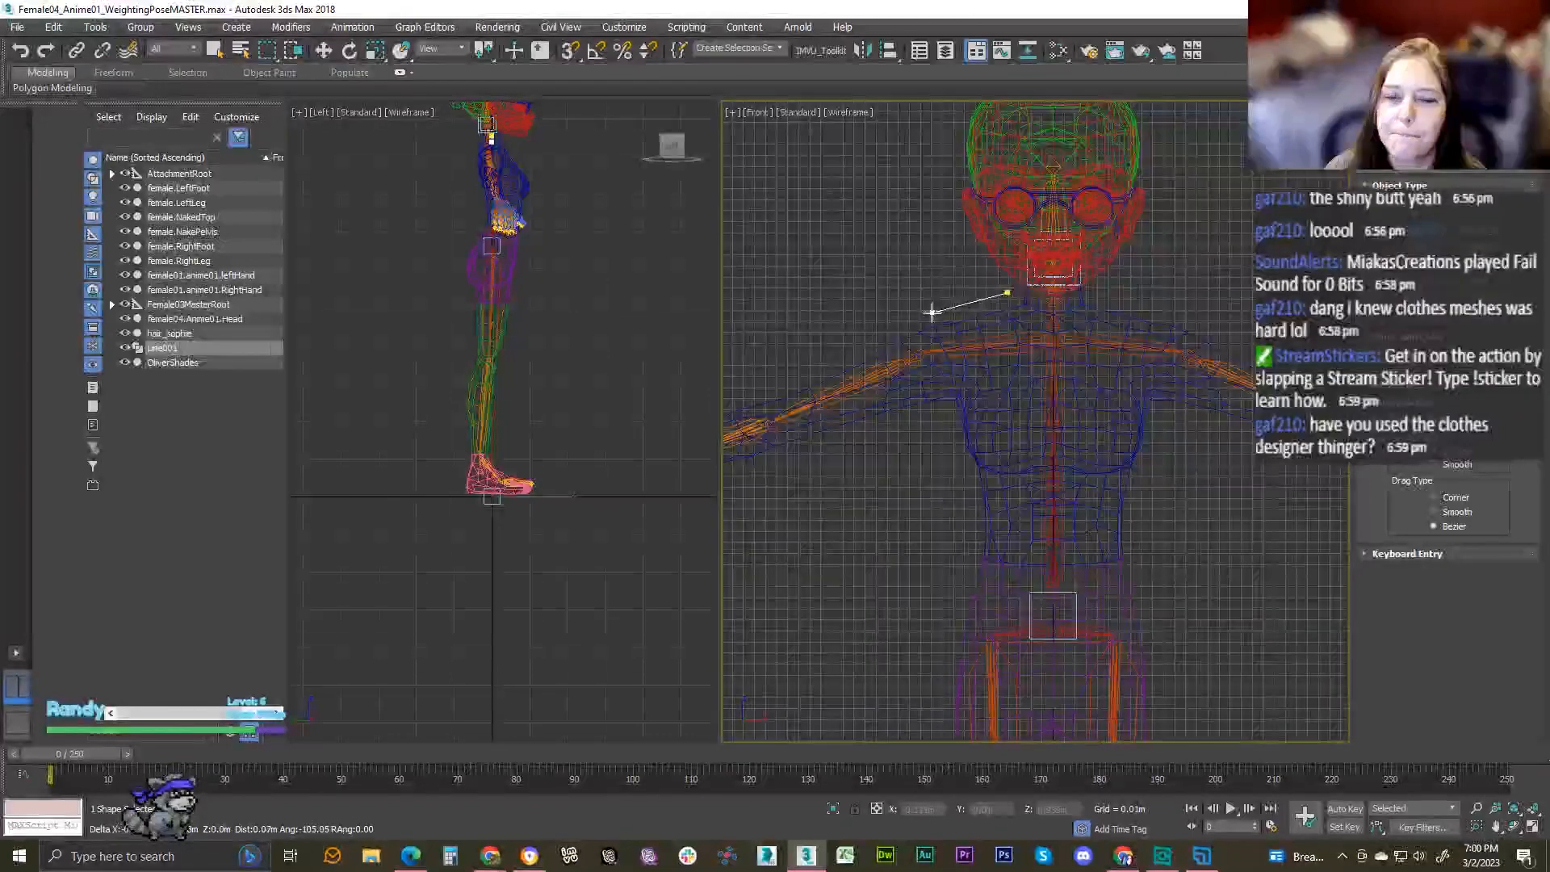
left_click(931, 312)
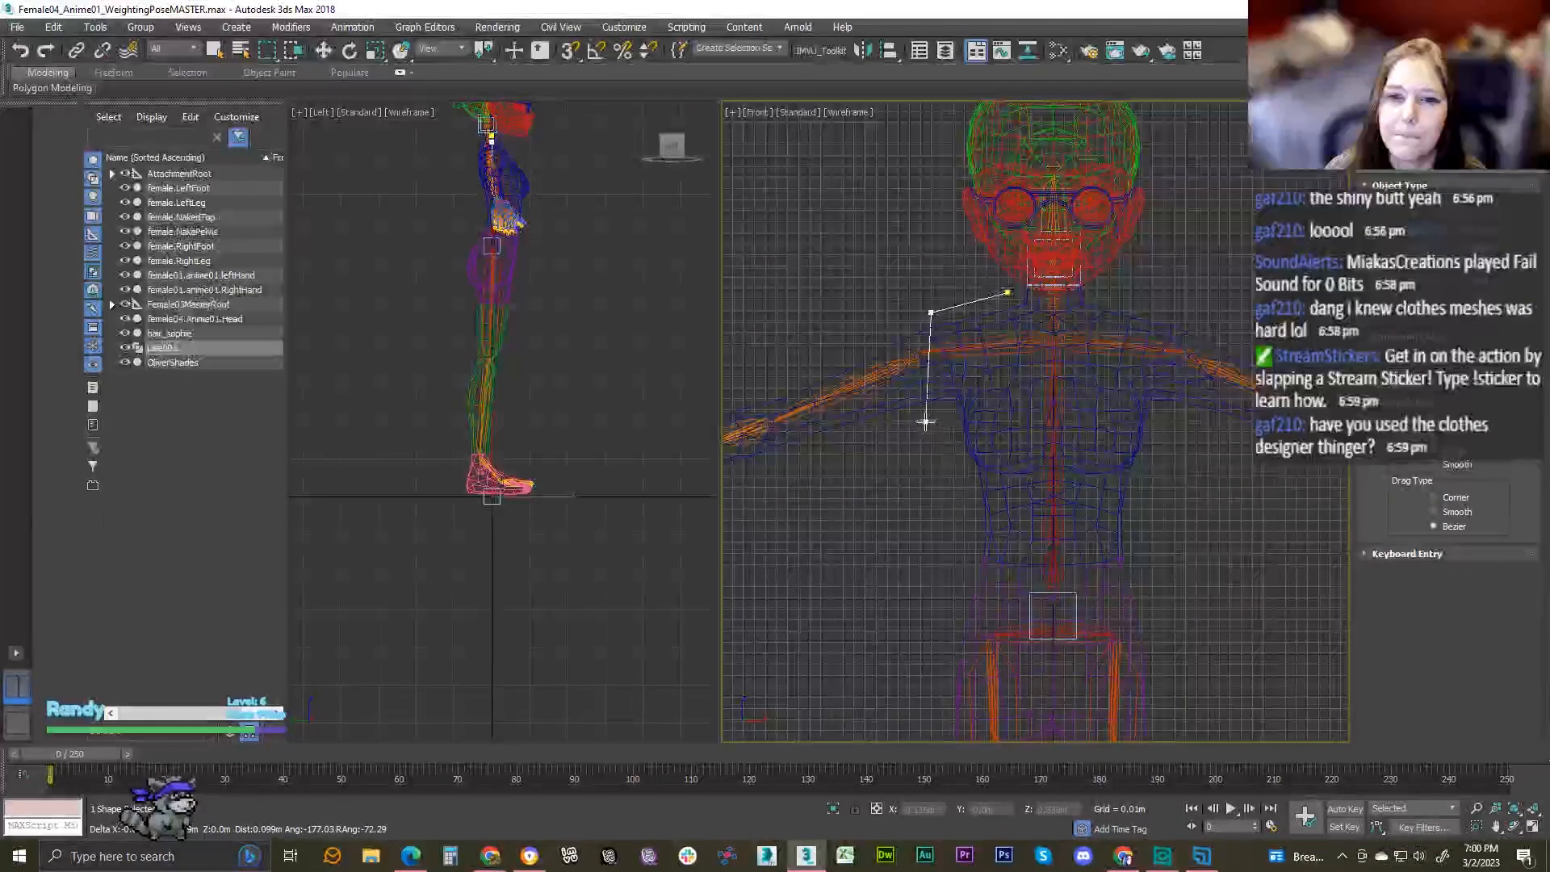
left_click(926, 421)
left_click(946, 419)
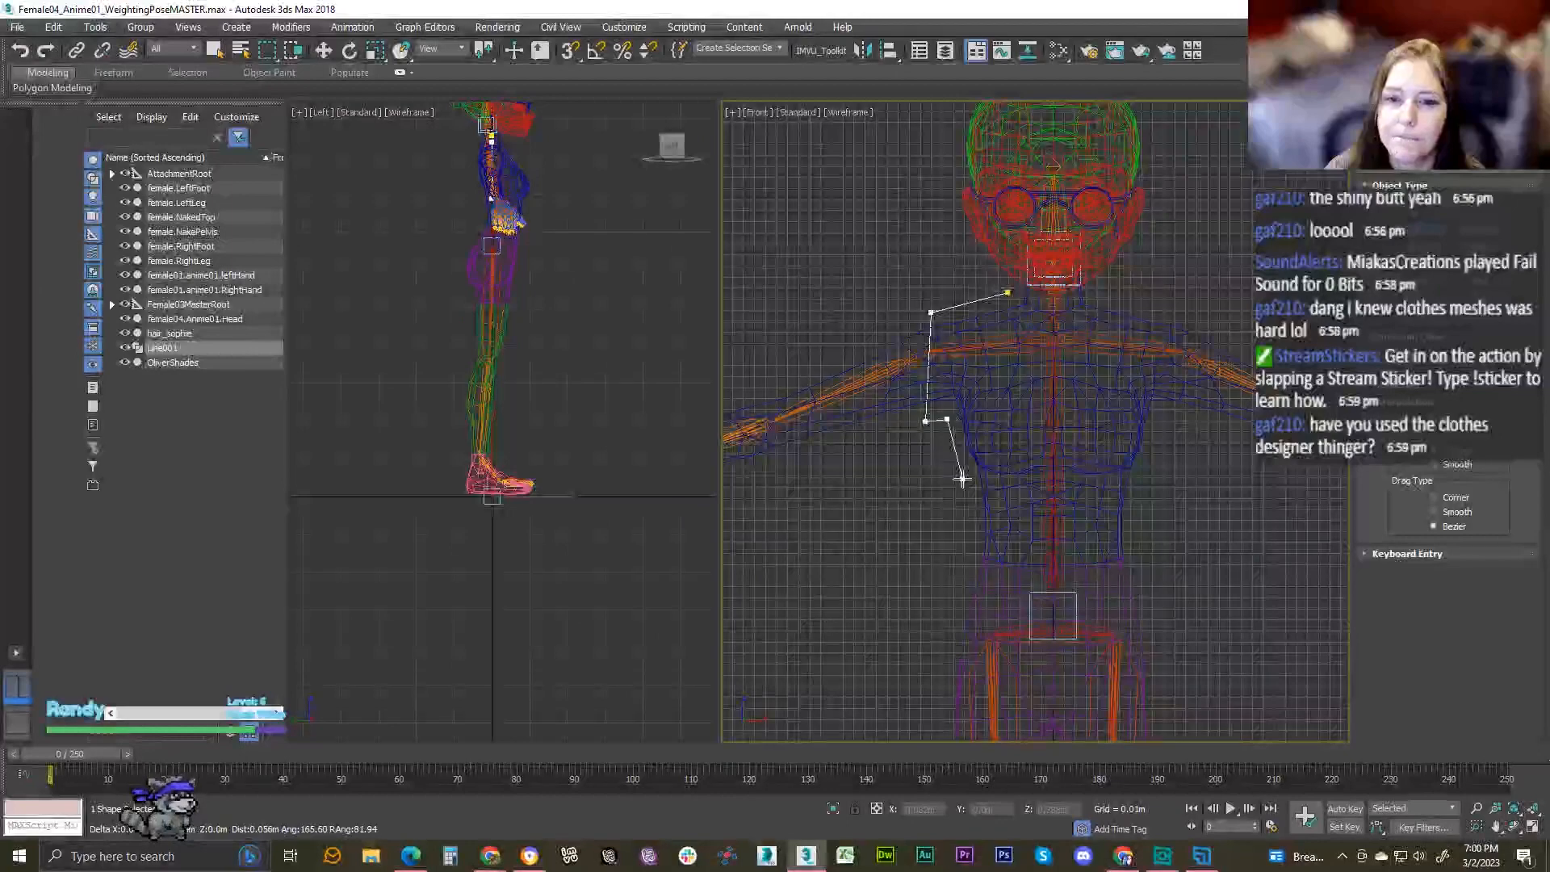
left_click(962, 575)
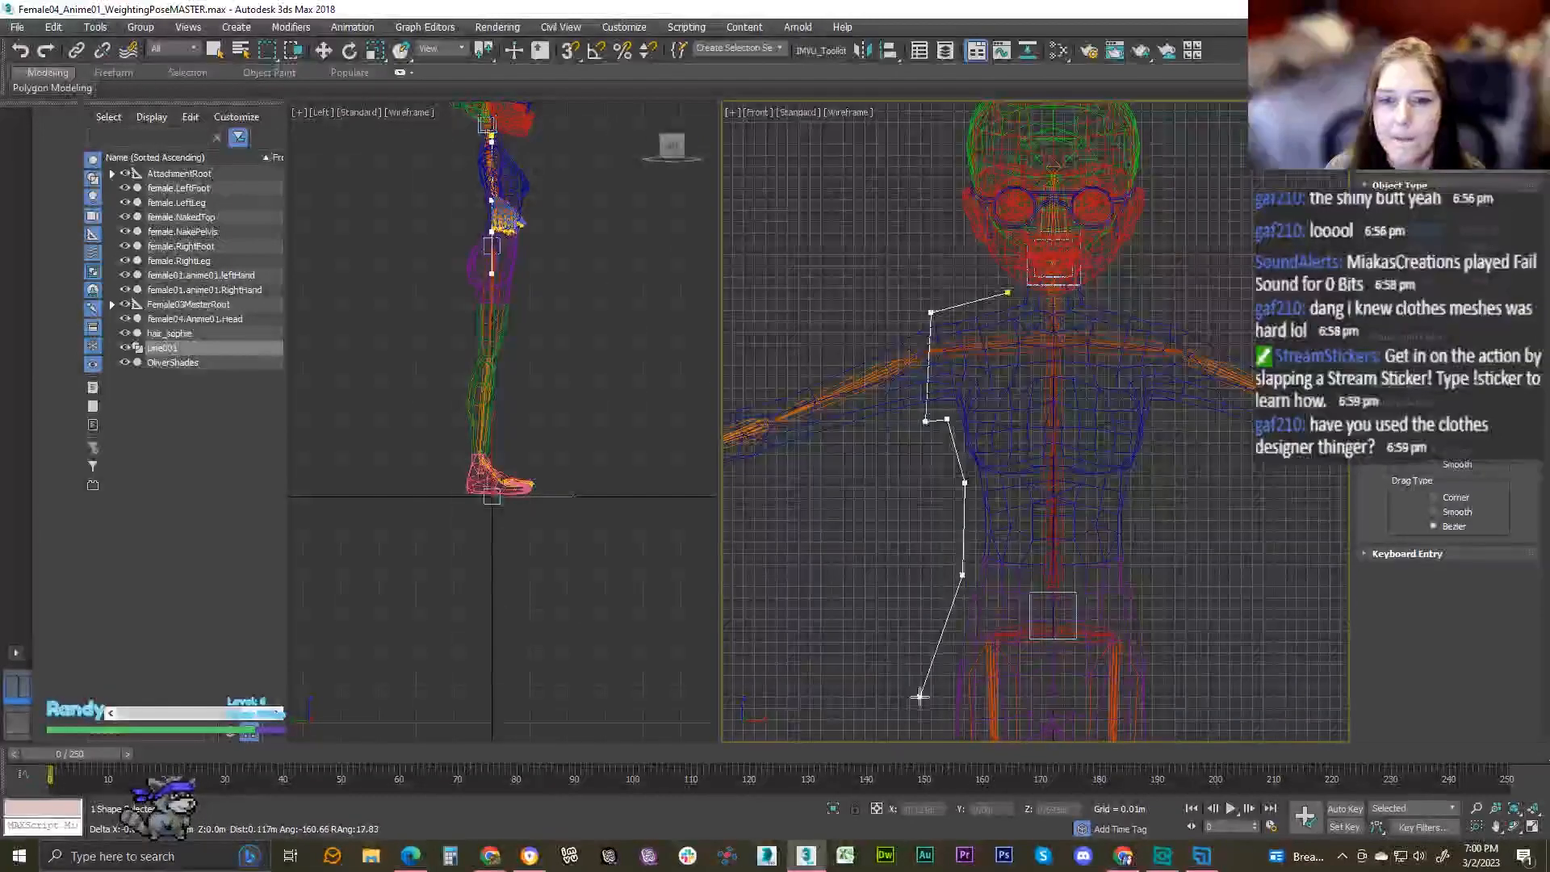
left_click(919, 695)
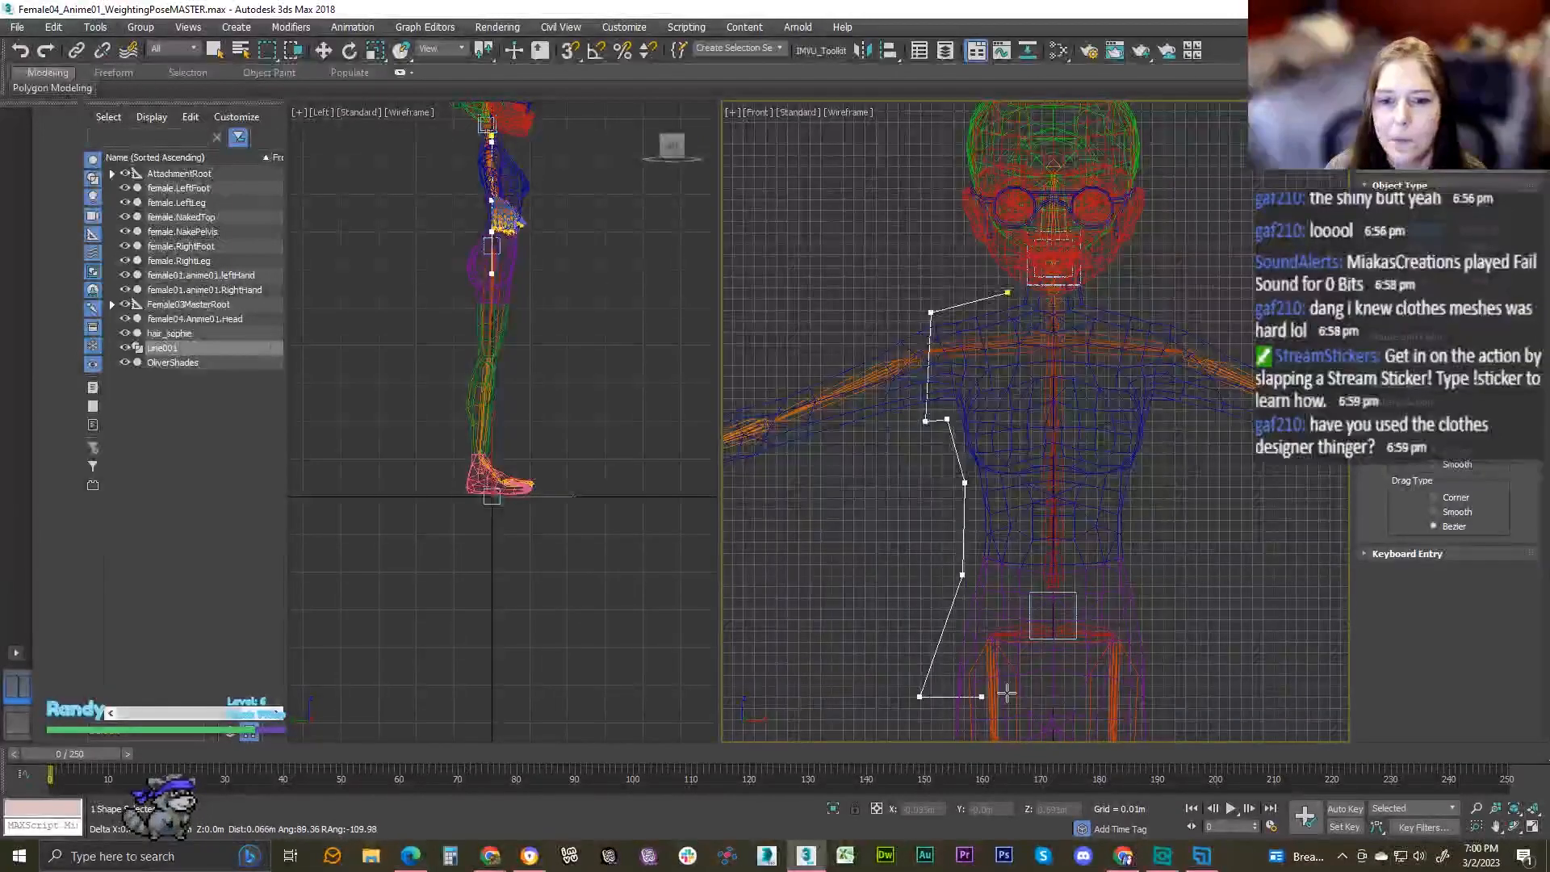
- Continue the shirt outline along the hem, up the other waist side, sleeve and shoulder, curve the neckline, and close the spline
left_click(1180, 695)
left_click(1138, 561)
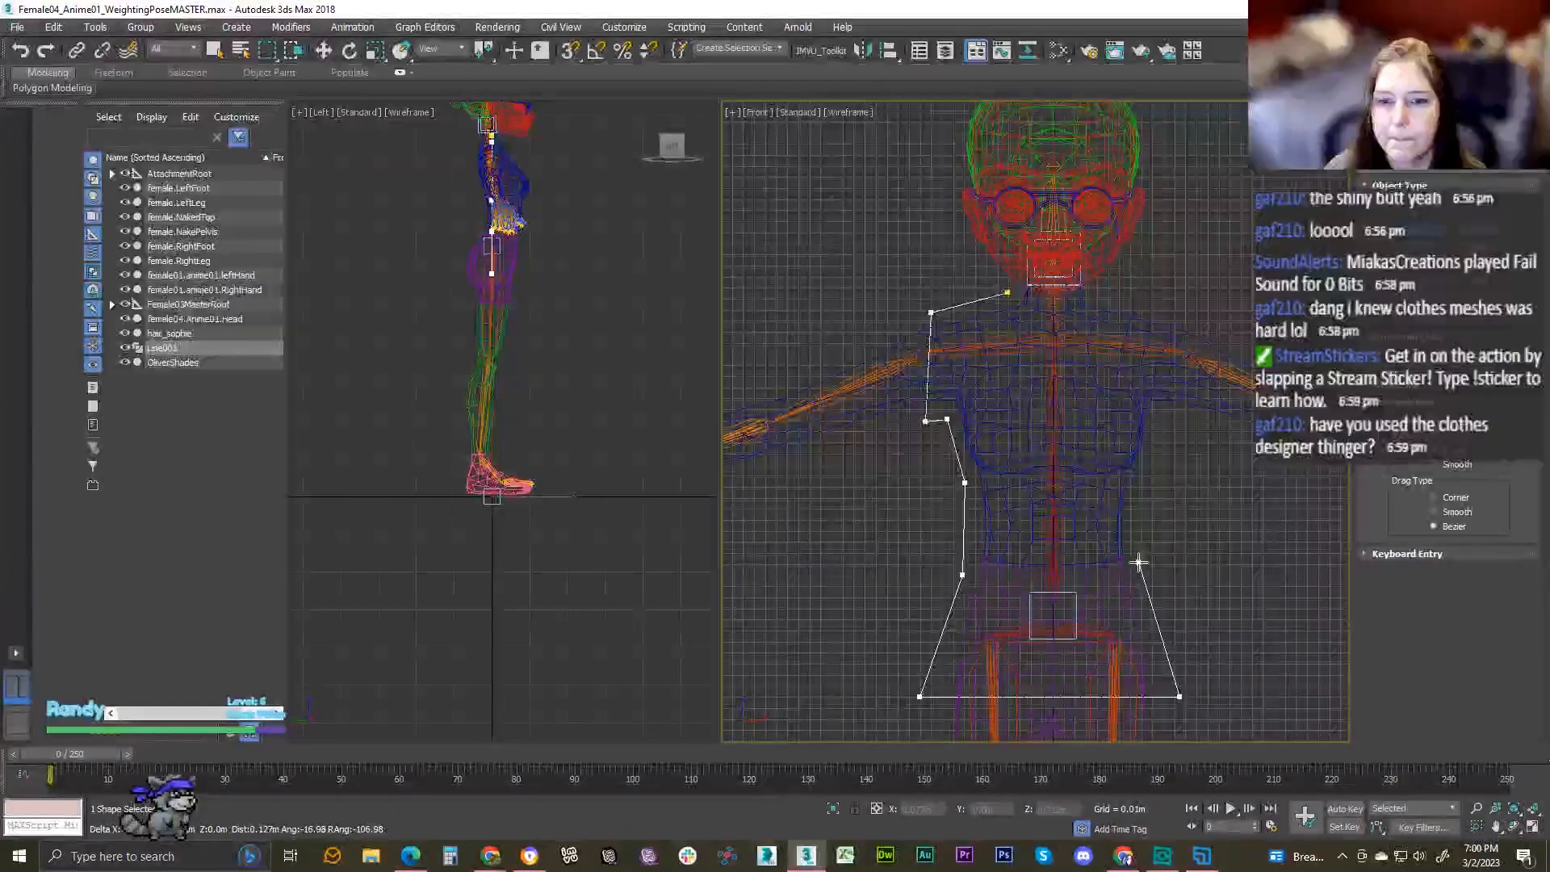
left_click(1142, 480)
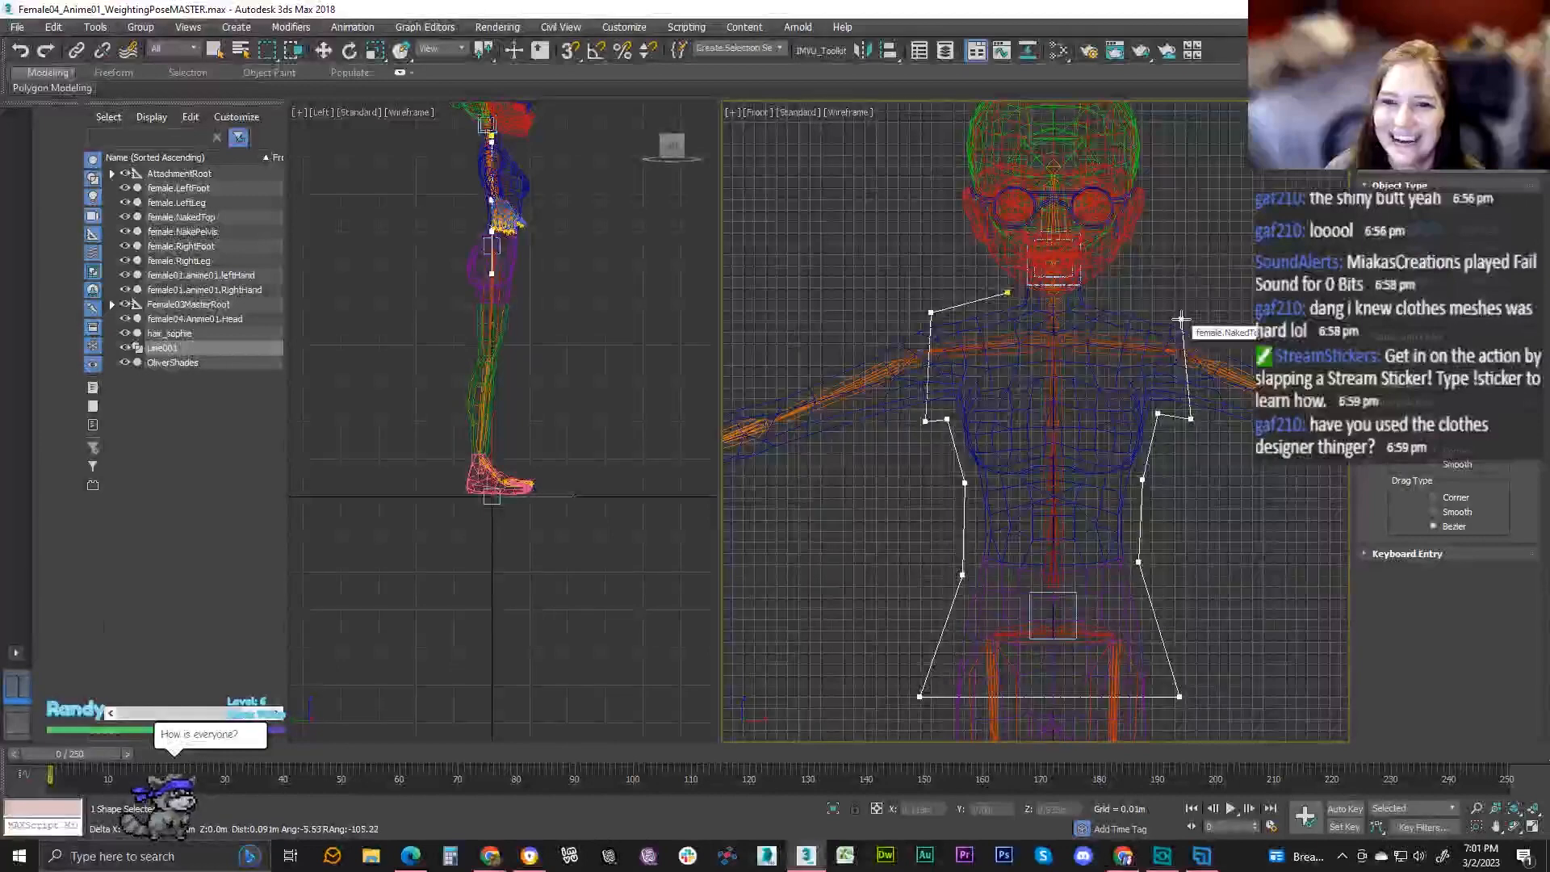
left_click(1181, 313)
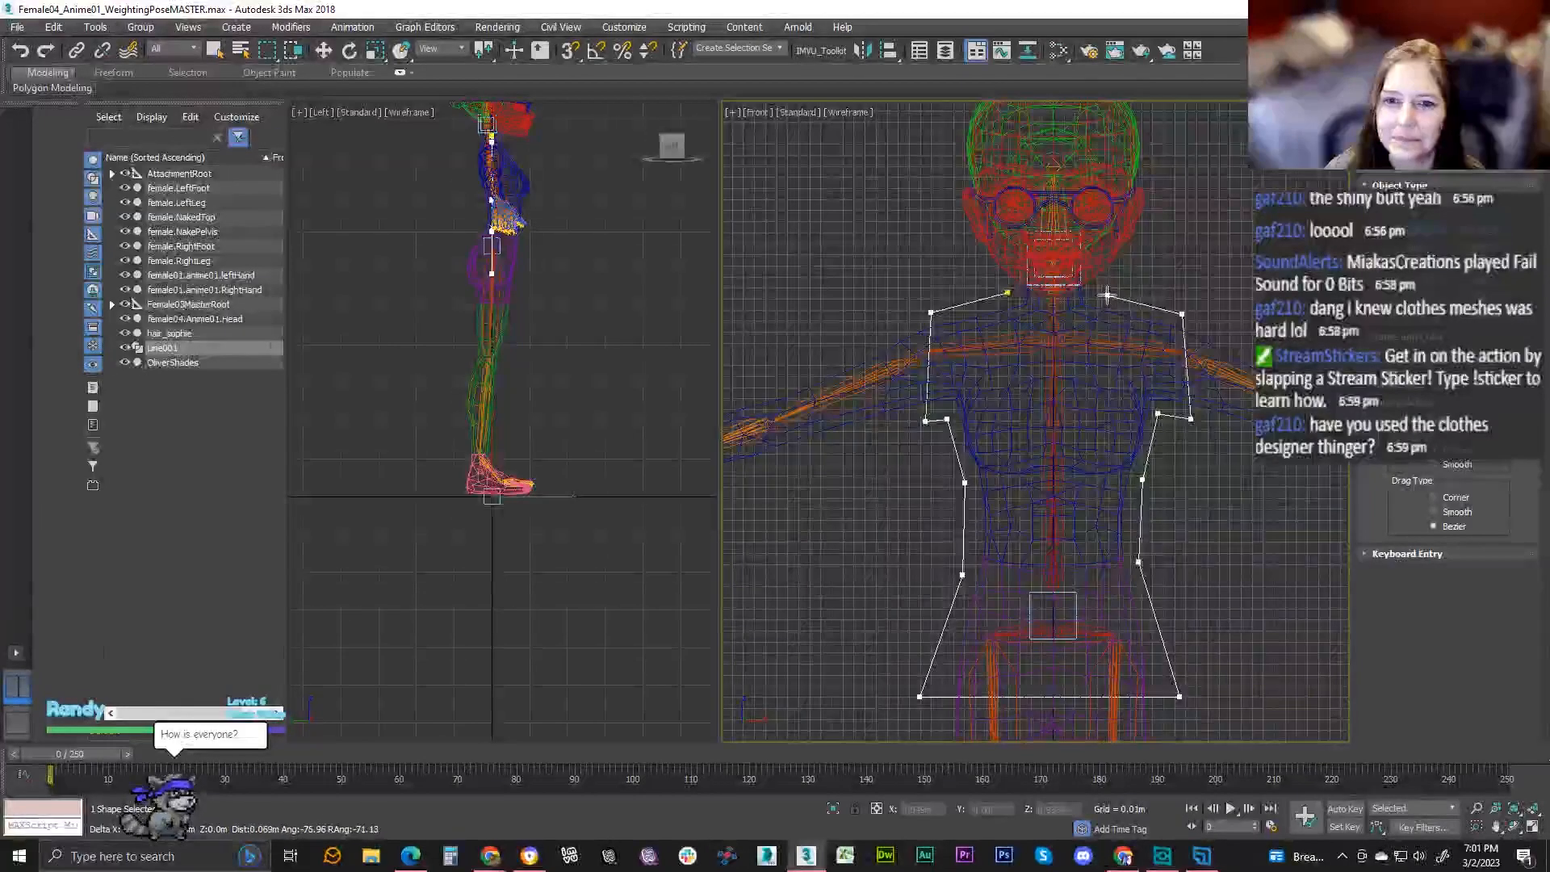
left_click(1099, 296)
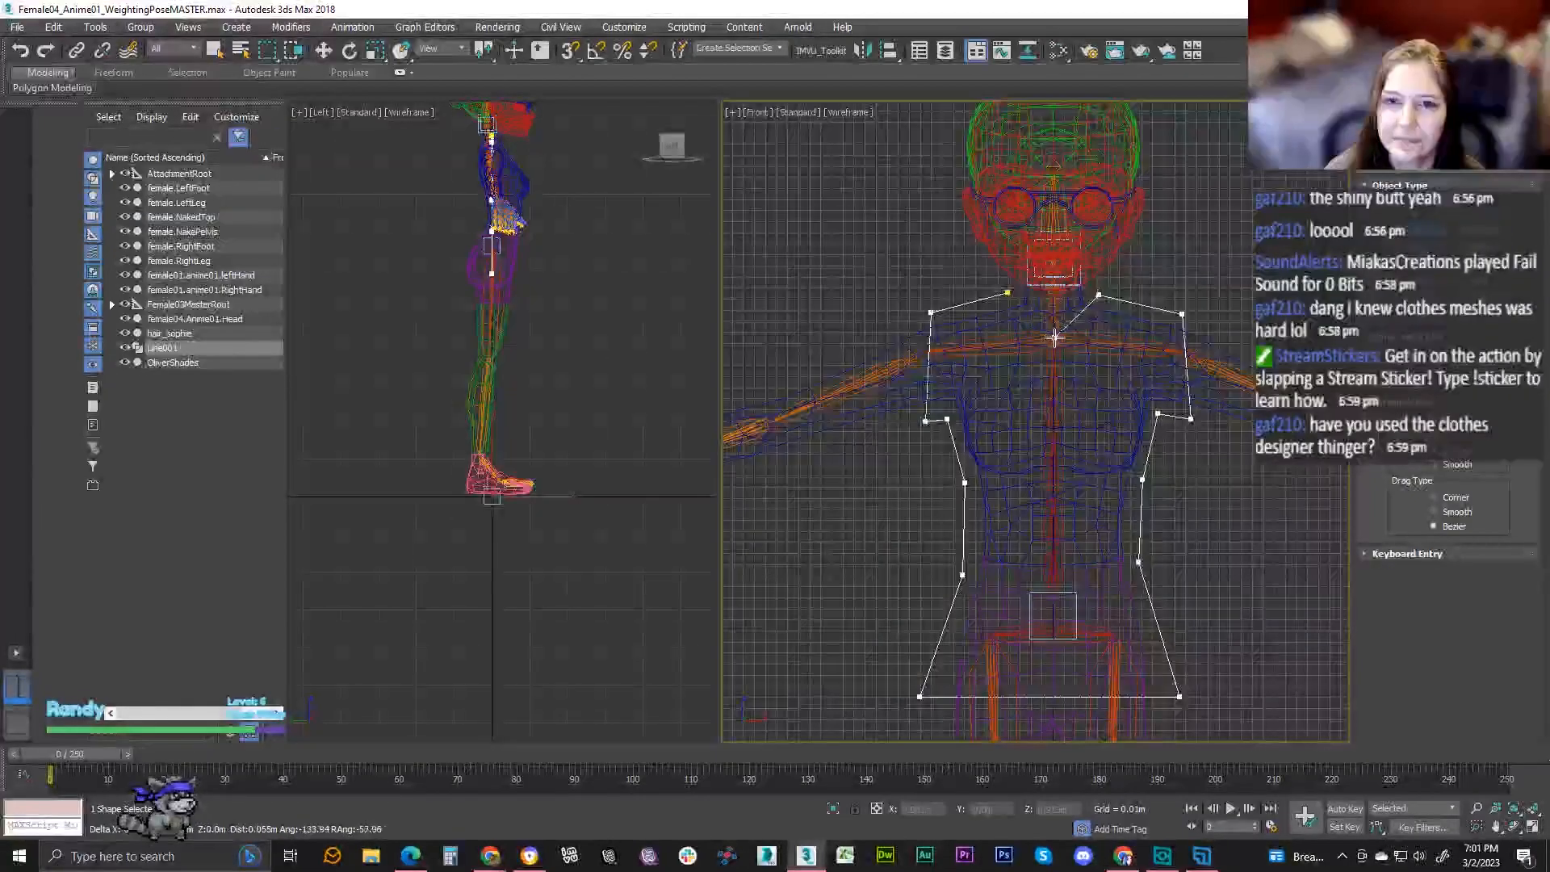
left_click_drag(1054, 329, 1028, 331)
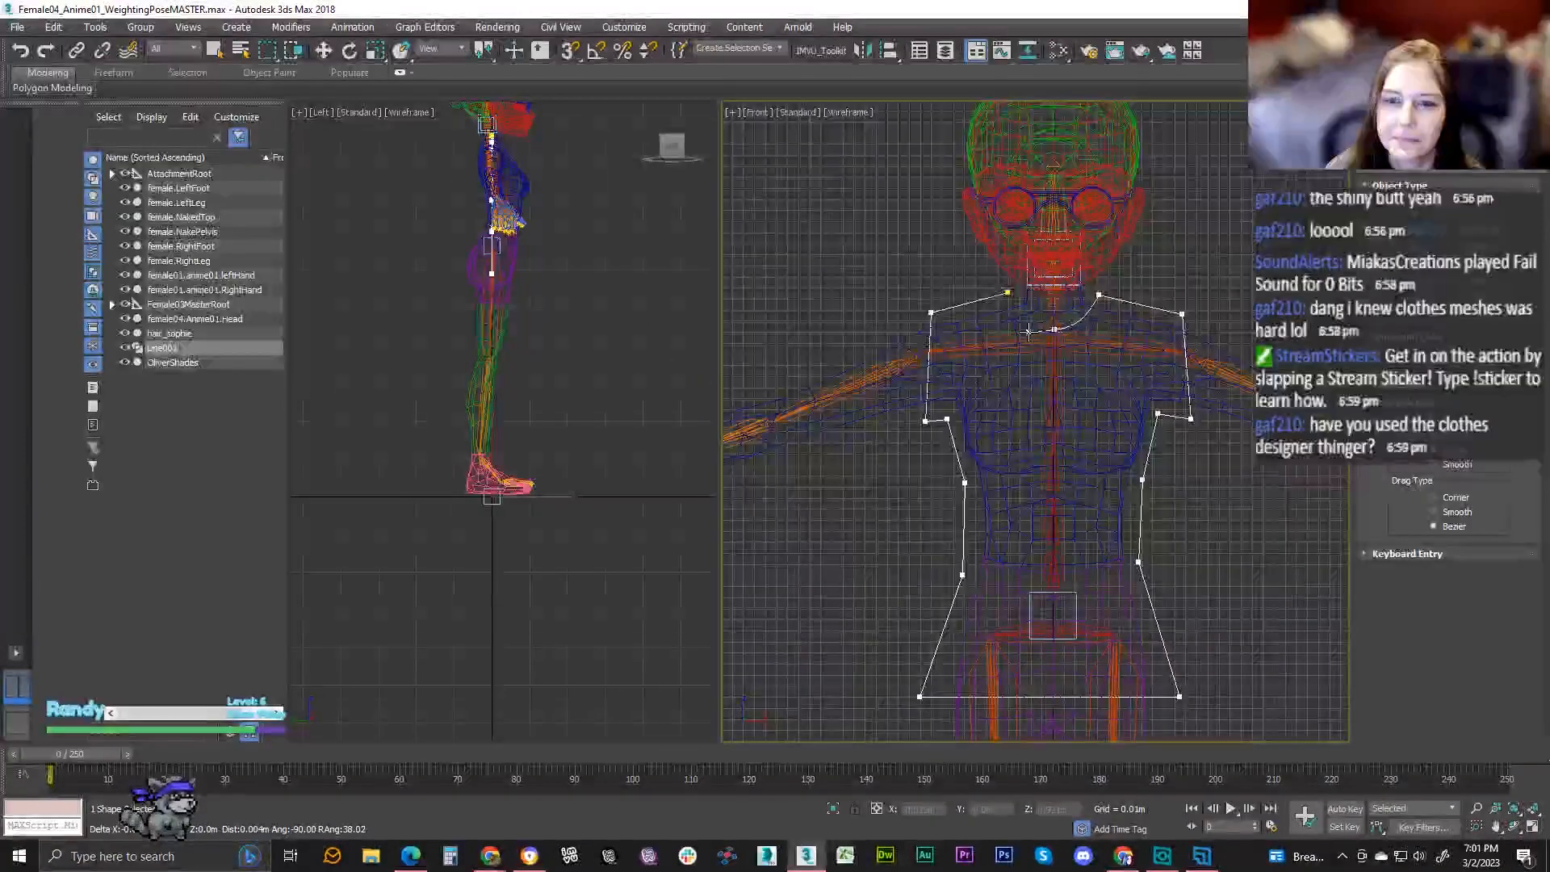
left_click(1008, 293)
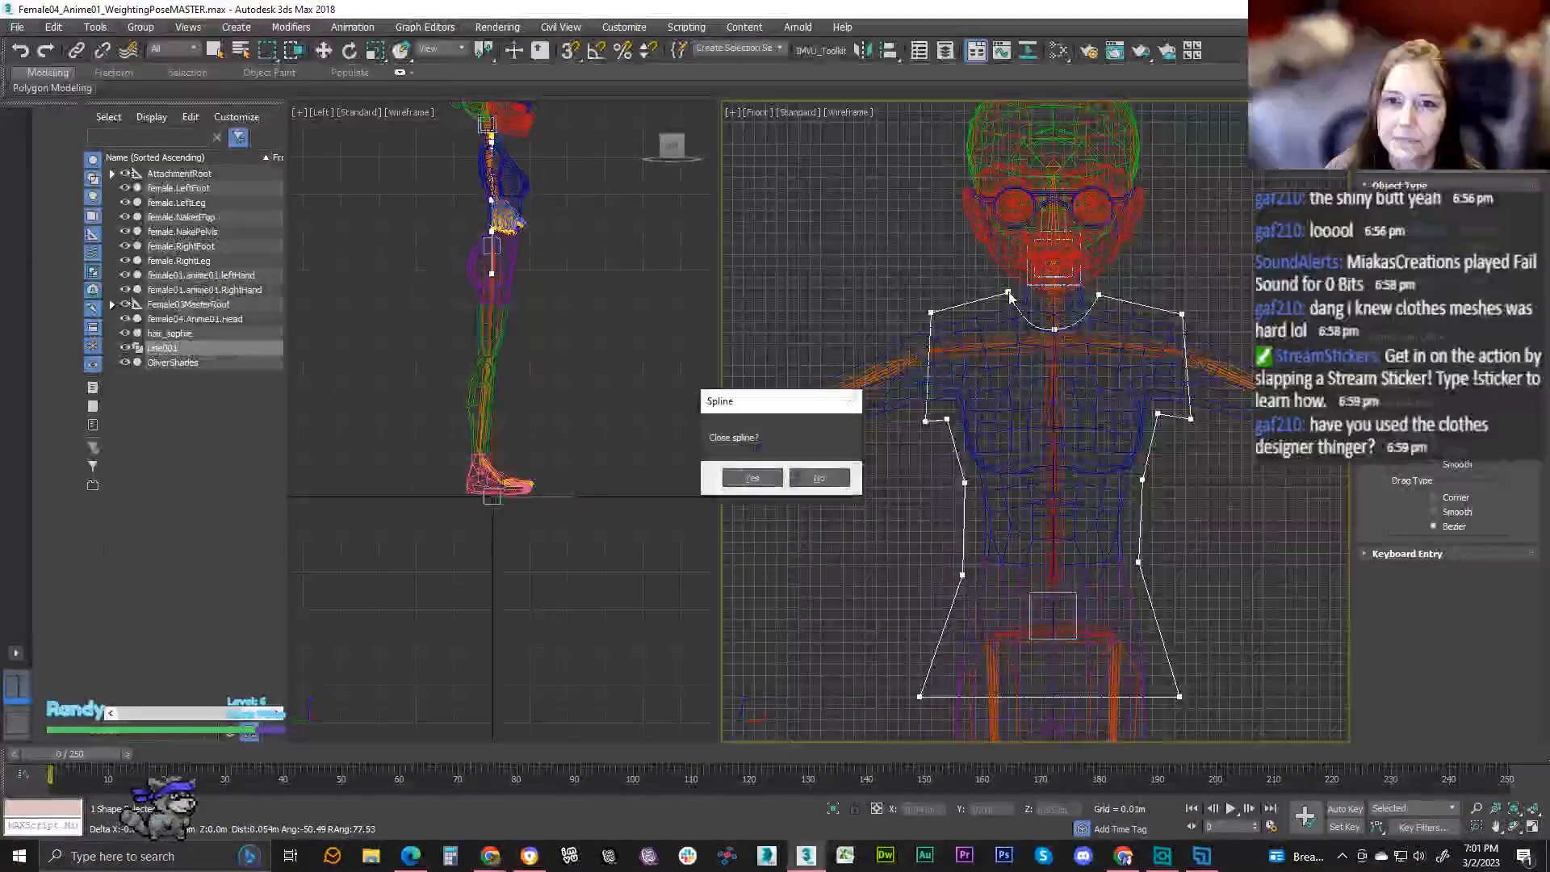
left_click(736, 476)
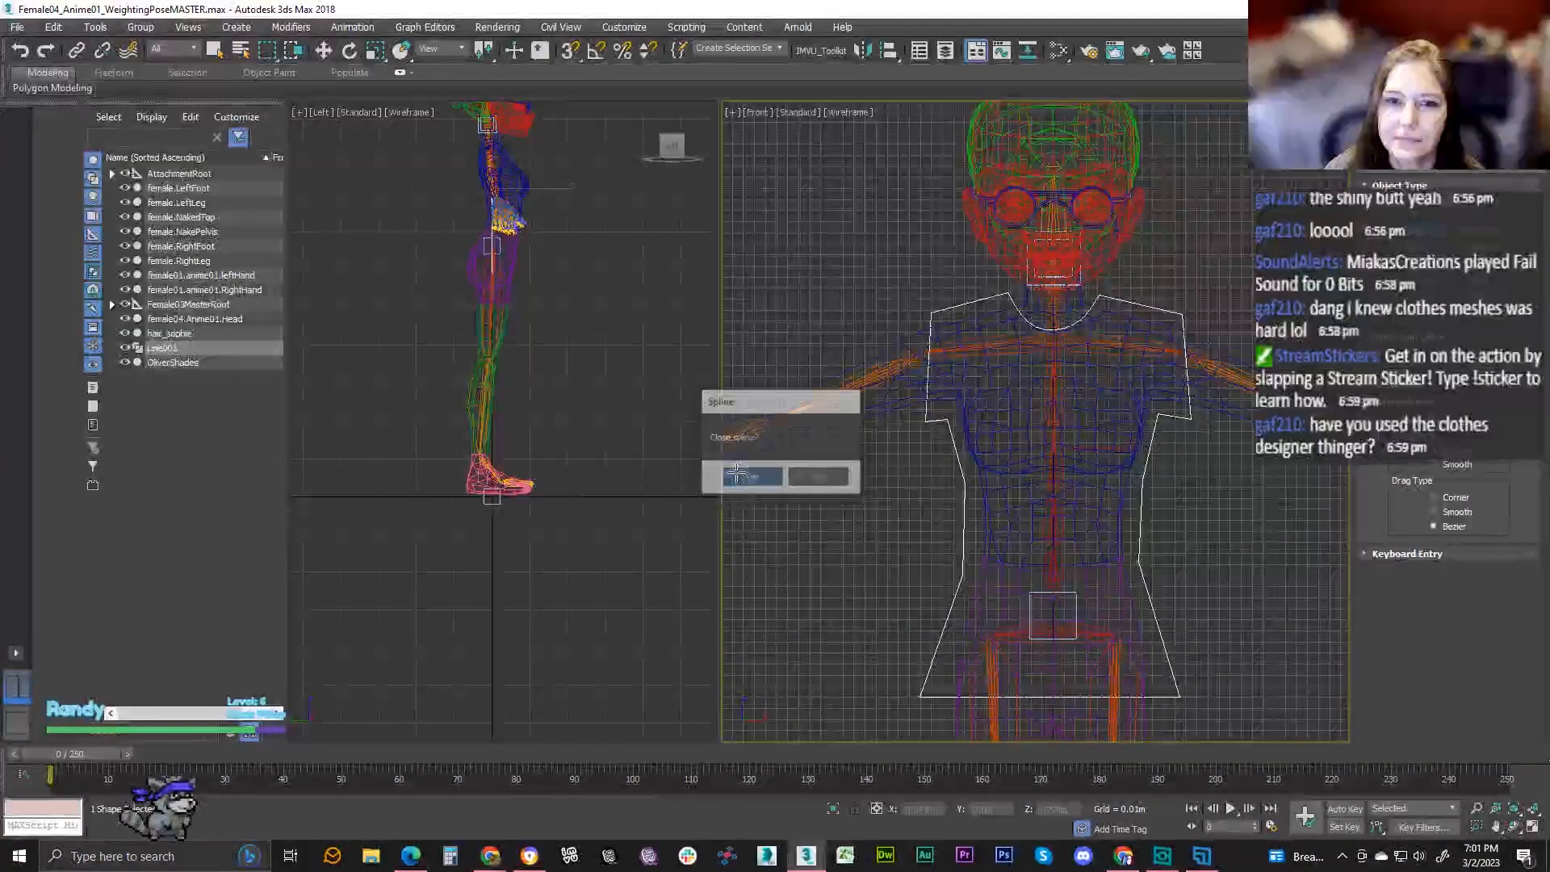
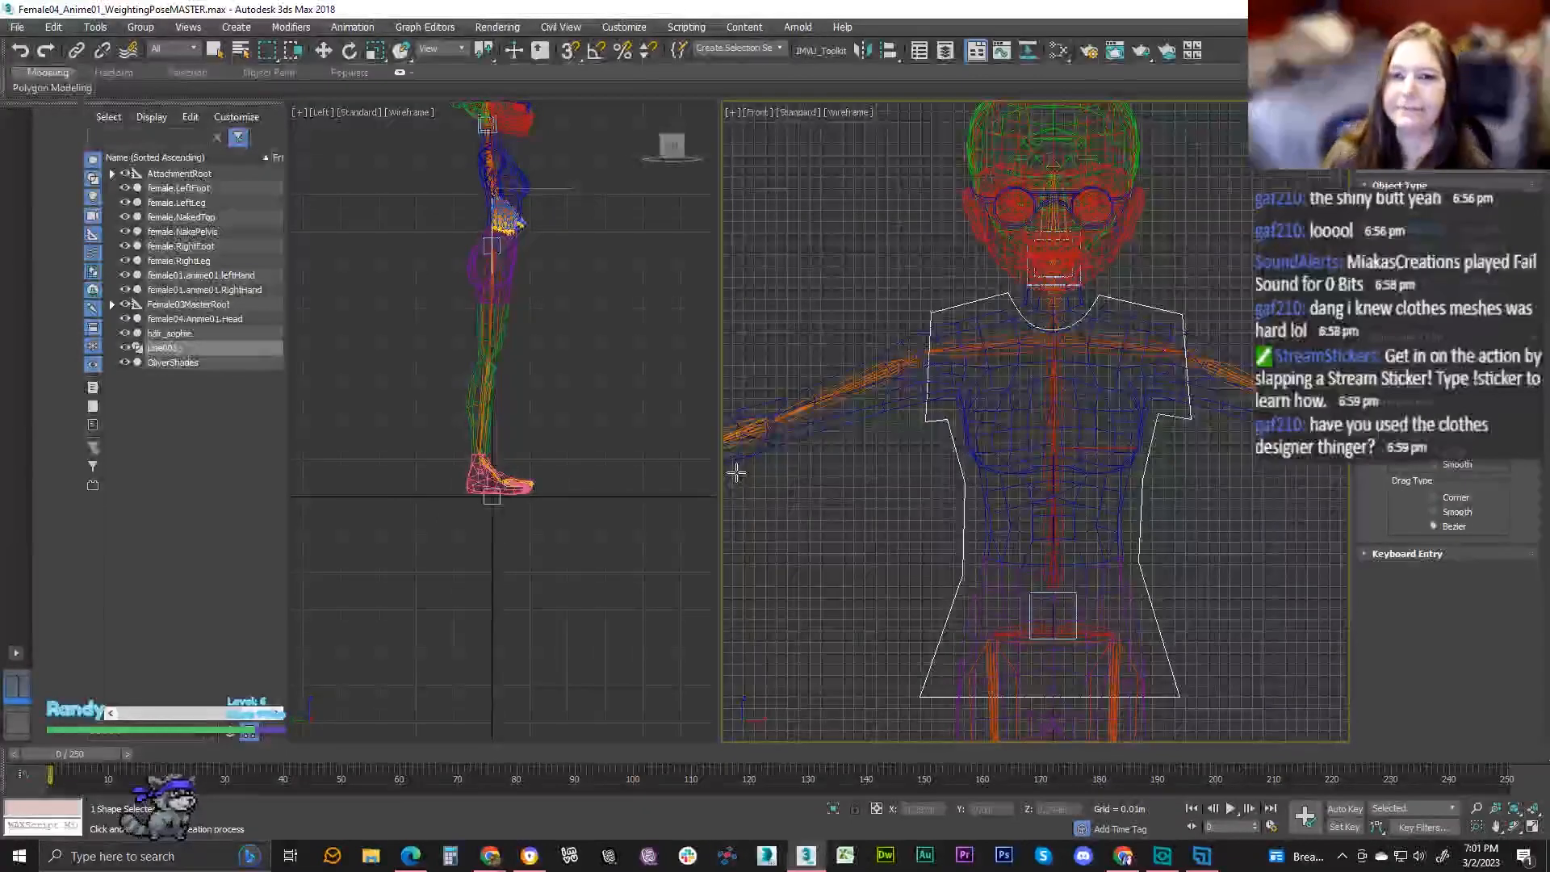
- Delete the character's glasses object, OliverShades, from the scene
scroll(1070, 181, "up", 8)
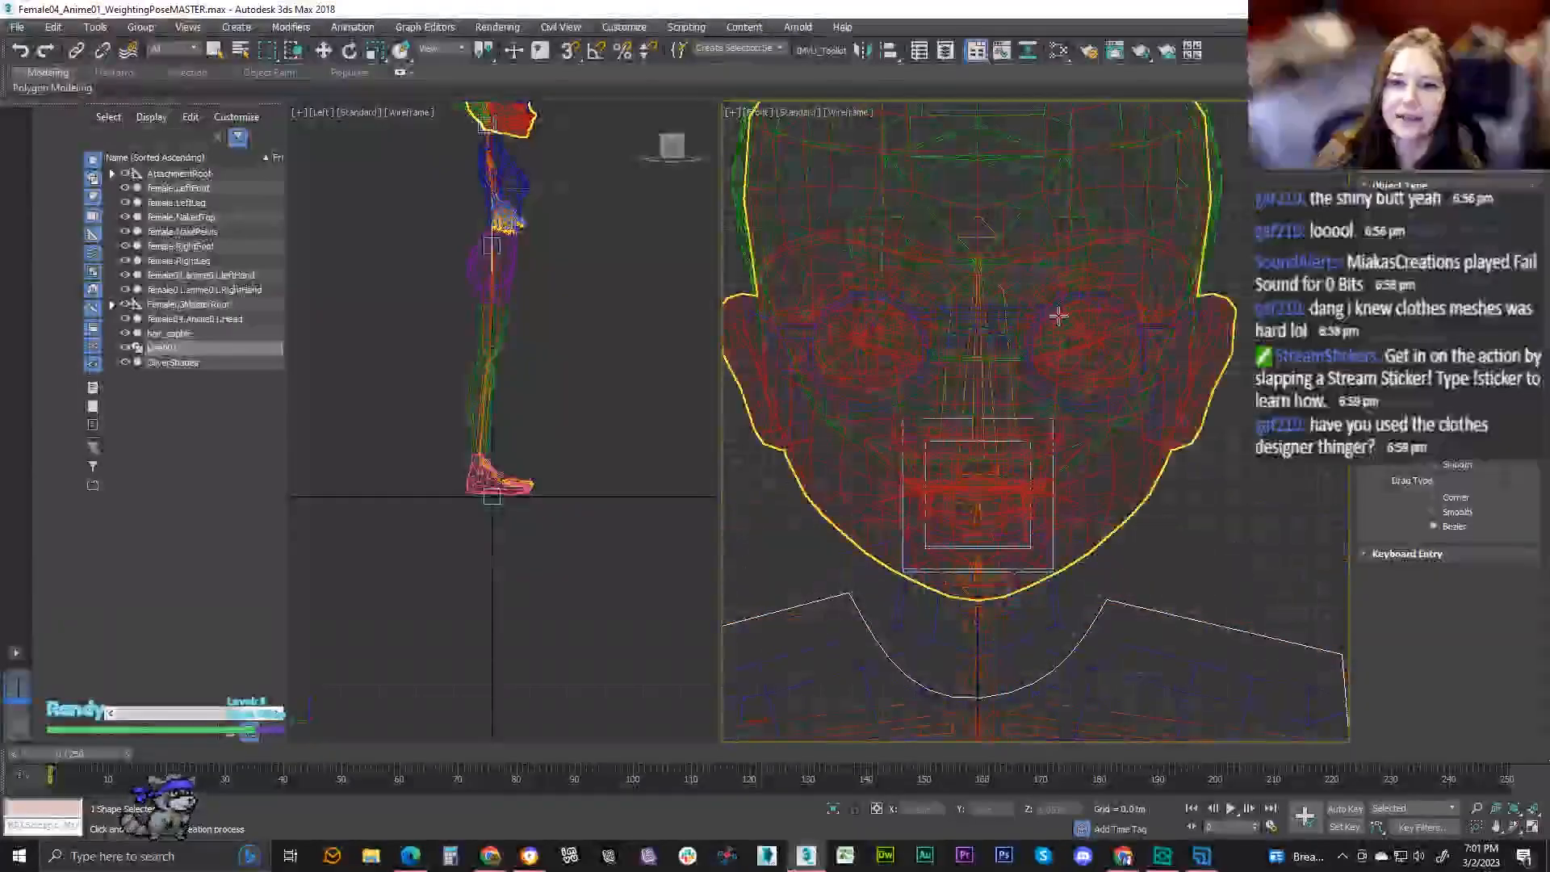
left_click(1046, 311)
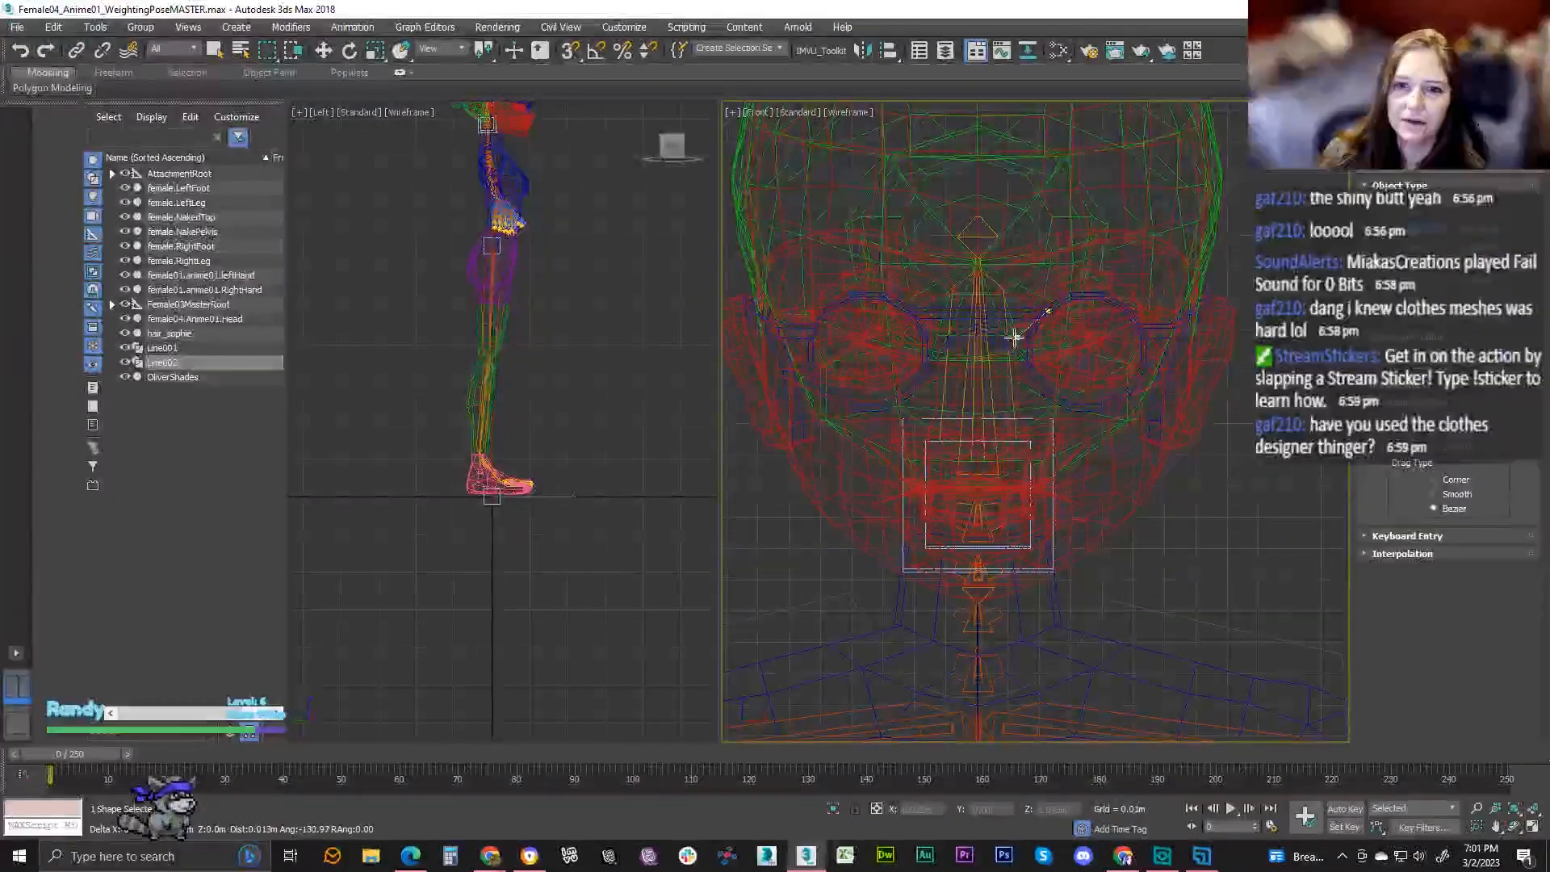
right_click(1101, 285)
left_click(324, 51)
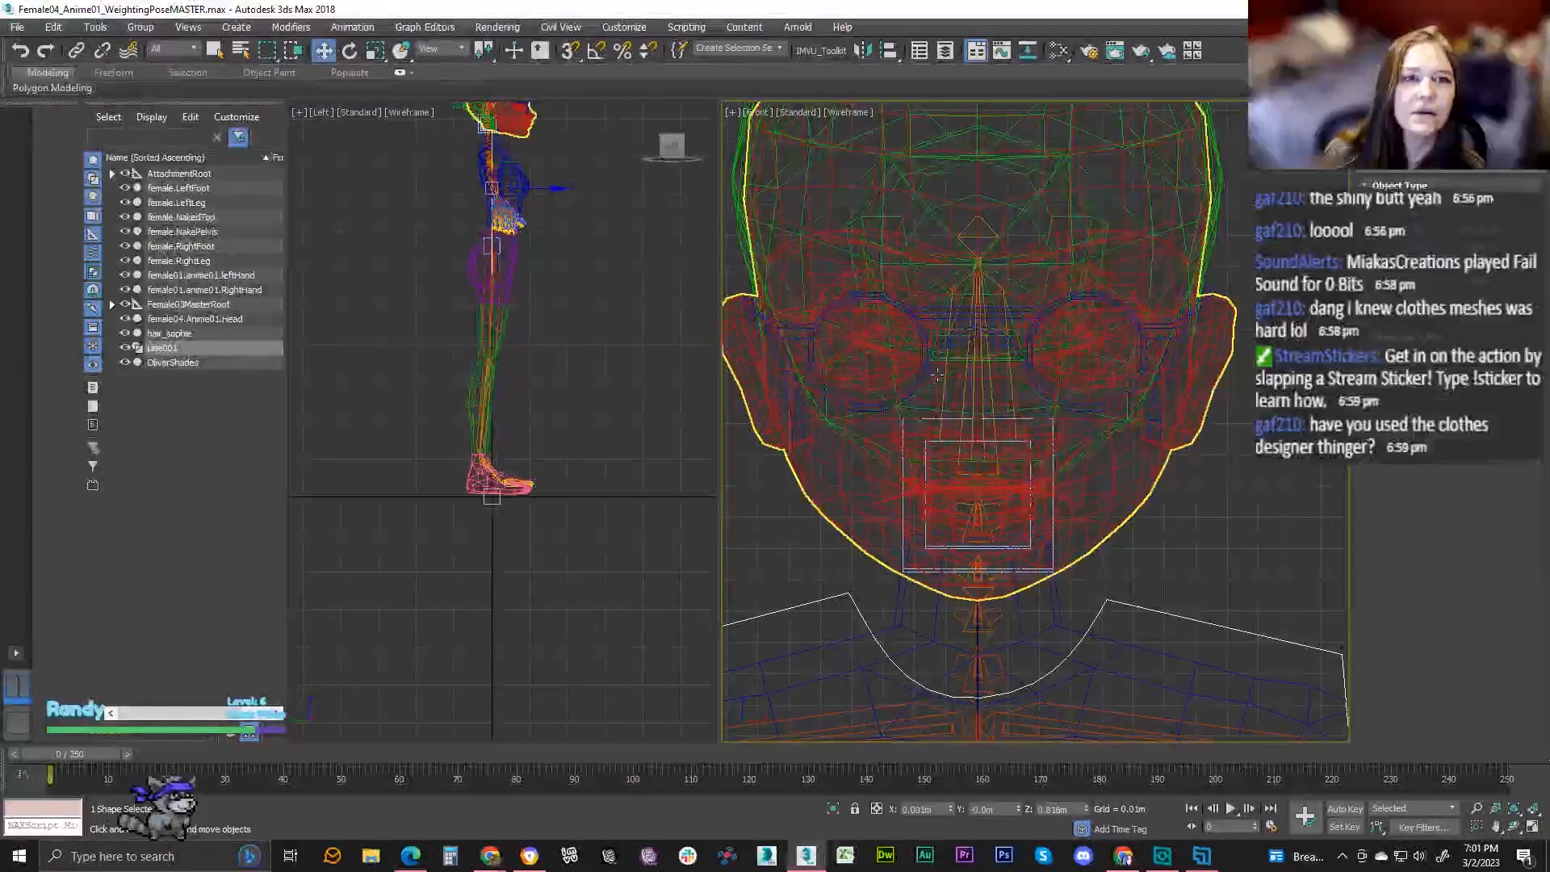
left_click(1025, 318)
key("Delete")
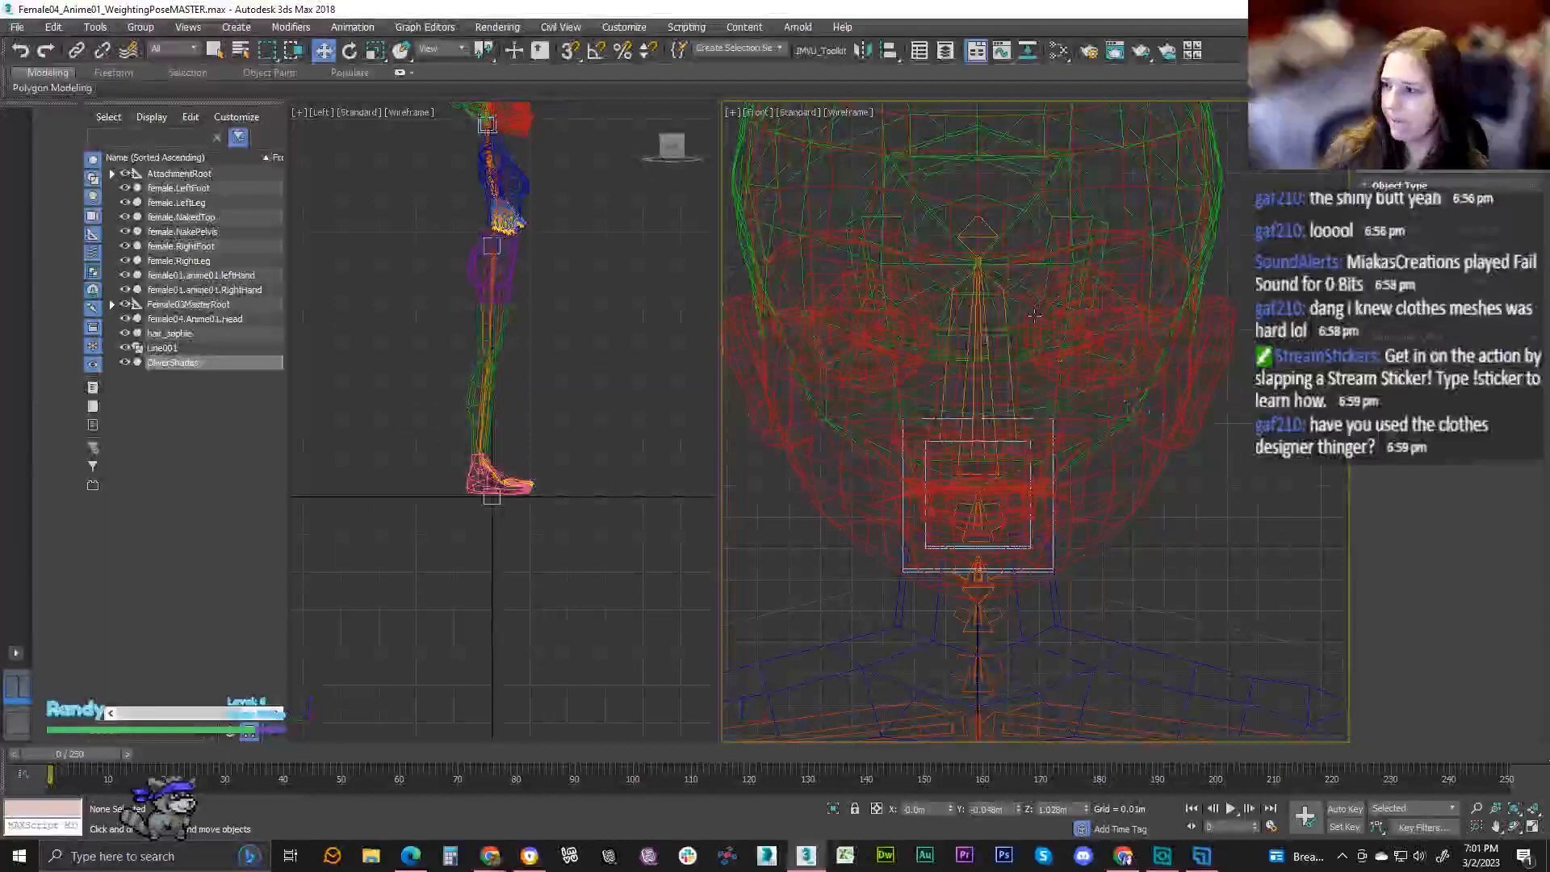
- Select the shirt outline Line001, narrow the scene list and Left viewport to enlarge the Front view, and show the spline's modification settings
scroll(1034, 539, "down", 8)
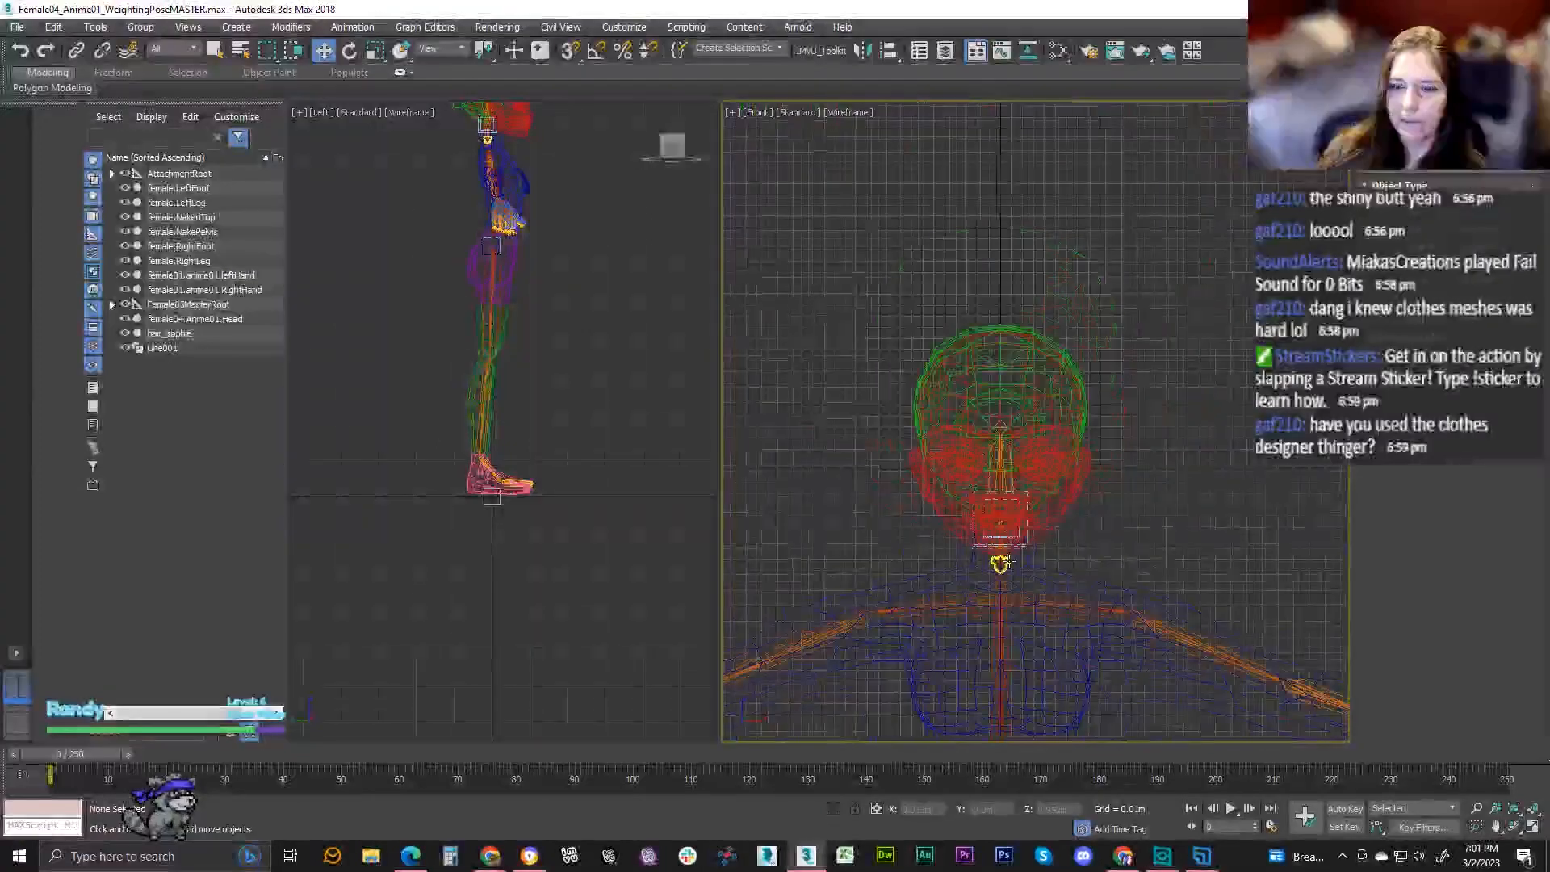
middle_click_drag(953, 651, 959, 583)
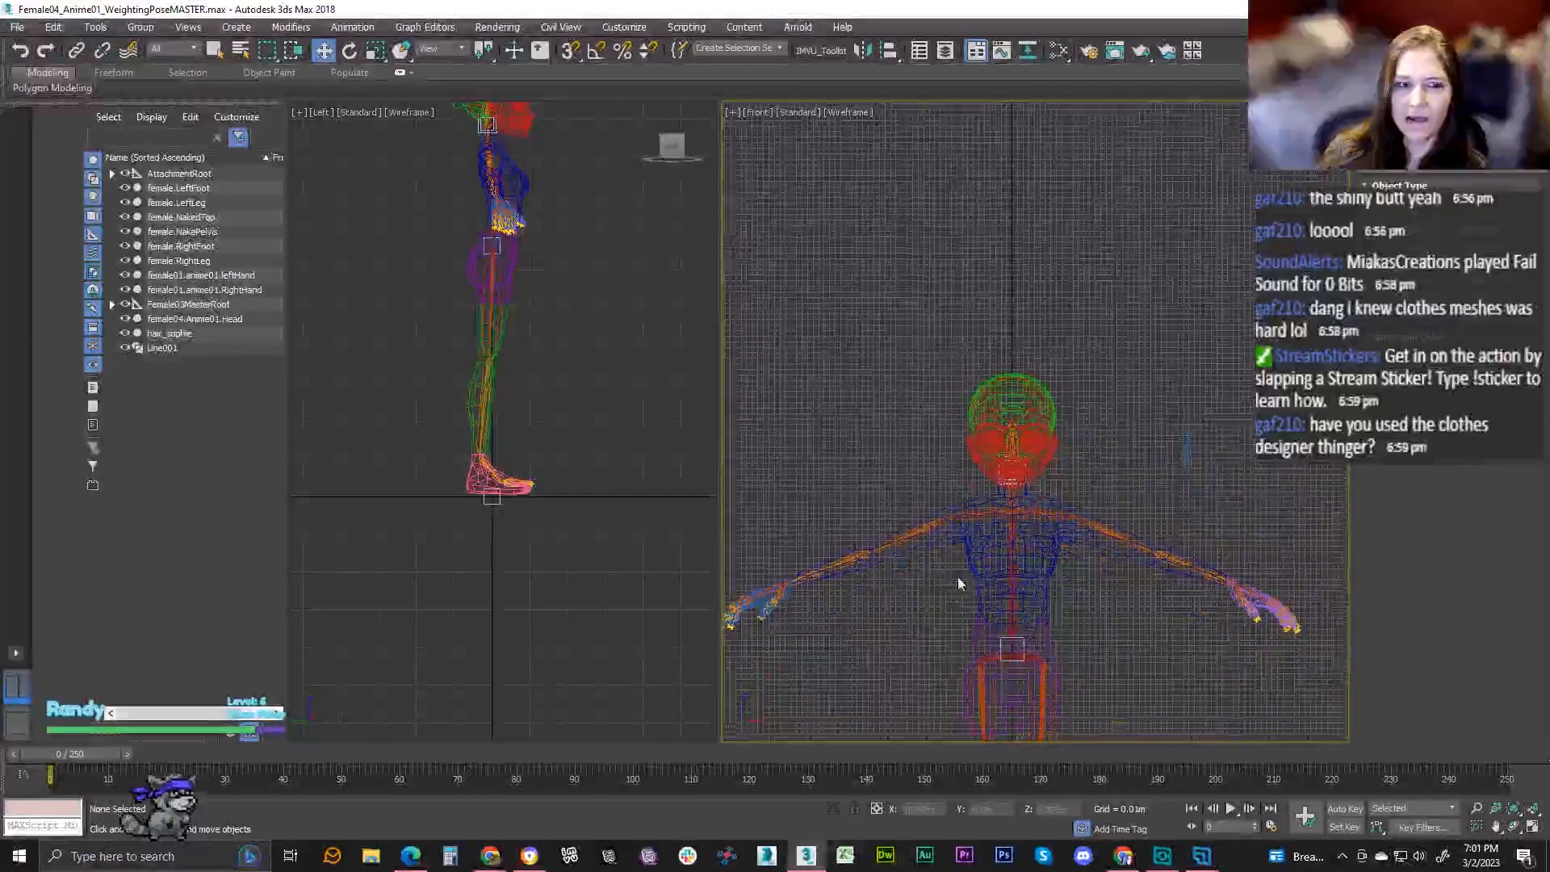
left_click_drag(285, 531, 225, 484)
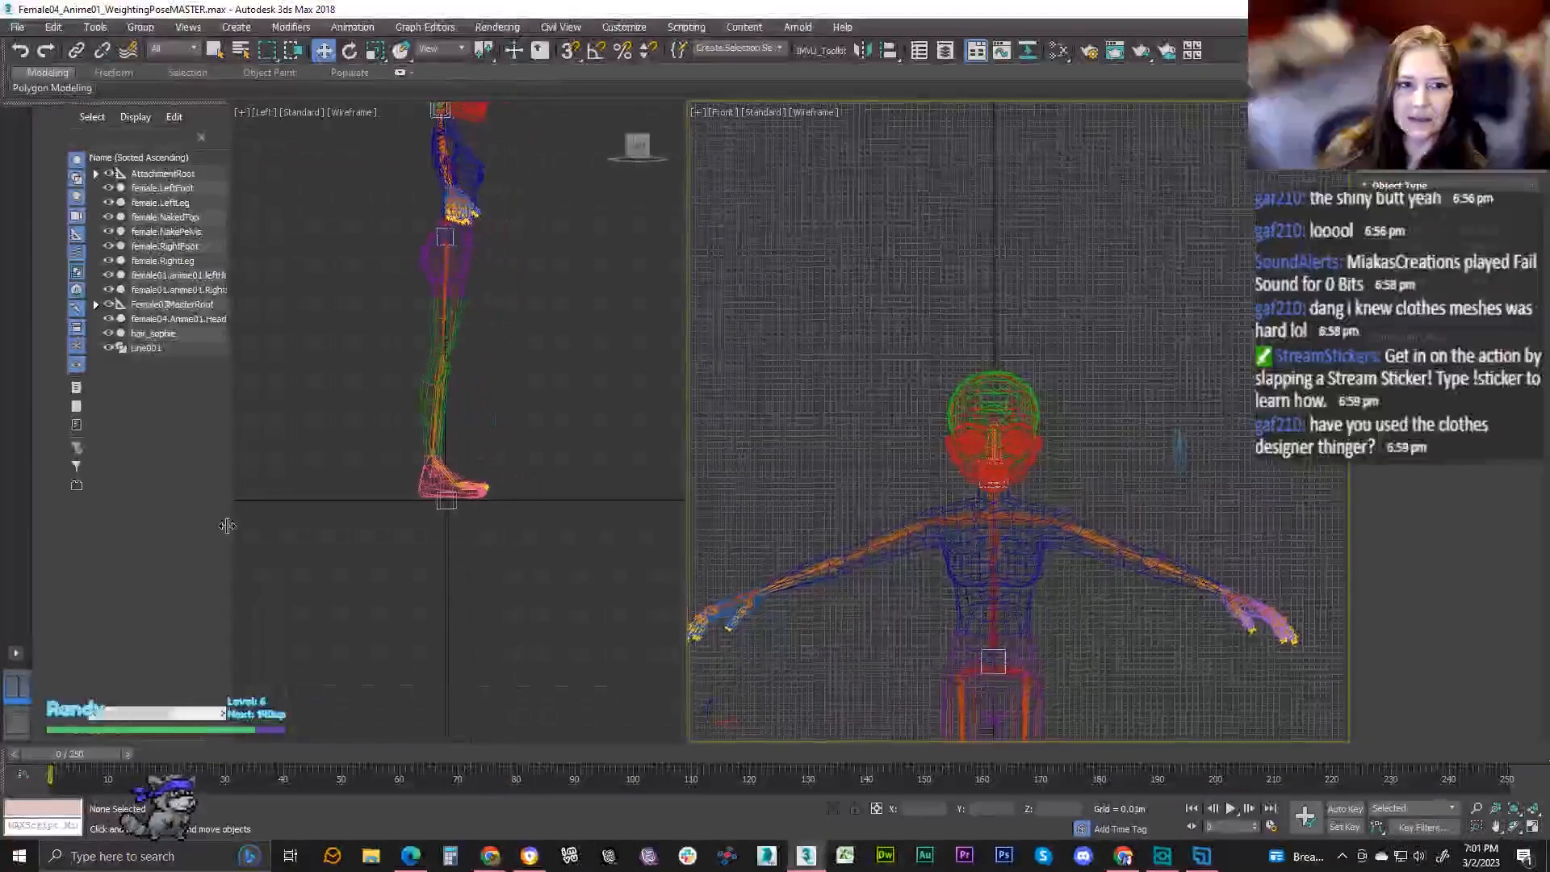
left_click(144, 348)
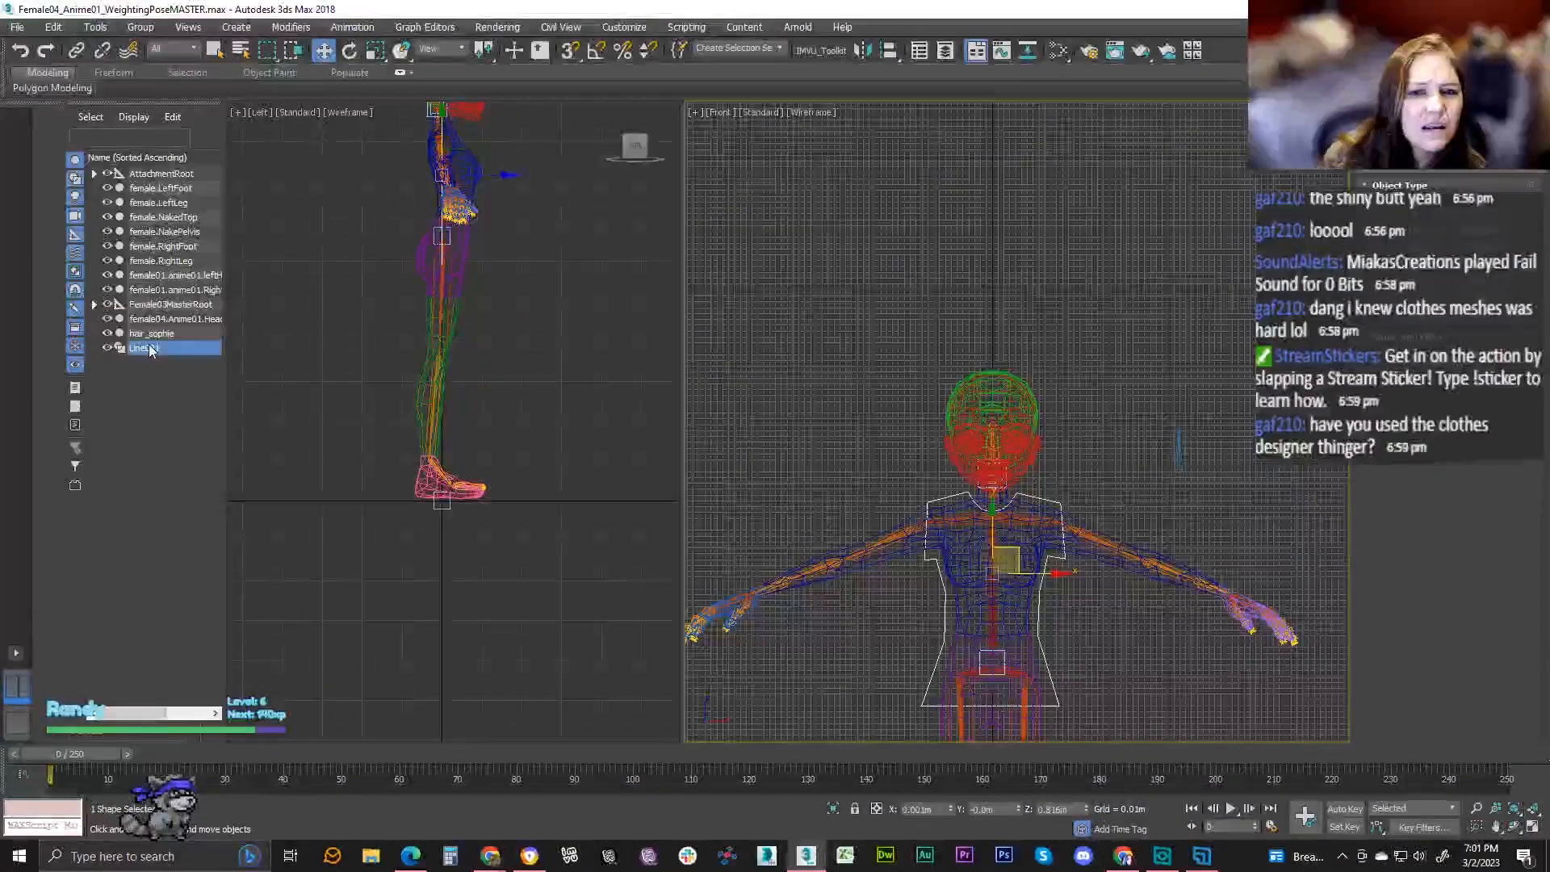
scroll(867, 554, "up", 2)
scroll(854, 583, "down", 3)
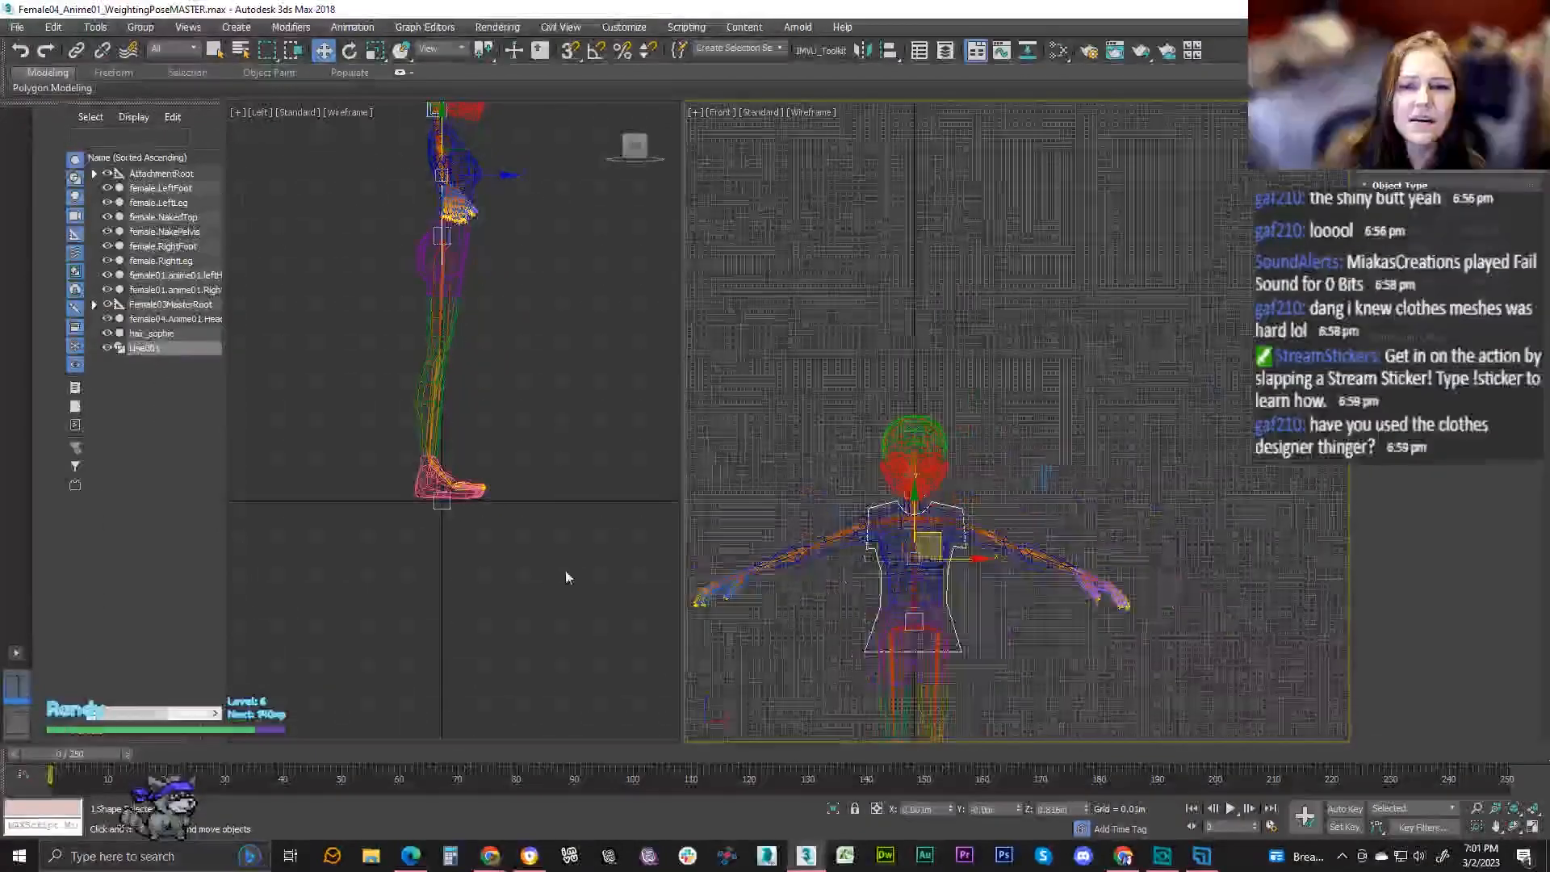
left_click_drag(685, 517, 517, 524)
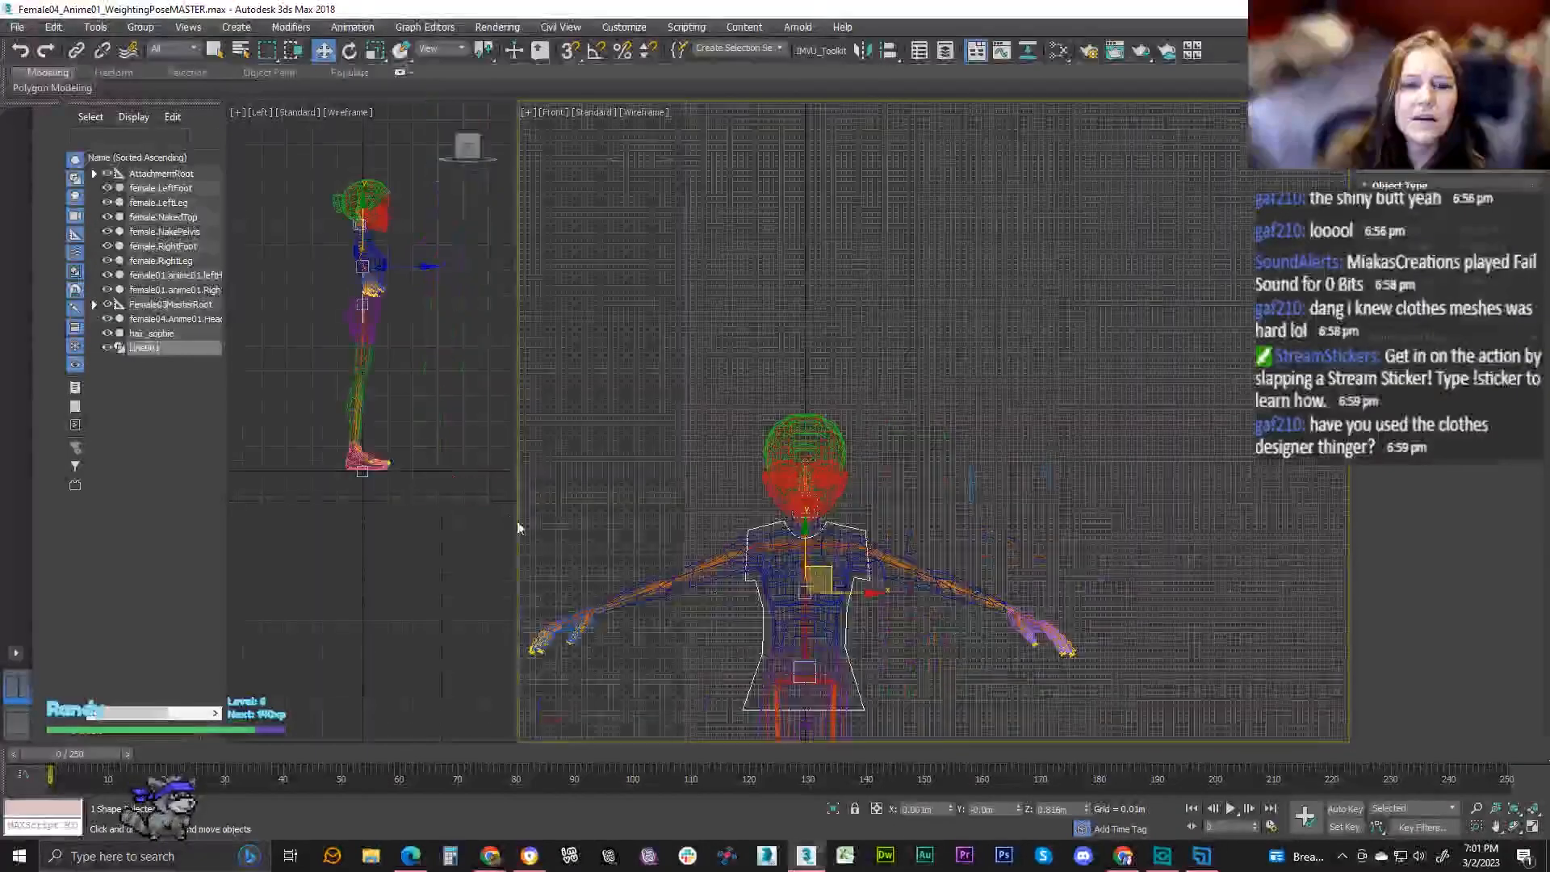
scroll(777, 552, "up", 4)
middle_click_drag(777, 554, 713, 513)
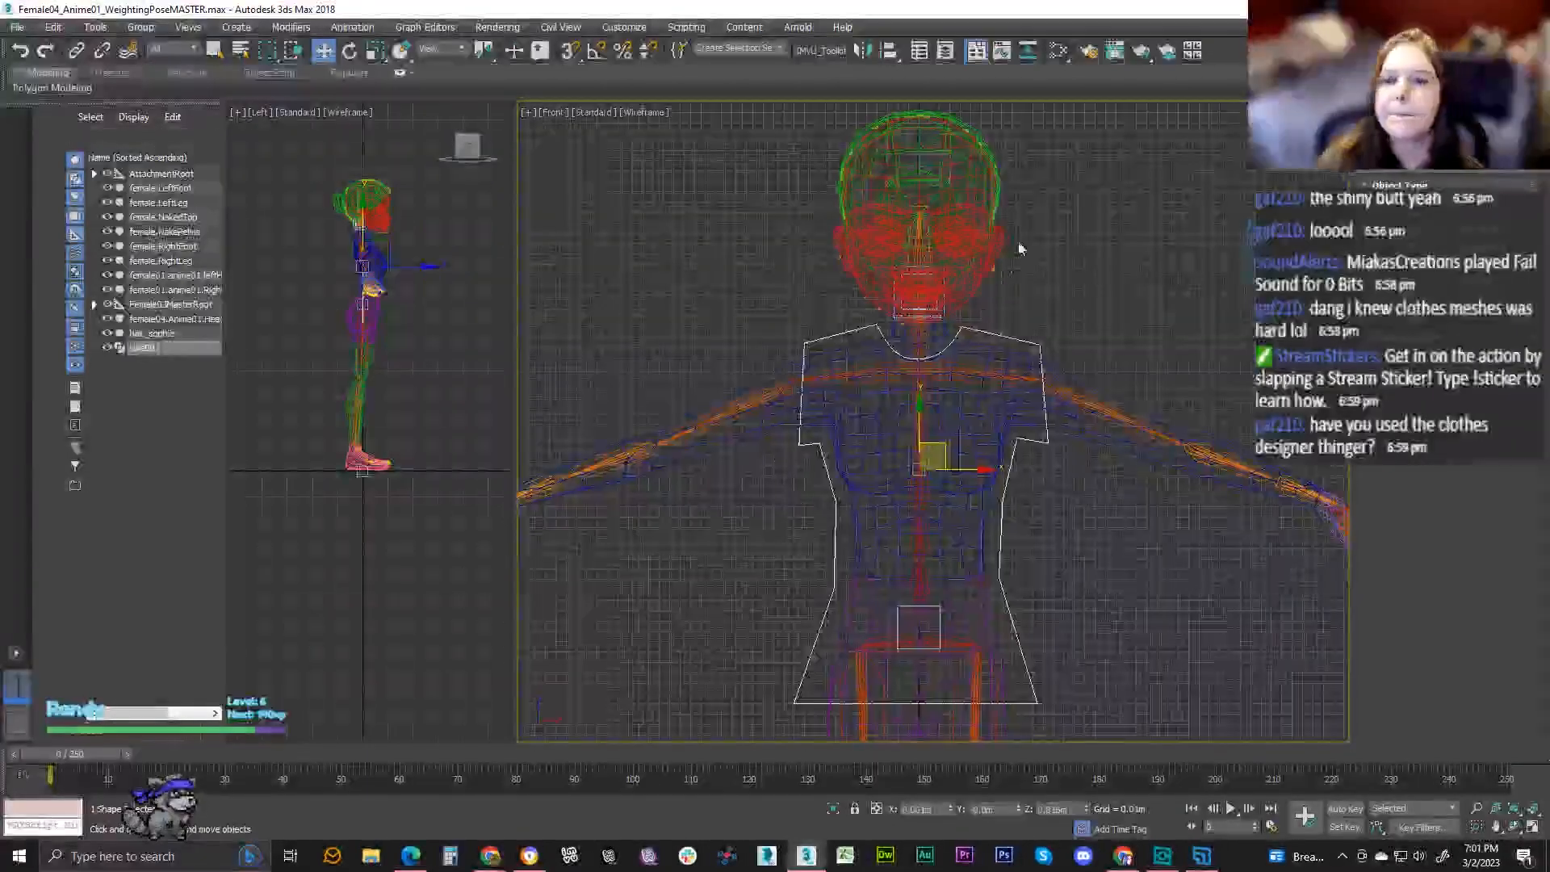
left_click(1397, 114)
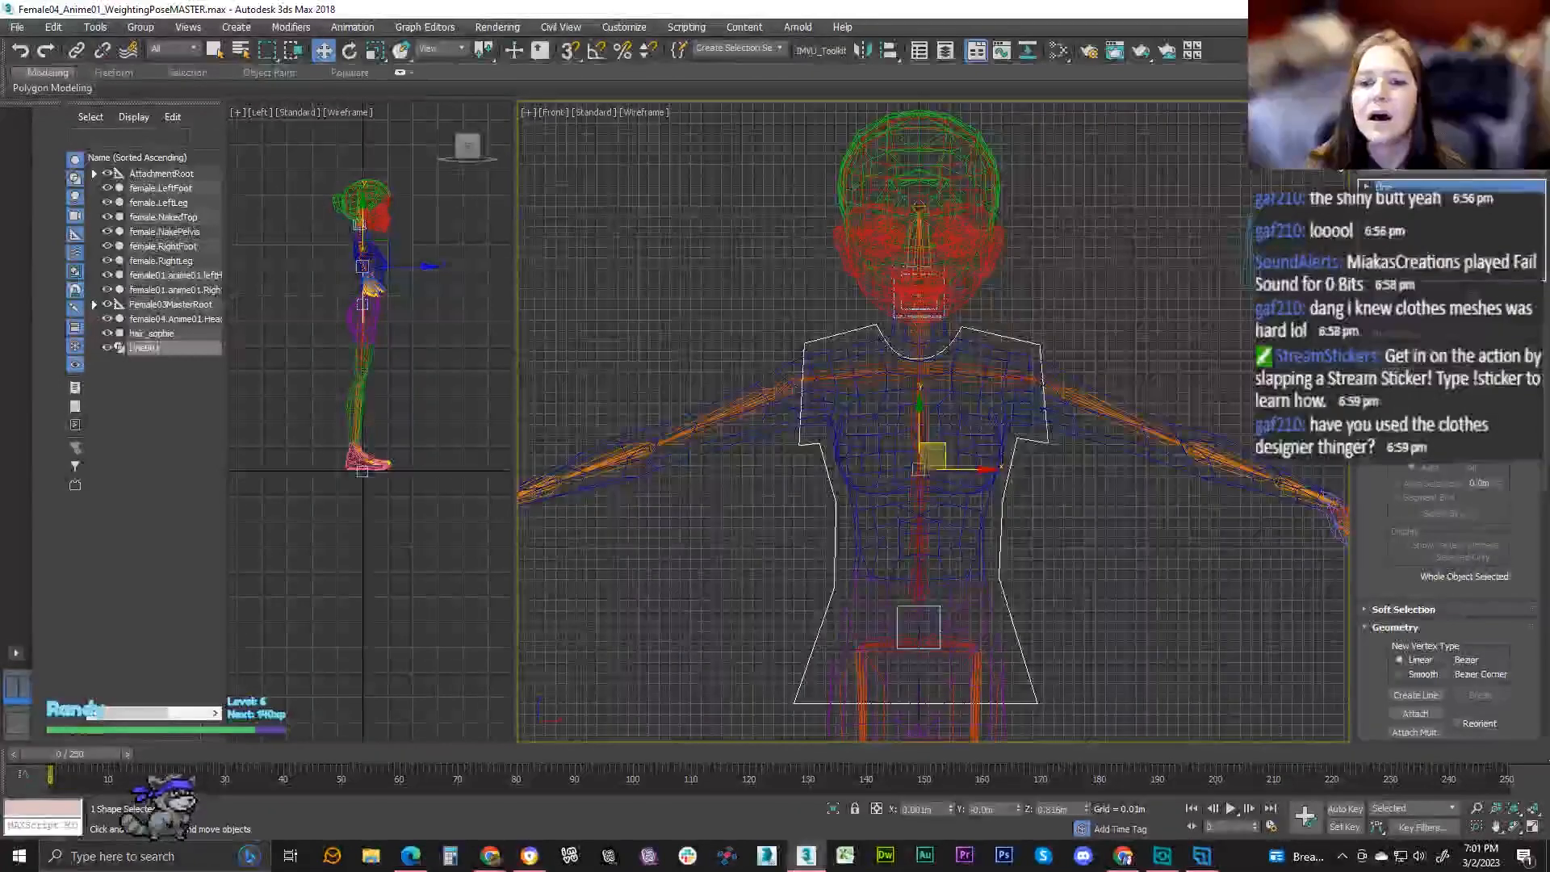
- Clone the shirt outline sideways in the Front view as one independent copy named Line002
middle_click_drag(1039, 483, 1023, 477)
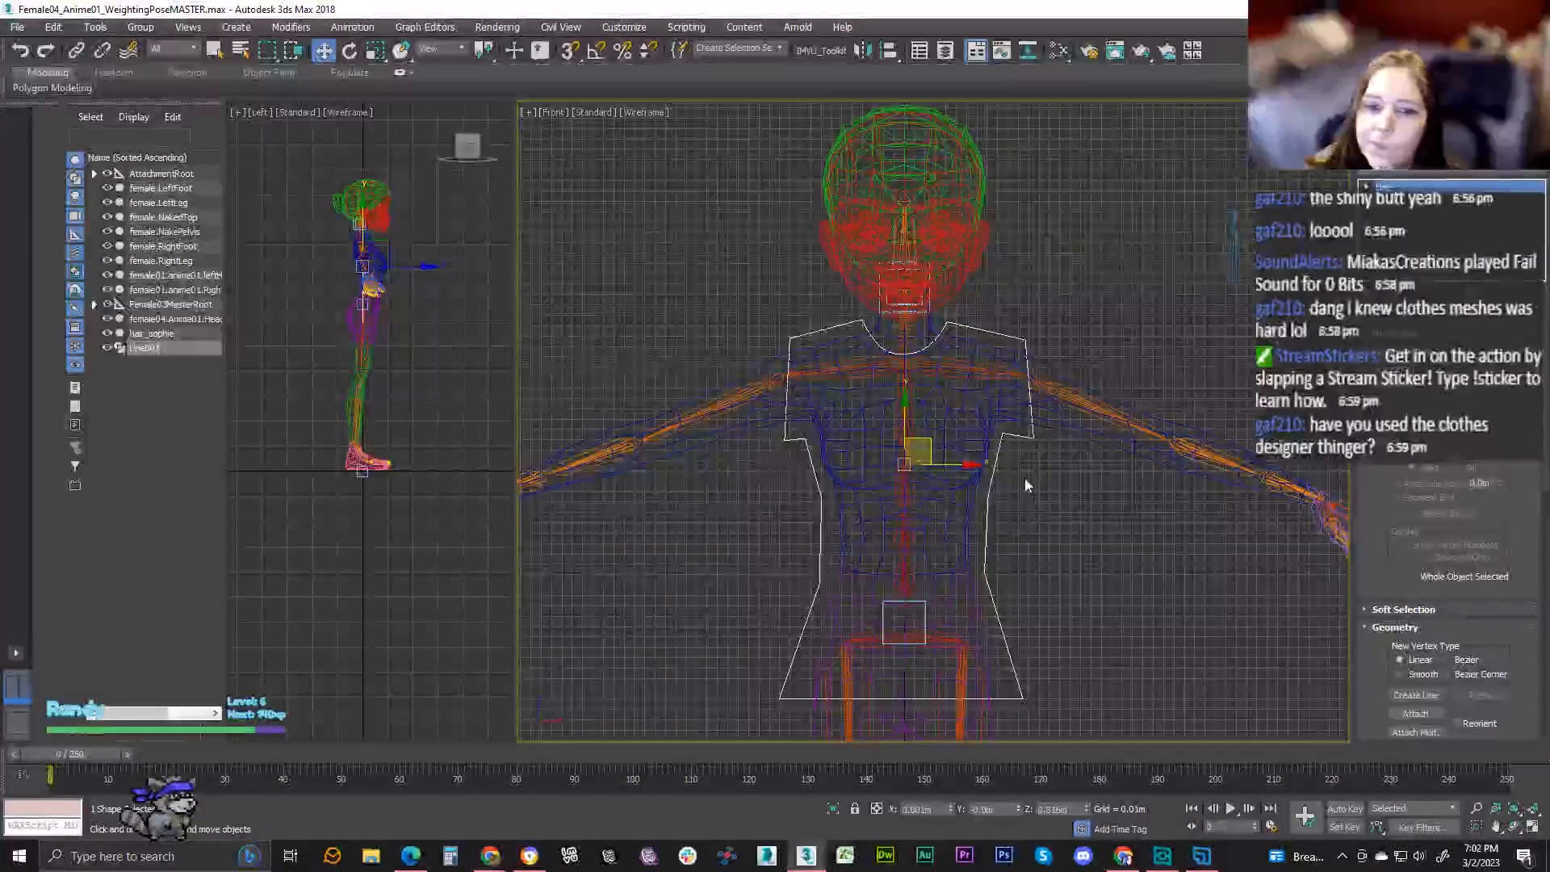
scroll(1024, 483, "down", 3)
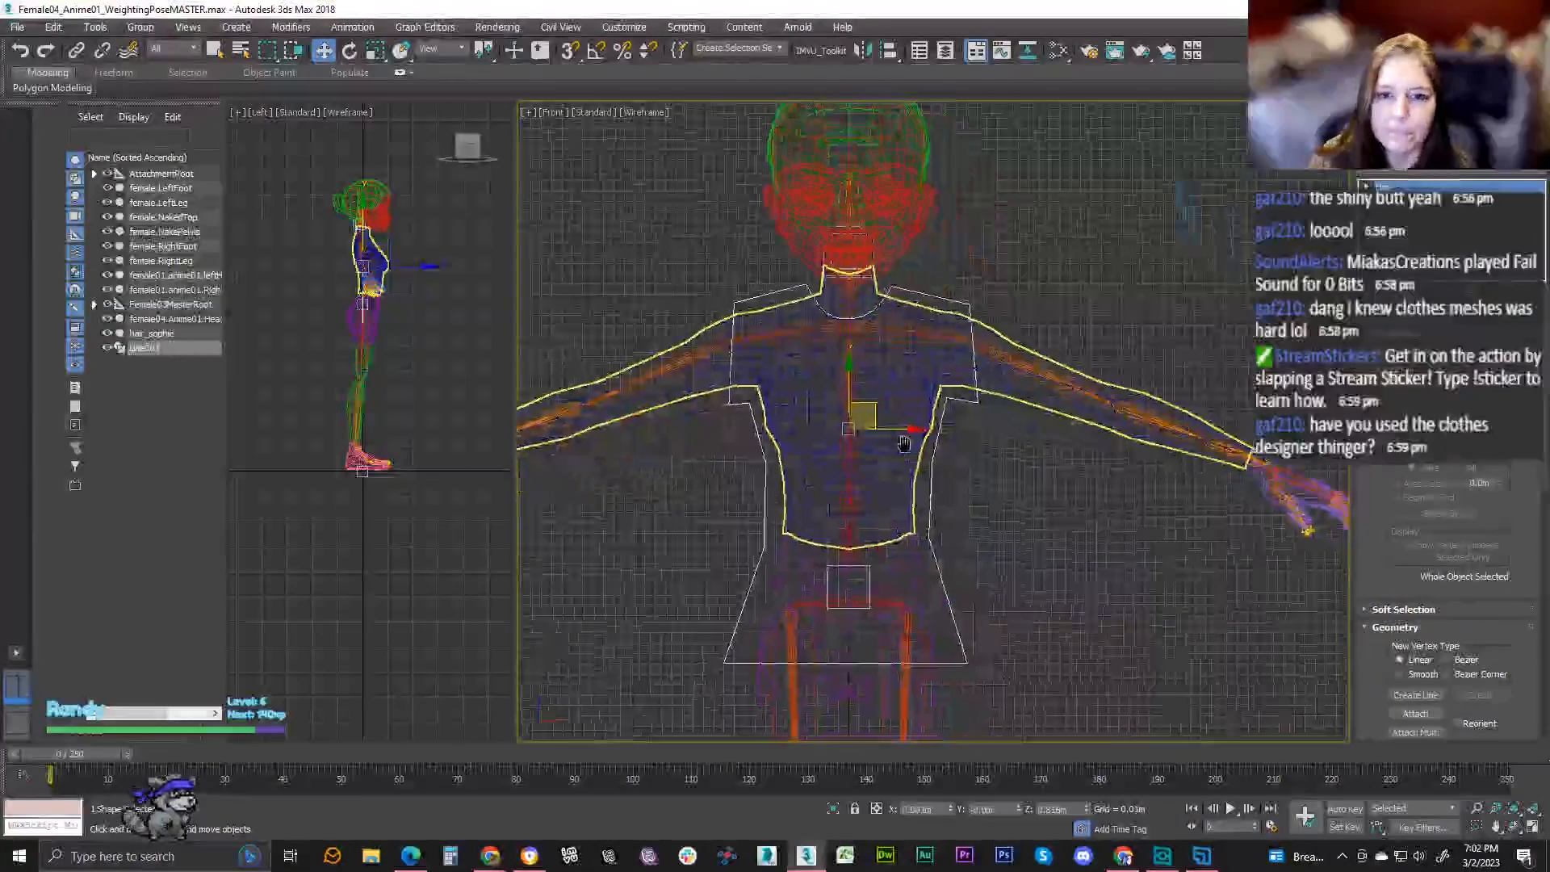
middle_click_drag(1025, 484, 902, 479)
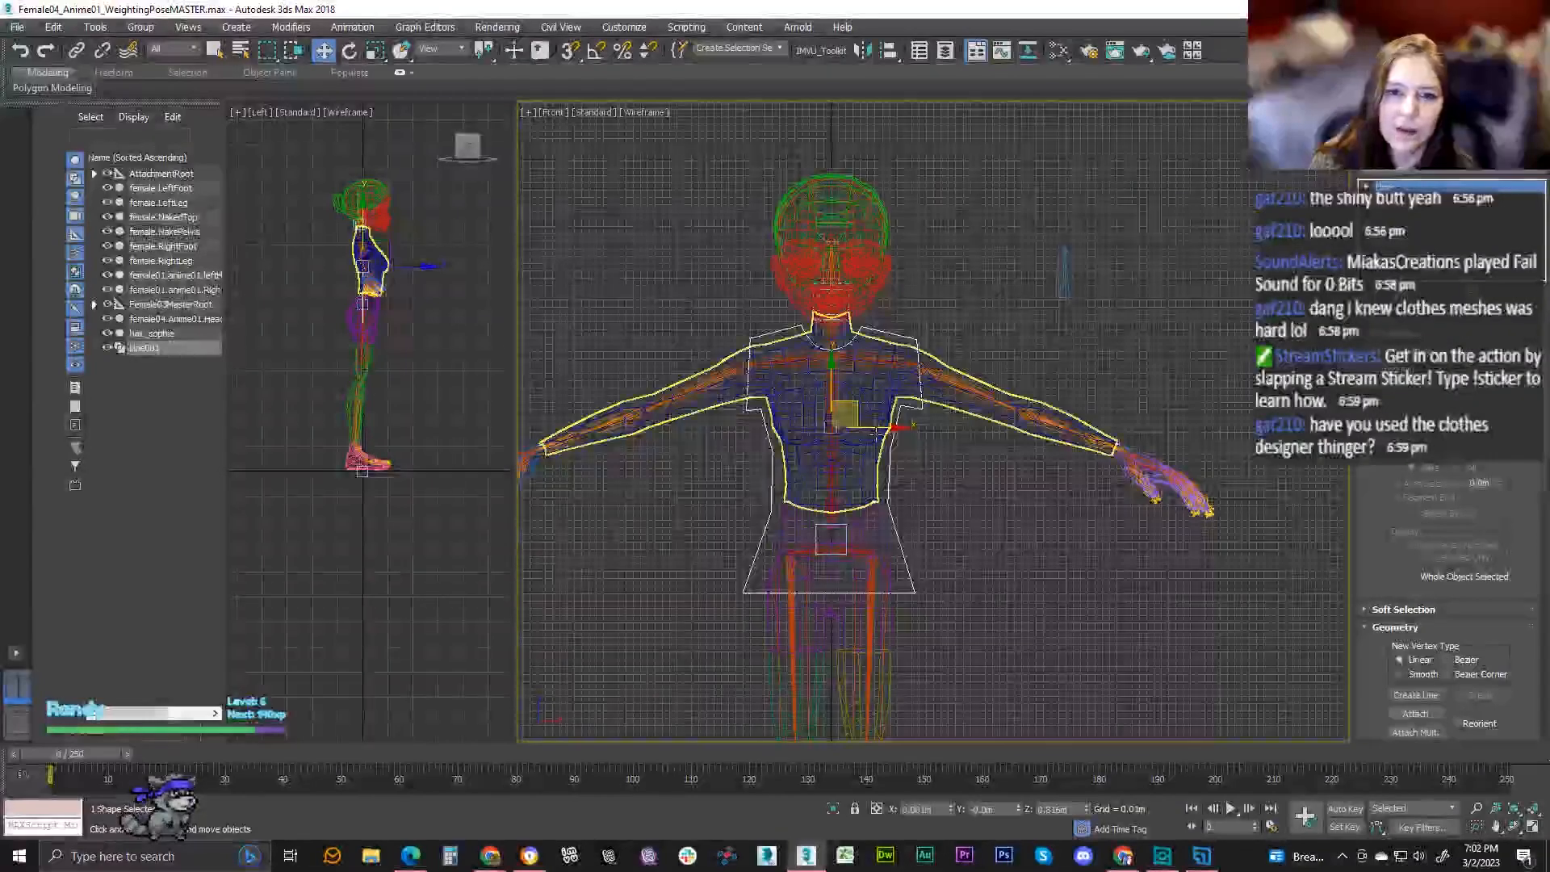
left_click_drag(884, 428, 1001, 429, "shift")
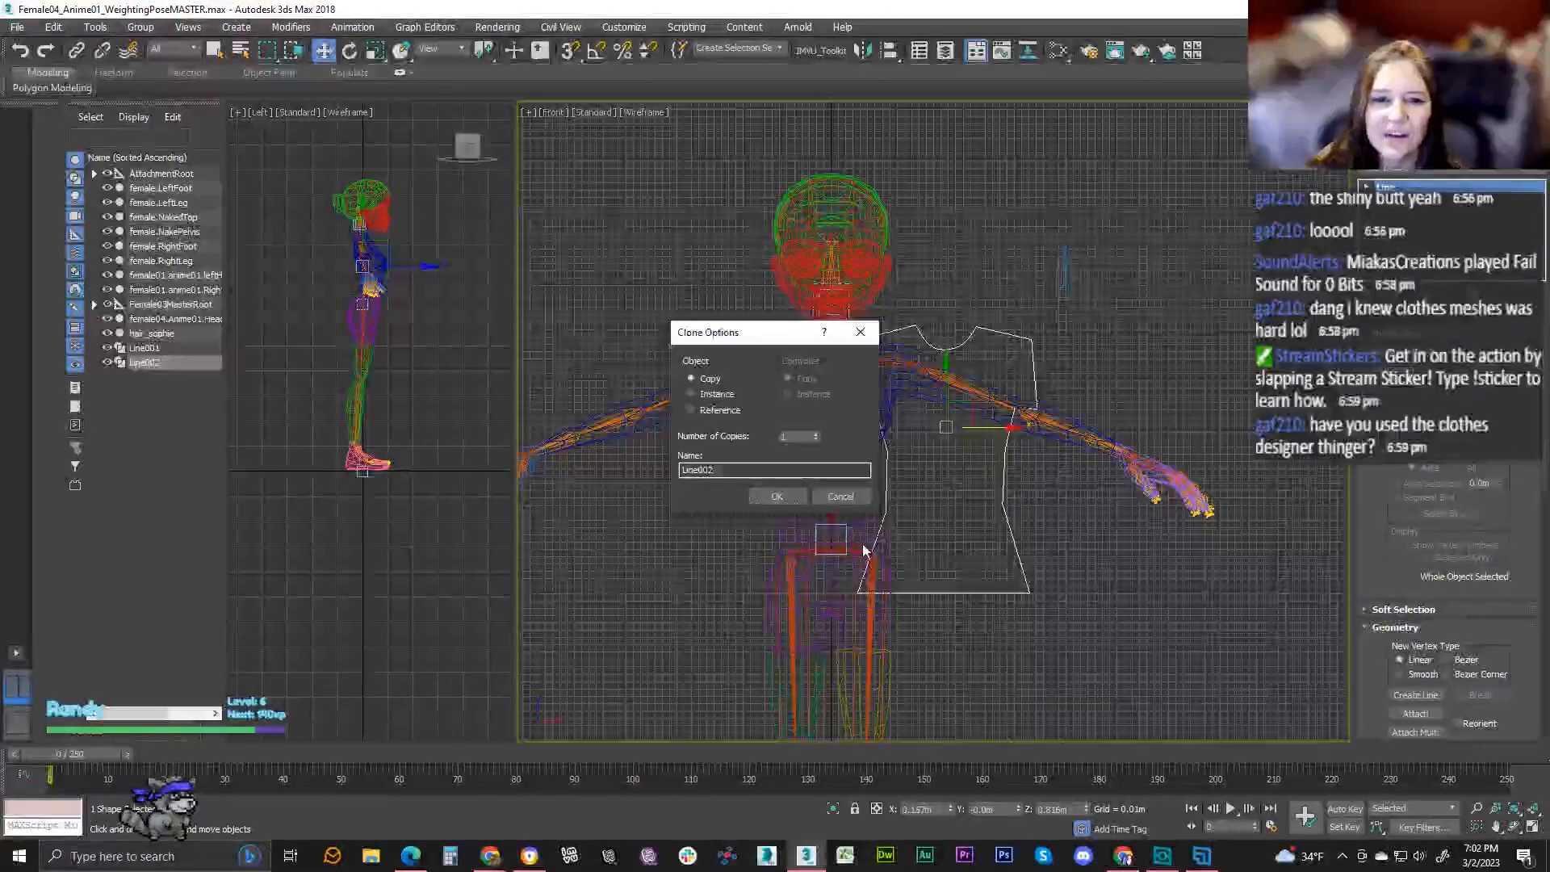
left_click(777, 497)
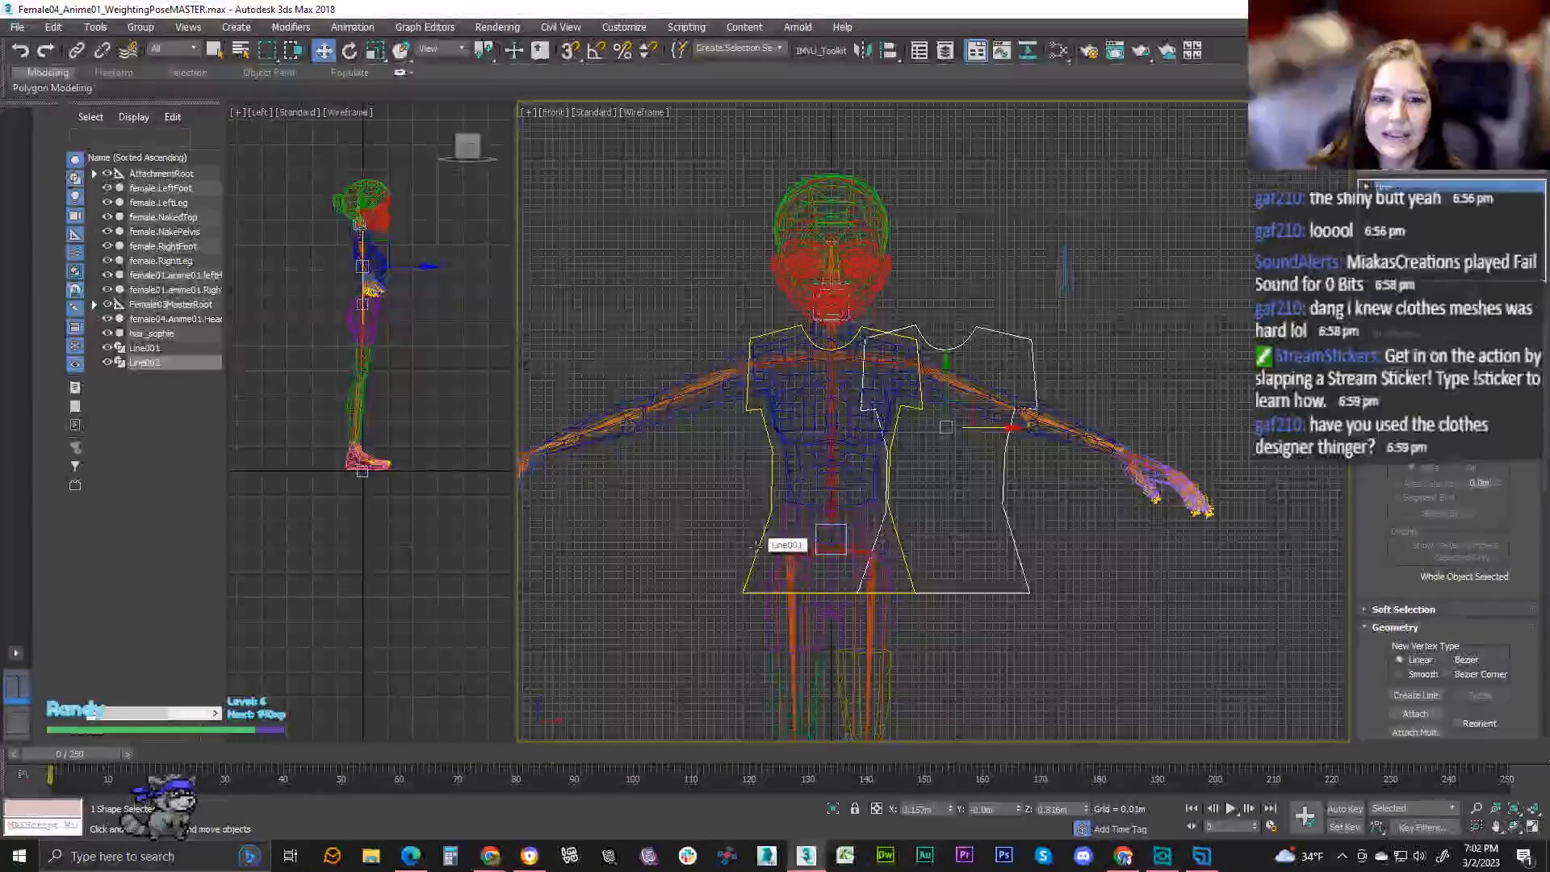
- Give the original outline Line001 a light pink object color and confirm the object color of the copy Line002
key("ctrl+z")
left_click(1534, 142)
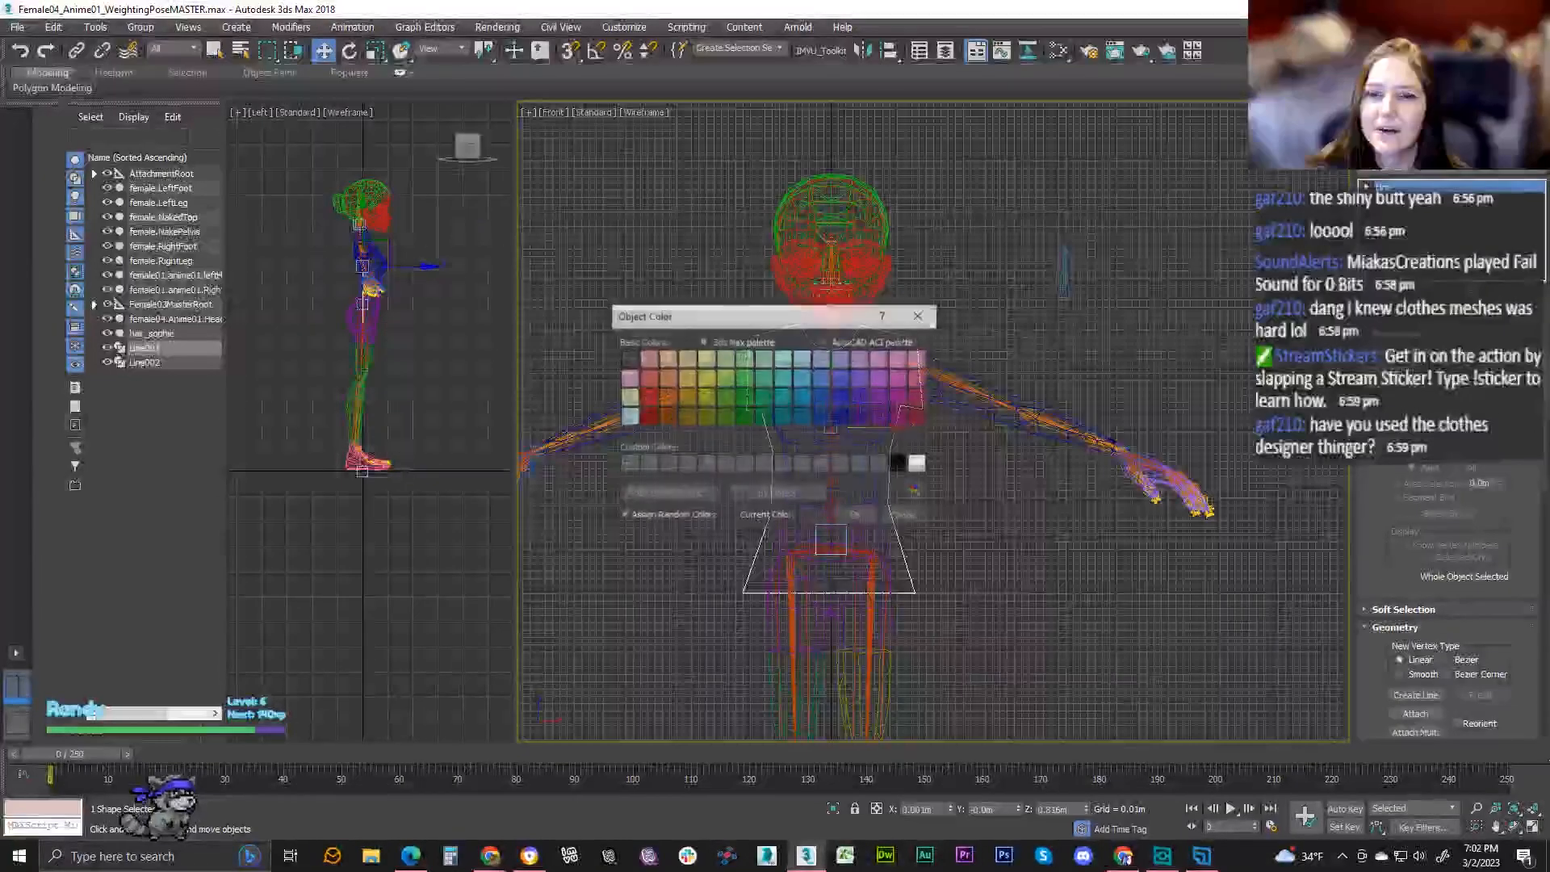
left_click(647, 363)
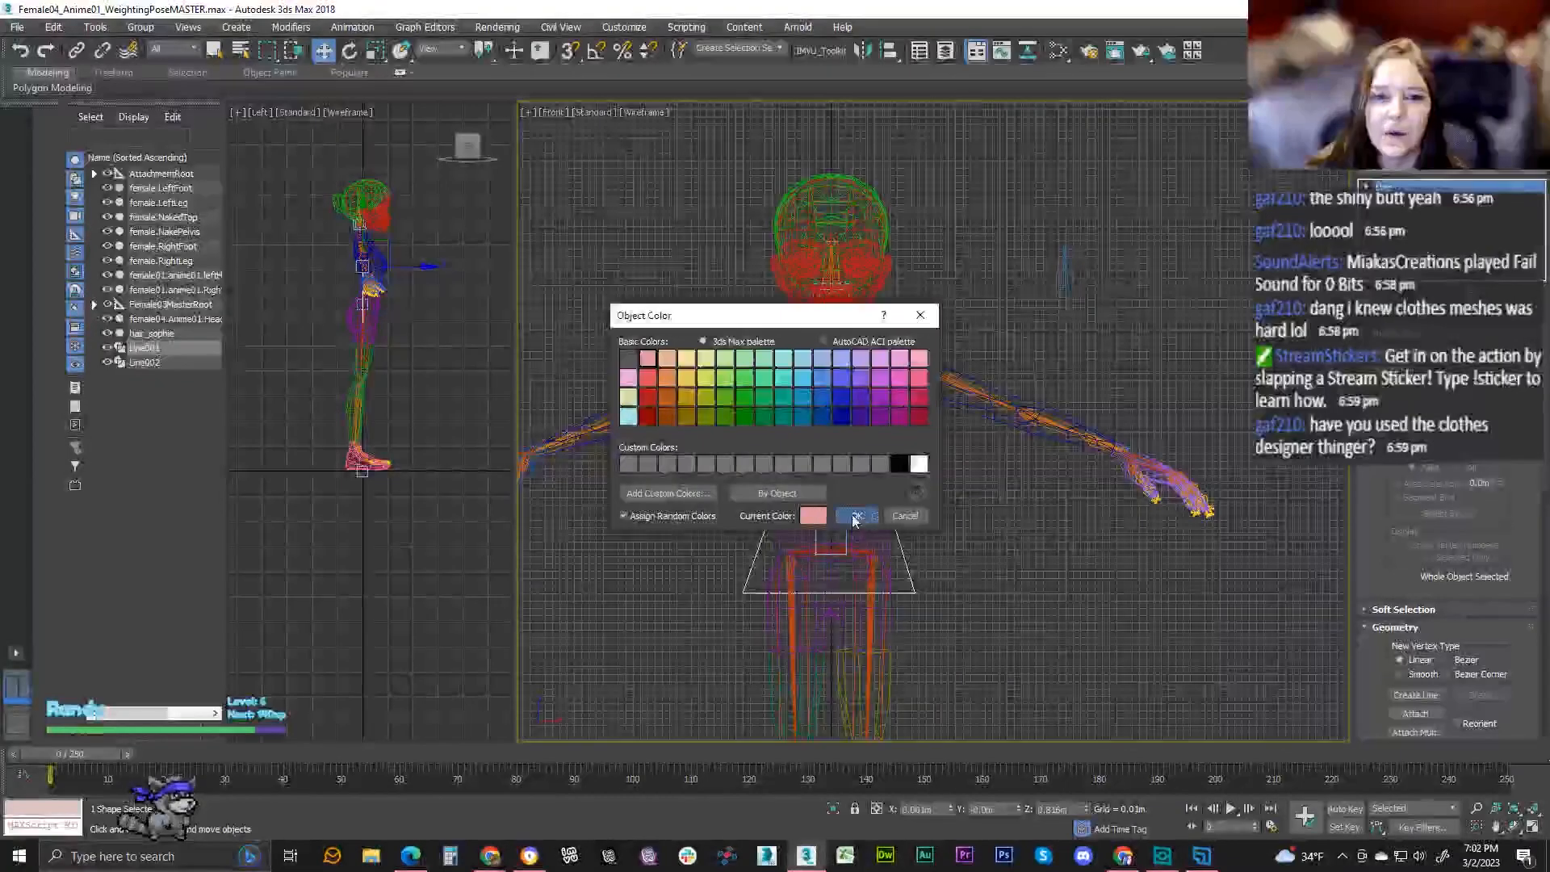
left_click(855, 515)
left_click(991, 596)
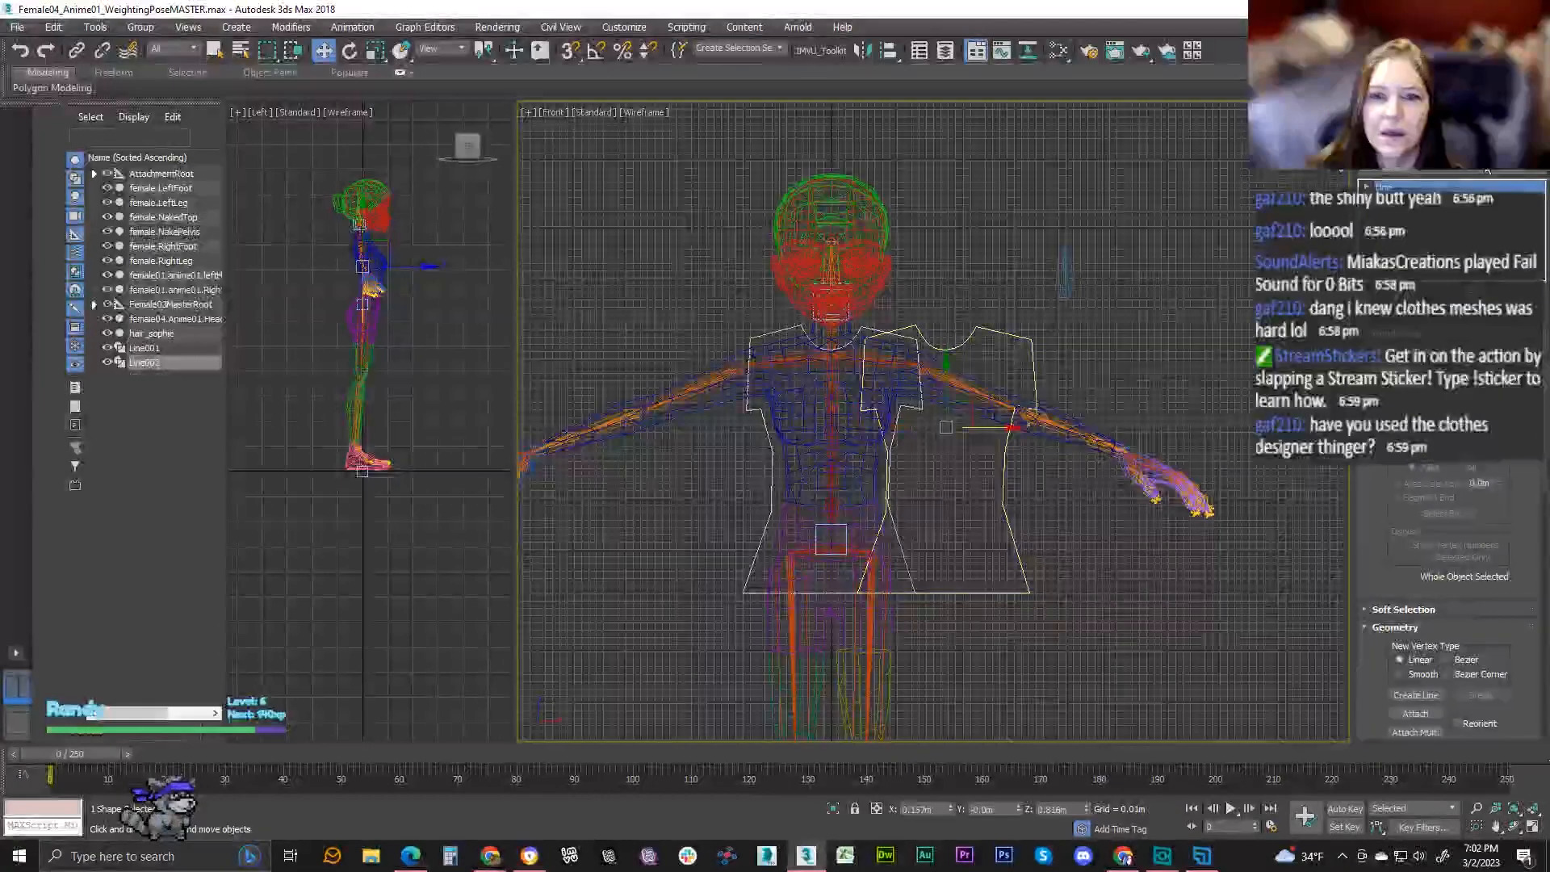
left_click(1534, 142)
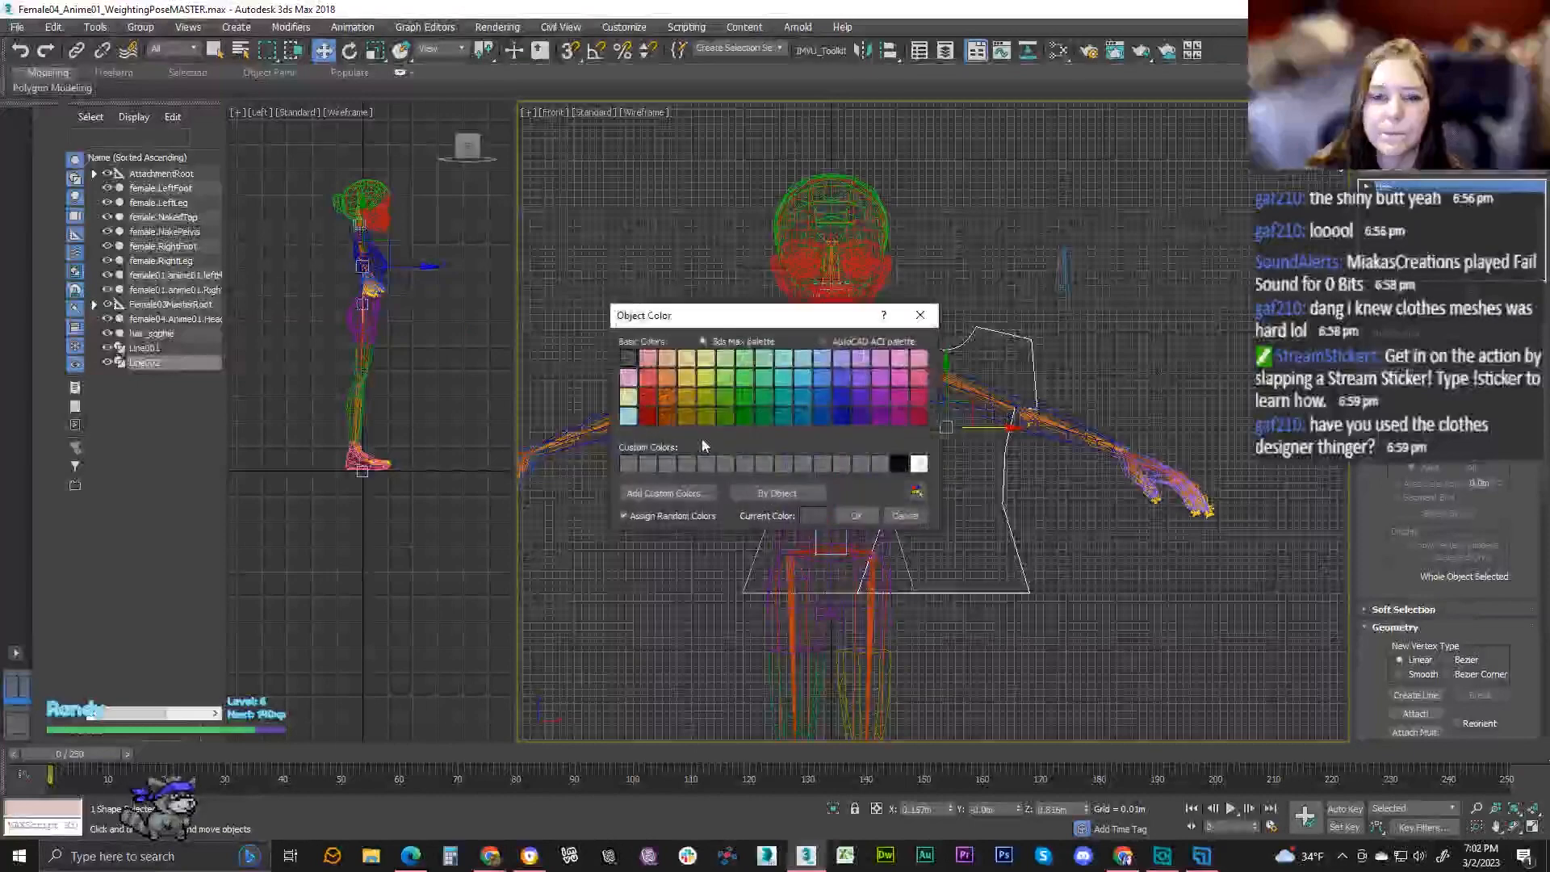
left_click(855, 515)
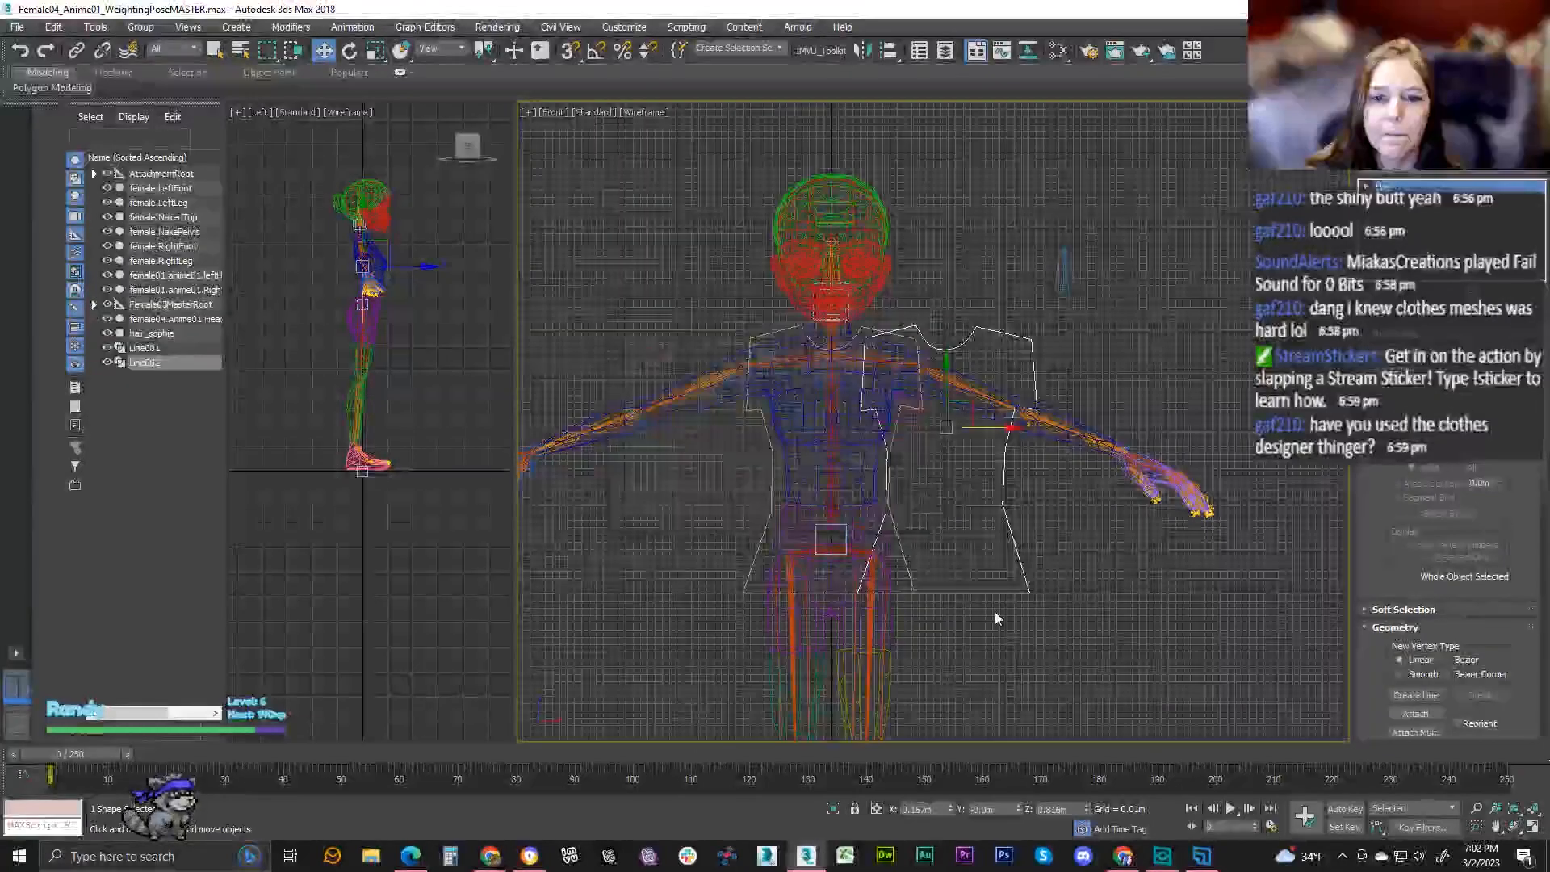
- Move the copied outline sideways until it clears the original, and attach it to Line001 as a single shape
left_click_drag(977, 426, 1054, 426)
left_click(771, 540)
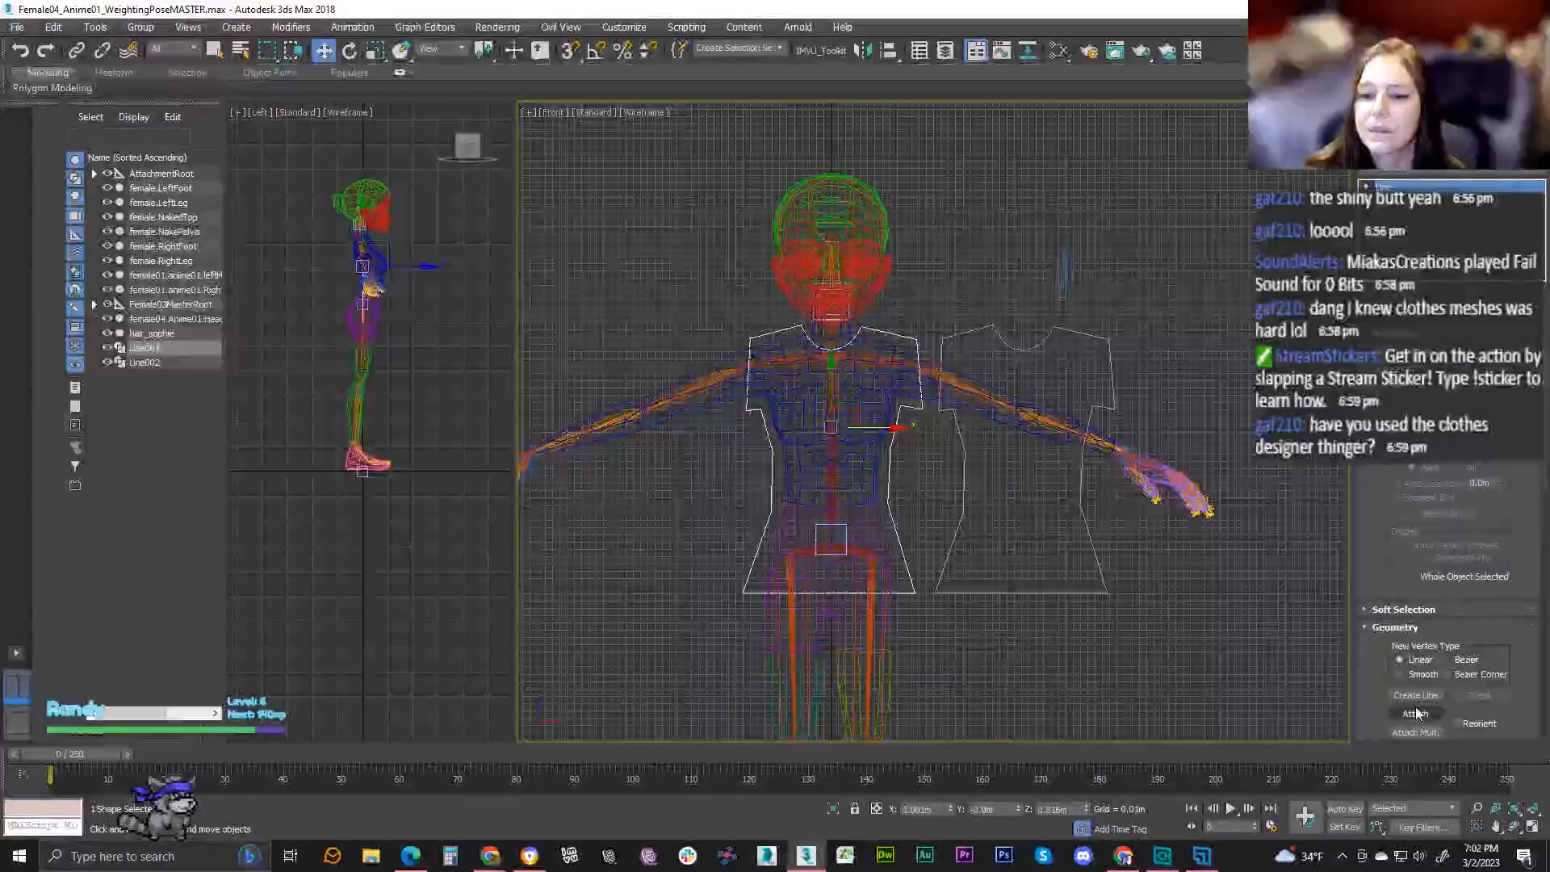
left_click(1414, 712)
left_click(1068, 595)
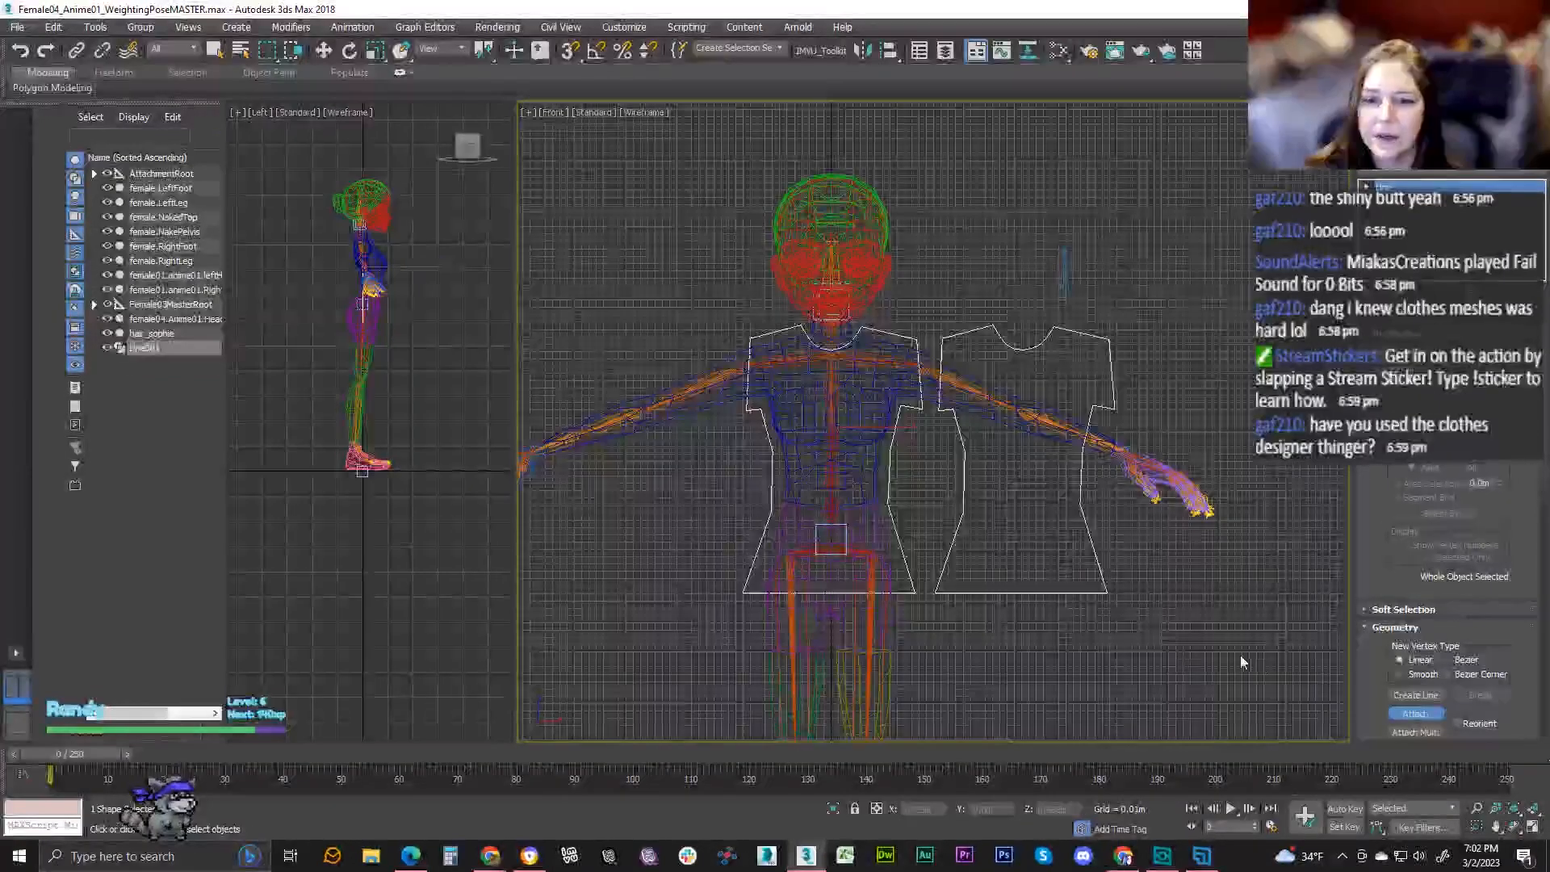
right_click(1140, 703)
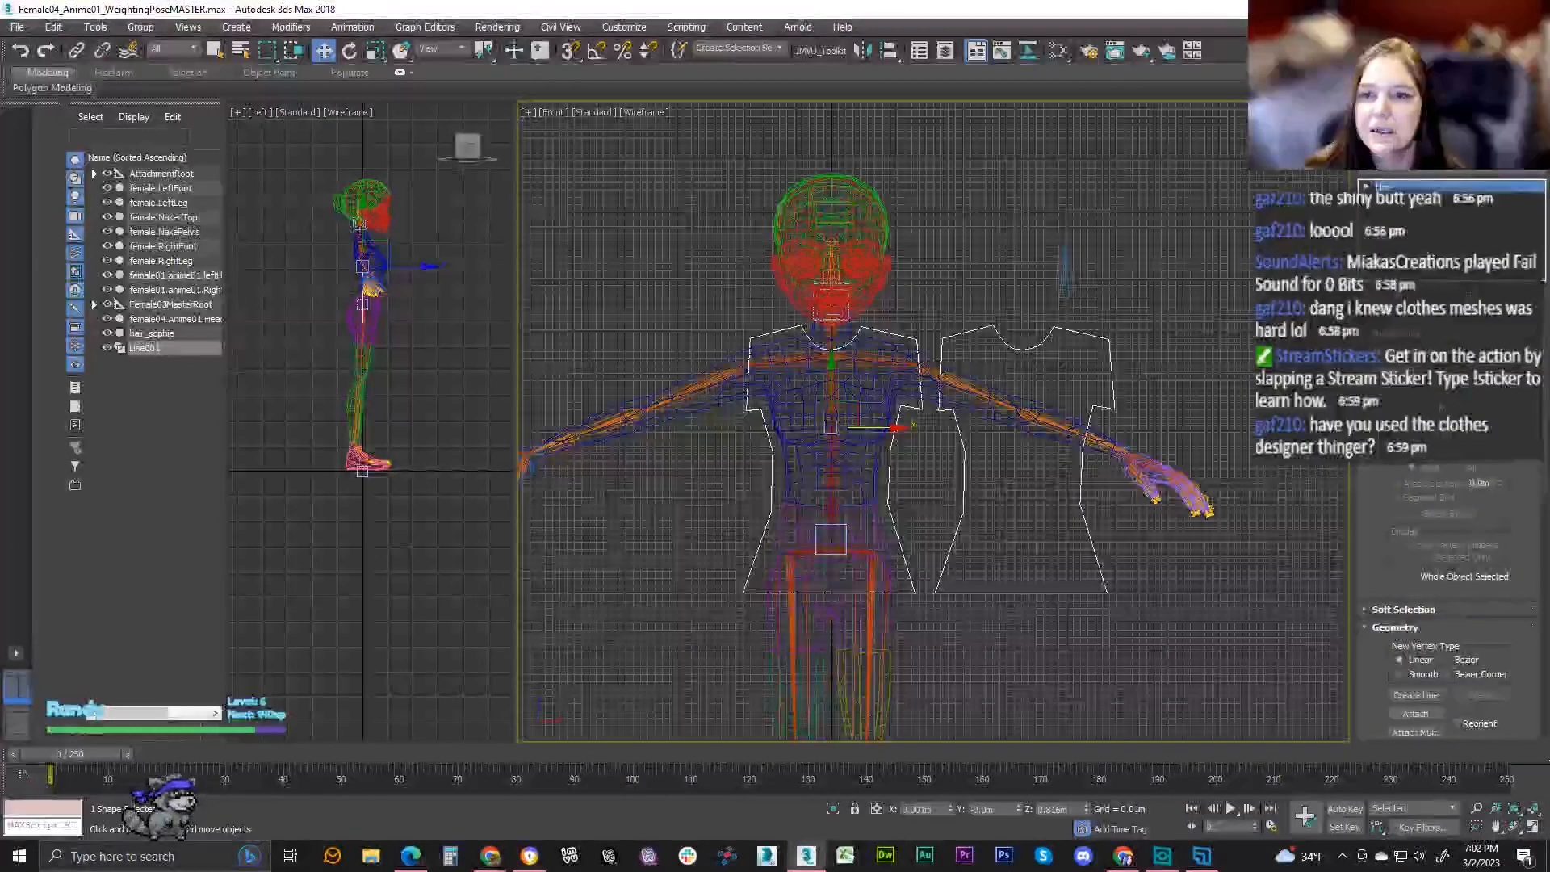
- Select all vertices of both attached shirt outlines and break them so every edge becomes a separate segment
key("1")
left_click_drag(713, 239, 1174, 676)
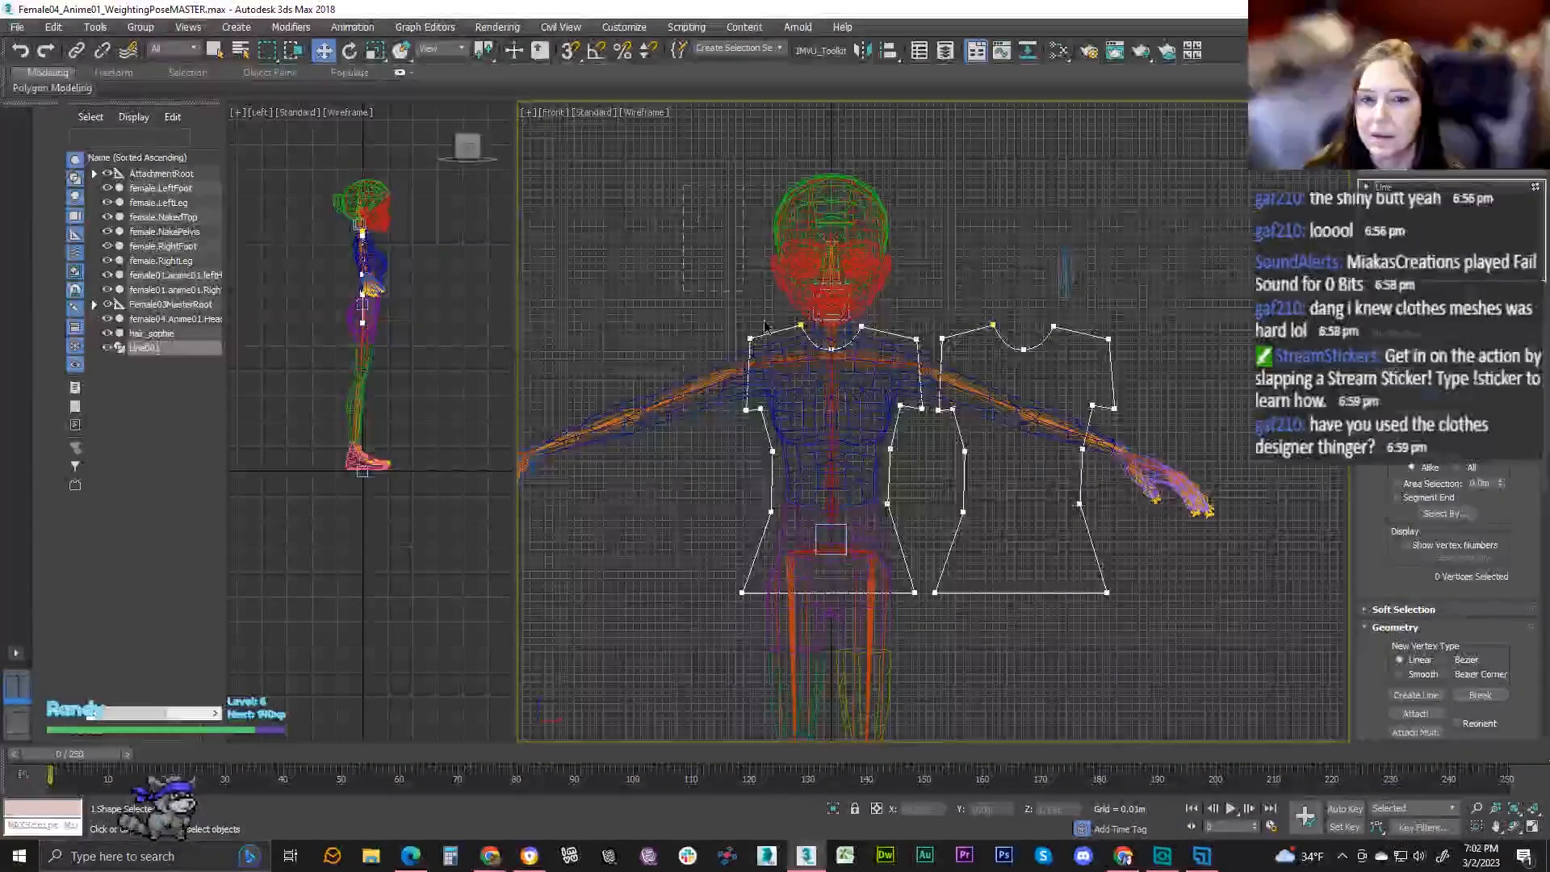
left_click_drag(585, 248, 1340, 686)
left_click(649, 271)
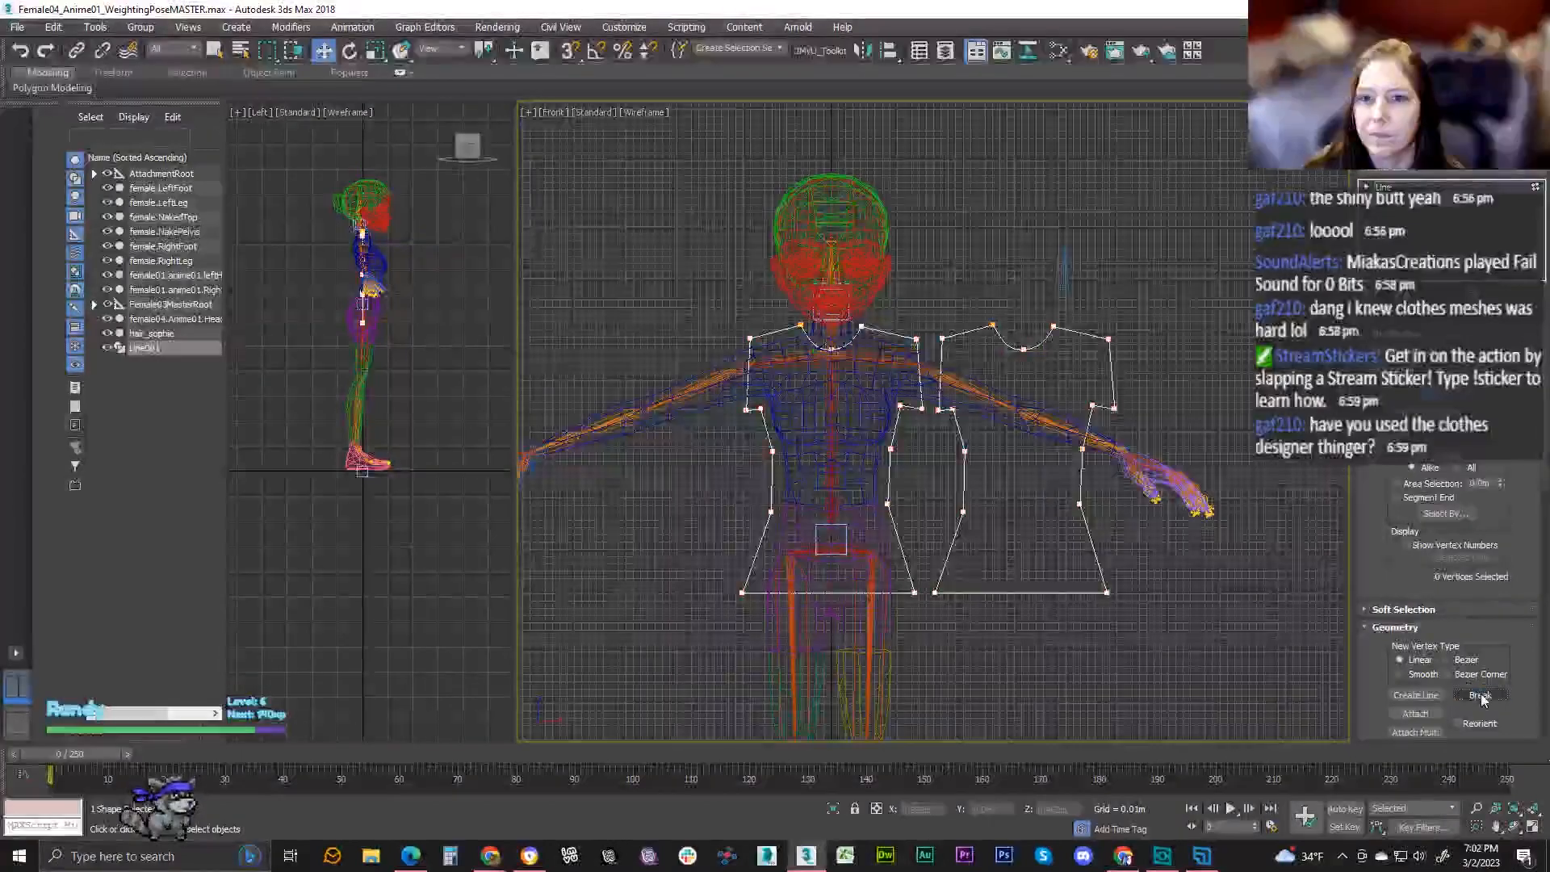
left_click_drag(1146, 629, 1185, 652)
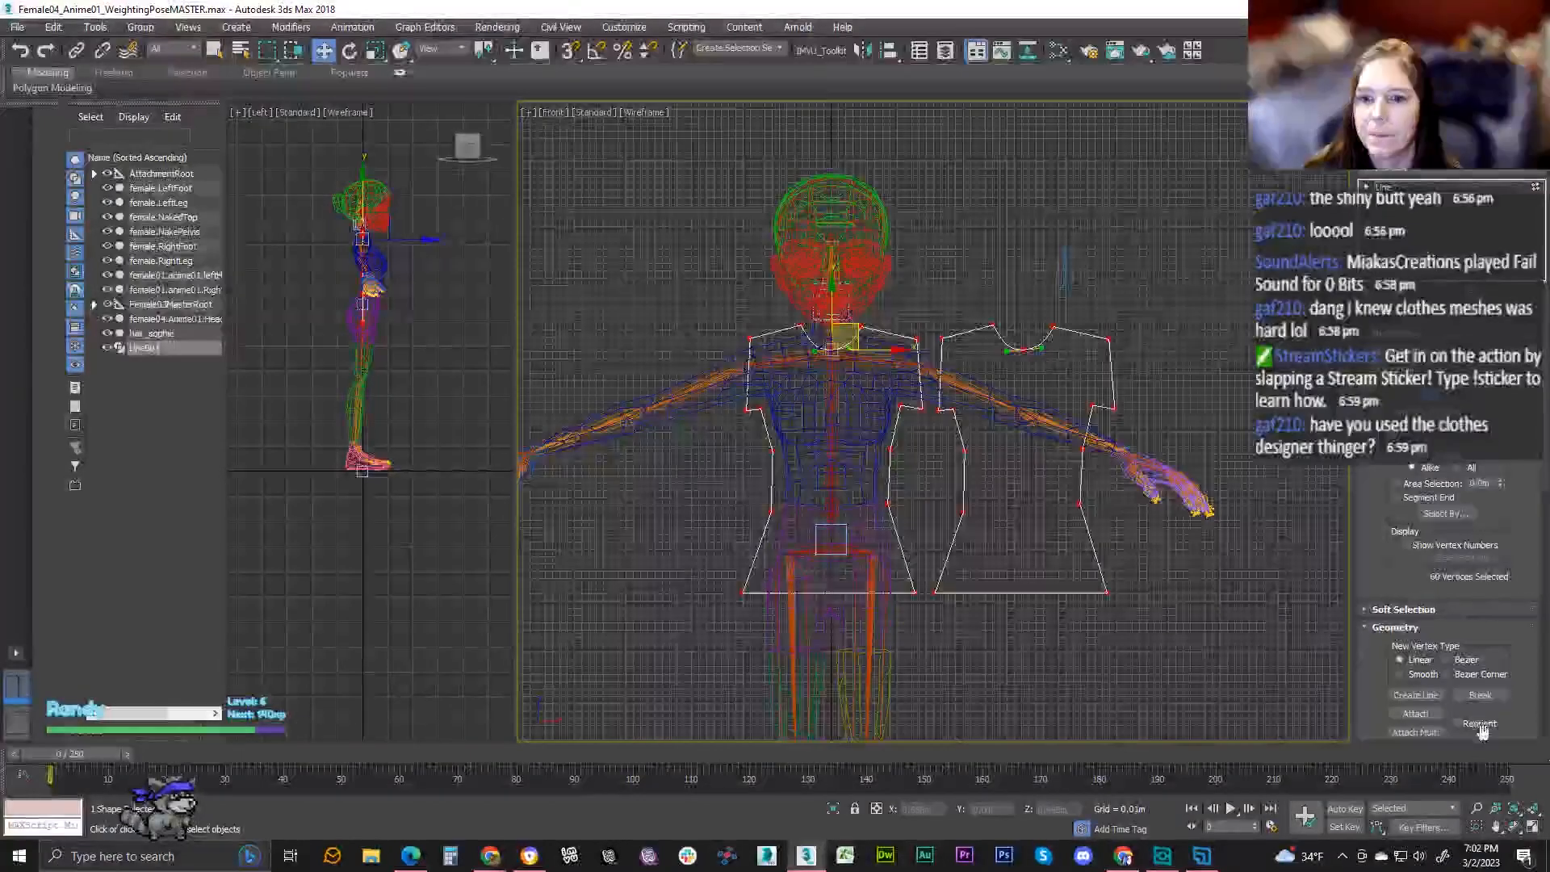
left_click(1487, 696)
left_click_drag(721, 257, 1185, 638)
left_click(1455, 694)
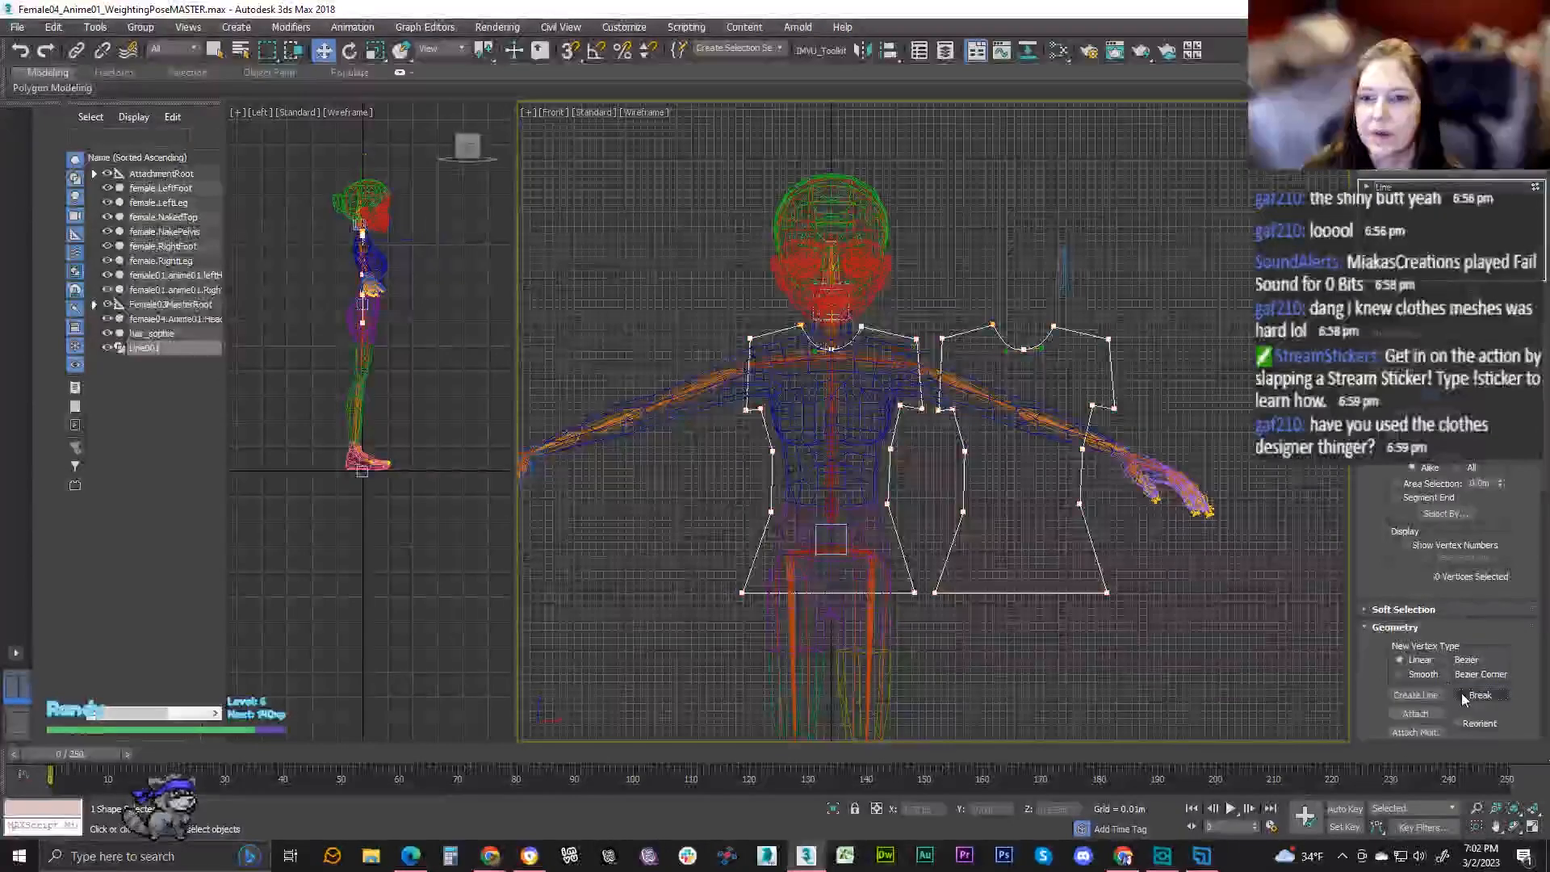
- Apply the Garment Maker modifier to Line001 to mesh both shirt outlines into cloth panels
left_click(1536, 185)
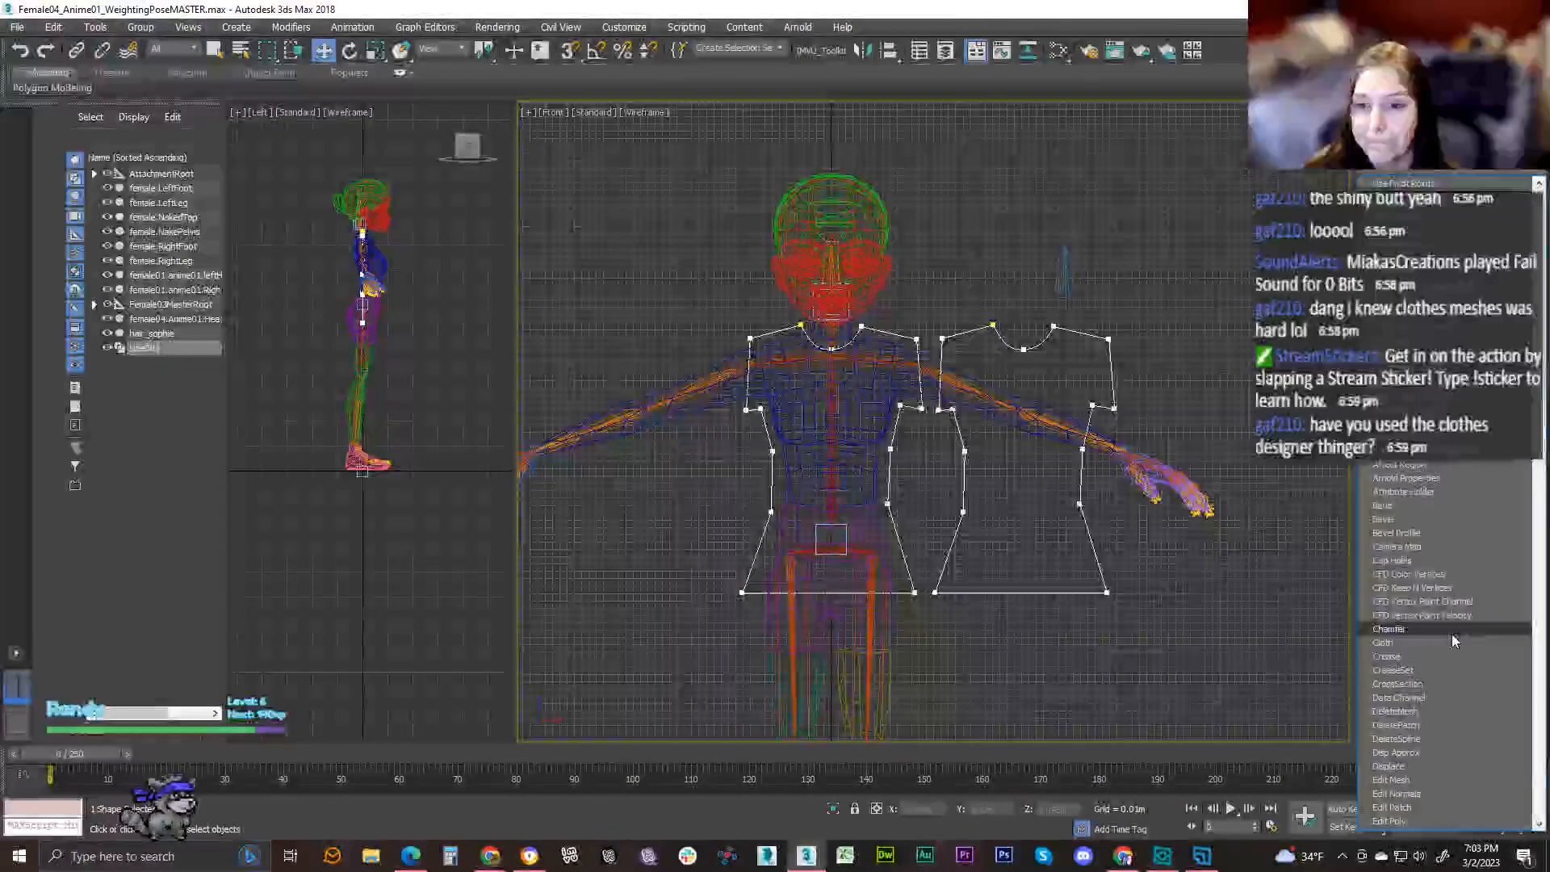
scroll(1451, 633, "down", 1)
scroll(1451, 633, "down", 3)
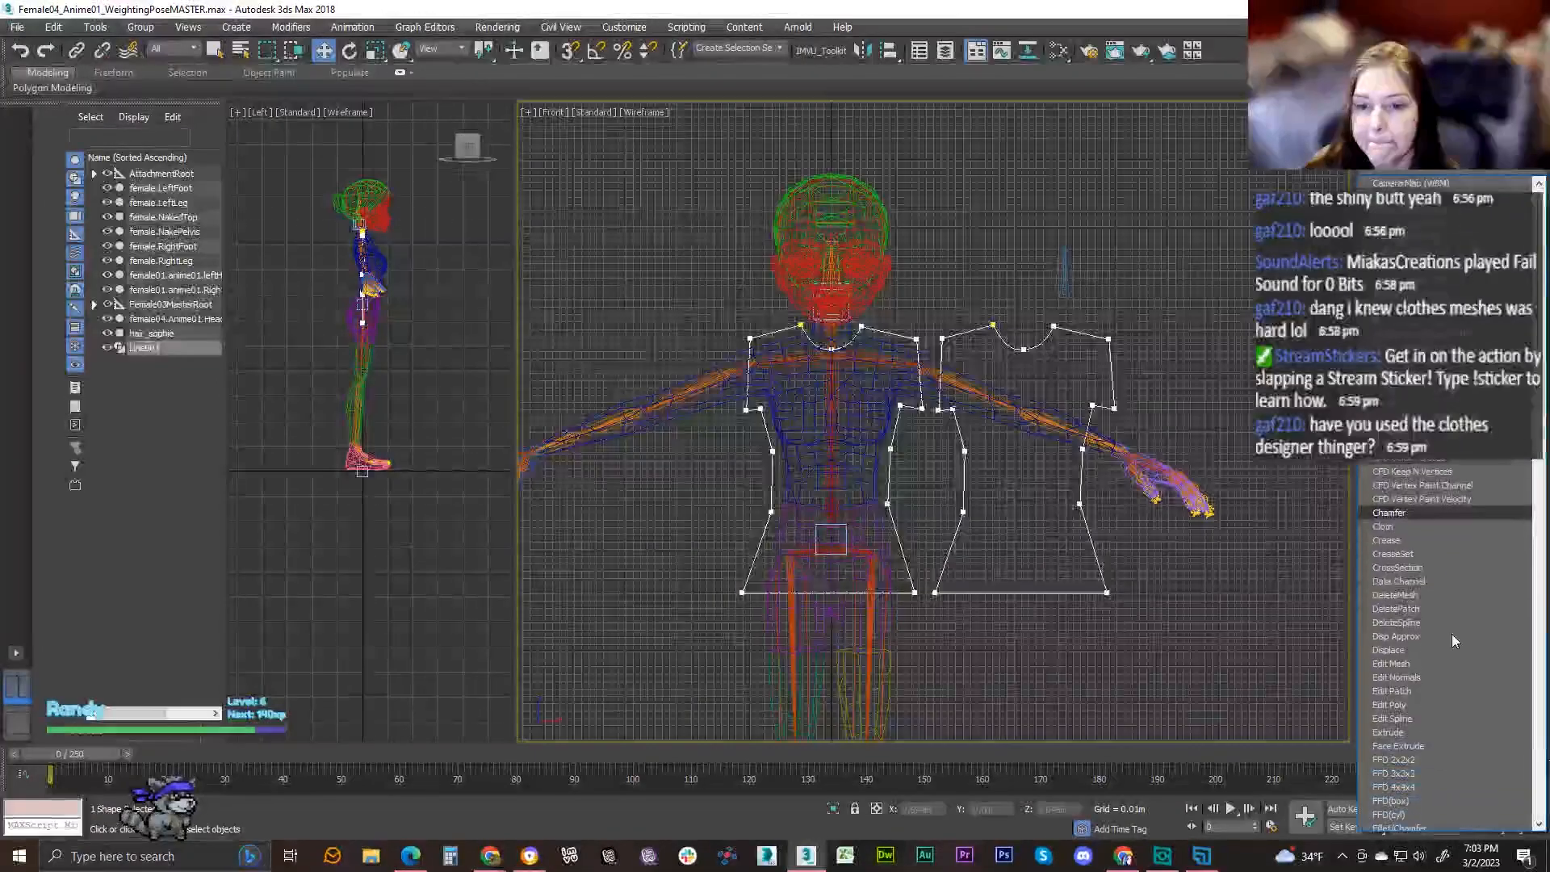
scroll(1451, 632, "down", 2)
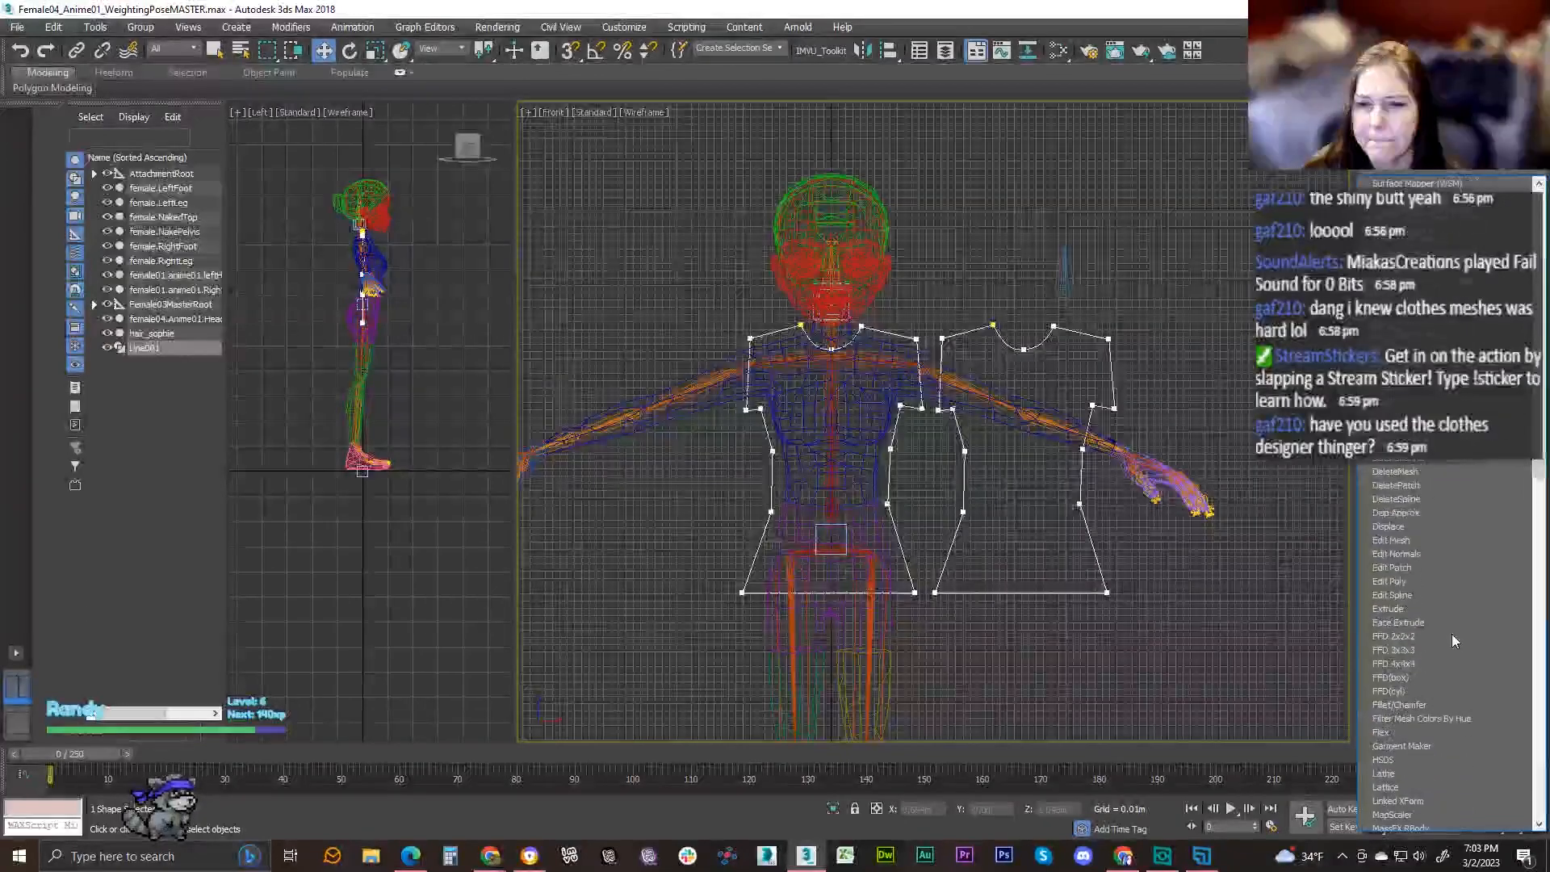
left_click(1431, 748)
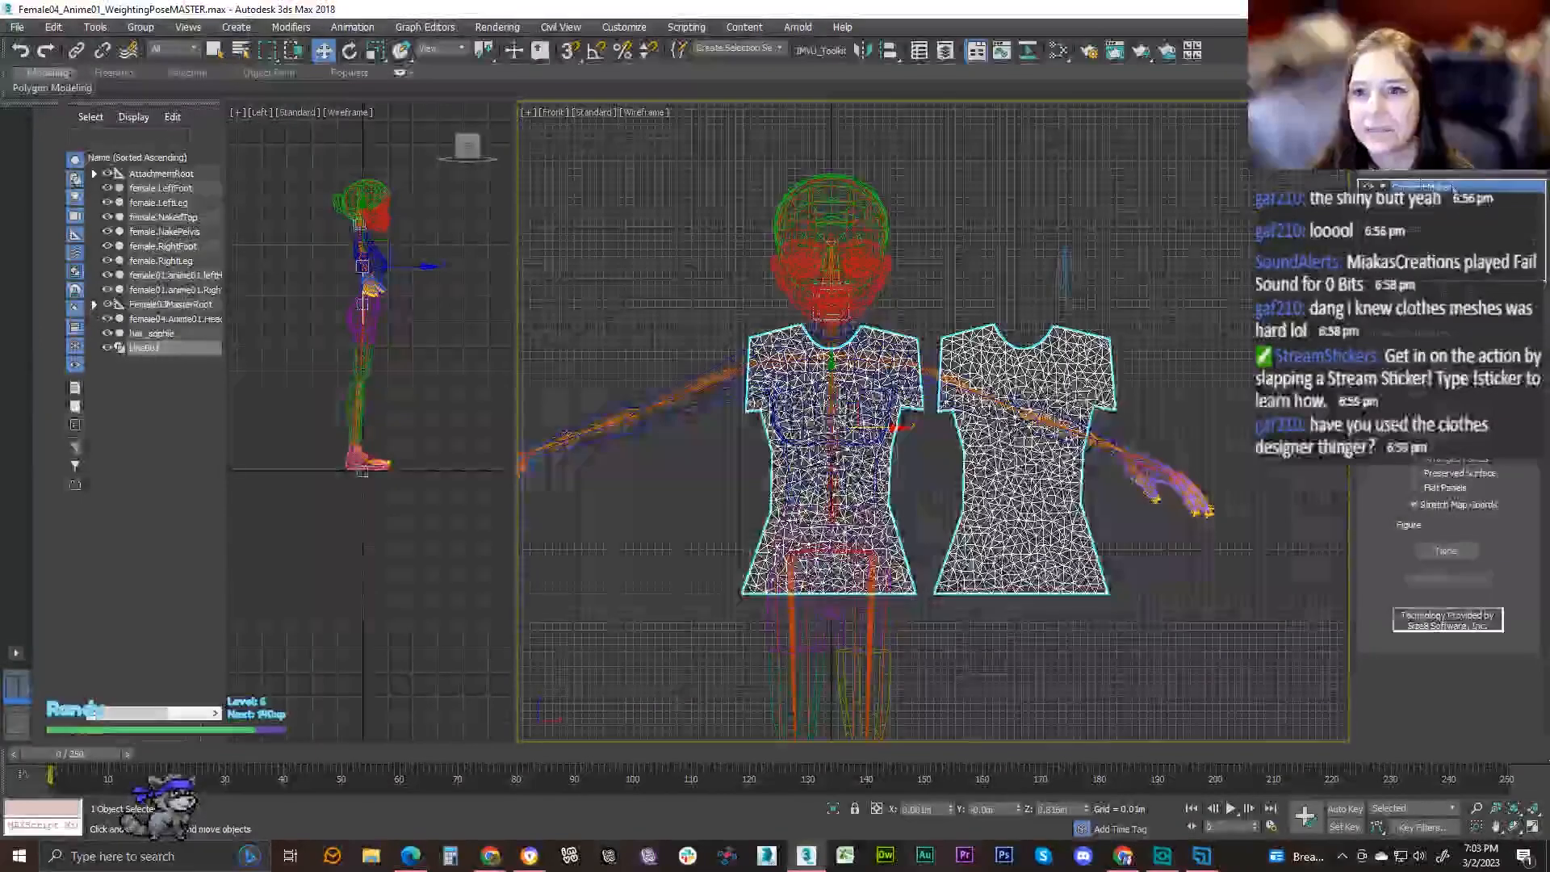
- Enter Garment Maker's Panels level, enlarge the figure in the Left view, and switch the Front viewport to a shaded Perspective view
left_click(1420, 213)
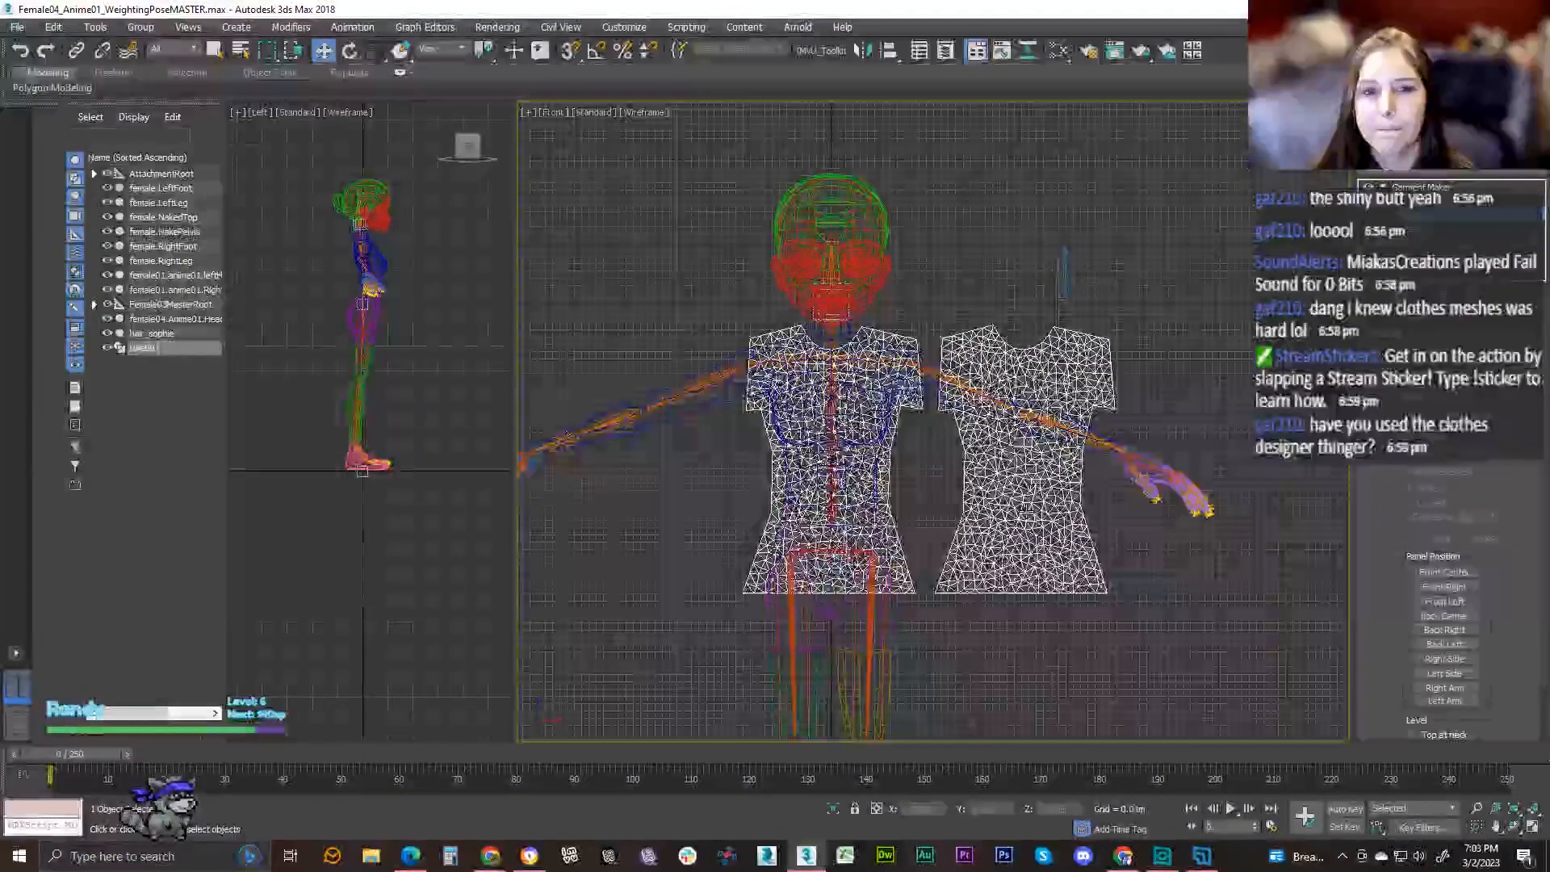
middle_click_drag(405, 456, 433, 527)
scroll(370, 356, "up", 5)
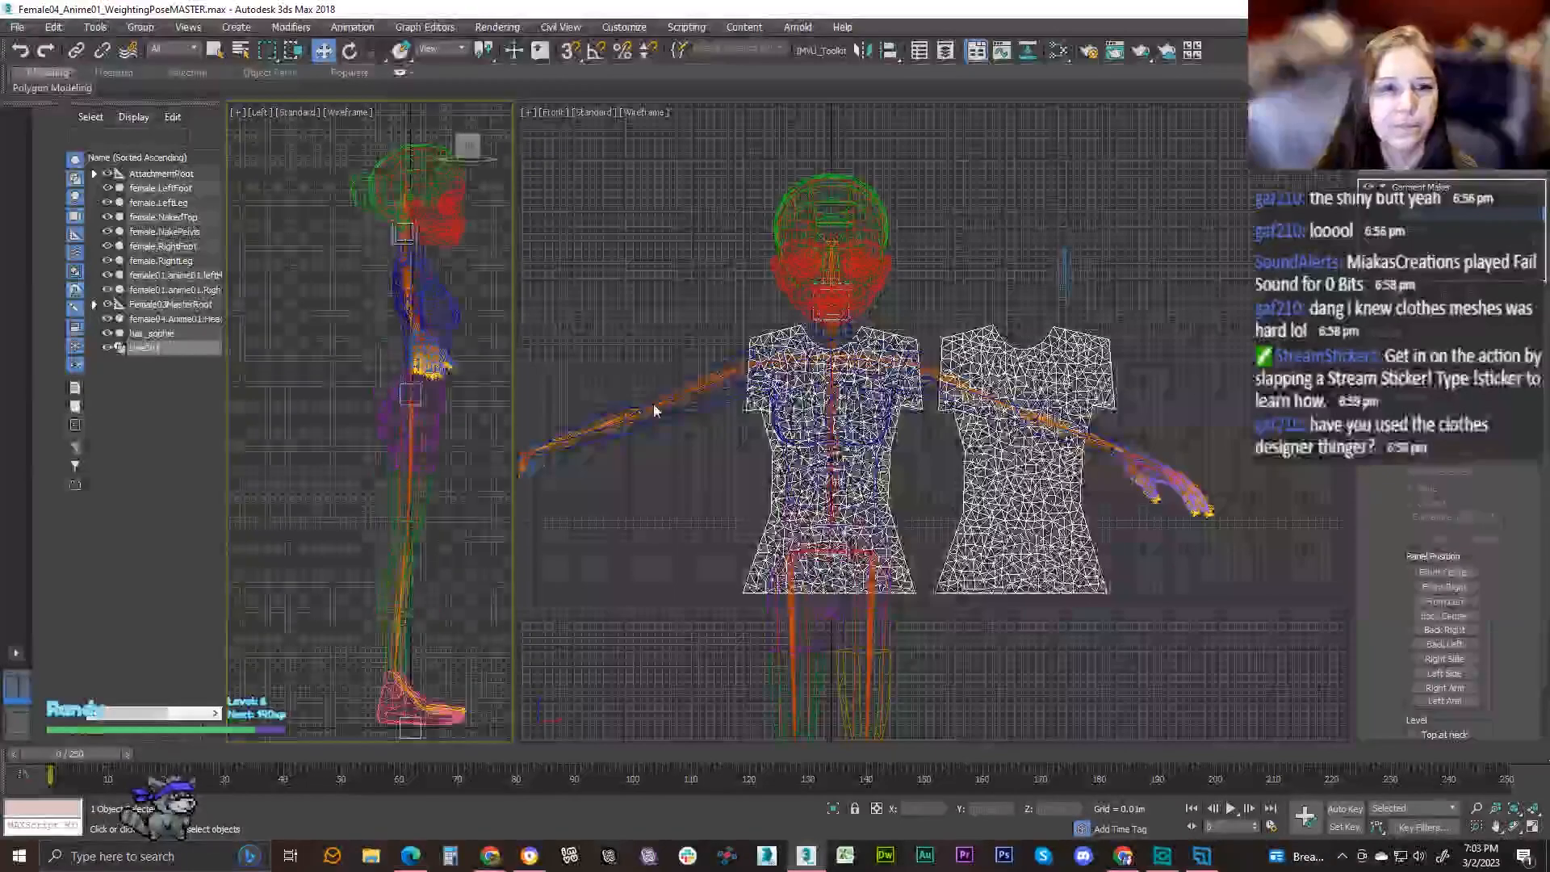
scroll(655, 410, "down", 2)
middle_click_drag(693, 409, 705, 414)
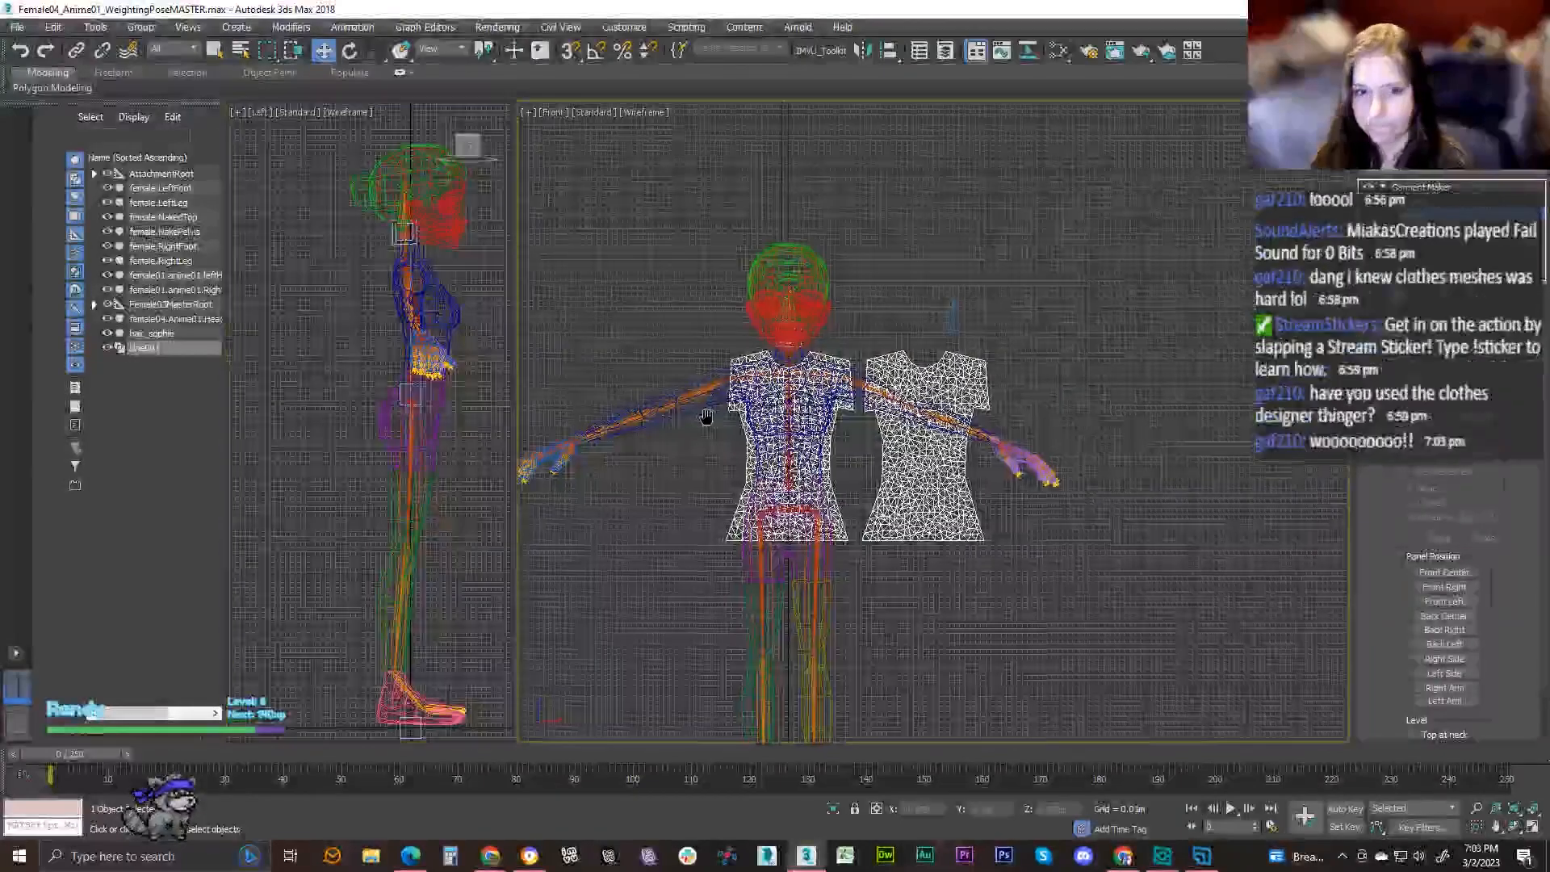
key("p")
middle_click_drag(707, 477, 763, 455)
key("F3")
left_click(1343, 185)
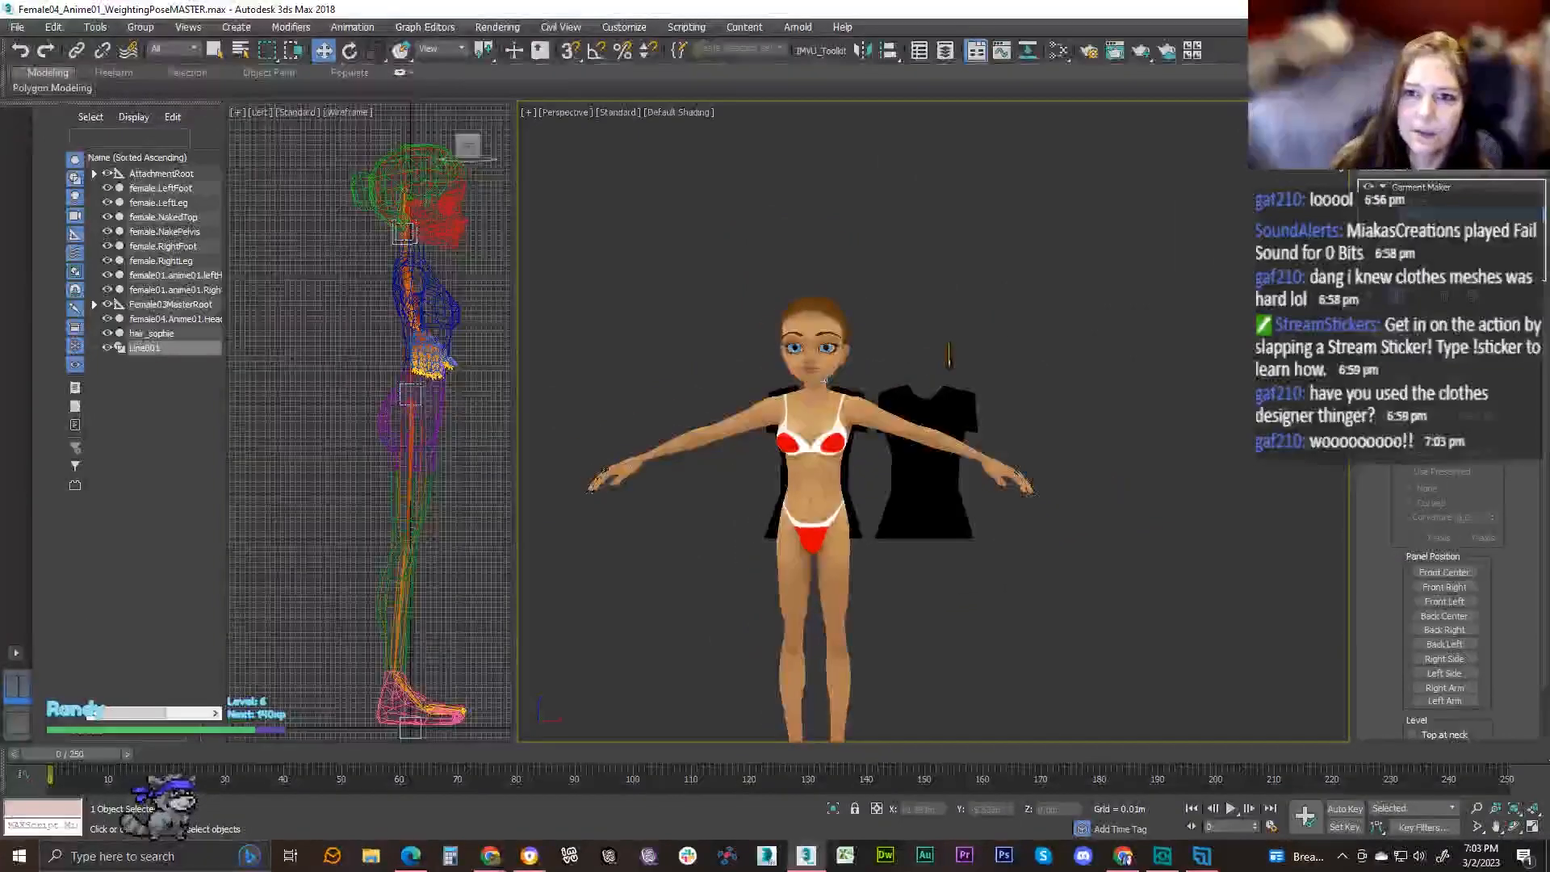
- Select the shirt panel overlapping the body and move it forward in the Left view until it stands in front of the chest
mouse_move(826, 379)
middle_mouse_down("alt")
mouse_move(904, 376)
mouse_move(823, 377)
middle_mouse_up("alt")
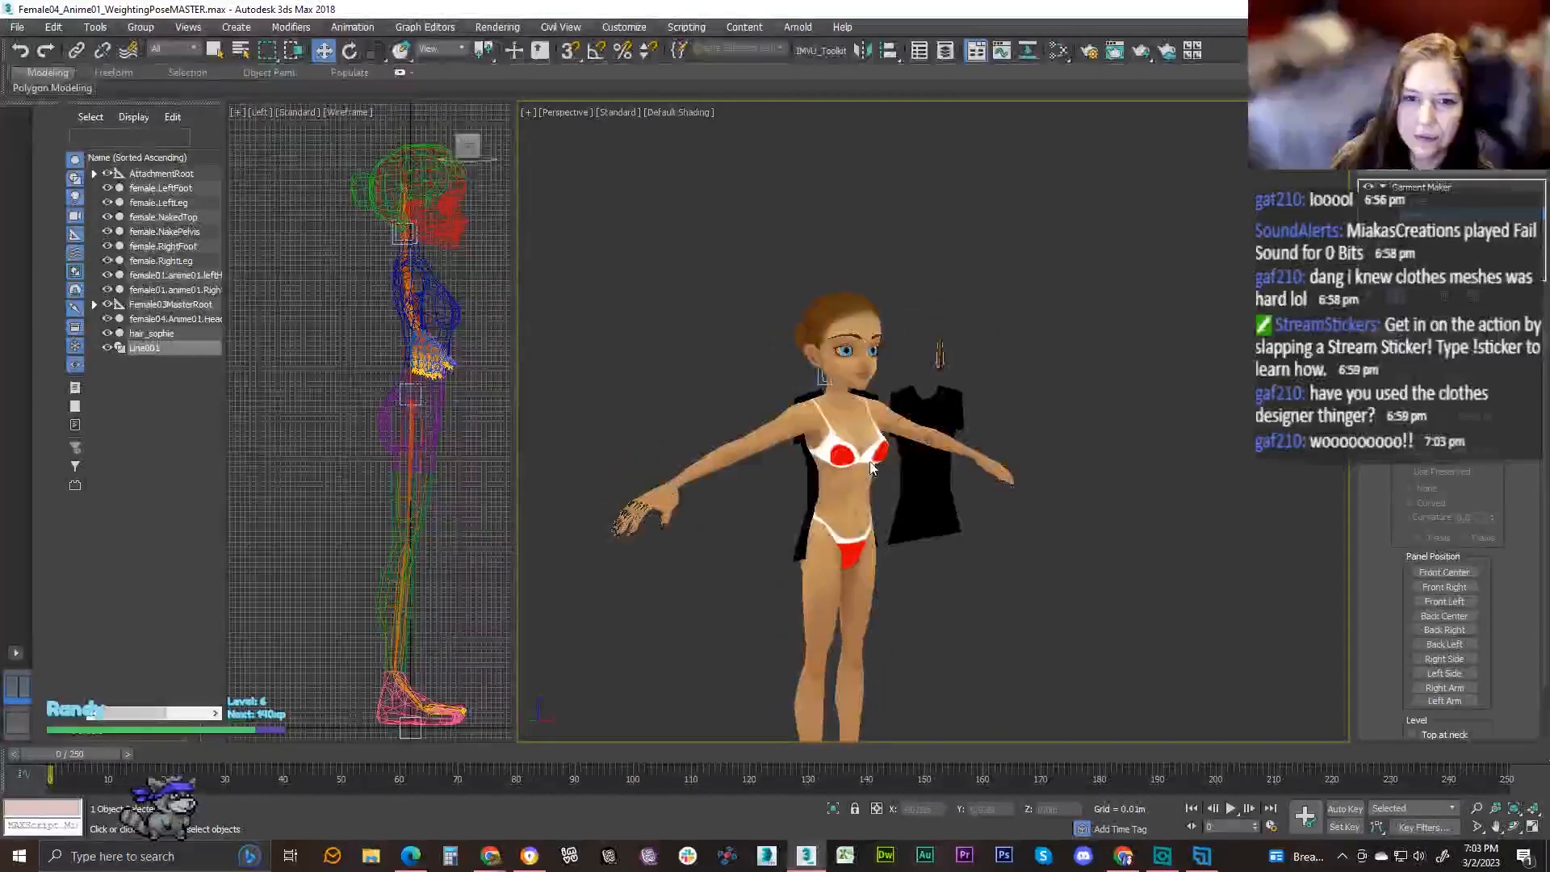
scroll(870, 466, "up", 3)
left_click(804, 496)
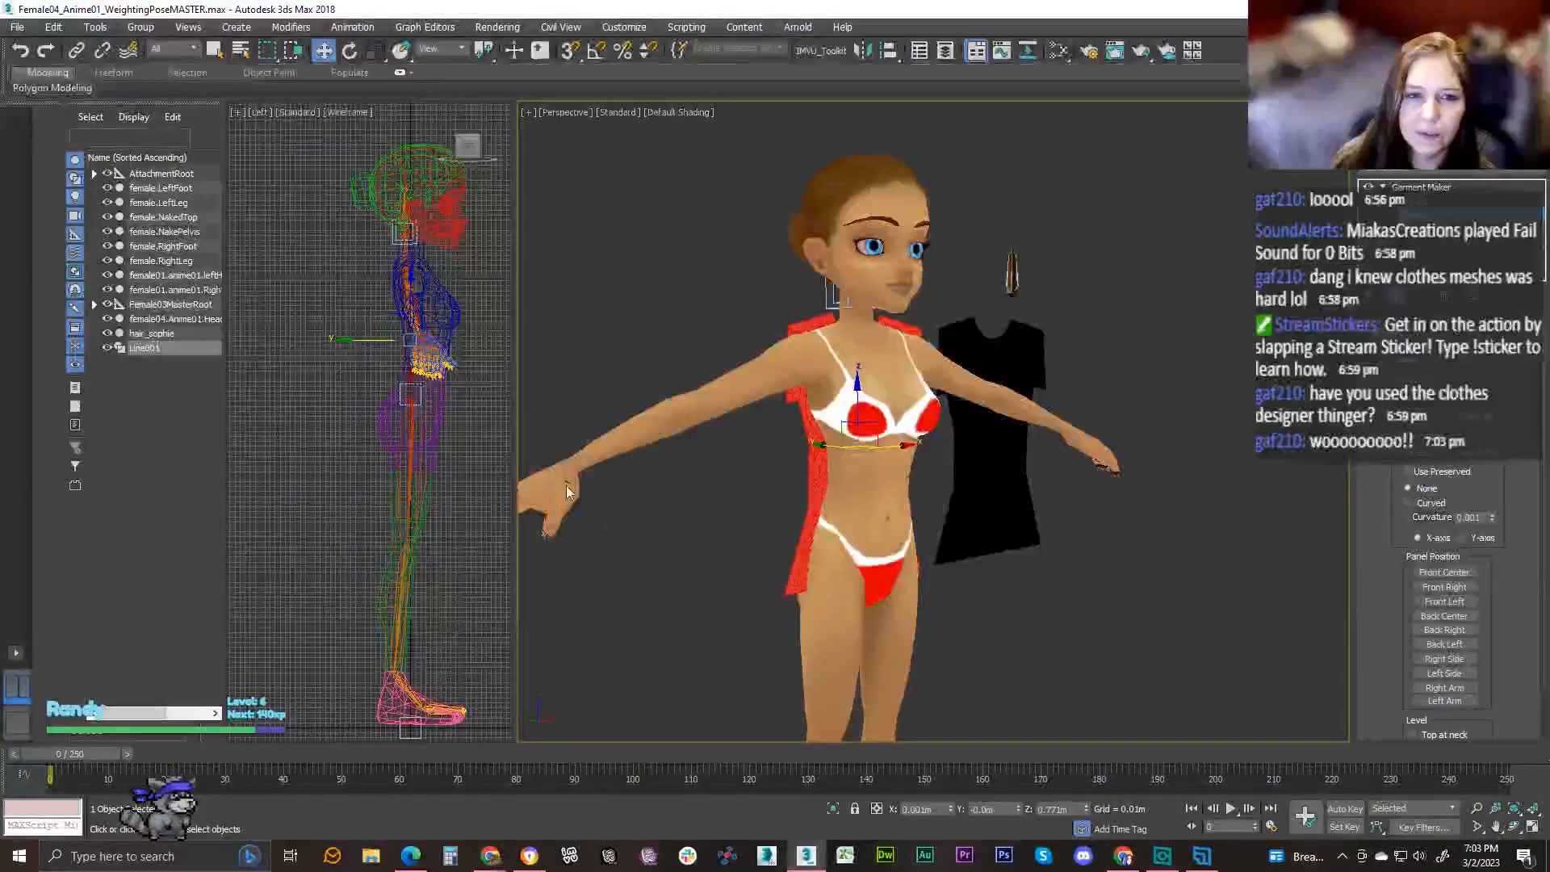
middle_click_drag(442, 378, 374, 418)
left_click_drag(398, 381, 457, 382)
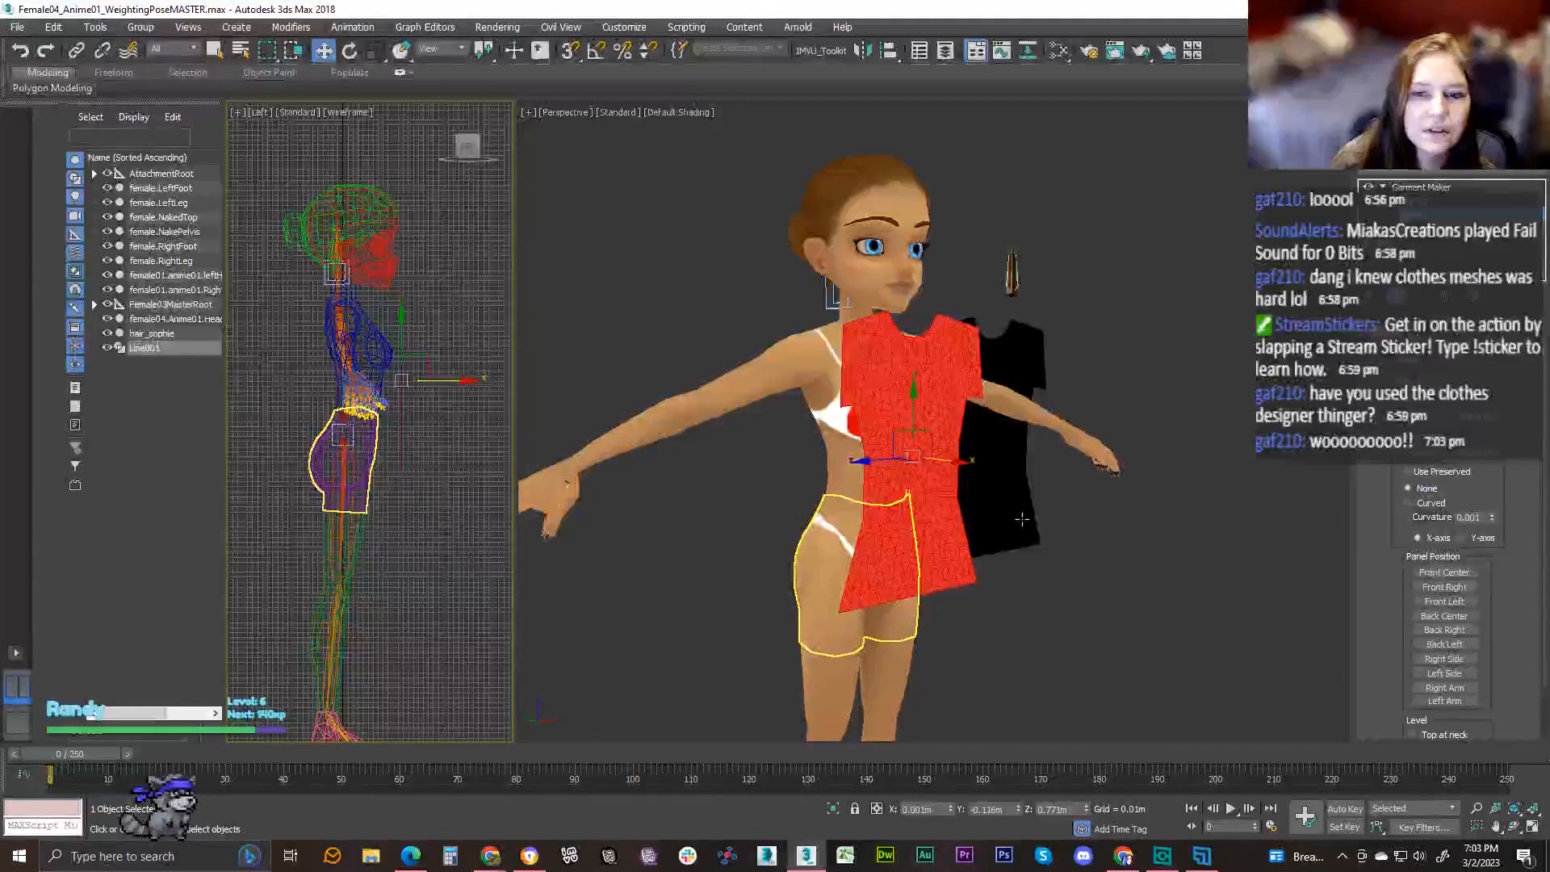
- Select the second shirt panel beside the body and show both panels enlarged in the shaded Front view
middle_click_drag(1021, 519, 1017, 533, "alt")
key("f")
scroll(1017, 535, "up", 4)
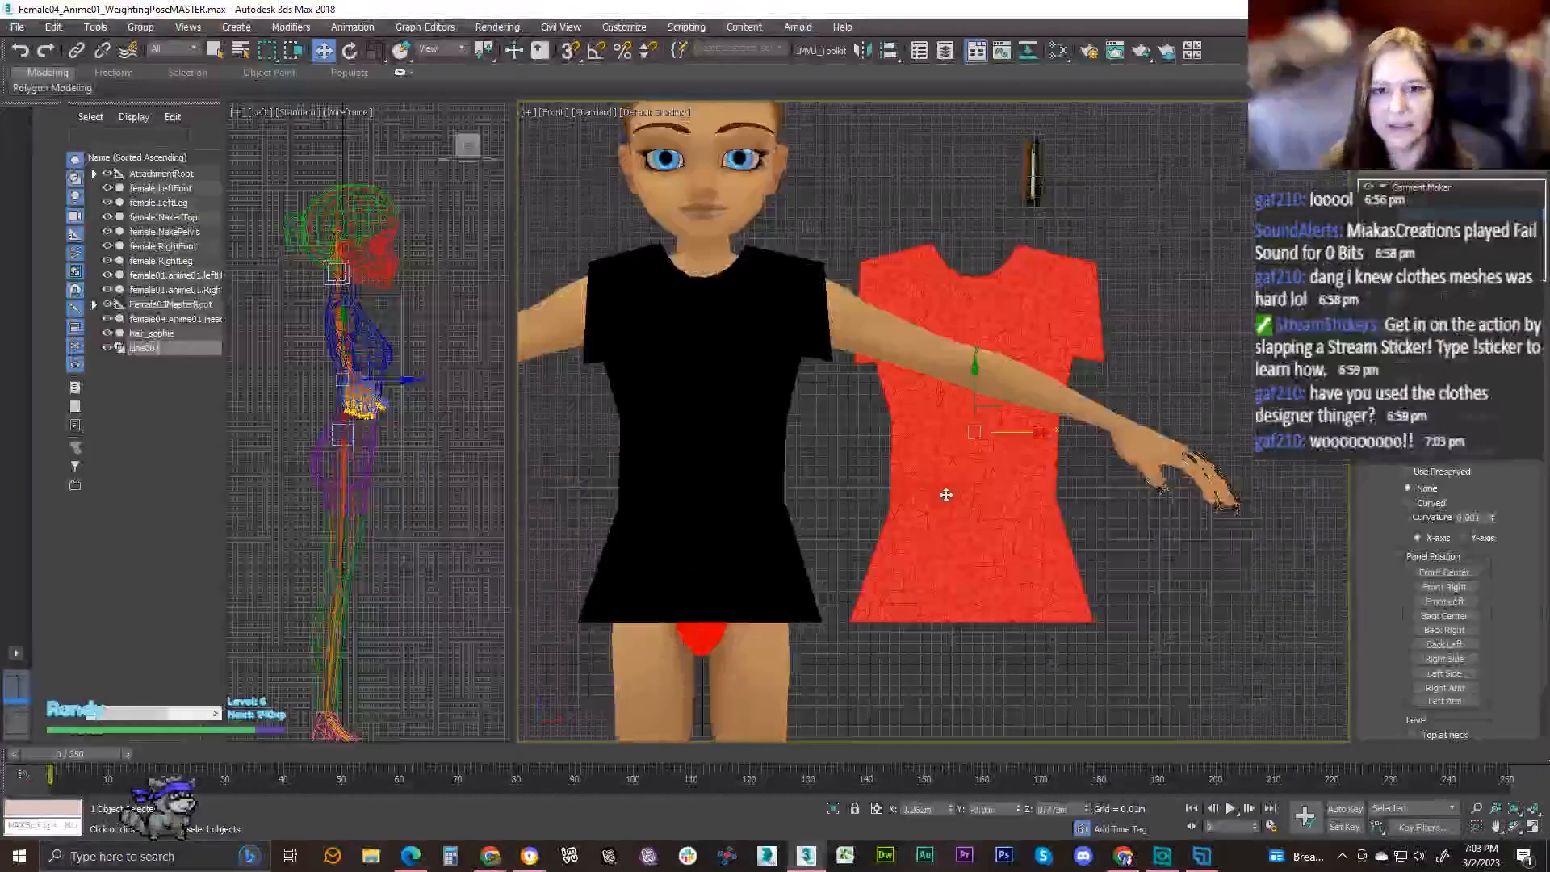
- Slide the second shirt panel along X in the front view until it lines up with the panel over the avatar's torso
left_click_drag(1021, 434, 748, 402)
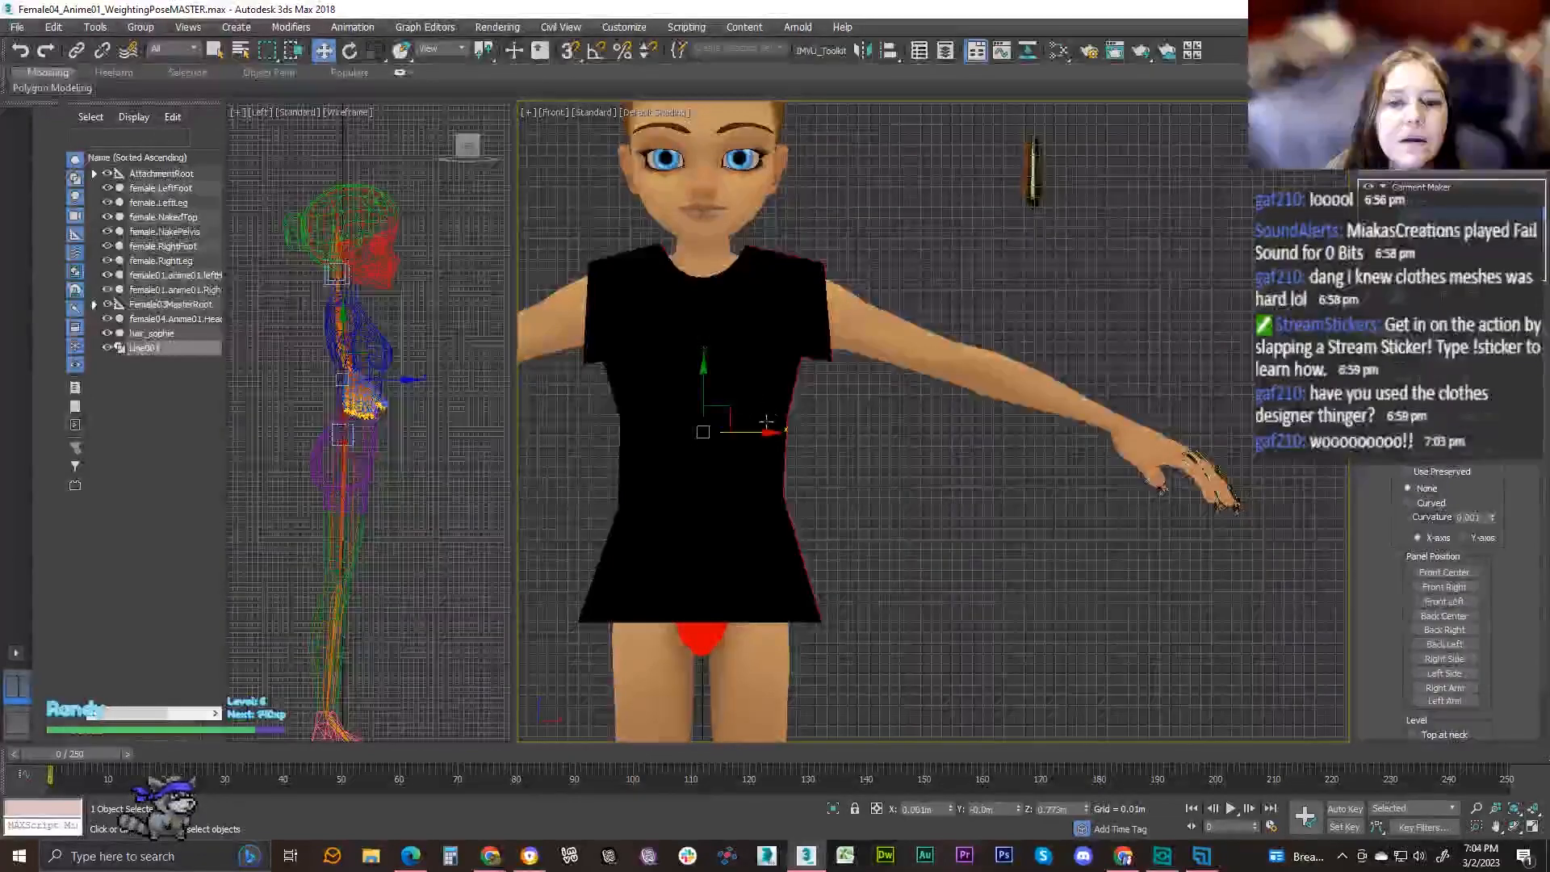
scroll(751, 403, "up", 3)
scroll(797, 479, "up", 3)
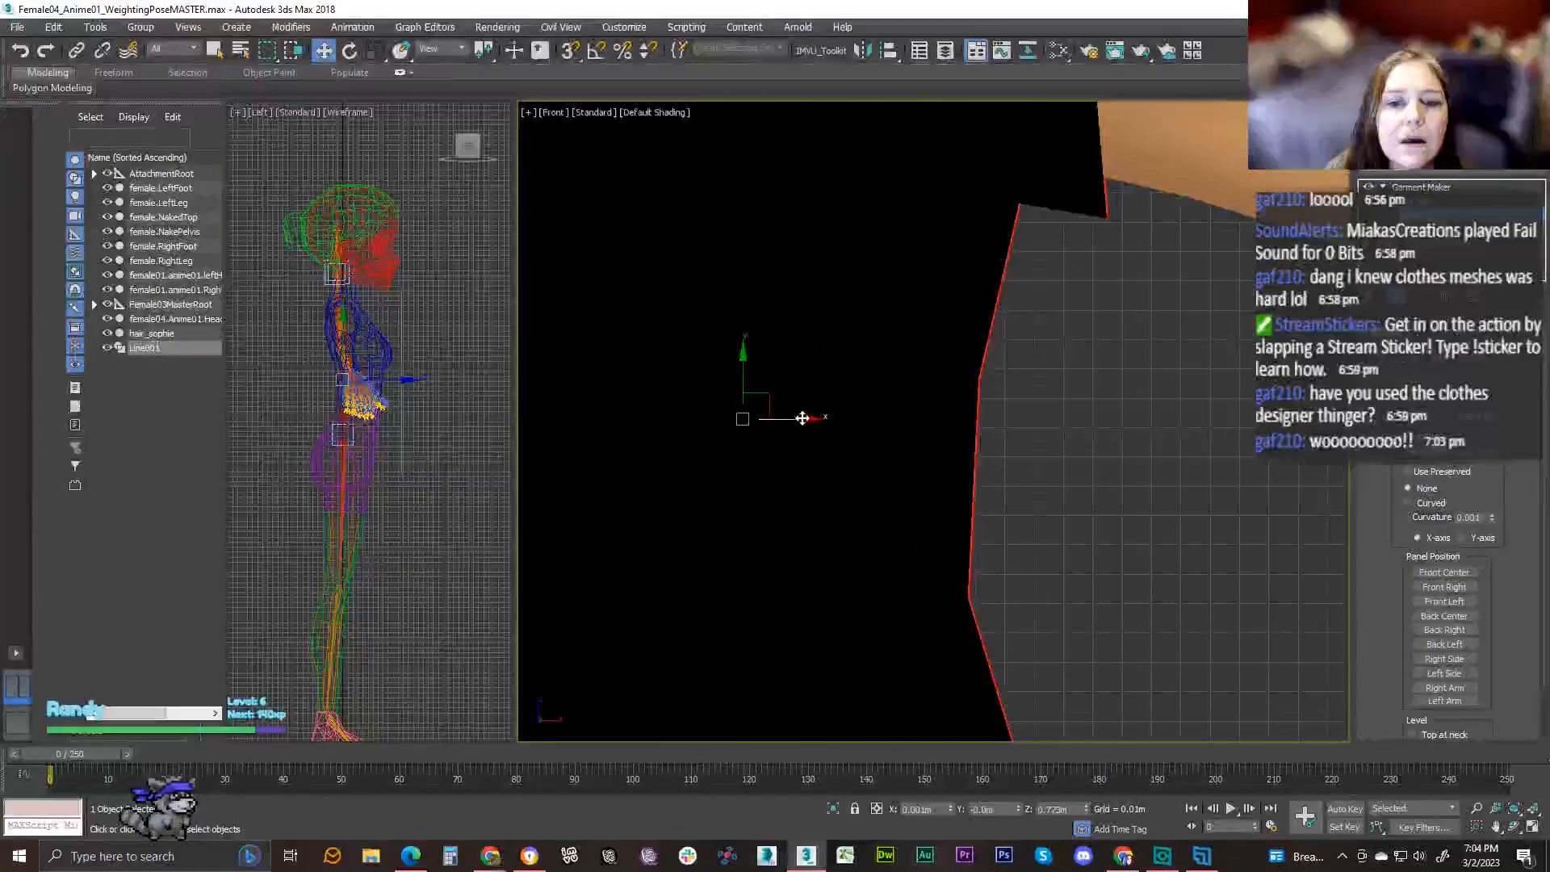
scroll(760, 473, "down", 3)
scroll(808, 477, "up", 3)
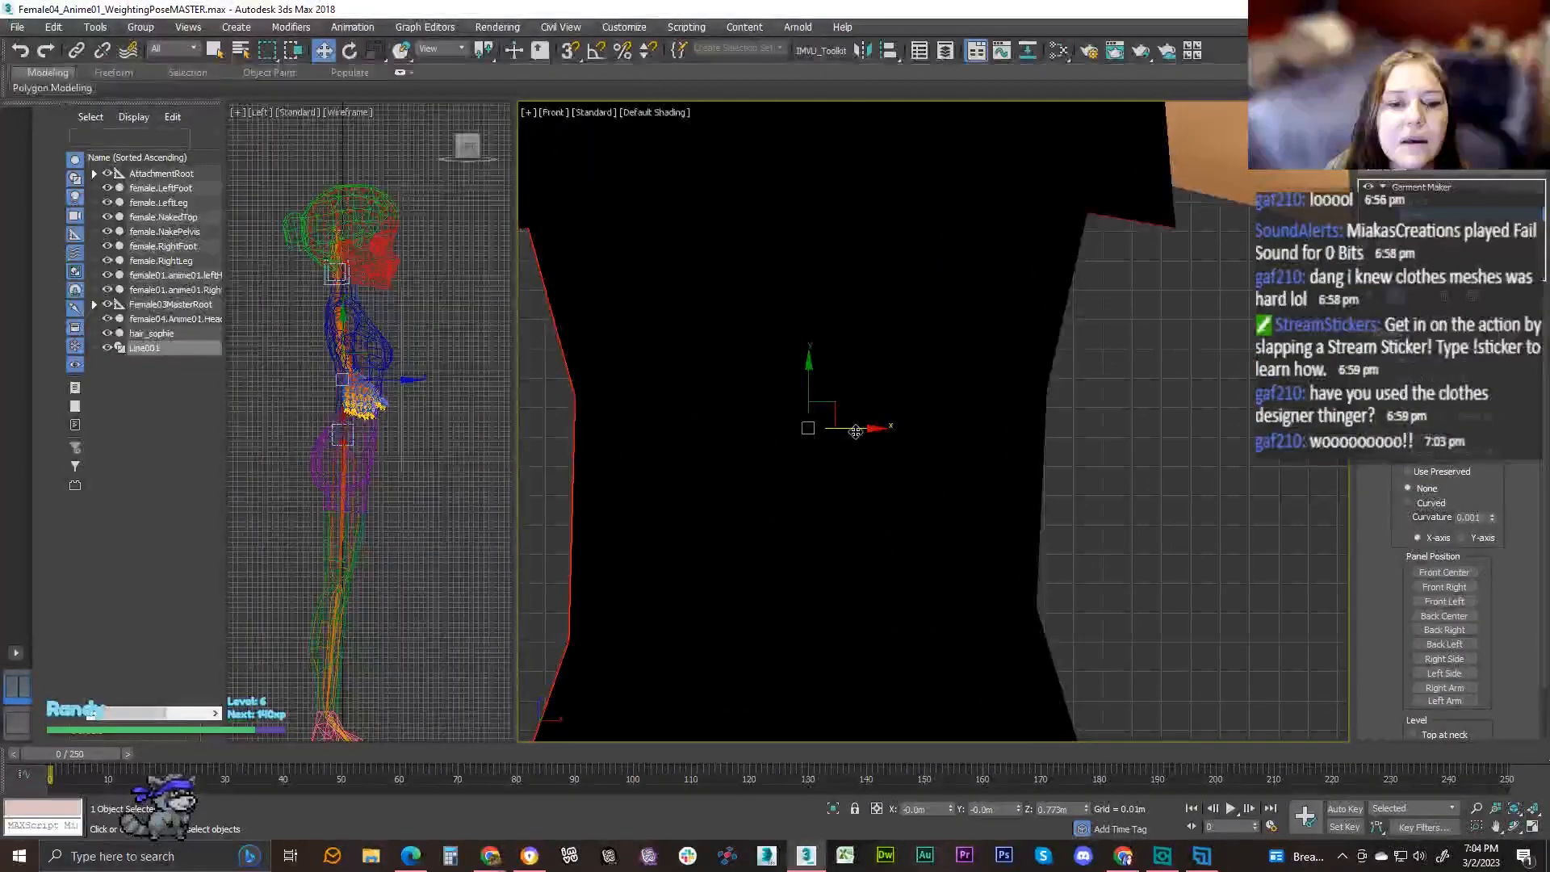
left_click(856, 432)
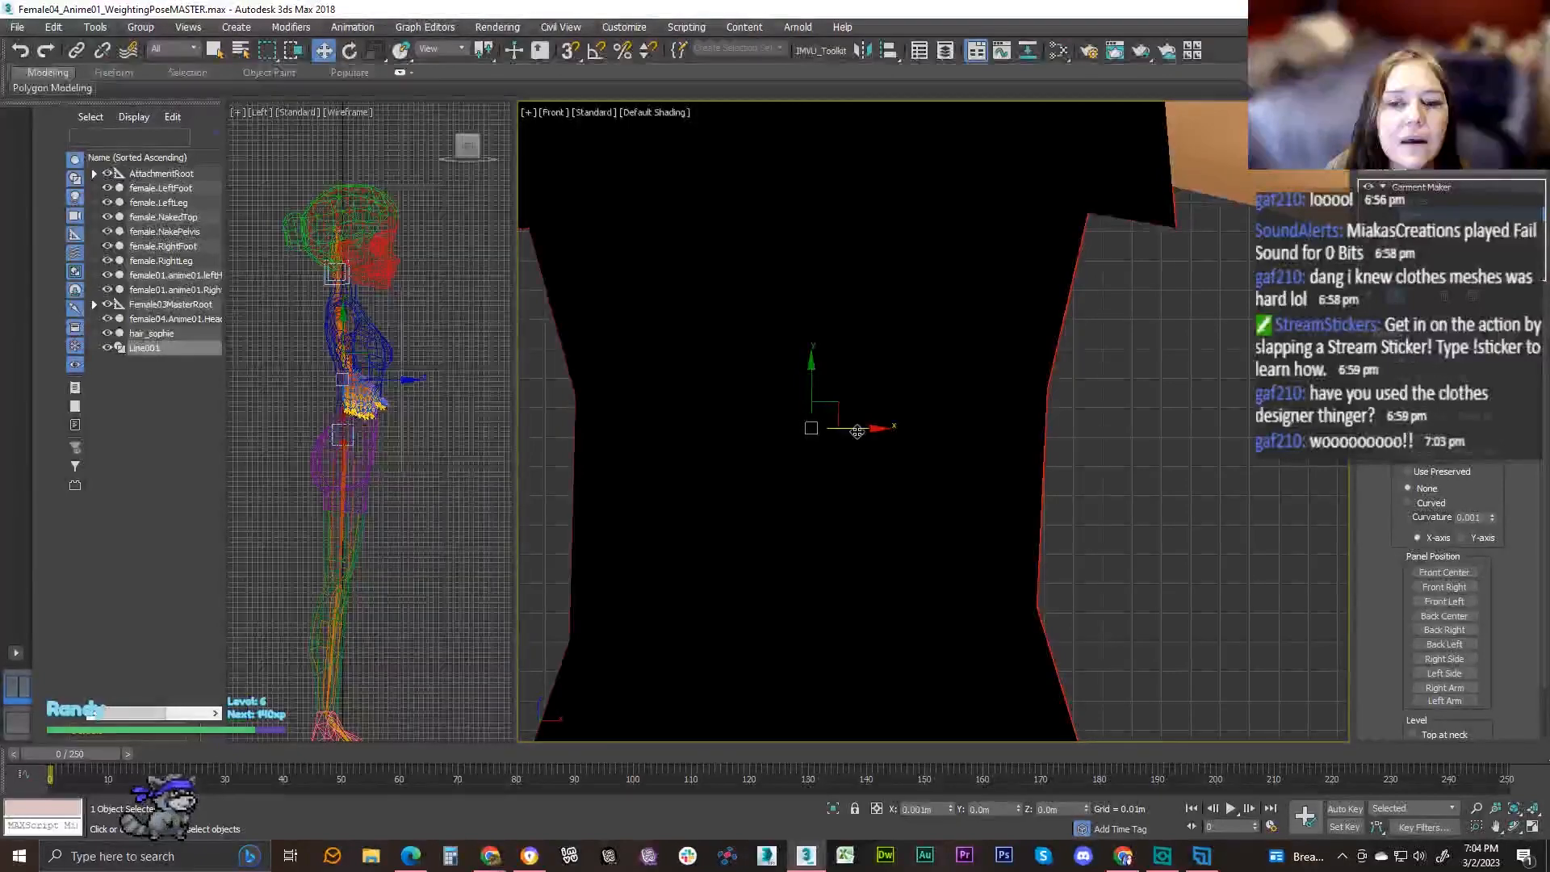
scroll(795, 546, "down", 5)
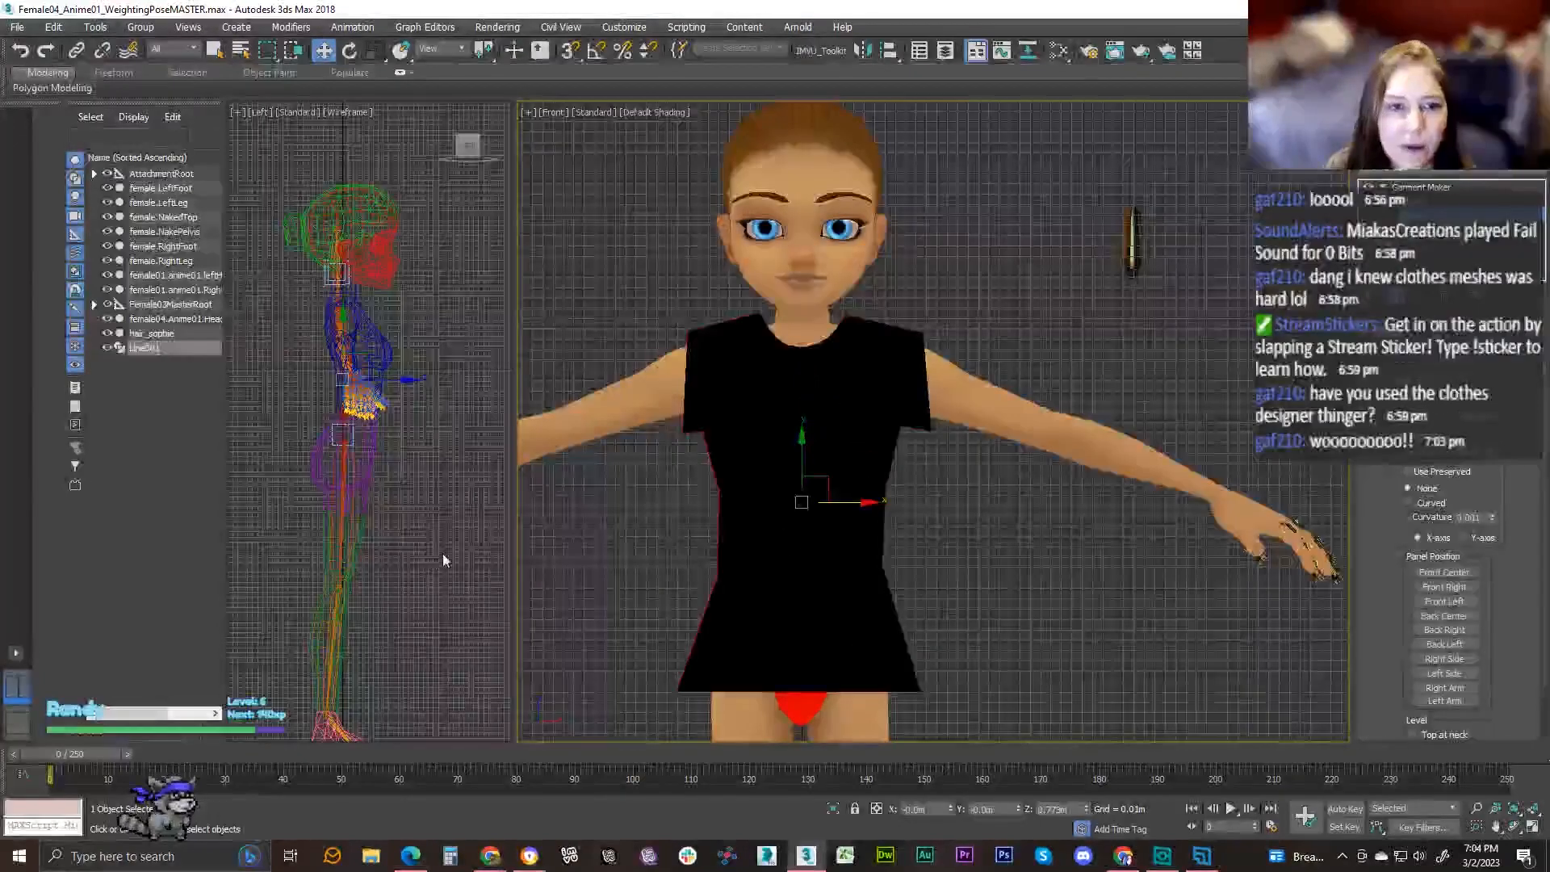
middle_click_drag(668, 485, 708, 512)
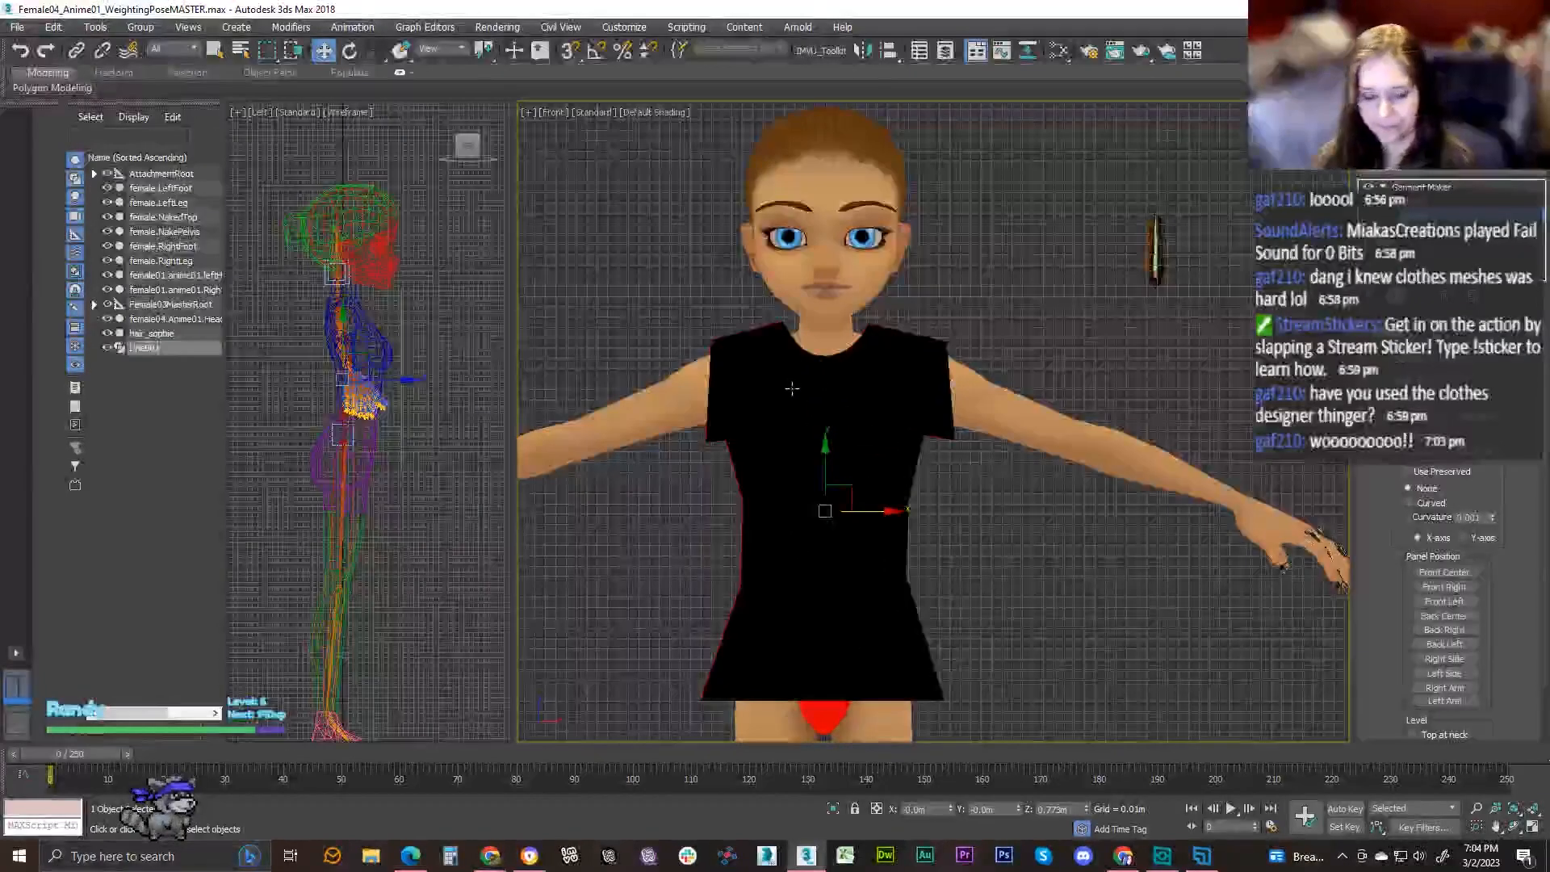
- In the perspective view, move the back shirt panel backward along Y until it sits clear behind the avatar's body
key("p")
scroll(865, 389, "down", 3)
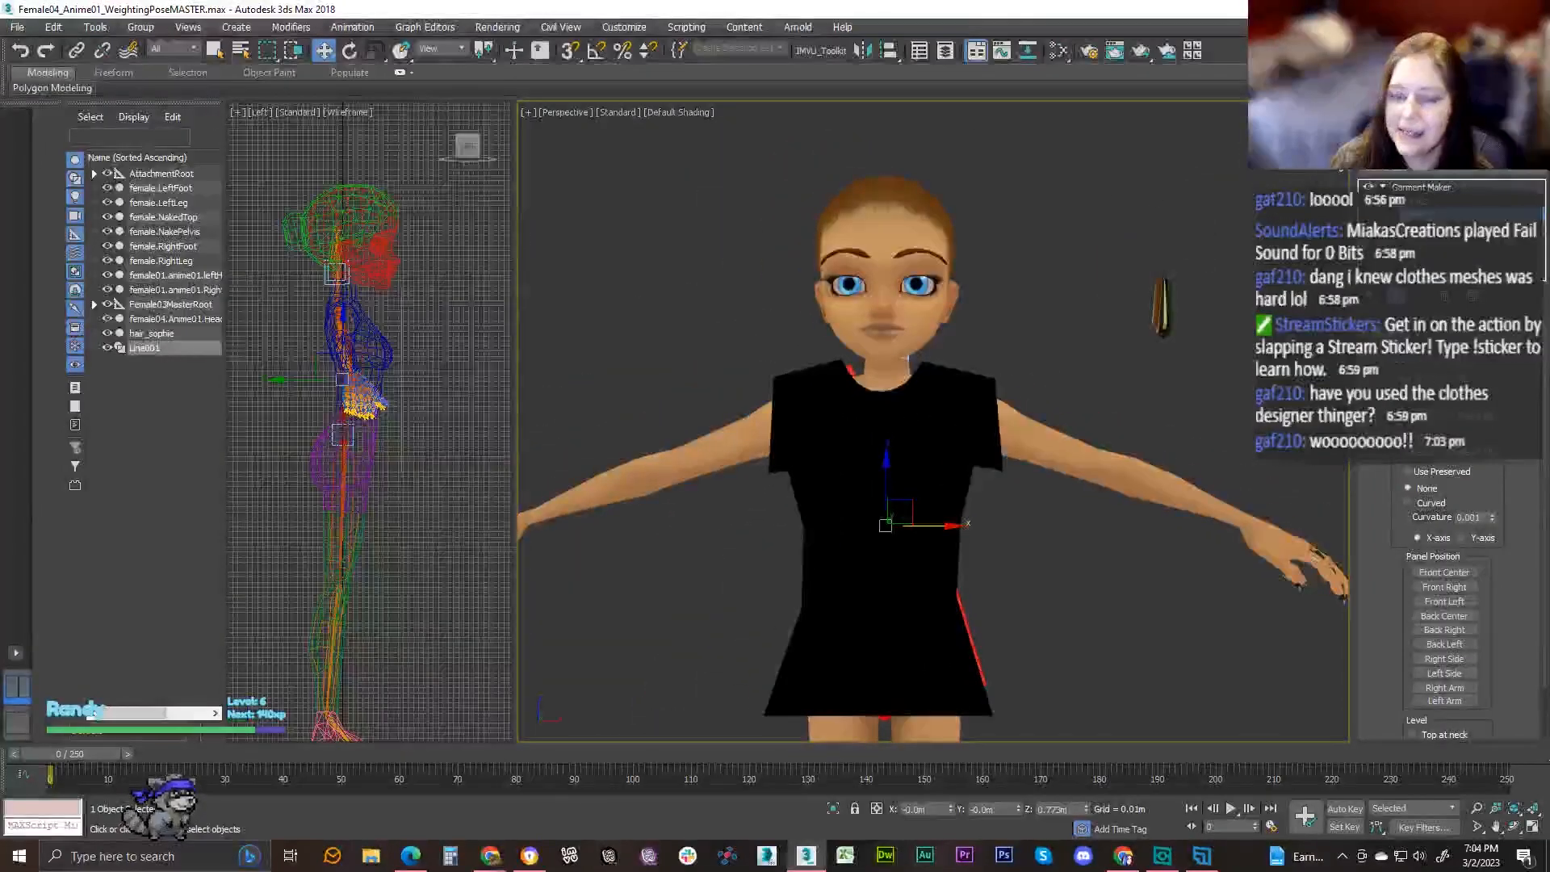
middle_click_drag(758, 649, 810, 533, "alt")
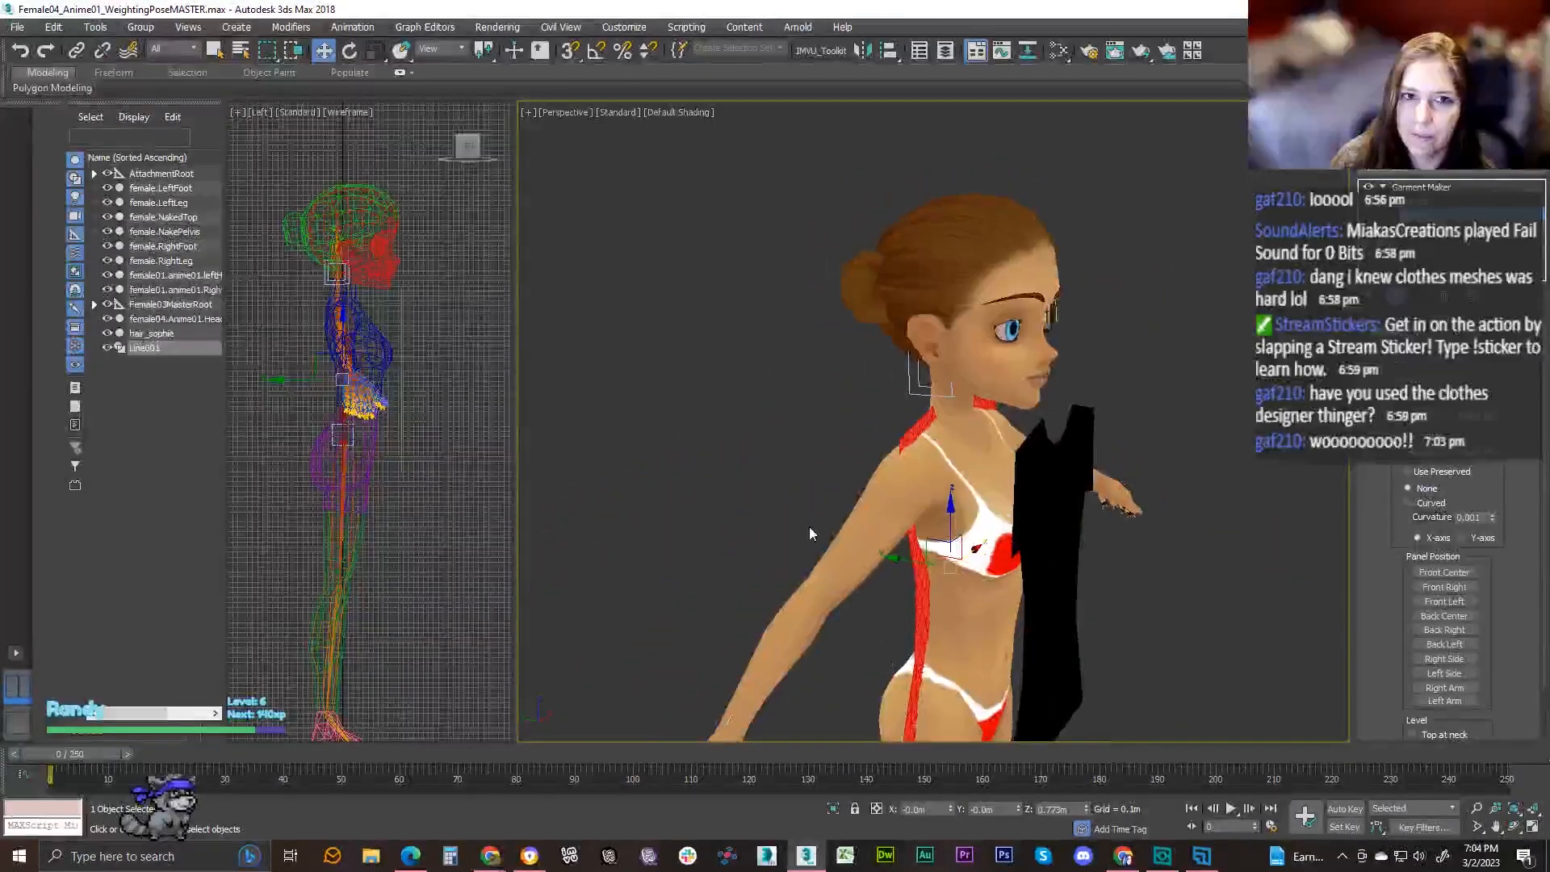
left_click(937, 591)
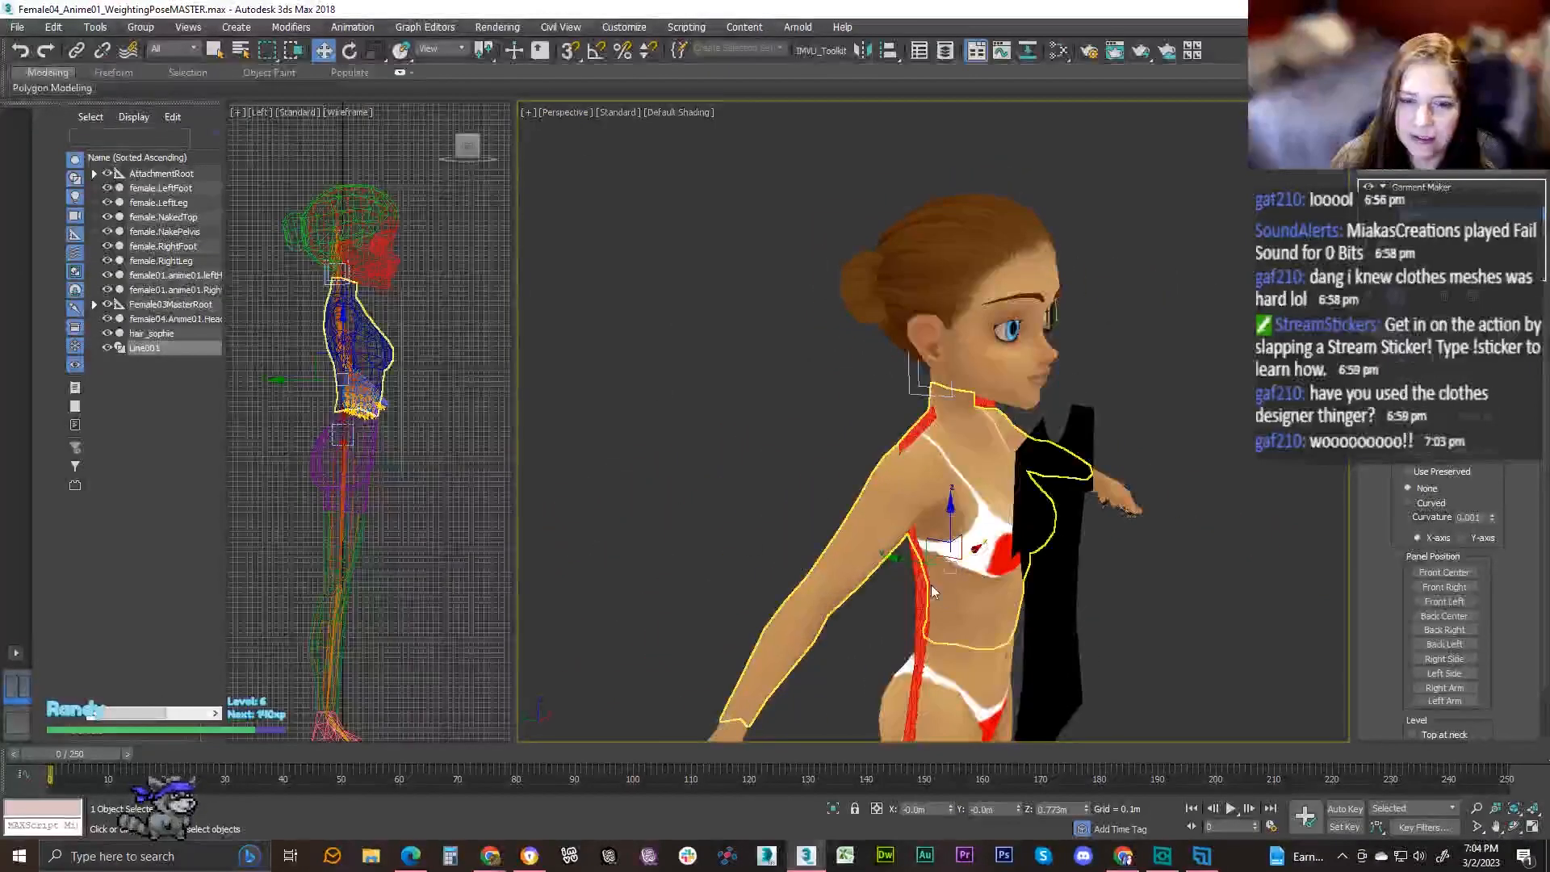
left_click_drag(889, 552, 841, 536)
mouse_move(1283, 162)
left_mouse_down()
mouse_move(1344, 162)
mouse_move(1259, 166)
mouse_move(1284, 165)
left_mouse_up()
middle_click_drag(969, 466, 909, 421, "alt")
left_click_drag(858, 557, 868, 558)
left_click(1095, 487)
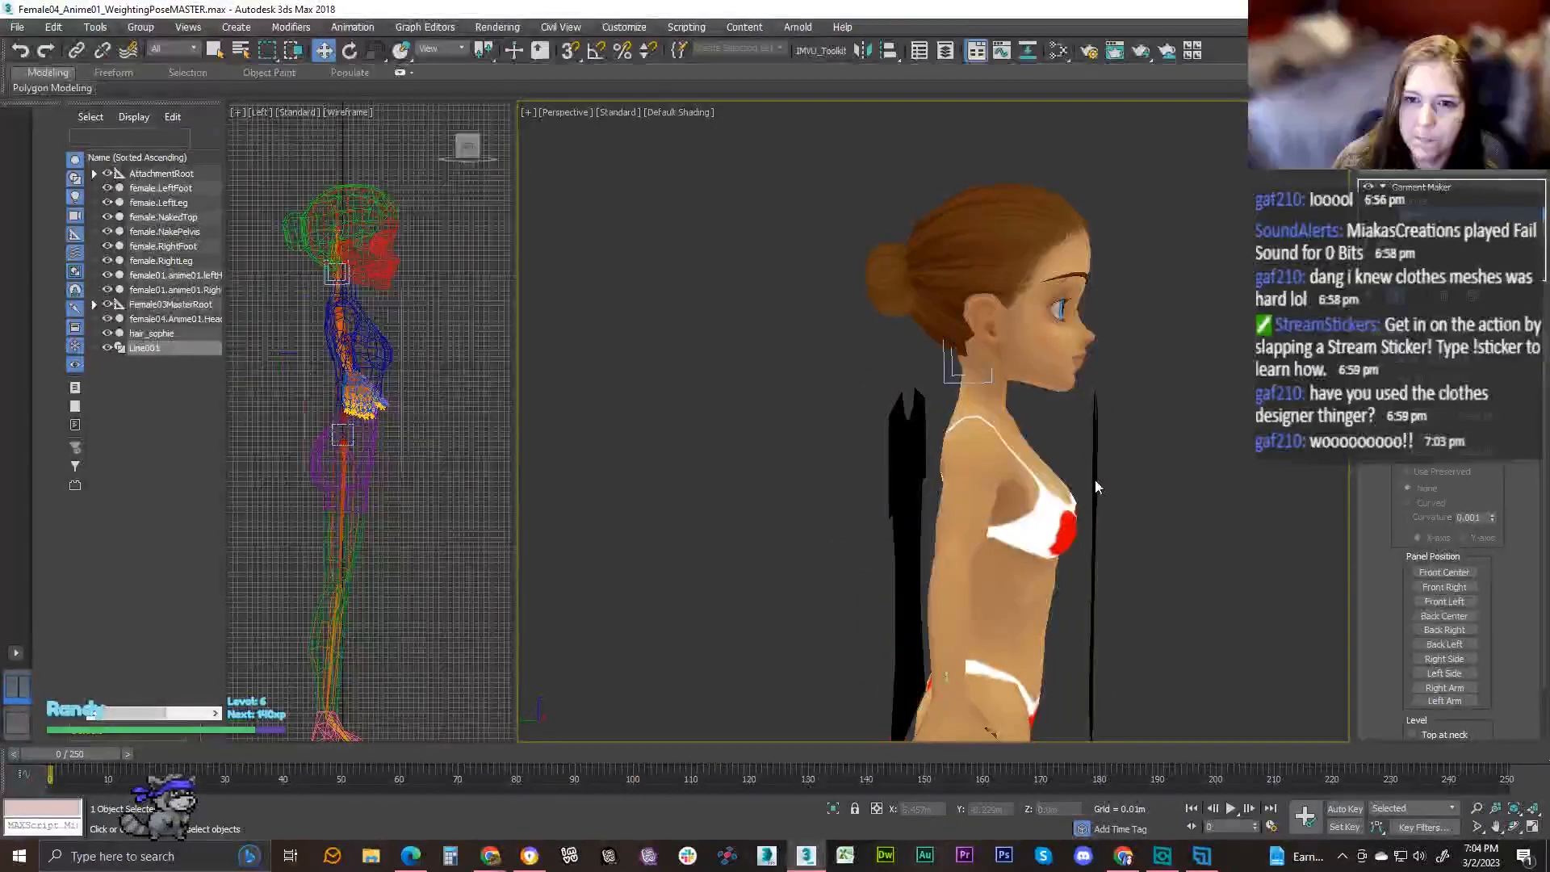
left_click(1007, 543)
middle_click_drag(1106, 502, 1007, 511)
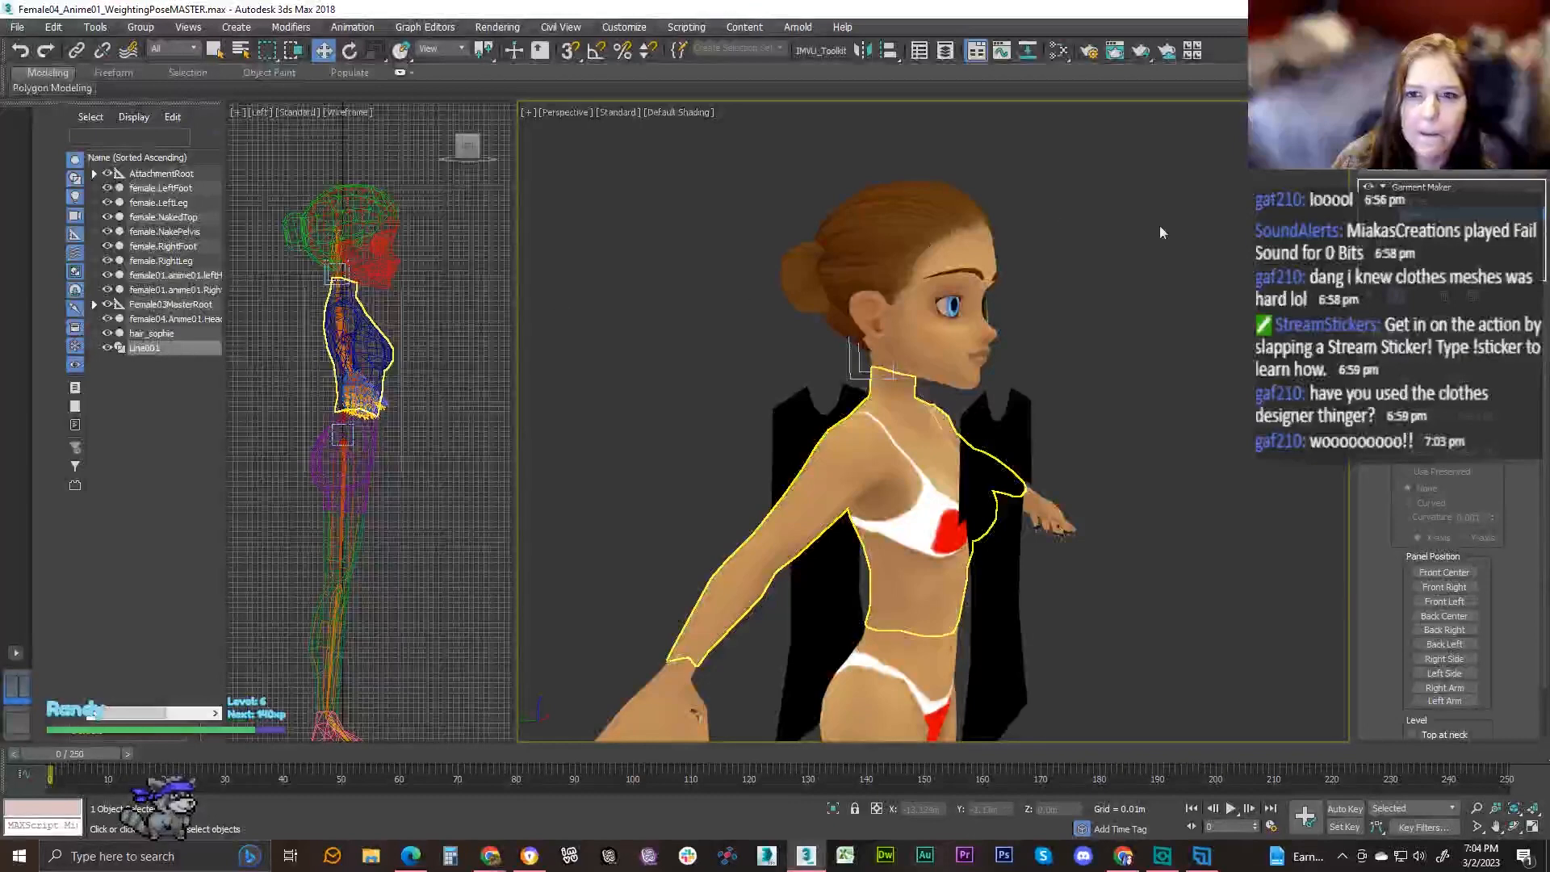
- Switch the garment's Garment Maker modifier to its Seams level and return to the front view of the shirt
left_click(1424, 188)
left_click(1422, 215)
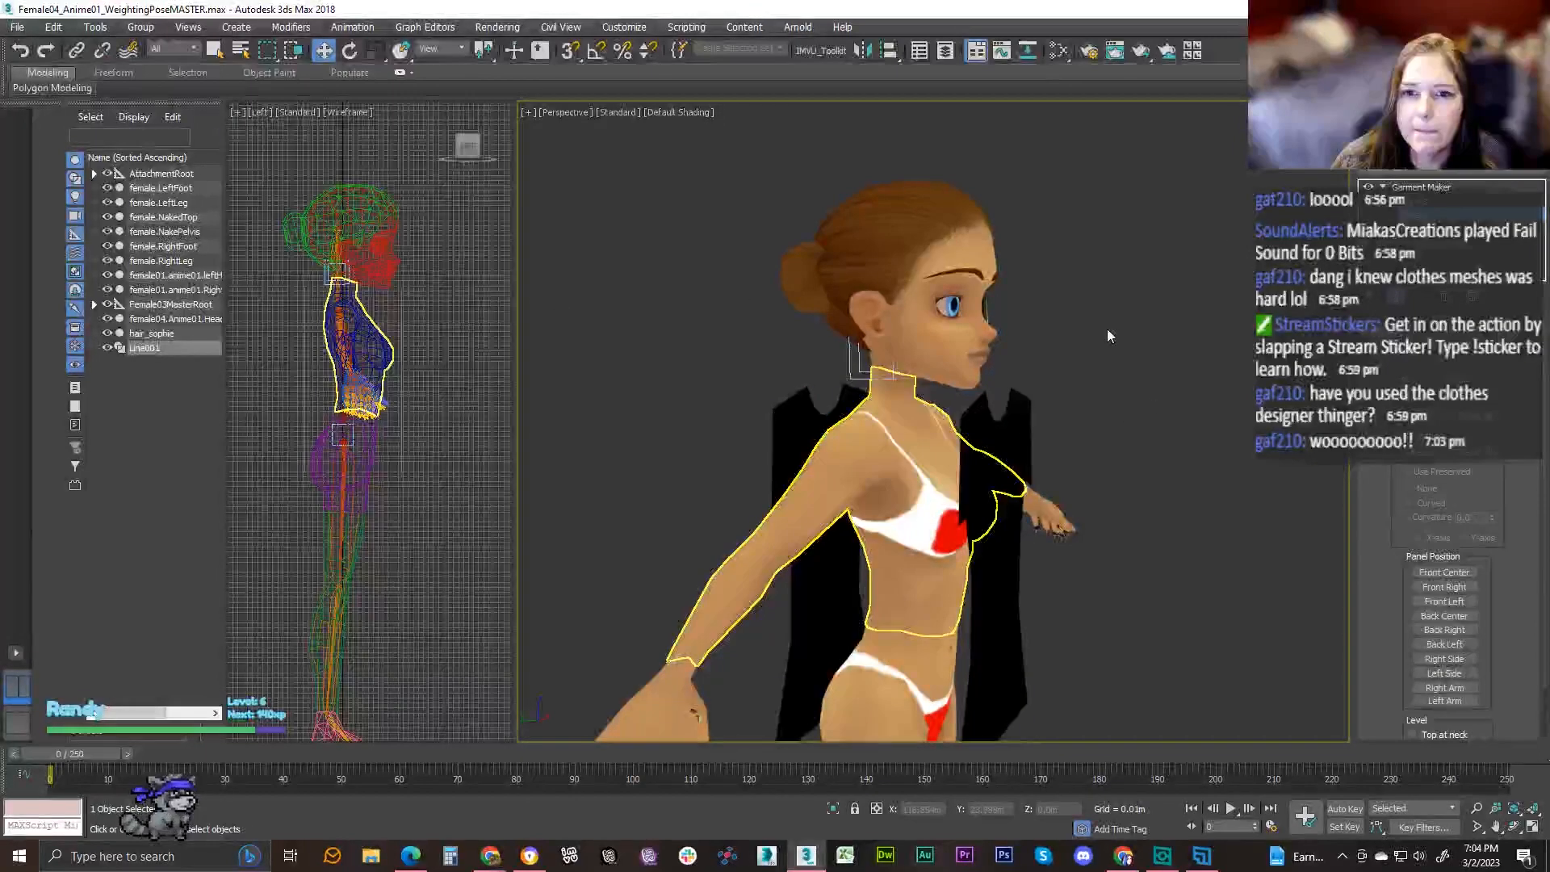
left_click(958, 477)
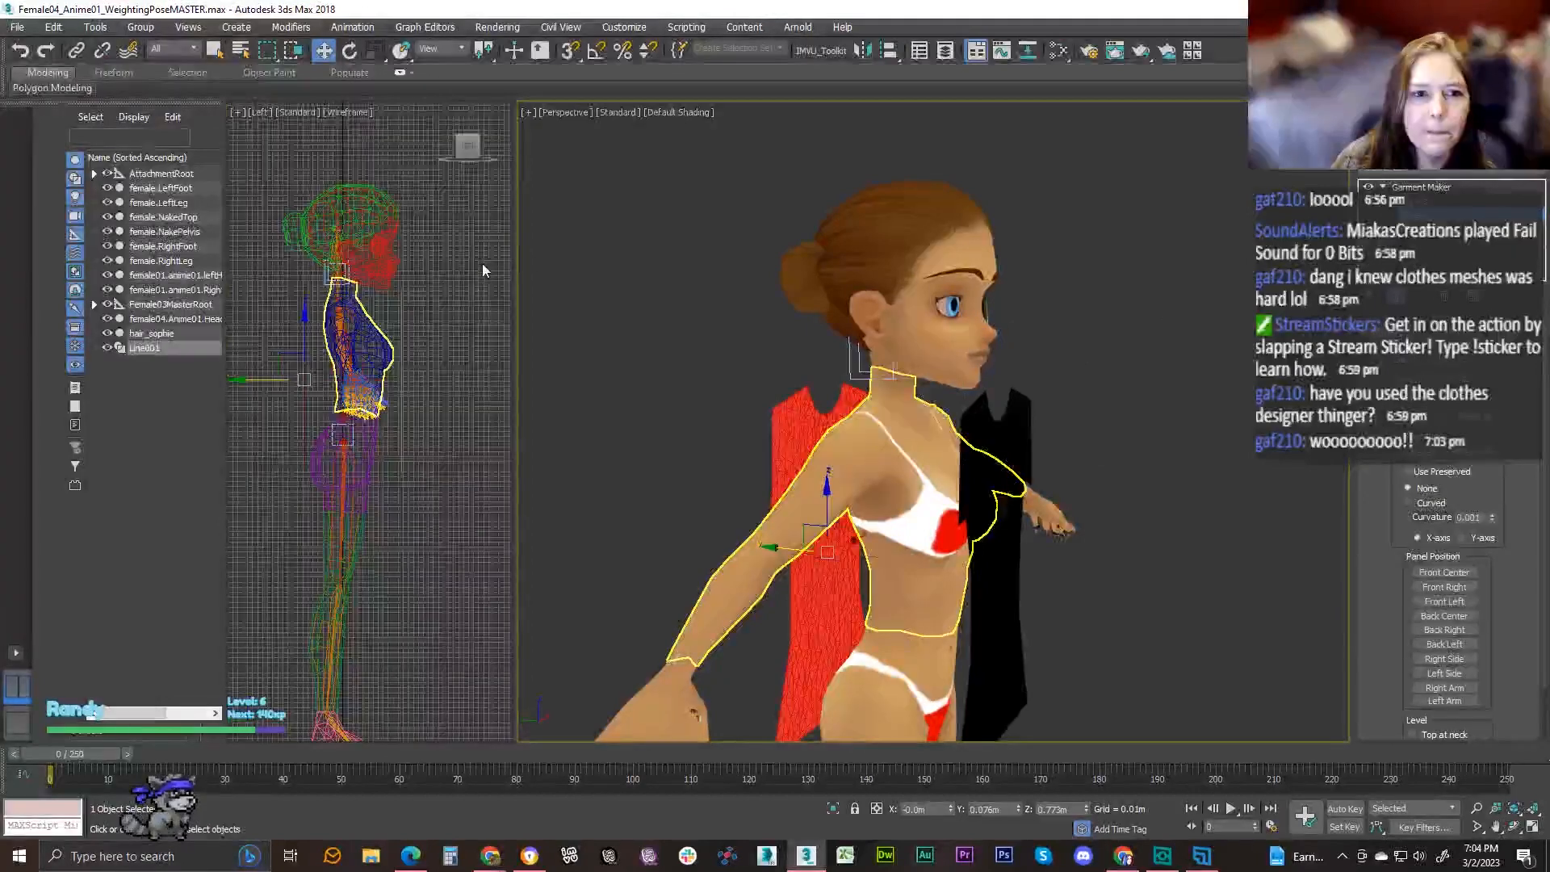
left_click(360, 530)
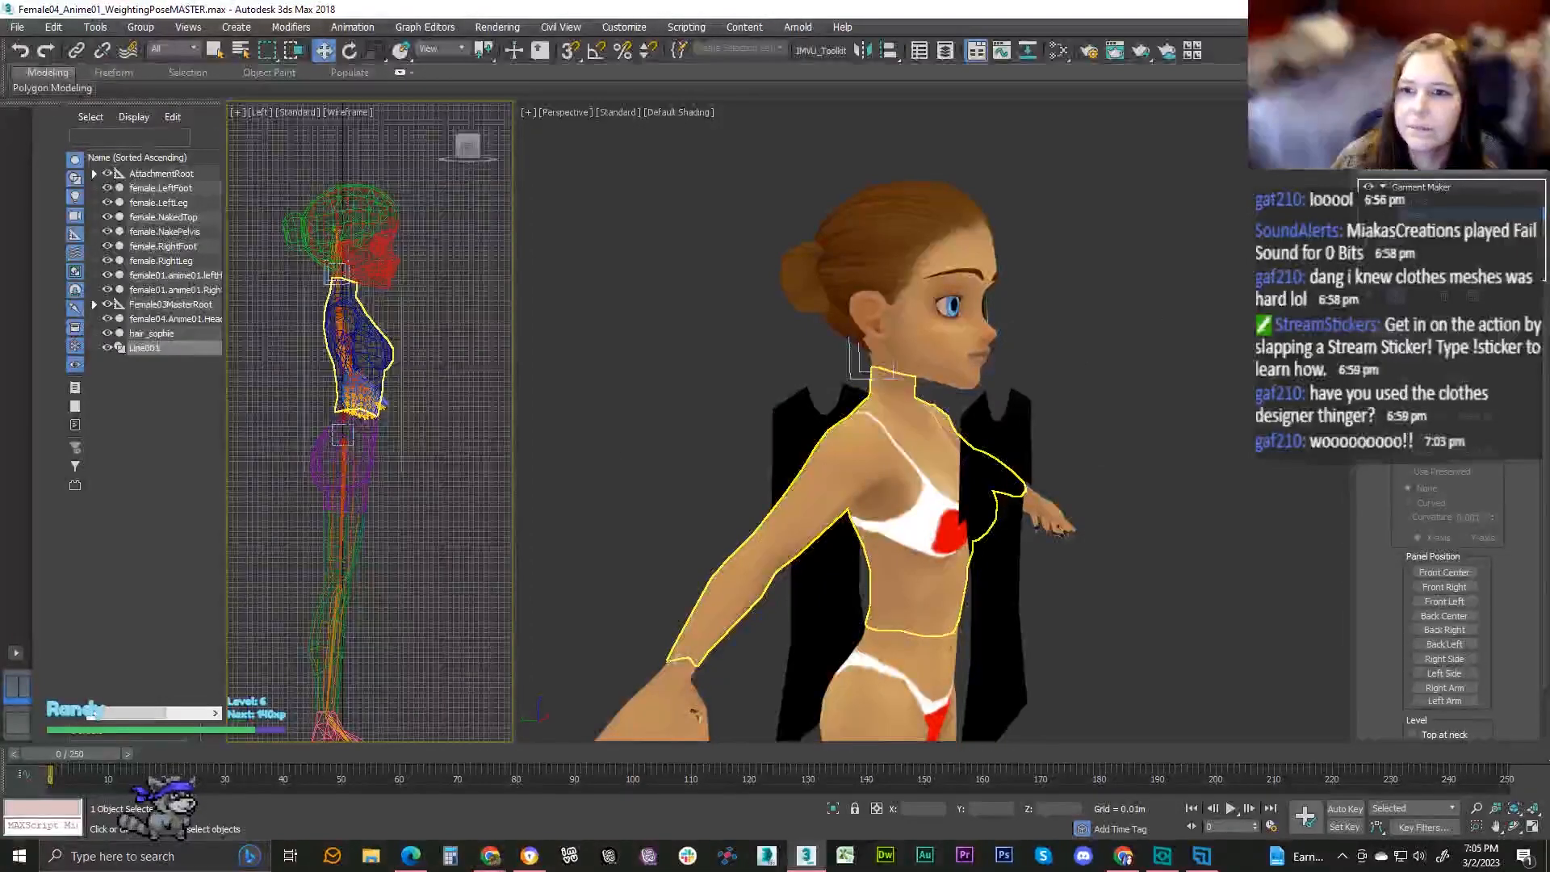
left_click(1406, 187)
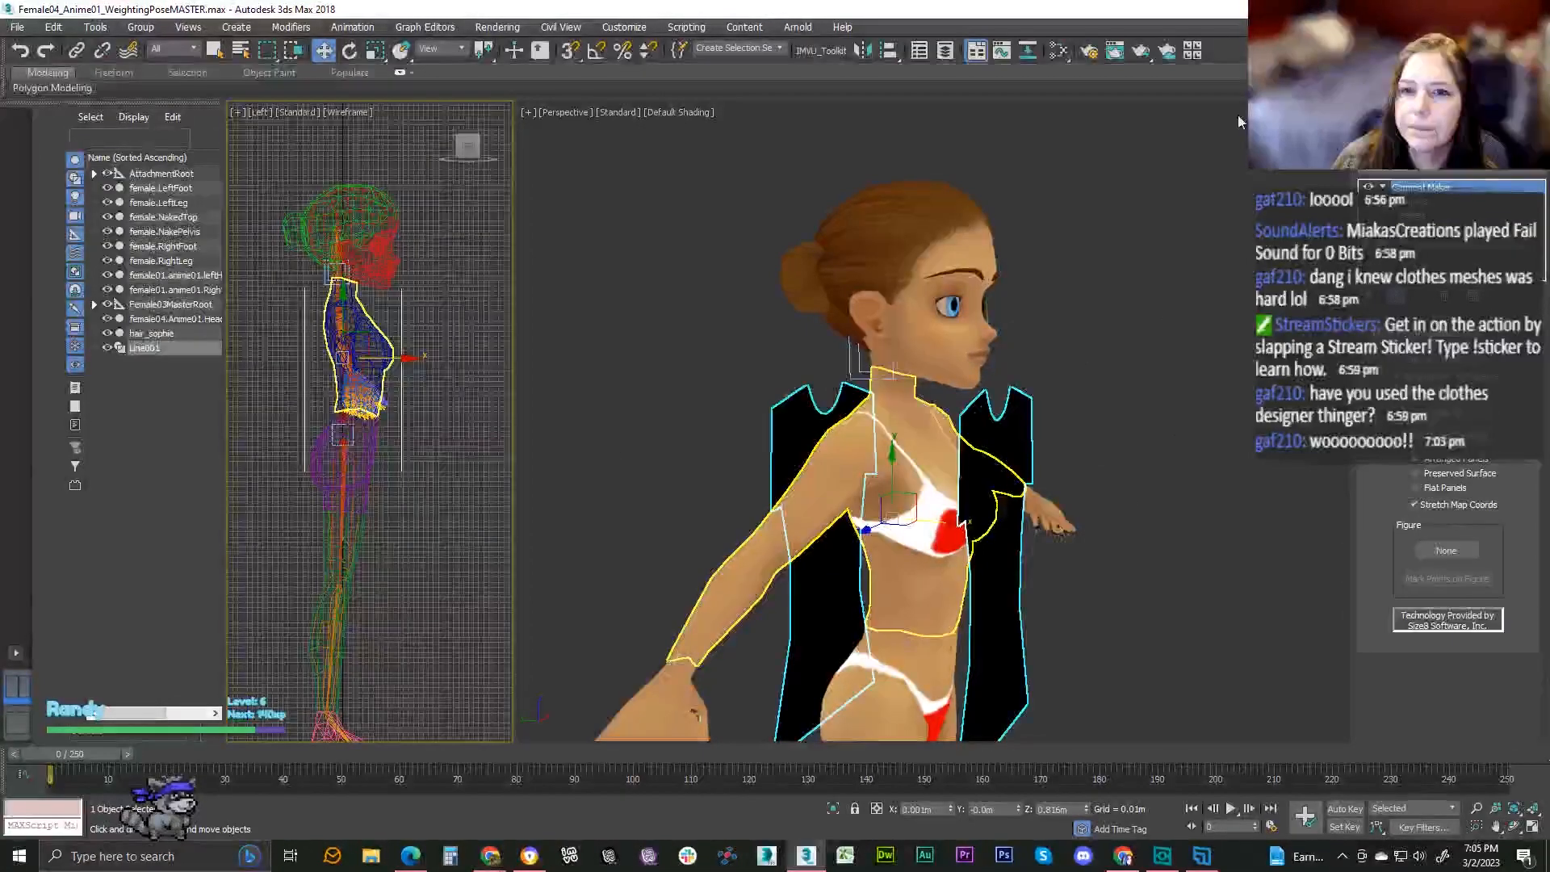
left_click(1412, 229)
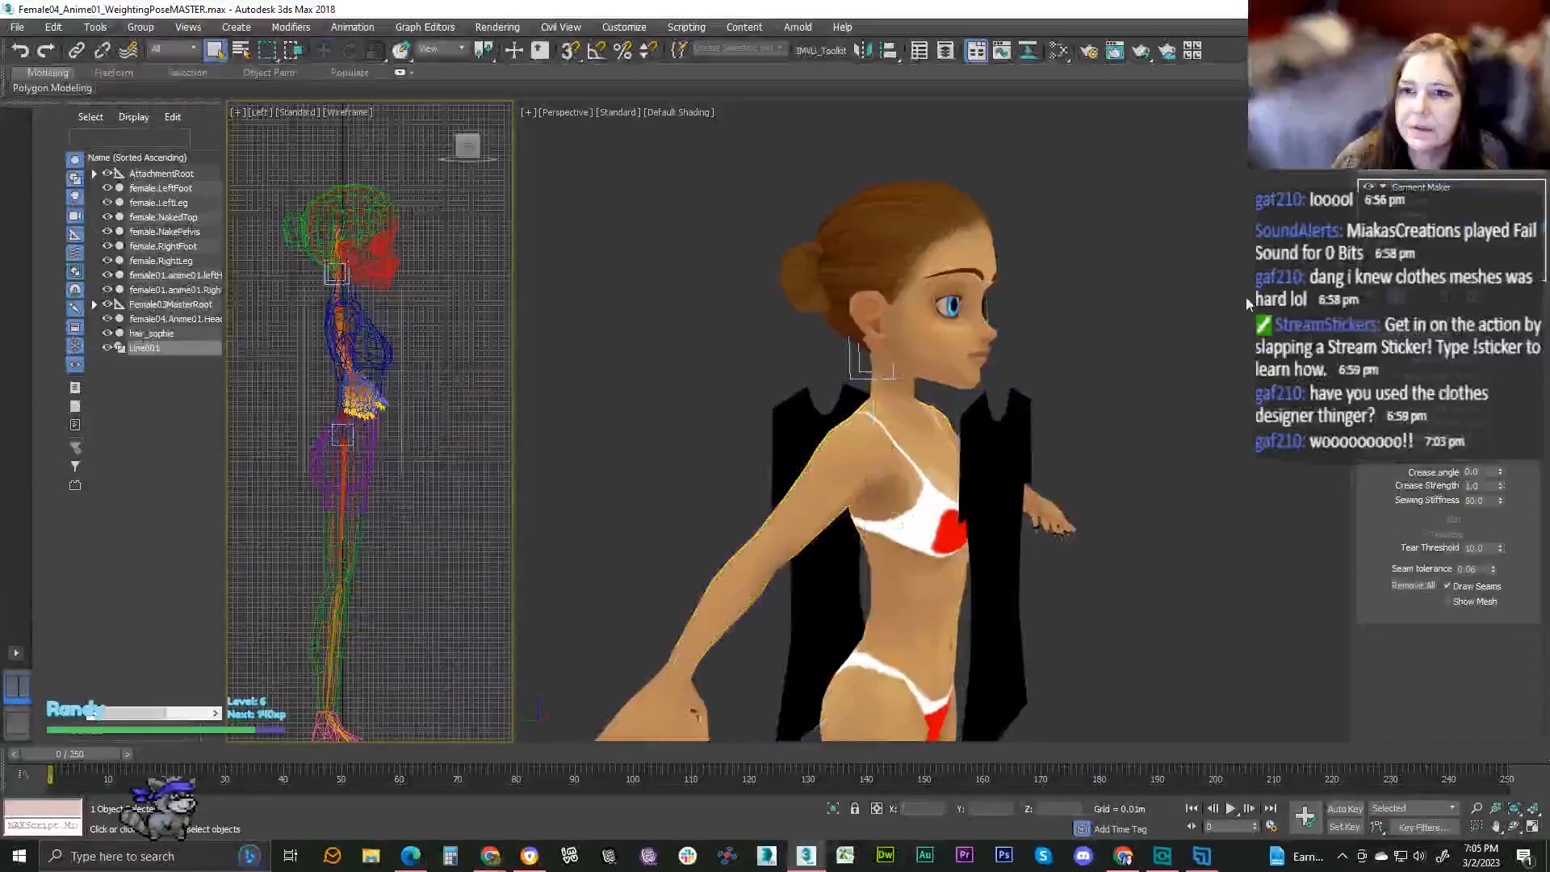
left_click(1297, 174)
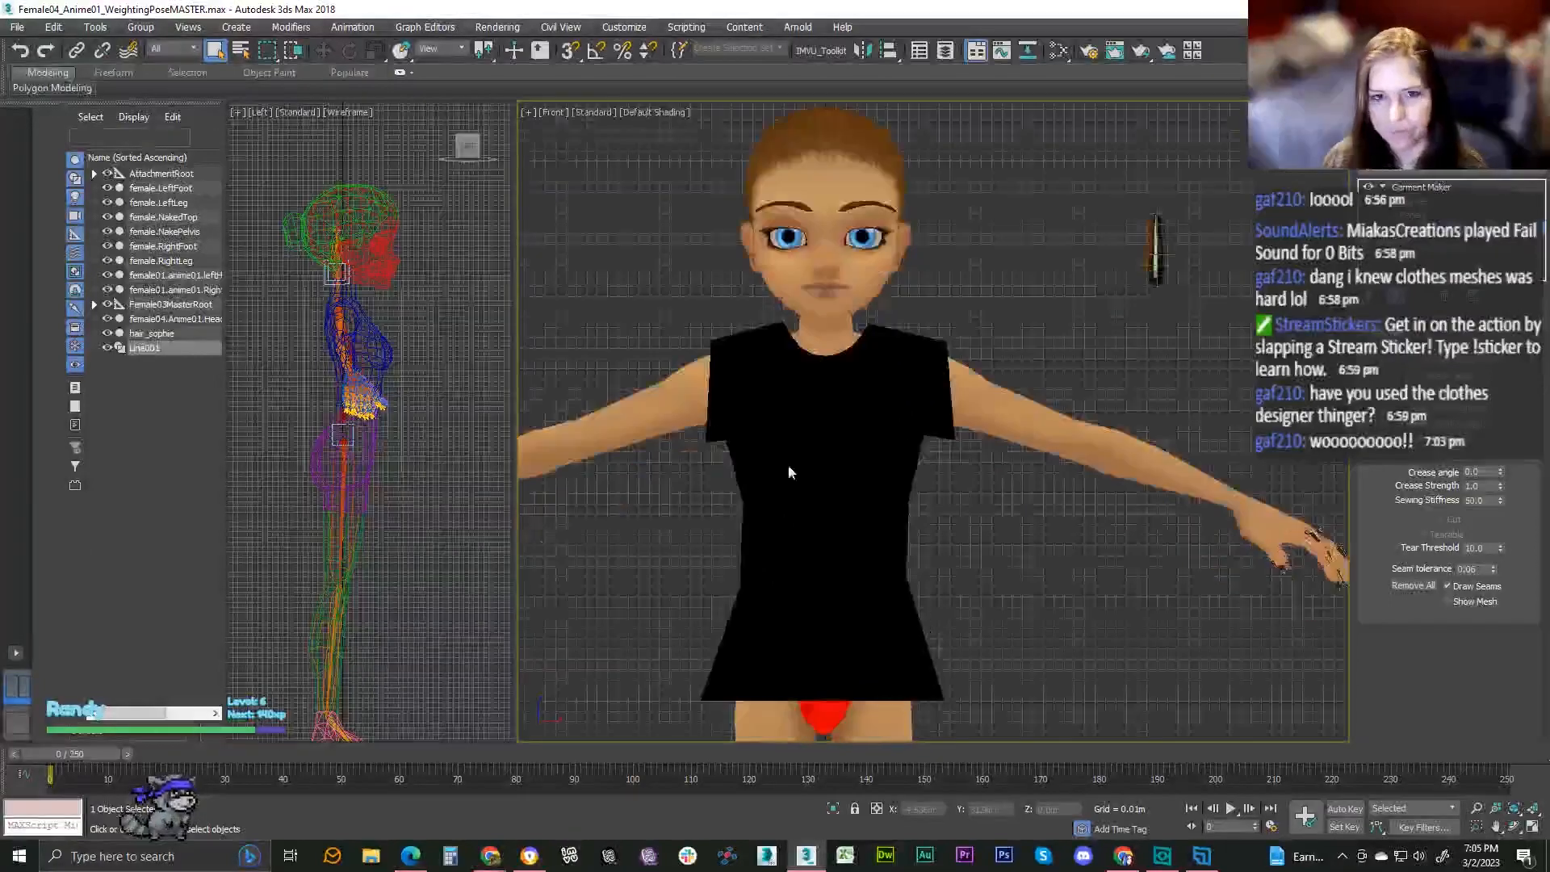
- Make a seam joining the front and back panels' shoulder edges on the avatar's left side
scroll(856, 552, "up", 2)
scroll(890, 512, "up", 3)
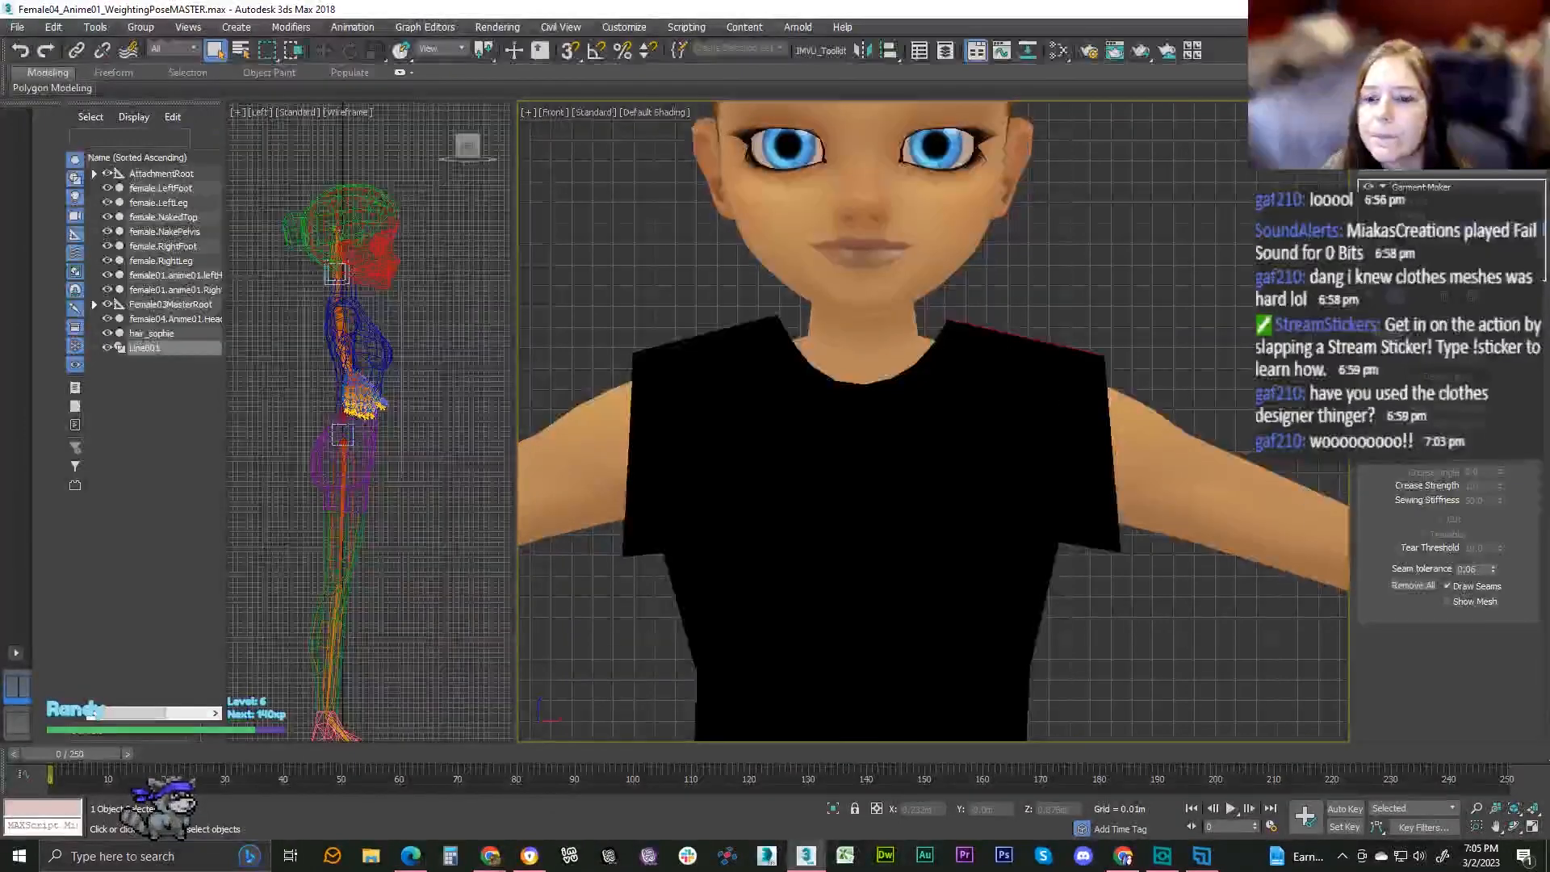
middle_click_drag(1142, 339, 1149, 355)
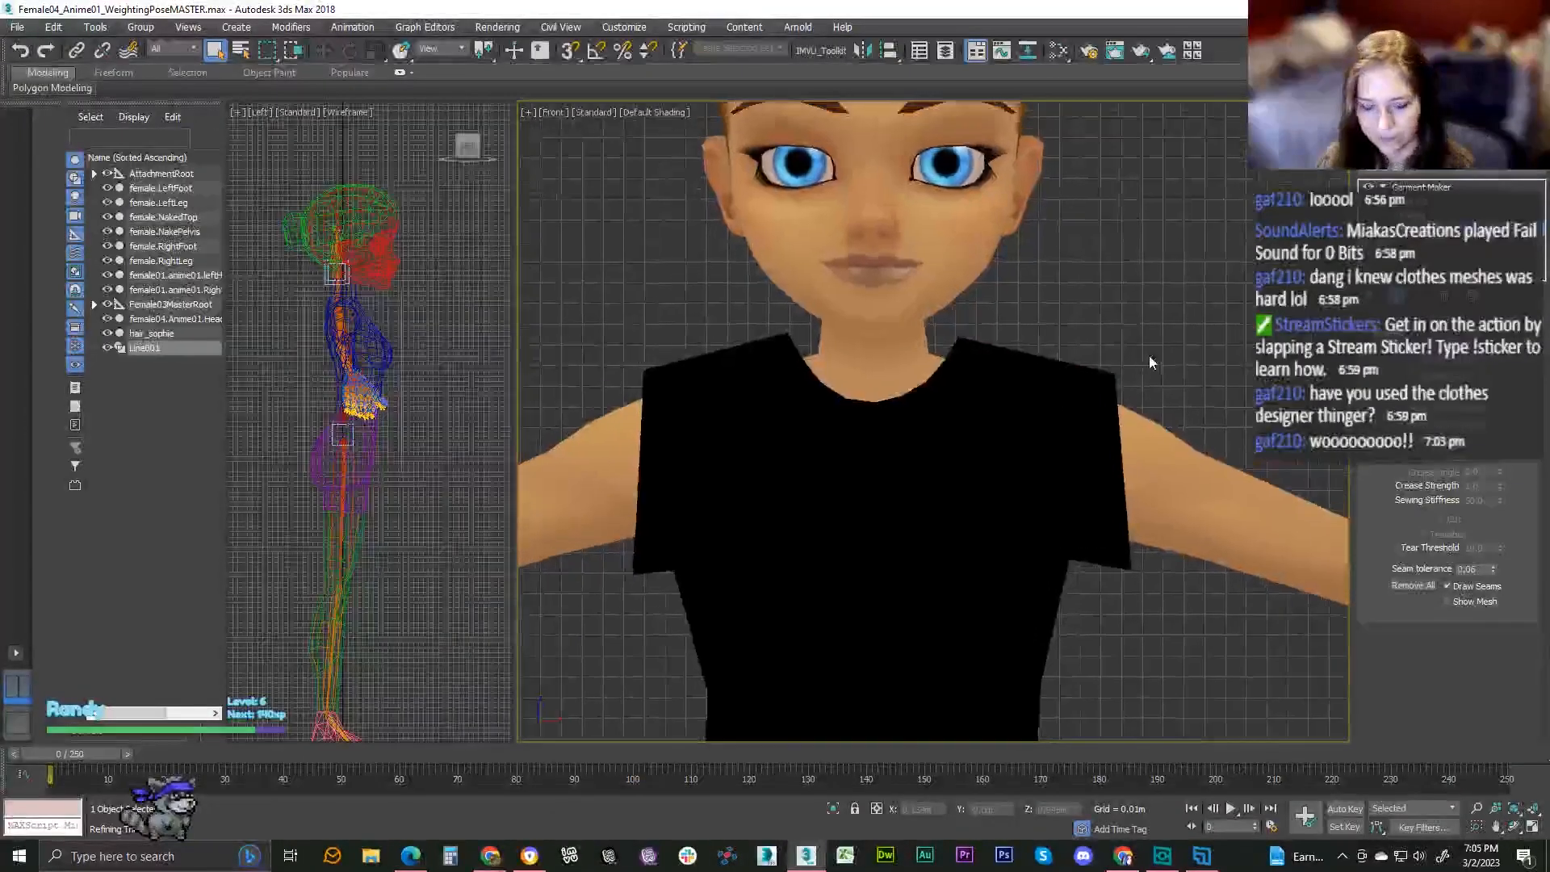
key("p")
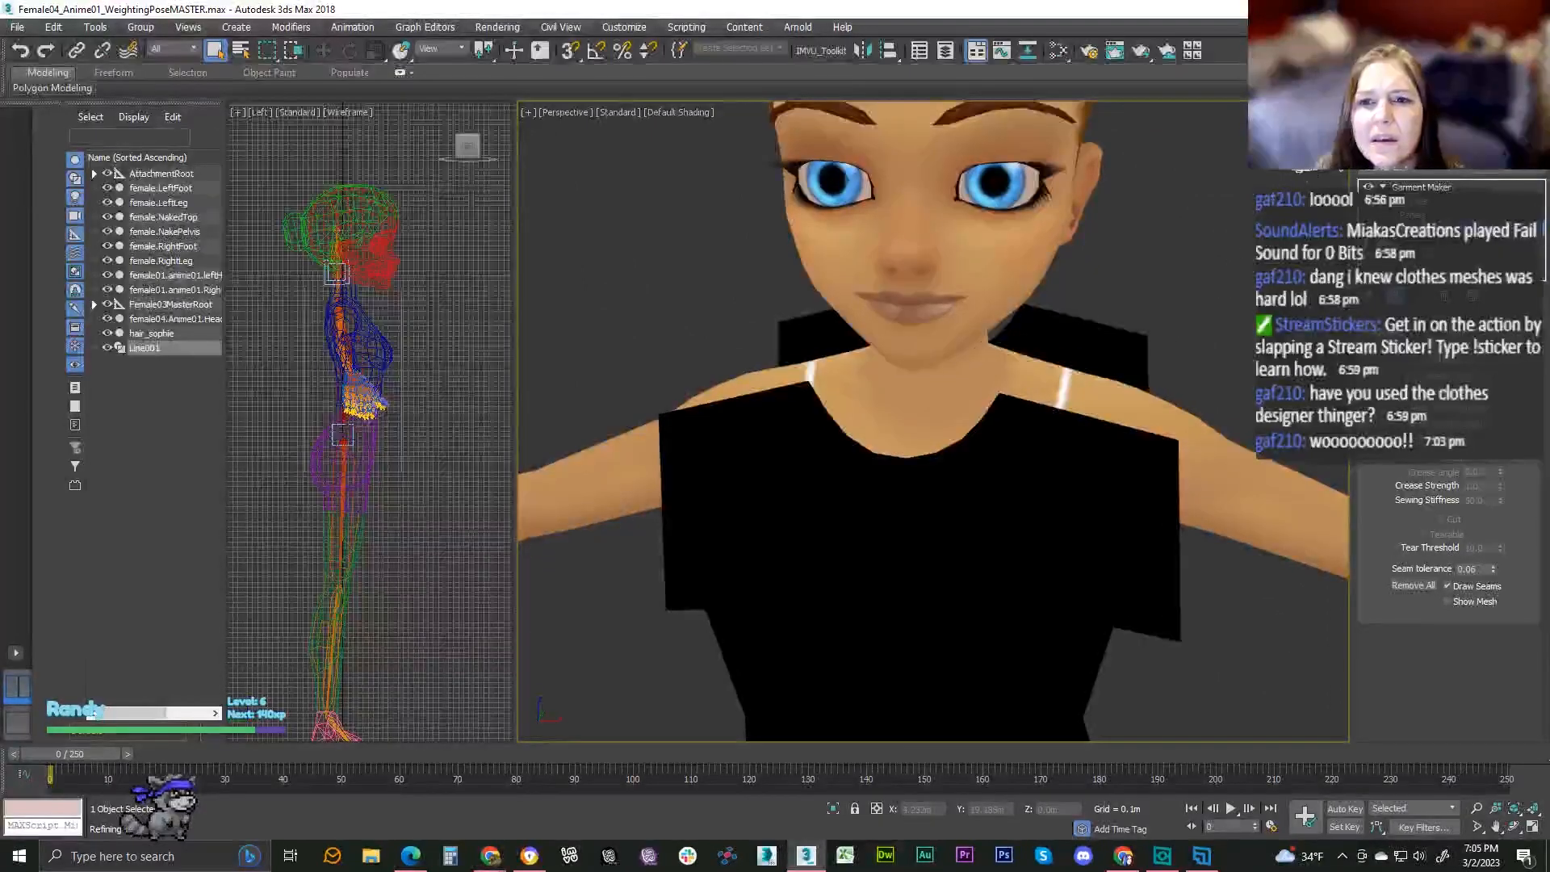
middle_click_drag(1220, 288, 1048, 407, "alt")
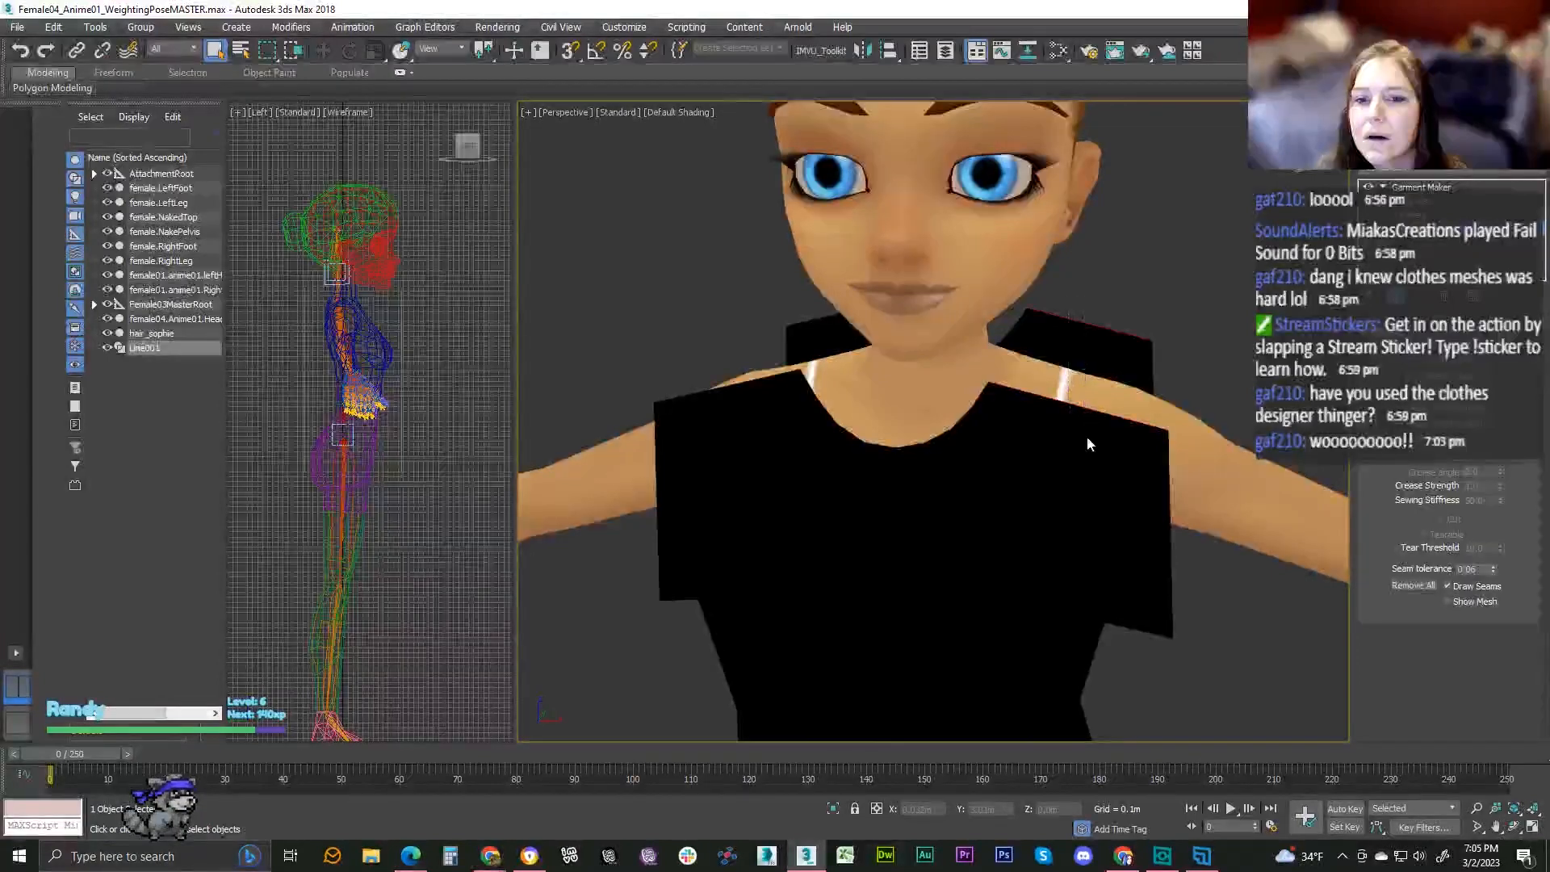
left_click(1412, 369)
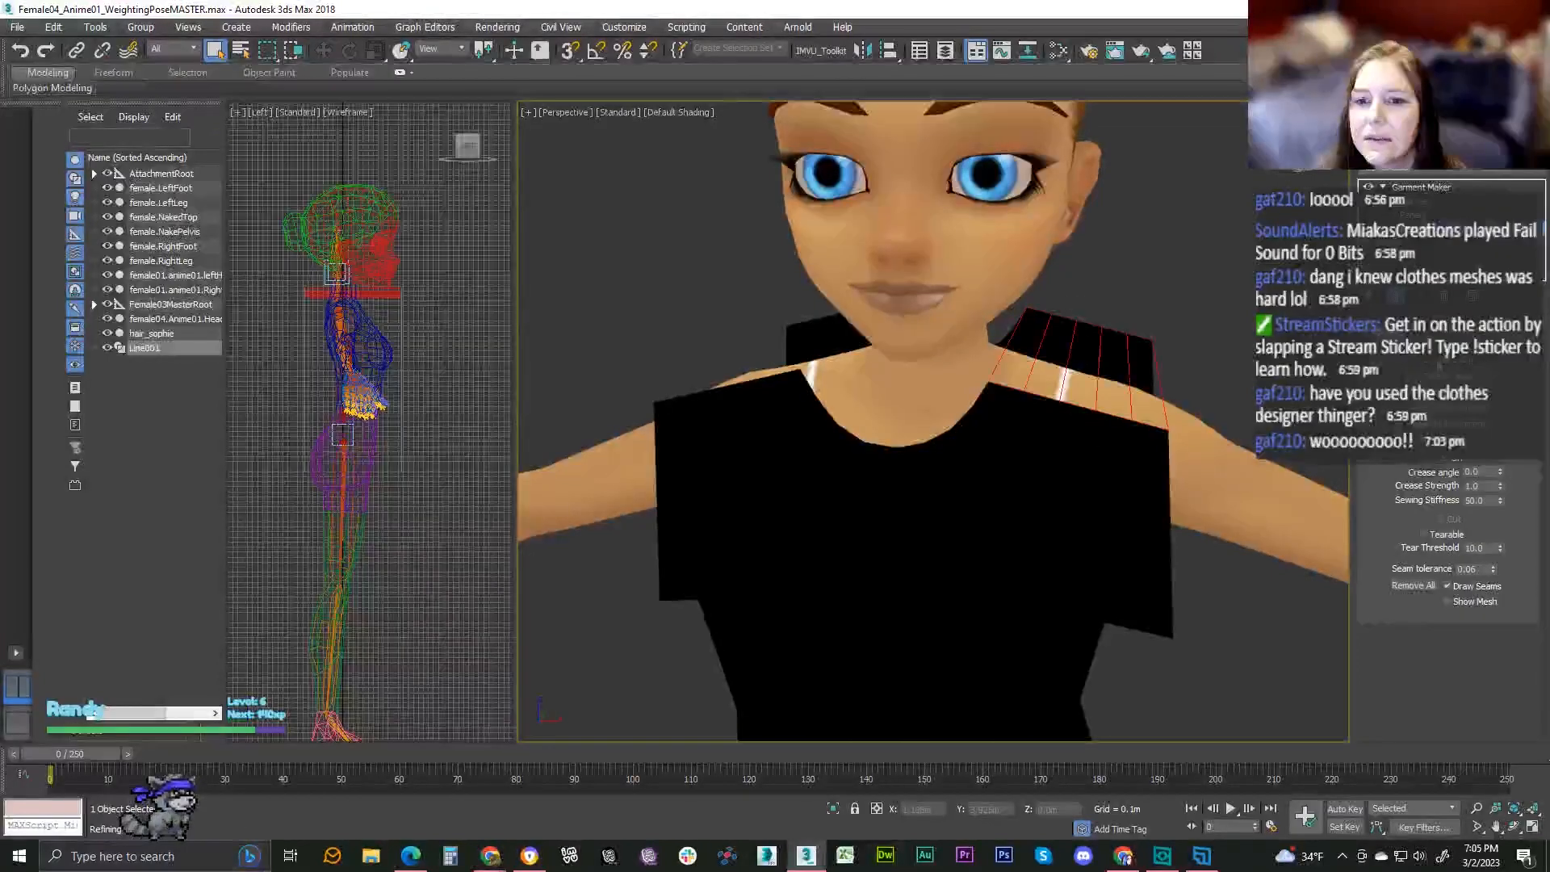
- Make a seam joining the front and back shoulder edges on the avatar's right side
middle_click_drag(861, 409, 1074, 401)
left_click_drag(858, 288, 923, 421)
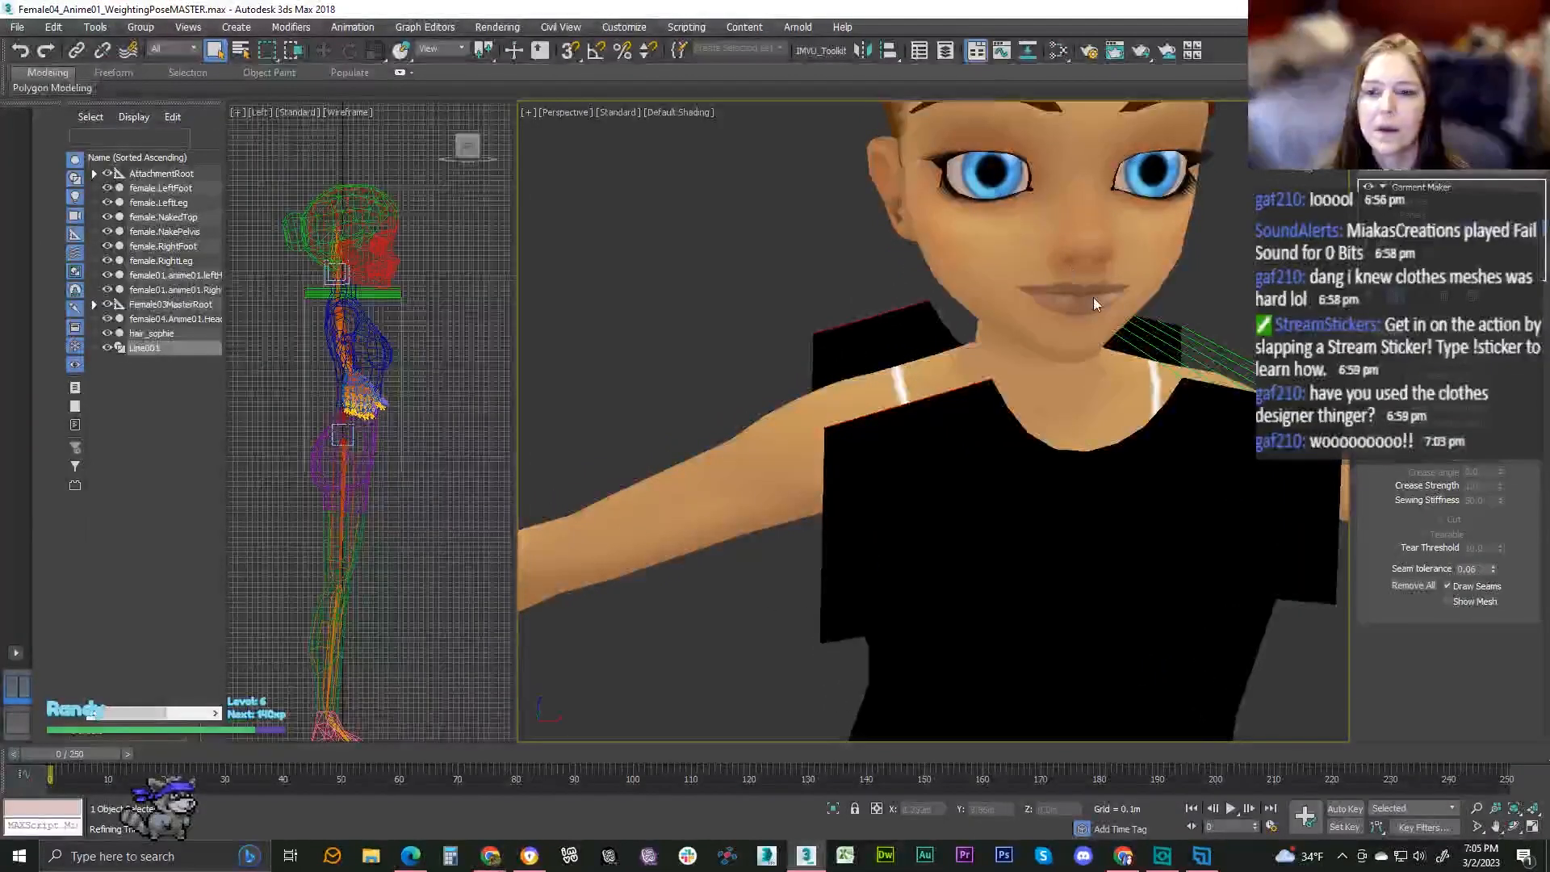
left_click(1420, 363)
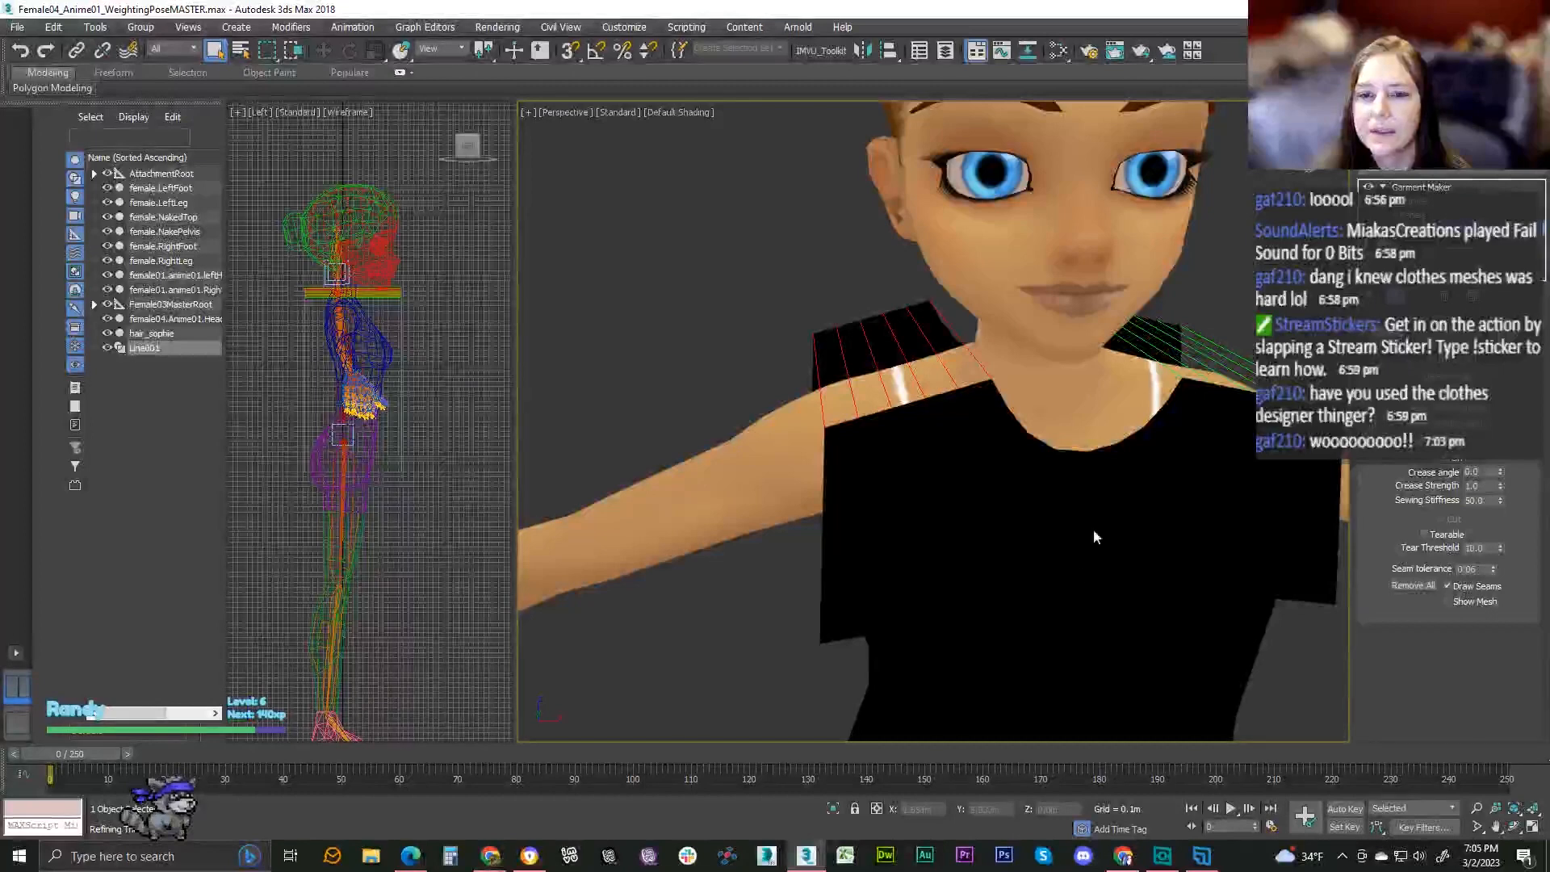
- Make a seam between the front and back underside edges of the avatar's left sleeve
middle_click_drag(928, 307, 976, 303, "alt")
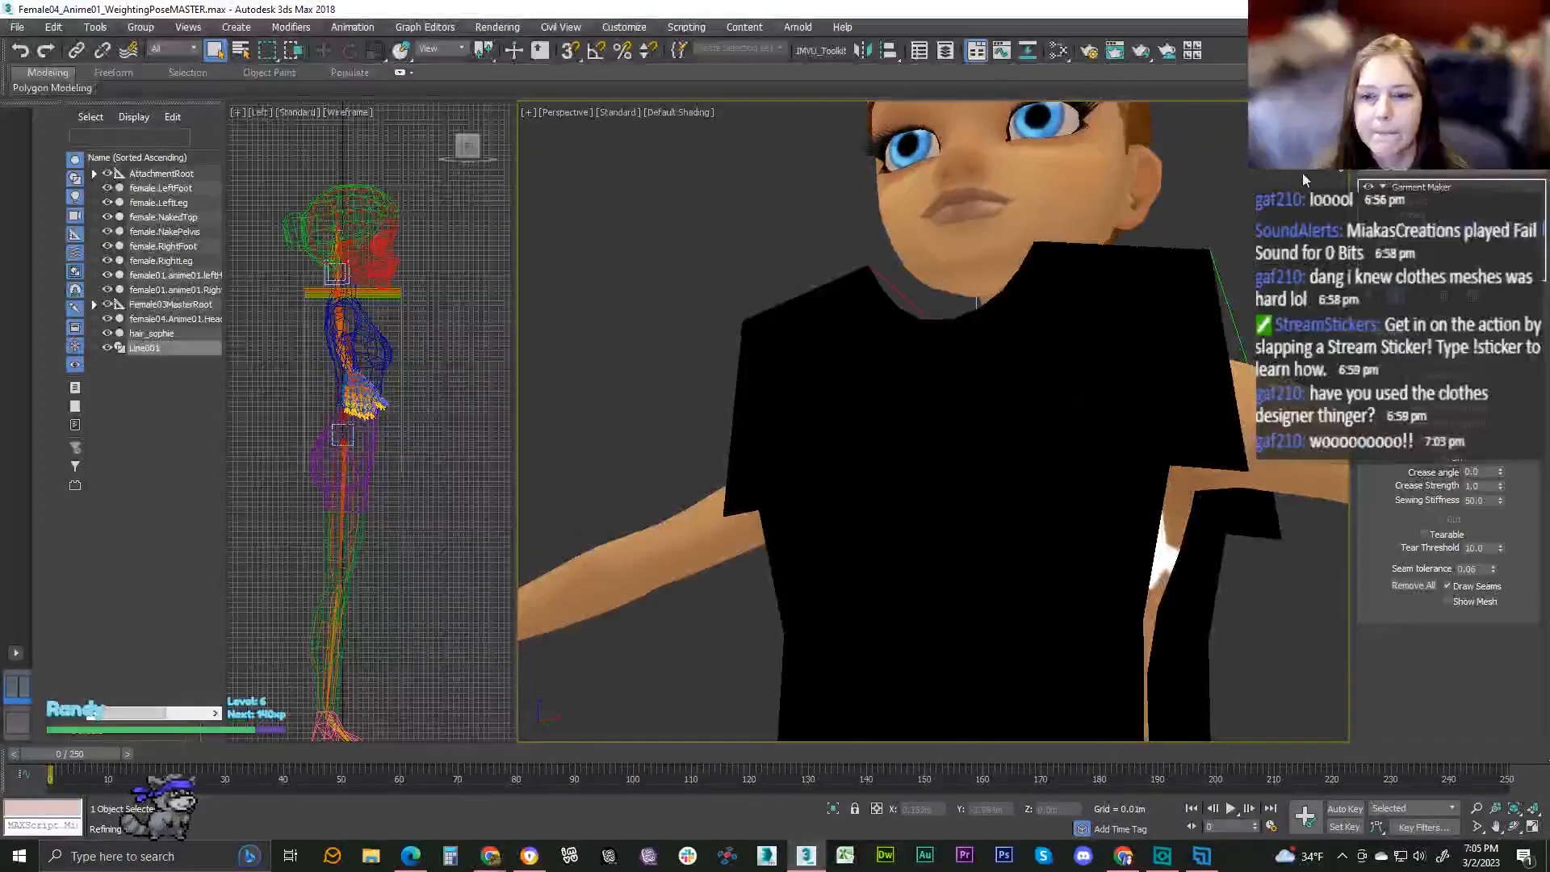
left_click(1216, 470)
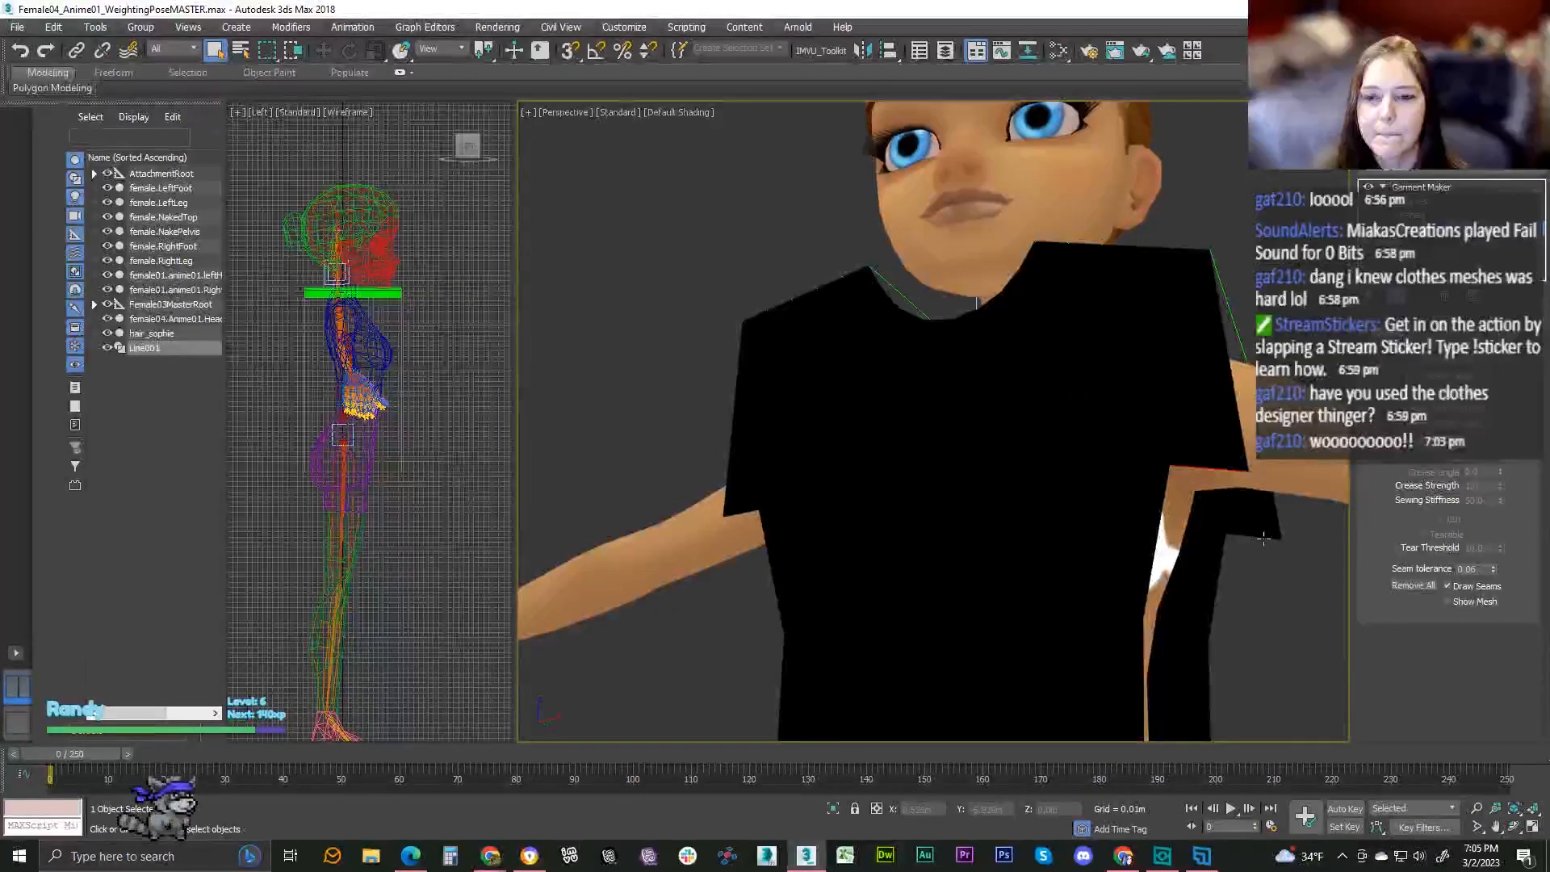
left_click(1439, 368)
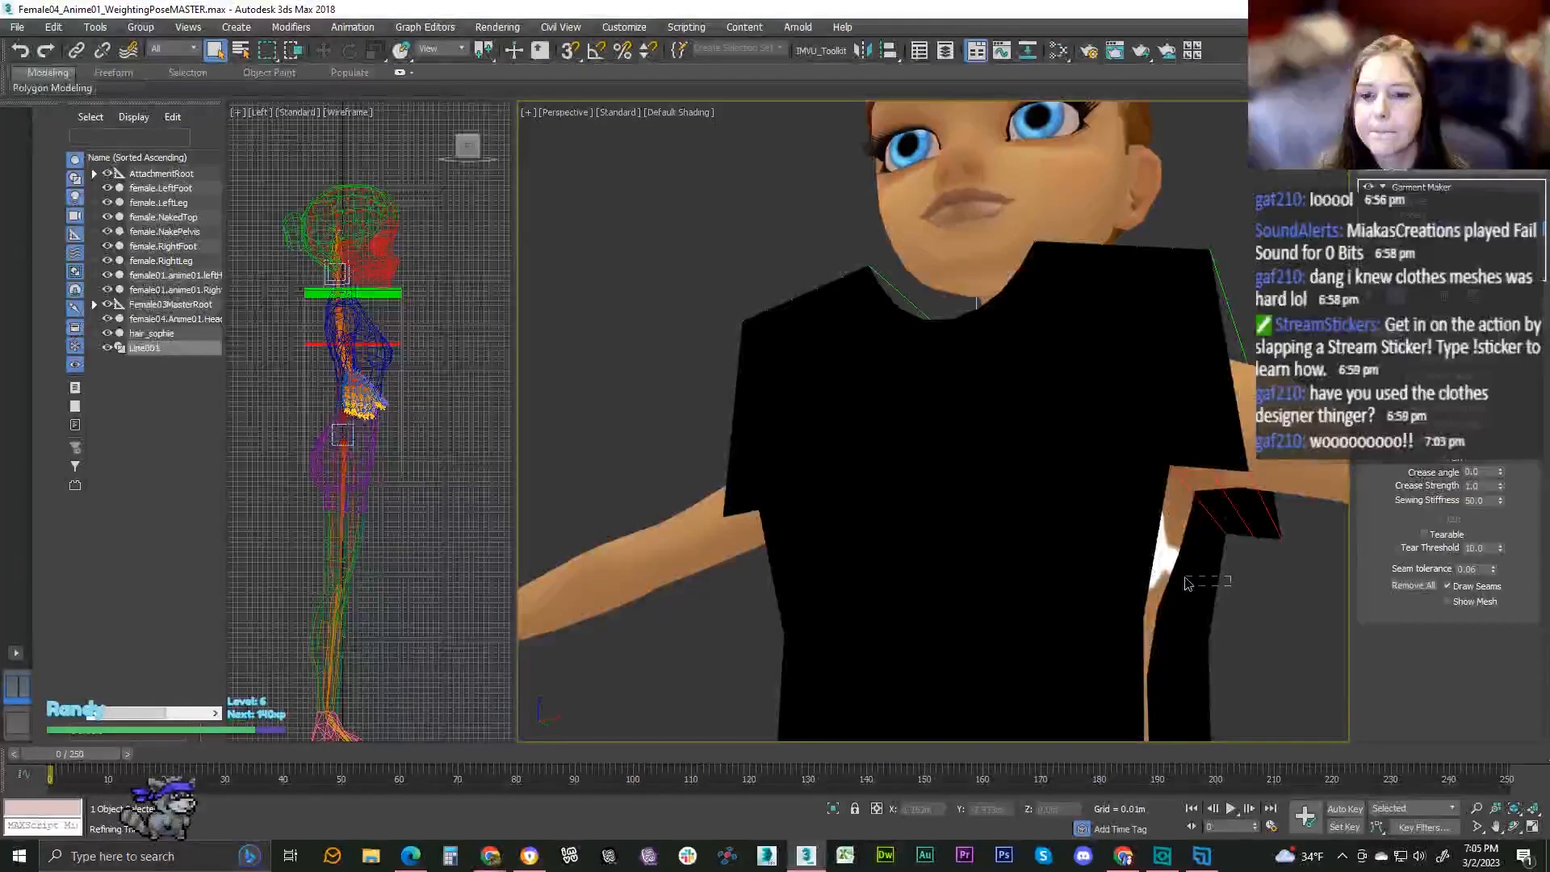
- Make seams joining the front and back side edges on the avatar's left, from the armpit down to the waist and hip
left_click(1134, 575)
left_click(1251, 607)
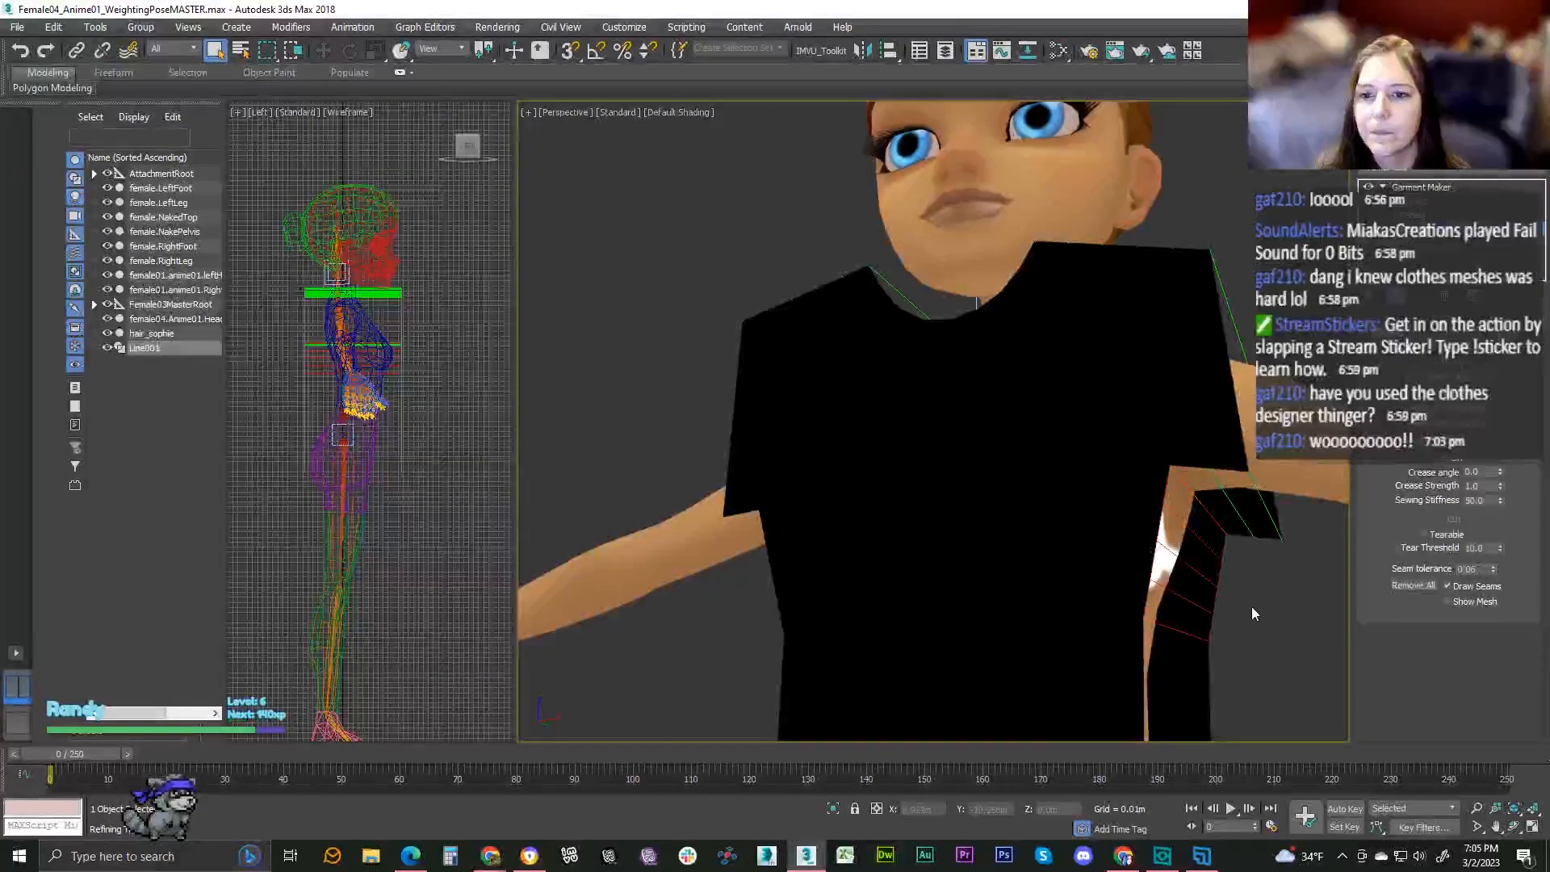
middle_click_drag(1251, 607, 1265, 487)
left_click(1153, 541)
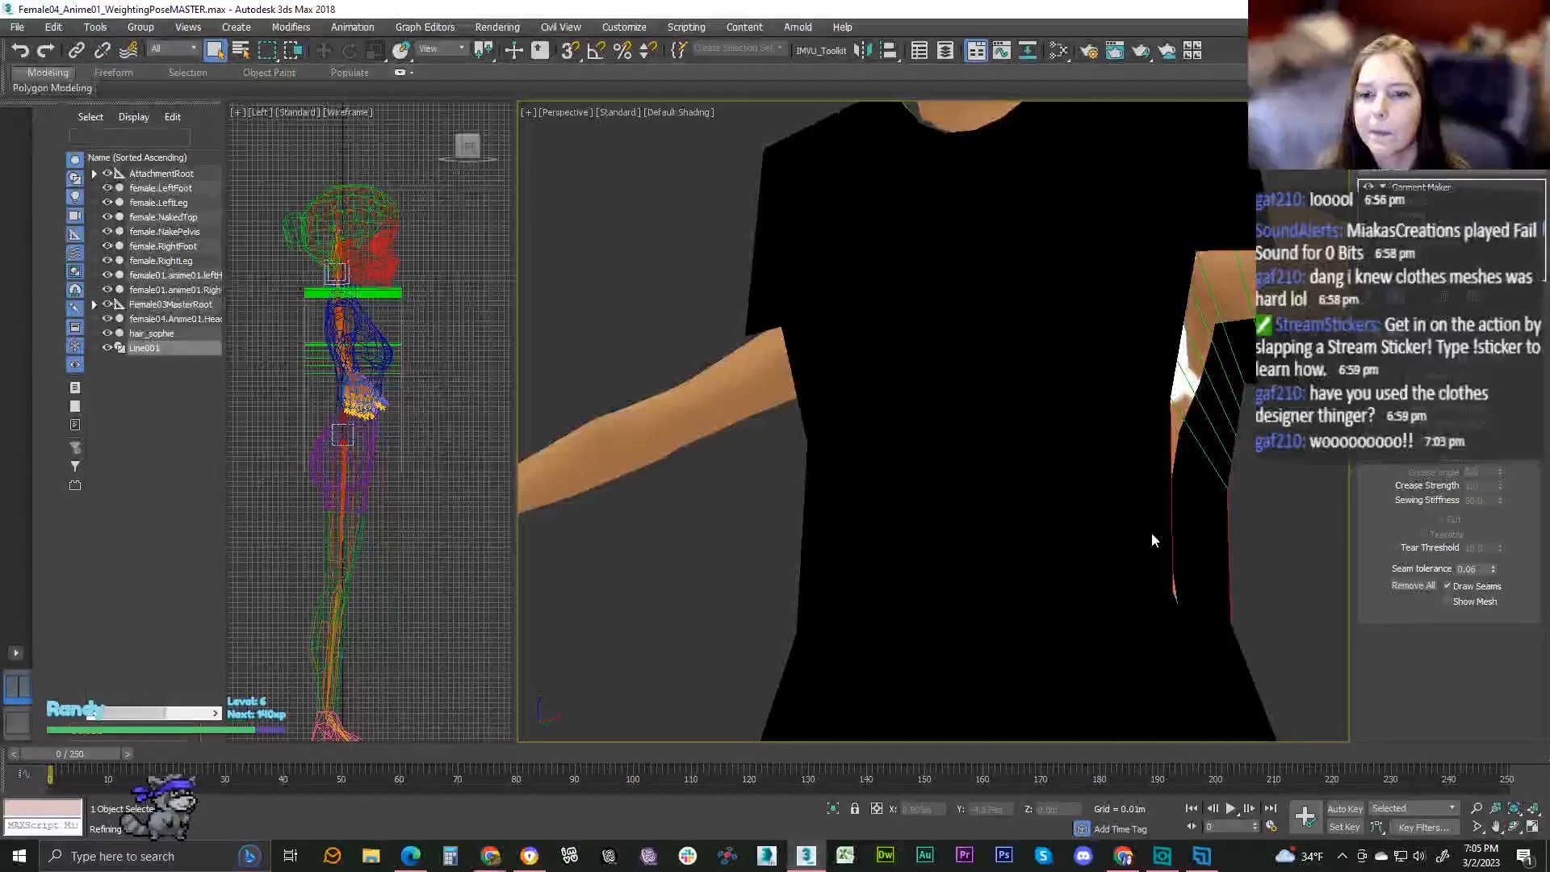
left_click(1456, 361)
- Make a seam joining the flared lower side edges below the hip on the avatar's left
middle_click_drag(1296, 546, 1273, 474)
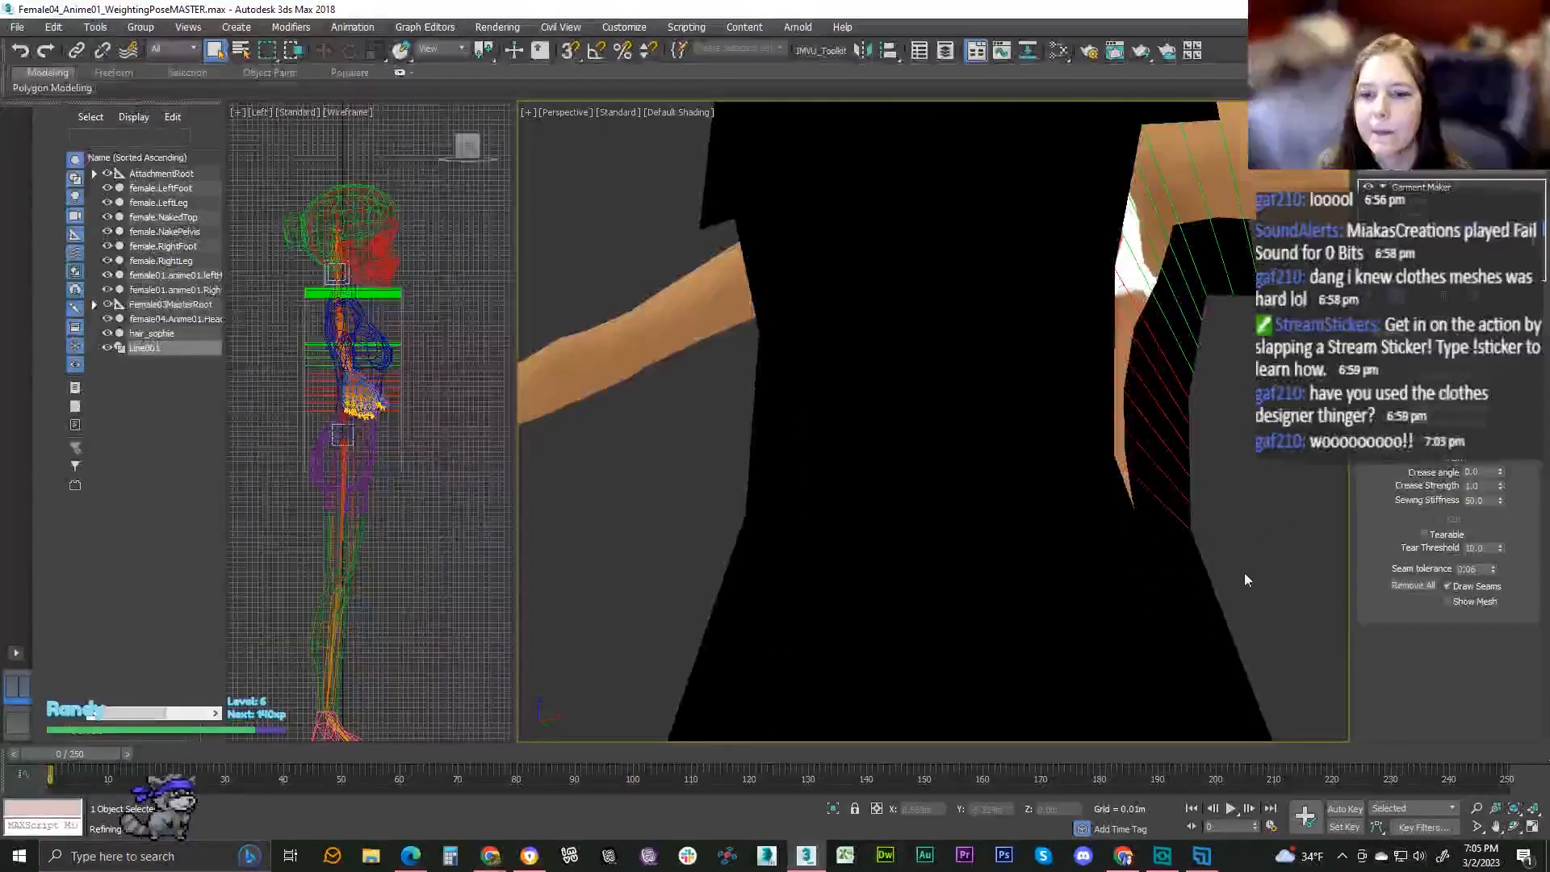
left_click_drag(1171, 633, 1169, 635)
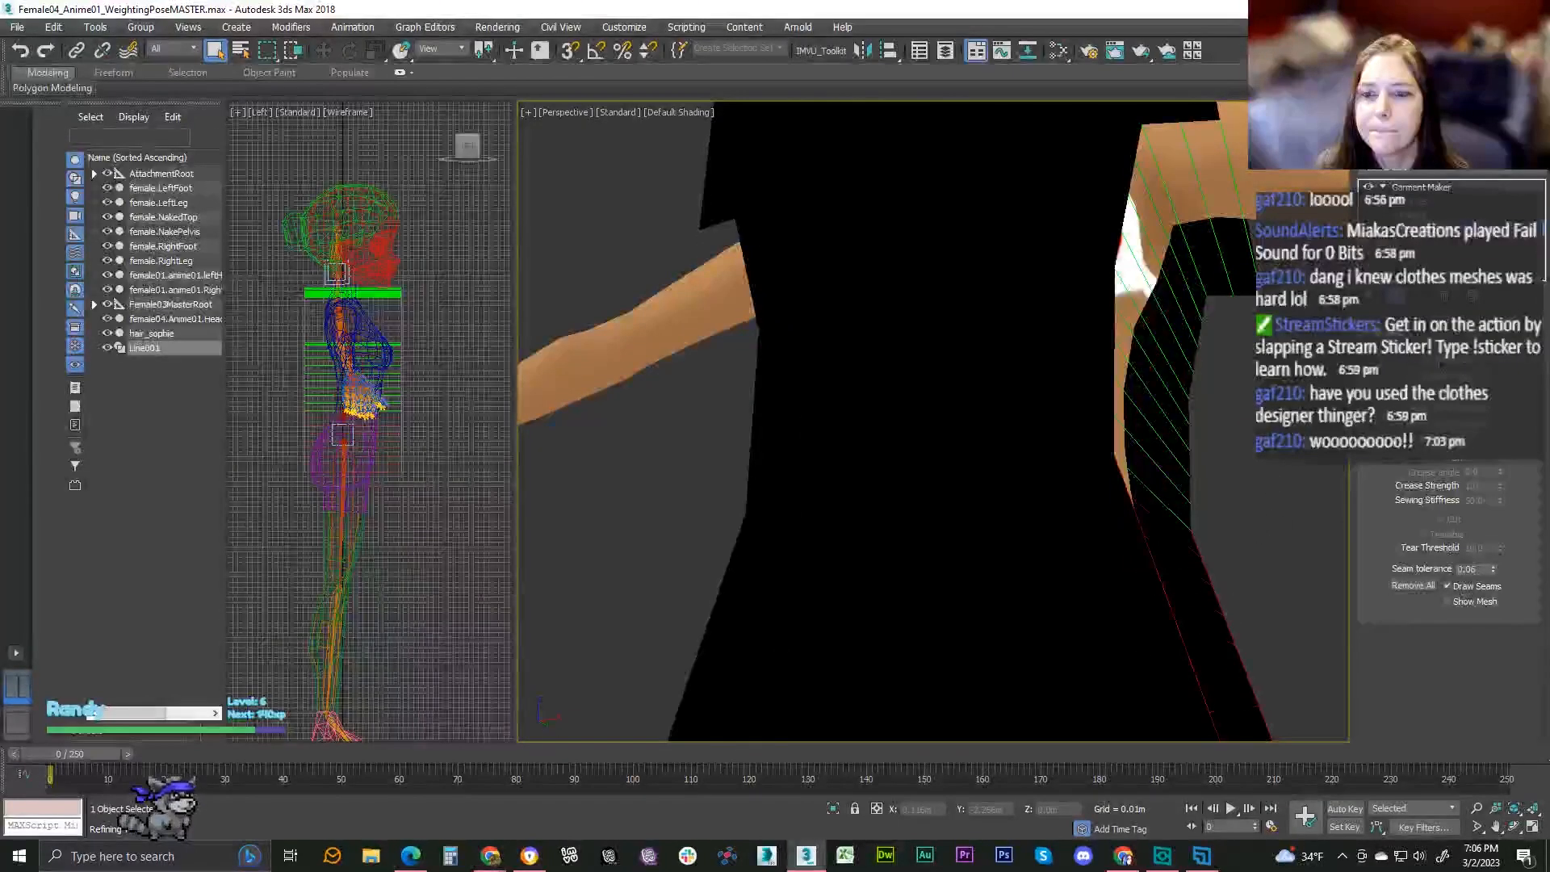
scroll(1086, 526, "down", 3)
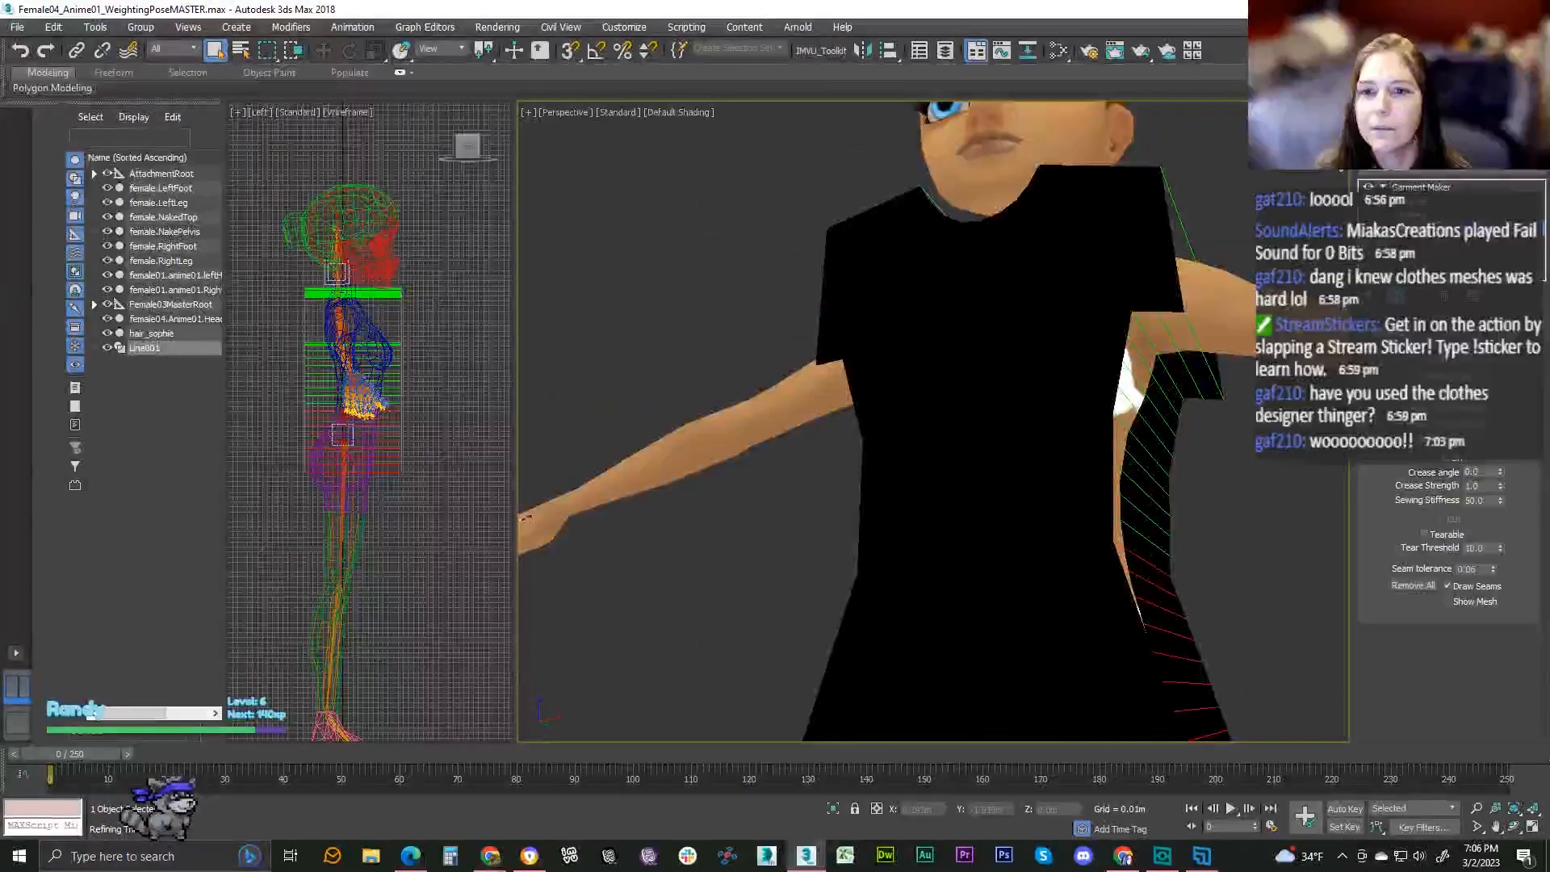
- Make a seam between the front and back underside edges of the avatar's right sleeve
middle_click_drag(1001, 216, 1064, 215, "alt")
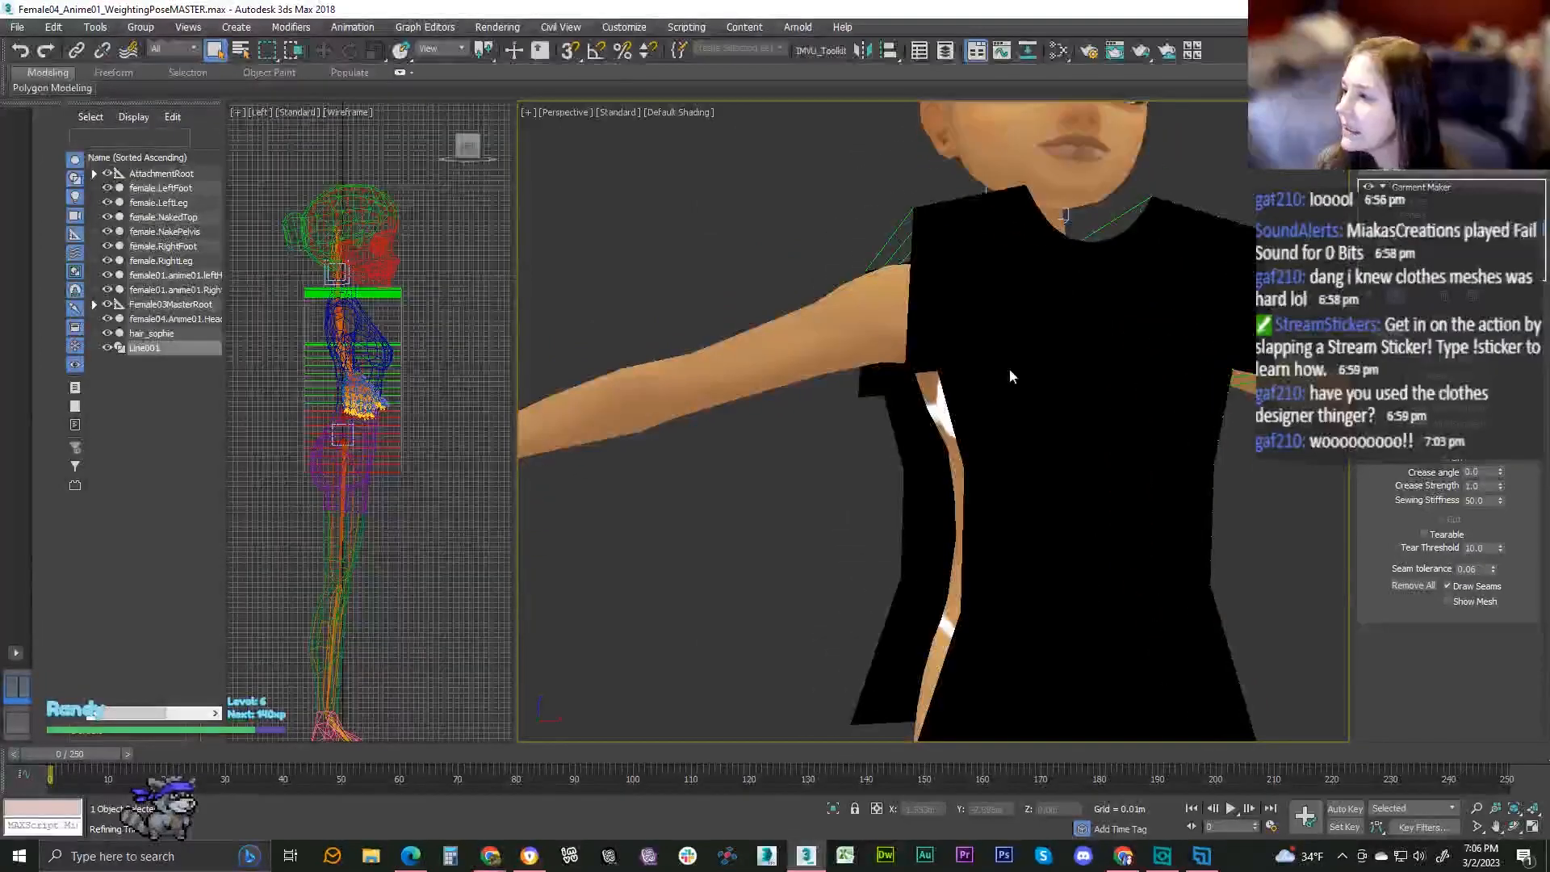
scroll(904, 396, "up", 4)
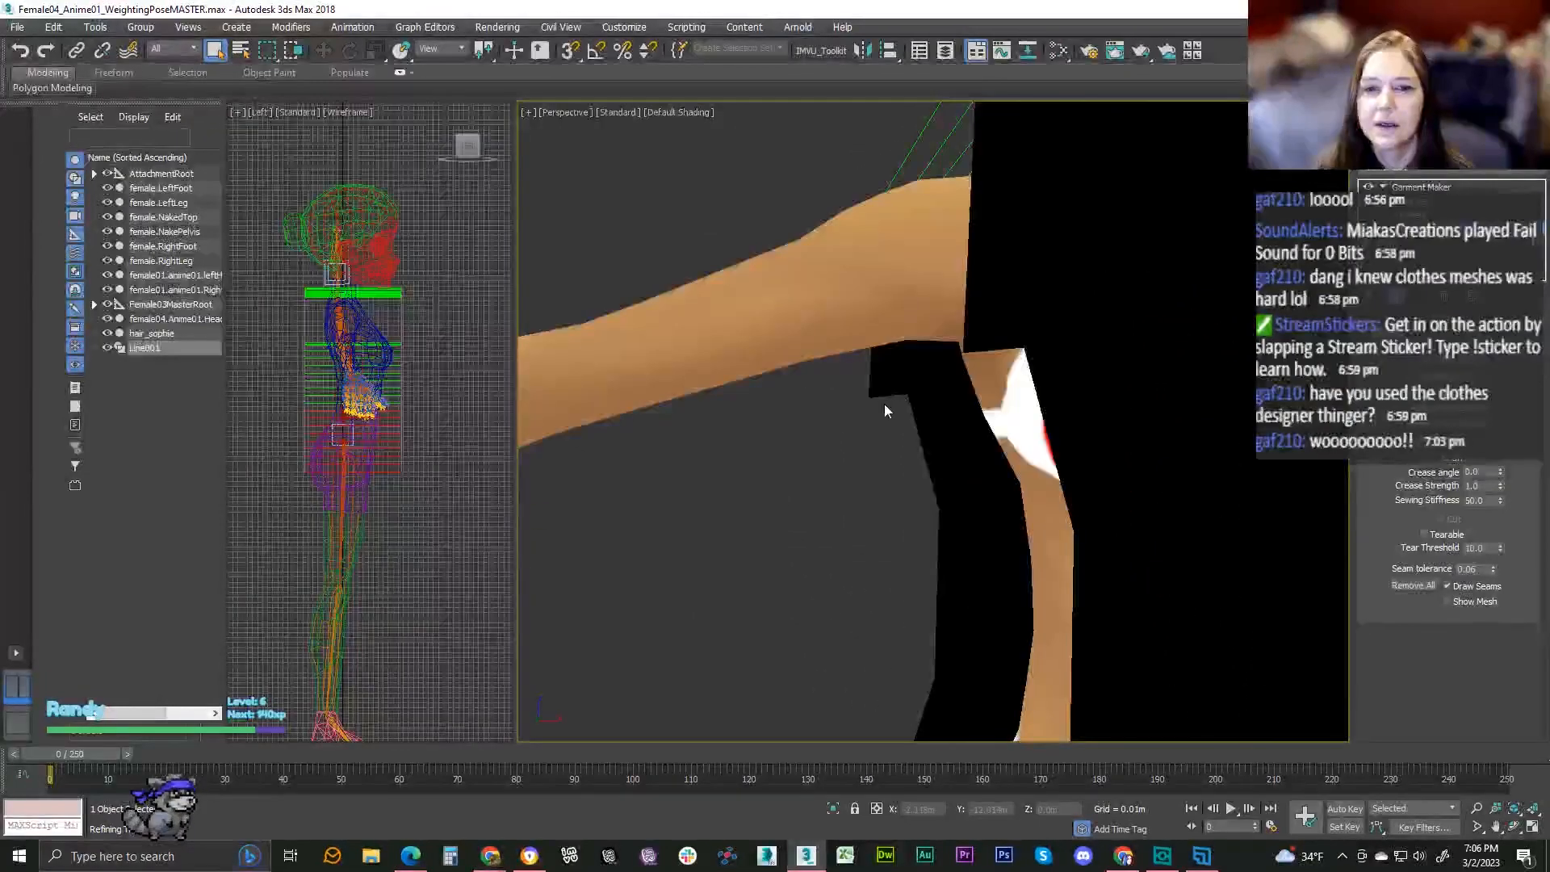
left_click(890, 394)
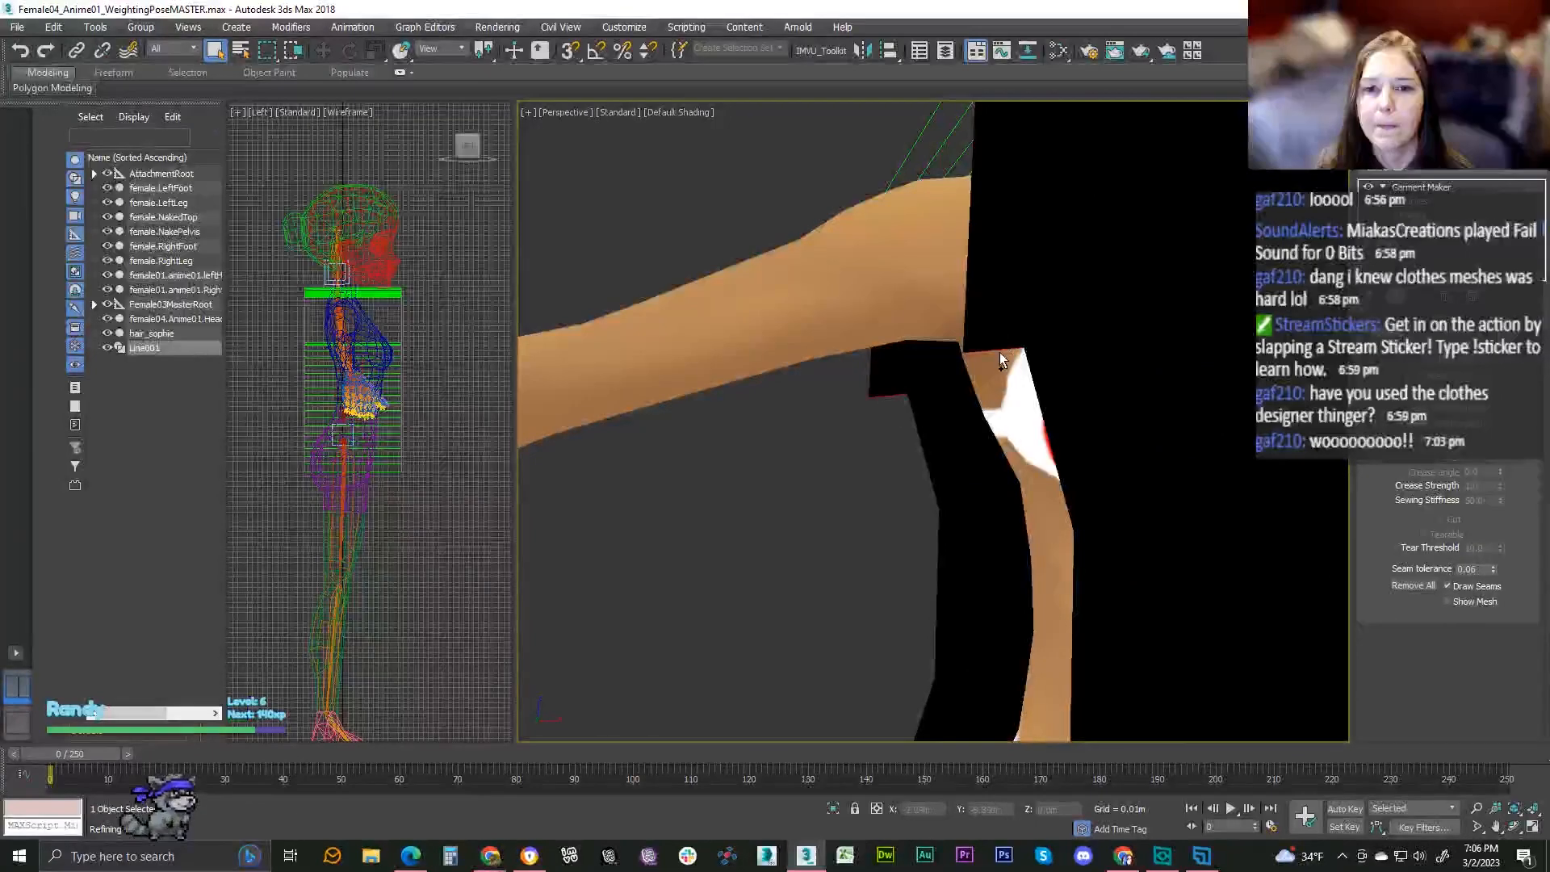
left_click(1424, 364)
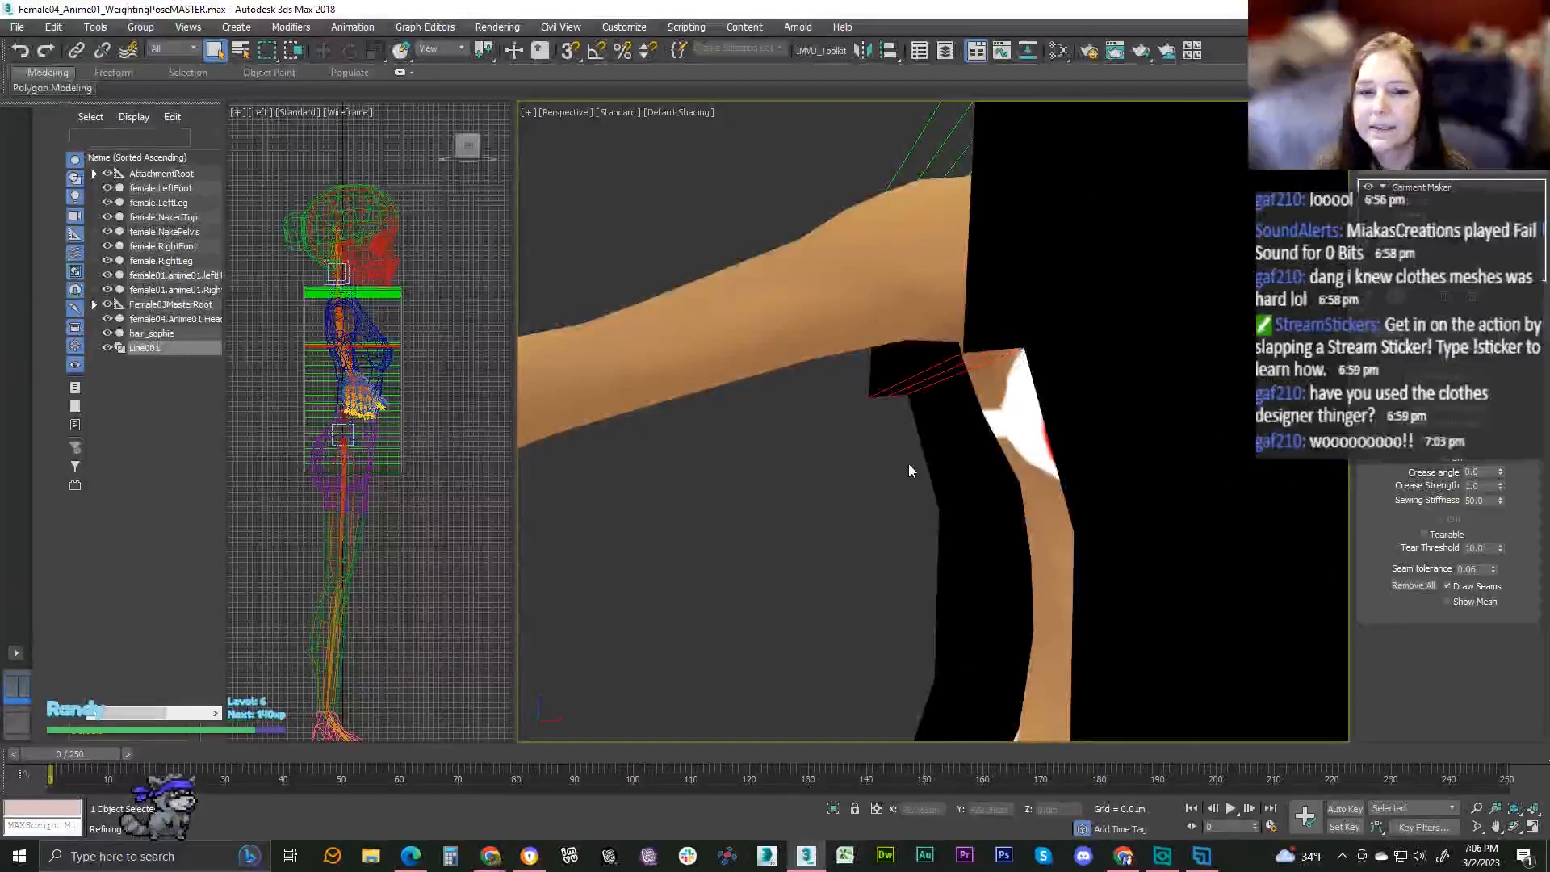
- Make seams joining the front and back side edges on the avatar's right, from the armpit down to the waist and hip
left_click_drag(1005, 444, 1060, 426)
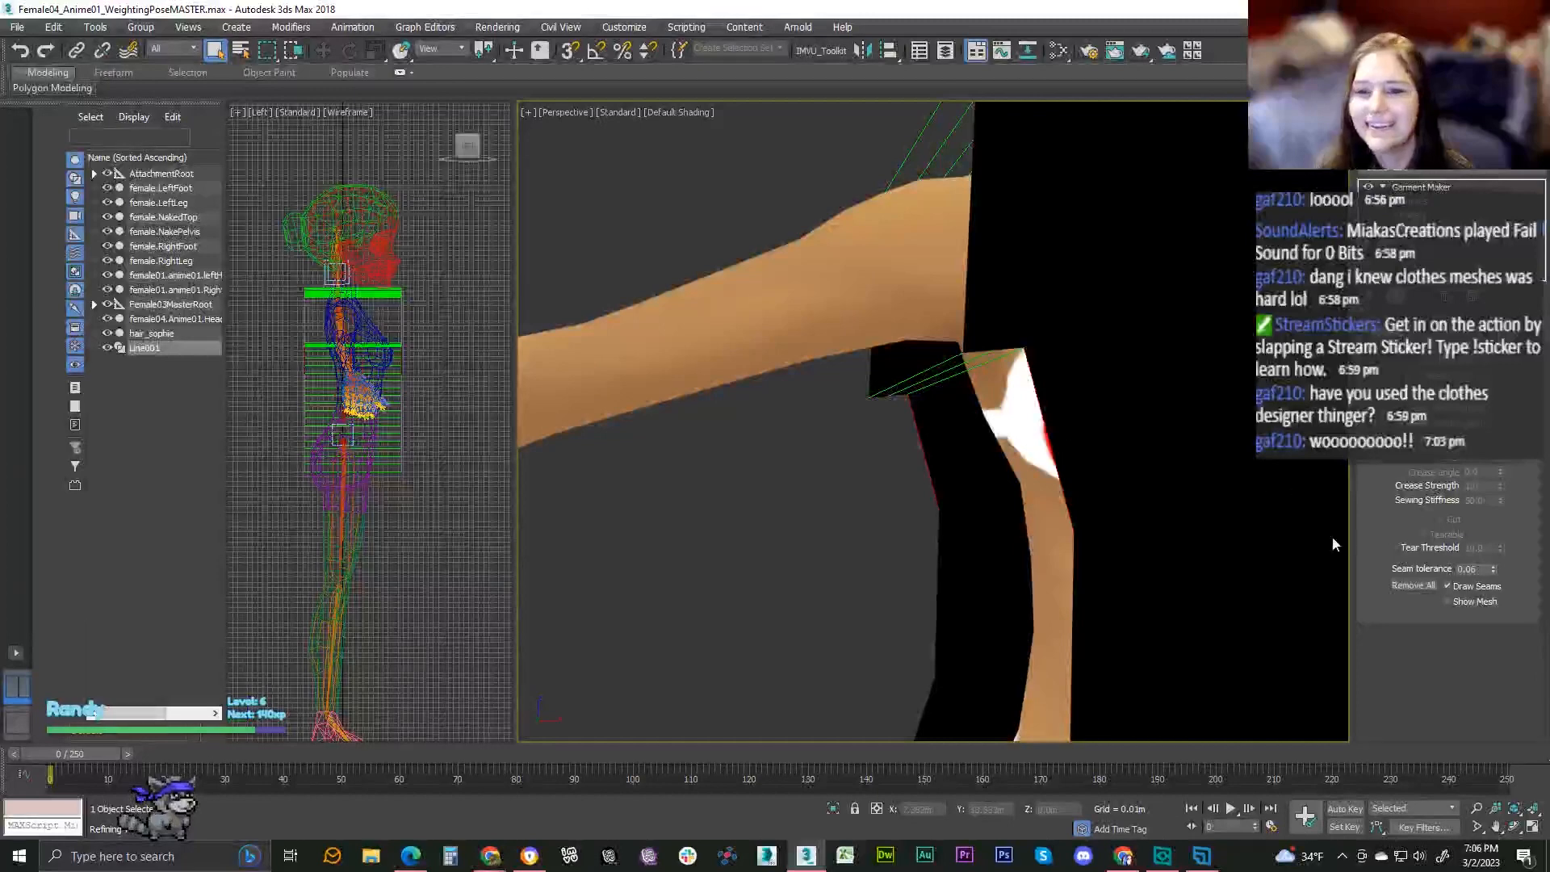
left_click(1445, 368)
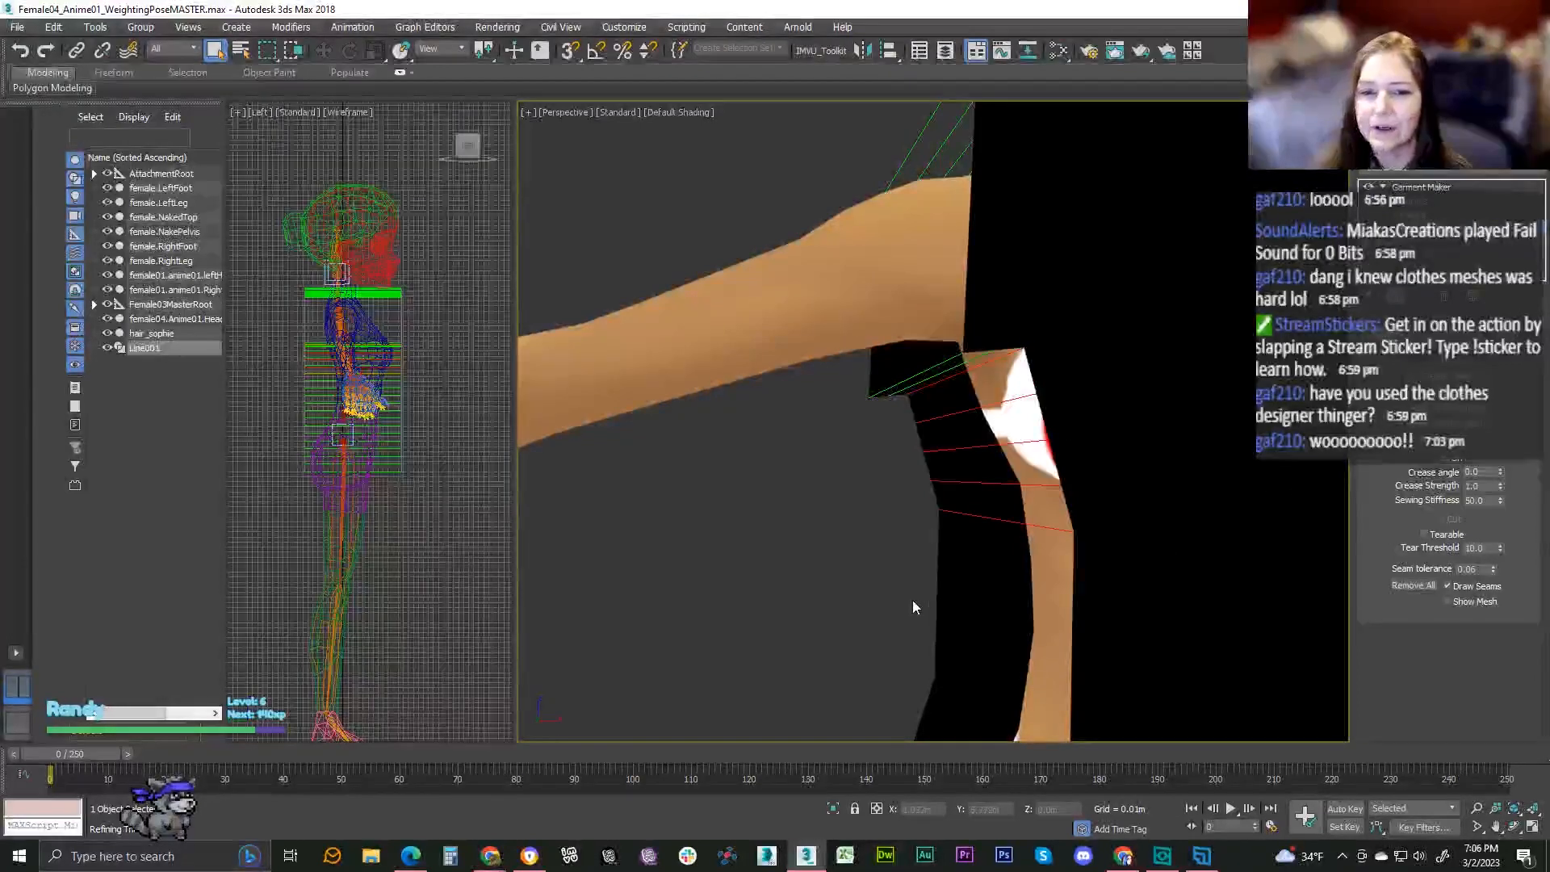
left_click_drag(1050, 612, 1087, 612)
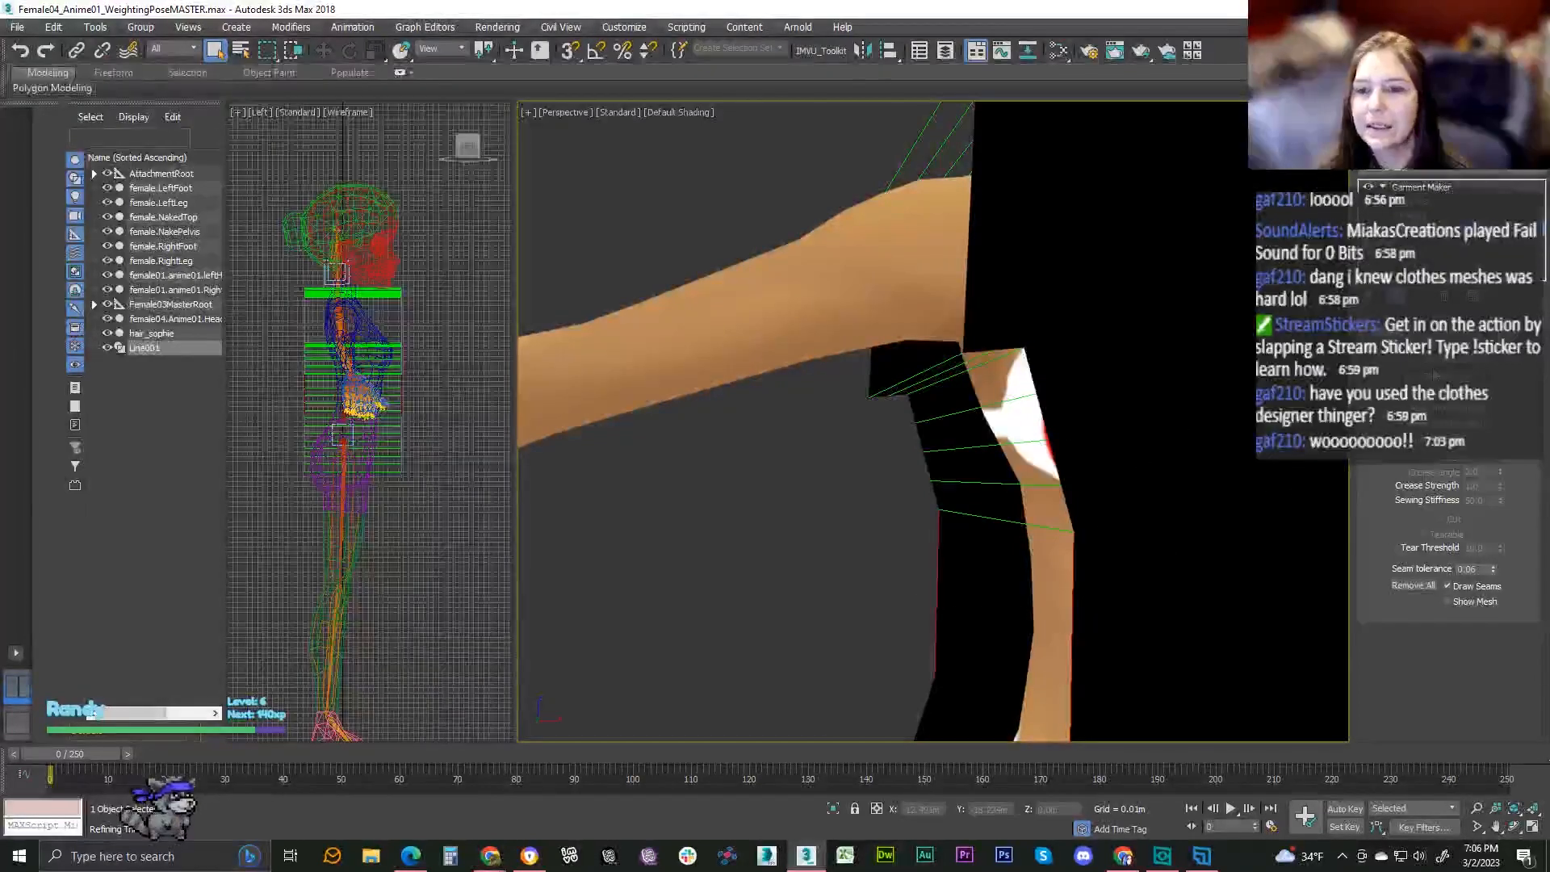
left_click(1435, 373)
- Make a seam joining the flared lower side edges below the hip on the avatar's right, and finish seam editing
middle_click_drag(1019, 606, 1009, 493)
middle_click_drag(904, 638, 890, 565)
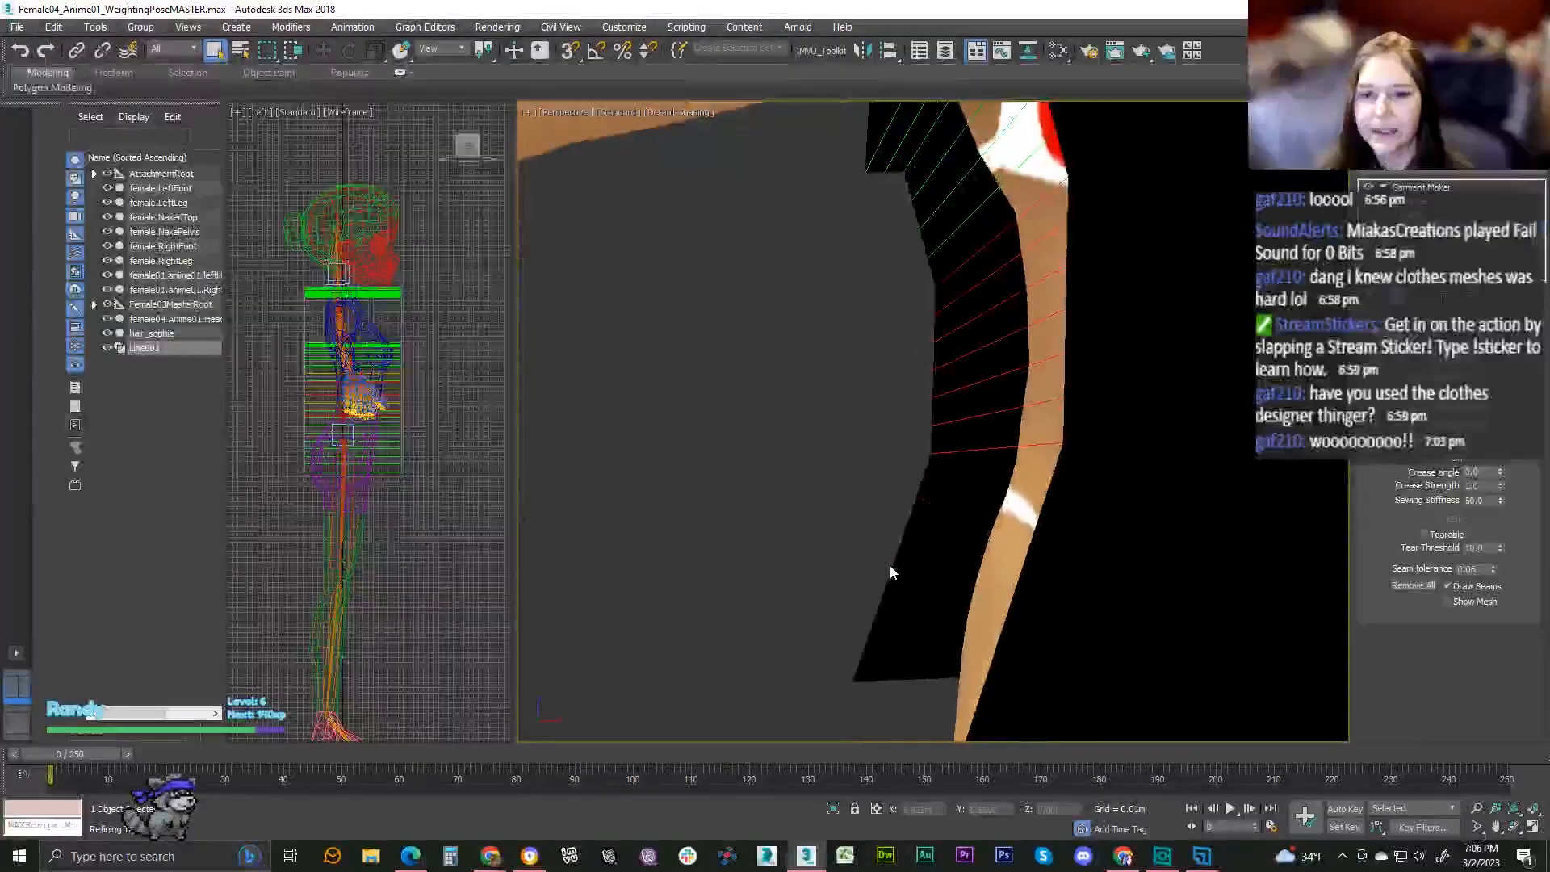
left_click_drag(889, 564, 980, 709)
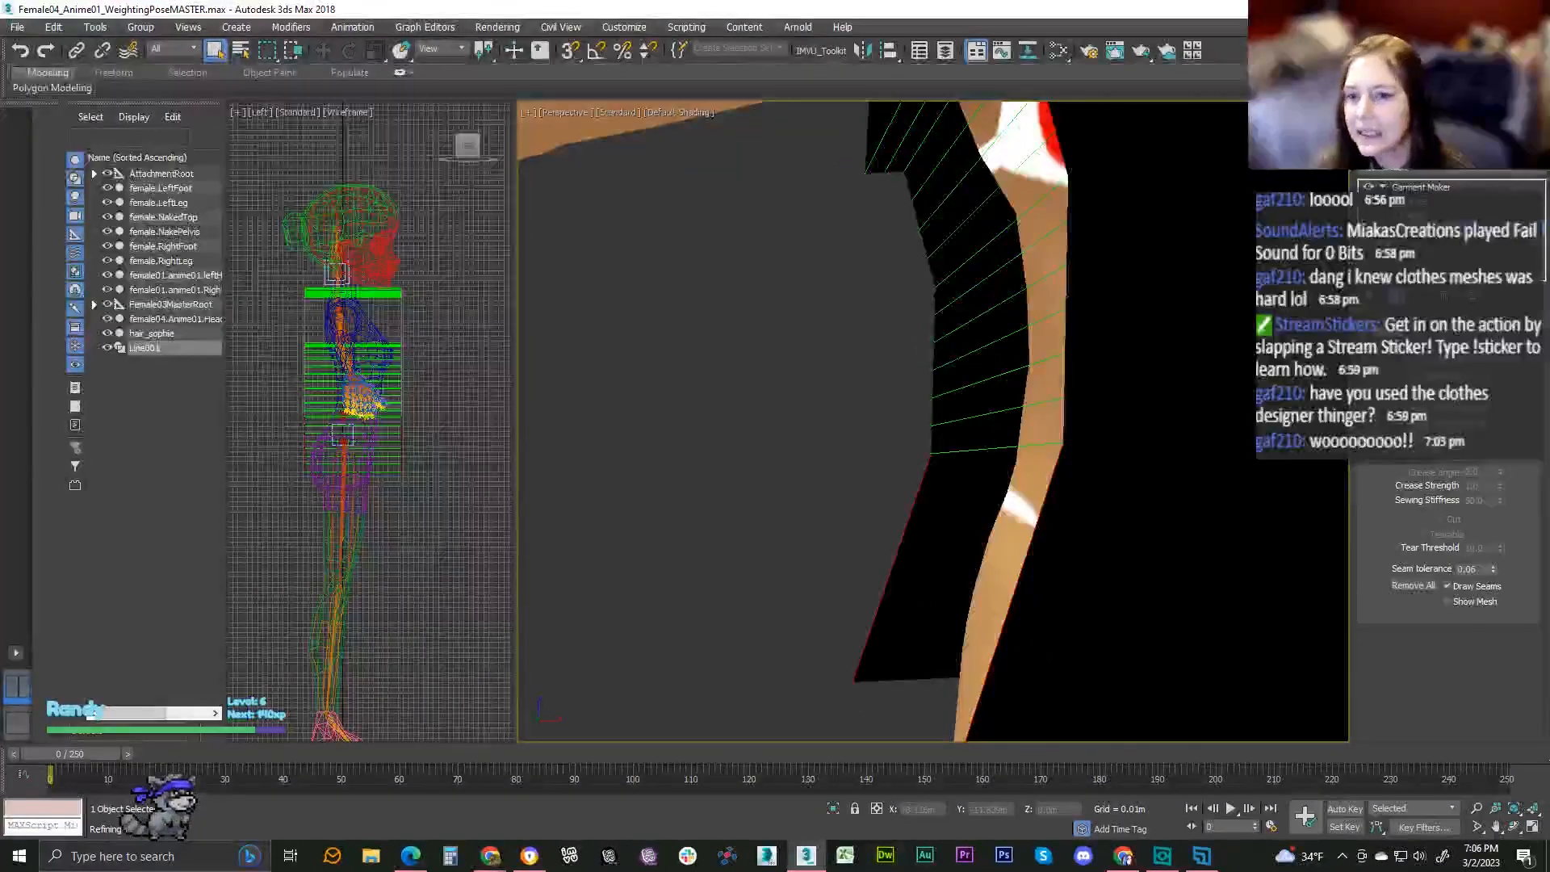
left_click(1435, 373)
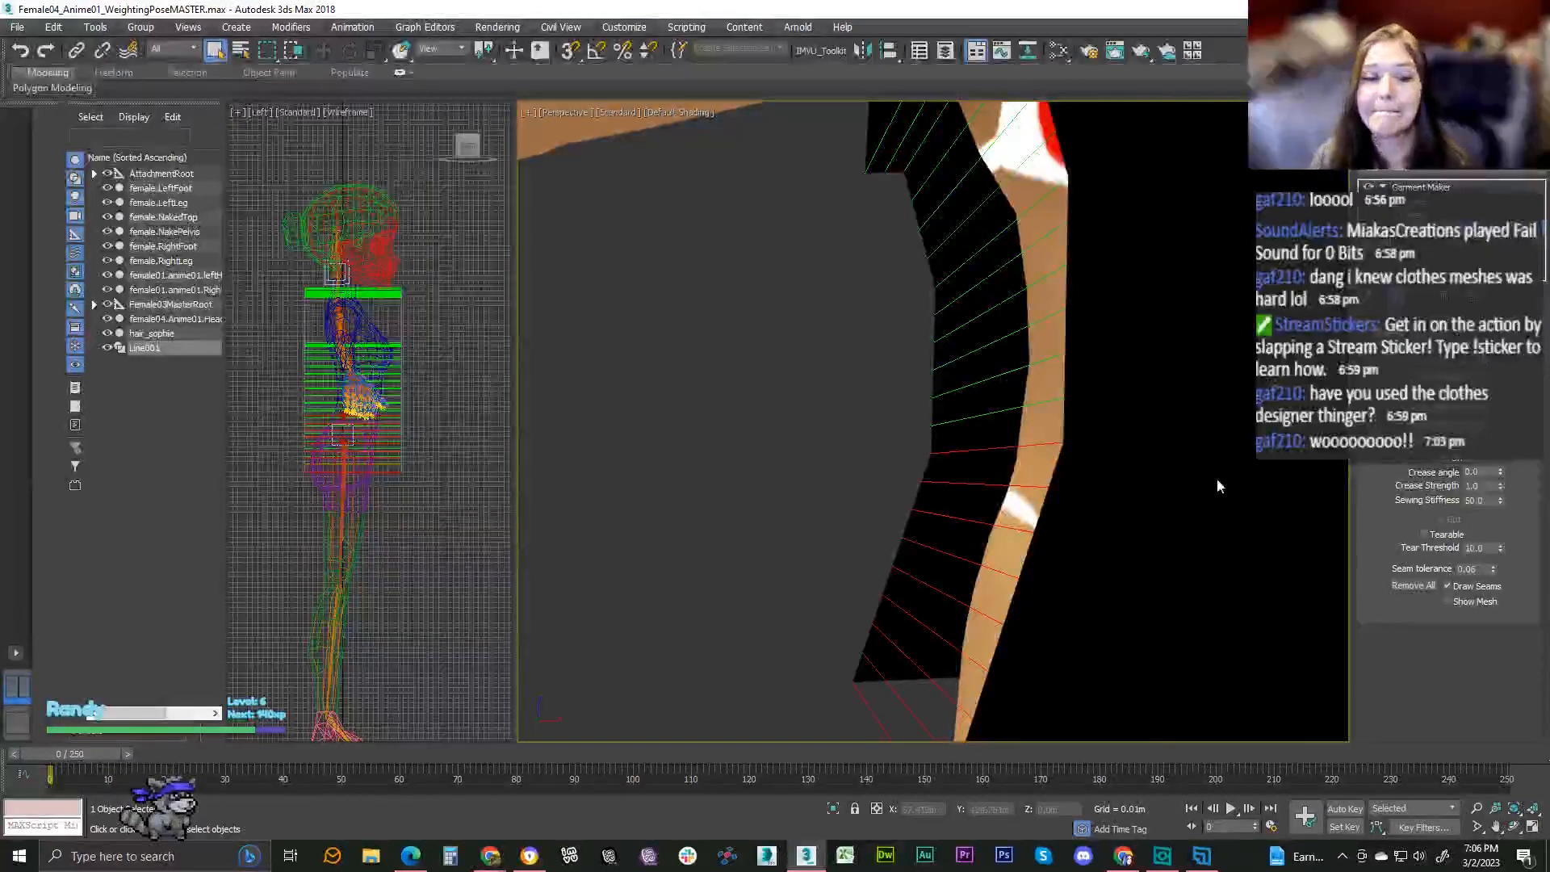
scroll(1217, 480, "down", 4)
middle_click_drag(1100, 493, 977, 547)
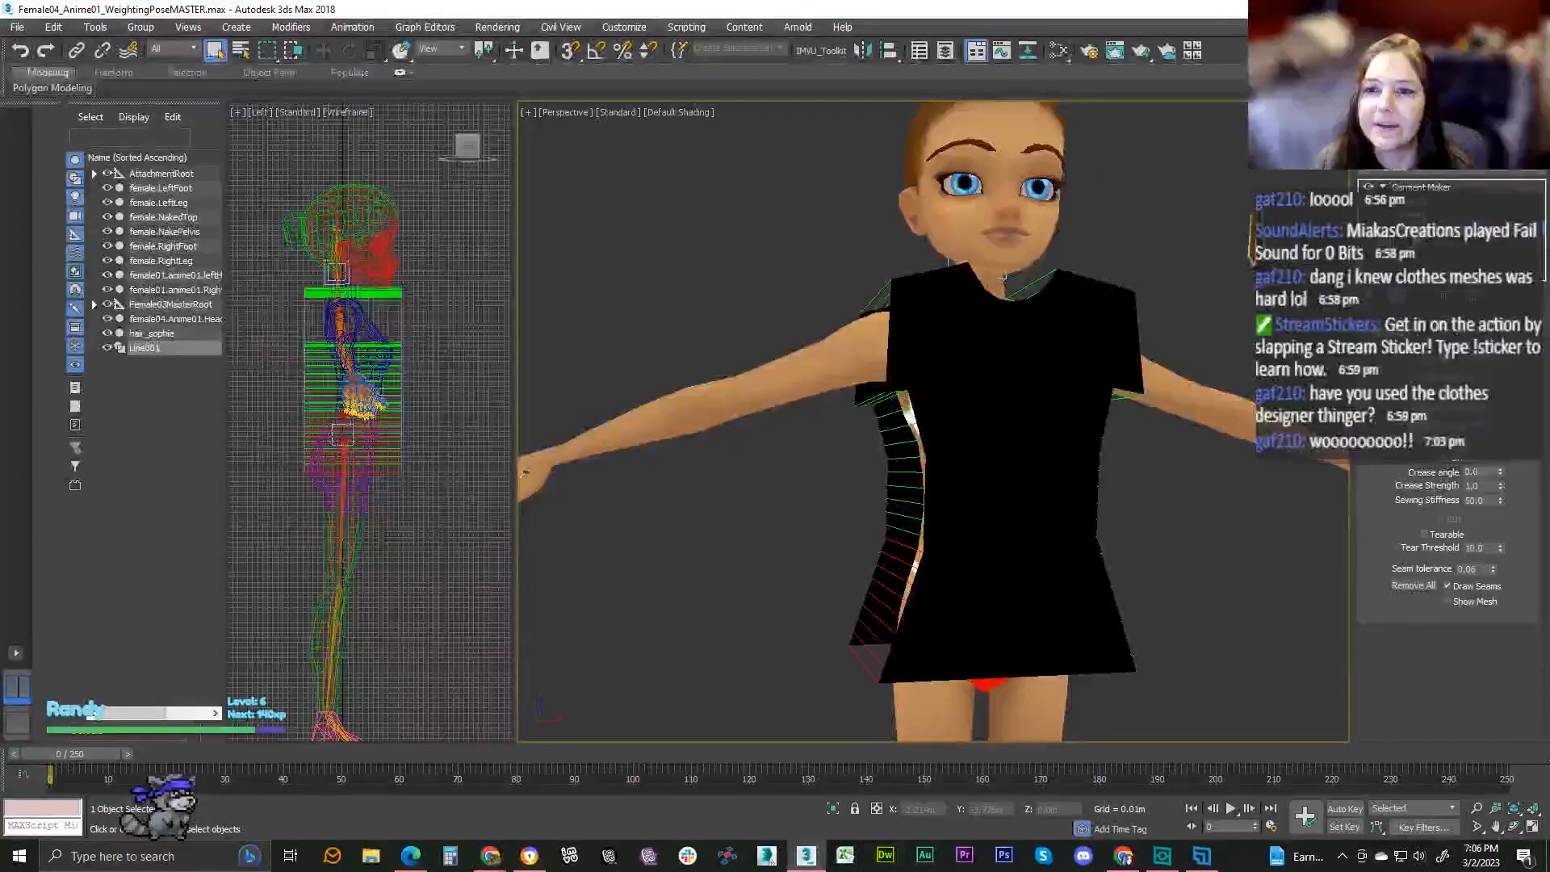
left_click(1003, 276)
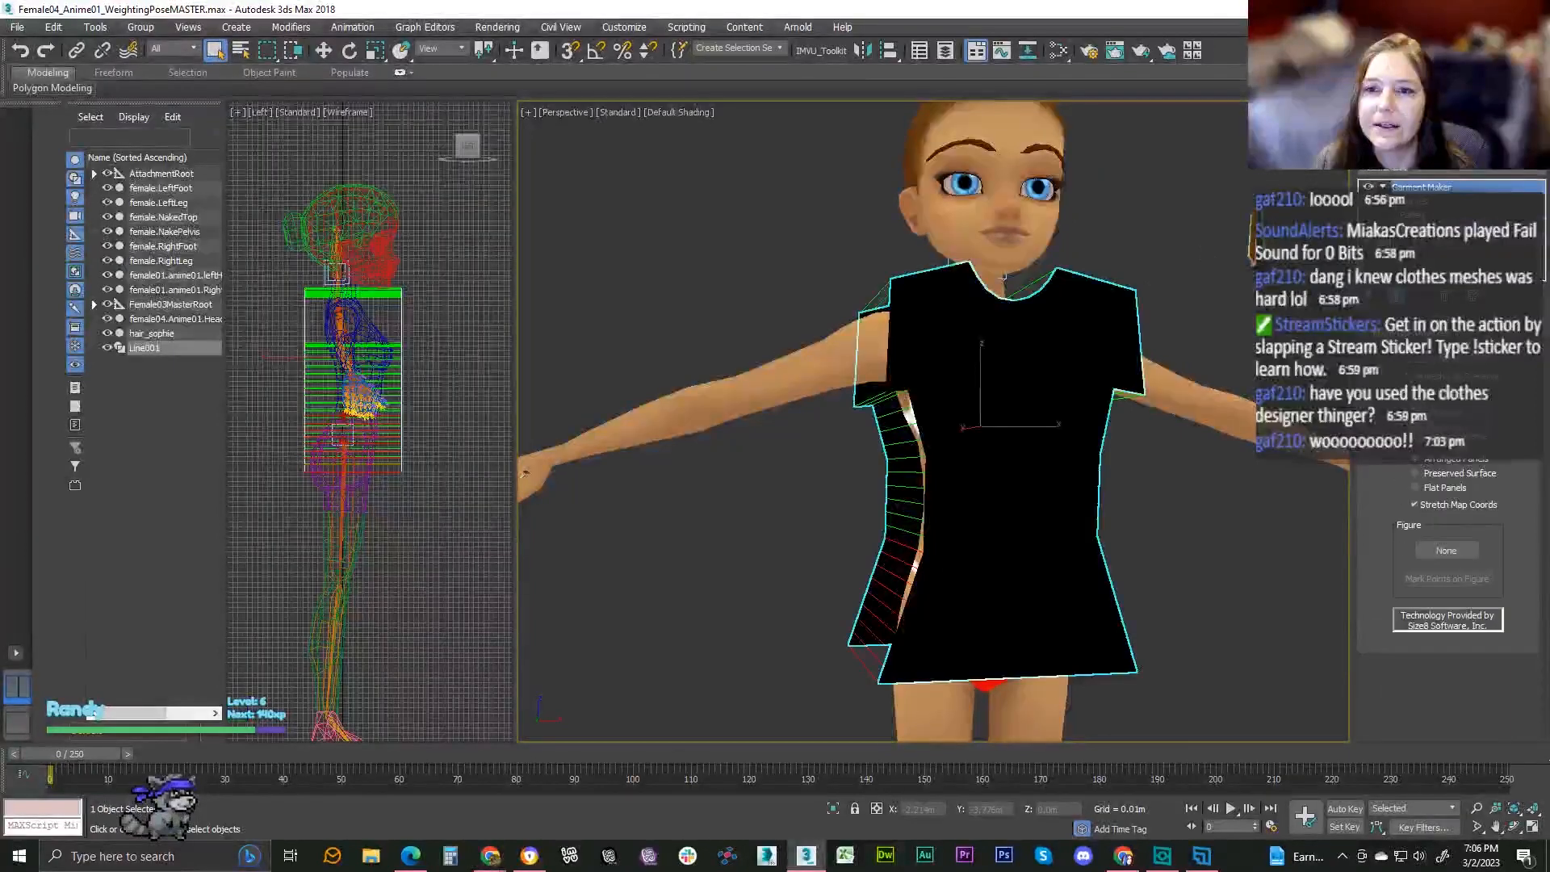
left_click(1536, 175)
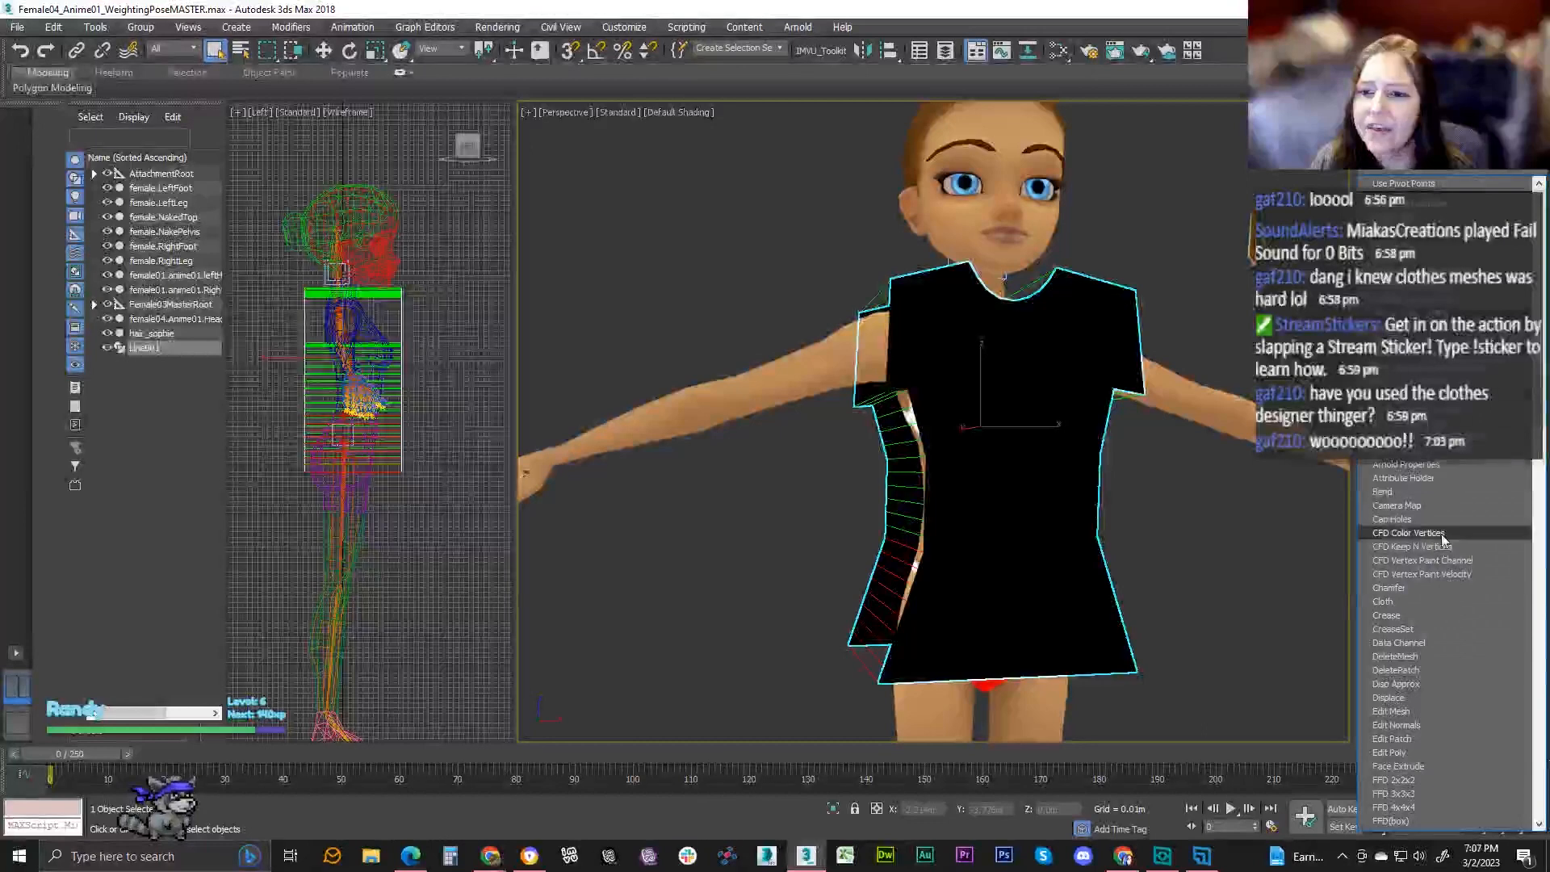
left_click(1420, 615)
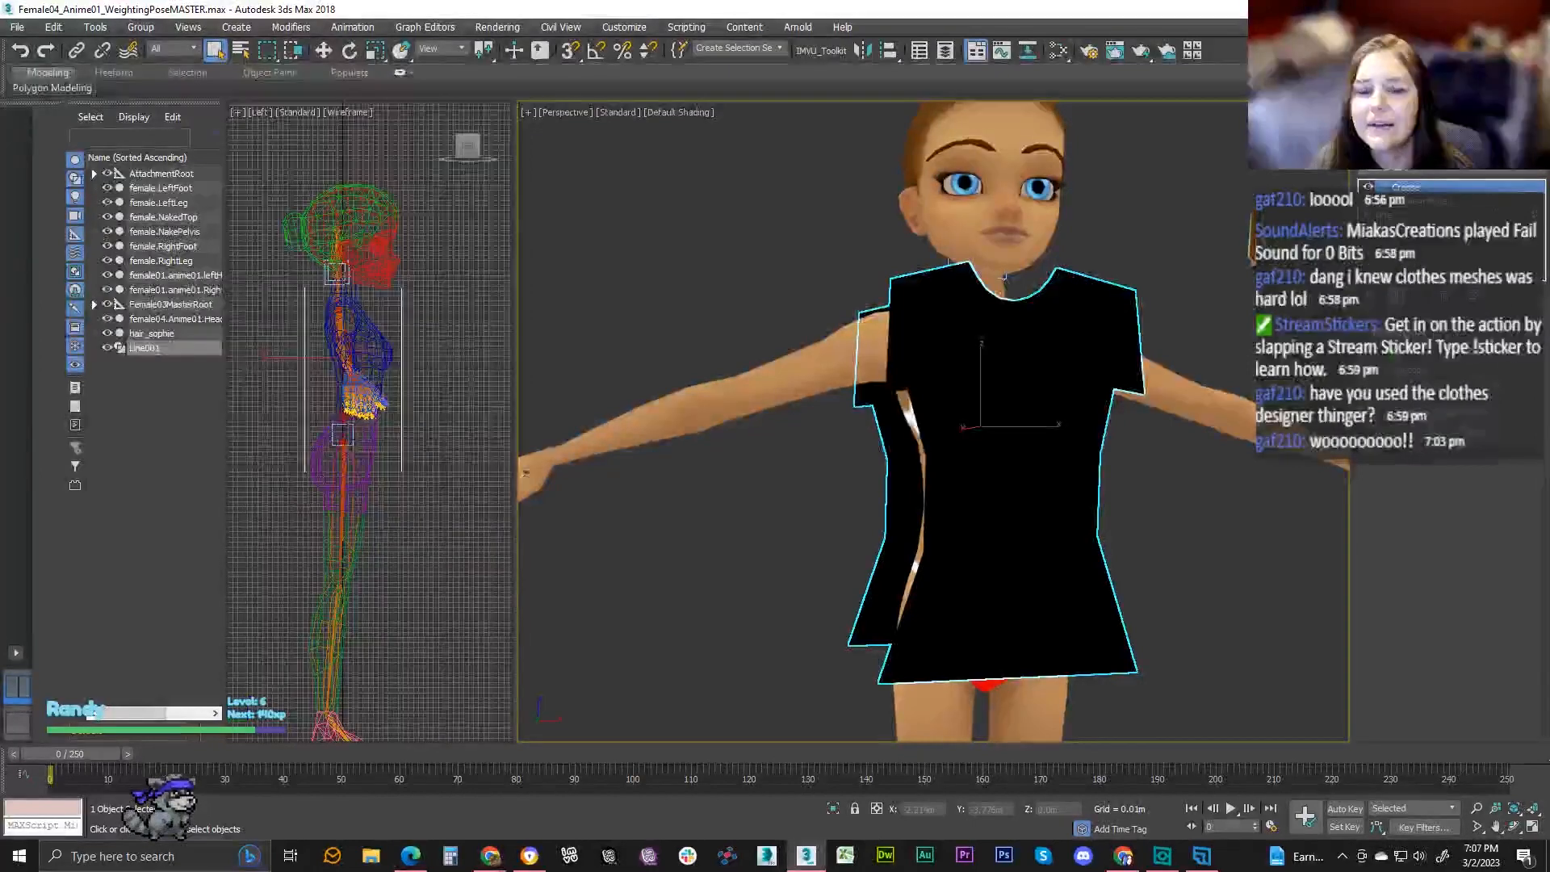
left_click(1443, 295)
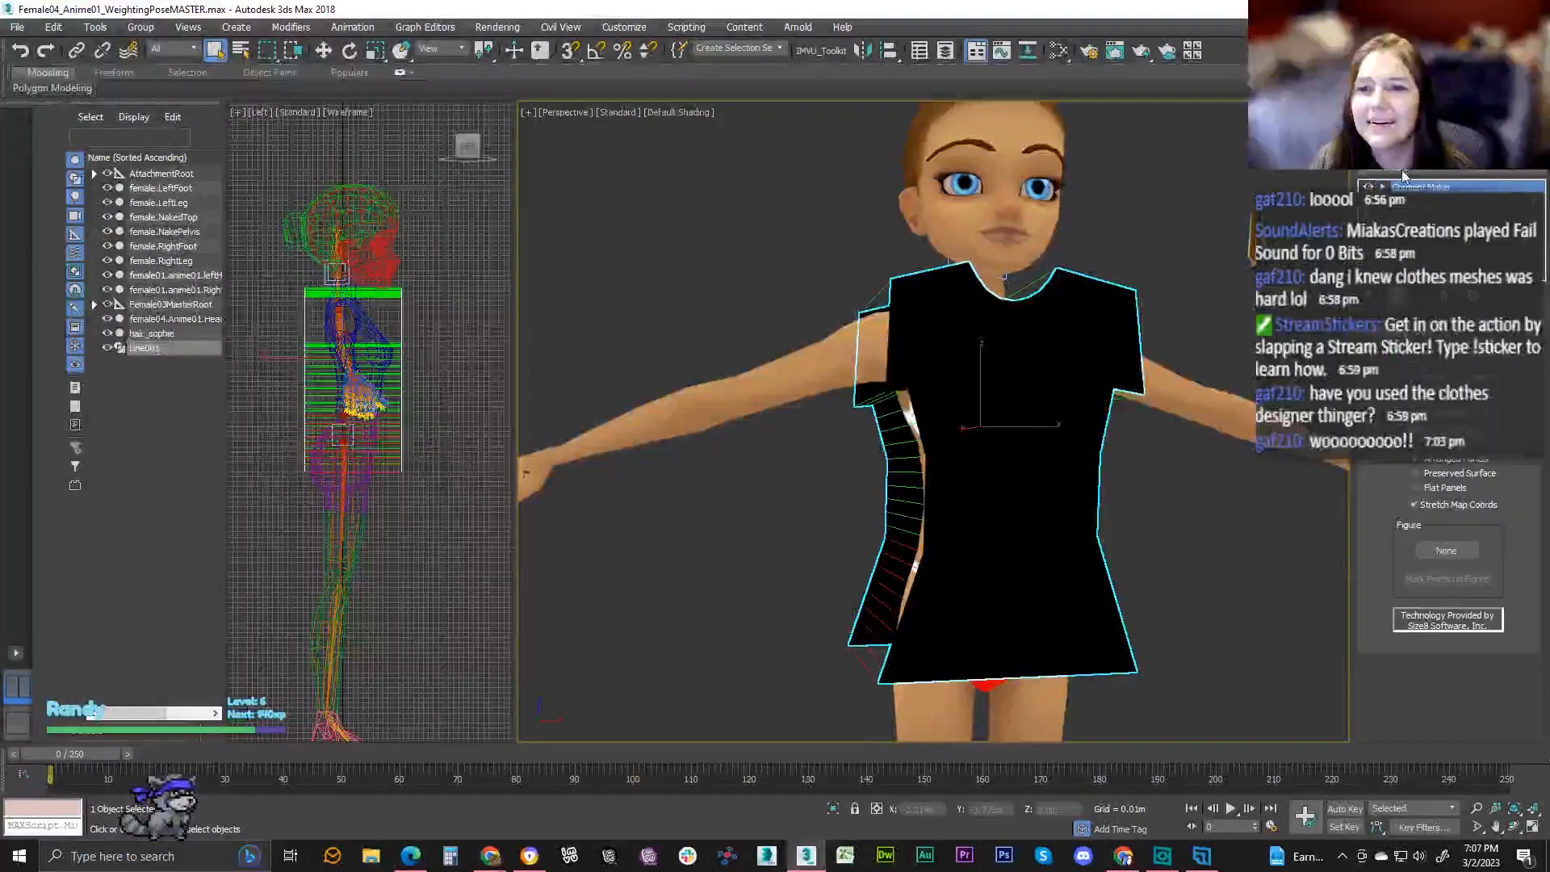
- Apply a Cloth modifier to the shirt and open the simulation's Object Properties
left_click(1538, 175)
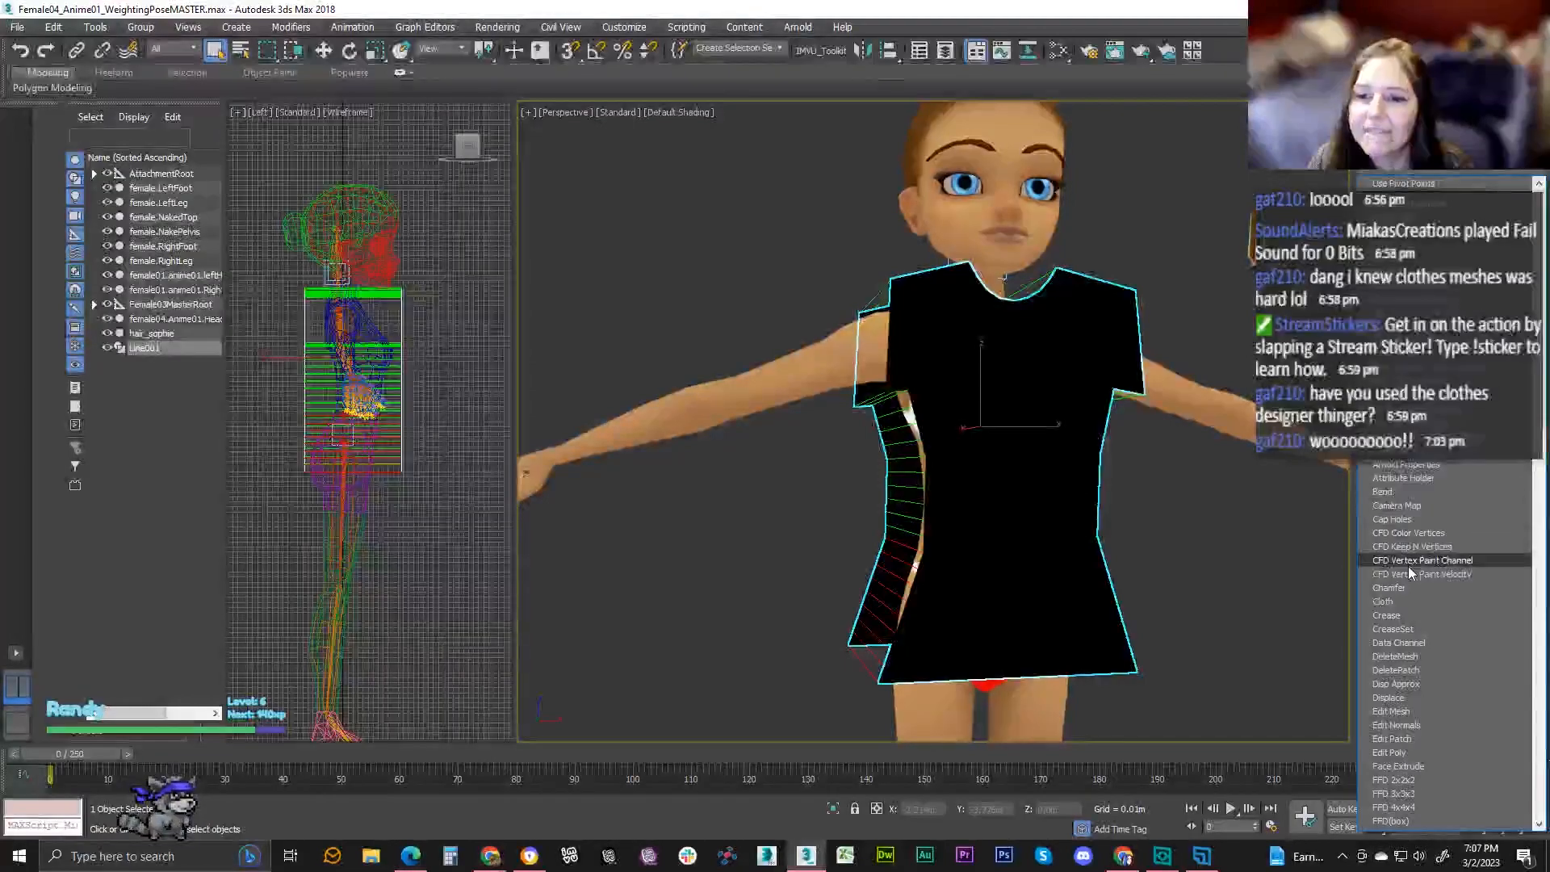
left_click(1395, 601)
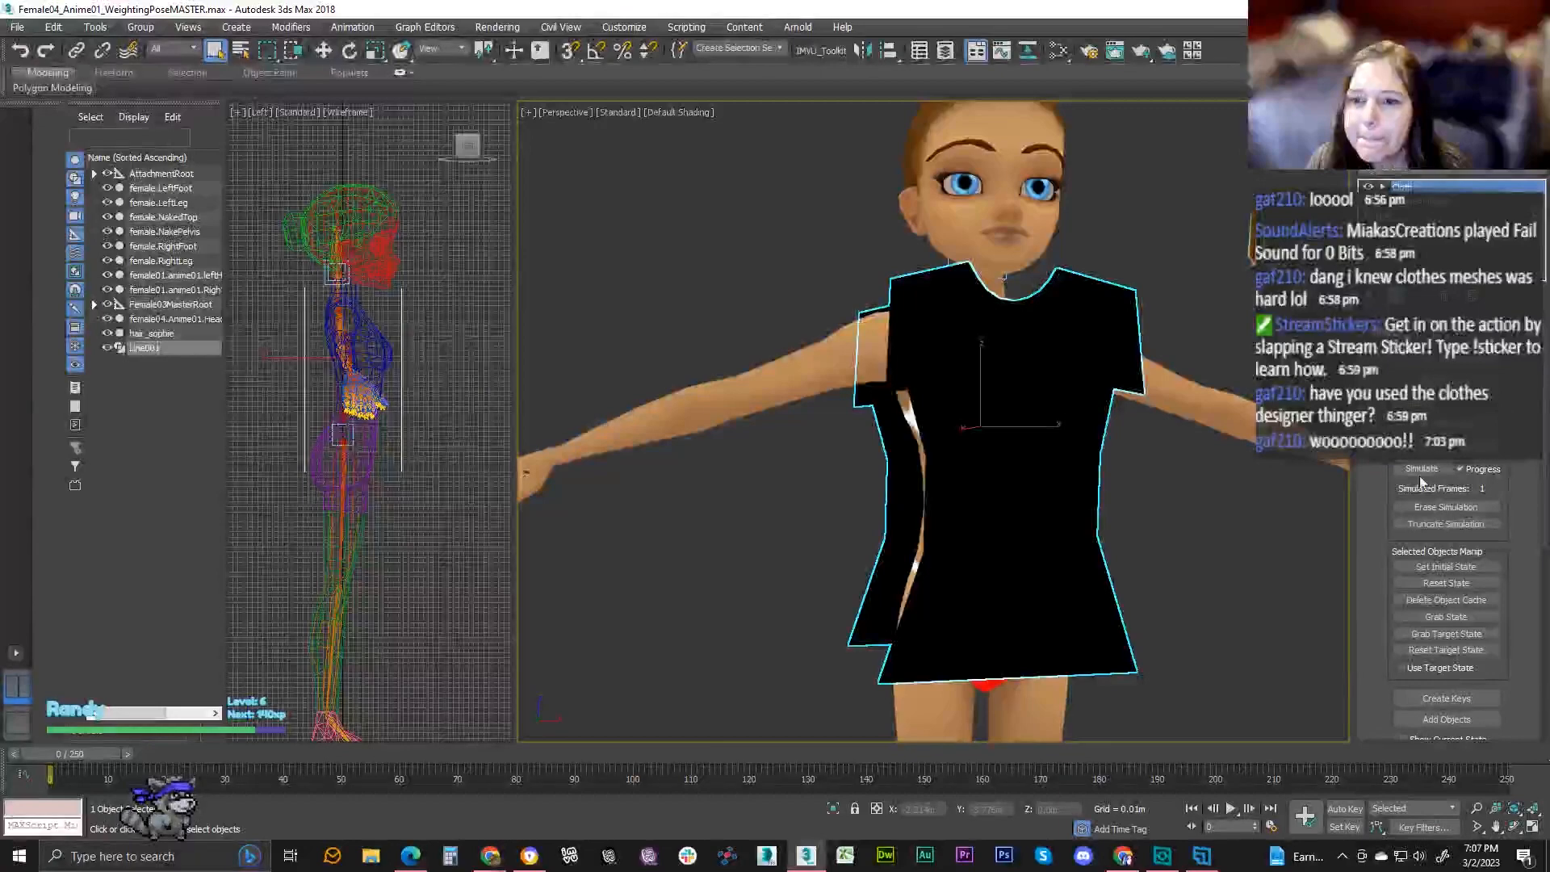
left_click(1445, 360)
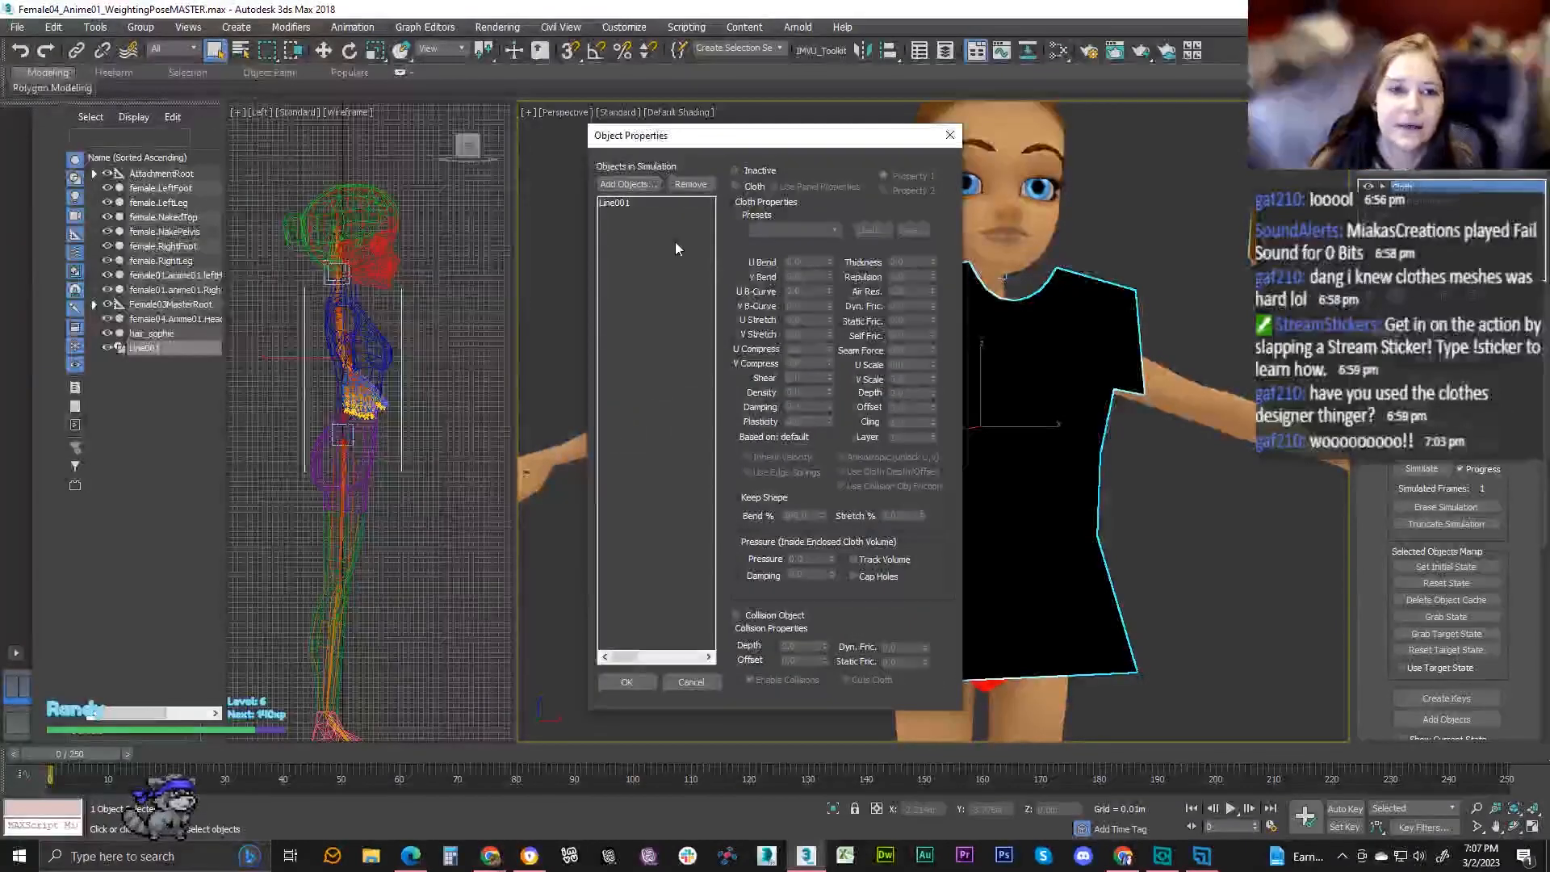
- Add female.NakedTop to the cloth simulation and make it a collision object with an offset of 1.2
left_click(734, 186)
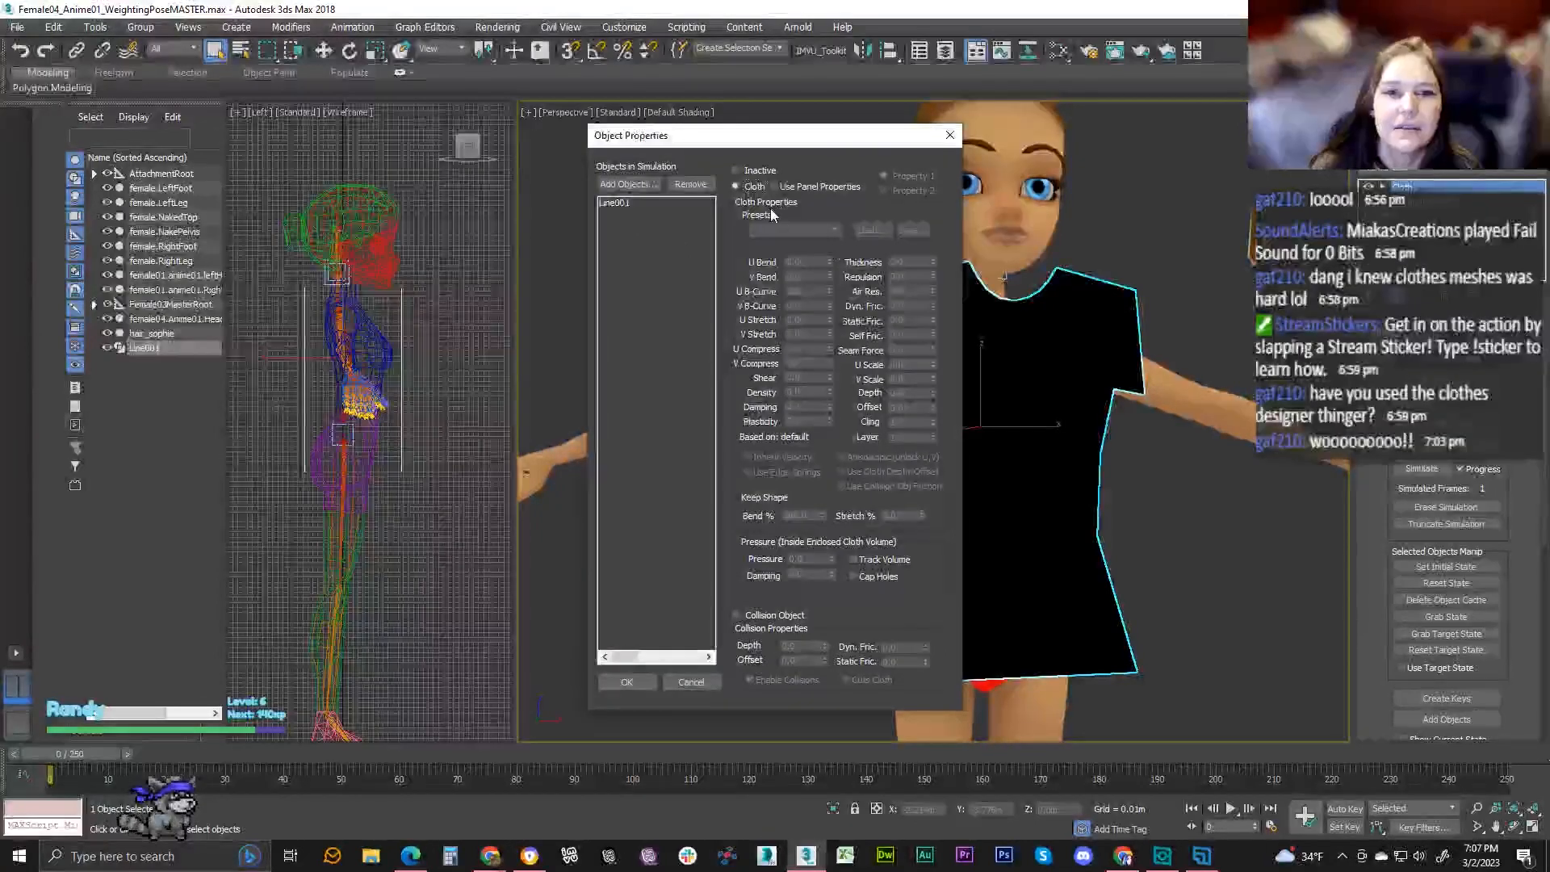
left_click(646, 184)
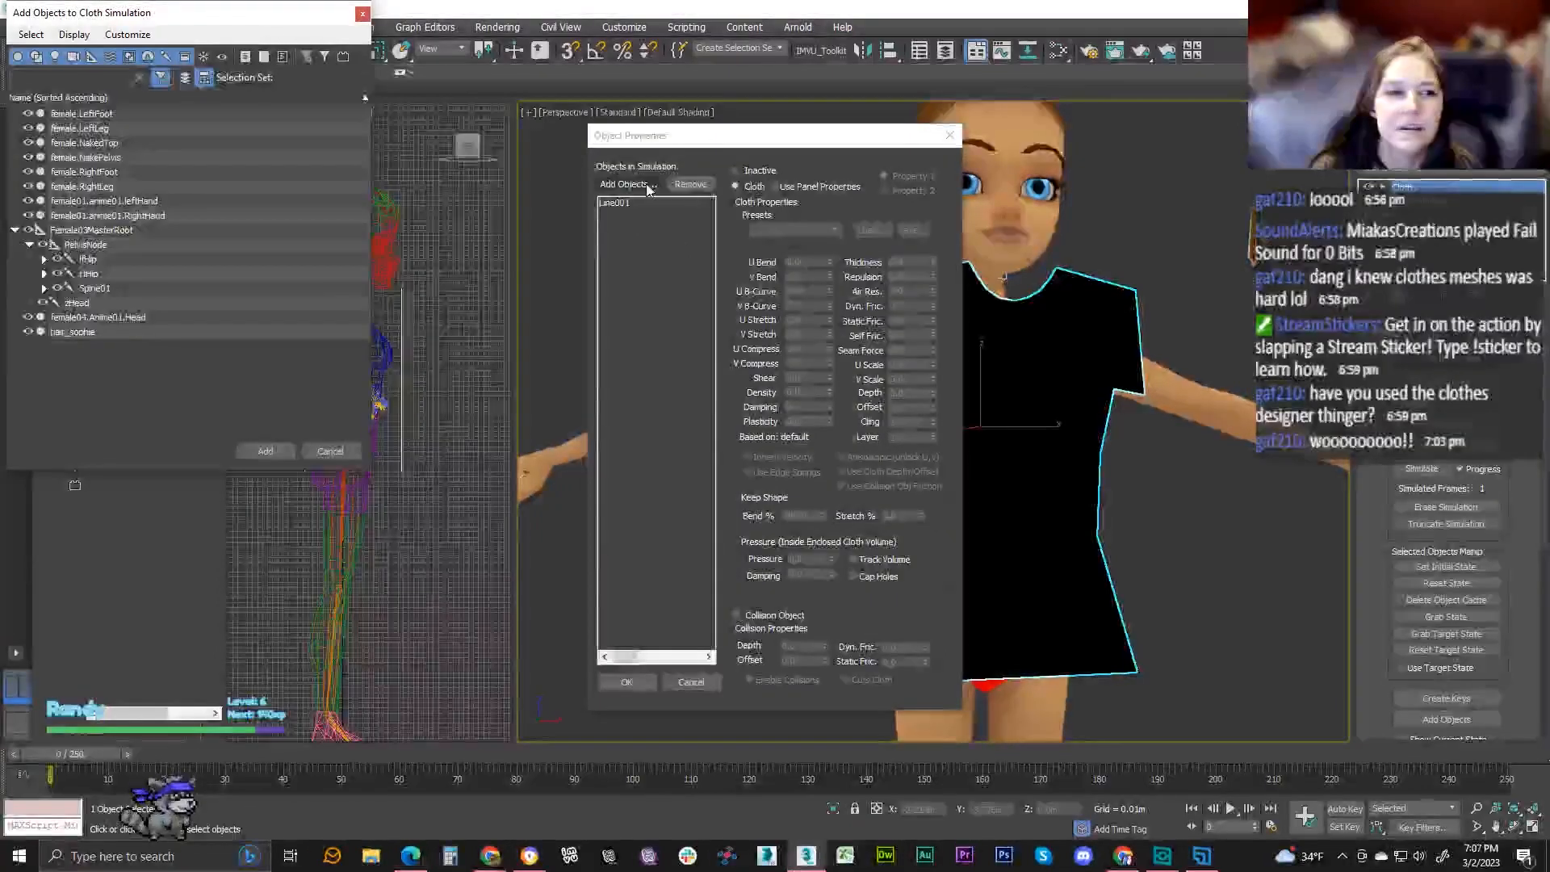
left_click(113, 144)
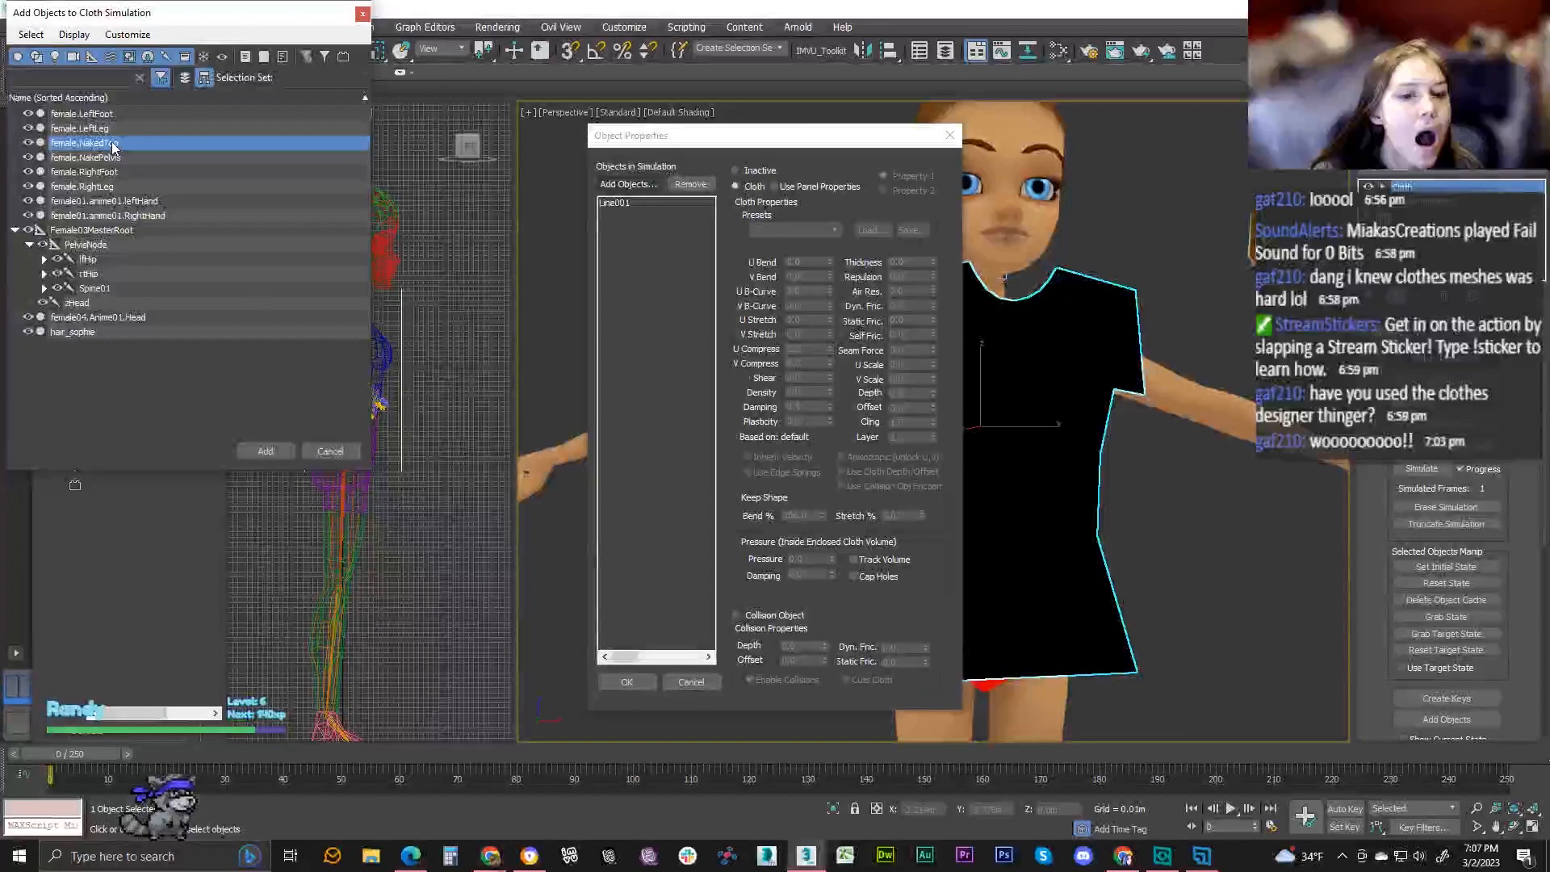
left_click(242, 452)
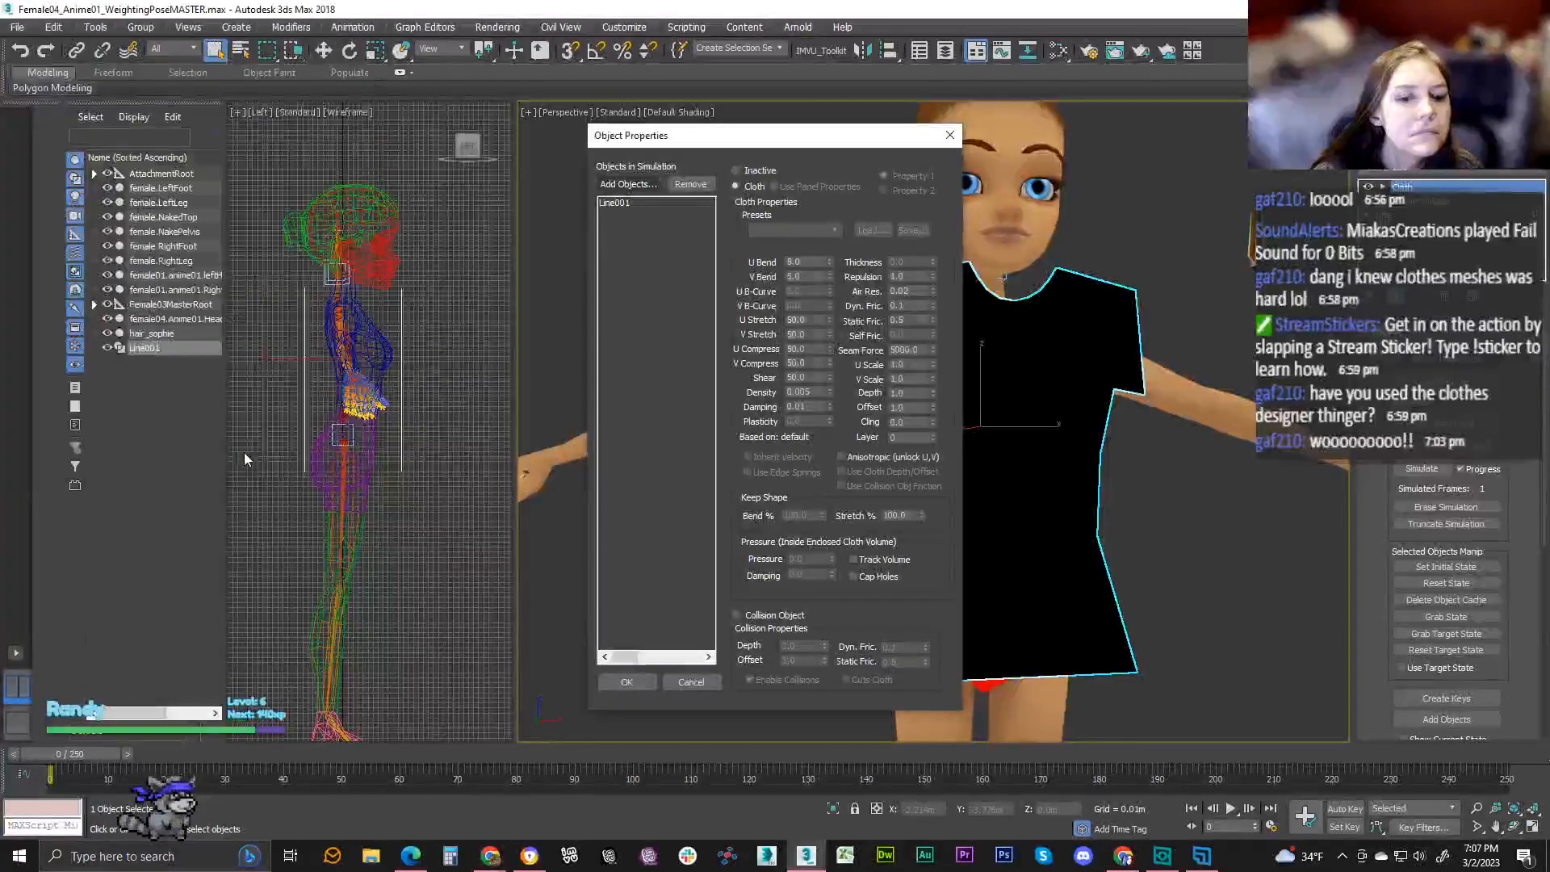
left_click(740, 616)
left_click(801, 661)
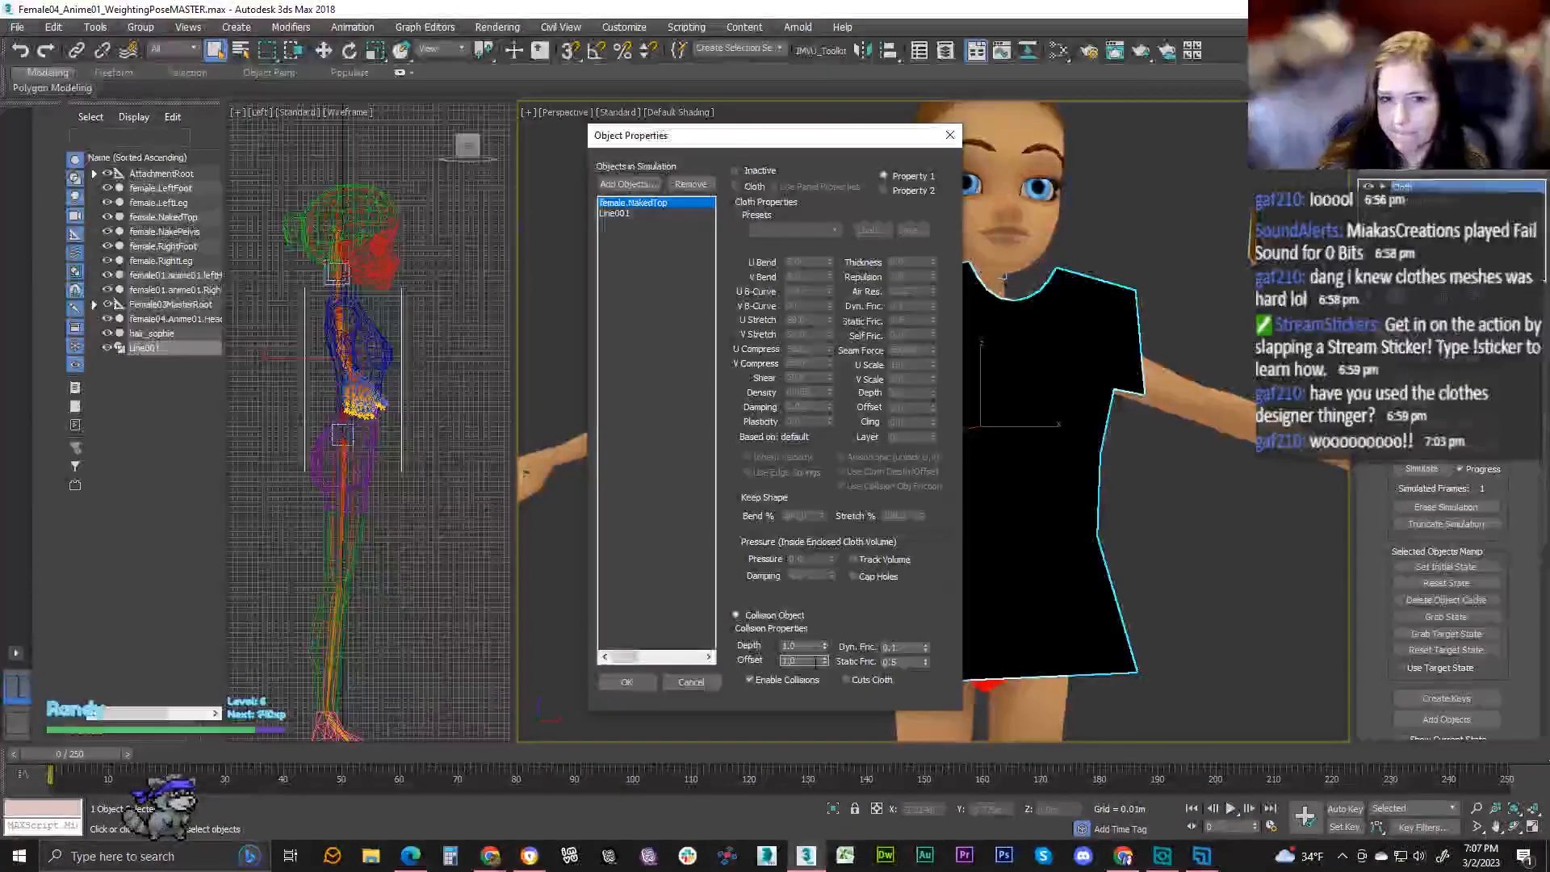
key("BackSpace")
type("2")
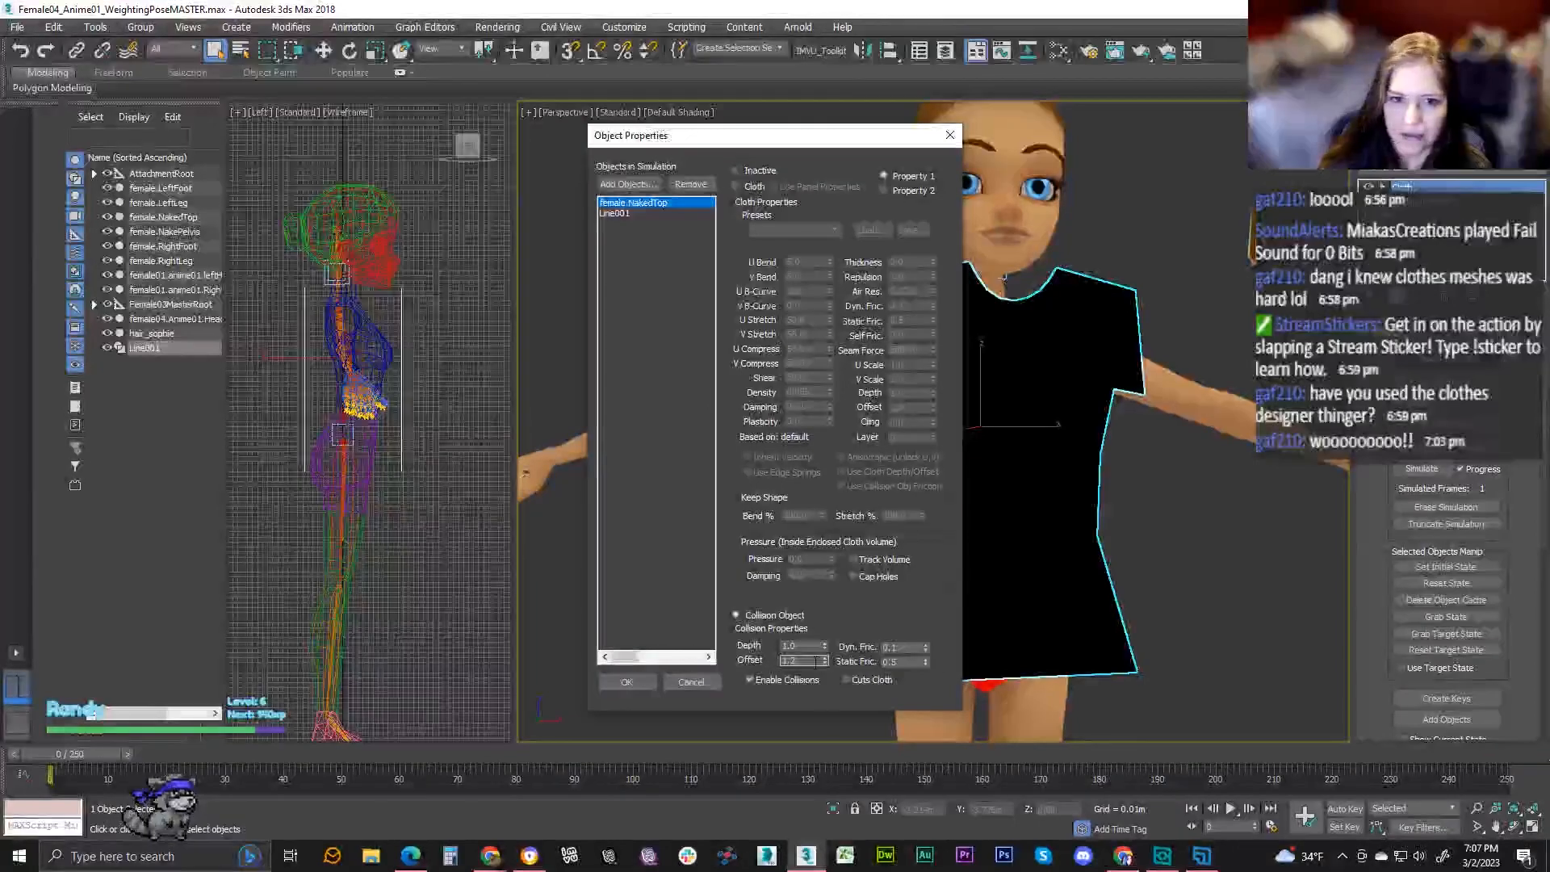
- Define Line001 as Cloth with the Rubber preset and apply the object properties
left_click(610, 214)
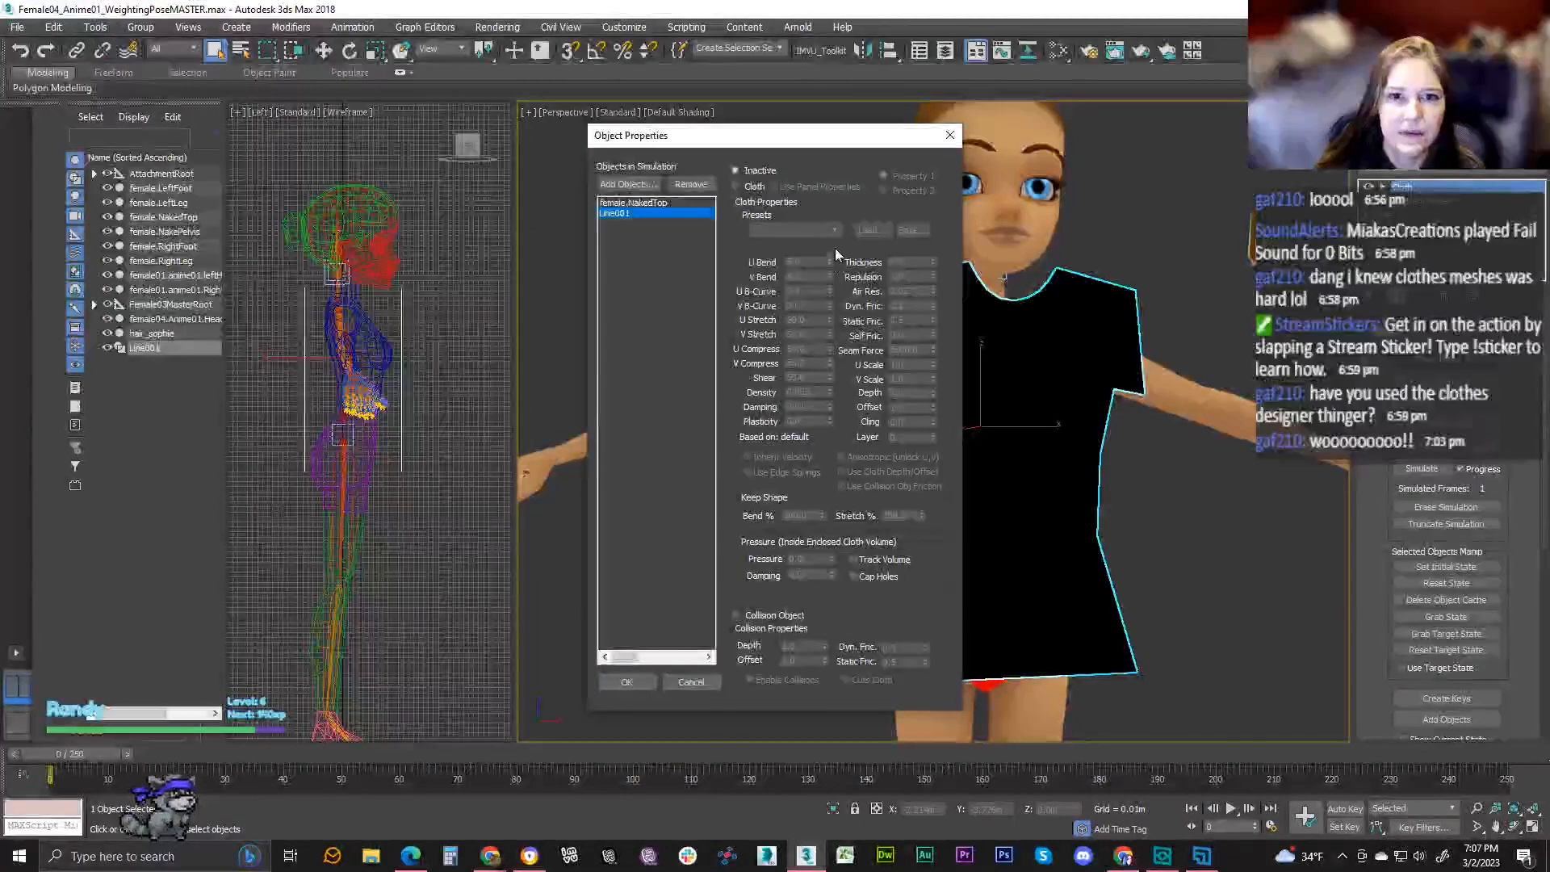
left_click(736, 186)
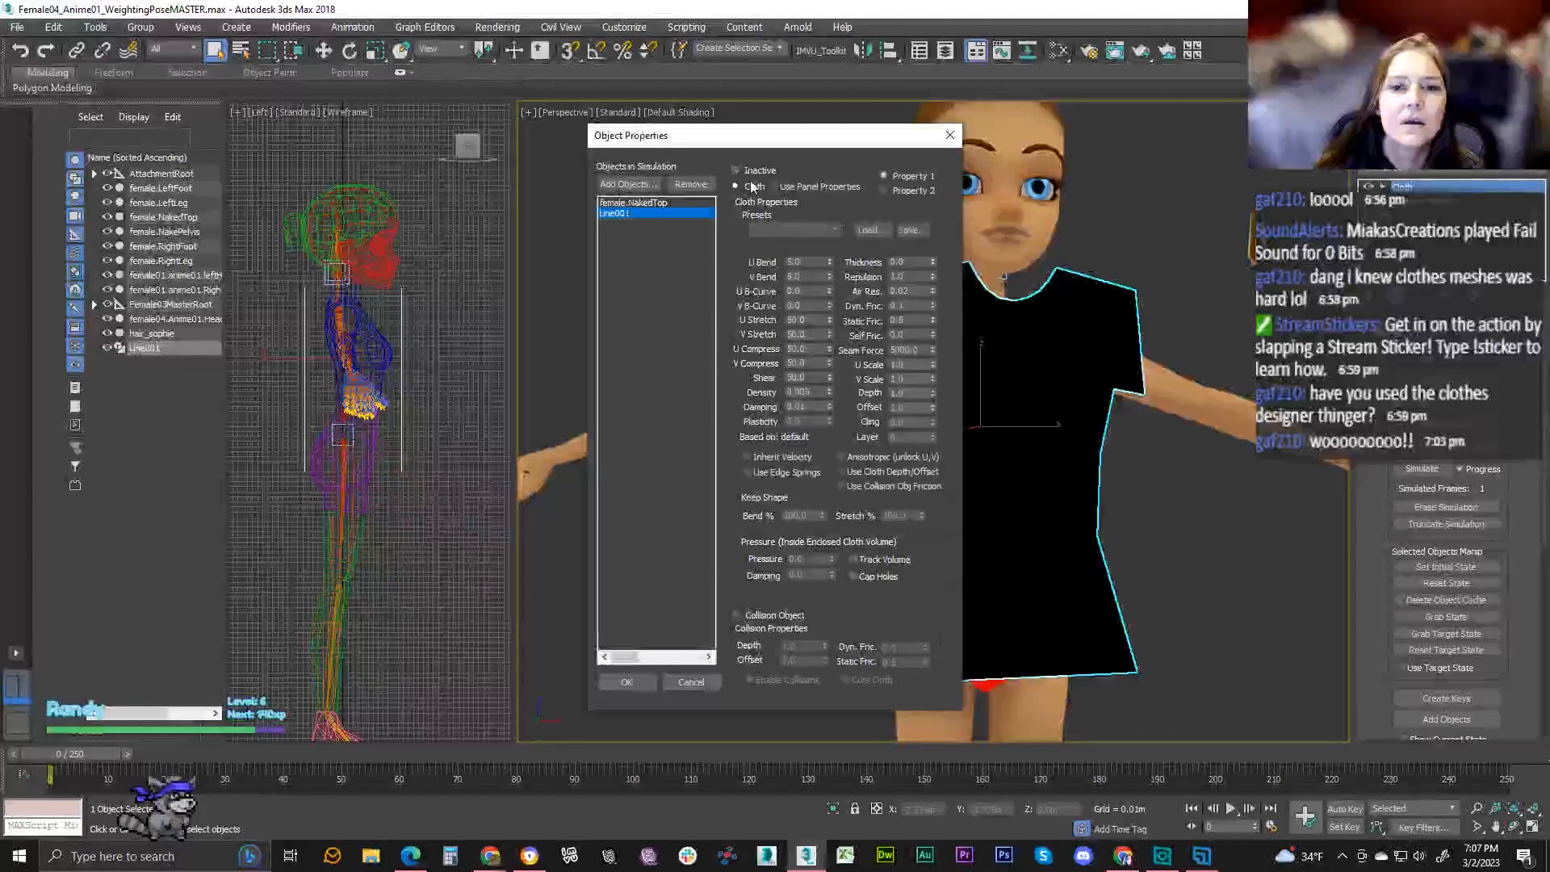
left_click(836, 230)
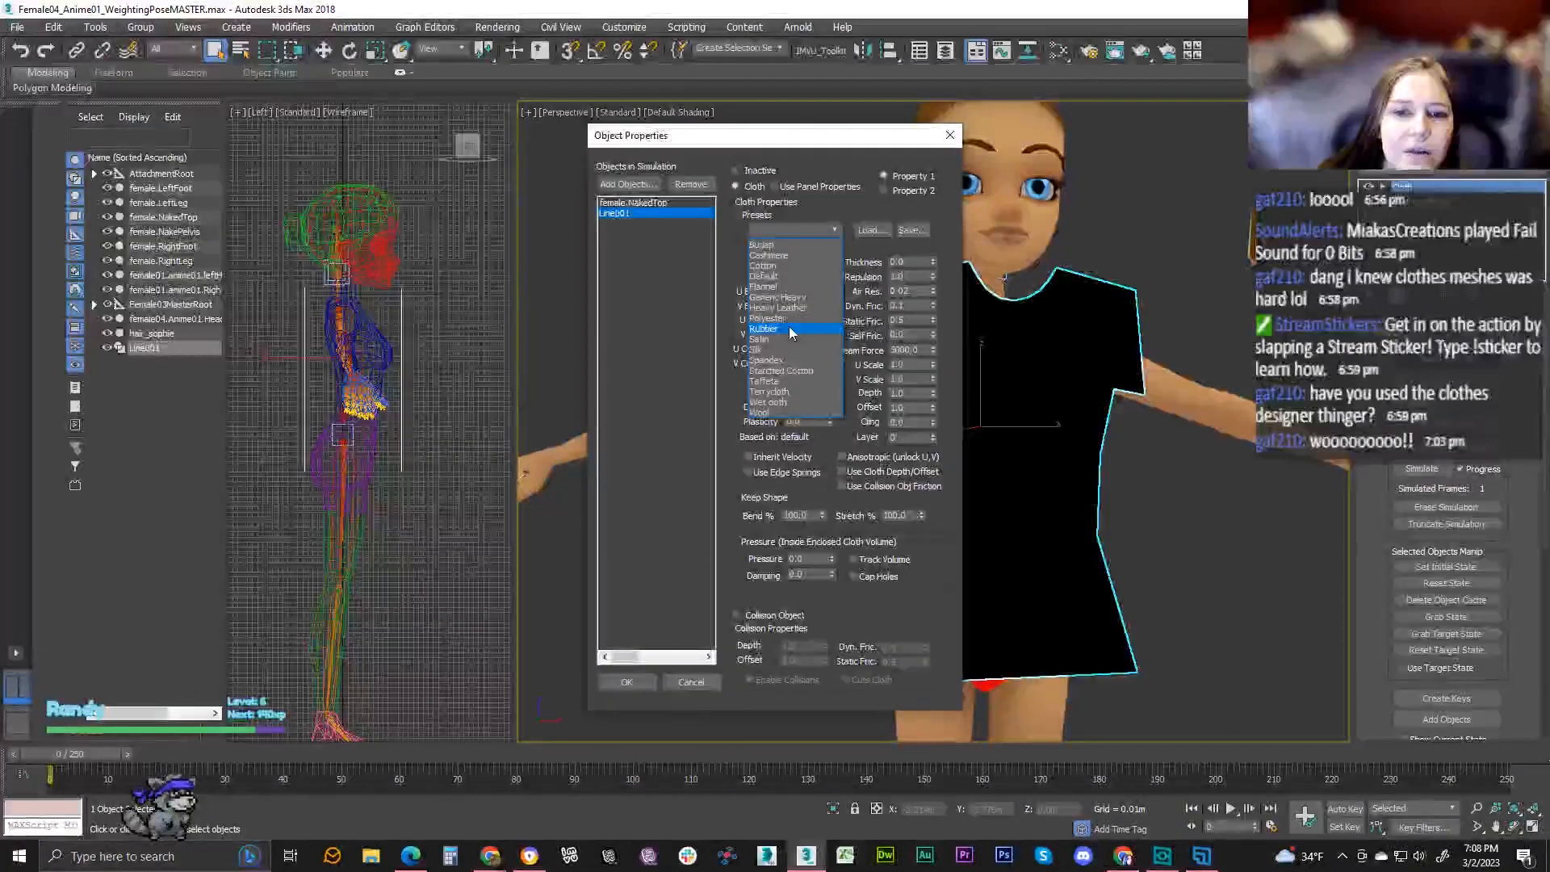
left_click(788, 327)
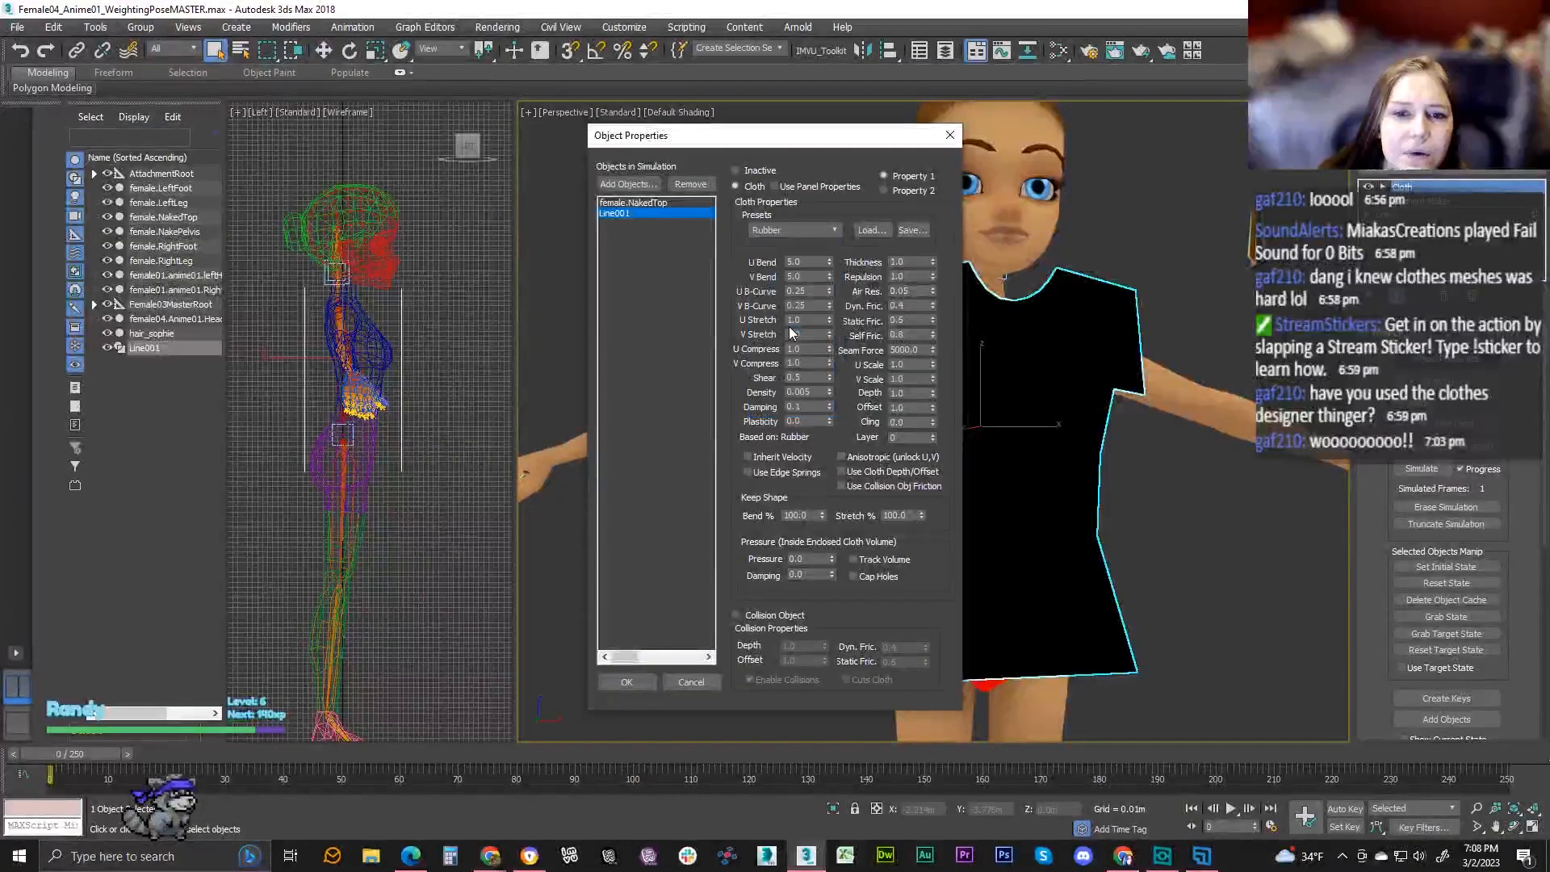
left_click(627, 682)
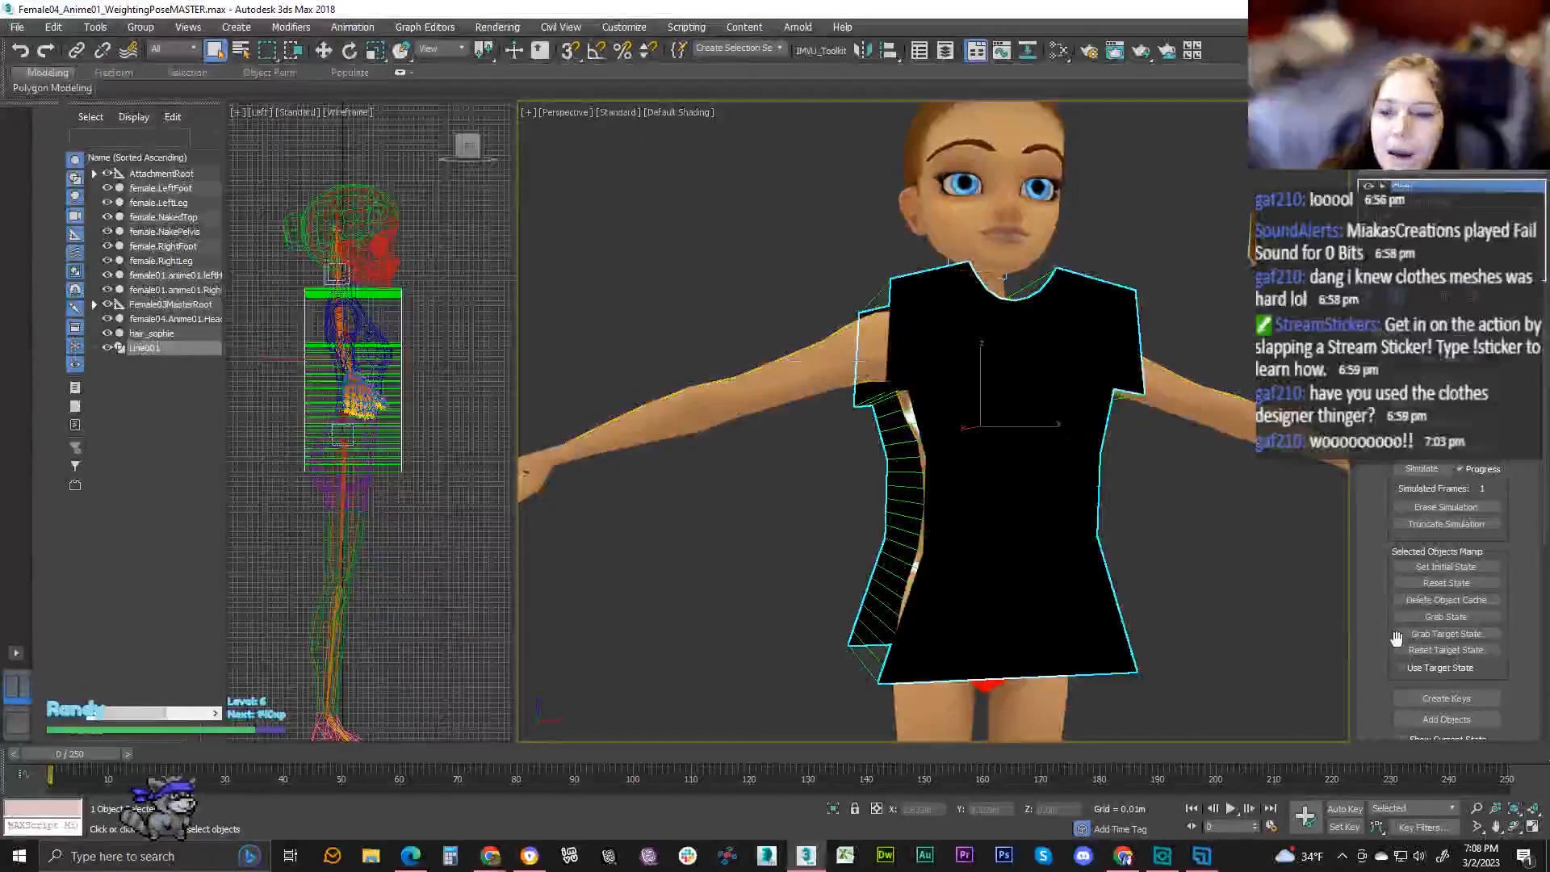
- Run the cloth simulation to pull the shirt panels together around the avatar's body
scroll(1418, 627, "down", 5)
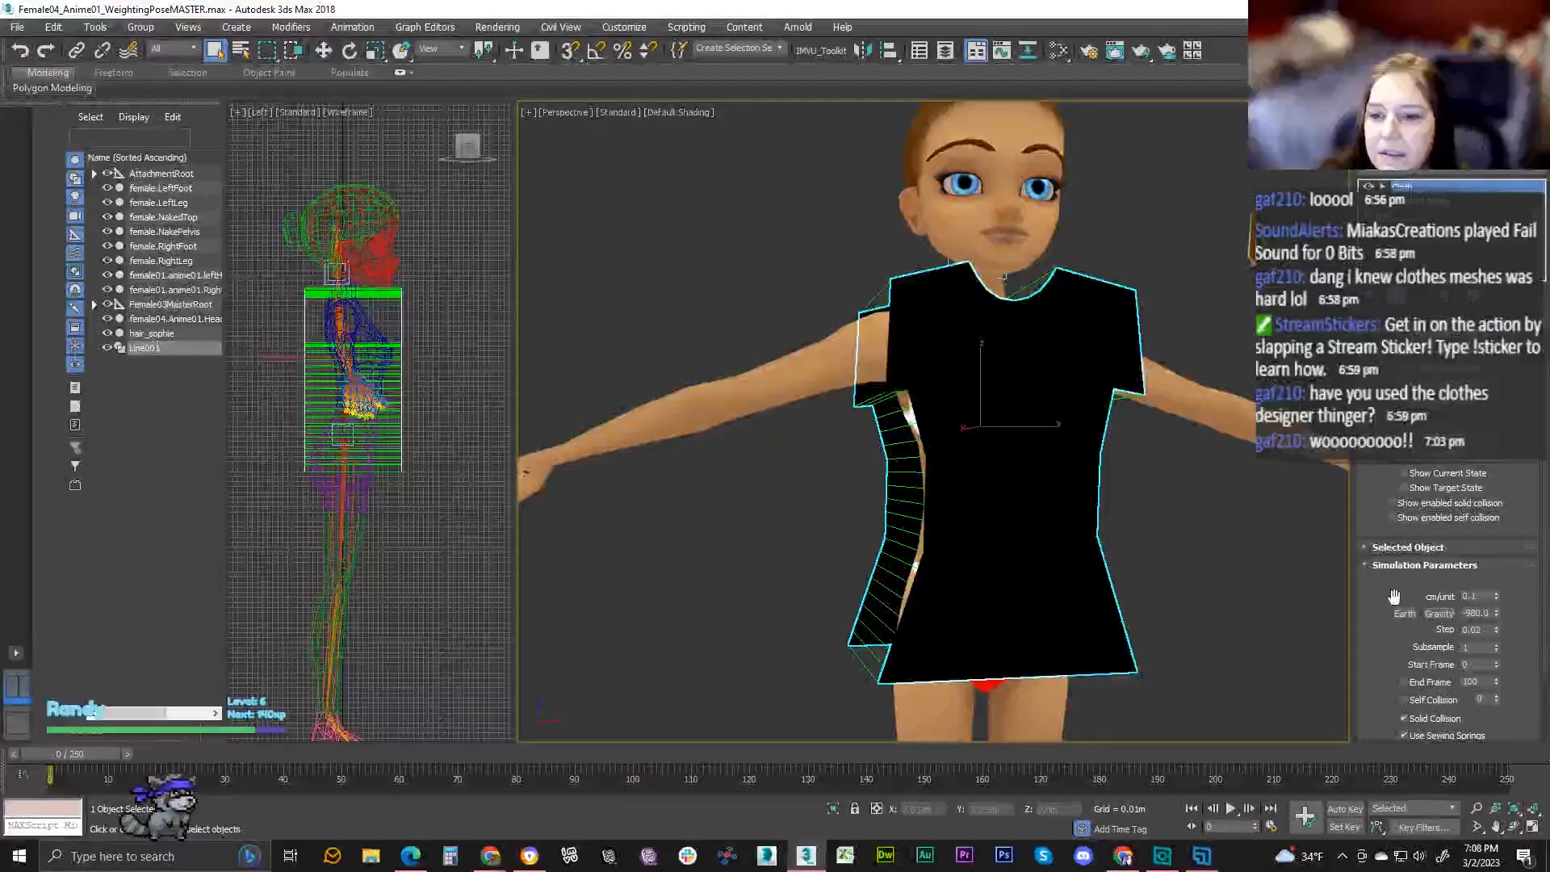
scroll(1394, 646, "up", 5)
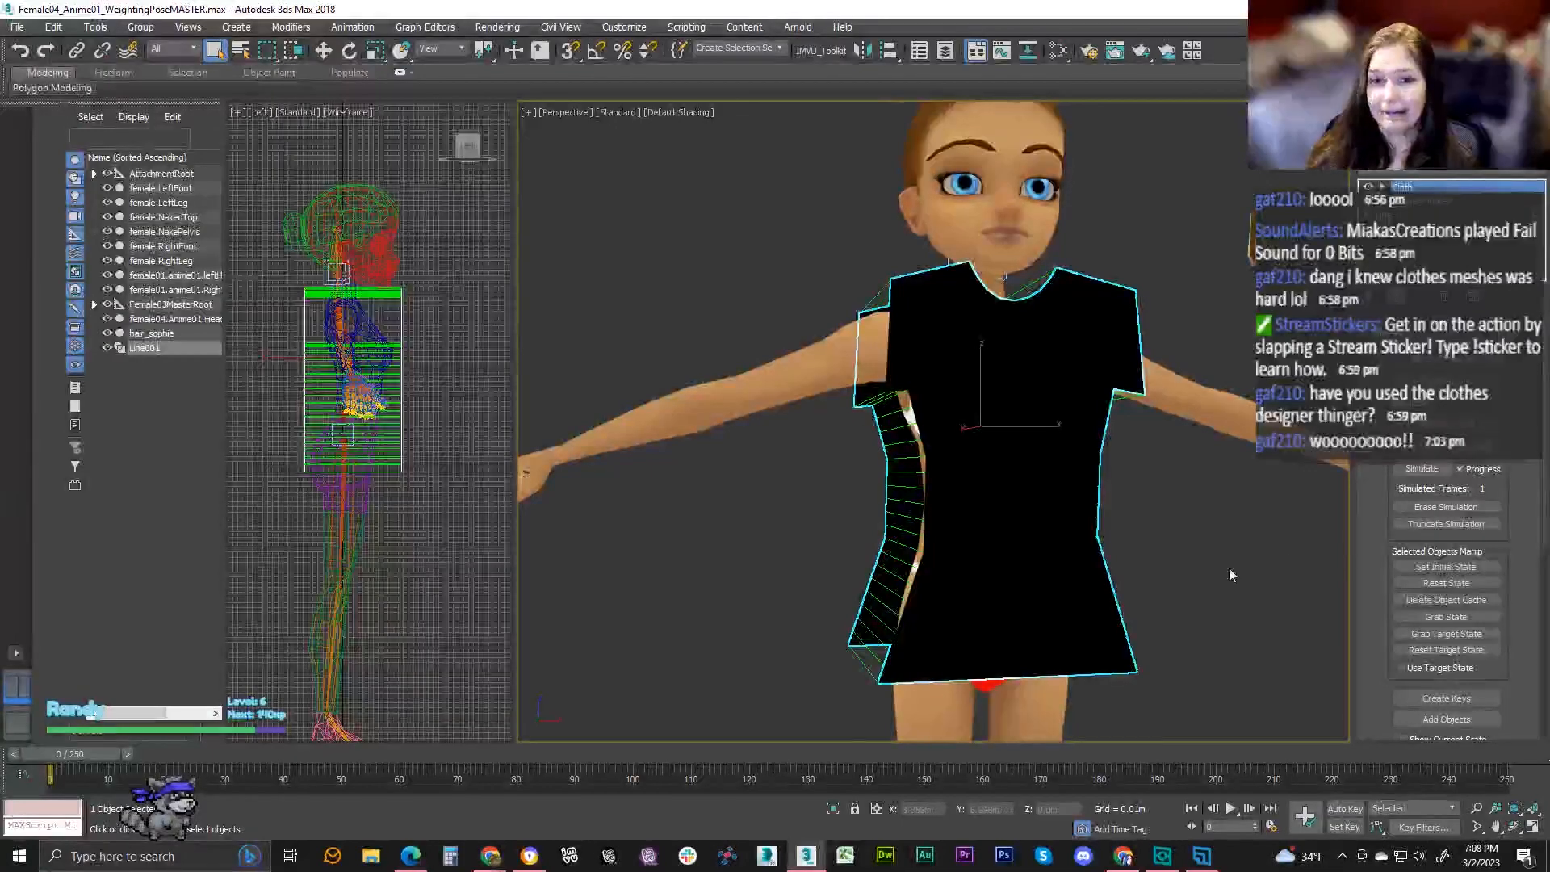
middle_click_drag(1211, 554, 1169, 536)
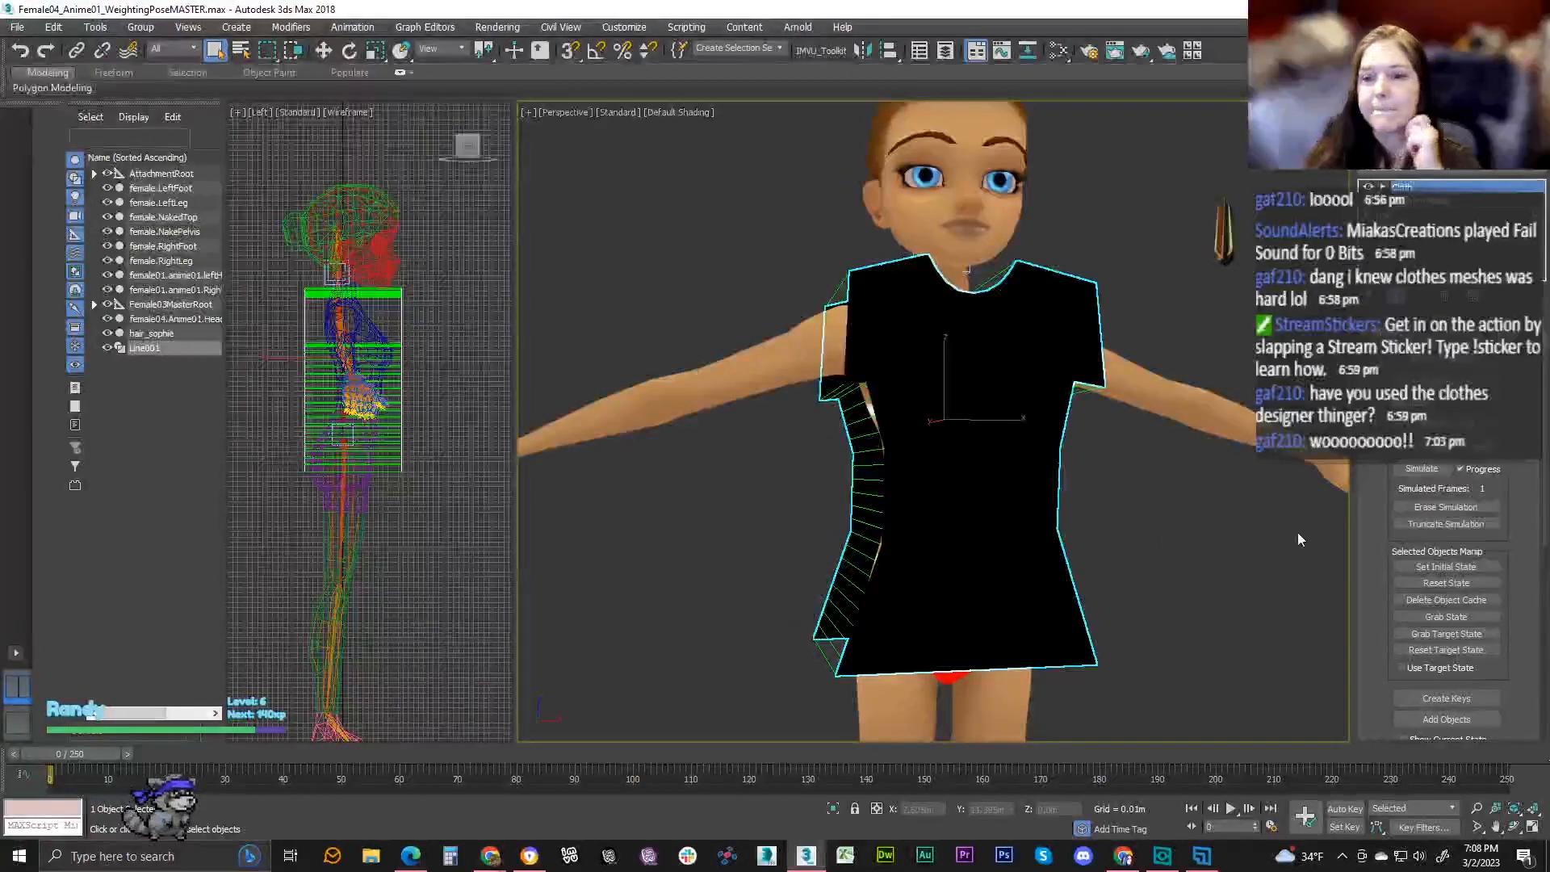
left_click(1420, 468)
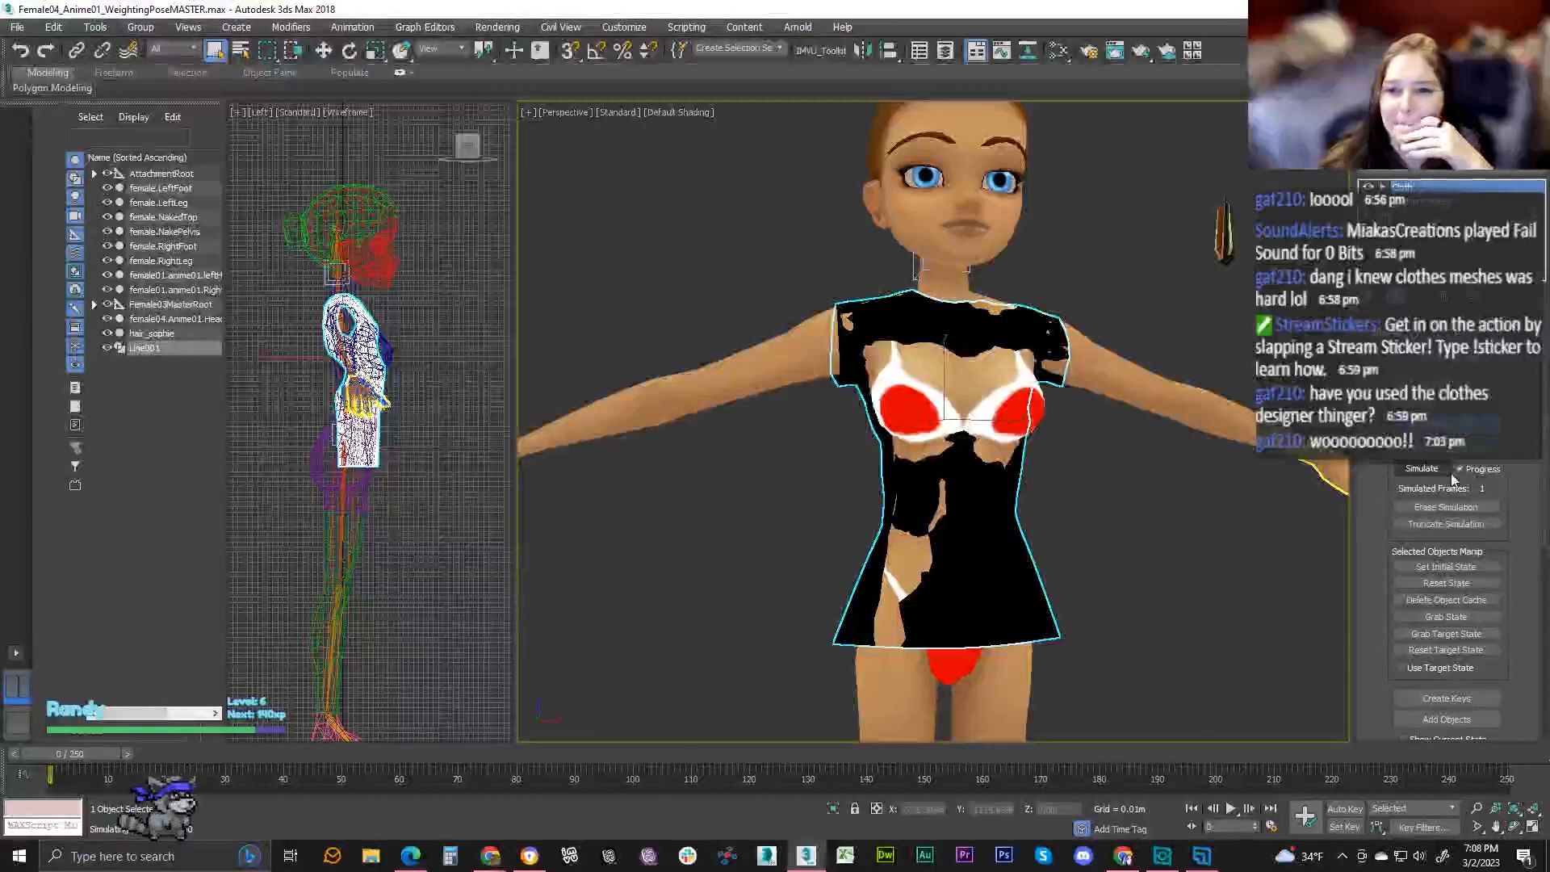
middle_click_drag(1095, 520, 1107, 526)
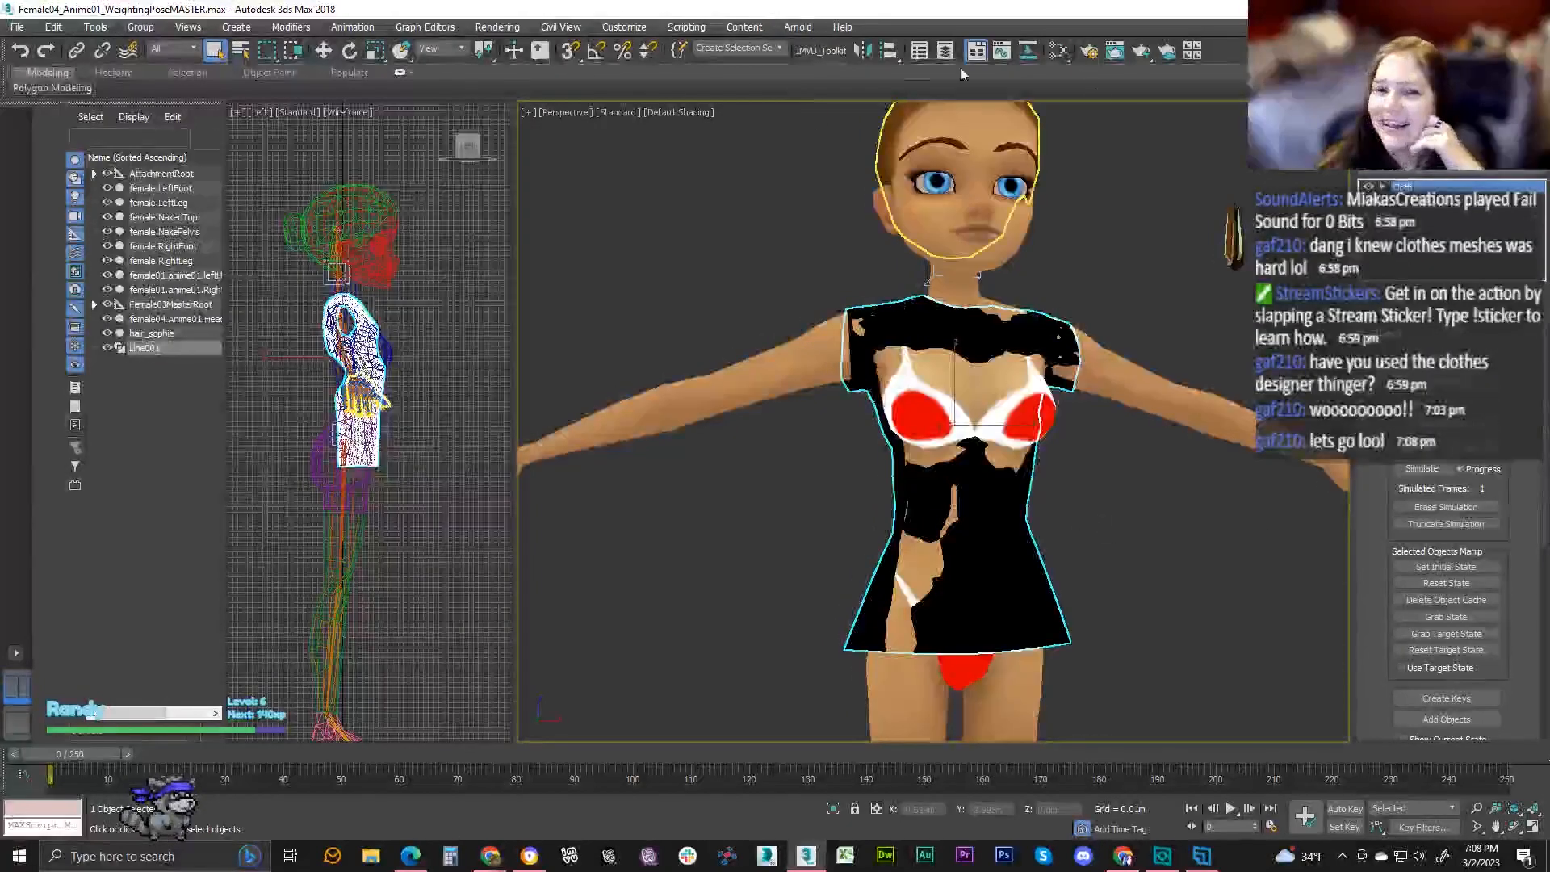
mouse_move(1232, 240)
middle_mouse_down("alt")
mouse_move(1057, 252)
mouse_move(1203, 246)
middle_mouse_up("alt")
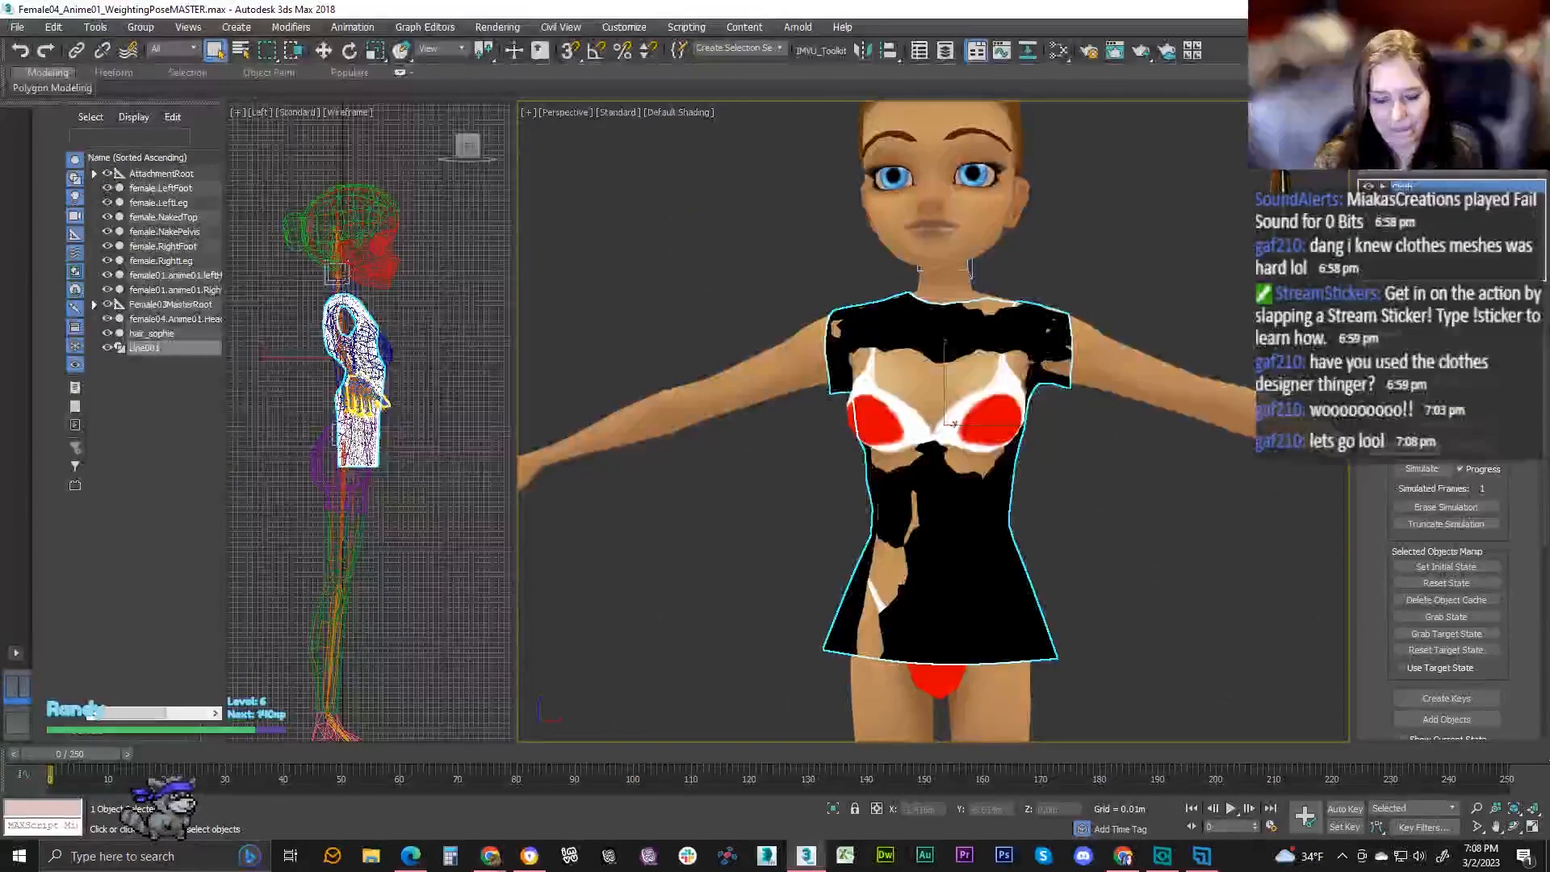
- Undo the last cloth simulation to return the shirt panels to their starting positions
key("ctrl+z")
middle_click_drag(1202, 246, 1307, 246, "alt")
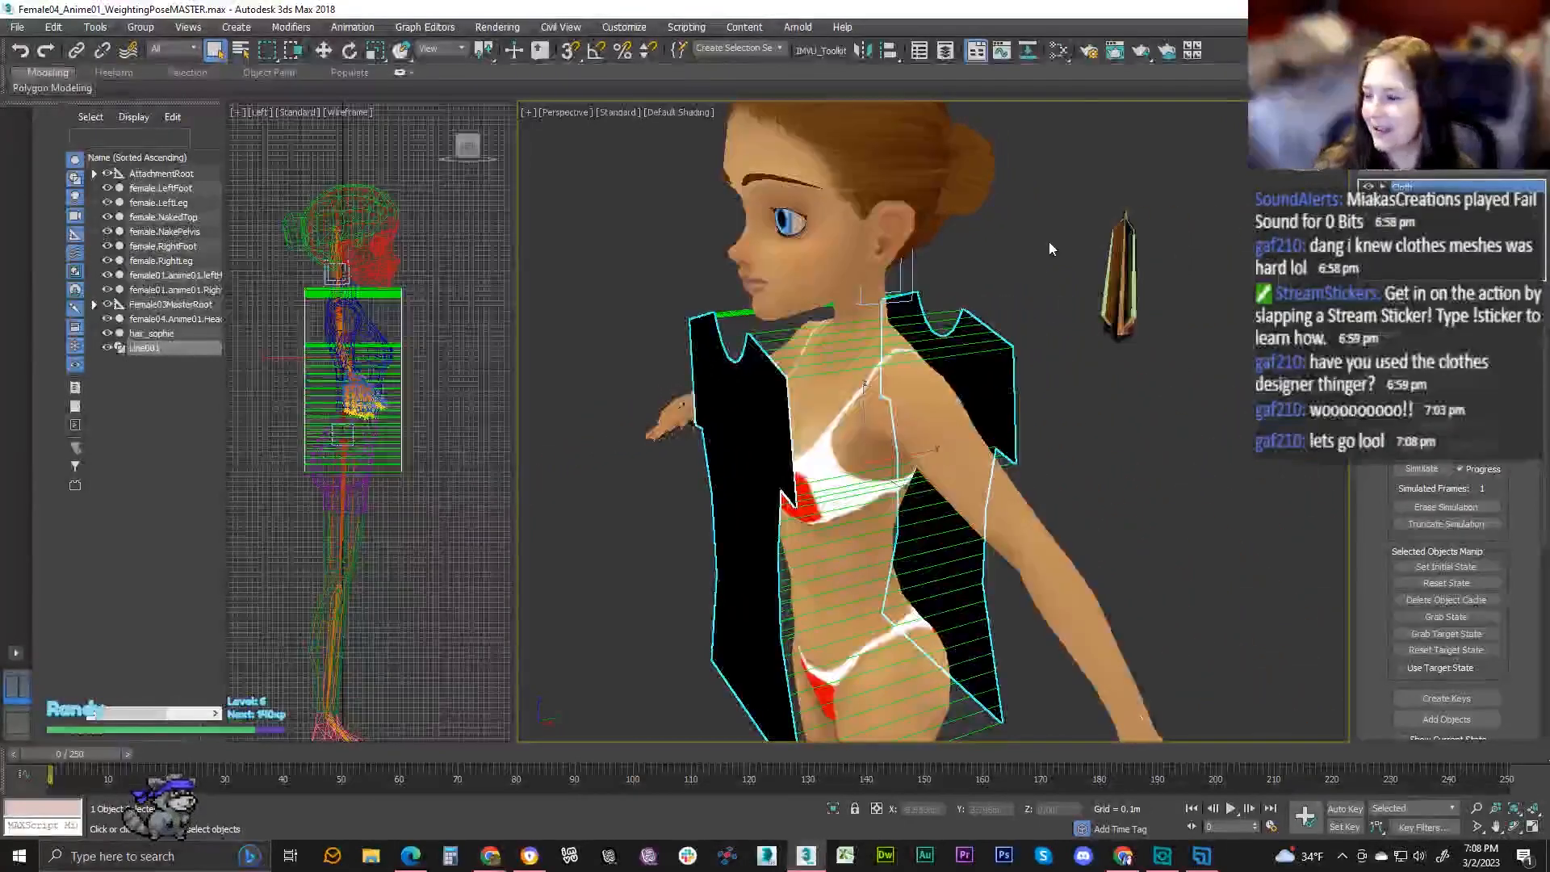
- Attach the avatar's pelvis mesh to female.NakedTop so that torso and hips form one object
left_click(1002, 494)
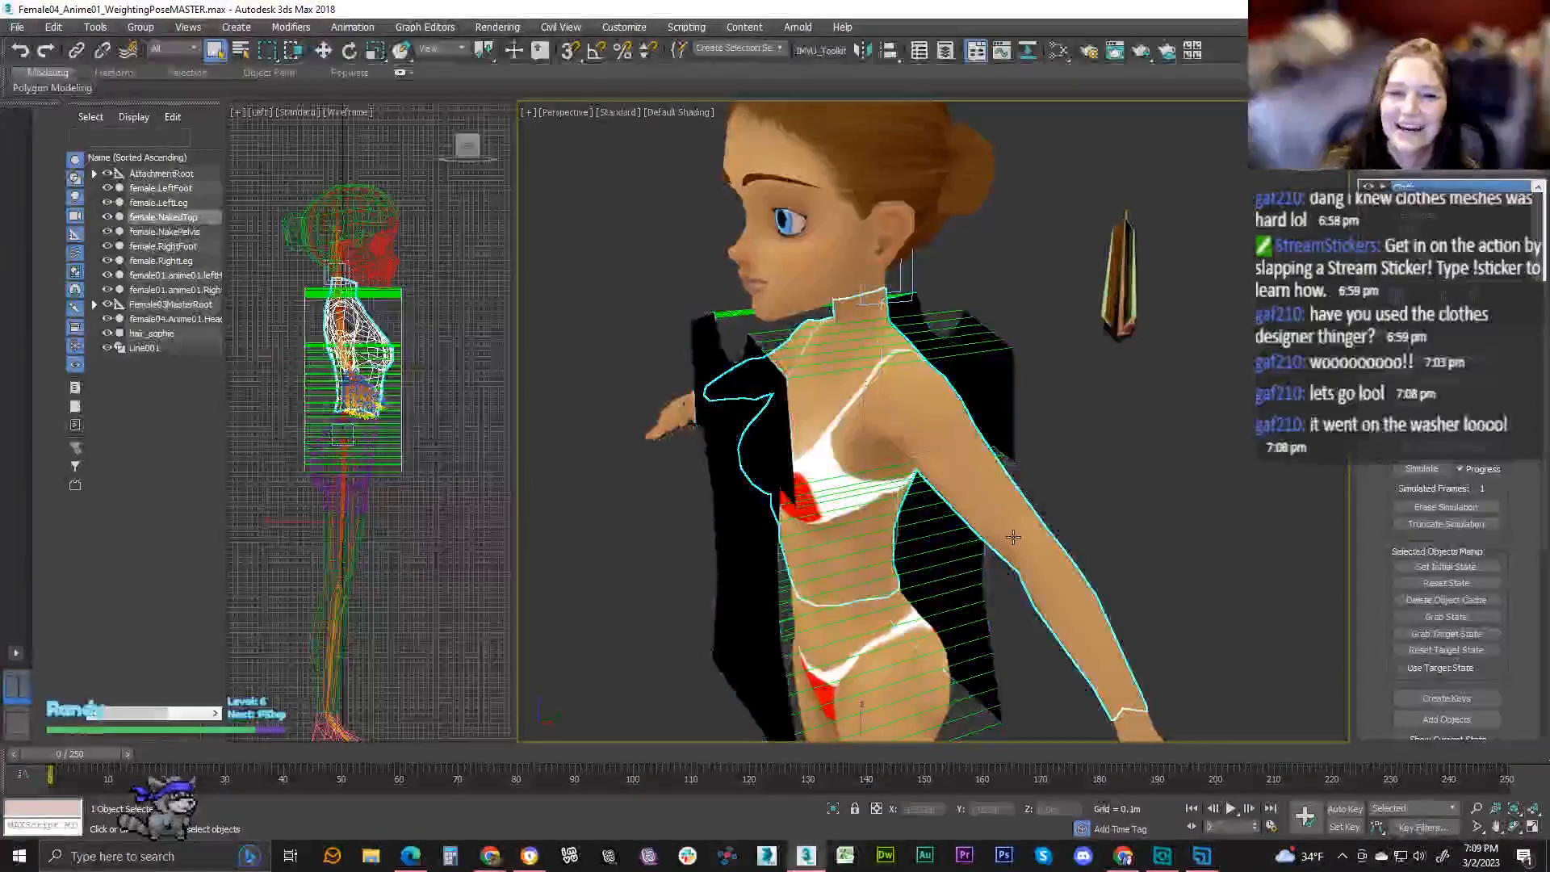
middle_click_drag(1001, 494, 1005, 331)
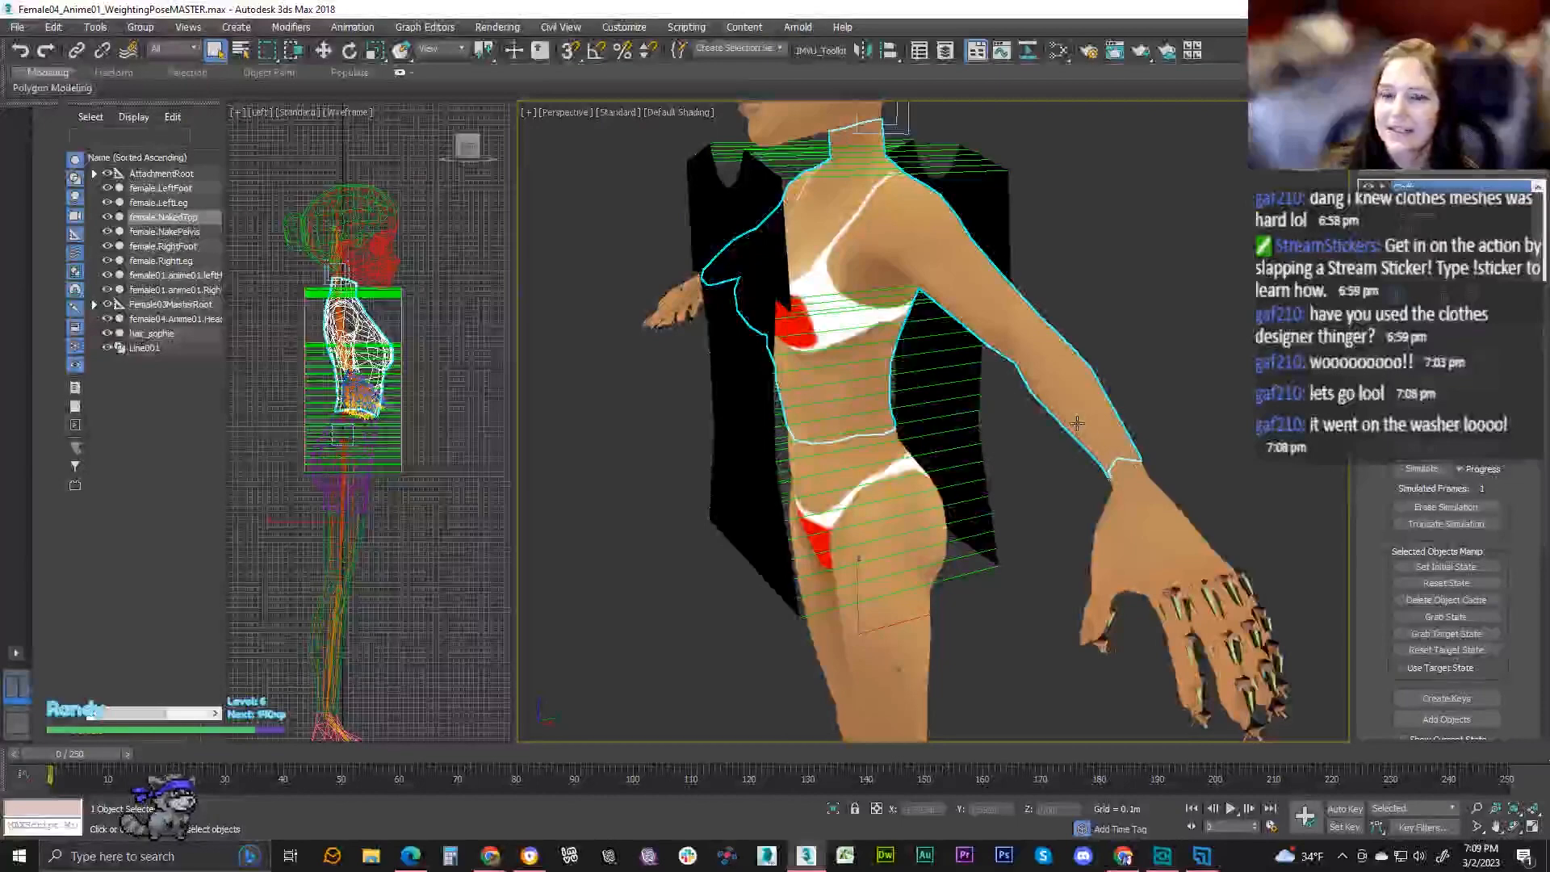
left_click(1198, 270)
left_click(1018, 385)
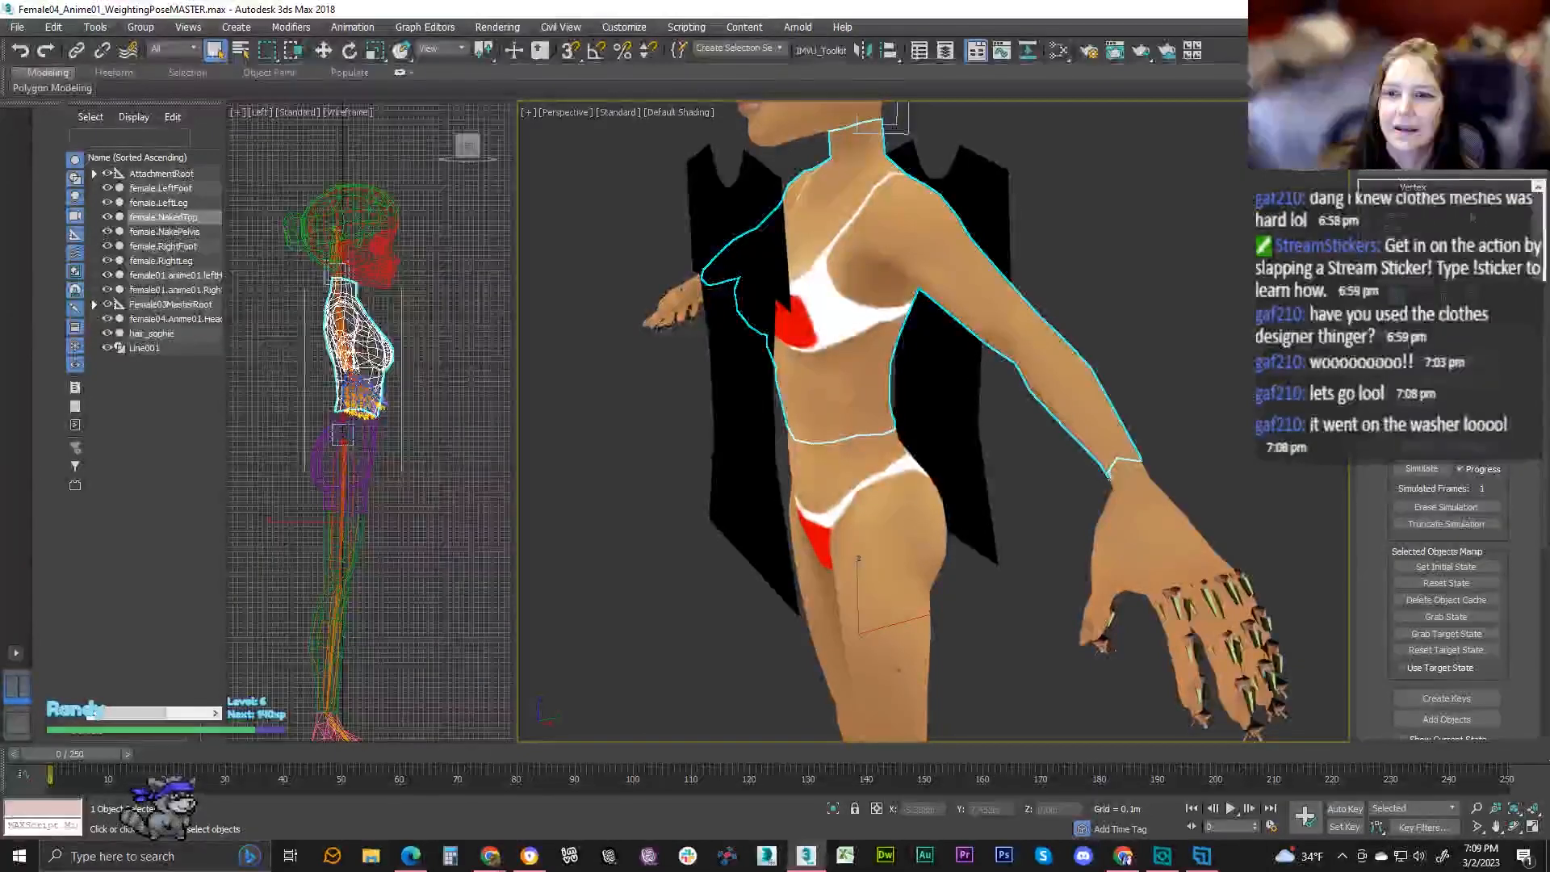
left_click(1422, 205)
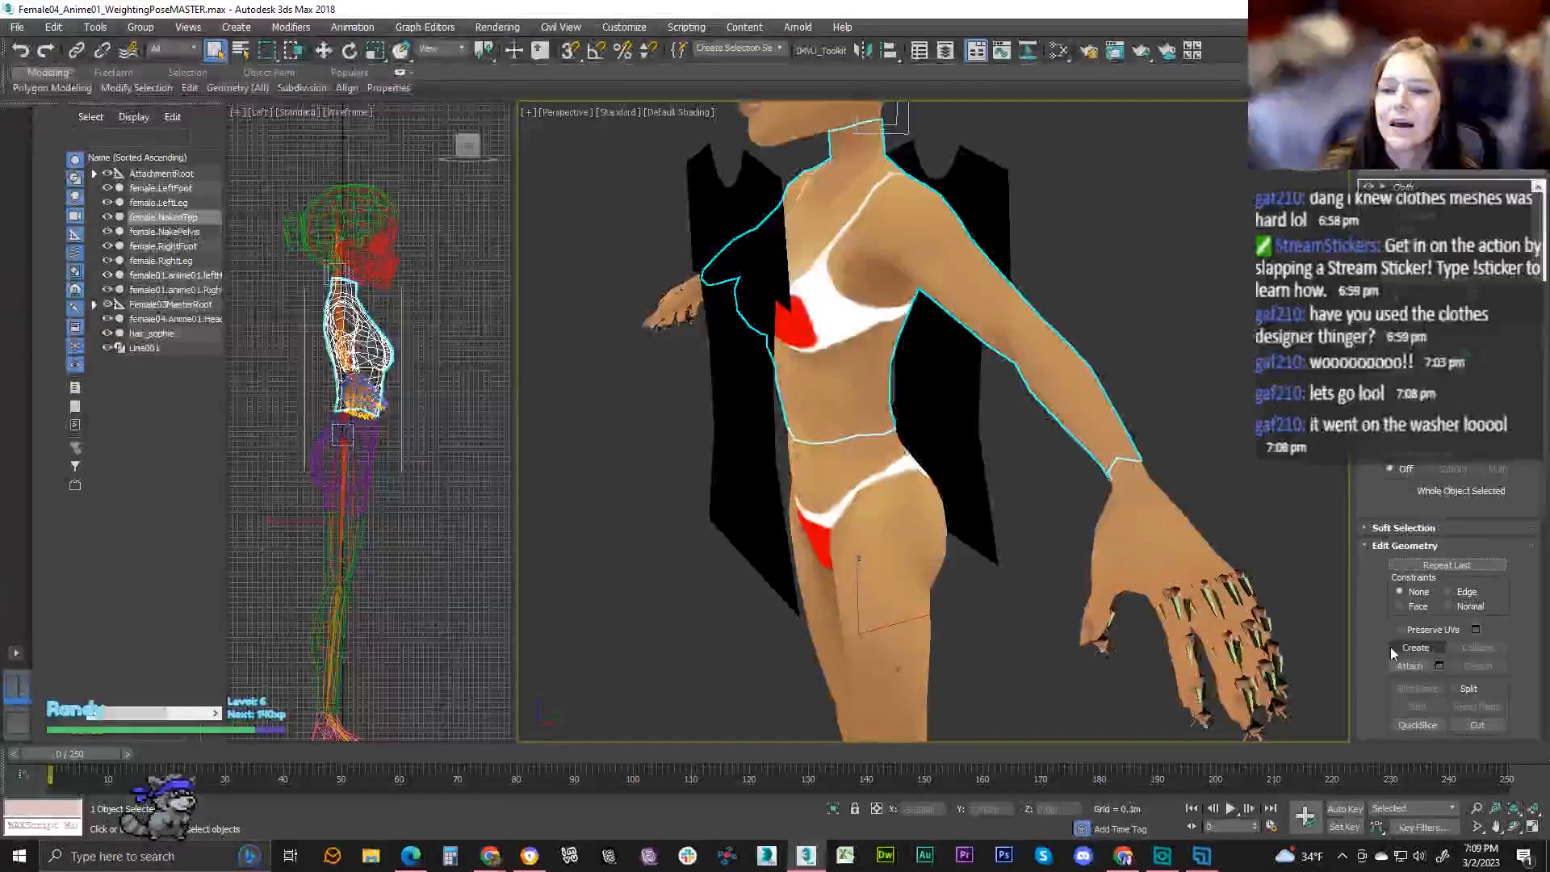
left_click(1409, 665)
left_click(887, 562)
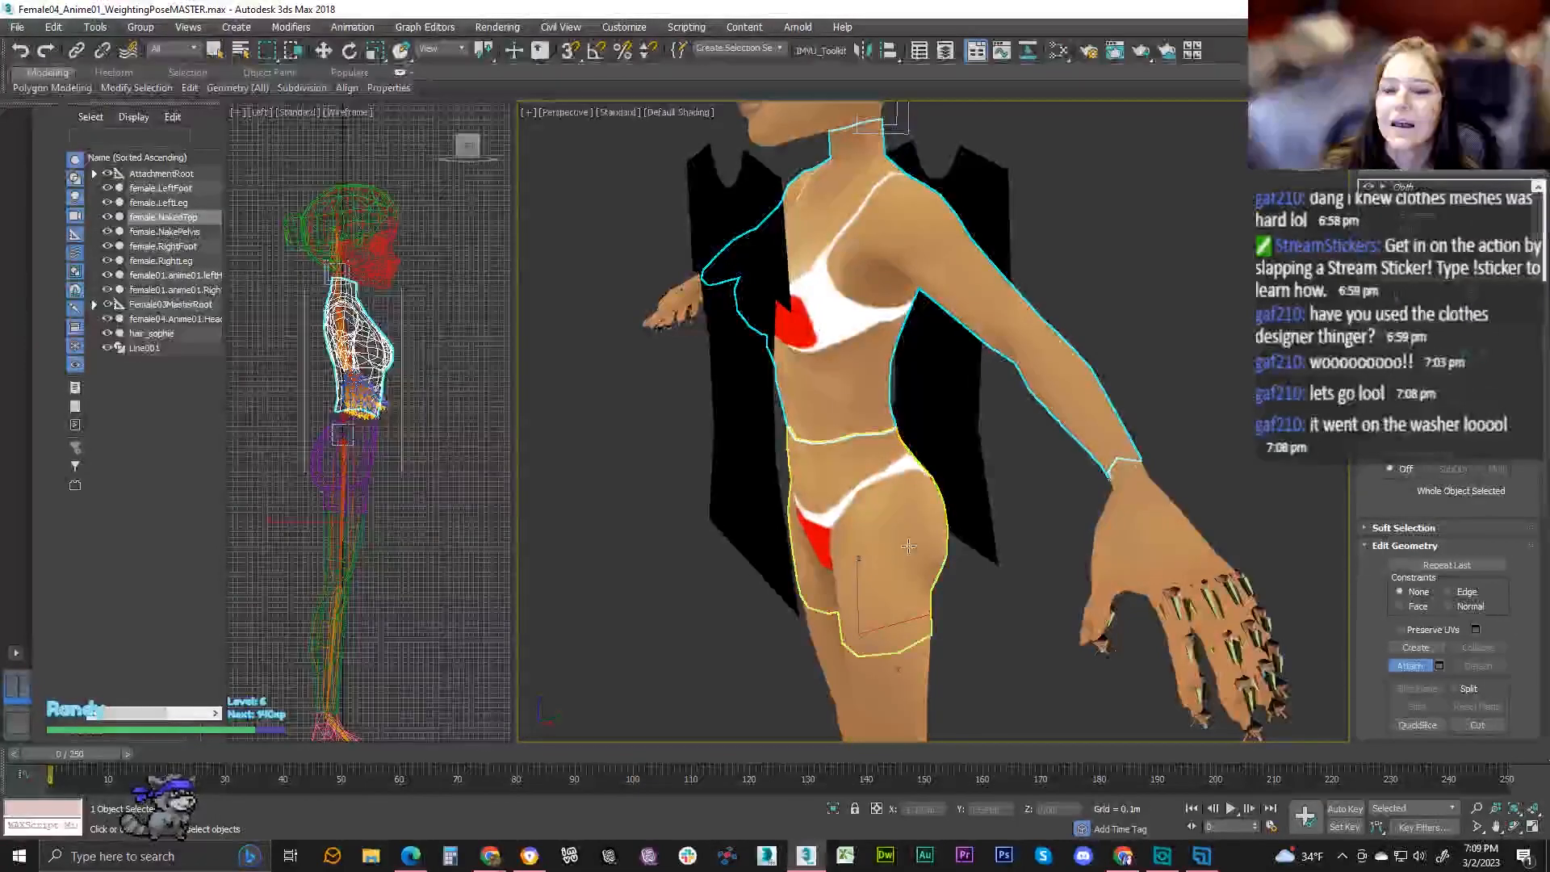
left_click(1409, 666)
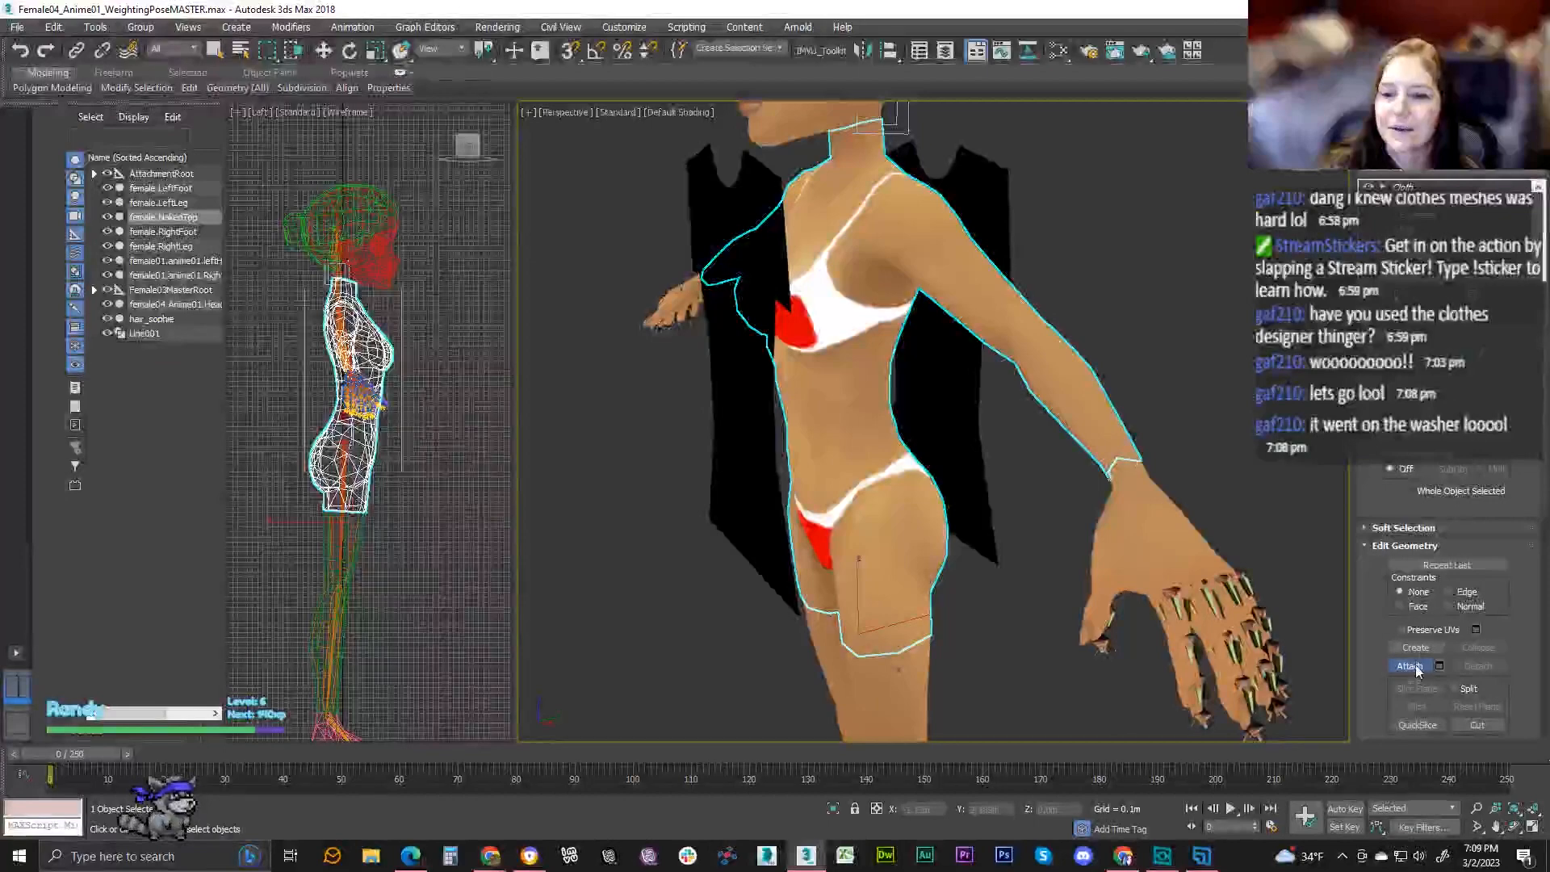
key("w")
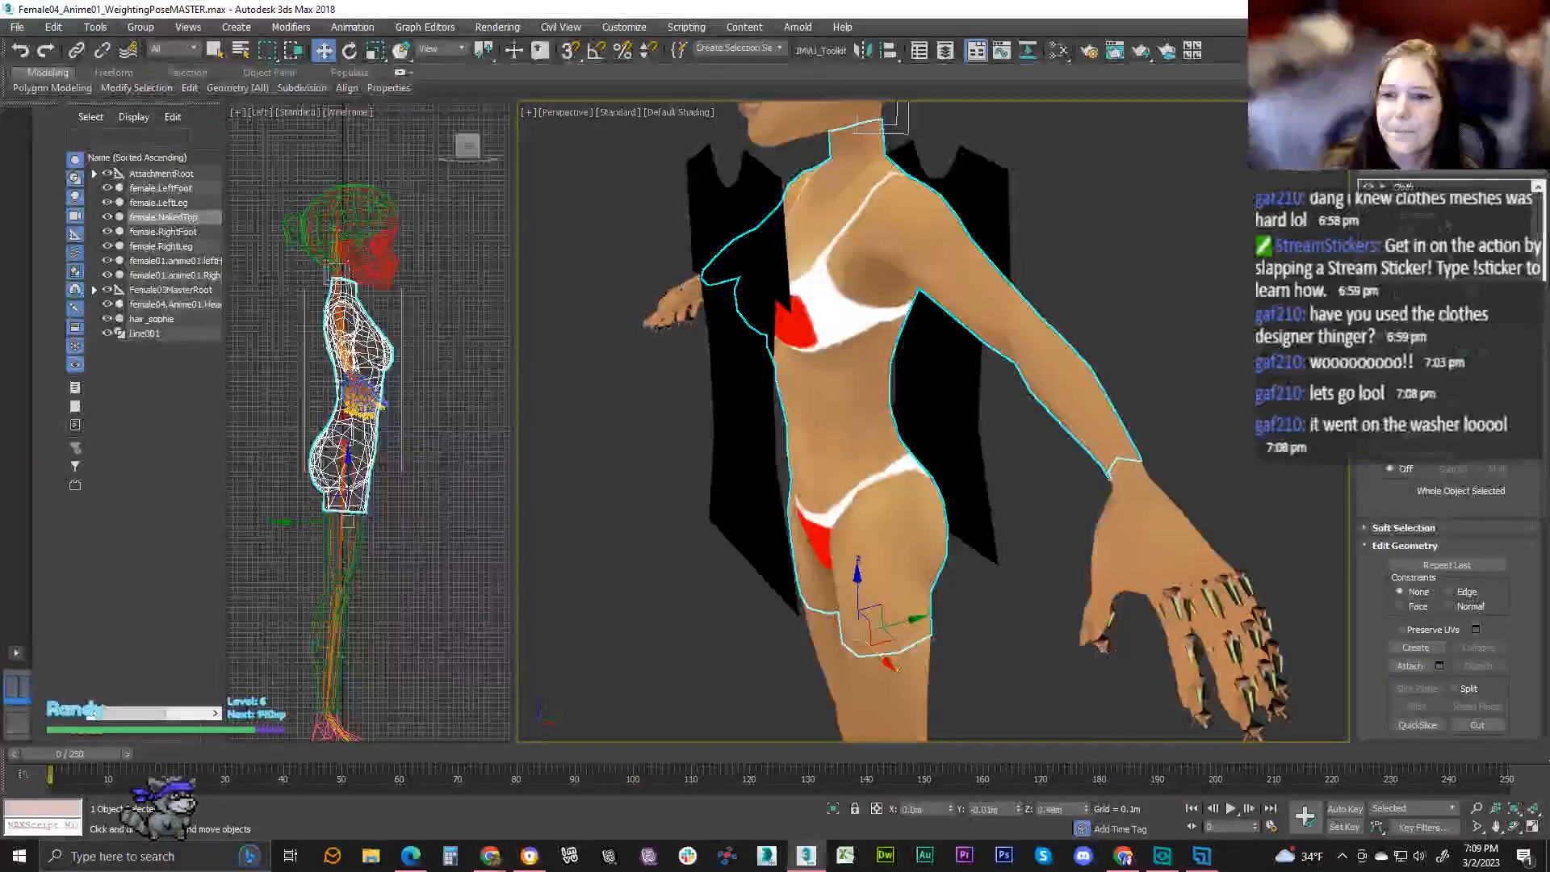
- Review the simulation settings of Line001 and female.NakedTop in the shirt's Object Properties without changing them
left_click(743, 377)
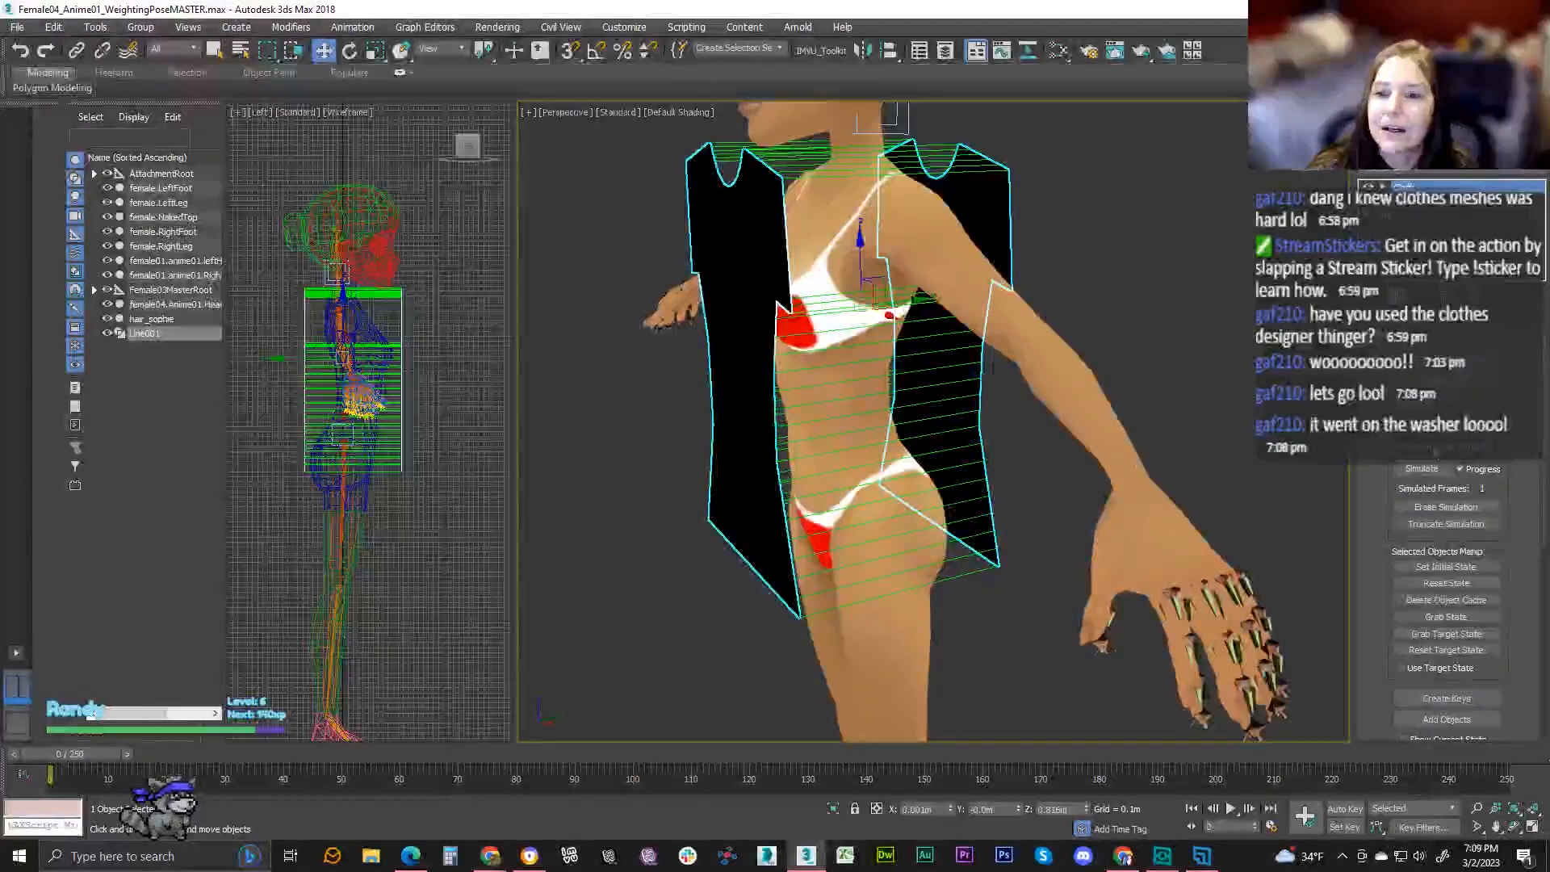
left_click(1445, 363)
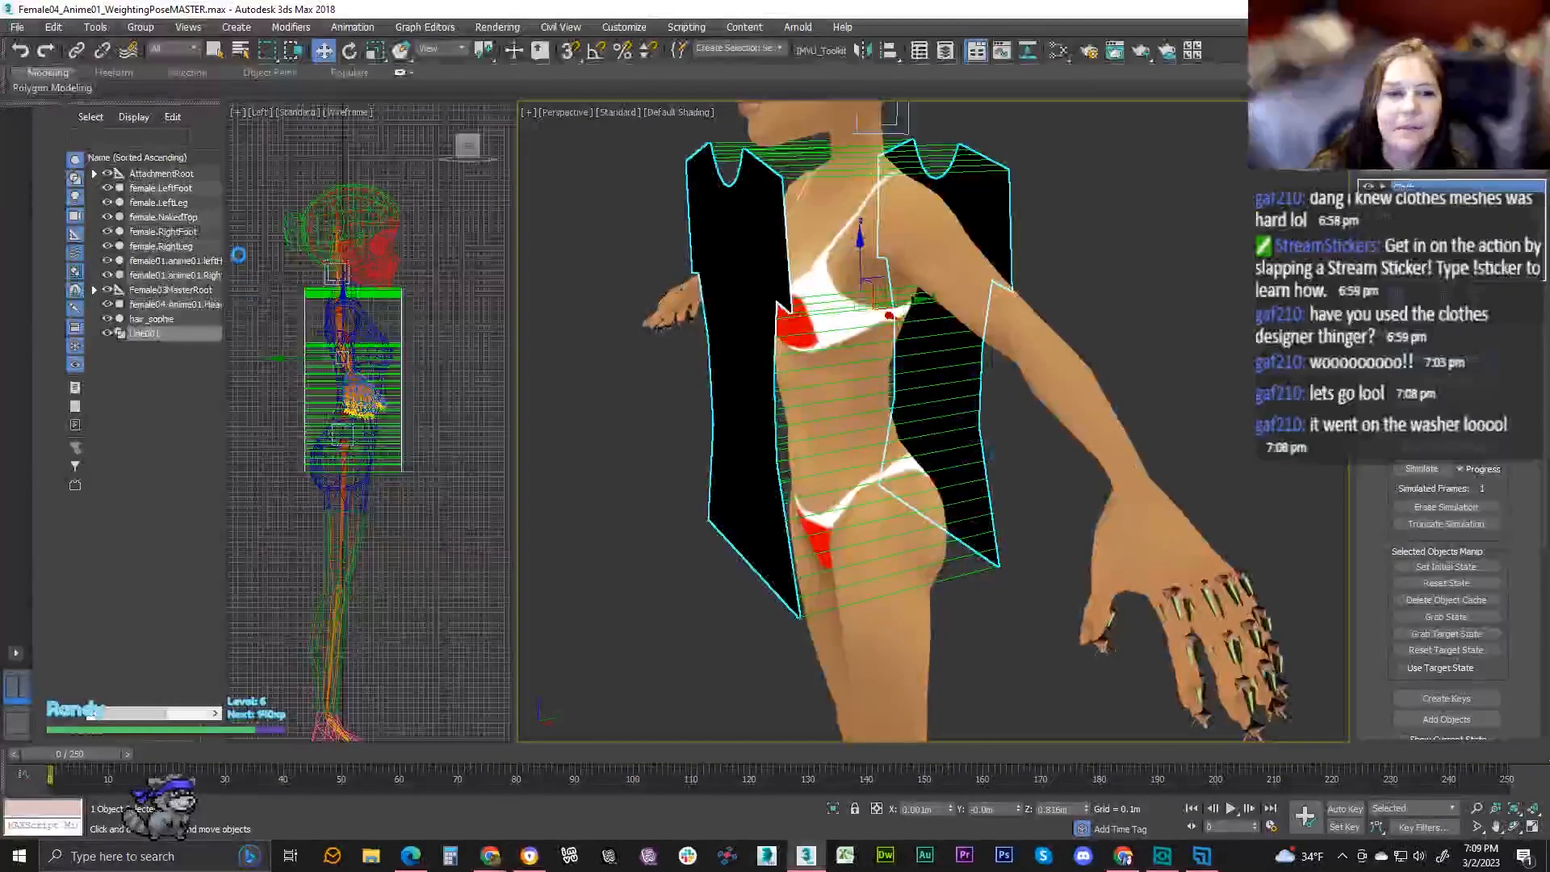
left_click(613, 213)
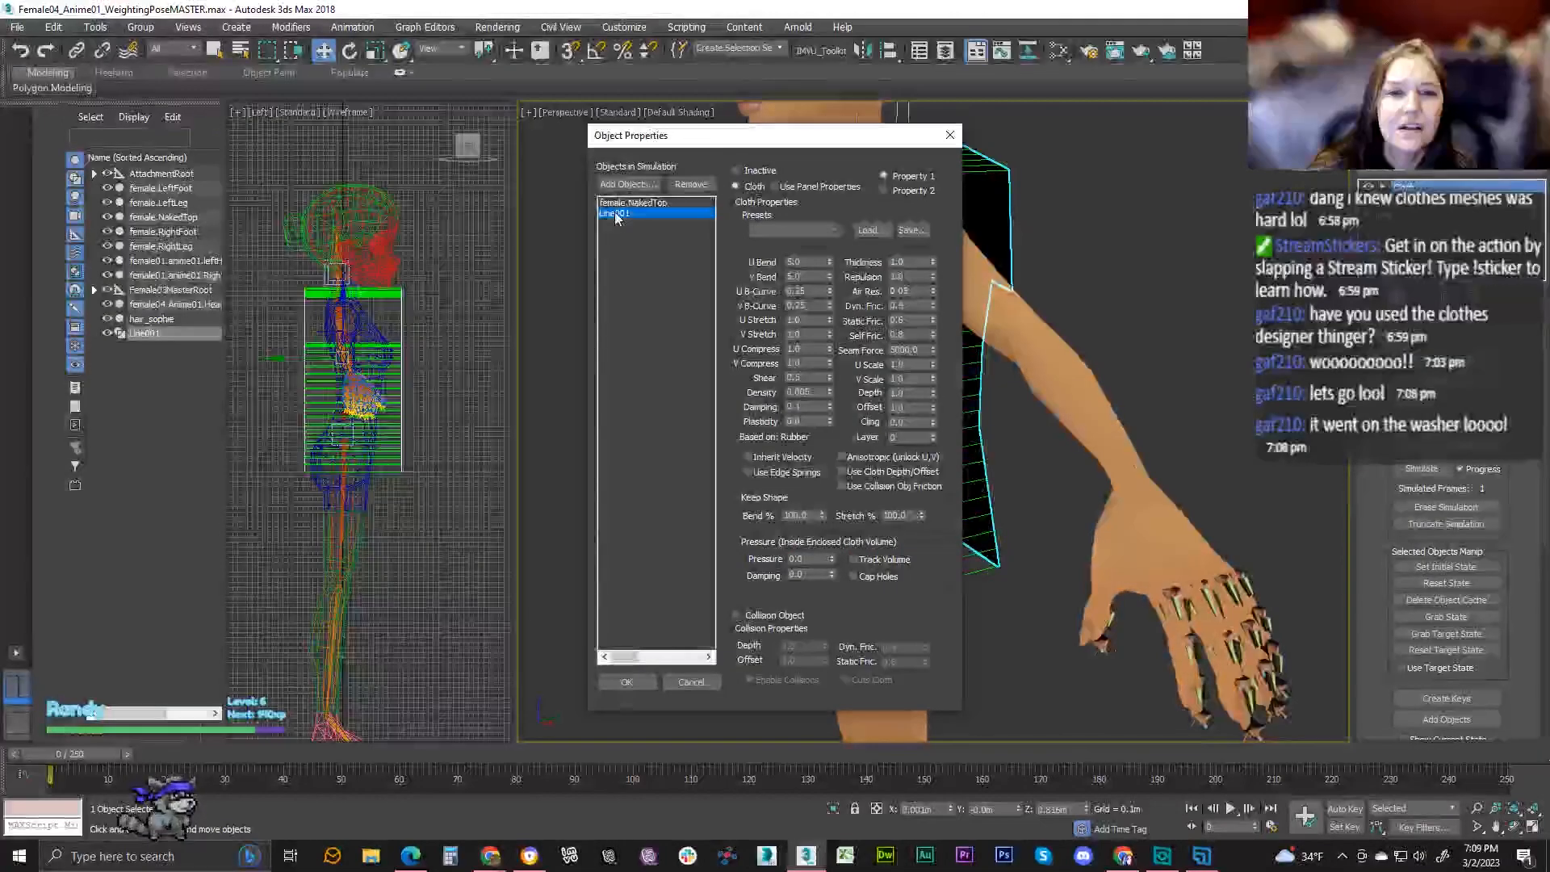
left_click(640, 202)
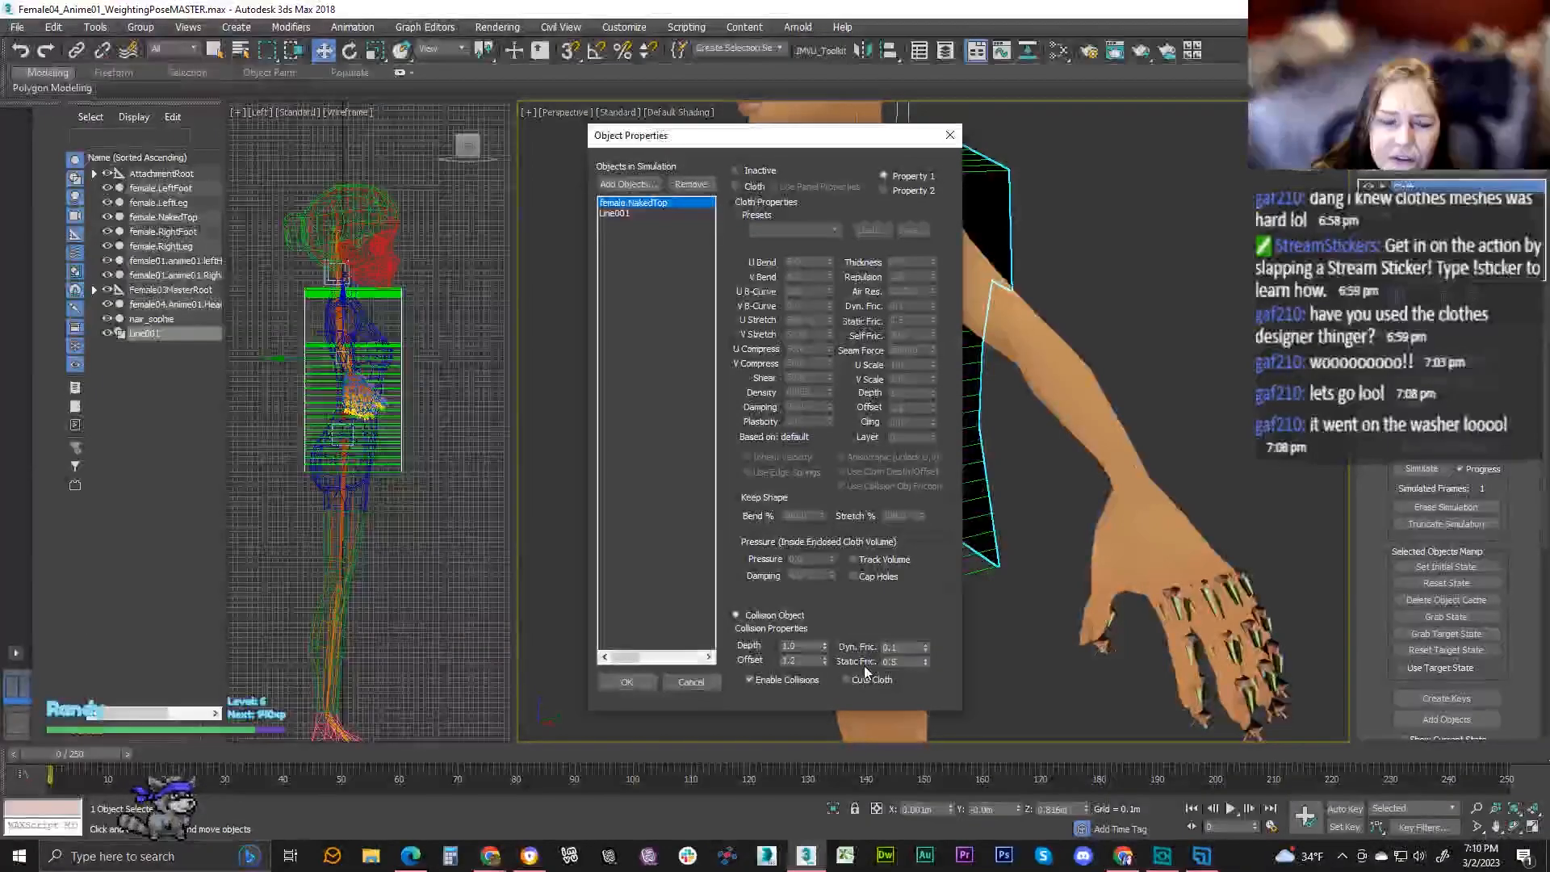
left_click(949, 137)
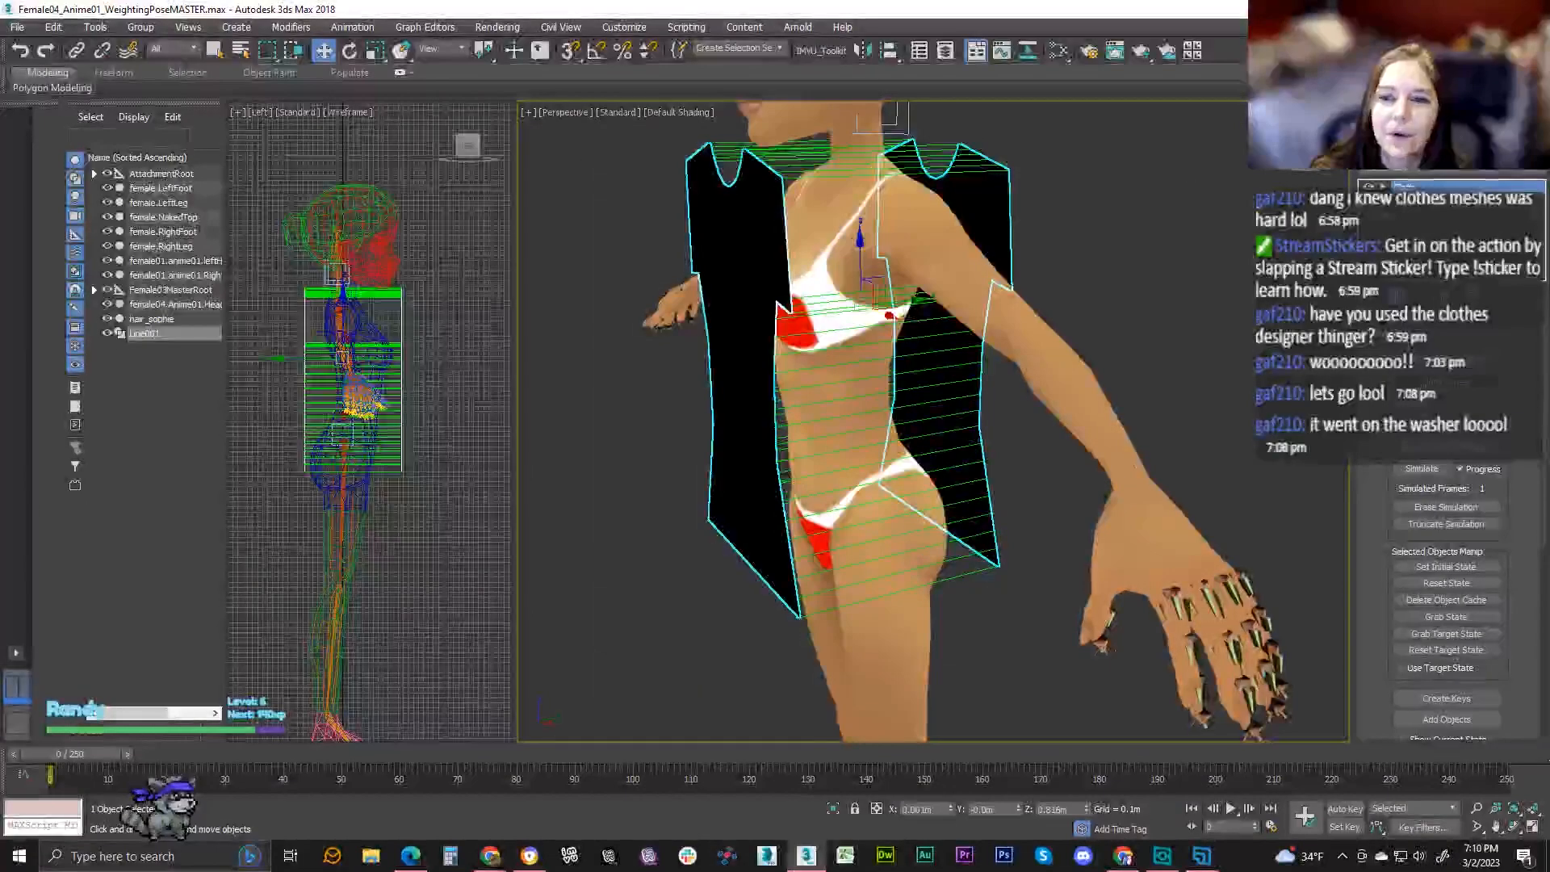
- Run the cloth simulation against the combined body mesh, inspect the shirt's fit and undo the simulation
left_click(1422, 469)
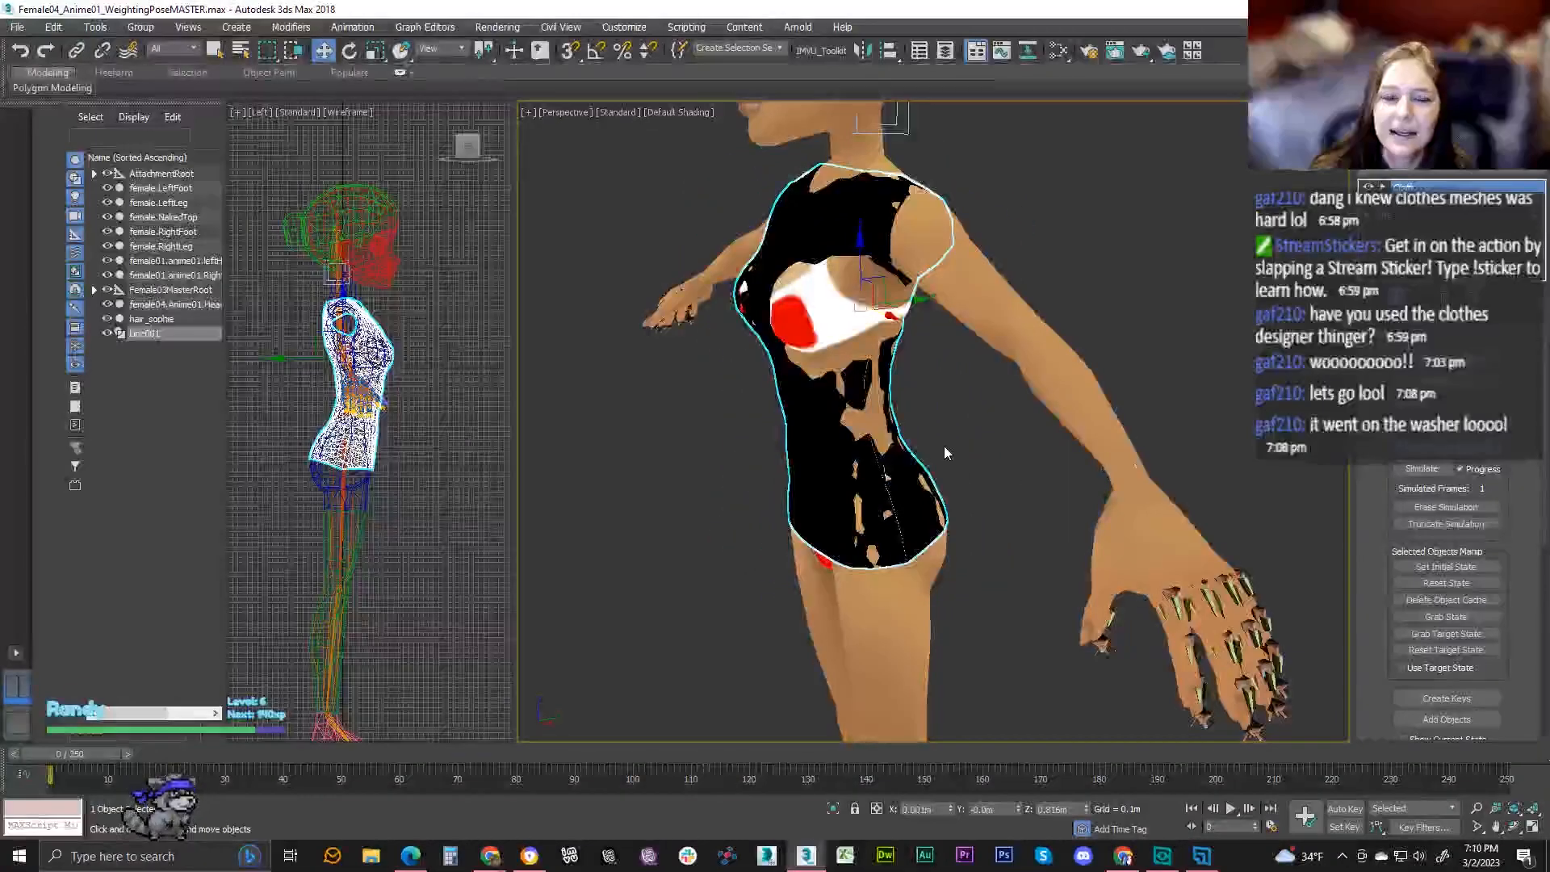
middle_click_drag(942, 445, 1035, 401)
key("ctrl+z")
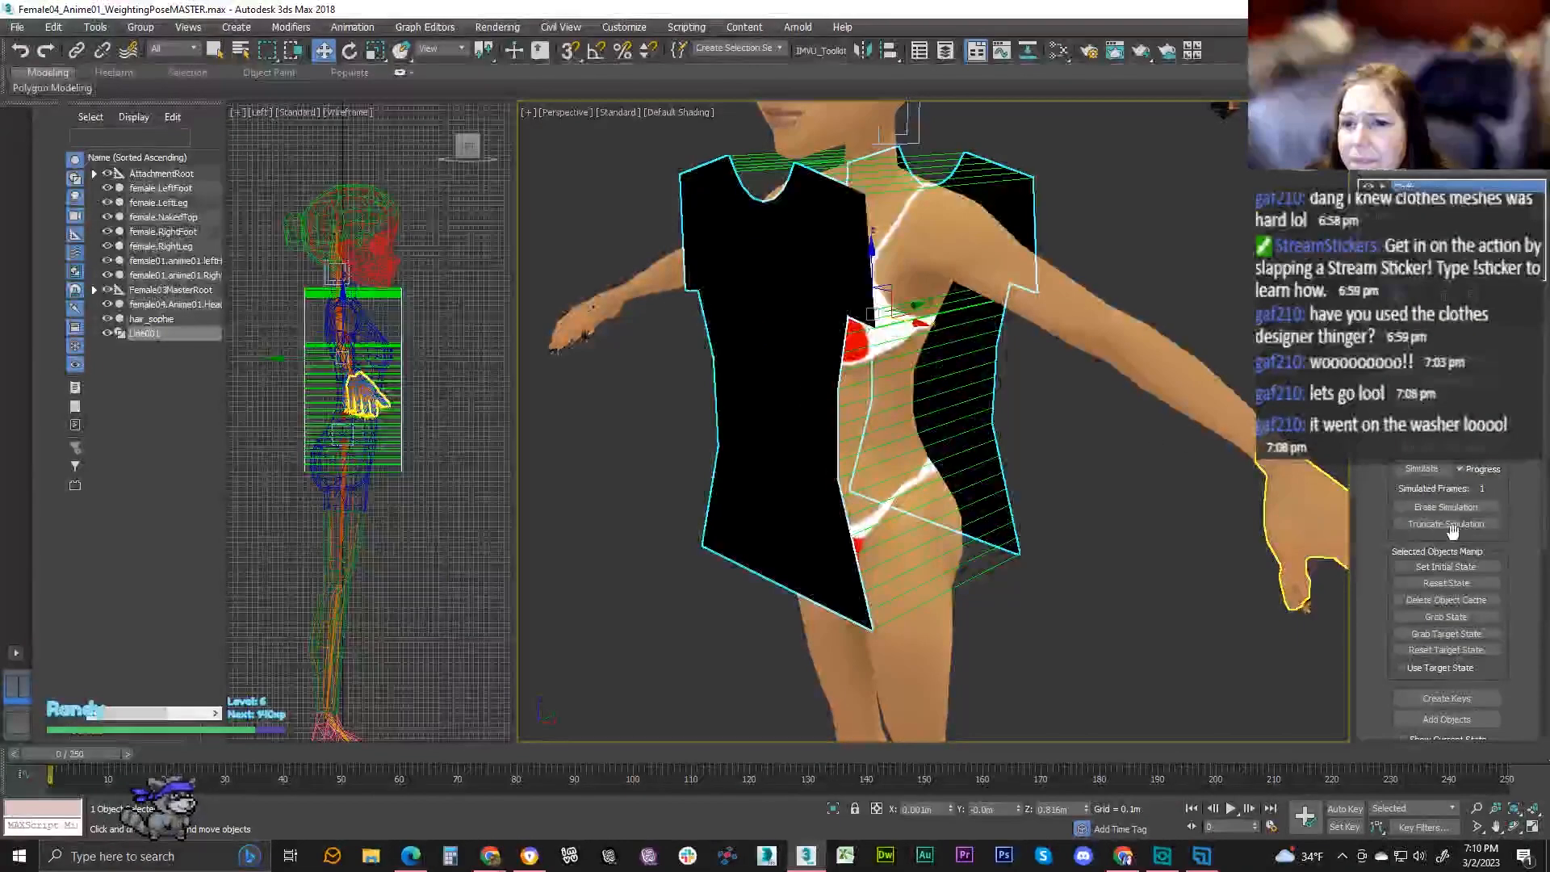
- Check Line001's cloth properties, accept them, rerun the shirt simulation and undo it
left_click(1420, 469)
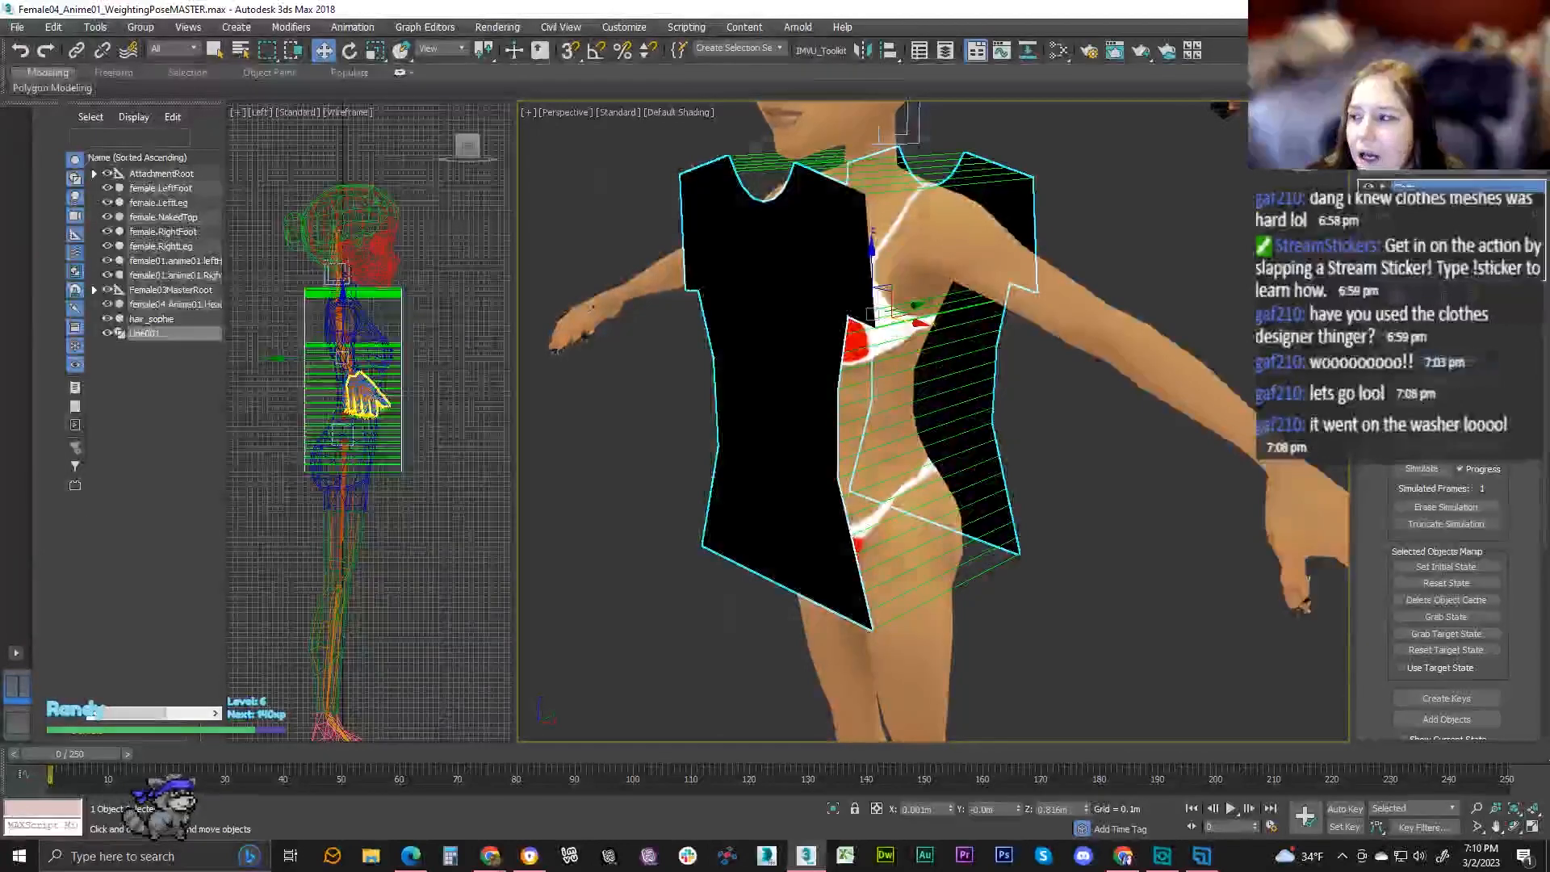
left_click_drag(767, 135, 1212, 129)
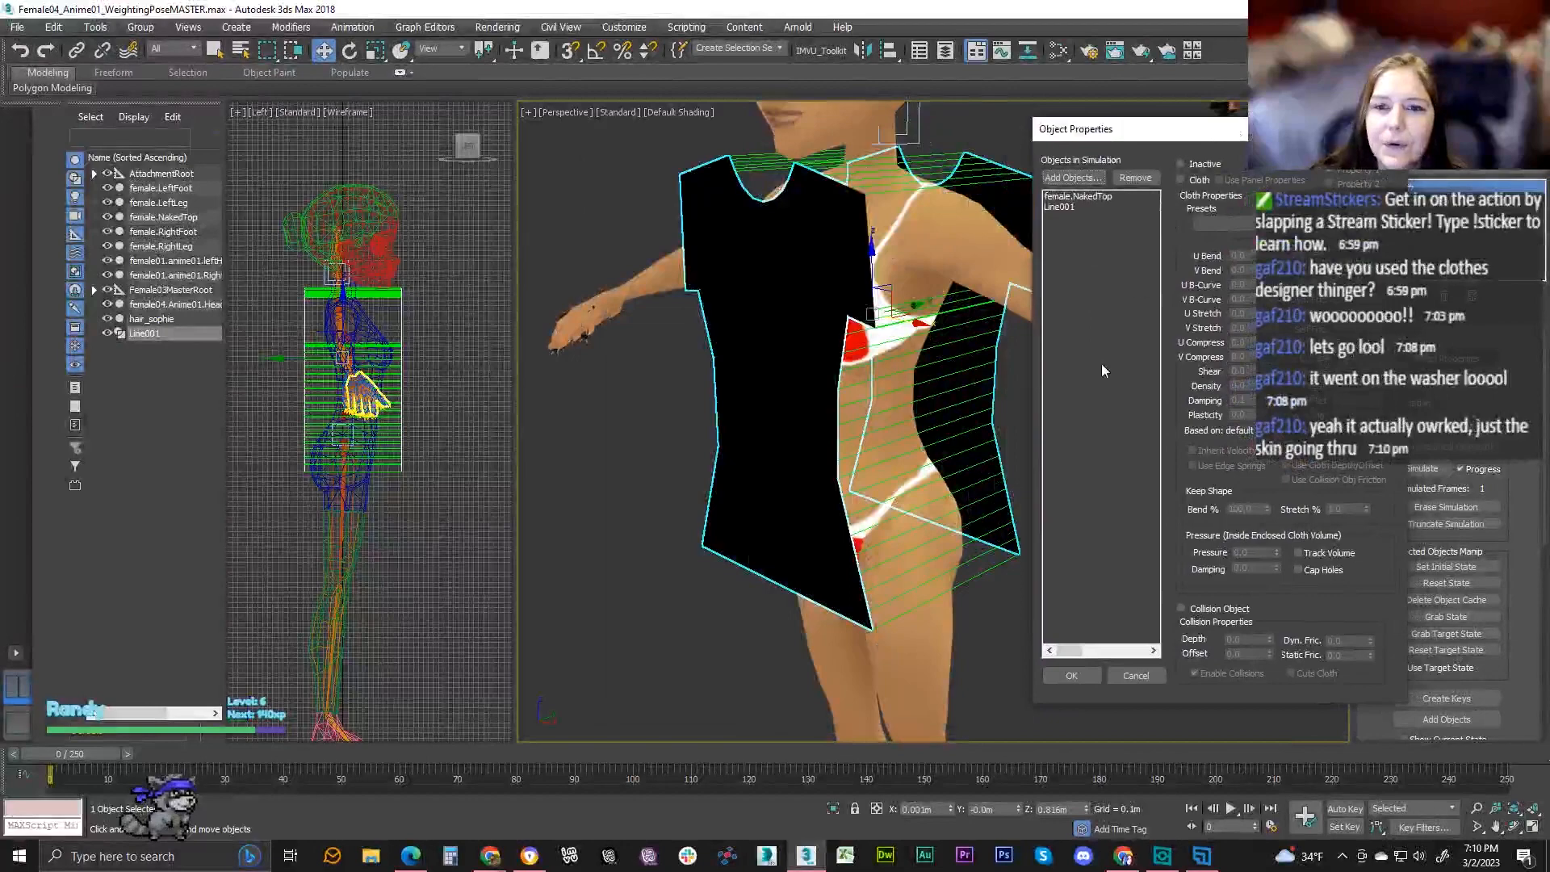
left_click(1053, 207)
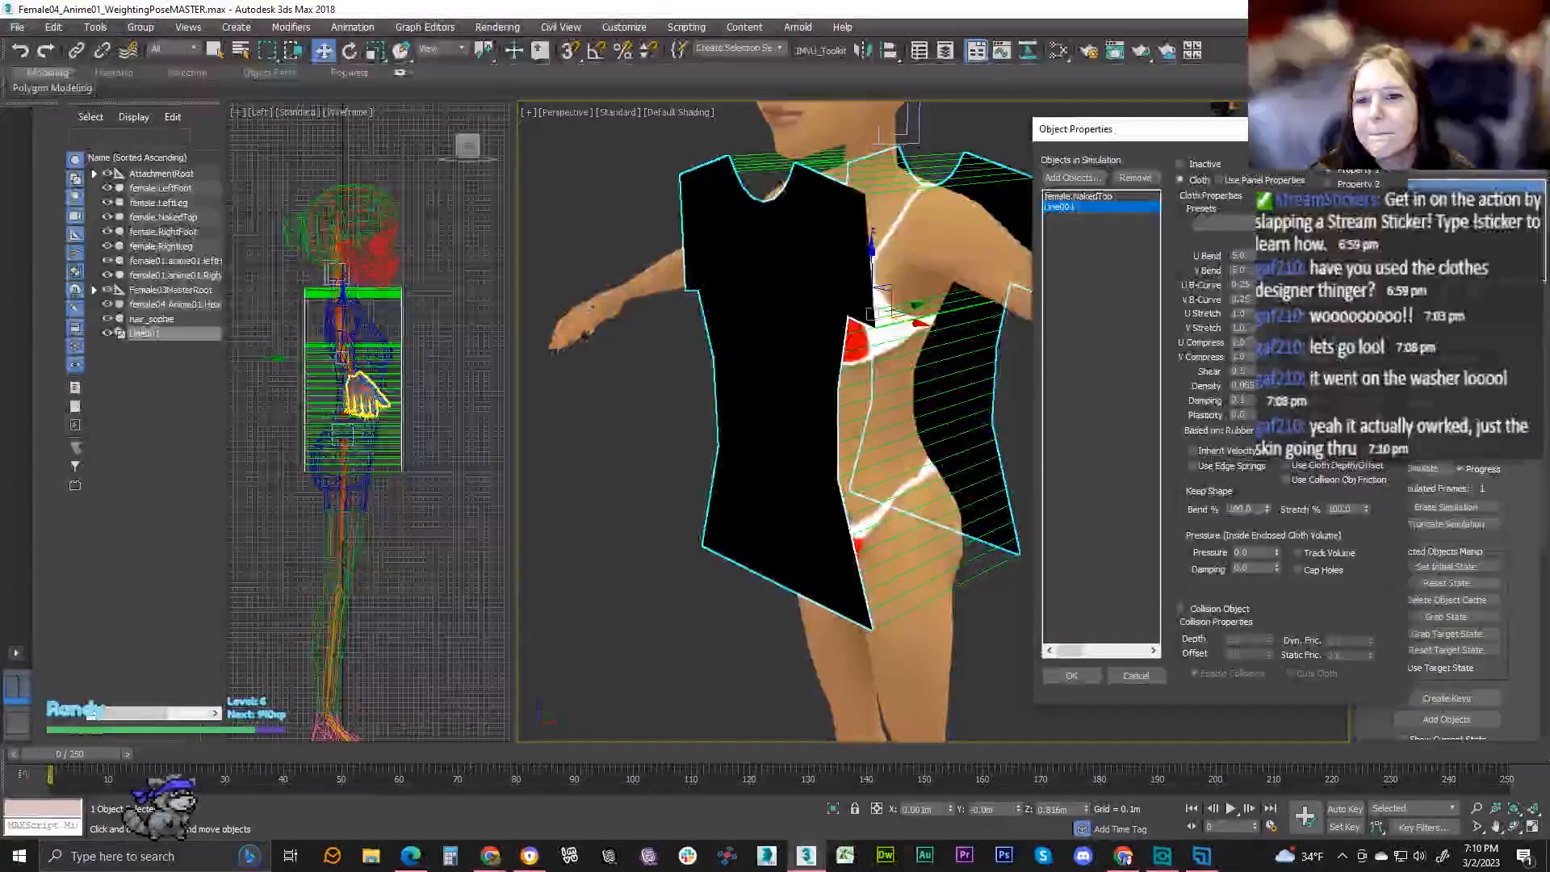
left_click(1072, 676)
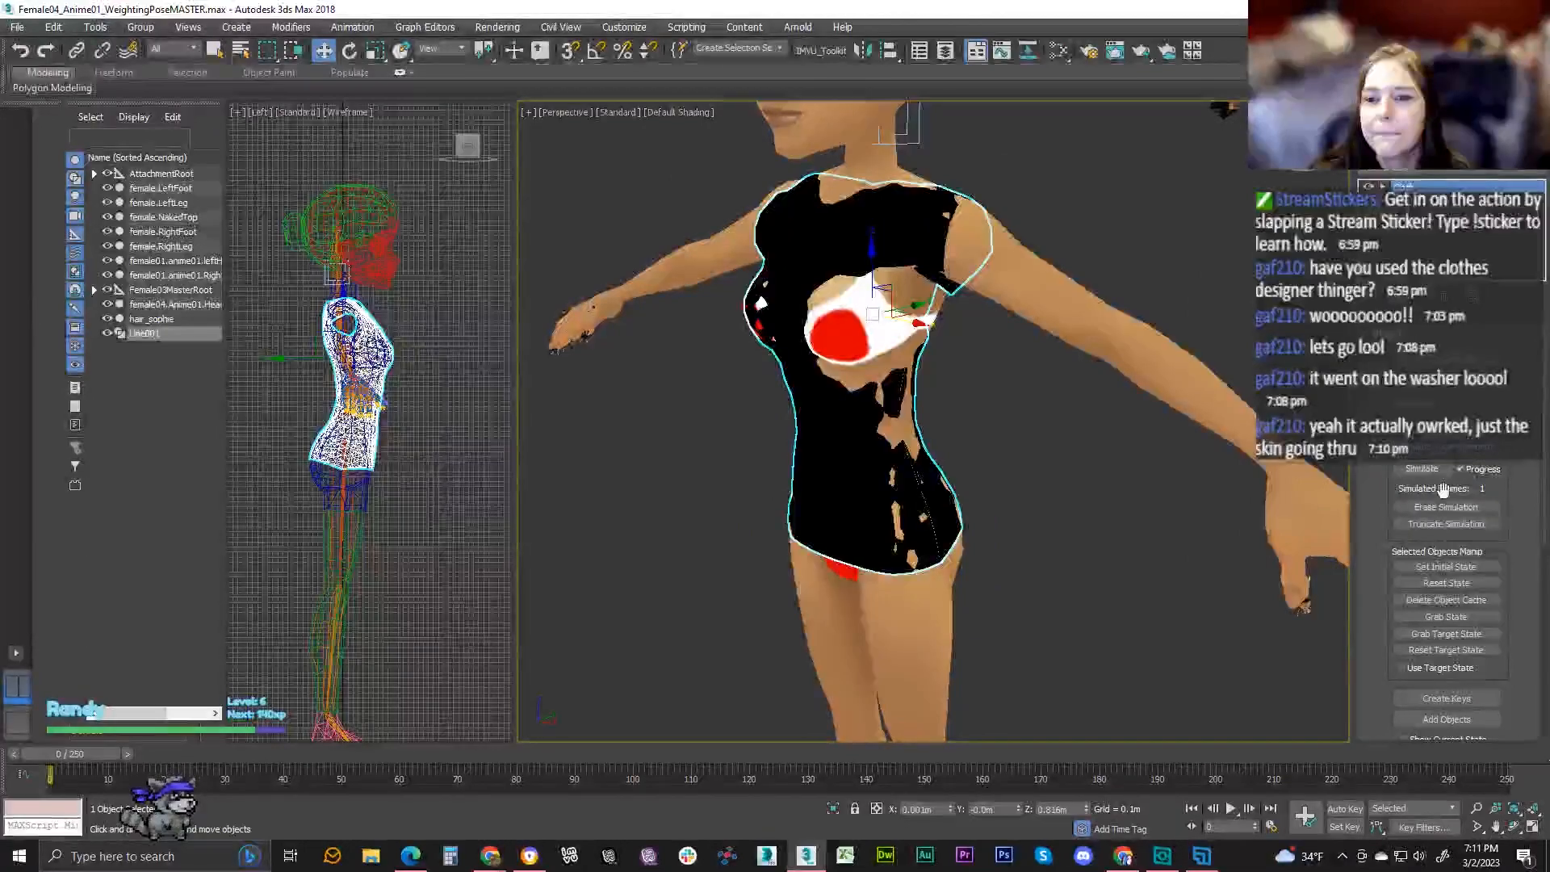
key("ctrl+z")
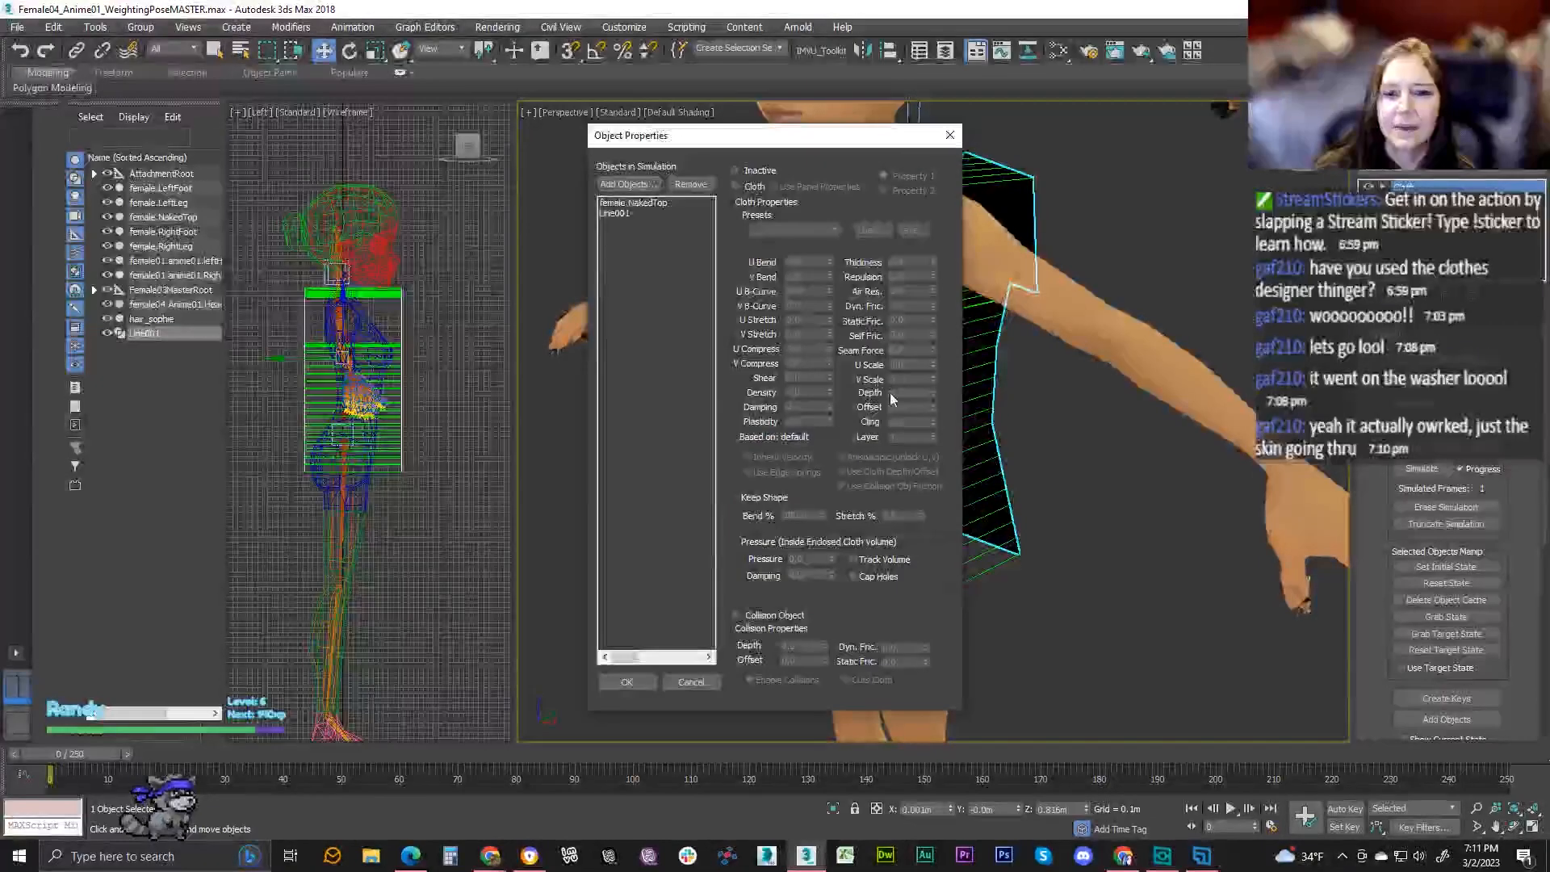
- Set the collision depth of female.NakedTop to 2 in the simulation's Object Properties
left_click(631, 203)
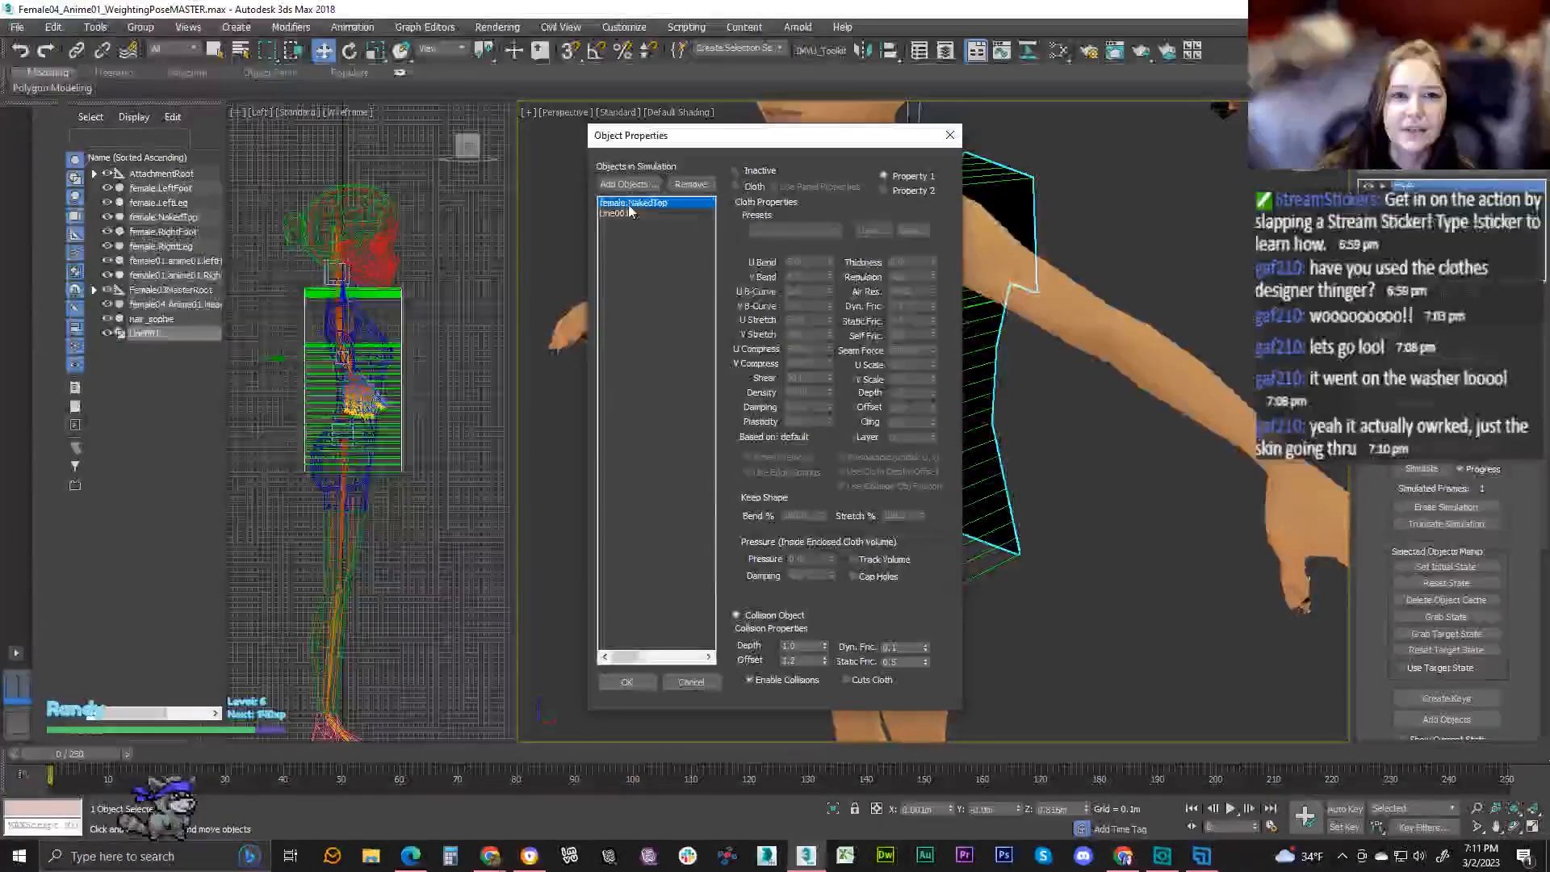
double_click(785, 646)
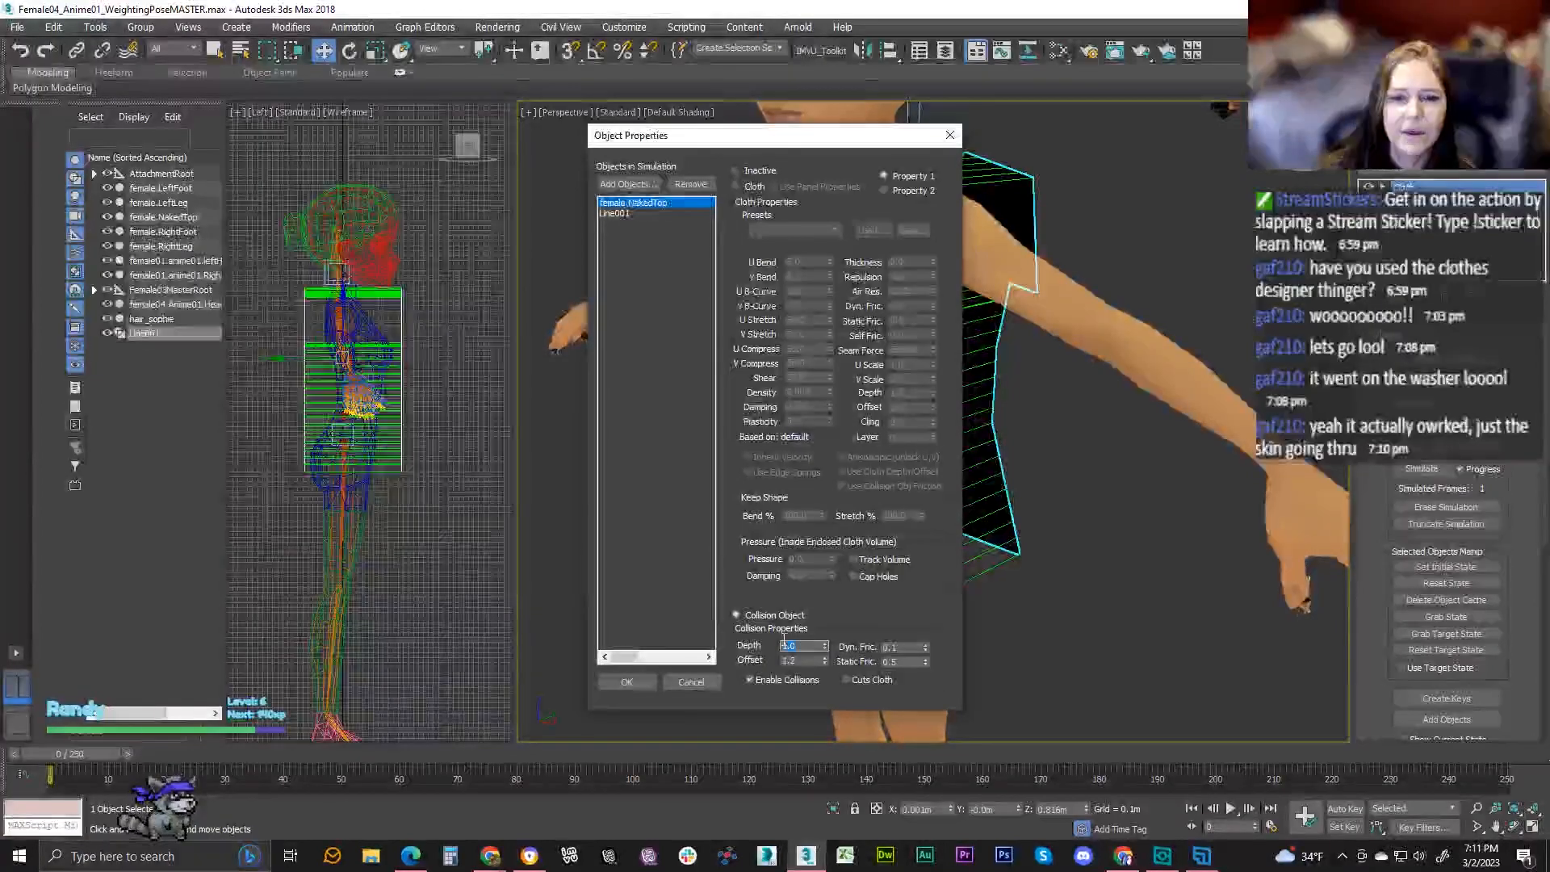
type("2")
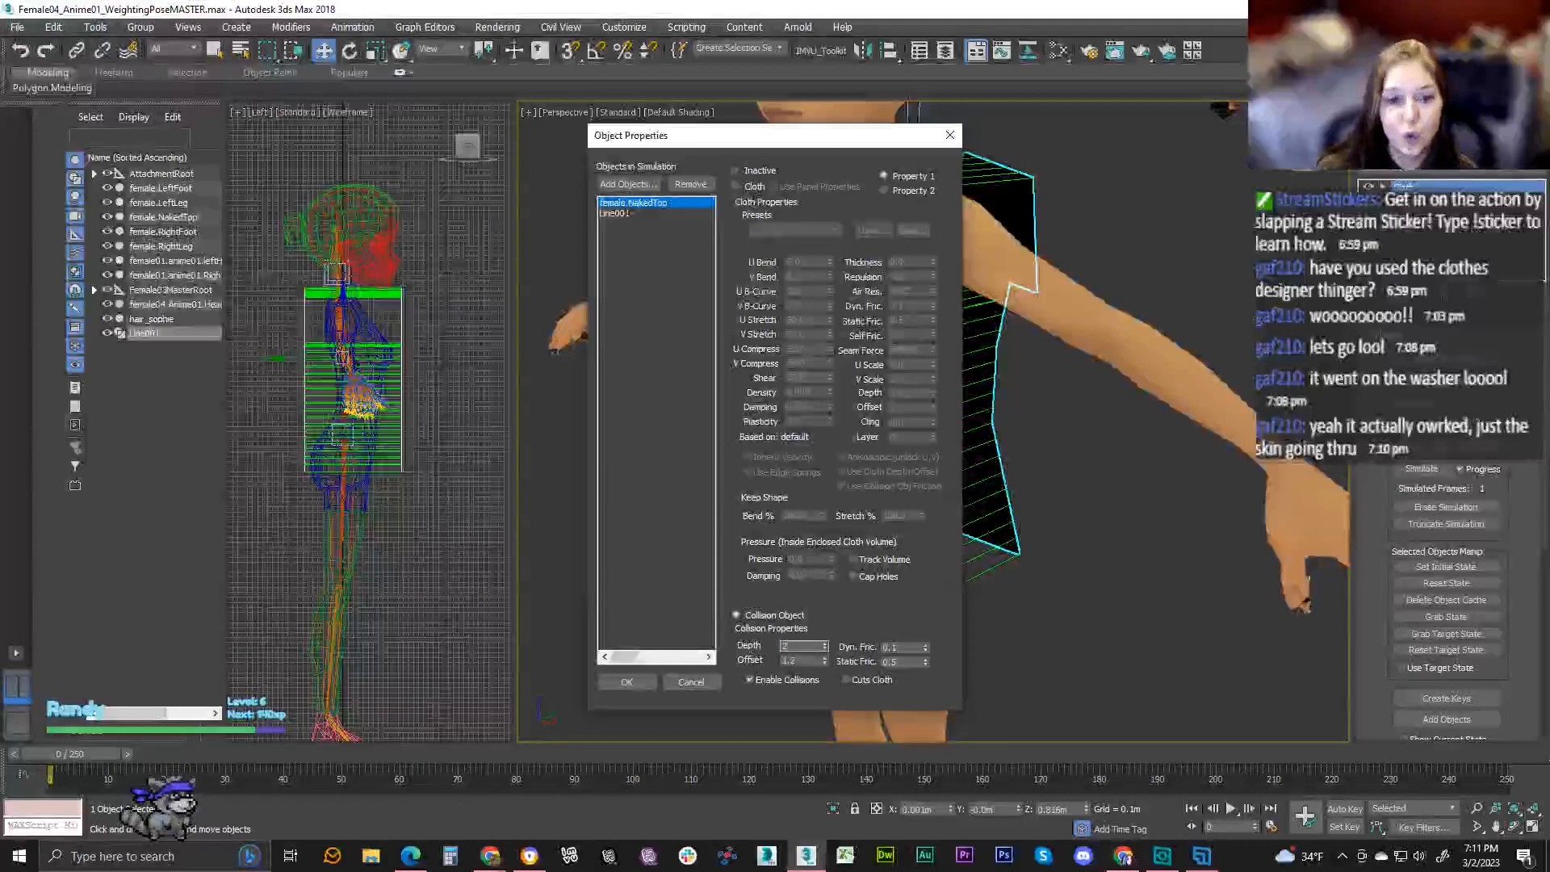
left_click(613, 684)
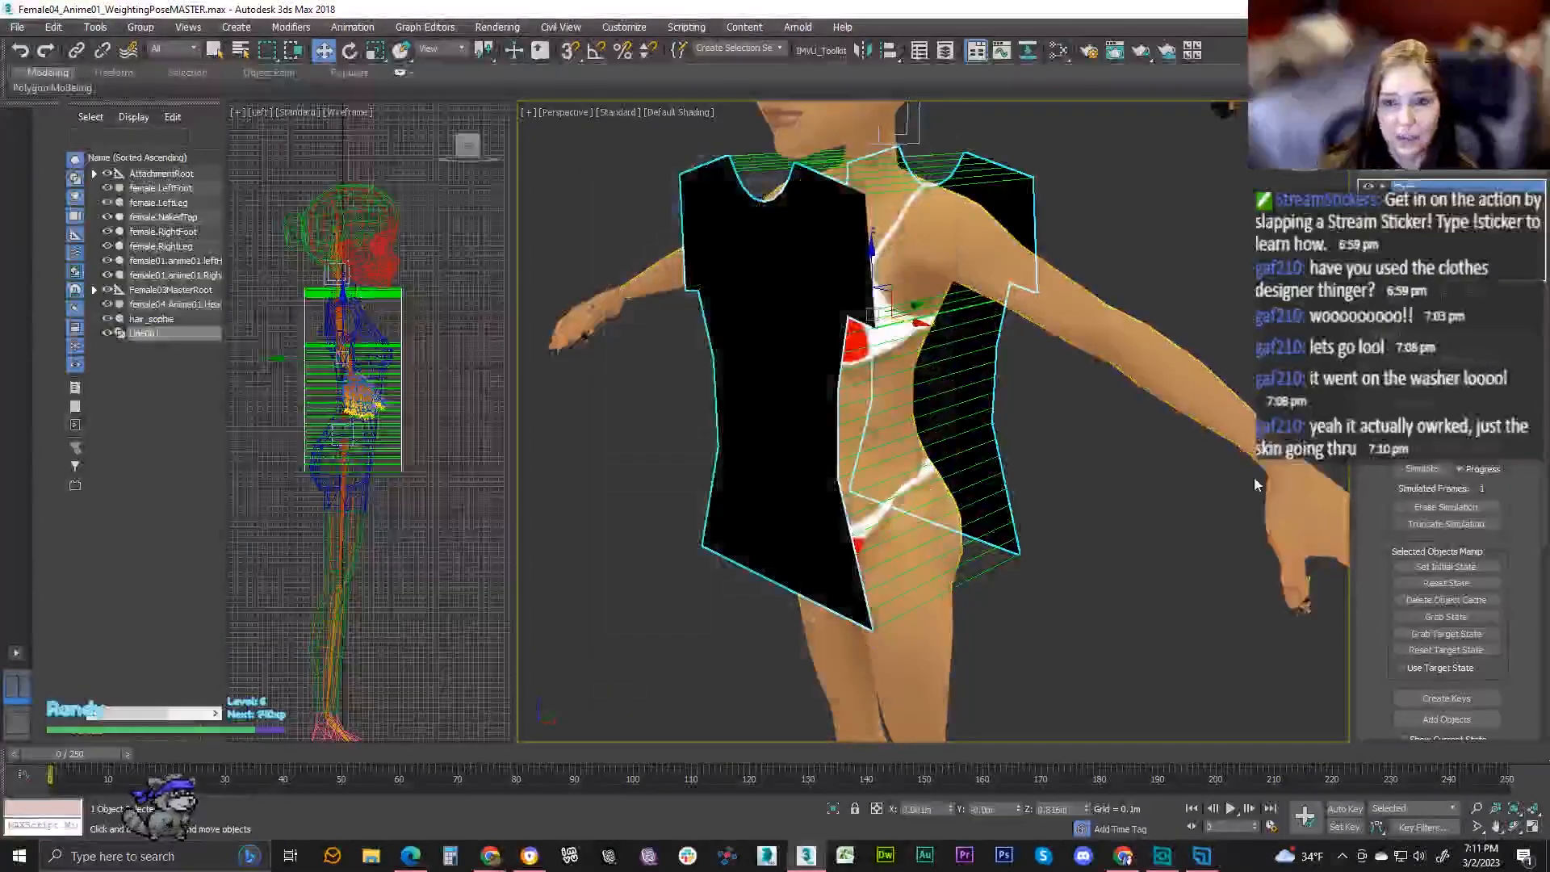
- Simulate the shirt with the new collision depth, check the fit from the front and undo the simulation
left_click(1420, 468)
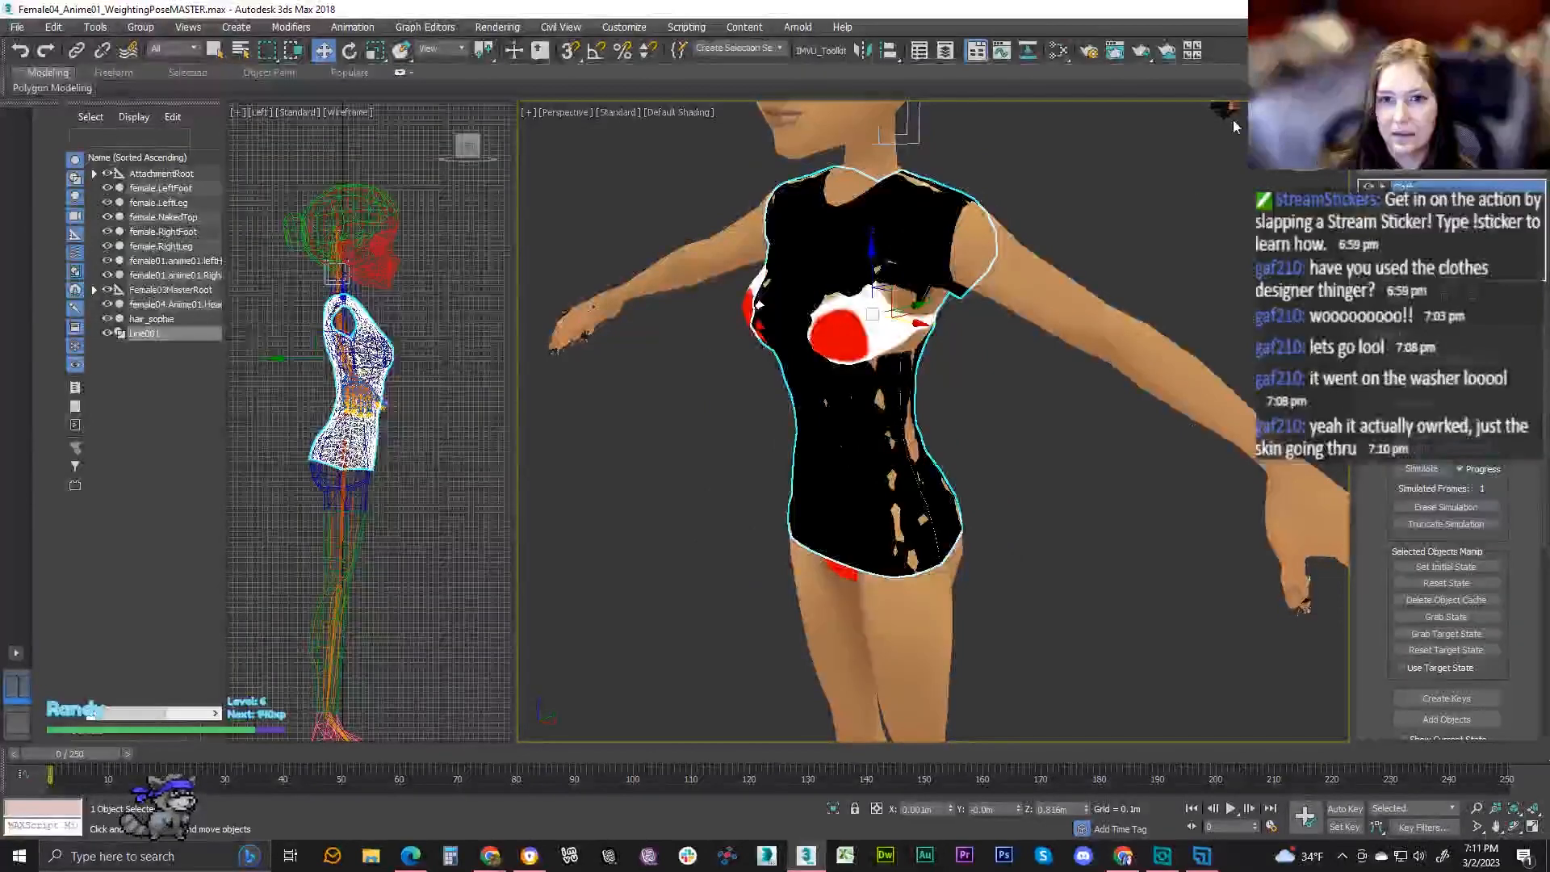
middle_click_drag(919, 479, 1170, 277, "alt")
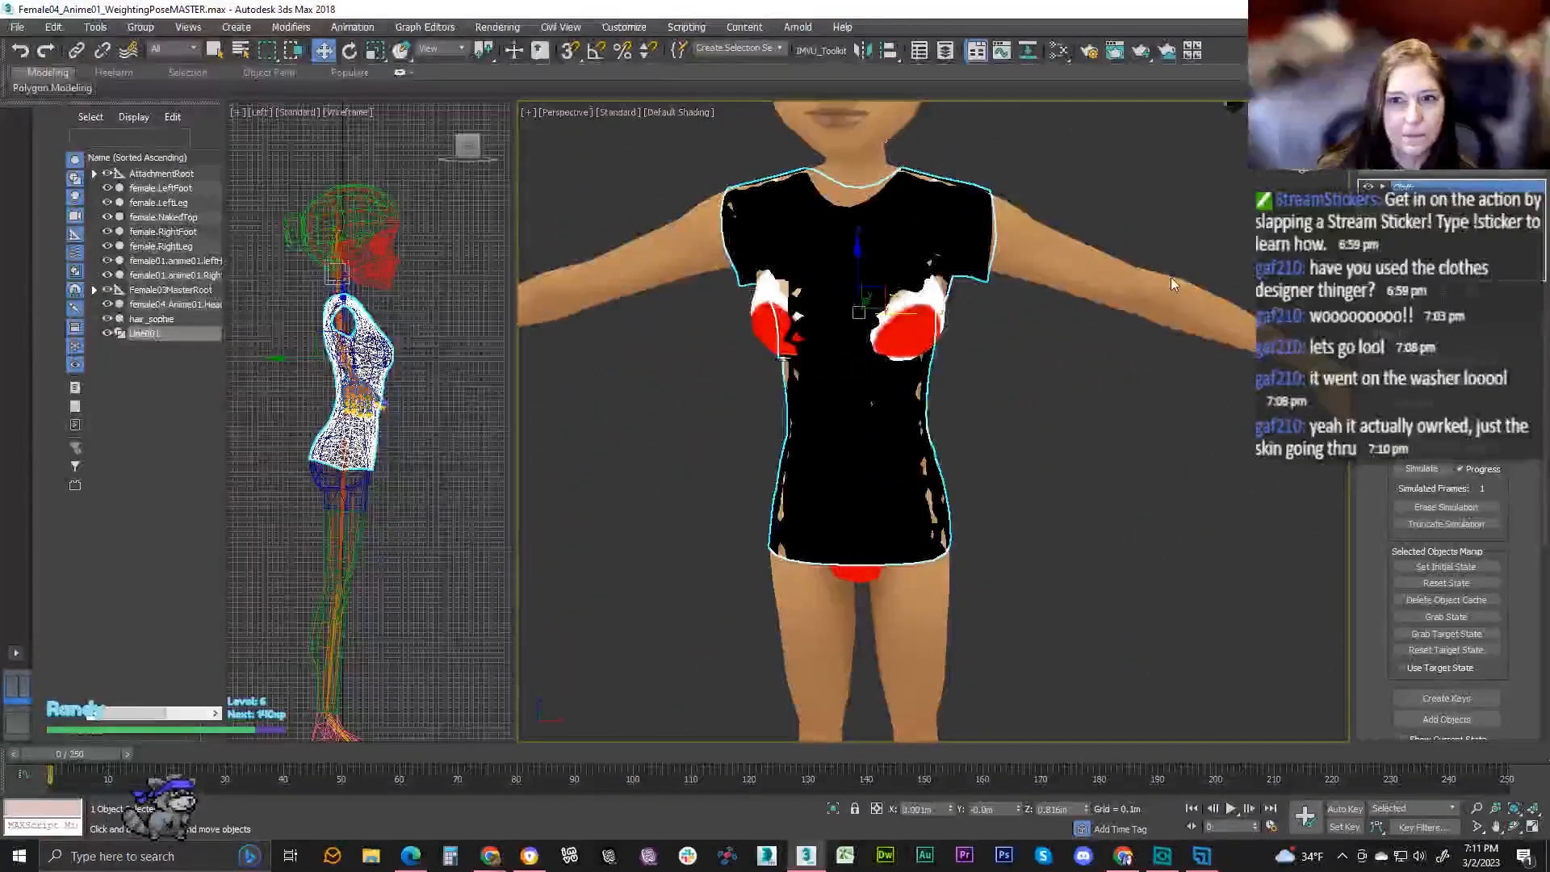
key("ctrl+z")
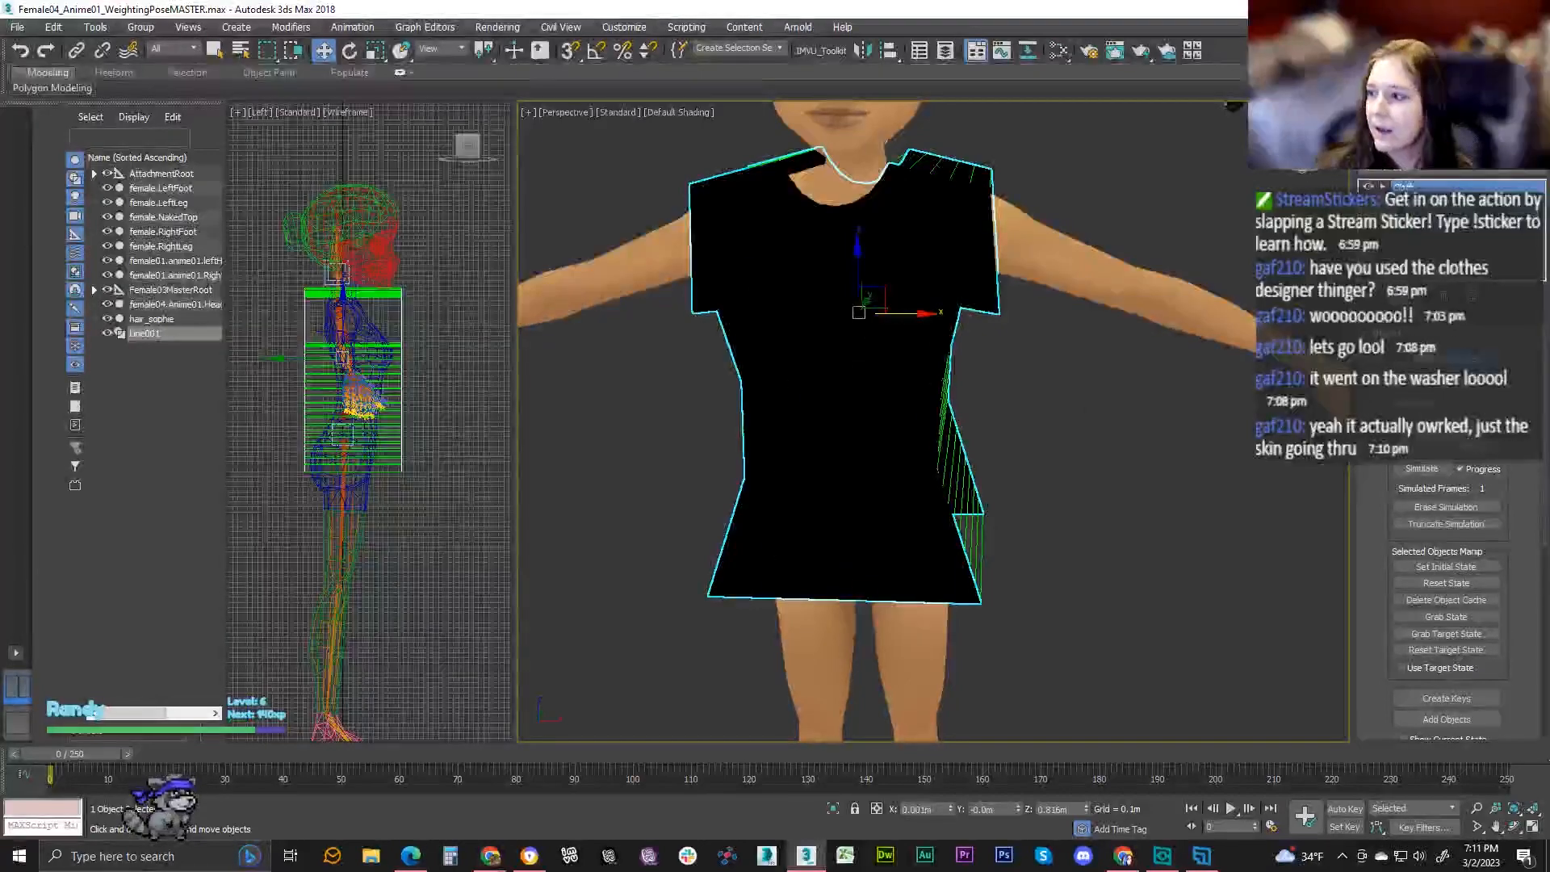
- Set the collision offset of female.NakedTop to 2 in the simulation's Object Properties
left_click(1445, 358)
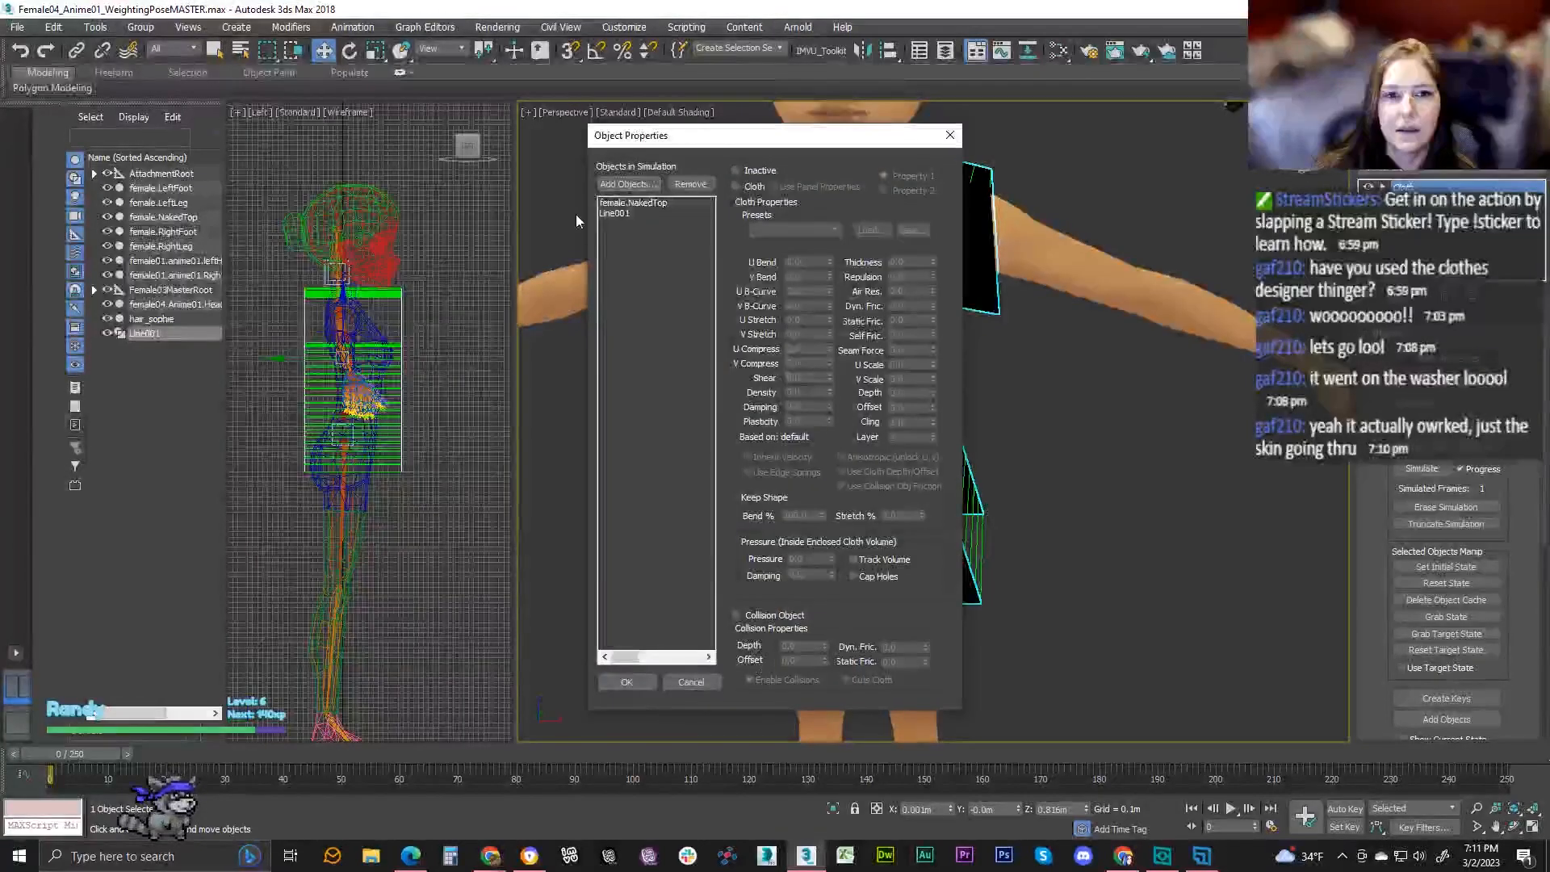
left_click(633, 203)
left_click(736, 615)
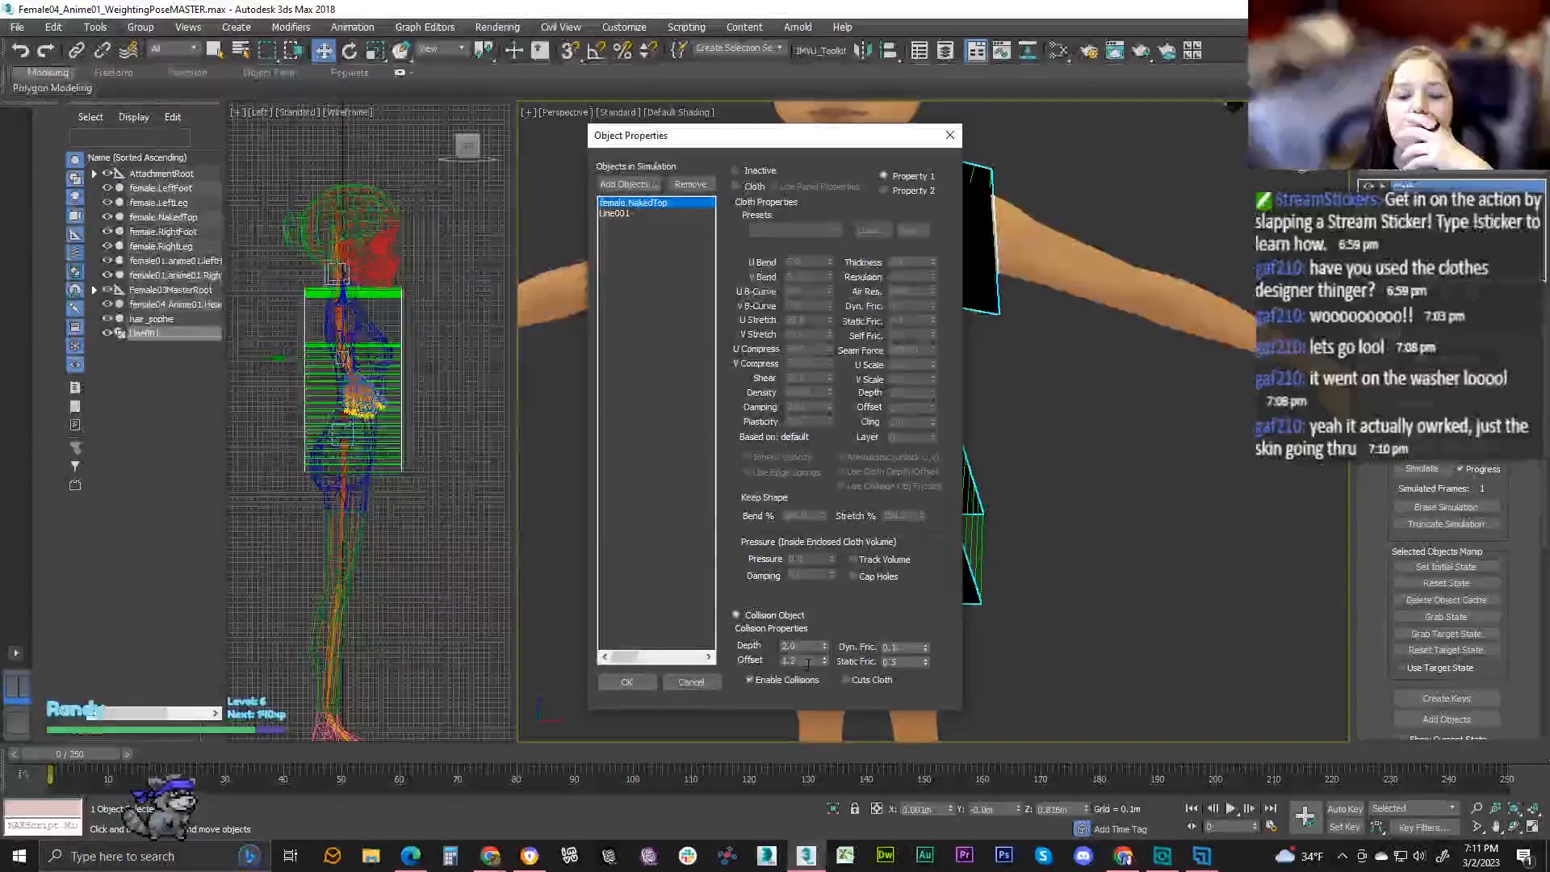
left_click_drag(808, 664, 741, 661)
type("2")
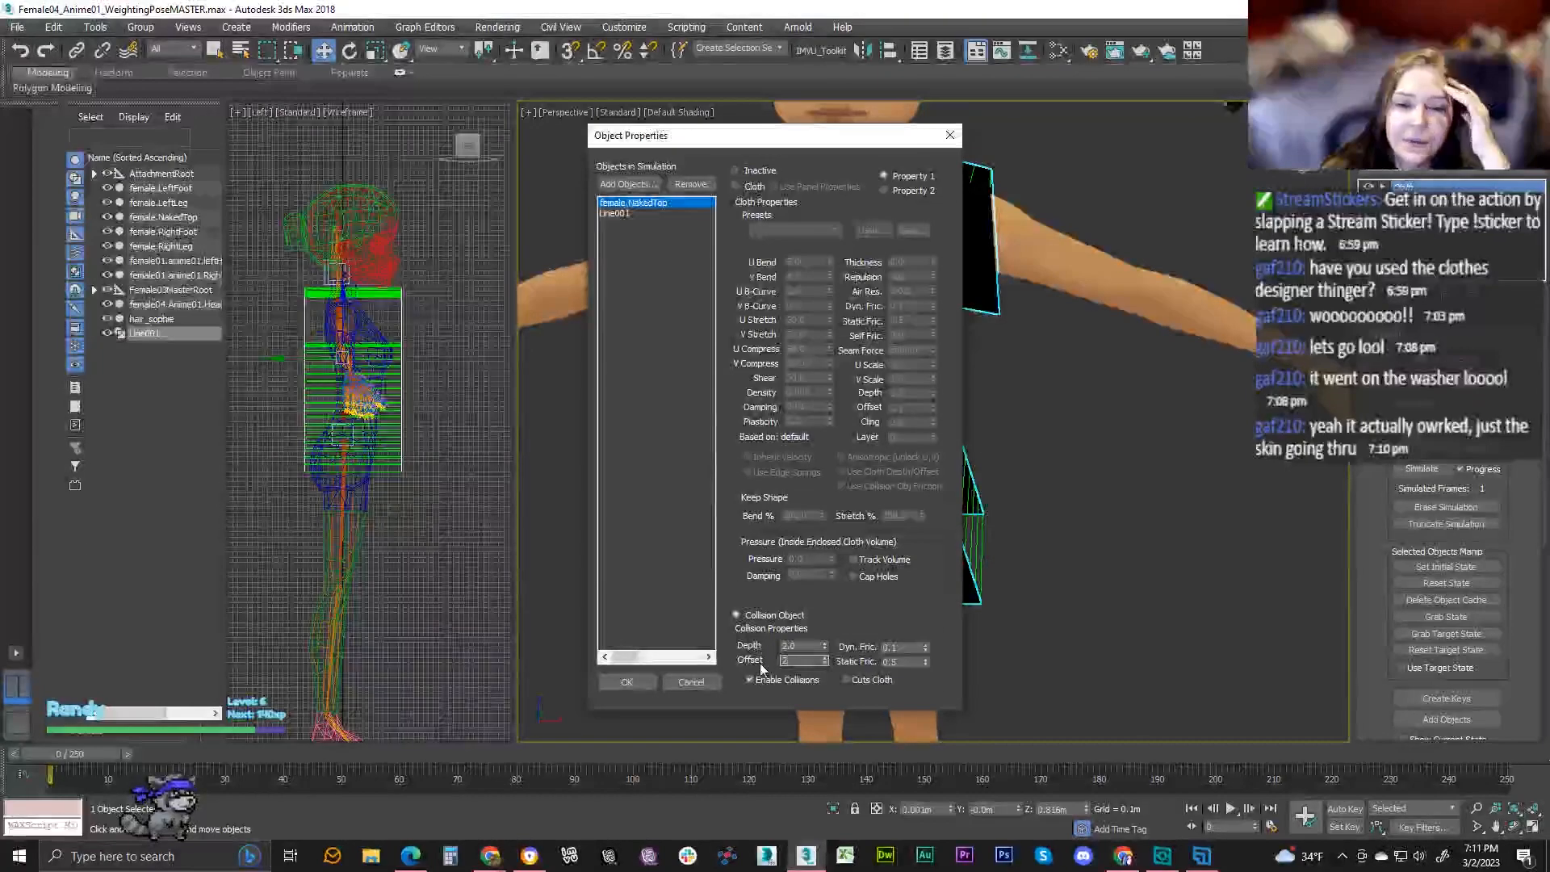
left_click(644, 682)
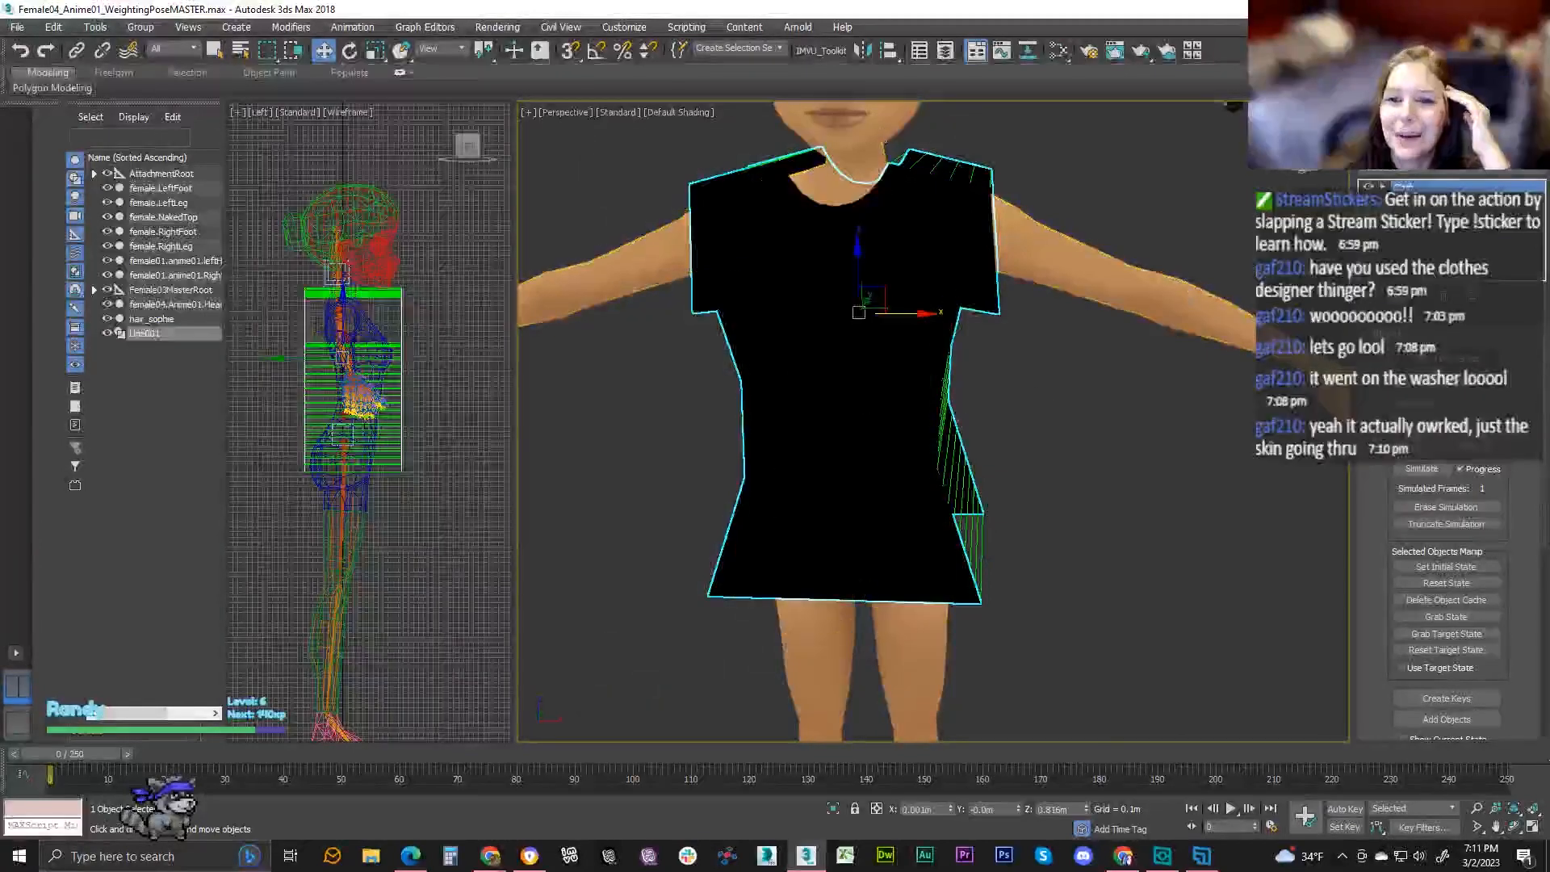
- Simulate the shirt with the new collision offset, inspect the chest area and undo the simulation
left_click(1420, 468)
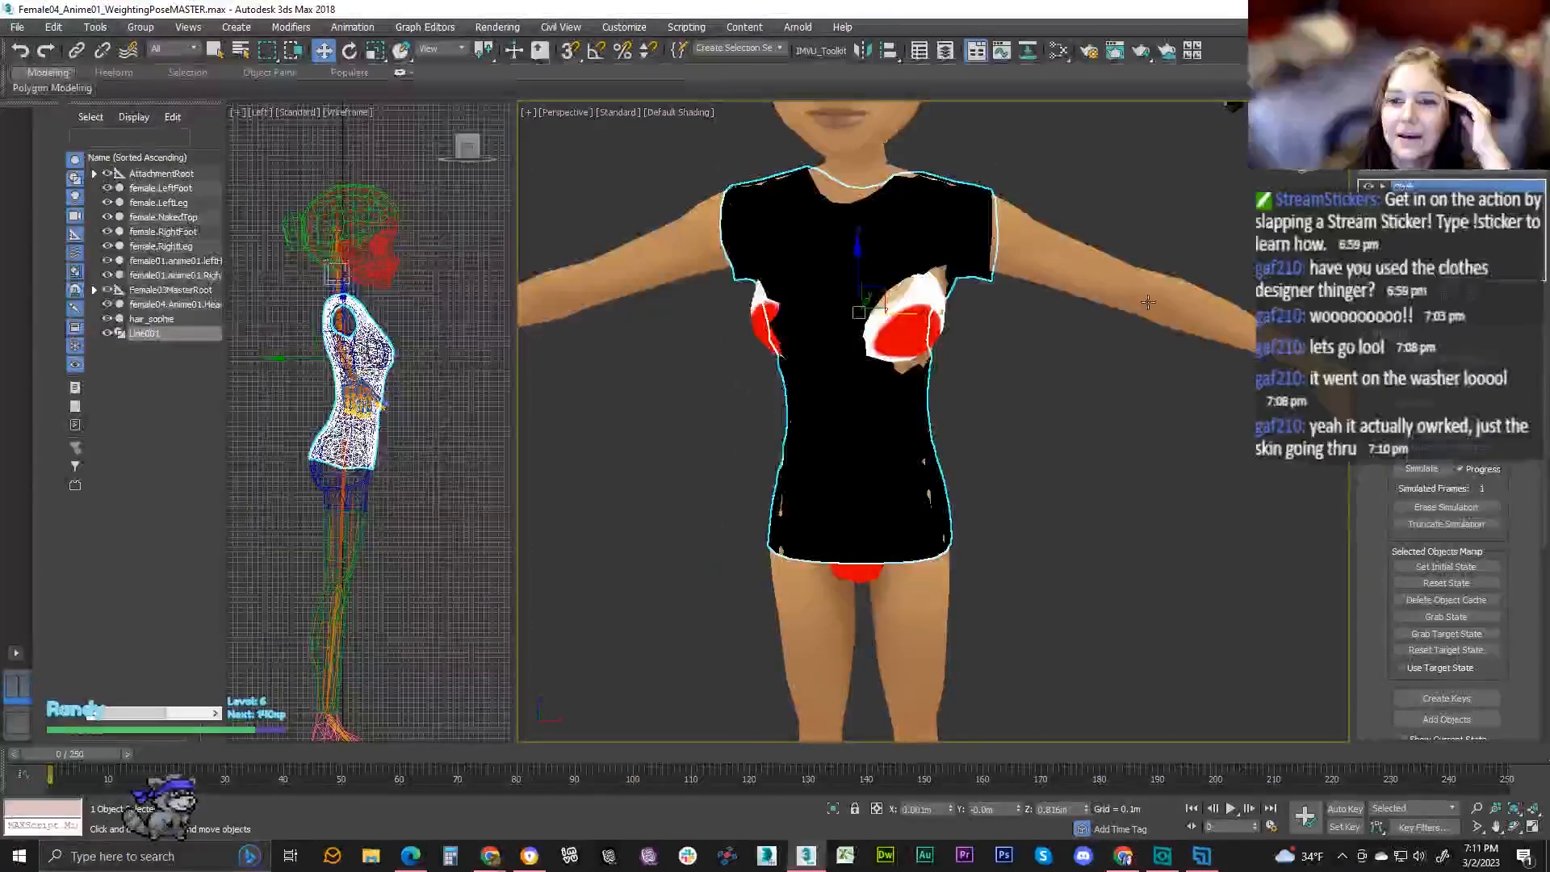
mouse_move(1299, 154)
left_mouse_down()
mouse_move(1146, 154)
mouse_move(1501, 154)
mouse_move(1259, 153)
mouse_move(1352, 154)
mouse_move(1312, 153)
left_mouse_up()
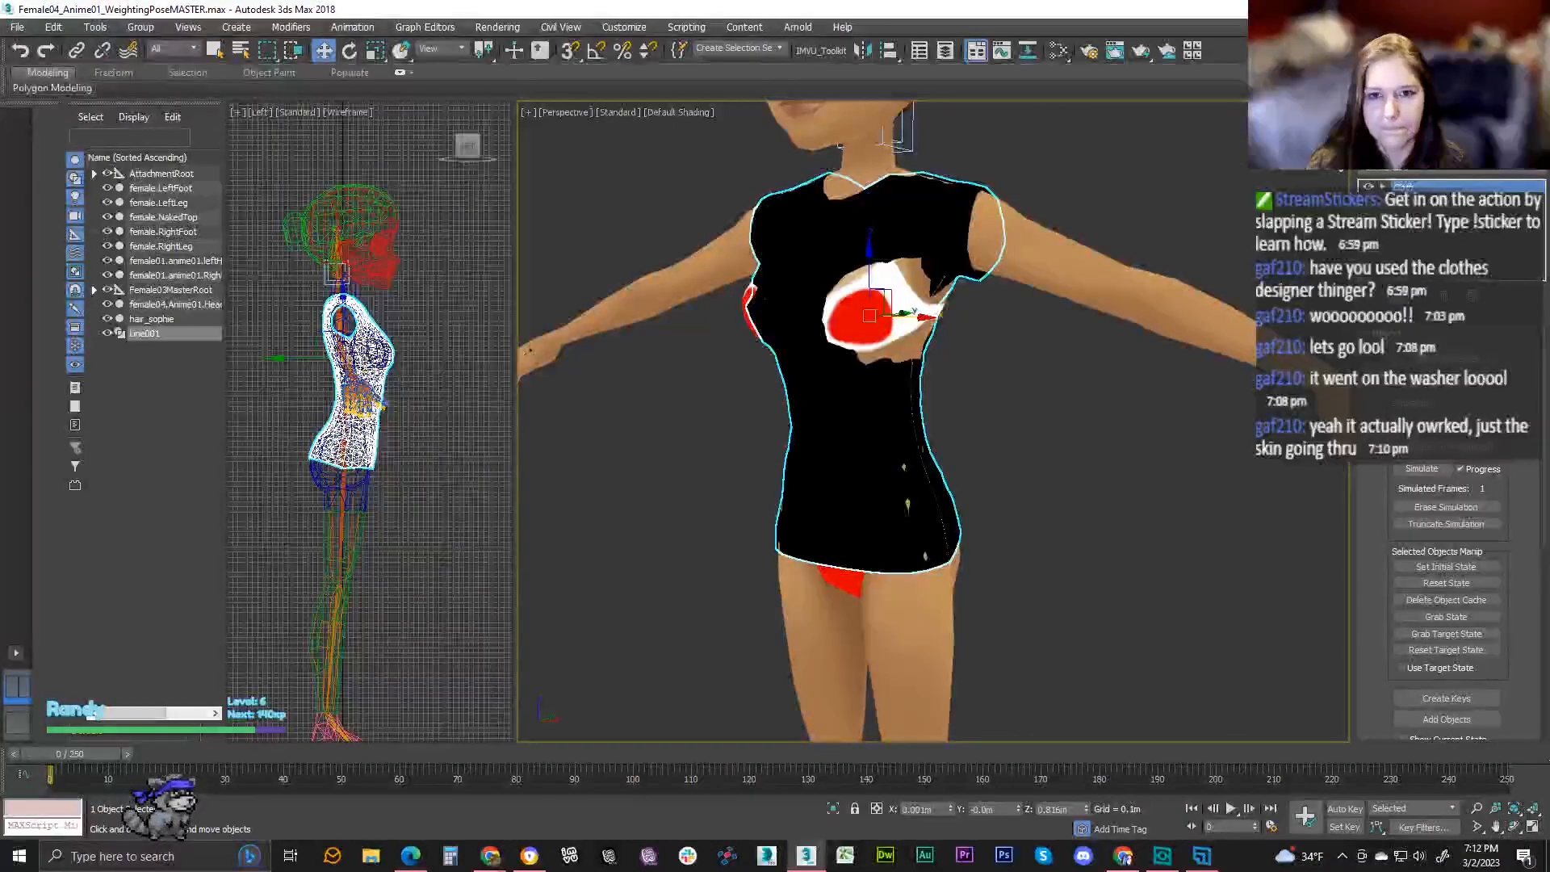
key("ctrl+z")
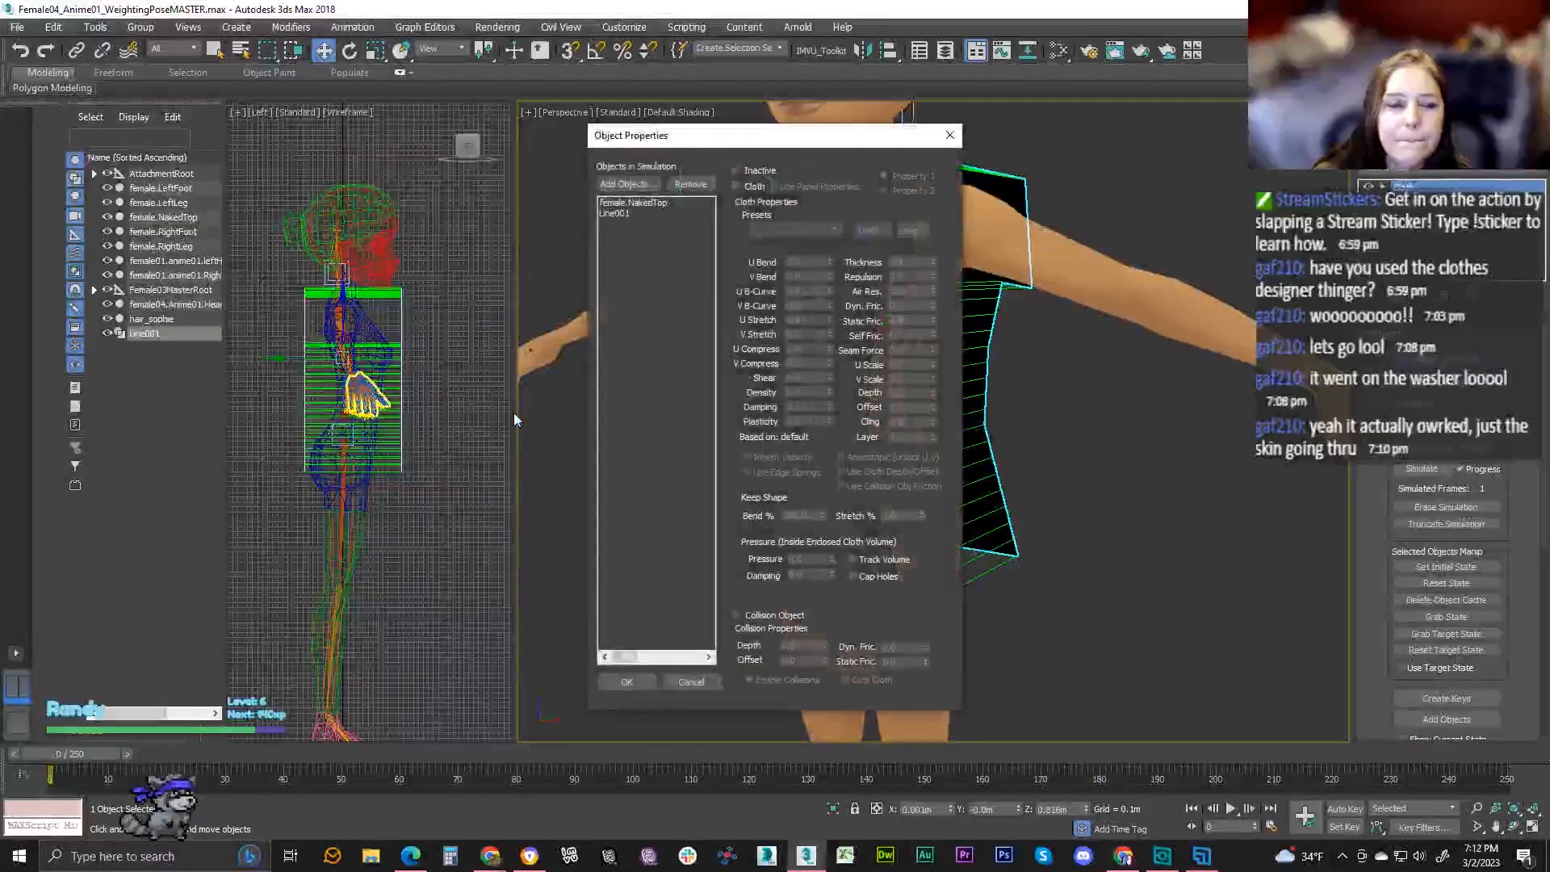
- Set the collision static friction of female.NakedTop to 1 in the simulation's Object Properties
left_click(666, 202)
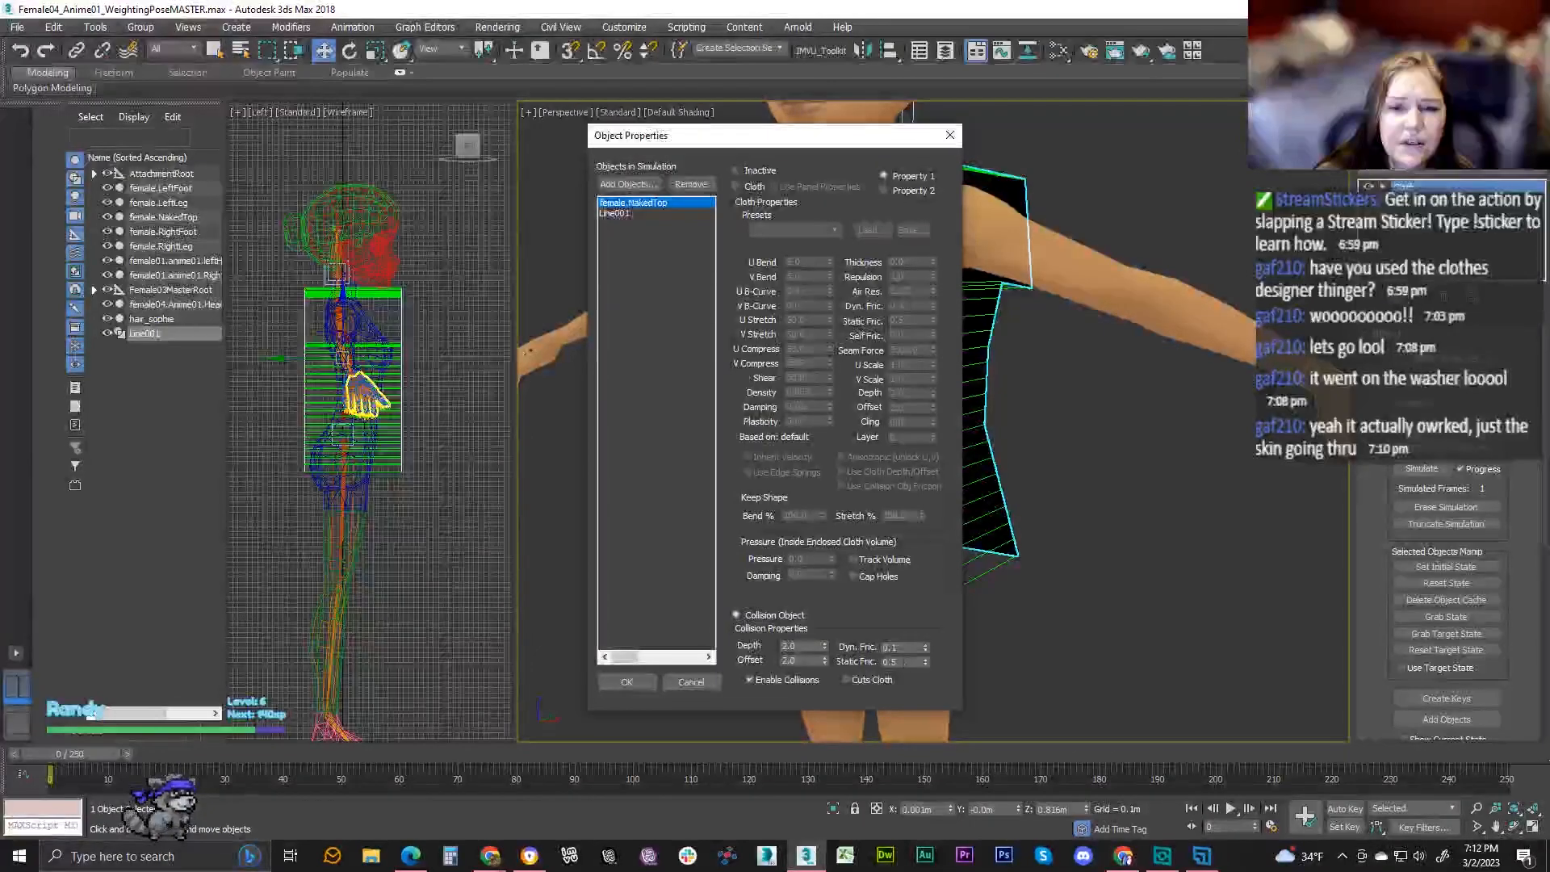
left_click_drag(902, 662, 873, 667)
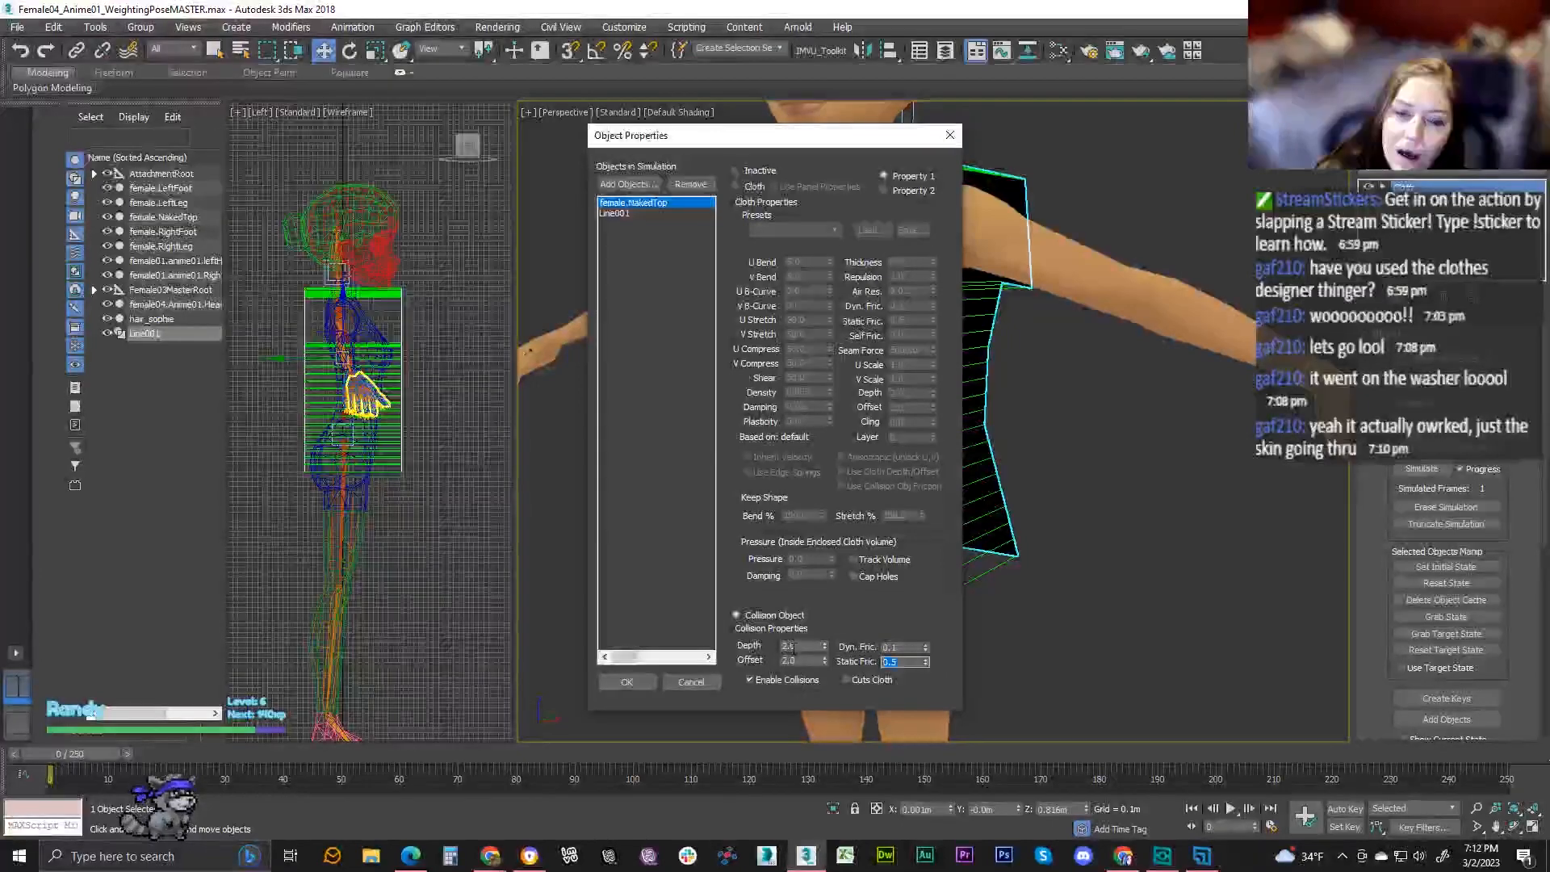
type("1")
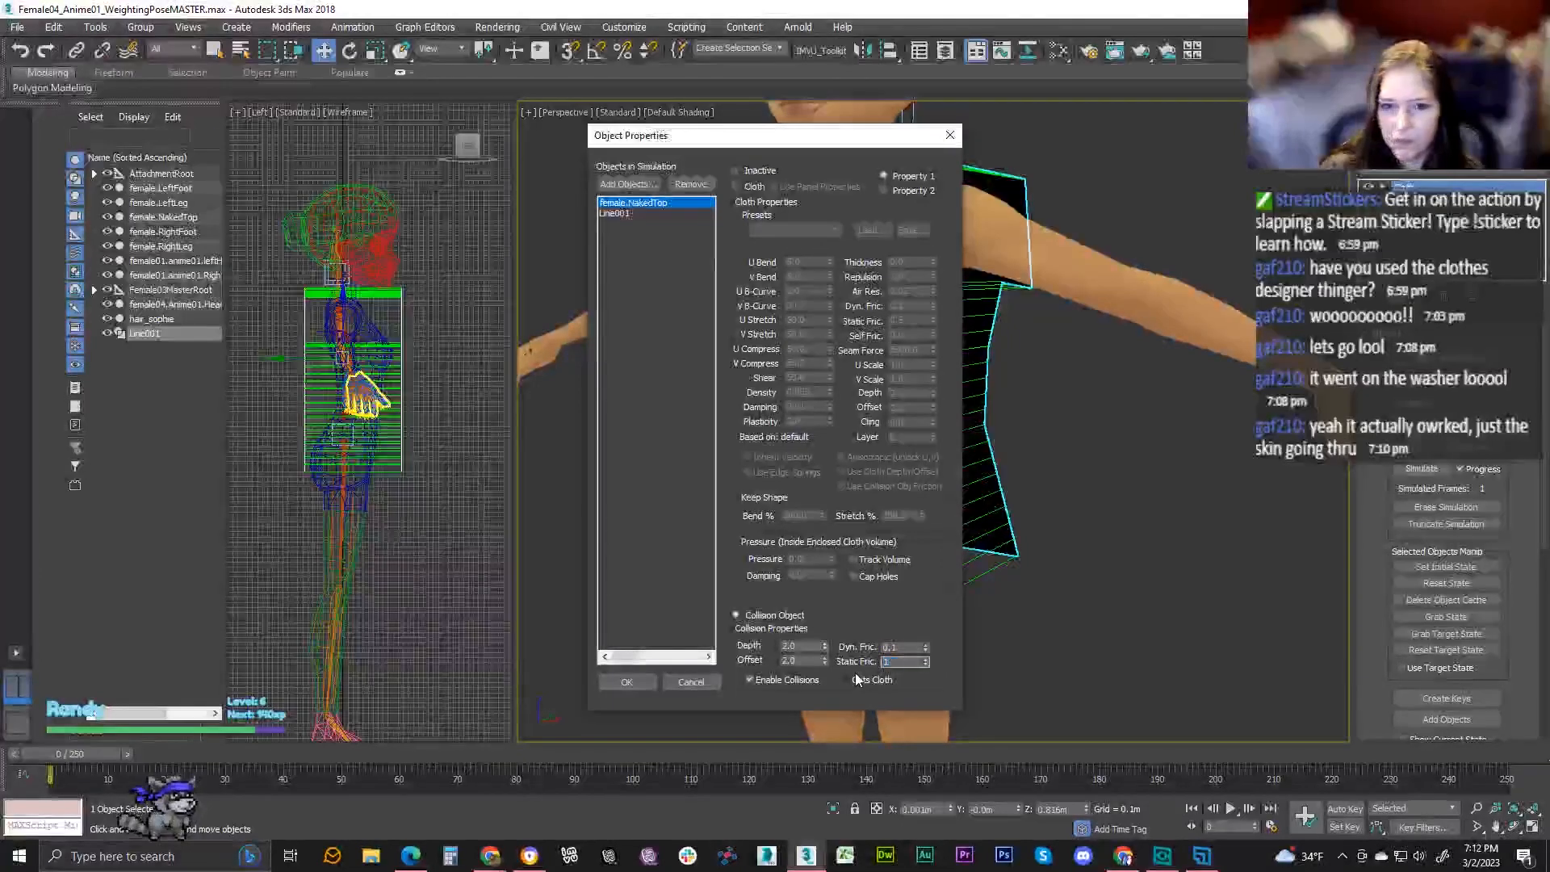
left_click(626, 681)
- Simulate the shirt with the new static friction, check the chest from the front and undo the simulation
left_click(1421, 468)
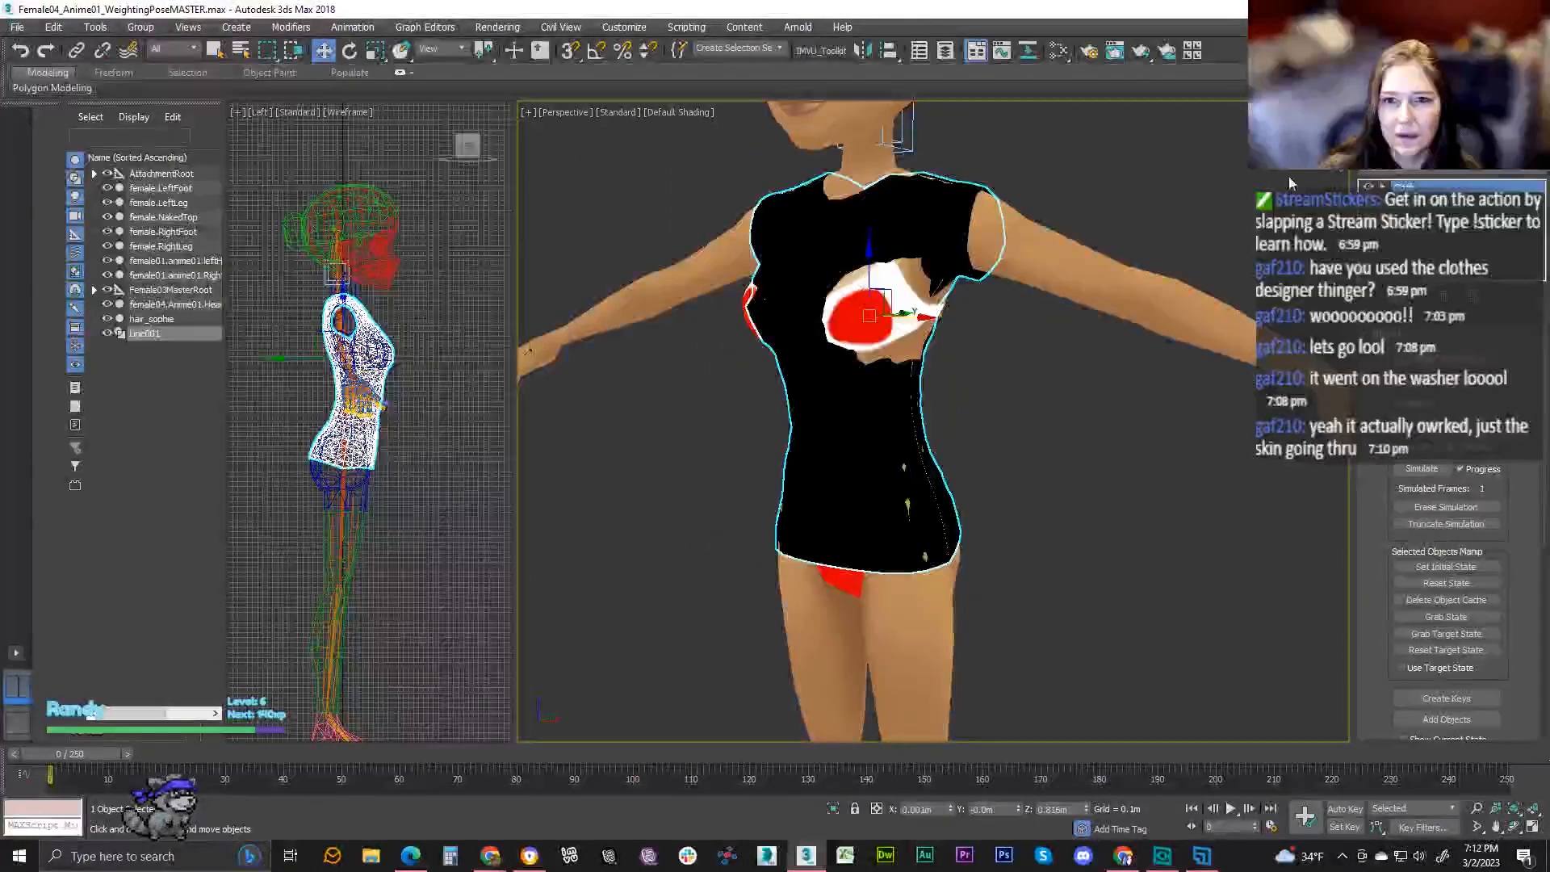
mouse_move(1267, 401)
middle_mouse_down("alt")
mouse_move(1336, 400)
mouse_move(1295, 404)
middle_mouse_up("alt")
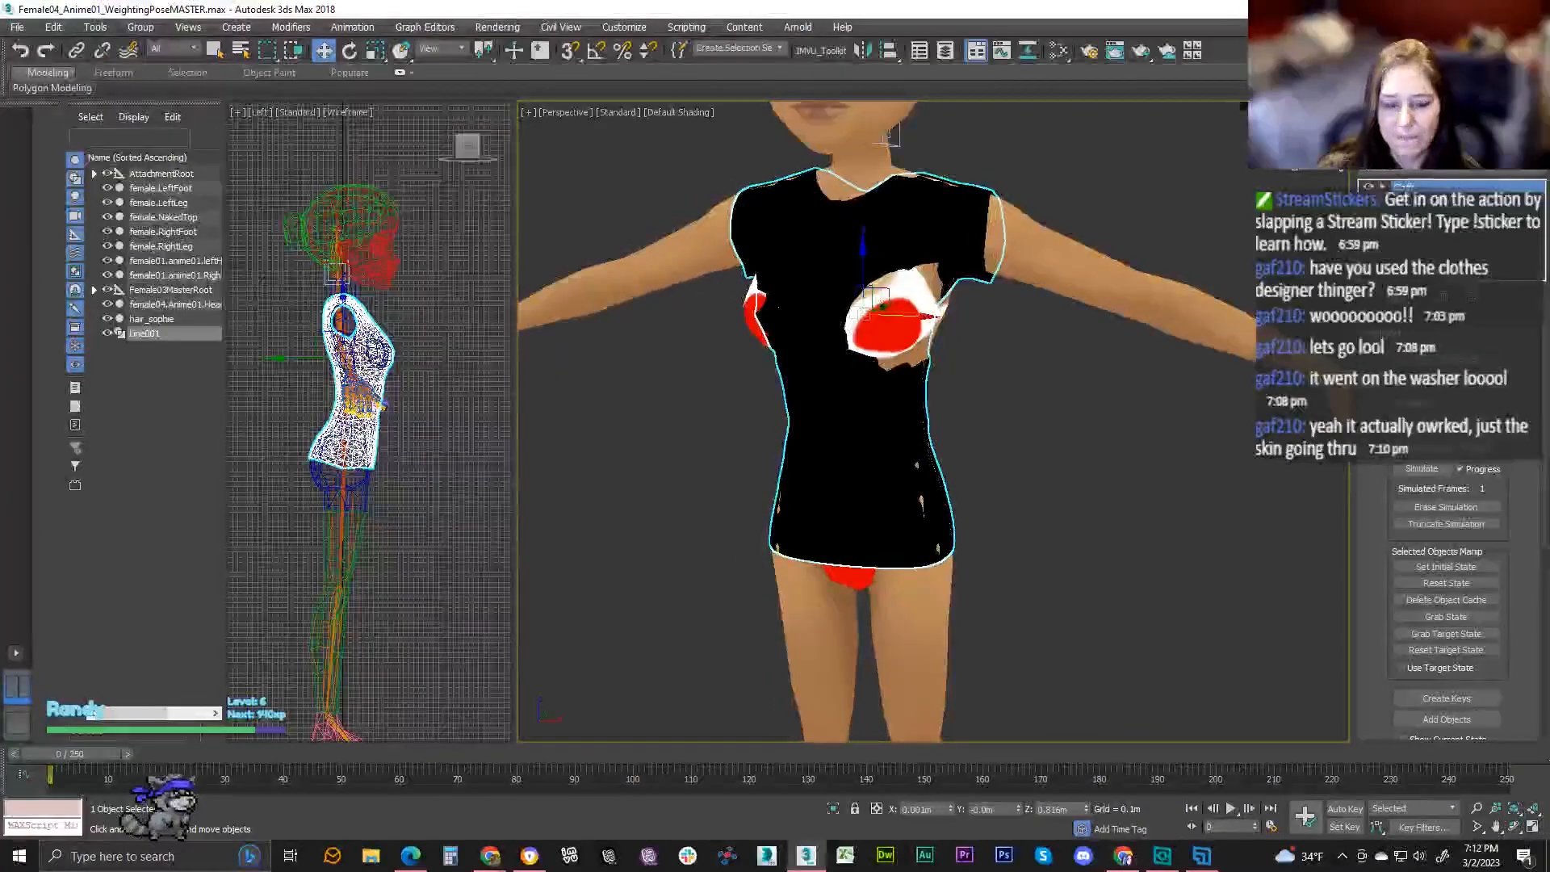
key("ctrl+z")
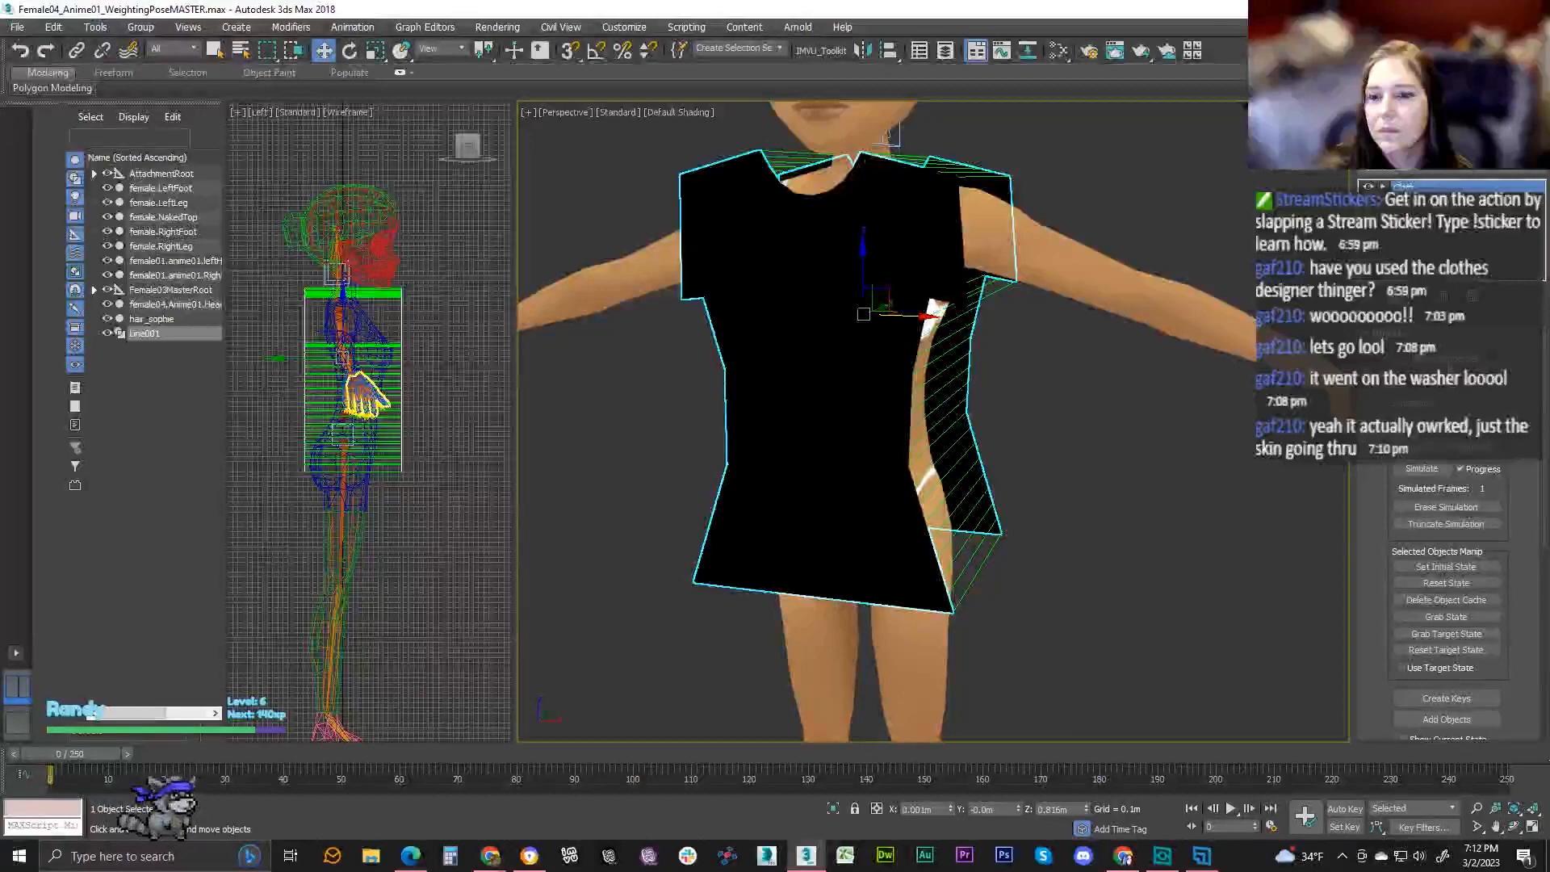
- Set the collision depth of female.NakedTop to 5 in the simulation's Object Properties
left_click(1444, 359)
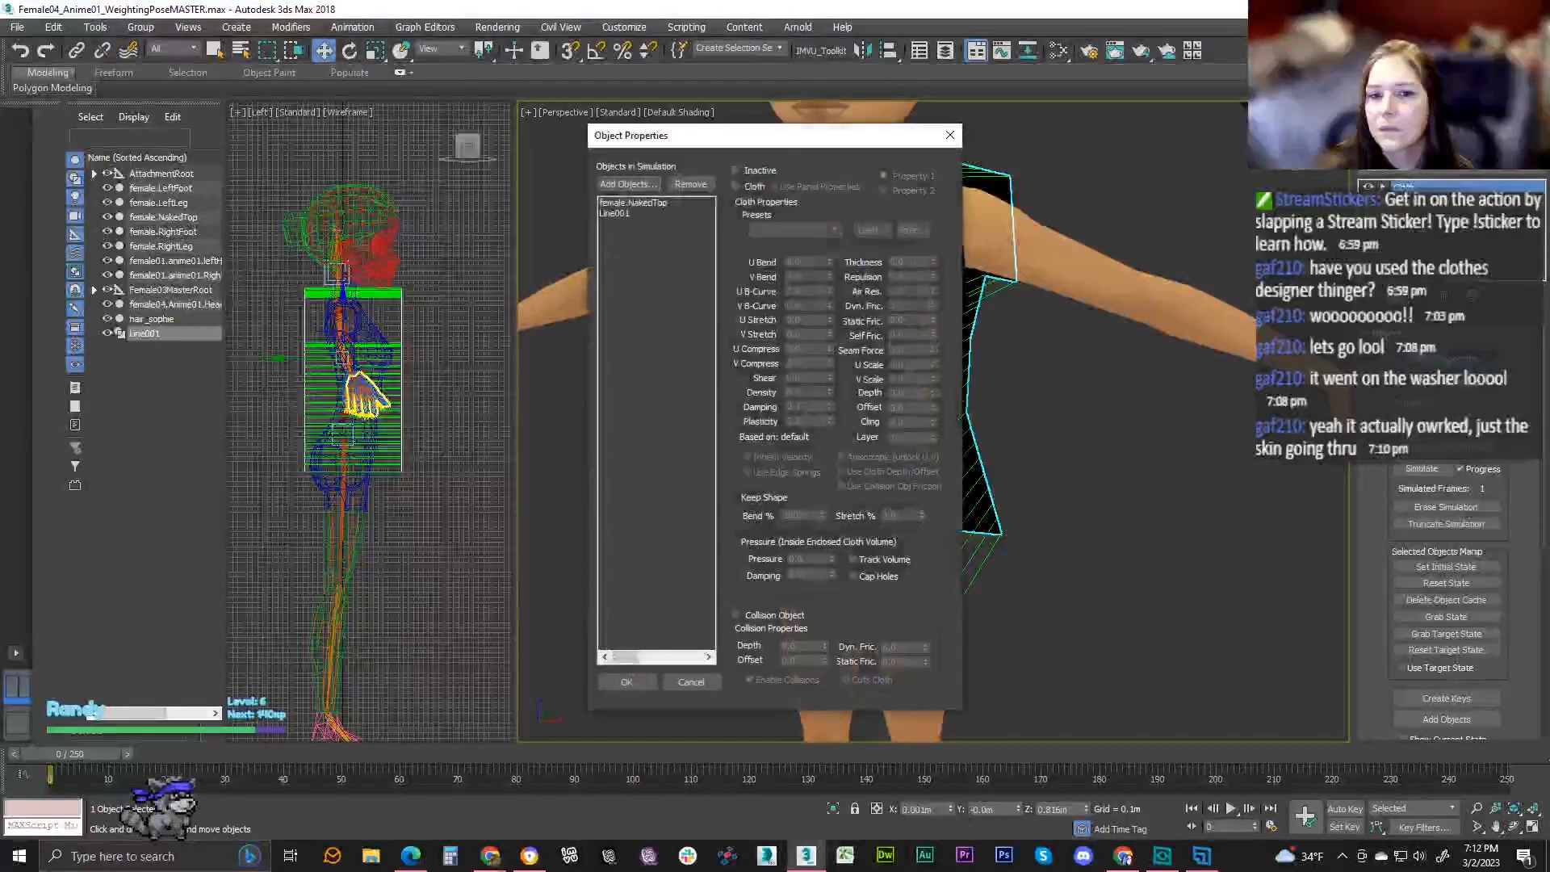
left_click(644, 203)
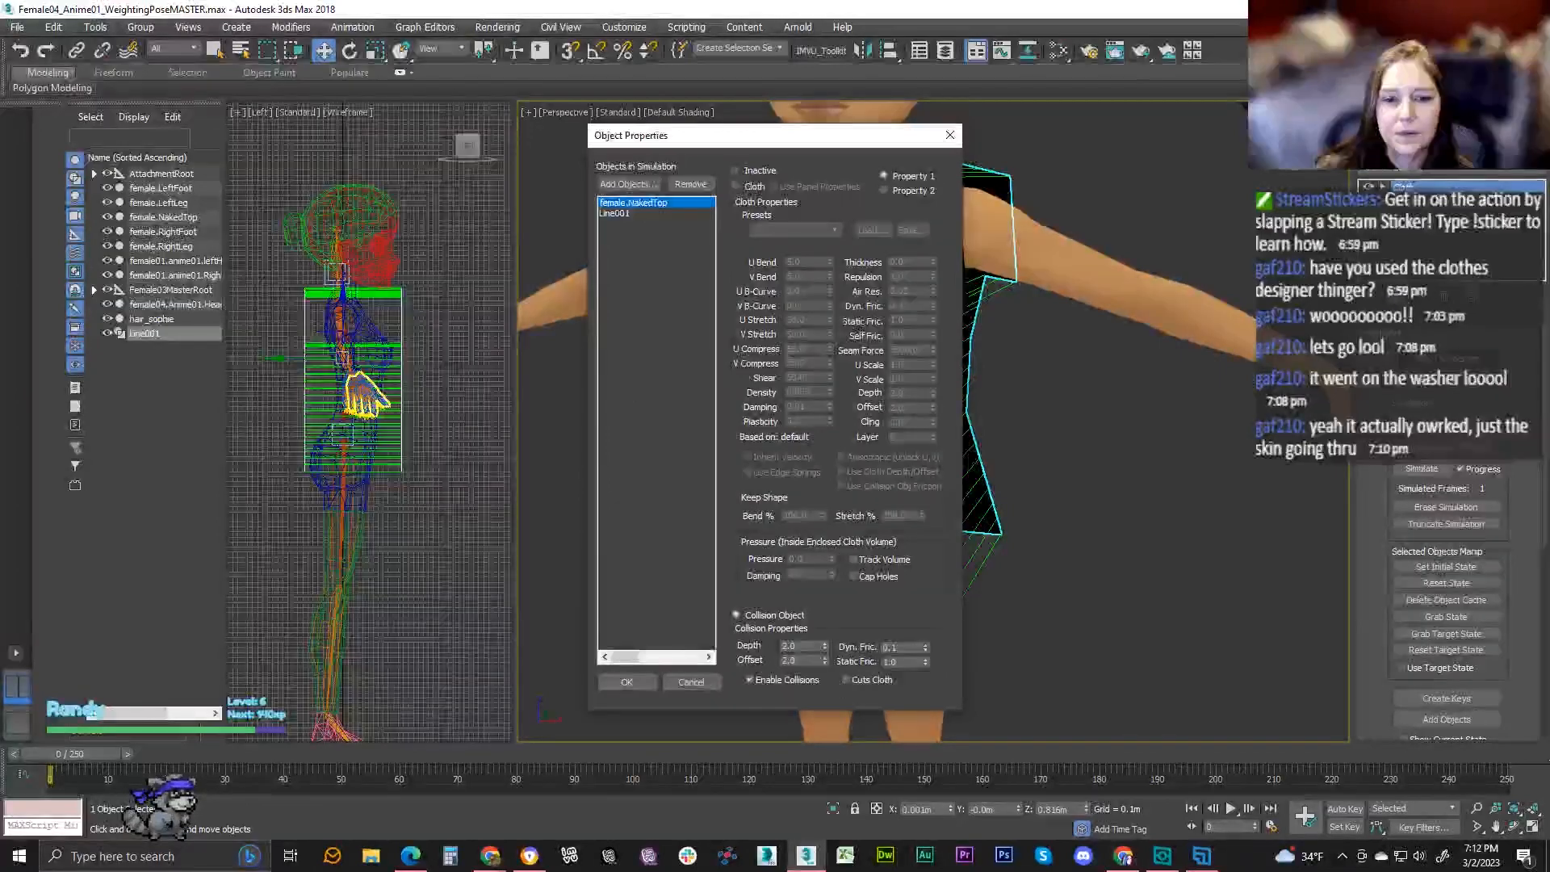
double_click(805, 645)
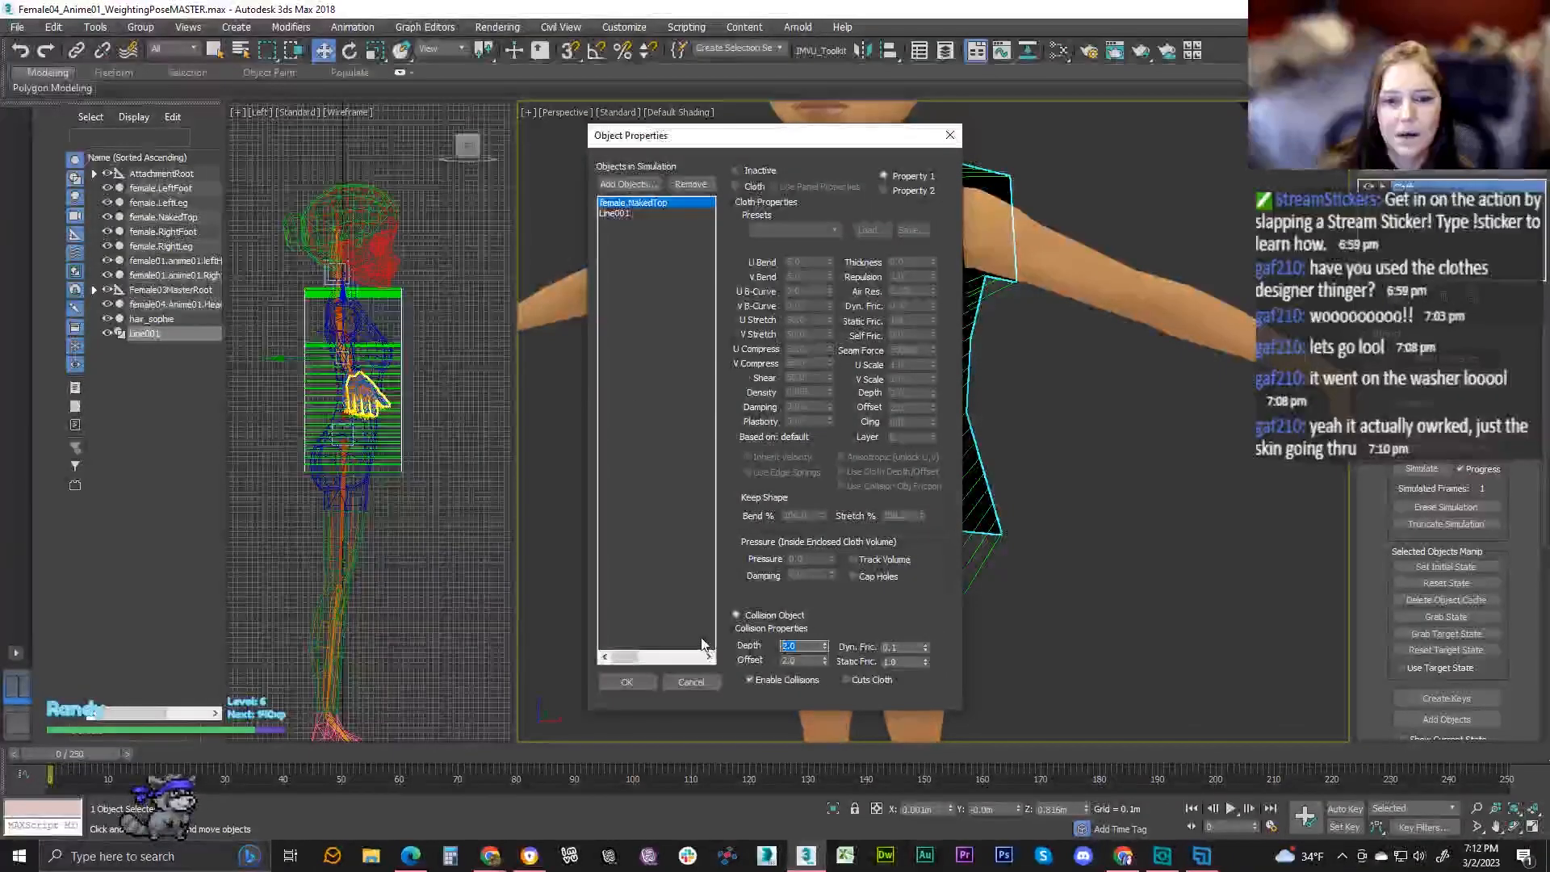
type("5")
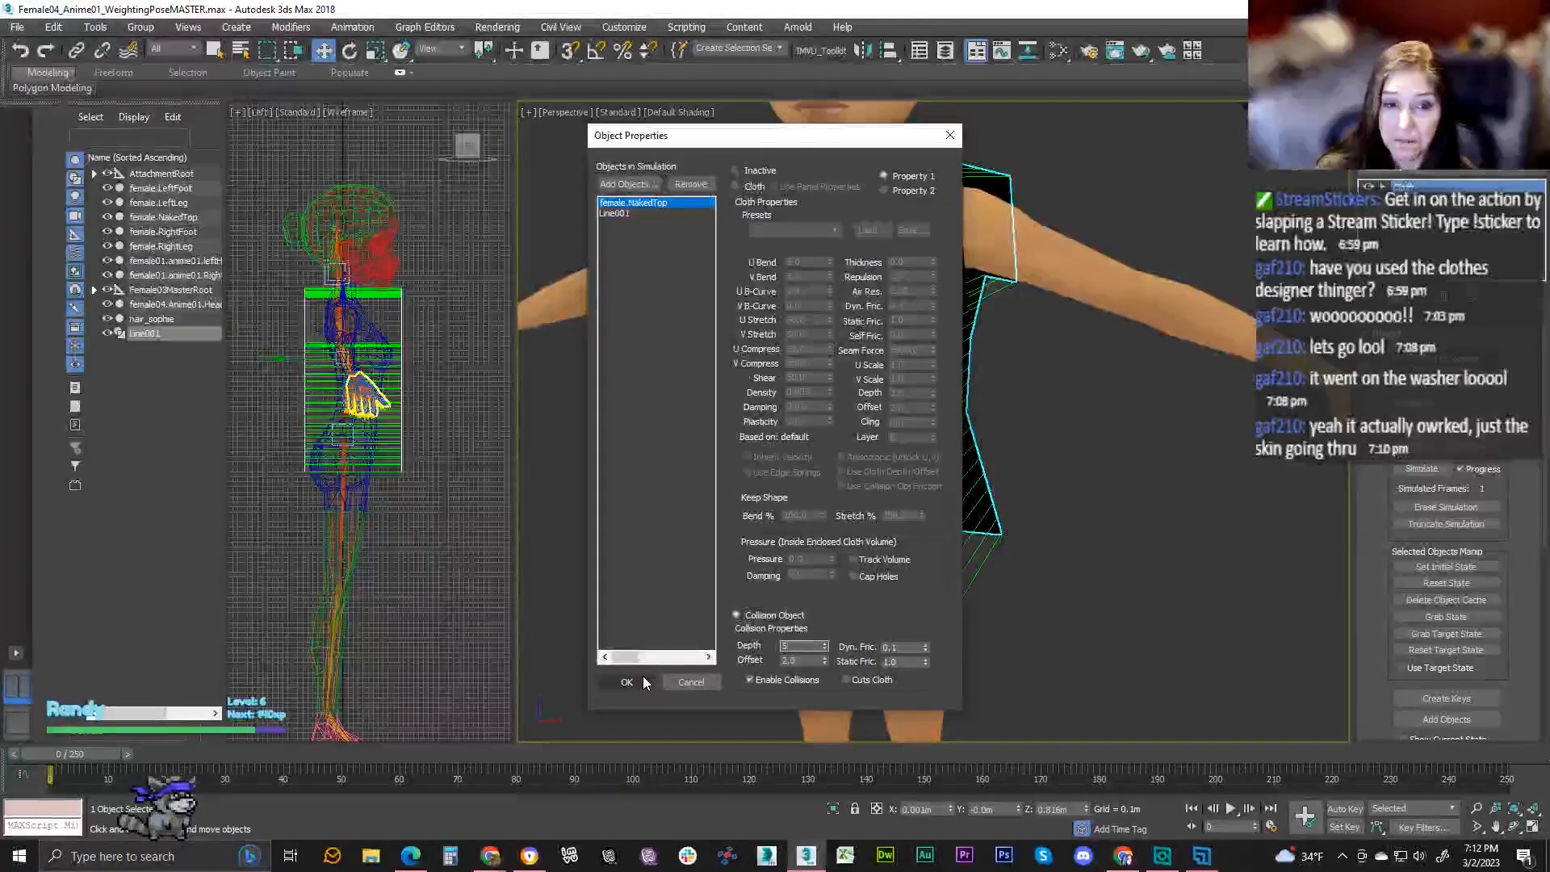
left_click(643, 678)
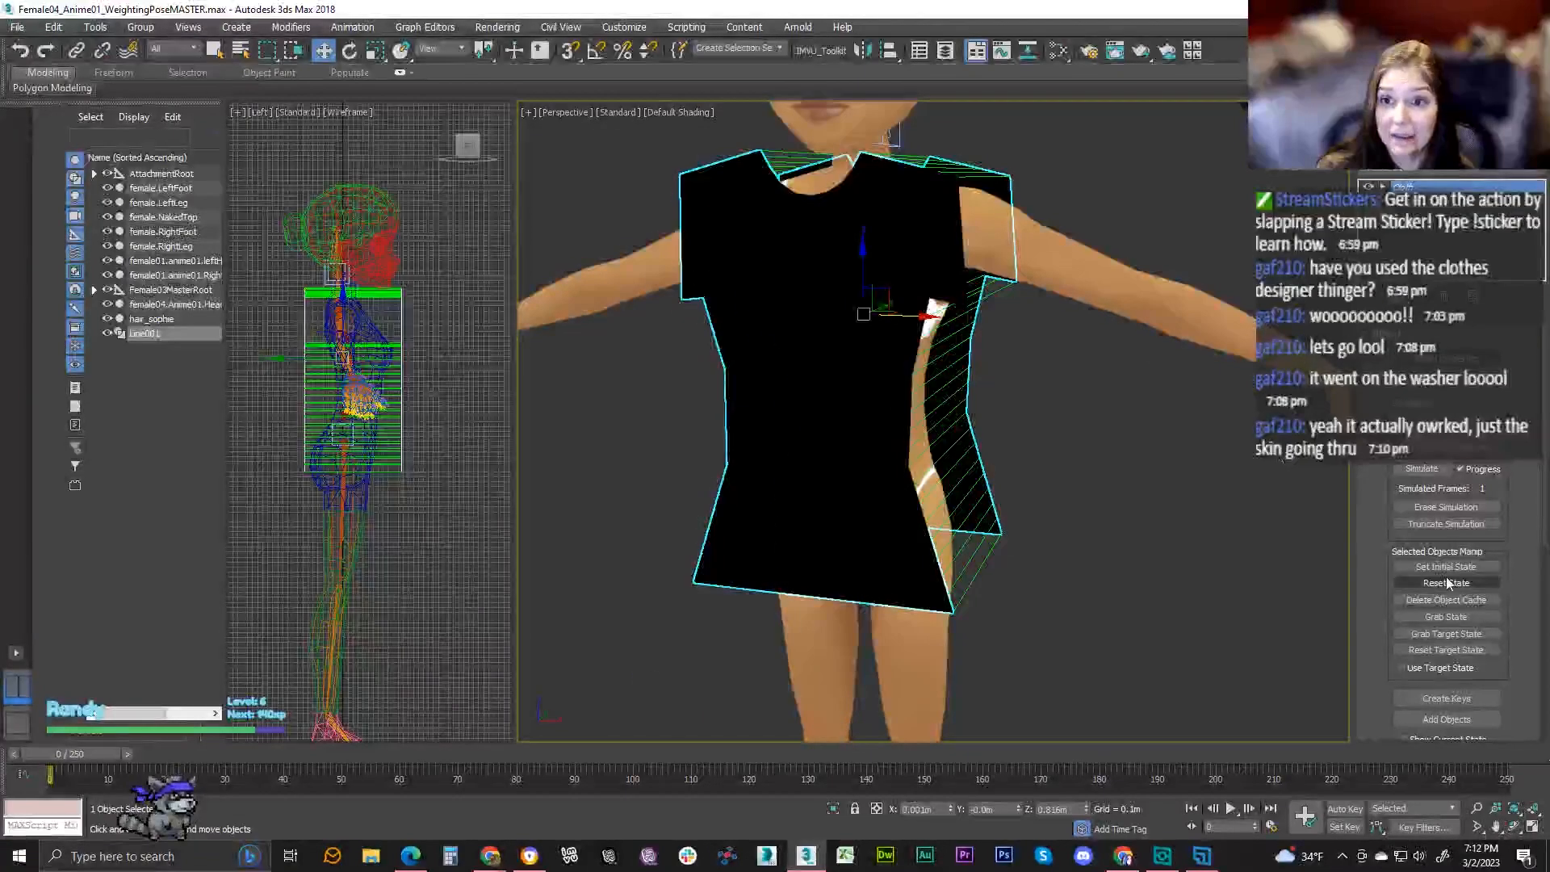
- Simulate the shirt with the collision depth of 5, check the fit and undo the simulation
left_click(1441, 451)
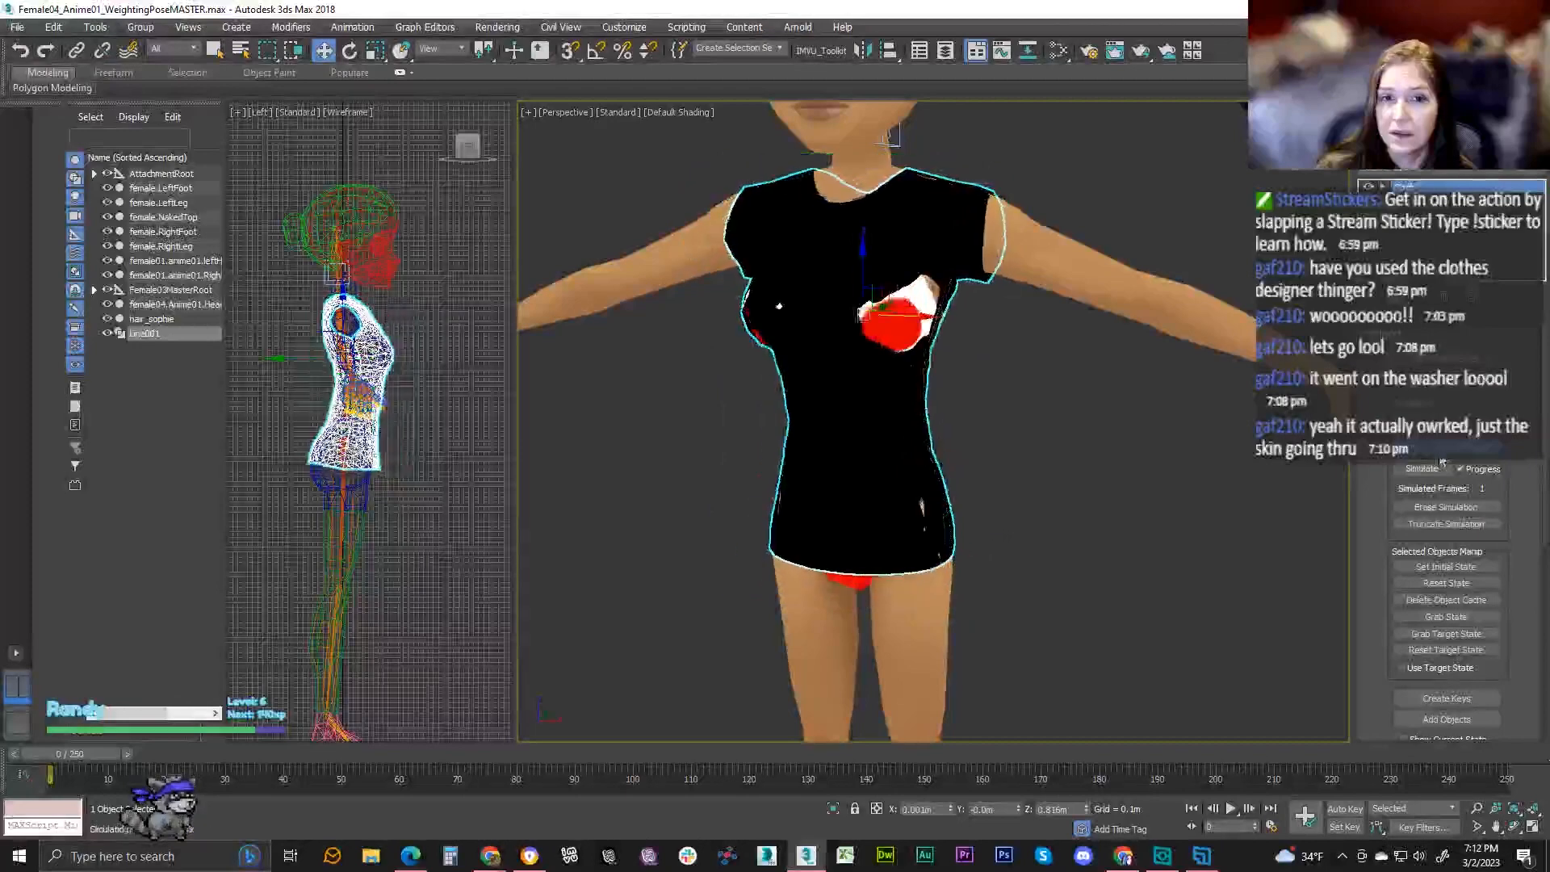
mouse_move(928, 436)
middle_mouse_down("alt")
mouse_move(1219, 435)
mouse_move(936, 436)
middle_mouse_up("alt")
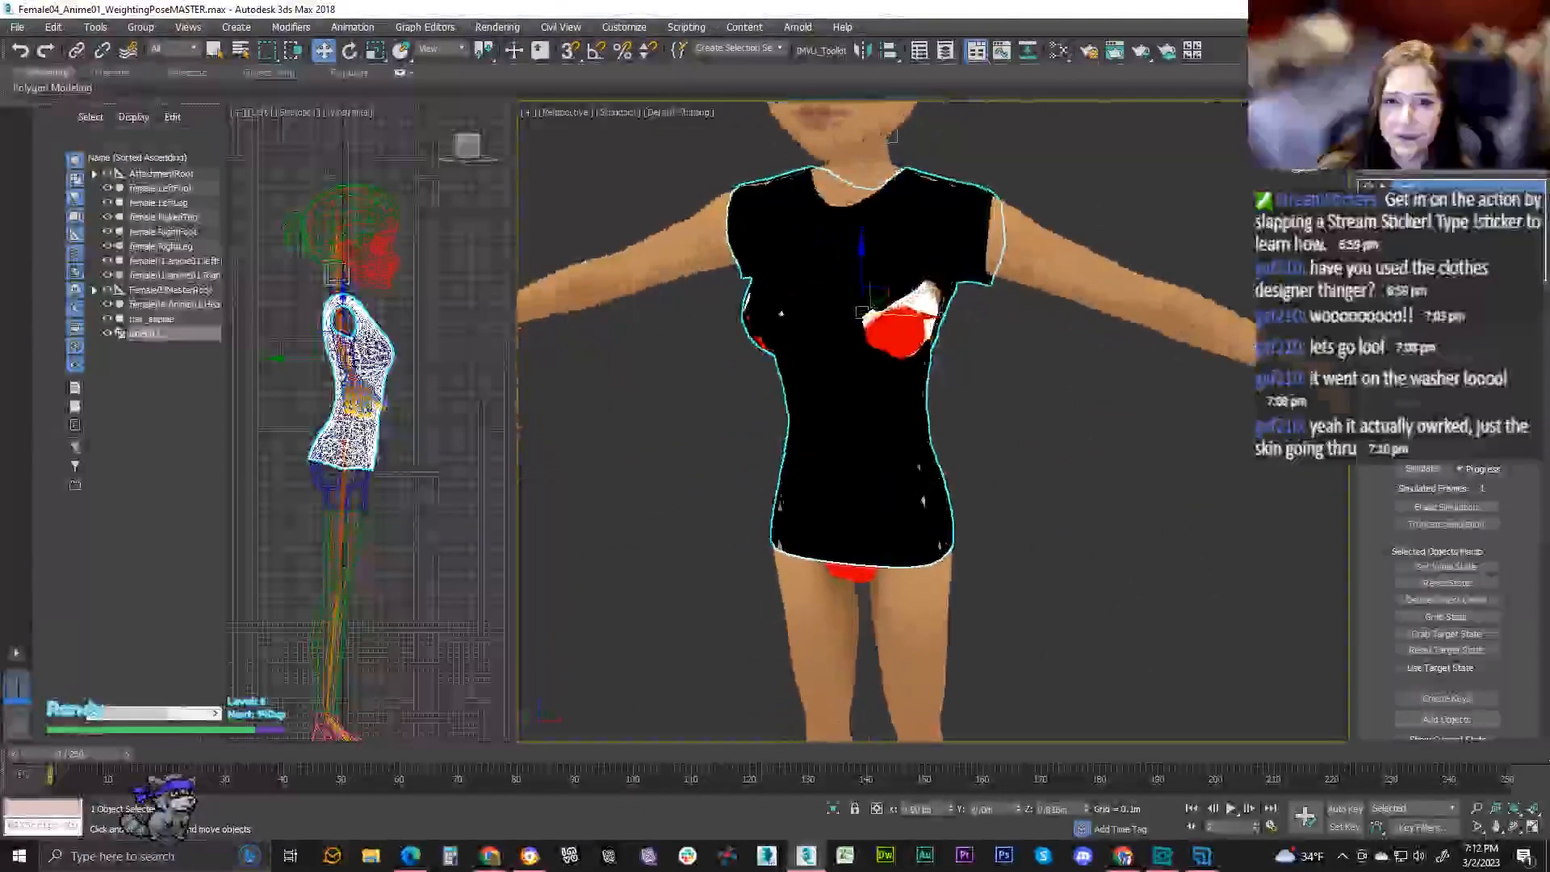
key("ctrl+z")
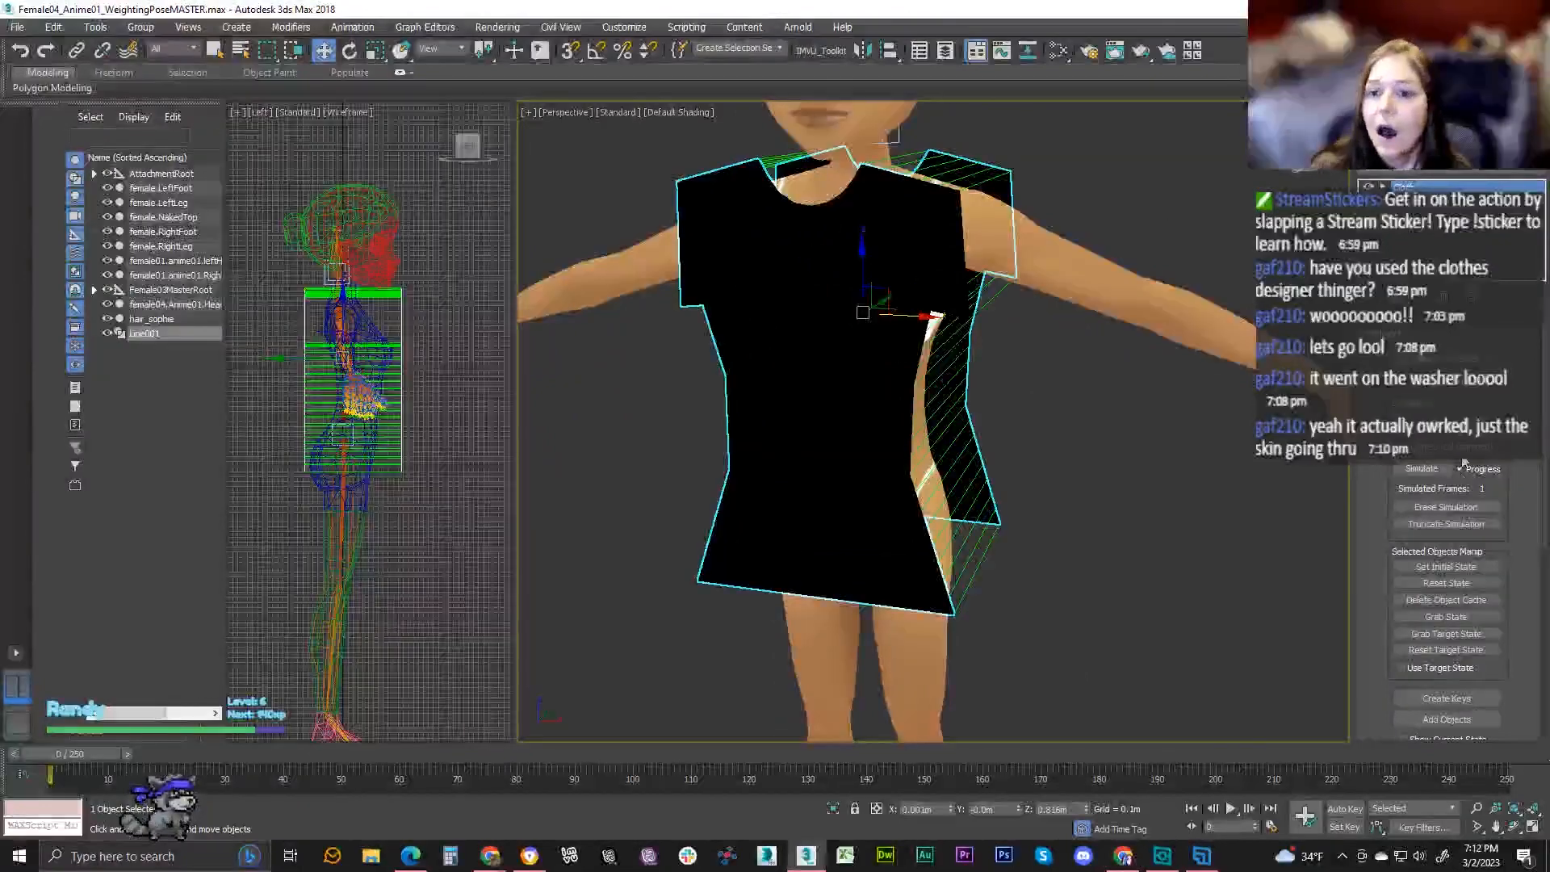
- Set the collision offset of female.NakedTop to 5 in the simulation's Object Properties
left_click(1444, 358)
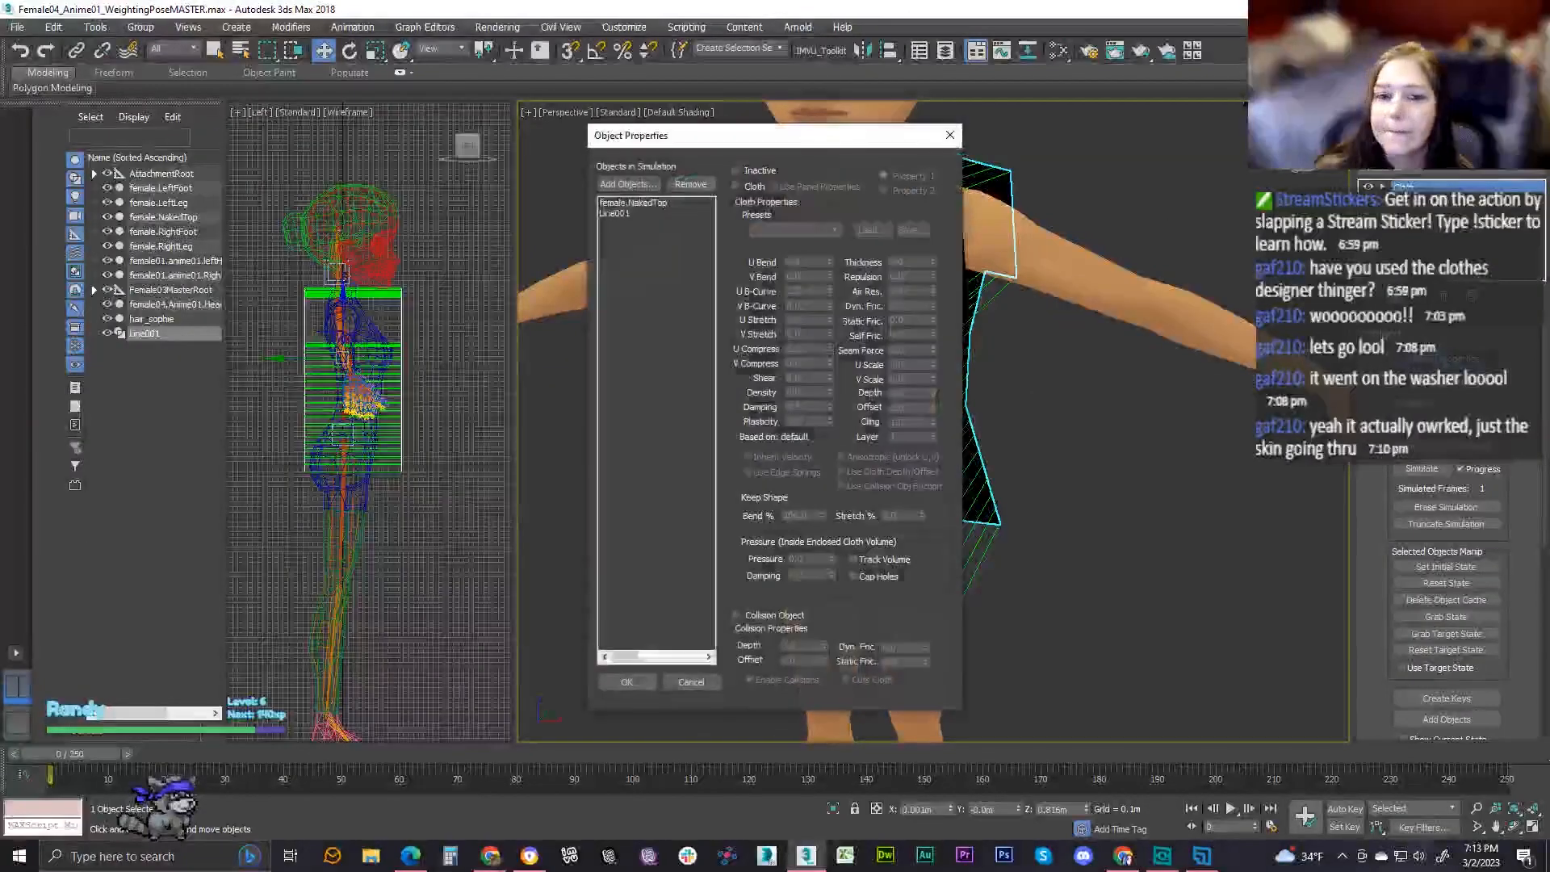
left_click(645, 204)
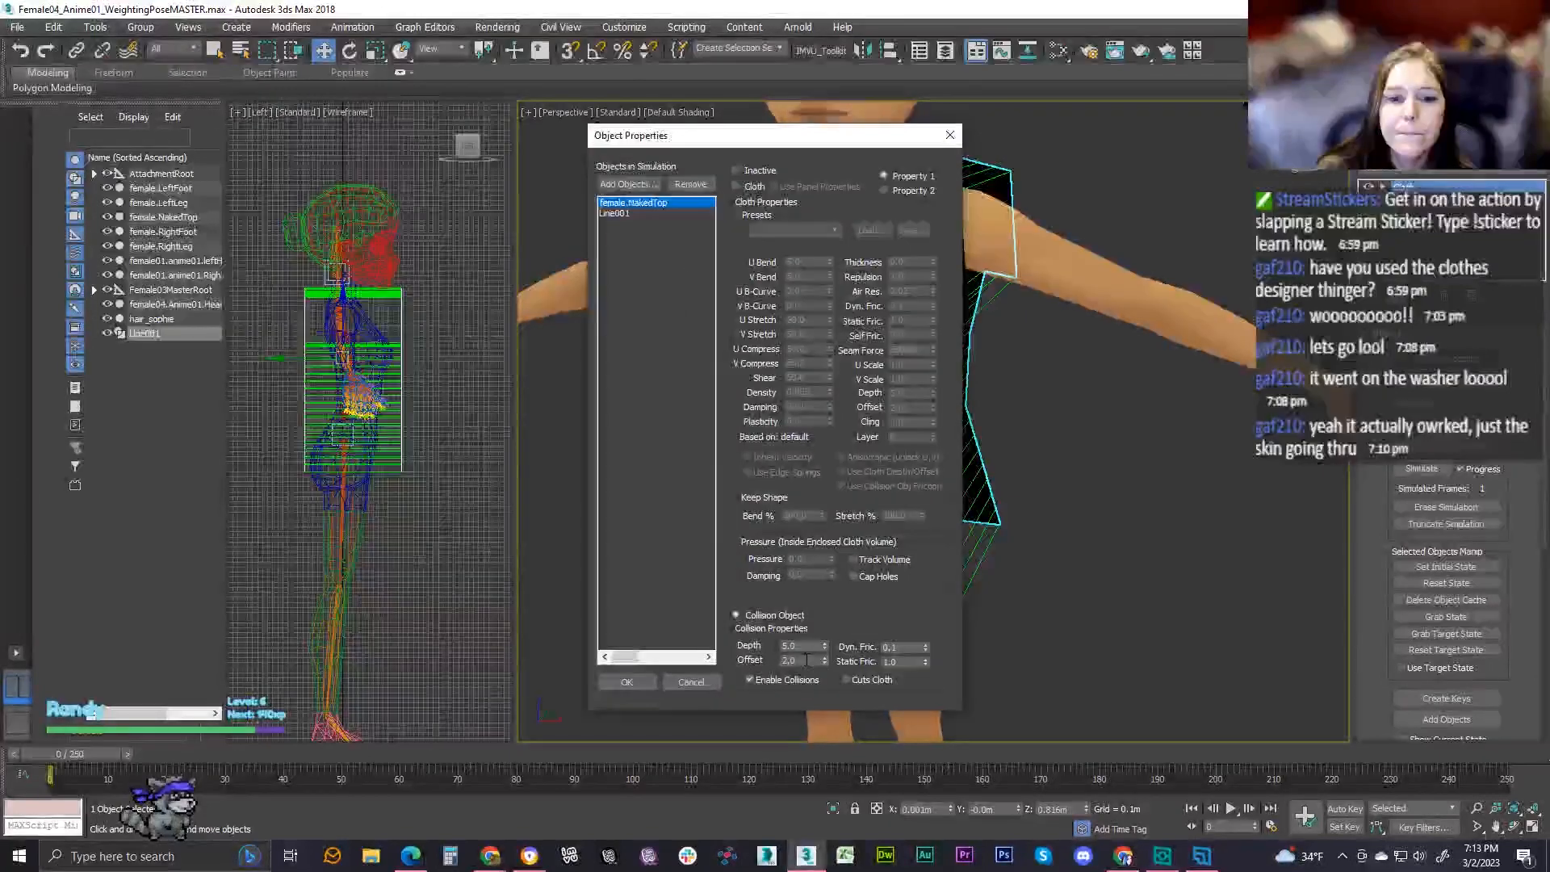
type("5")
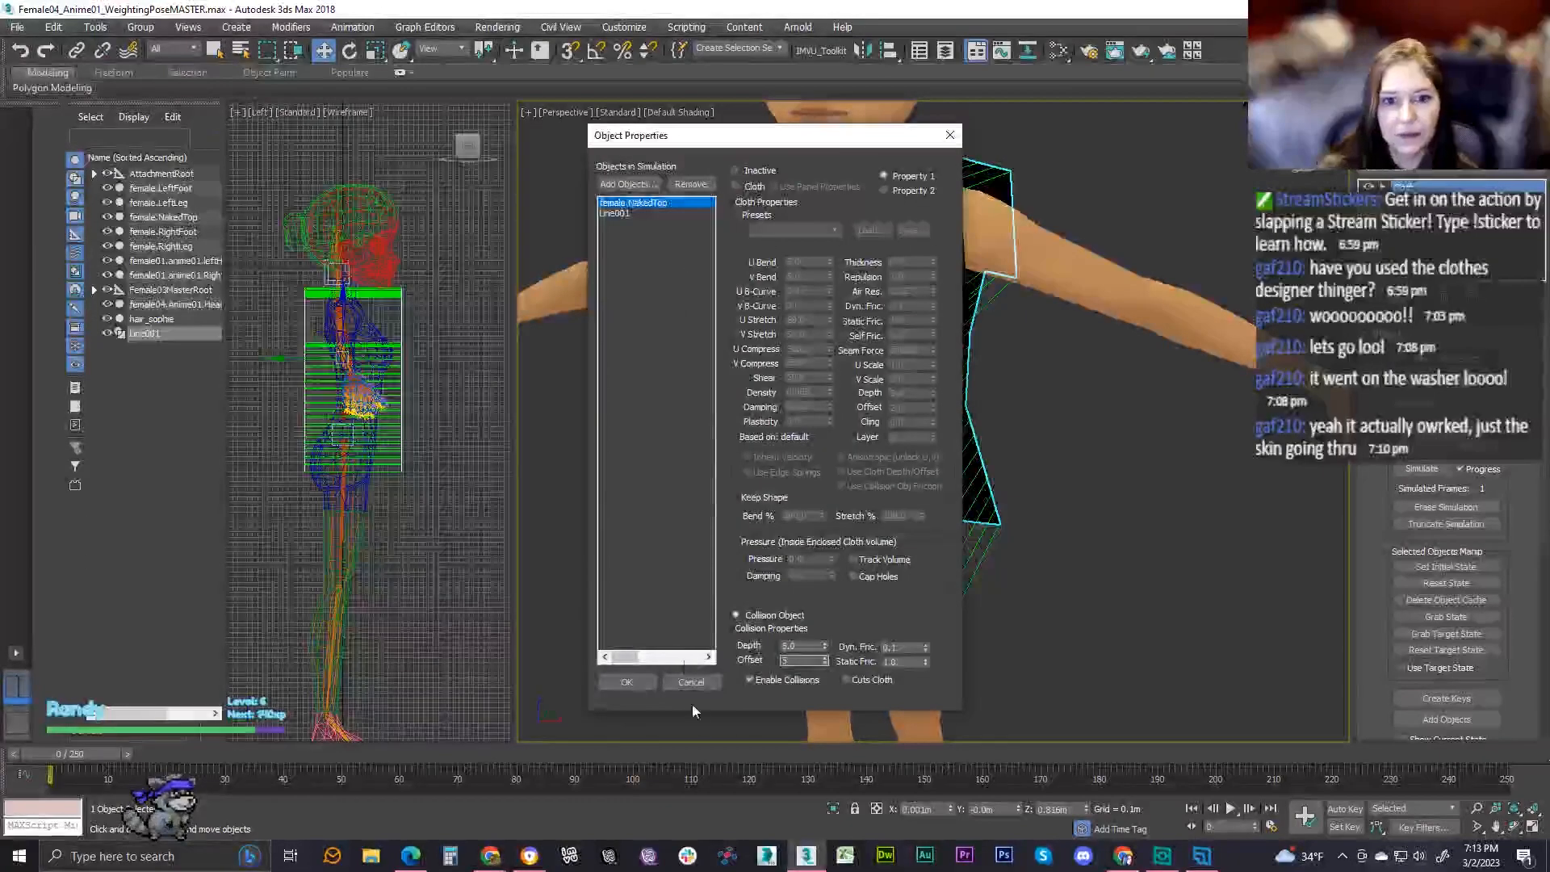
left_click(627, 682)
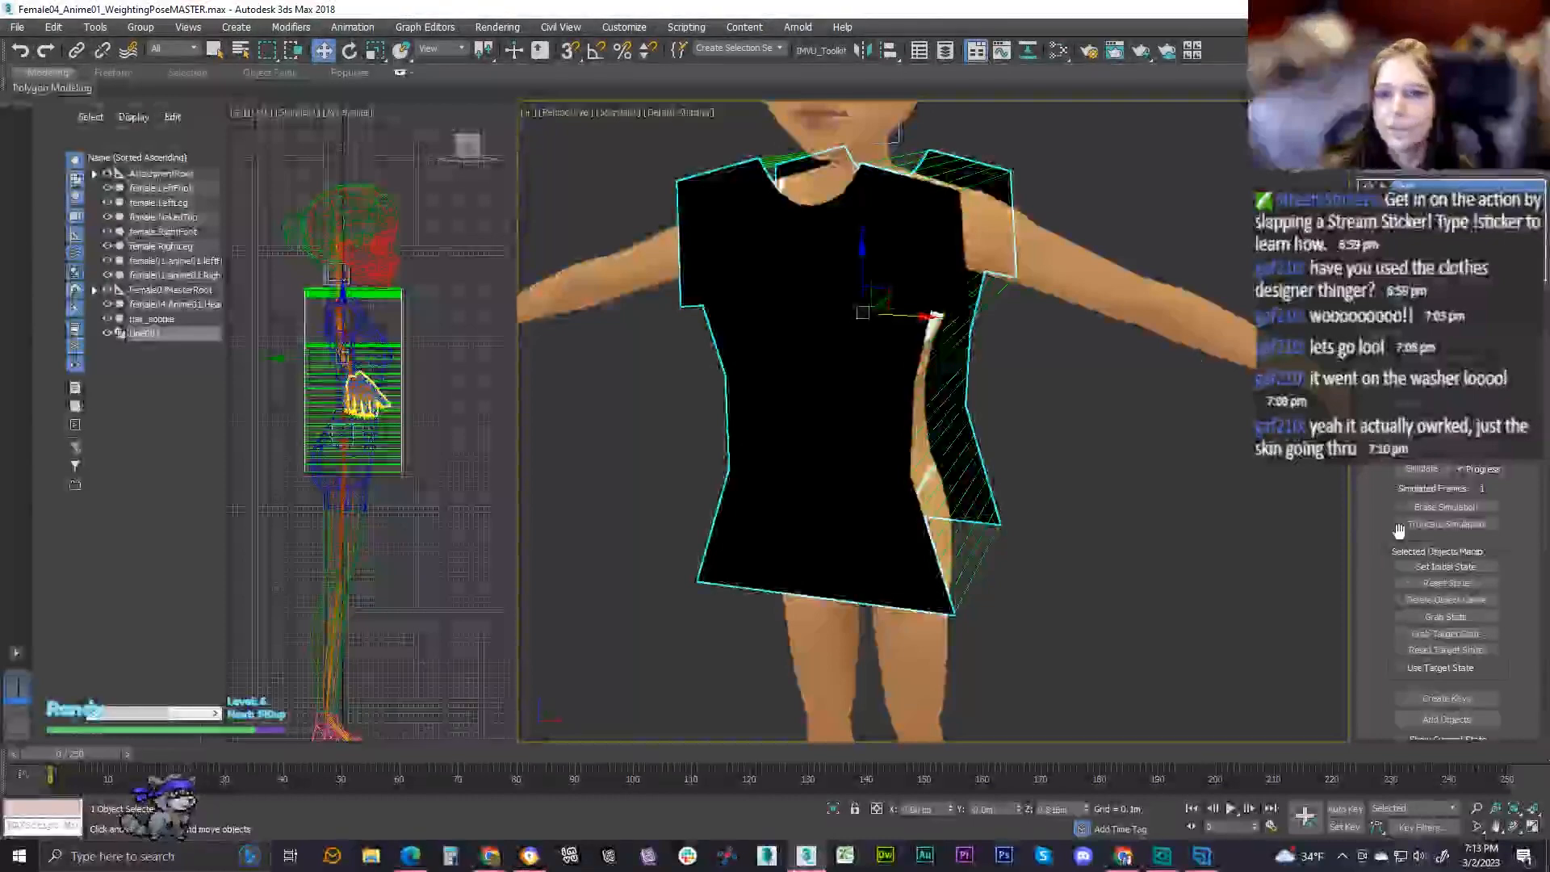
- Simulate the shirt with the collision offset of 5, check the fit and undo the simulation
left_click(1445, 460)
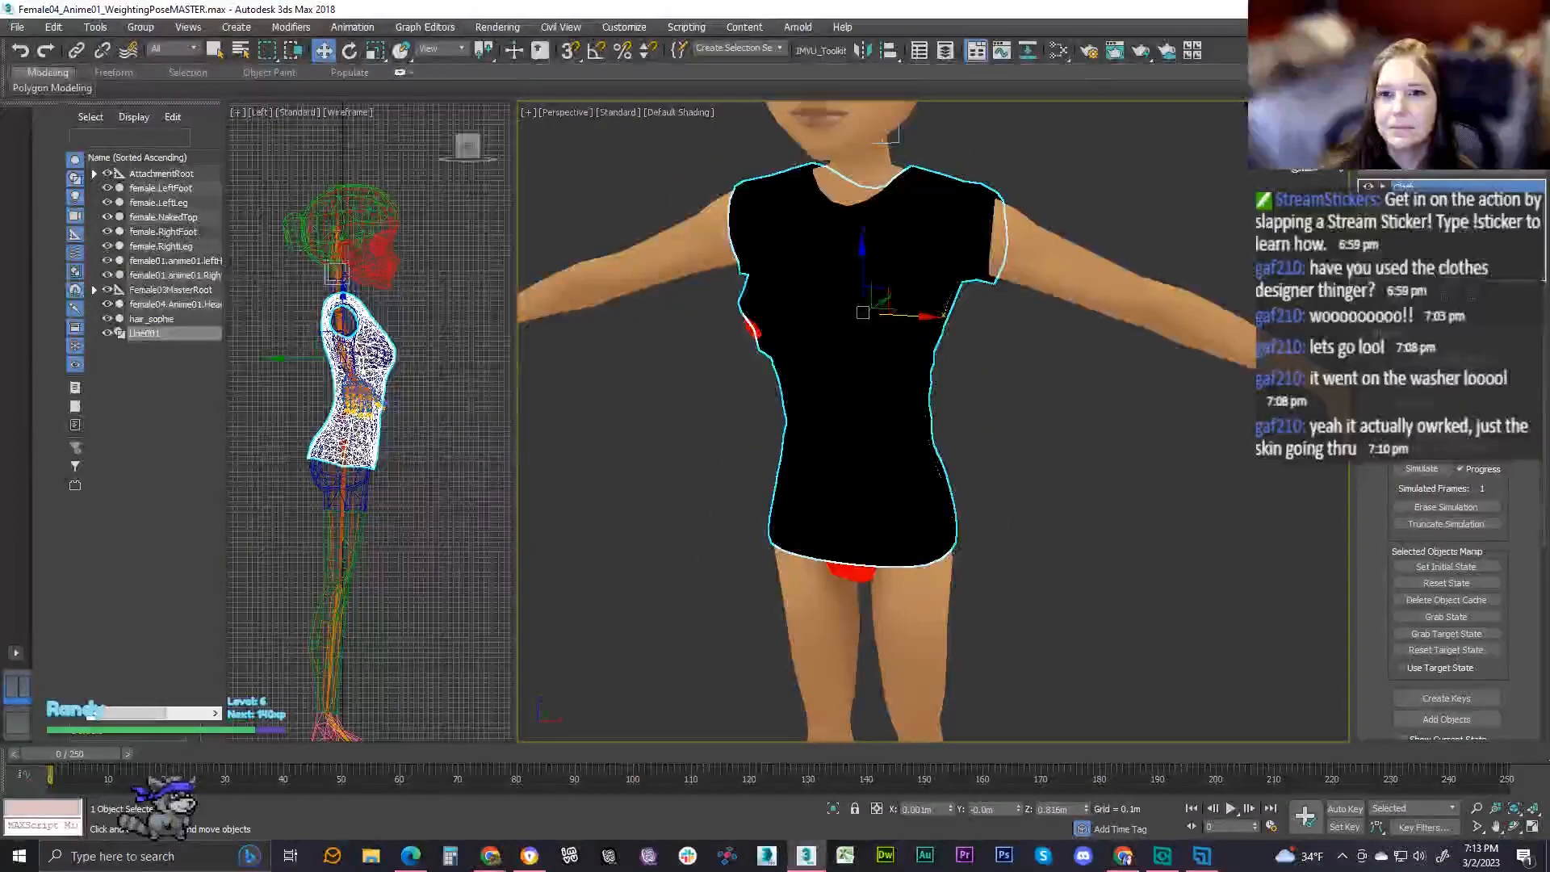
mouse_move(888, 137)
middle_mouse_down("alt")
mouse_move(819, 171)
mouse_move(884, 144)
mouse_move(815, 138)
mouse_move(892, 135)
middle_mouse_up("alt")
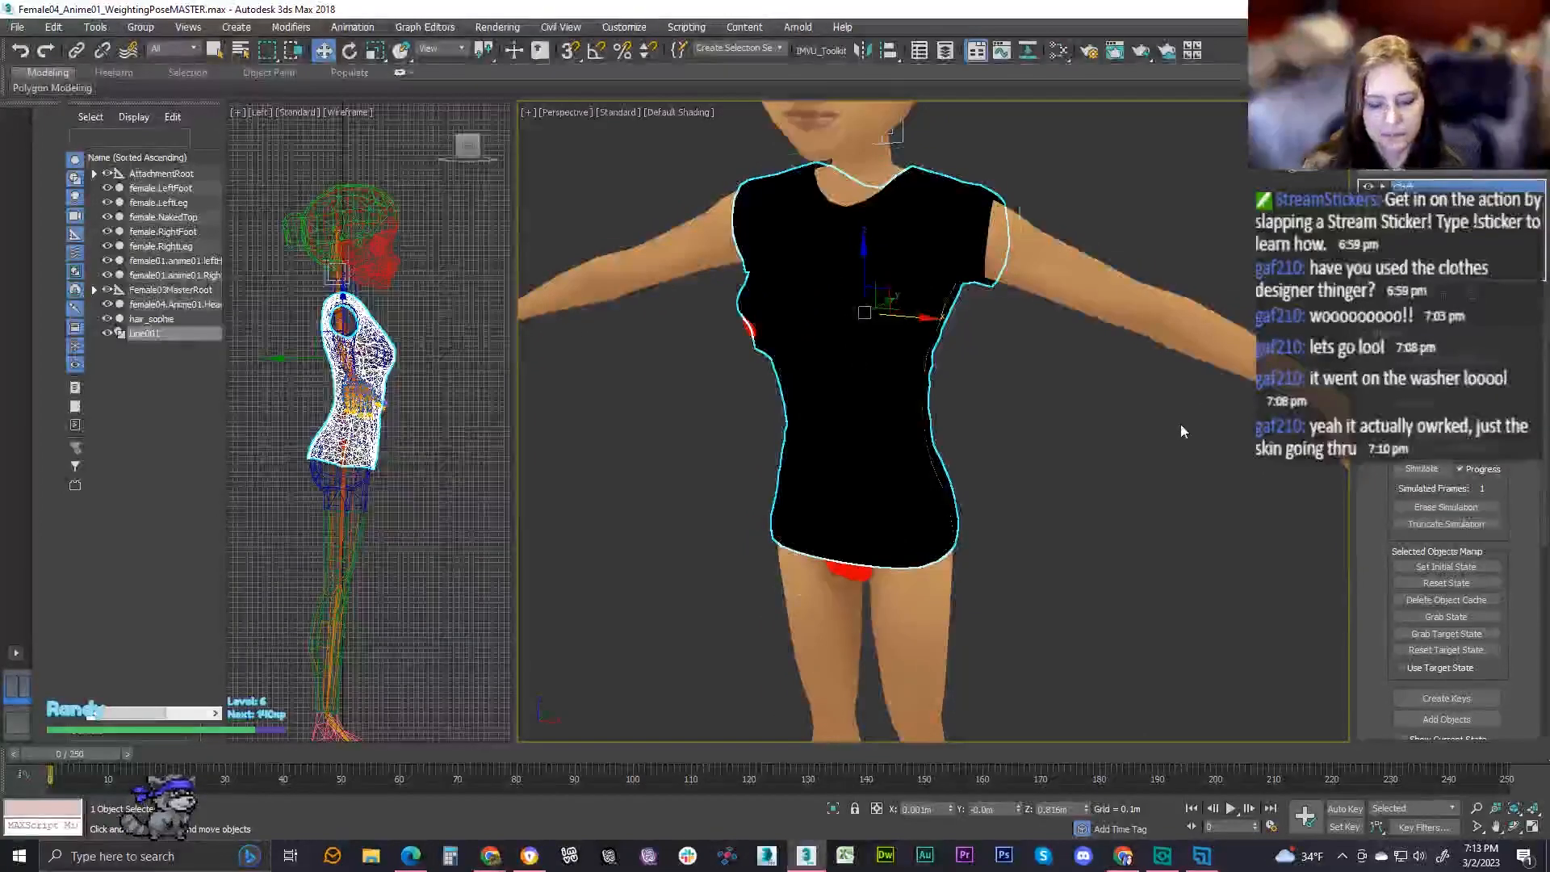
key("ctrl+z")
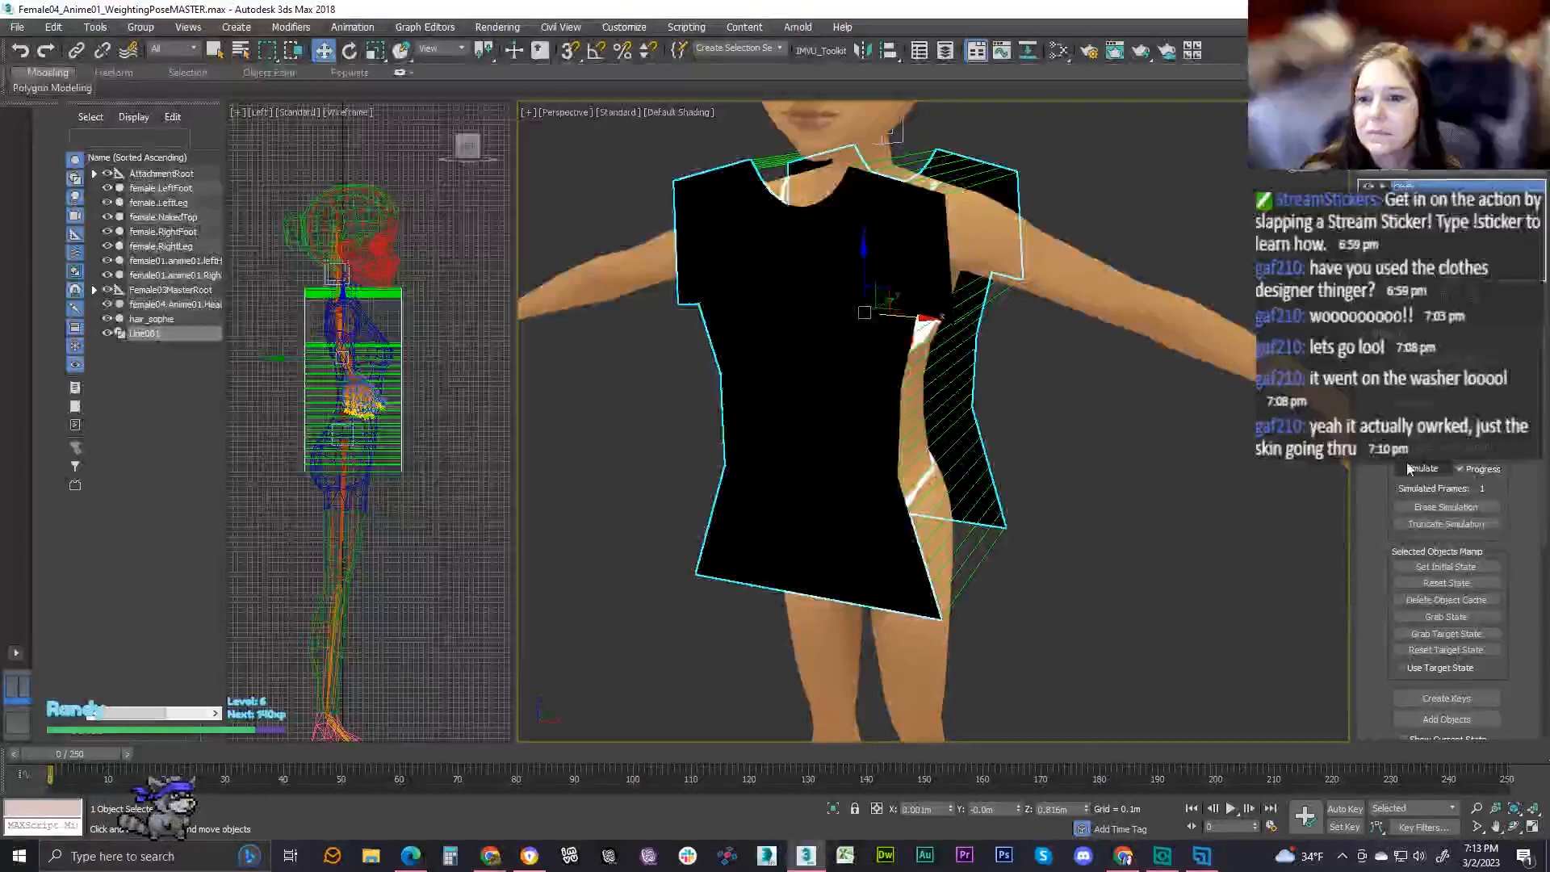
- Set both the collision depth and the collision offset of female.NakedTop to 10 in the simulation's Object Properties
left_click(1430, 363)
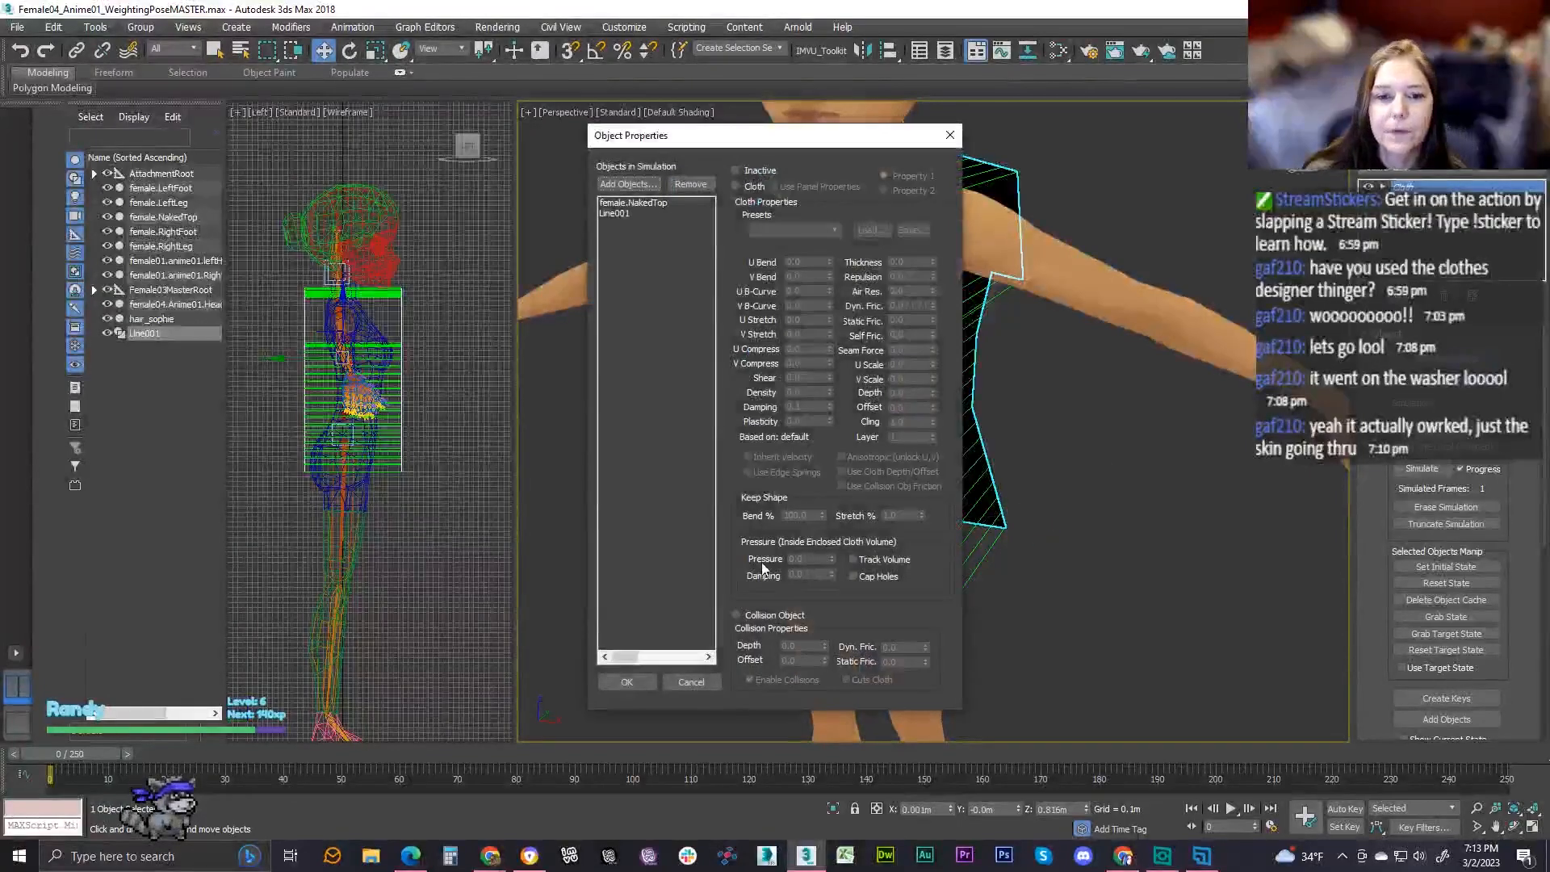
left_click(652, 204)
left_click(799, 646)
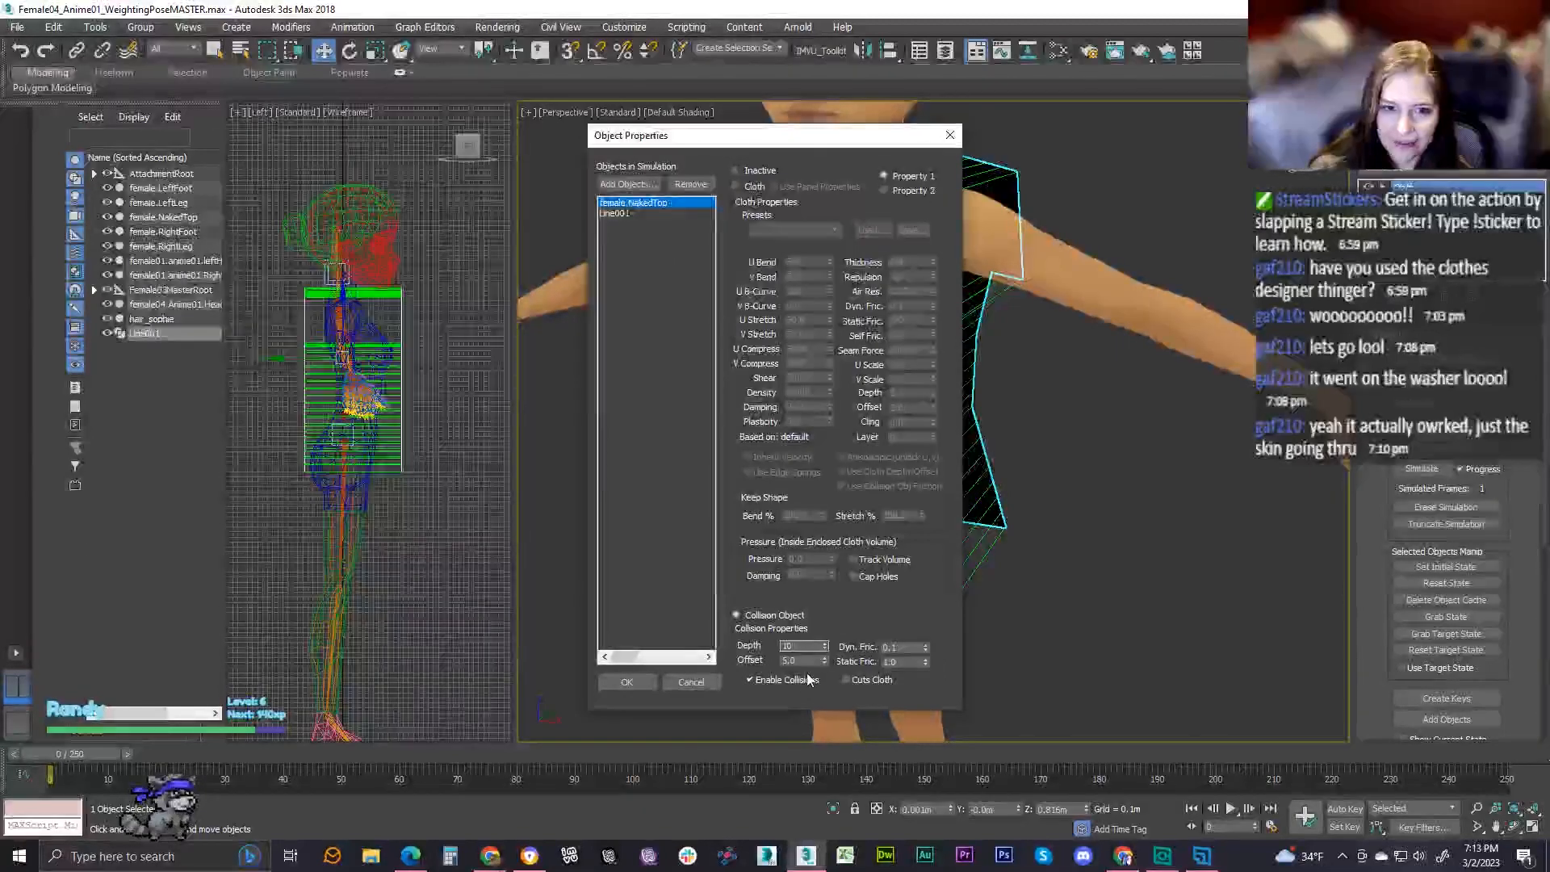
key("Tab")
type("10")
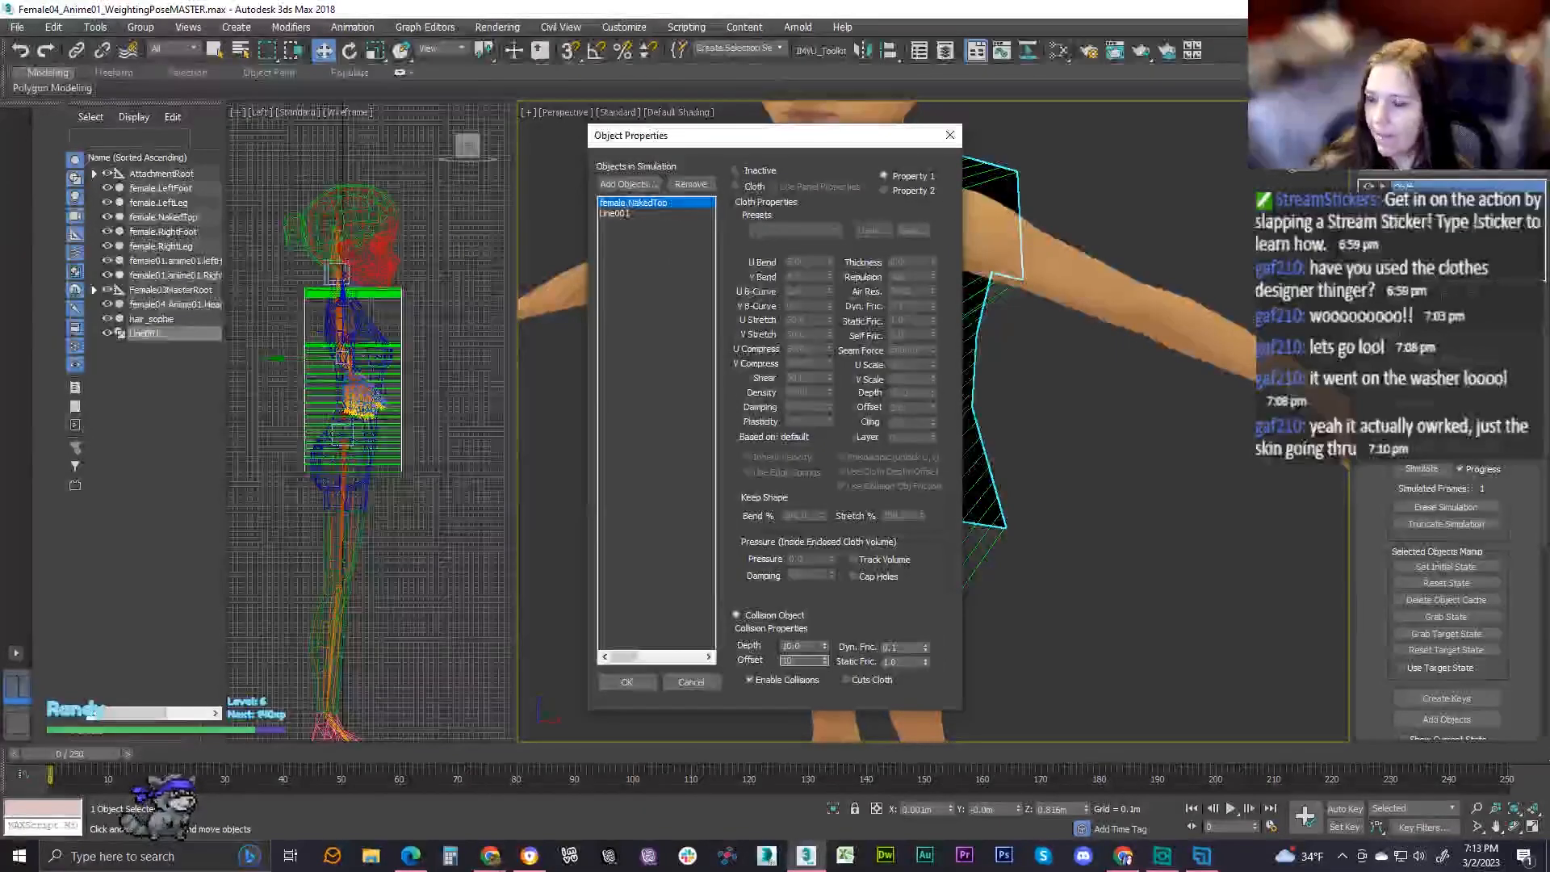
left_click(626, 682)
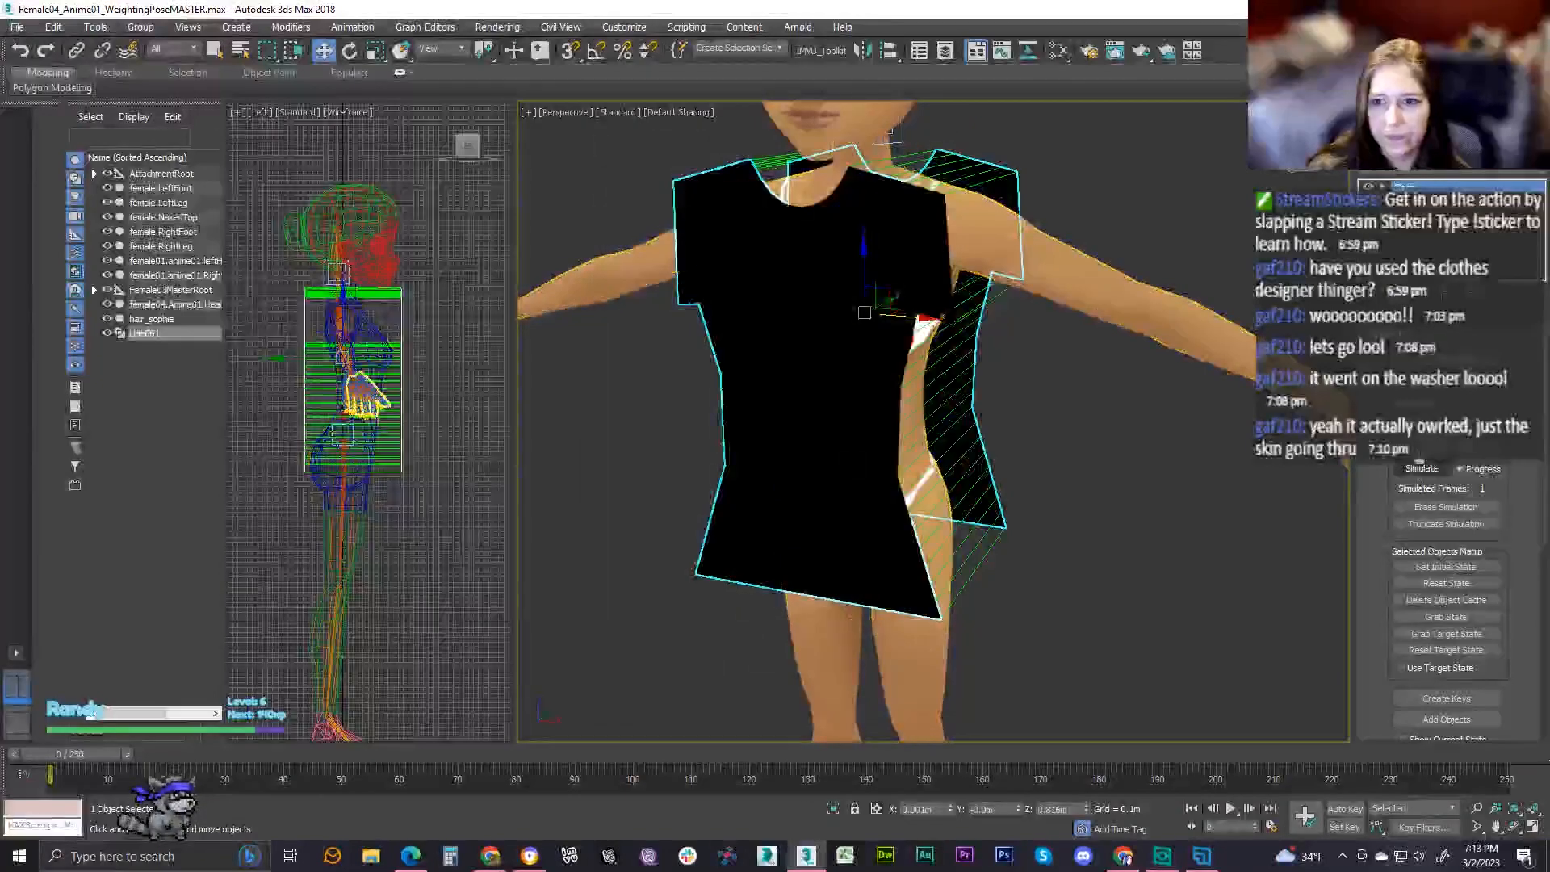
- Simulate the shirt with the collision depth and offset of 10 and check its fit from the front and side
left_click(1420, 468)
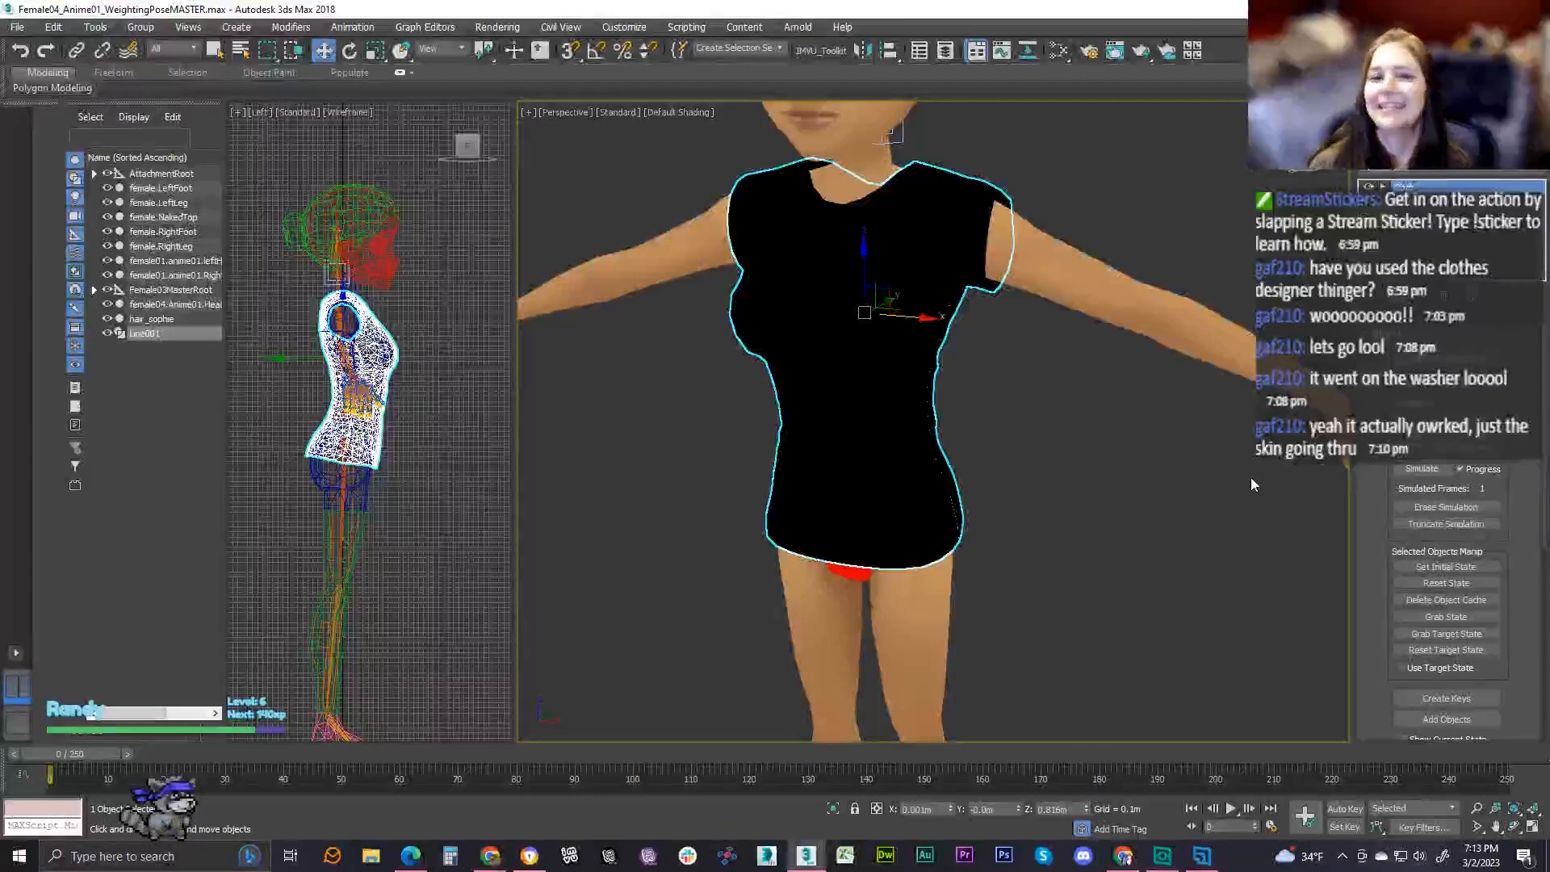
scroll(1069, 373, "up", 3)
scroll(1049, 364, "down", 5)
middle_click_drag(1026, 373, 1203, 408)
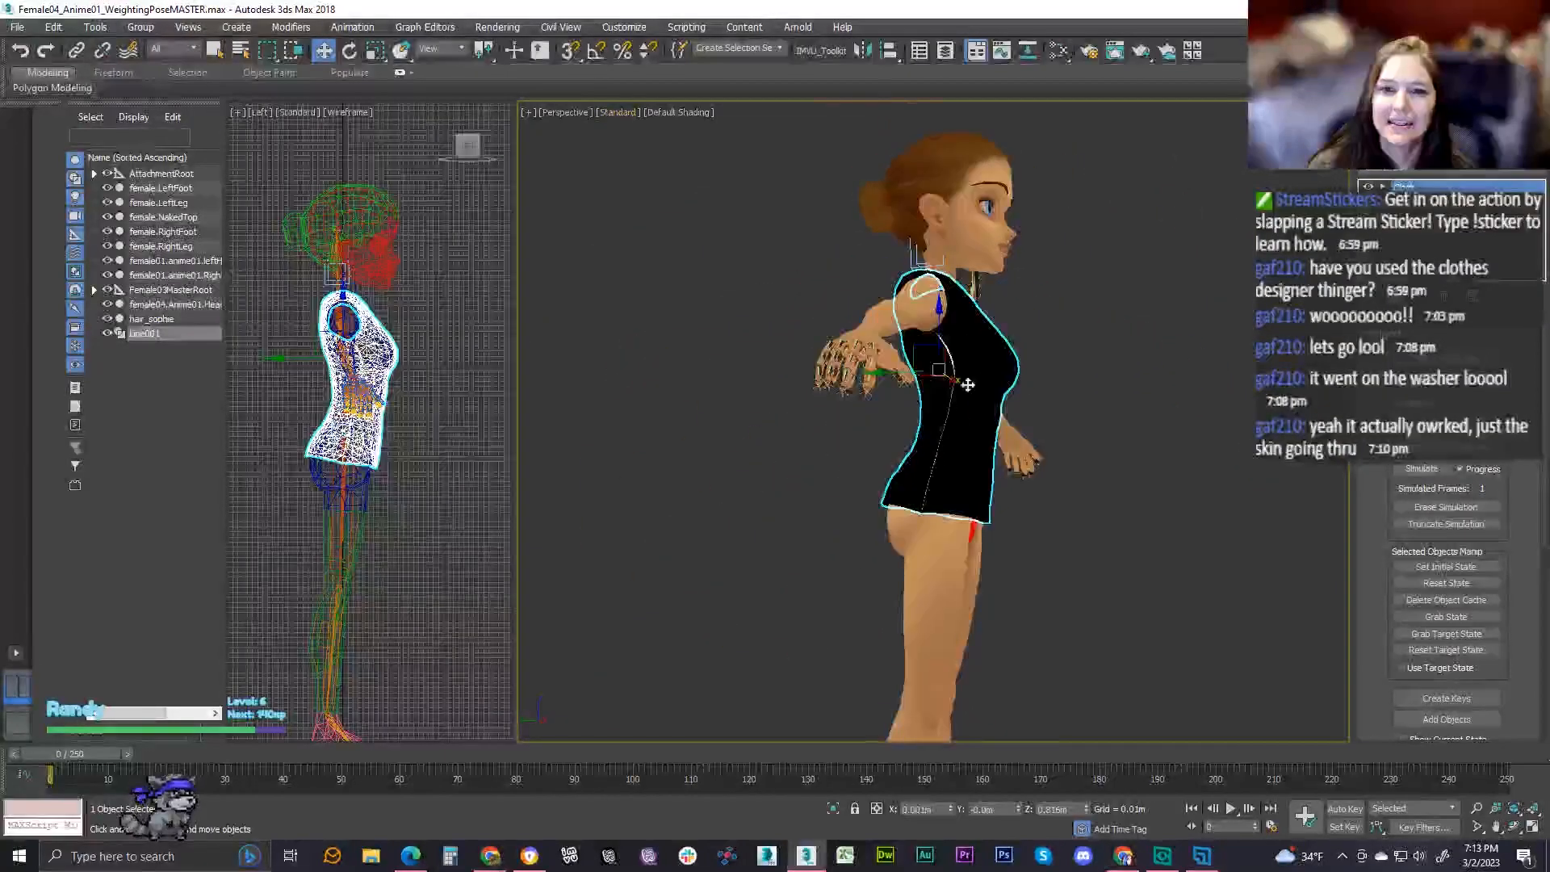
- Examine the simulated shirt's side seams up close on both sides of the body for gaps between the front and back panels
scroll(967, 385, "up", 5)
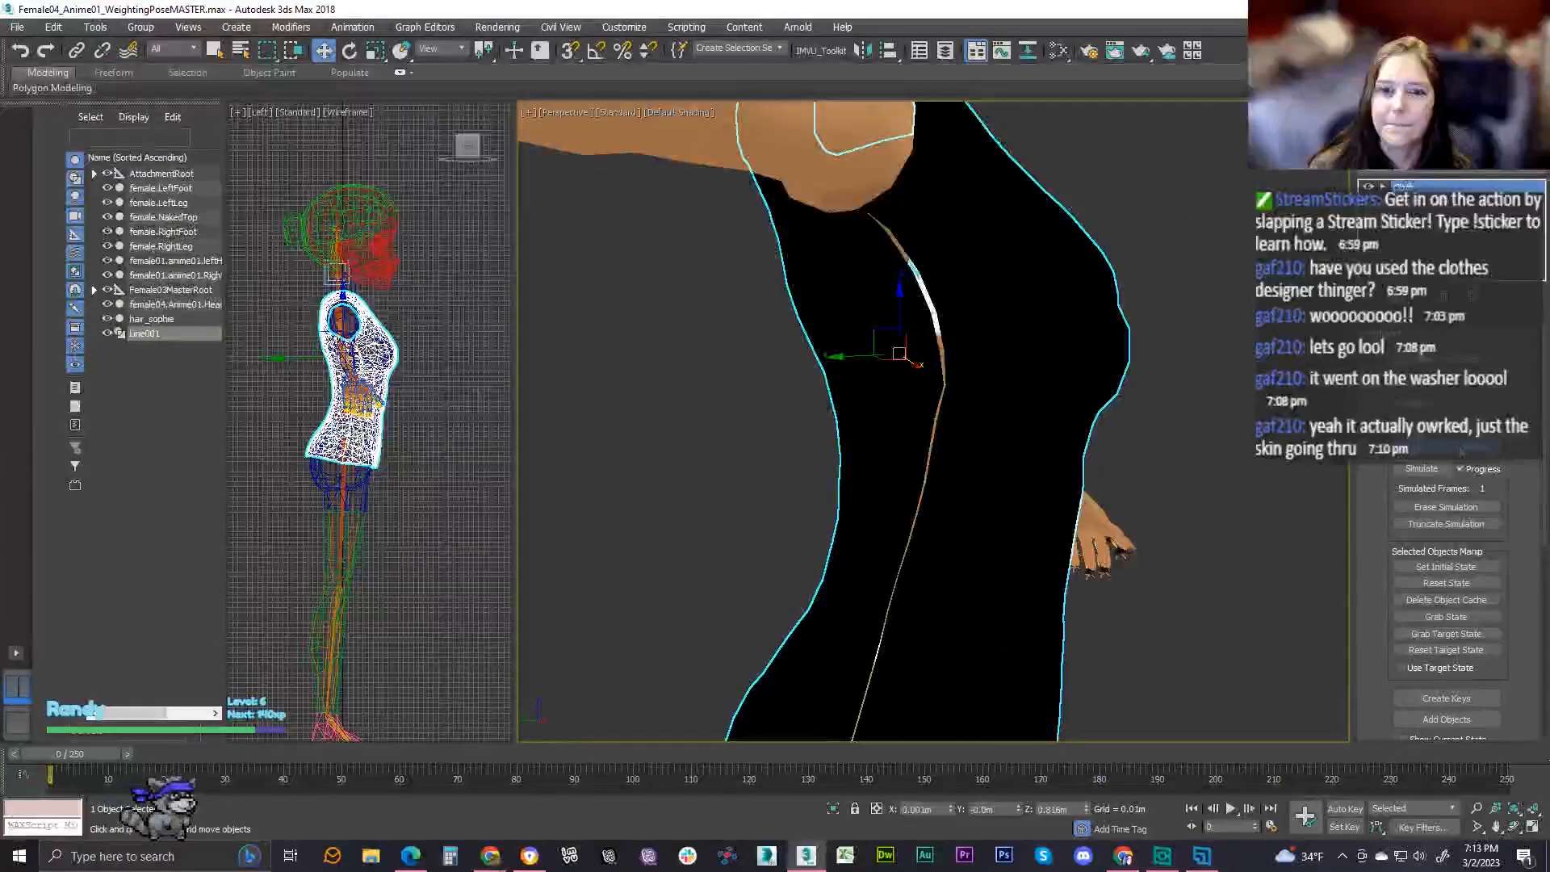
middle_click_drag(865, 646, 925, 488)
scroll(896, 481, "up", 3)
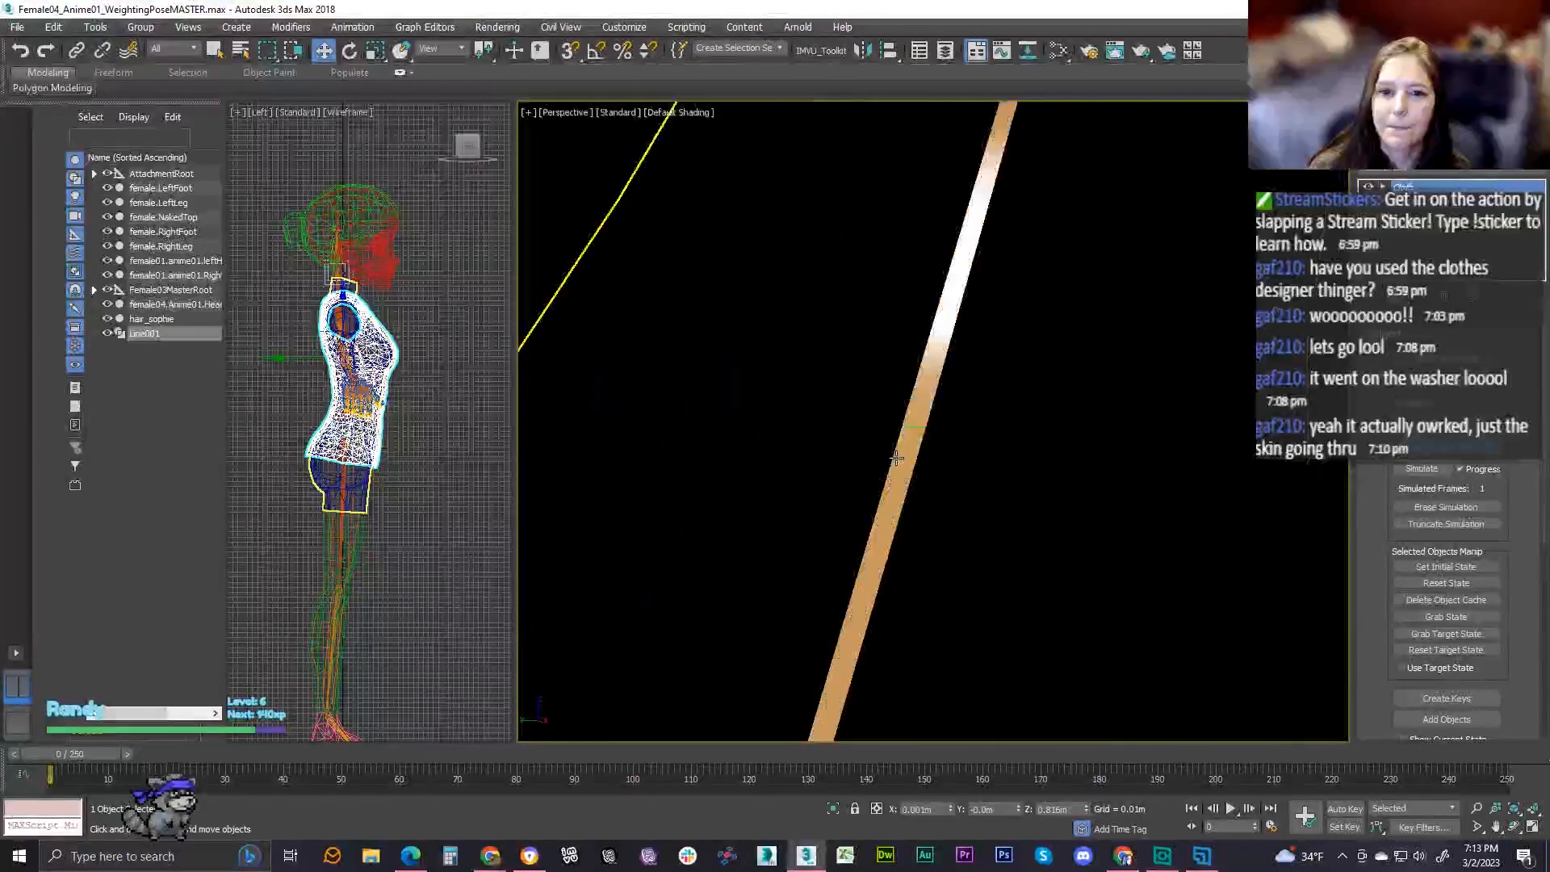
scroll(904, 444, "up", 2)
scroll(910, 438, "up", 2)
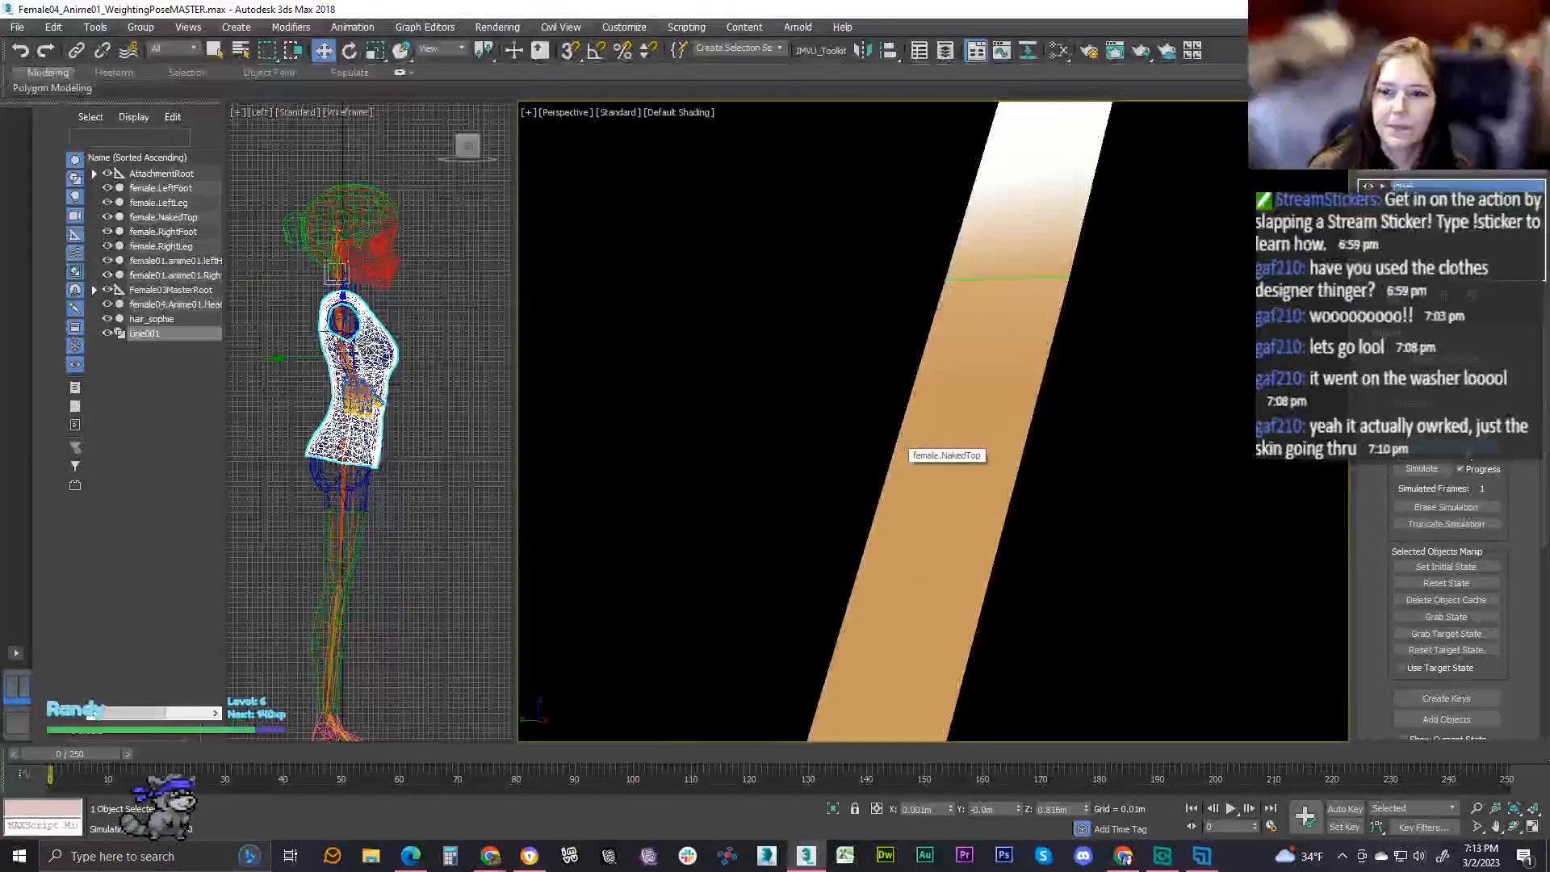
scroll(933, 422, "up", 1)
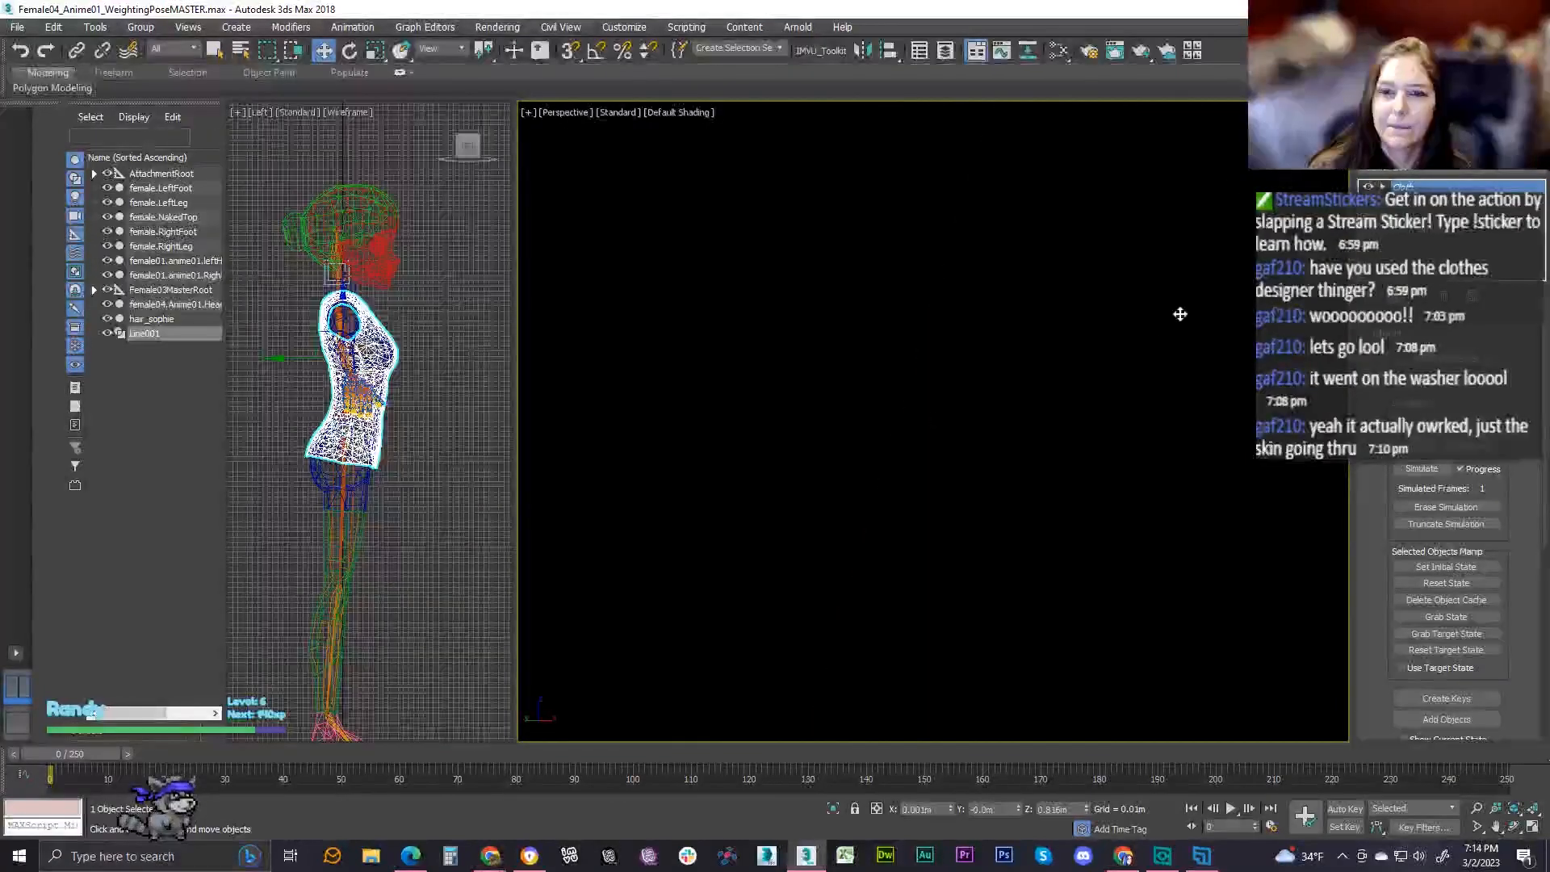
scroll(1144, 429, "down", 5)
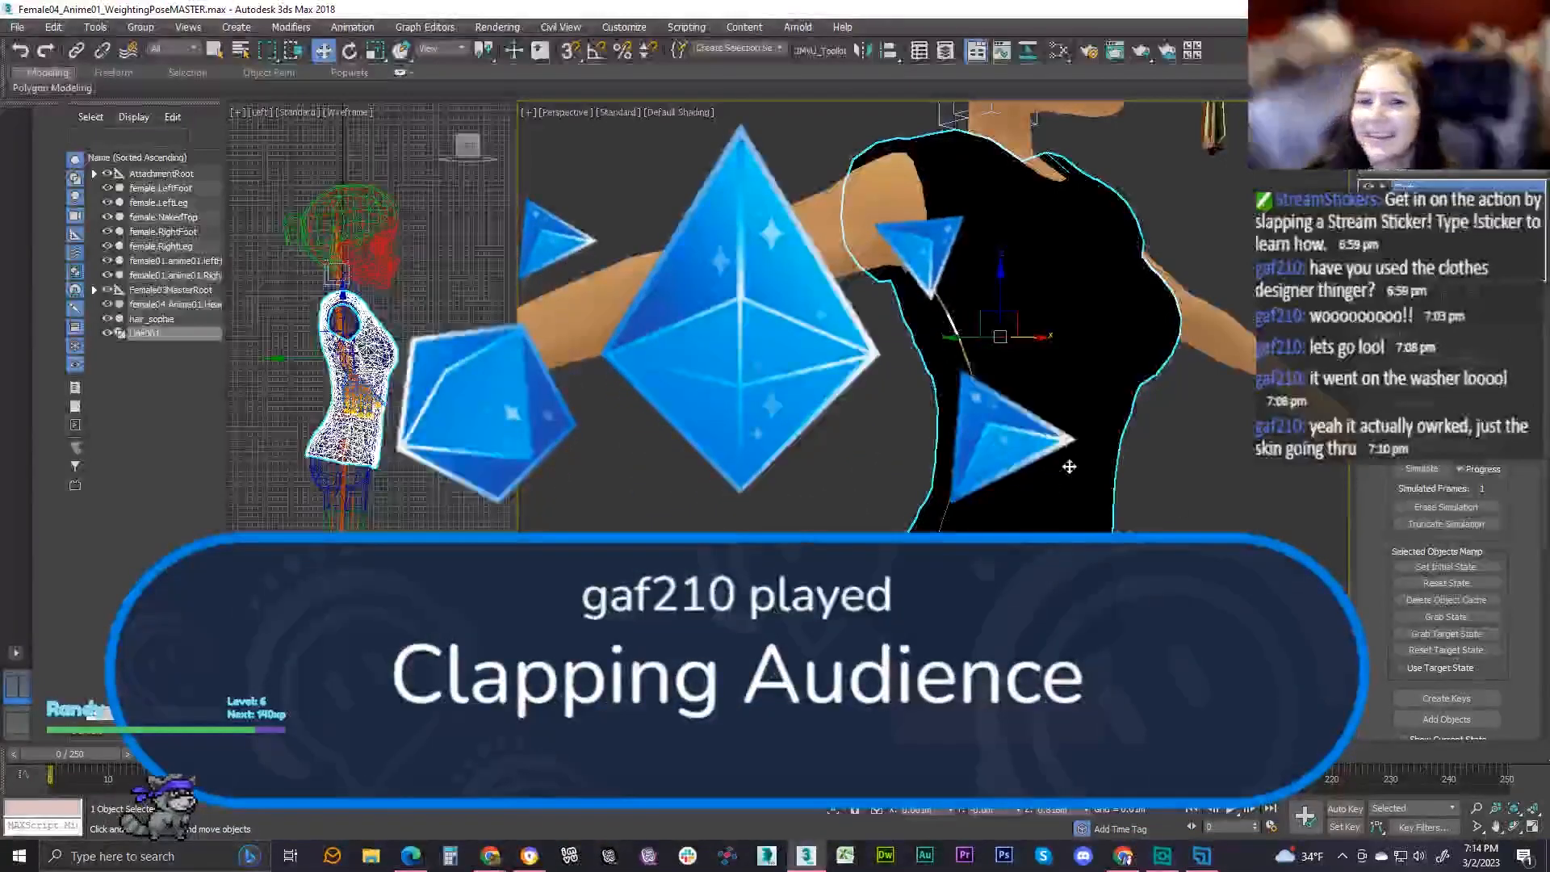
middle_click_drag(1069, 466, 1080, 515)
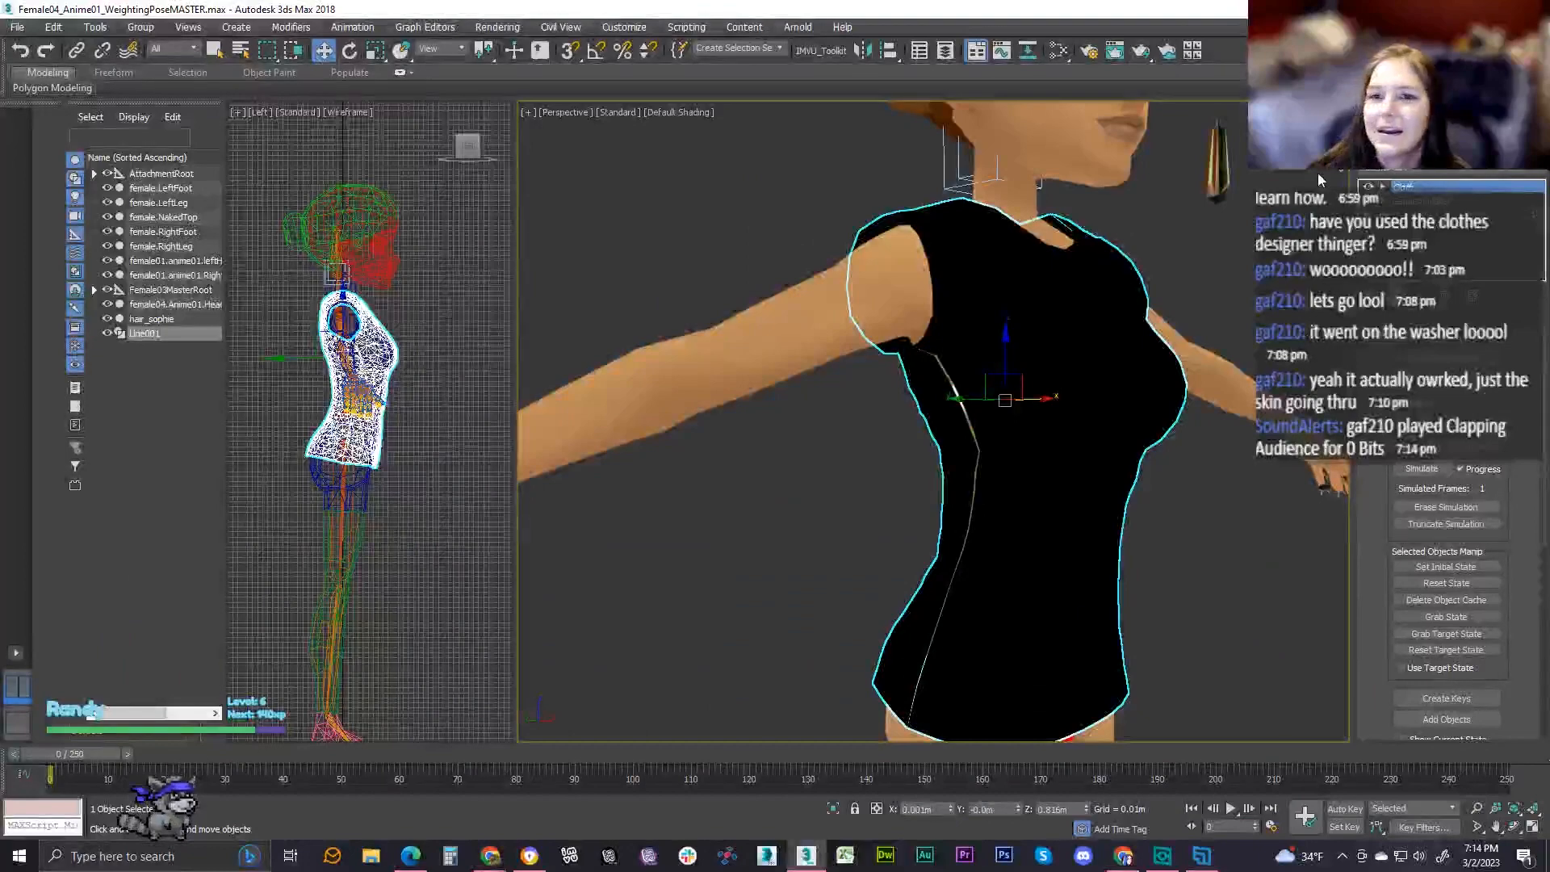
middle_click_drag(1211, 403, 597, 403, "alt")
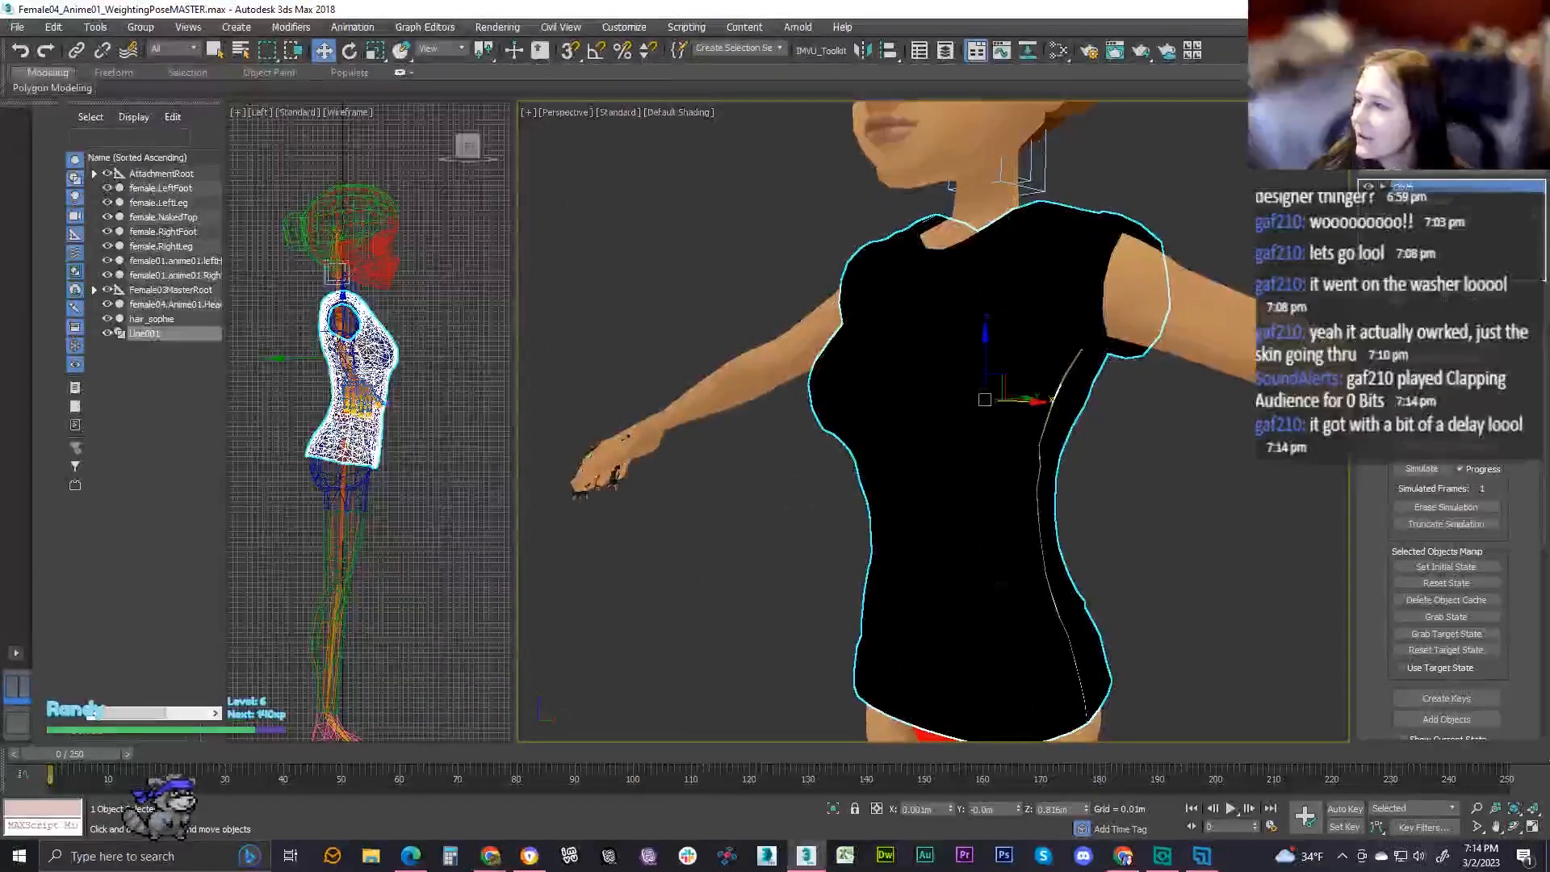
middle_click_drag(1000, 583, 991, 589, "alt")
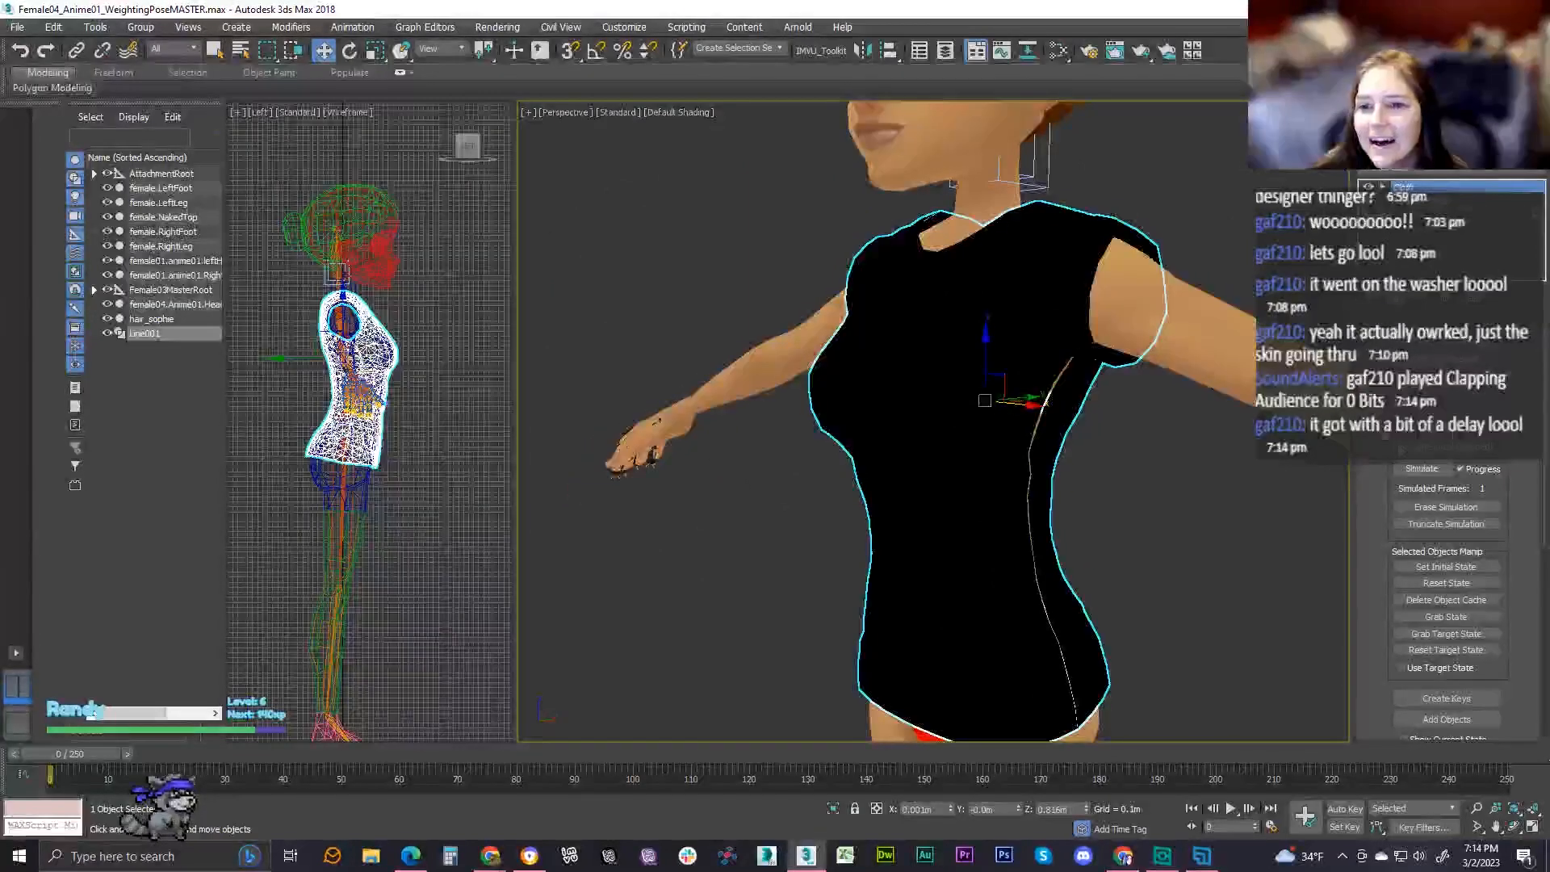
- Run the shirt's cloth simulation again with the current settings and undo it
left_click(1420, 469)
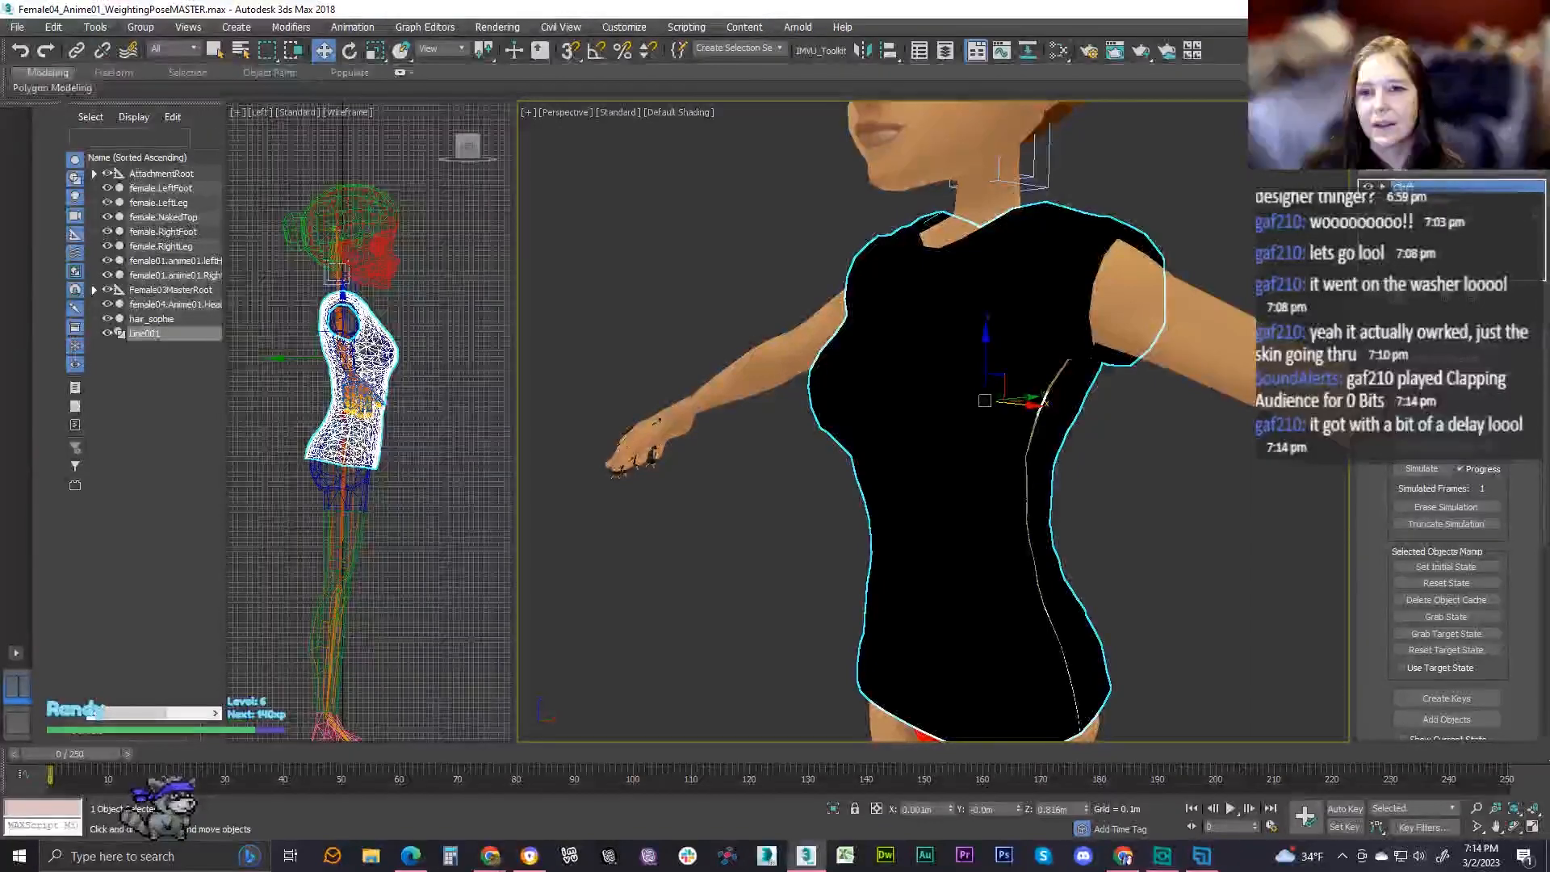
key("ctrl+z")
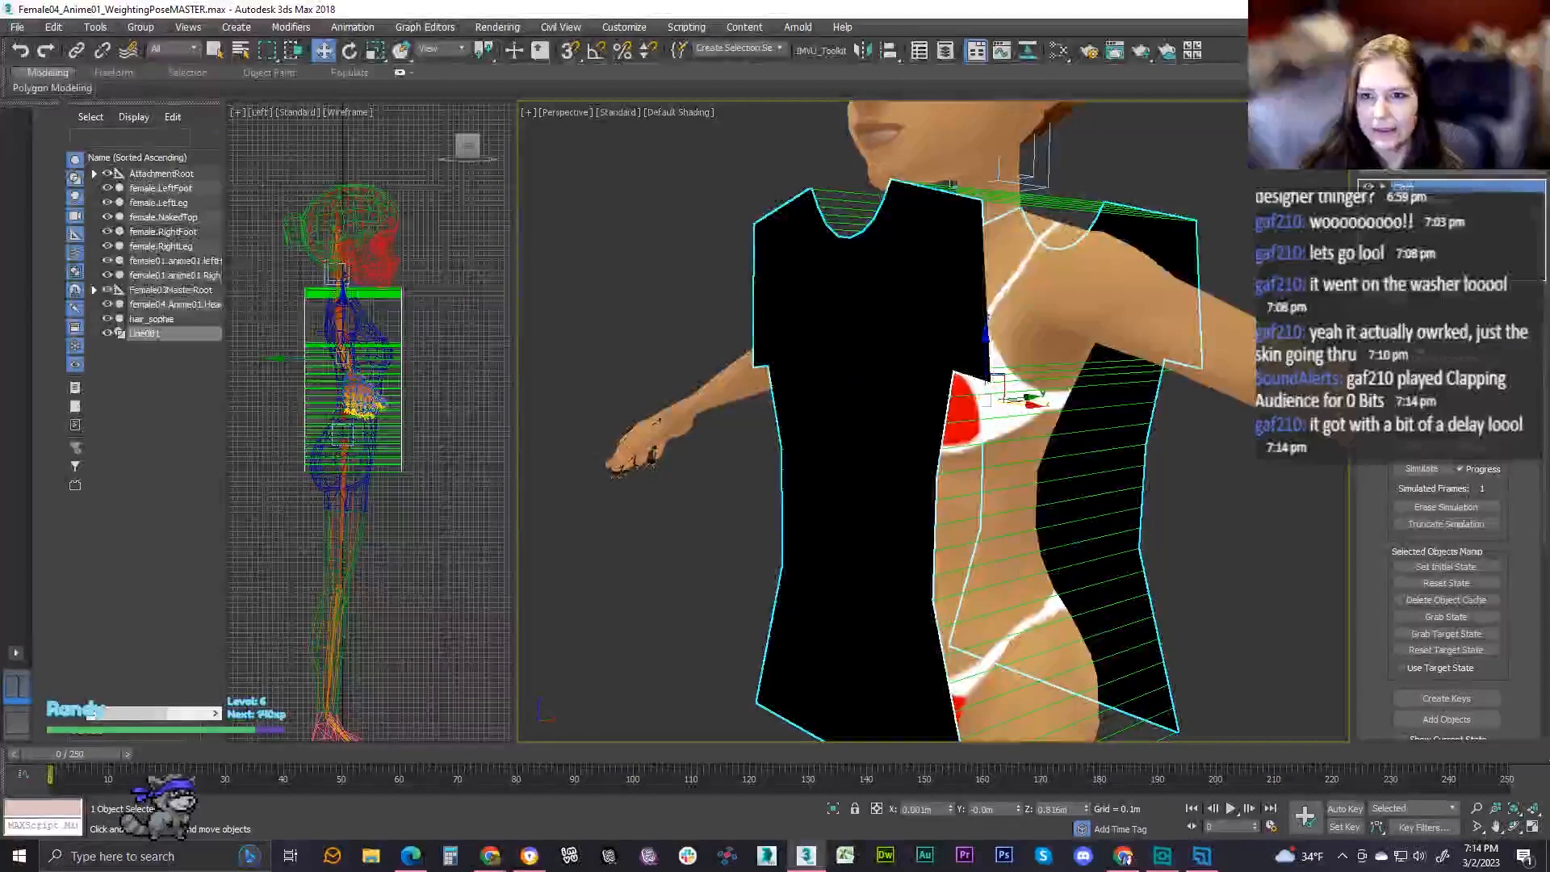
- Apply the Wet cloth preset to Line001 in the simulation's Object Properties
left_click(1445, 358)
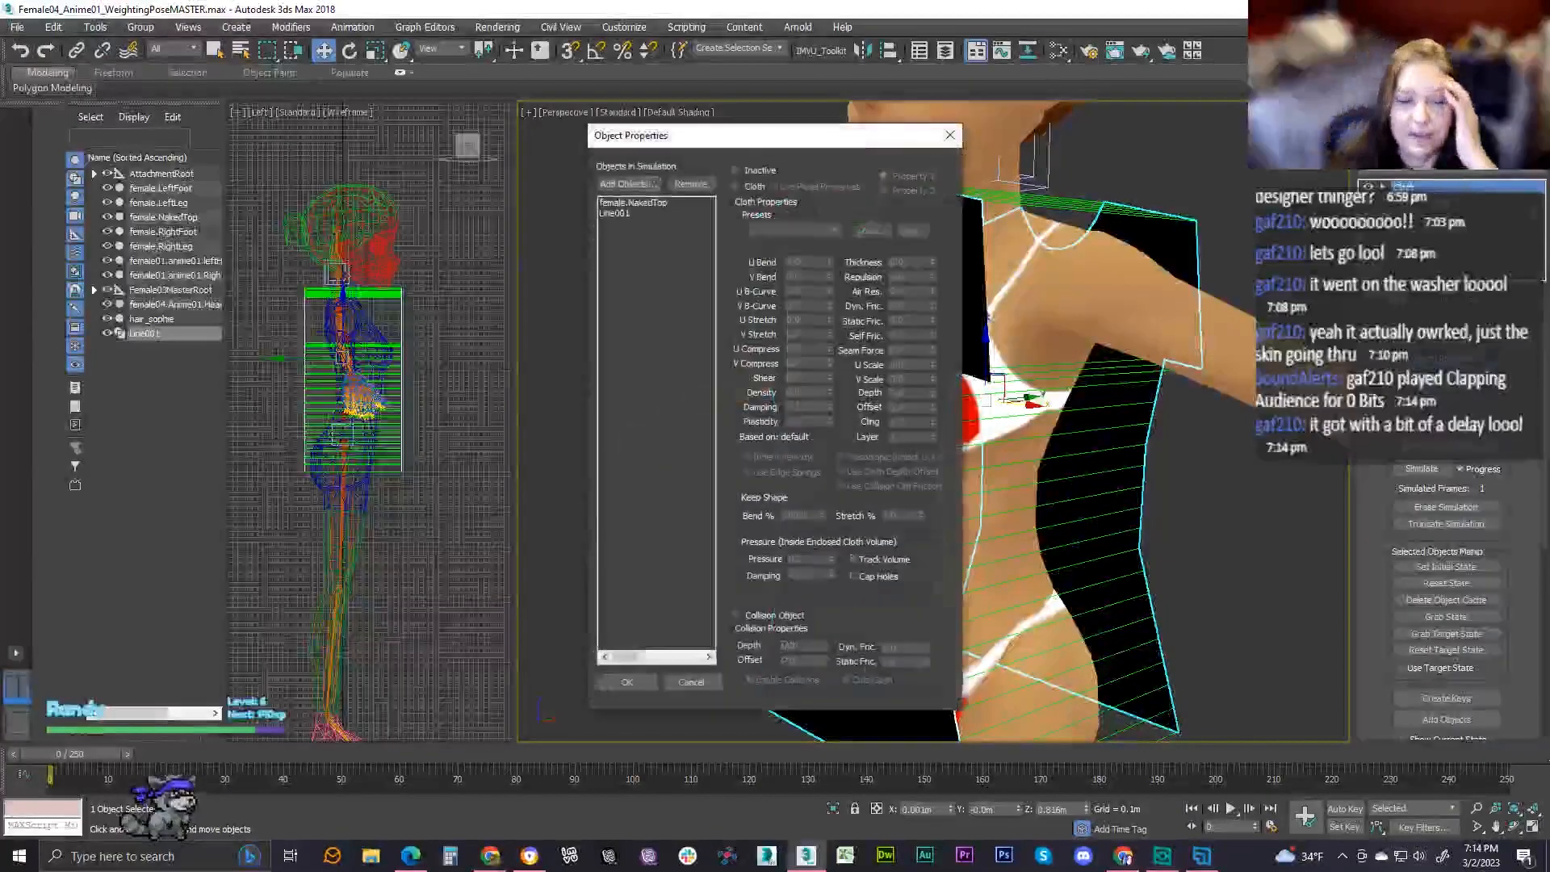
left_click(633, 214)
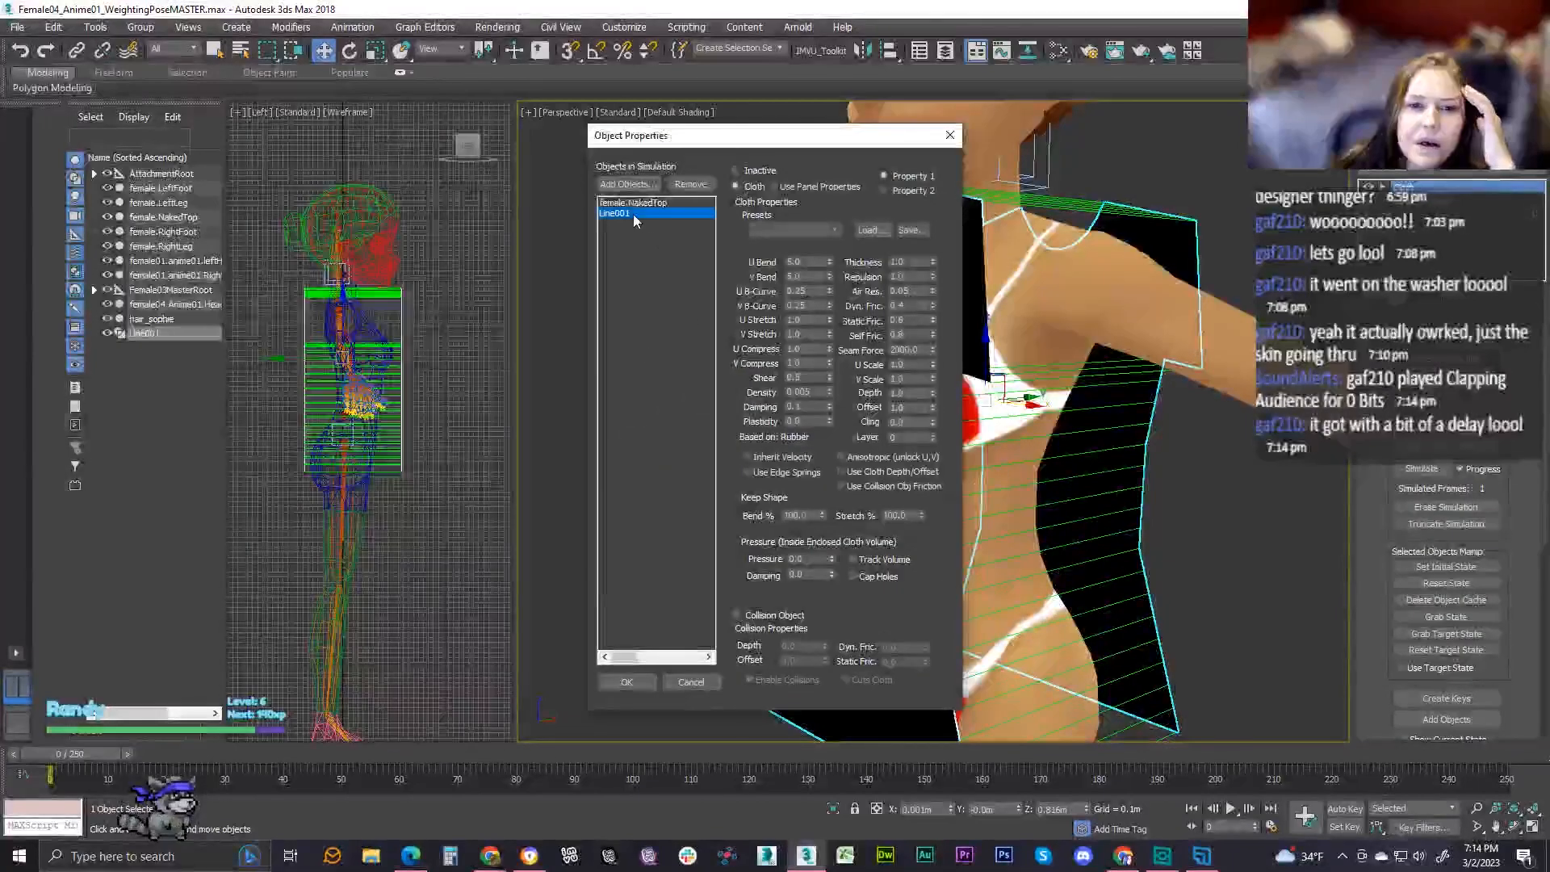
left_click(834, 230)
left_click(853, 272)
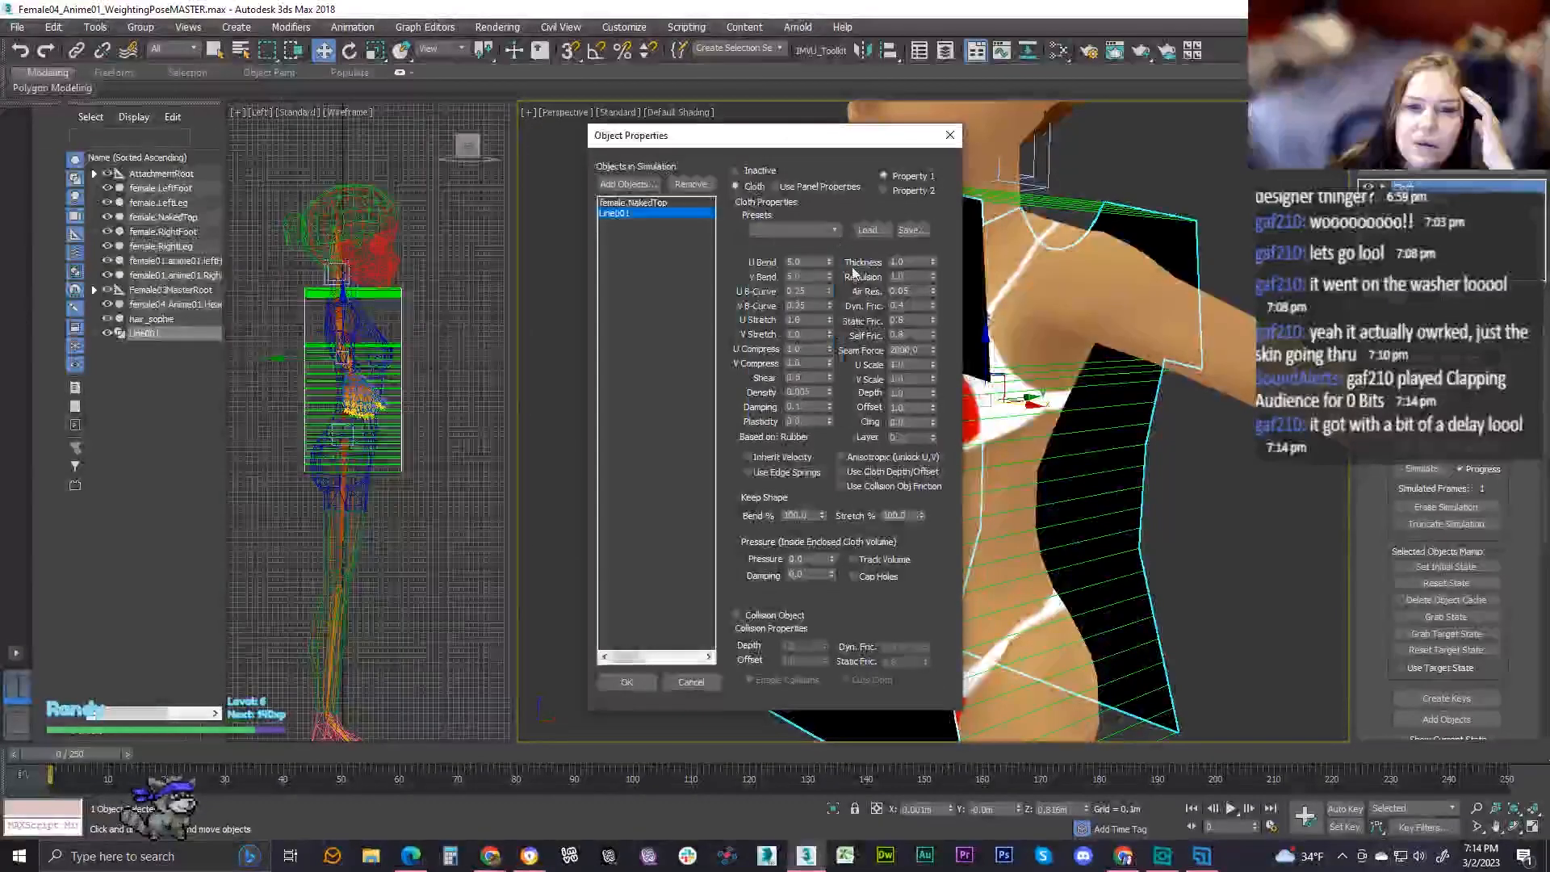
left_click(835, 231)
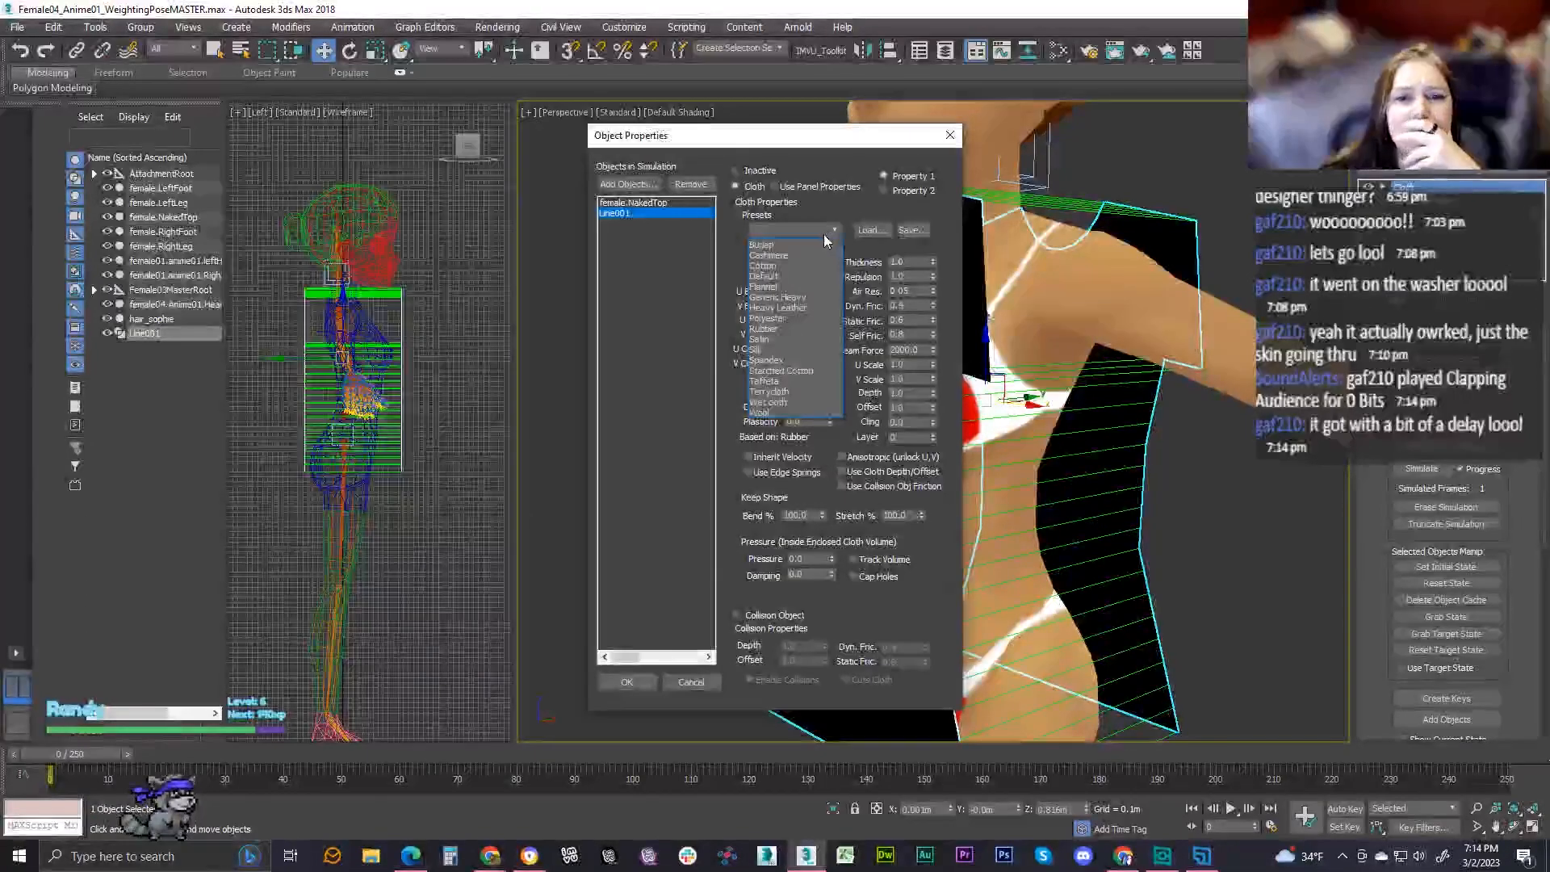
left_click(787, 402)
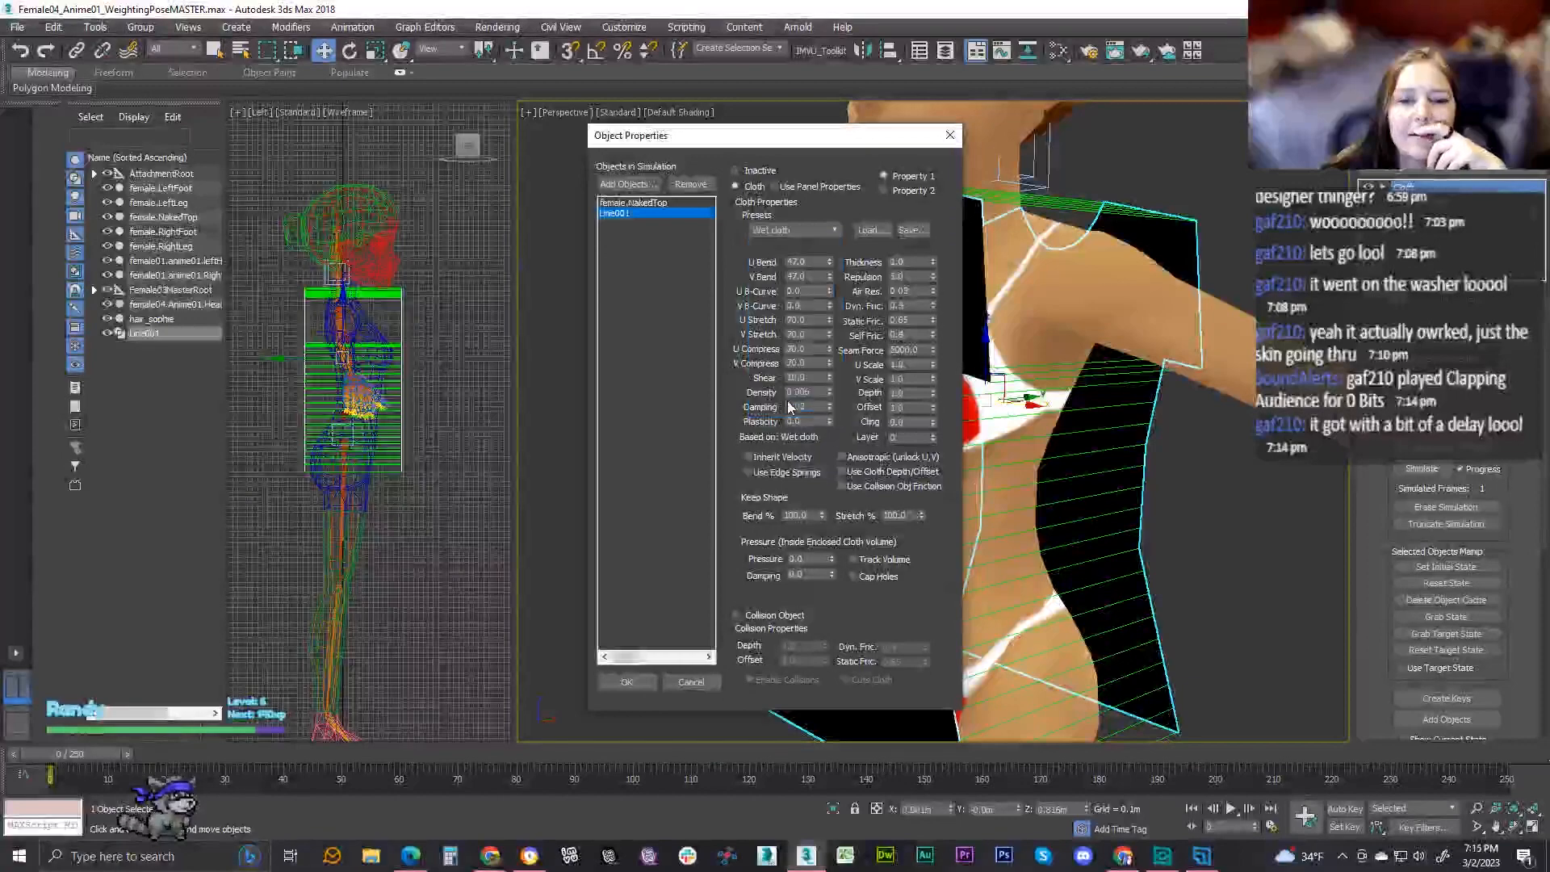
left_click(635, 684)
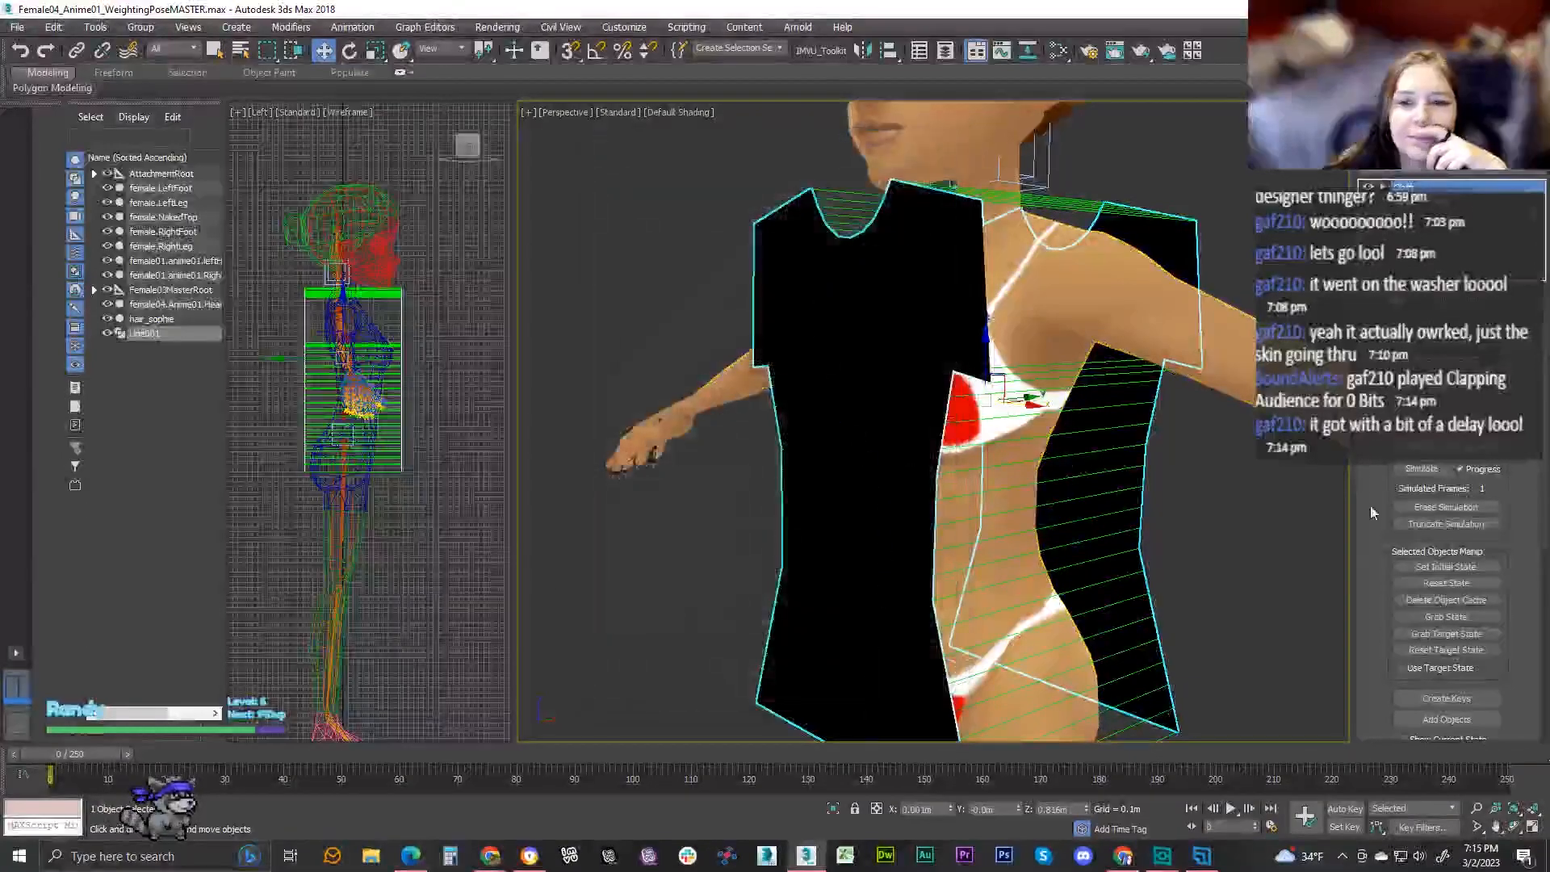
- Simulate the shirt with the Wet cloth preset, check it from the side and undo the simulation
left_click(1449, 448)
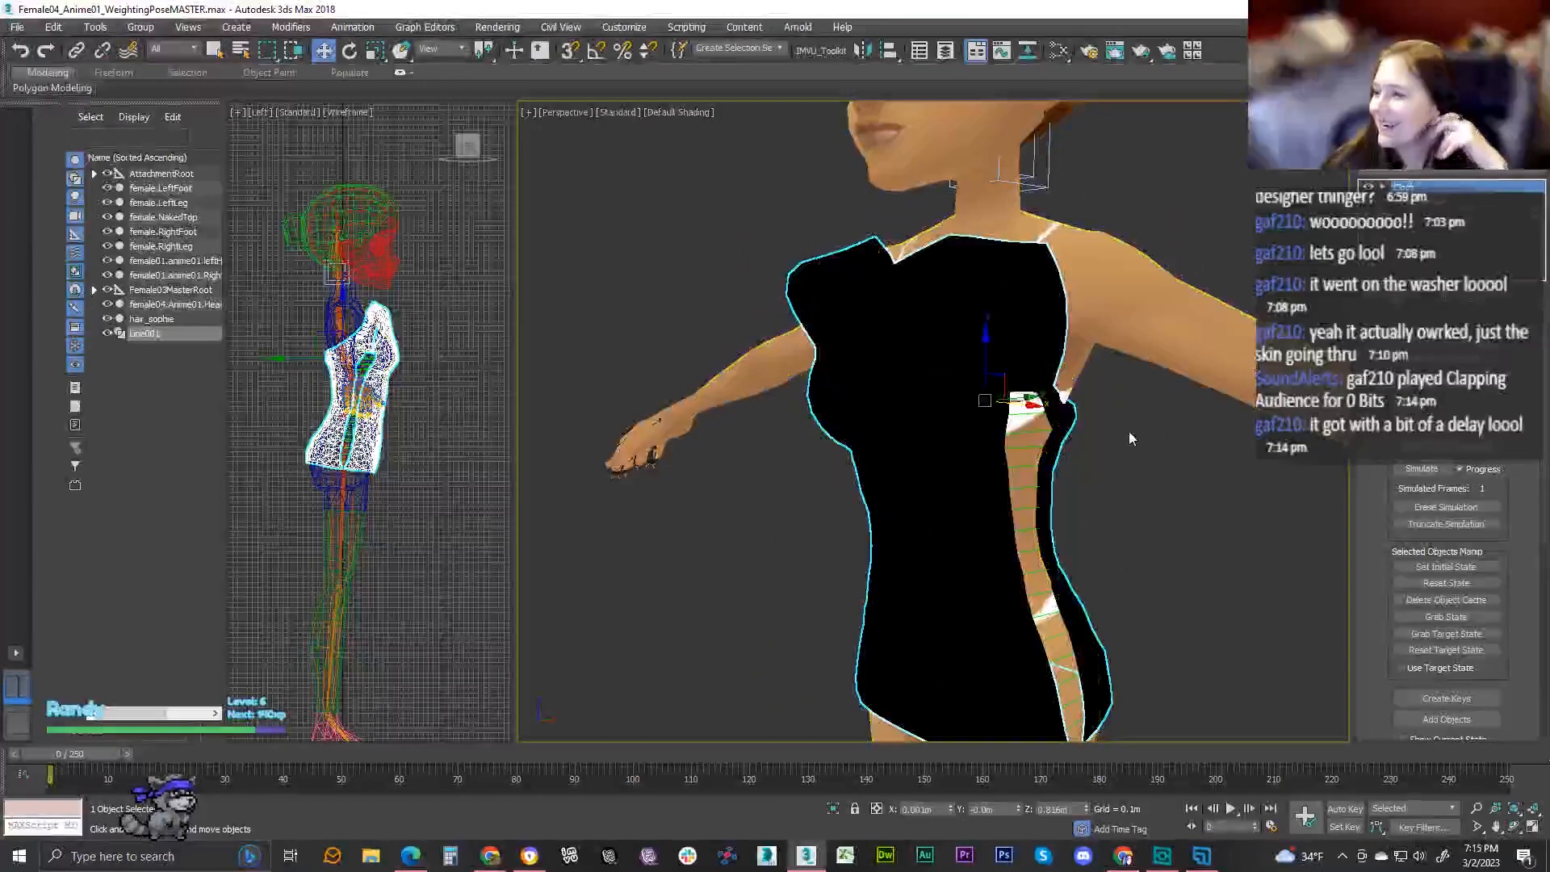
middle_click_drag(1049, 404, 912, 403, "alt")
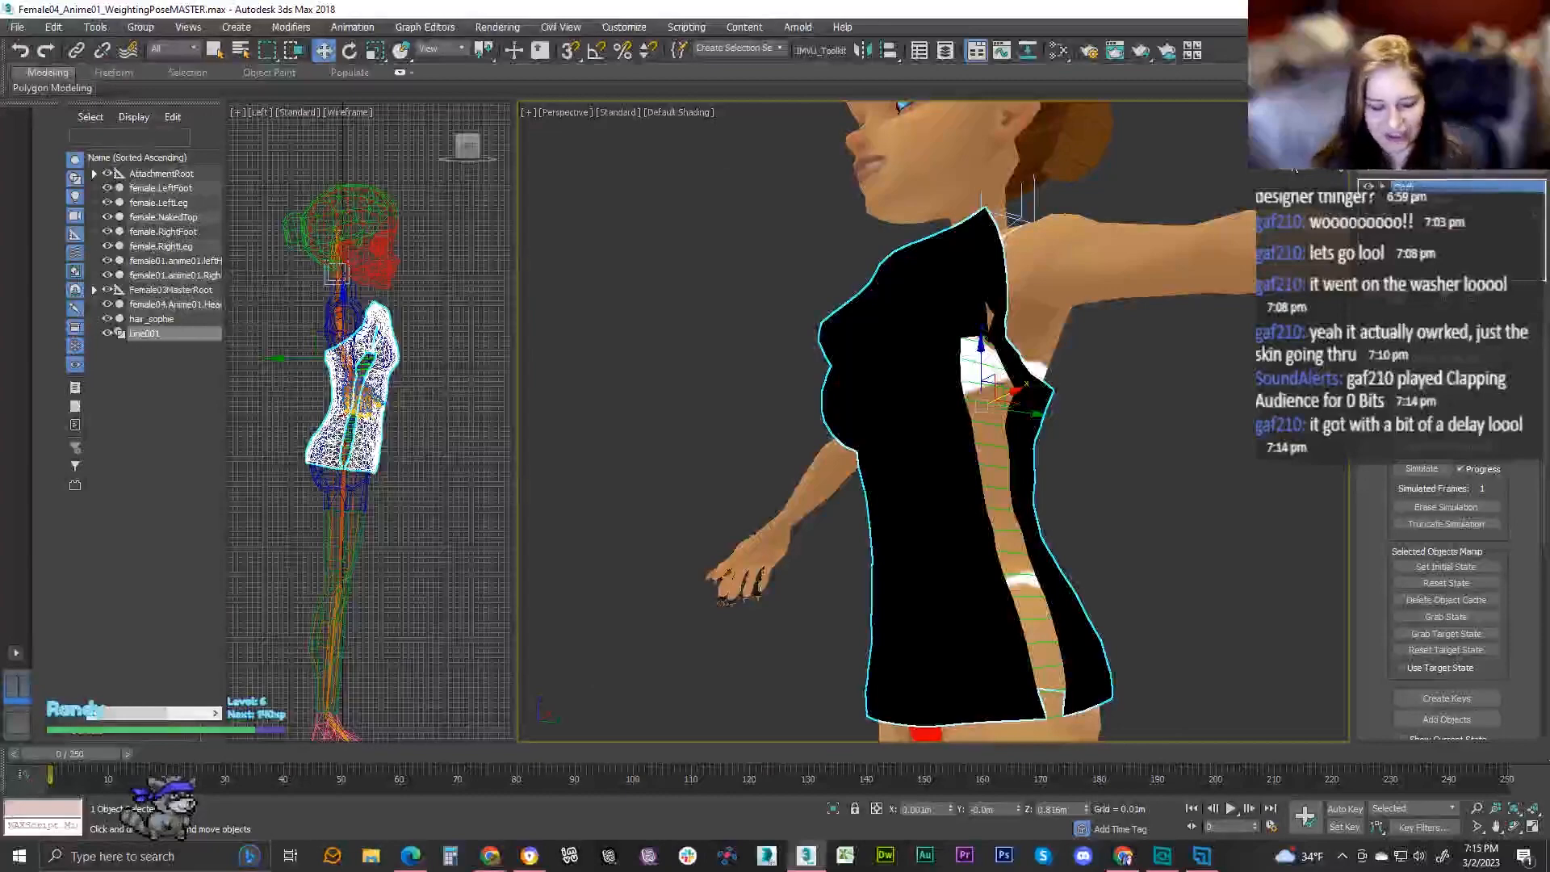
key("ctrl+z")
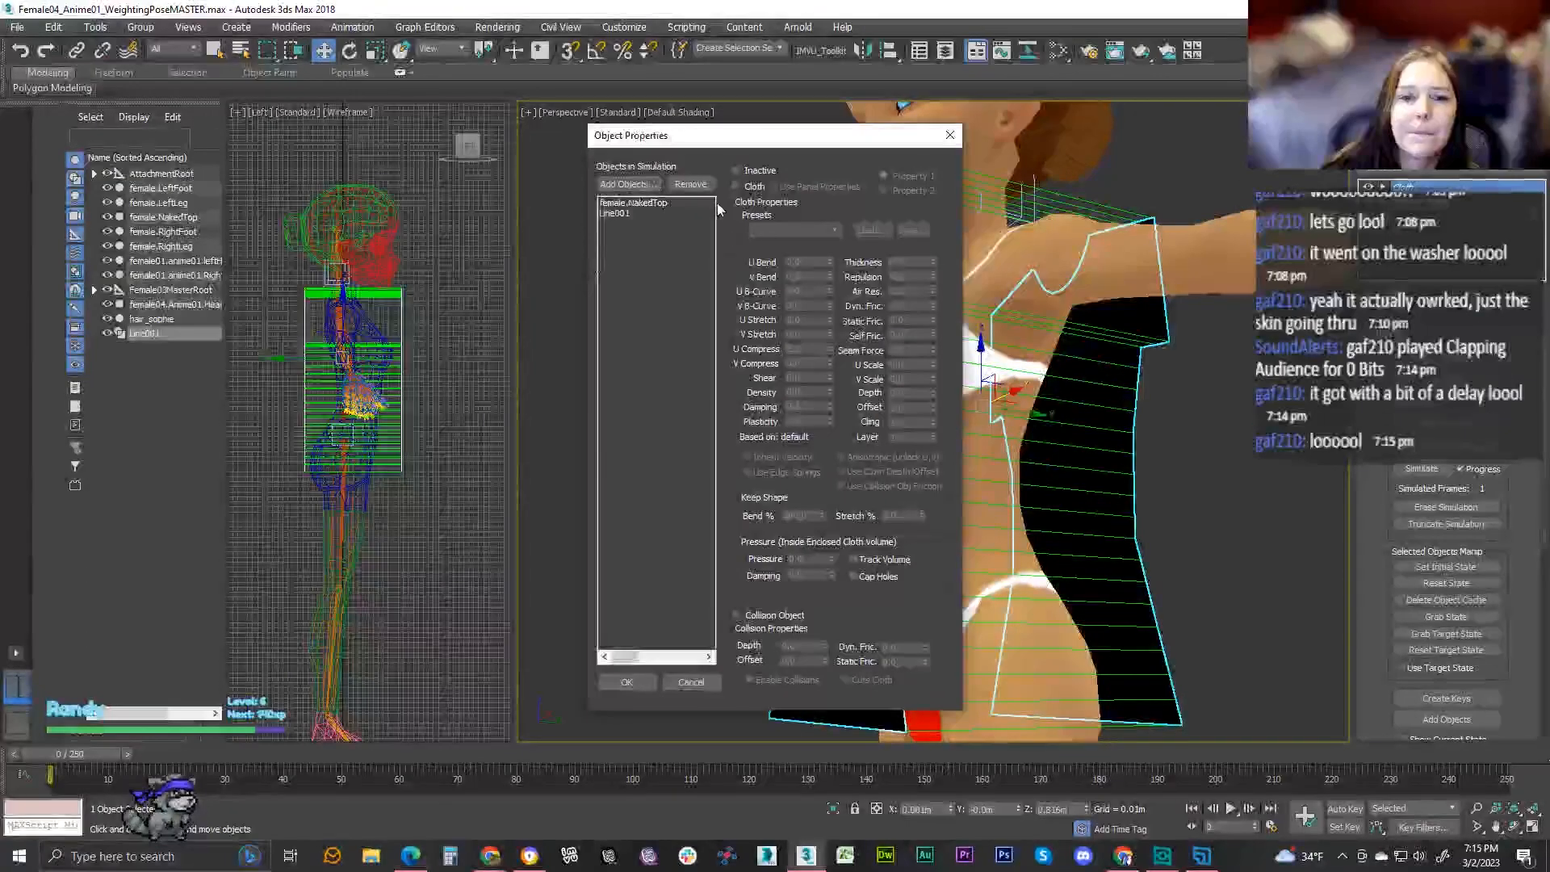
- Apply the Burlap preset to Line001 in the simulation's Object Properties
left_click(632, 214)
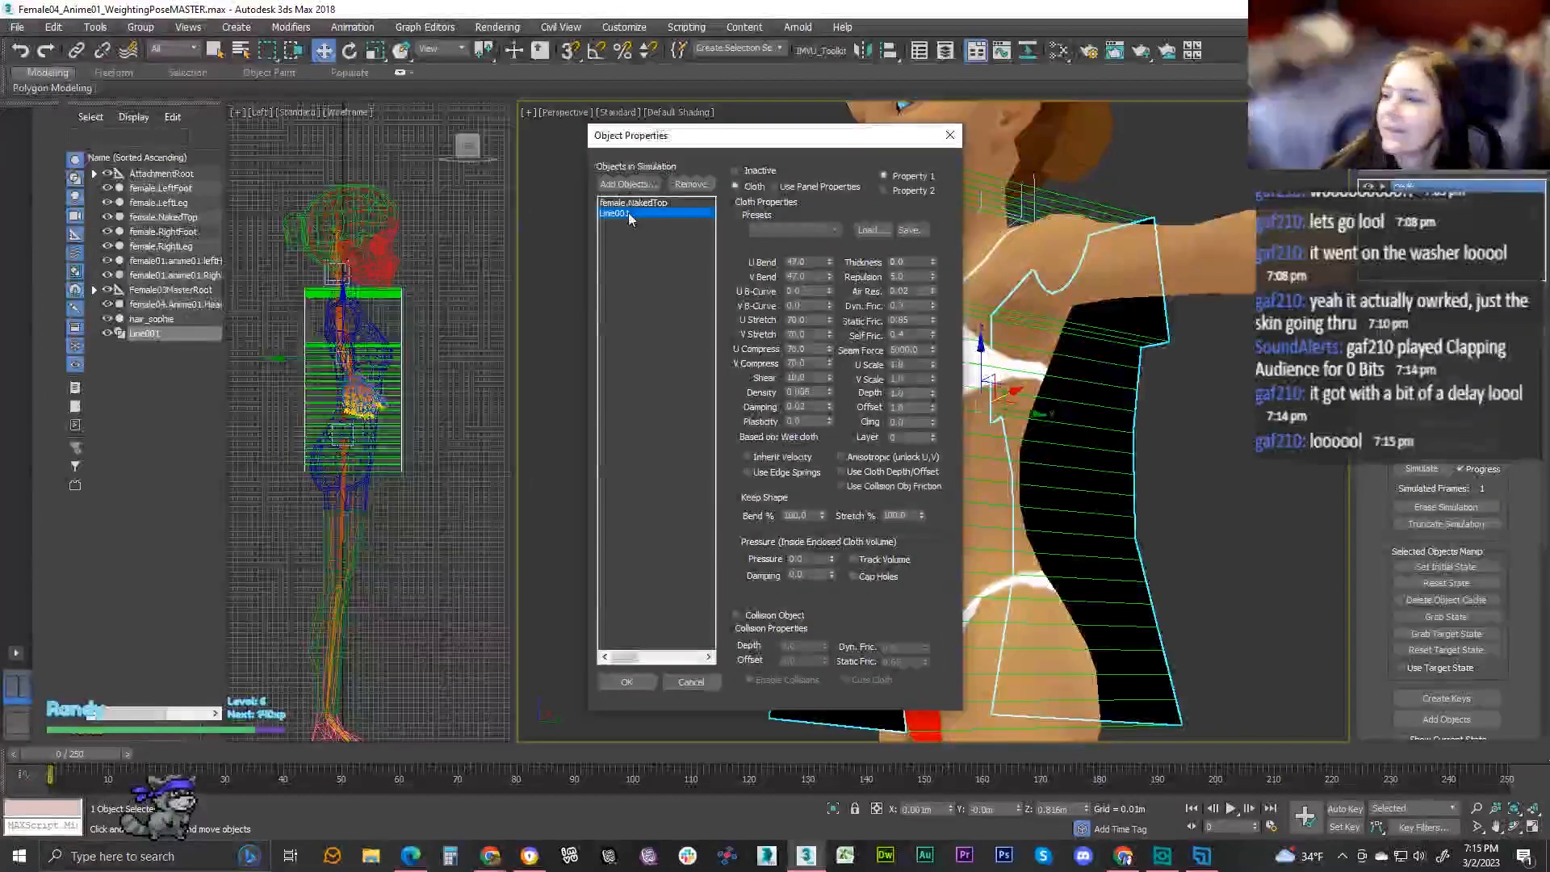
left_click(787, 233)
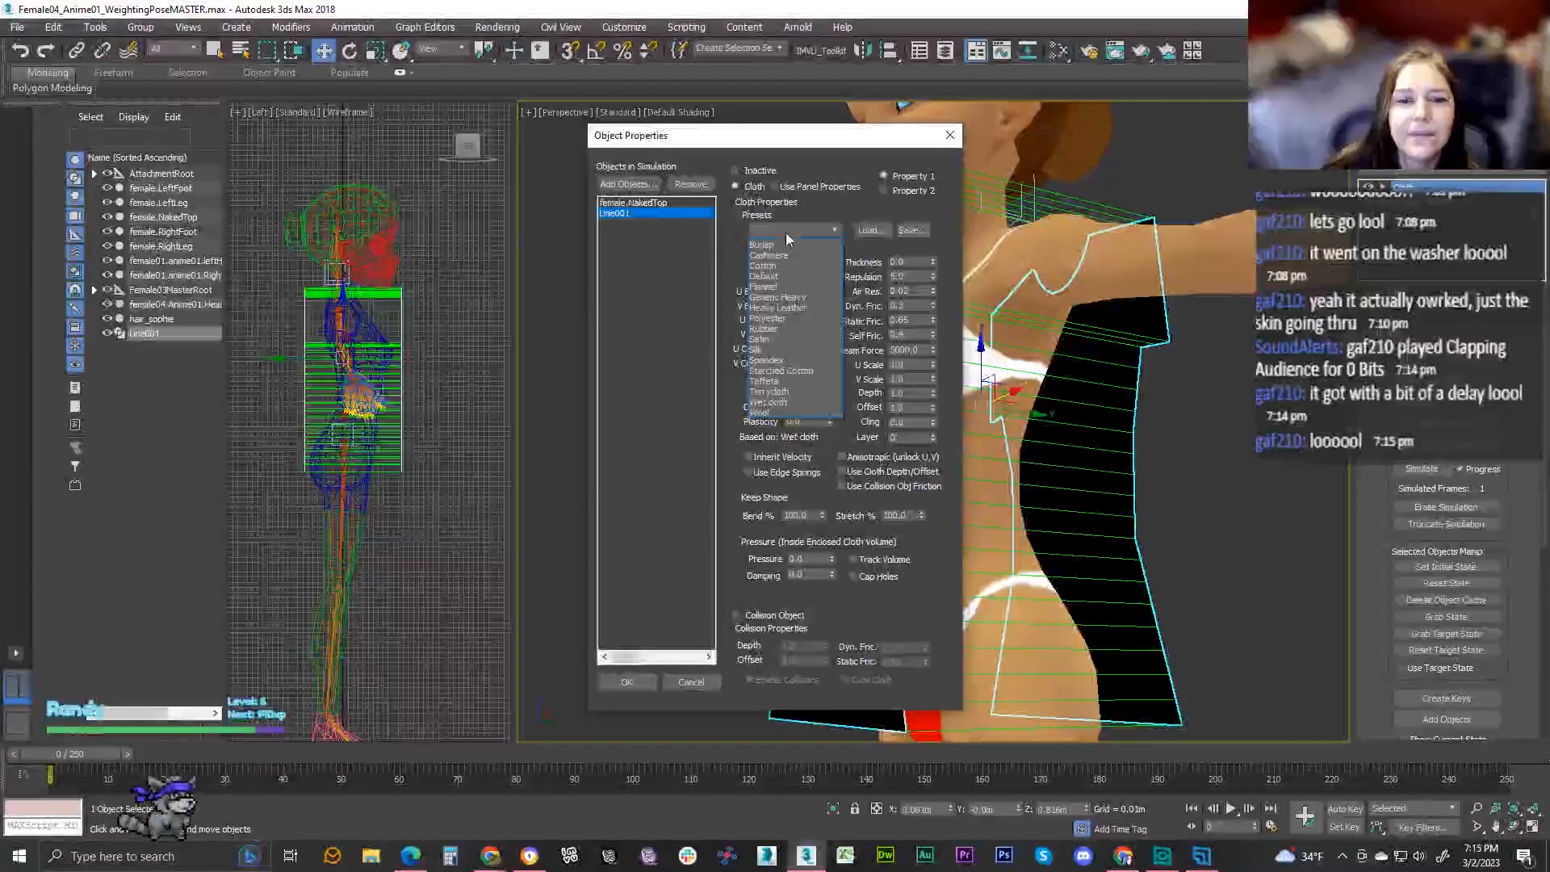
left_click(783, 239)
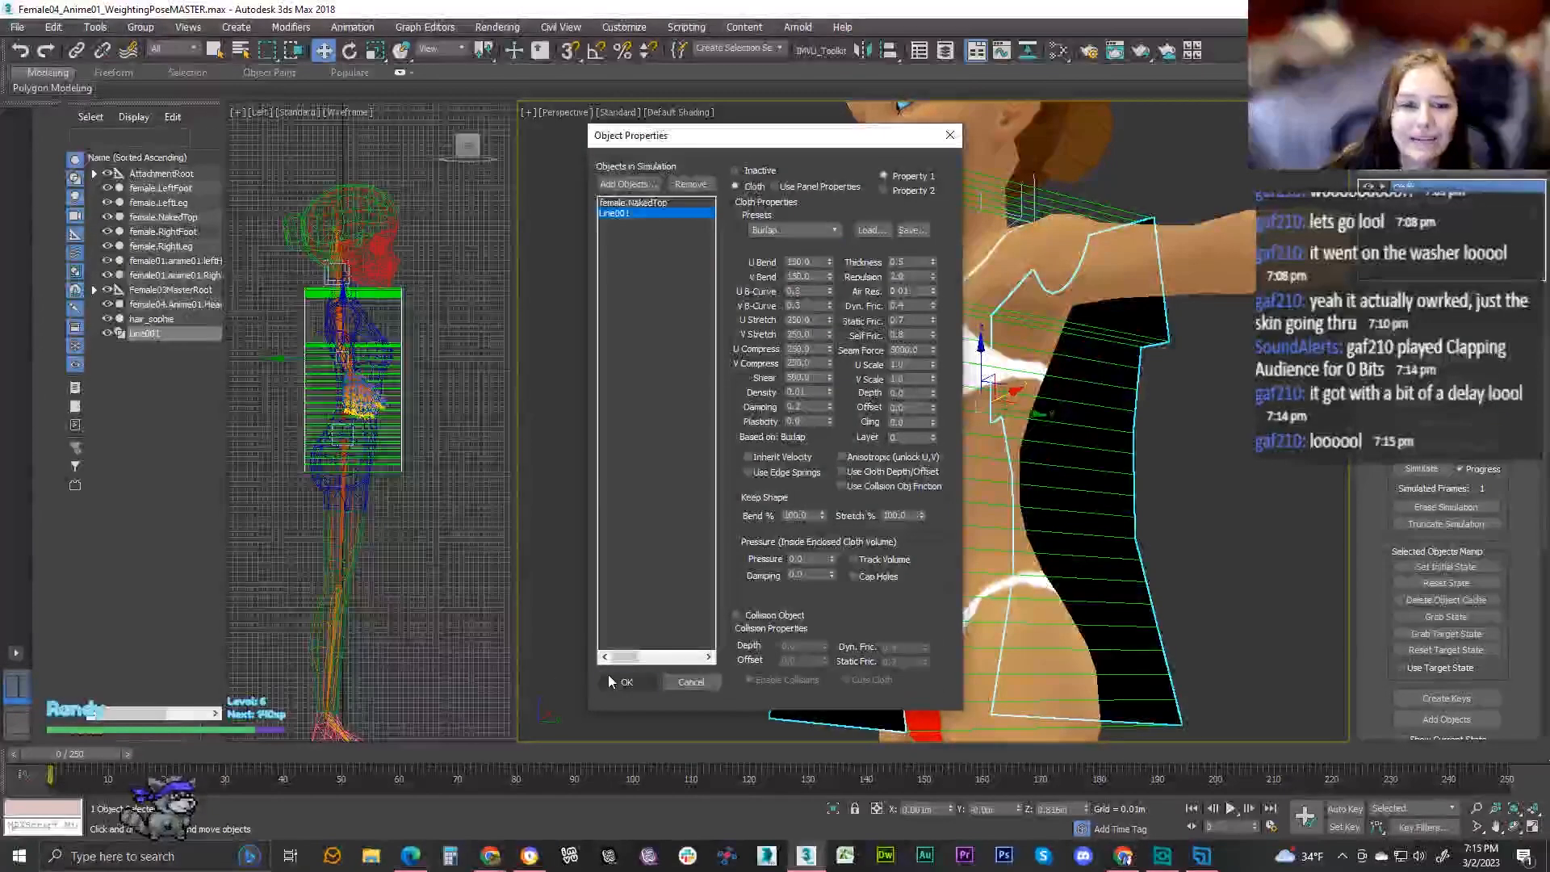
left_click(617, 679)
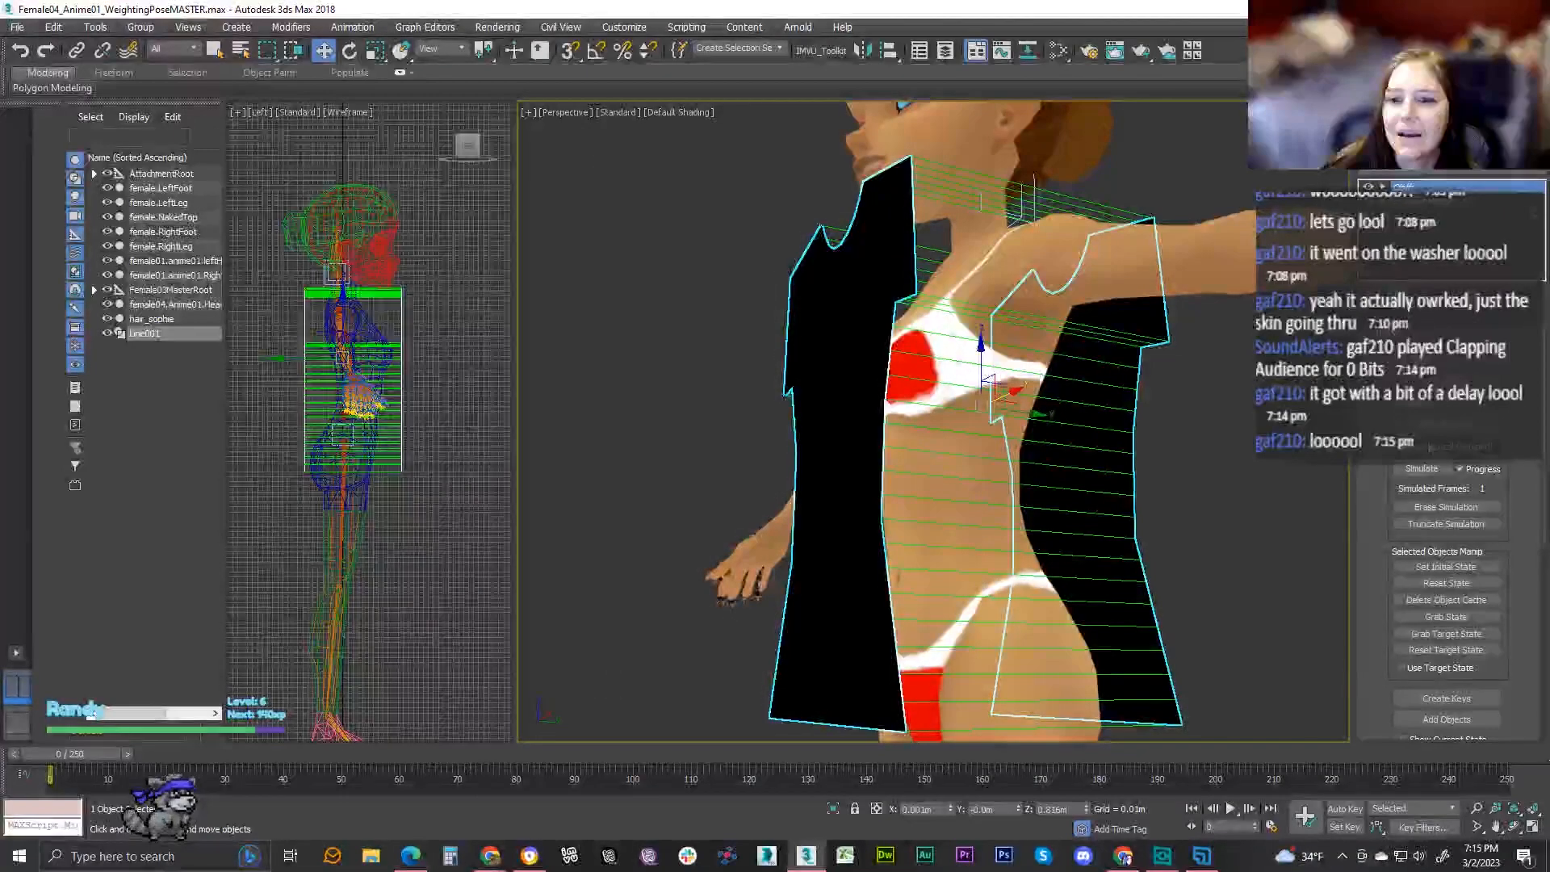
- Simulate the shirt with the Burlap preset, check its side seams and overall fit, and undo the simulation
left_click(1429, 447)
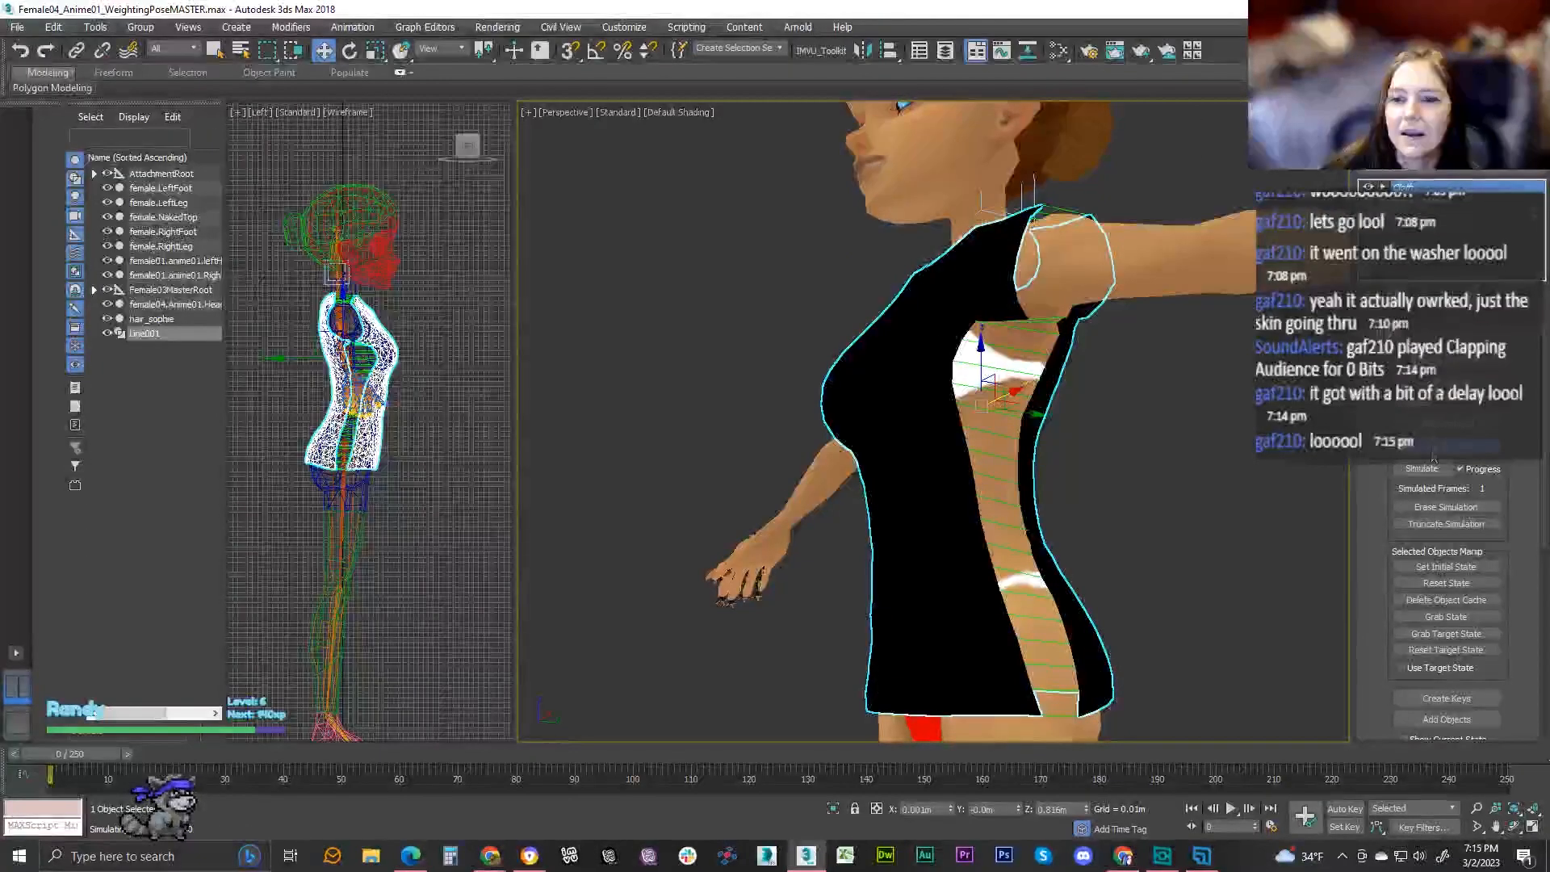
middle_click_drag(888, 420, 1187, 464, "alt")
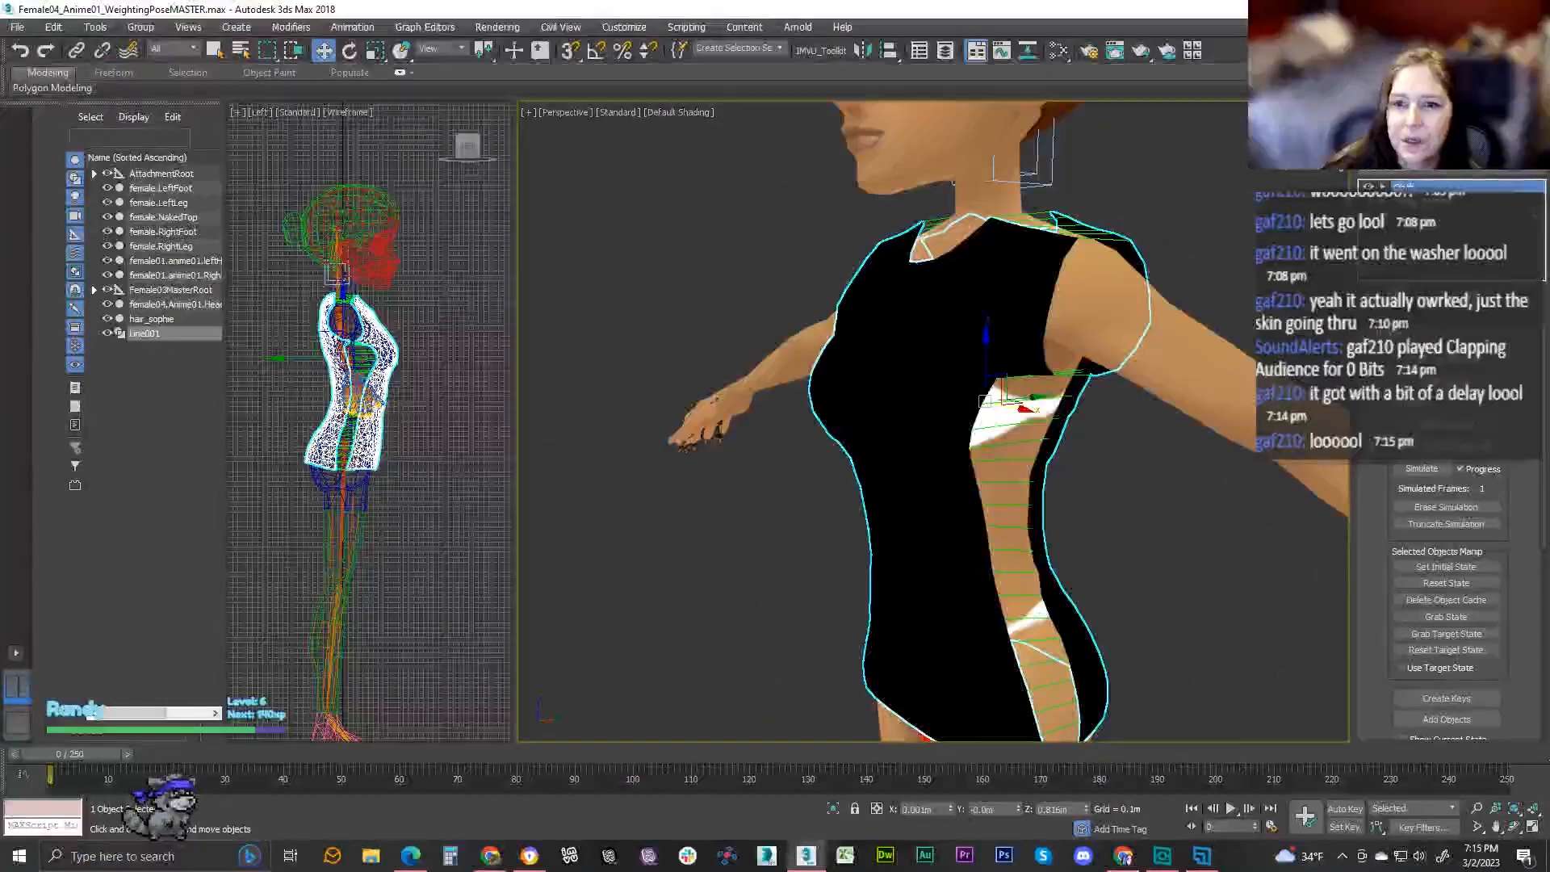
middle_click_drag(1187, 464, 1105, 436, "alt")
scroll(1106, 436, "down", 3)
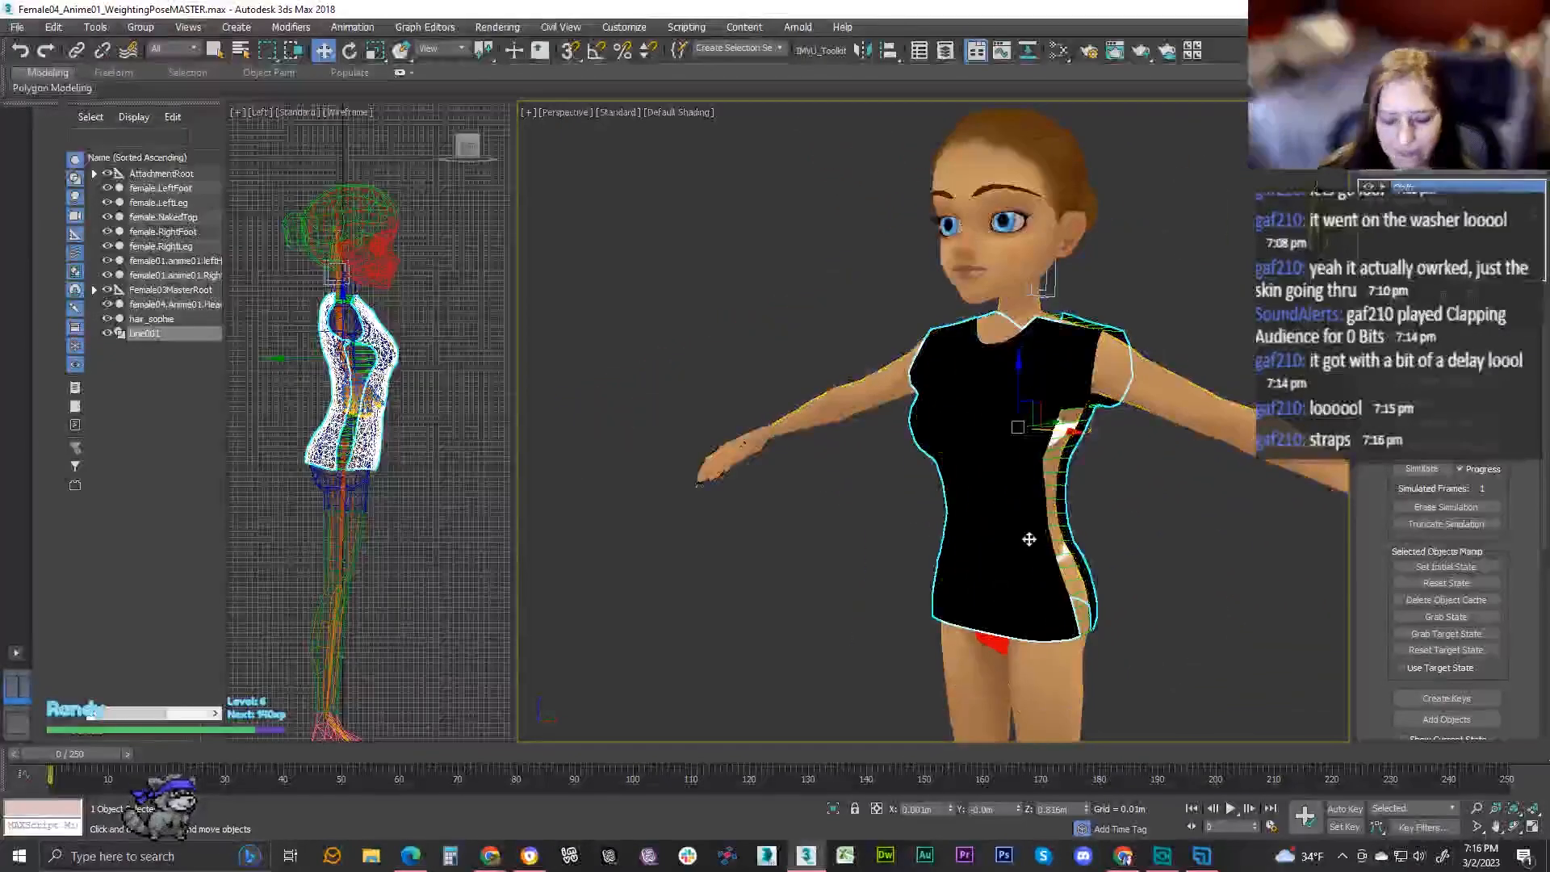
key("ctrl+z")
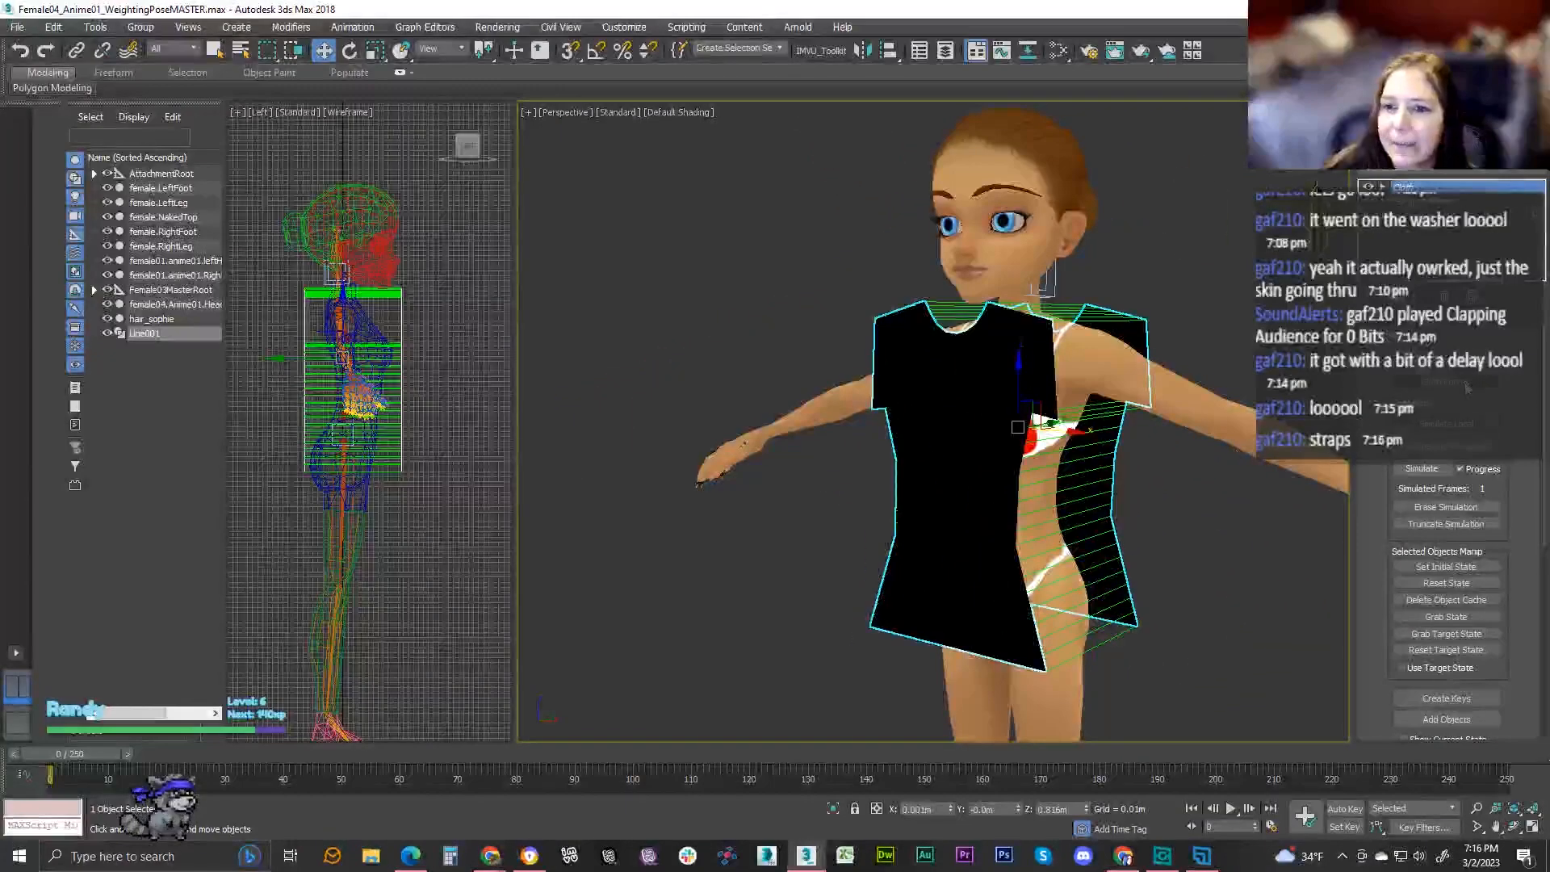
- Apply the Spandex preset to Line001 in the simulation's Object Properties
left_click(1445, 364)
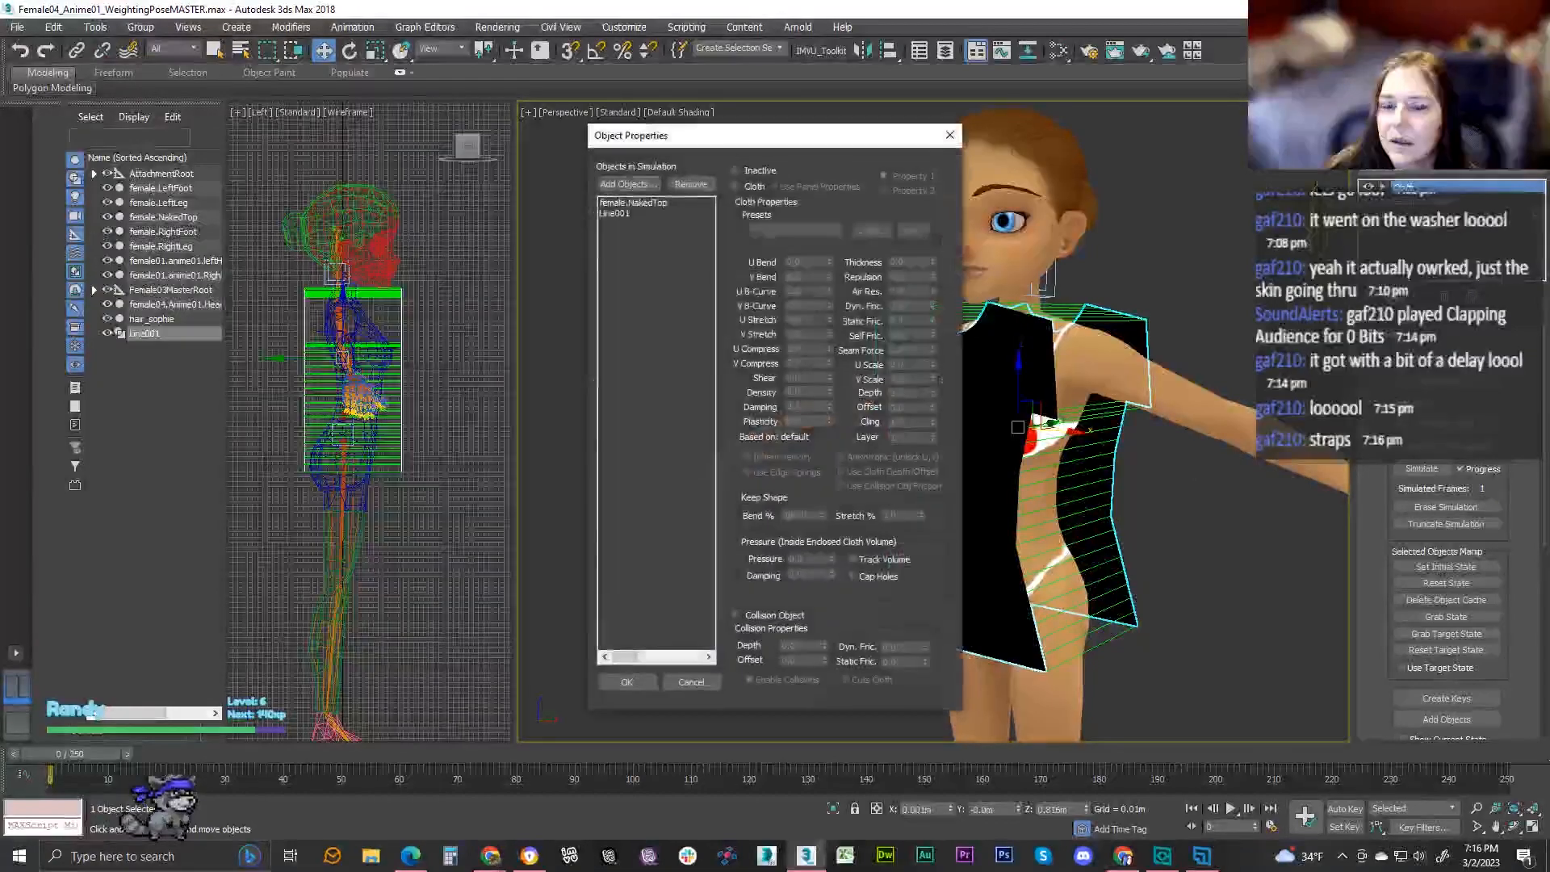
left_click(615, 213)
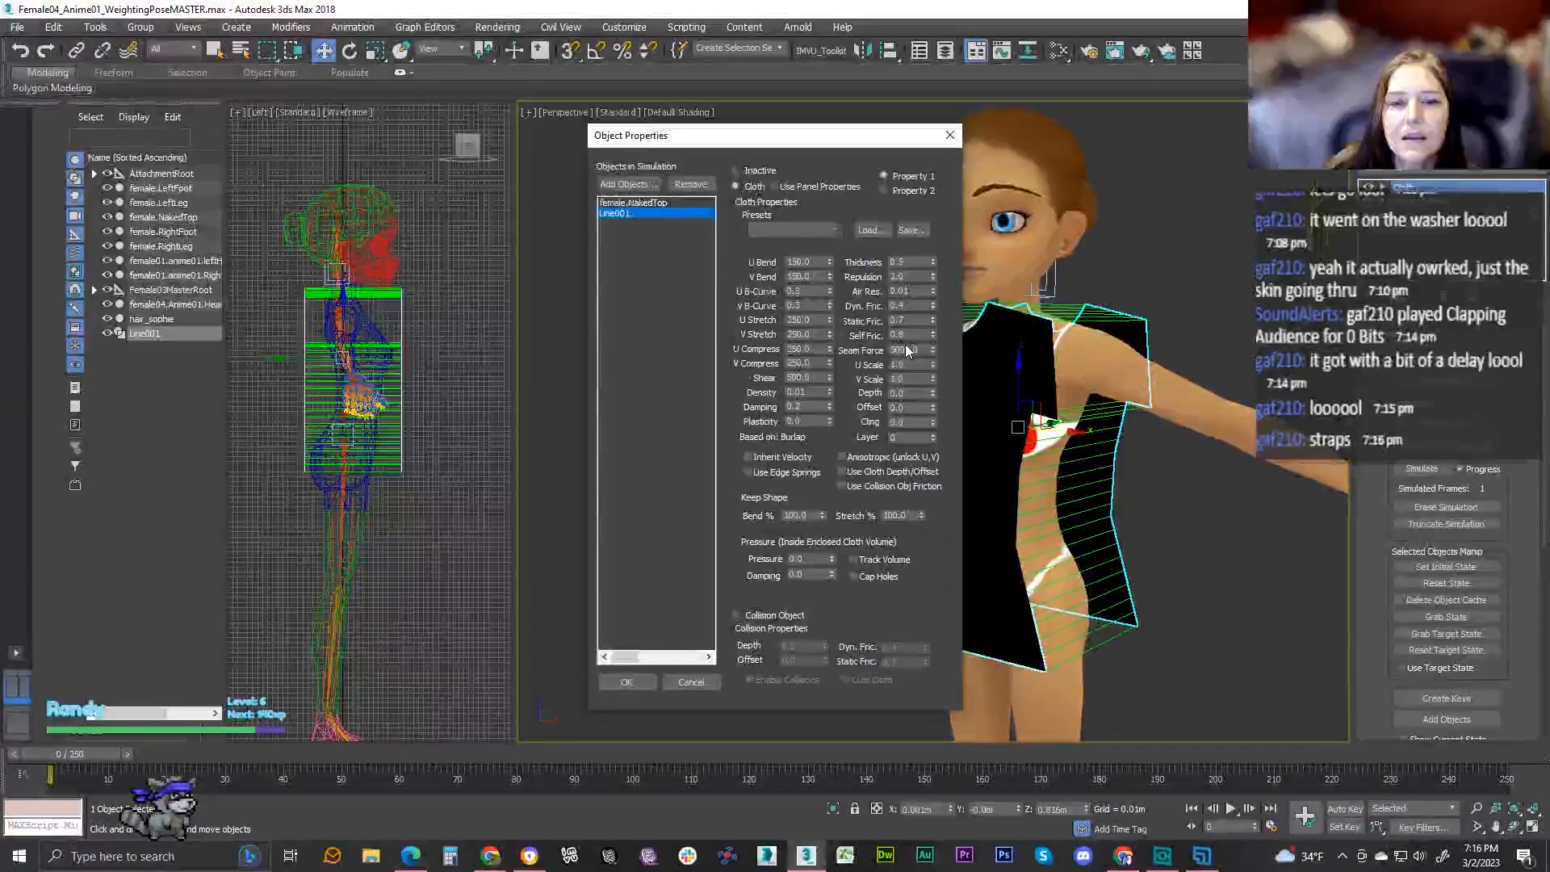
left_click(836, 229)
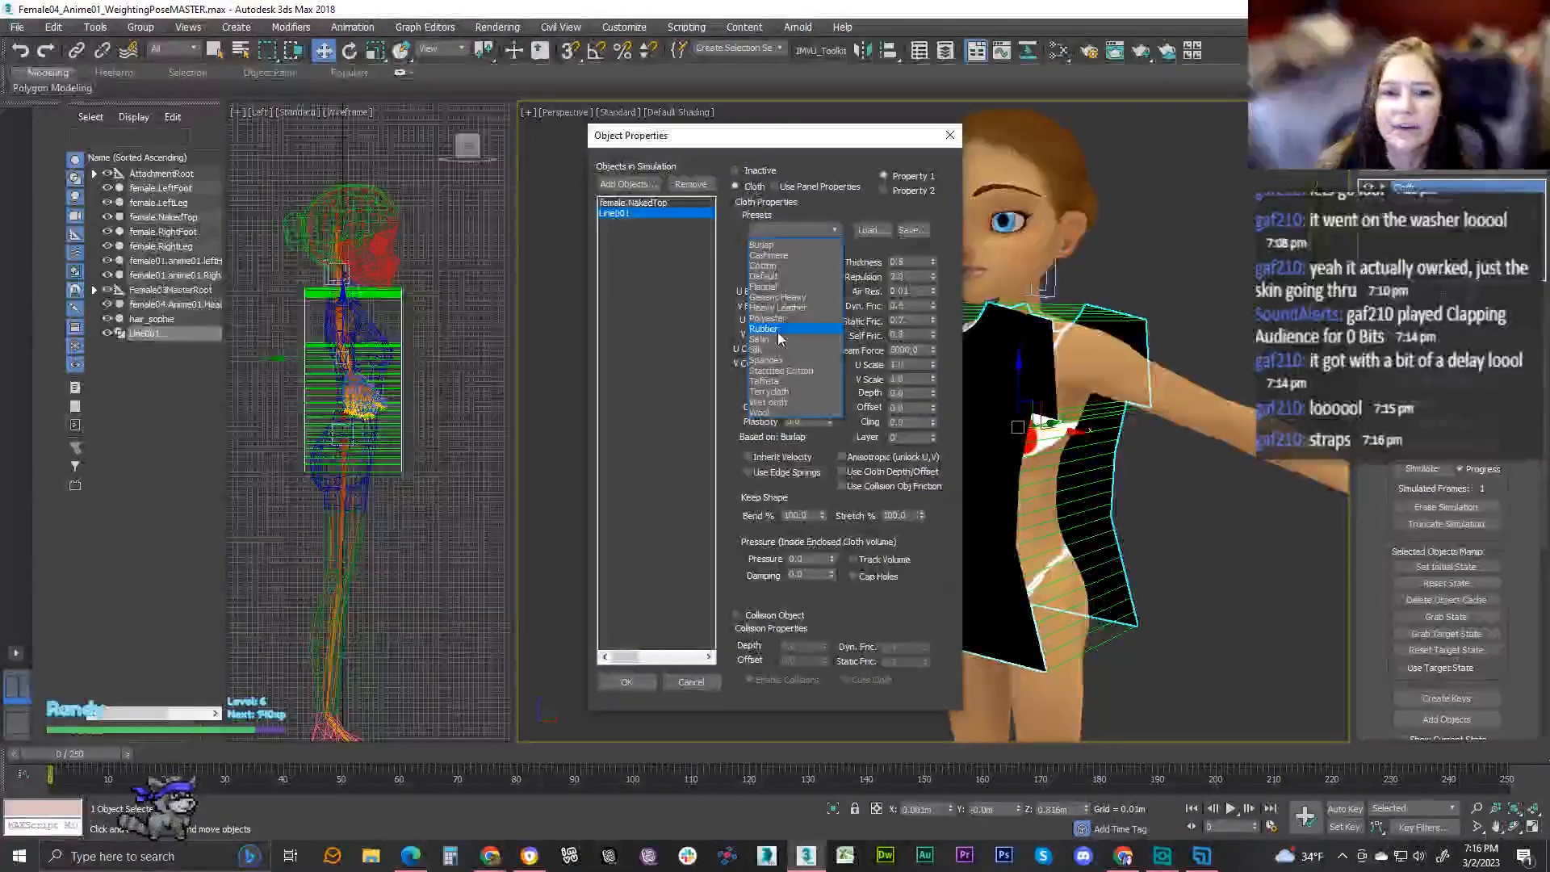
left_click(771, 360)
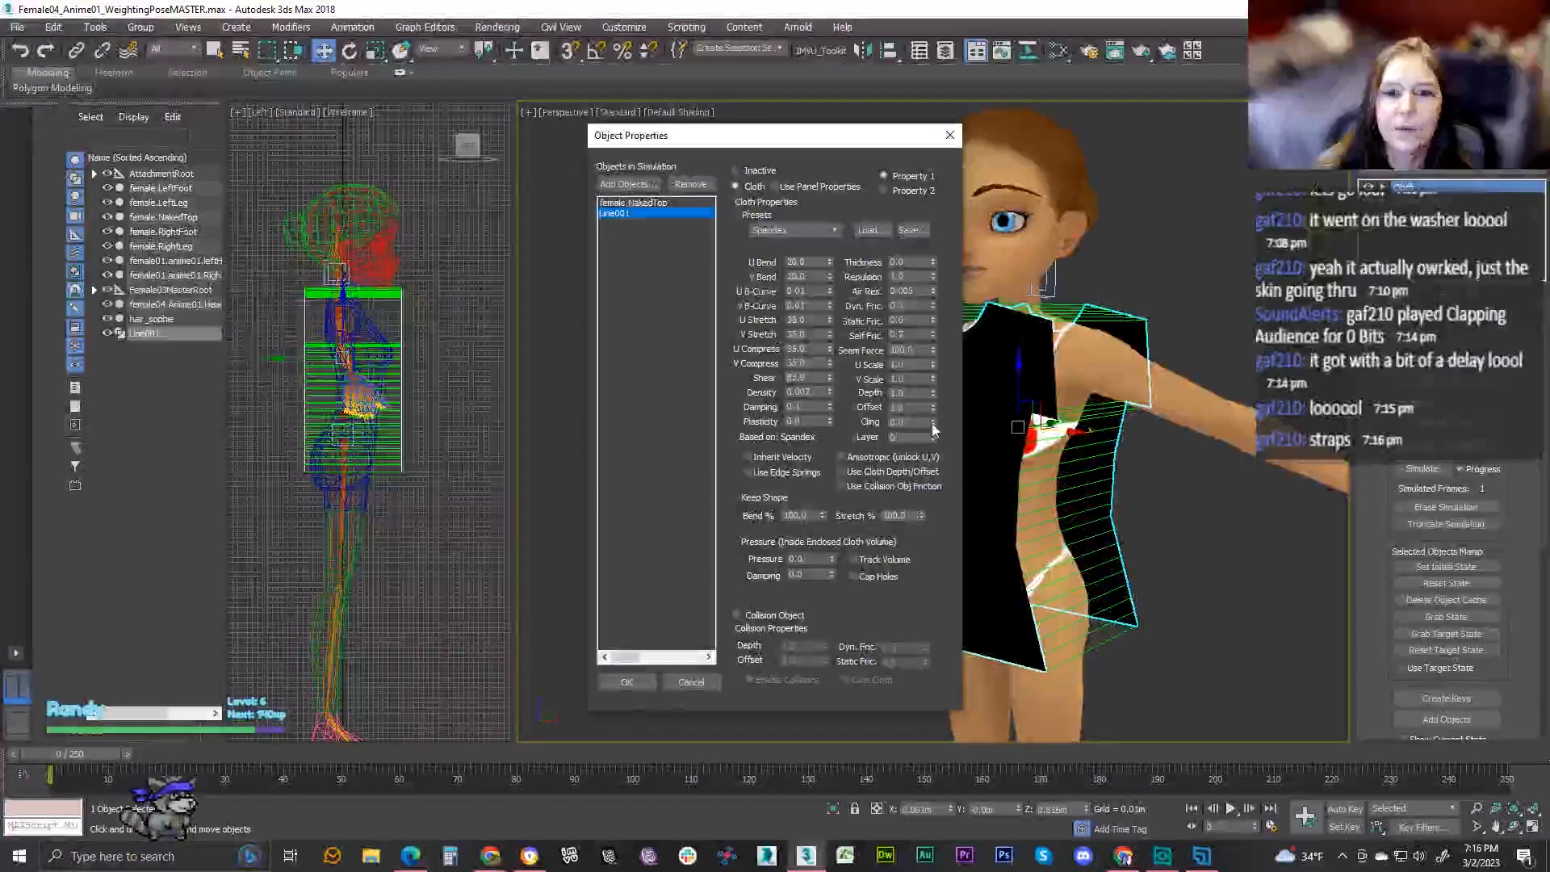
left_click(626, 681)
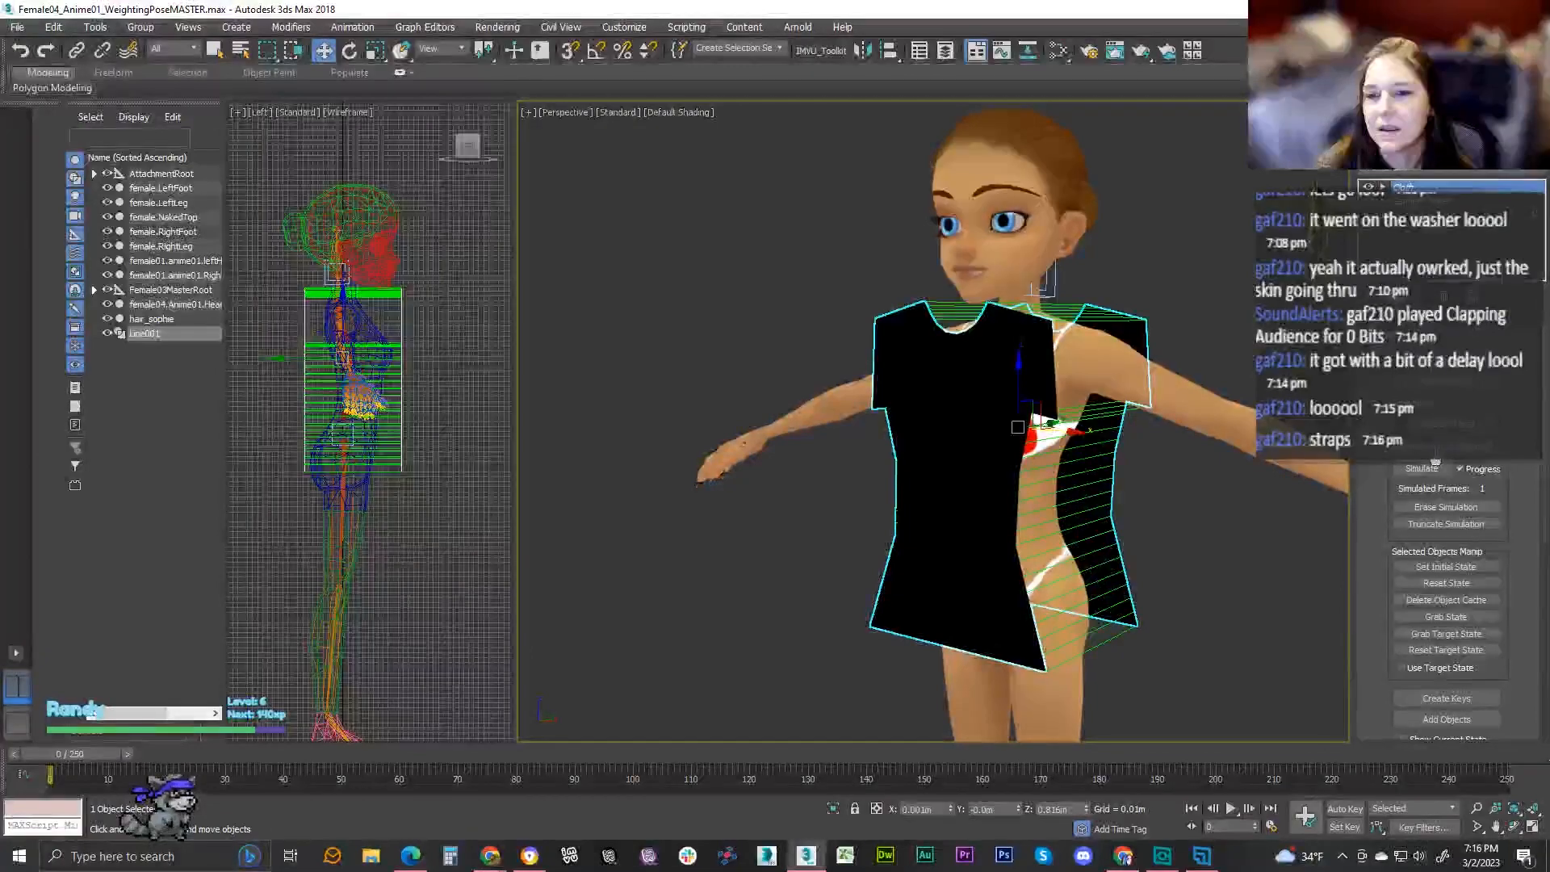
- Simulate the shirt with the Spandex preset, check the side opening and undo the simulation
left_click(1439, 458)
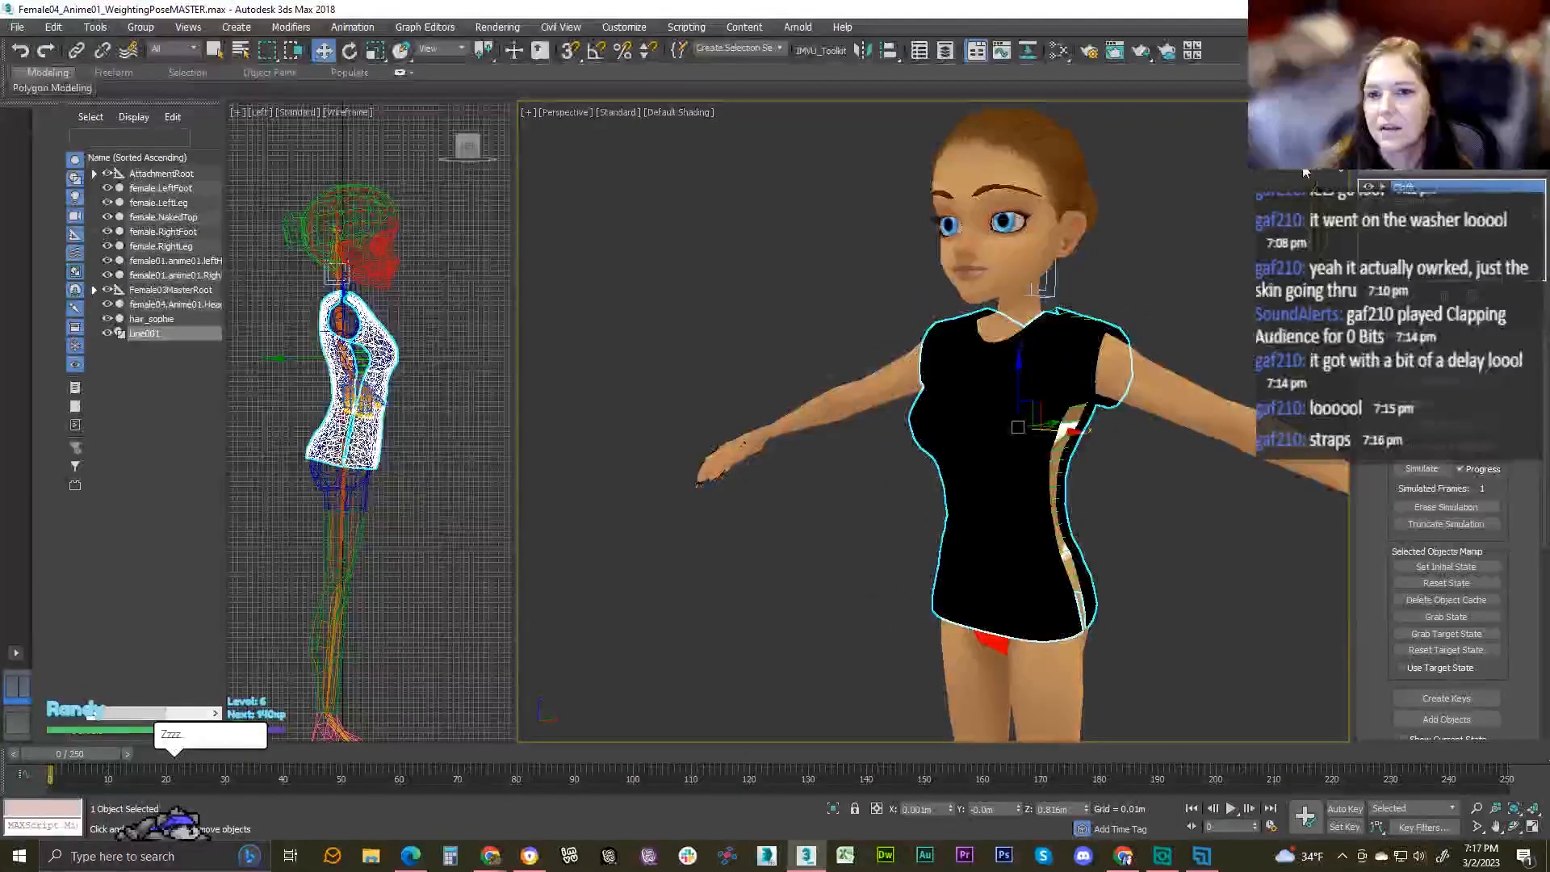
middle_click_drag(936, 157, 549, 162, "alt")
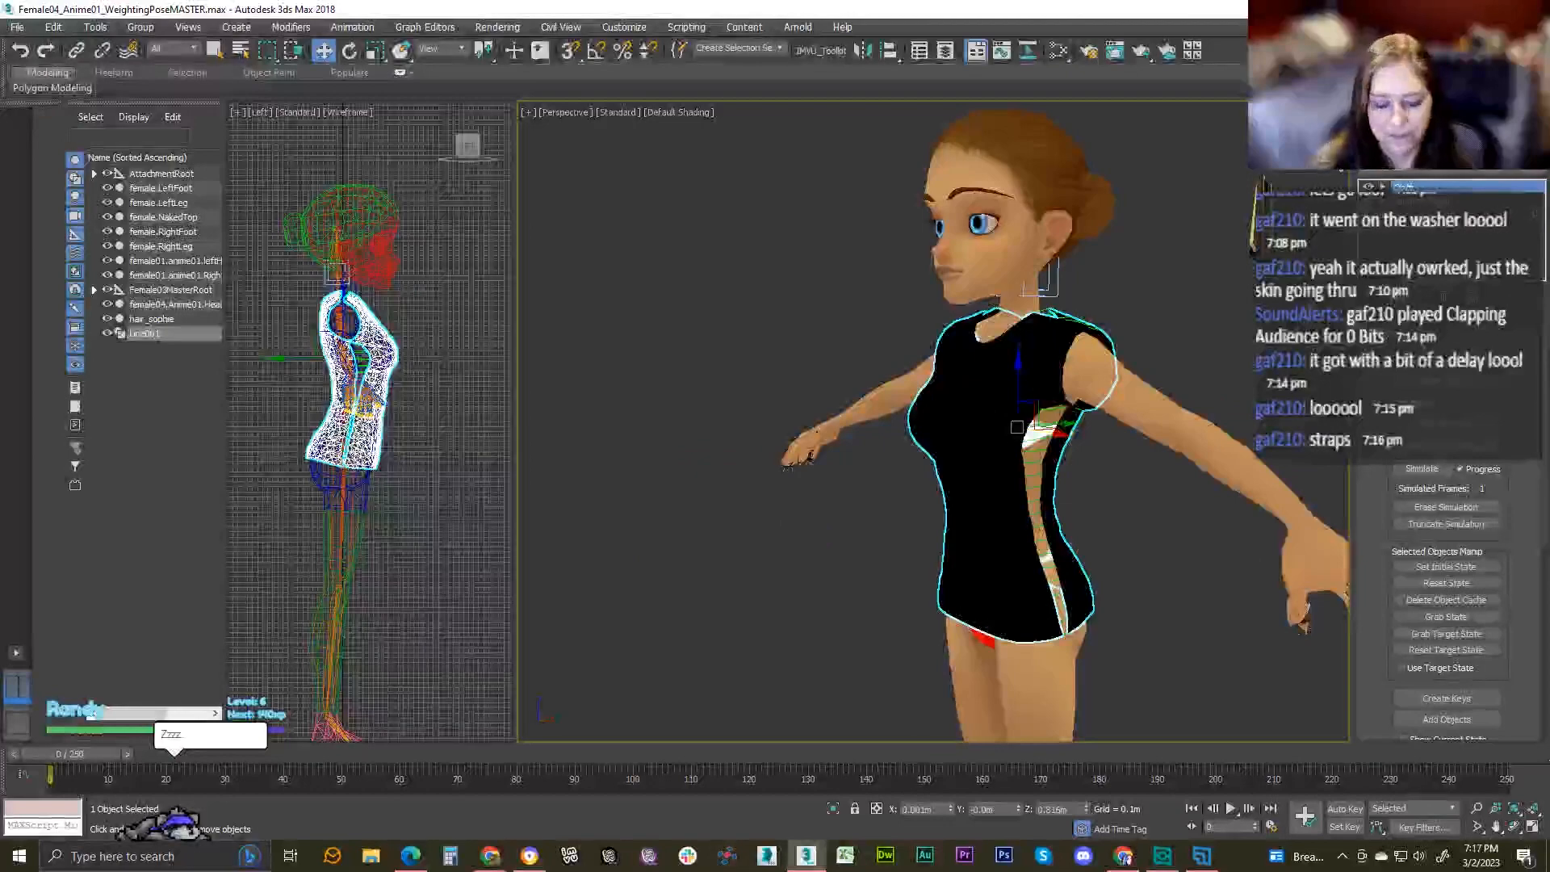
key("ctrl+z")
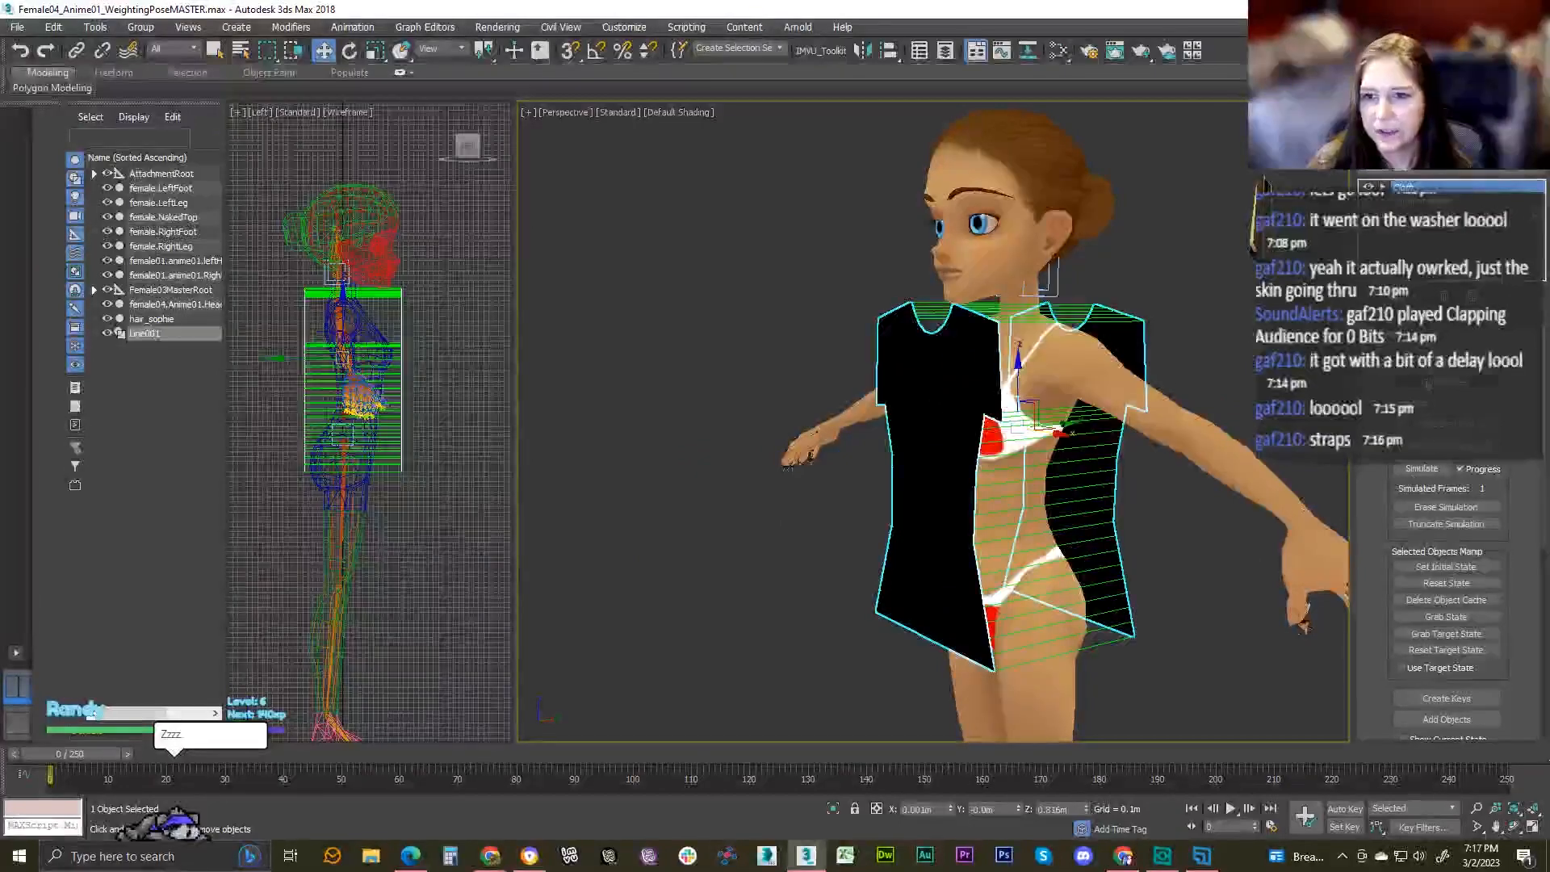
- Apply the Rubber preset to Line001 in Object Properties and simulate the shirt with it
left_click(1263, 184)
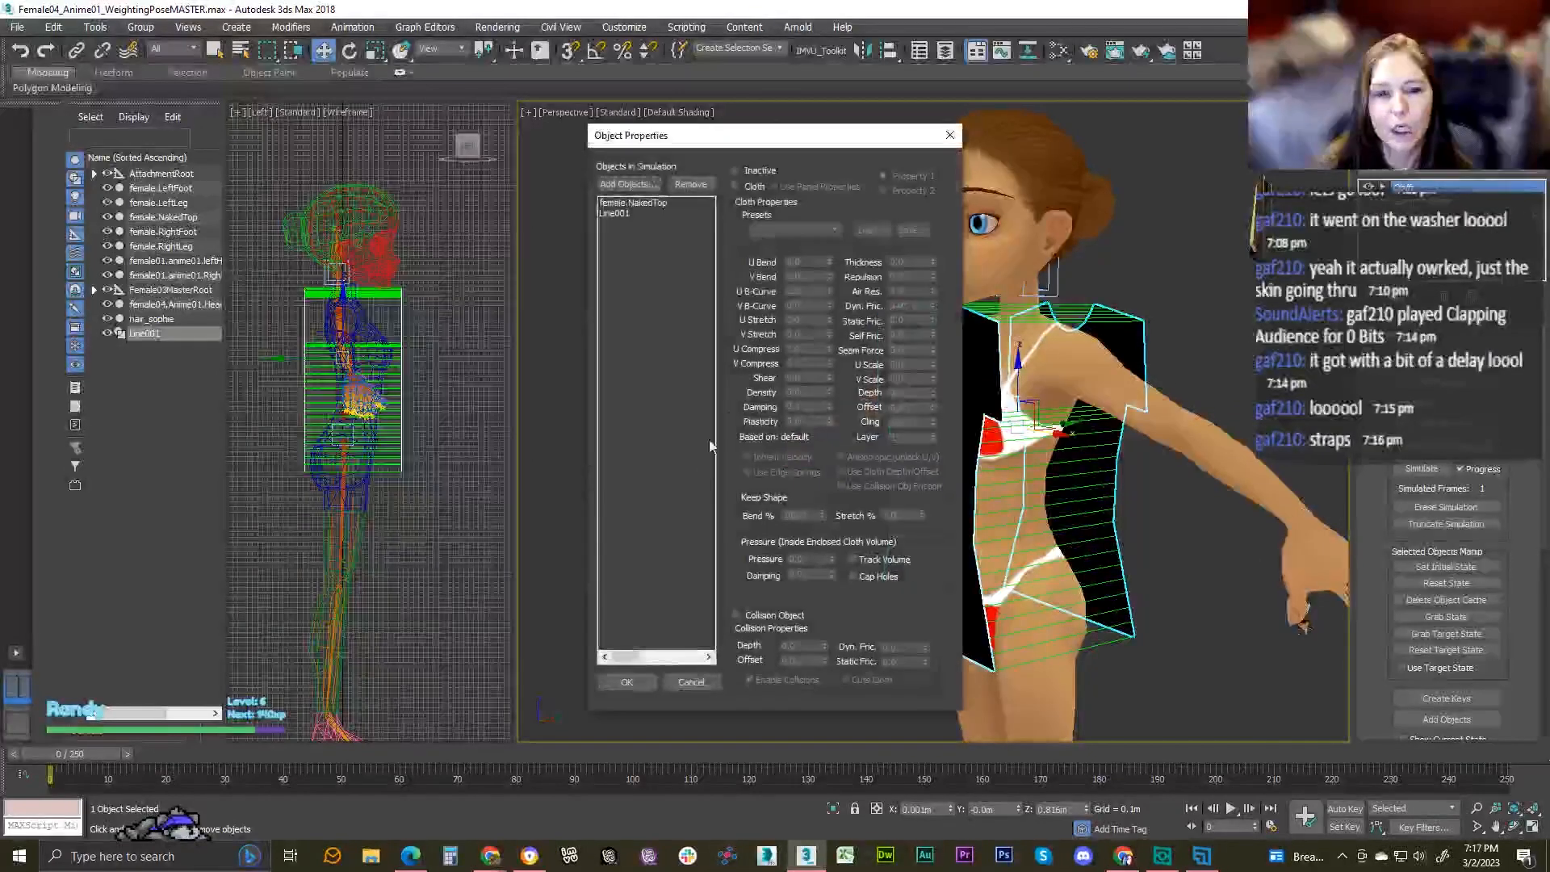
left_click(620, 213)
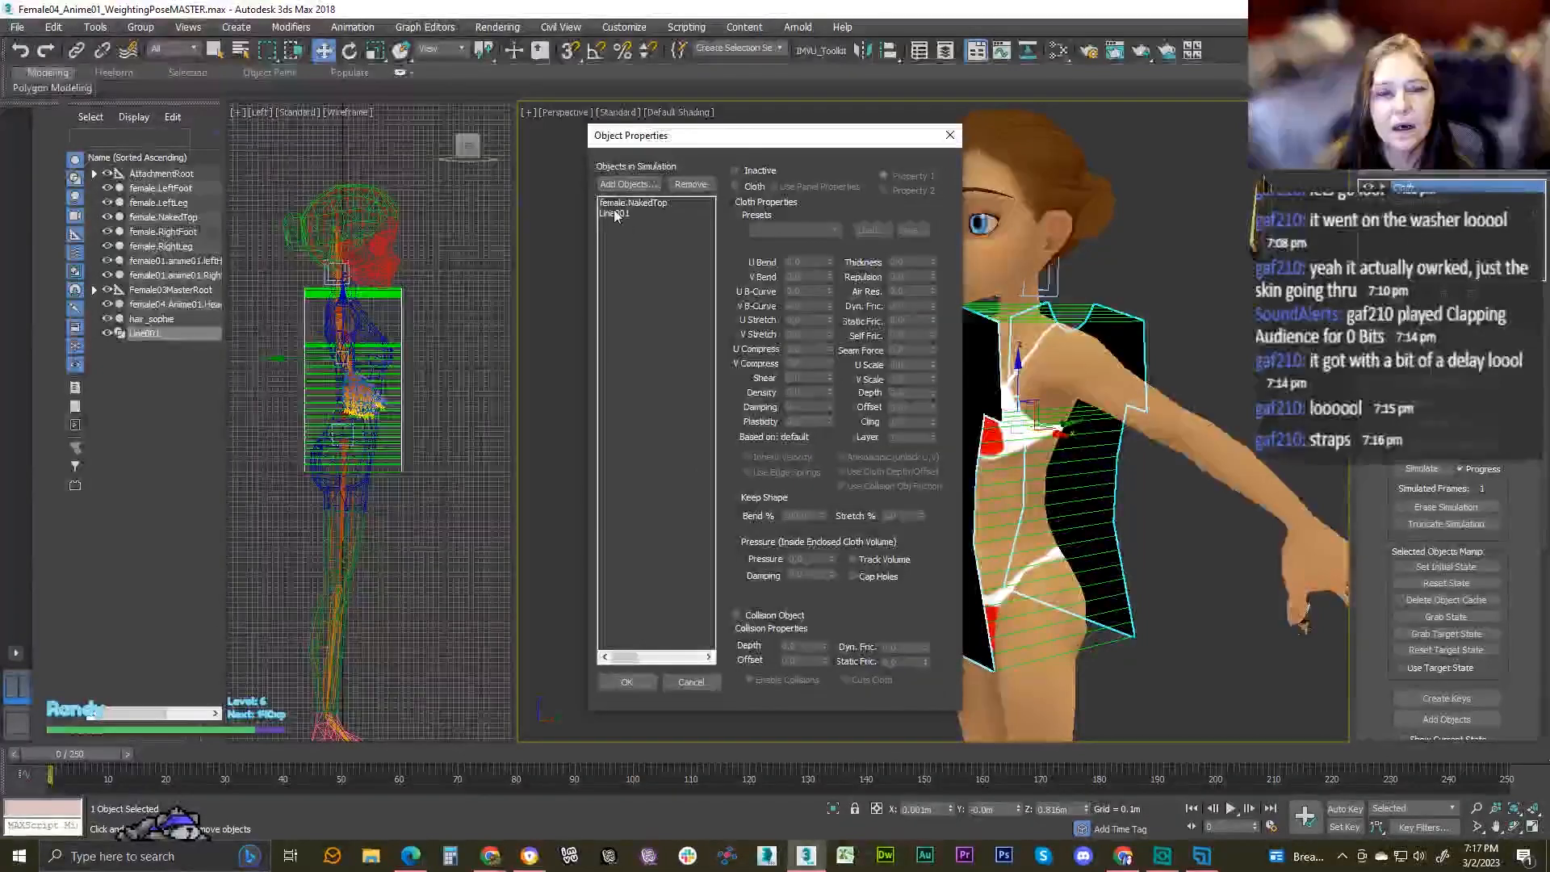
left_click(822, 230)
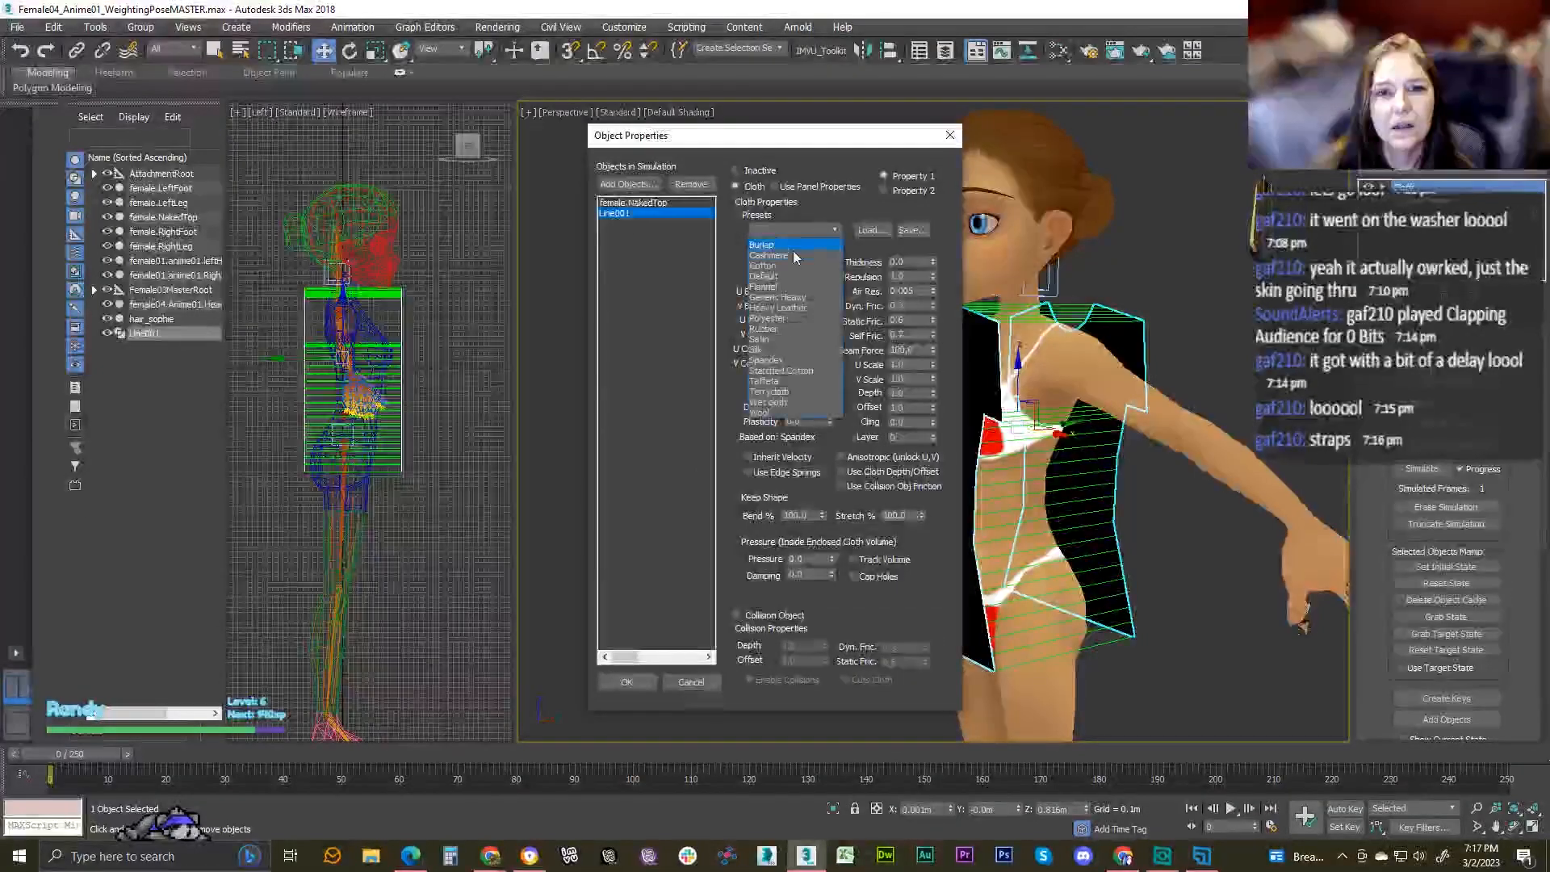
left_click(778, 329)
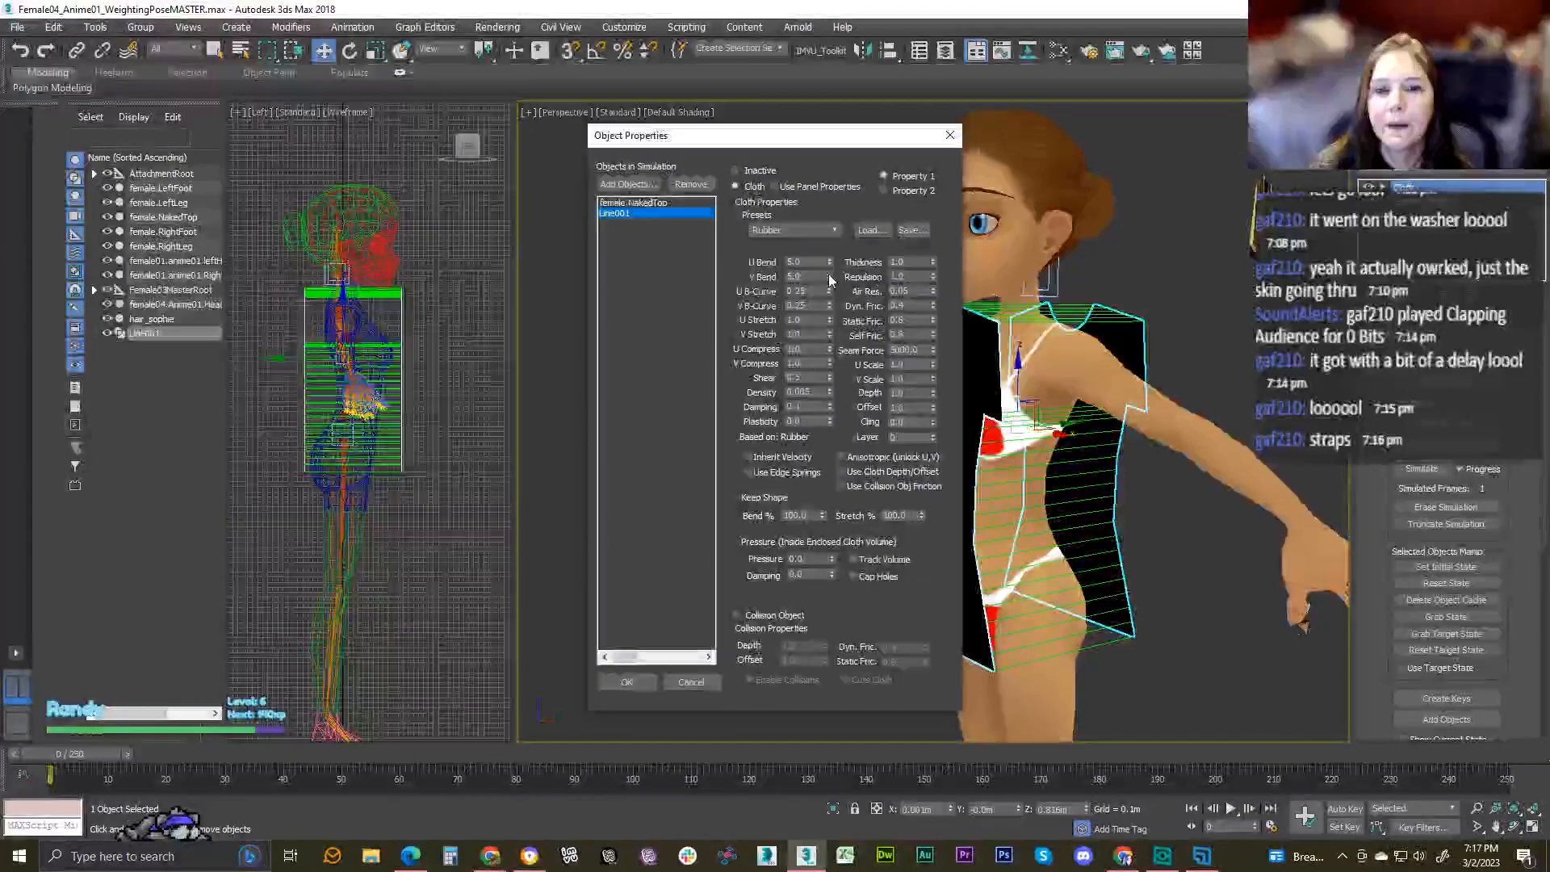
left_click(626, 681)
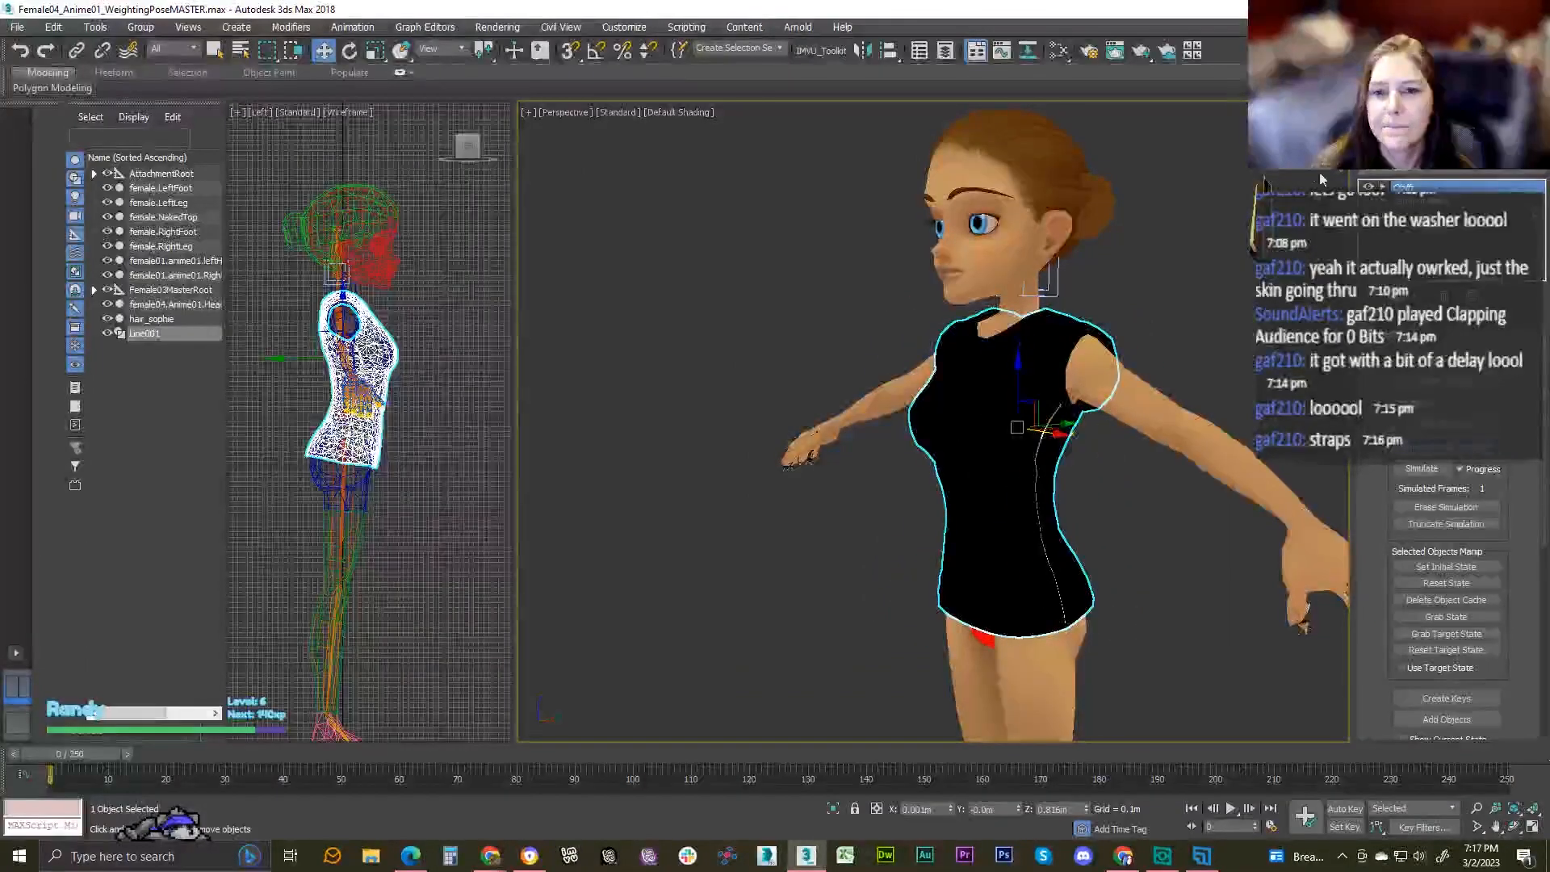
- Examine the Rubber shirt's side seam up close for a gap between the front and back panels
mouse_move(888, 419)
middle_mouse_down("alt")
mouse_move(1105, 416)
mouse_move(832, 424)
mouse_move(891, 423)
middle_mouse_up("alt")
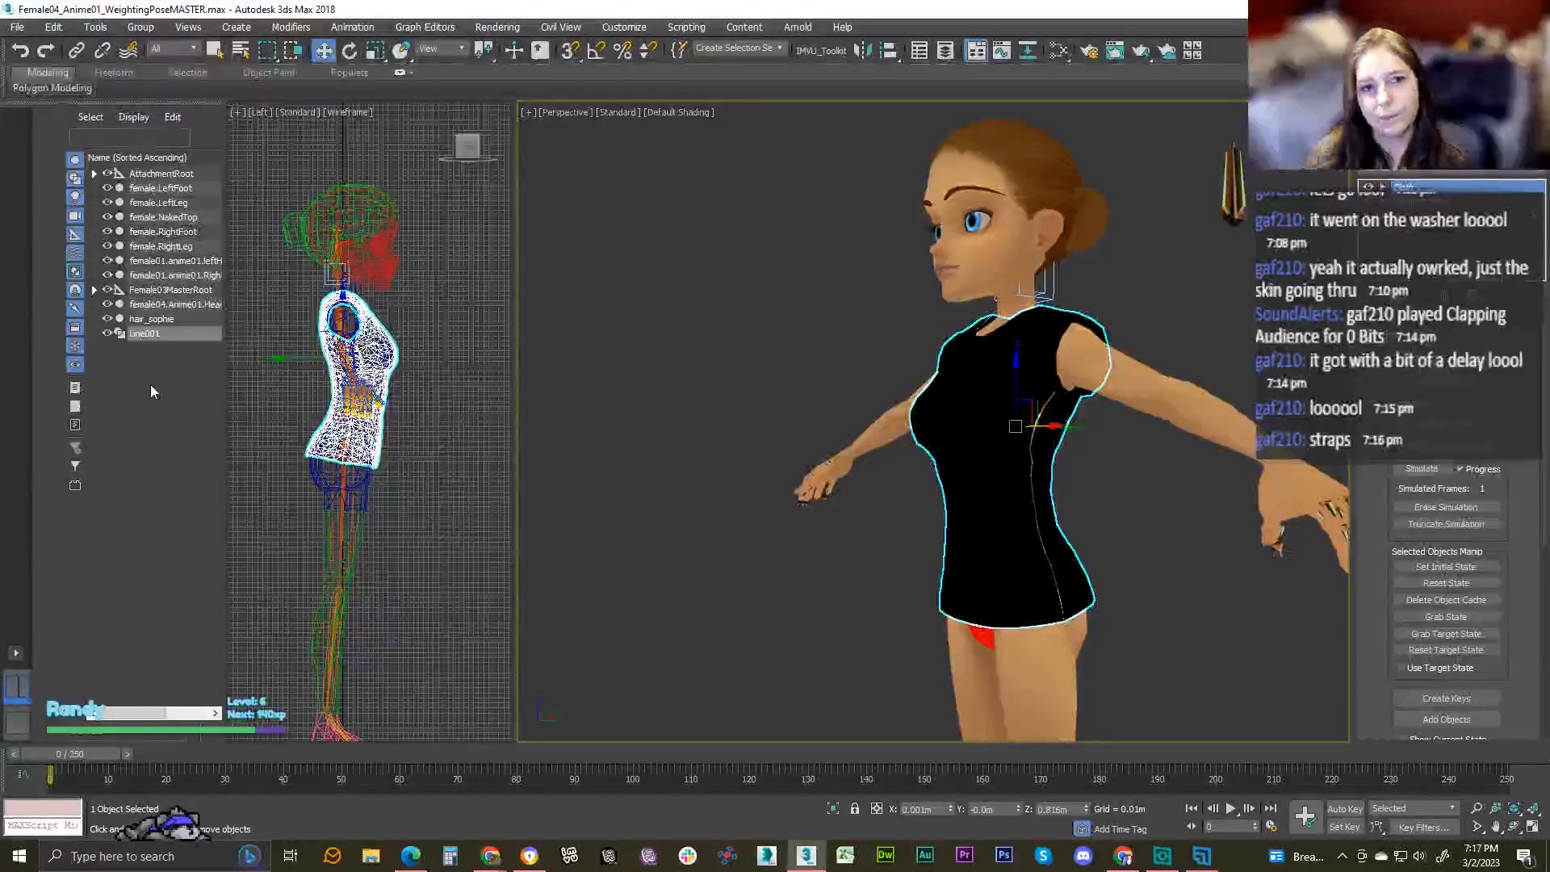
scroll(342, 359, "up", 4)
scroll(361, 401, "up", 3)
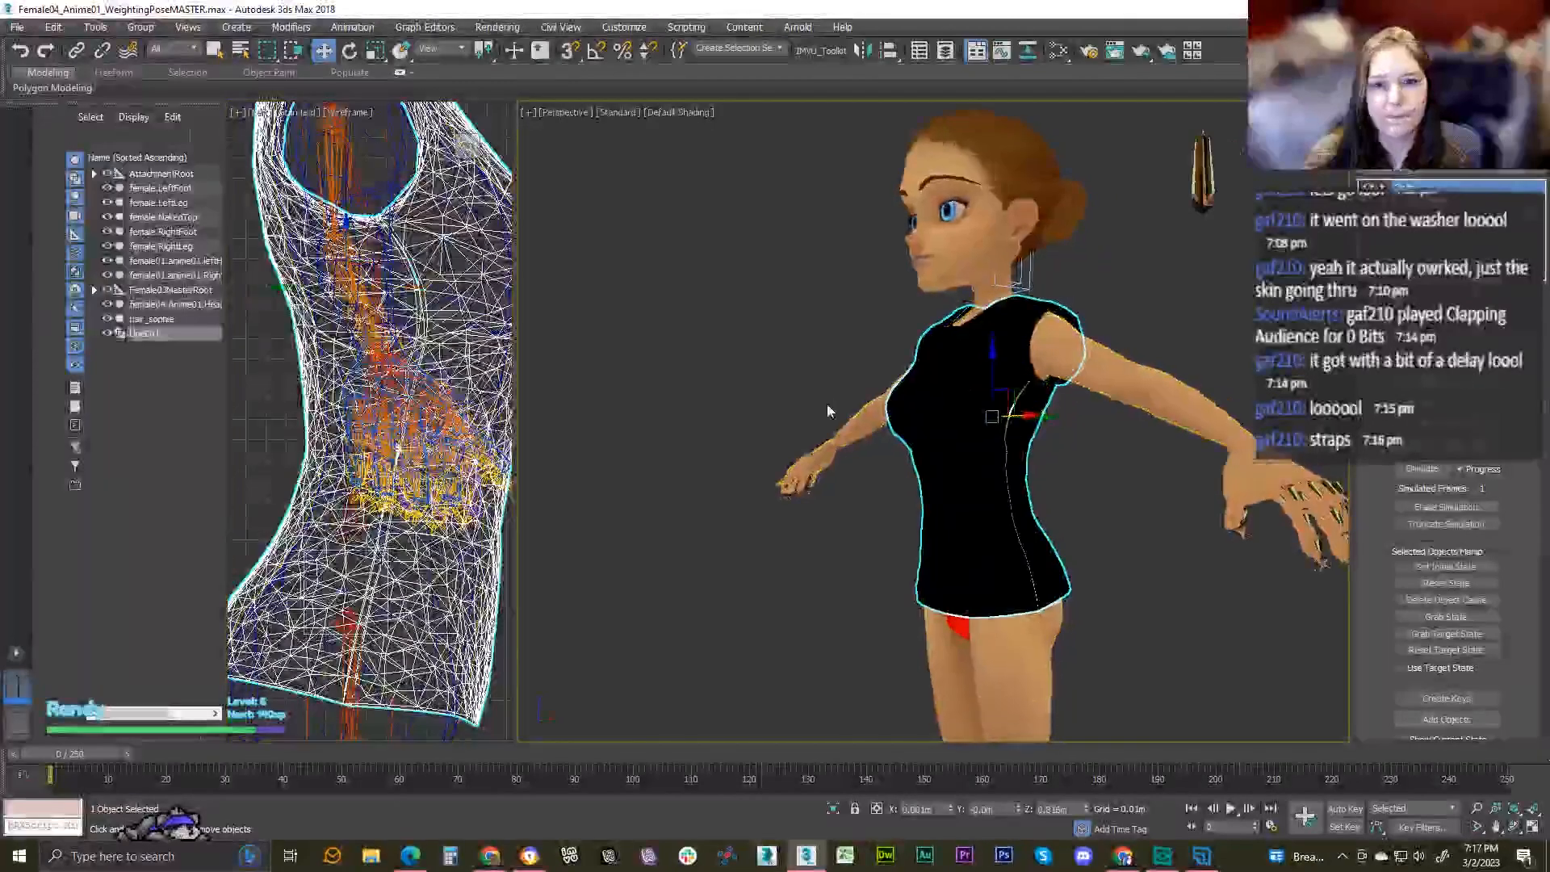
scroll(827, 403, "up", 5)
scroll(862, 454, "up", 3)
scroll(833, 452, "down", 2)
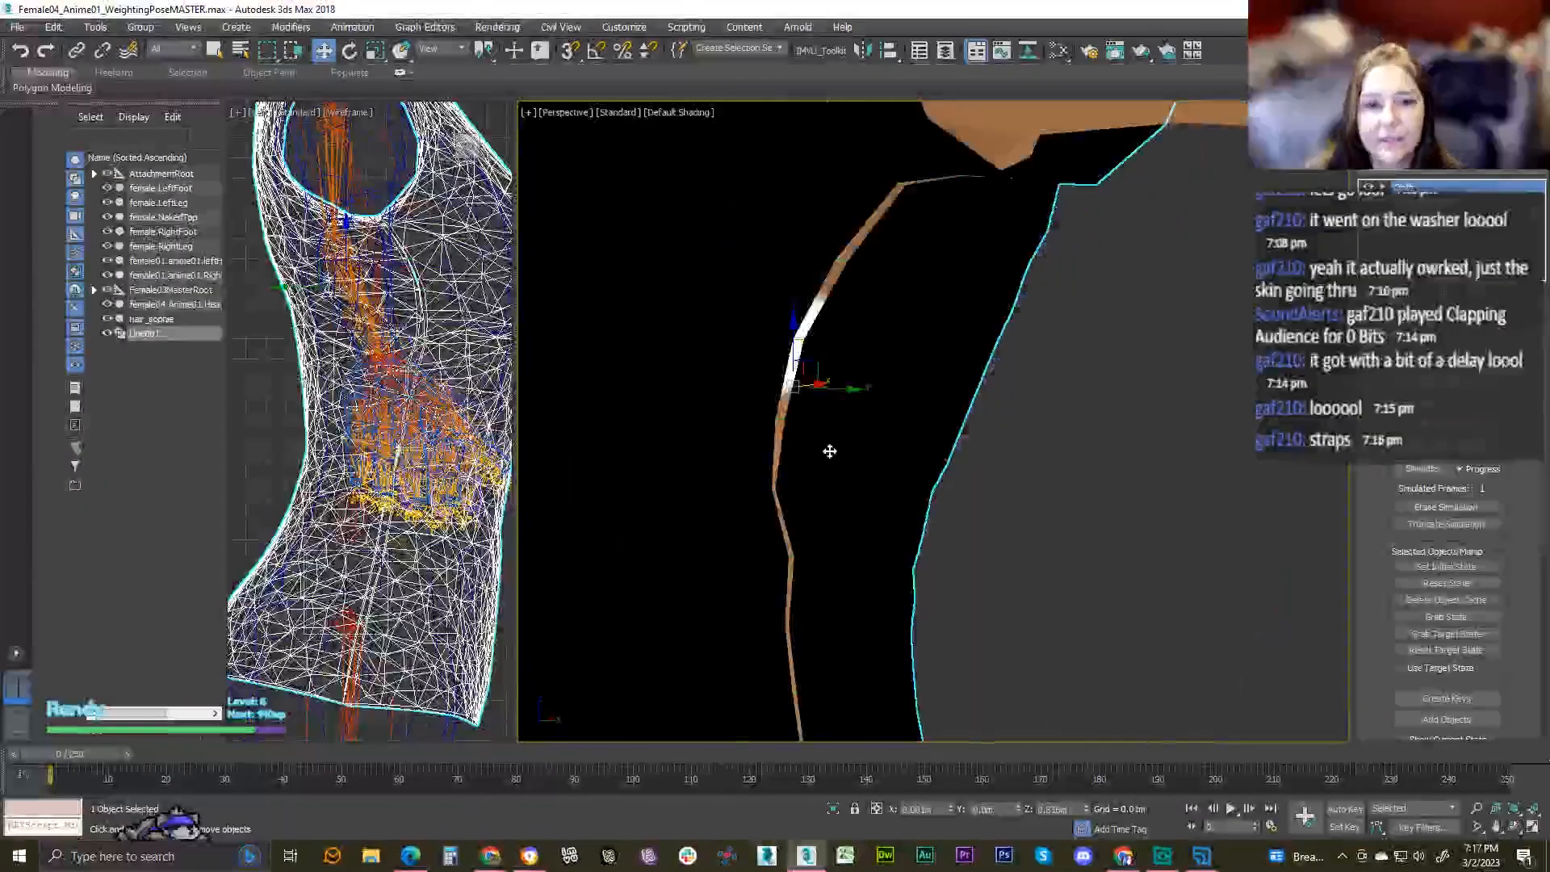
- Examine the simulated shirt's side seam along its full length from the armhole down to the hem
middle_click_drag(823, 503, 847, 303)
scroll(828, 503, "down", 1)
scroll(875, 578, "down", 3)
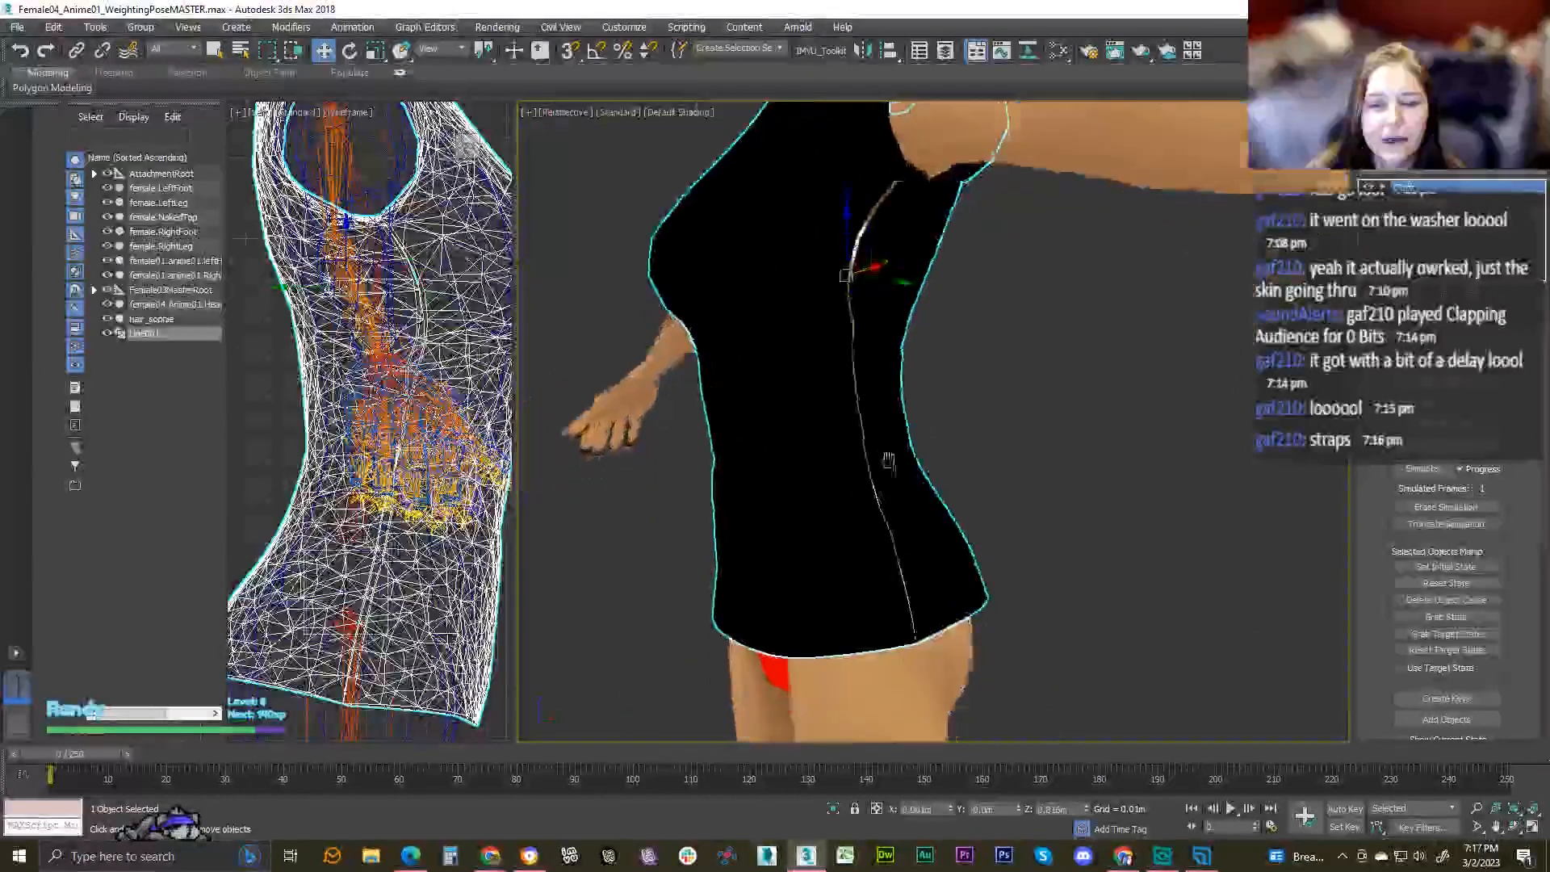
scroll(875, 536, "up", 3)
scroll(886, 565, "down", 1)
middle_click_drag(891, 598, 893, 554)
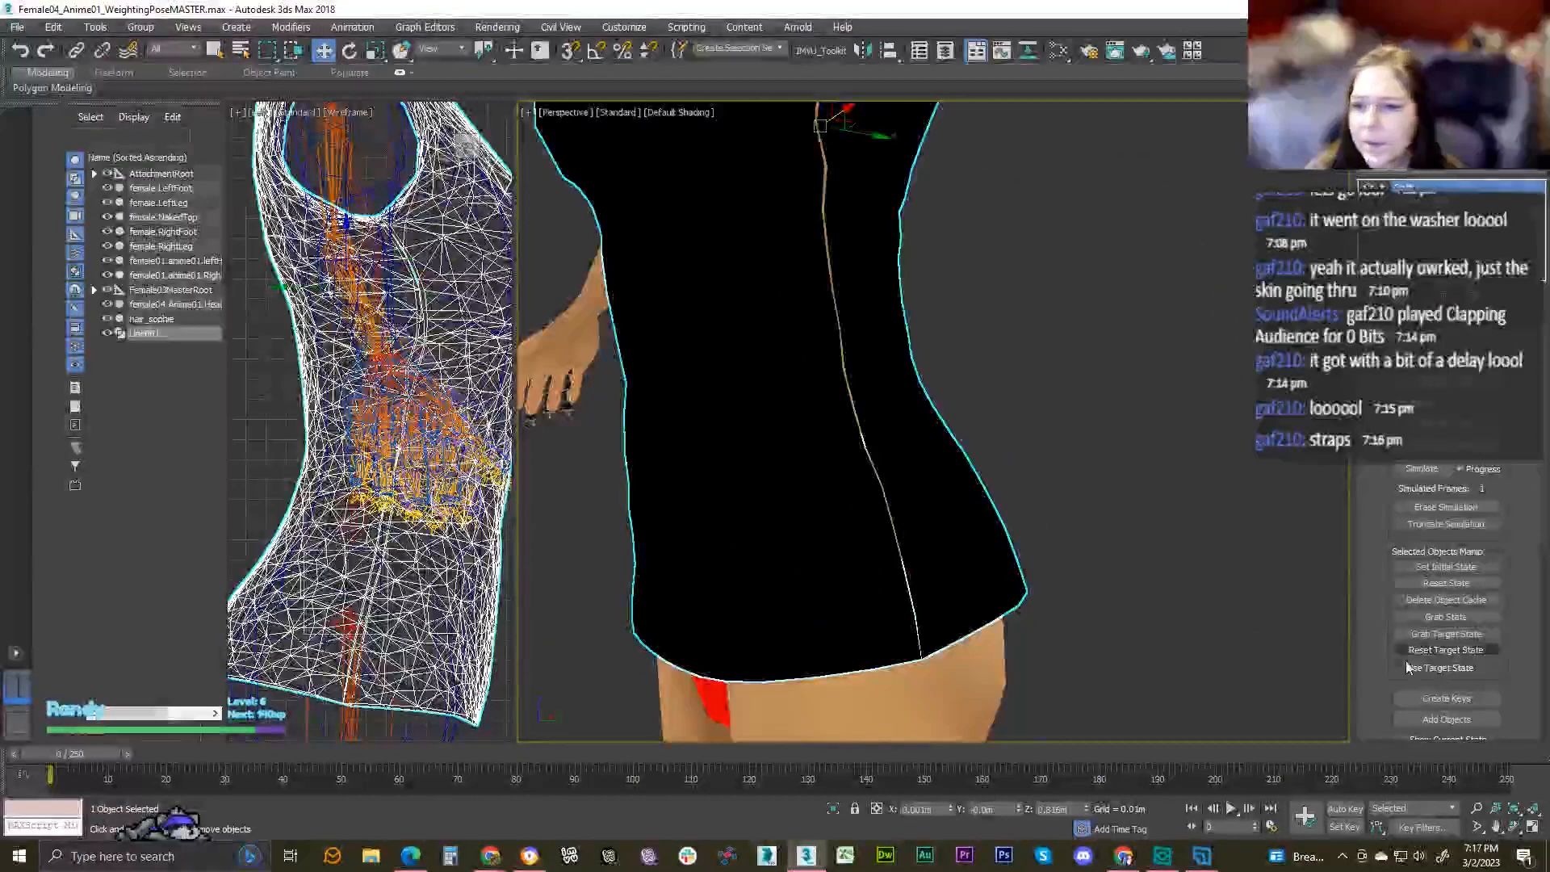
- Look through the Cloth modifier's object and simulation parameters for settings that affect the sewing springs and seam weld
left_click(1426, 618)
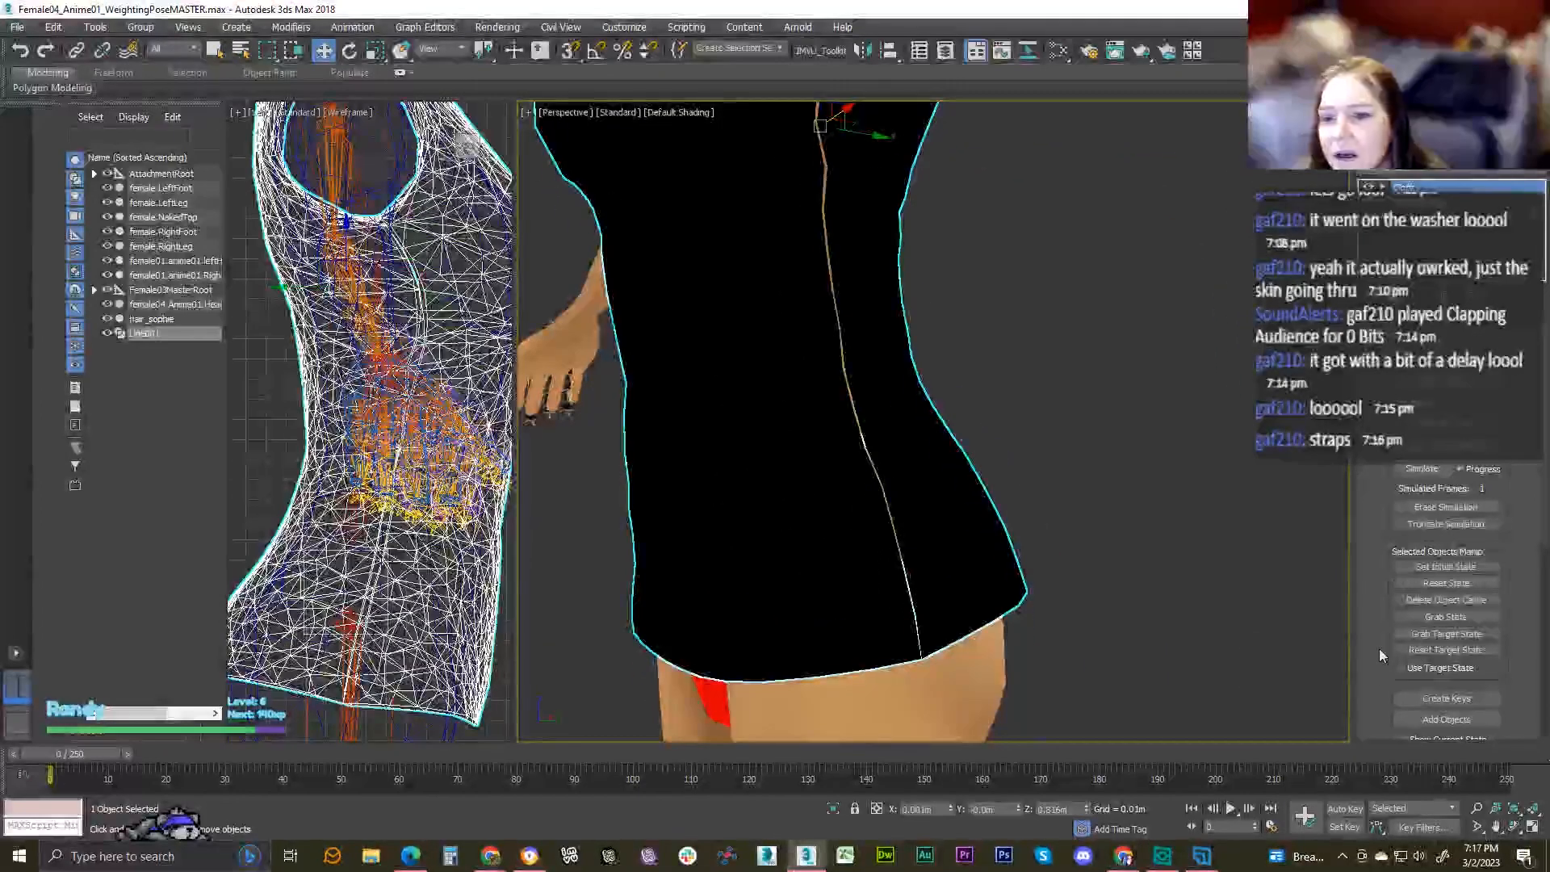
scroll(1364, 525, "down", 5)
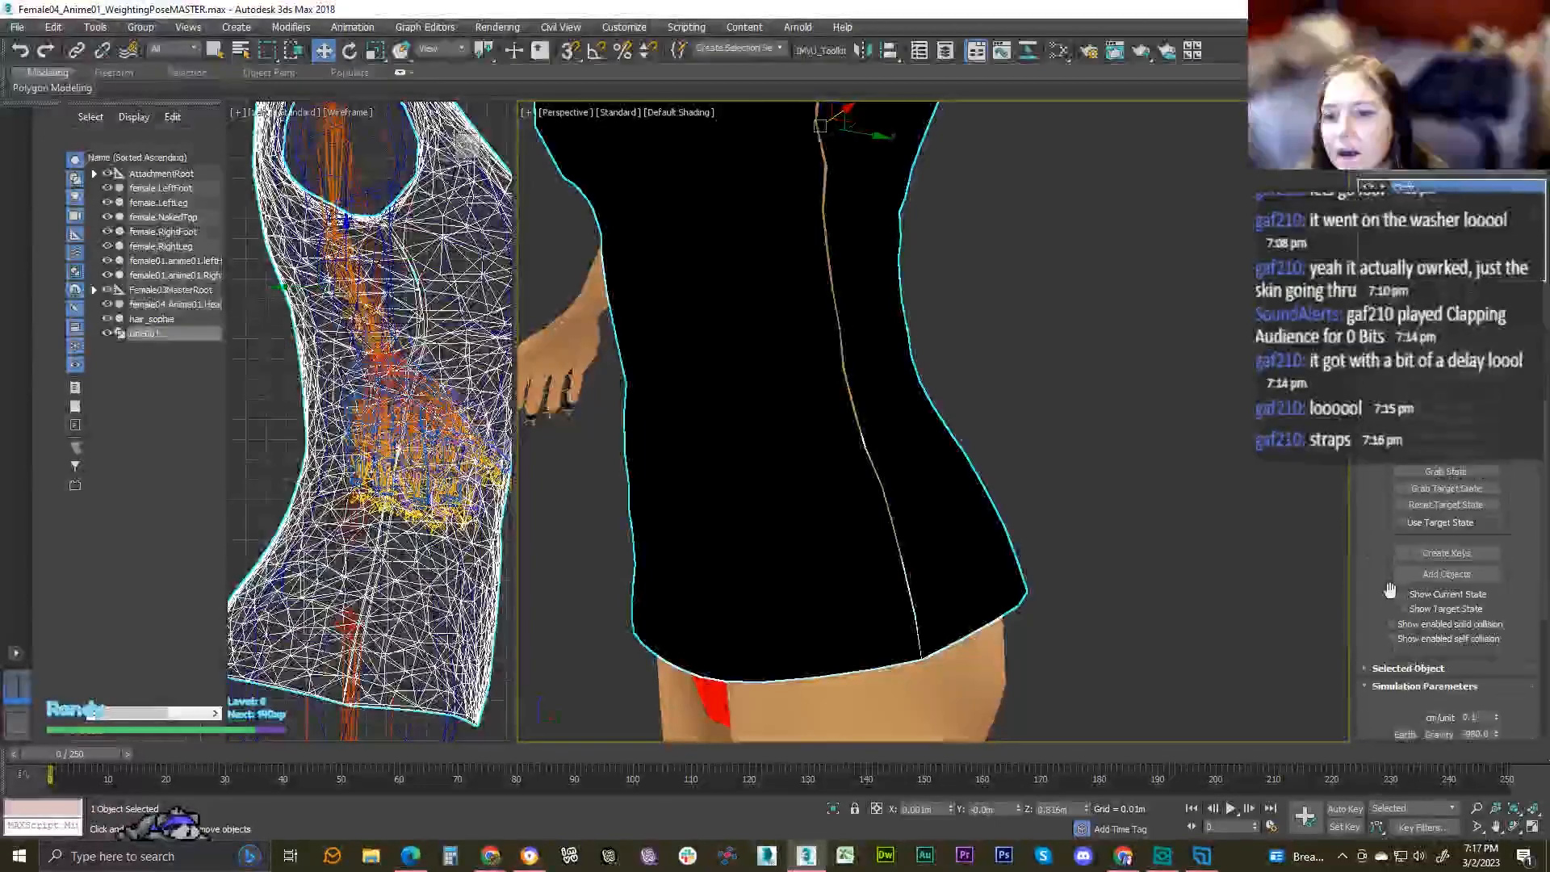
scroll(1392, 602, "down", 3)
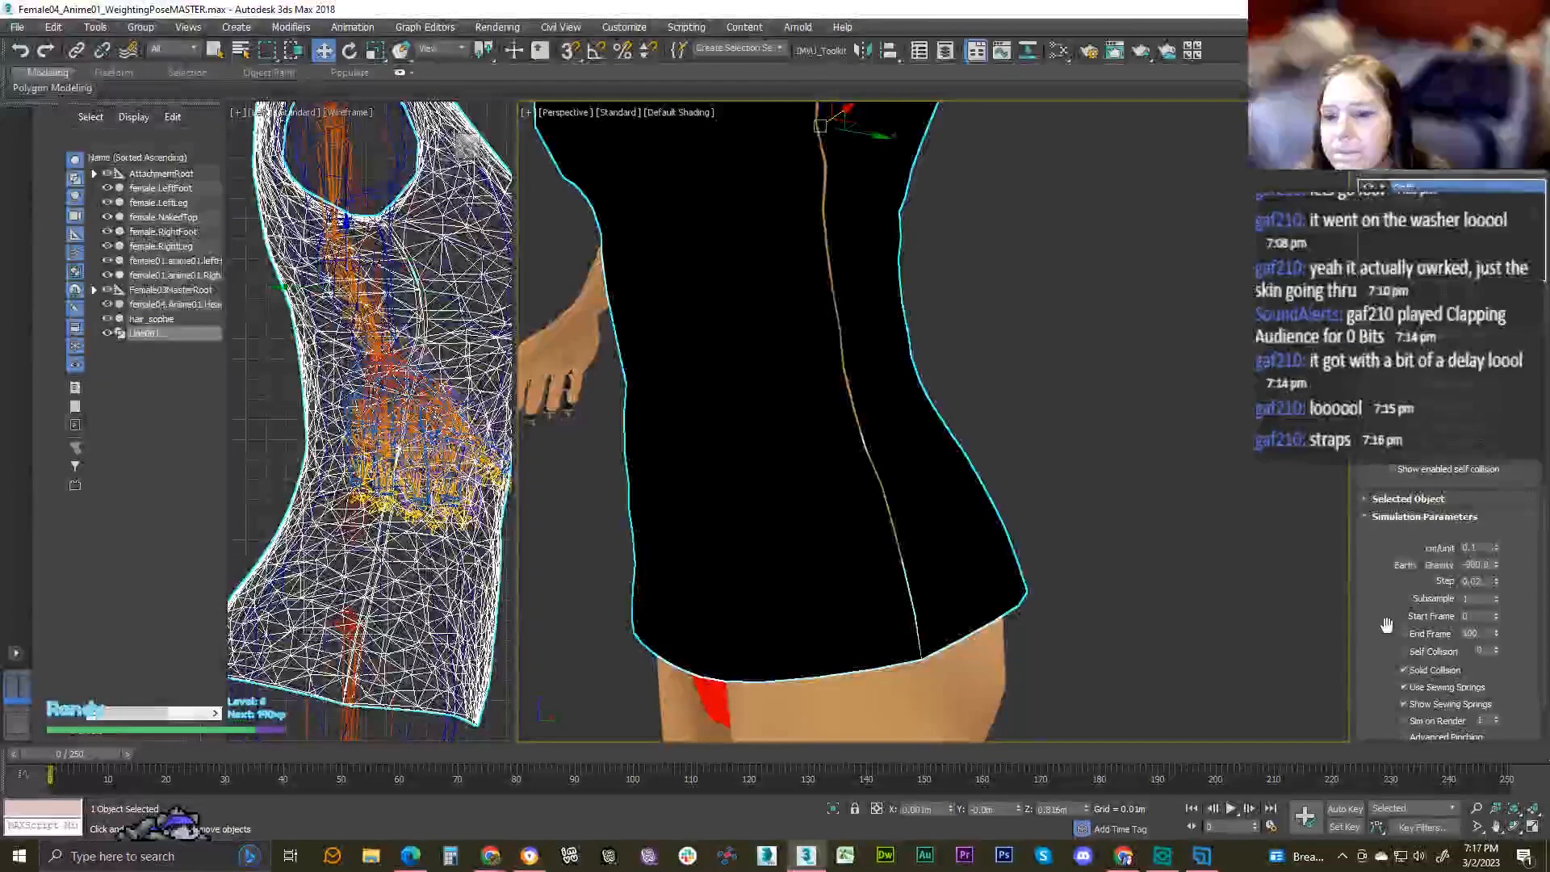
scroll(1386, 625, "down", 2)
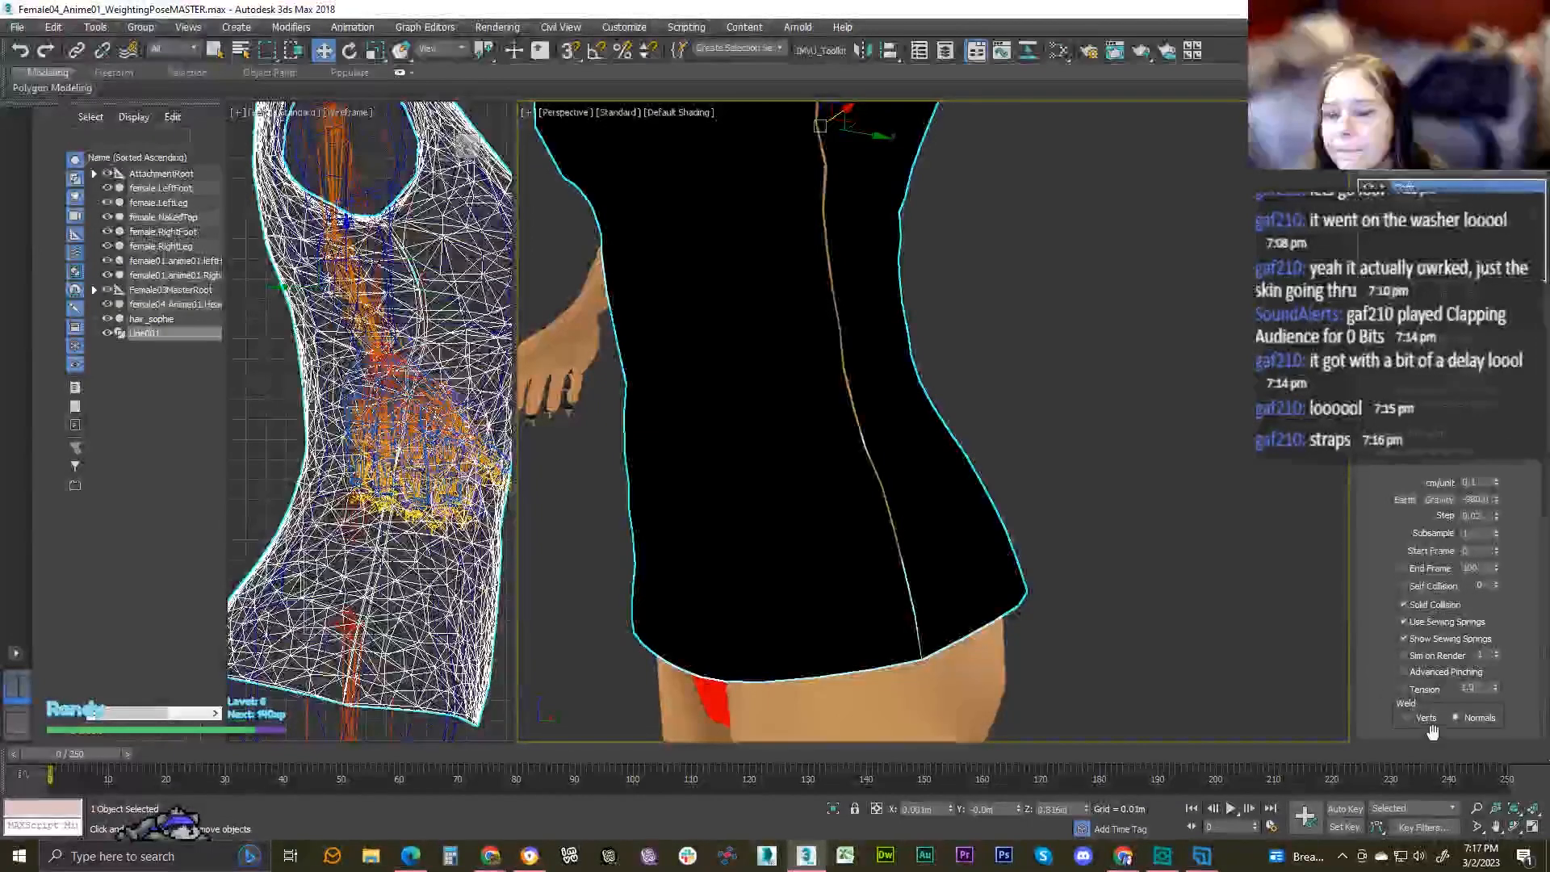
scroll(1386, 661, "up", 8)
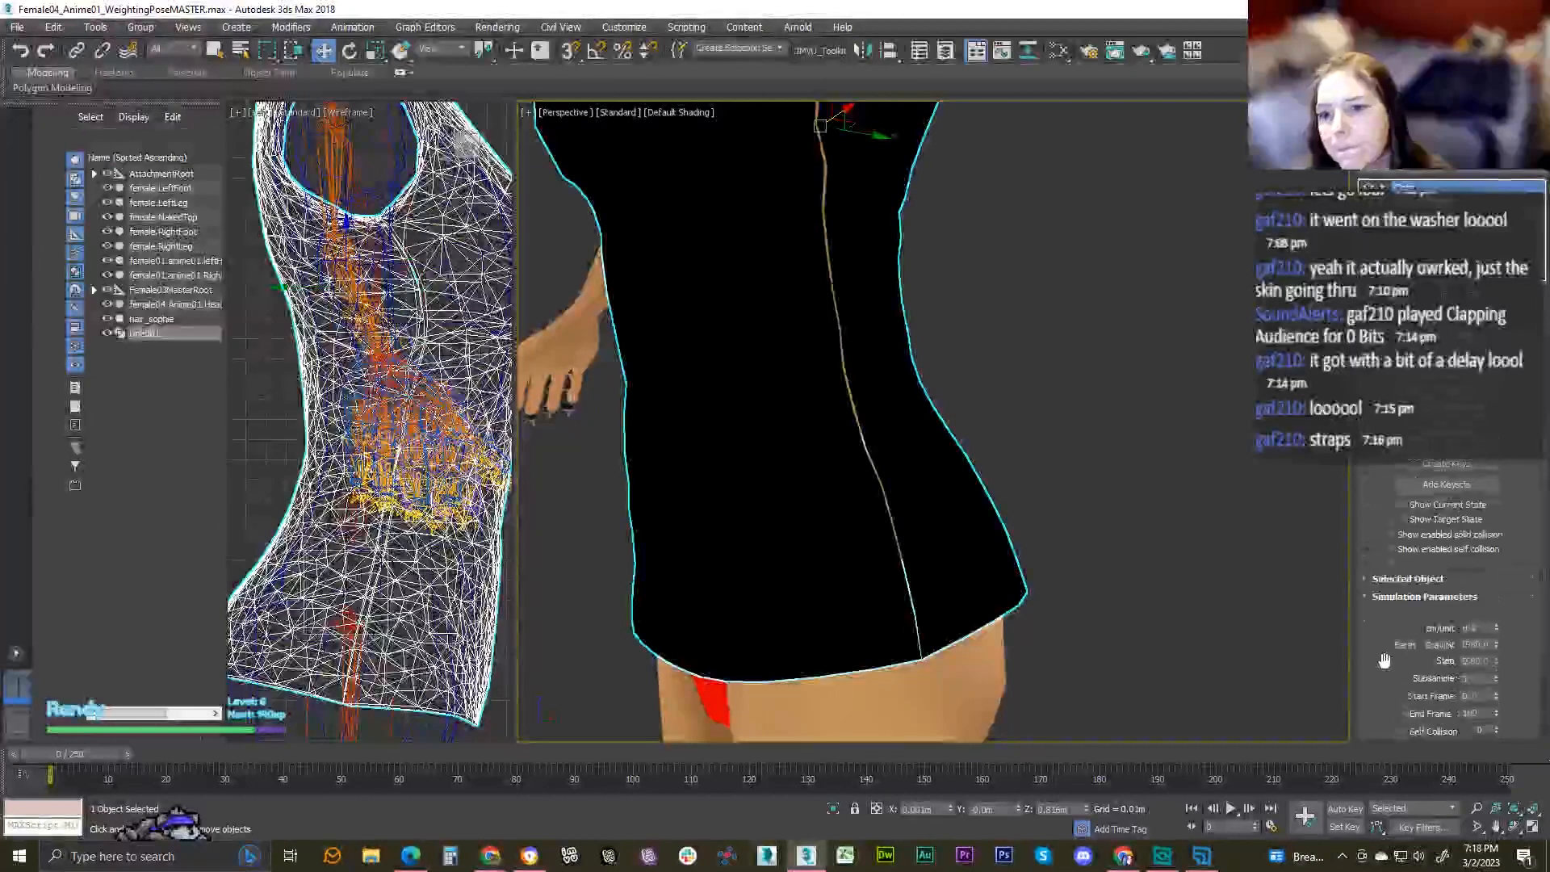
scroll(1384, 660, "up", 4)
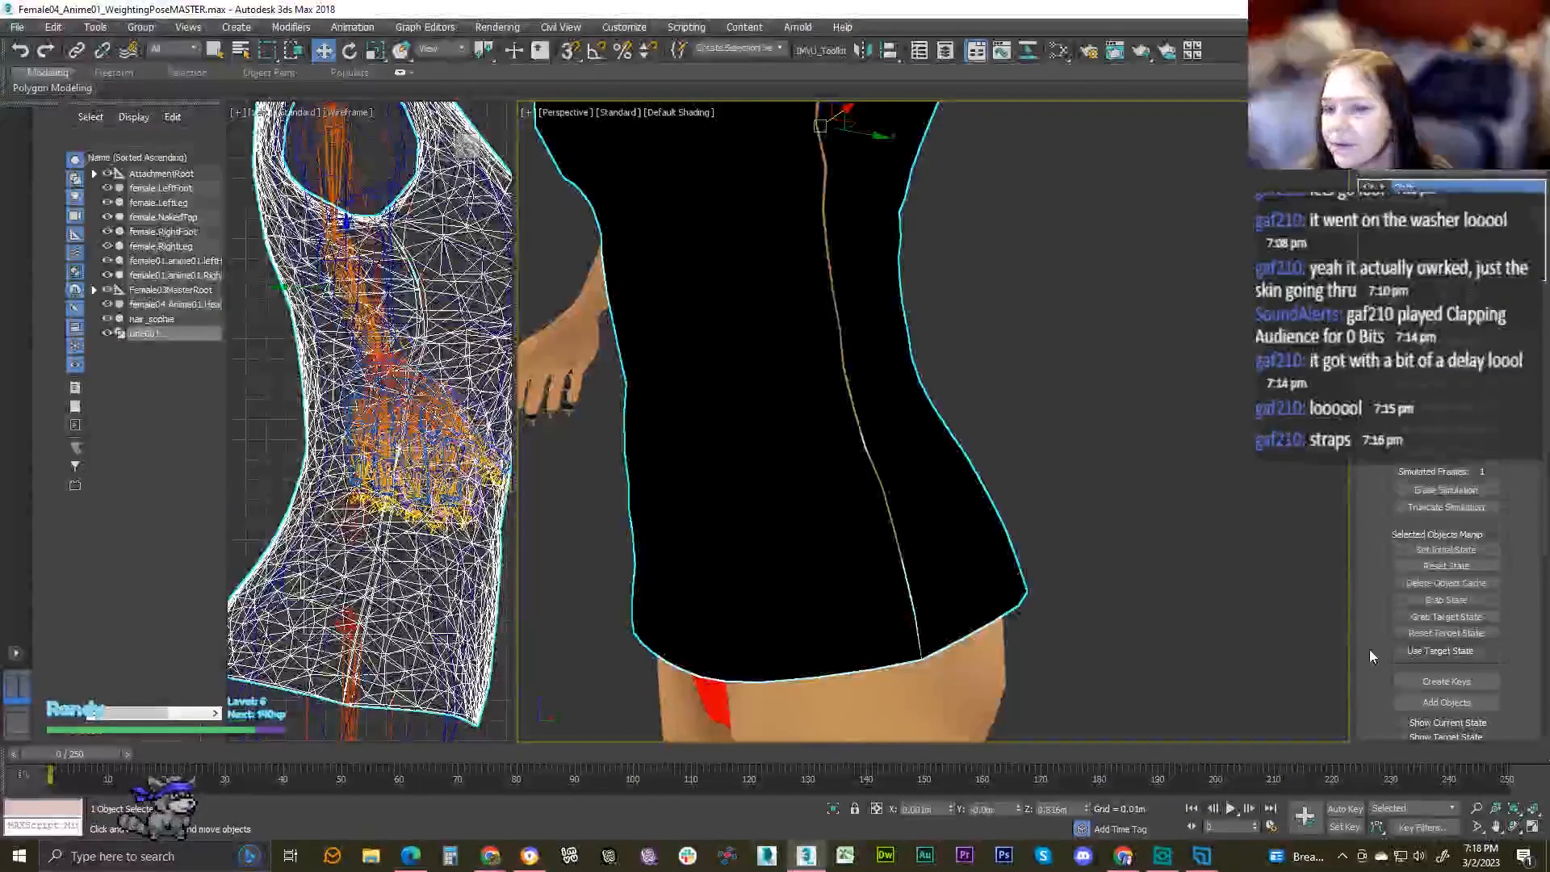
scroll(1369, 652, "up", 1)
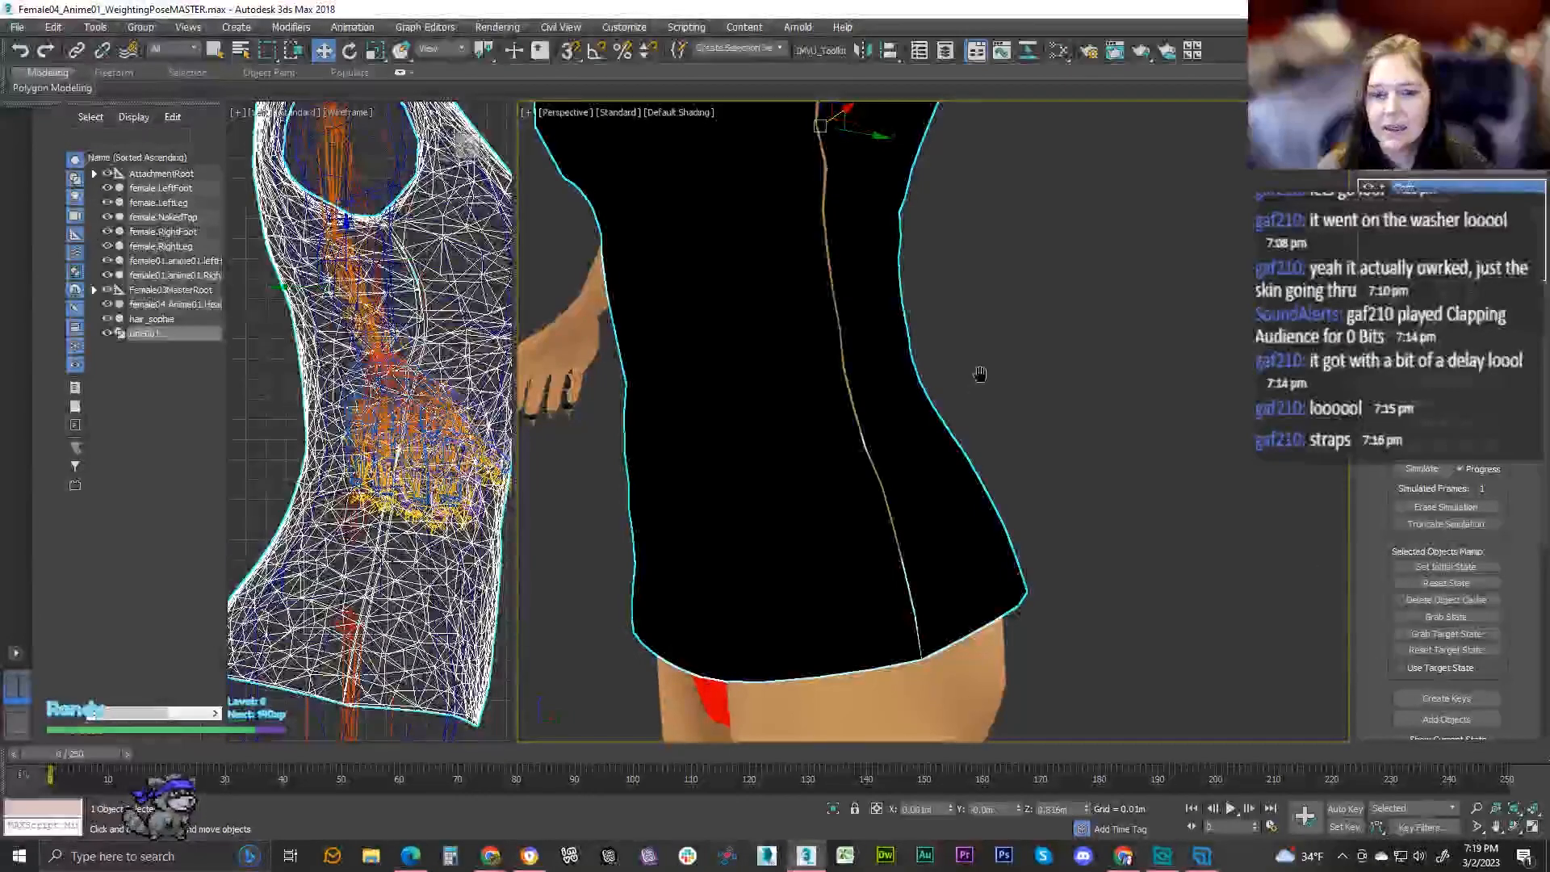
- Undo the Rubber simulation and show the unsewn shirt panels with the whole avatar in the front view
middle_click_drag(979, 374, 860, 419)
scroll(975, 646, "down", 4)
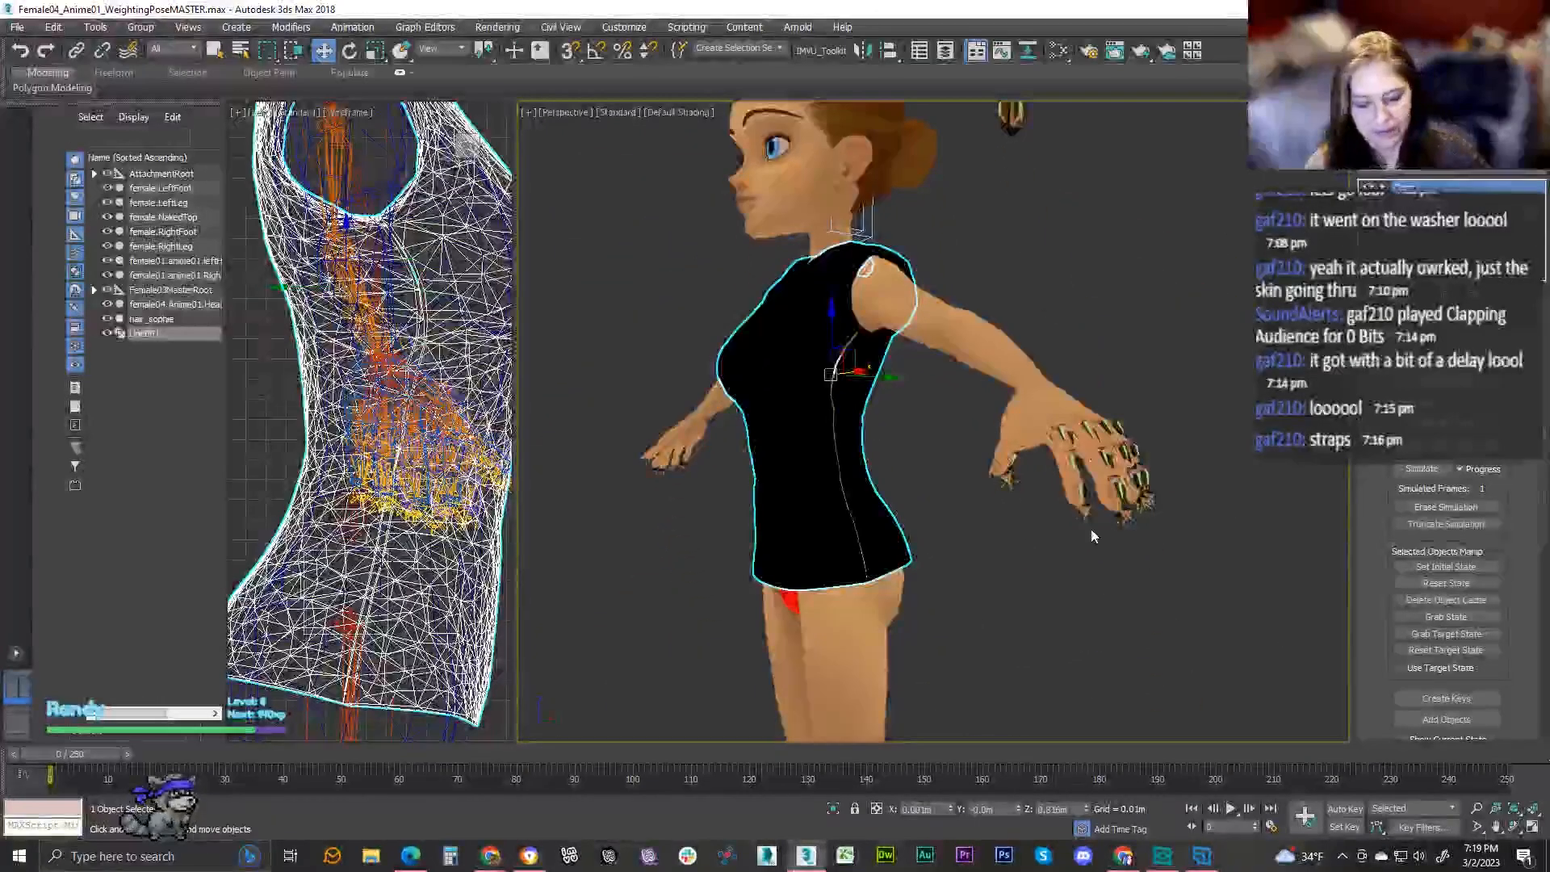
key("ctrl+z")
key("ctrl+y")
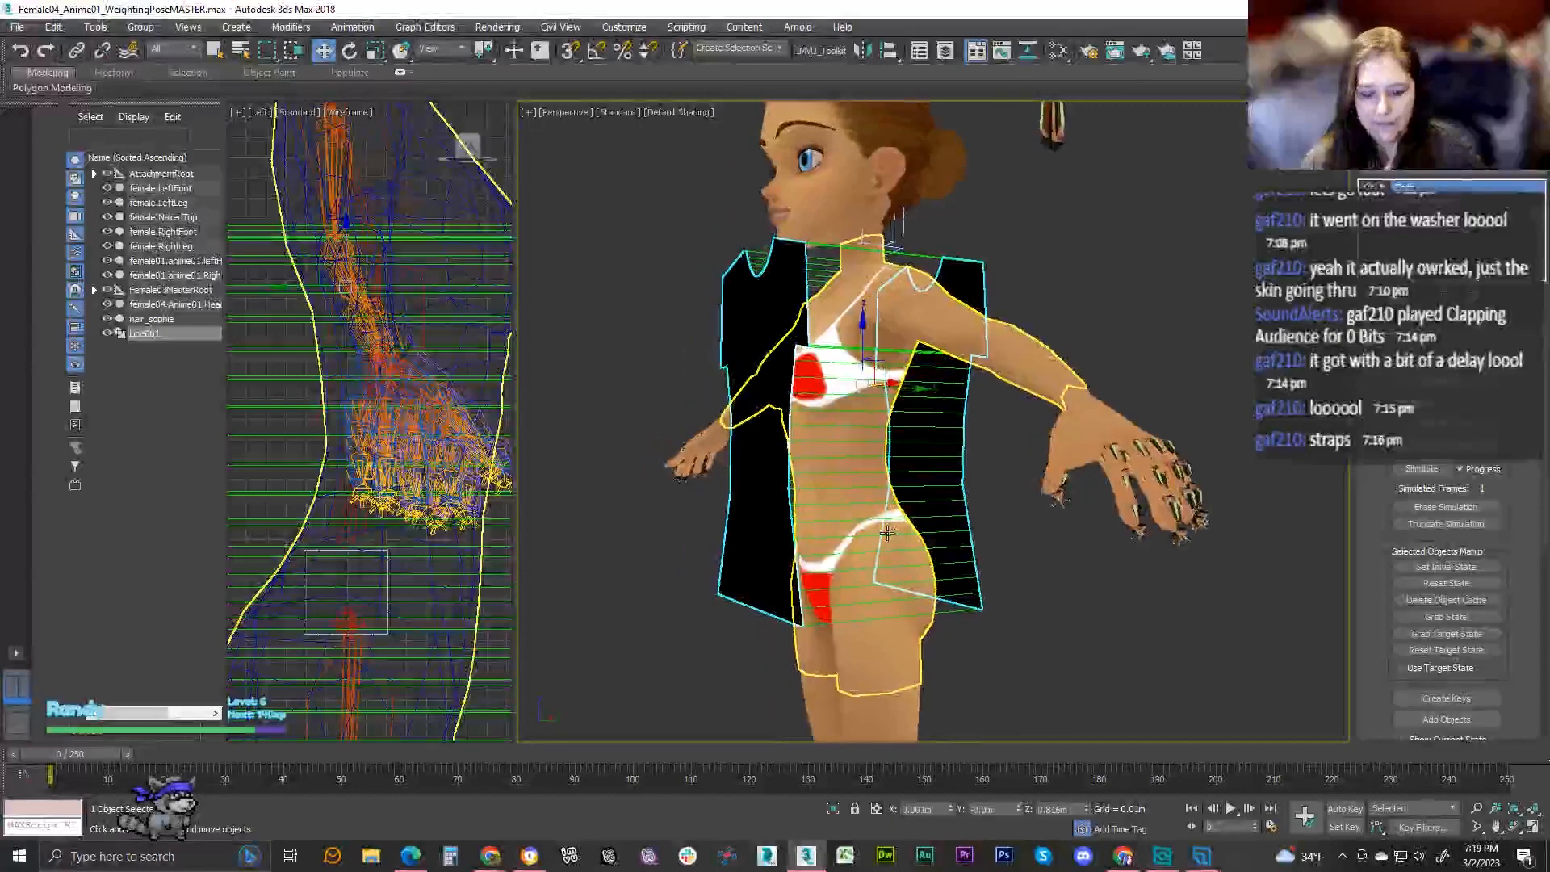
key("f")
scroll(875, 538, "down", 5)
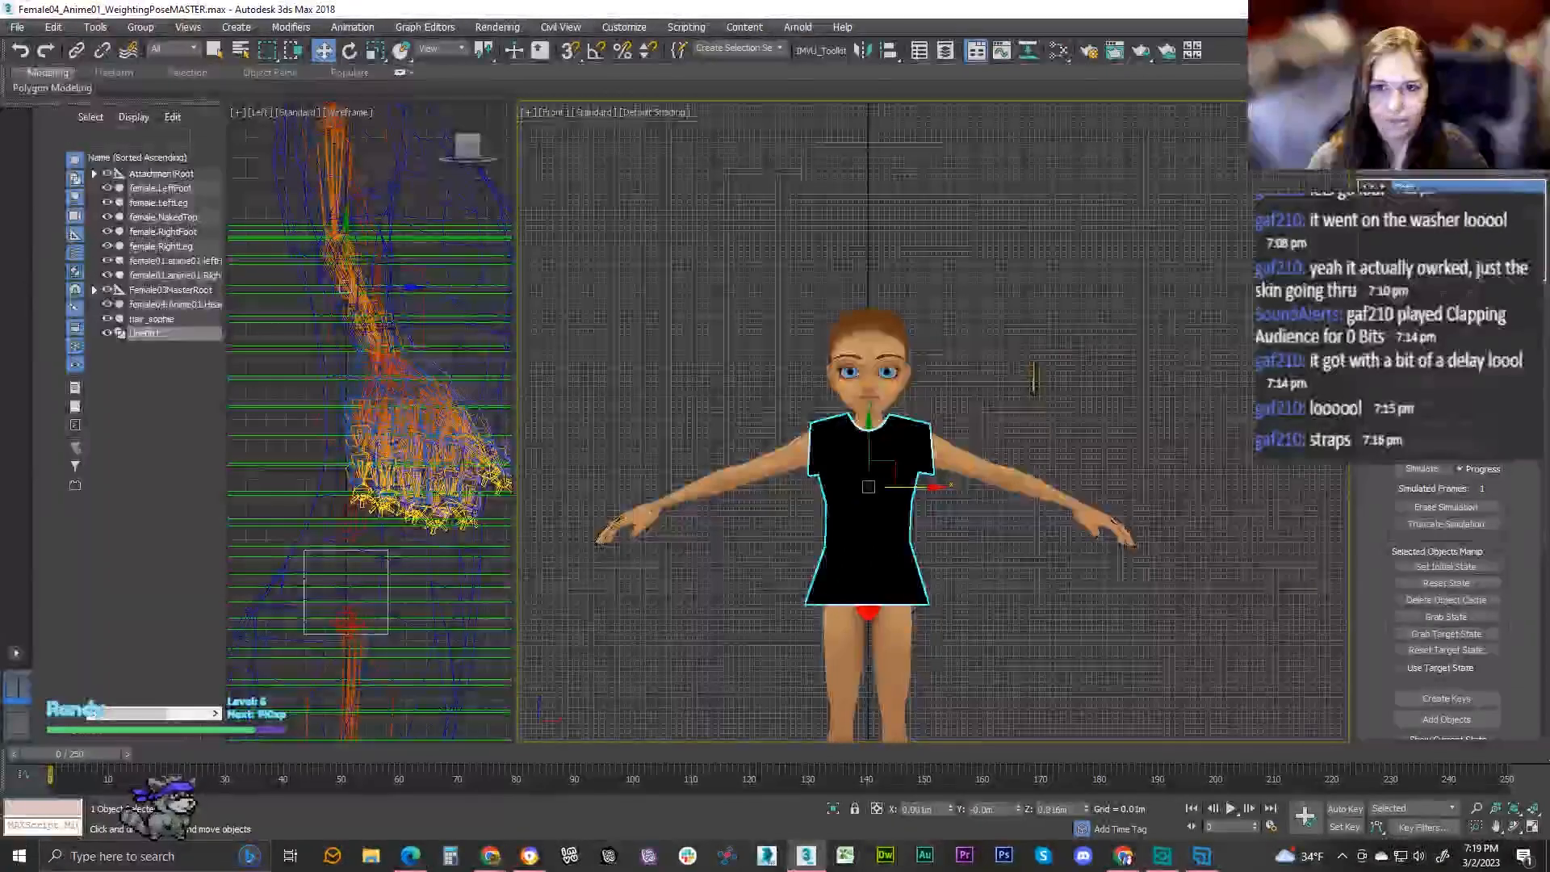
left_click(1404, 226)
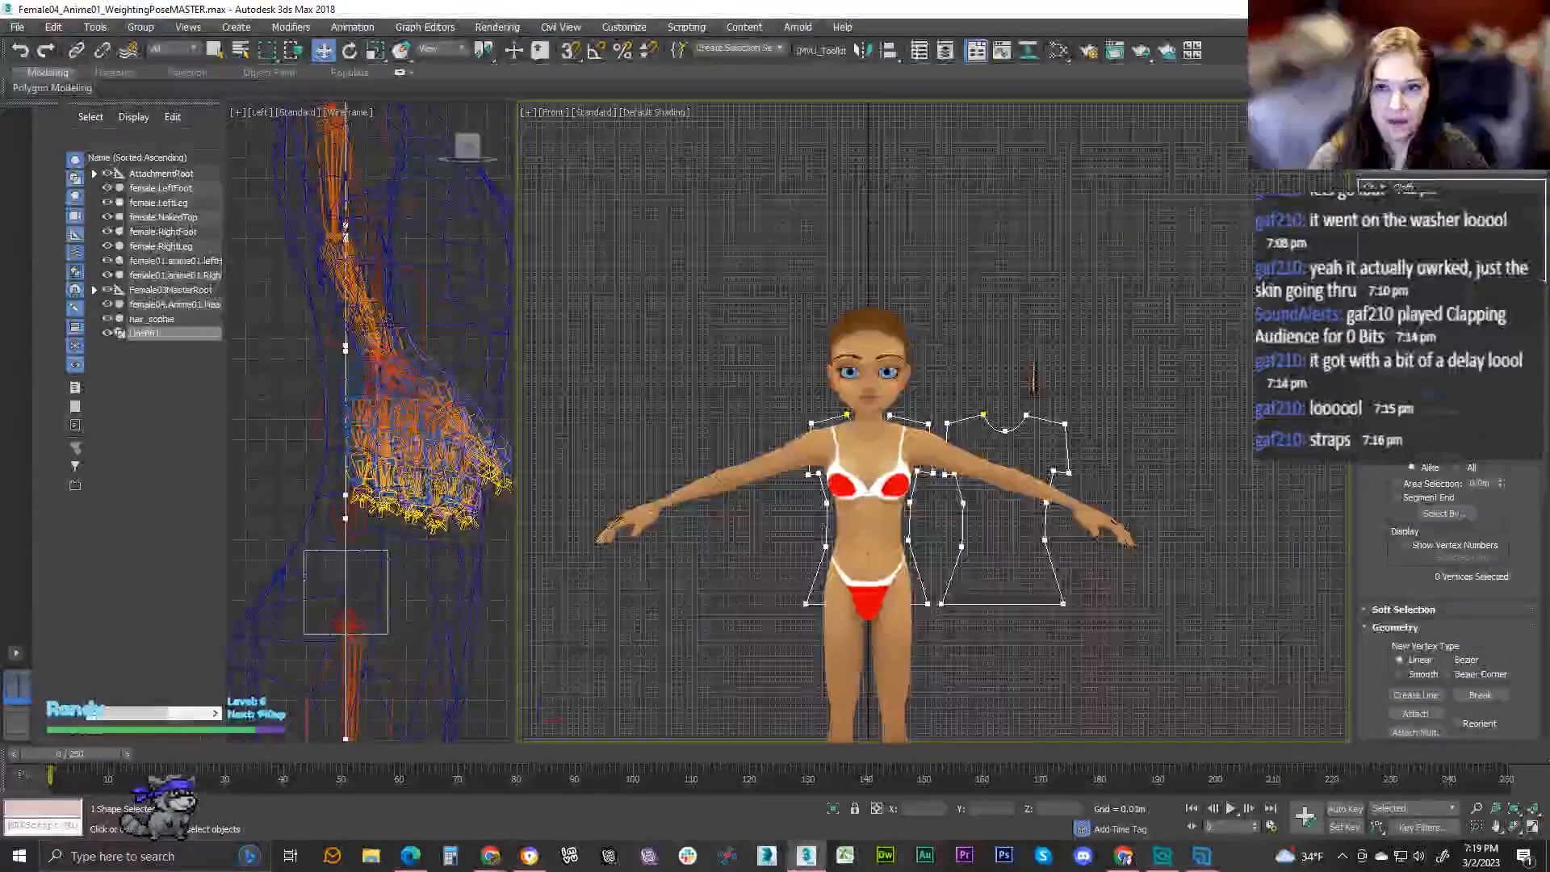
left_click(1408, 200)
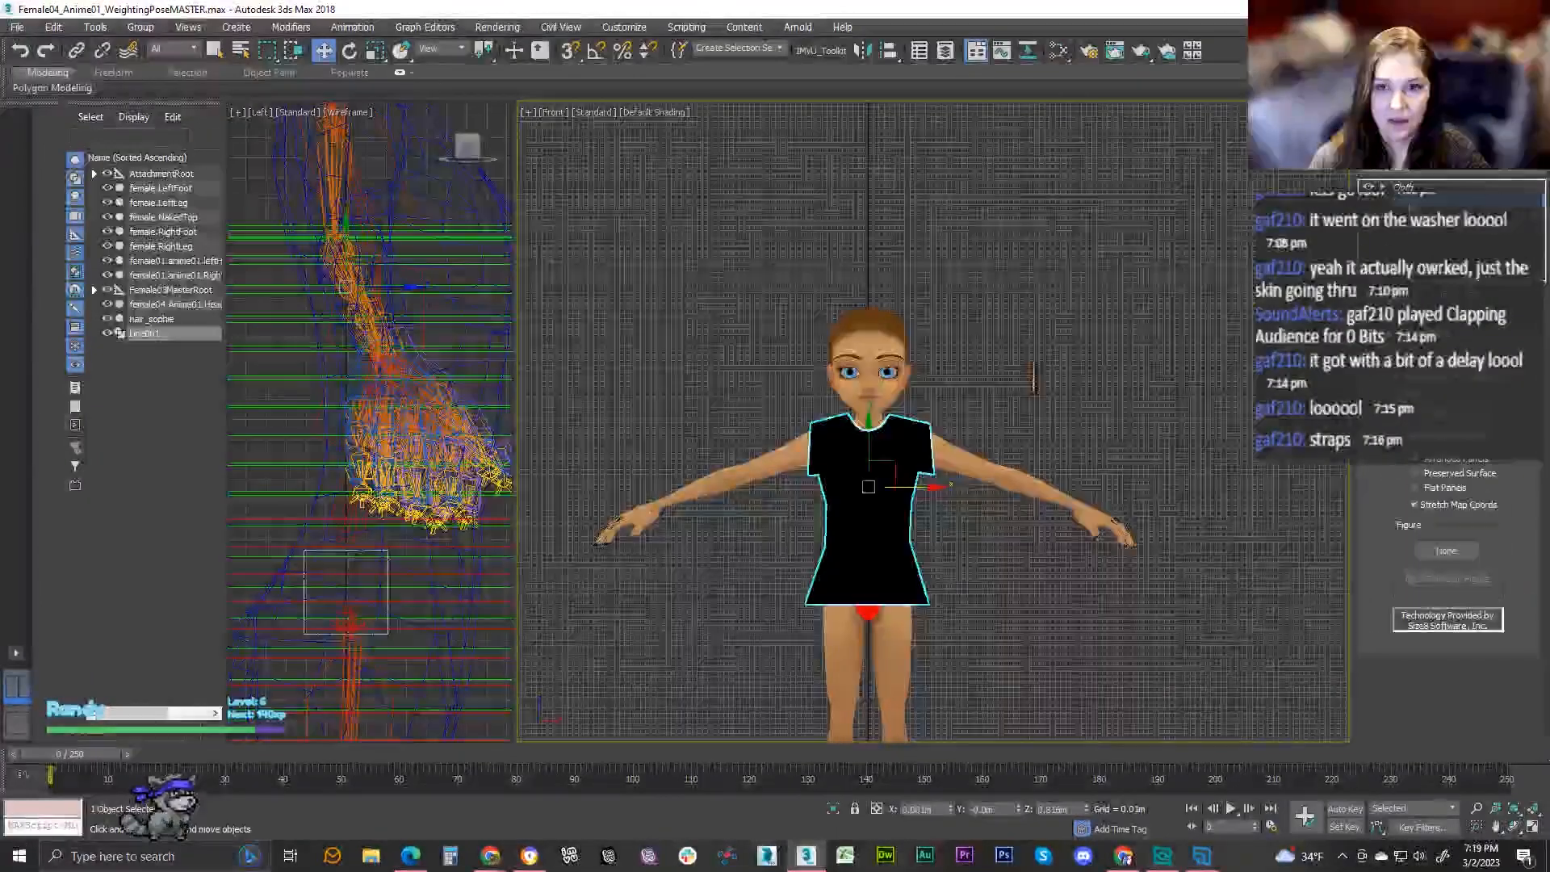
key("r")
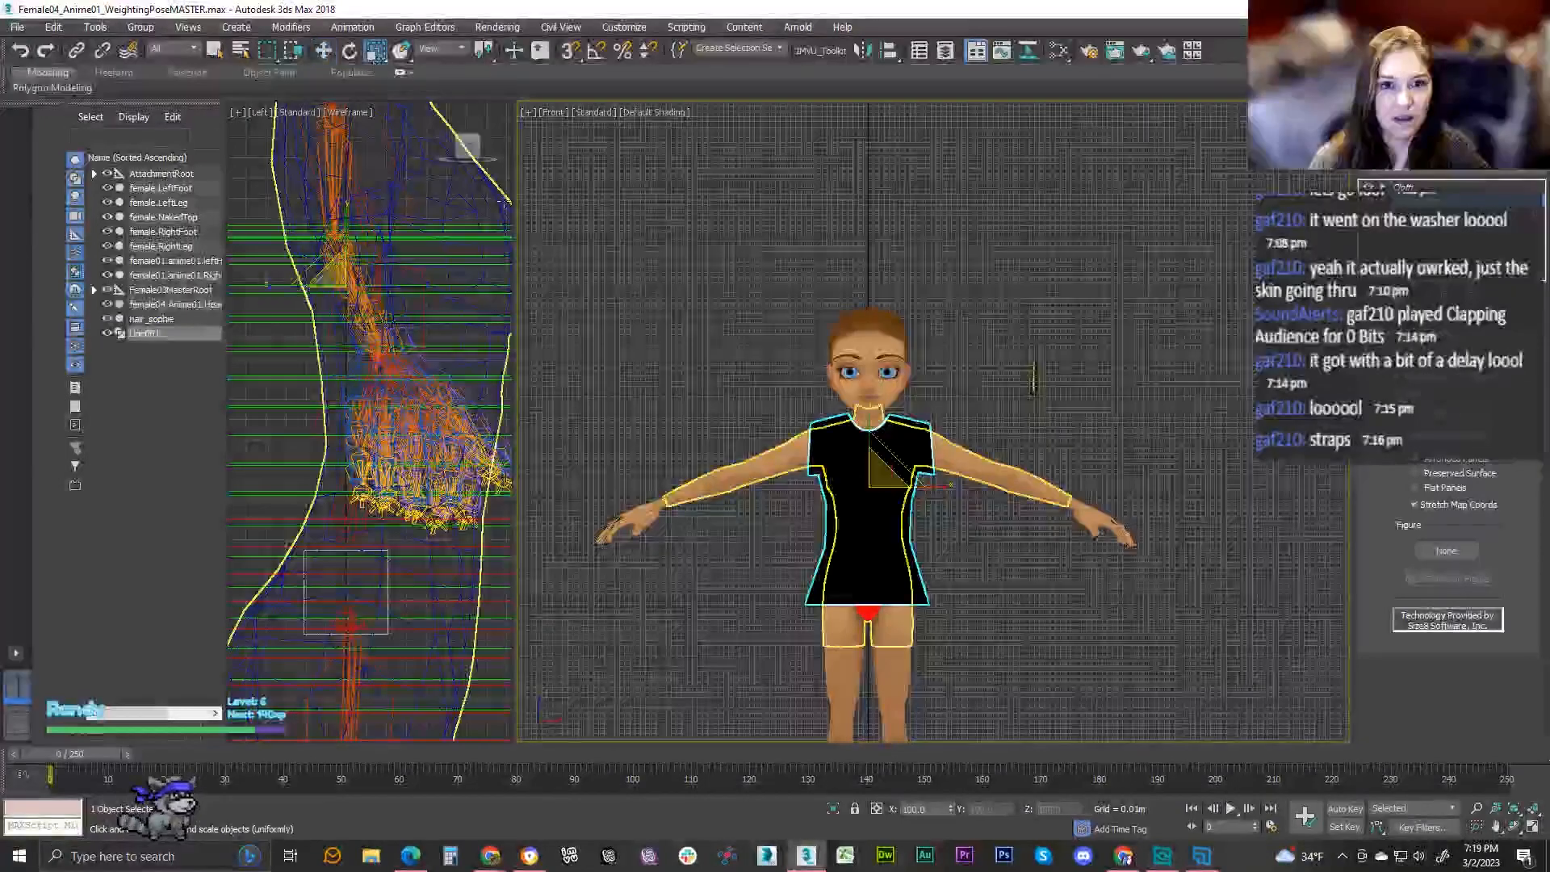
left_click(789, 539)
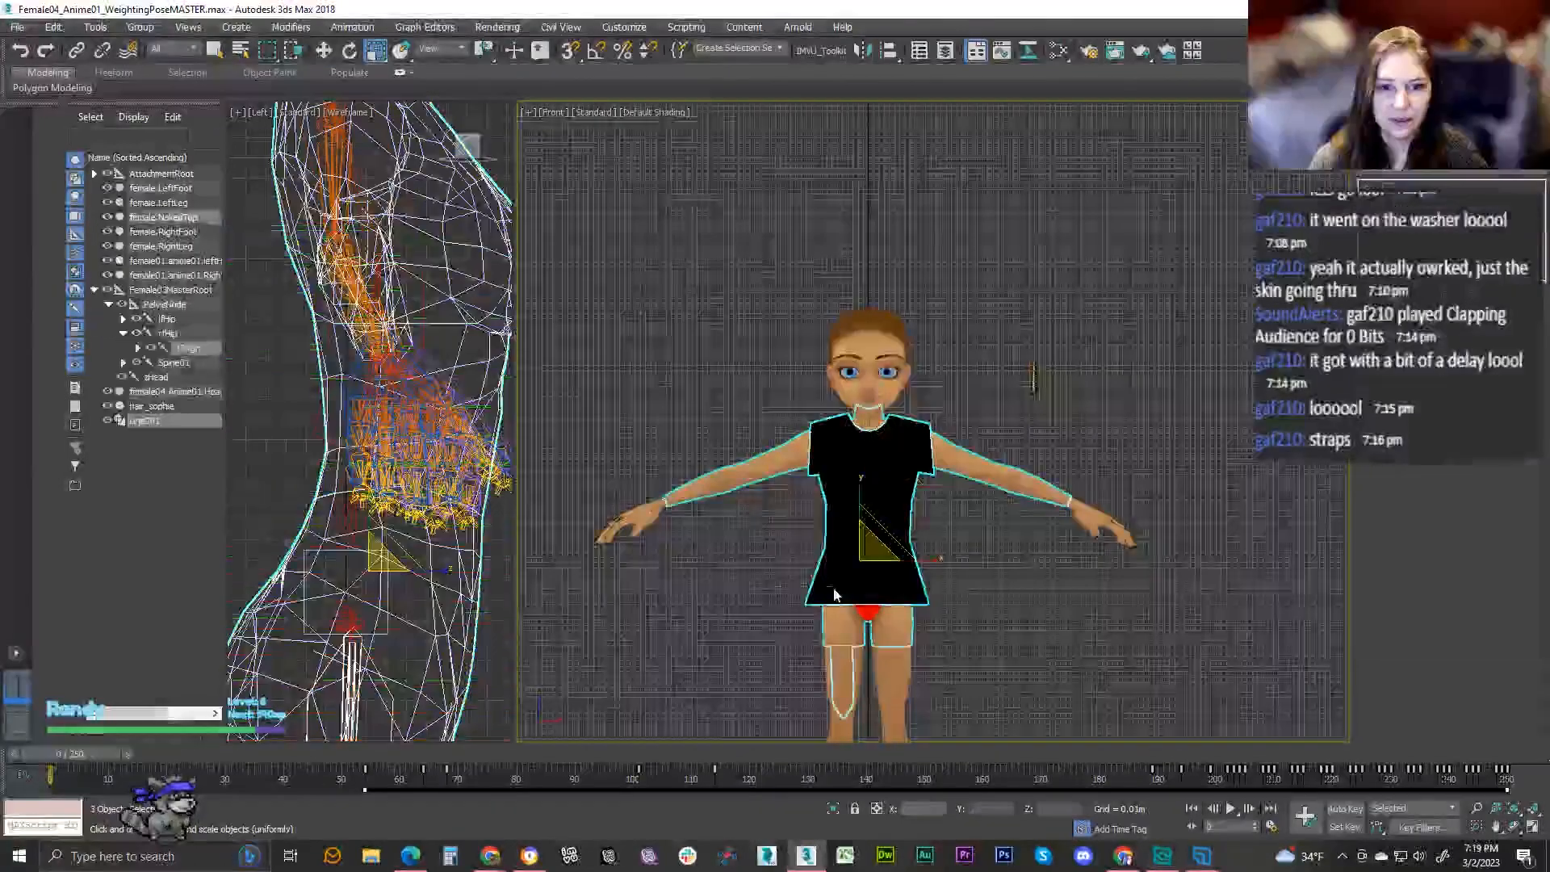
left_click(821, 547)
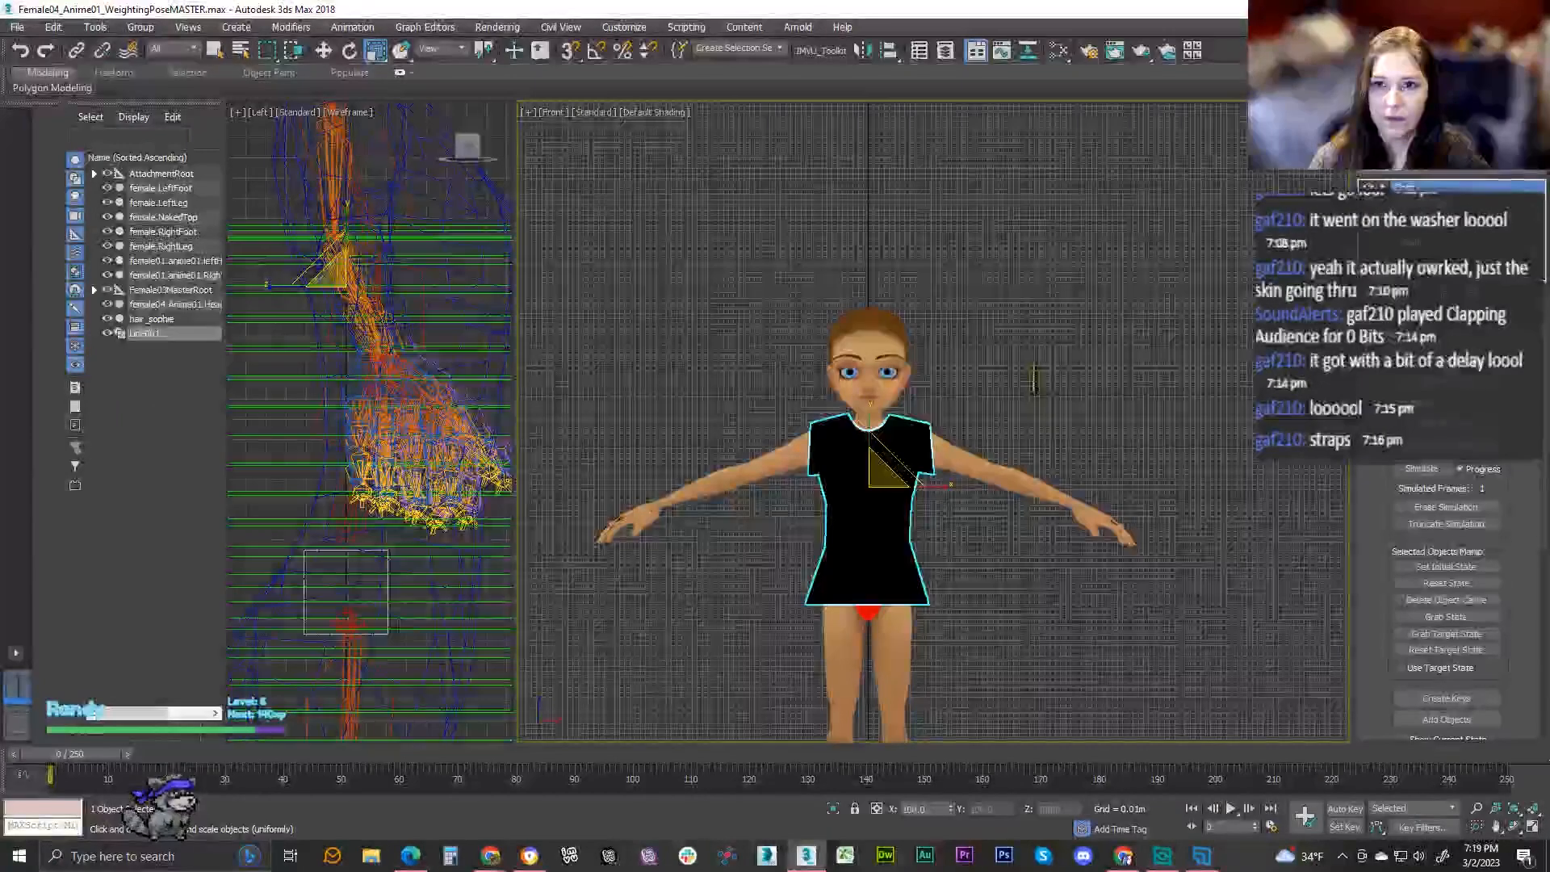
- Check the garment panels' placement around the avatar's body in the left view
left_click(1414, 230)
left_click(866, 505)
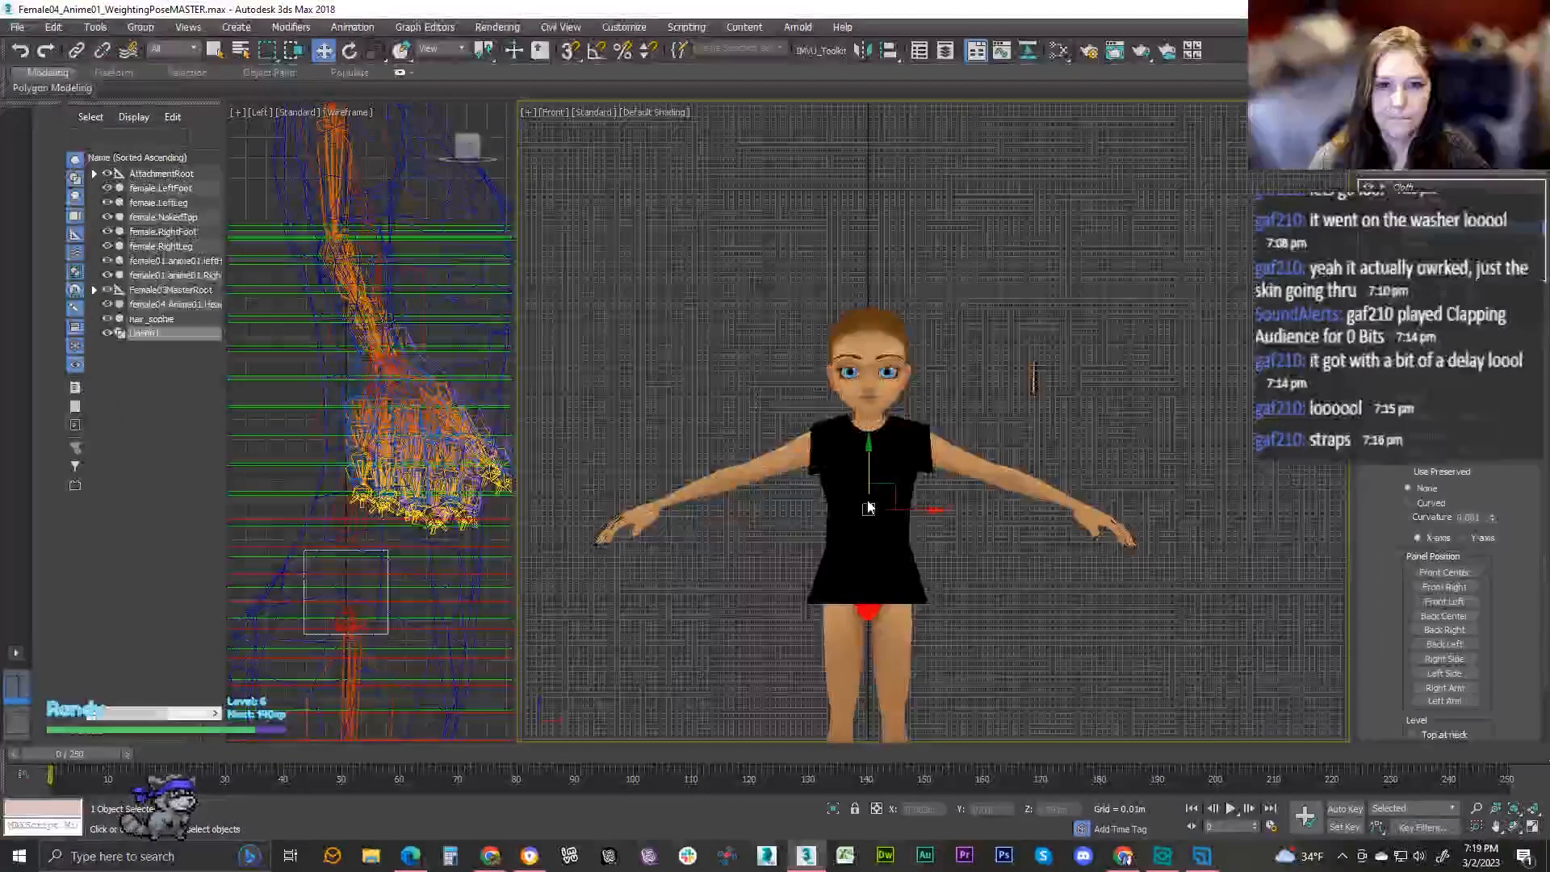
middle_click_drag(352, 500, 308, 499)
key("z")
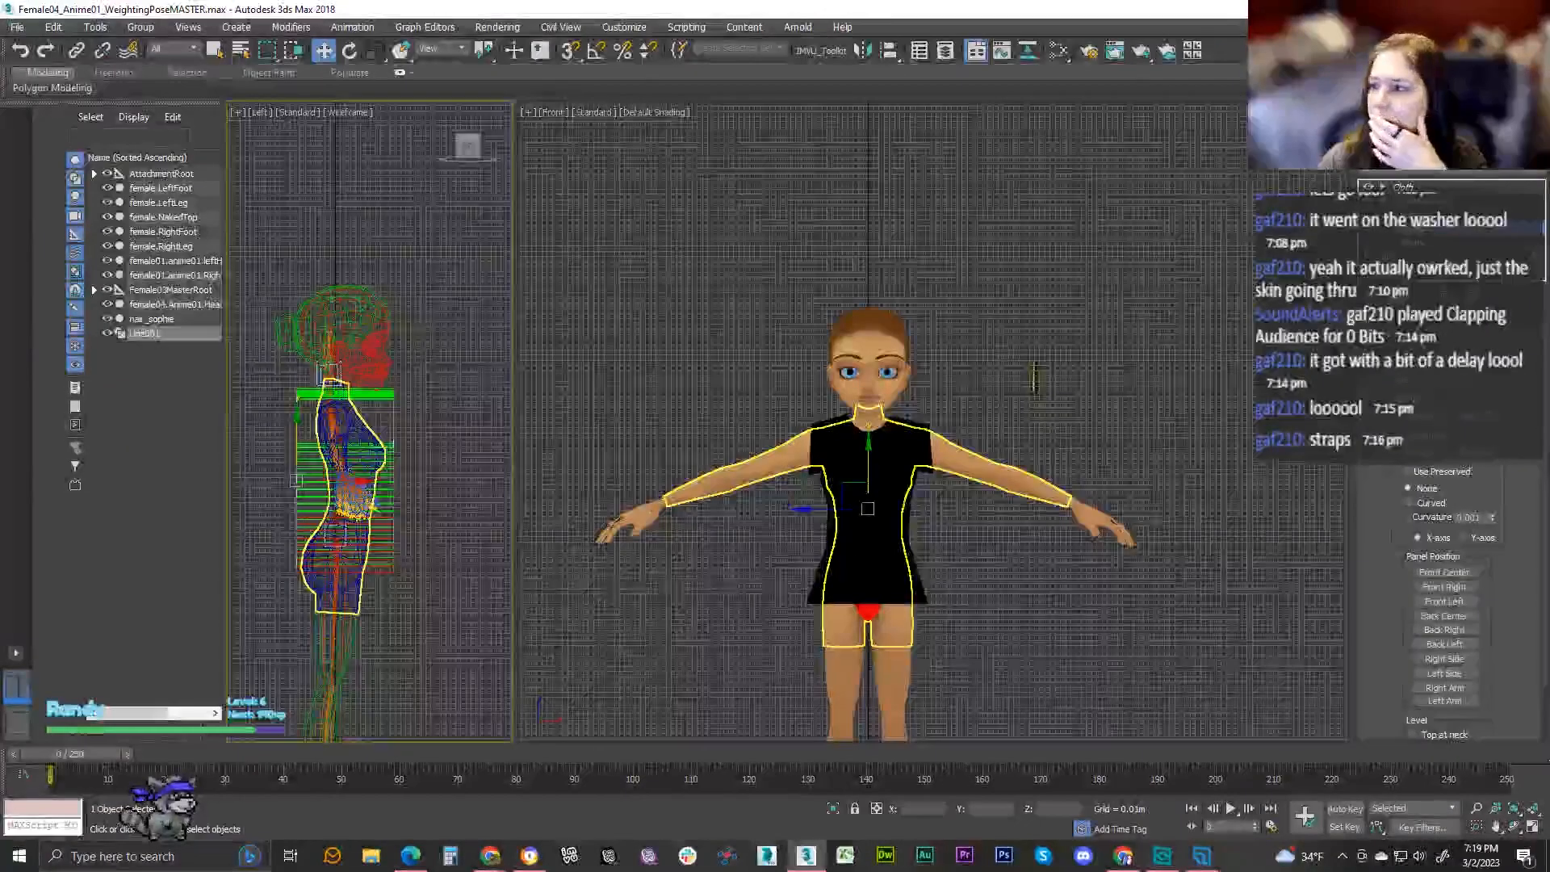
- Select all splines of the front and back shirt patterns and scale them up uniformly about the selection center
left_click(1411, 270)
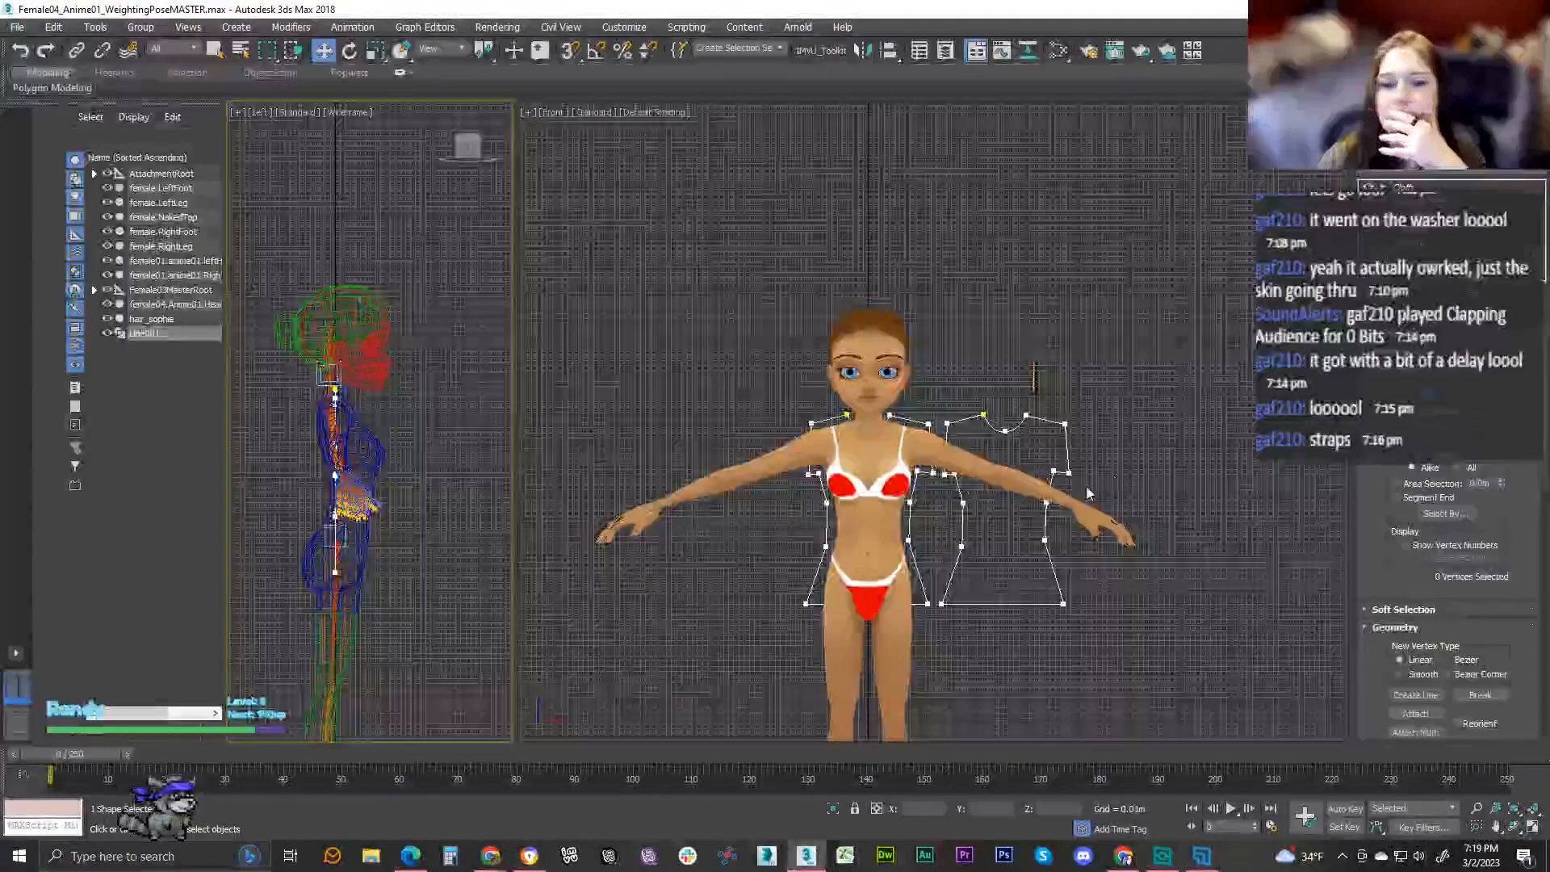
left_click(374, 50)
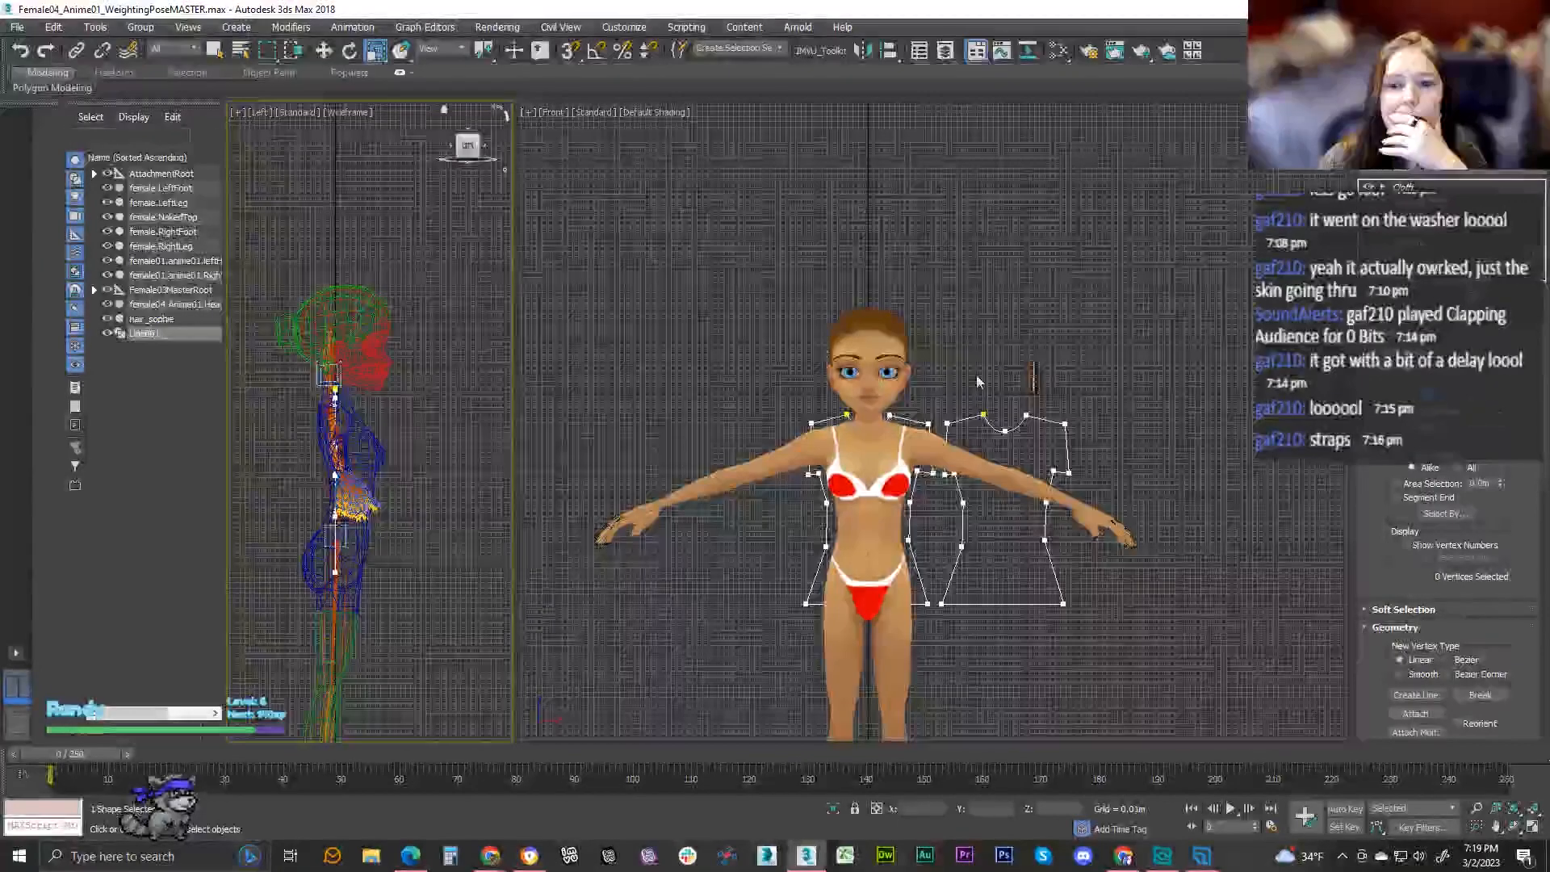
left_click_drag(678, 327, 1107, 633)
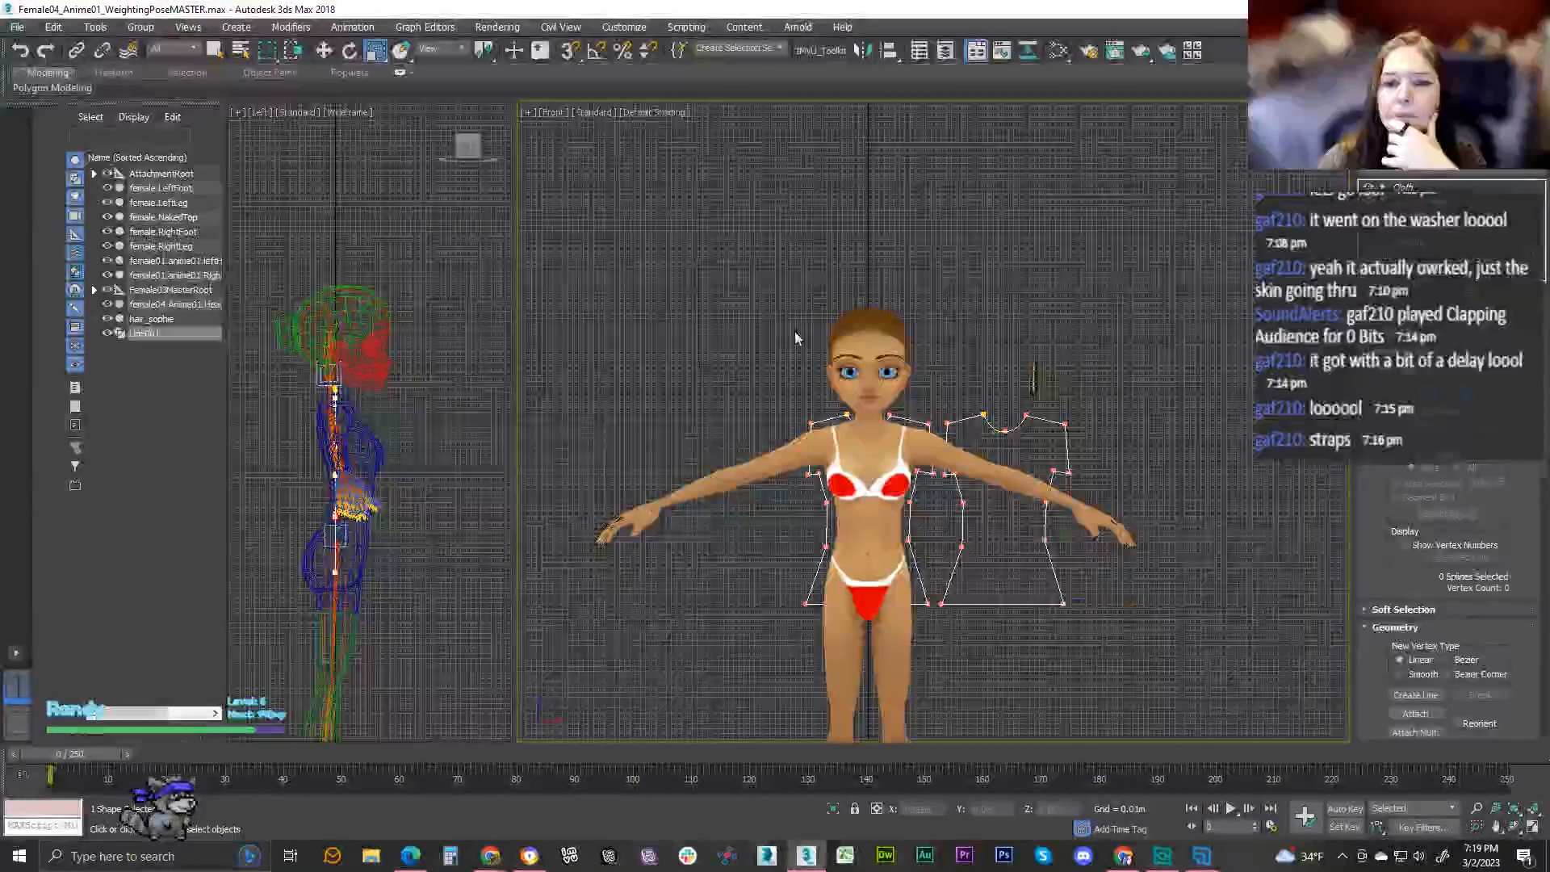
key("3")
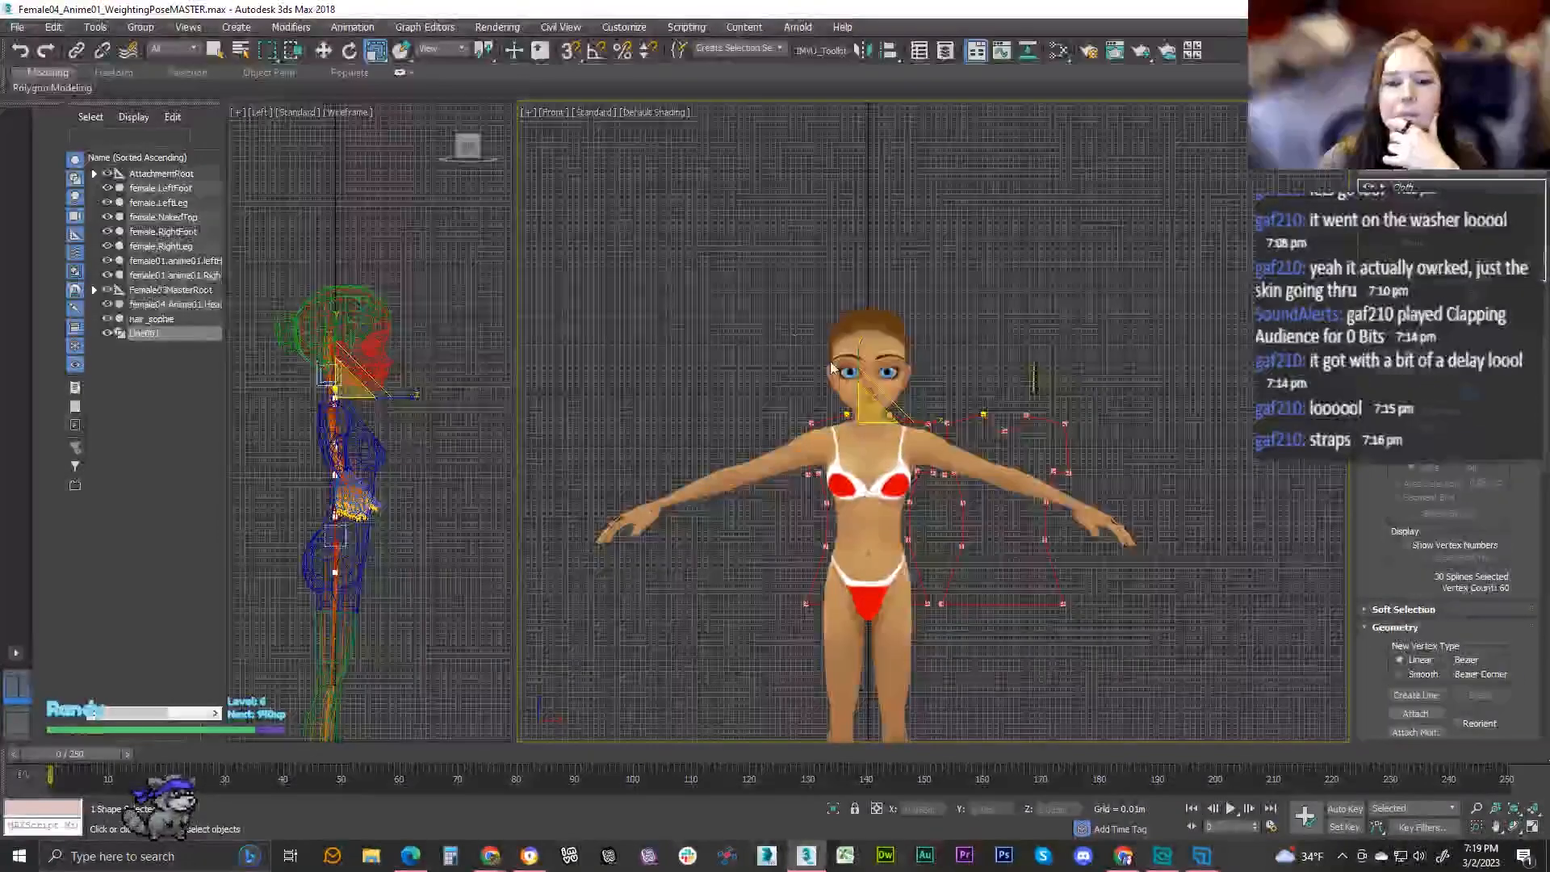
scroll(862, 397, "up", 5)
scroll(878, 436, "down", 2)
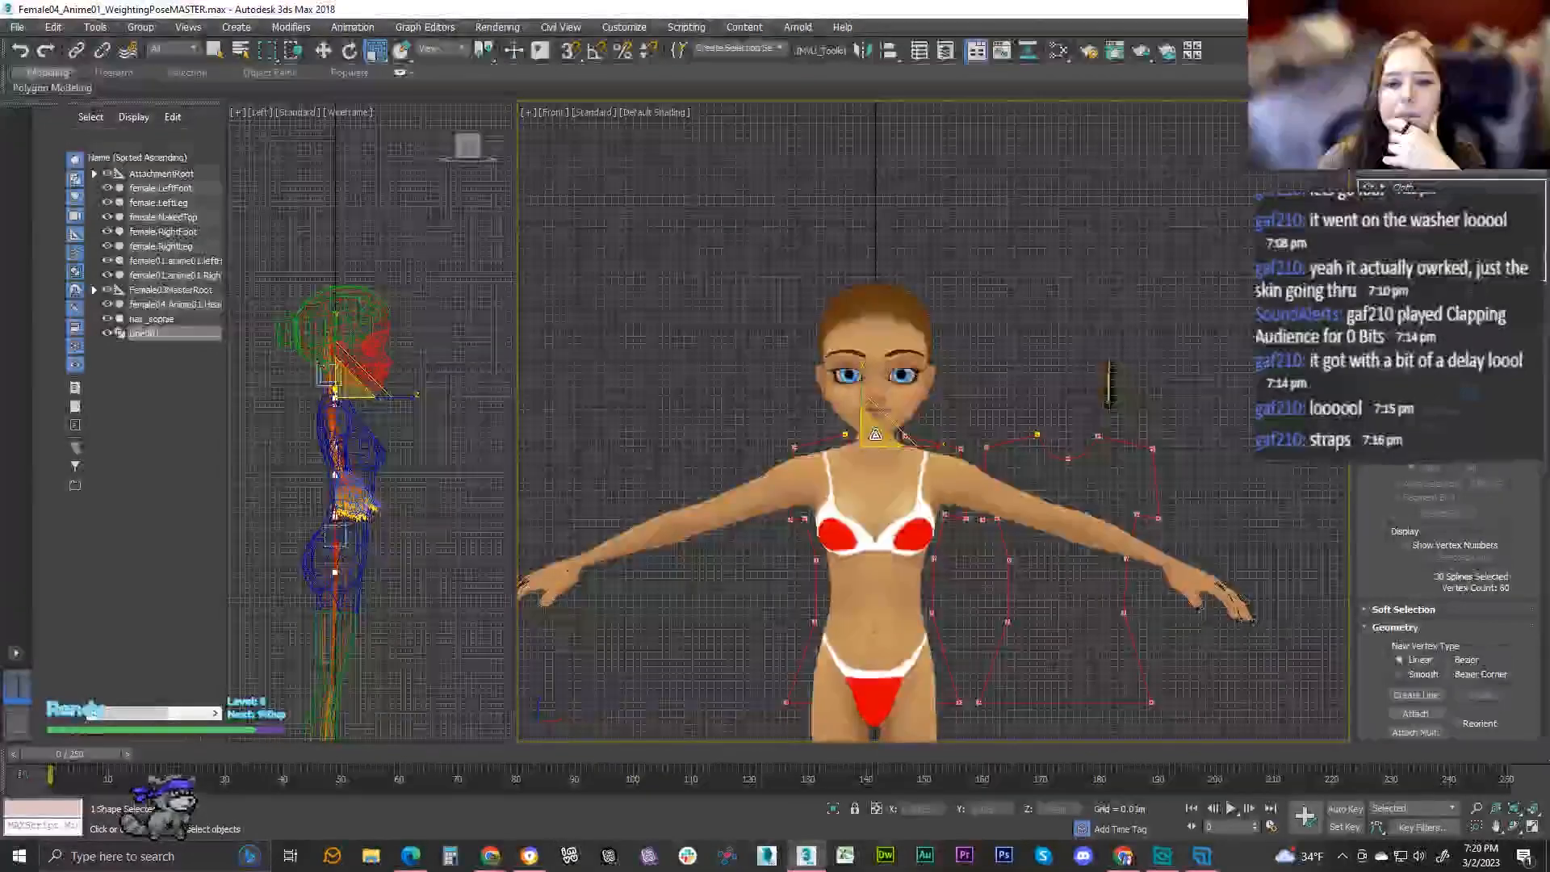
left_click_drag(865, 413, 862, 406)
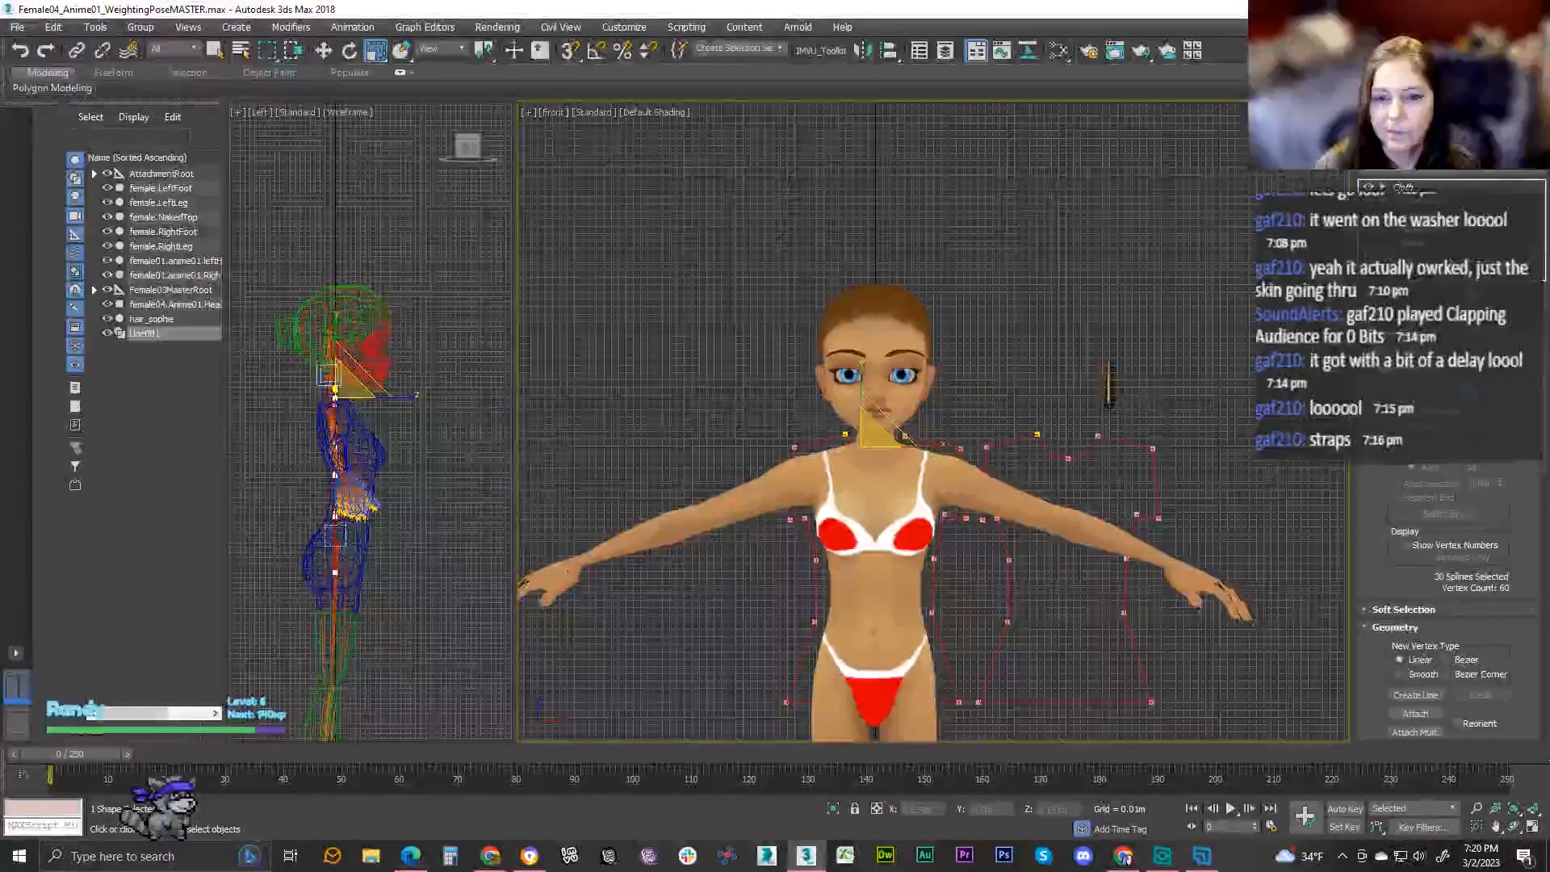
left_click(483, 51)
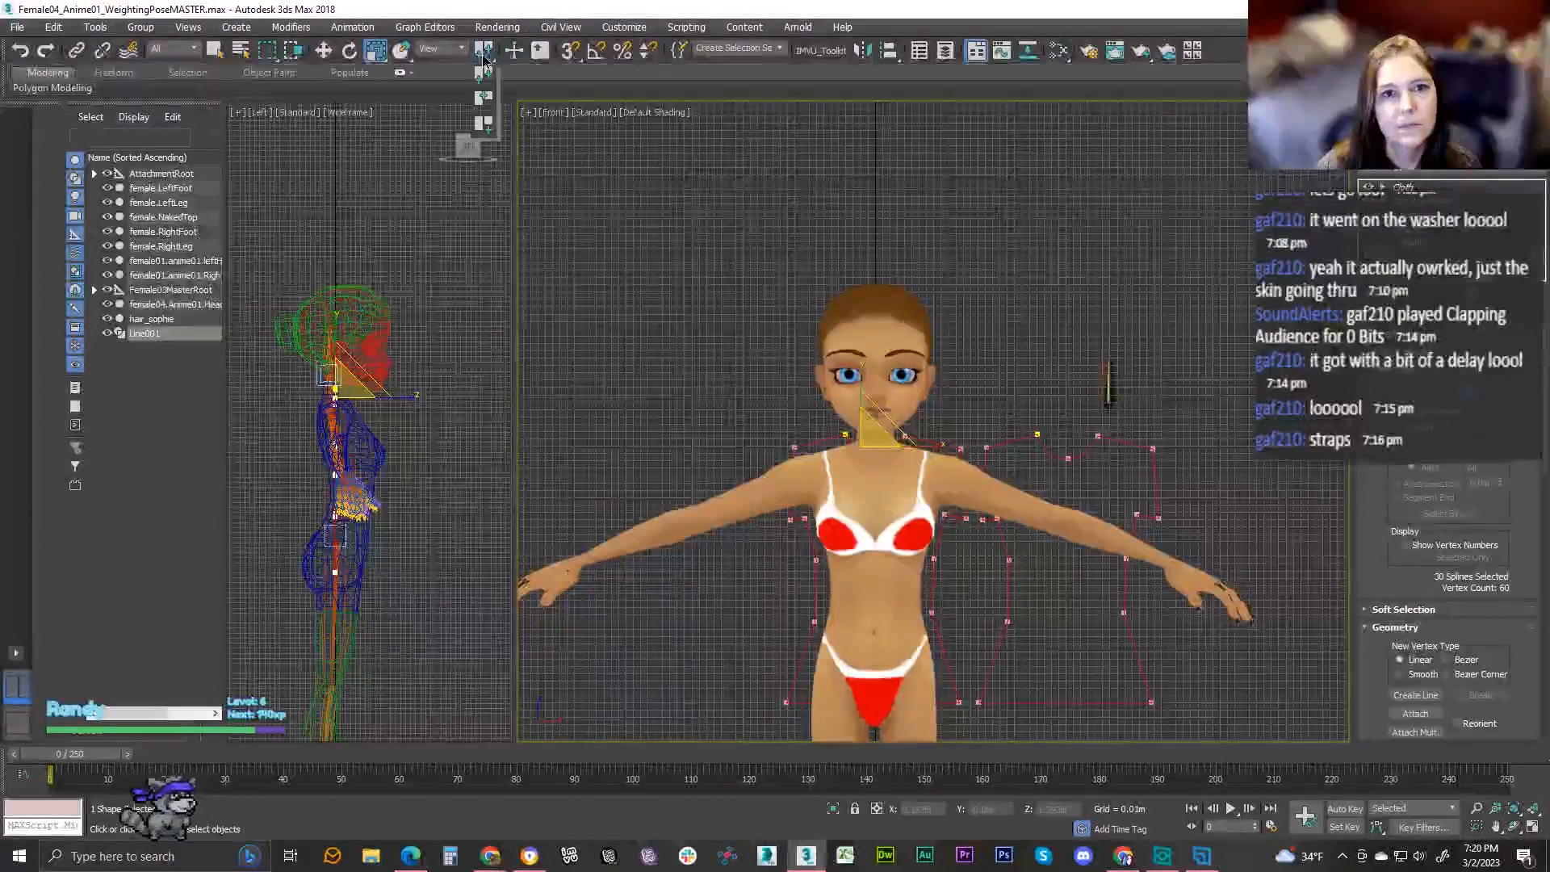
left_click(484, 96)
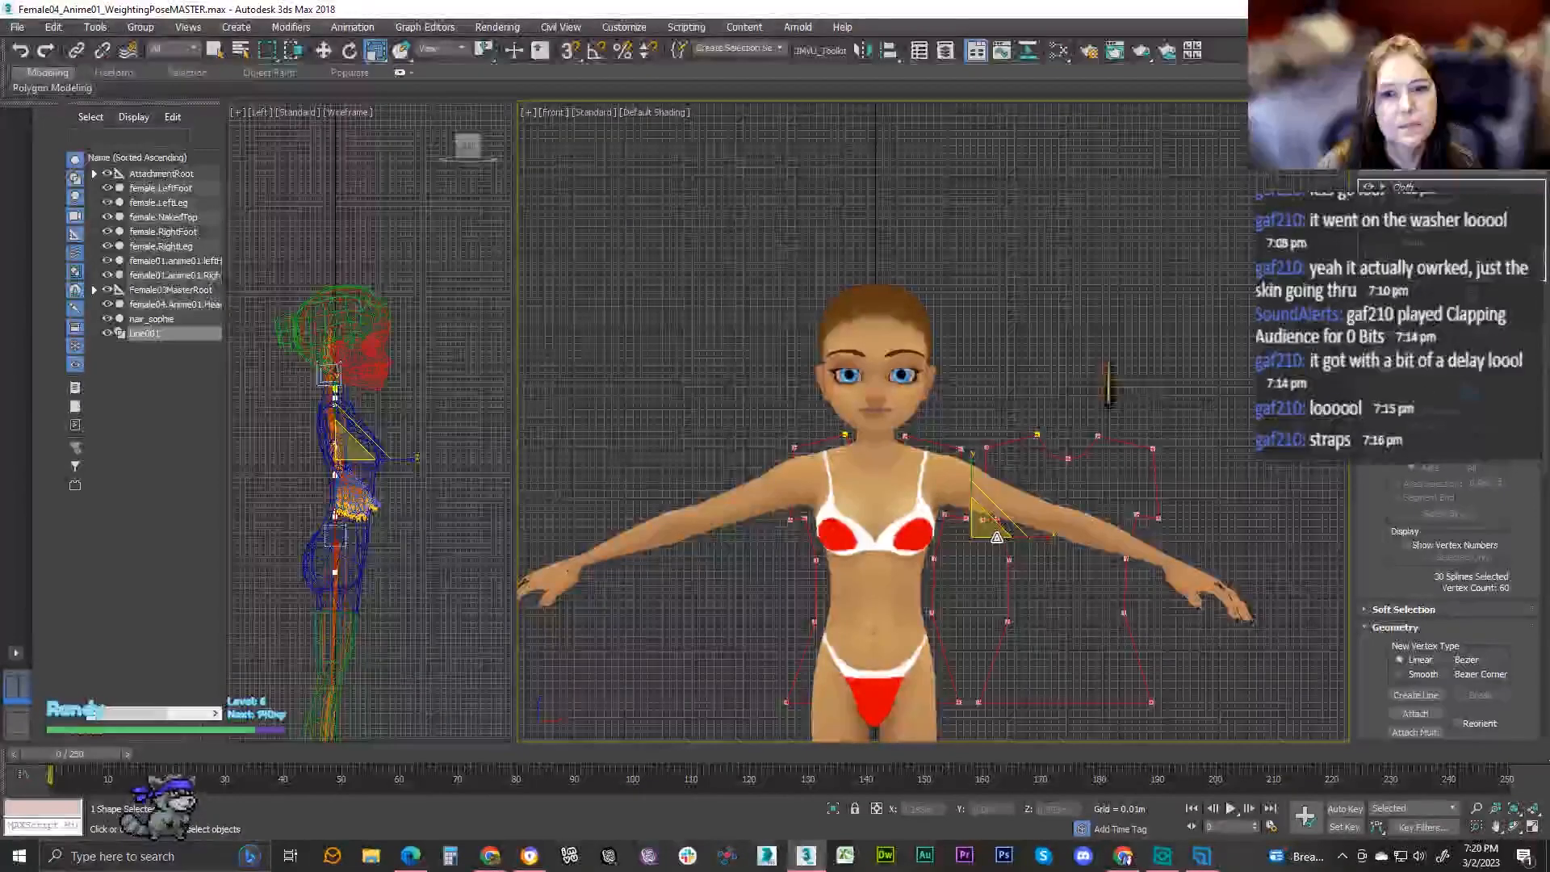
left_click_drag(986, 525, 987, 508)
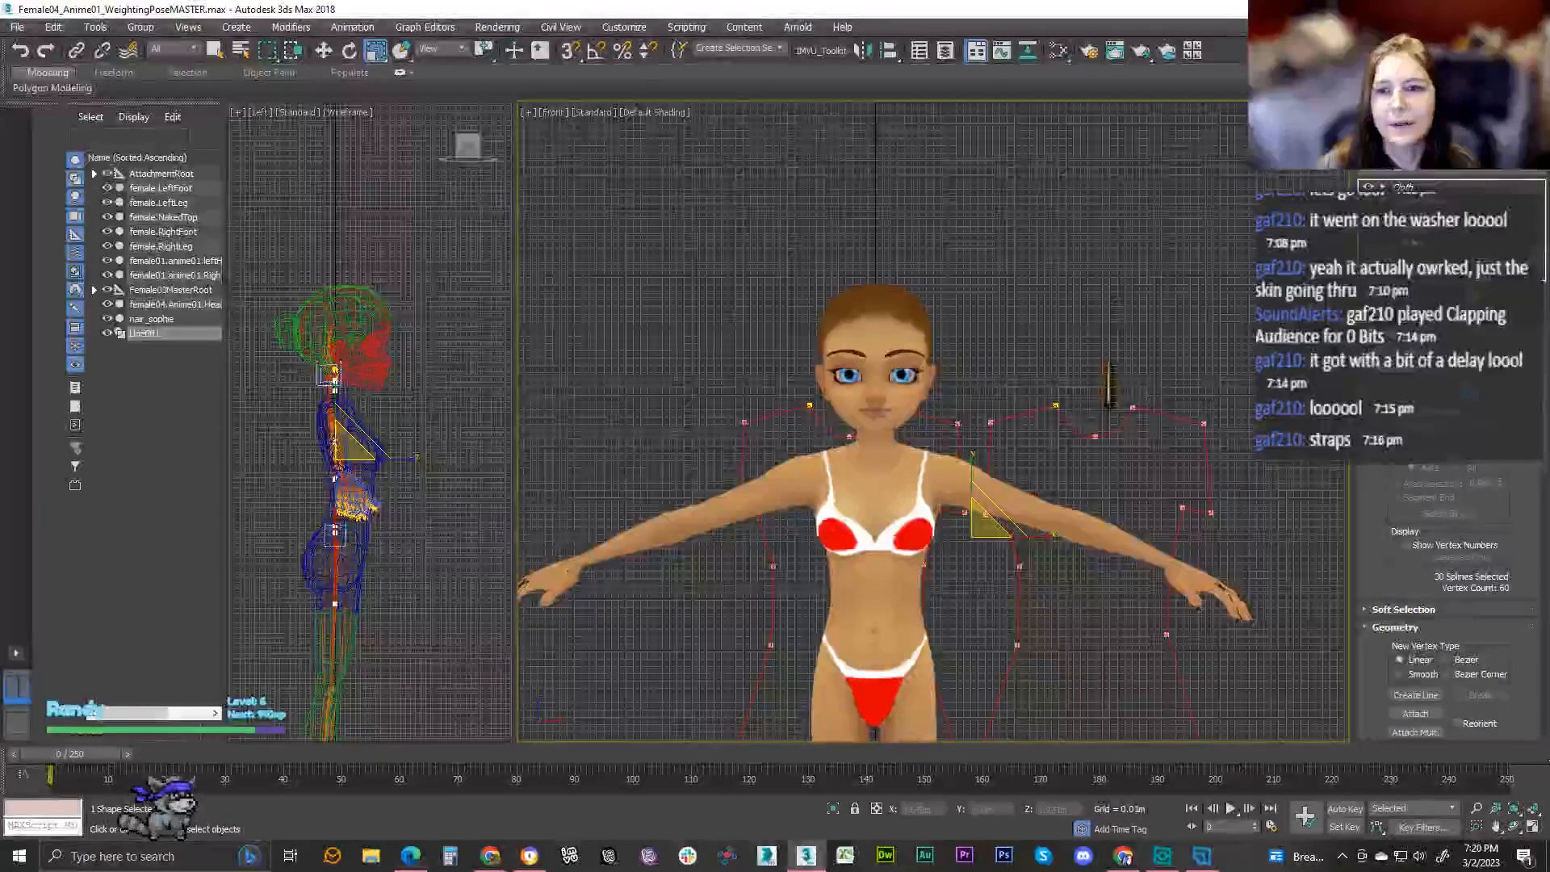
- Return to the Cloth level of Line001, scale the whole garment up uniformly, and simulate the shirt onto the avatar
left_click(1423, 256)
left_click(1424, 201)
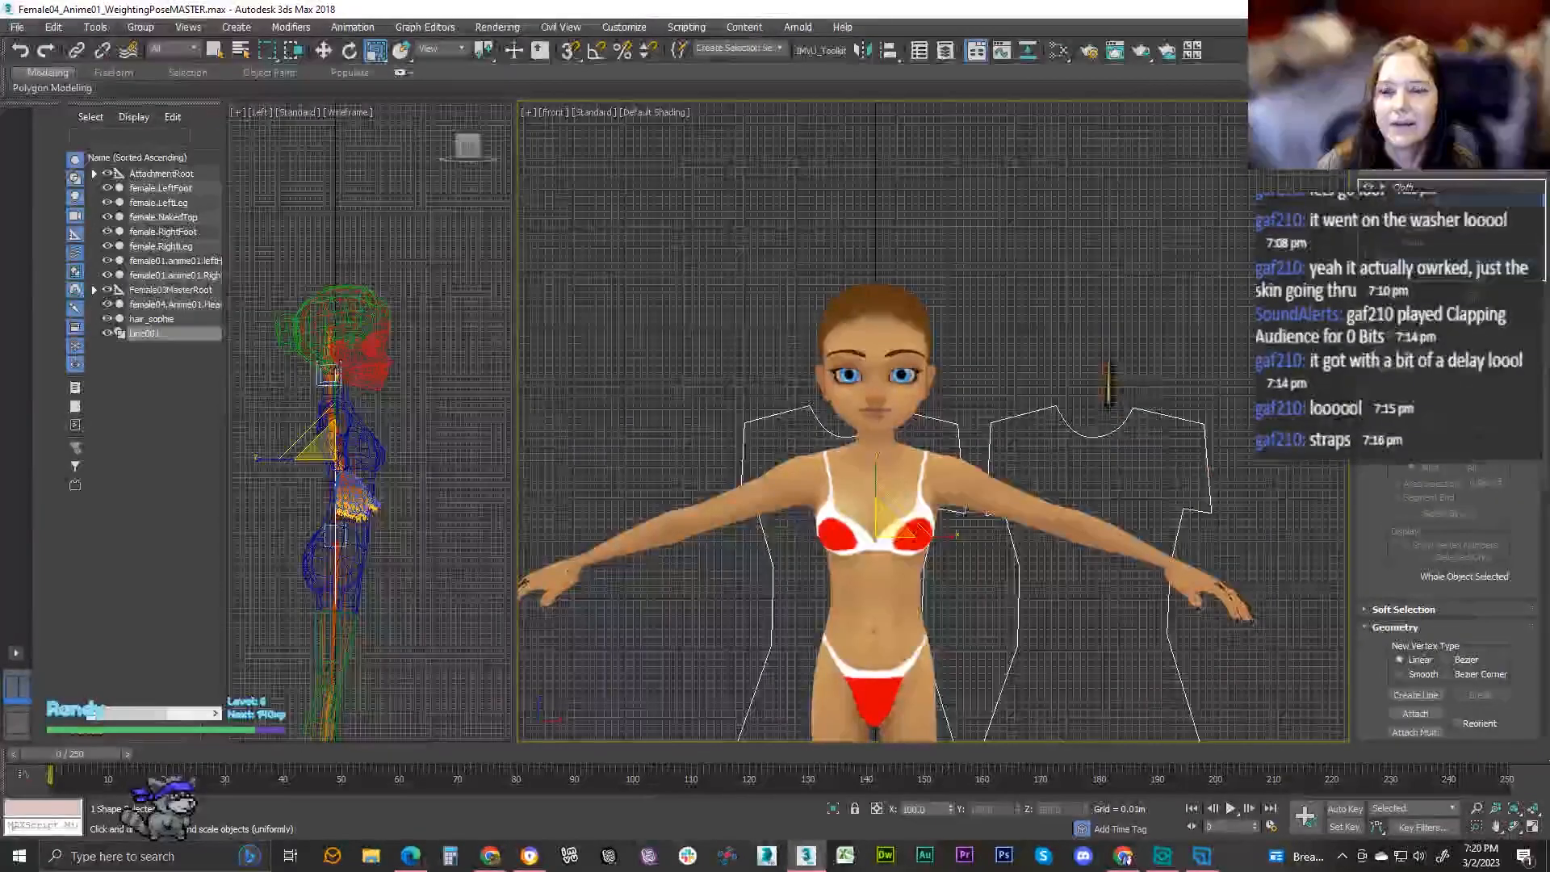
left_click(1424, 228)
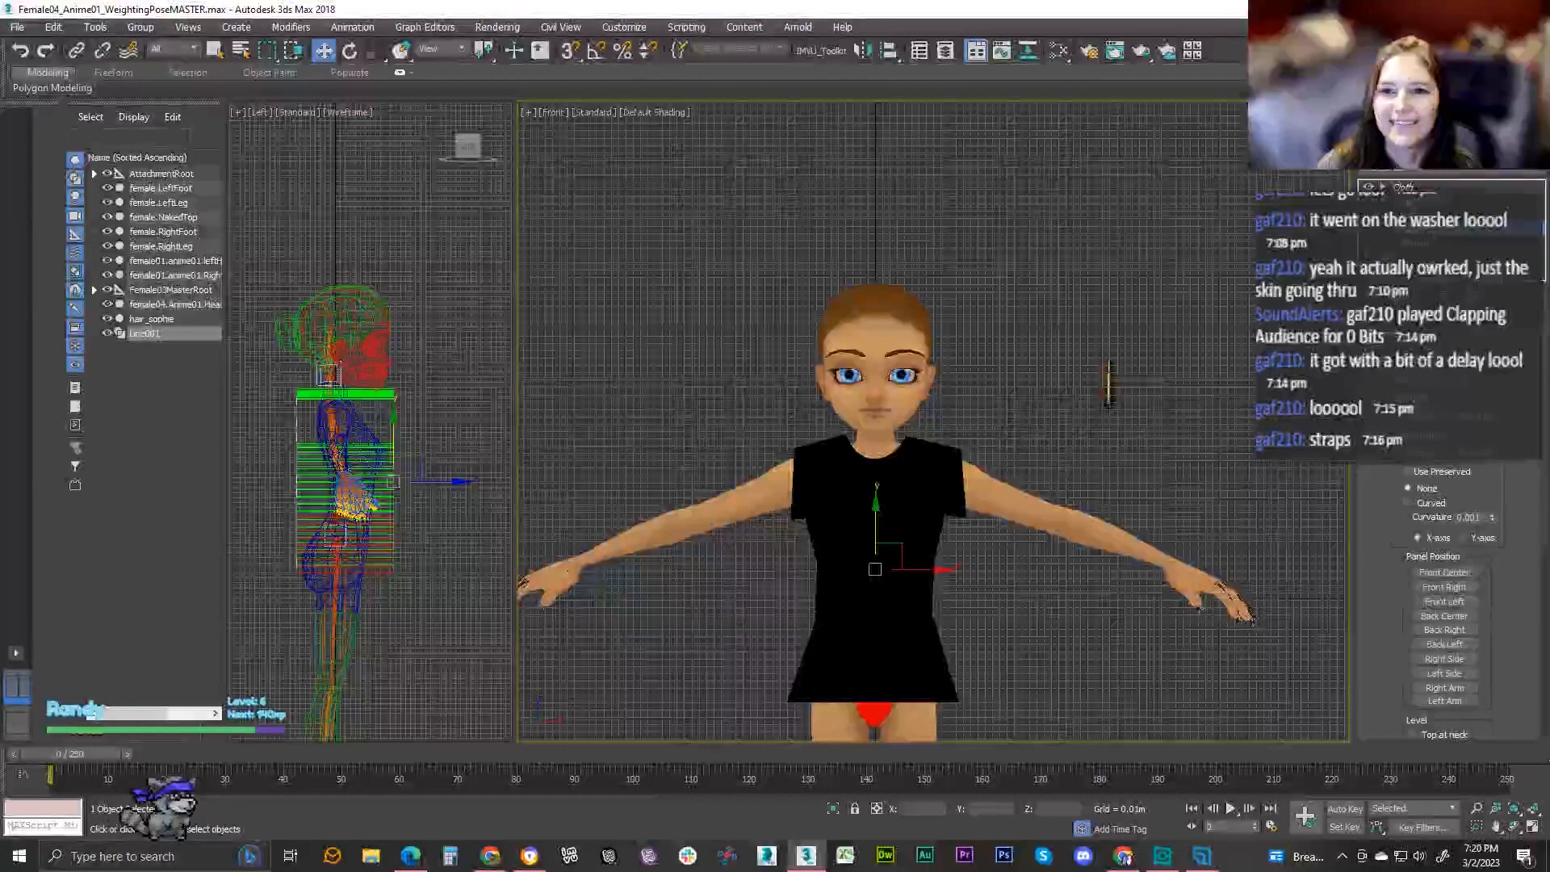
left_click(1426, 188)
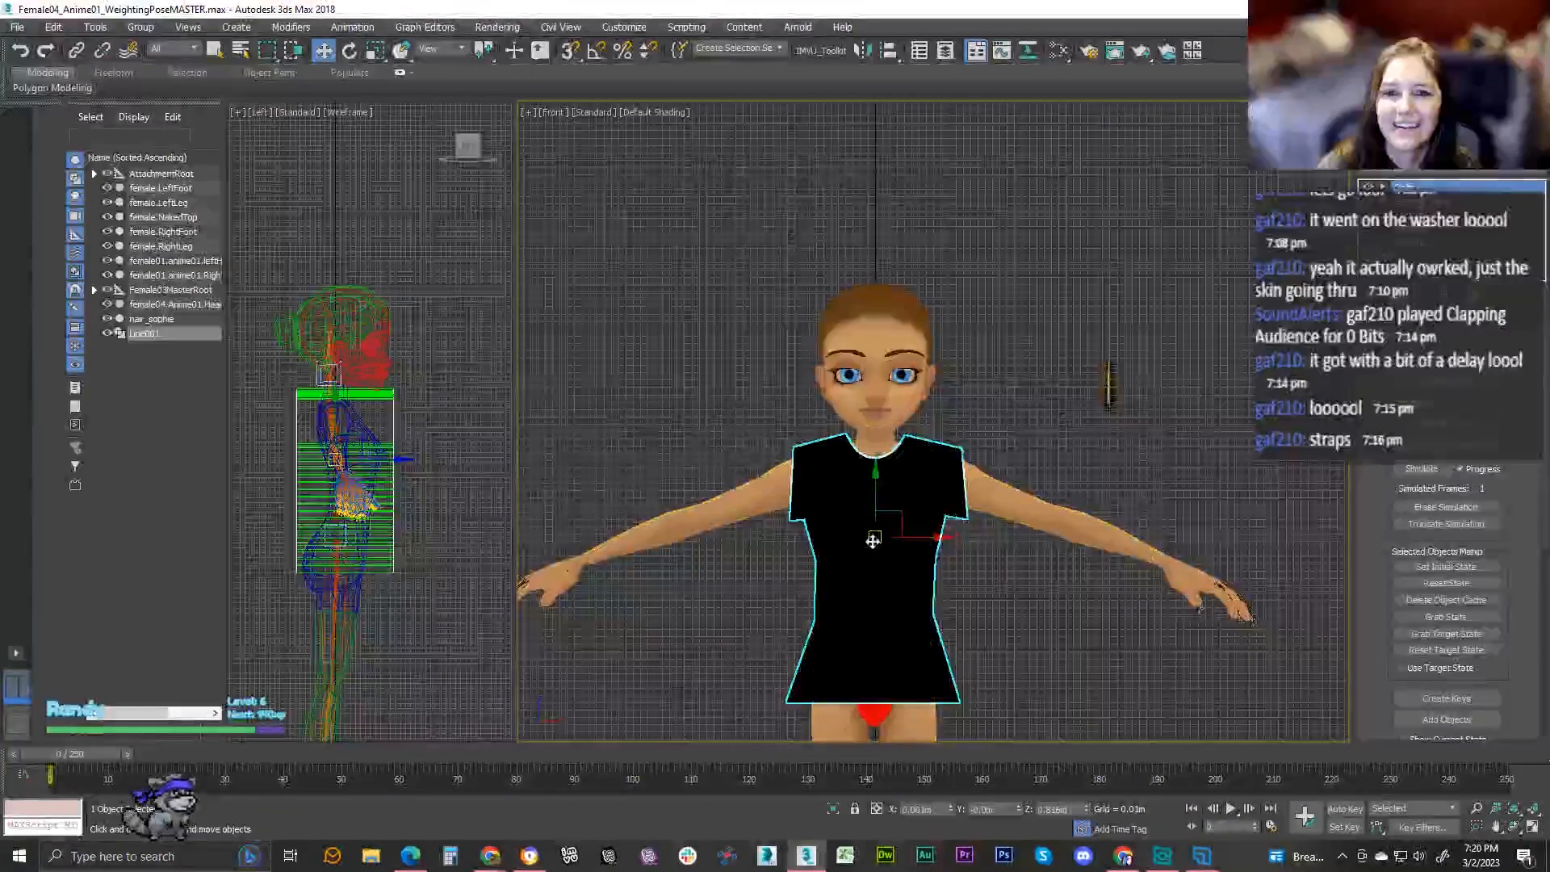
left_click(375, 50)
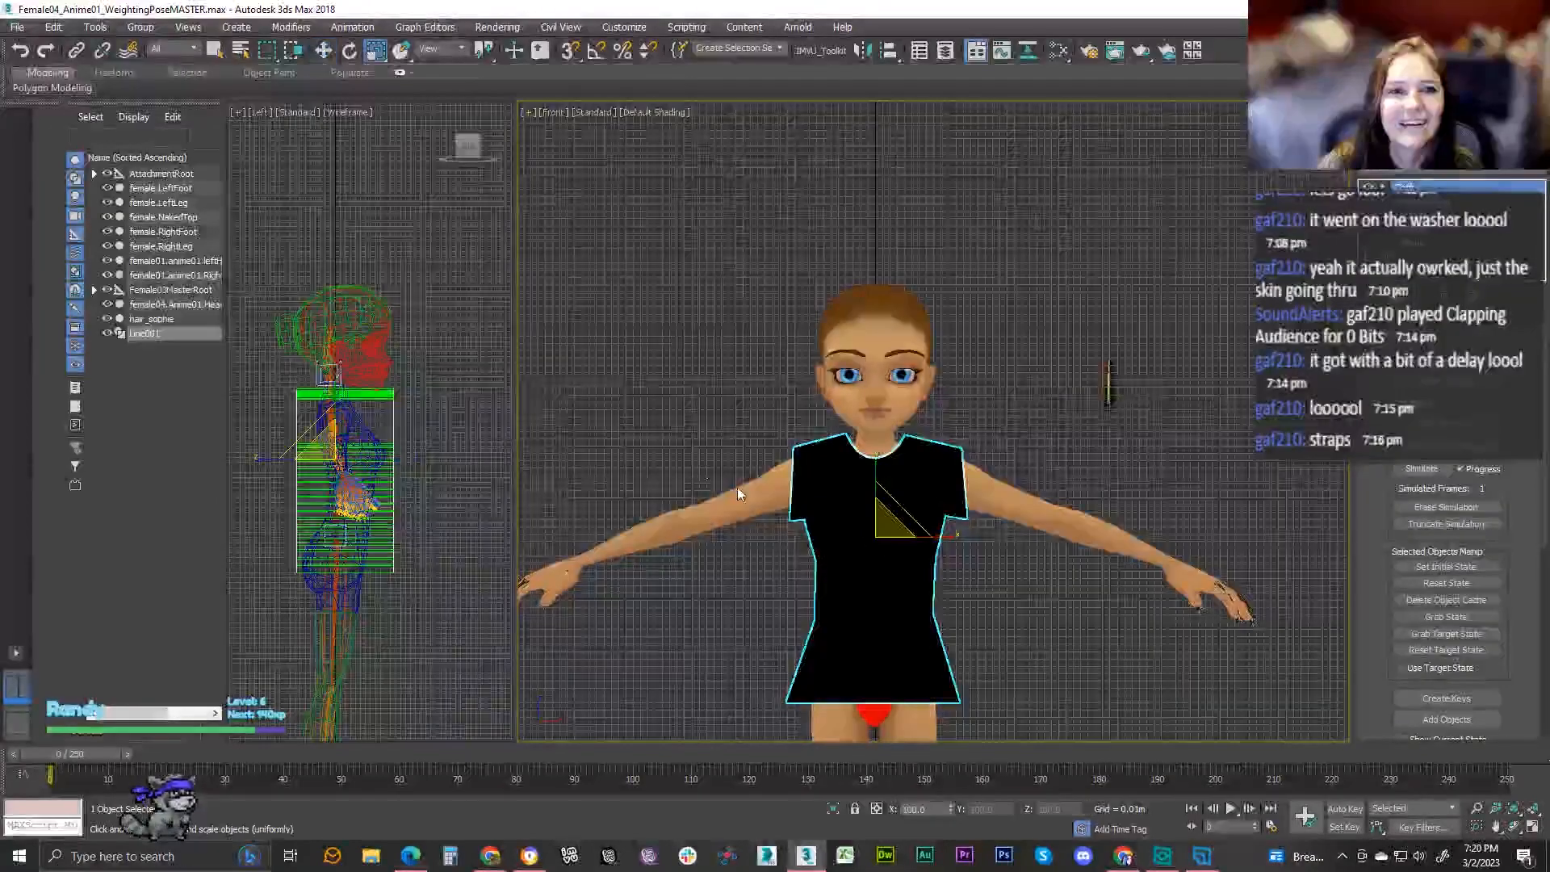
left_click_drag(896, 534, 936, 512)
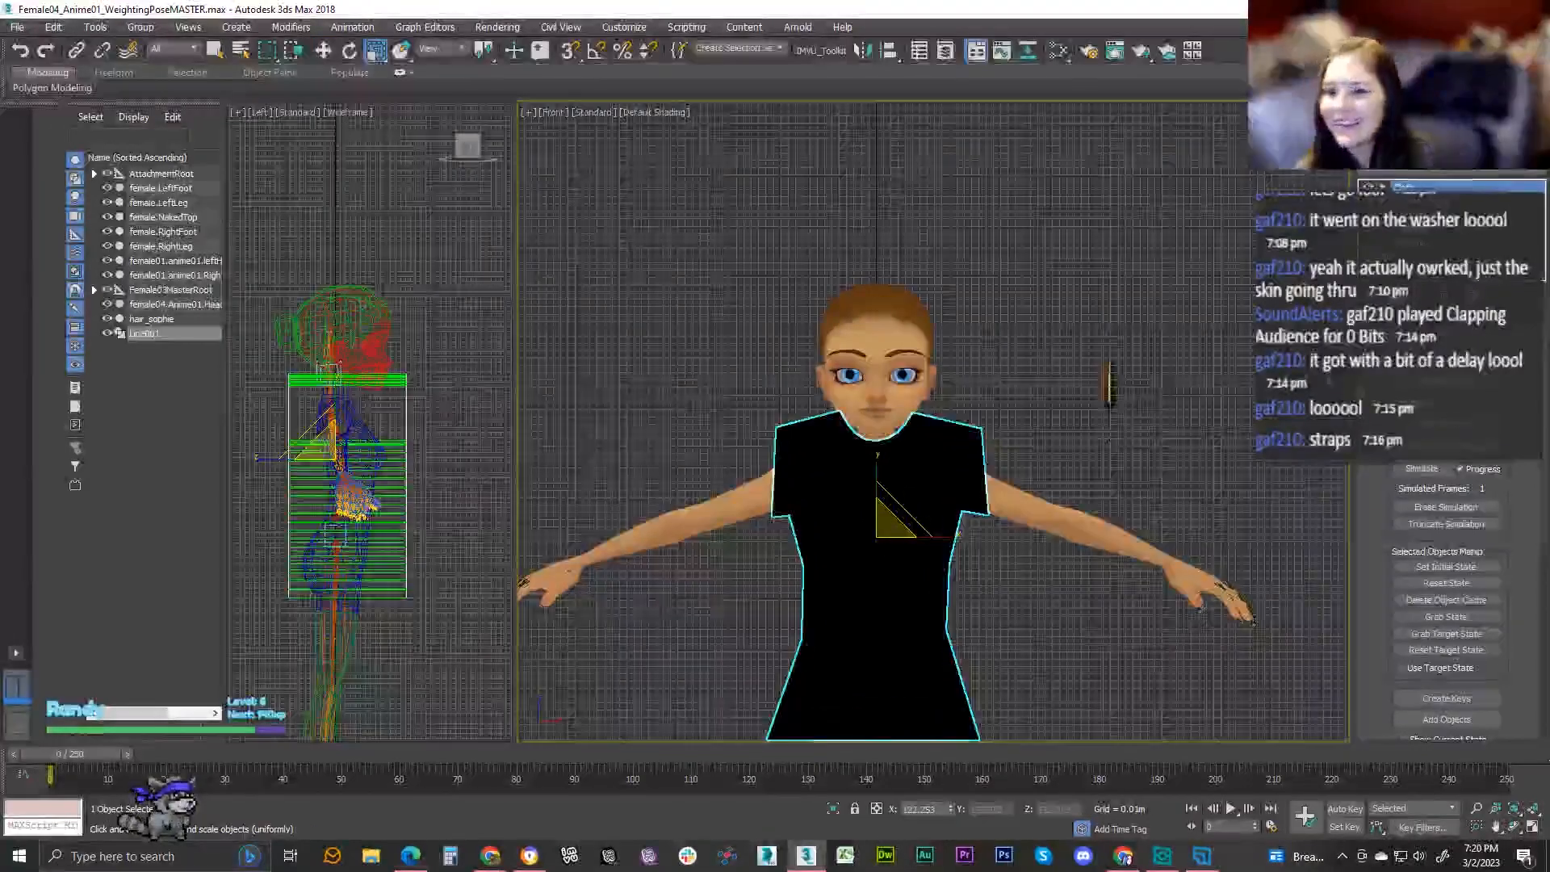
left_click(1442, 453)
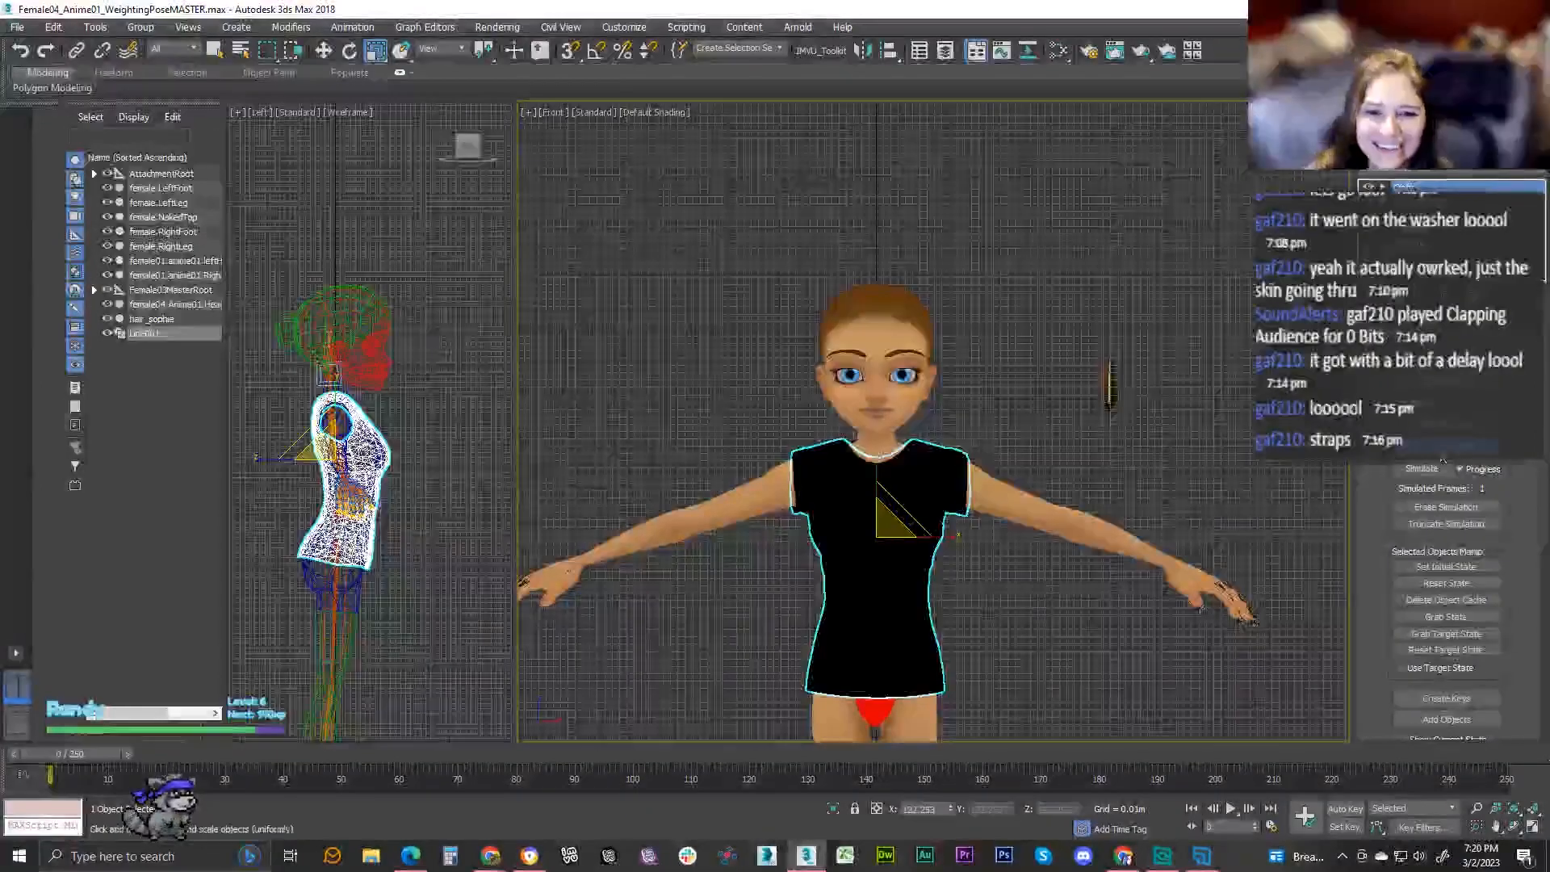
middle_click_drag(1236, 334, 1230, 275)
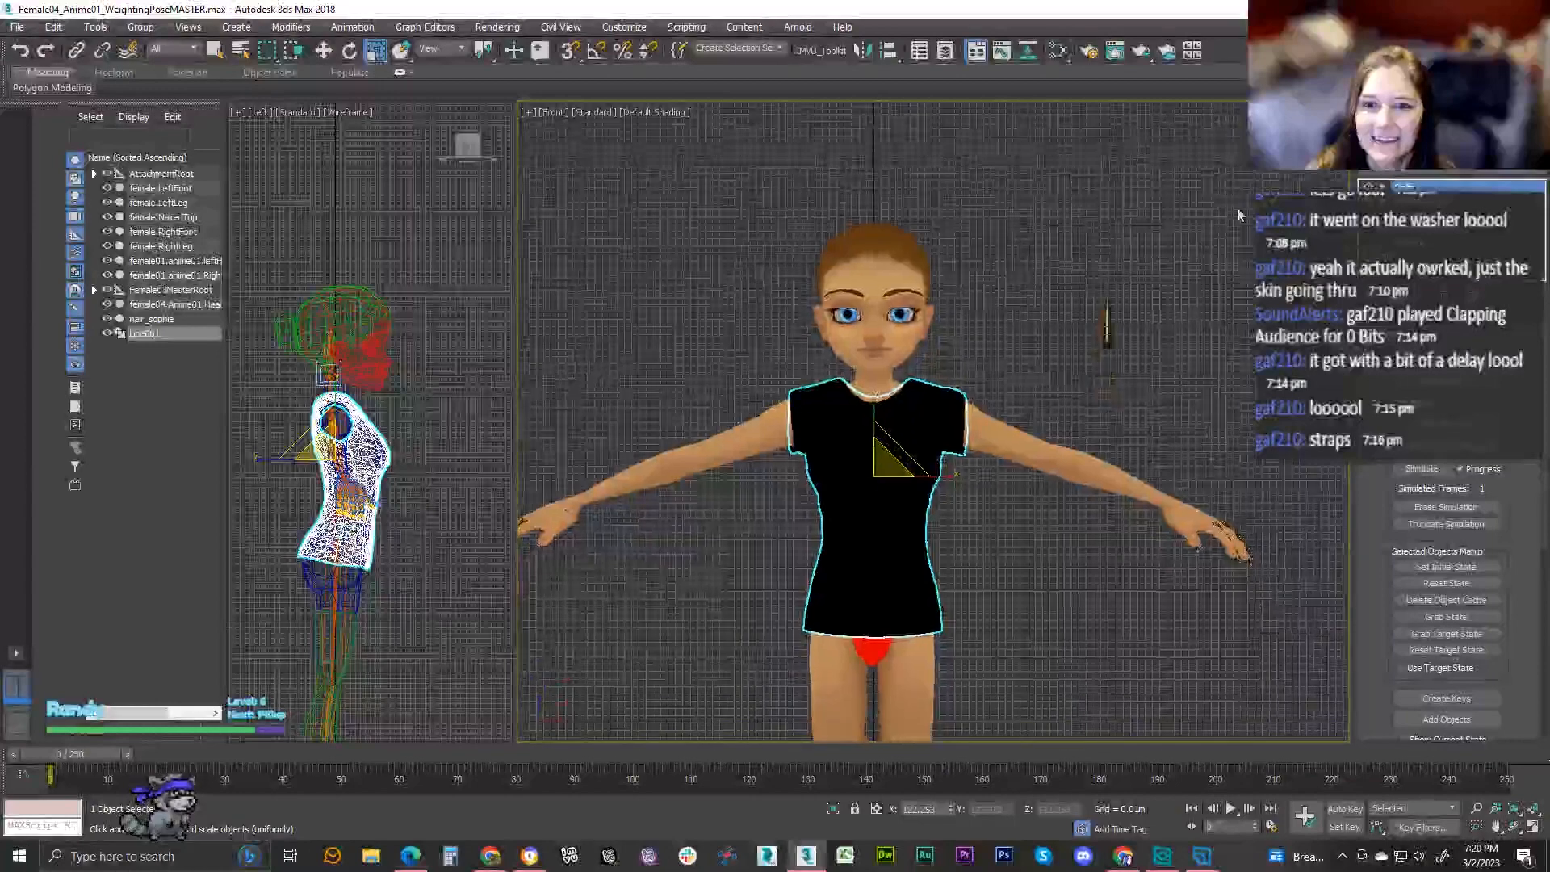
- Inspect the simulated shirt's fit and side seam from the side in perspective and close up in the left wireframe view
middle_click_drag(1114, 403, 924, 413, "alt")
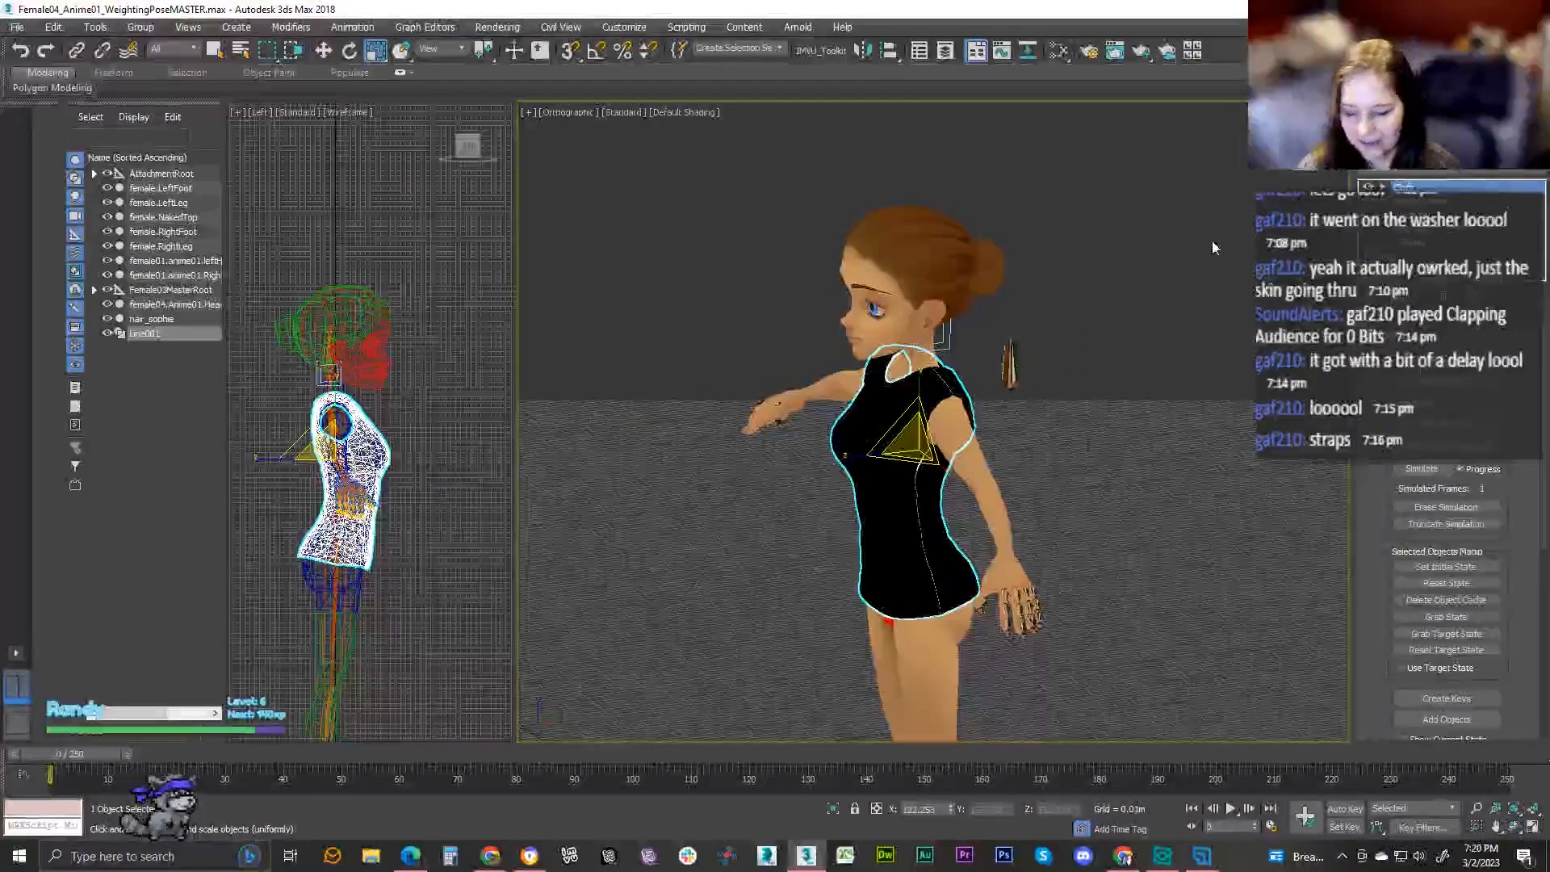
key("p")
scroll(904, 436, "down", 5)
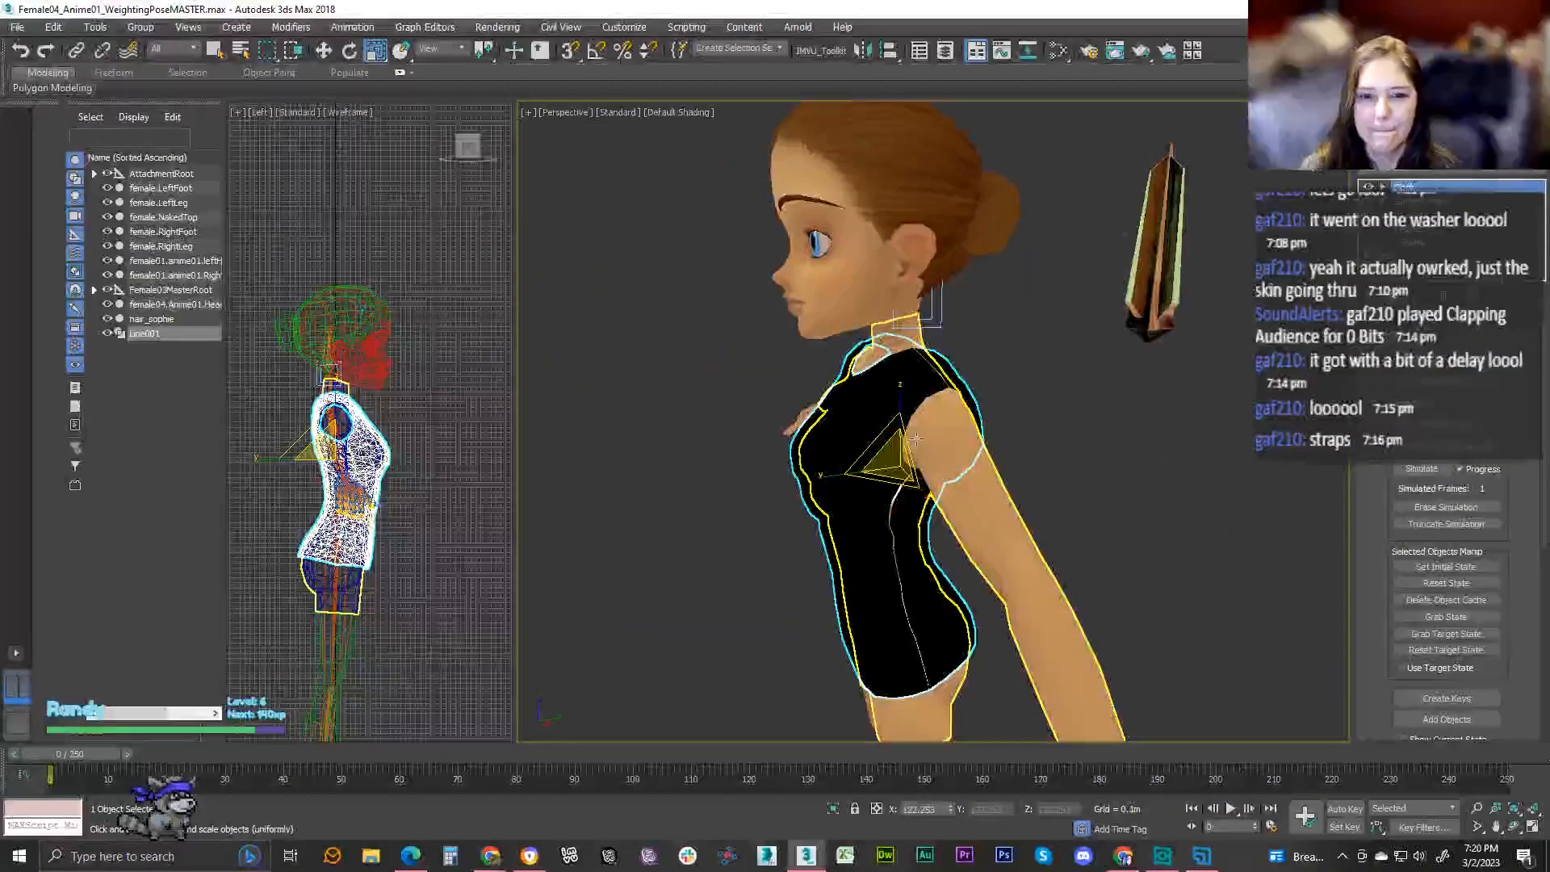
middle_click_drag(916, 438, 856, 392, "alt")
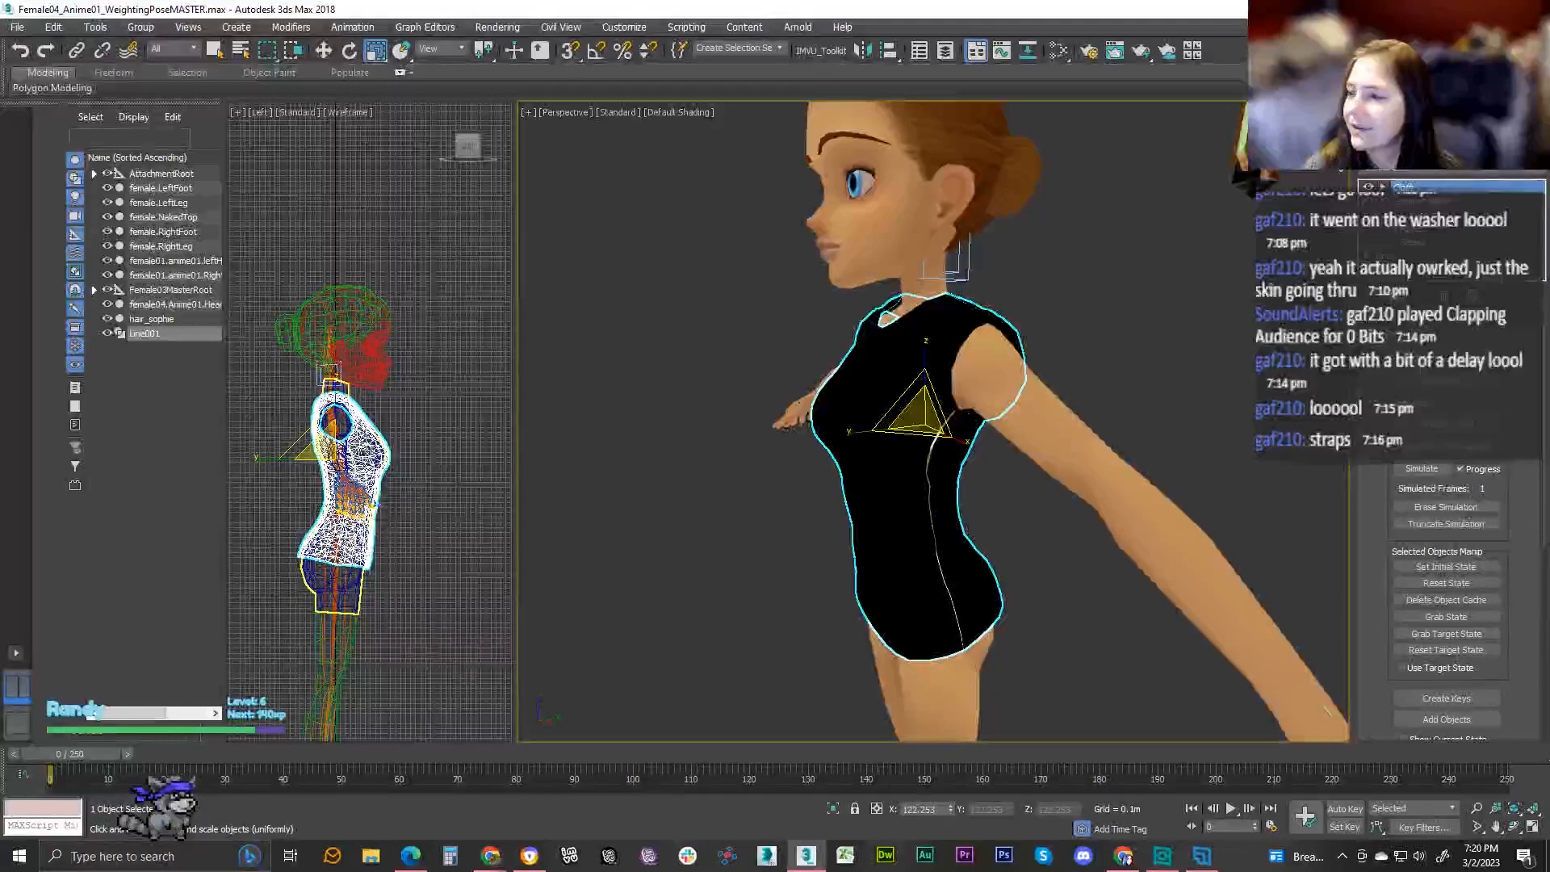
middle_click_drag(1054, 534, 1041, 393, "alt")
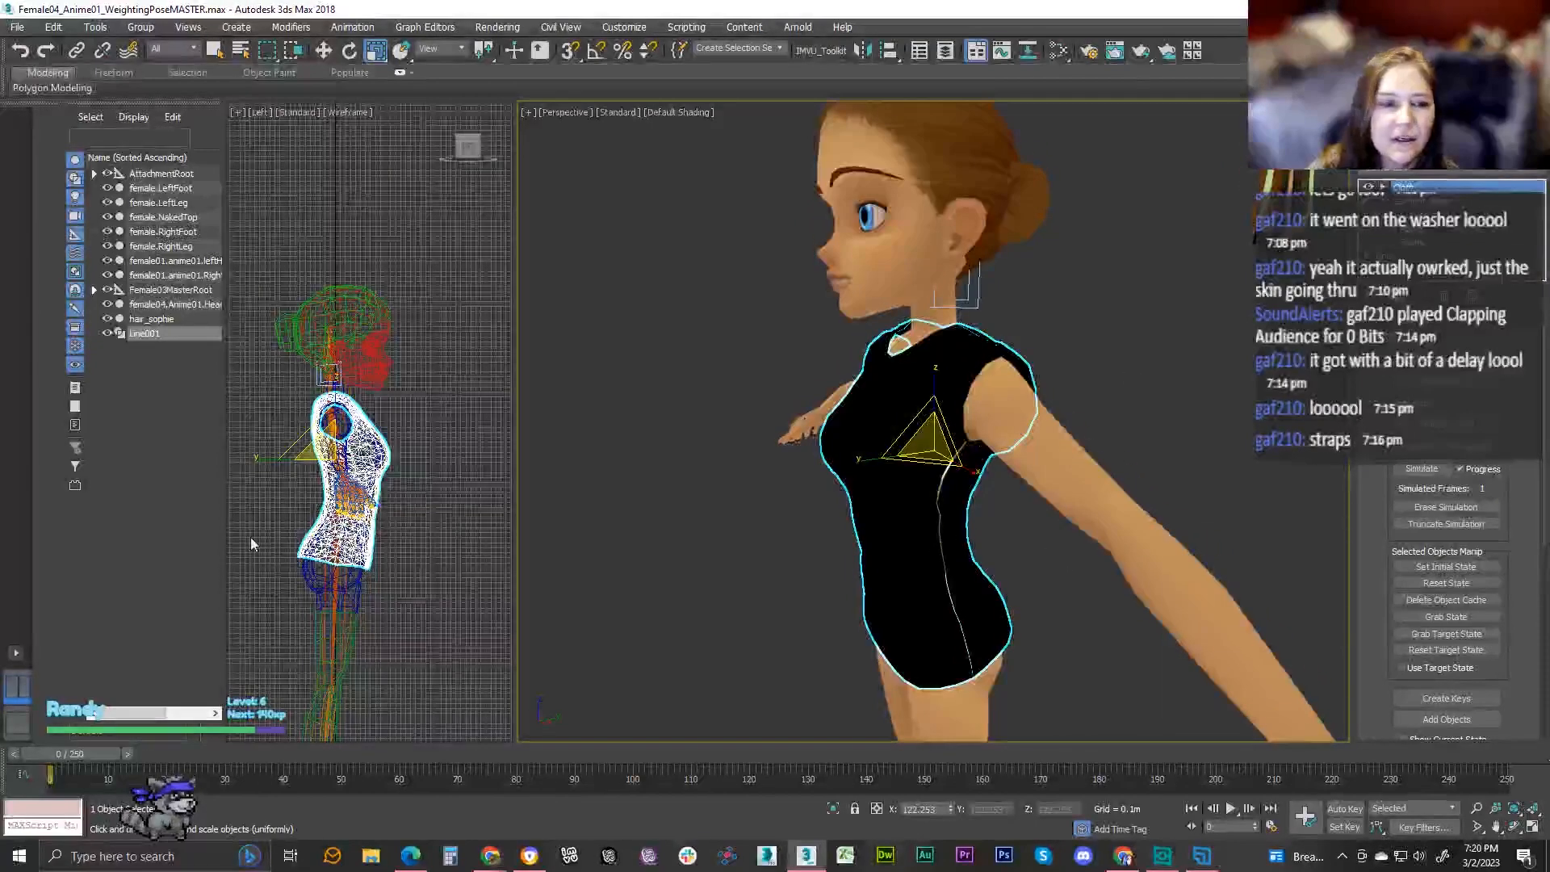
scroll(297, 528, "up", 5)
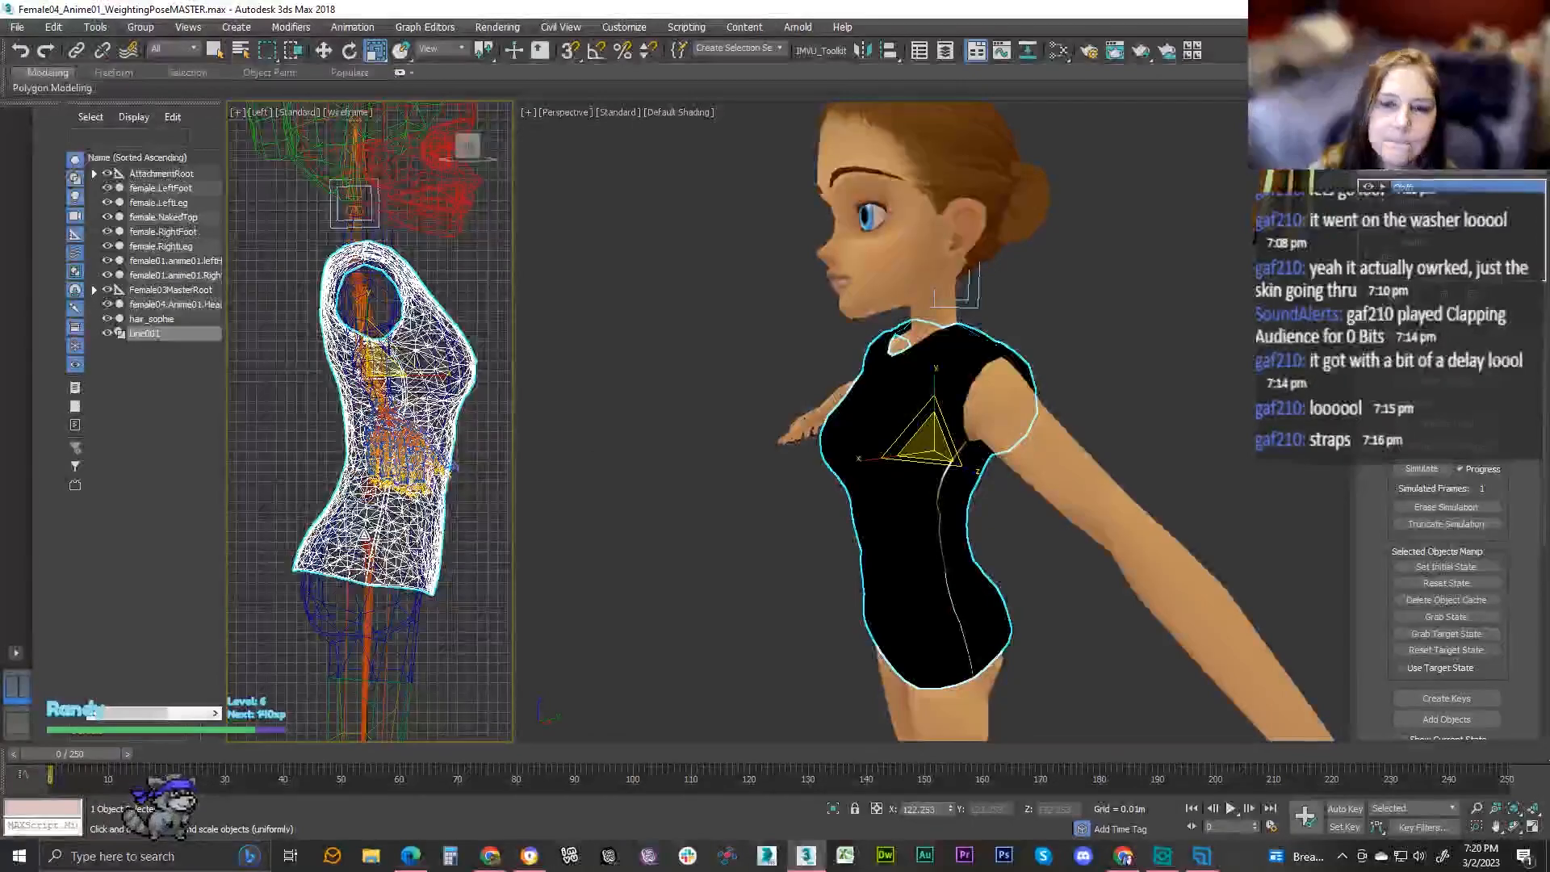
scroll(365, 522, "up", 3)
scroll(353, 524, "down", 2)
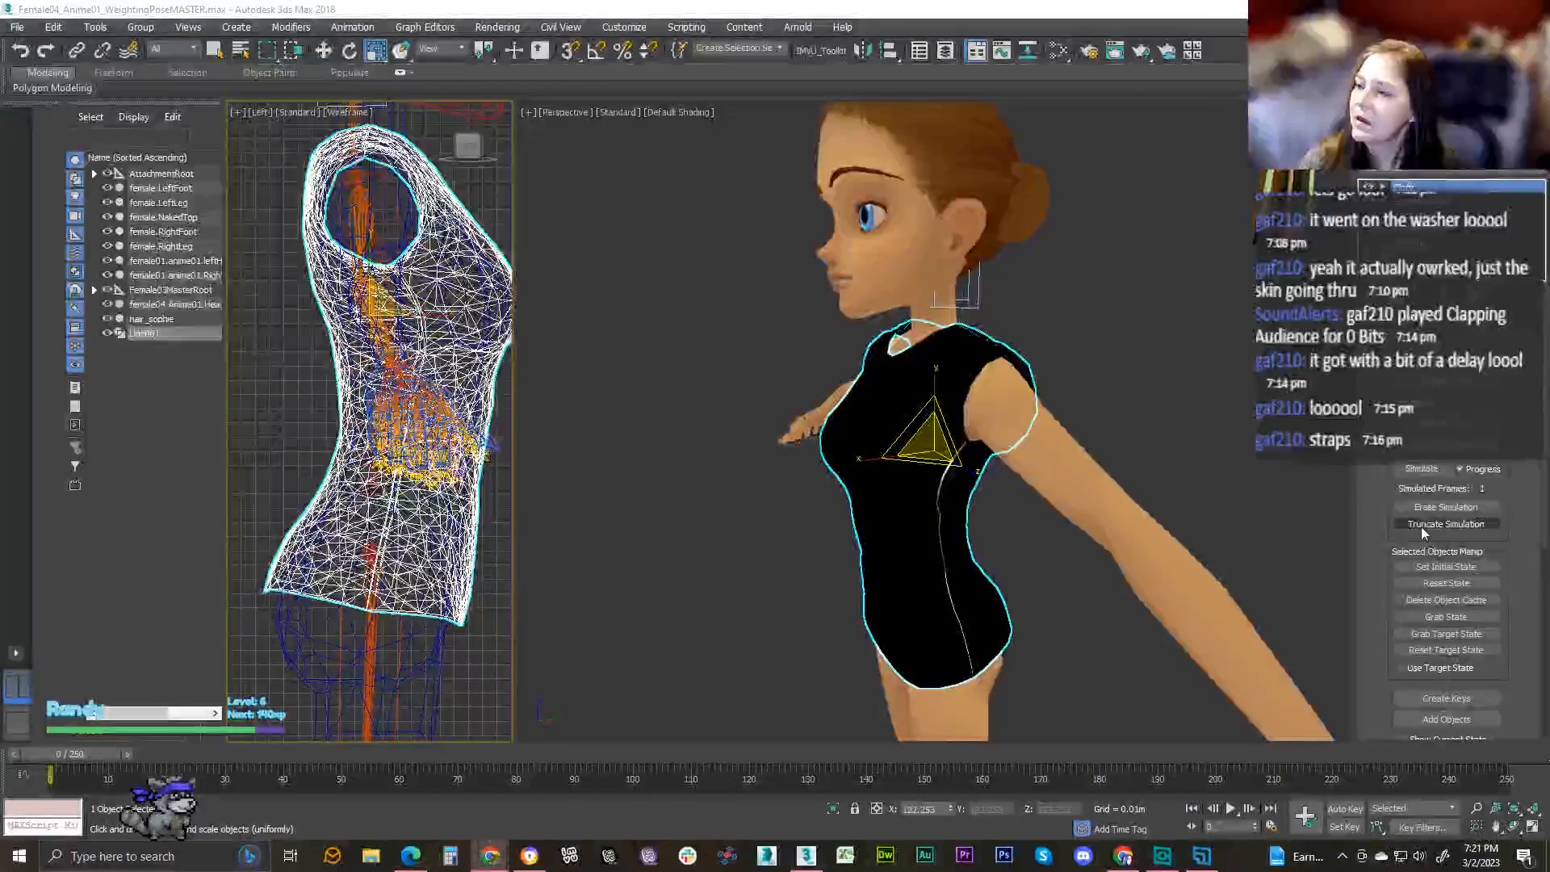
- Reset the garment's cloth state to its unsewn front and back panels and view them around the avatar
left_click(1464, 587)
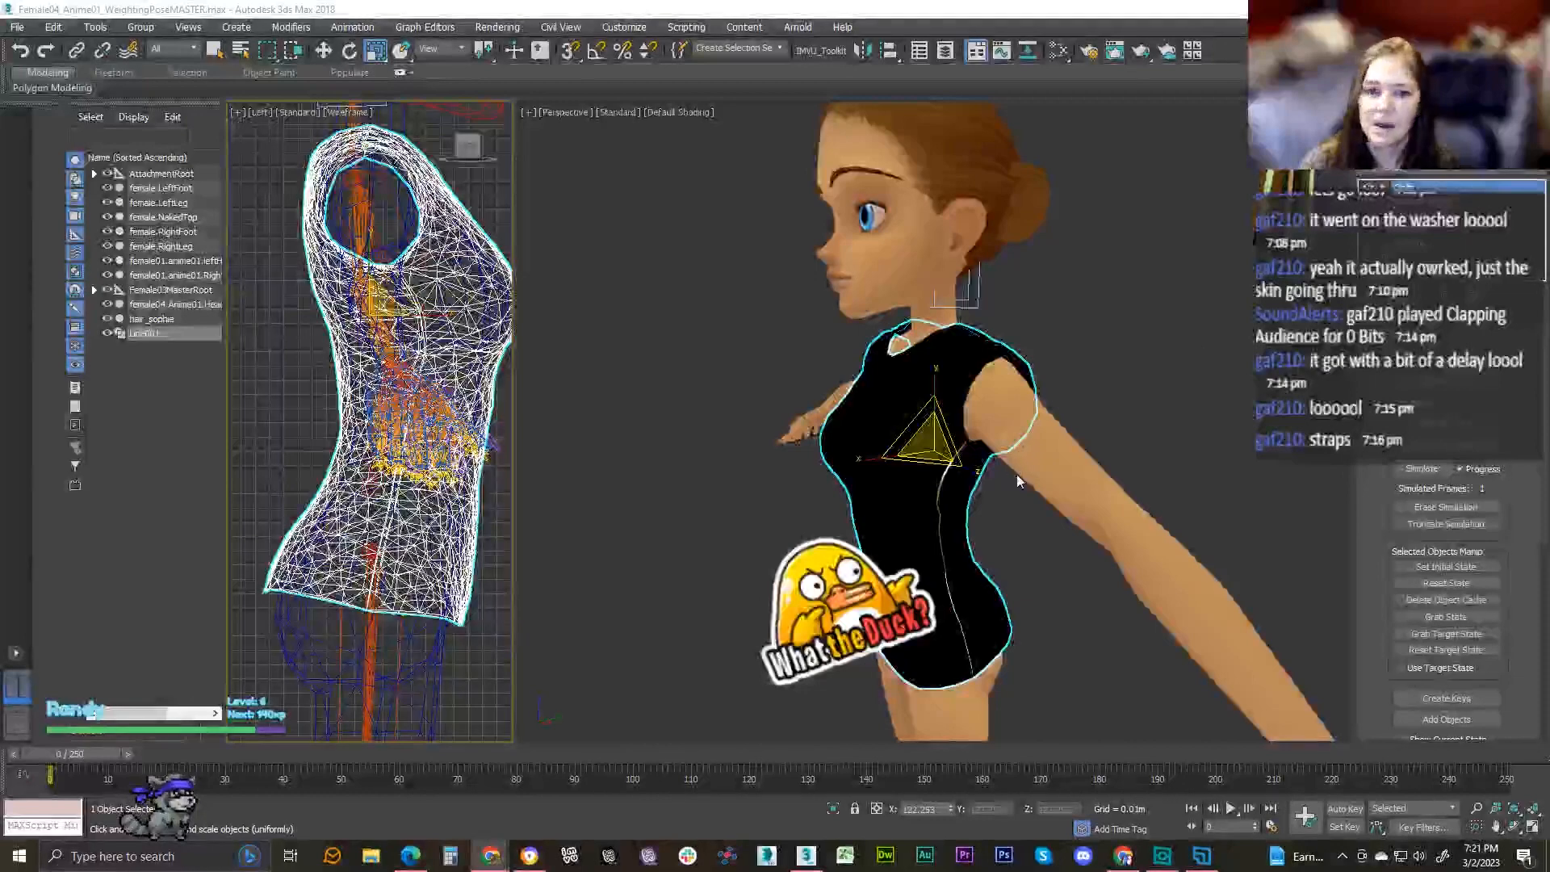
middle_click_drag(1018, 474, 1012, 473)
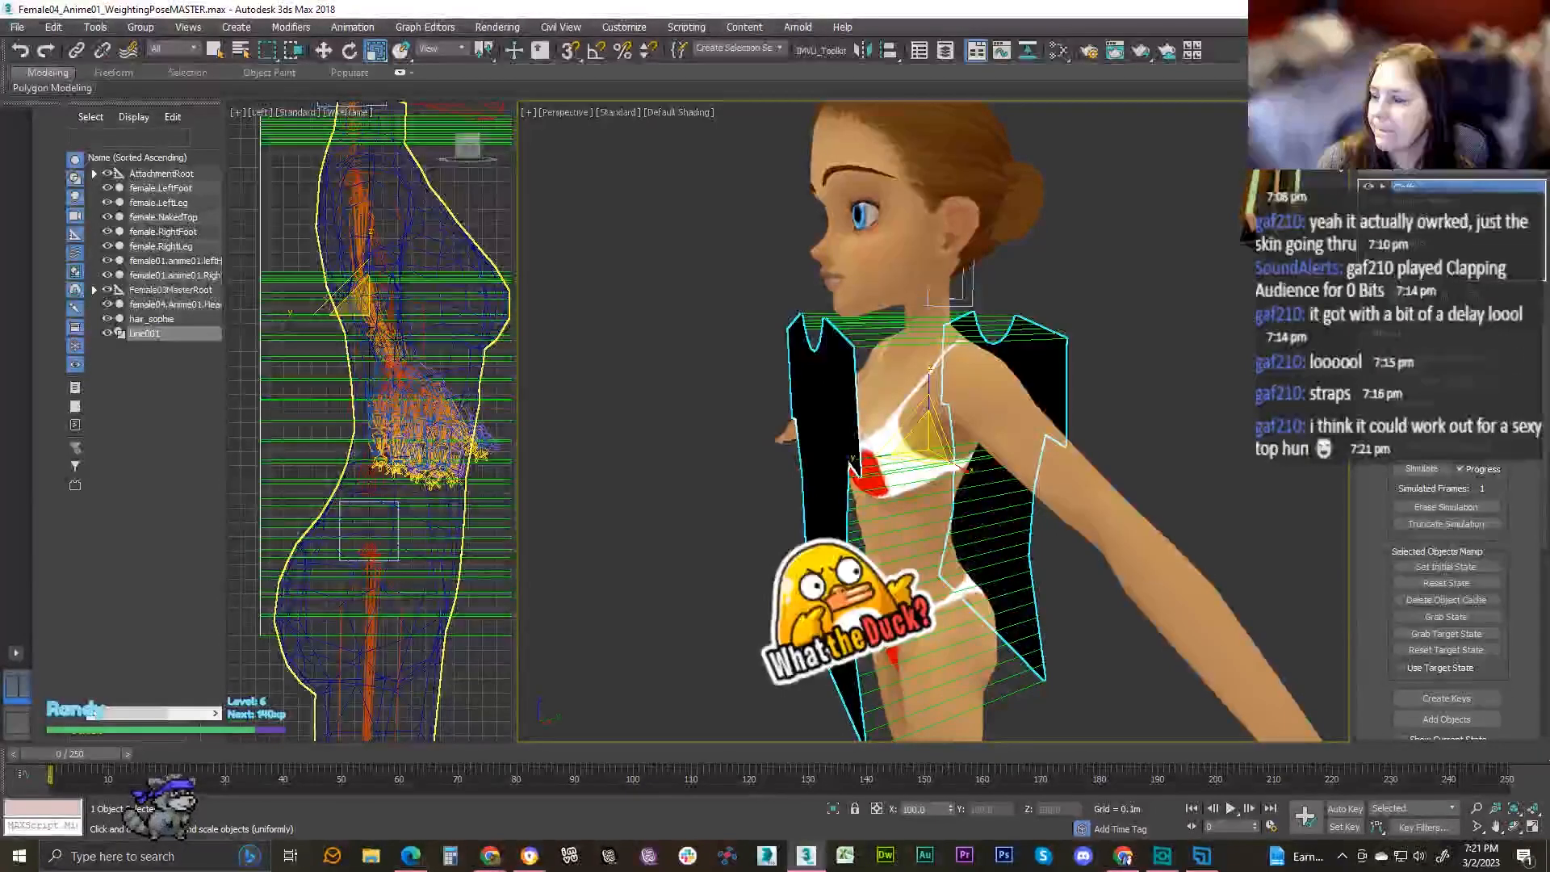
middle_click_drag(887, 436, 1170, 415, "alt")
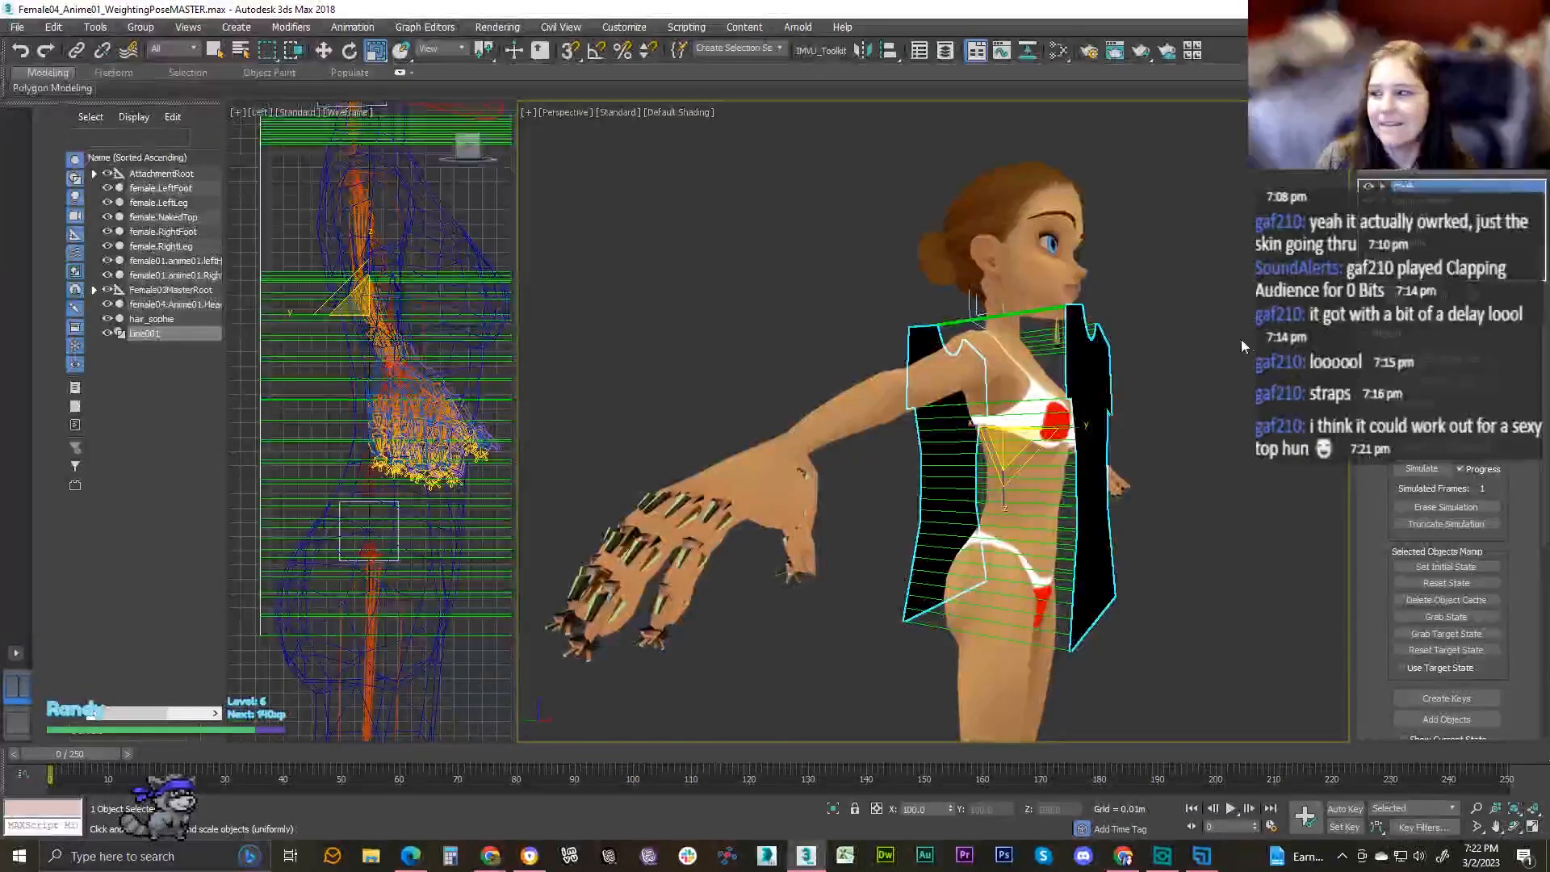
- Turn on gravity in the Cloth simulation parameters and simulate the shirt onto the avatar
left_click(1451, 382)
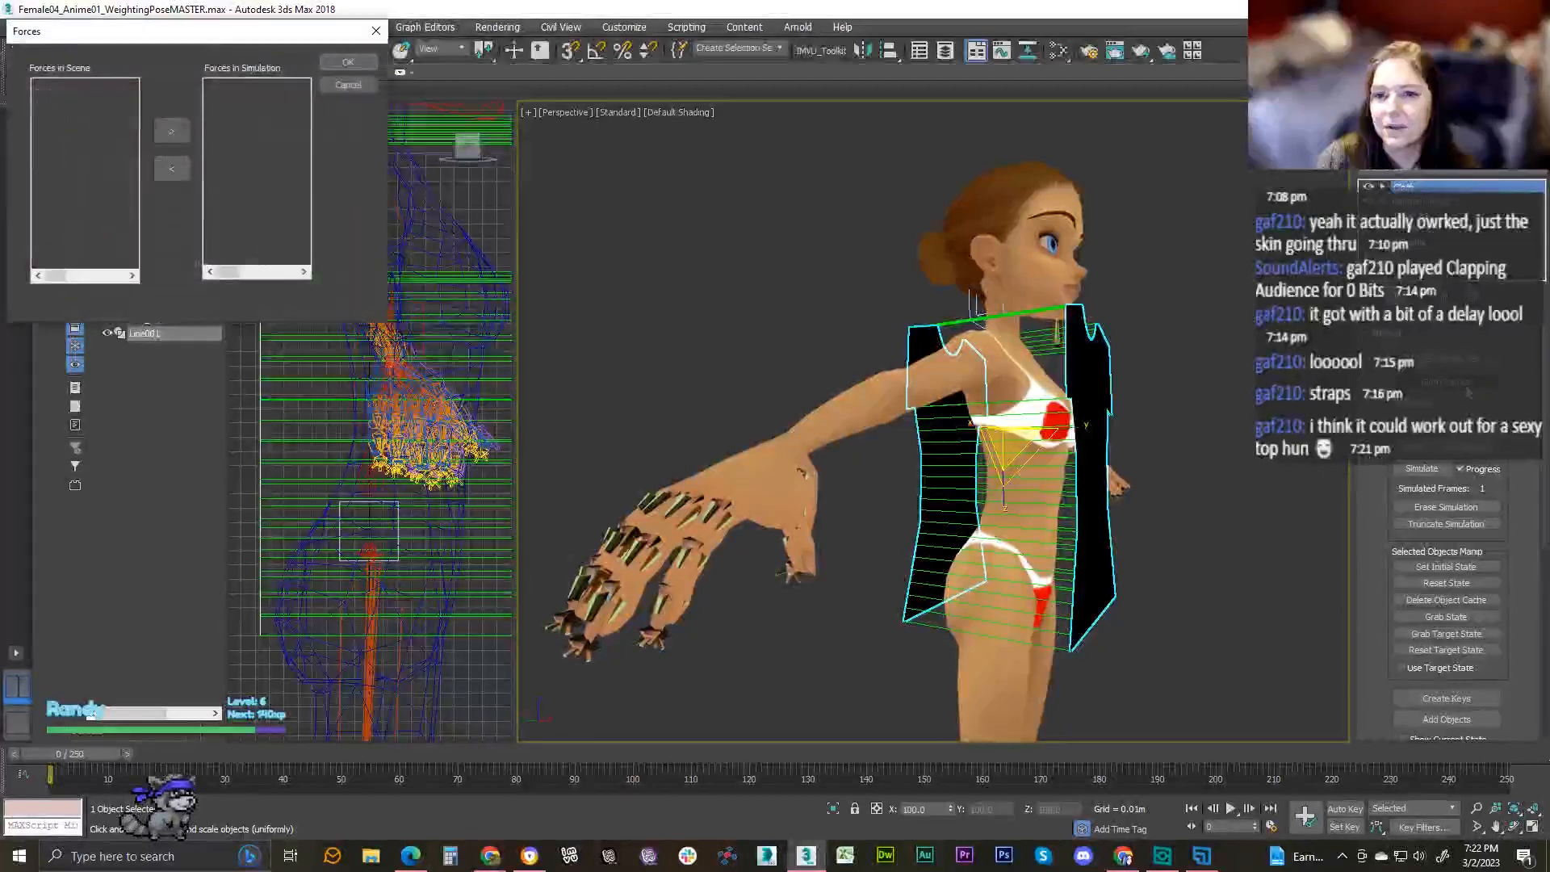
left_click(348, 85)
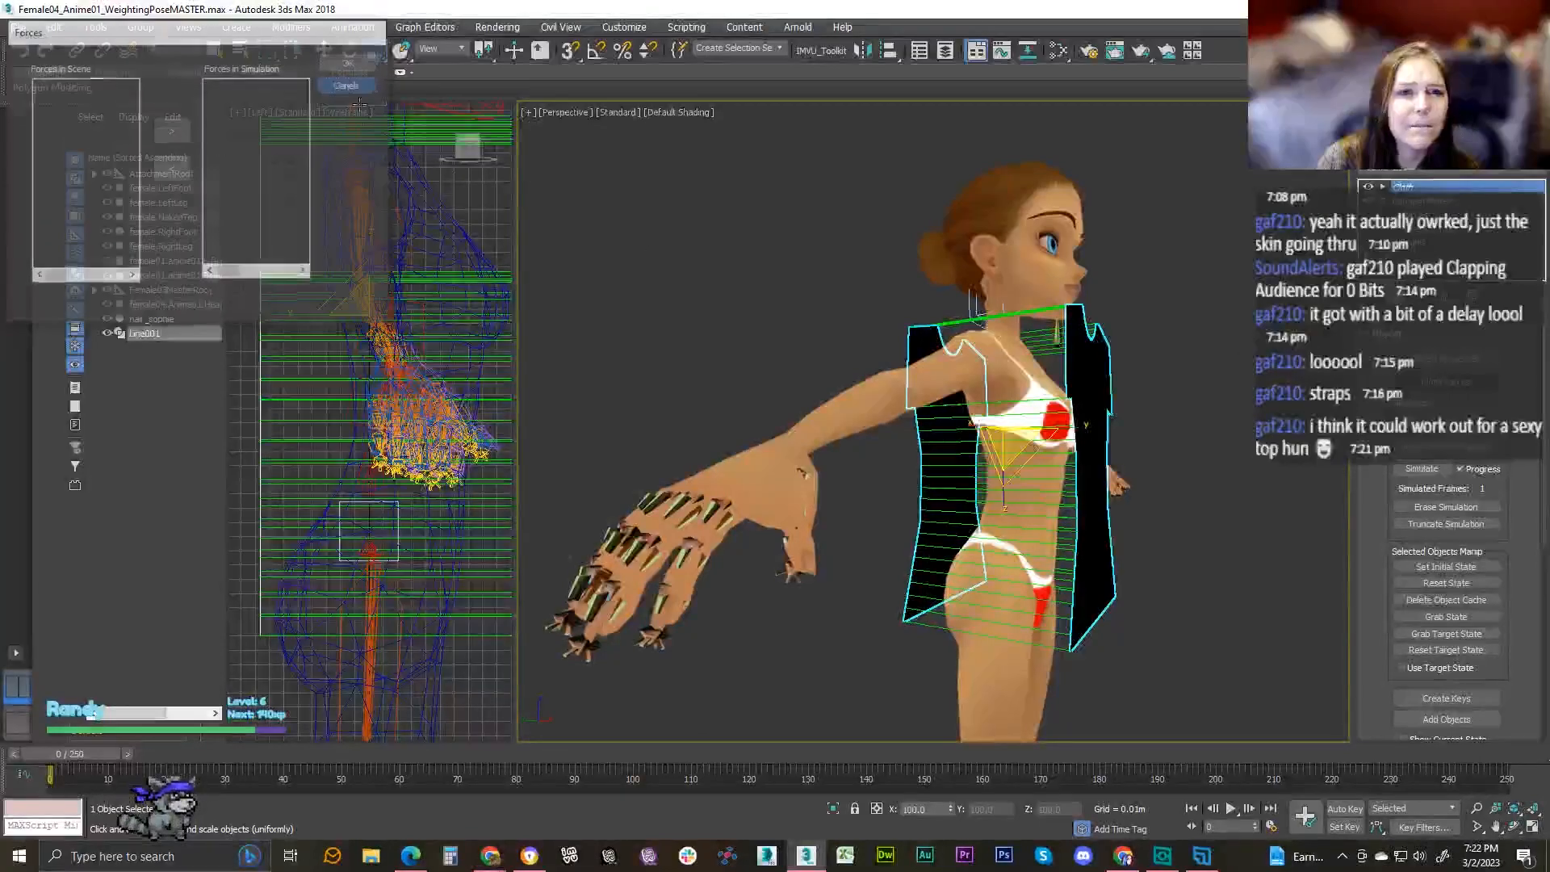
scroll(1433, 630, "down", 2)
scroll(1435, 625, "down", 3)
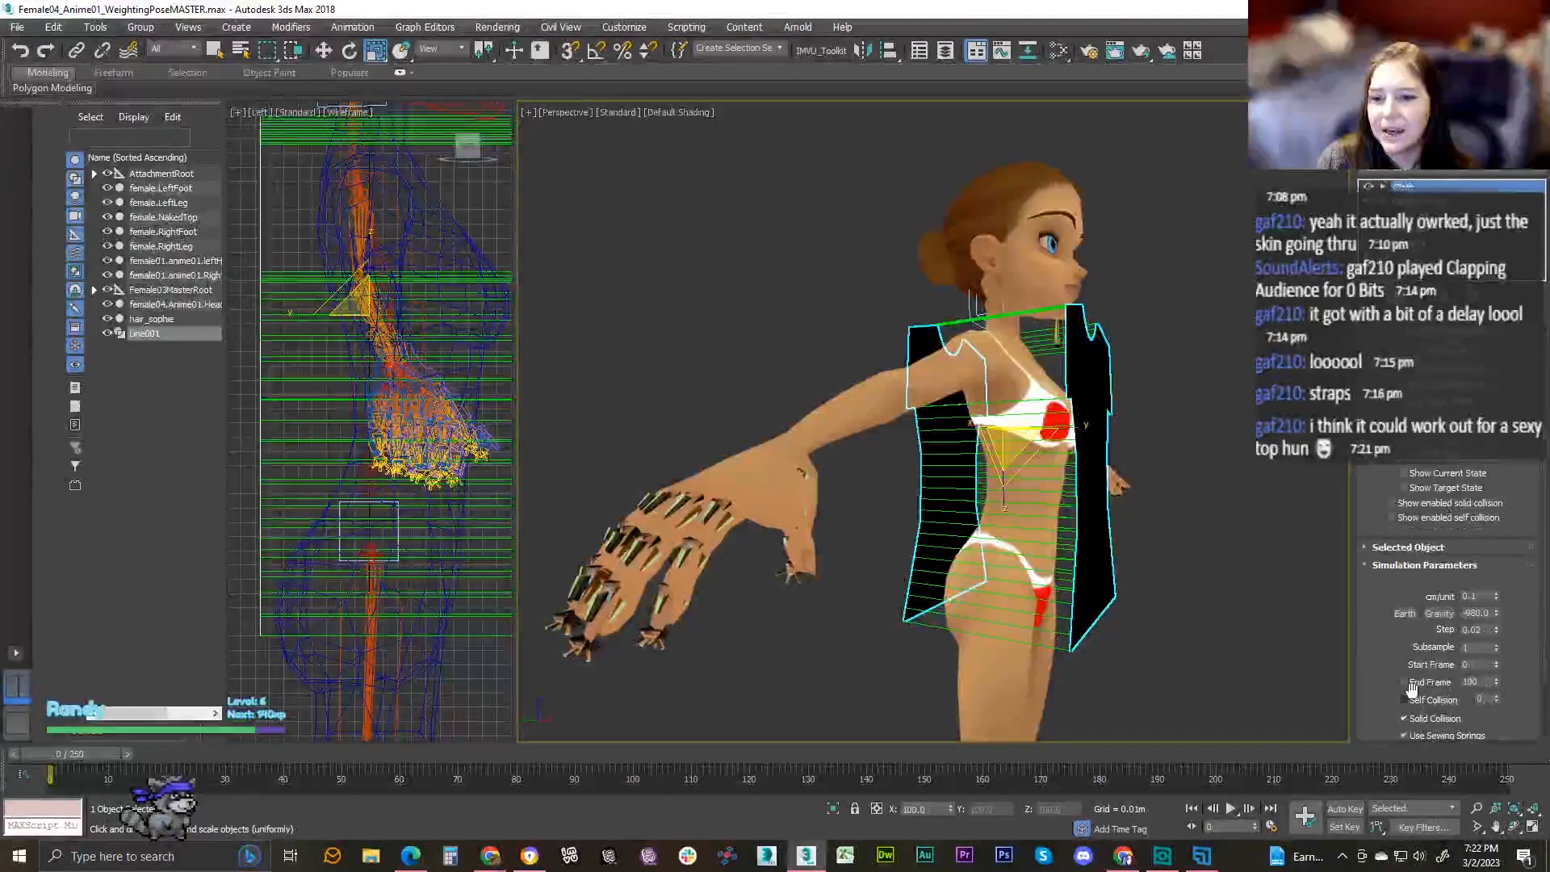
scroll(1440, 593, "down", 1)
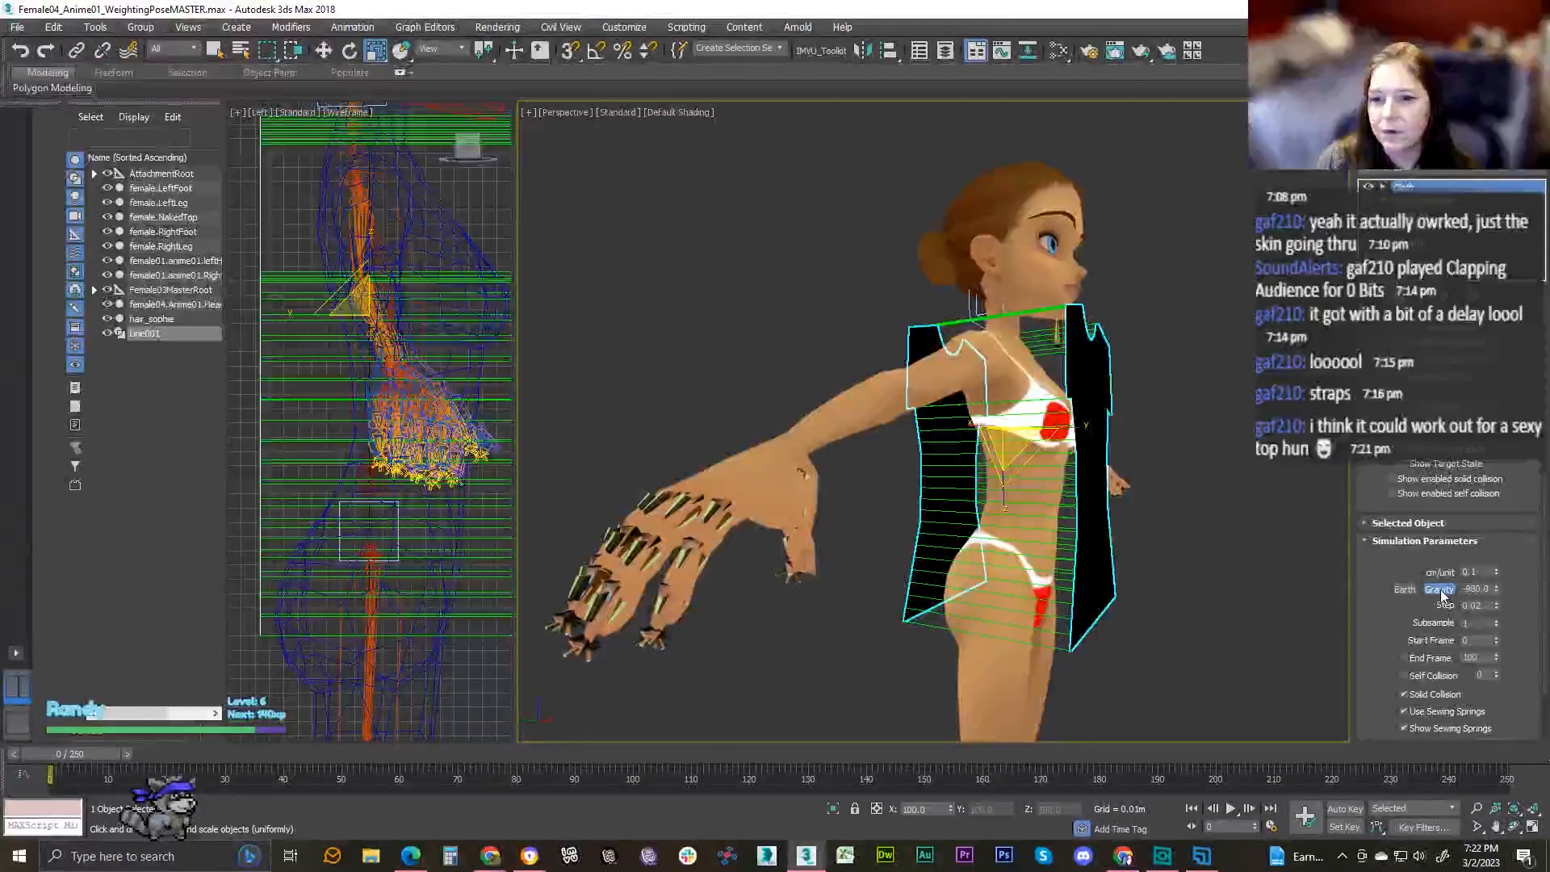
scroll(1440, 589, "up", 4)
scroll(1392, 460, "up", 1)
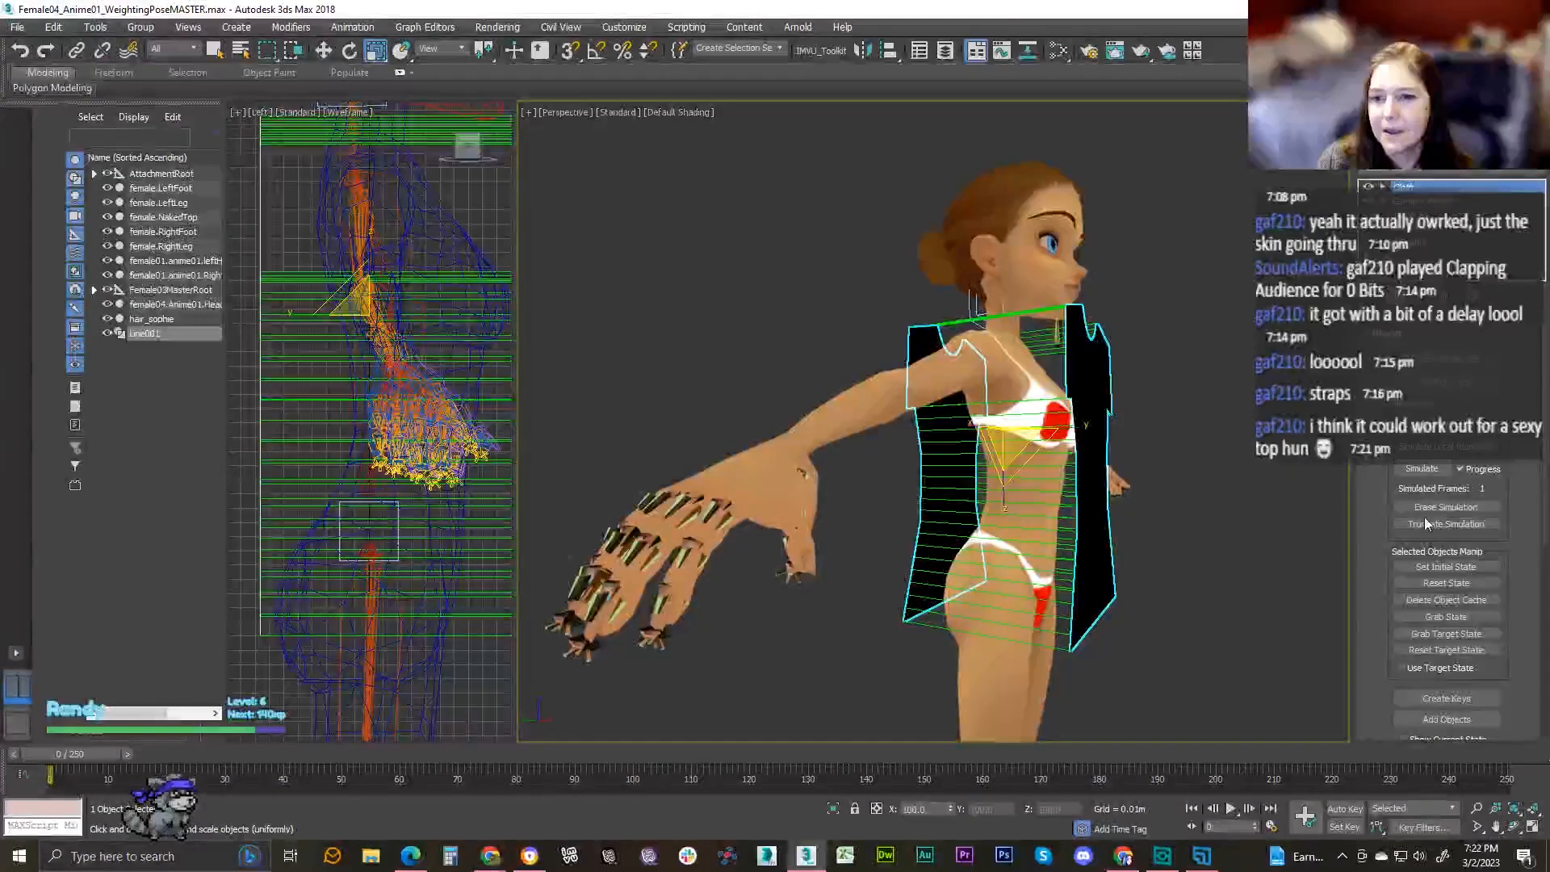
left_click(1422, 468)
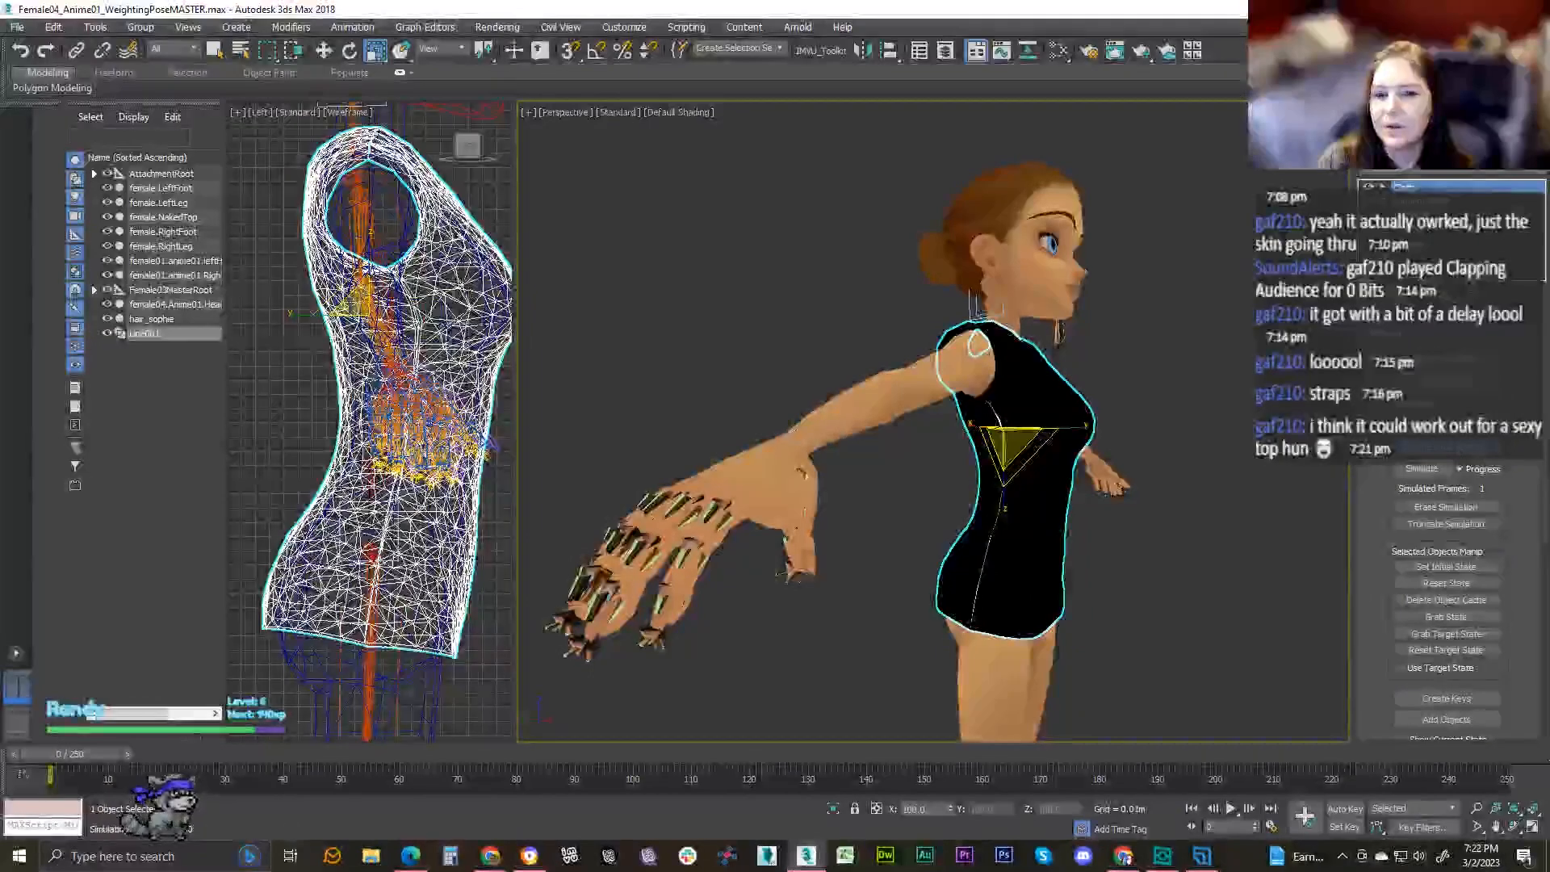
- Examine the draped shirt around the avatar, checking the front, back, hem length and side seams
middle_click_drag(937, 418, 799, 417, "alt")
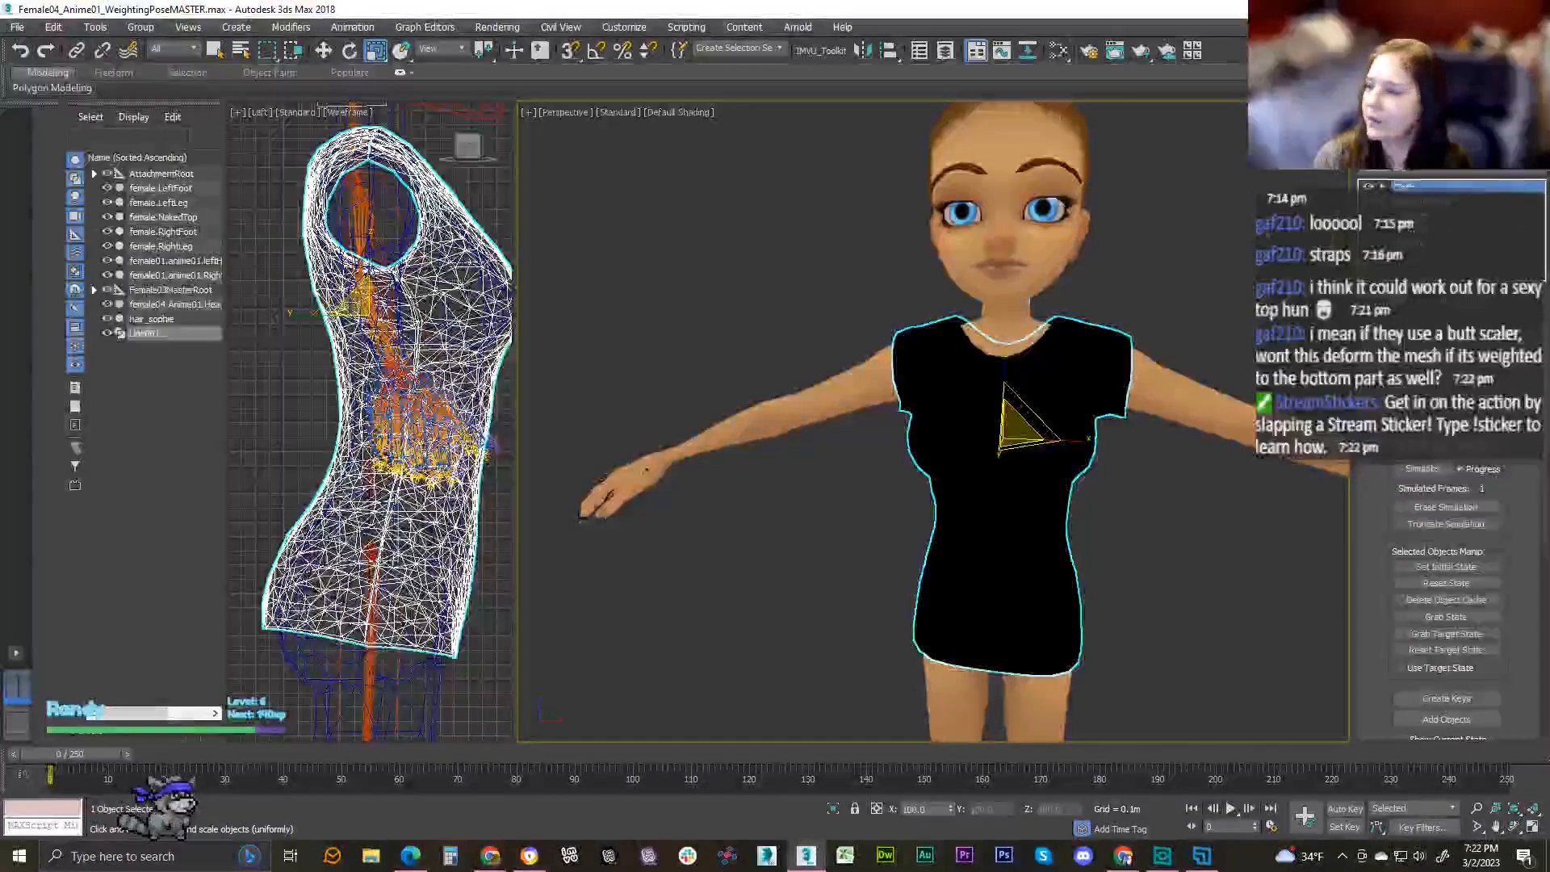
middle_click_drag(1027, 300, 602, 339, "alt")
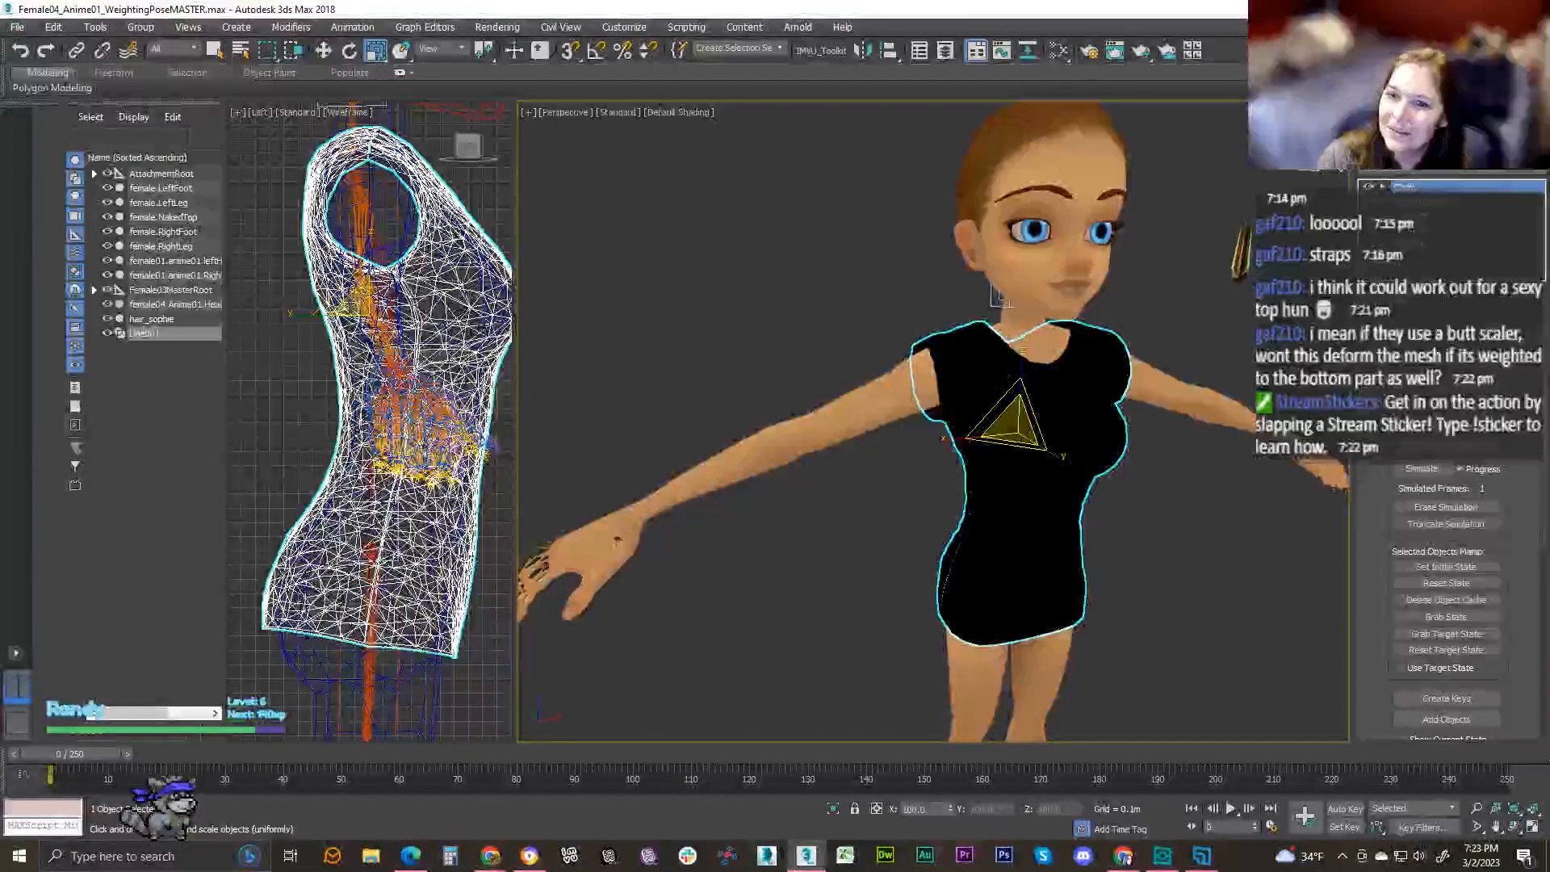
middle_click_drag(1091, 404, 1040, 402)
scroll(965, 289, "down", 5)
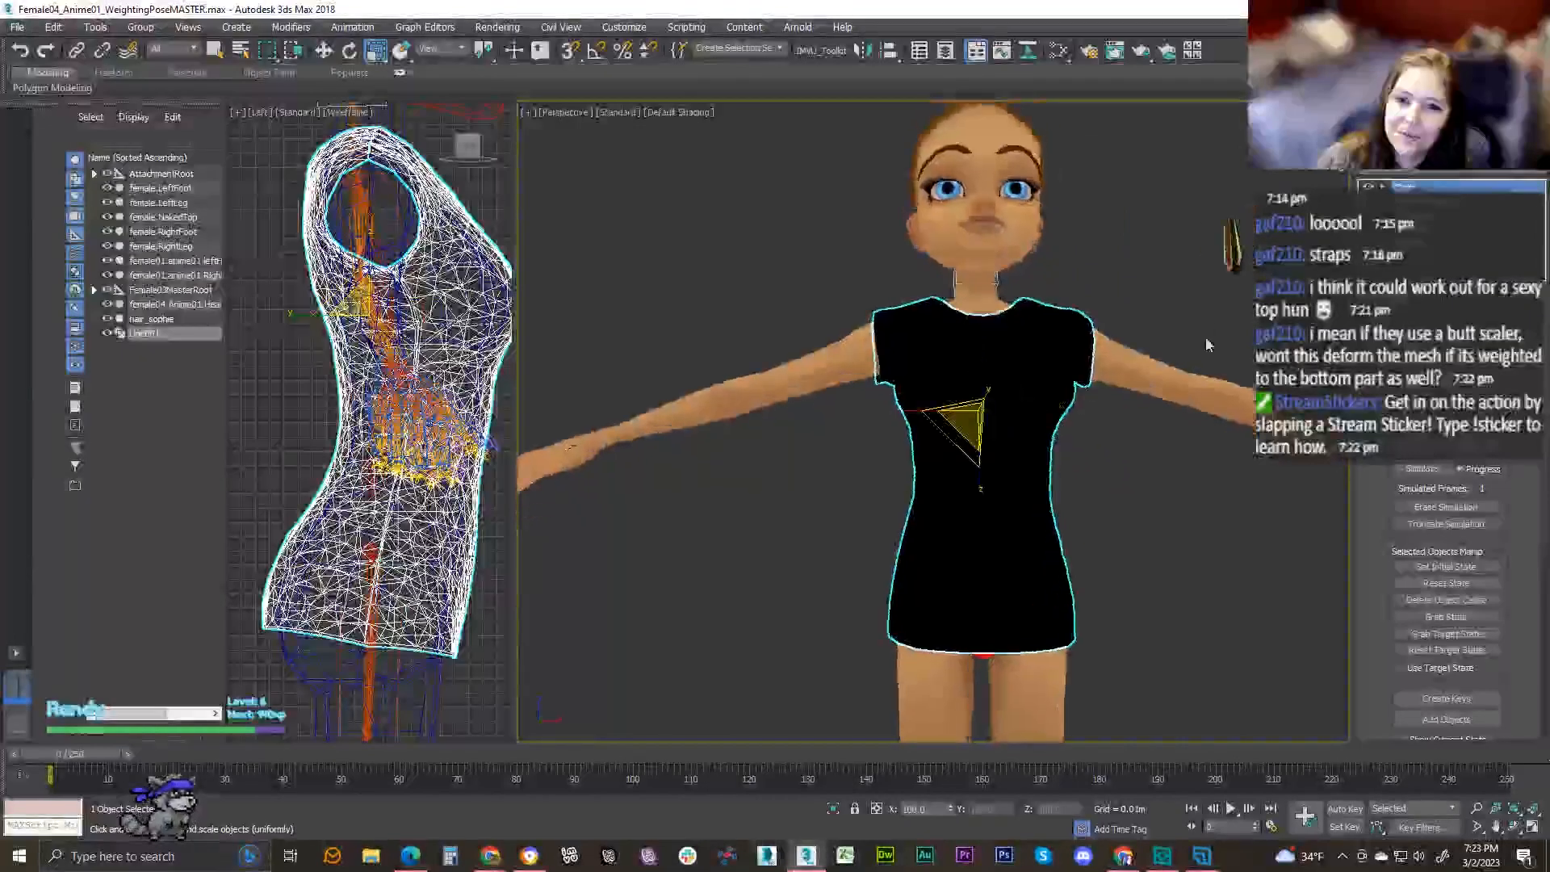
middle_click_drag(1155, 461, 1001, 470)
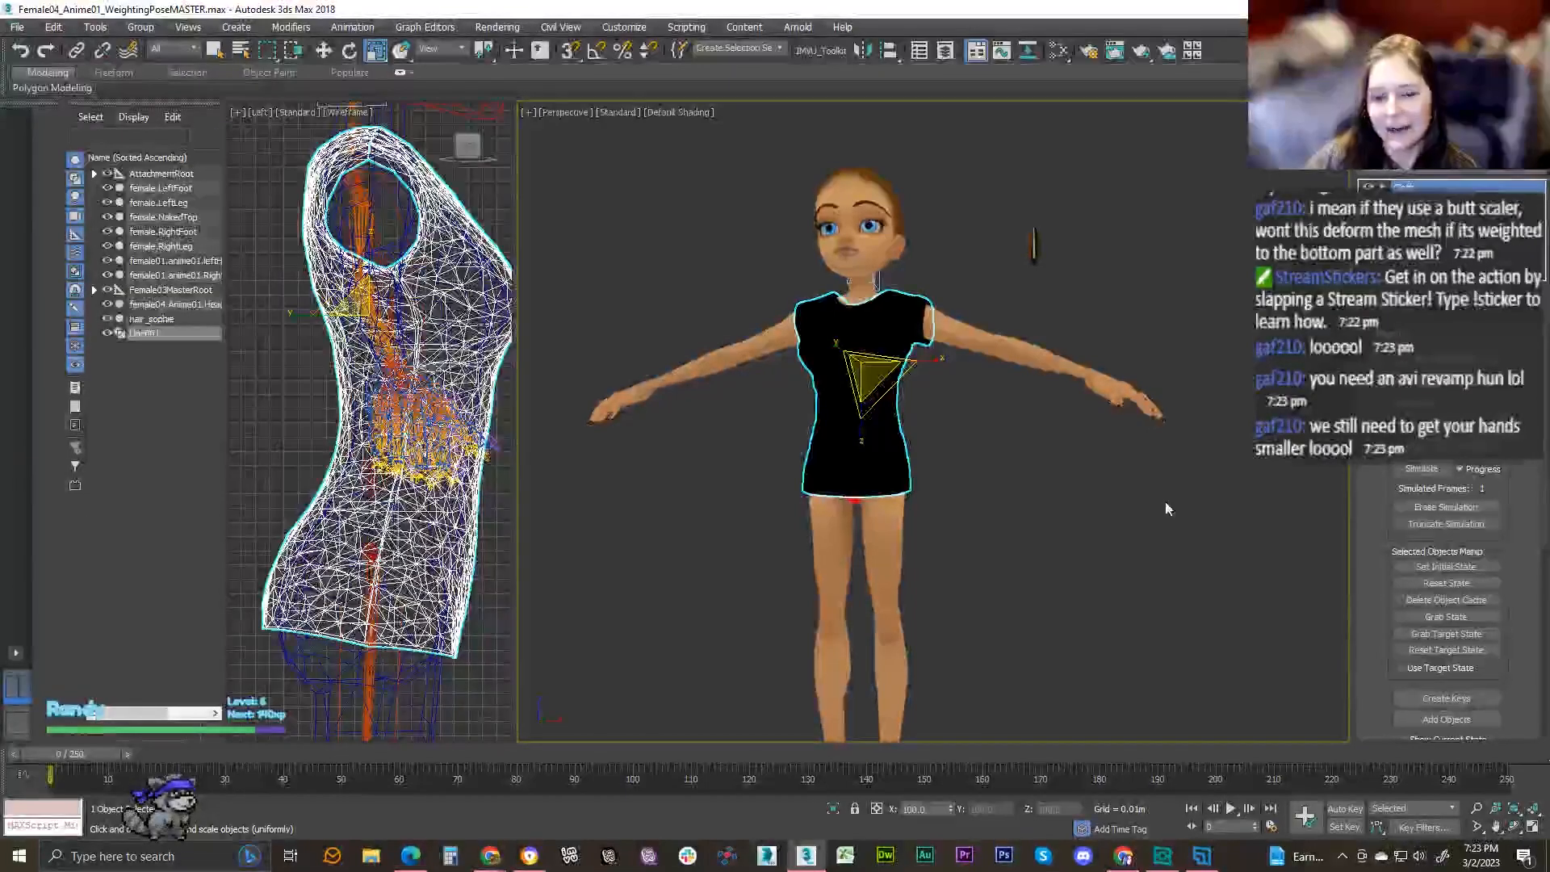
middle_click_drag(894, 413, 880, 461, "alt")
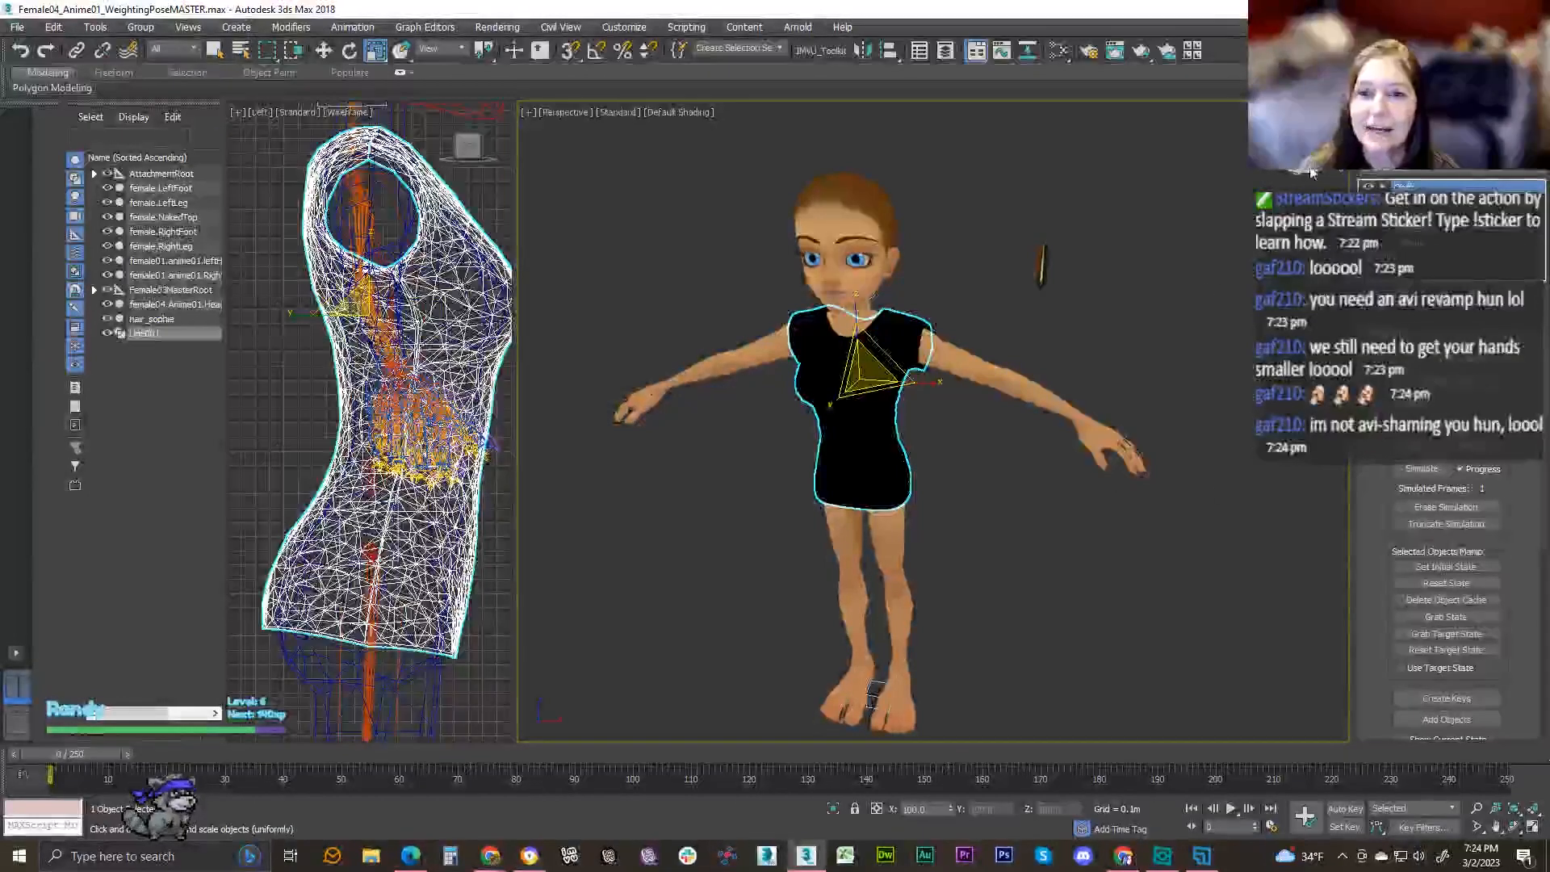
left_click(1300, 145)
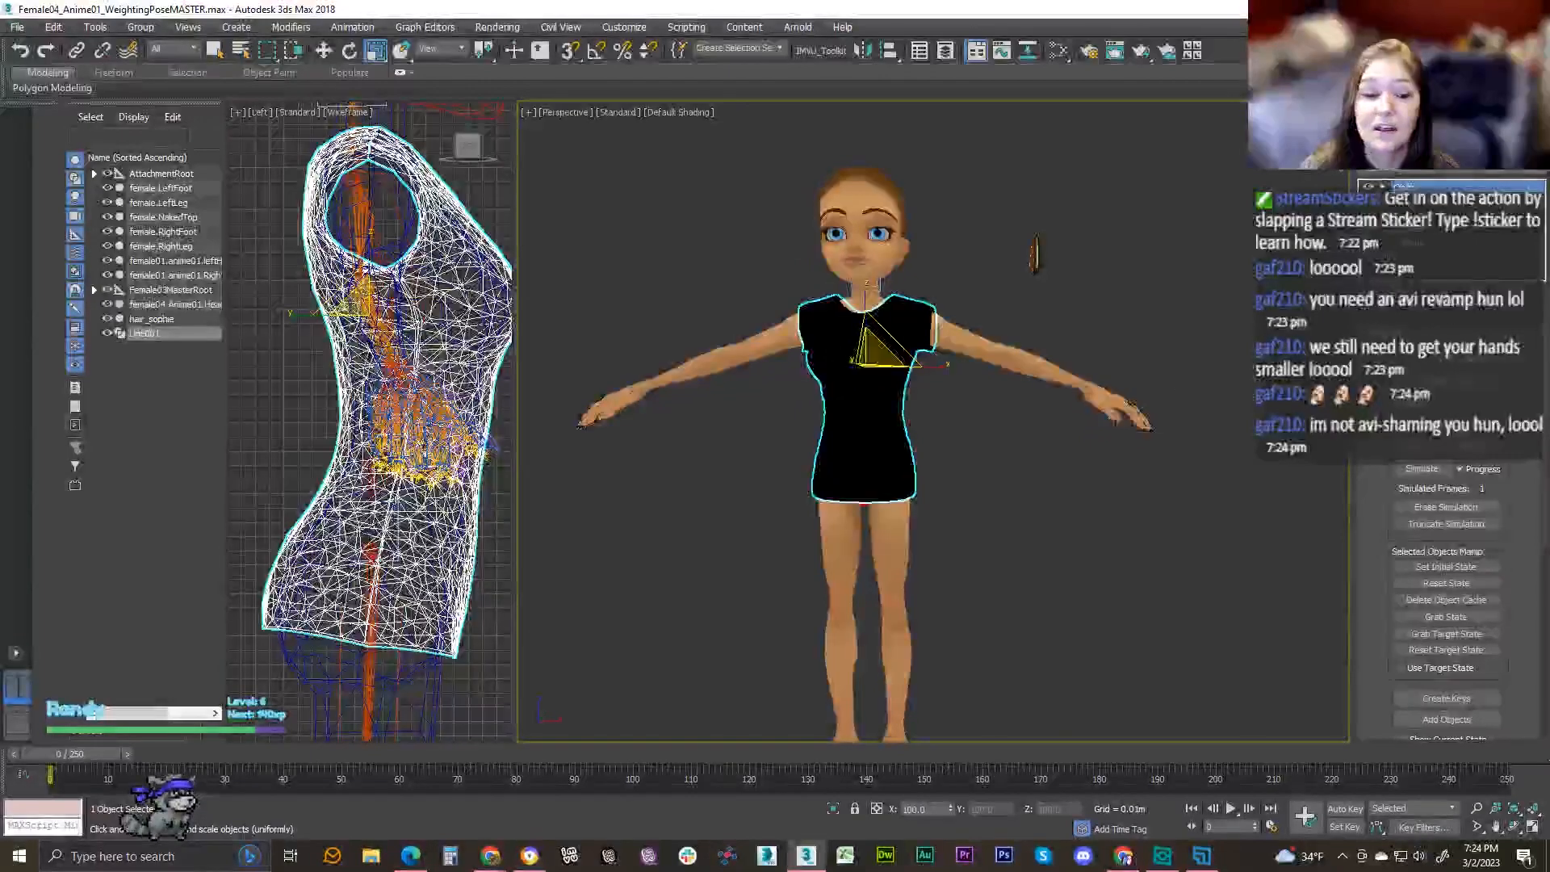
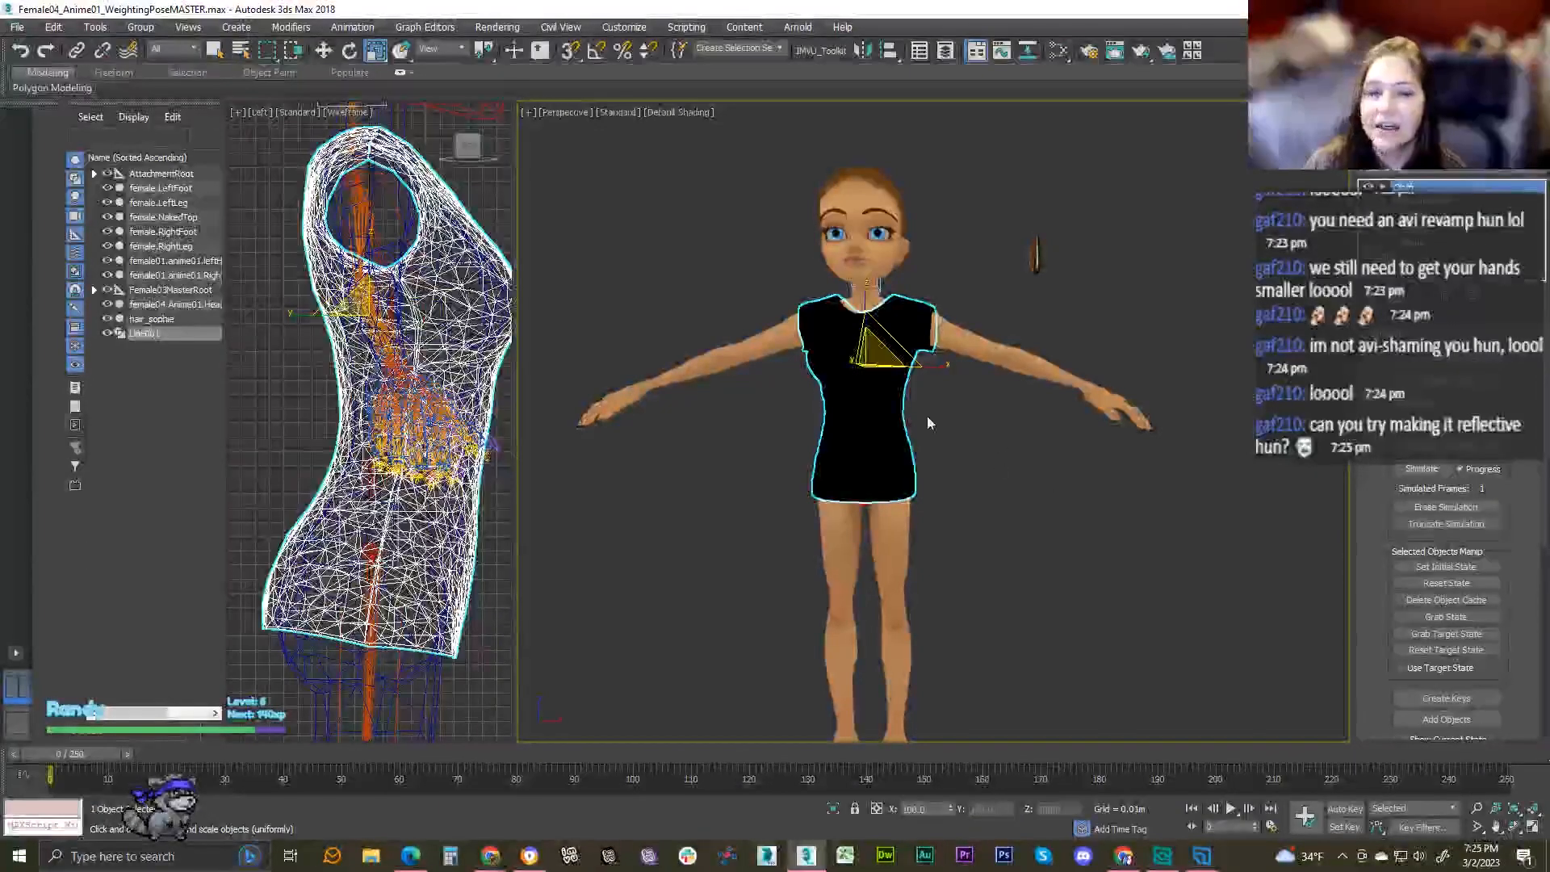
key("z")
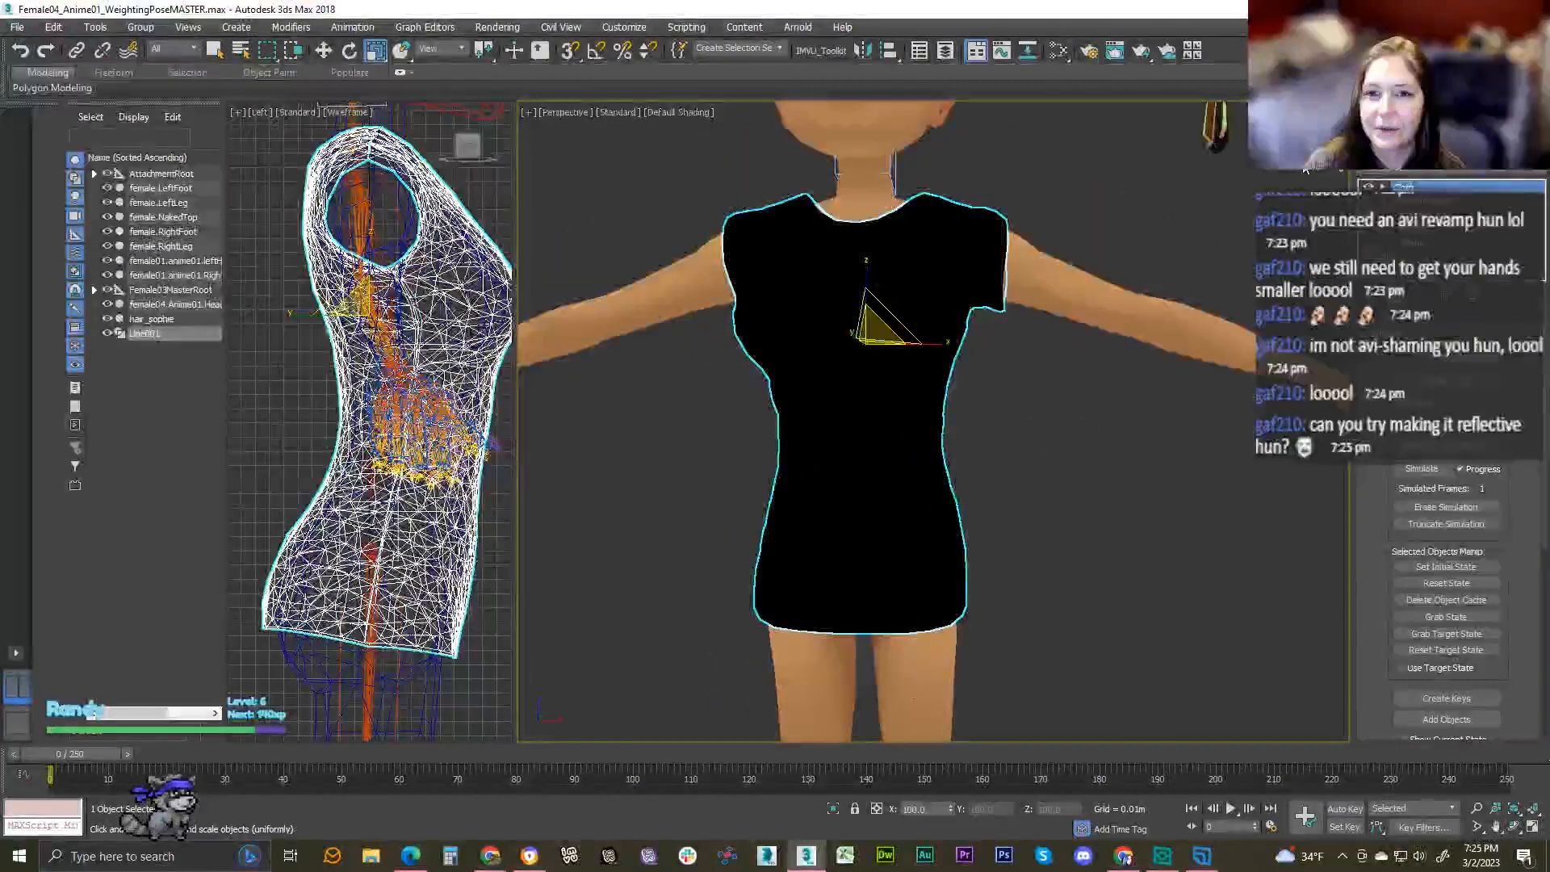
middle_click_drag(1305, 167, 1340, 194, "alt")
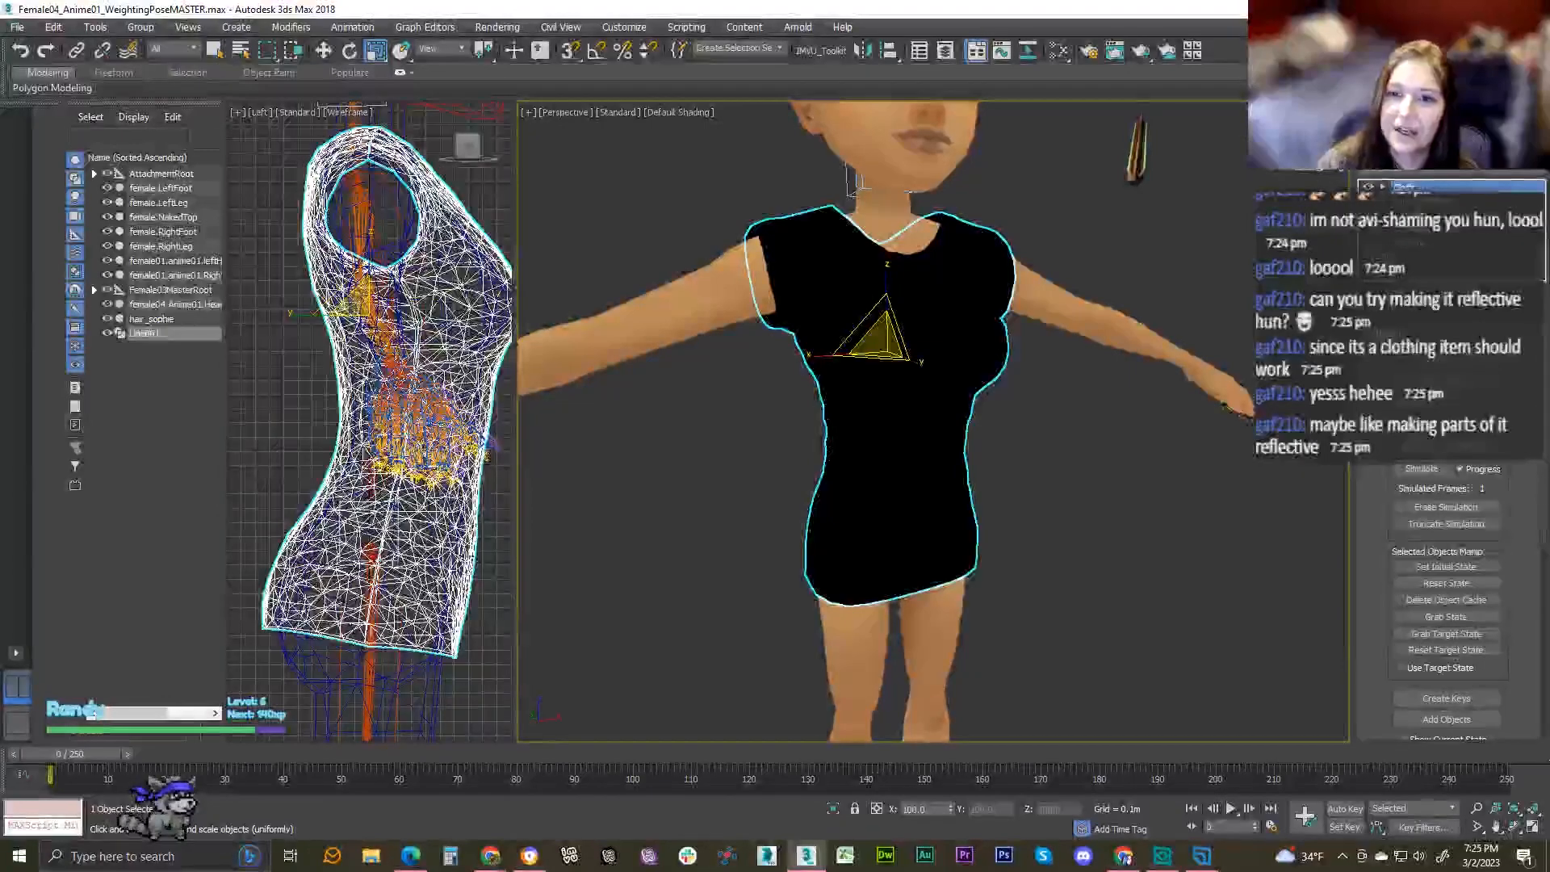
mouse_move(793, 338)
middle_mouse_down("alt")
mouse_move(936, 329)
mouse_move(928, 359)
mouse_move(815, 355)
mouse_move(726, 375)
mouse_move(718, 319)
mouse_move(524, 323)
mouse_move(557, 311)
mouse_move(791, 338)
mouse_move(779, 340)
middle_mouse_up("alt")
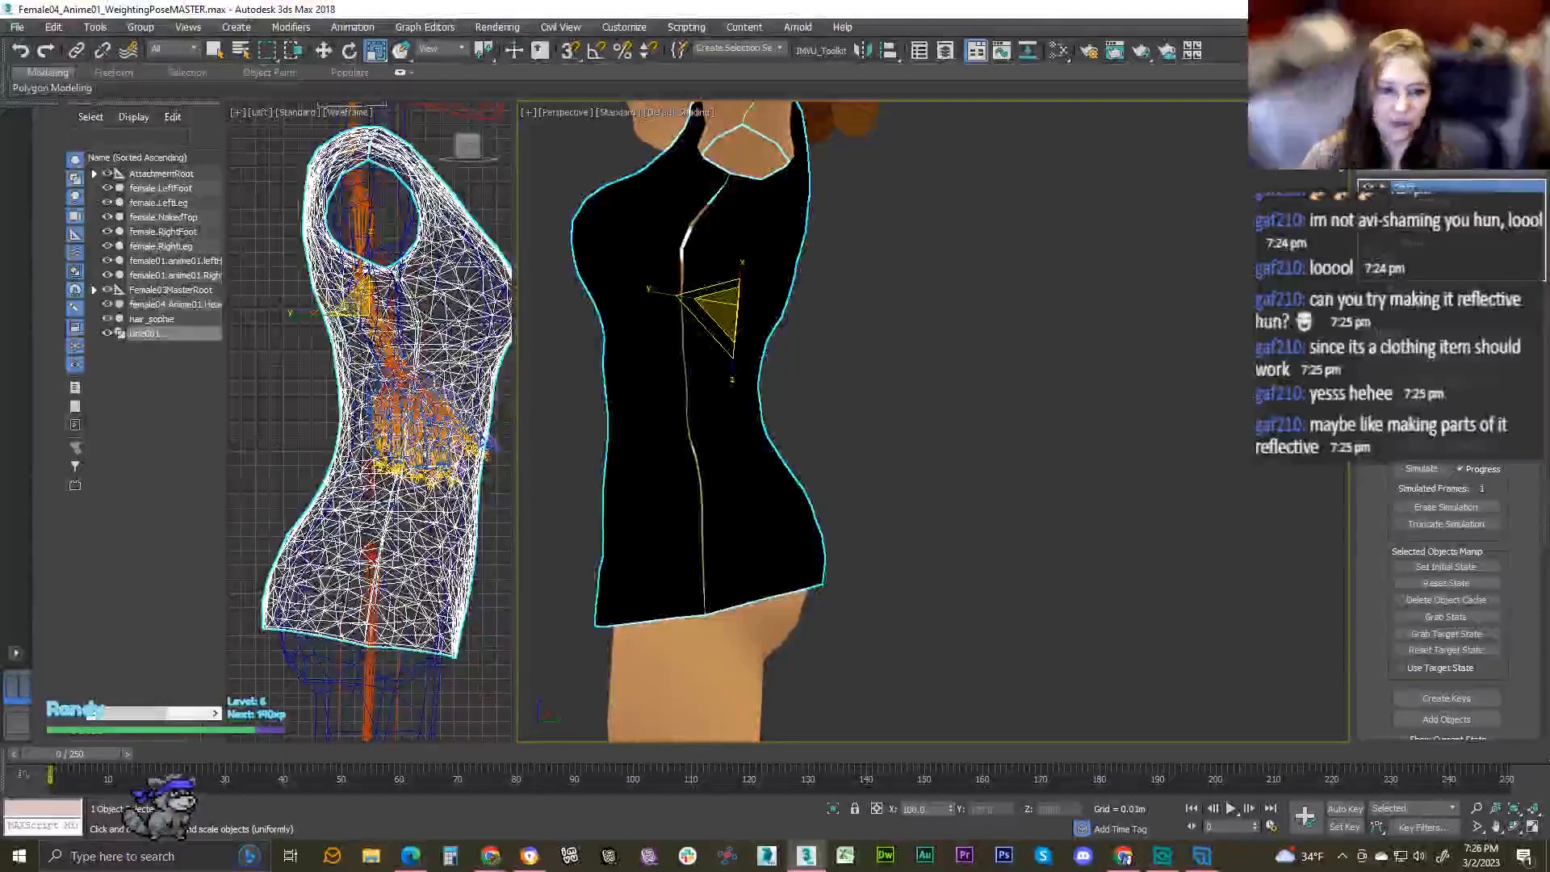
- Switch to the web browser and open a new tab ready for a Google search
mouse_move(524, 862)
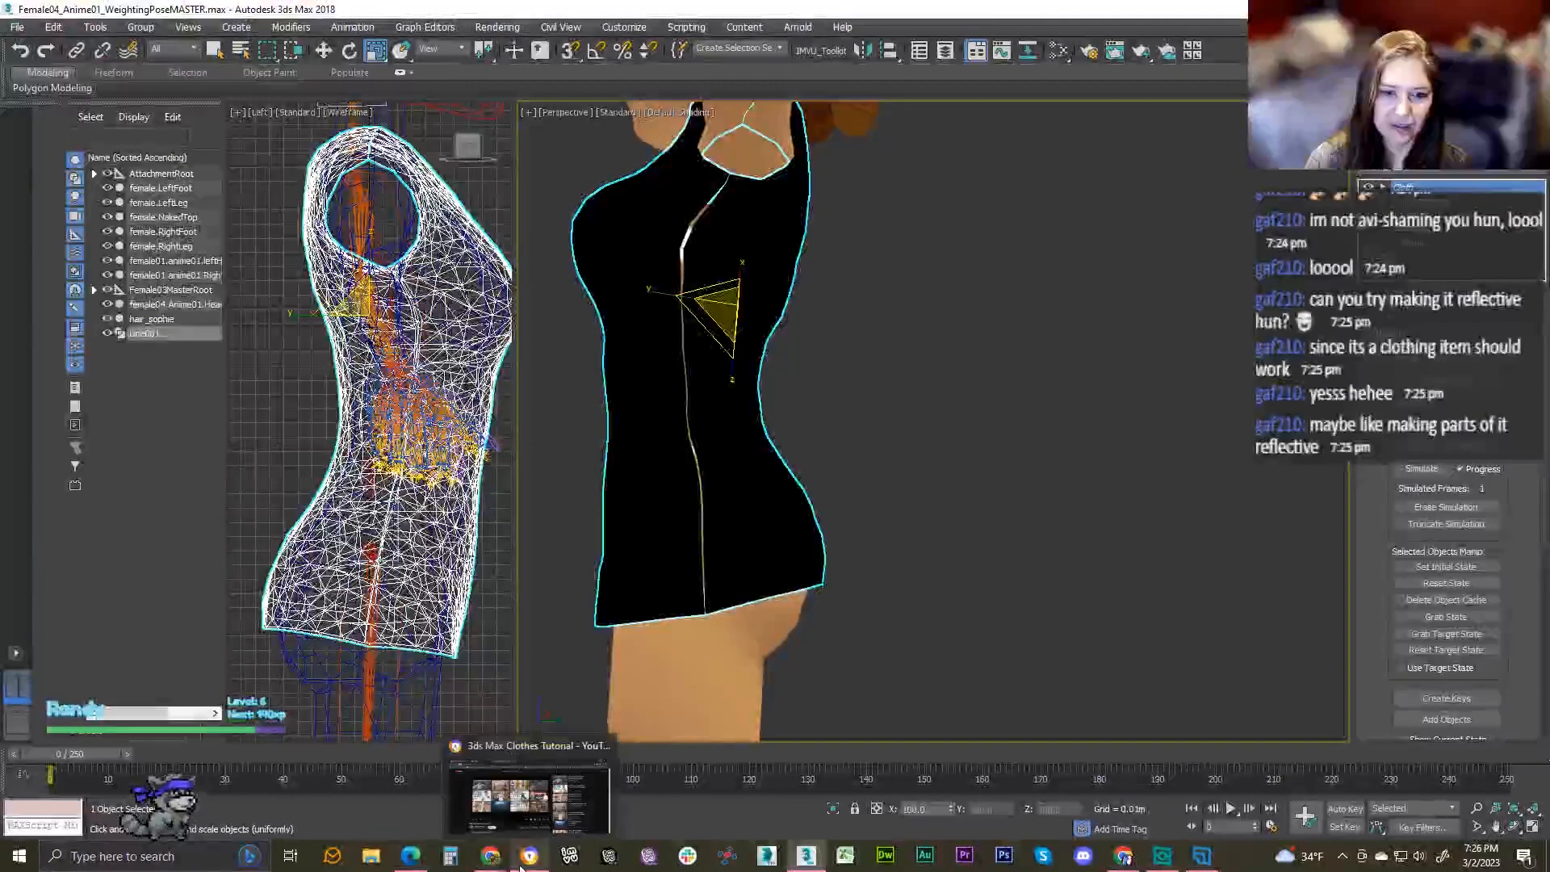
left_click(528, 798)
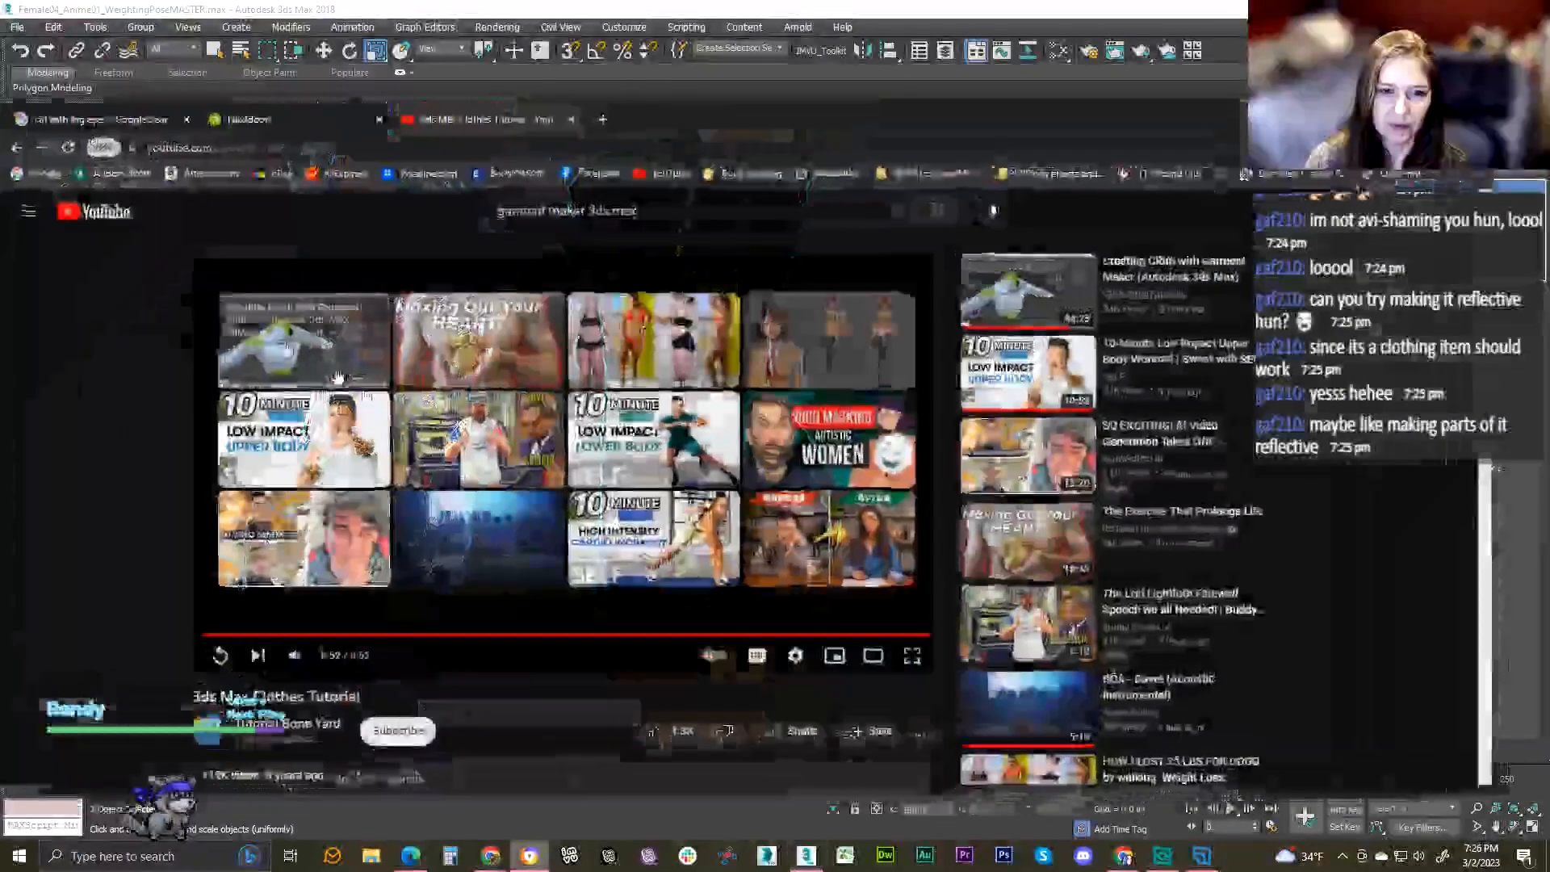
left_click(603, 121)
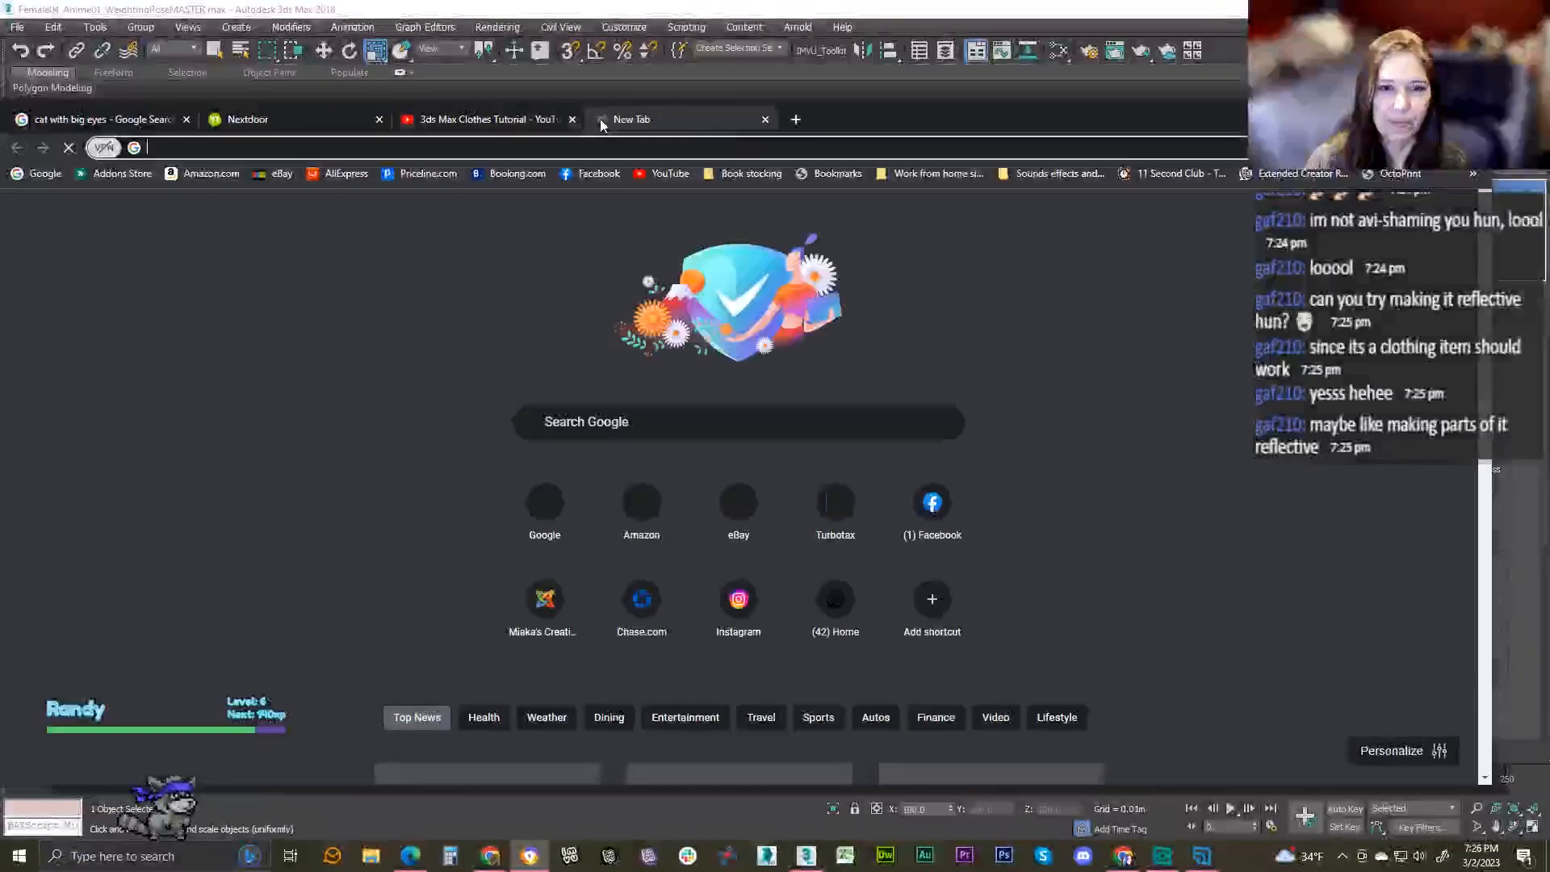
left_click(569, 415)
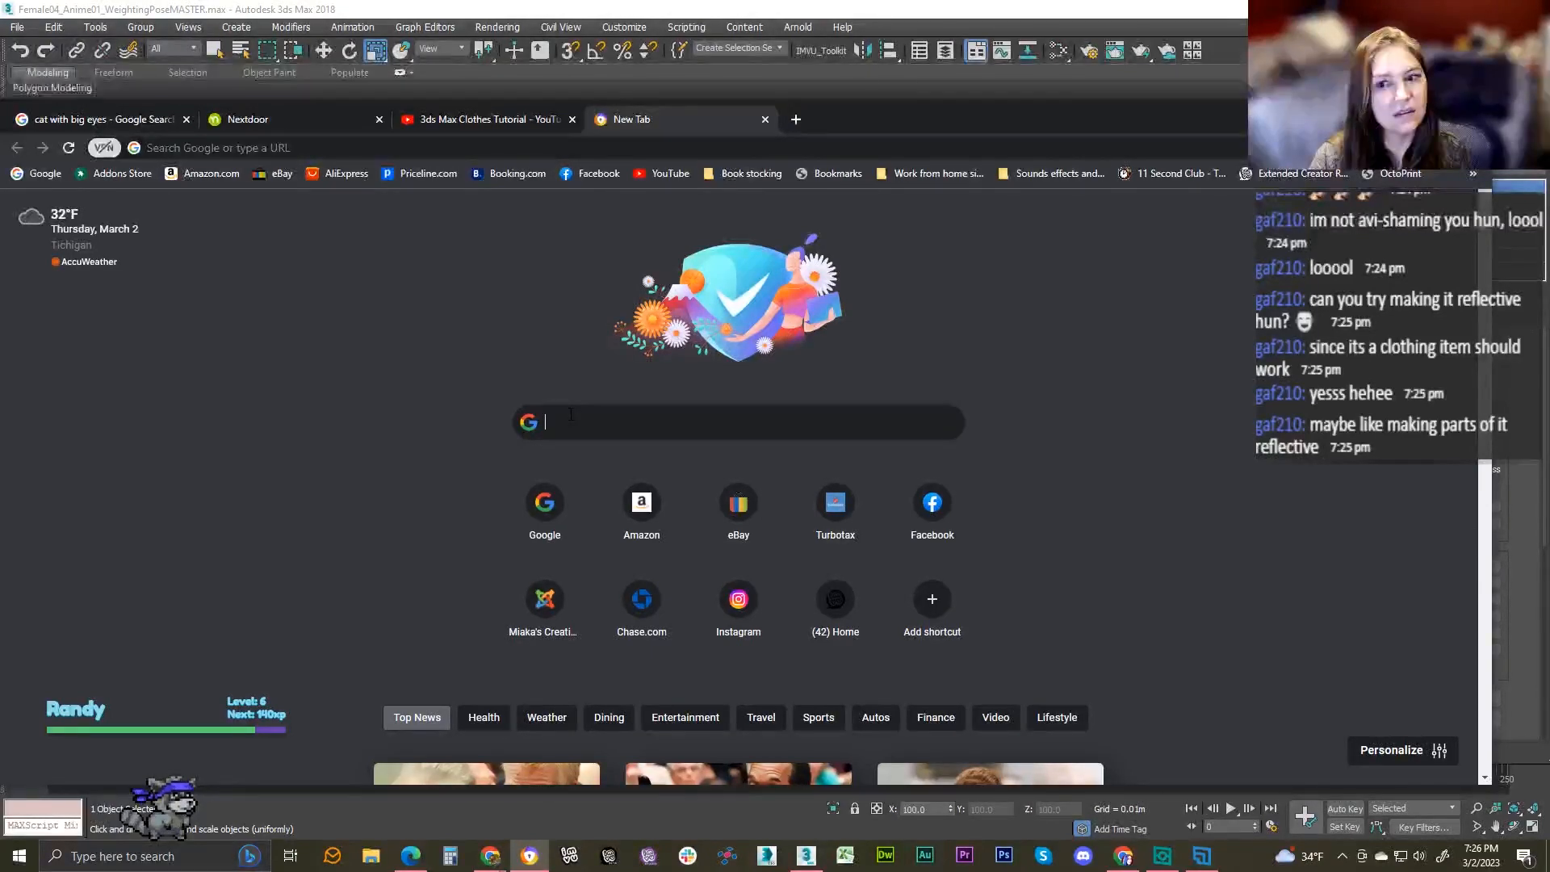
type("clo")
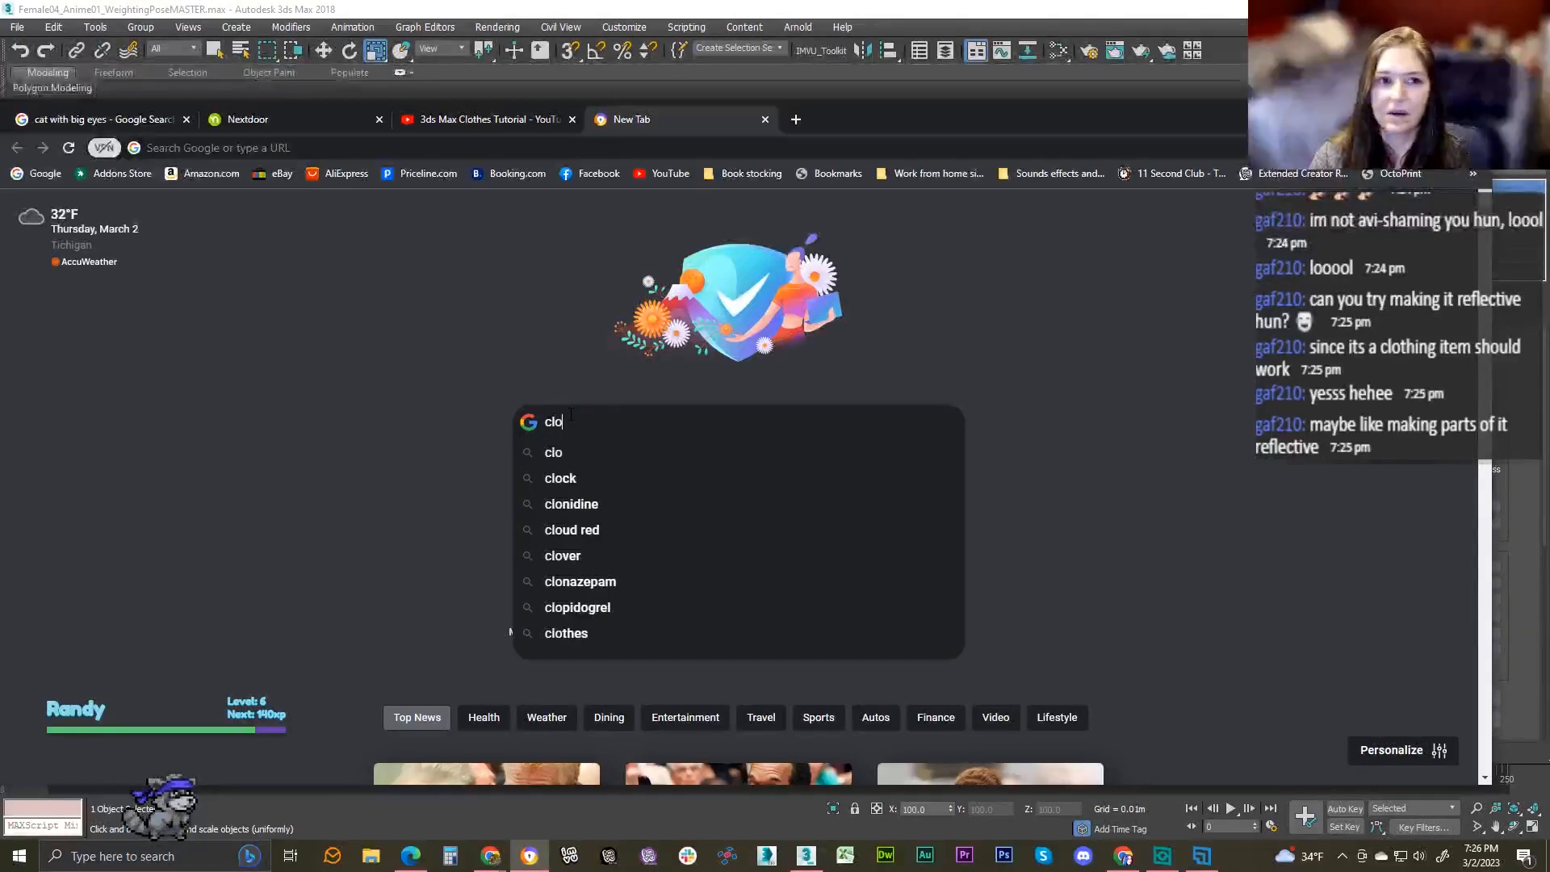
type("th")
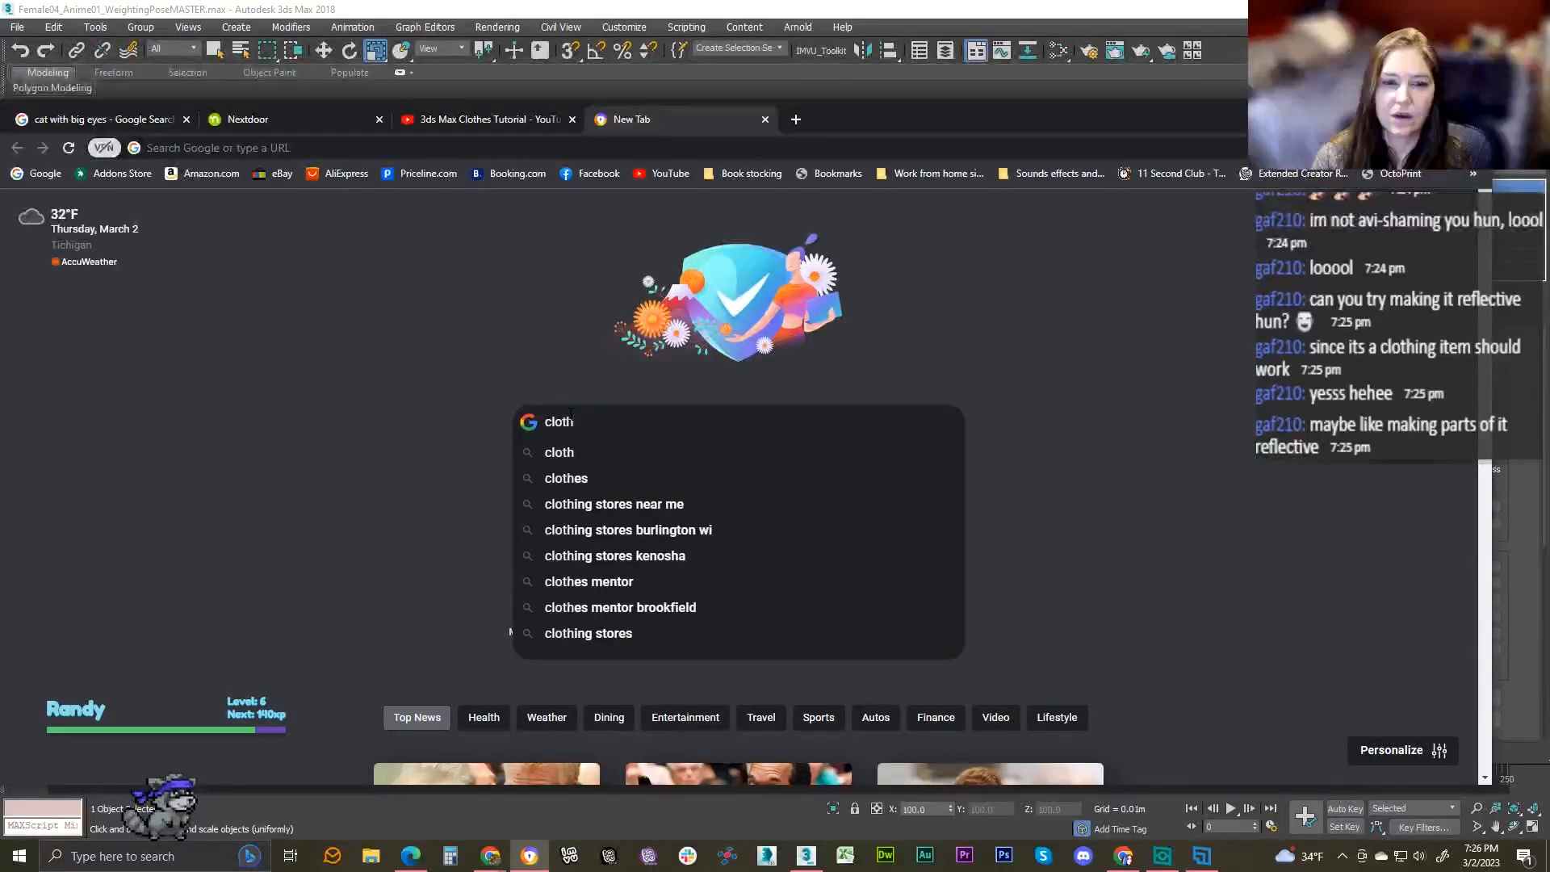
type("ing")
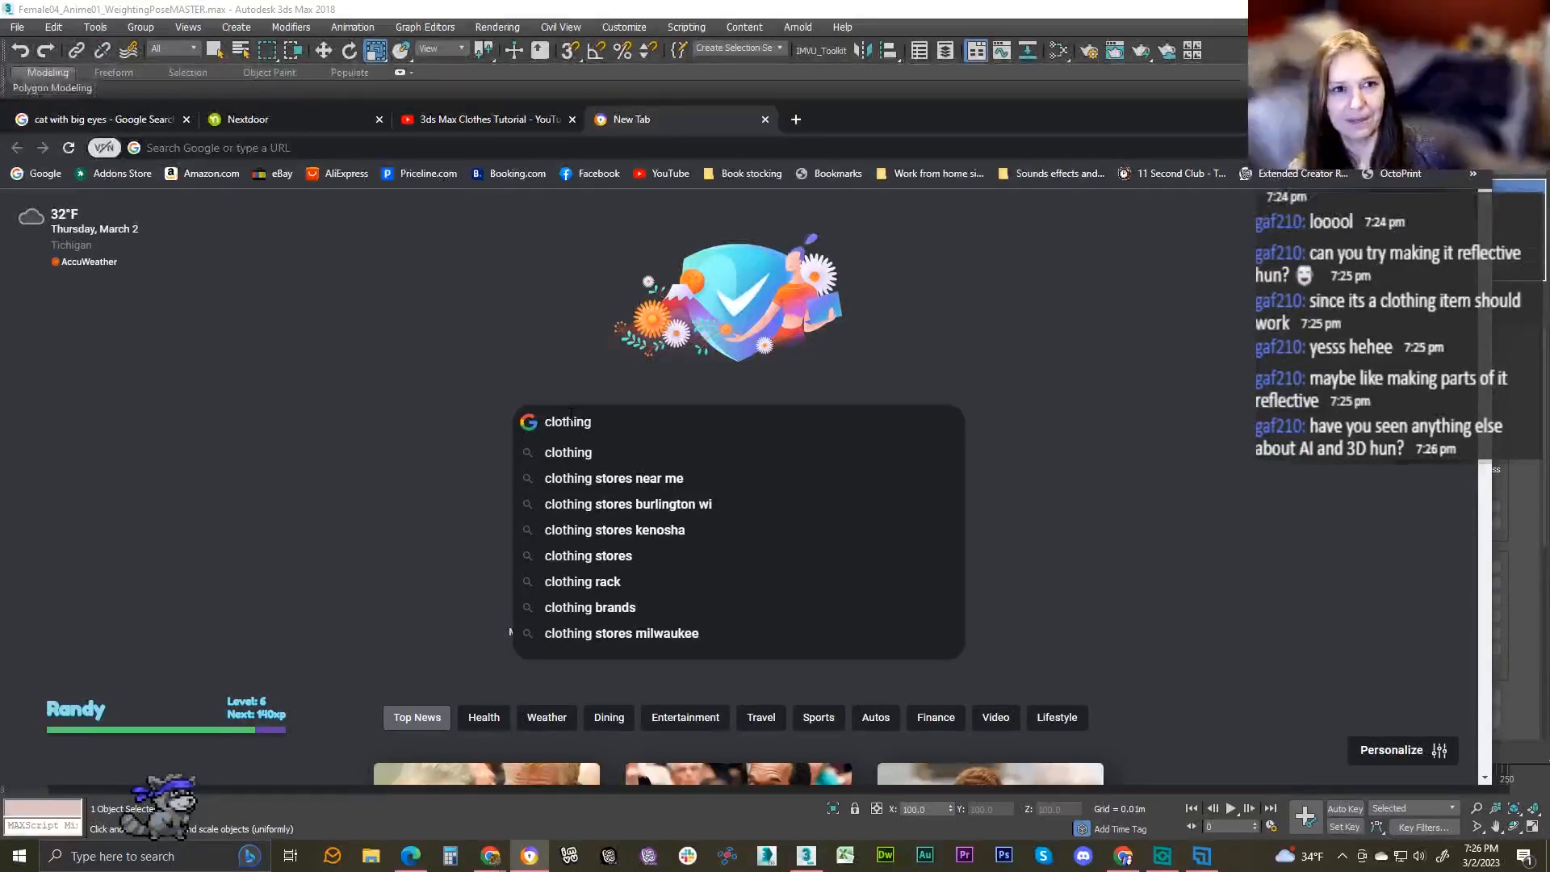
key("BackSpace")
key("BackSpace")
key("BackSpace")
key("BackSpace")
key("BackSpace")
key("BackSpace")
key("BackSpace")
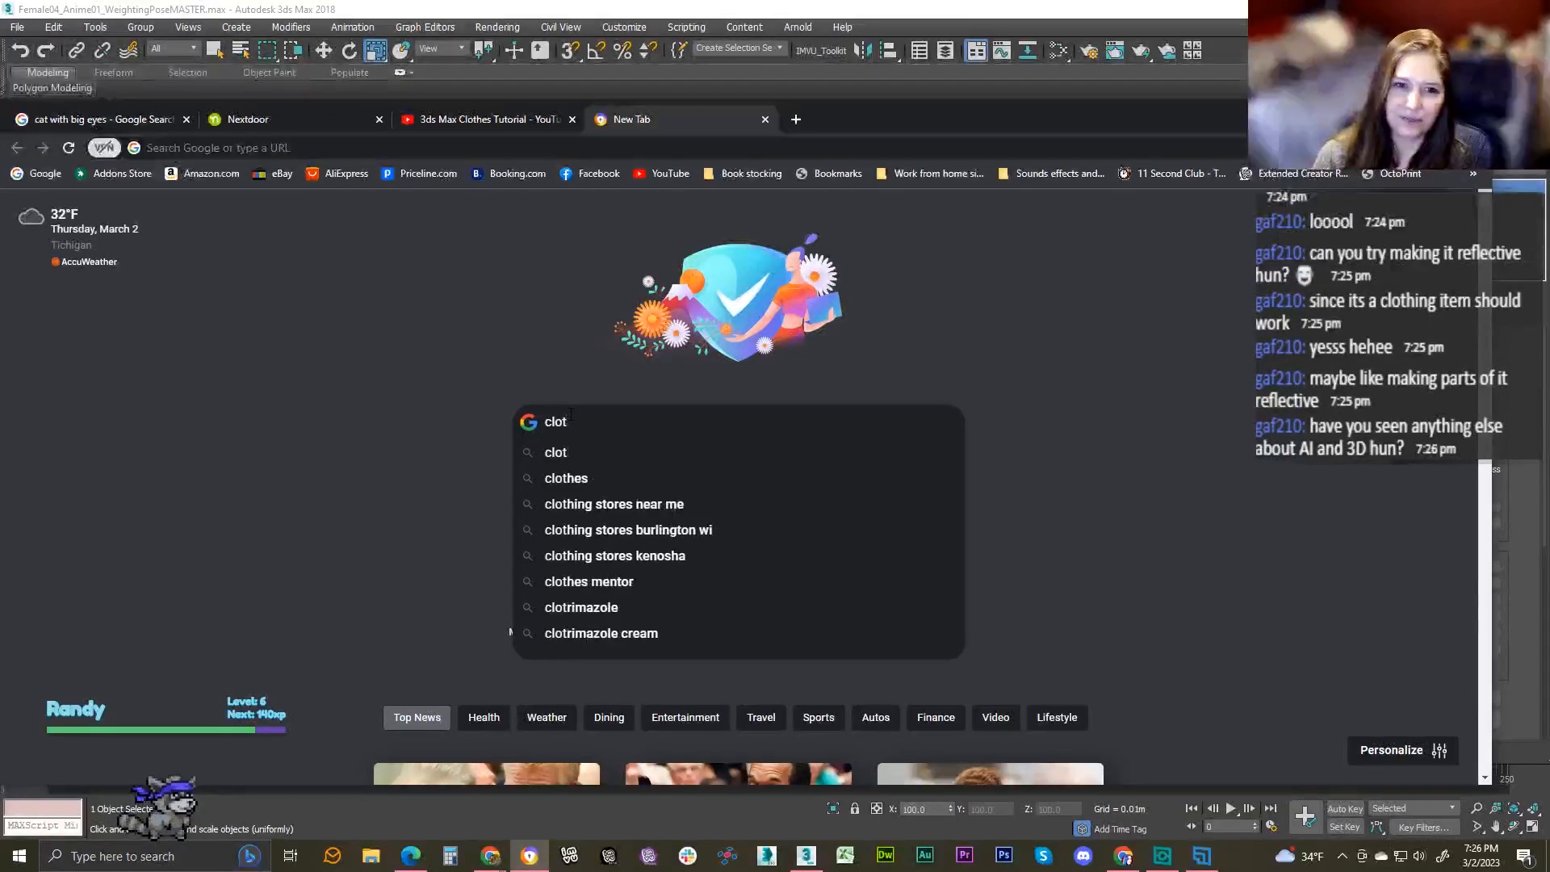
- Search Google for "sewing clothes patterns" and show the image results
type("s")
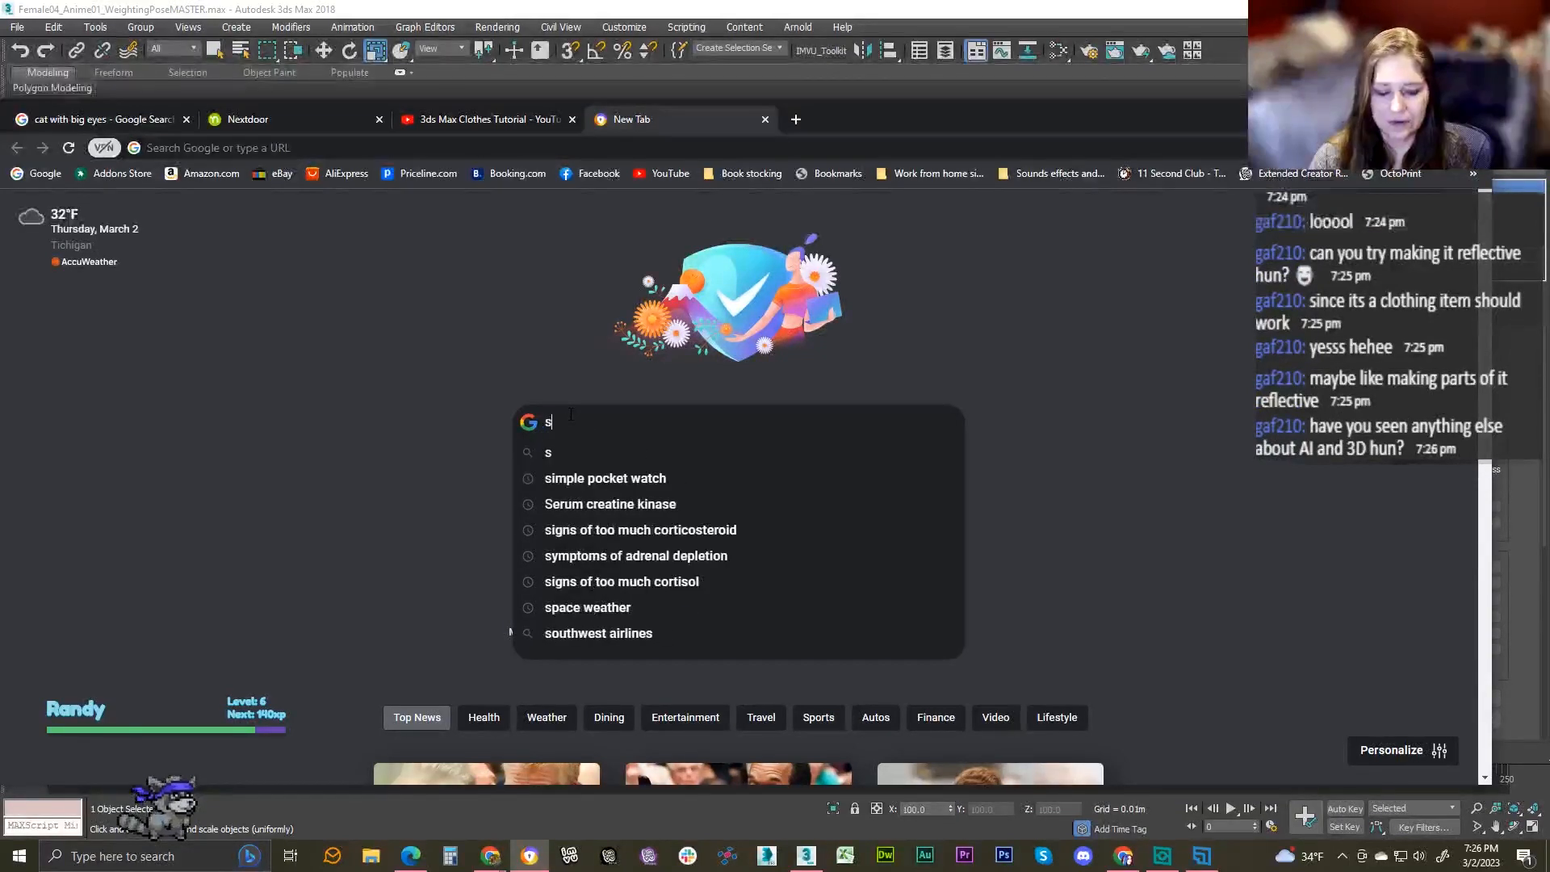
type("ewing clot")
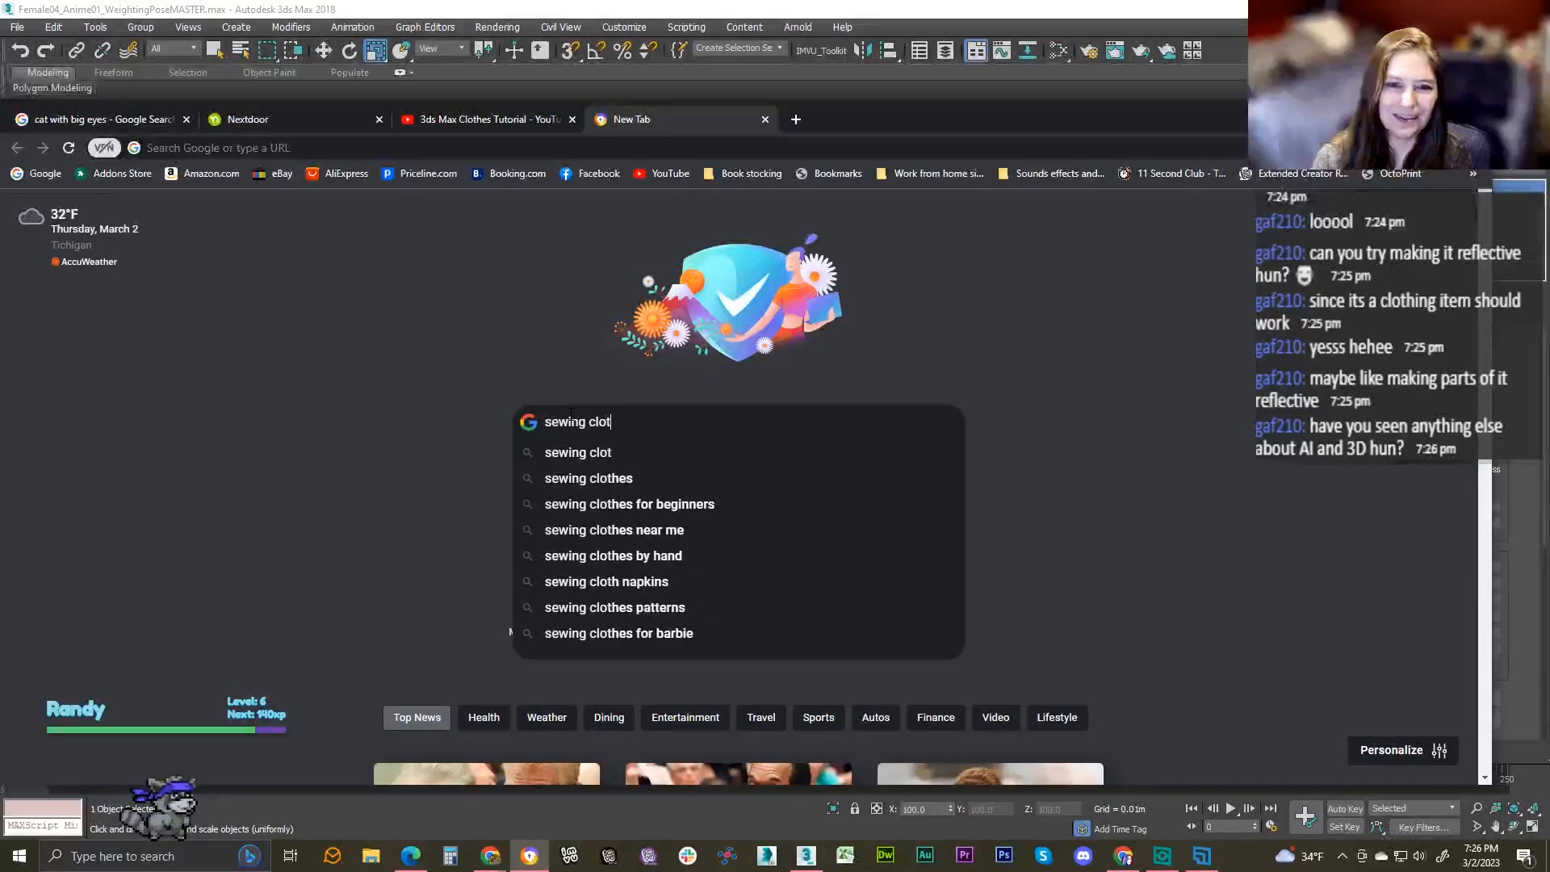
type("hes")
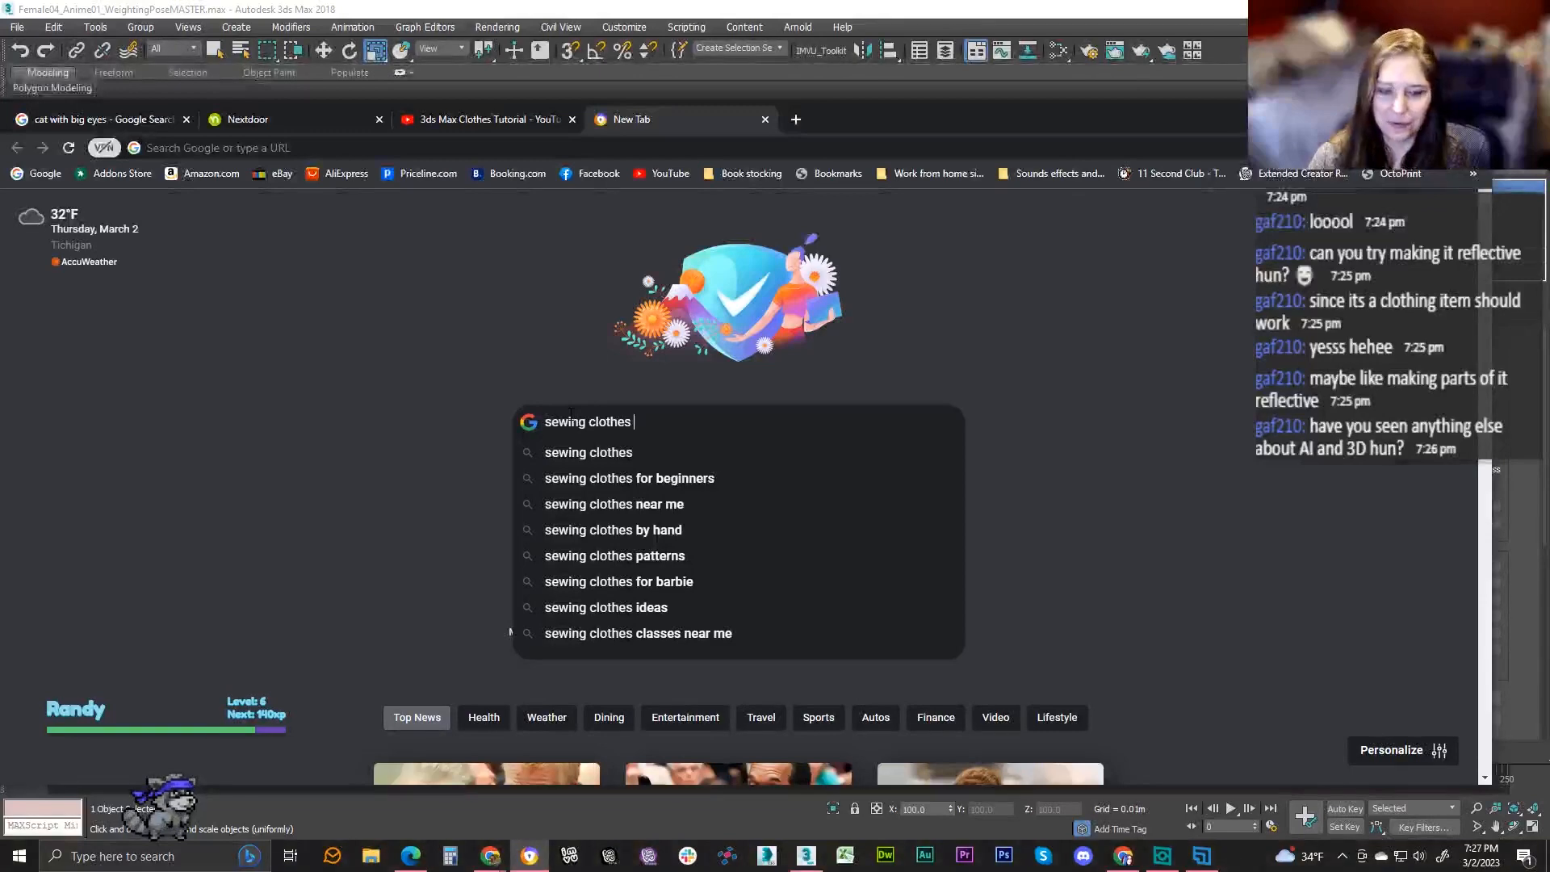
key("Down")
key("Down")
key("Down")
key("Down")
key("Down")
key("Return")
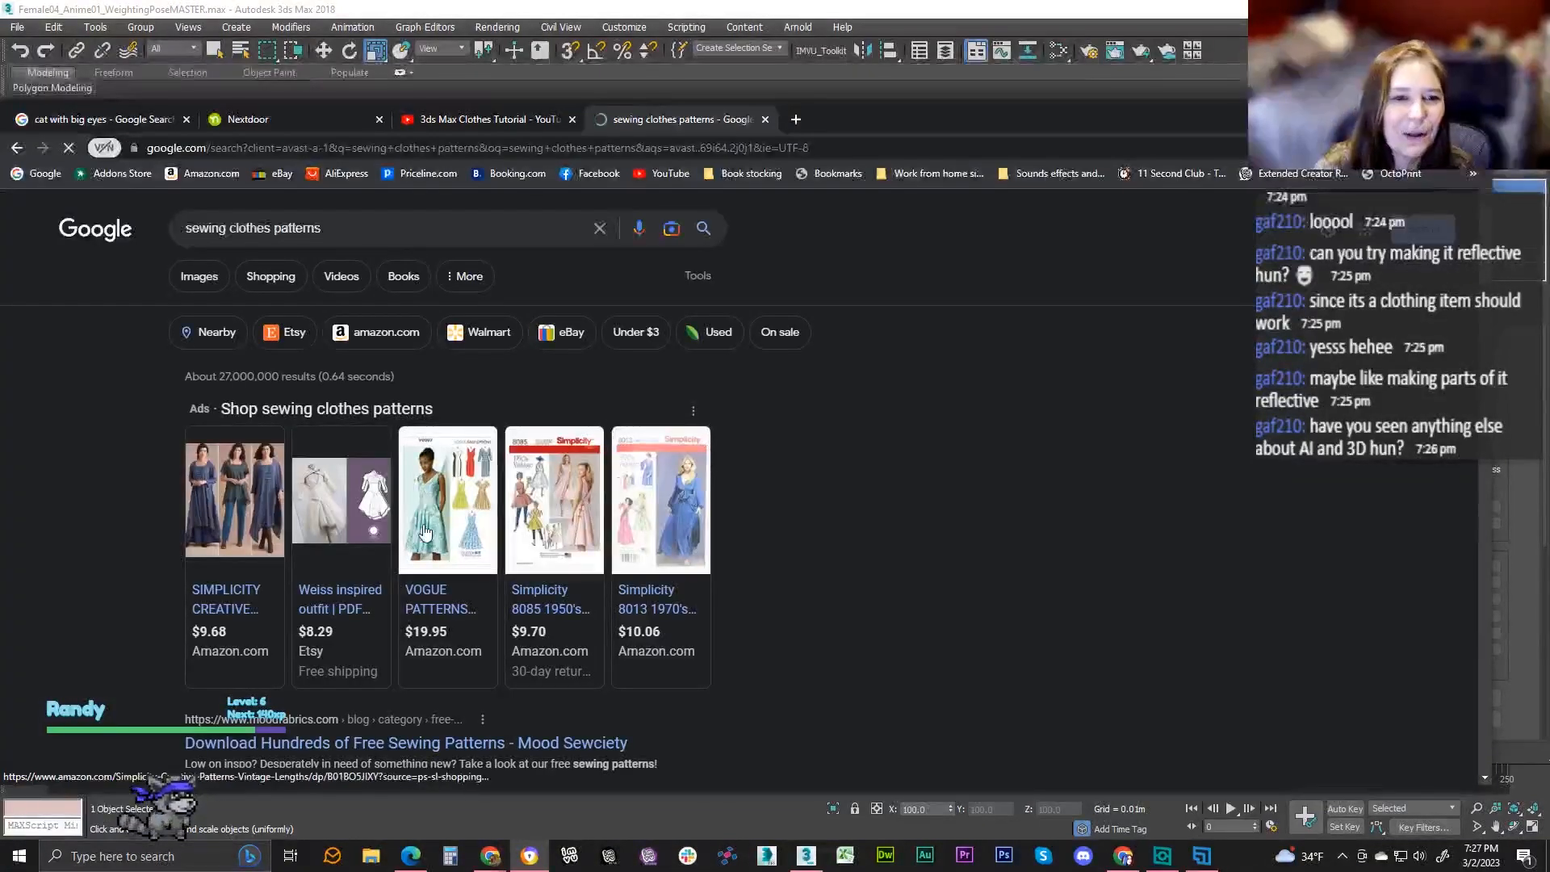
left_click(199, 276)
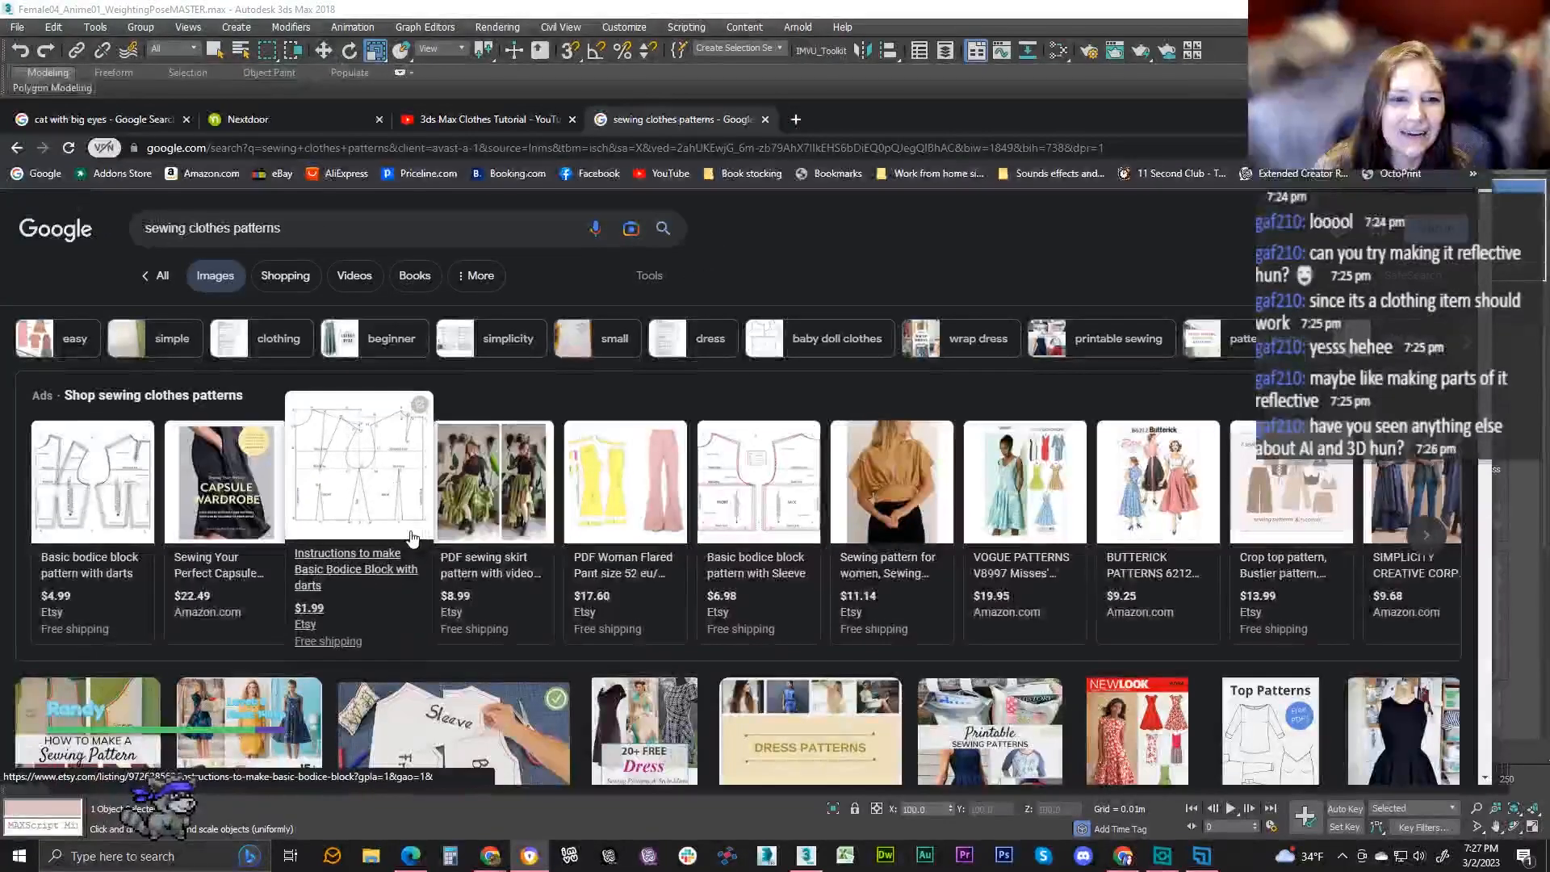
- Browse the sewing pattern images and preview the Etsy dress pattern with the yellow tiered dress
scroll(559, 627, "down", 10)
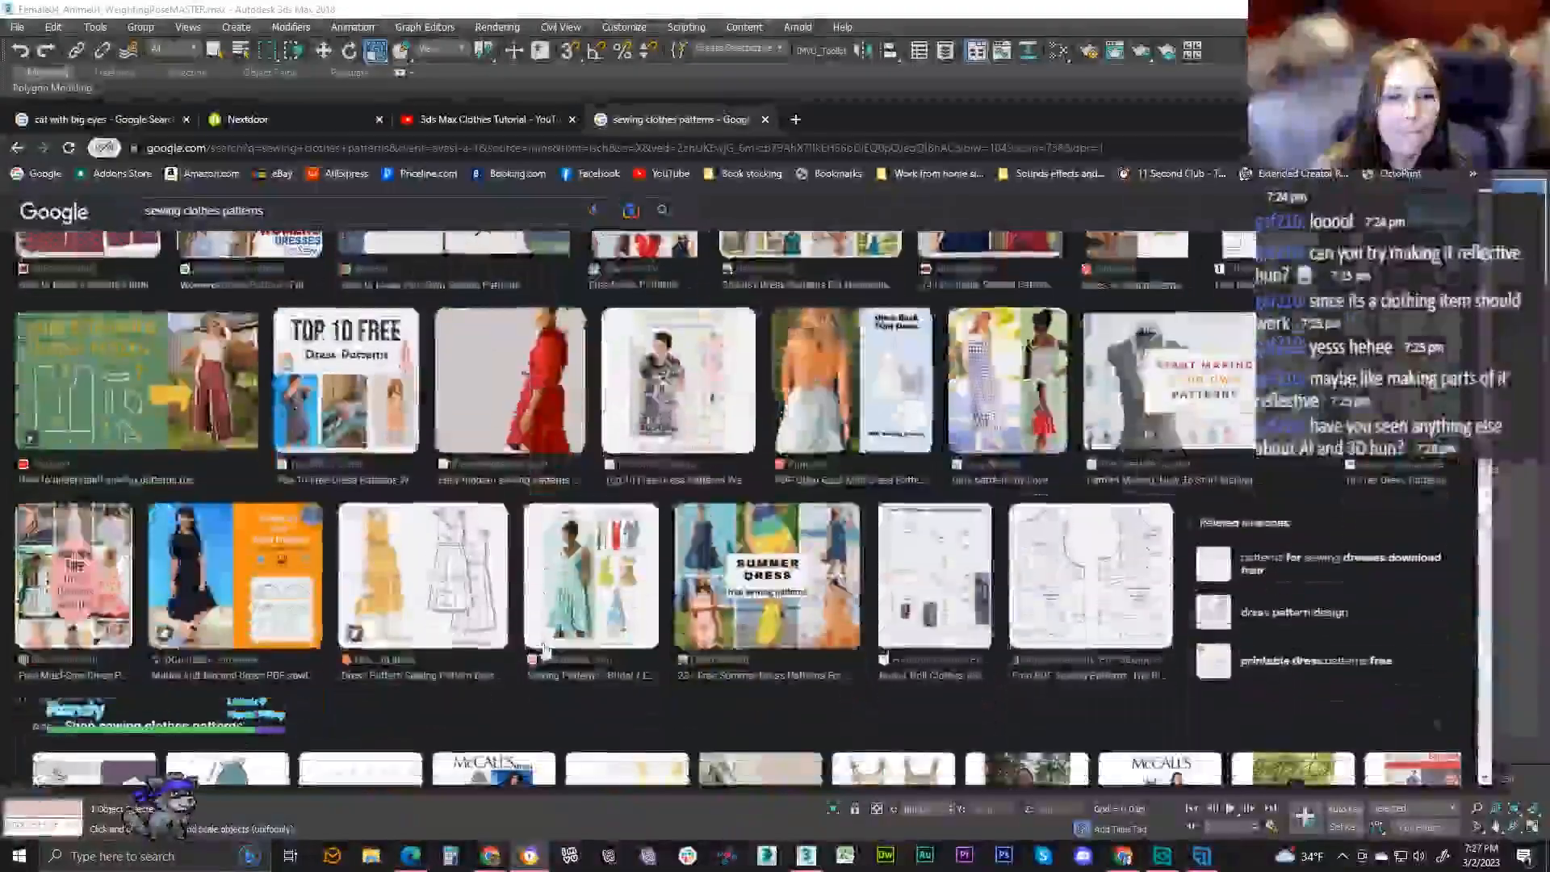
left_click(452, 580)
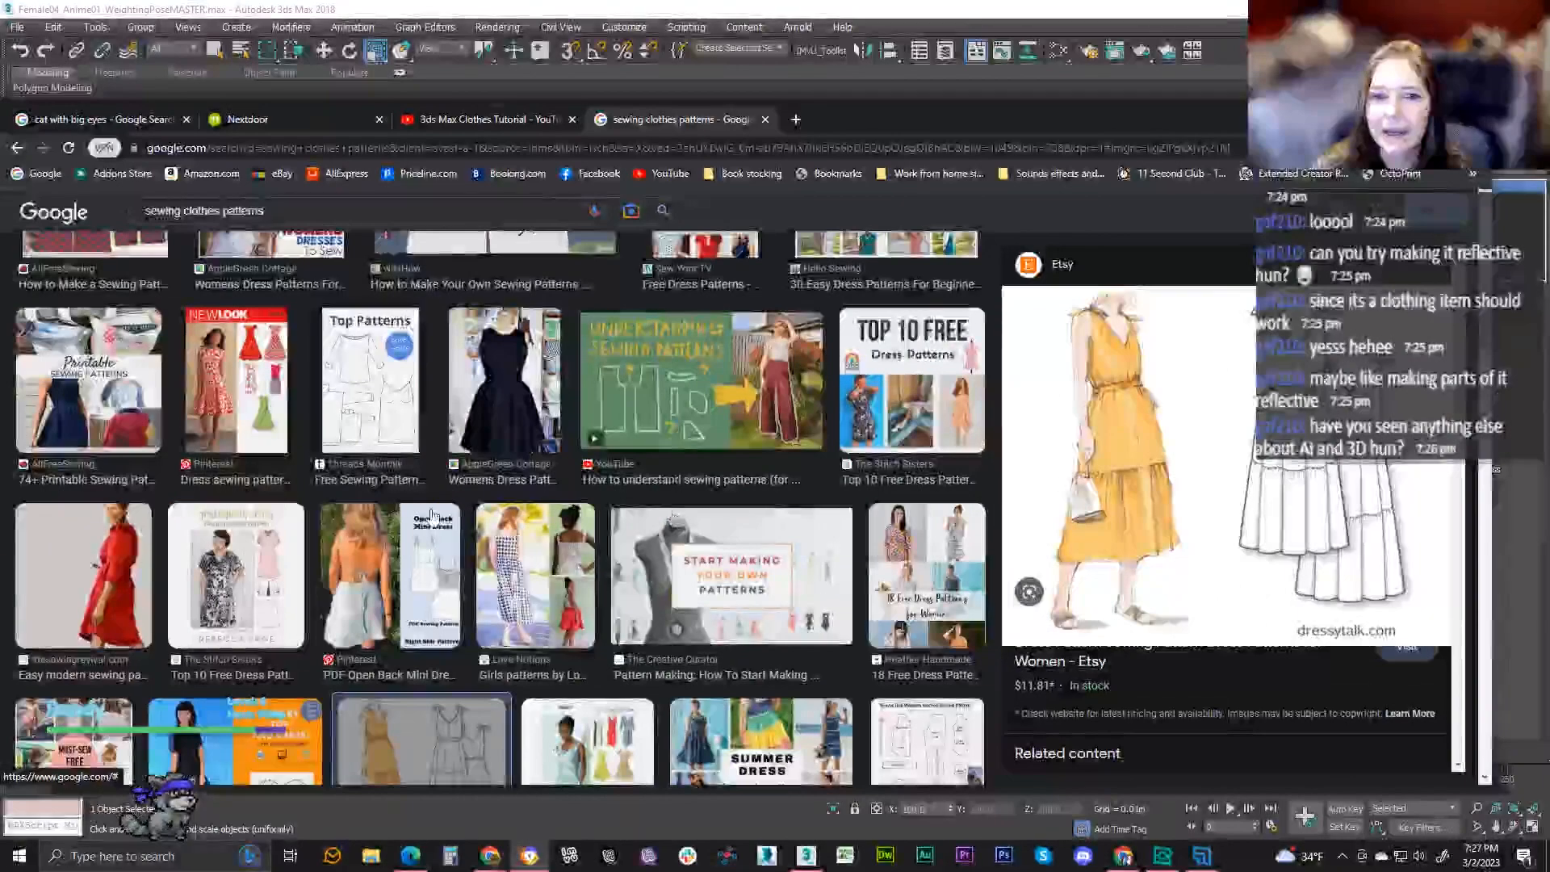
scroll(420, 517, "up", 5)
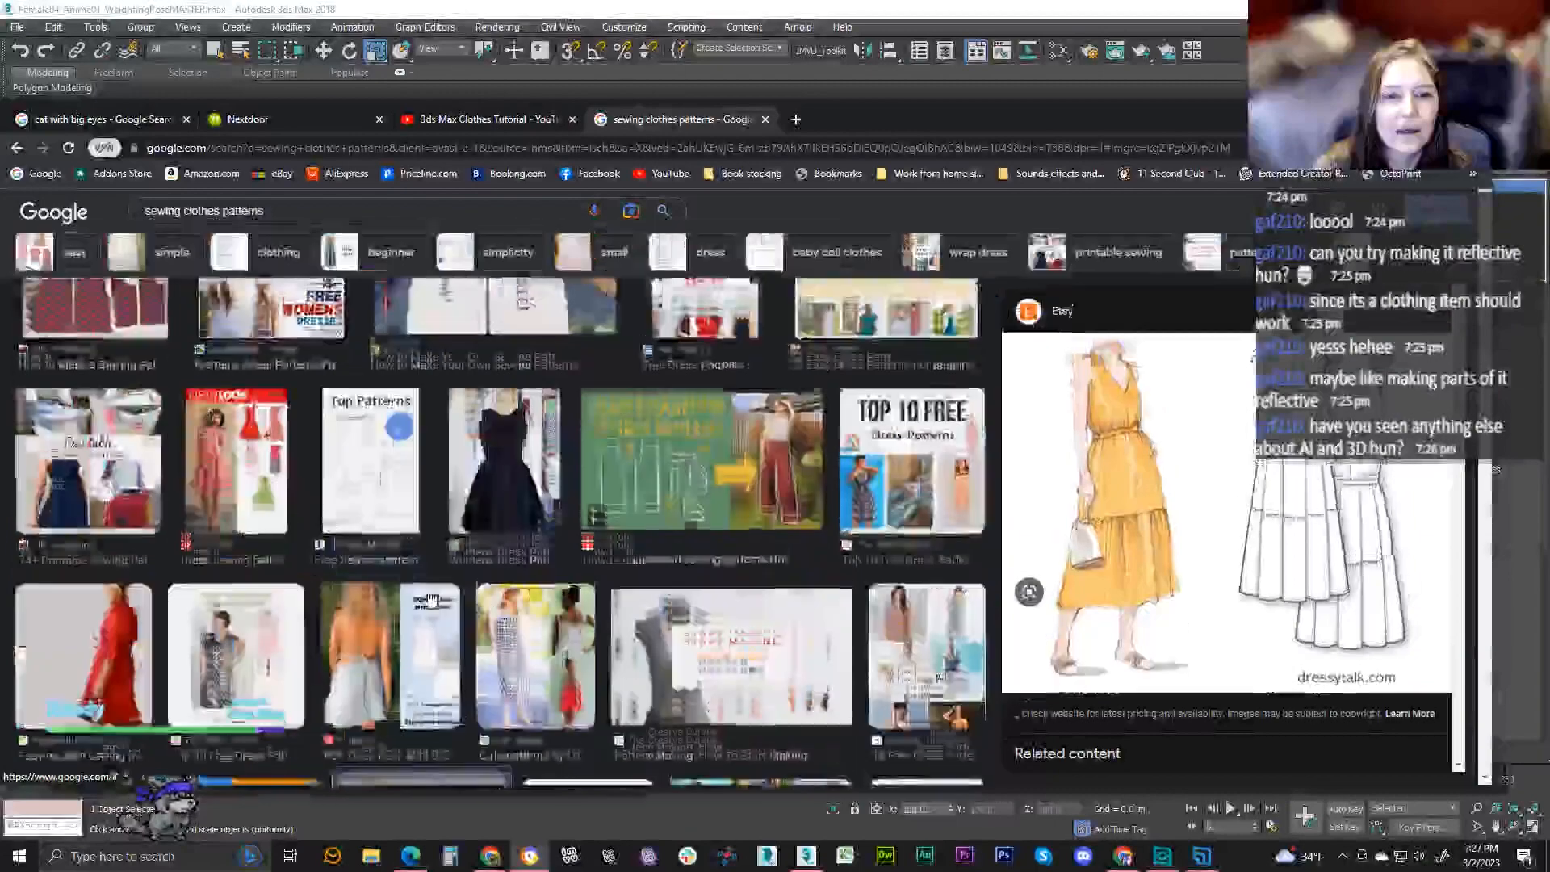
scroll(386, 542, "up", 4)
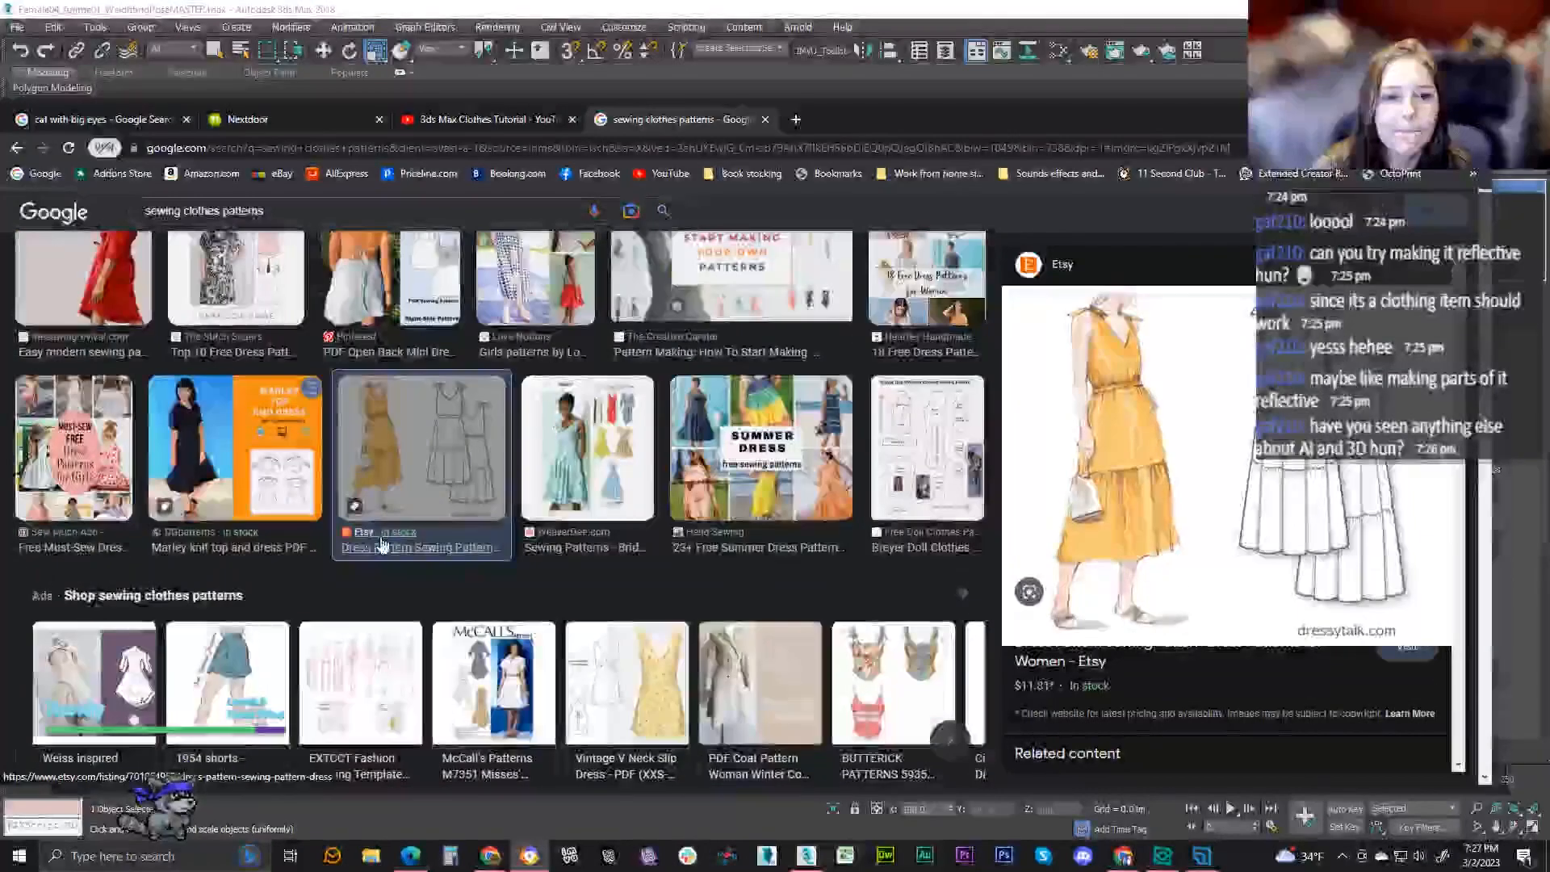
scroll(383, 545, "down", 4)
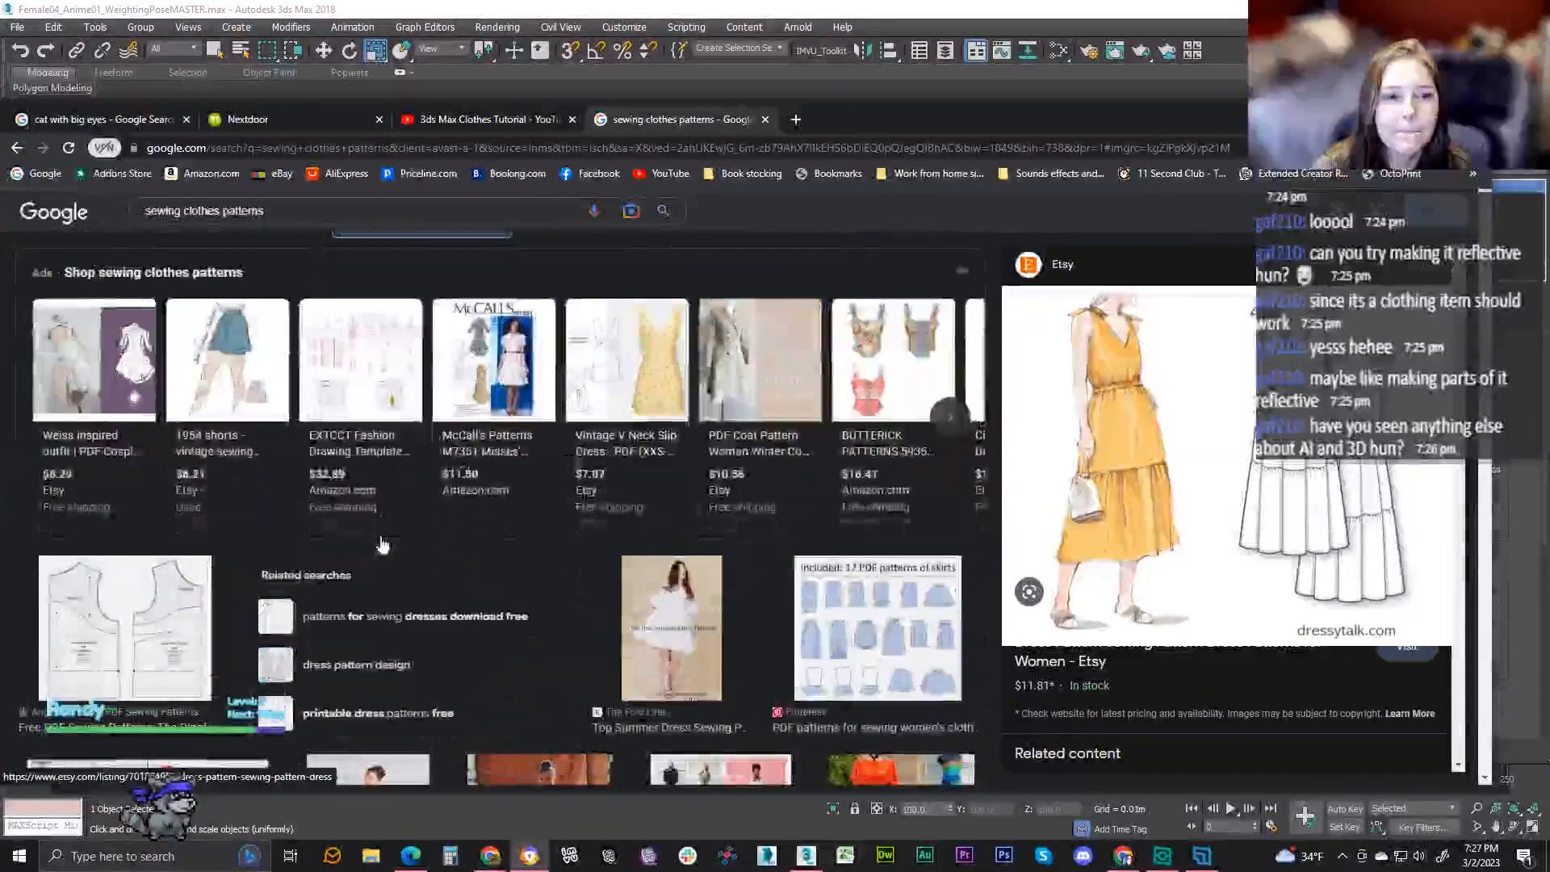
- Preview the free sleeveless top PDF pattern and look through the remaining sewing pattern images
left_click(169, 658)
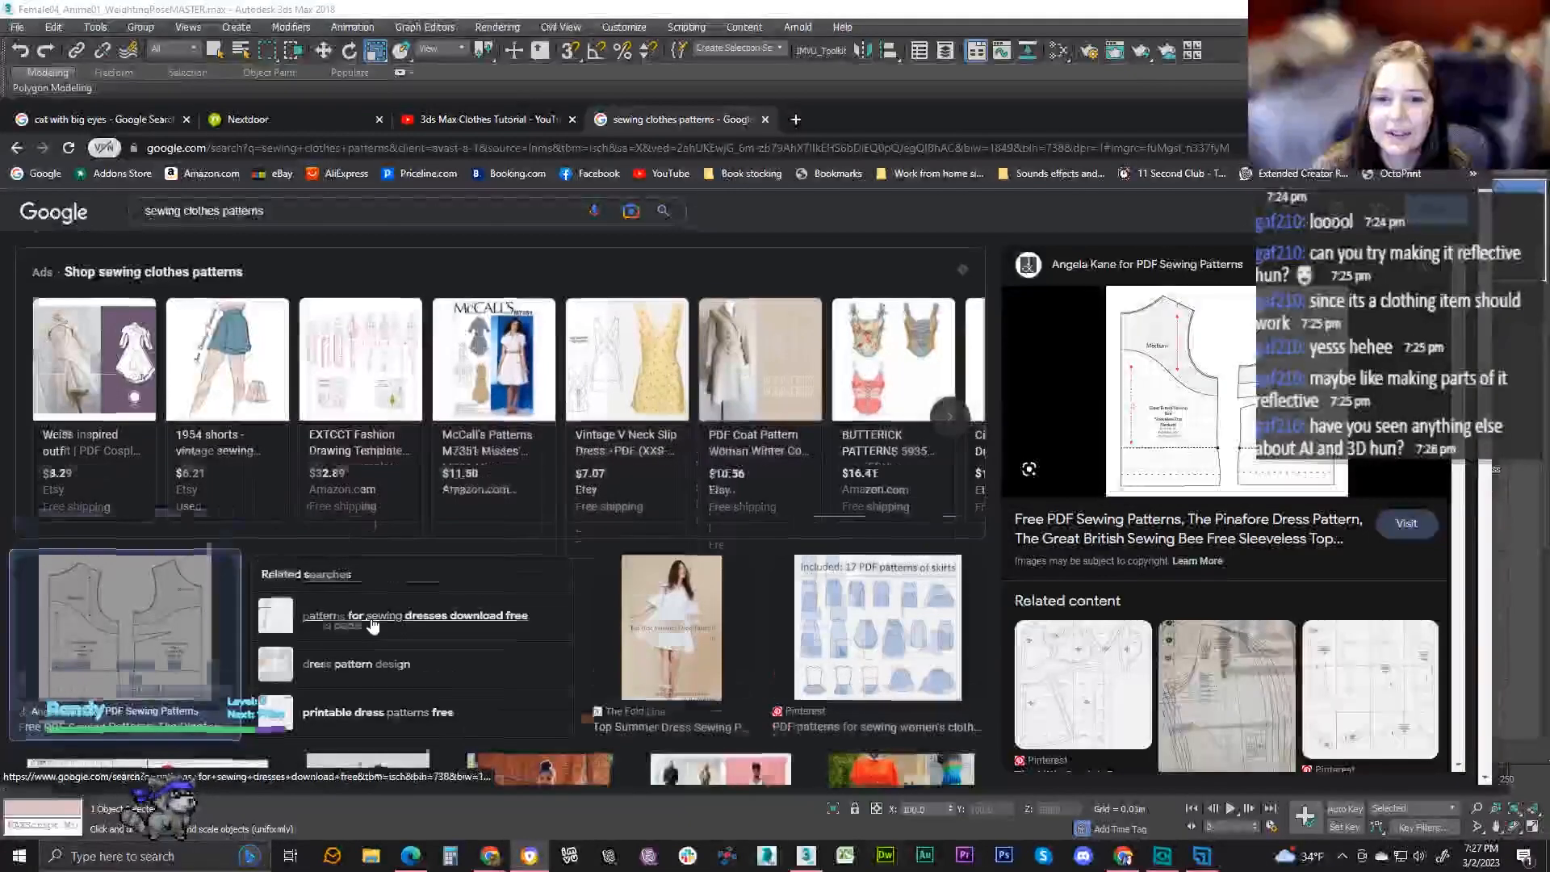
scroll(774, 496, "down", 3)
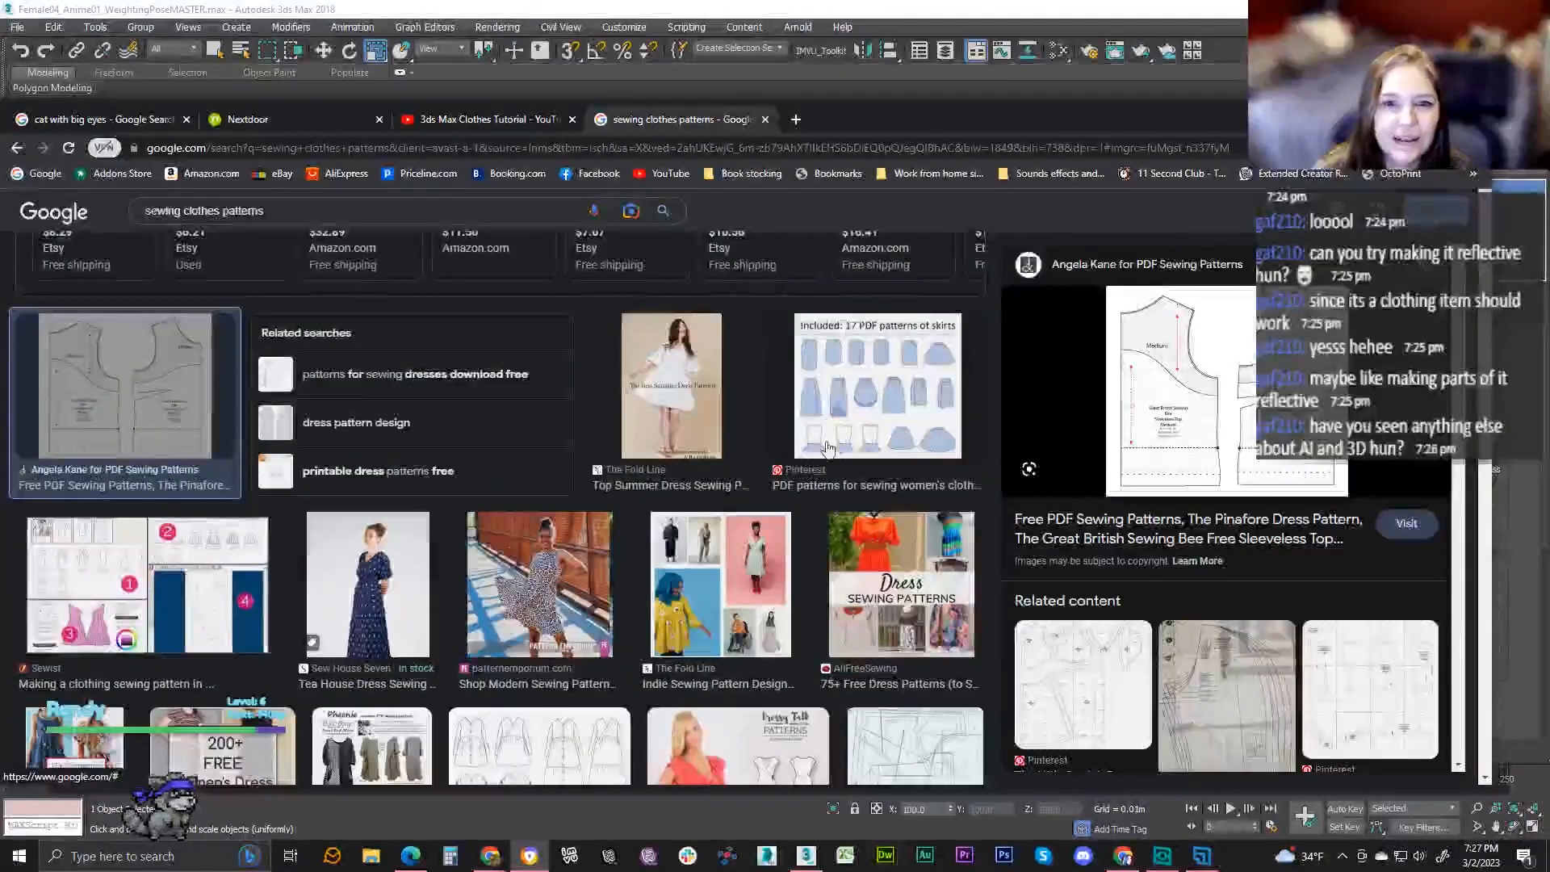
scroll(307, 614, "down", 3)
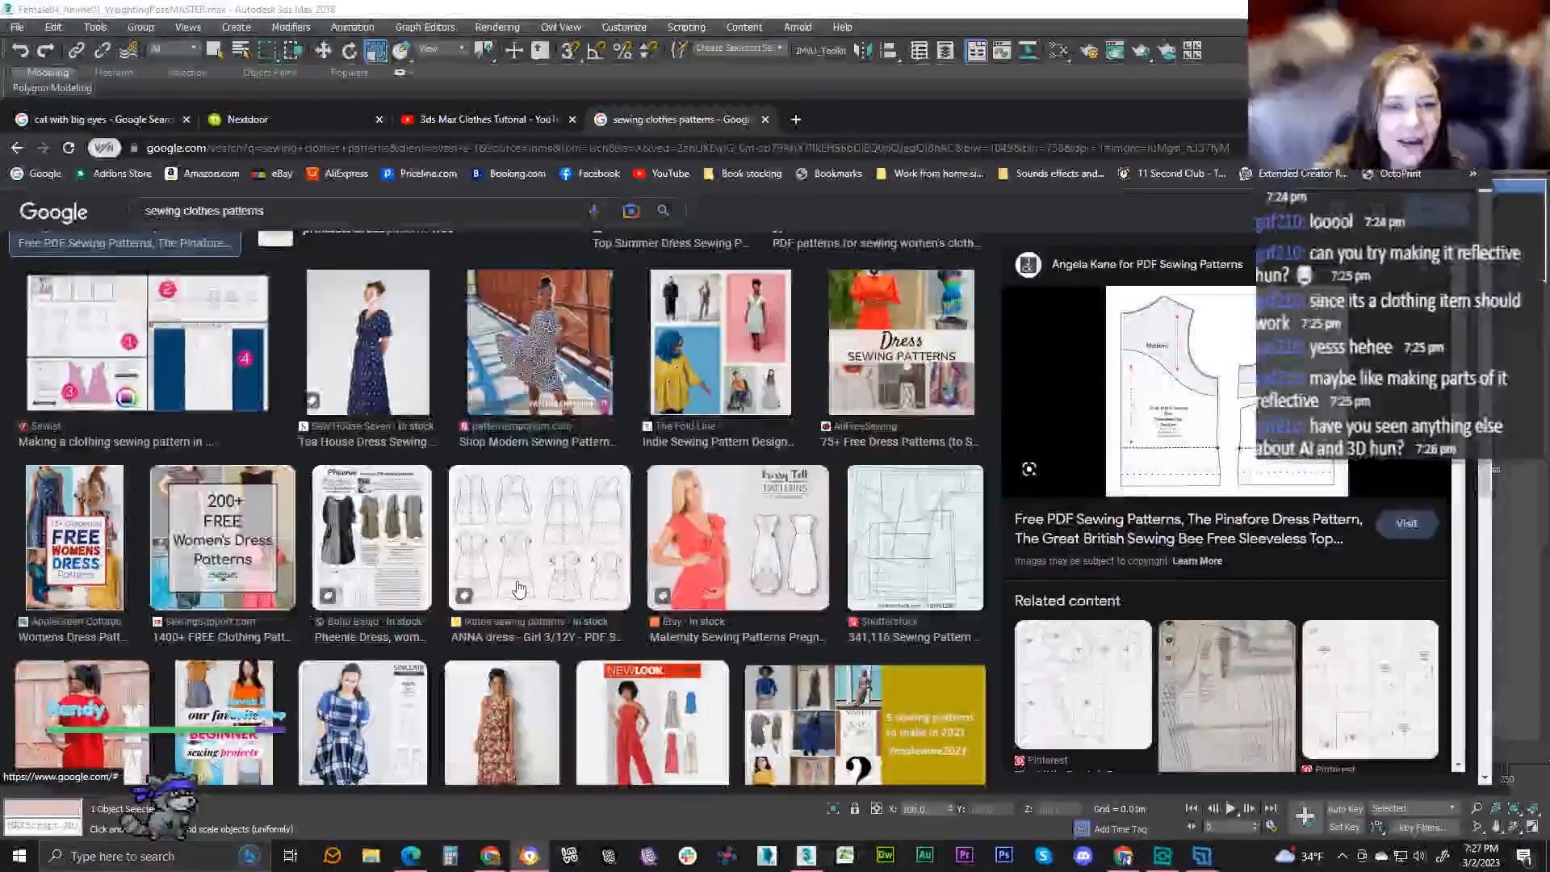
scroll(518, 588, "down", 8)
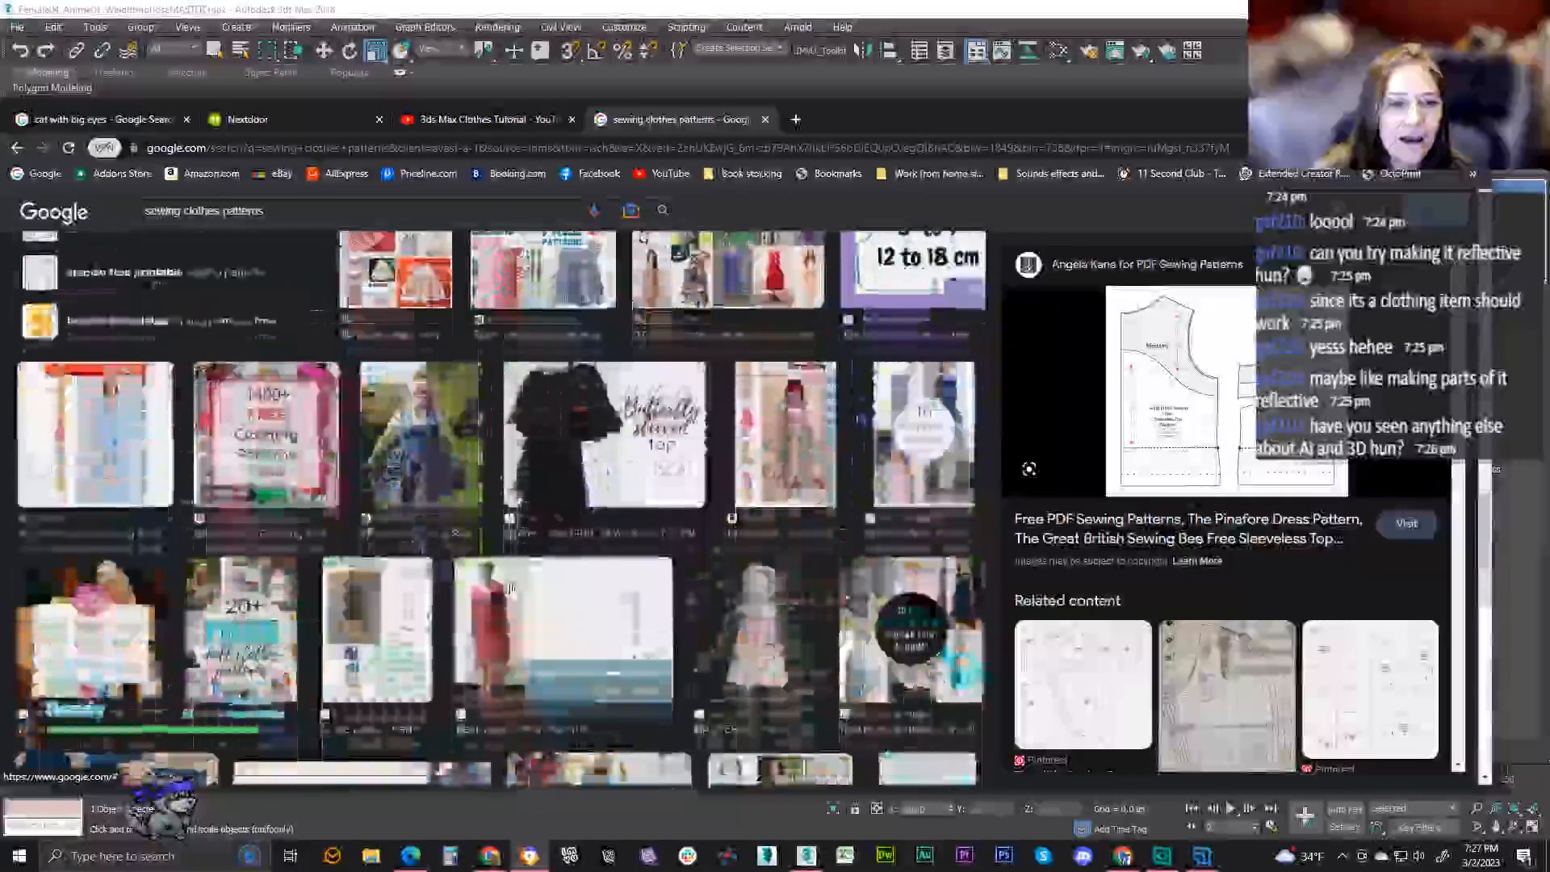
scroll(509, 590, "down", 2)
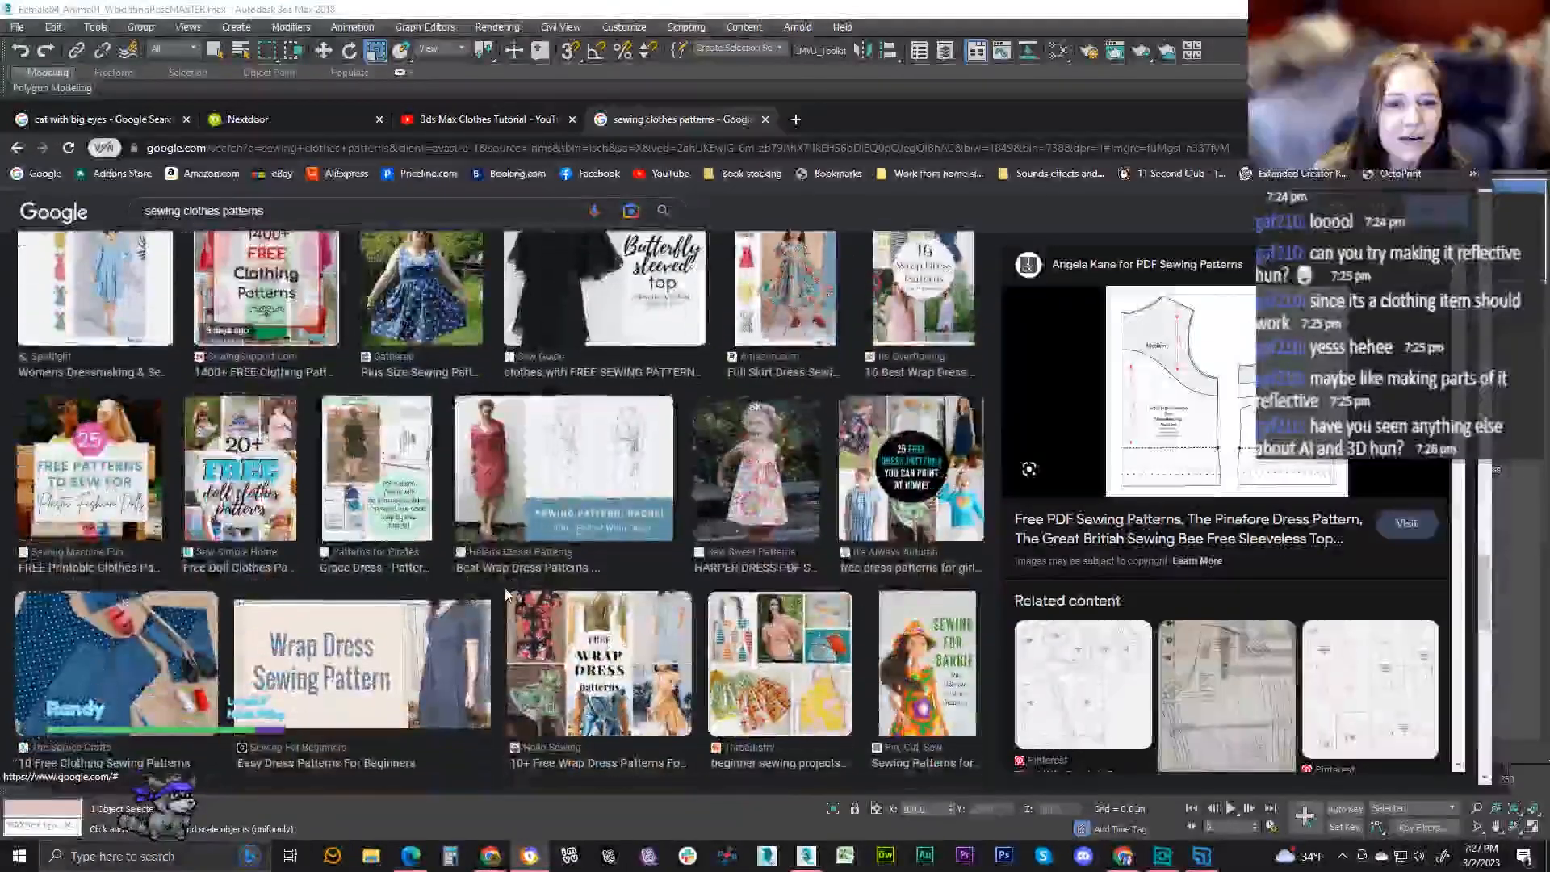
scroll(506, 594, "up", 15)
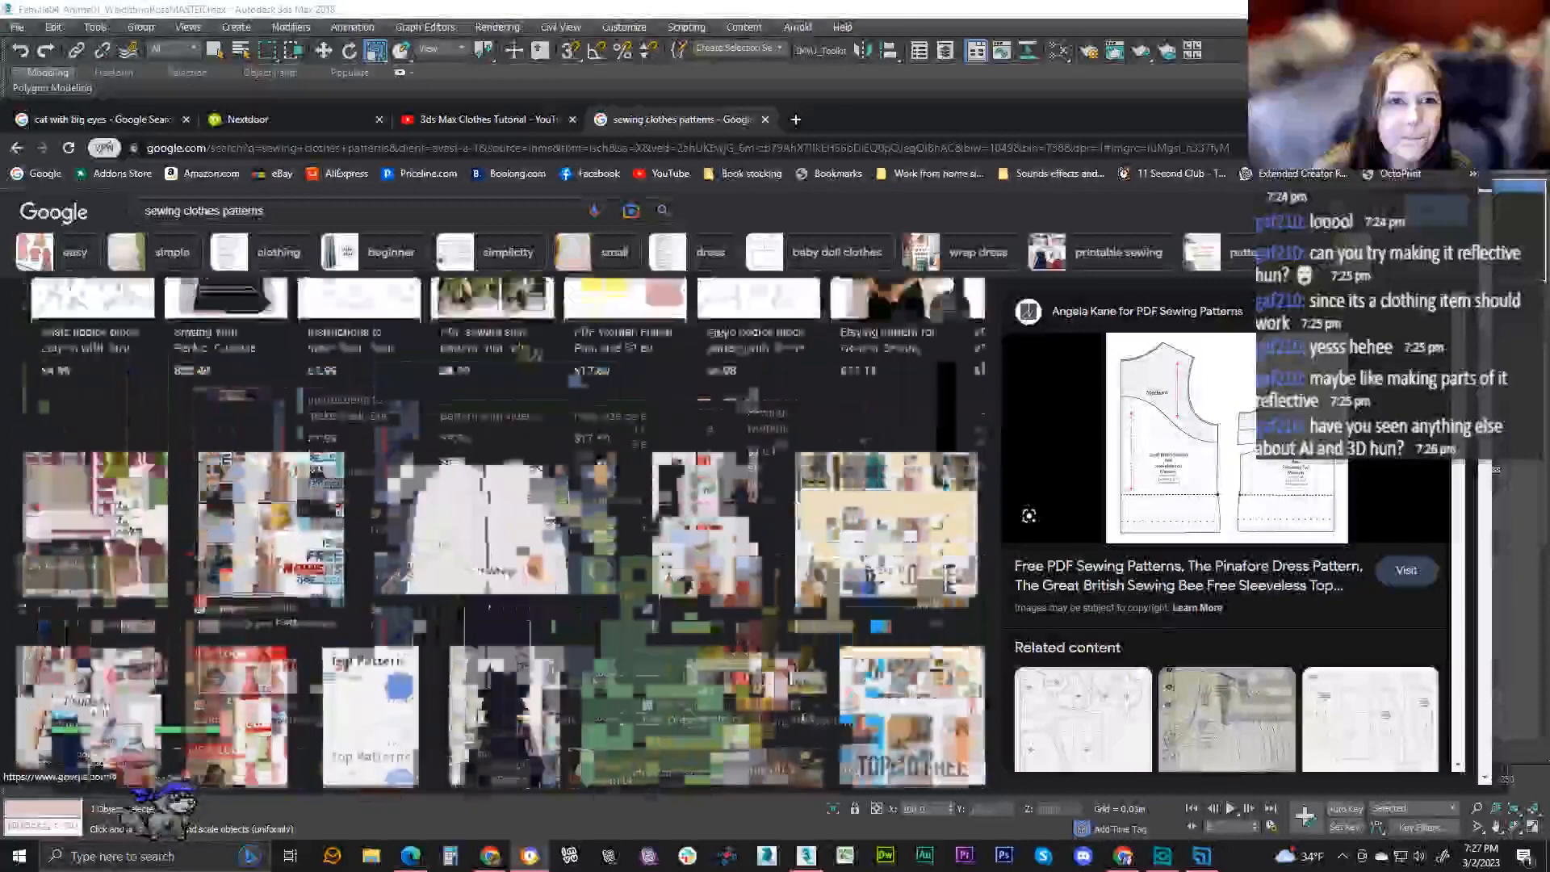
- Shorten the image search to "clothes patterns" and look through the results for garment piece layouts
double_click(165, 228)
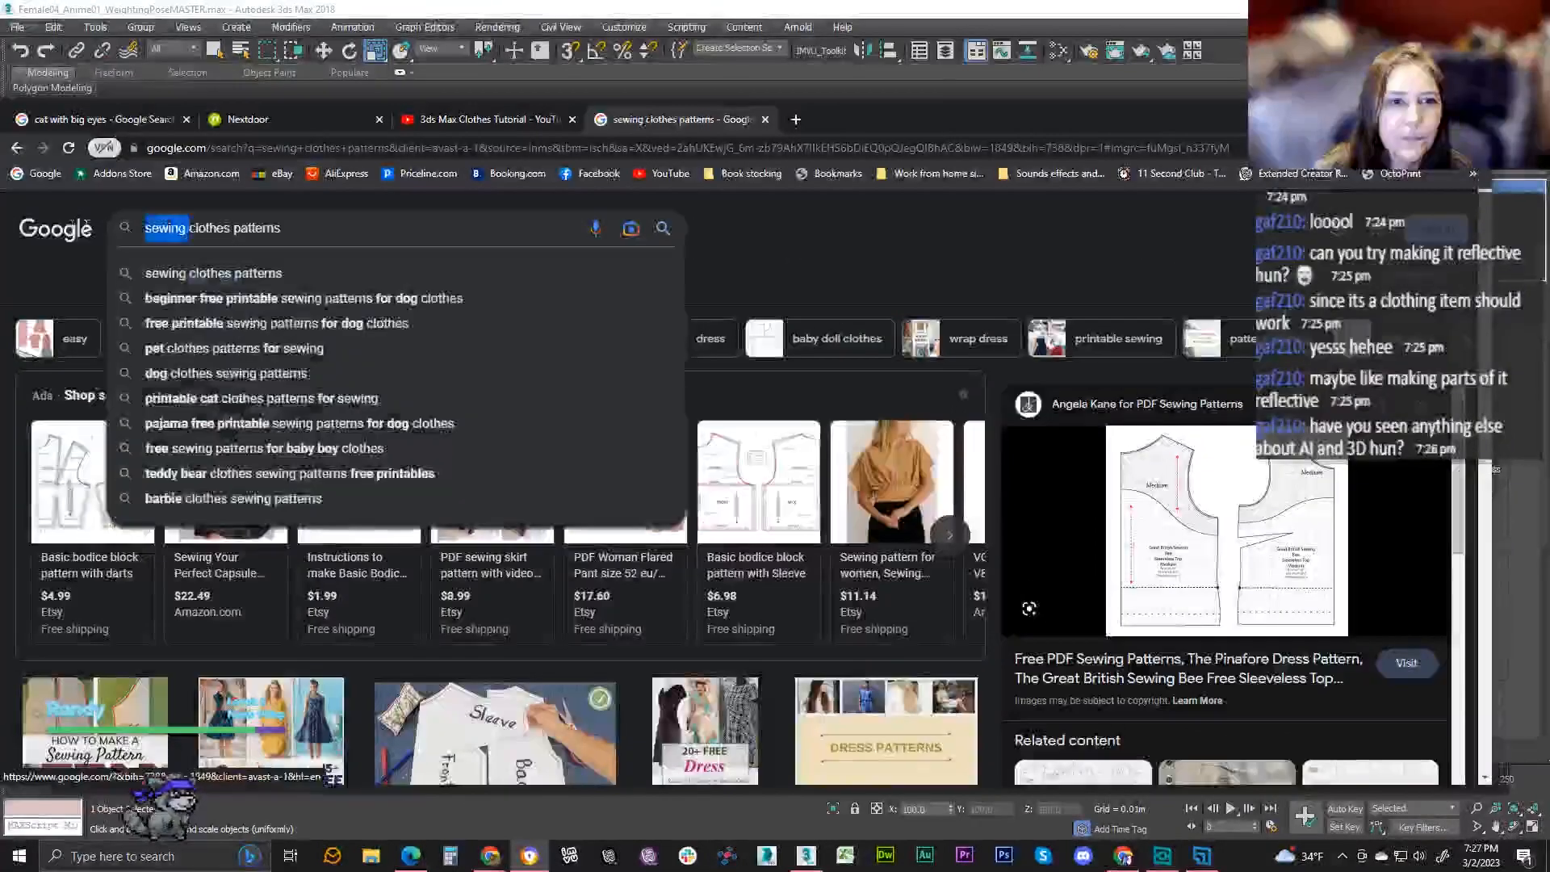
key("BackSpace")
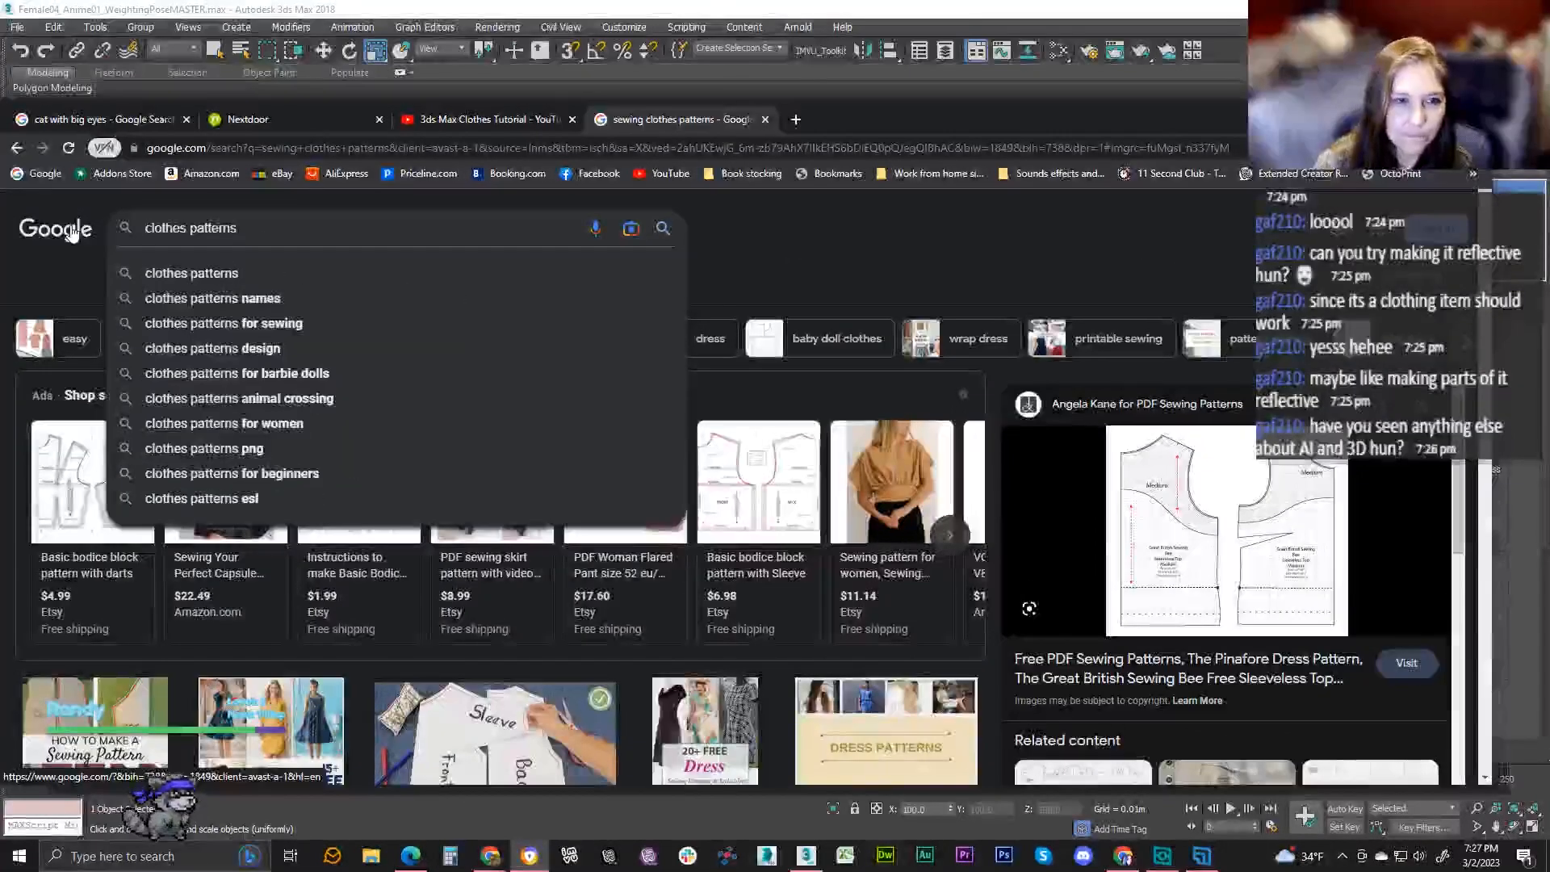
key("Return")
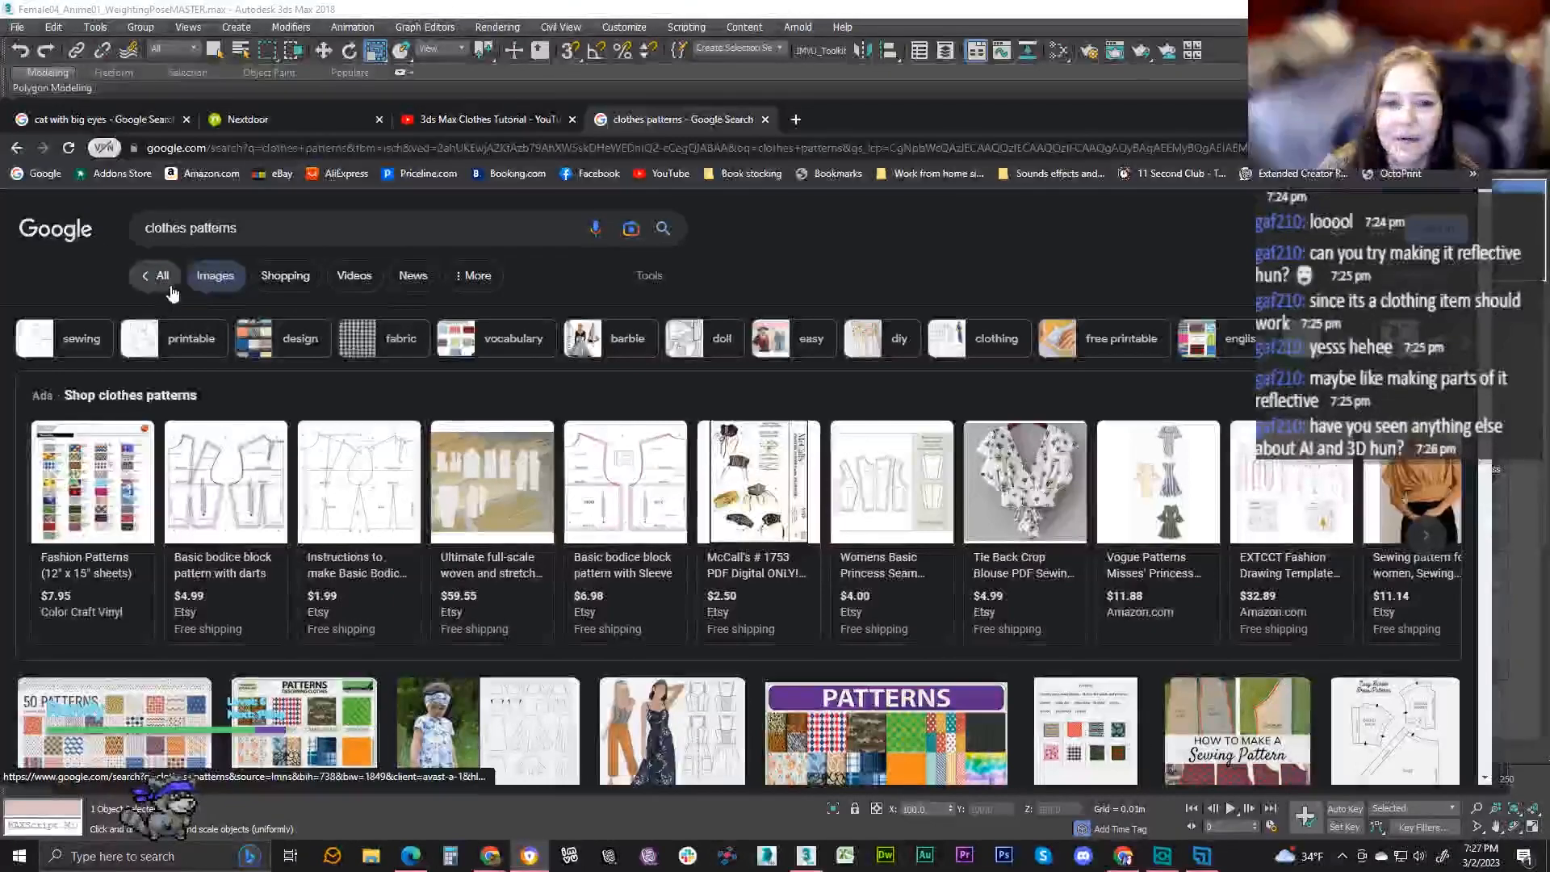
scroll(418, 523, "down", 2)
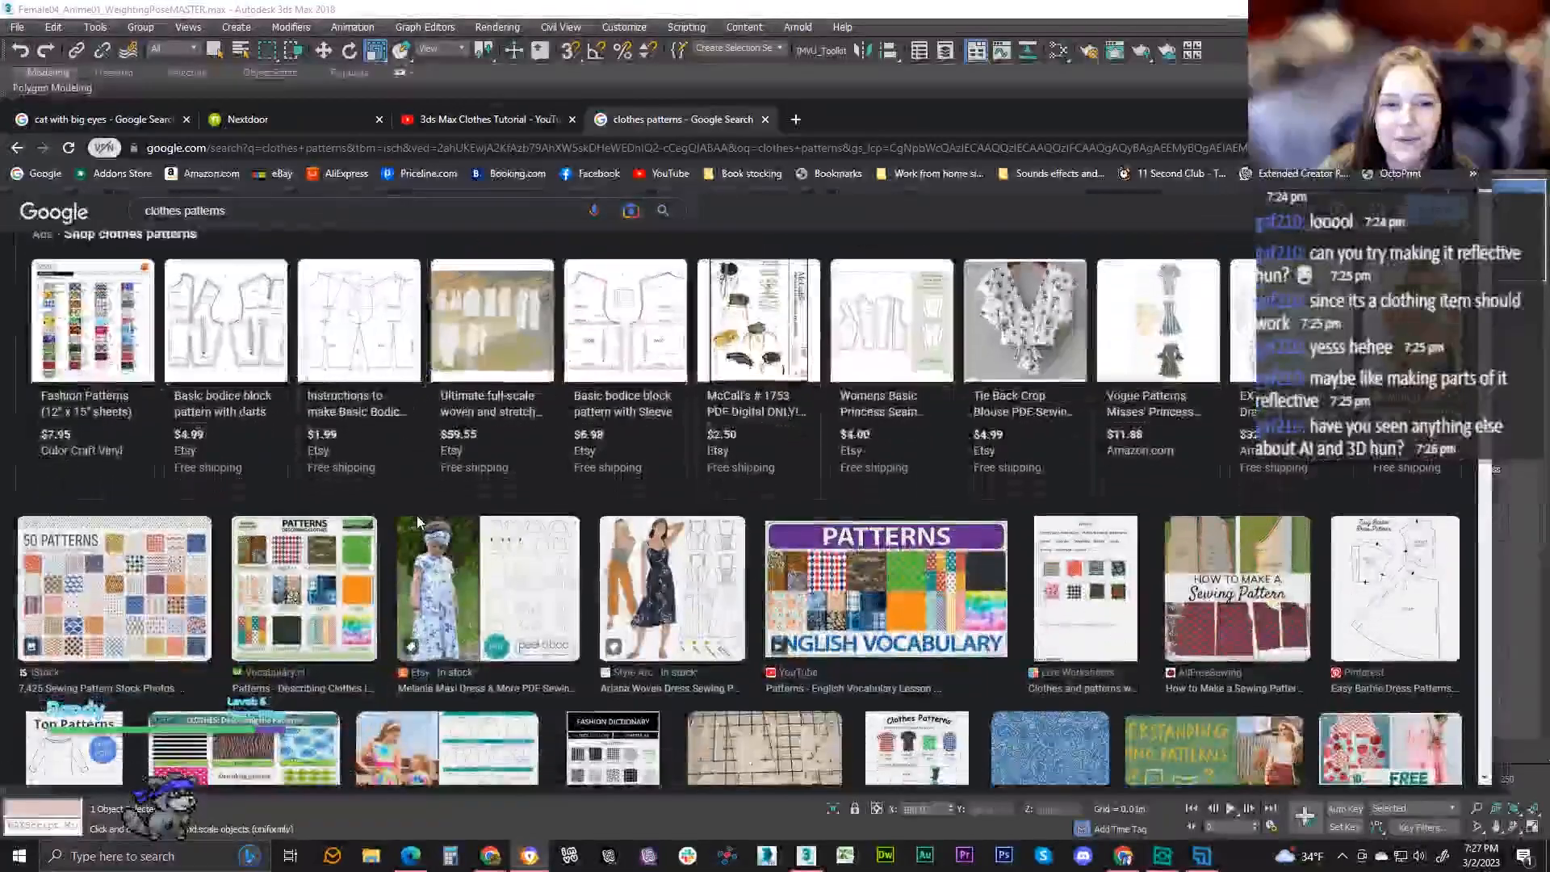
scroll(396, 583, "down", 3)
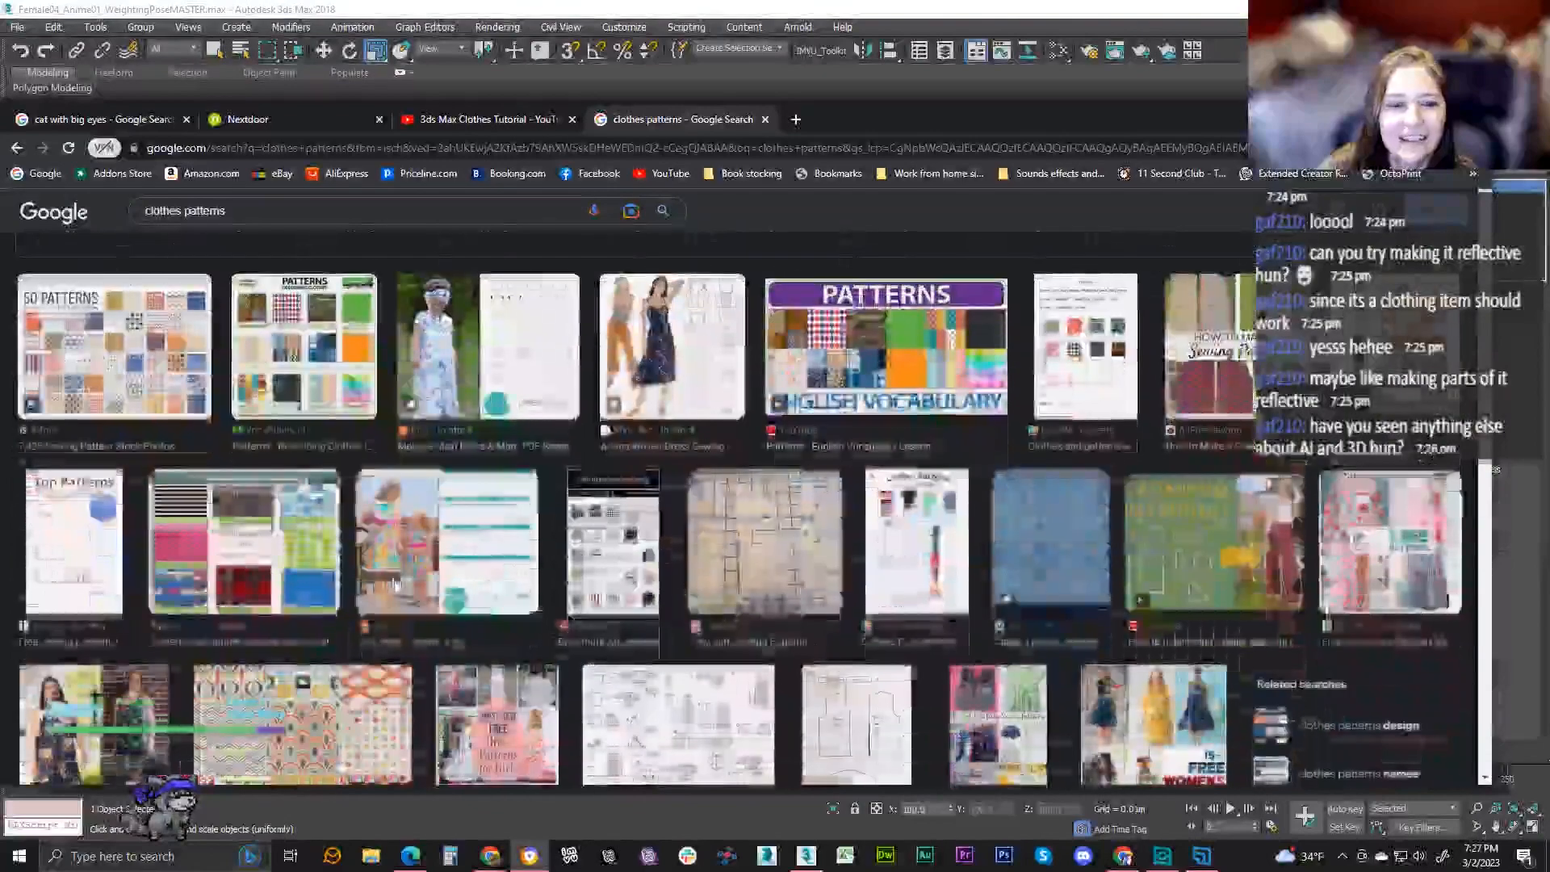
scroll(391, 569, "down", 3)
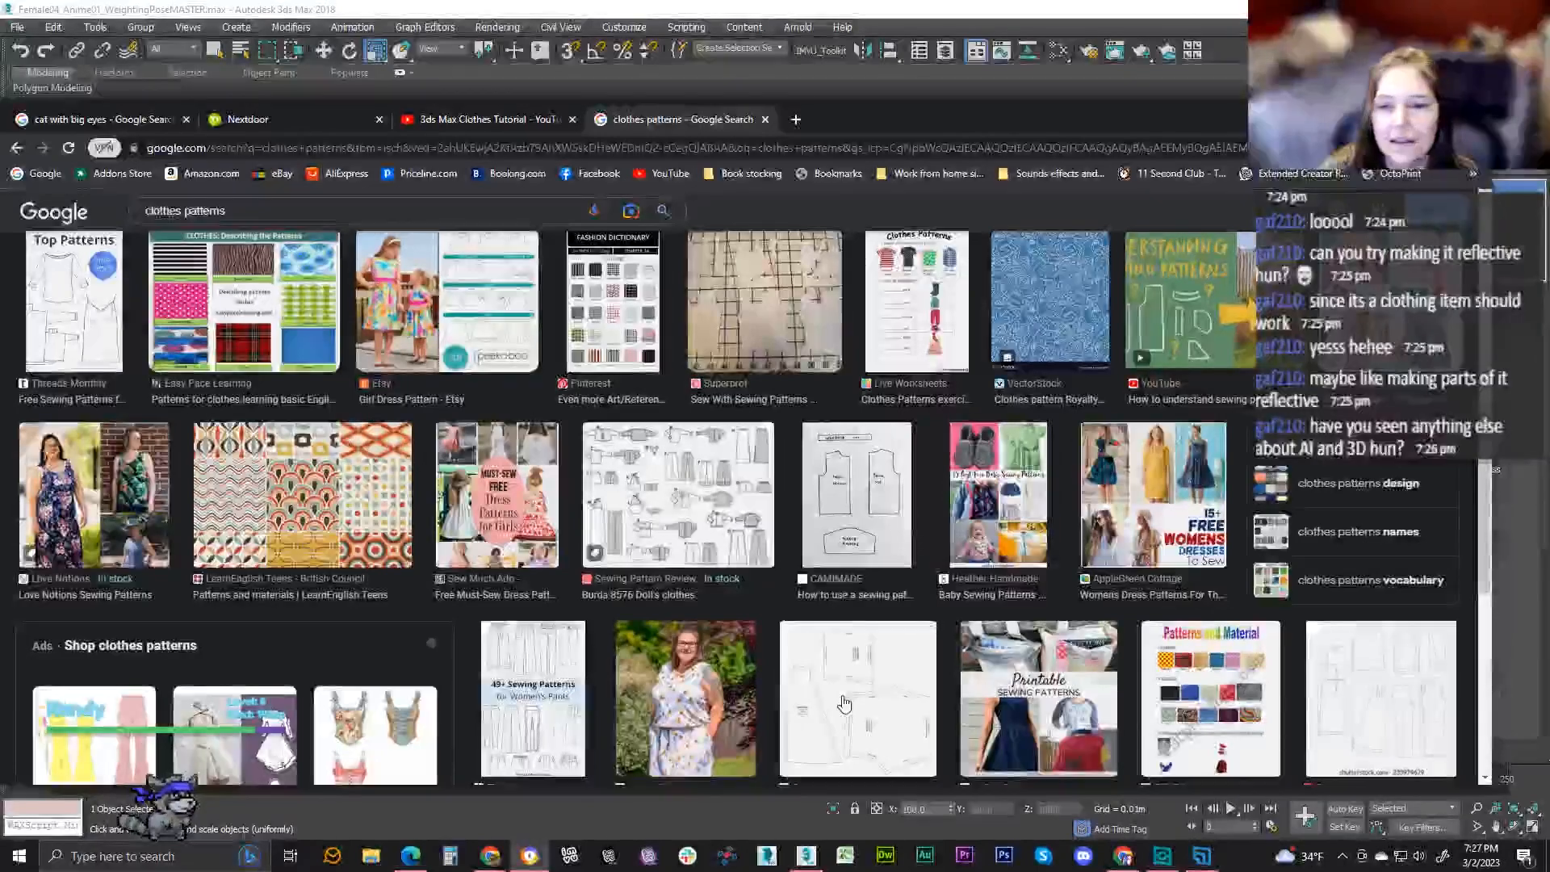
scroll(843, 704, "down", 5)
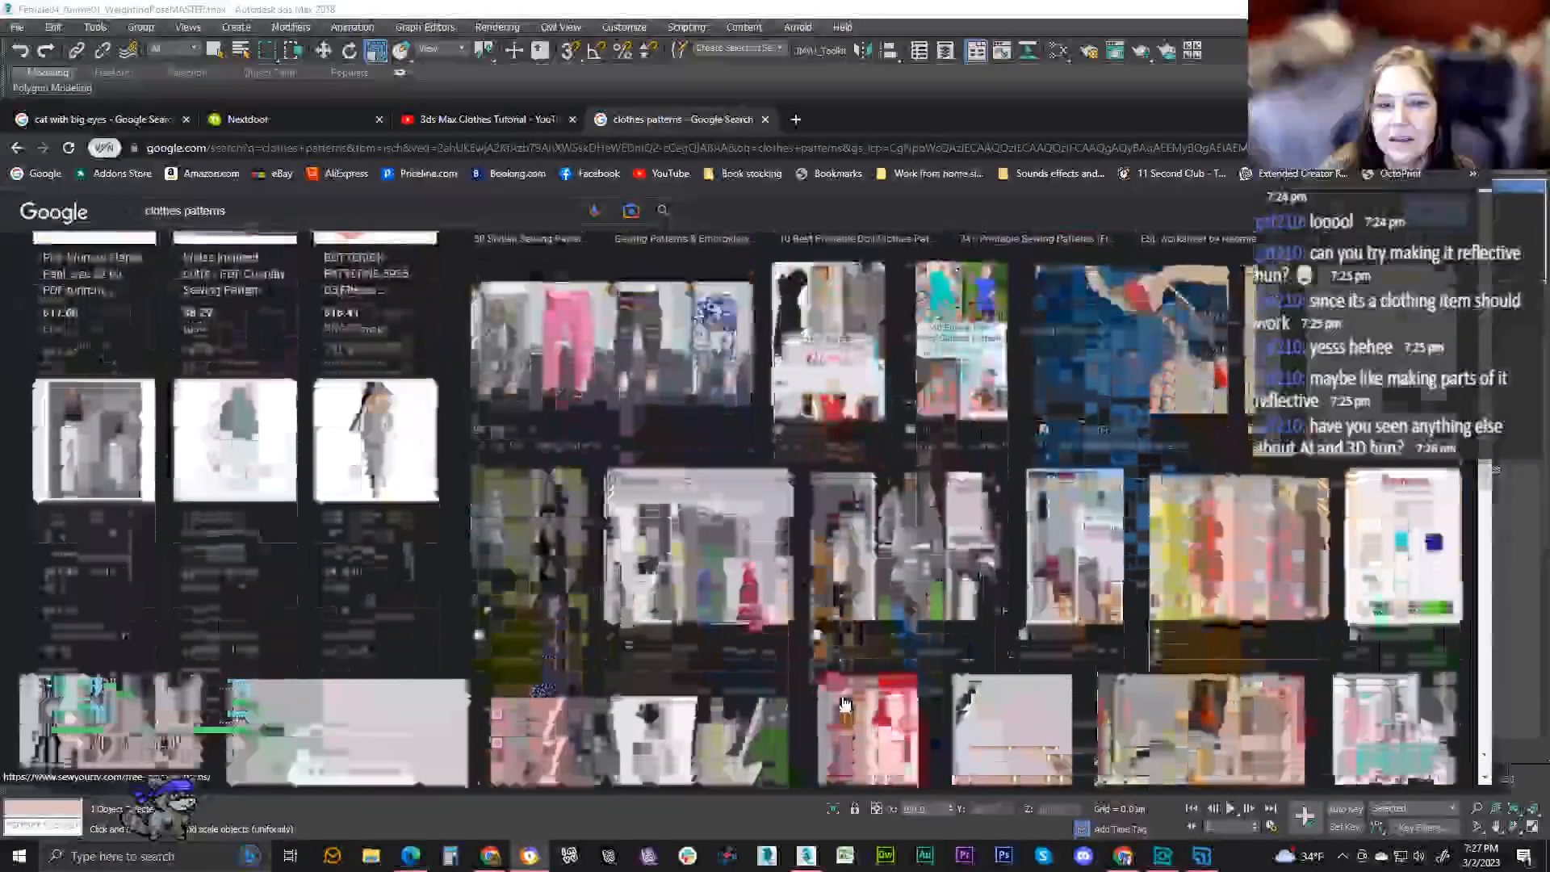
scroll(844, 704, "down", 4)
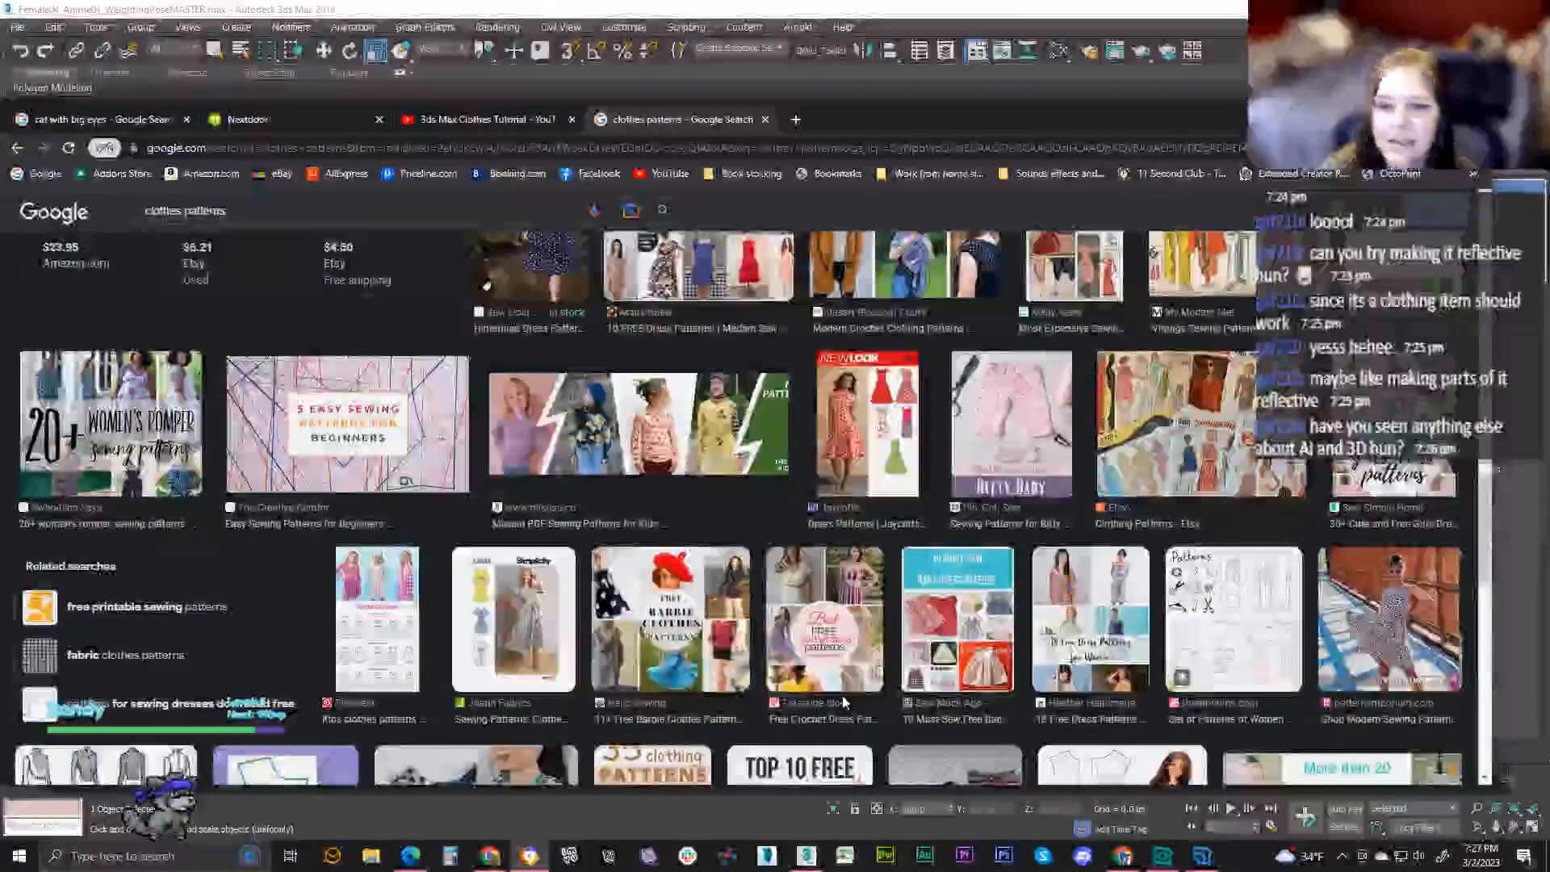
- Compare previews of the Dreamstime women's clothes pattern set and the Printablee Barbie T-shirt template
left_click(1233, 618)
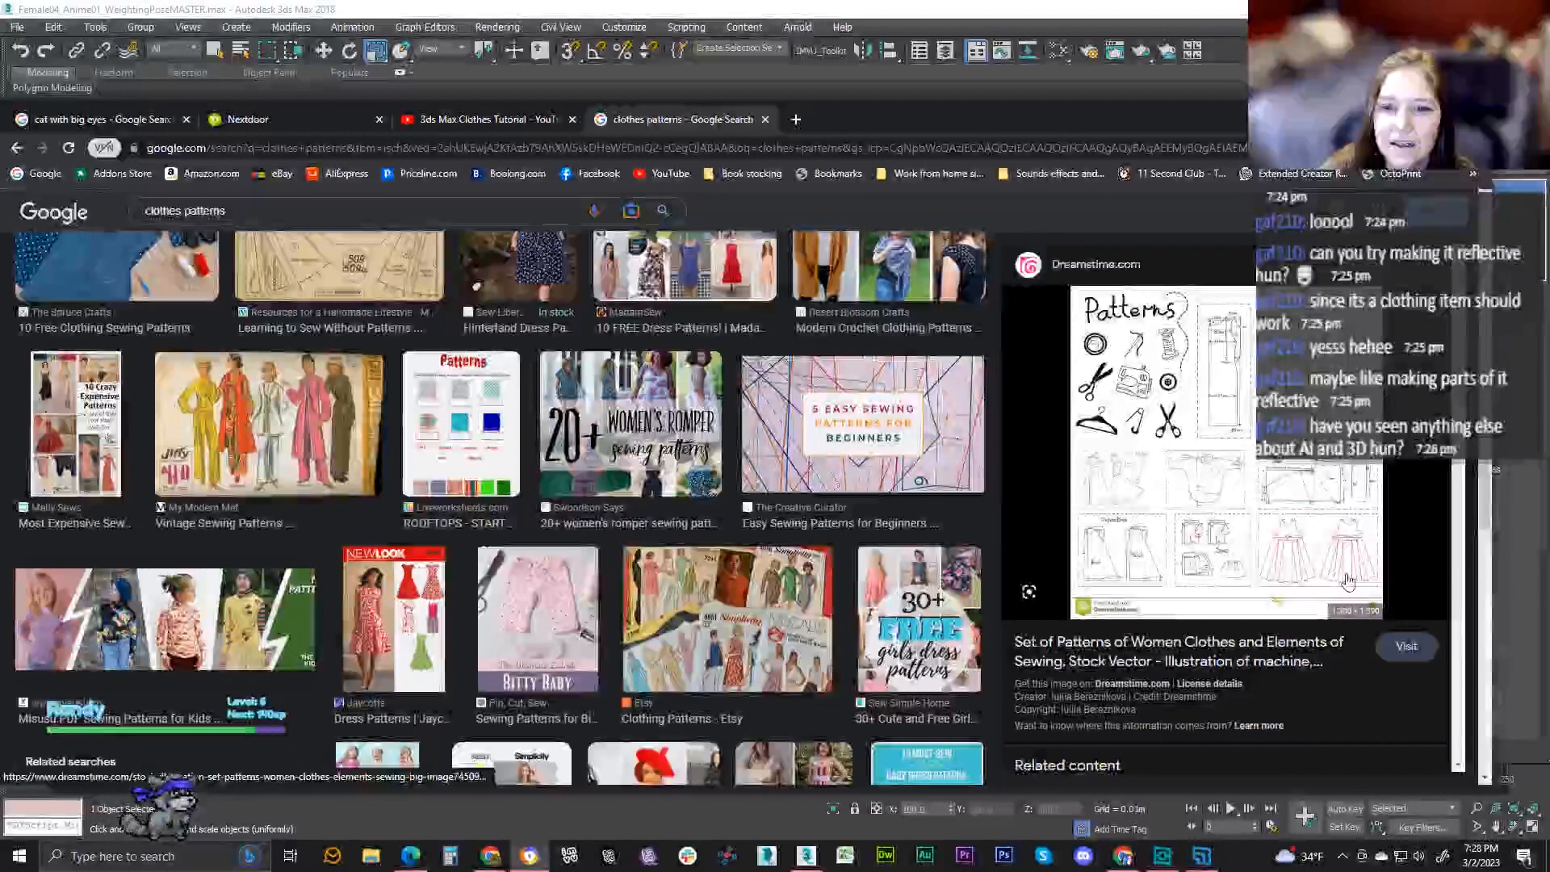
scroll(842, 576, "down", 3)
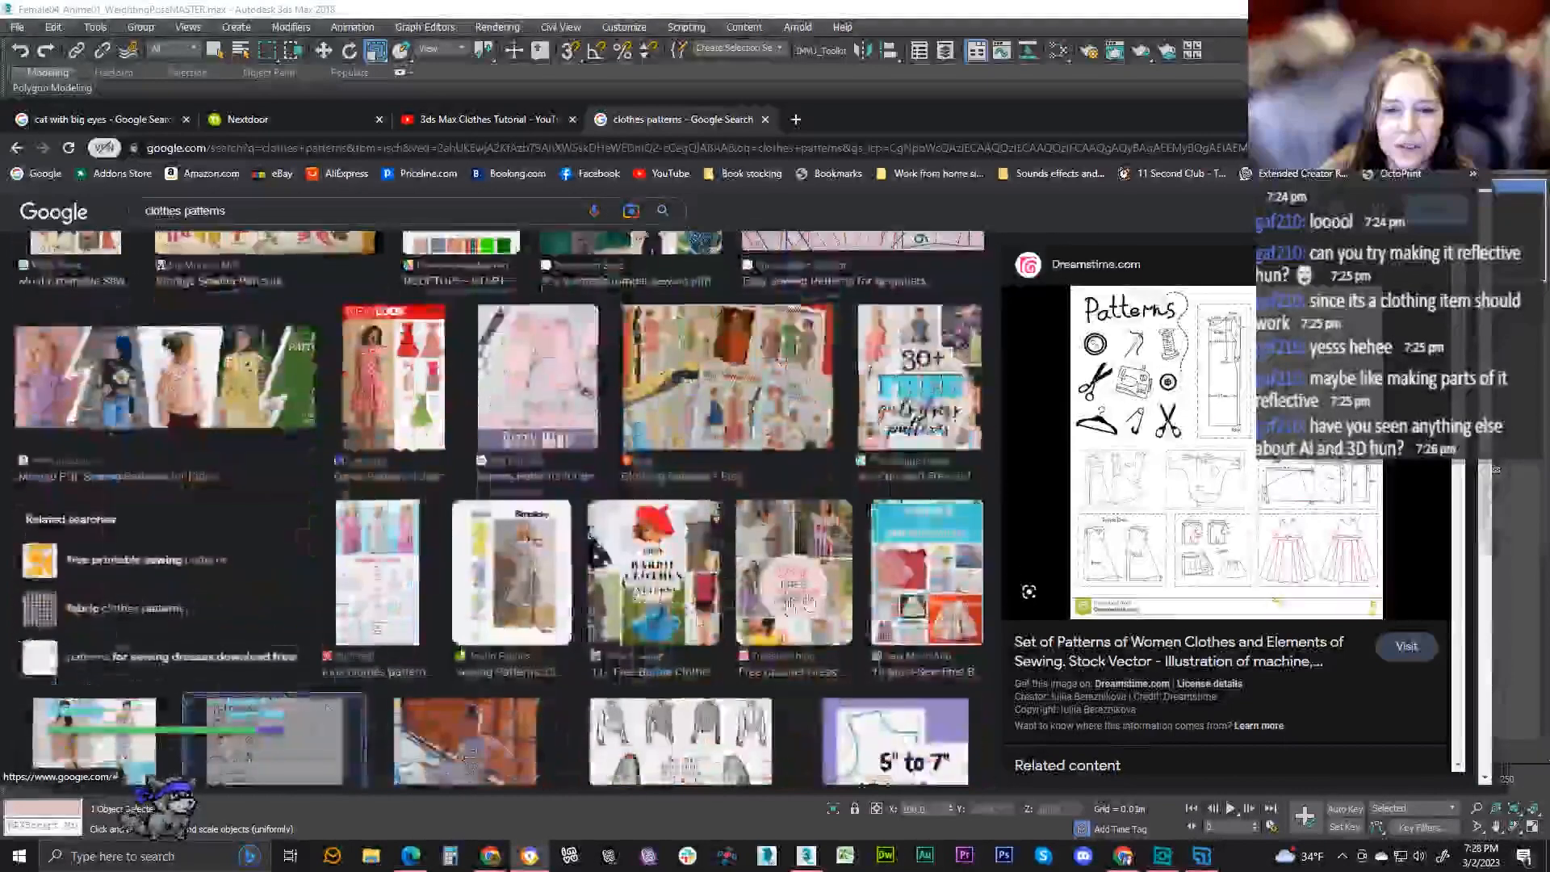
scroll(891, 632, "down", 4)
left_click(891, 632)
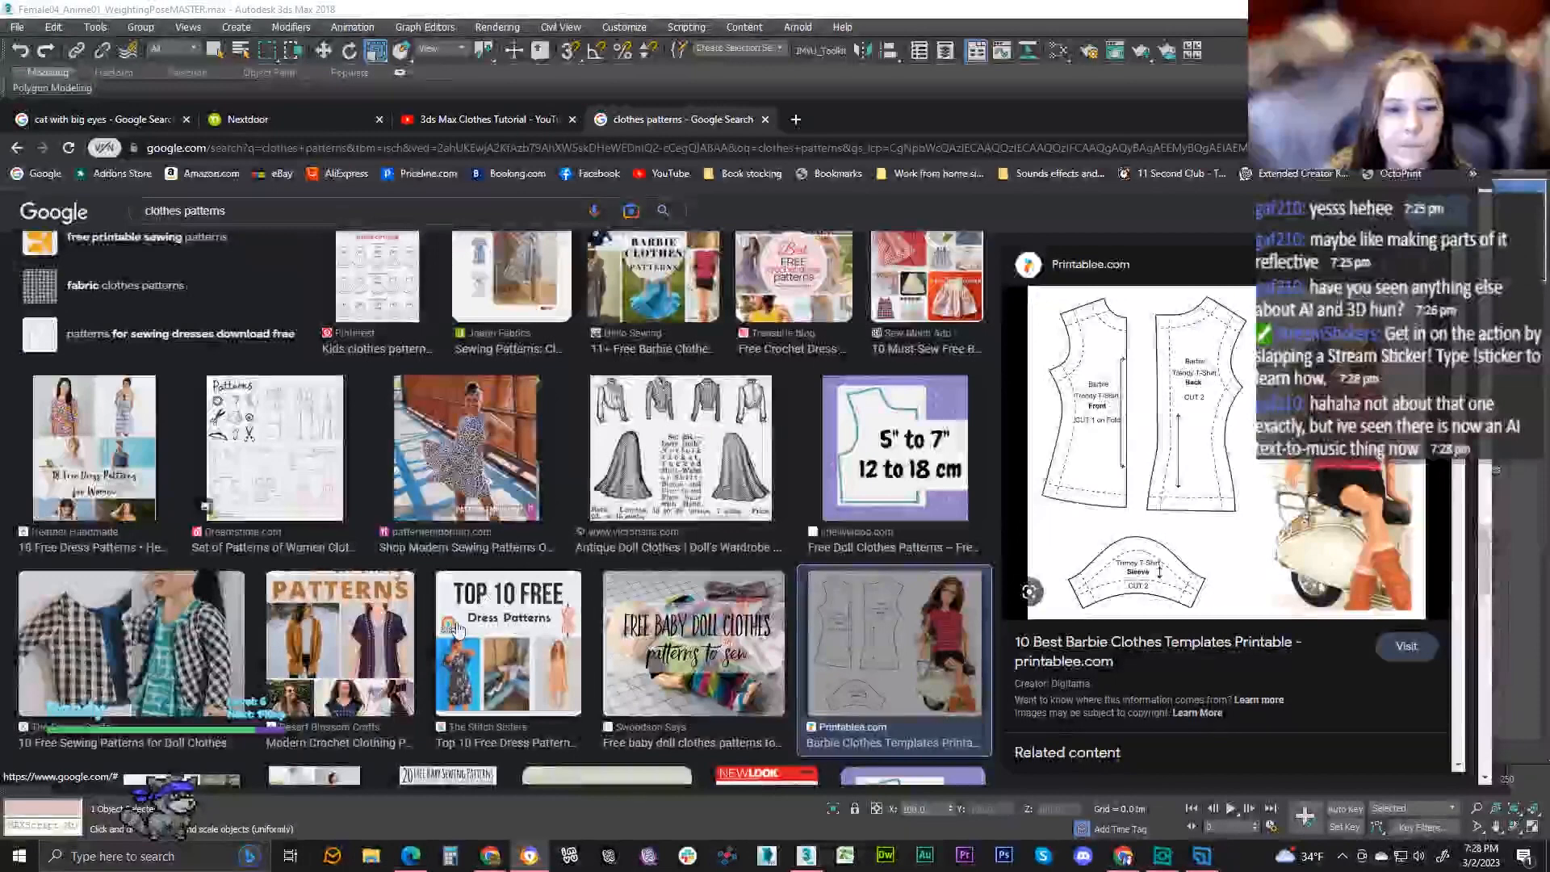
left_click(271, 454)
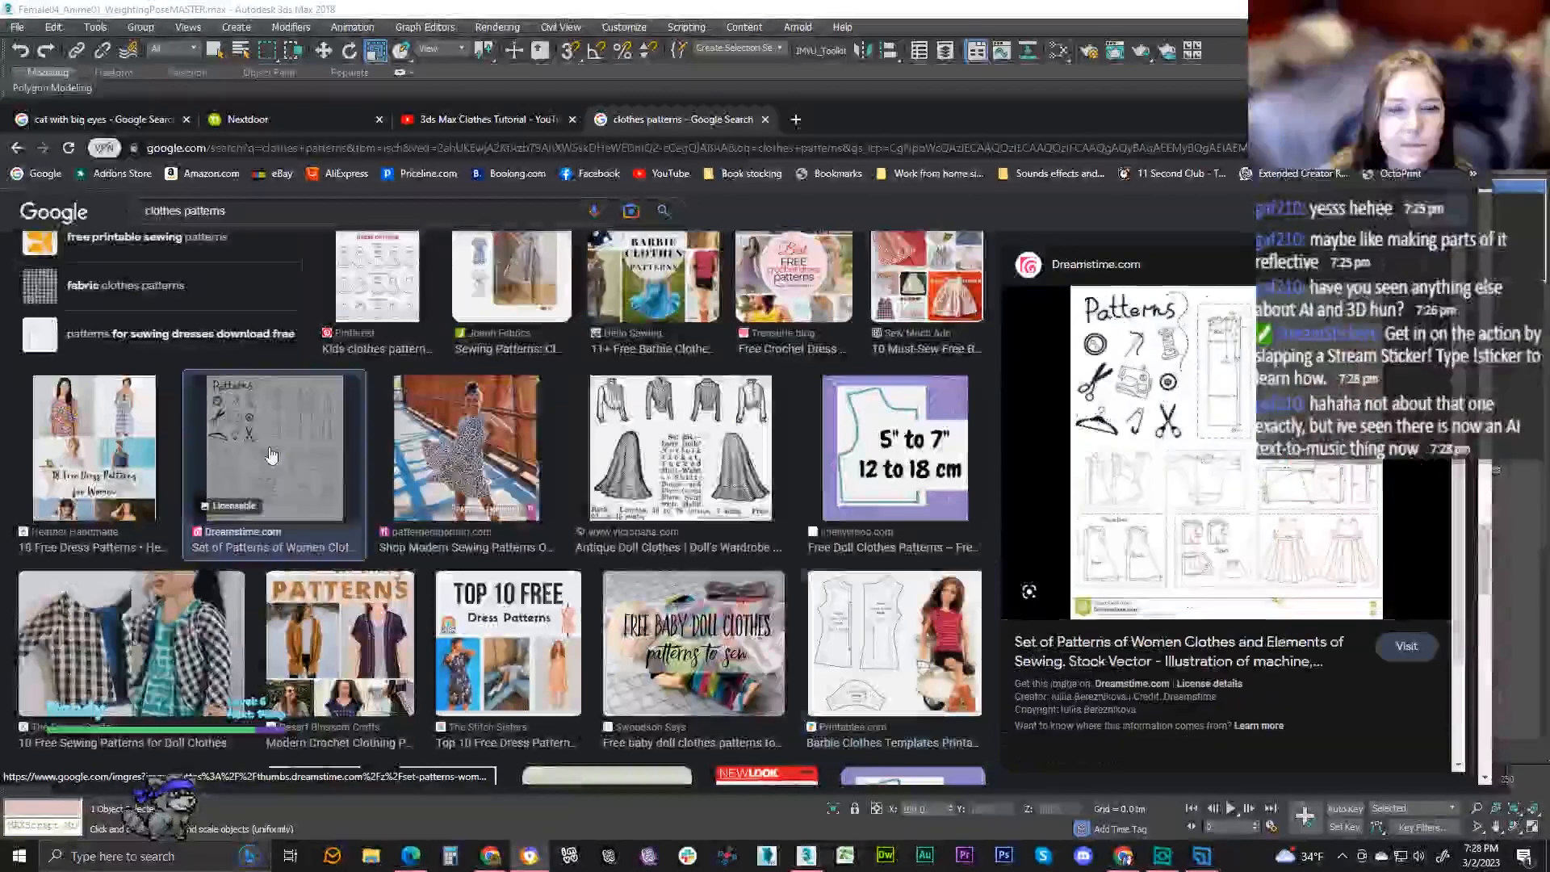
- Find and preview the Printablee doll shirt pattern with separate body and sleeve pieces
scroll(482, 633, "down", 4)
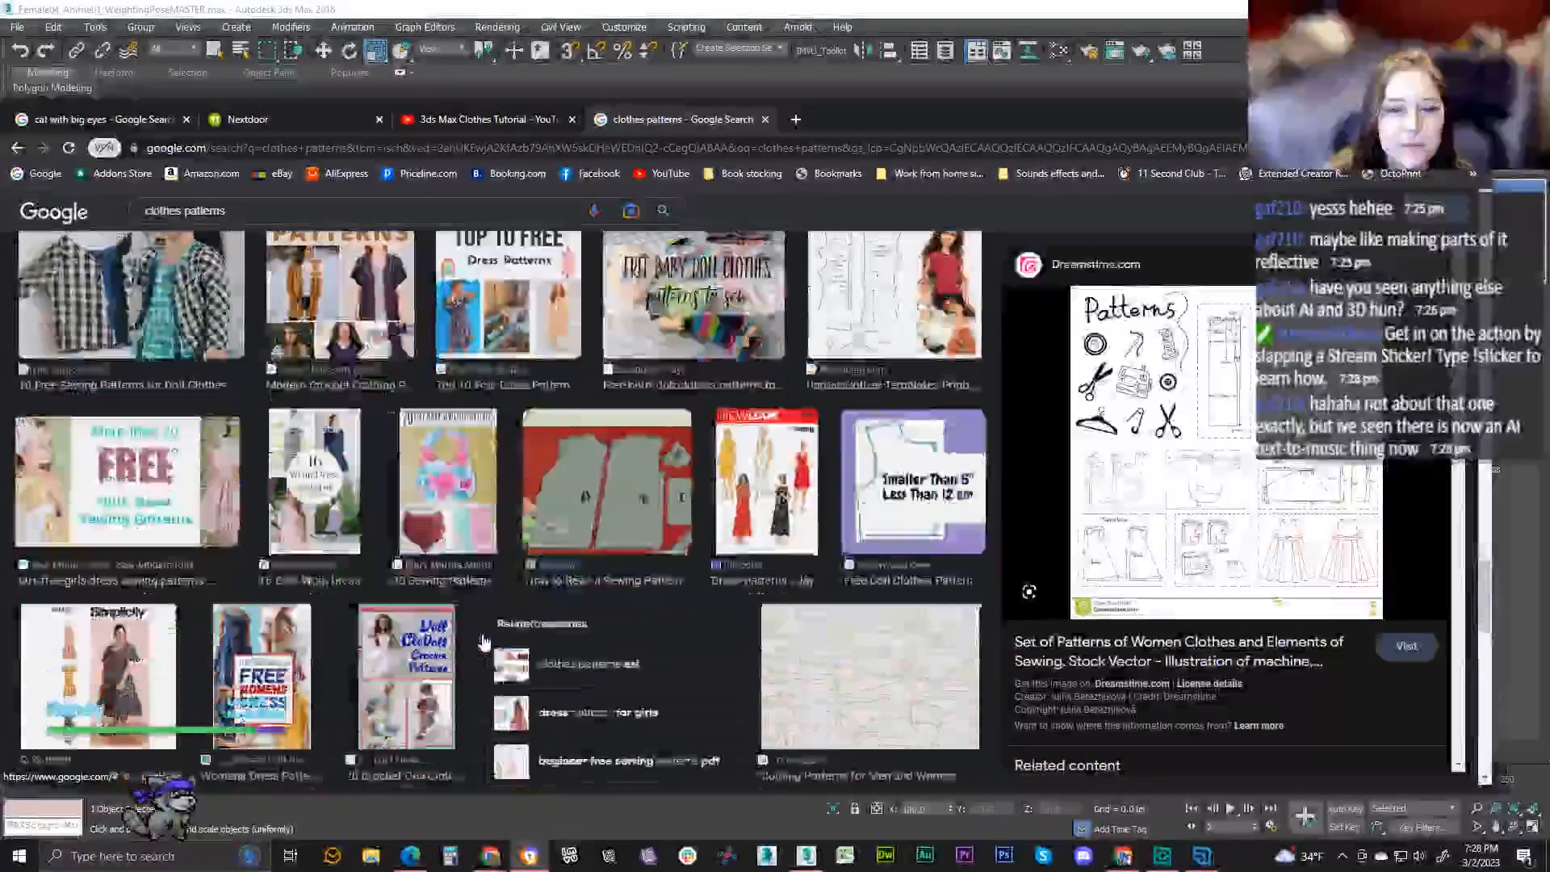
scroll(482, 641, "down", 2)
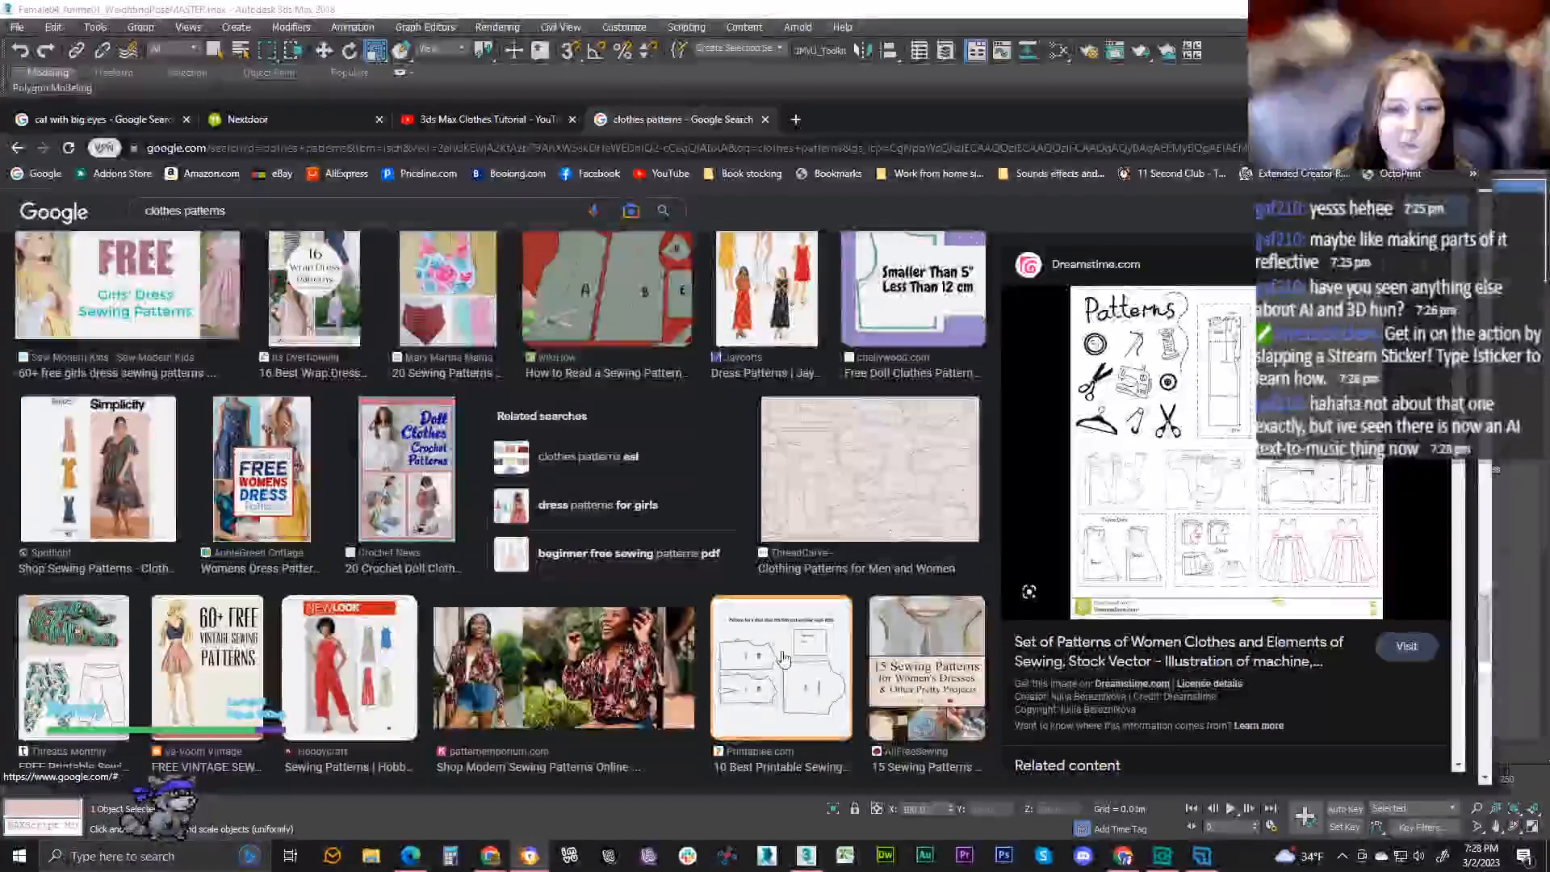
left_click(782, 658)
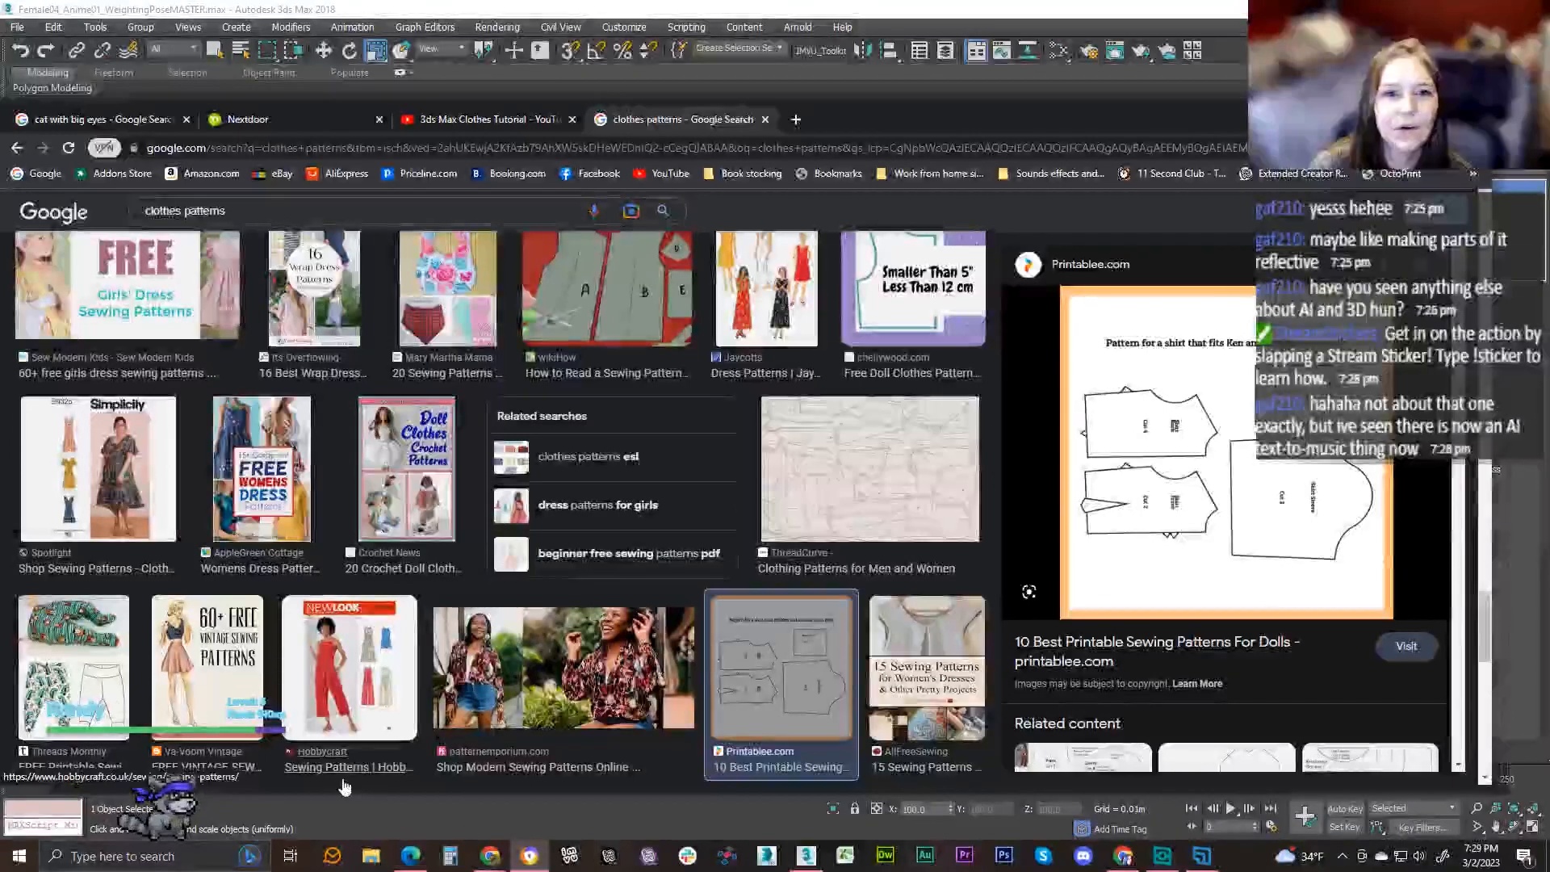
- Open the bookmarked Jukedeck royalty free music maker site
left_click(1041, 174)
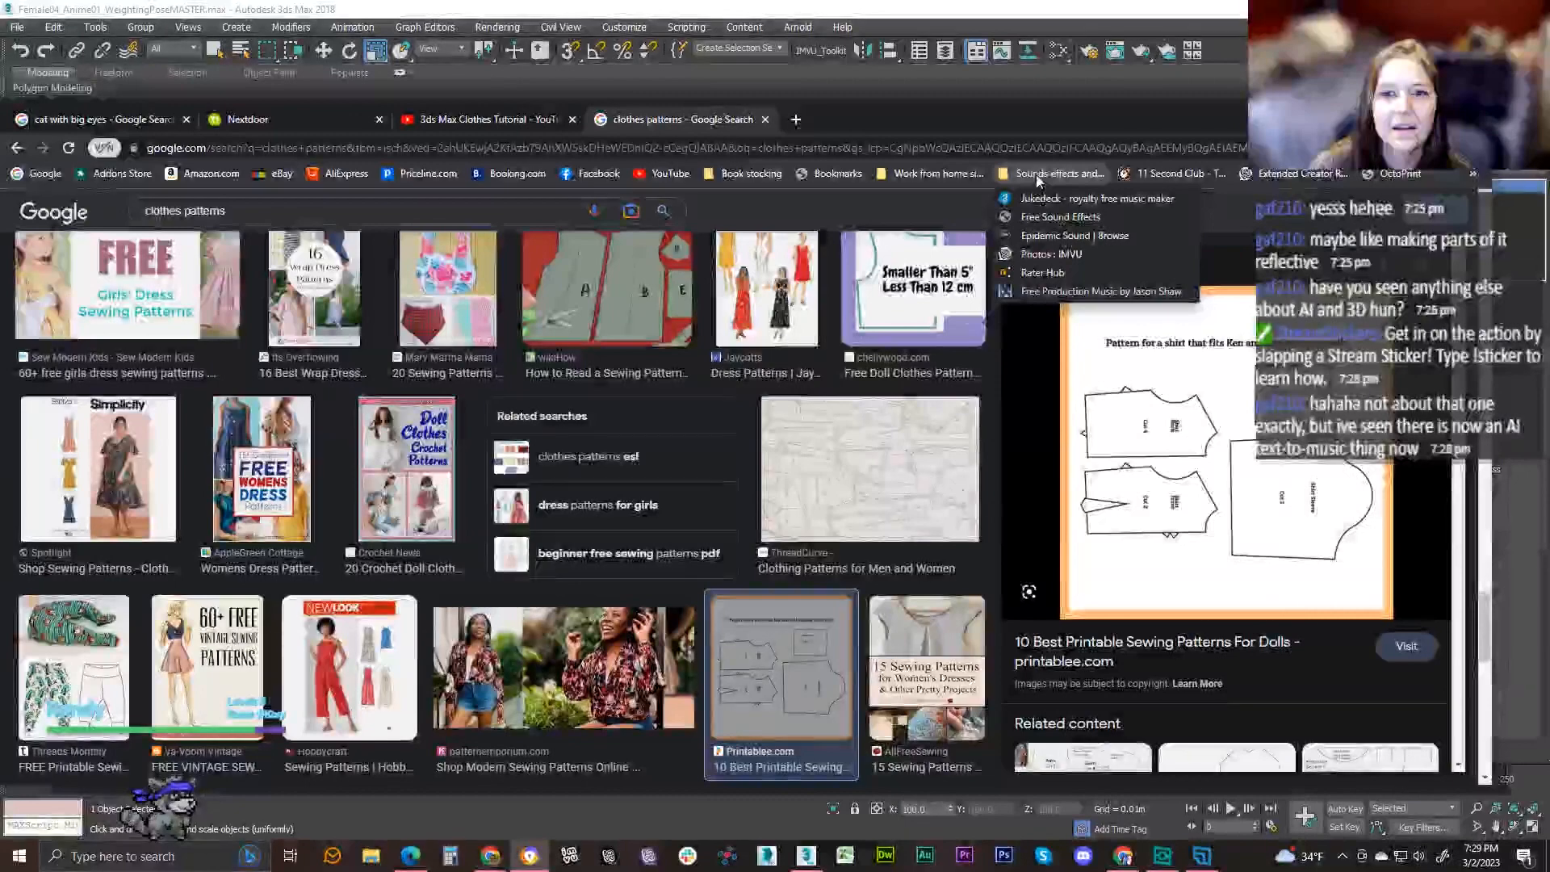
left_click(1040, 198)
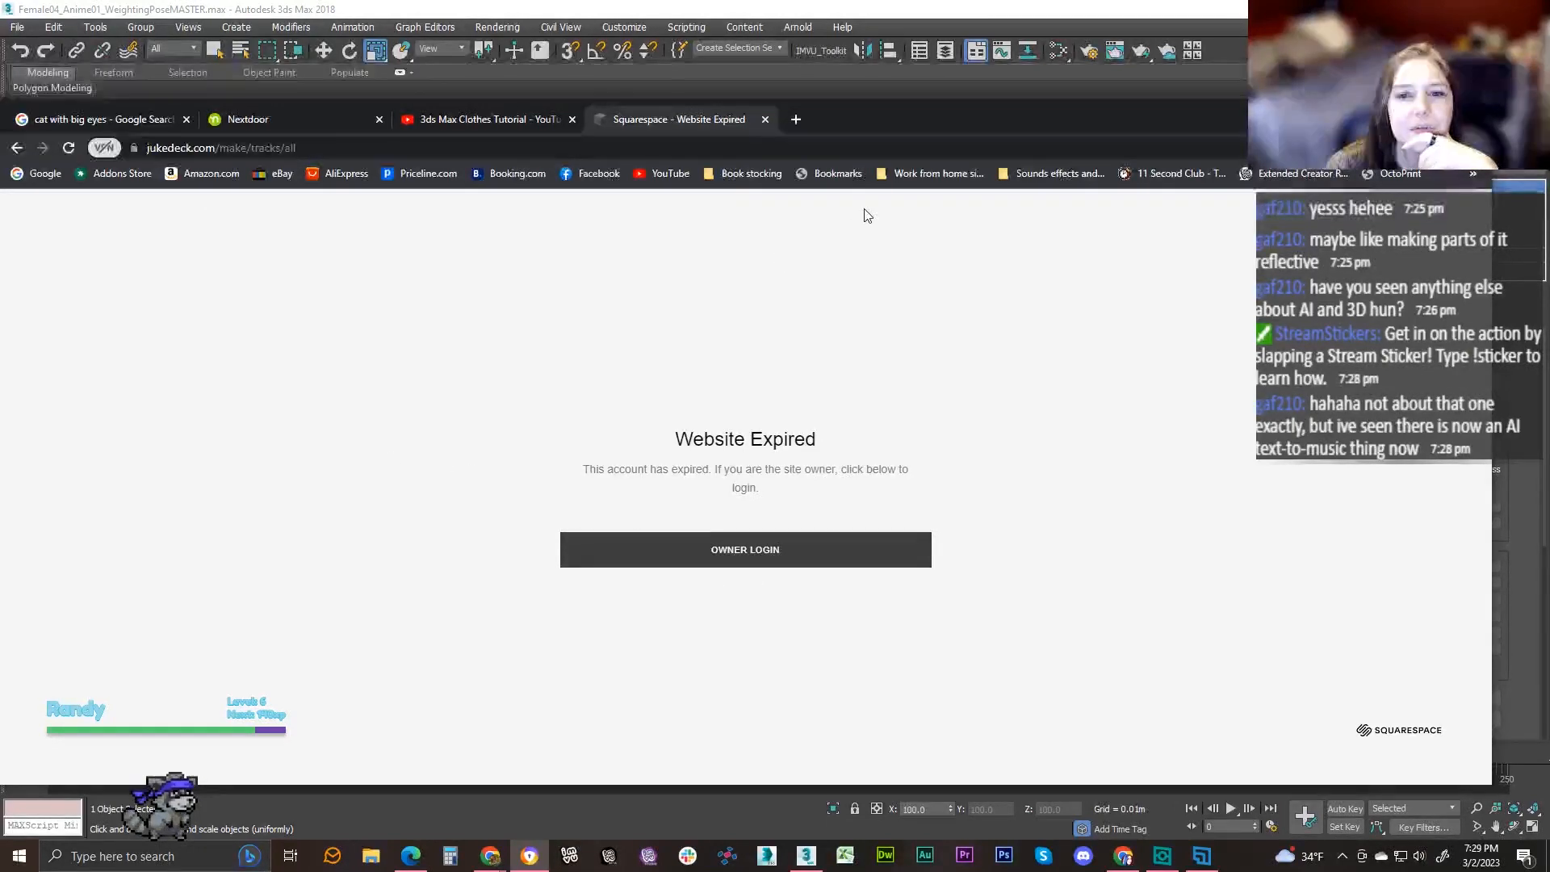
- Switch back to 3ds Max and examine the draped shirt's fit on the avatar from the front and side
key("alt+Tab")
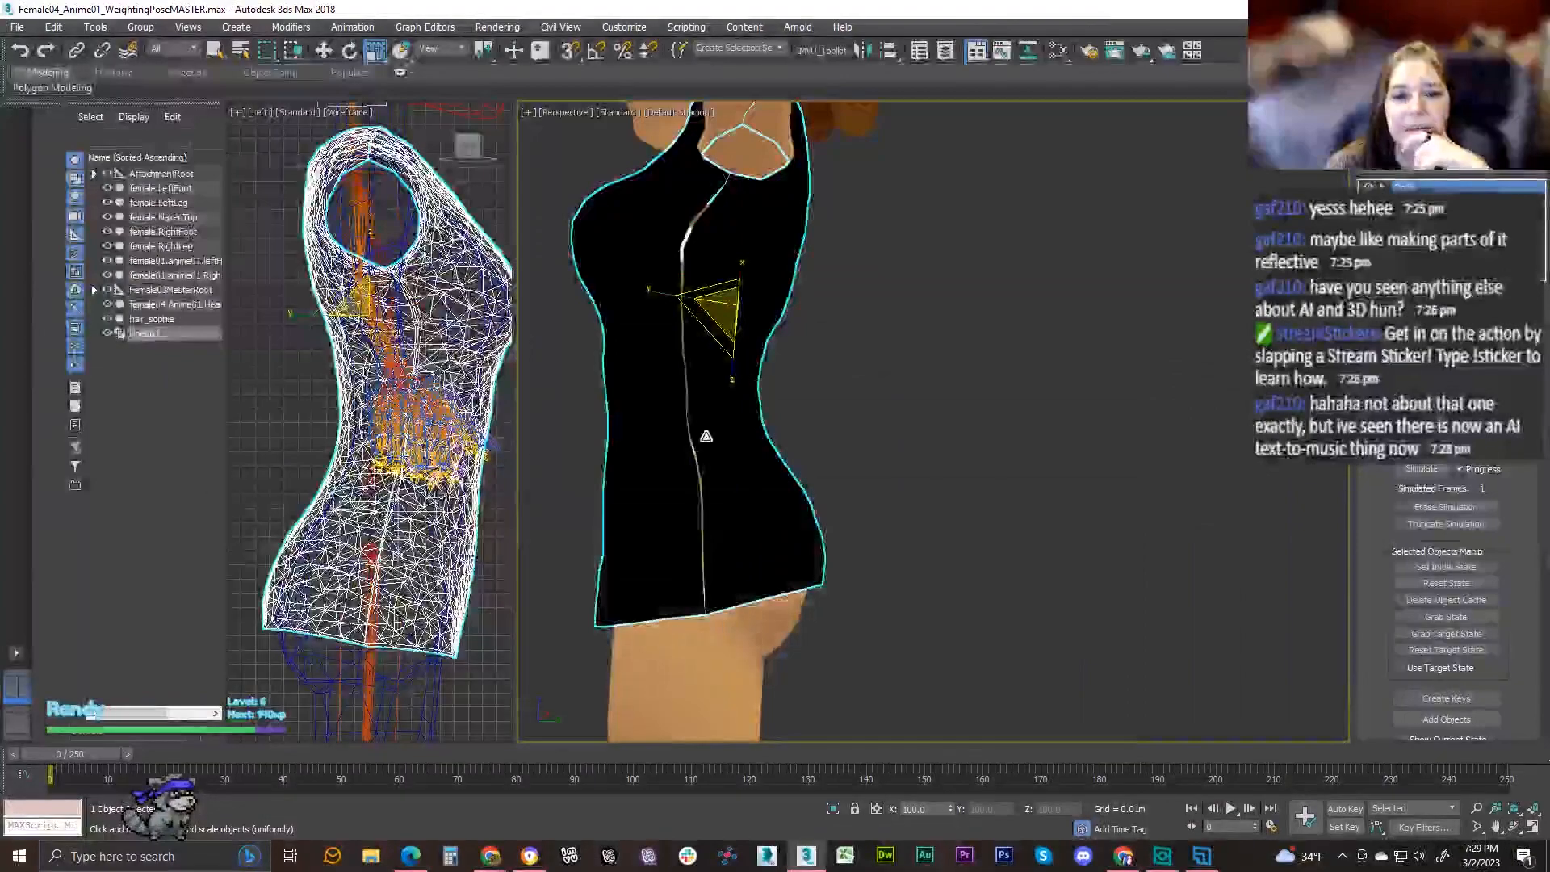
left_click_drag(706, 436, 734, 416)
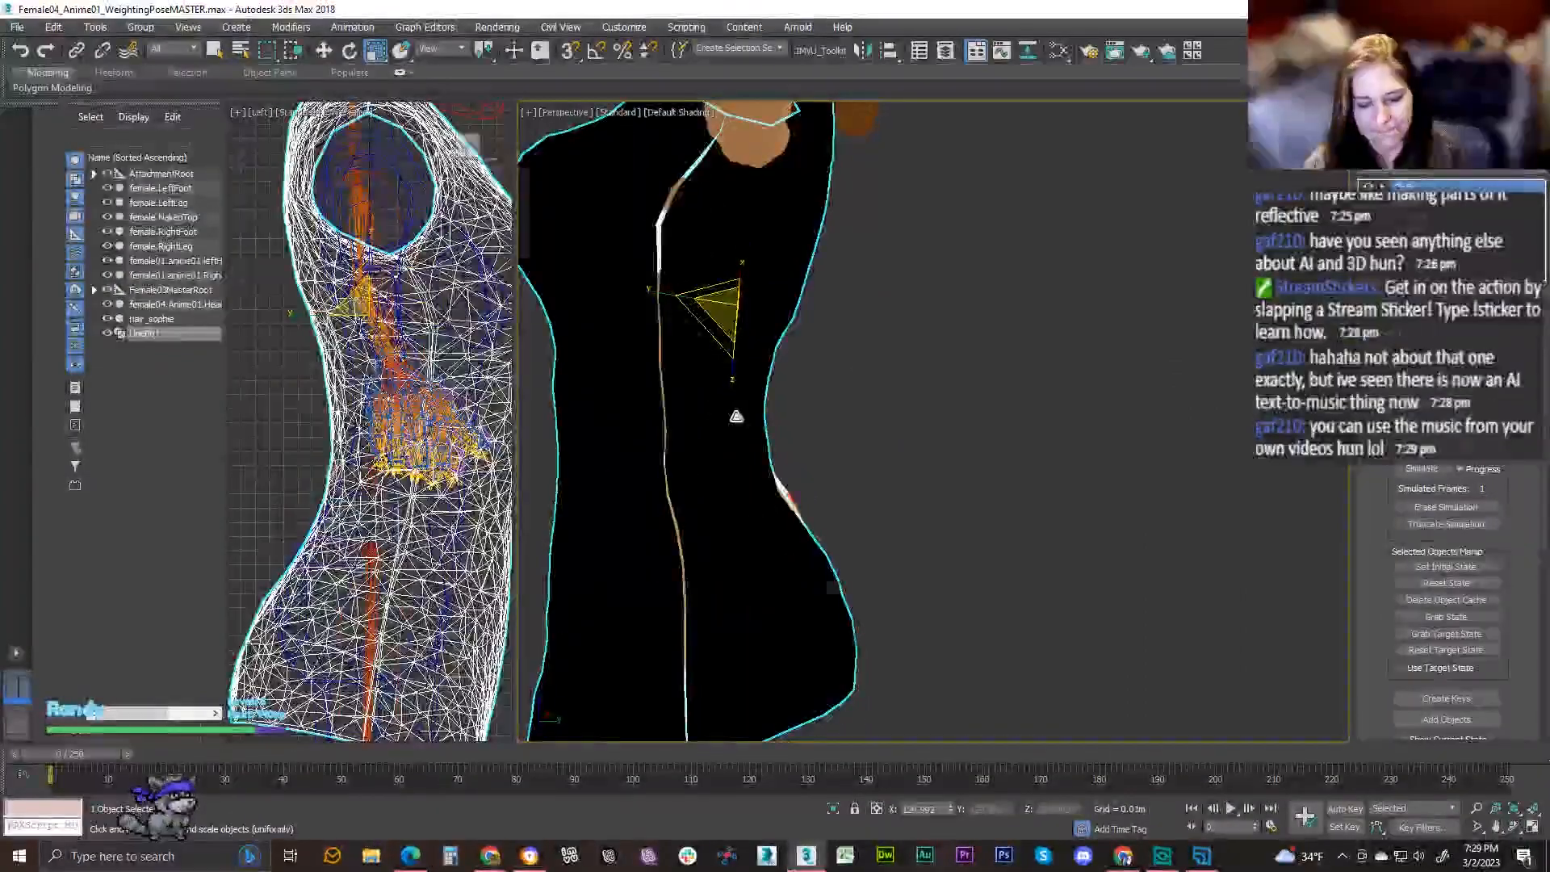
right_click(733, 417)
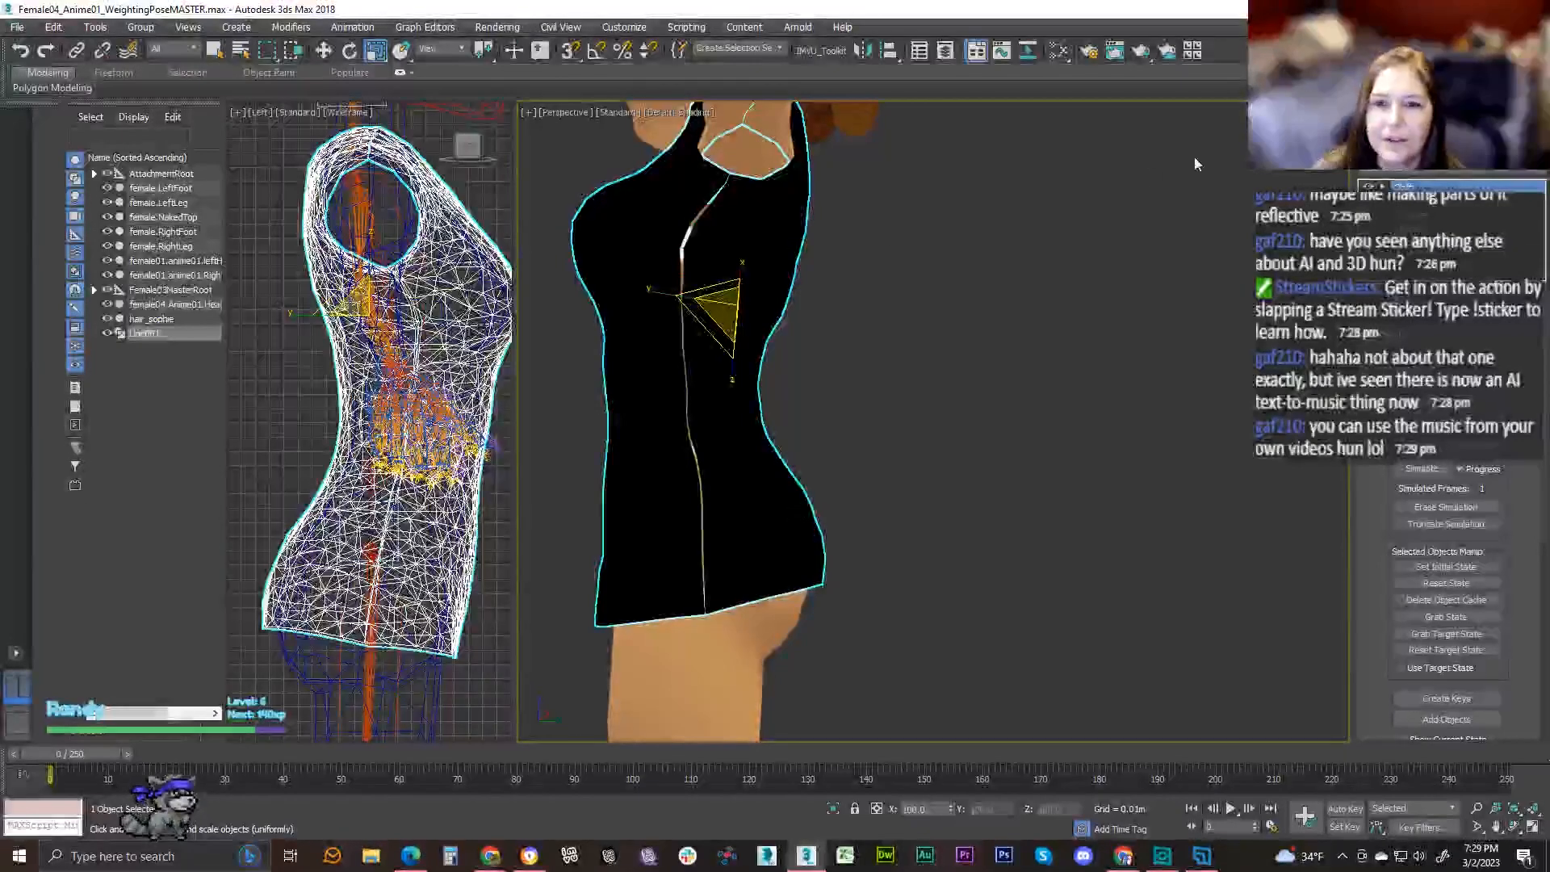
middle_click_drag(781, 321, 993, 347, "alt")
scroll(932, 420, "down", 2)
middle_click_drag(847, 188, 775, 201, "alt")
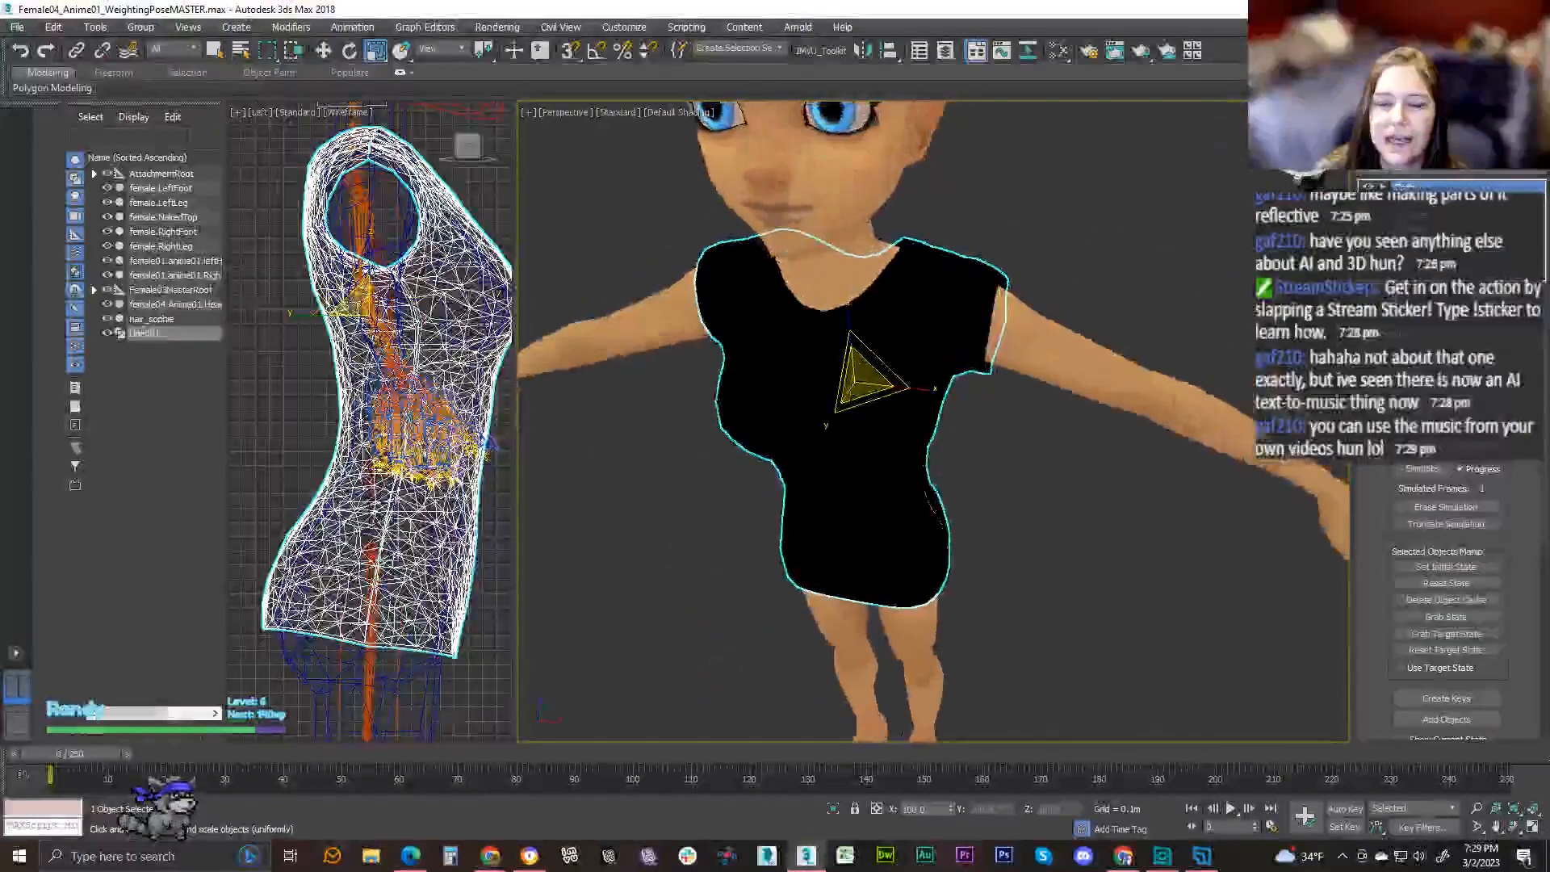
middle_click_drag(904, 363, 718, 262, "alt")
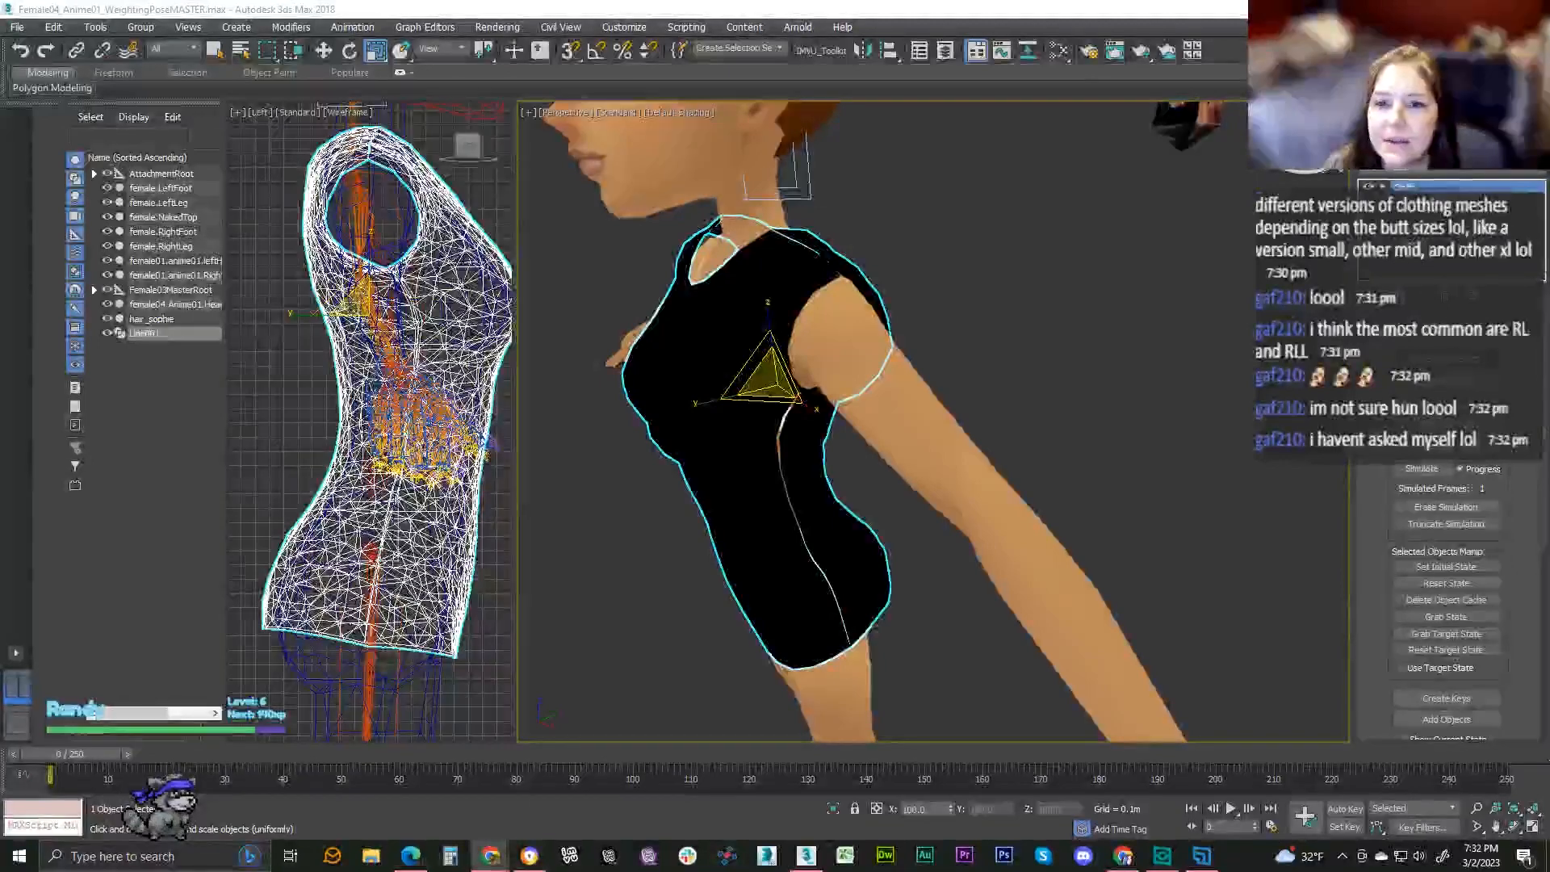
middle_click_drag(1119, 314, 1085, 336, "alt")
scroll(1082, 356, "down", 3)
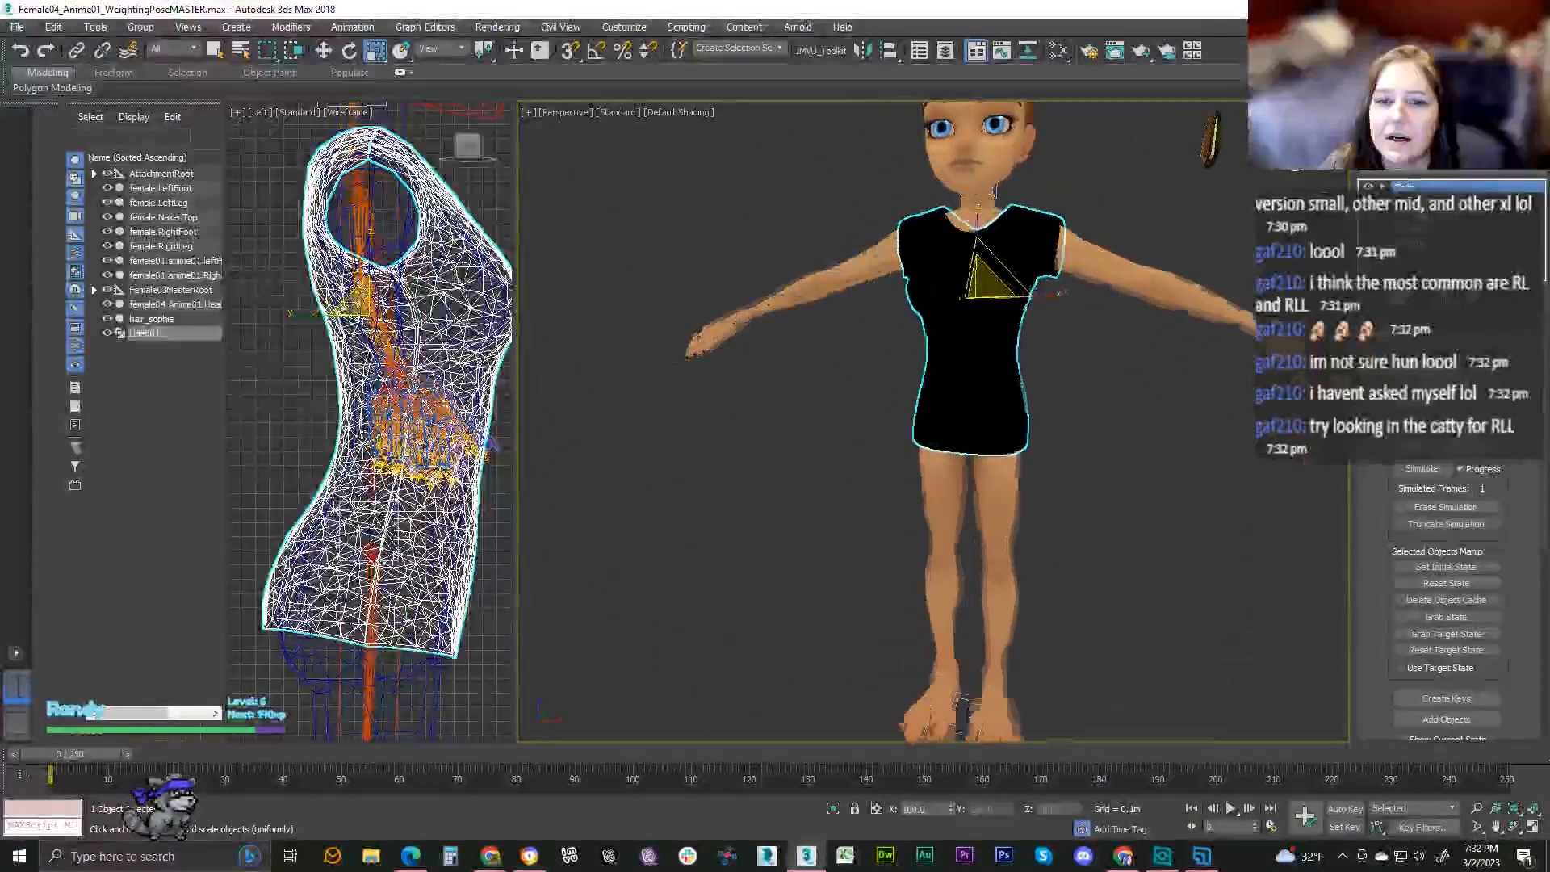
mouse_move(993, 193)
middle_mouse_down("alt")
mouse_move(936, 184)
mouse_move(991, 191)
middle_mouse_up("alt")
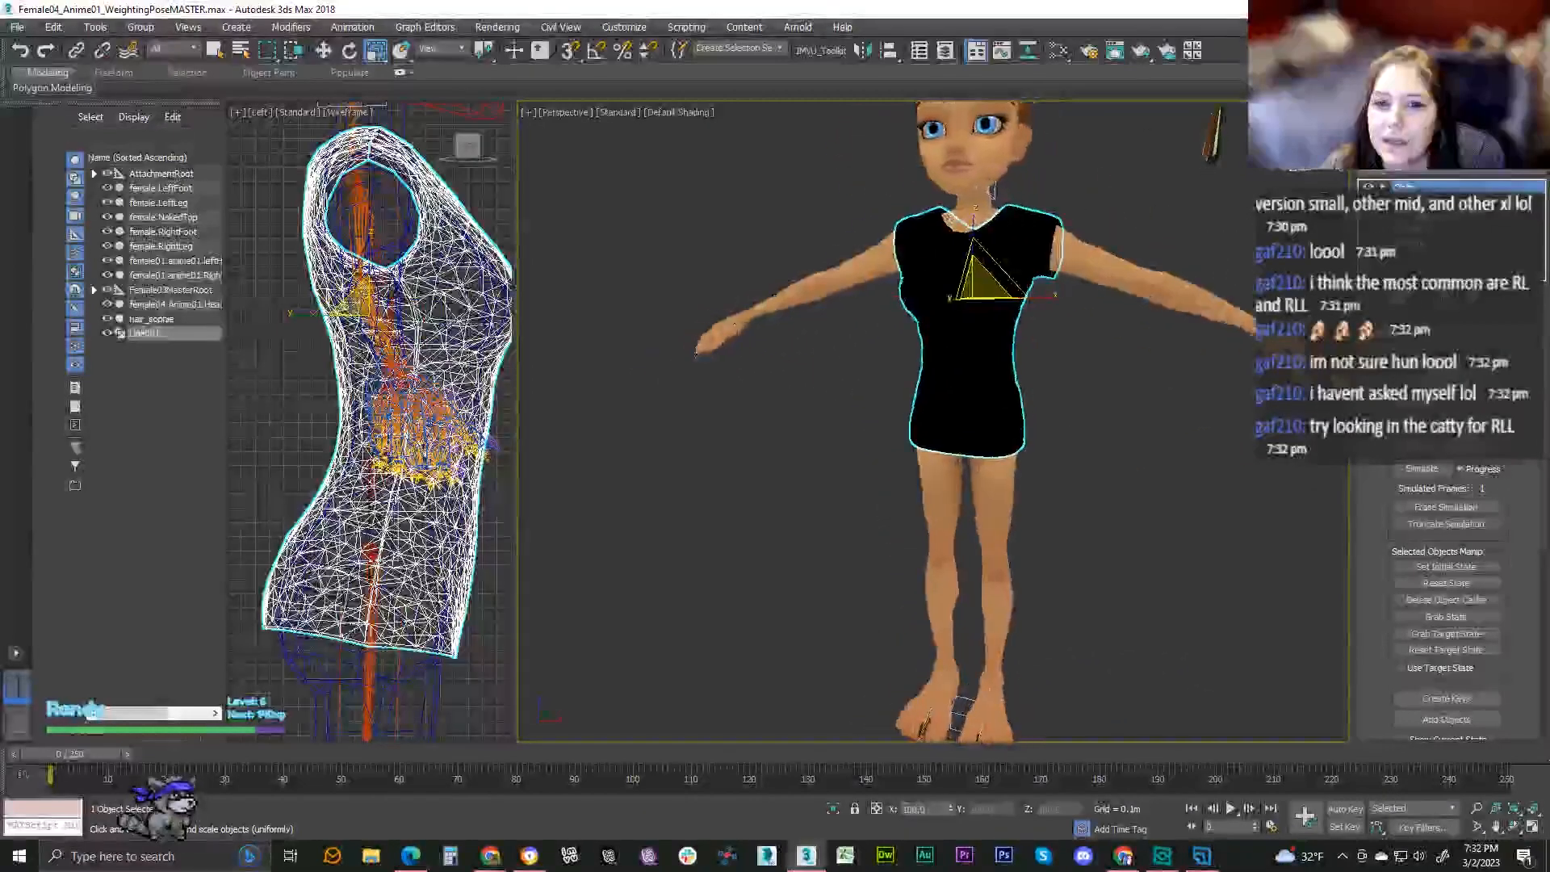